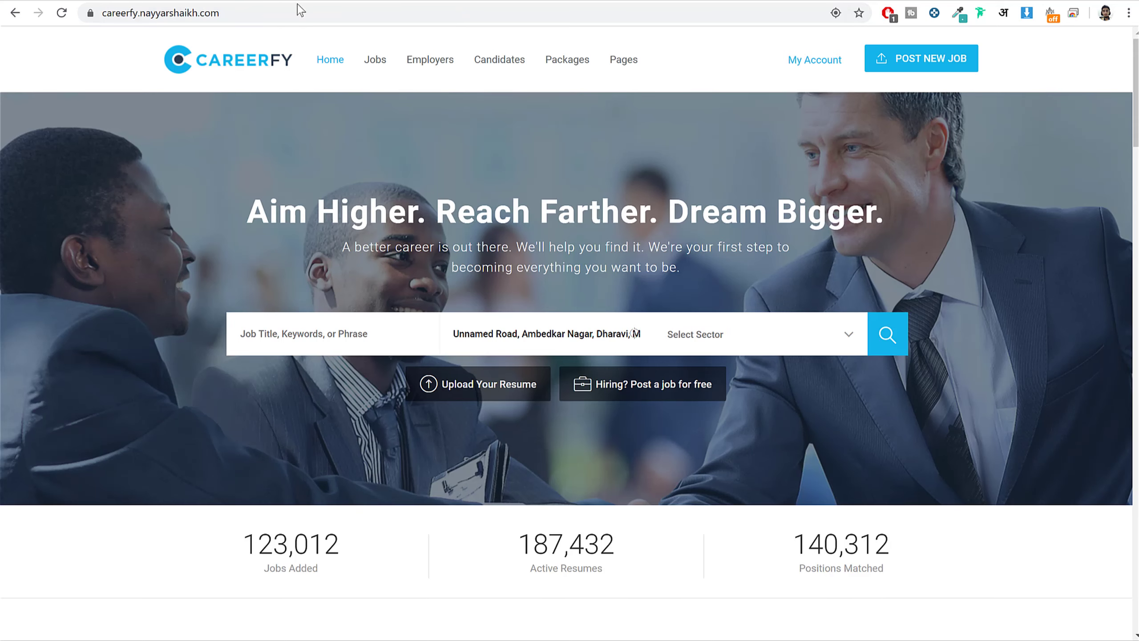
Step: Sign in to my.siteground.com with the first saved account and its autofilled password
key(ctrl+t)
text(my.siteground.com)
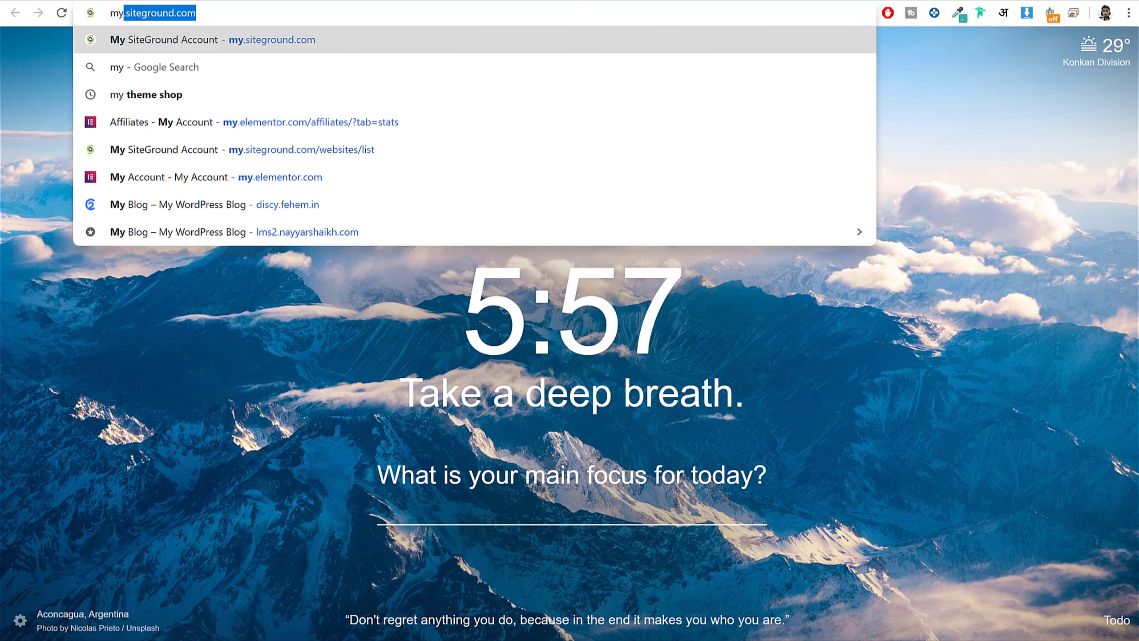
key(Return)
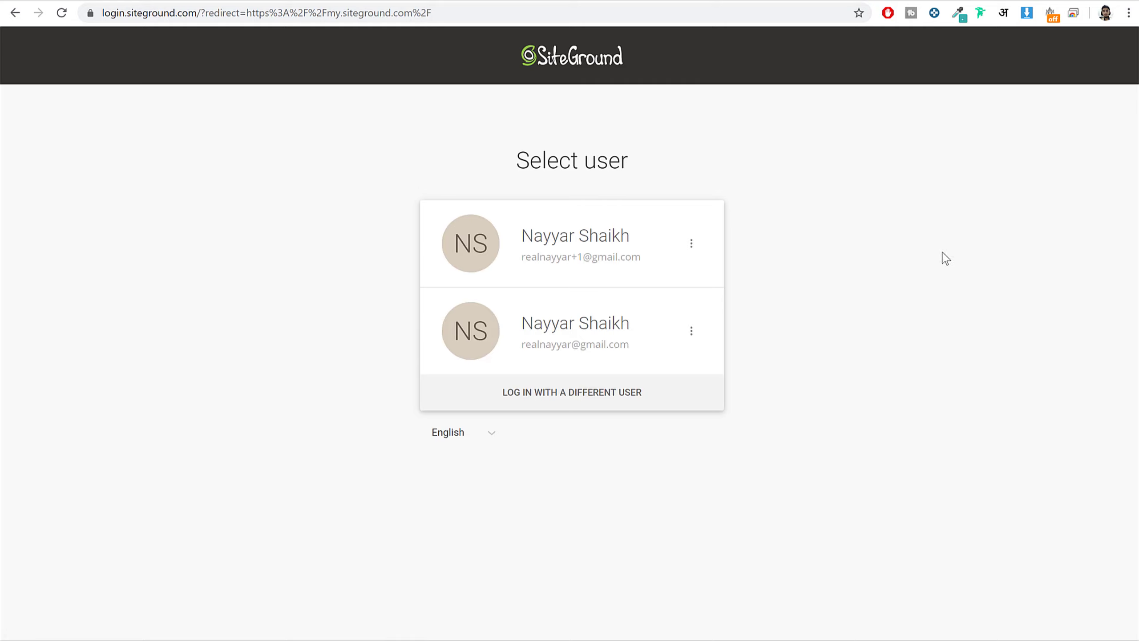
click(604, 271)
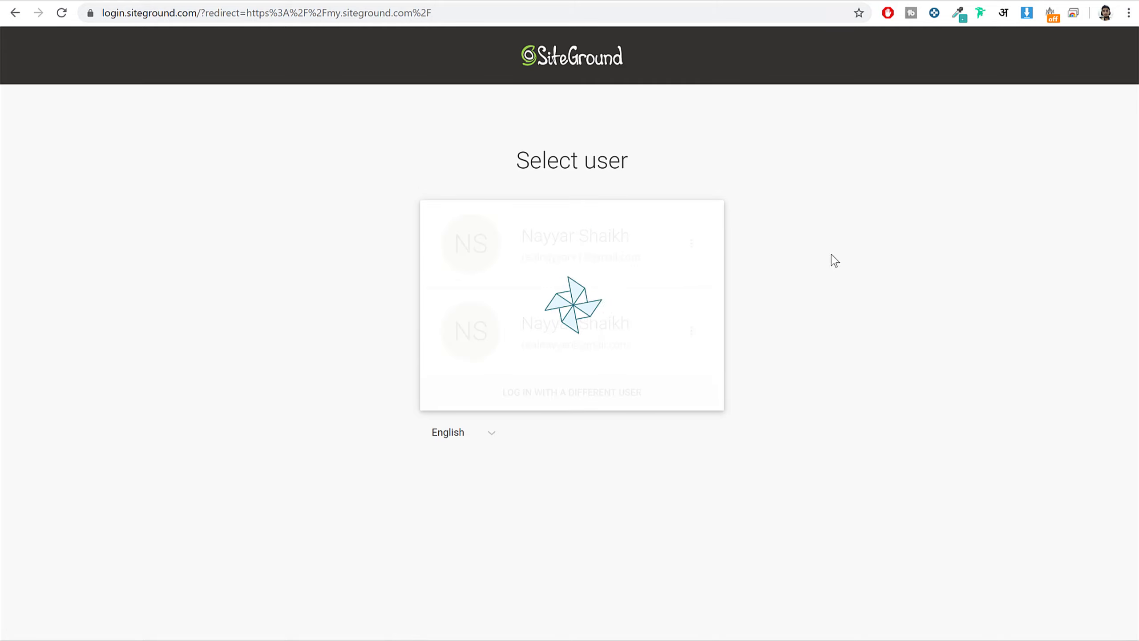
click(552, 374)
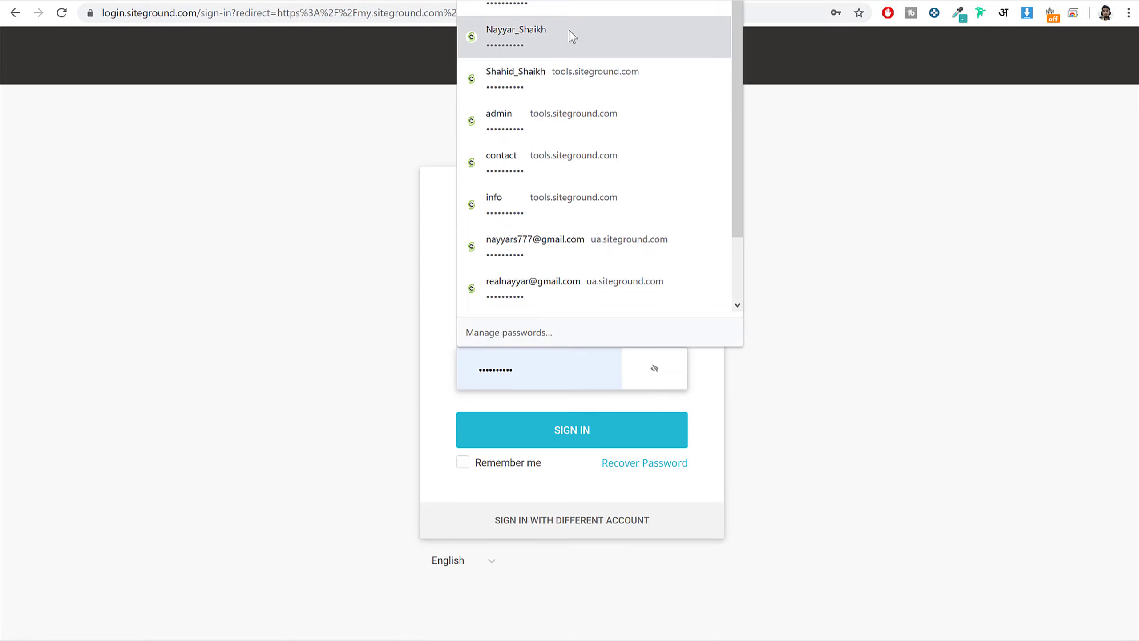
key(Return)
click(595, 428)
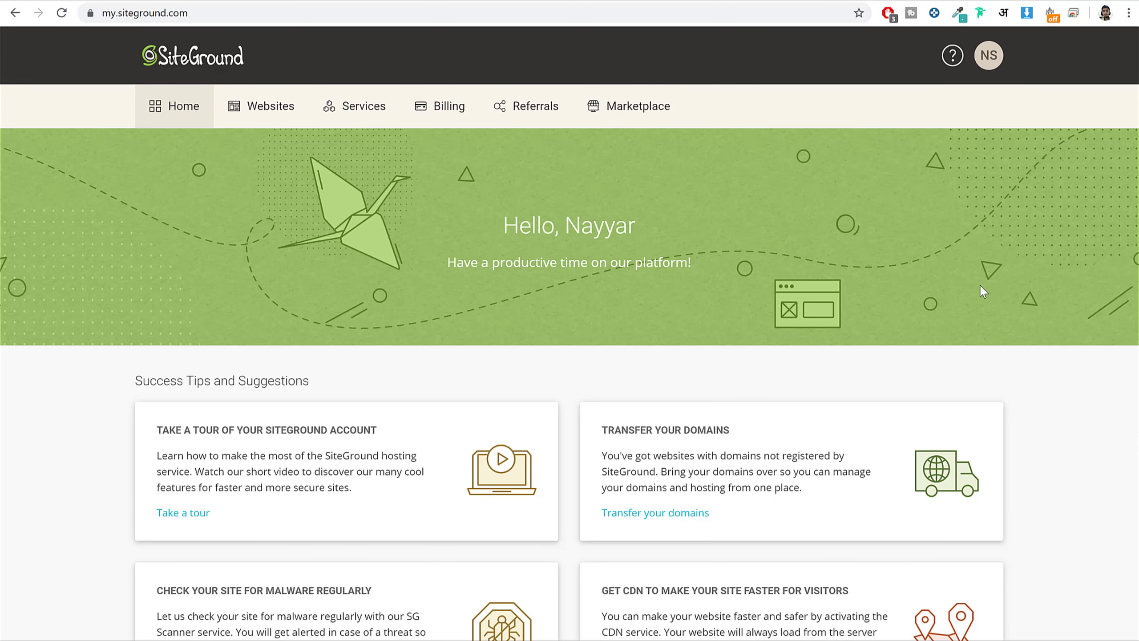
Step: Open Site Tools for the WooCommerce site from SiteGround's Websites list
scroll(763, 445, down, 3)
scroll(763, 444, up, 3)
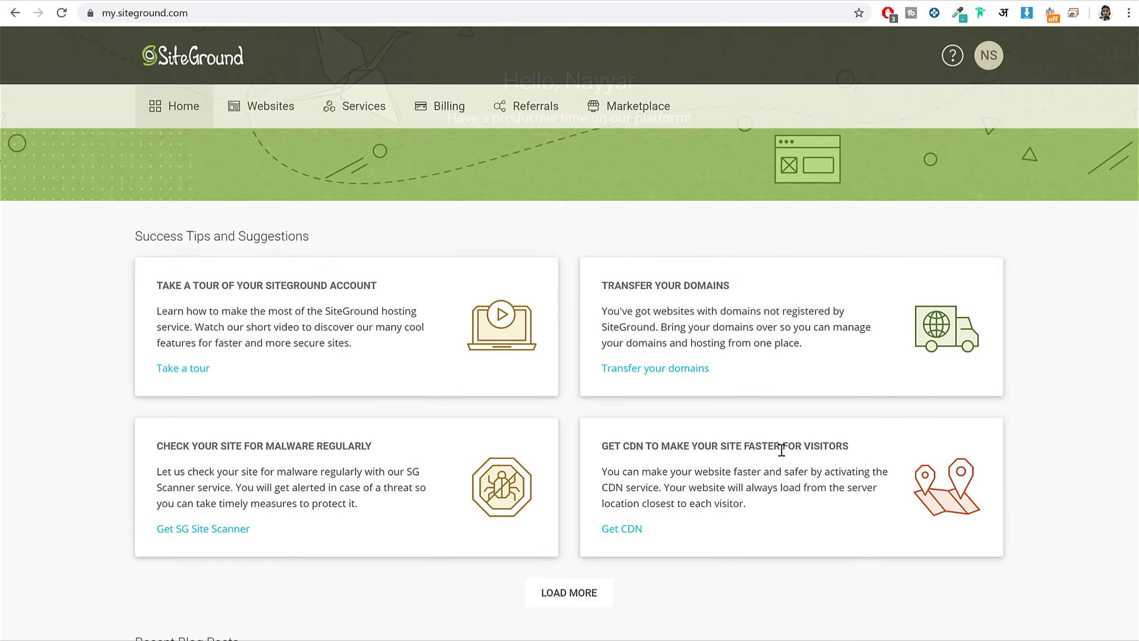
click(271, 105)
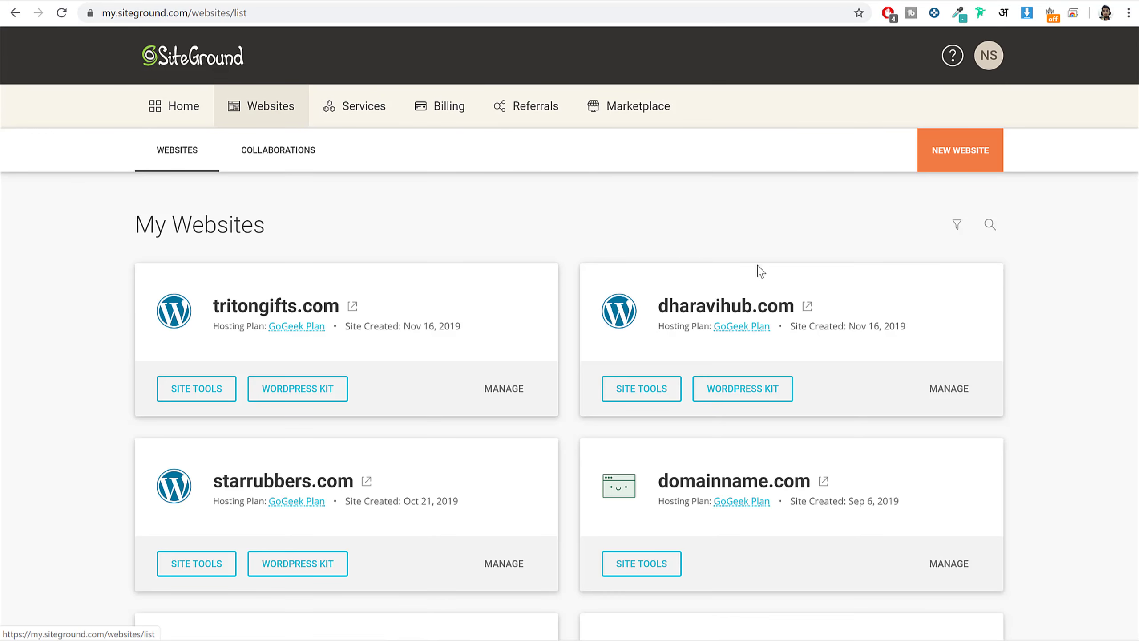
scroll(936, 262, down, 6)
scroll(936, 263, up, 5)
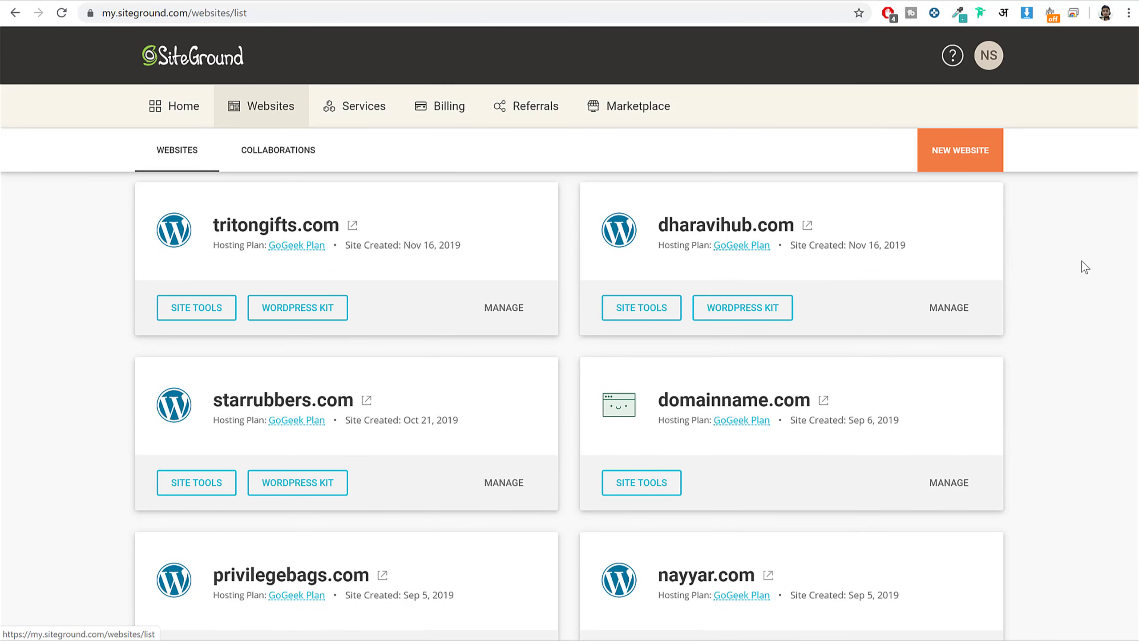
scroll(1081, 265, down, 5)
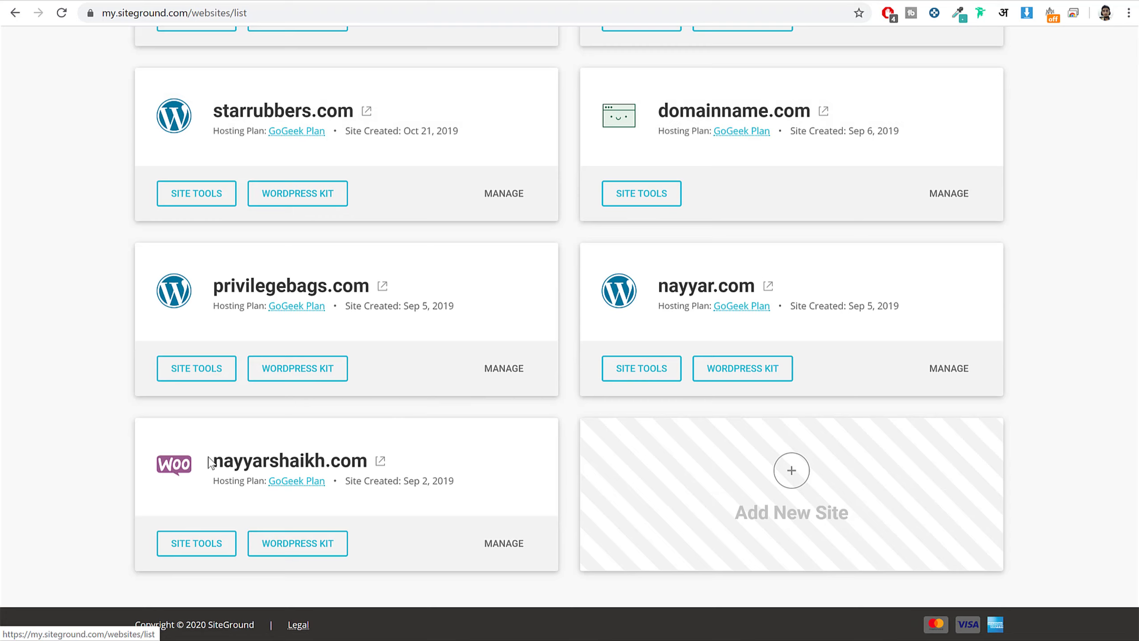
drag(367, 461, 217, 467)
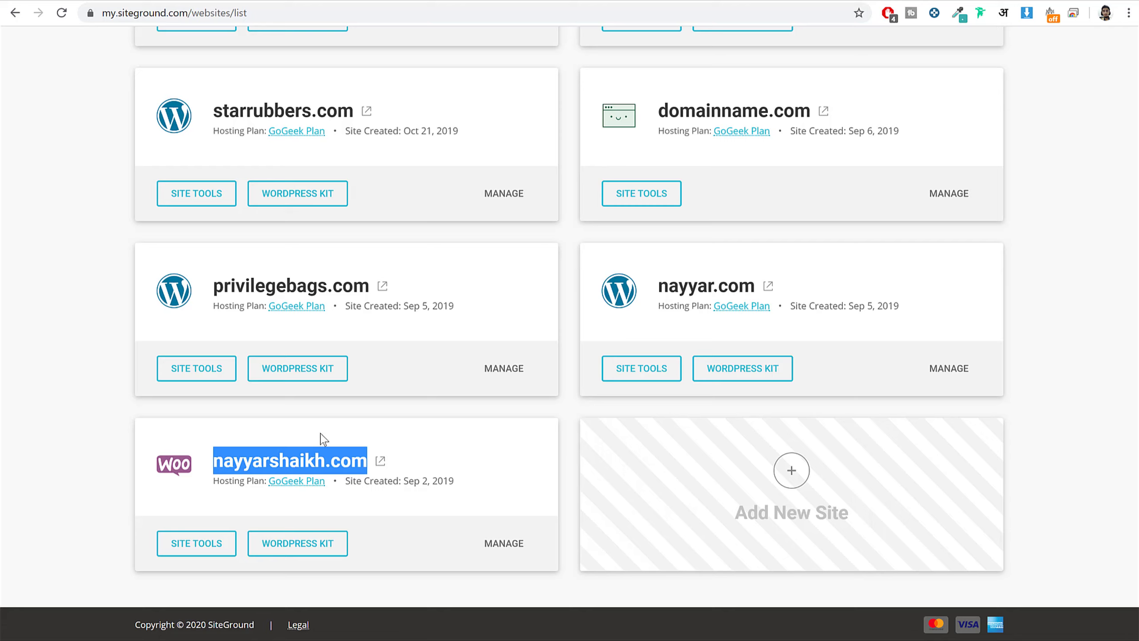
click(205, 552)
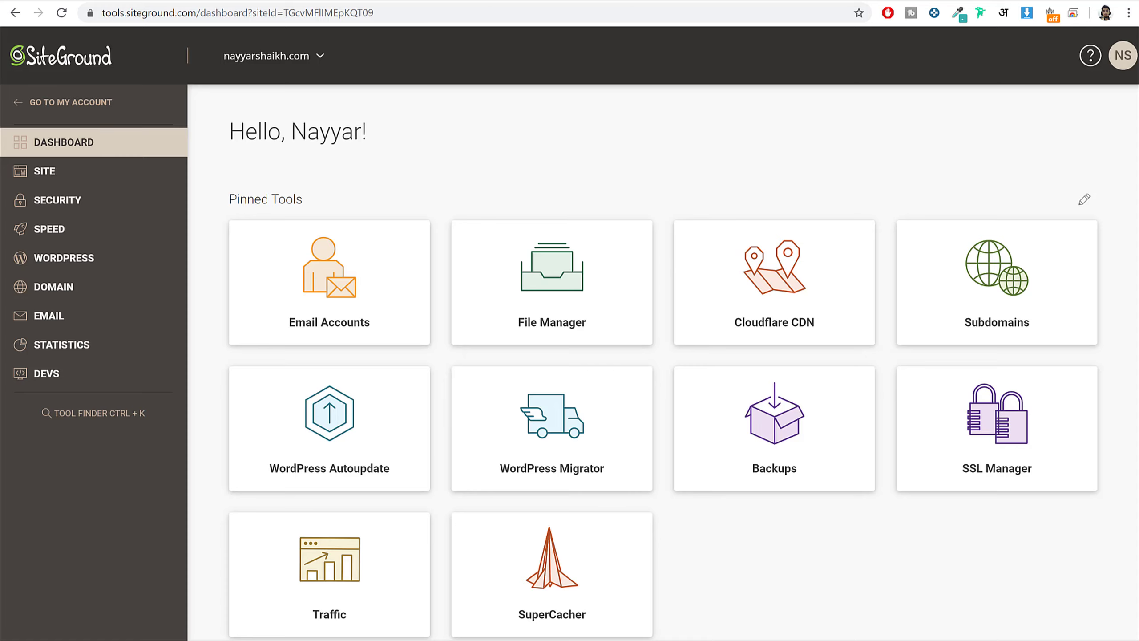
Step: Sign in to GoDaddy with the saved credentials
click(370, 1)
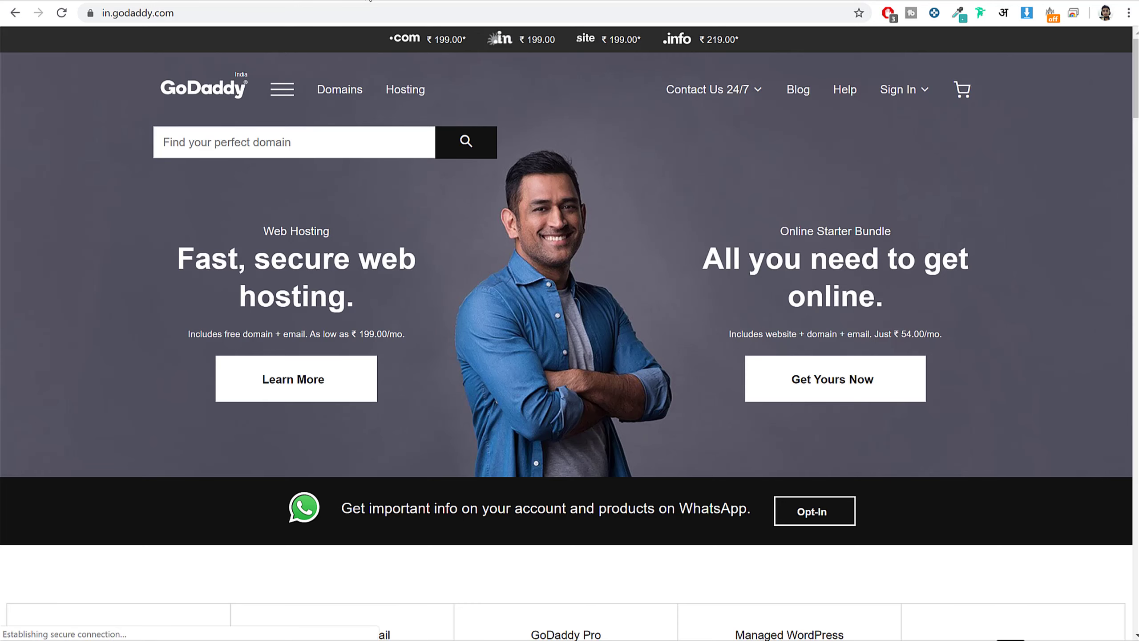
click(882, 95)
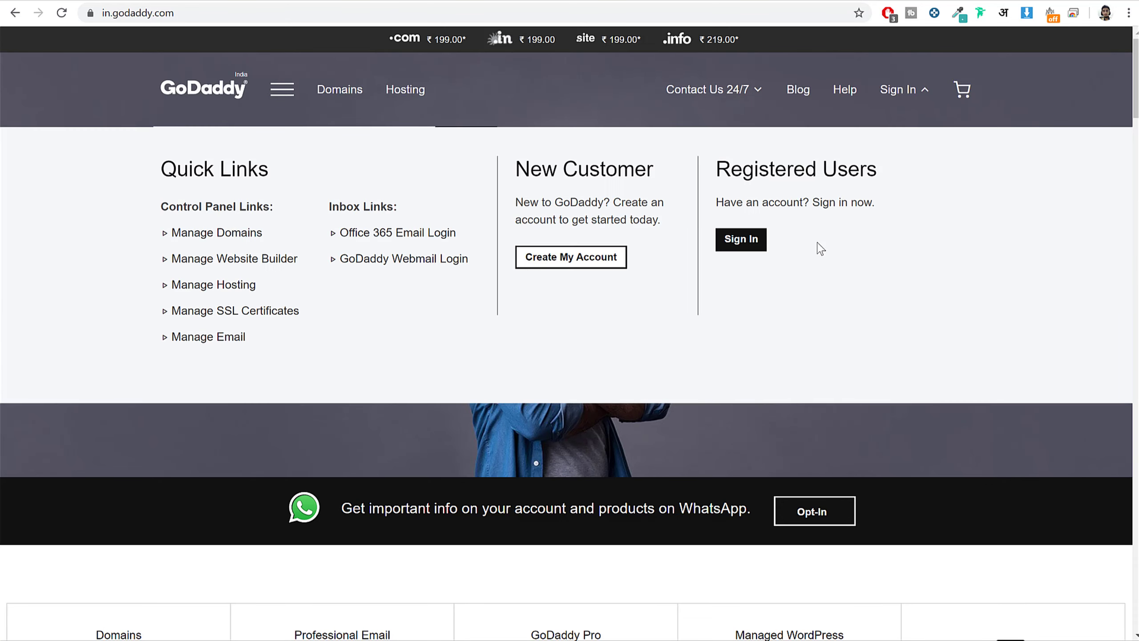
click(740, 239)
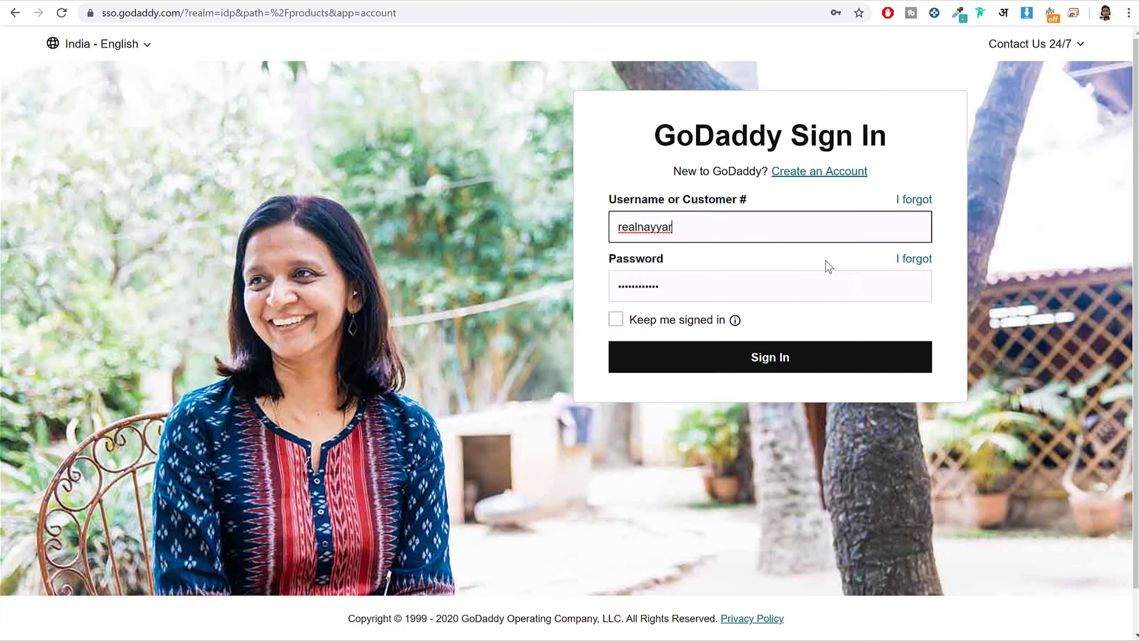
click(809, 348)
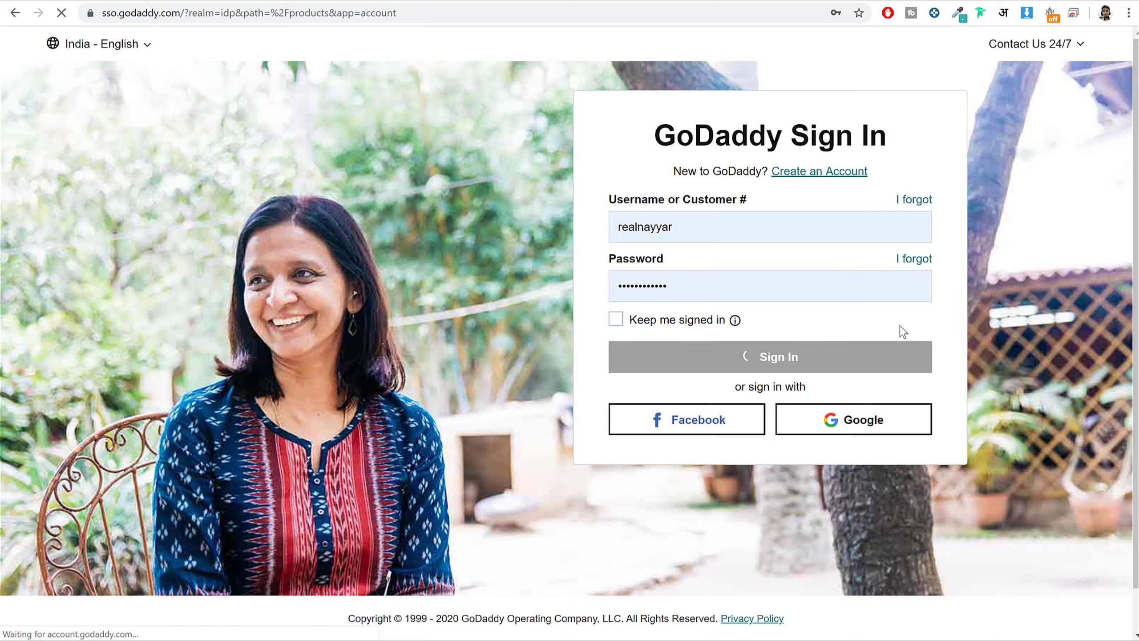
Step: Open tritongifts.com's DNS settings and begin changing its nameservers
scroll(1005, 326, down, 3)
scroll(1011, 350, down, 3)
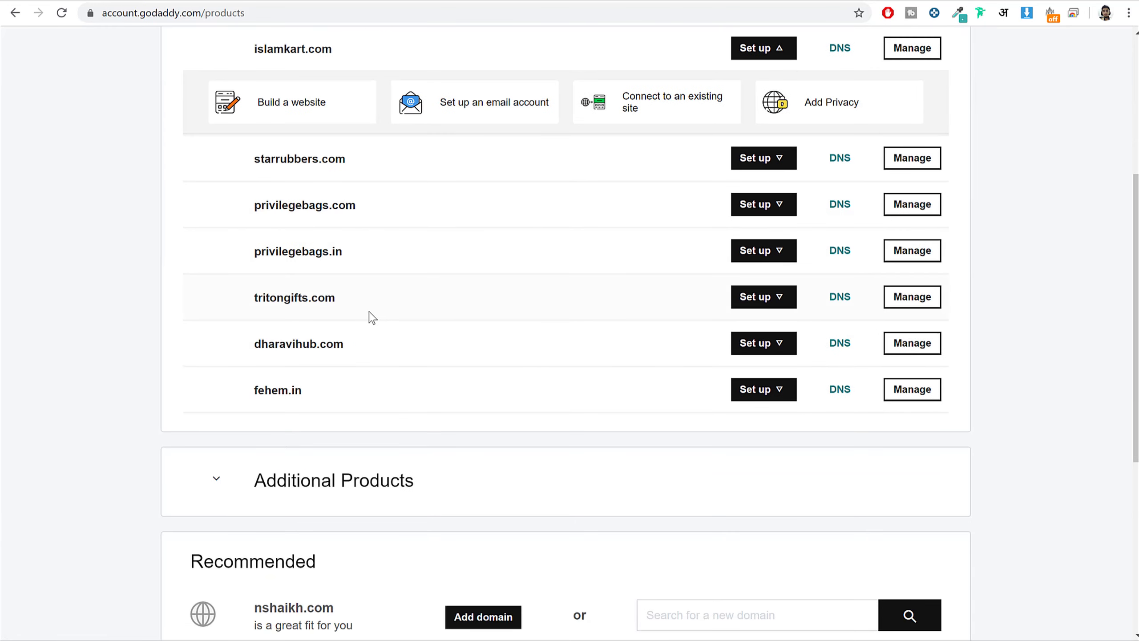
drag(336, 298, 259, 295)
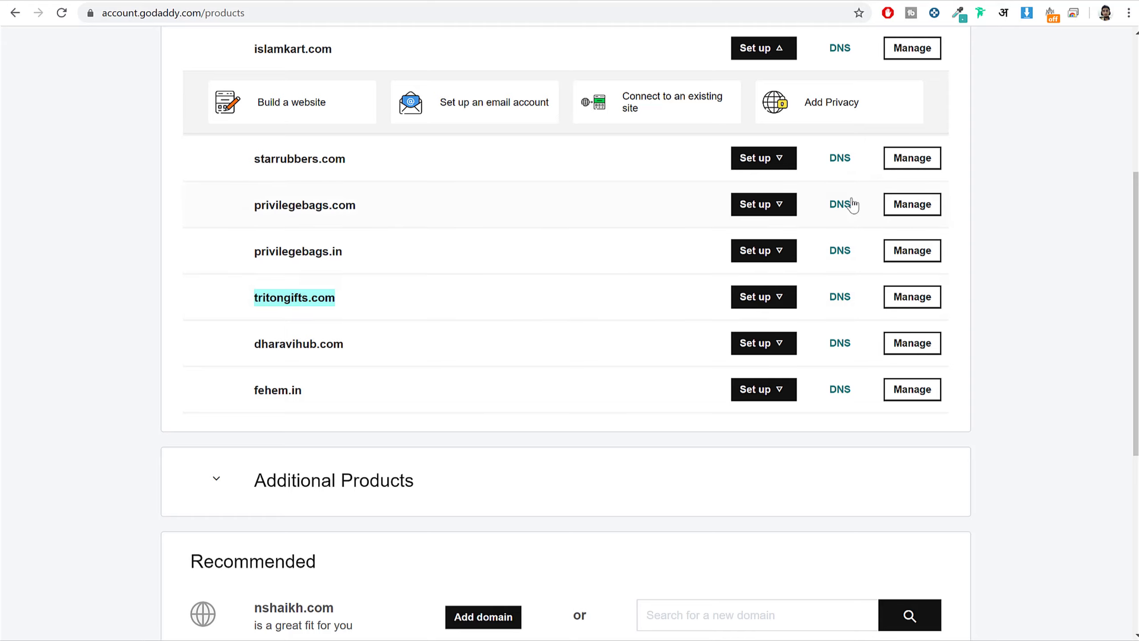
click(848, 309)
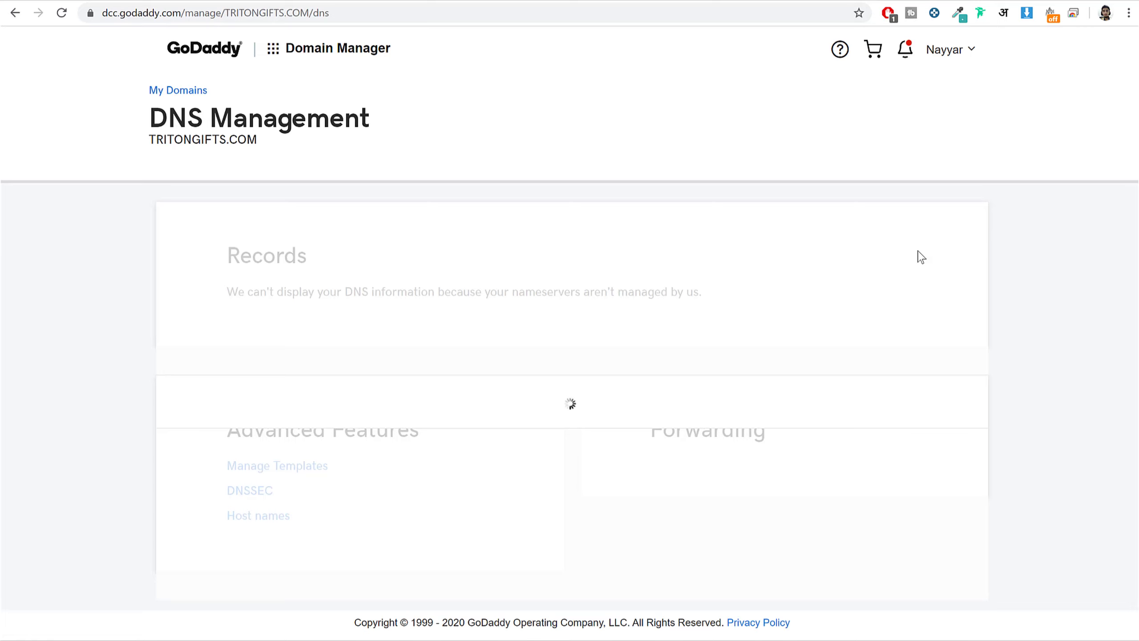
scroll(923, 264, down, 4)
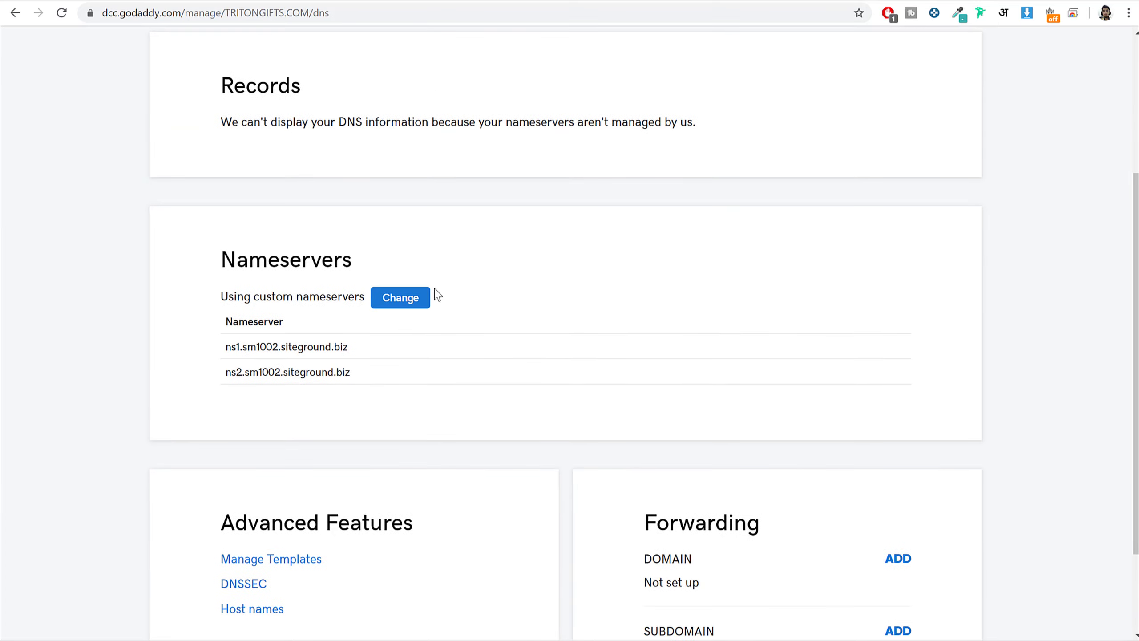
scroll(501, 288, down, 3)
click(408, 181)
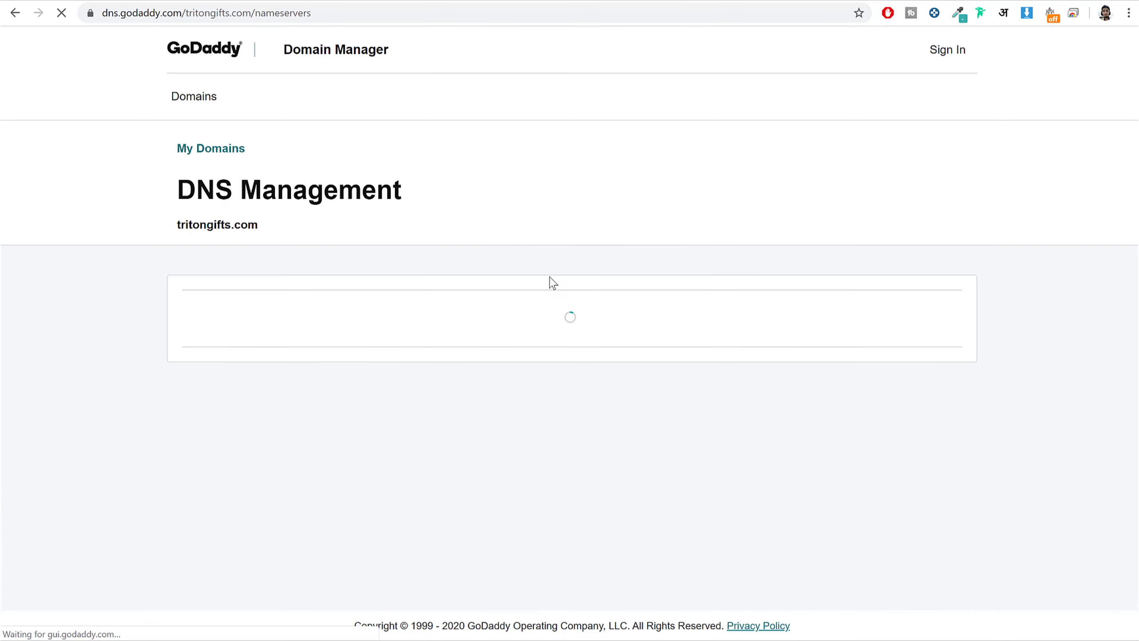
Step: Clear both existing nameserver fields for tritongifts.com
key(ctrl+a)
key(BackSpace)
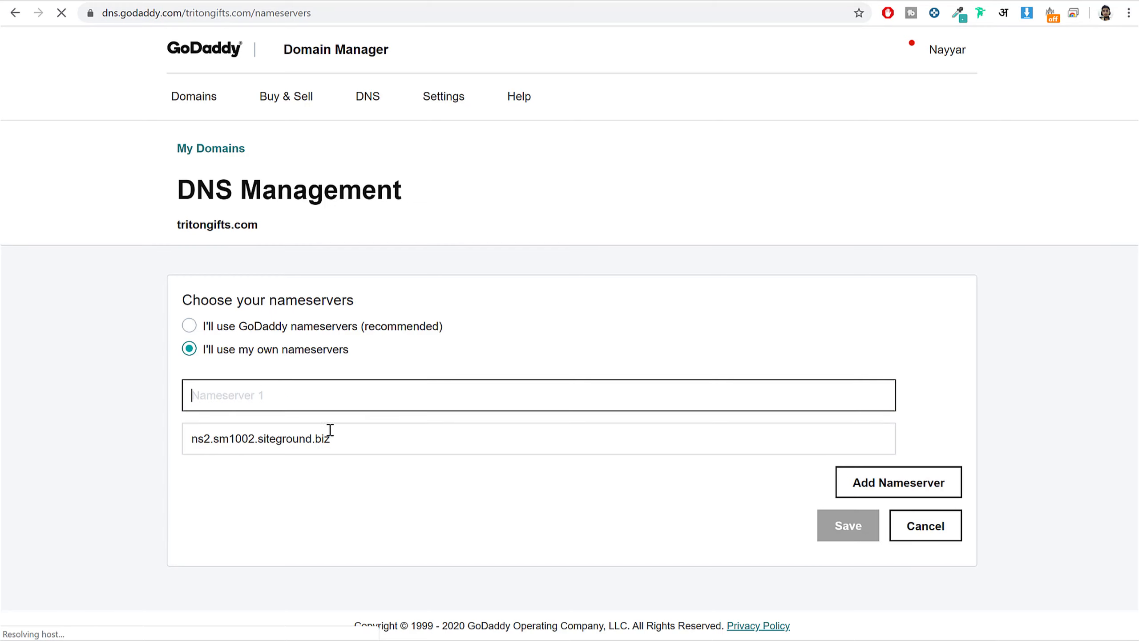
drag(329, 433, 190, 437)
key(BackSpace)
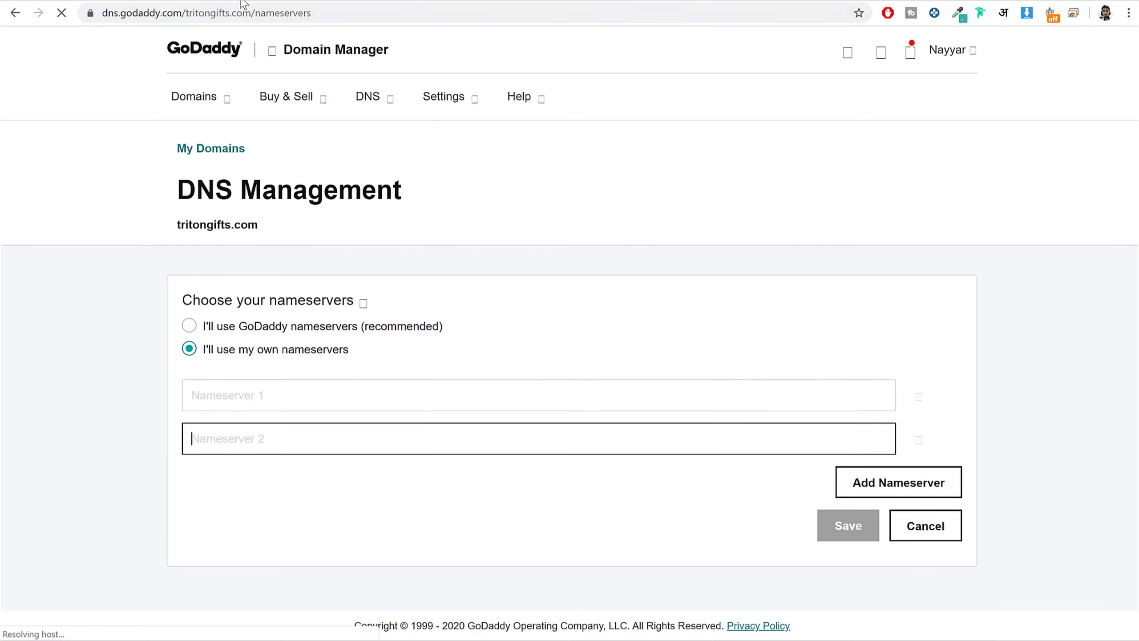
Step: Copy SiteGround's first nameserver (ns1) into GoDaddy's Nameserver 1 field
click(243, 1)
scroll(879, 171, down, 10)
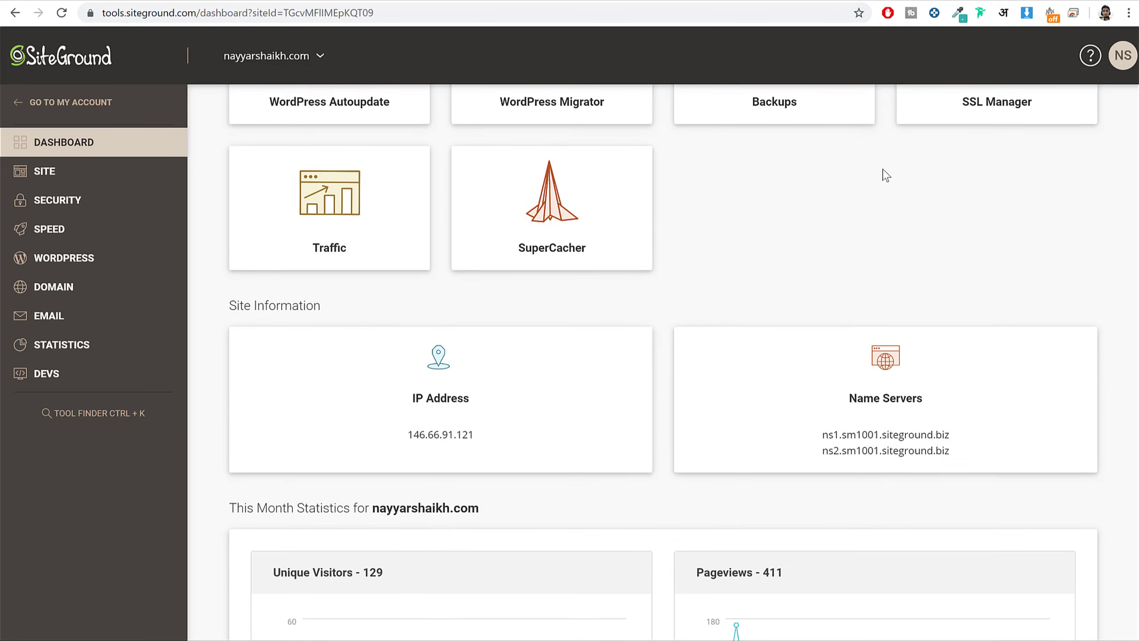
triple_click(810, 304)
key(ctrl+c)
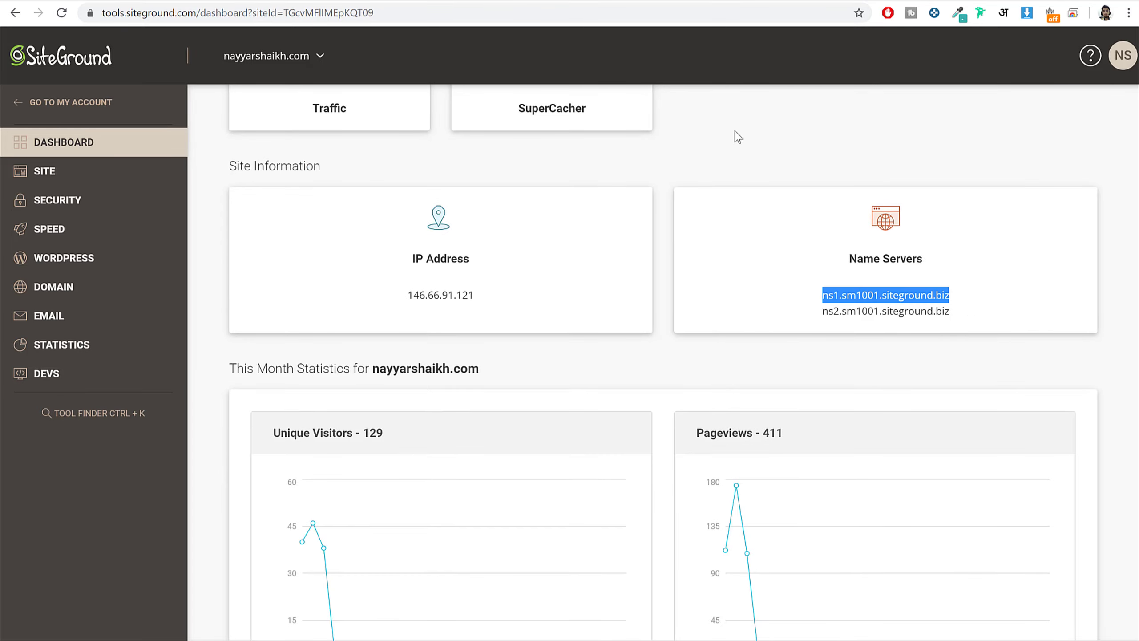
key(alt+Tab)
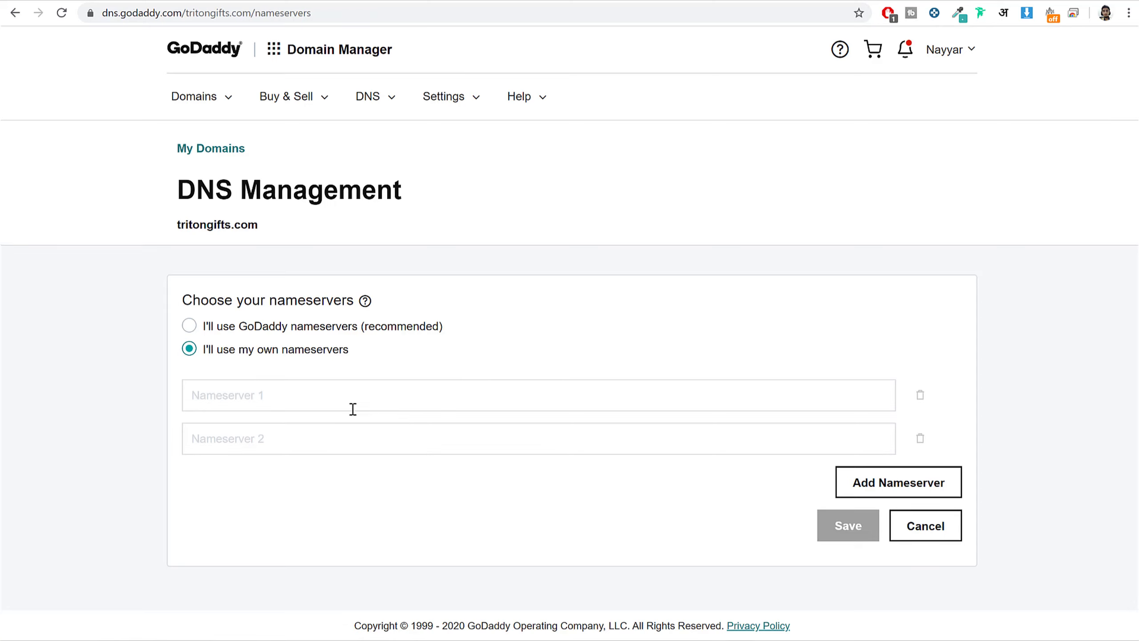
click(351, 397)
key(ctrl+v)
Step: Copy SiteGround's second nameserver (ns2) into Nameserver 2 and save
key(alt+Tab)
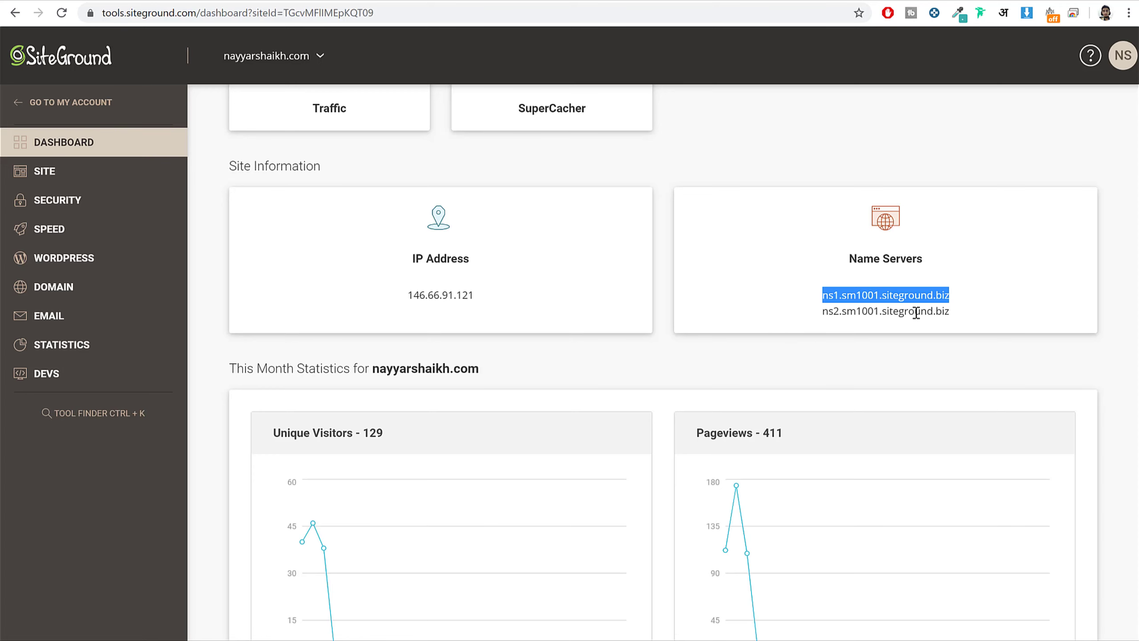
triple_click(916, 311)
key(ctrl+c)
key(alt+Tab)
click(414, 426)
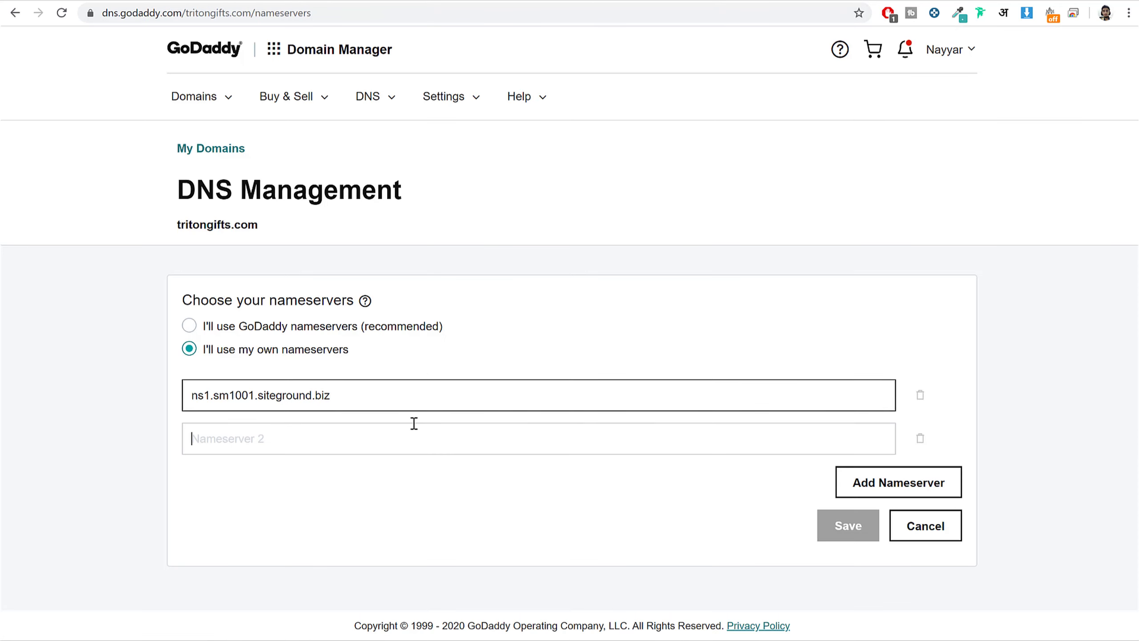
key(ctrl+v)
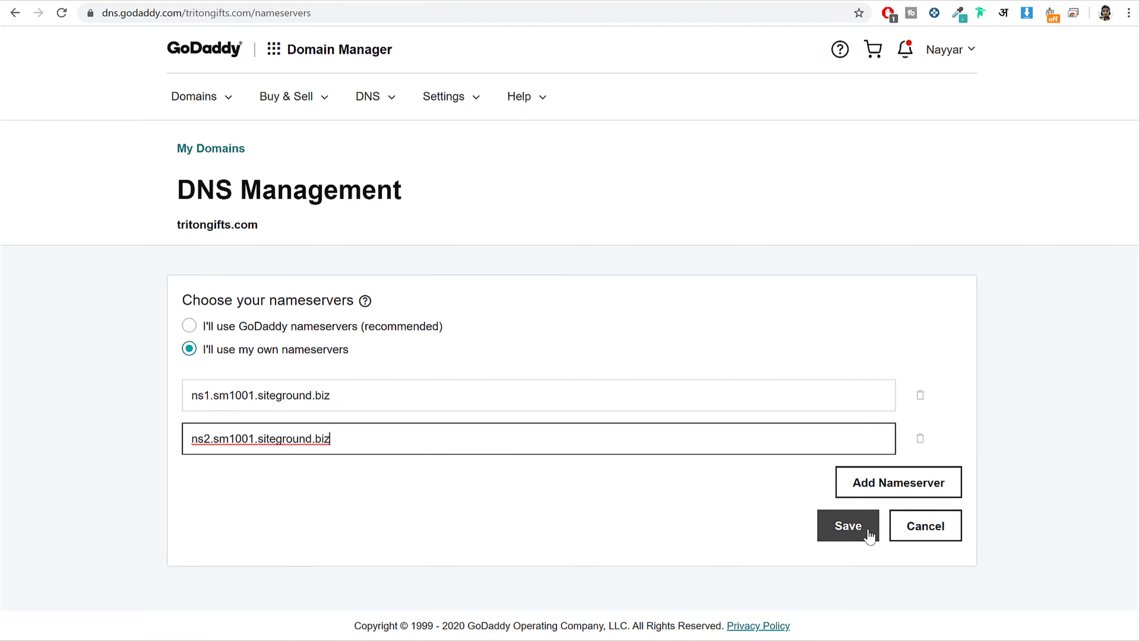
click(849, 526)
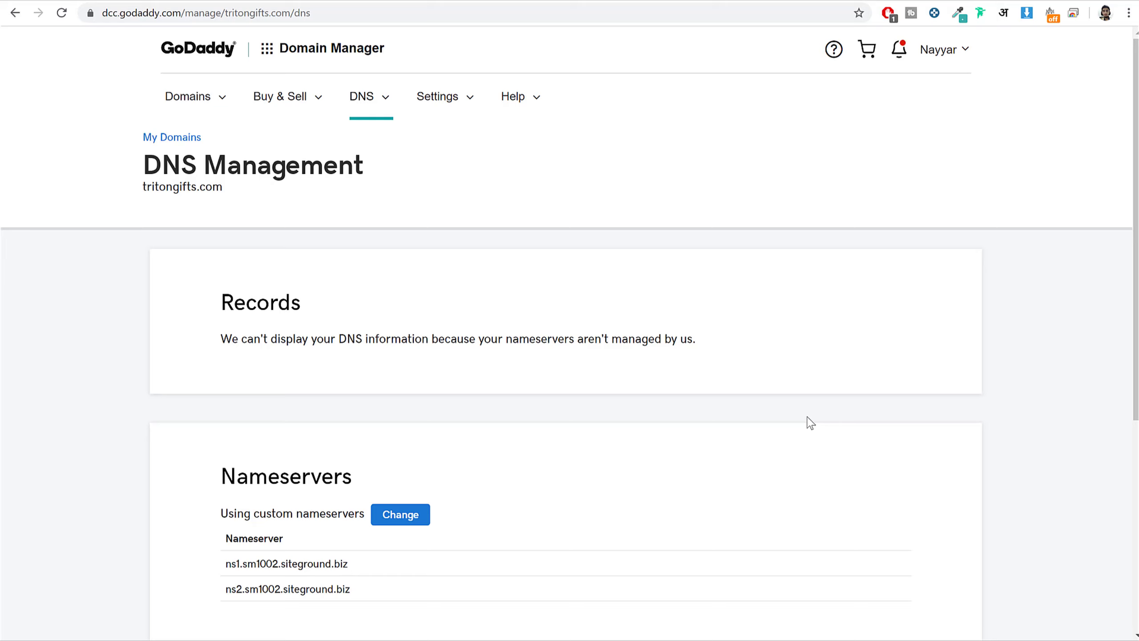
Step: In SSL Manager, request a Let's Encrypt certificate for the careerfy2 subdomain
click(277, 3)
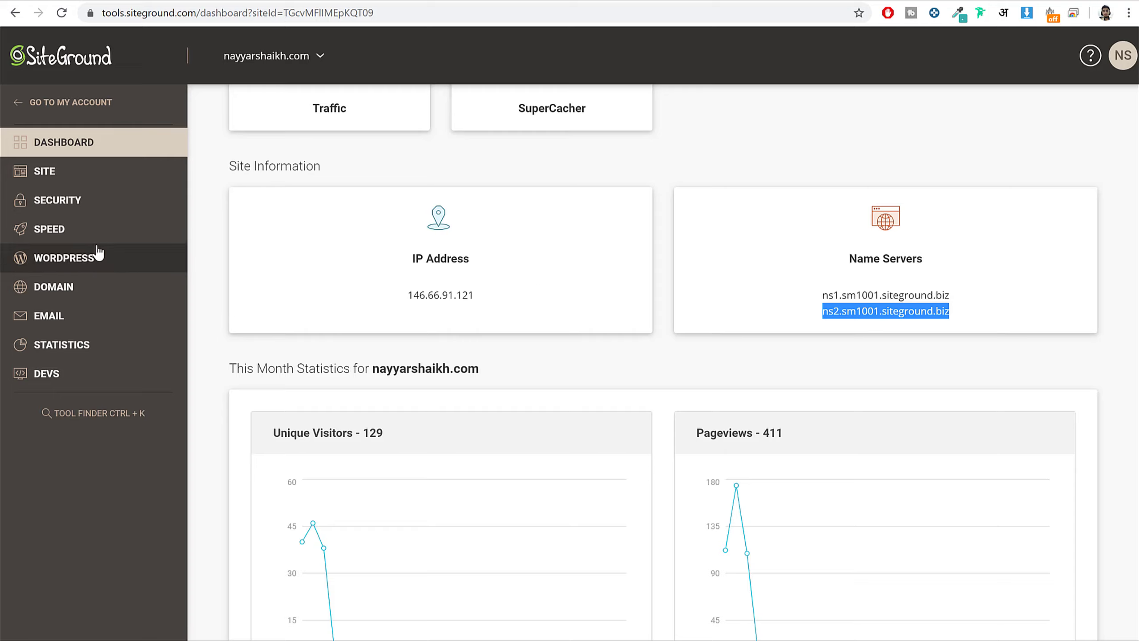
click(78, 202)
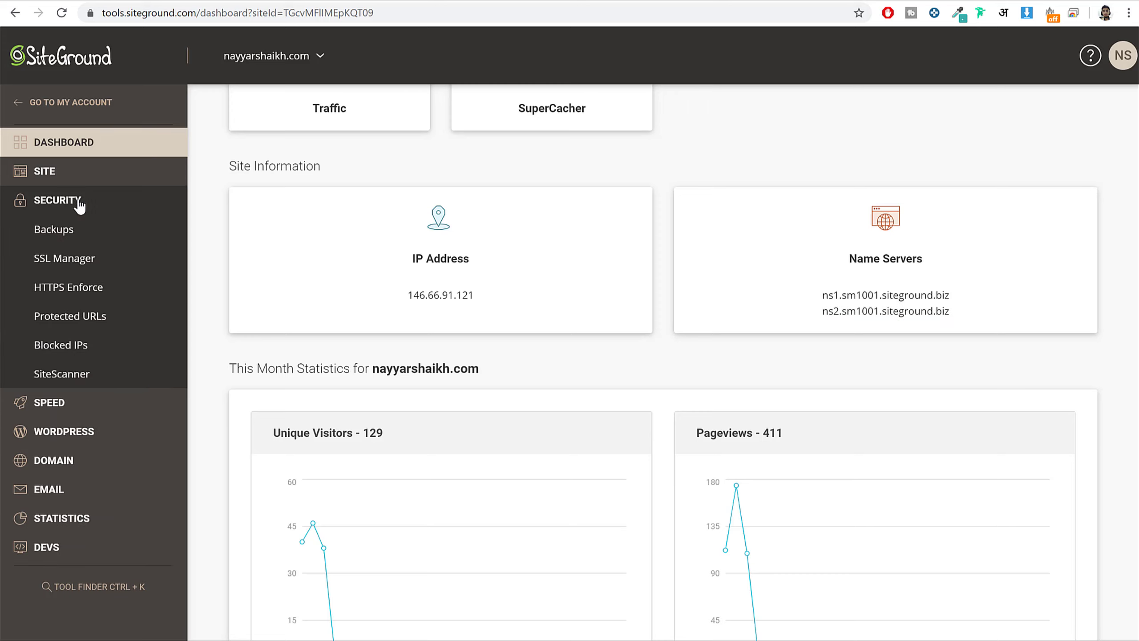
click(71, 264)
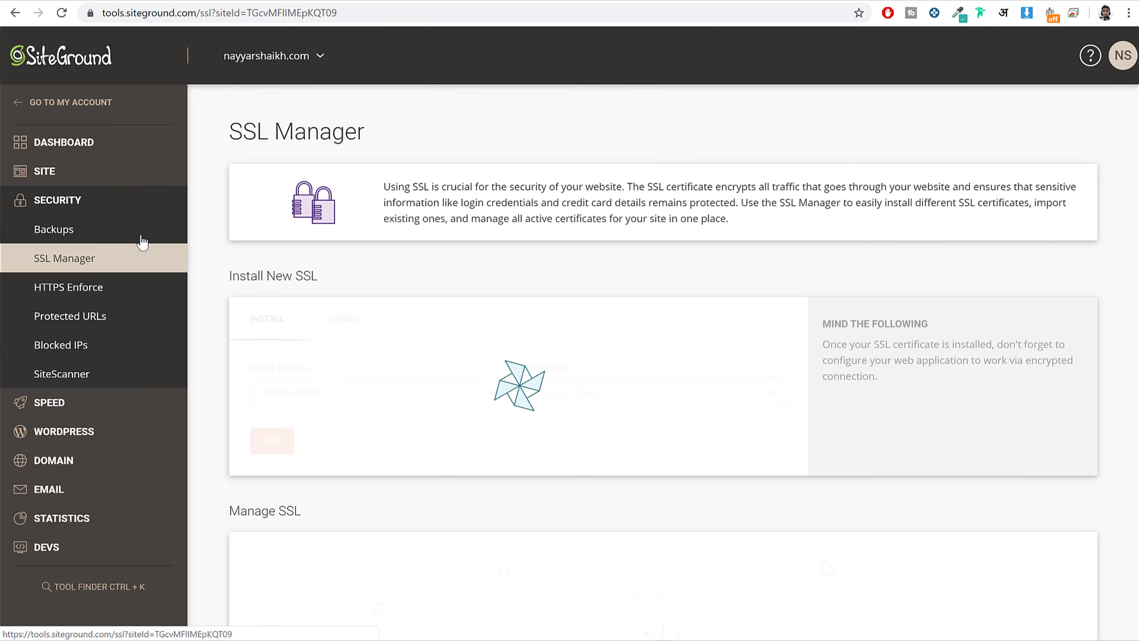
scroll(628, 251, down, 2)
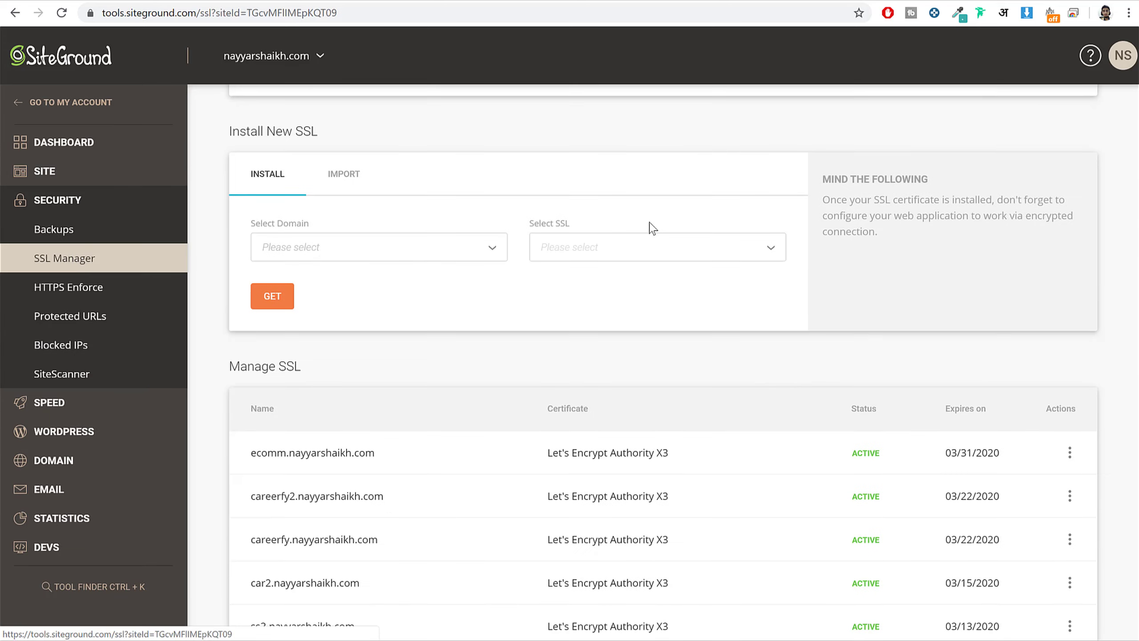
click(350, 254)
scroll(356, 379, down, 10)
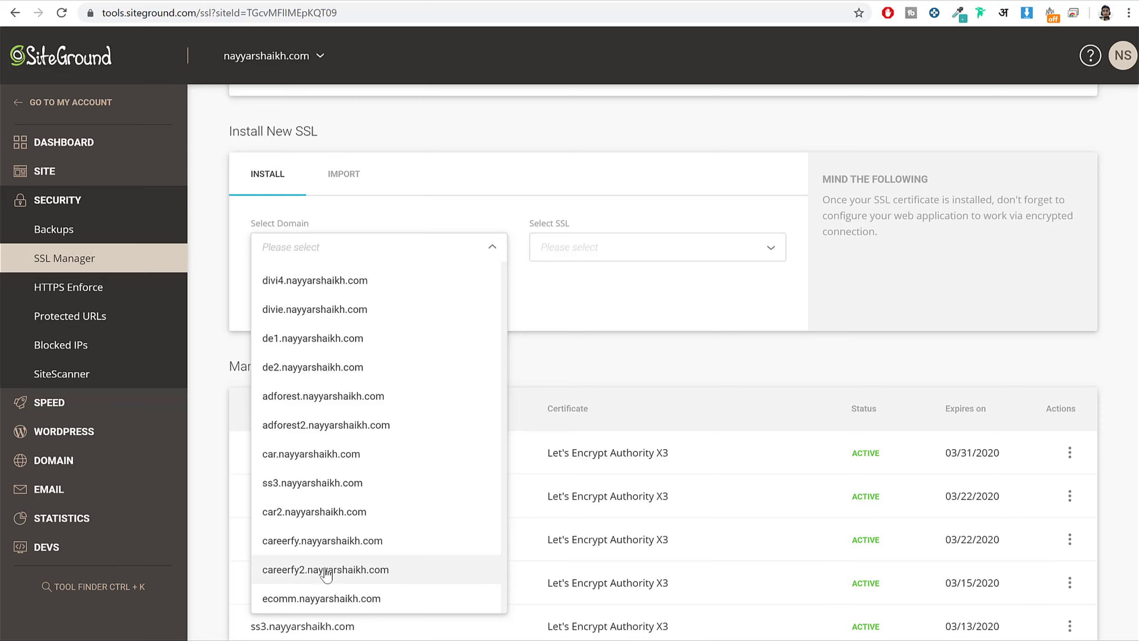
click(338, 580)
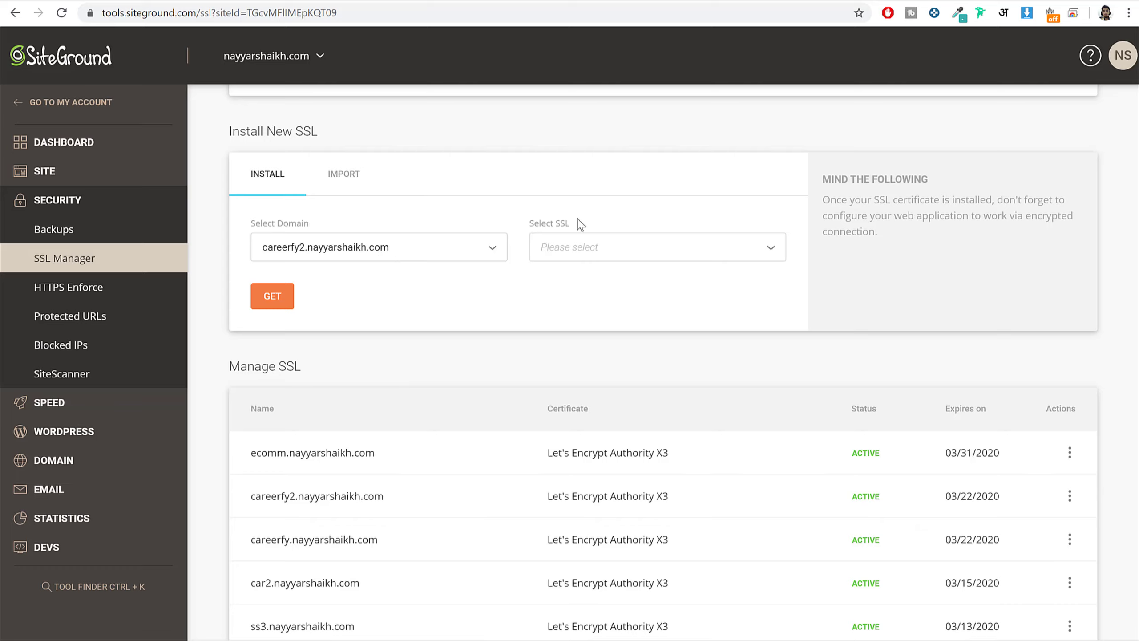
click(600, 248)
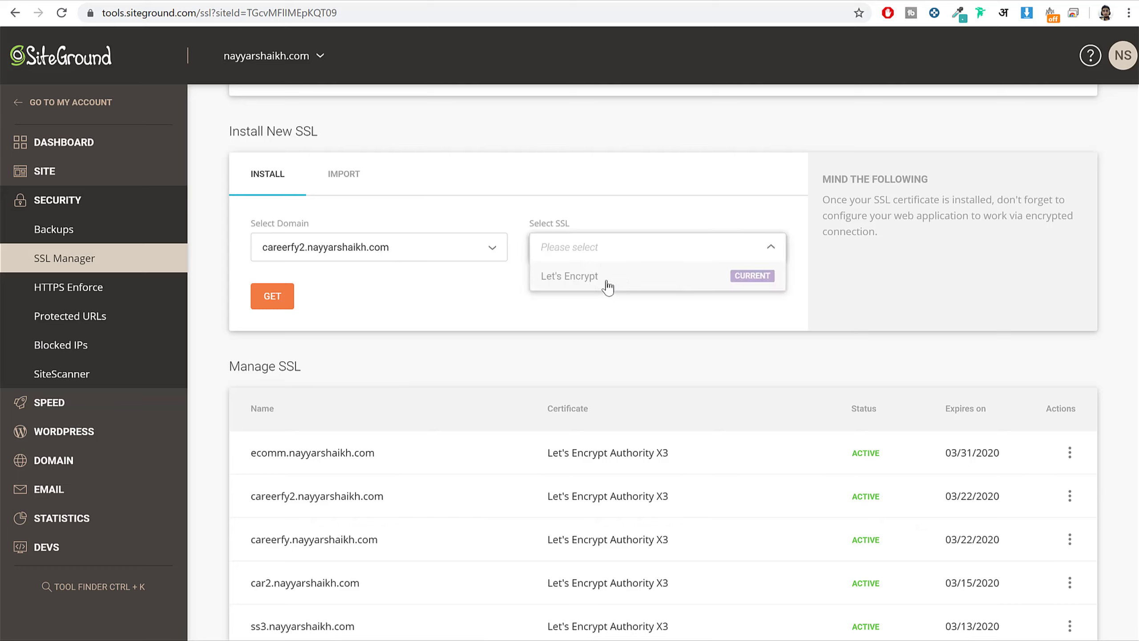
click(404, 316)
click(282, 313)
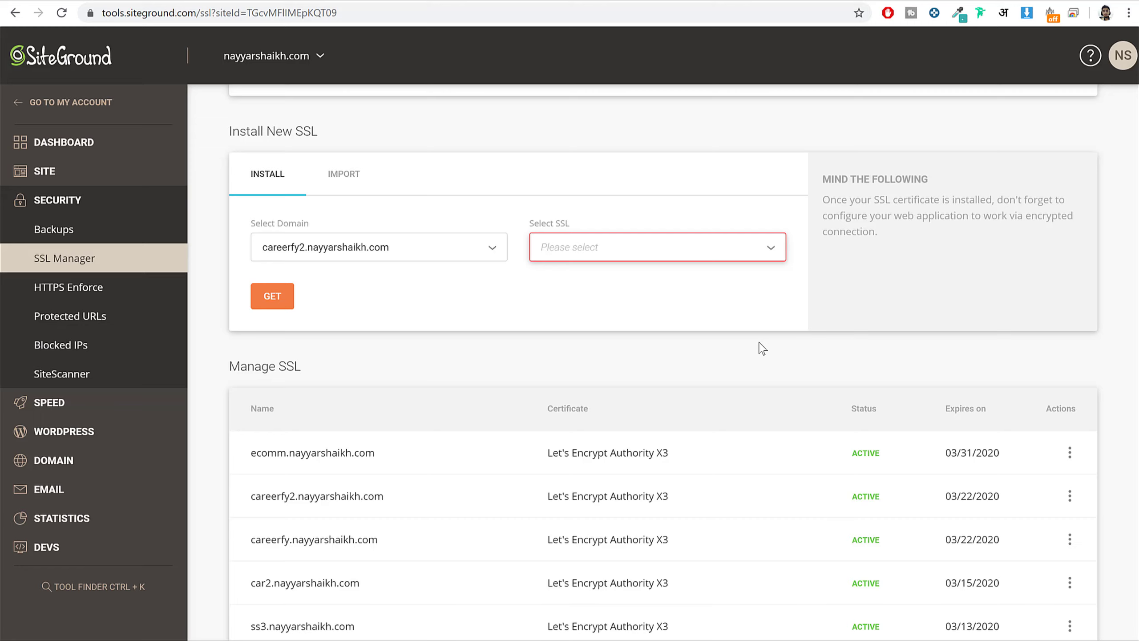
Step: Confirm careerfy2's active Let's Encrypt certificate, expiring 03/22/2020, in the Manage SSL table
scroll(536, 410, down, 2)
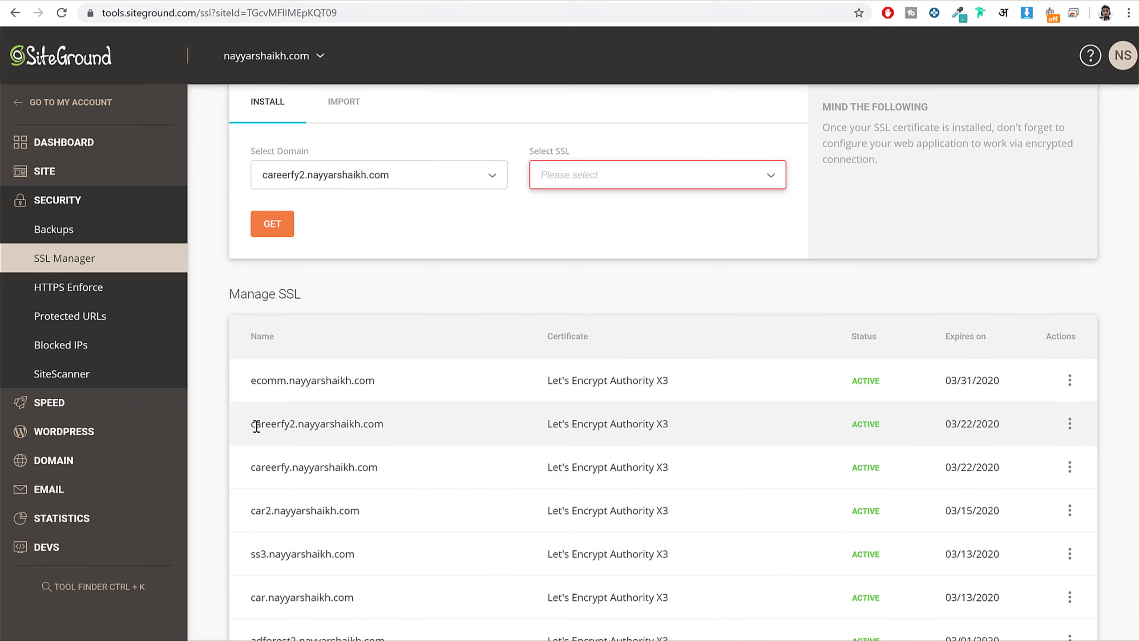
drag(293, 427, 852, 427)
click(871, 427)
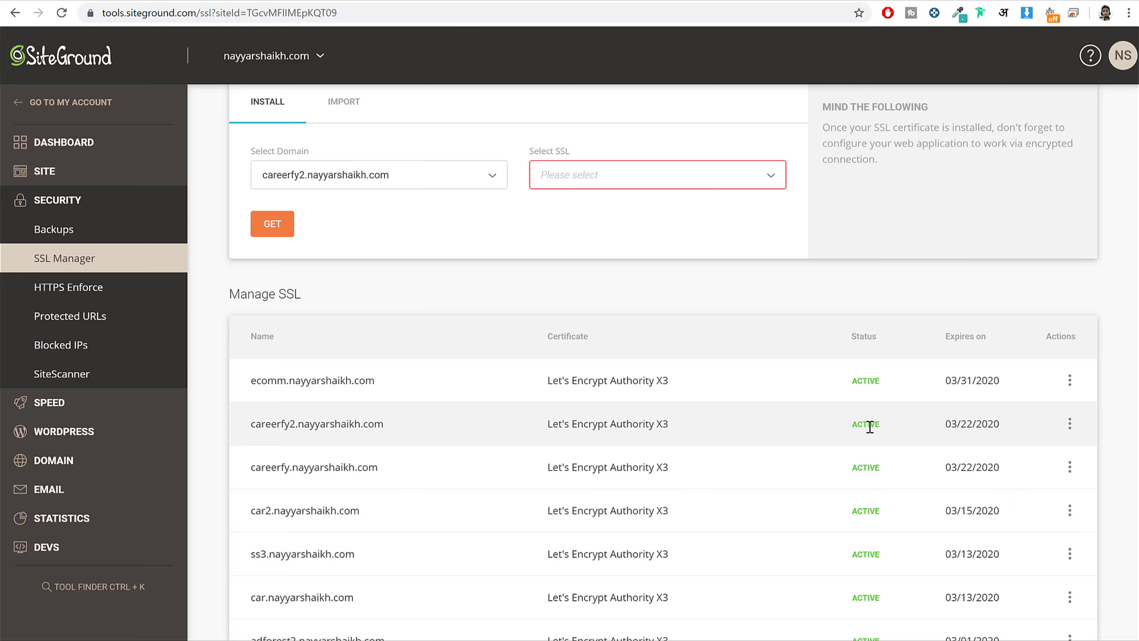
scroll(881, 444, up, 6)
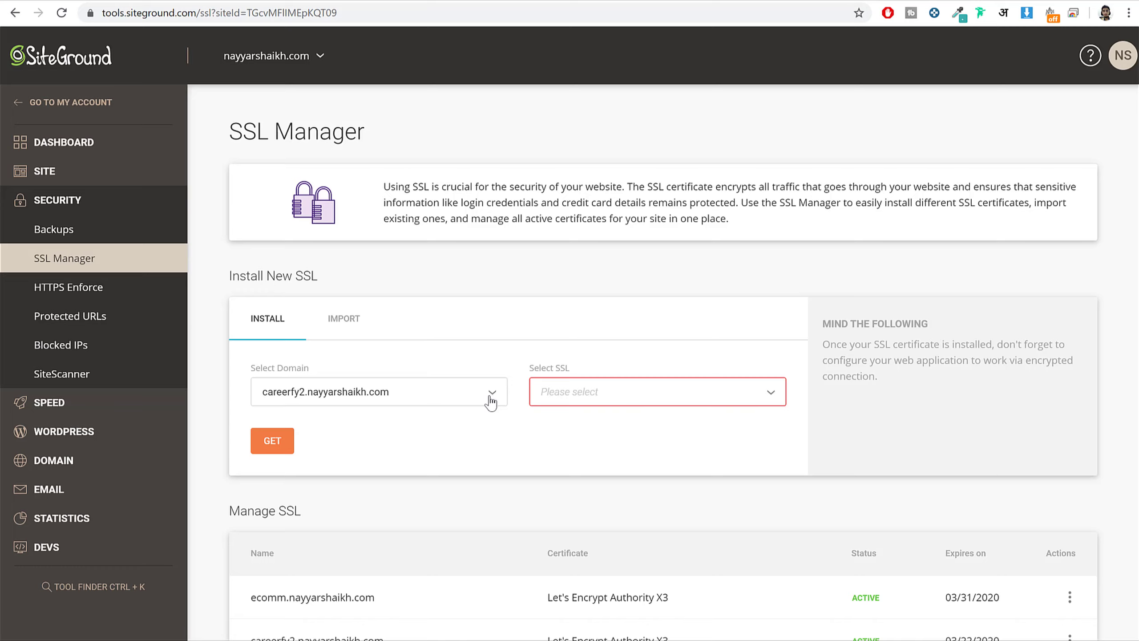
click(97, 433)
Step: Choose a plain WordPress installation on the careerfy2 subdomain
click(74, 462)
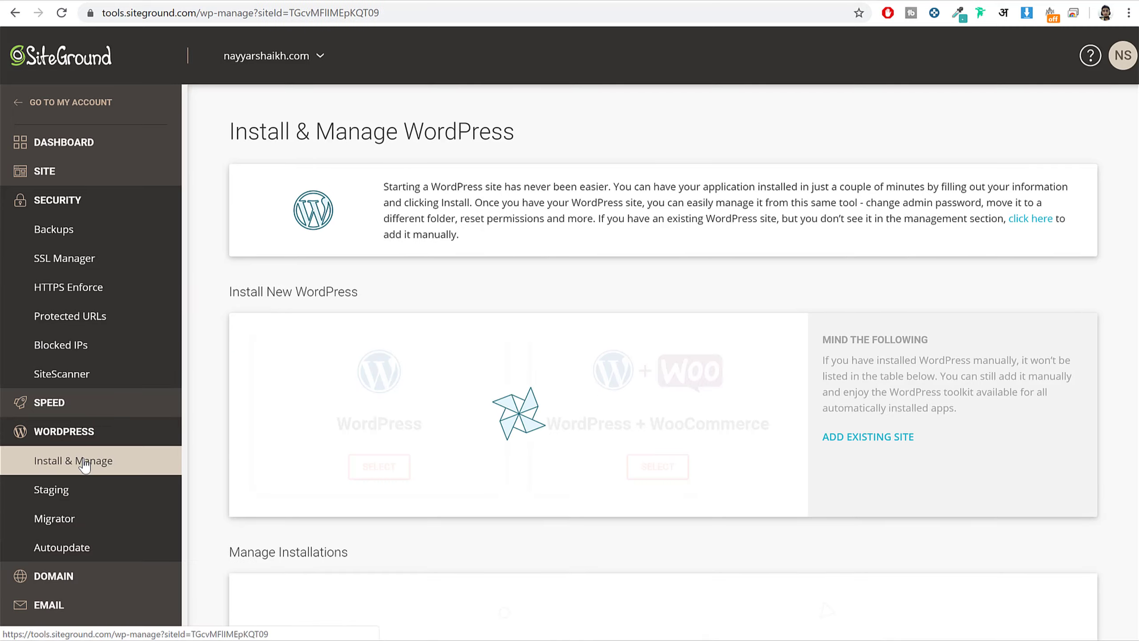
scroll(623, 349, down, 6)
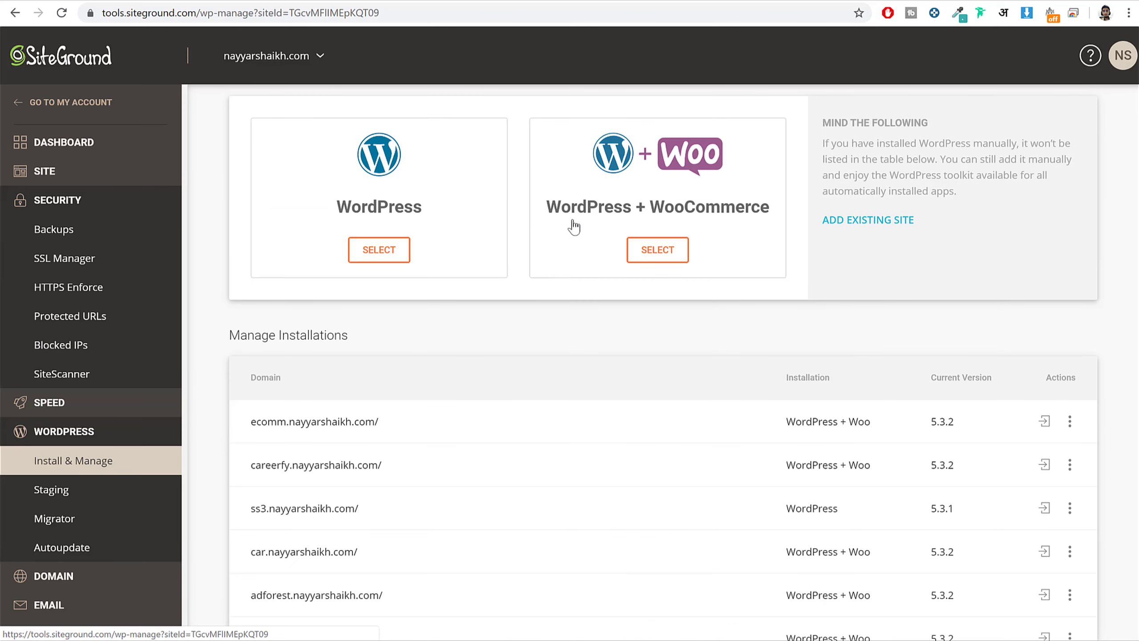
scroll(538, 231, up, 3)
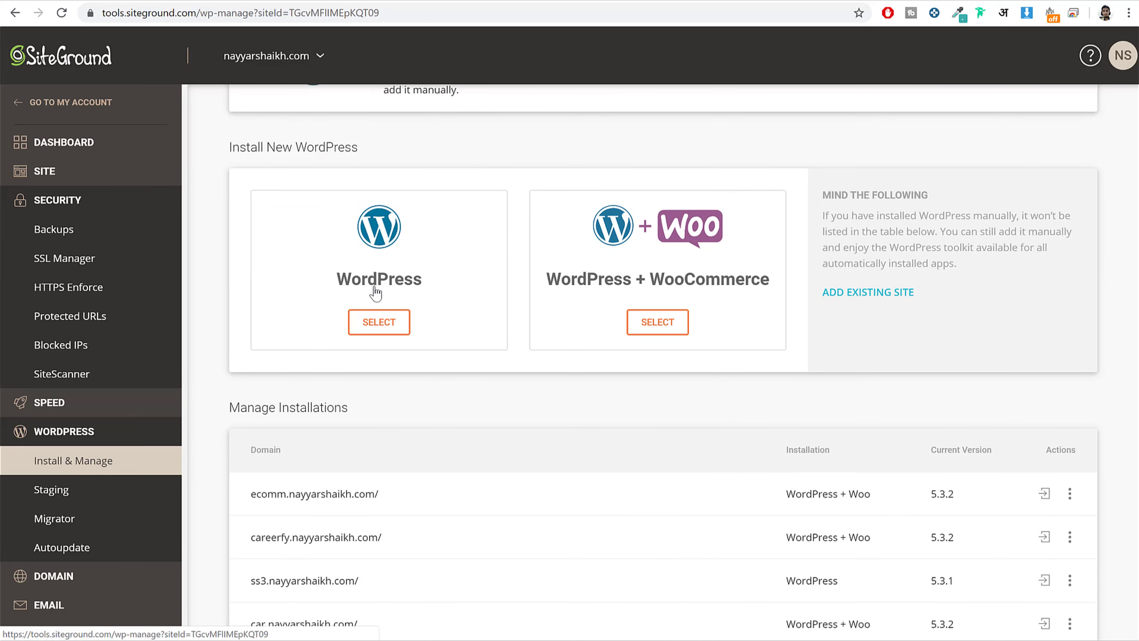
click(376, 293)
scroll(376, 293, down, 5)
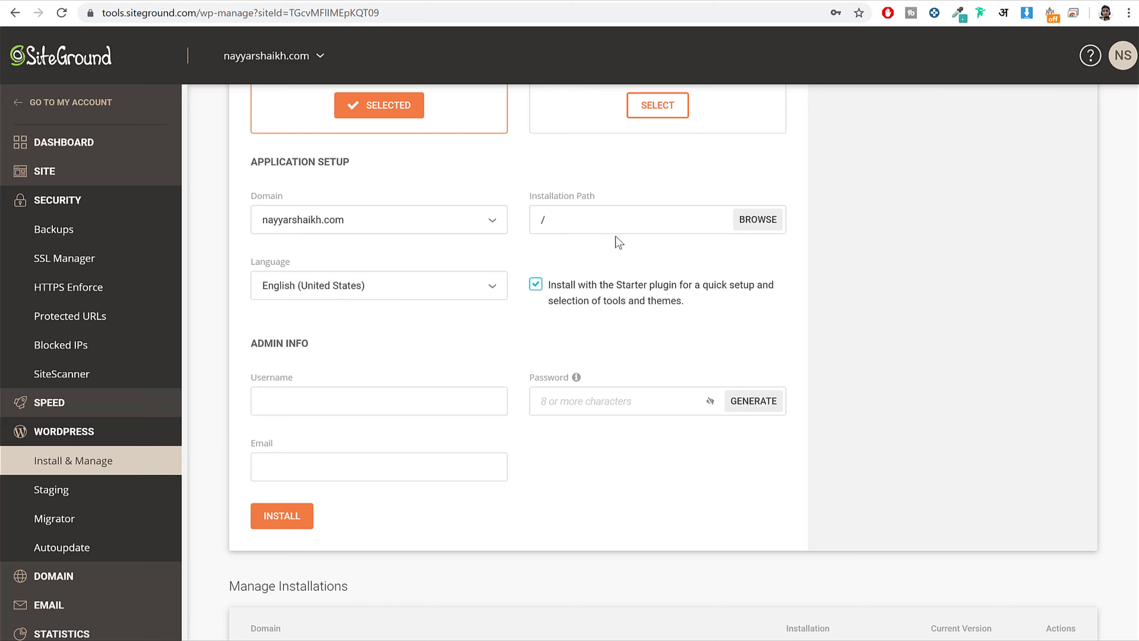
click(365, 227)
scroll(386, 336, down, 3)
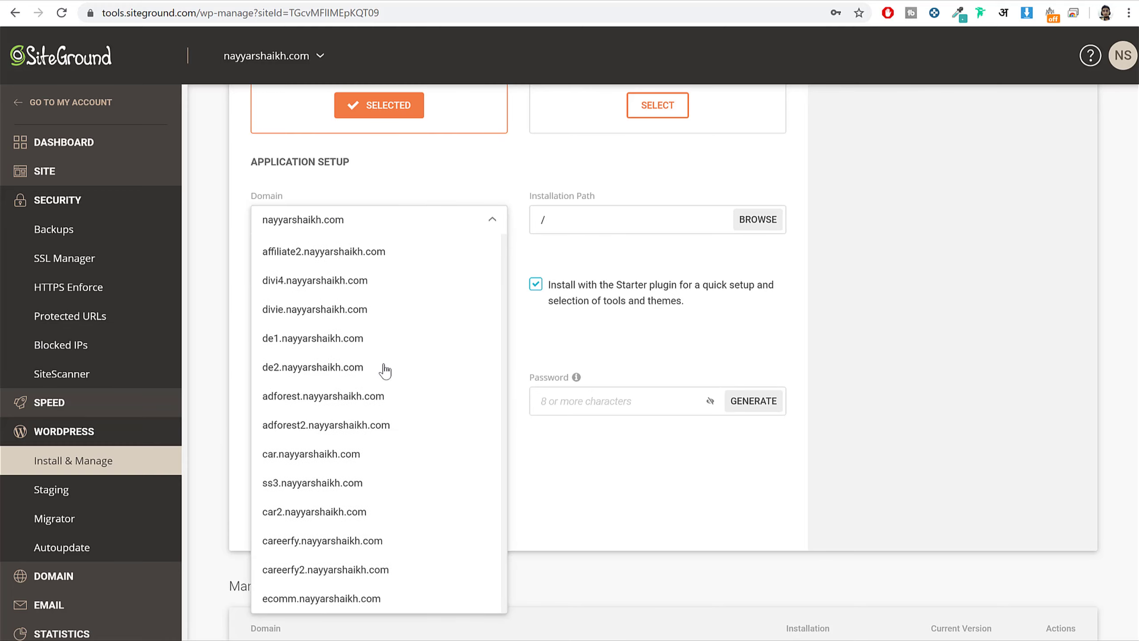
scroll(403, 341, down, 2)
click(372, 497)
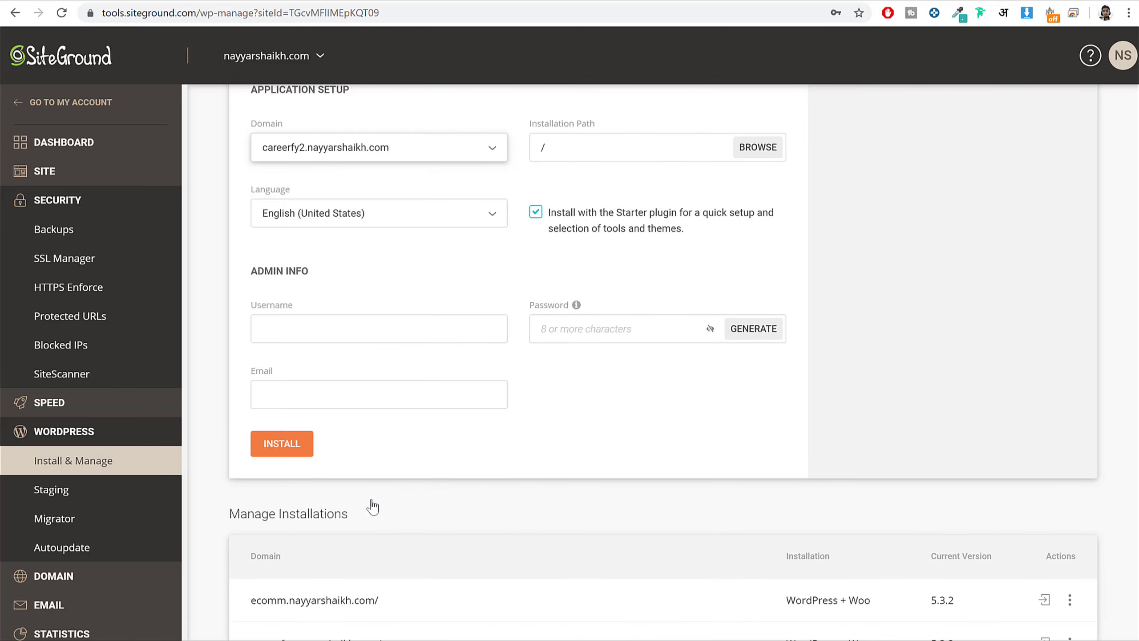
Step: Keep the install path at / and turn off the Starter plugin
scroll(430, 467, up, 3)
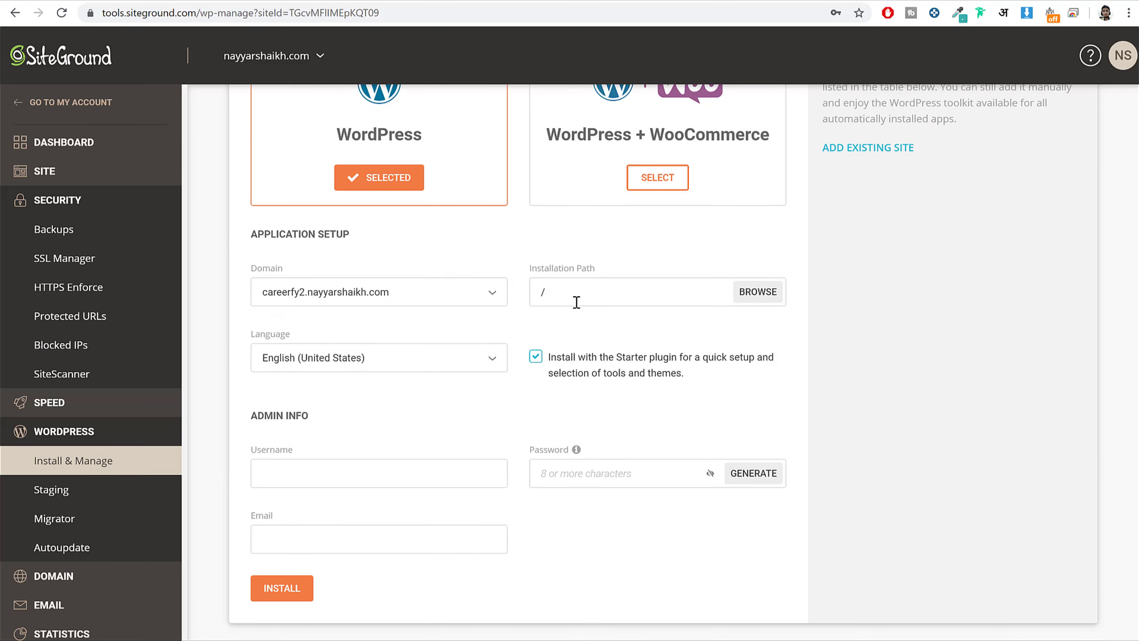
click(608, 294)
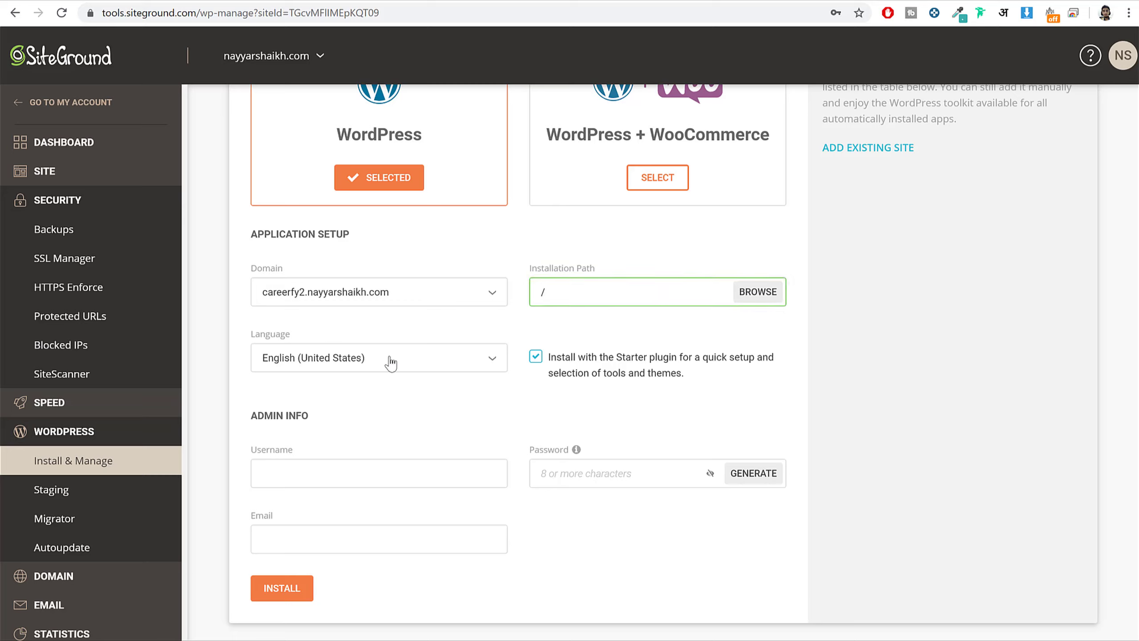
drag(591, 358, 649, 366)
click(538, 361)
Step: Fill in the admin username, password and e-mail, then start the install
scroll(664, 355, down, 3)
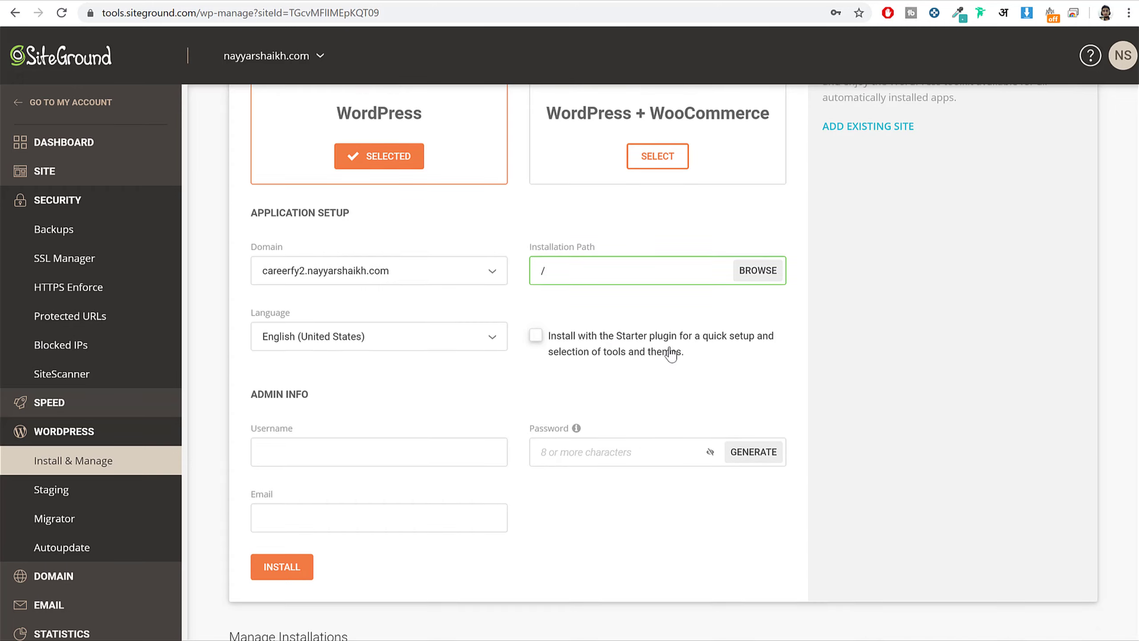
click(365, 325)
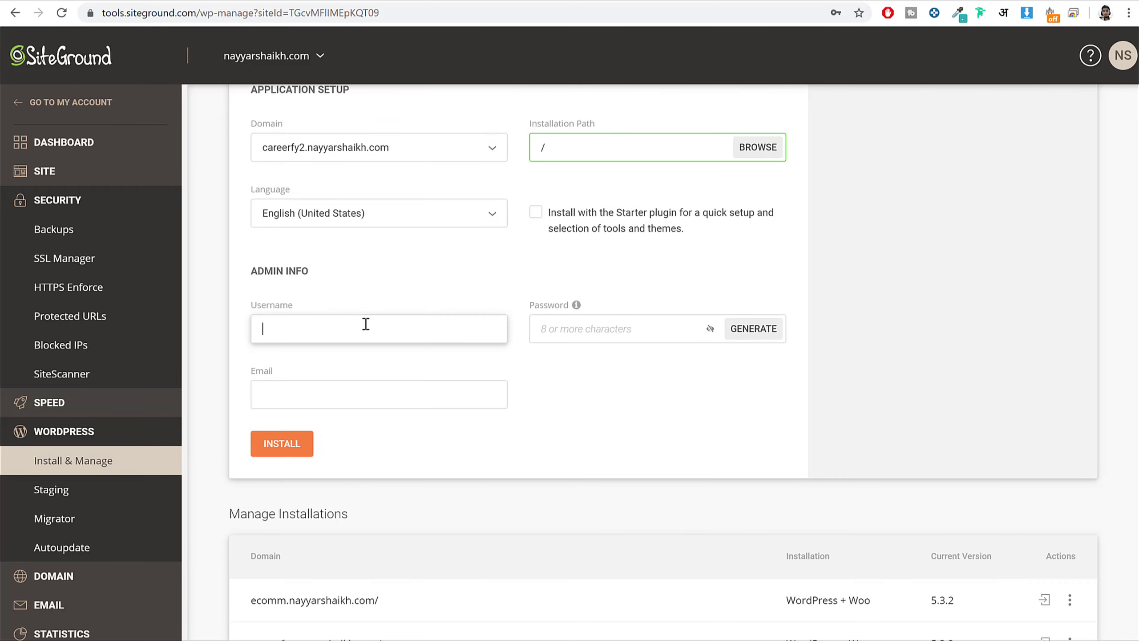
text(Nayyar_Shaikh)
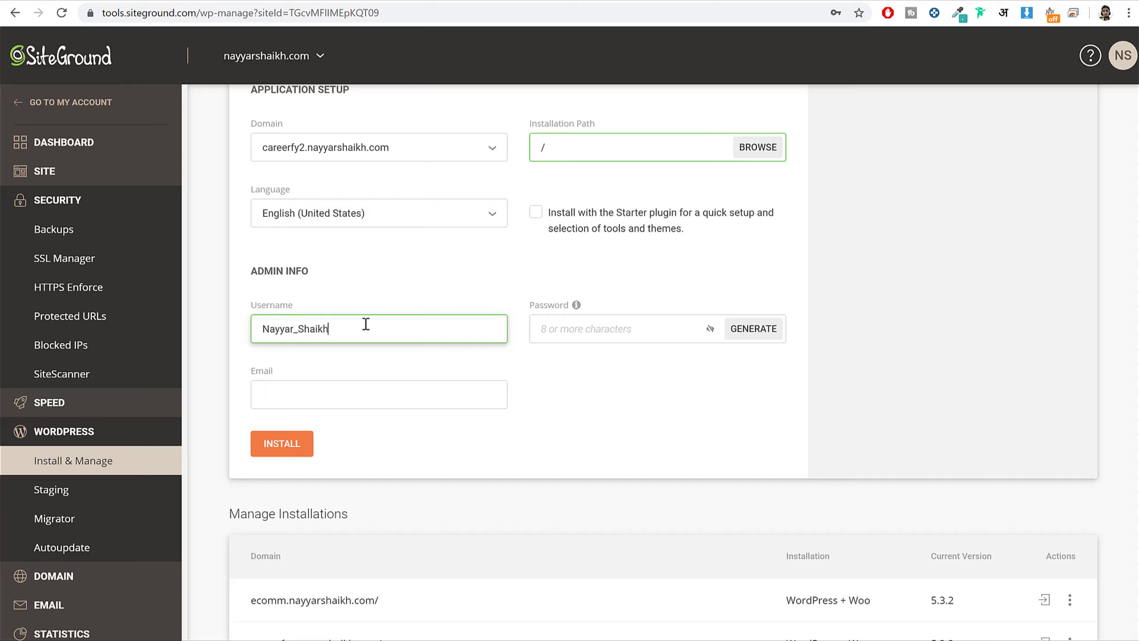
key(Tab)
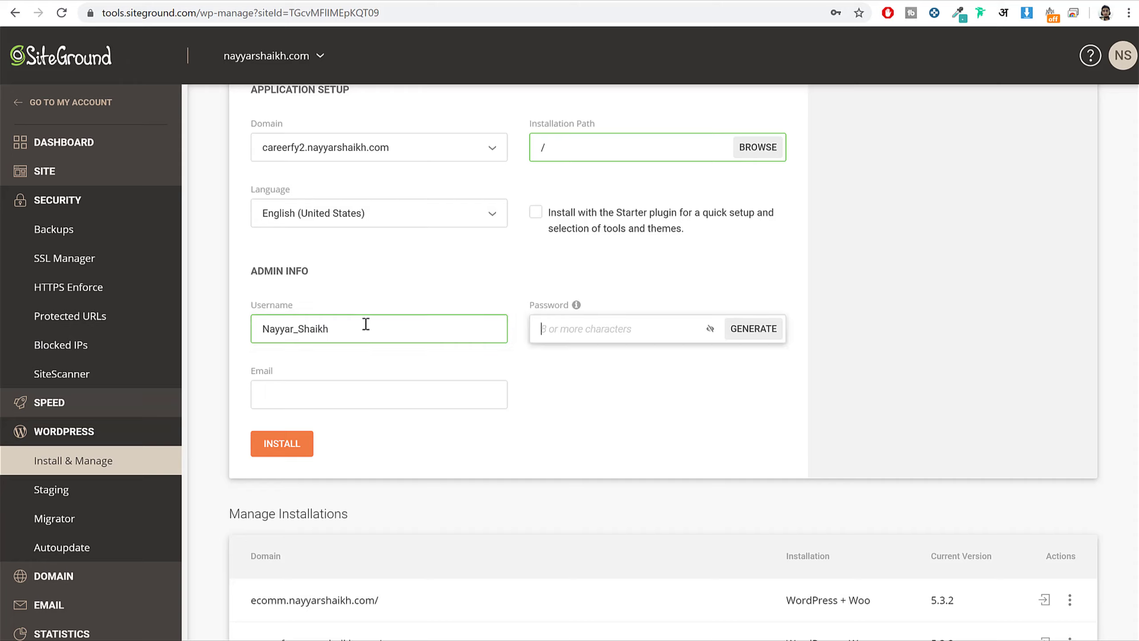
text(•••••••)
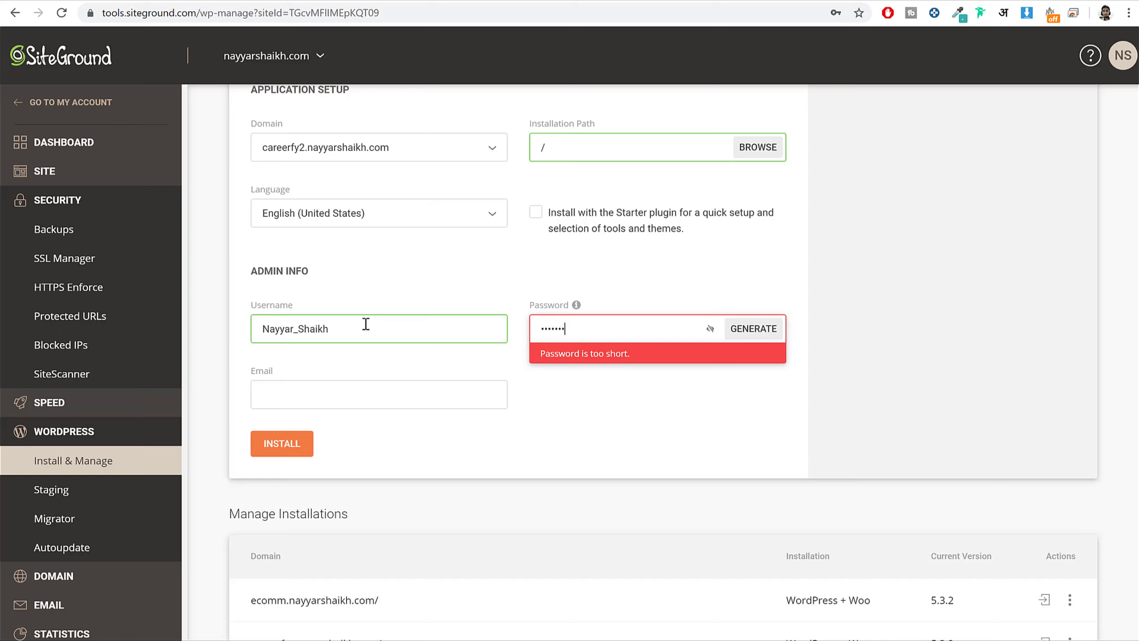
text(•••)
click(287, 394)
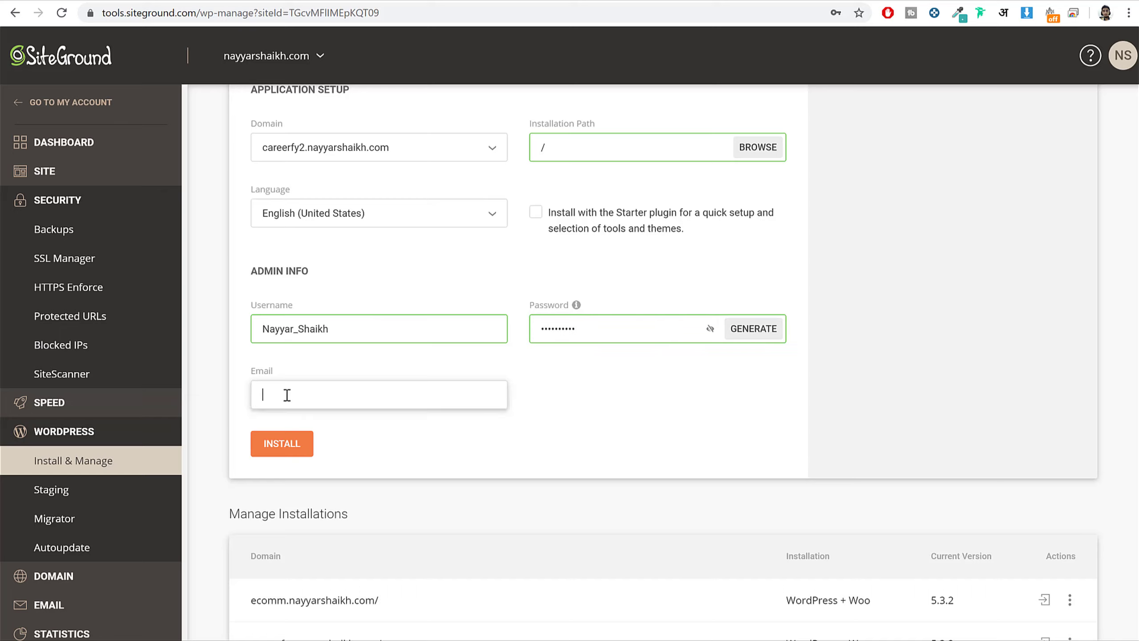
click(315, 428)
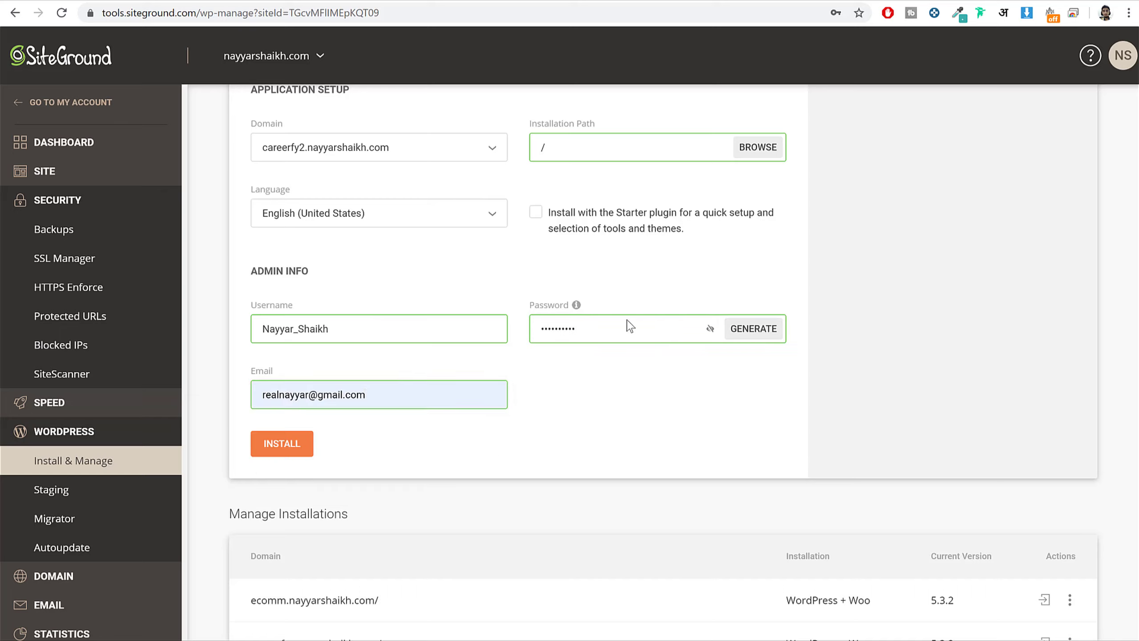
scroll(941, 318, up, 3)
scroll(810, 393, down, 1)
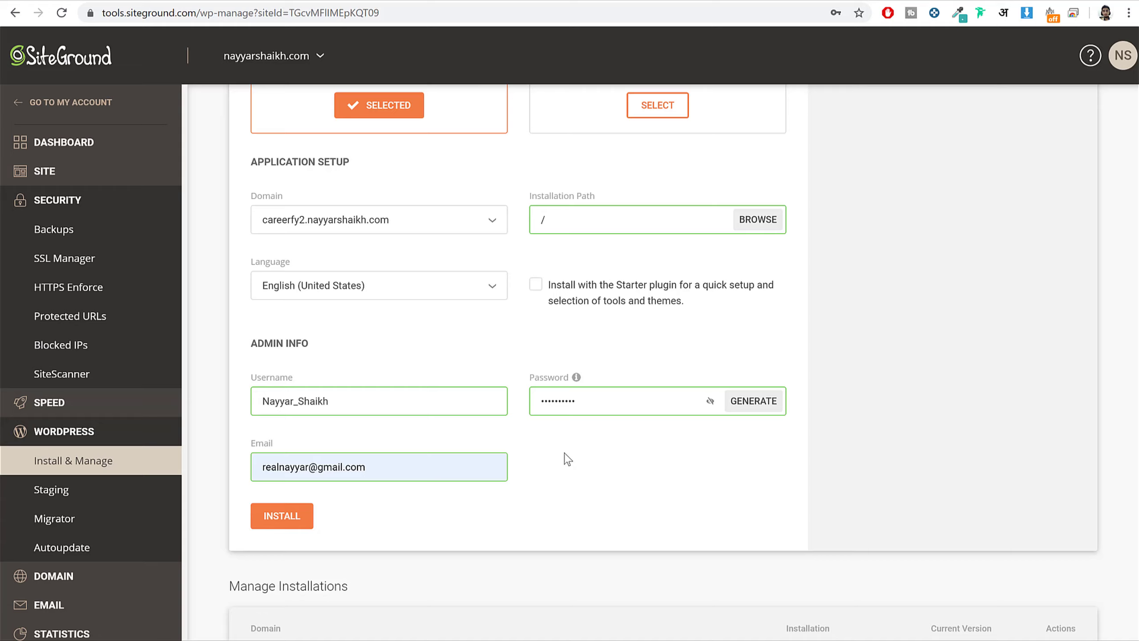
scroll(569, 459, up, 2)
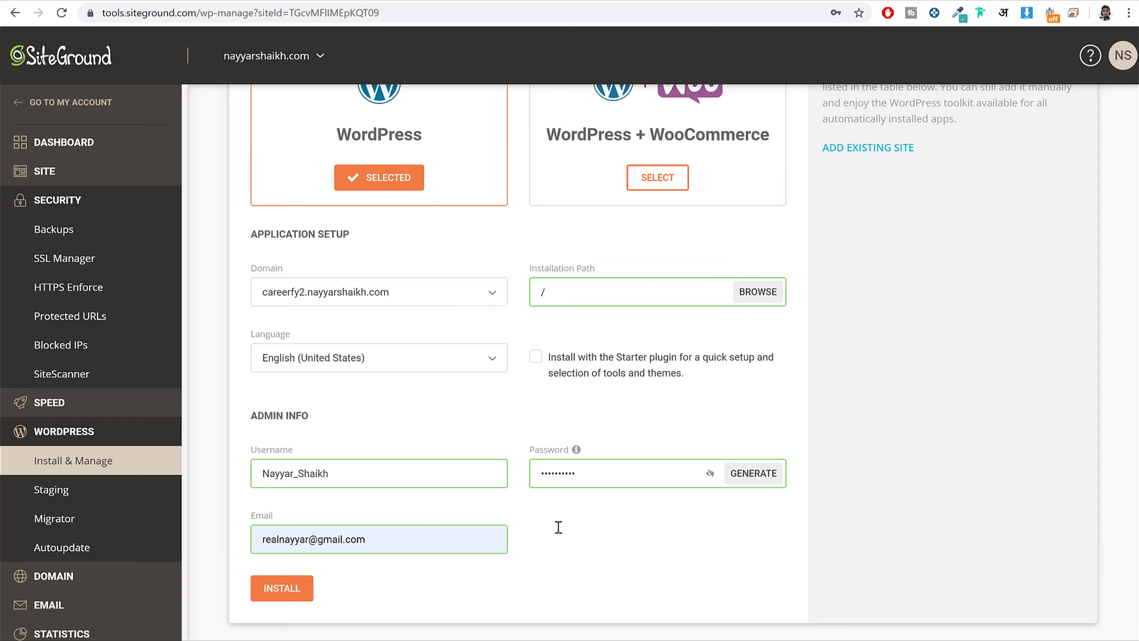
click(296, 591)
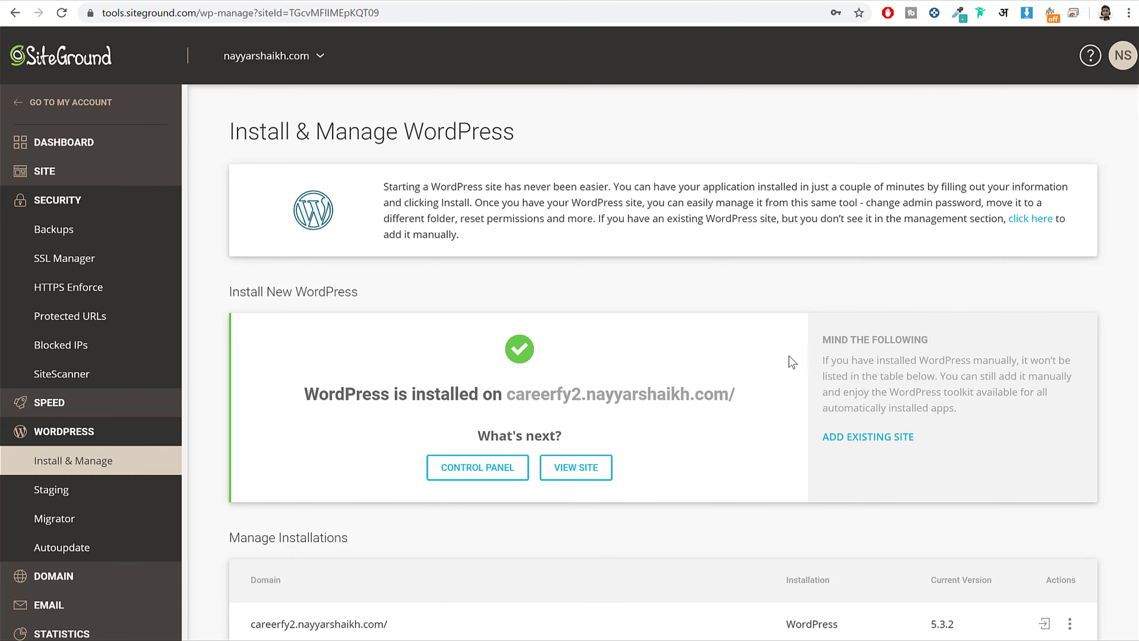
Step: Locate the careerfy2 site at the top of Manage Installations, running WordPress 5.3.2
scroll(793, 361, down, 8)
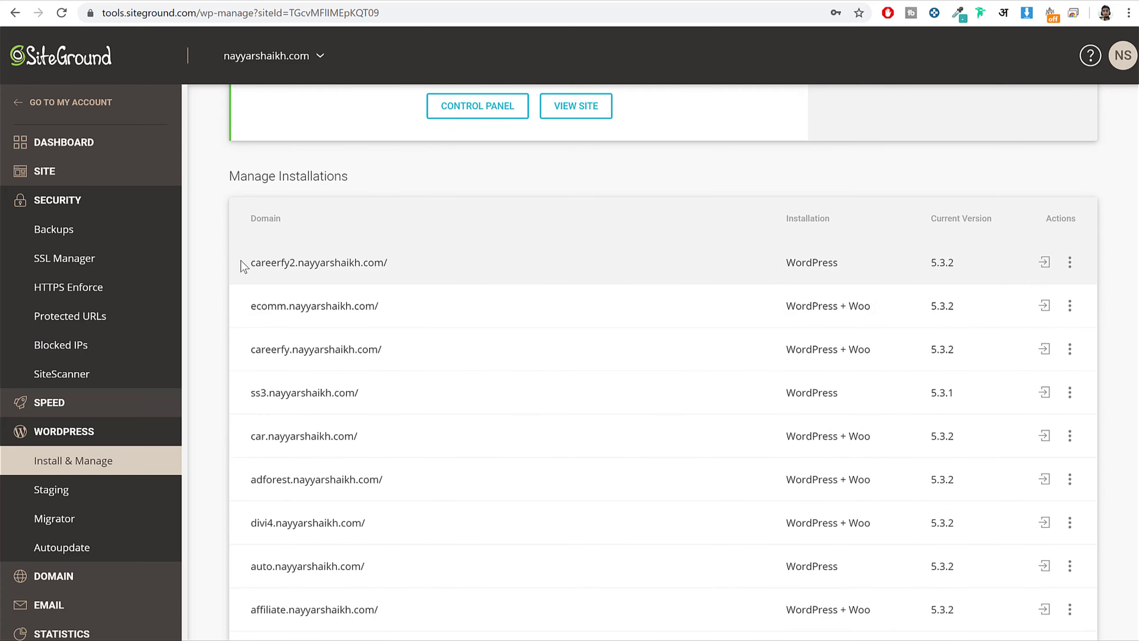
drag(244, 266, 387, 266)
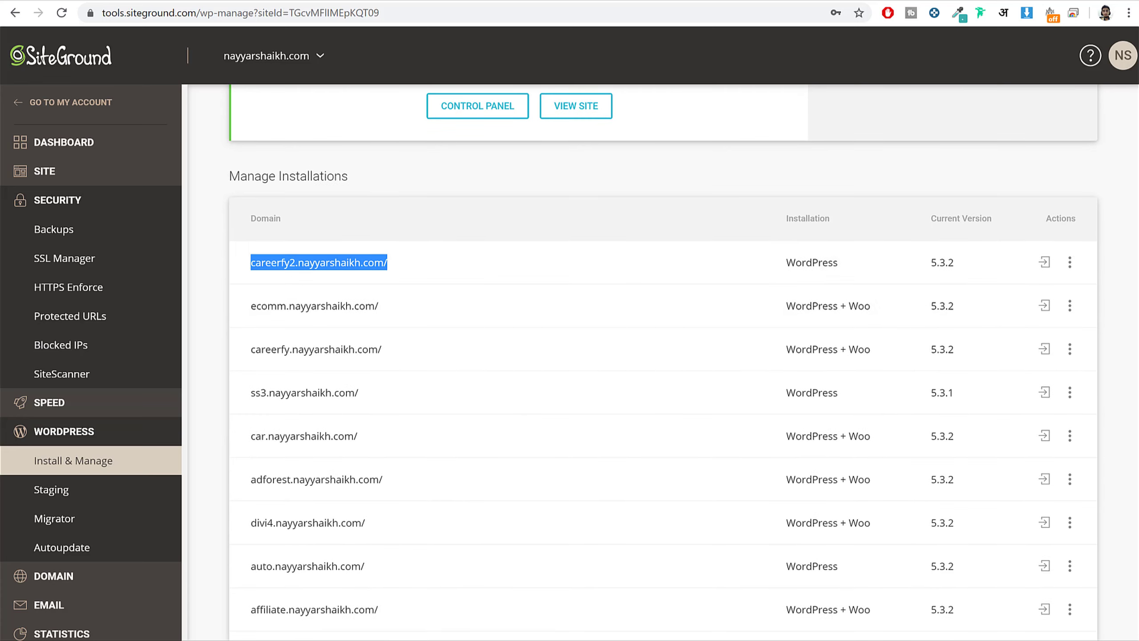
Step: Log in to careerfy2's WordPress admin Dashboard and check its wp-admin address
click(1045, 268)
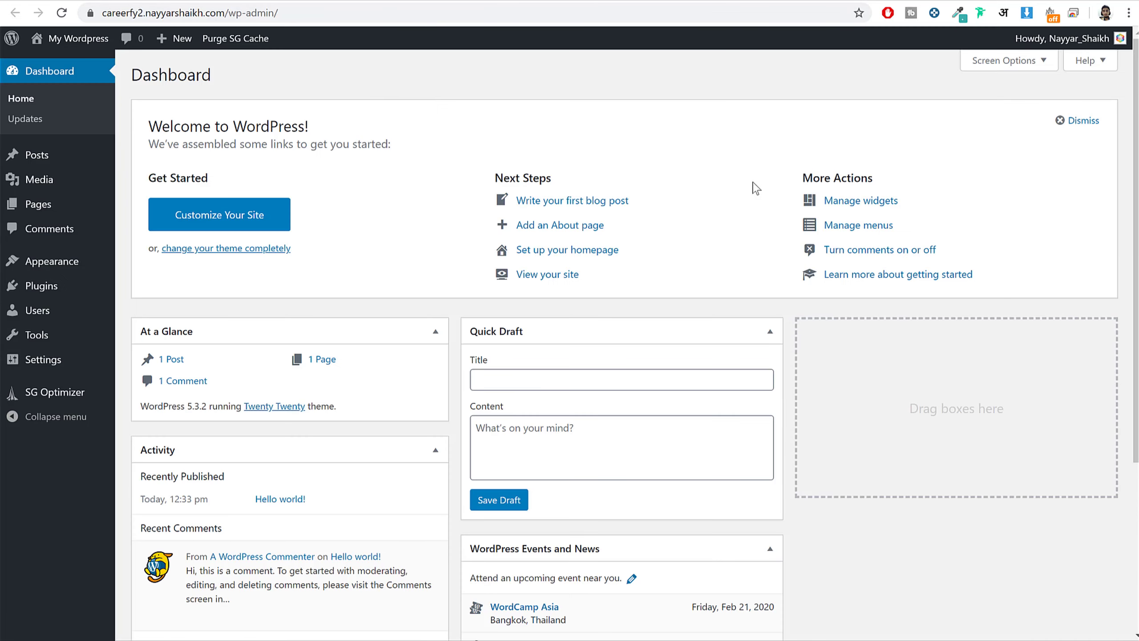
scroll(794, 231, down, 5)
scroll(794, 234, up, 5)
drag(101, 16, 340, 13)
click(318, 14)
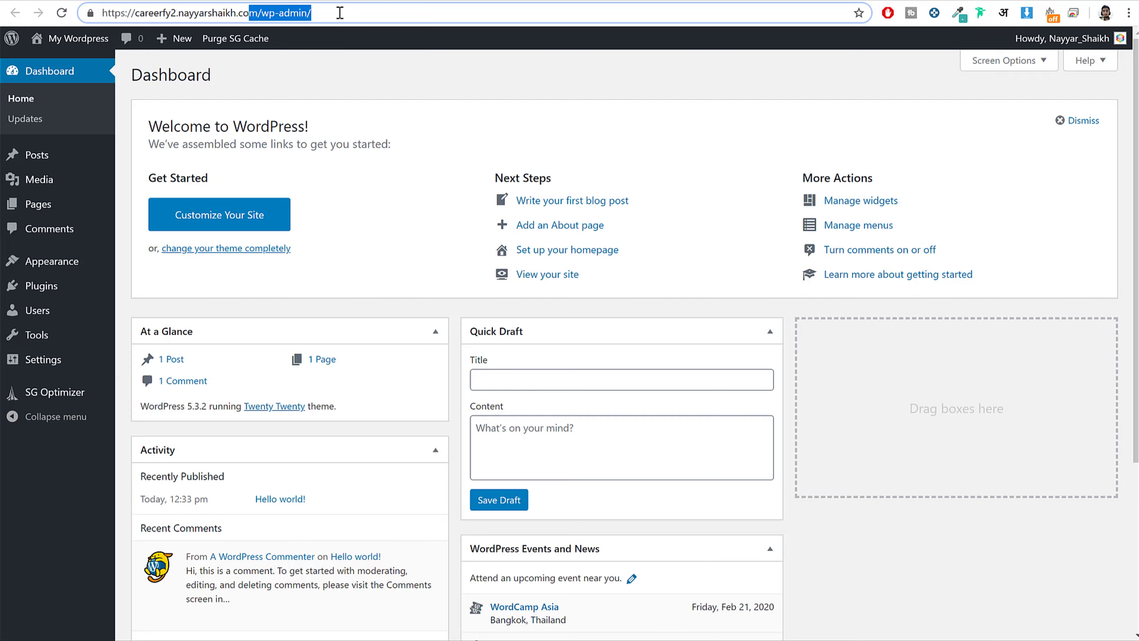
click(376, 67)
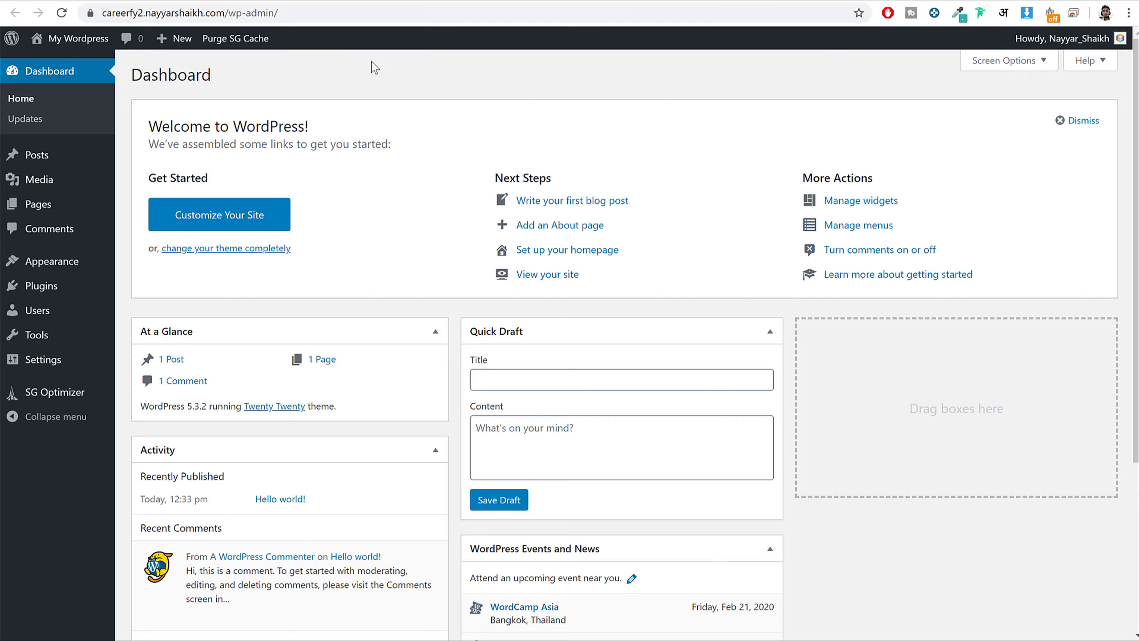
drag(112, 13, 202, 13)
click(205, 13)
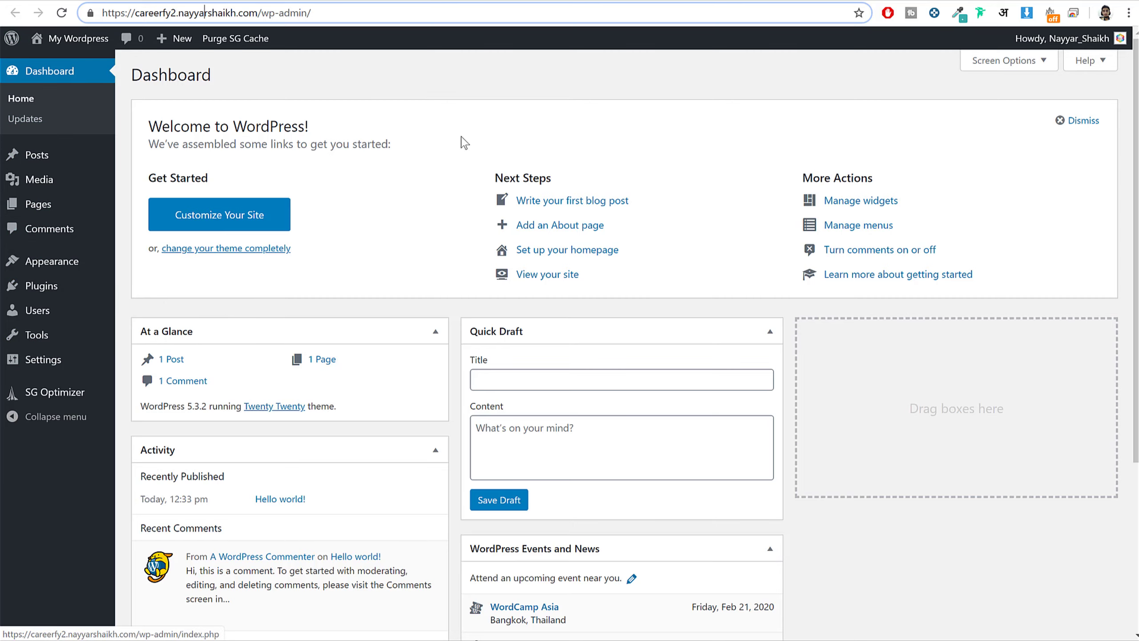
Step: Look through Posts, Media, Pages and Comments, then view Appearance > Themes
scroll(553, 394, down, 1)
scroll(553, 394, up, 1)
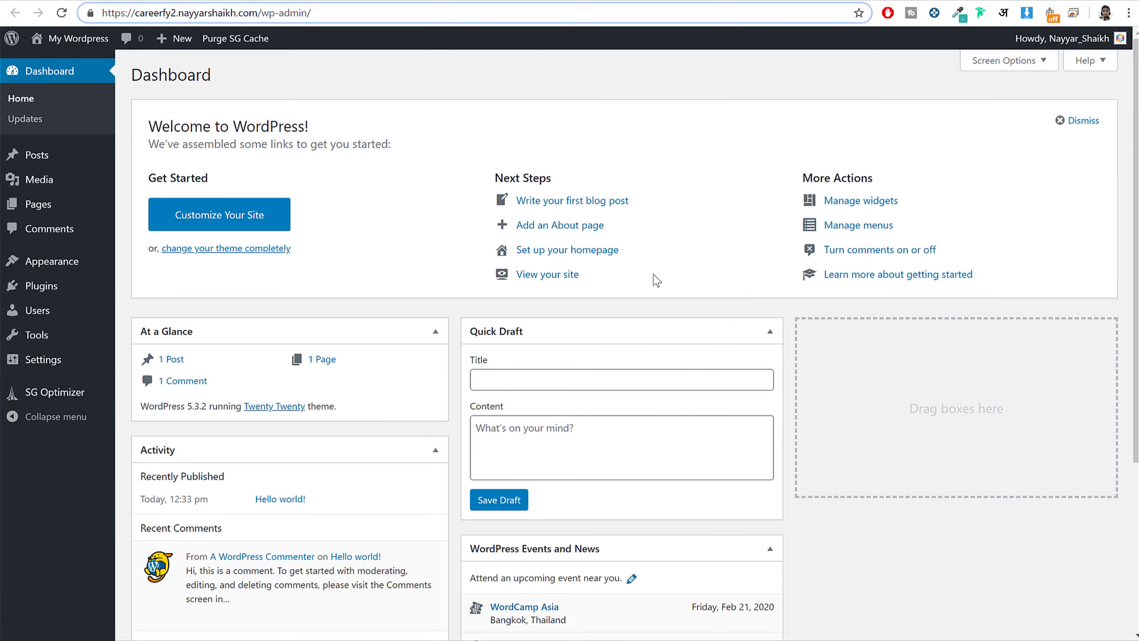
click(38, 161)
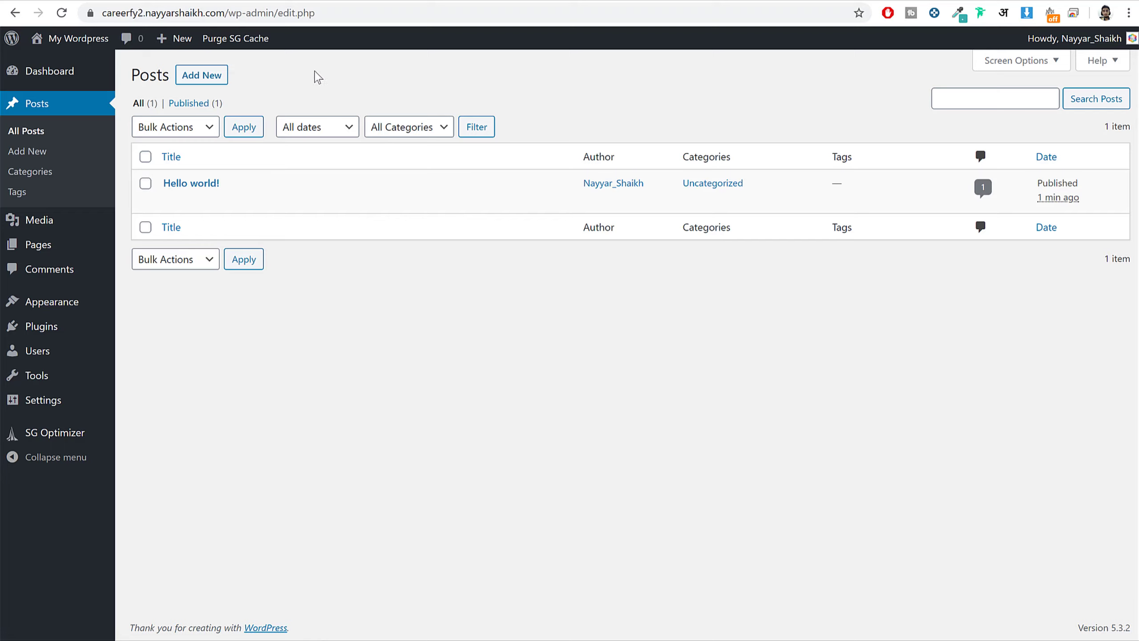
click(78, 223)
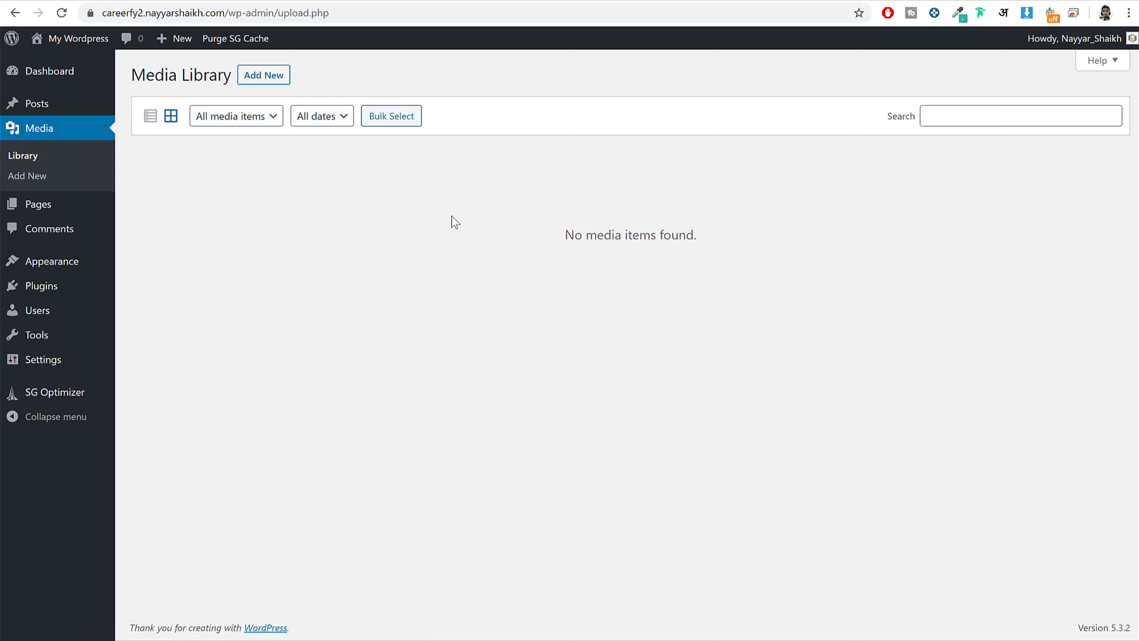
click(48, 206)
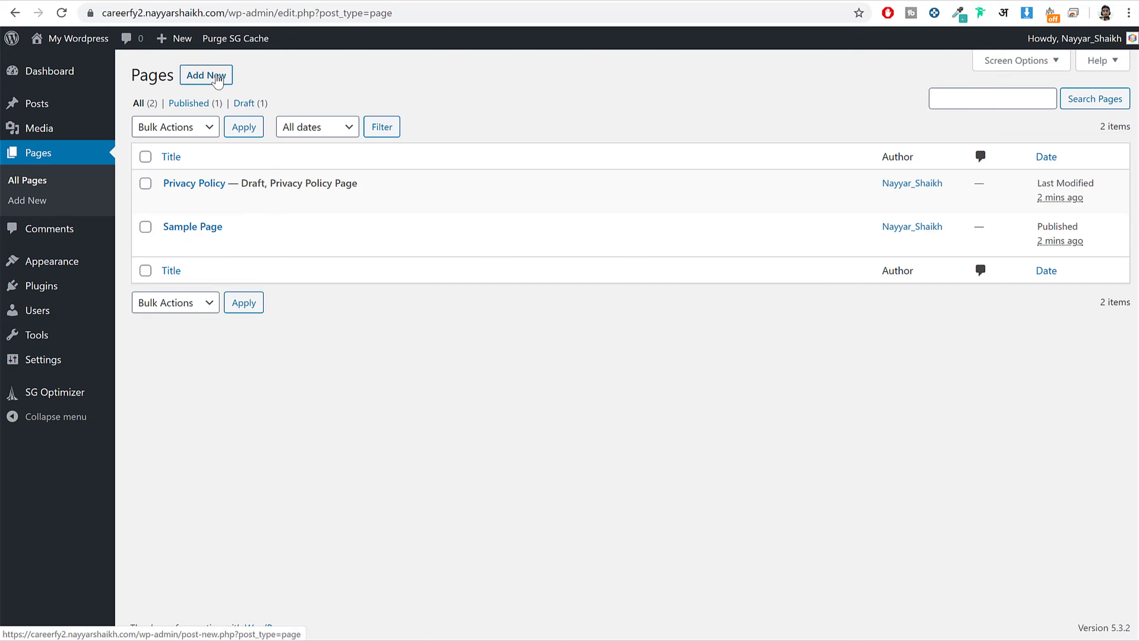
click(67, 228)
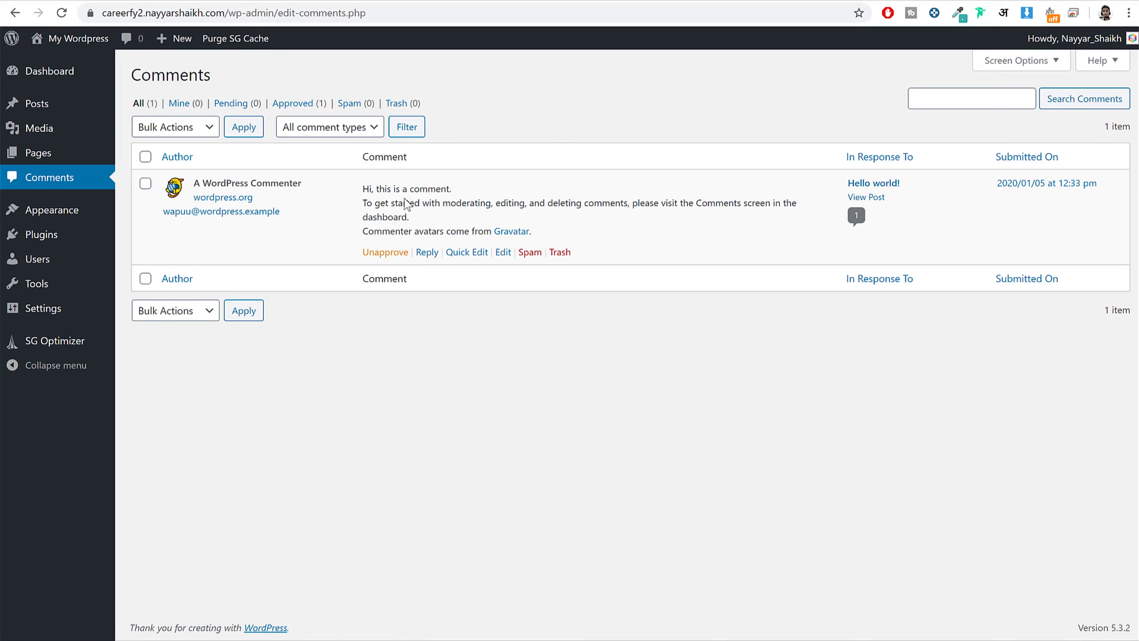
click(80, 214)
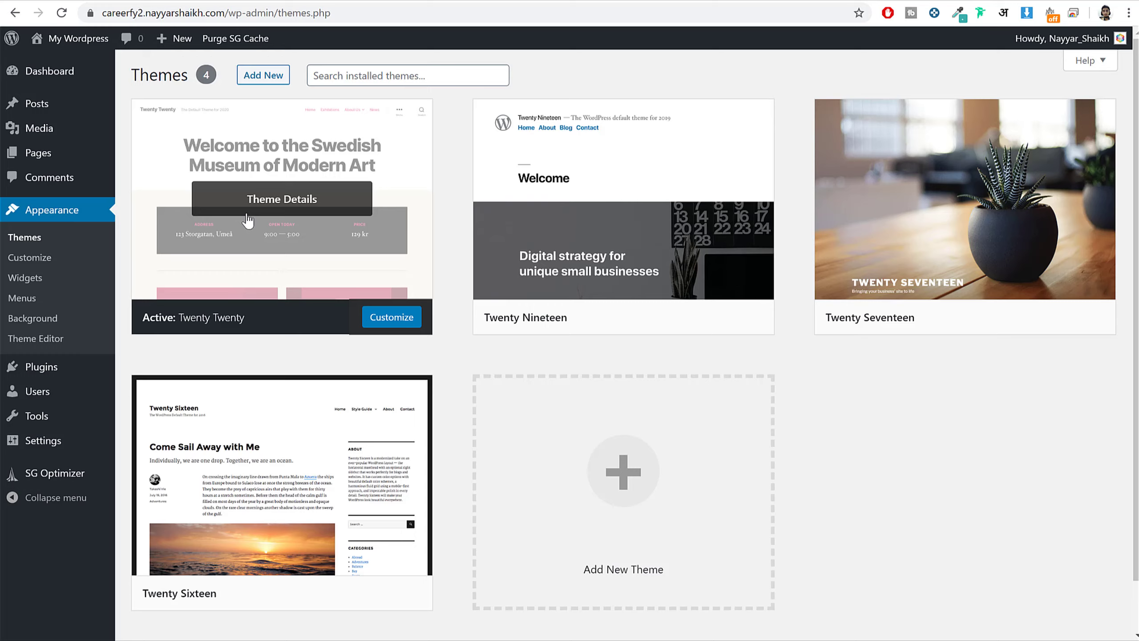
Step: View the site's front page in the current Twenty Twenty theme
right_click(58, 44)
click(134, 62)
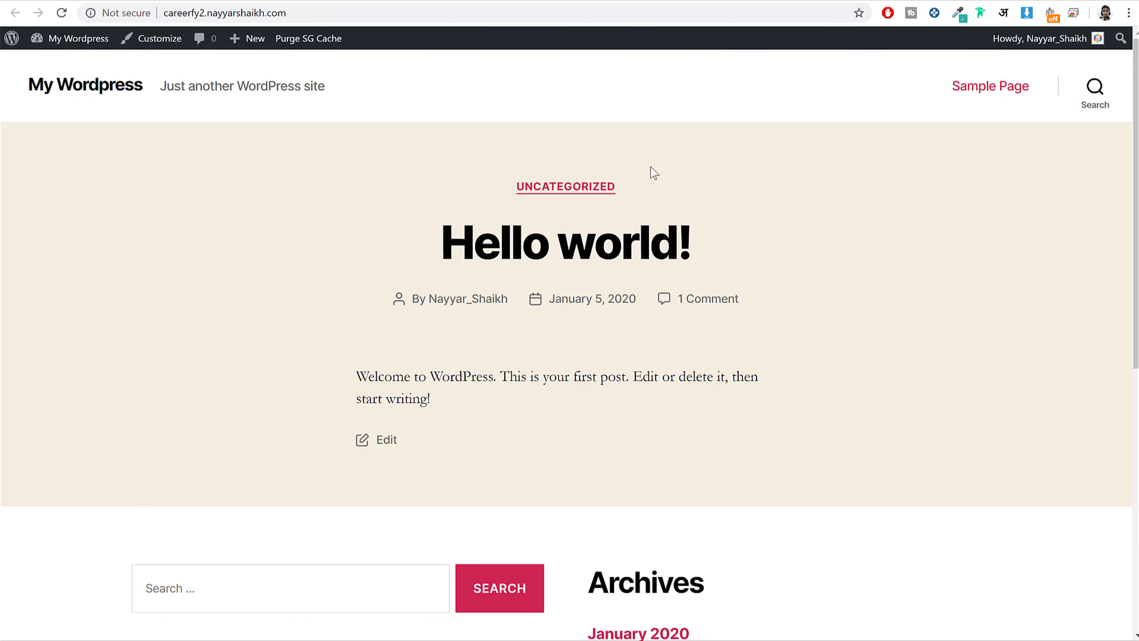
scroll(754, 251, down, 10)
scroll(750, 276, up, 10)
Step: Activate Twenty Nineteen and check the front page in the new theme
click(400, 2)
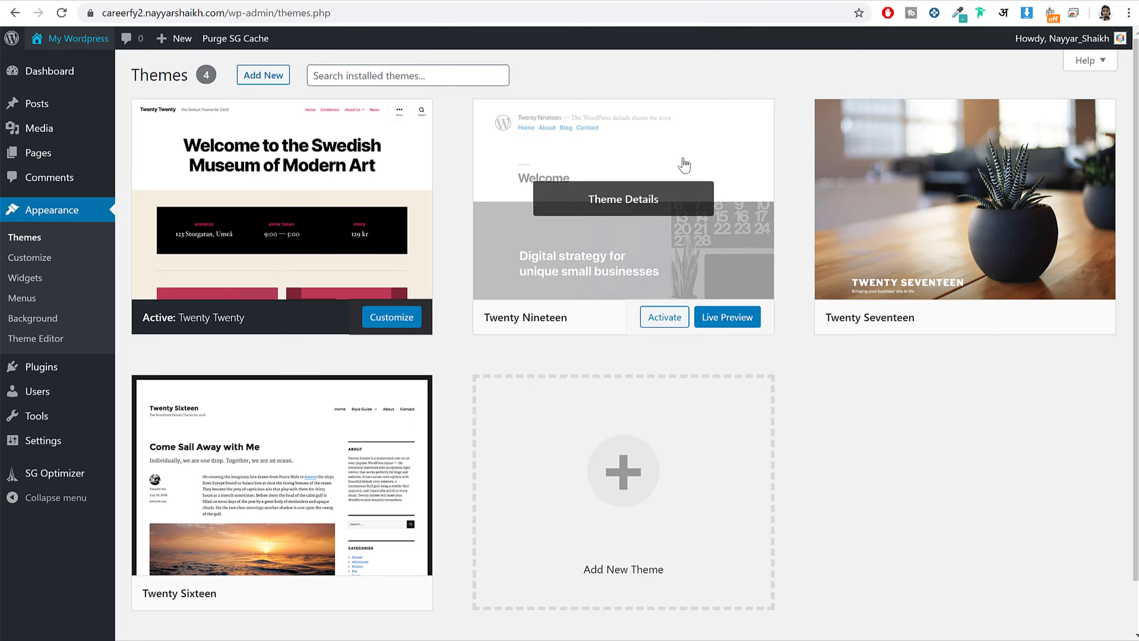
click(681, 319)
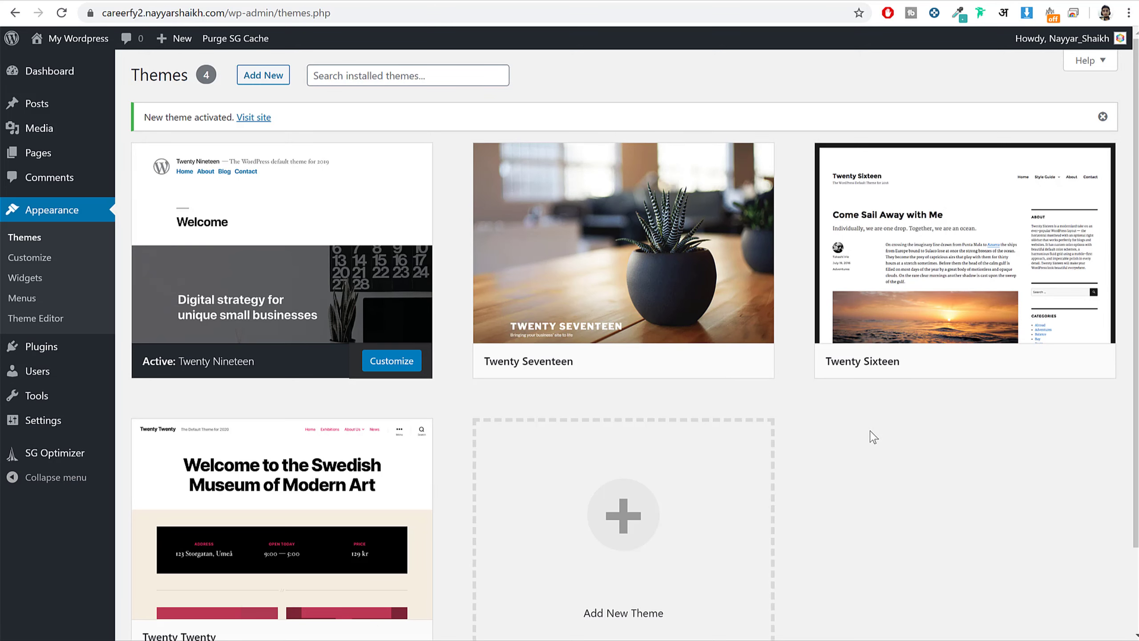
click(613, 2)
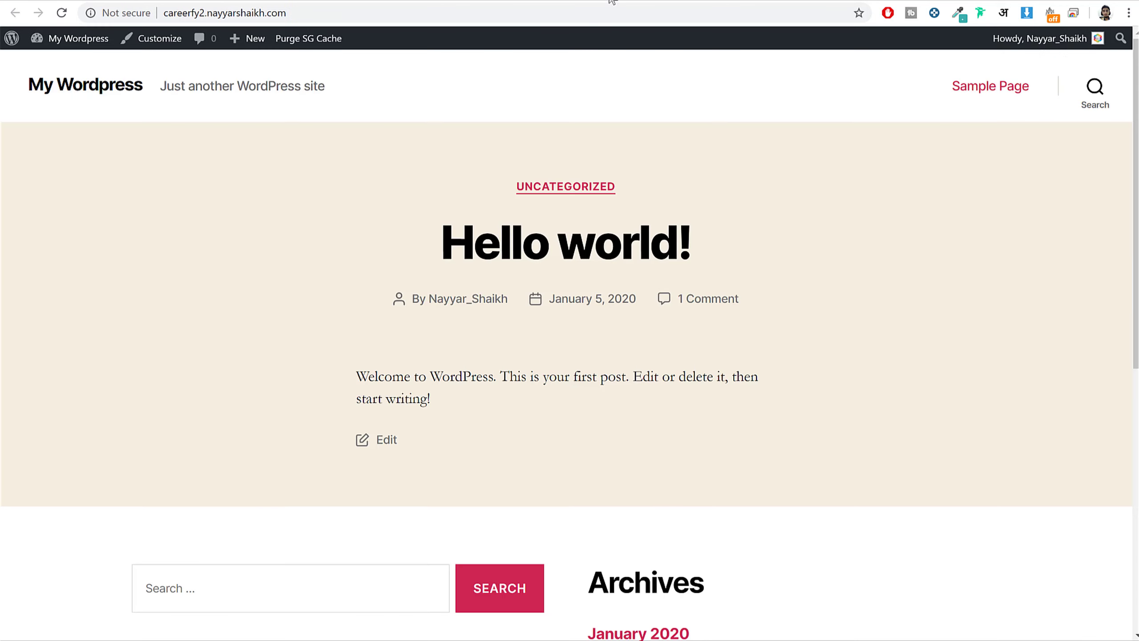
click(62, 12)
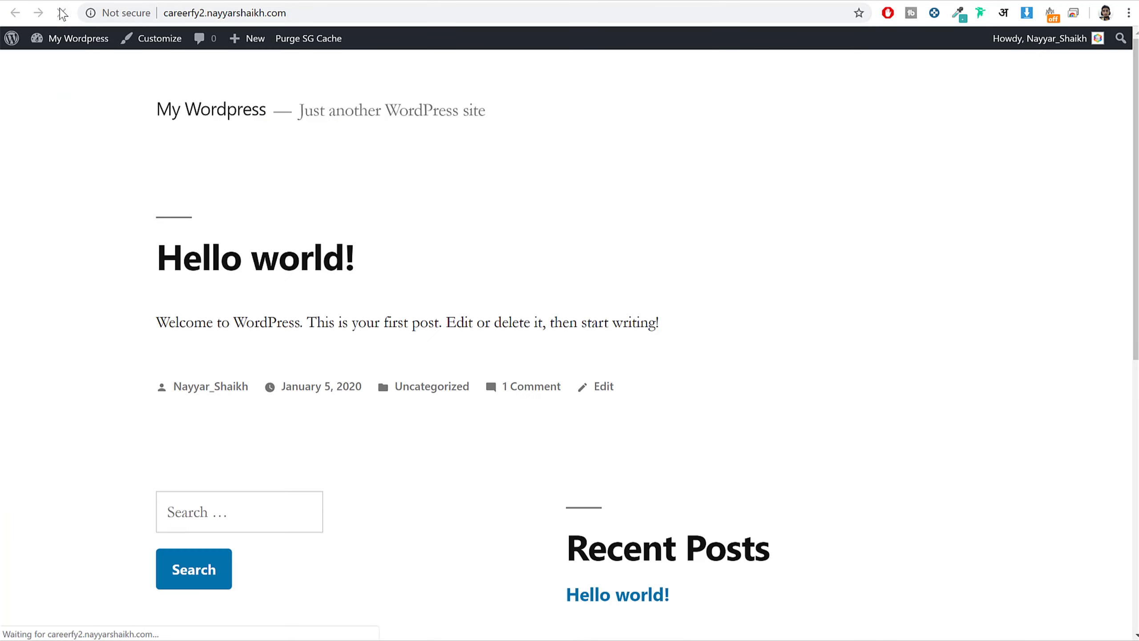
scroll(853, 430, down, 10)
scroll(855, 433, up, 10)
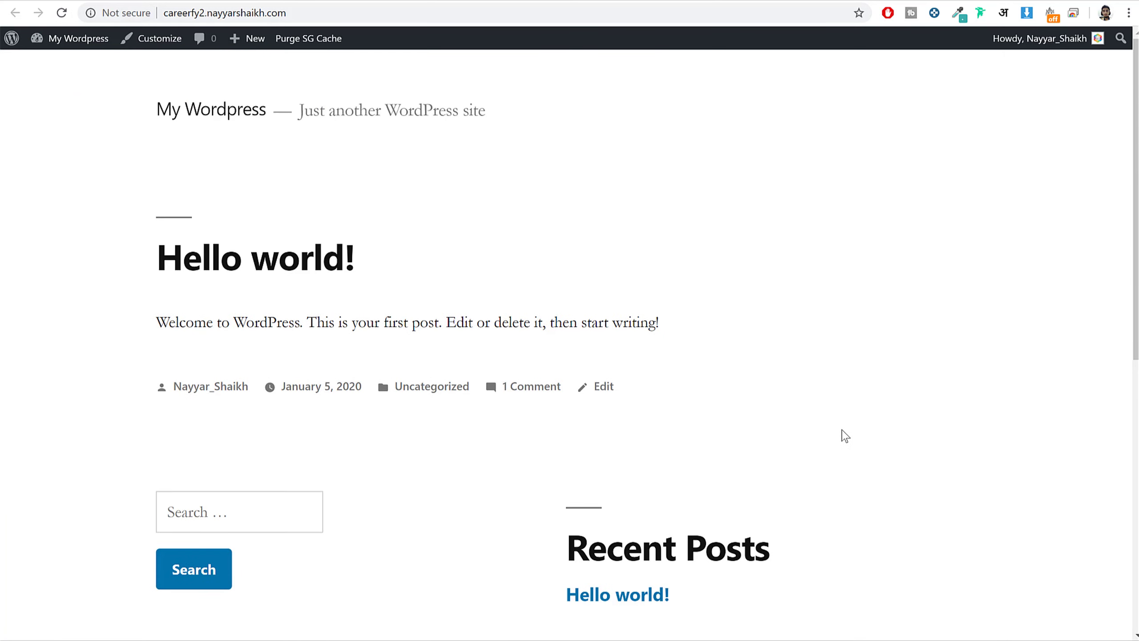
key(alt+Left)
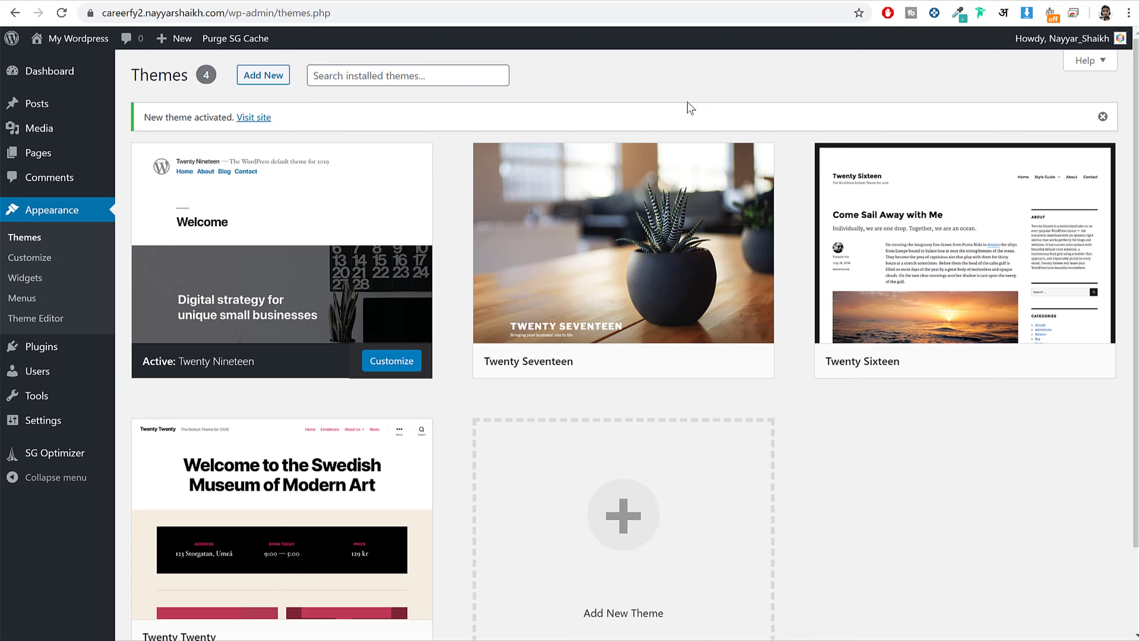
Step: Delete the Twenty Seventeen, Twenty Sixteen and Twenty Twenty themes, then view the installed plugins
mouse_move(666, 165)
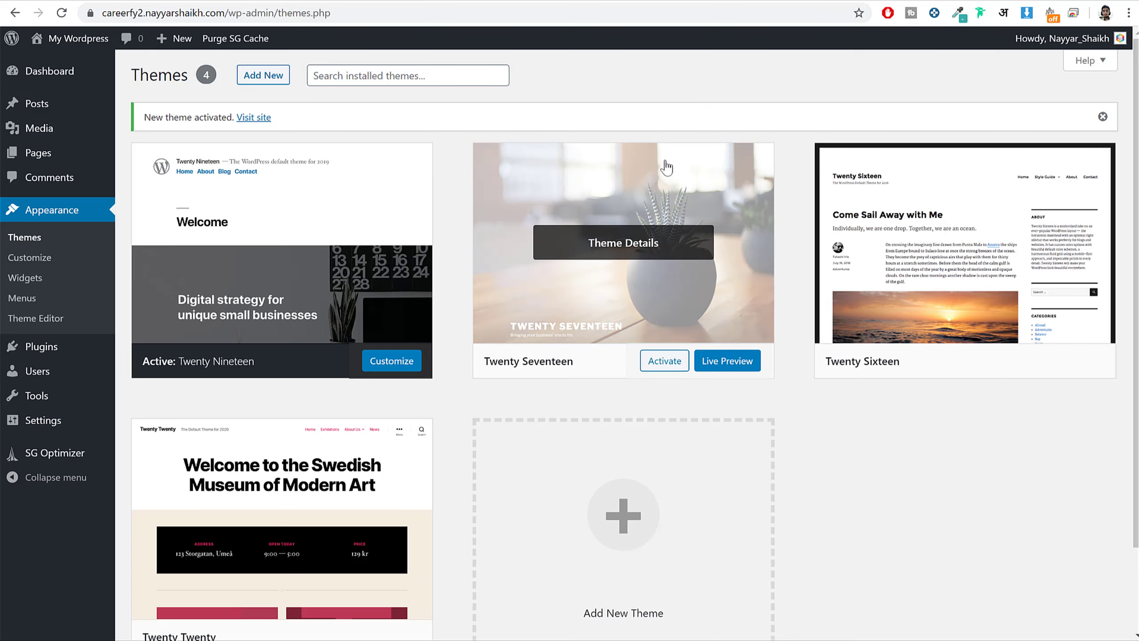
click(681, 240)
click(1086, 604)
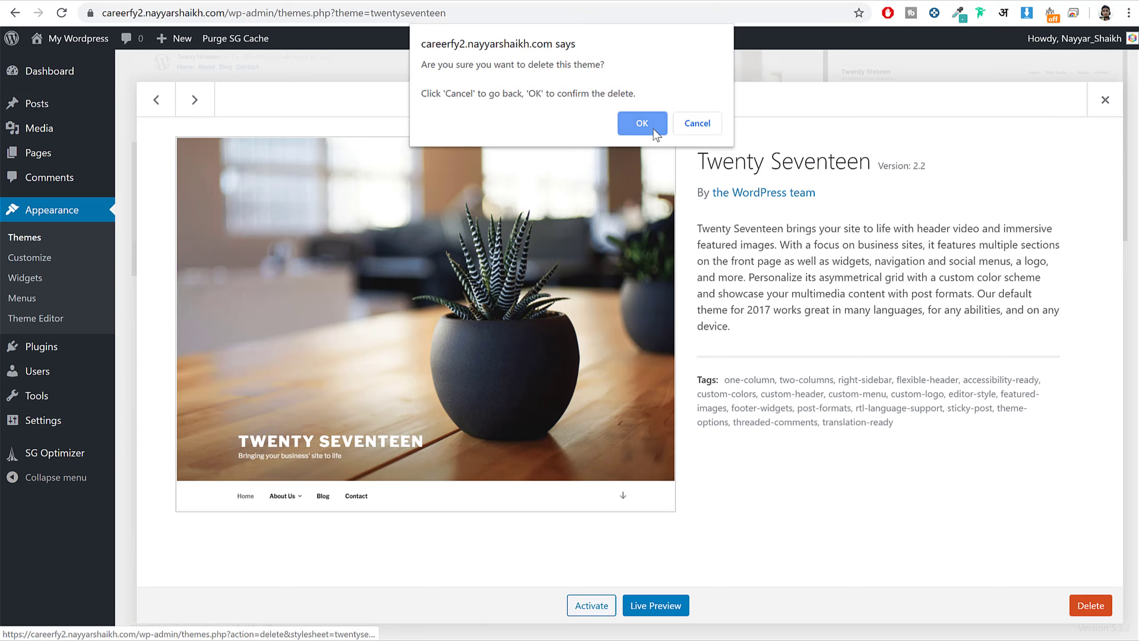
click(656, 134)
click(637, 202)
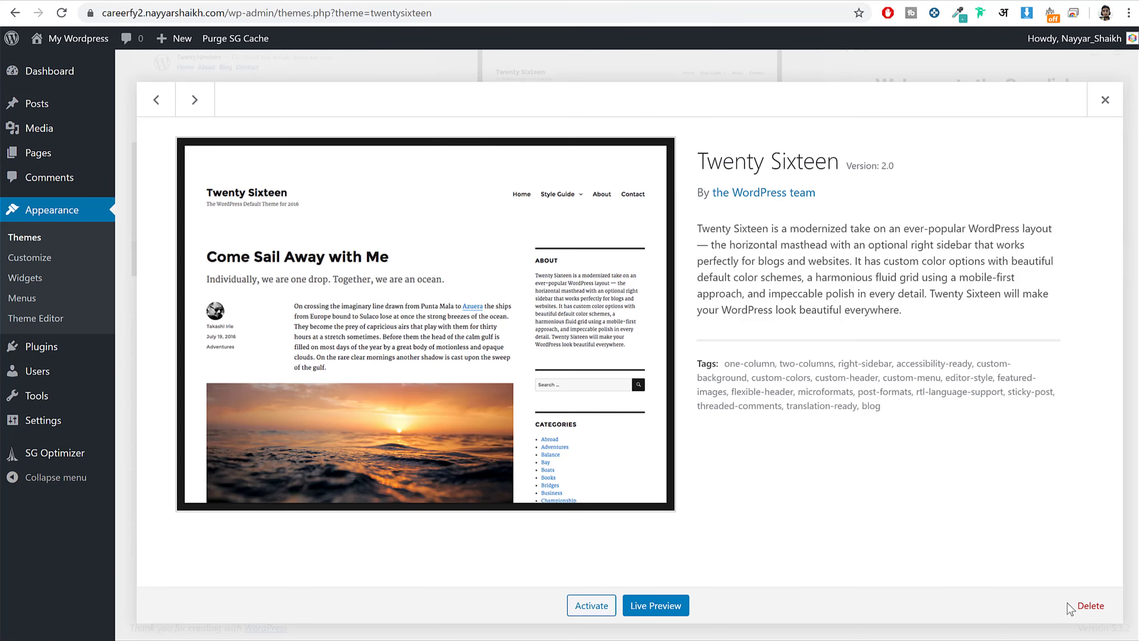
click(1088, 606)
click(653, 129)
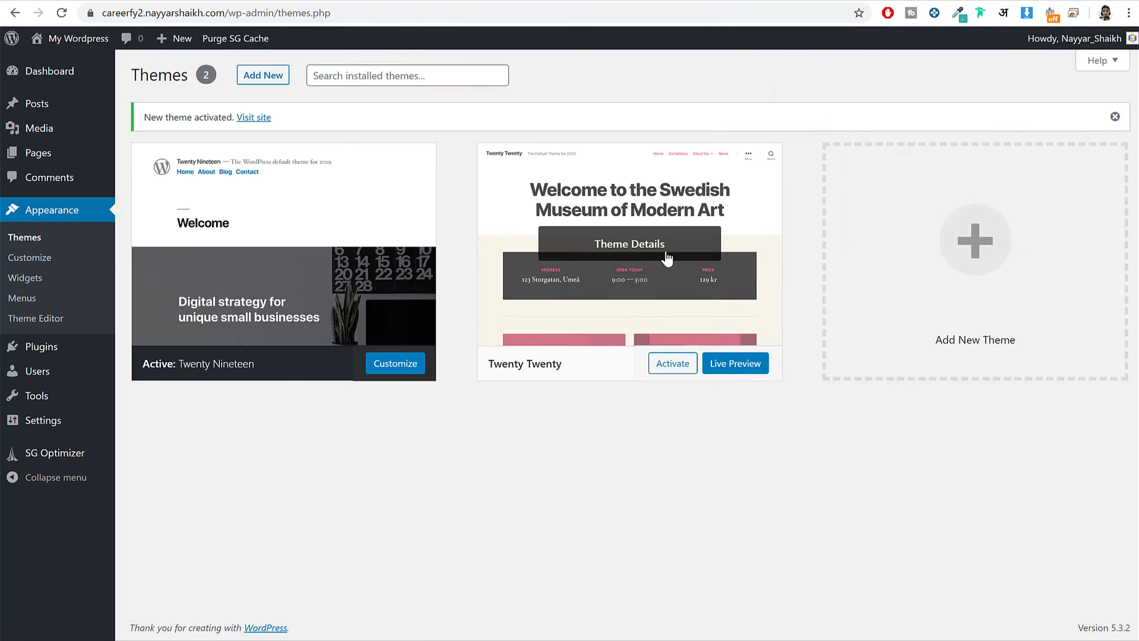
click(667, 258)
click(1091, 605)
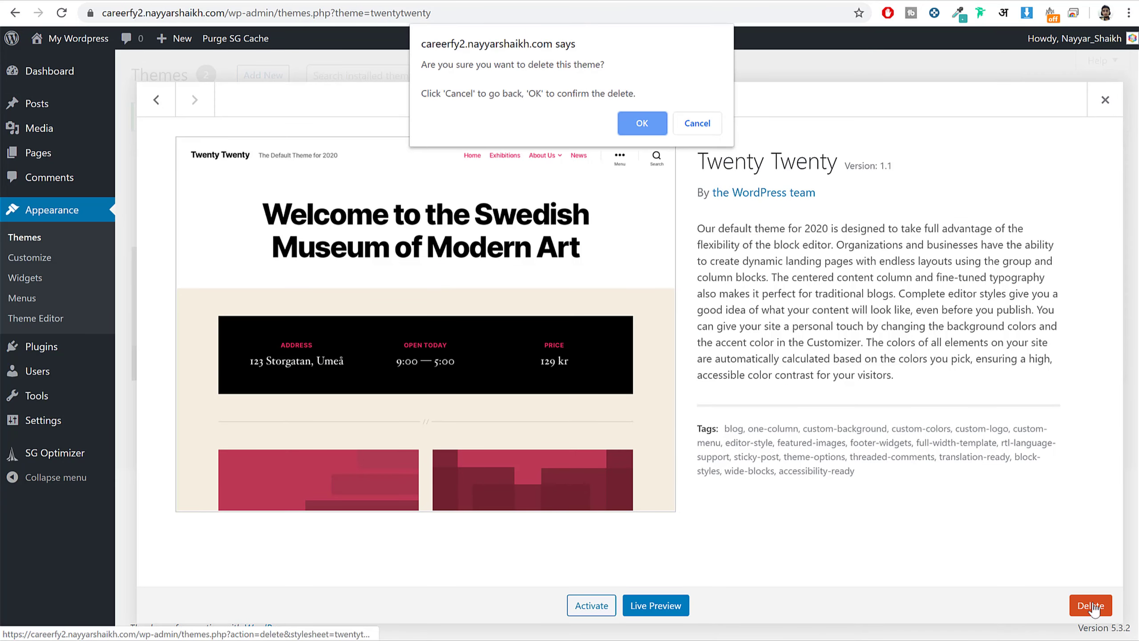
click(648, 120)
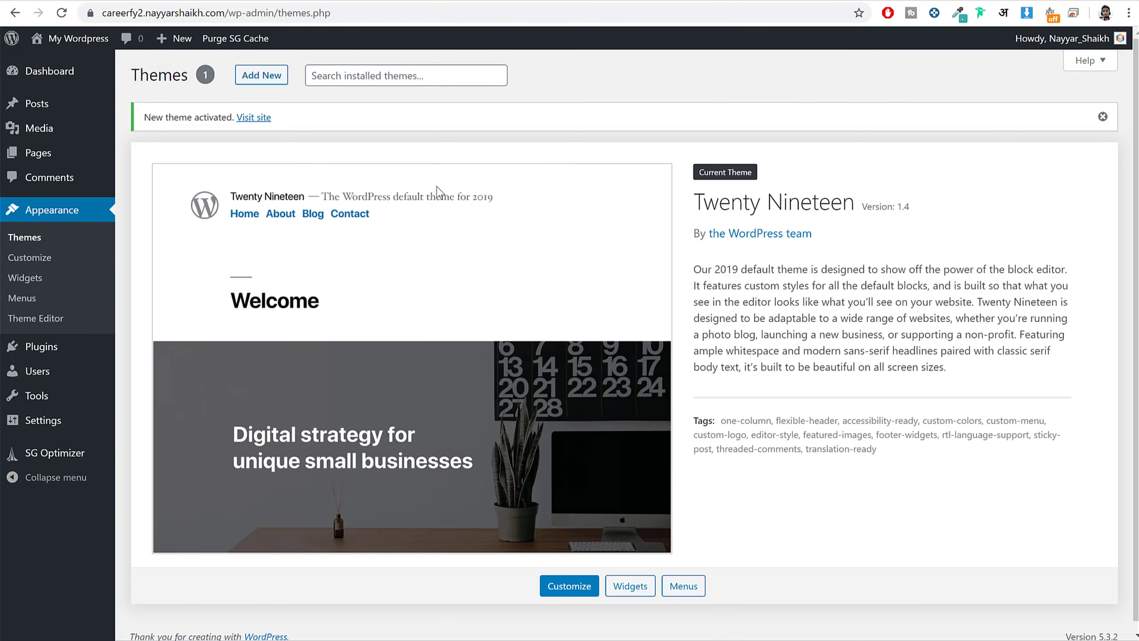
click(60, 359)
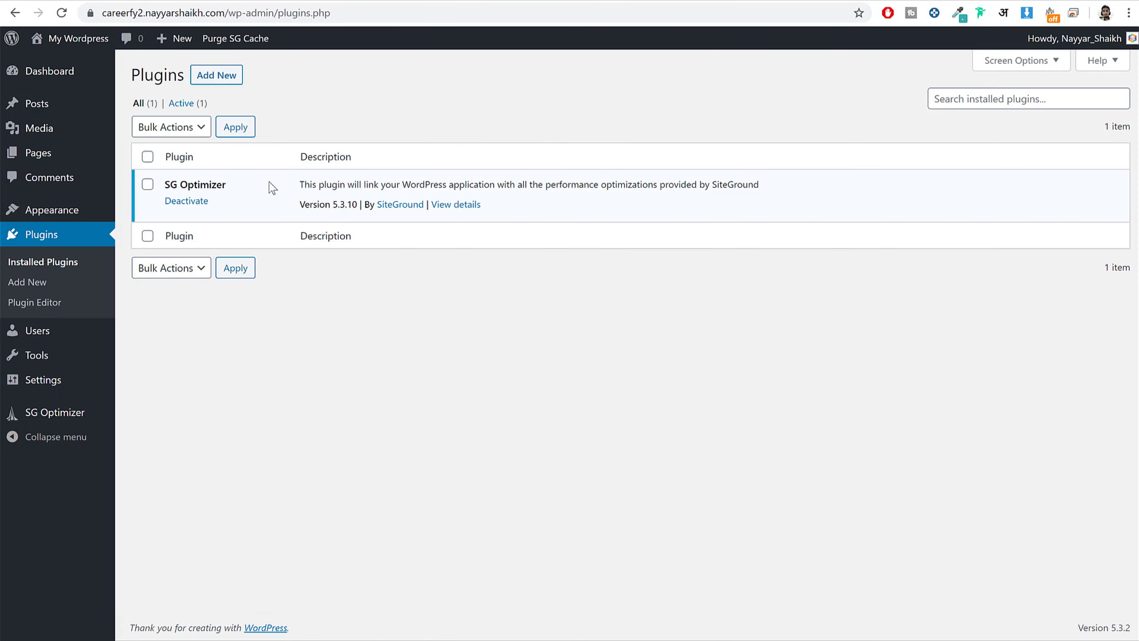
Step: Review the SG Optimizer plugin entry, then glance at the Careerfy demo and front-page tabs
drag(230, 189, 159, 185)
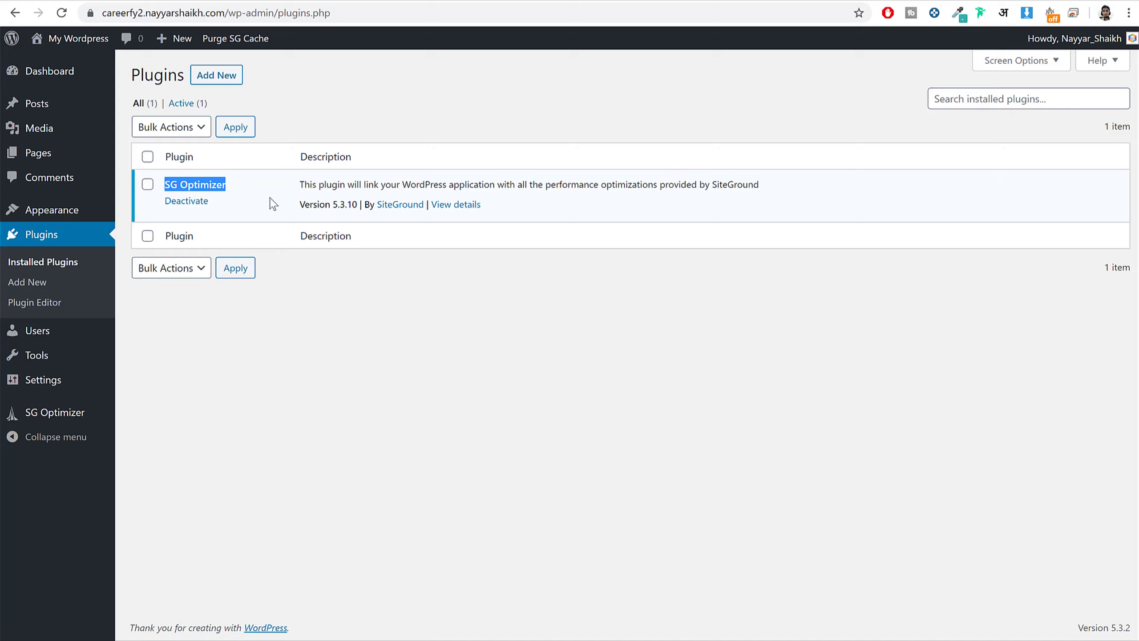
click(740, 2)
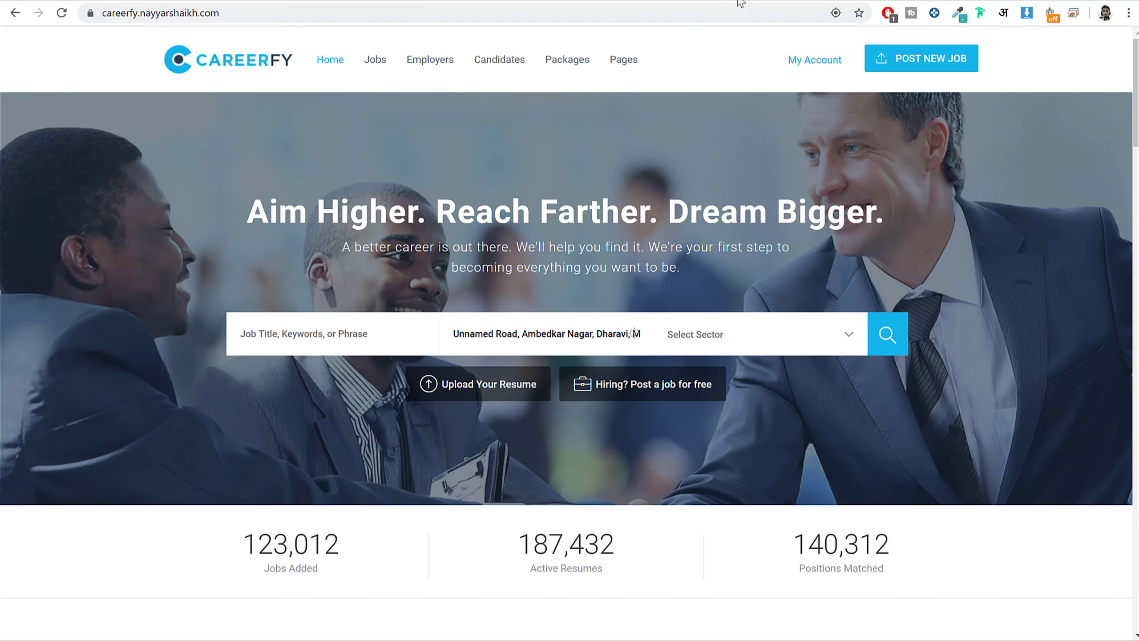
click(715, 5)
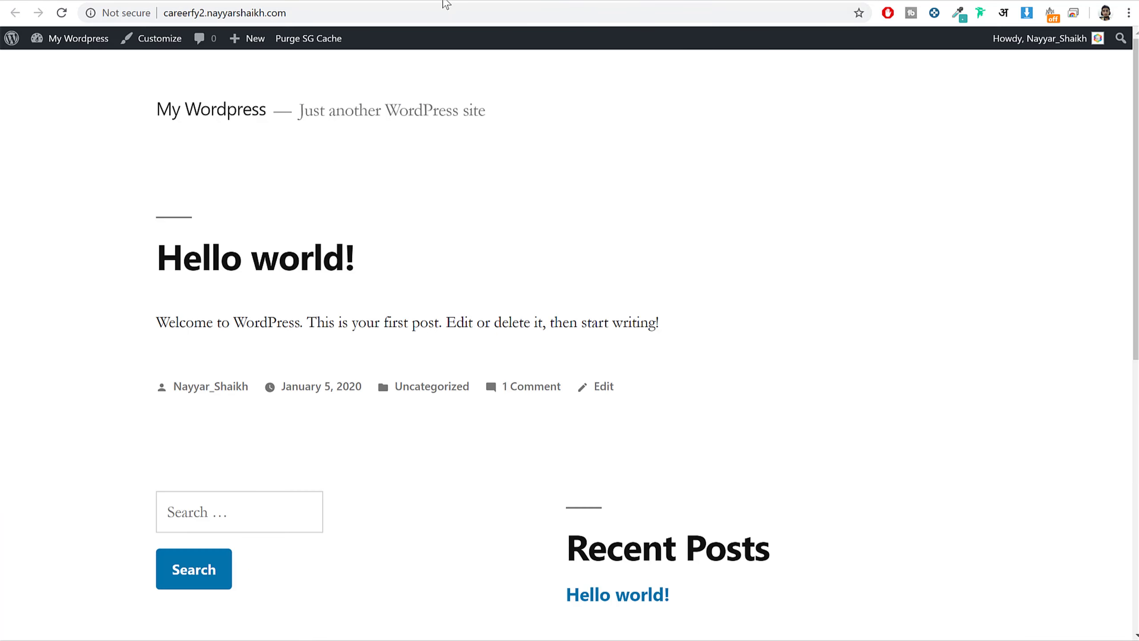
click(417, 3)
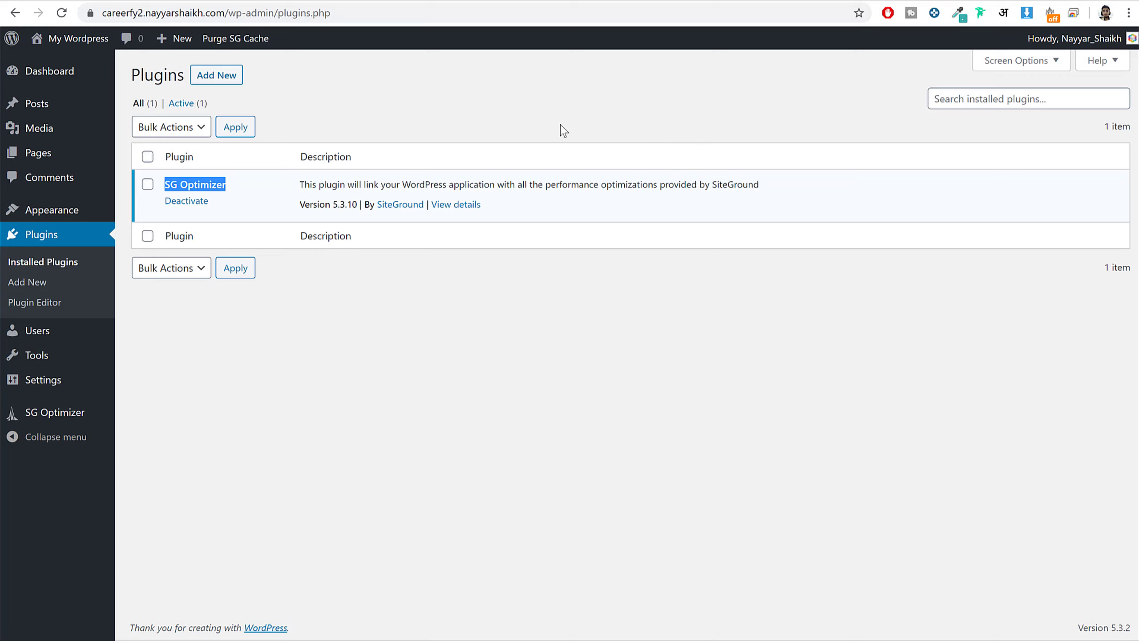
mouse_move(85, 389)
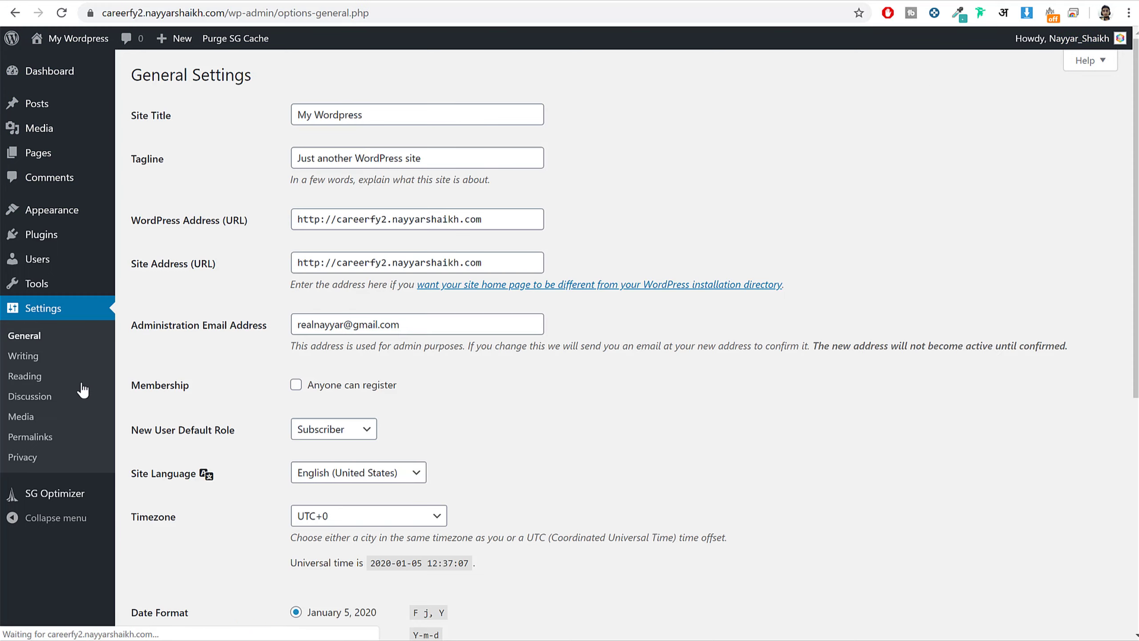
Step: Review the site title 'My Wordpress' and the tagline in General Settings
drag(414, 113, 276, 119)
drag(437, 155, 272, 162)
drag(392, 114, 192, 130)
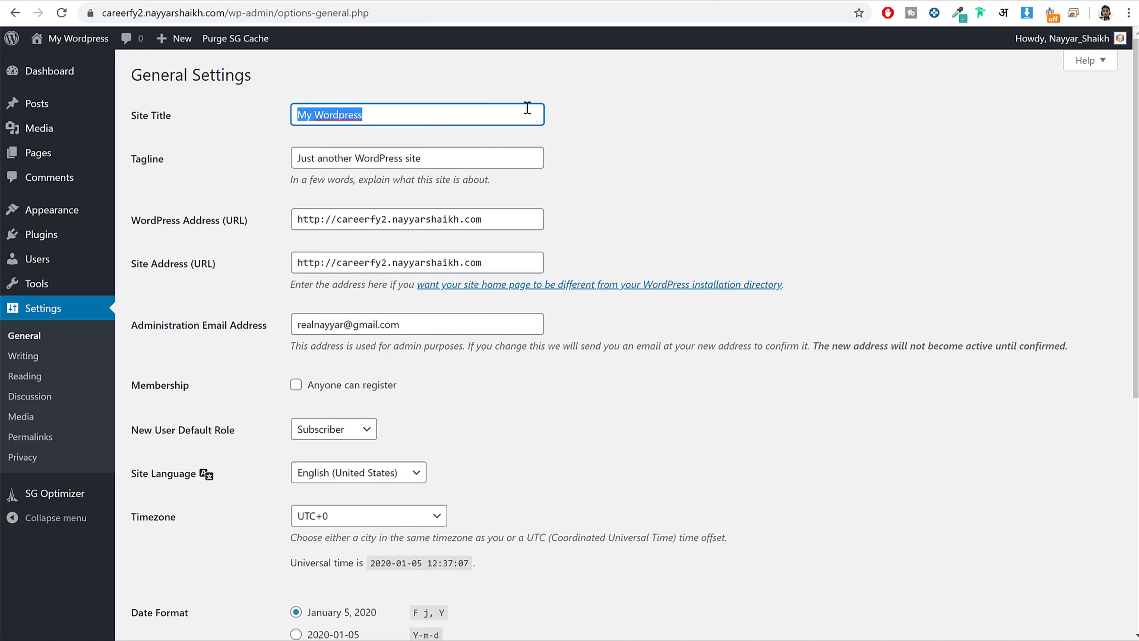
drag(294, 158, 466, 161)
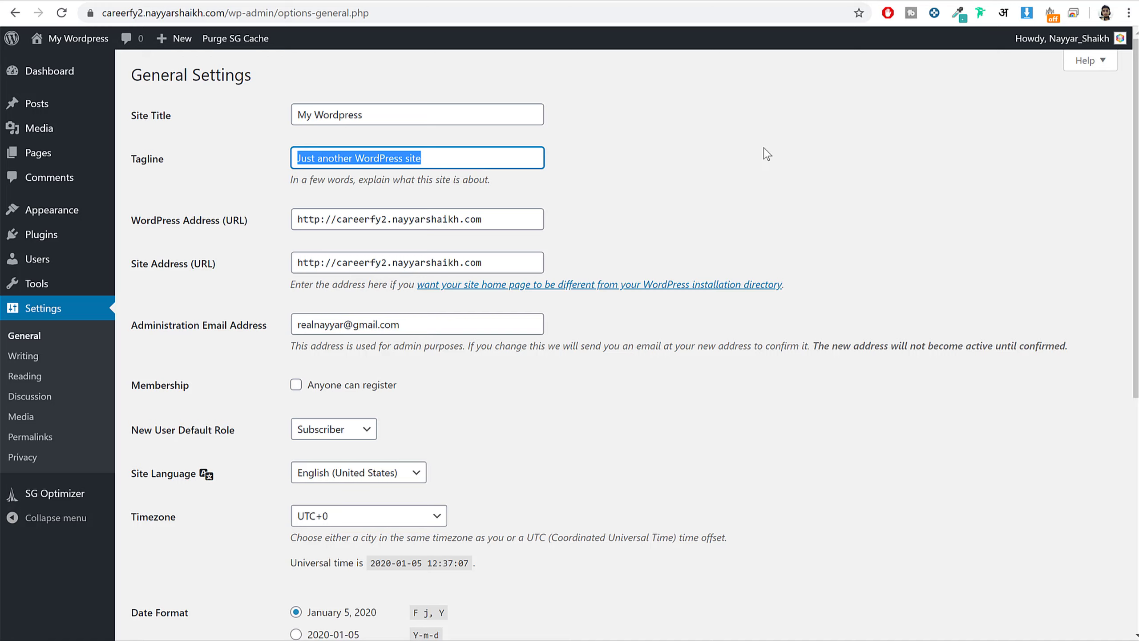
scroll(787, 137, down, 3)
scroll(449, 179, up, 2)
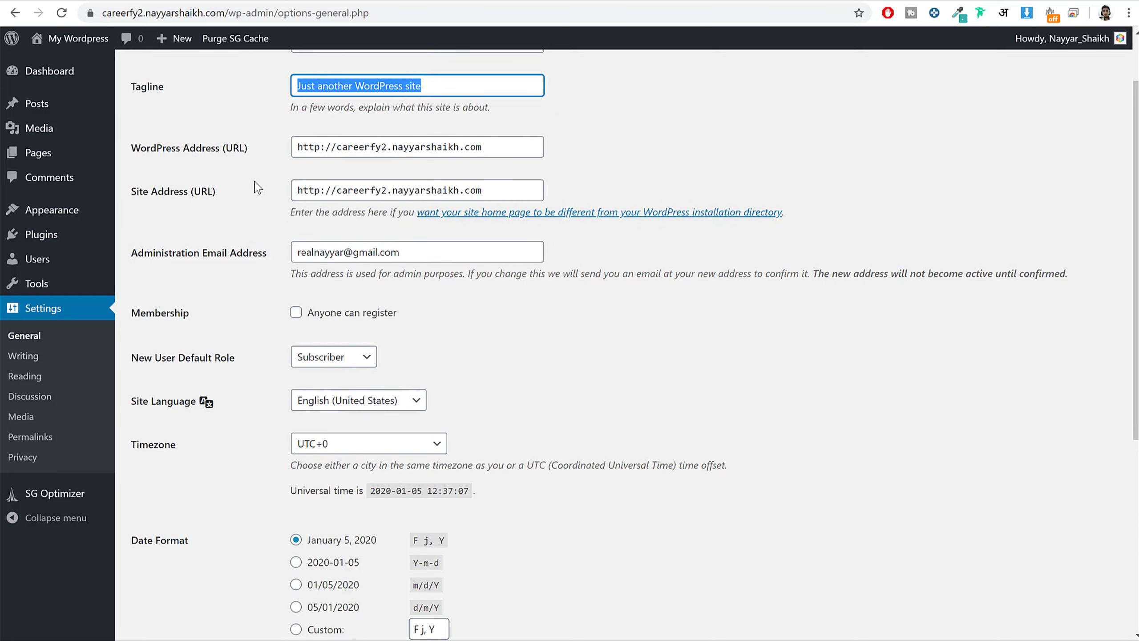
Step: Change both the WordPress Address and the Site Address from http to https
click(217, 151)
click(189, 196)
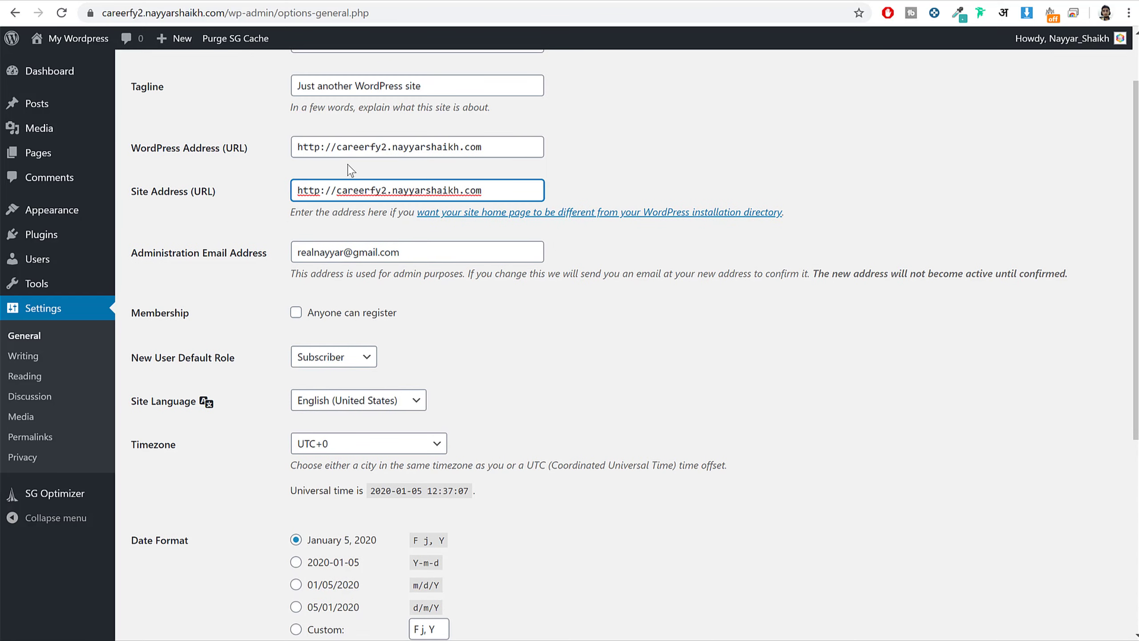
click(309, 146)
double_click(300, 147)
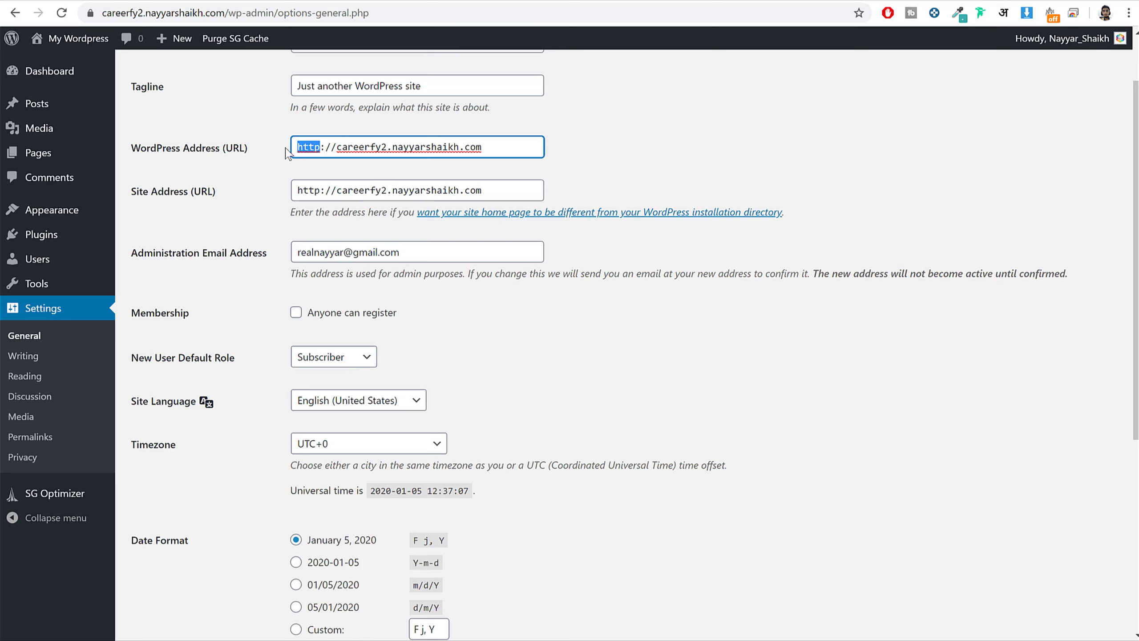
click(320, 147)
text(s)
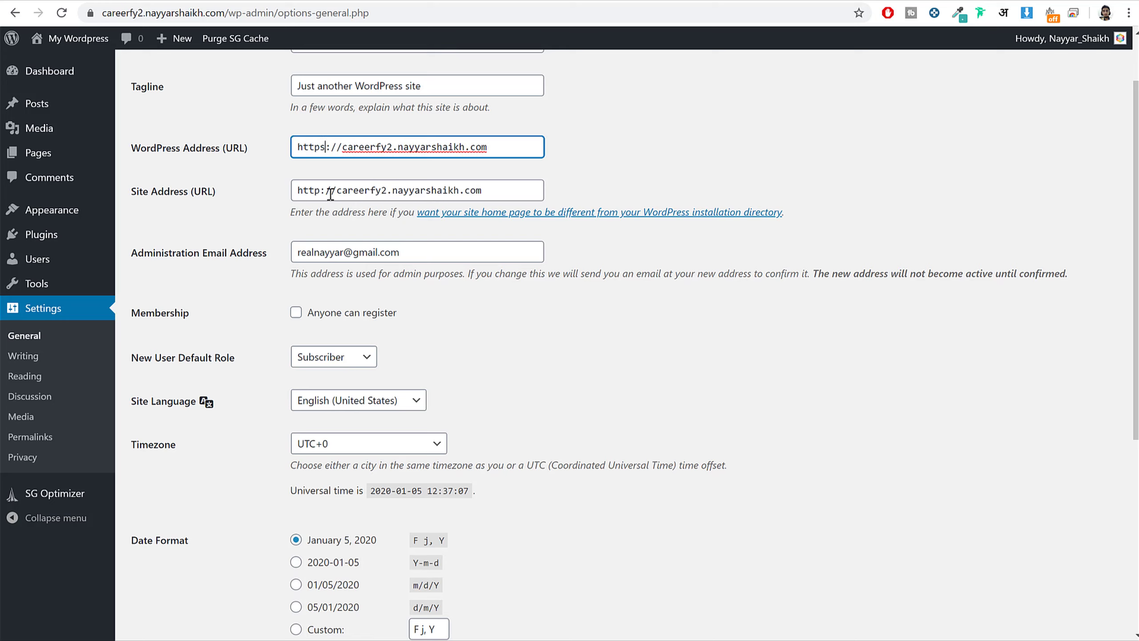
click(325, 190)
text(s)
double_click(320, 147)
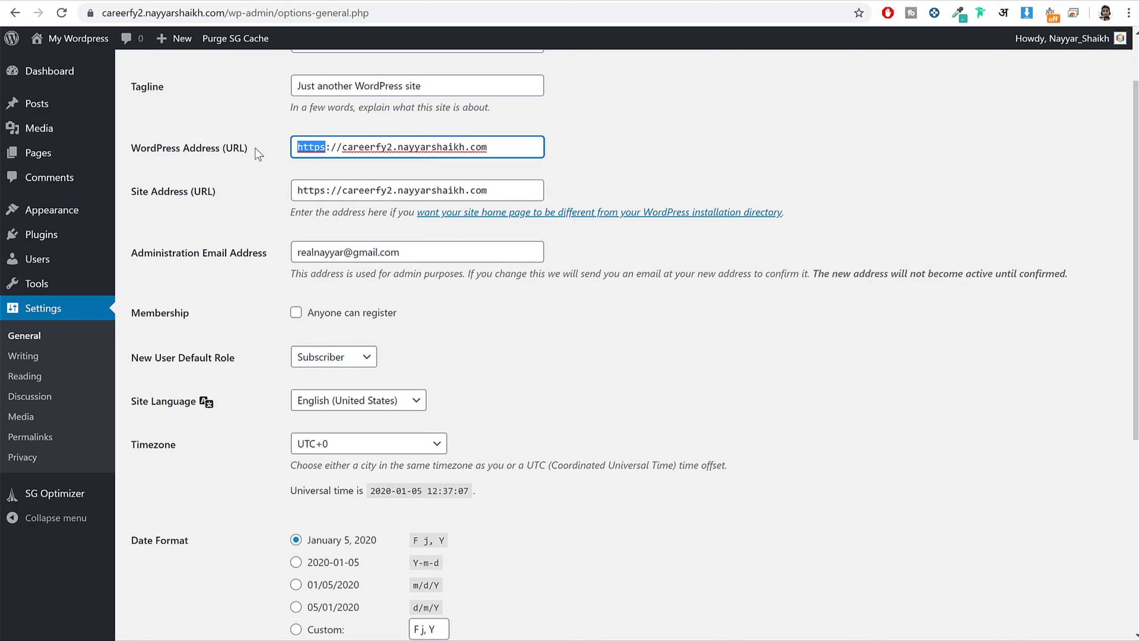
double_click(316, 191)
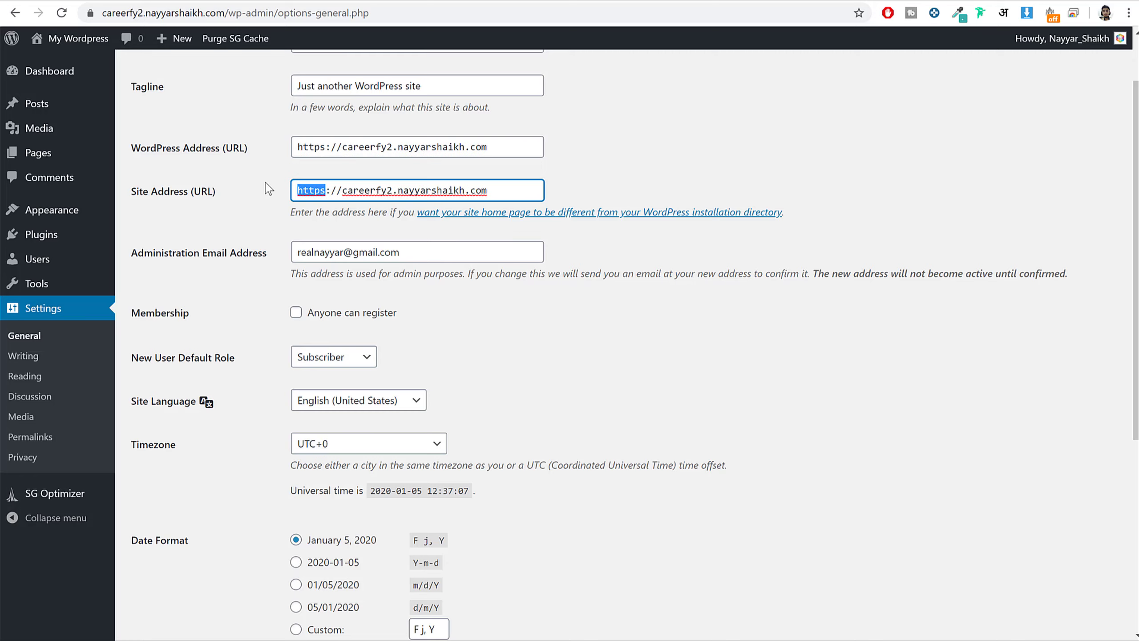
double_click(327, 147)
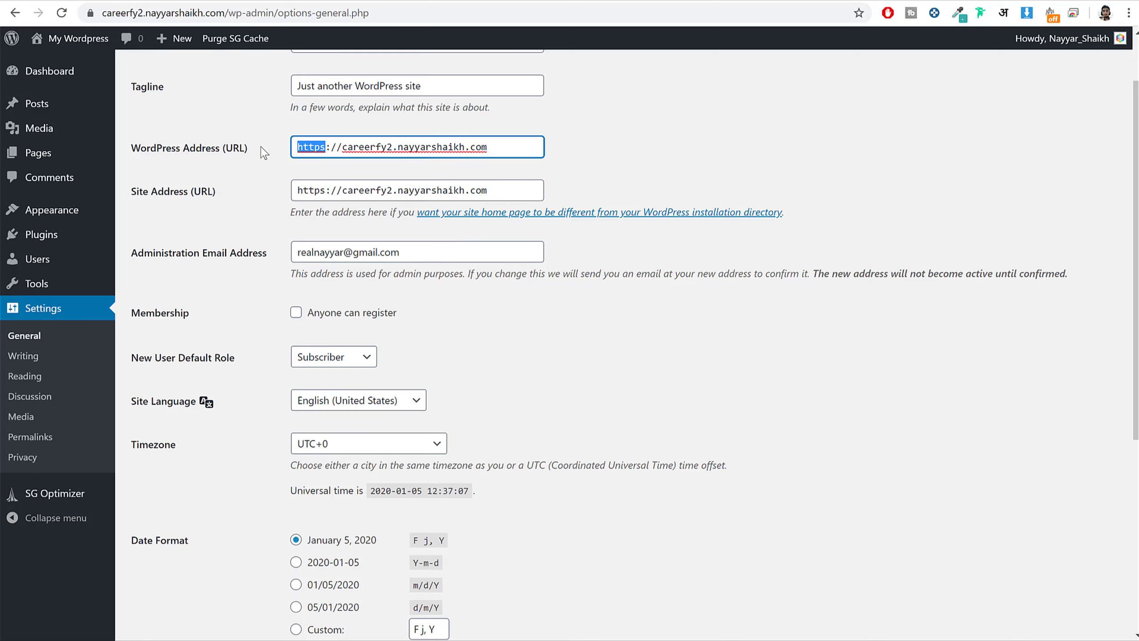
Step: Check the front page's connection security, then recheck the https addresses in settings
click(575, 4)
click(120, 14)
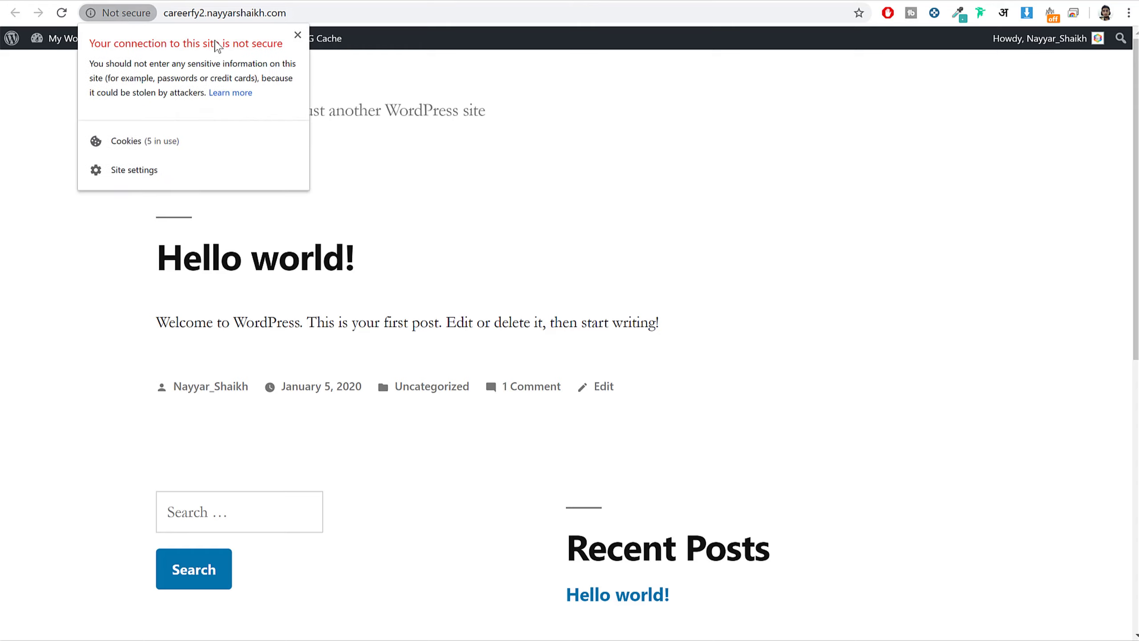
click(298, 35)
key(ctrl+Tab)
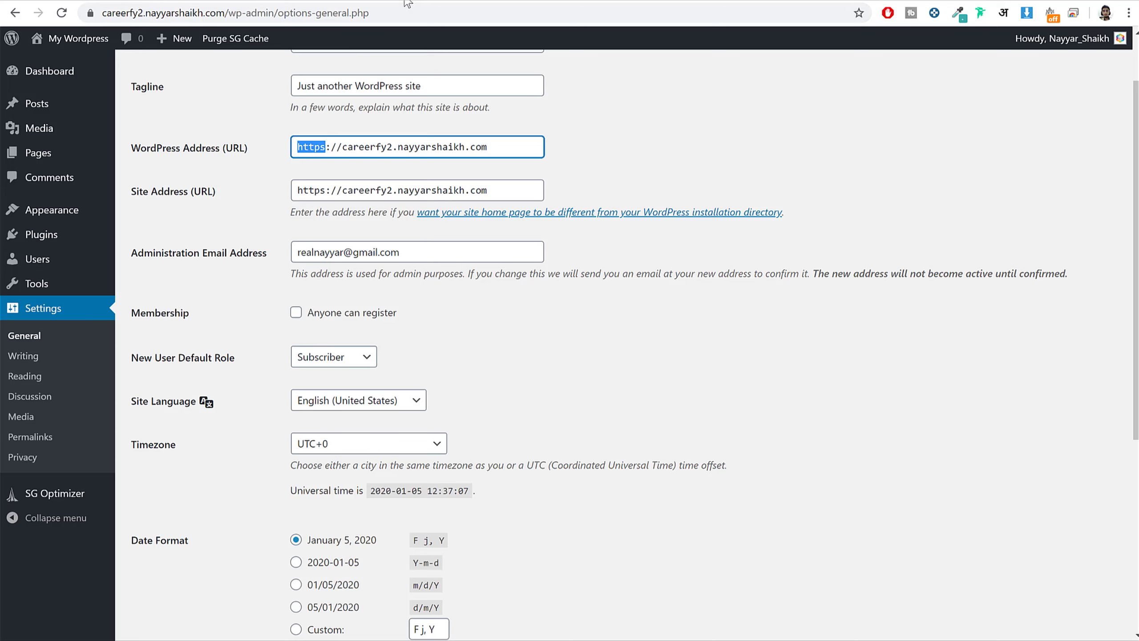
double_click(299, 190)
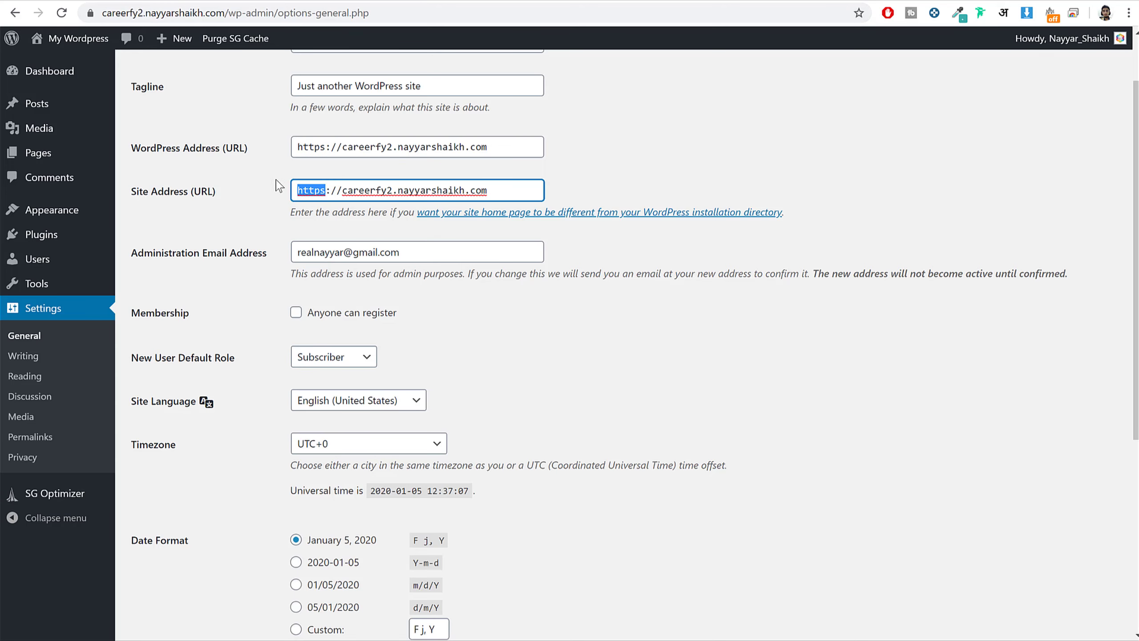
double_click(324, 145)
click(785, 298)
Step: Enable Membership so that anyone can register
scroll(785, 328, down, 3)
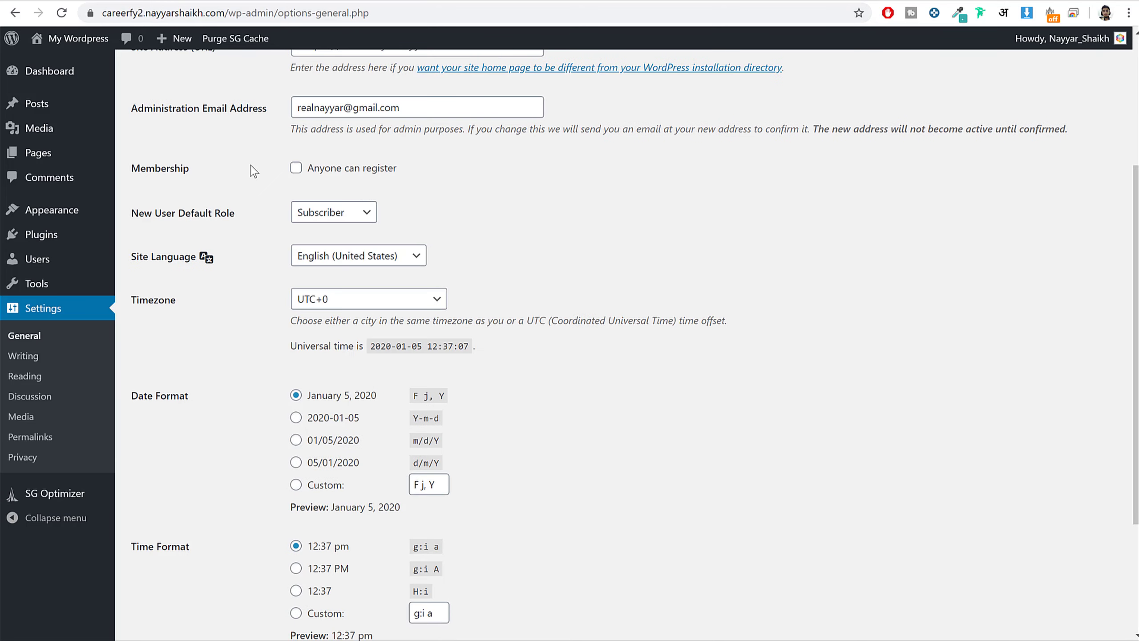
drag(143, 181, 217, 174)
click(332, 172)
drag(380, 168, 293, 177)
click(420, 187)
scroll(679, 283, down, 3)
Step: Save the general settings and log back in to the admin
click(183, 572)
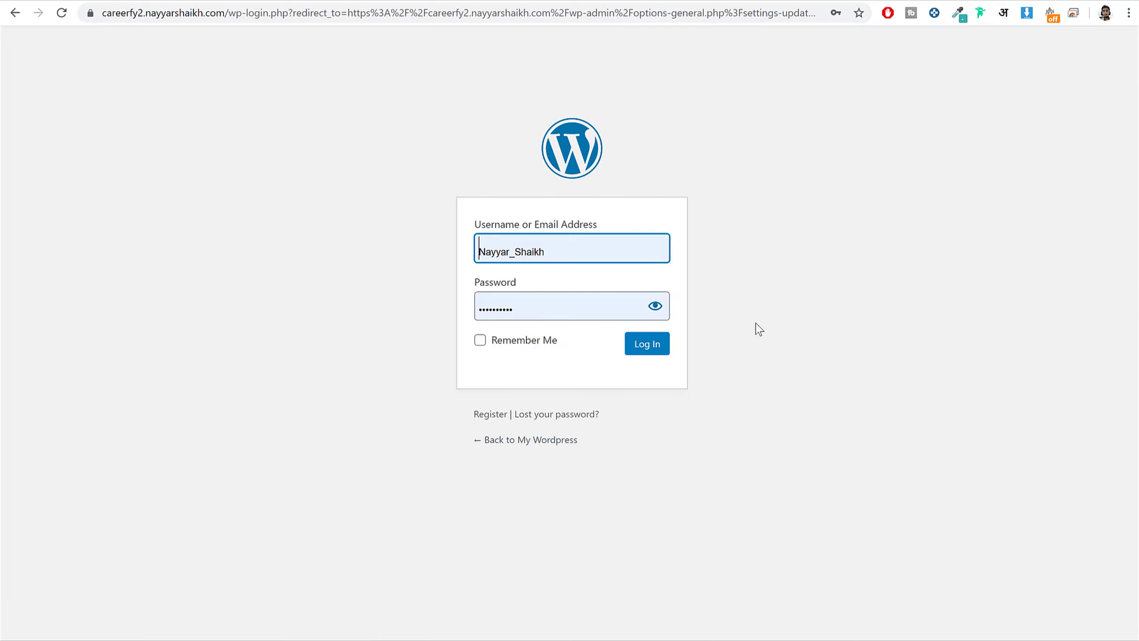
click(625, 239)
click(793, 222)
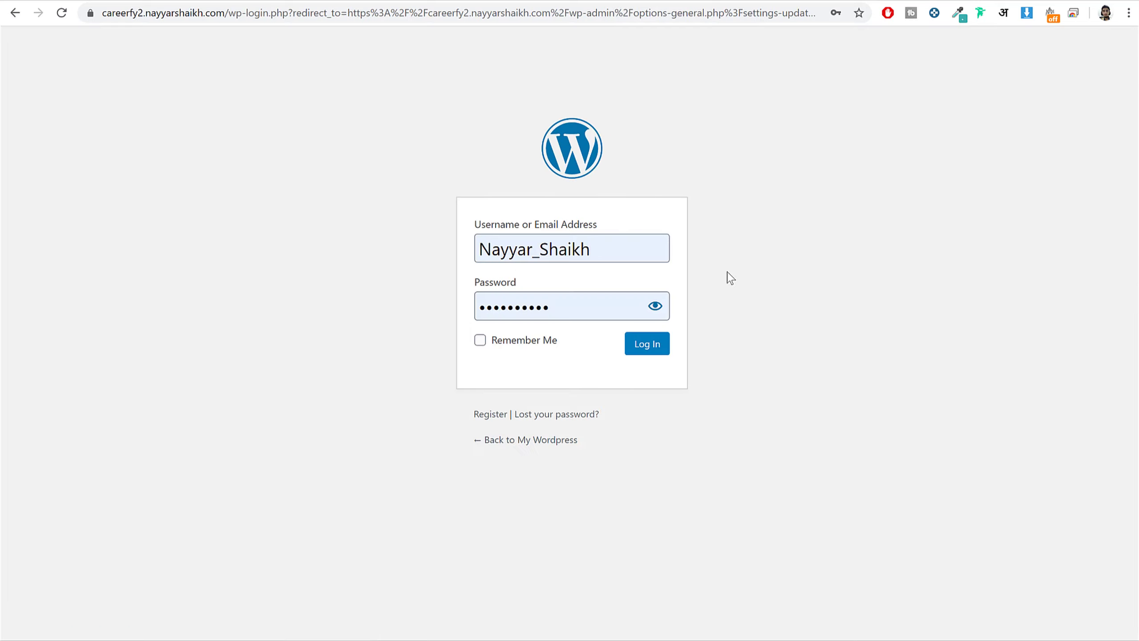
click(642, 357)
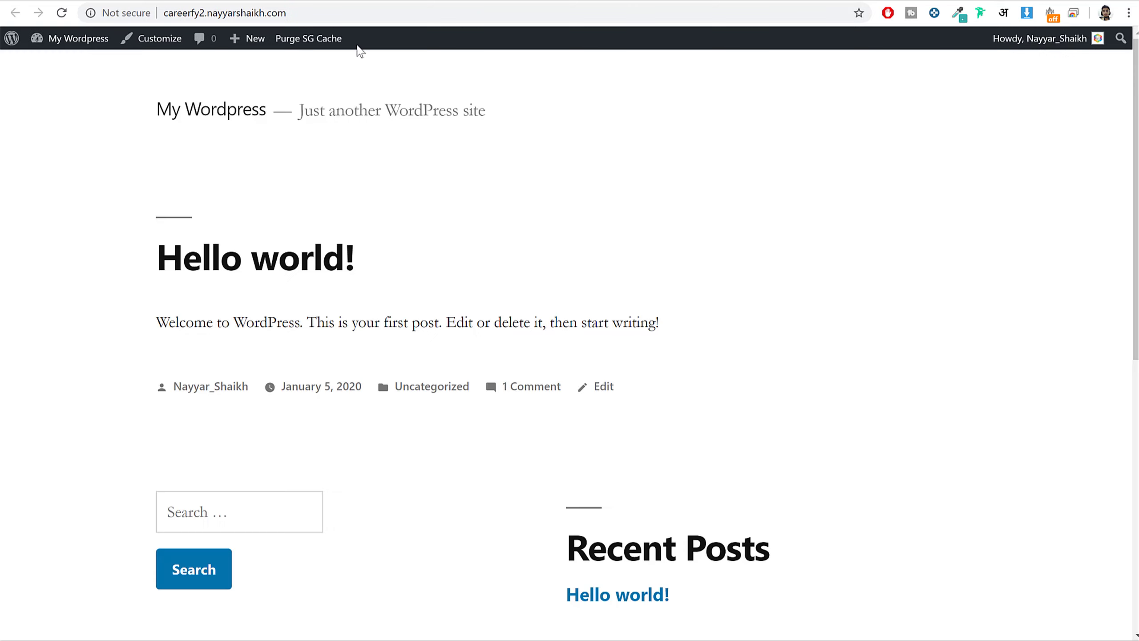
Step: Check the front page's connection security and view the Hello world! post
click(62, 13)
click(110, 13)
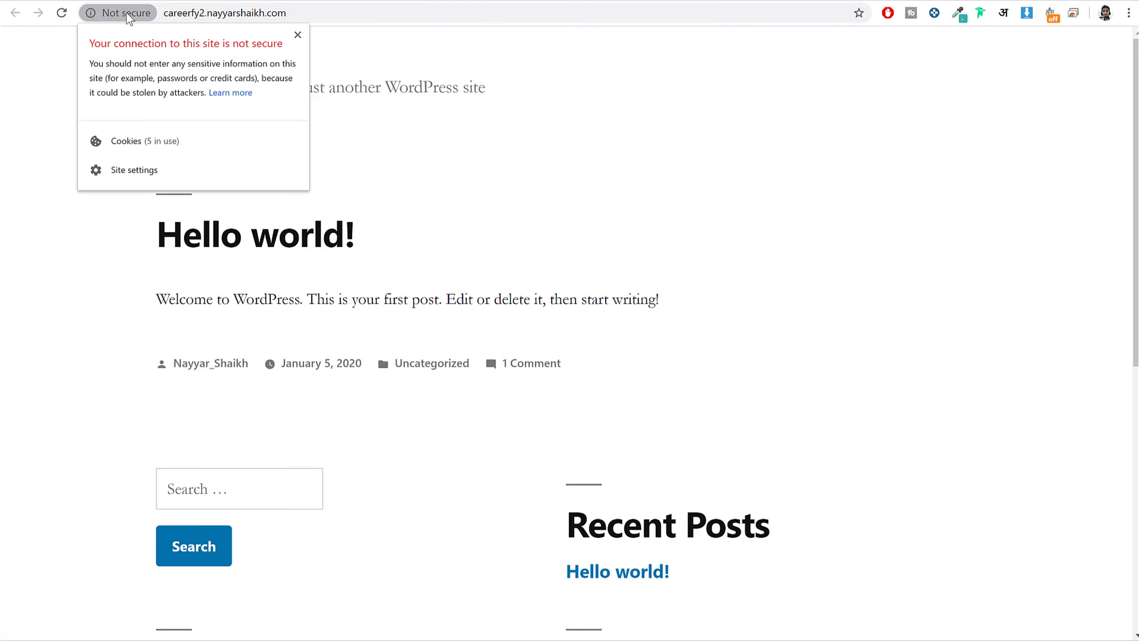
click(298, 35)
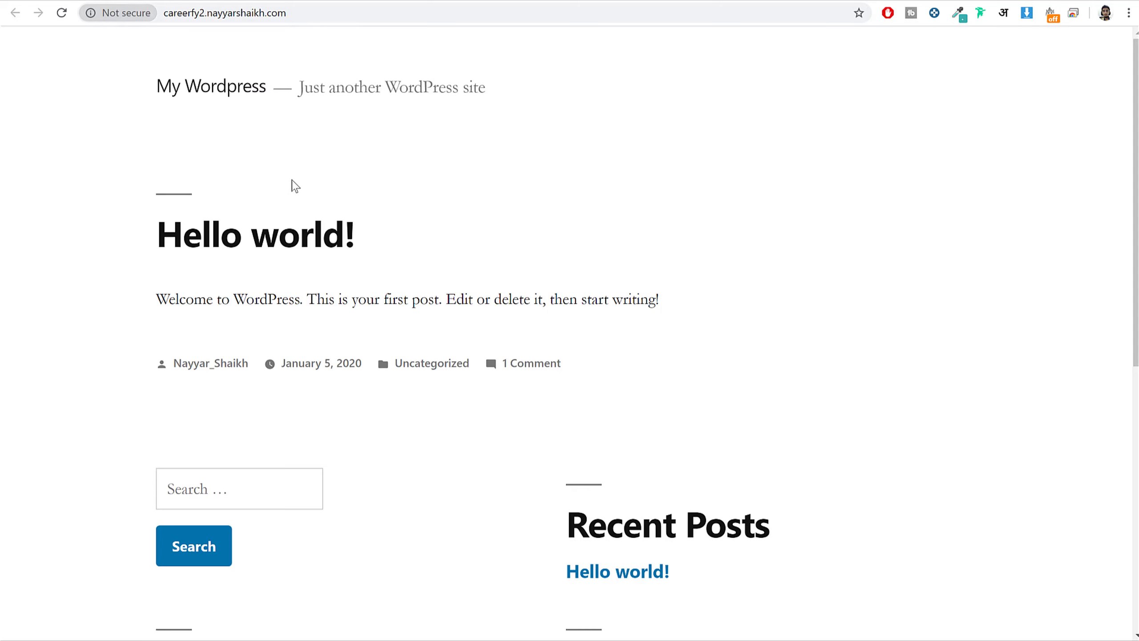
click(269, 237)
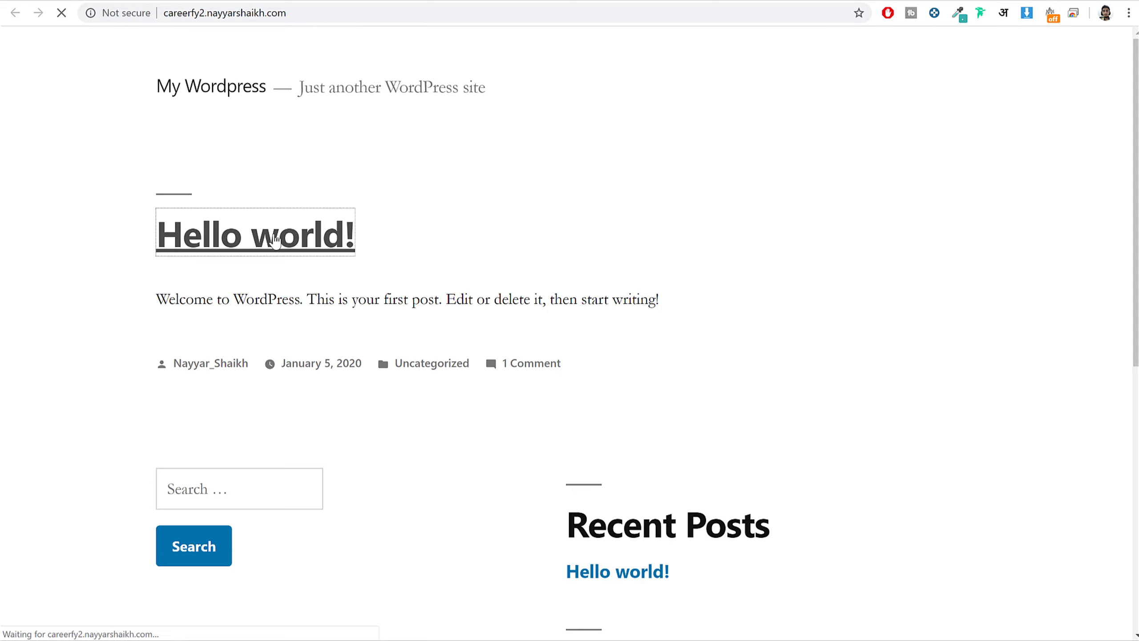
click(257, 112)
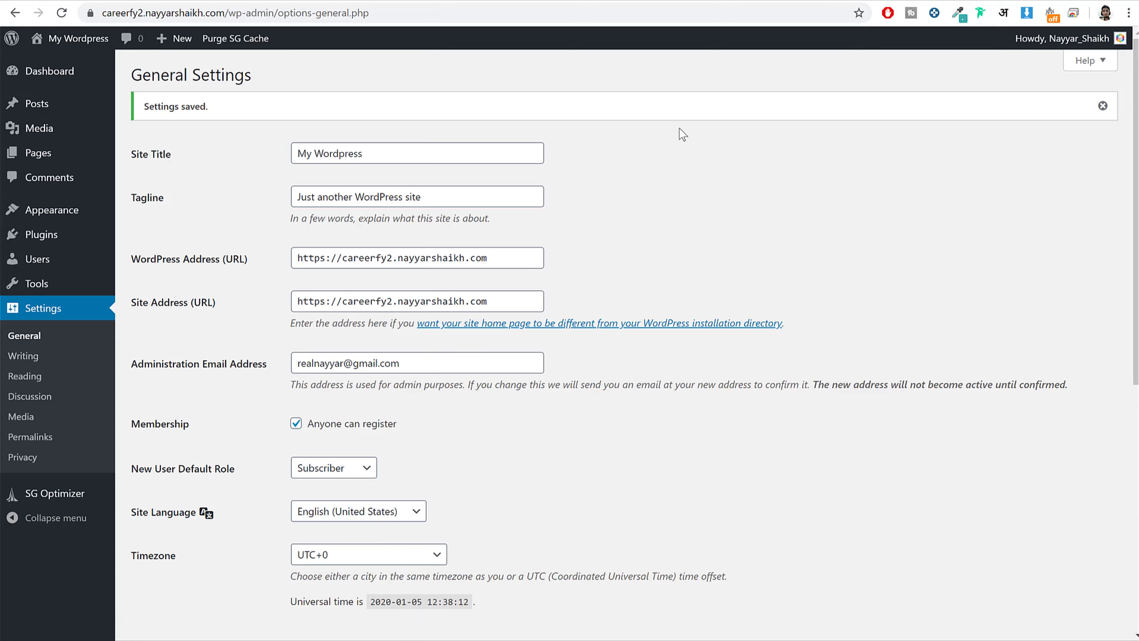
scroll(751, 245, down, 3)
scroll(753, 245, up, 3)
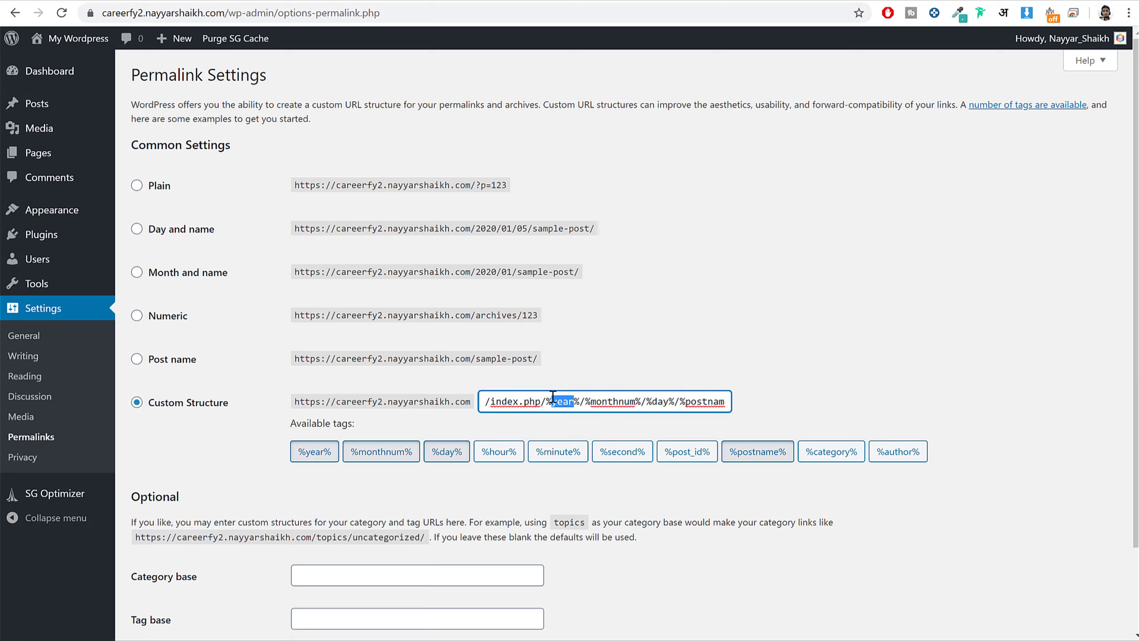
Step: Replace the custom /index.php/ permalink structure with Post name and save
triple_click(553, 401)
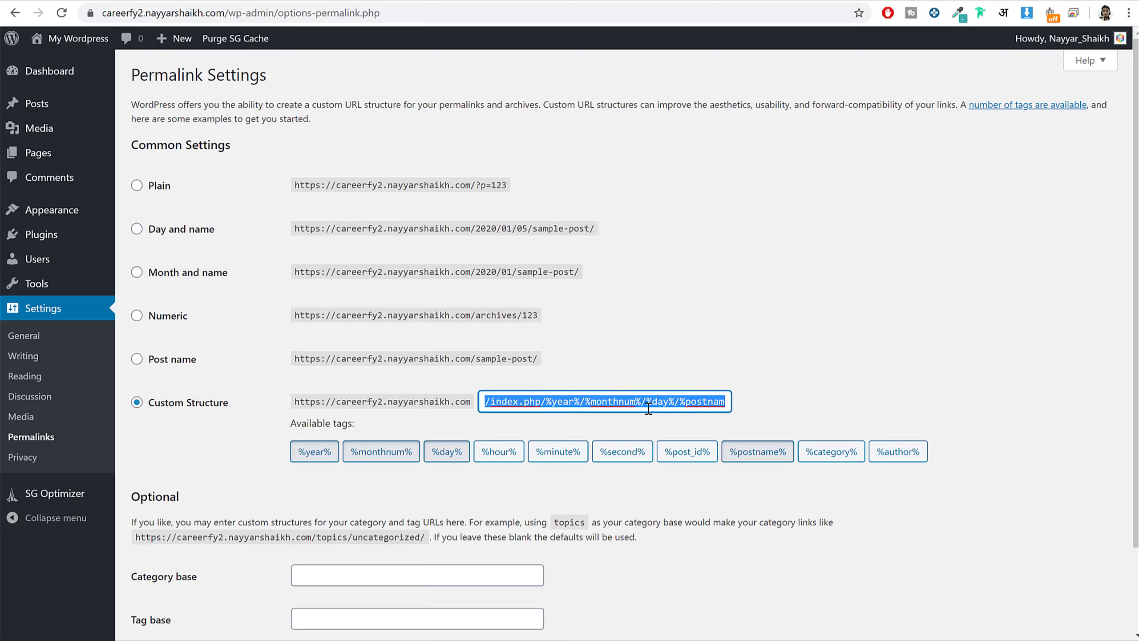
click(166, 359)
drag(197, 361, 152, 366)
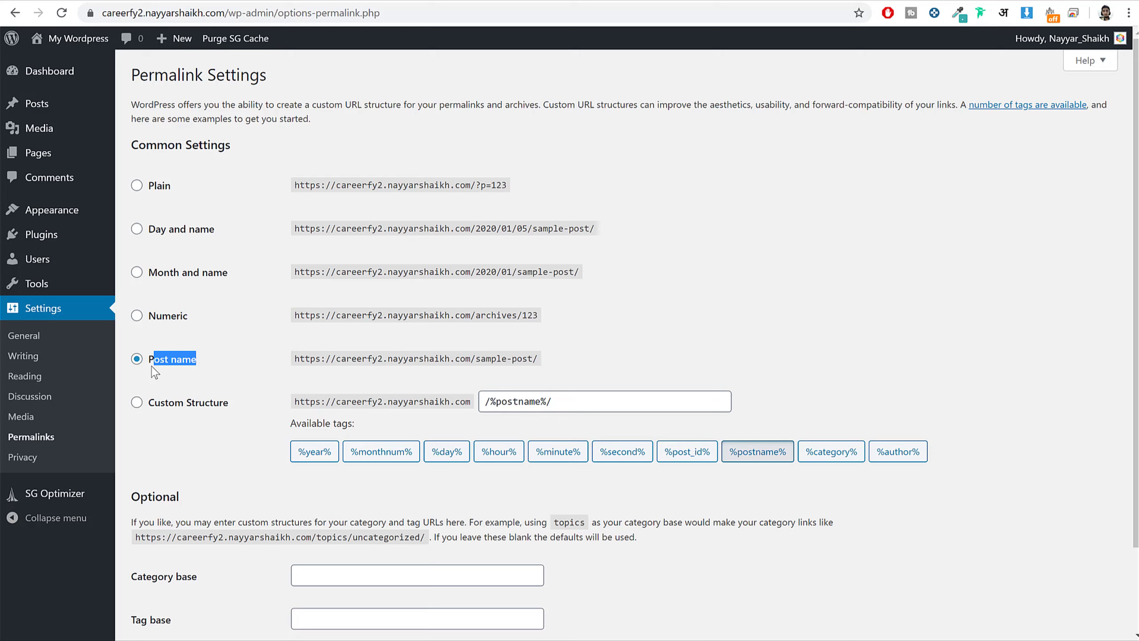
scroll(245, 381, down, 2)
click(166, 571)
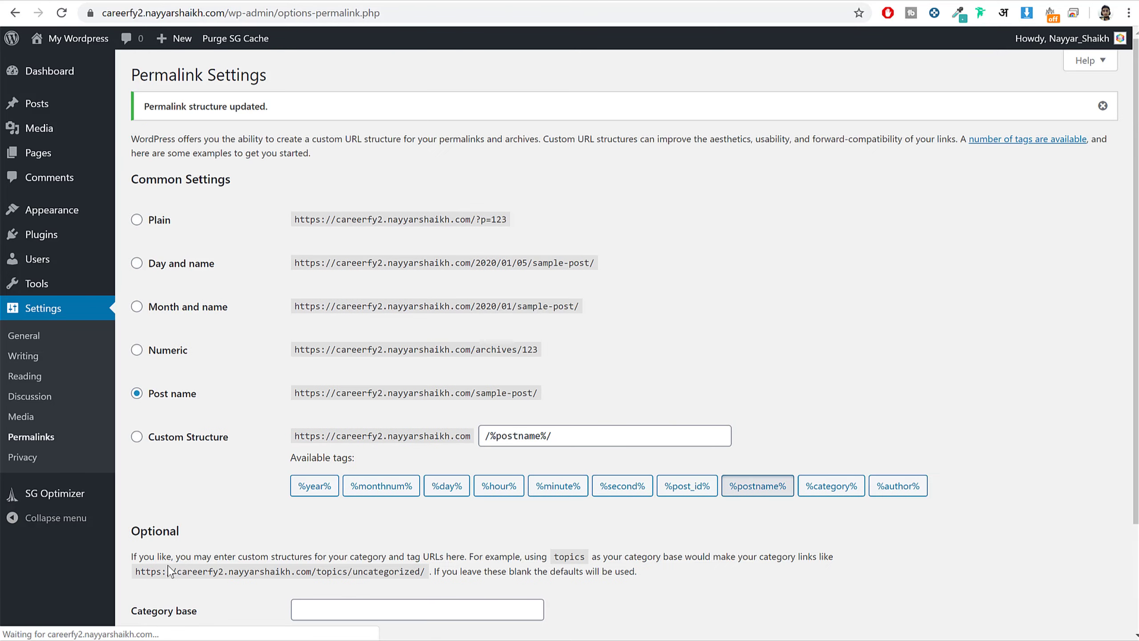
Step: Go to the admin Dashboard and dismiss the Welcome to WordPress panel
click(72, 79)
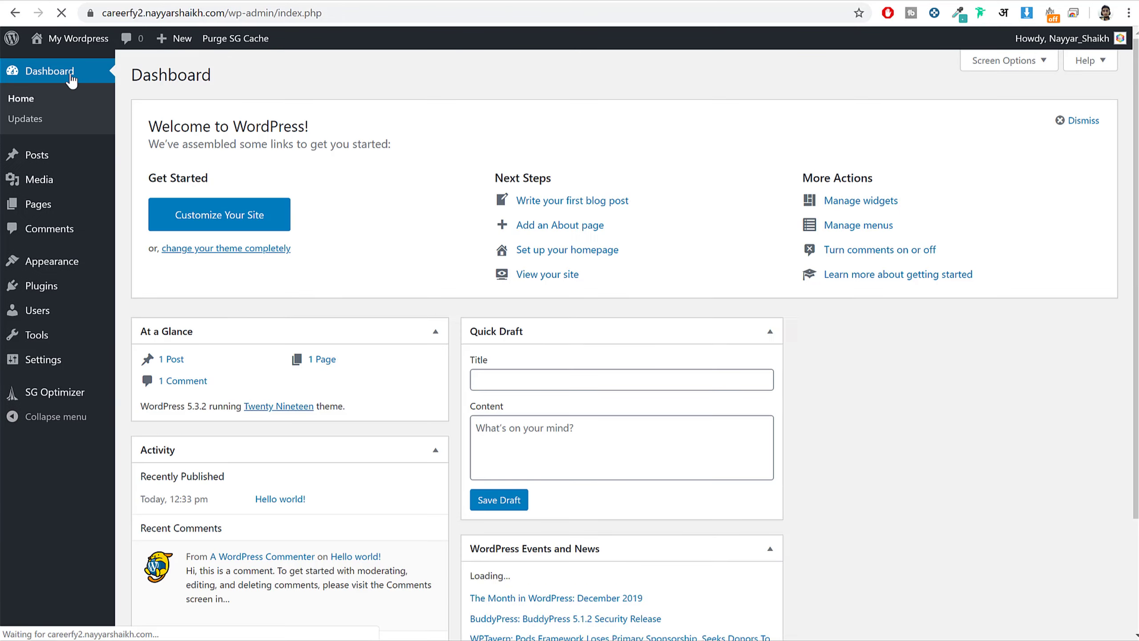
scroll(778, 414, down, 5)
scroll(778, 414, up, 5)
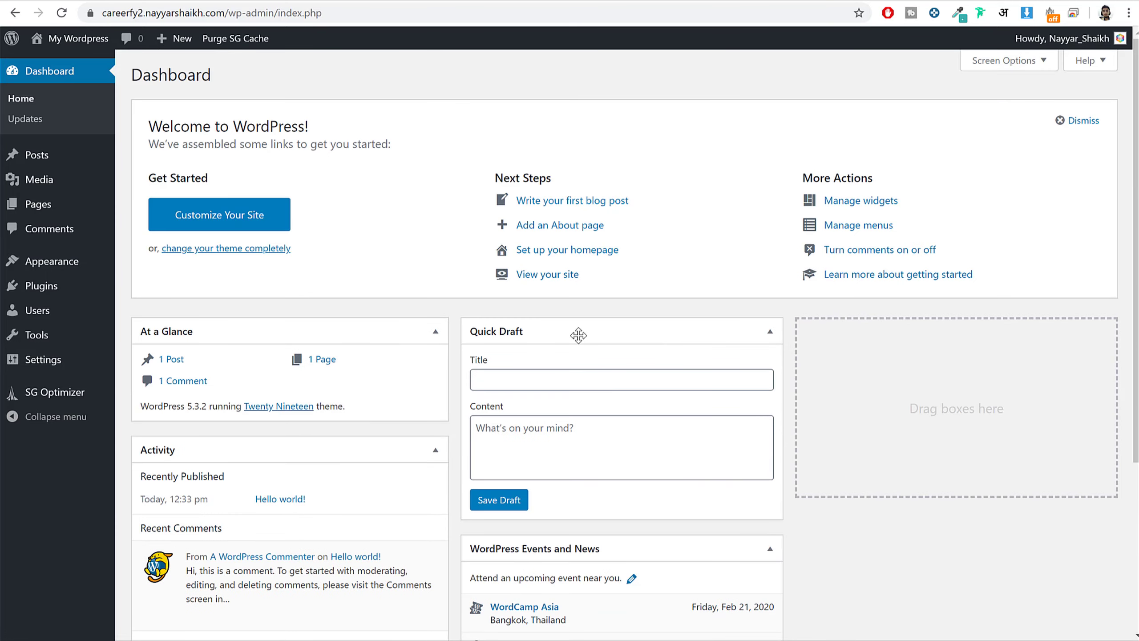
scroll(552, 314, down, 4)
scroll(970, 150, up, 4)
click(1081, 120)
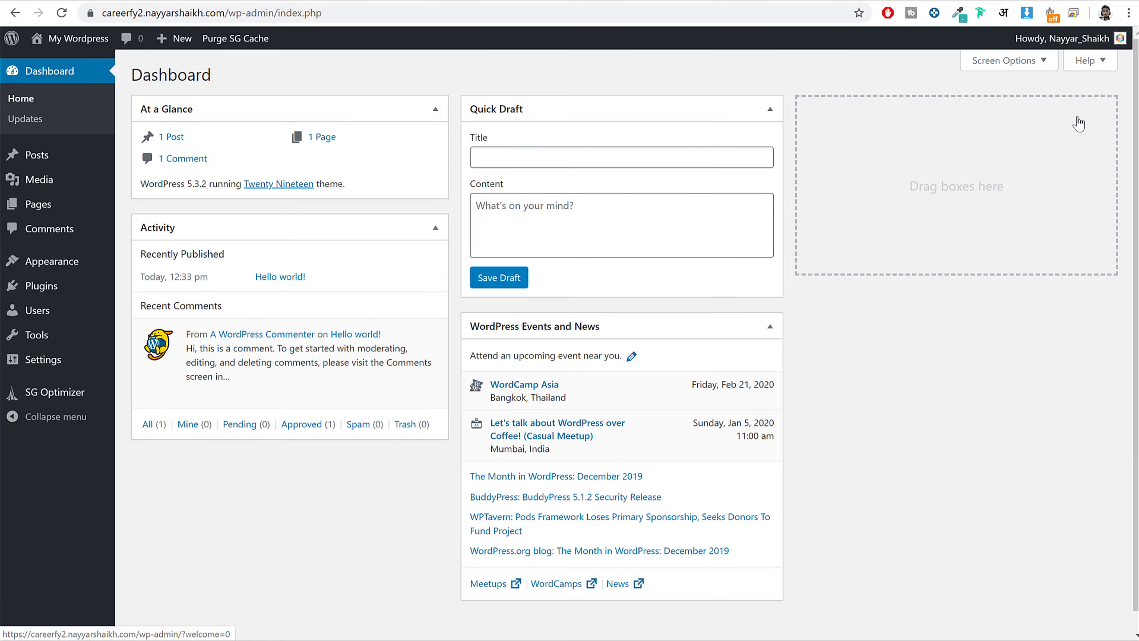
Step: Hide the At a Glance, Activity, Quick Draft and Events and News boxes
click(1025, 63)
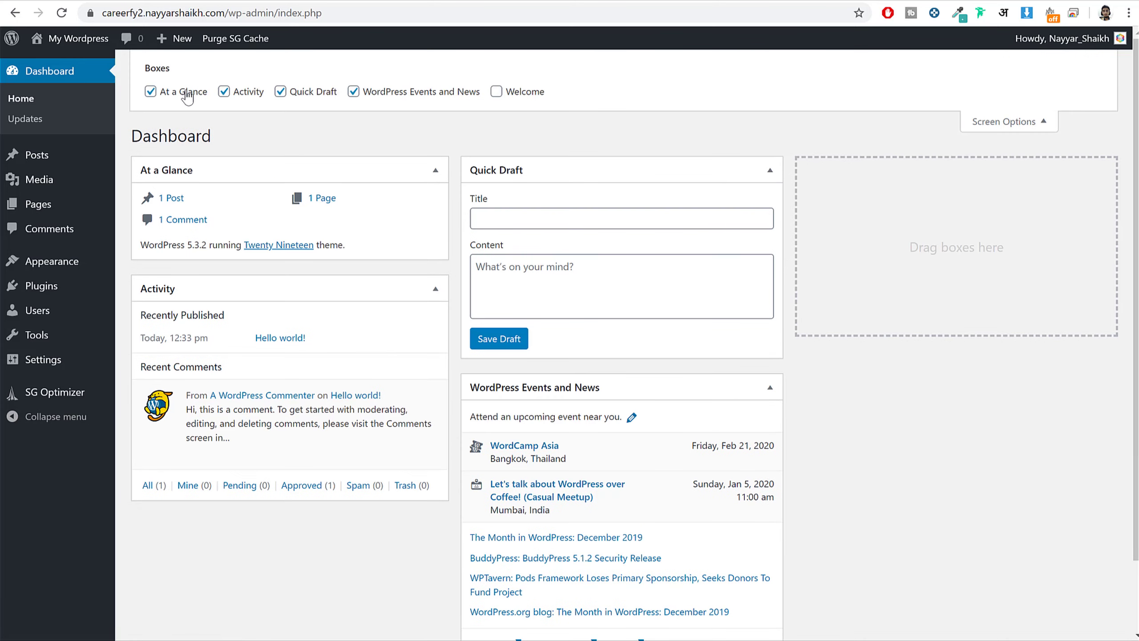
click(188, 95)
click(224, 91)
click(281, 91)
click(353, 91)
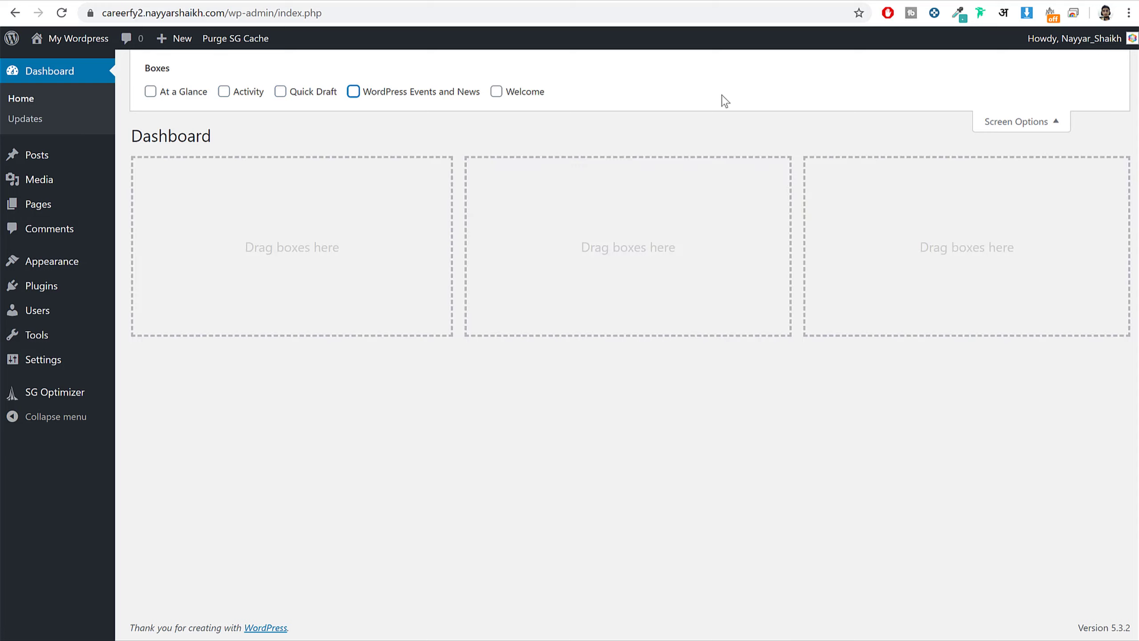
click(1023, 124)
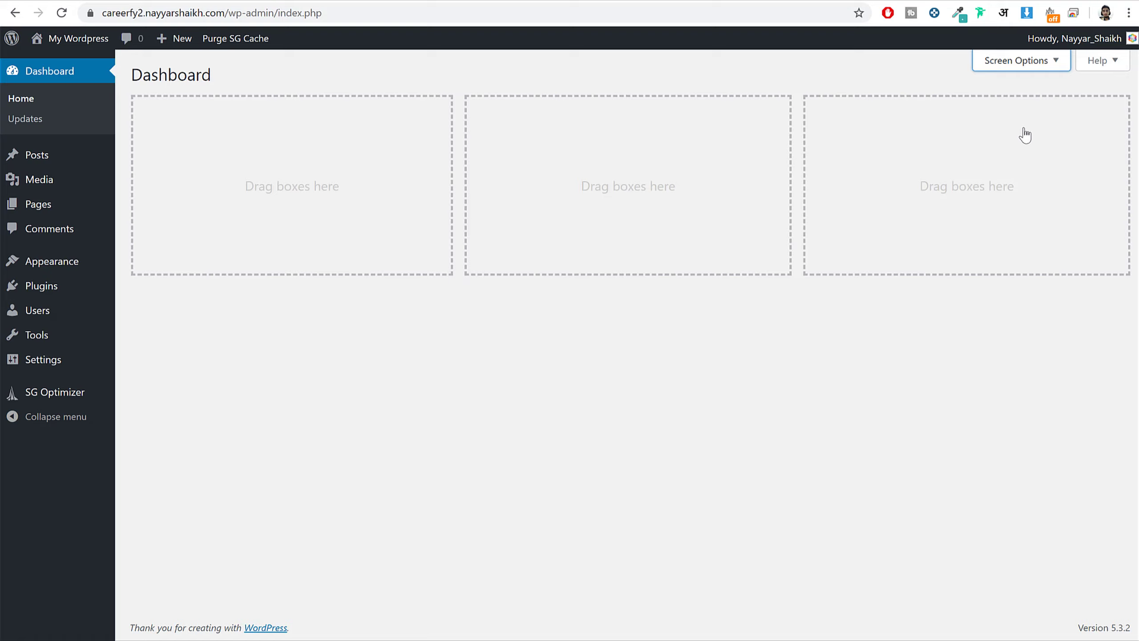
click(1009, 156)
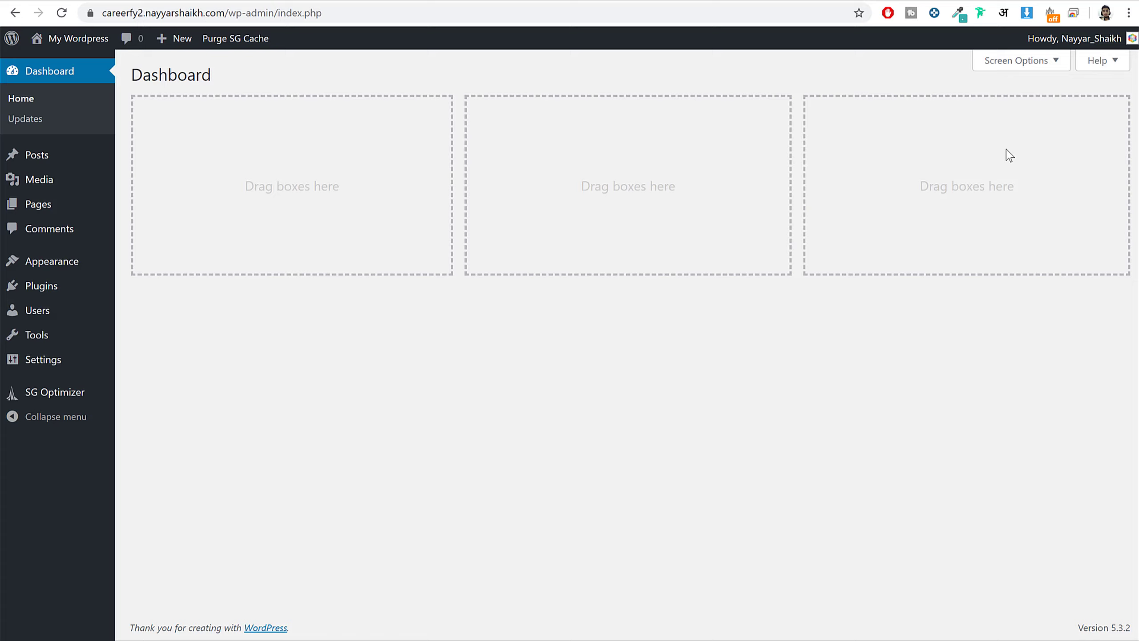
click(559, 13)
Step: Load and scroll the site's front page, then return to the Dashboard tab
key(BackSpace)
key(Return)
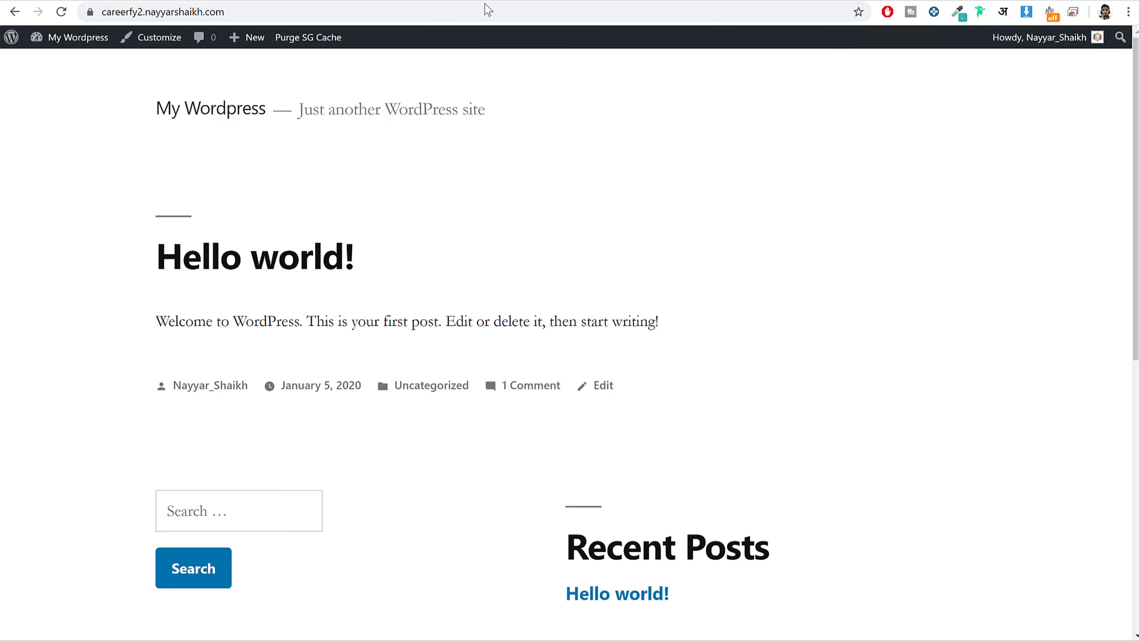
scroll(824, 344, down, 10)
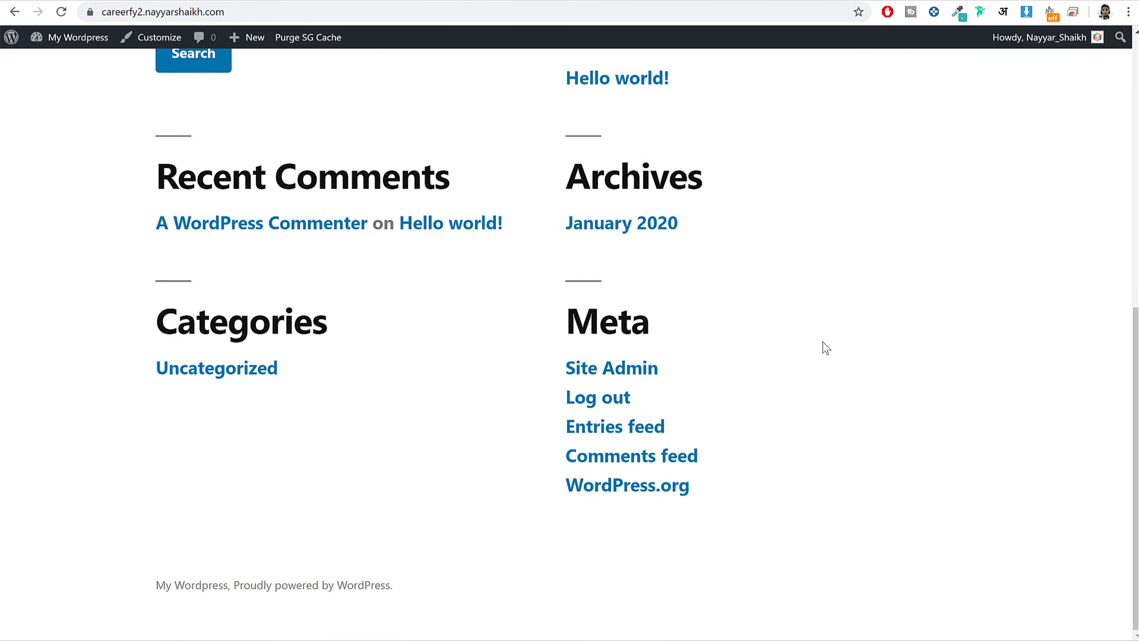
scroll(823, 349, up, 10)
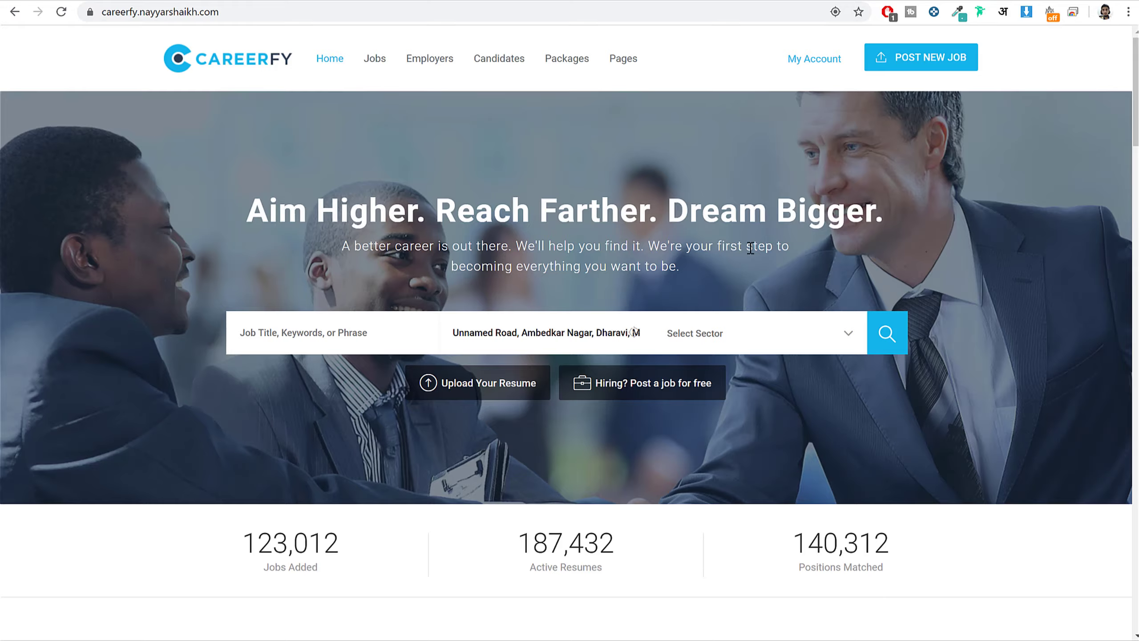
scroll(752, 364, down, 10)
scroll(757, 358, down, 6)
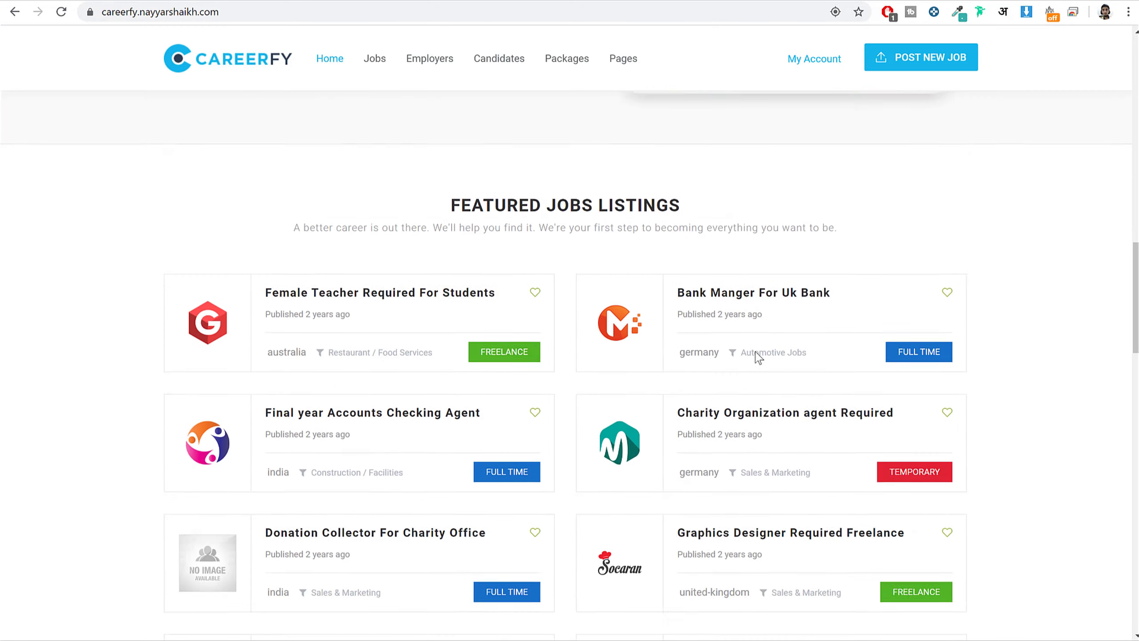
scroll(763, 368, up, 20)
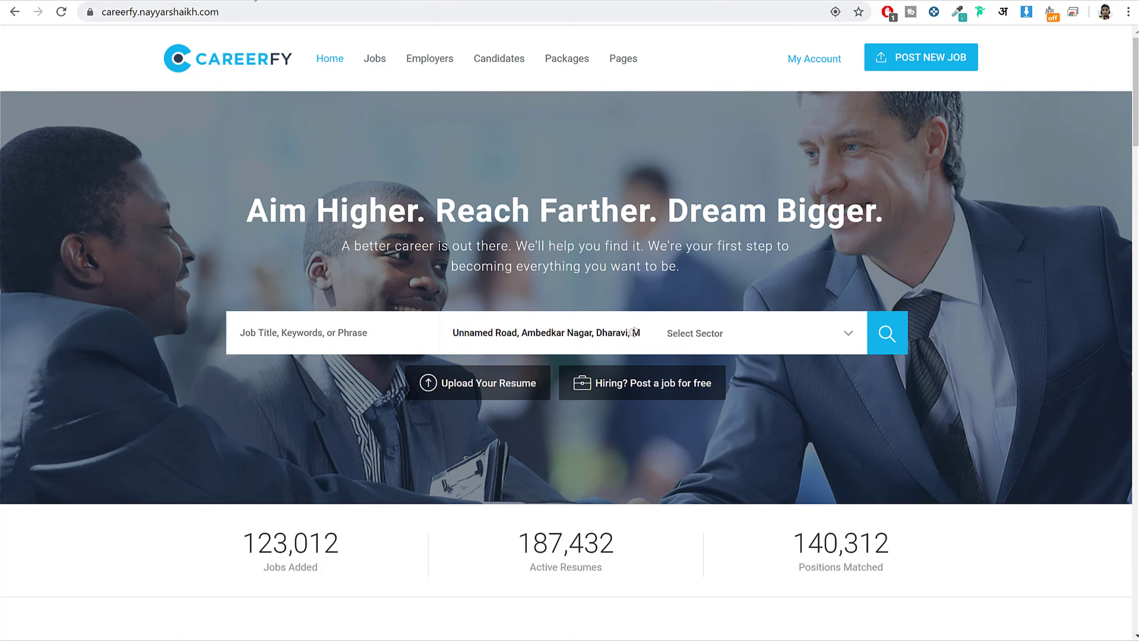
click(296, 1)
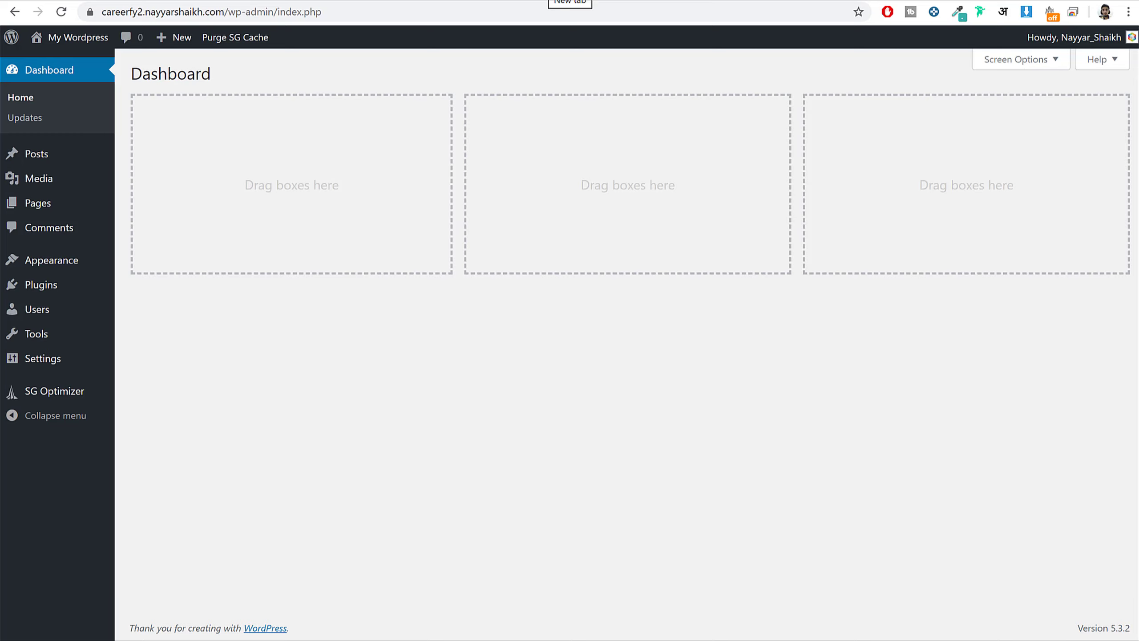
Step: Load bloggdude.com/careerfy in a new tab and scroll through the Careerfy product page
click(561, 1)
text(bloggdude.com)
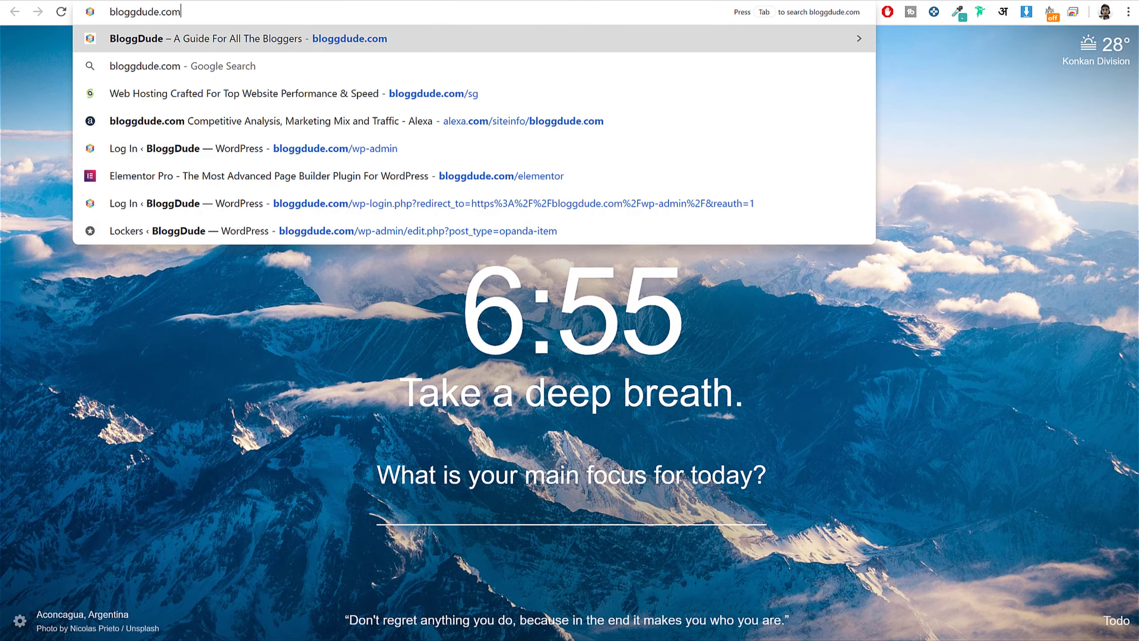
text(/care)
key(Return)
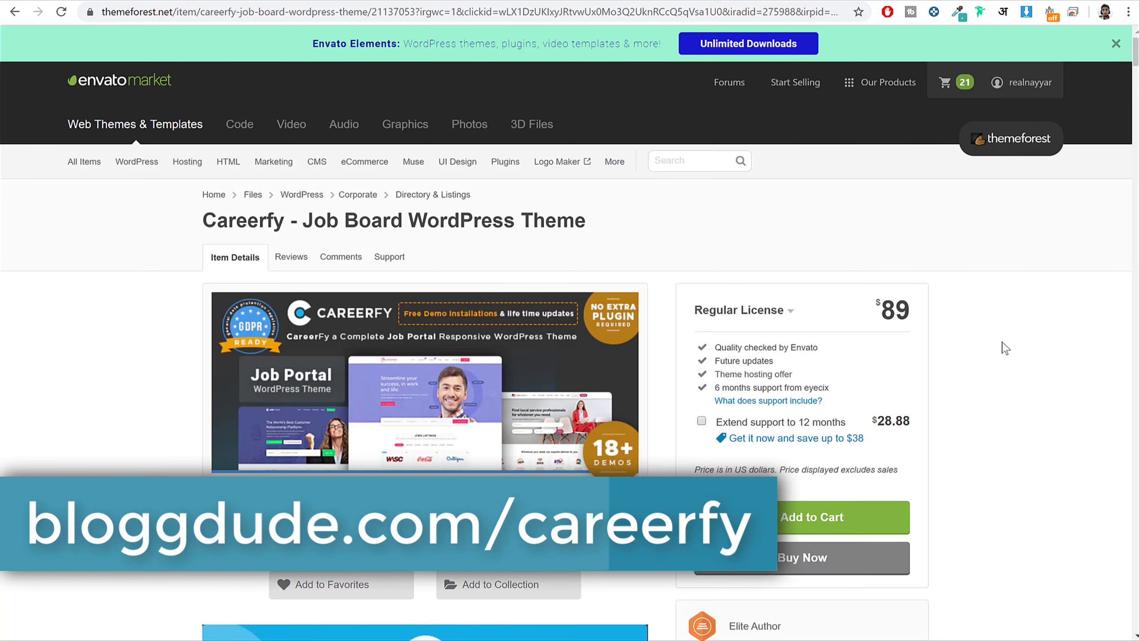
scroll(954, 345, down, 10)
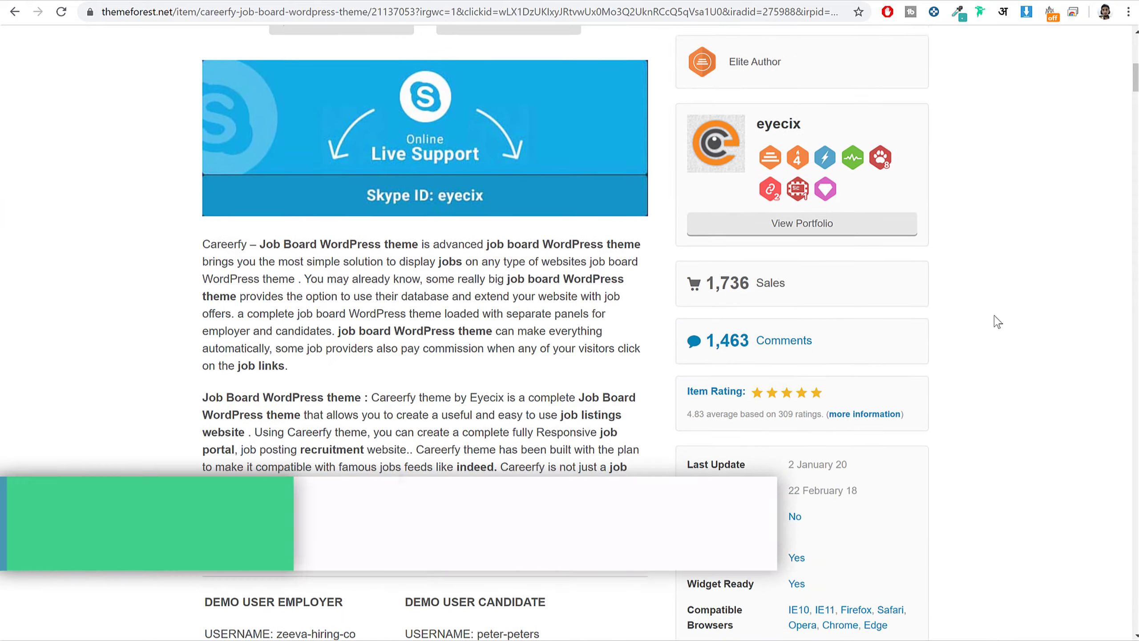
scroll(998, 321, down, 20)
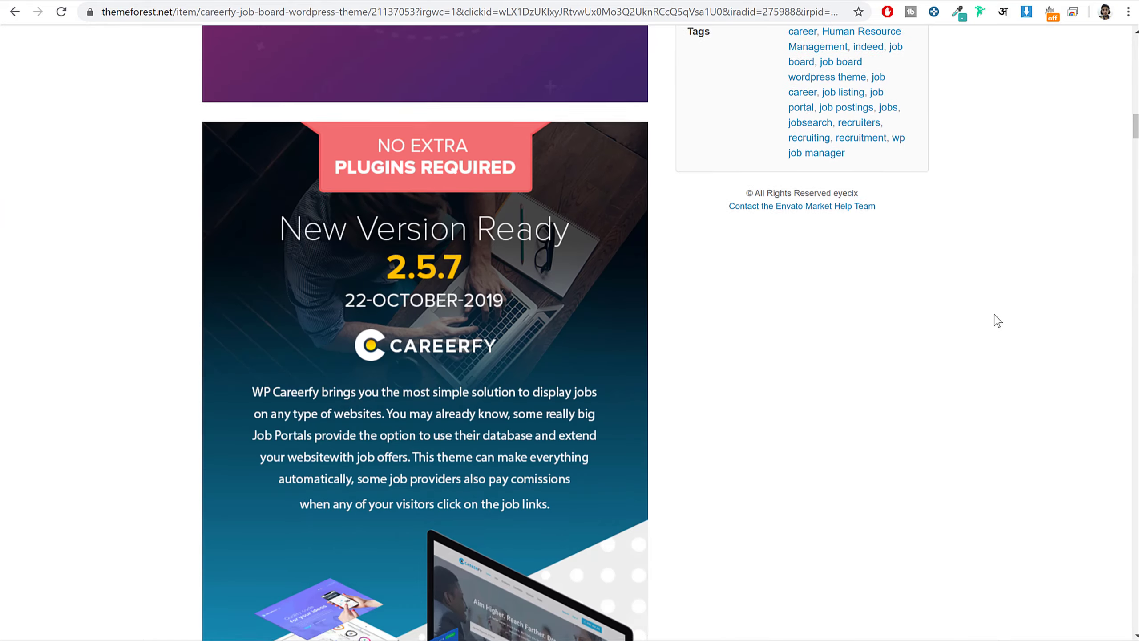
scroll(997, 321, down, 20)
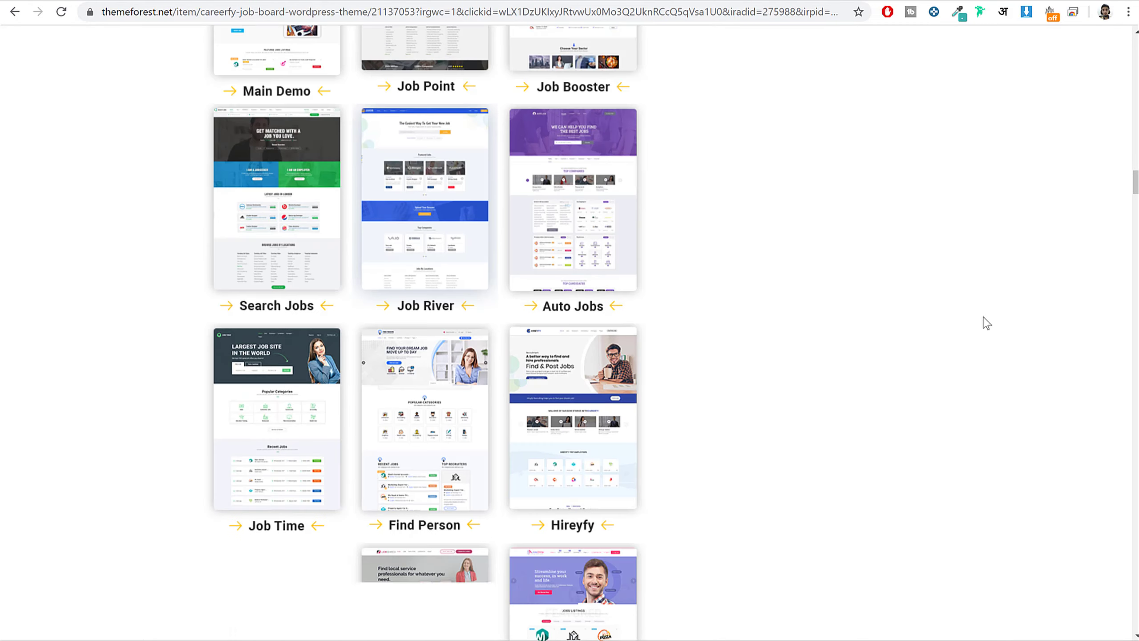
scroll(987, 322, down, 20)
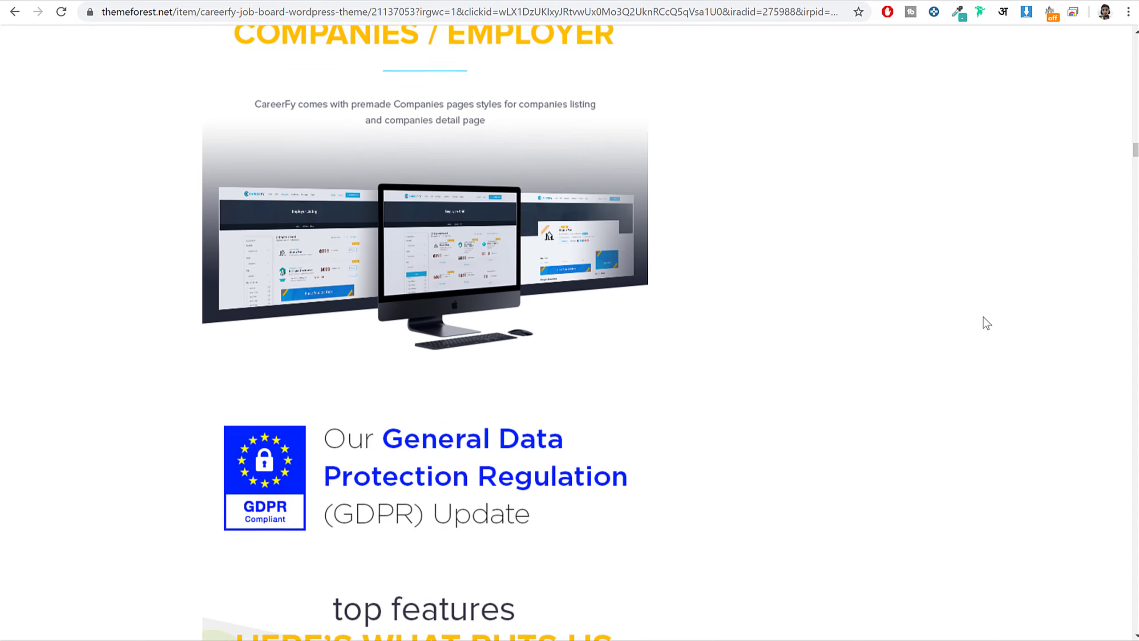
scroll(987, 323, down, 20)
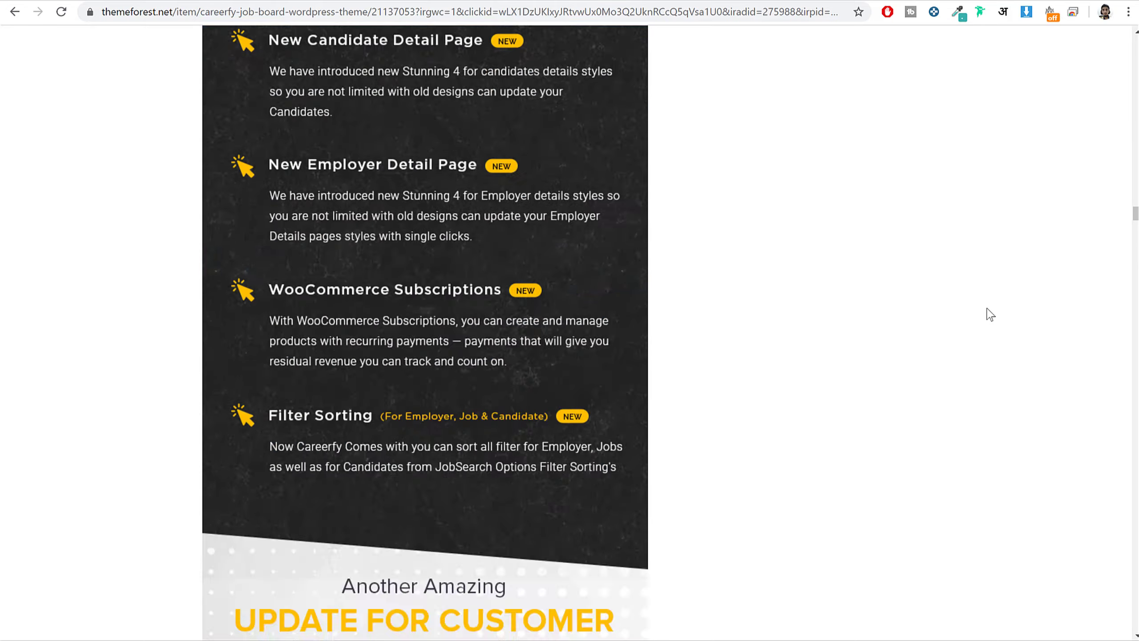
scroll(989, 316, up, 20)
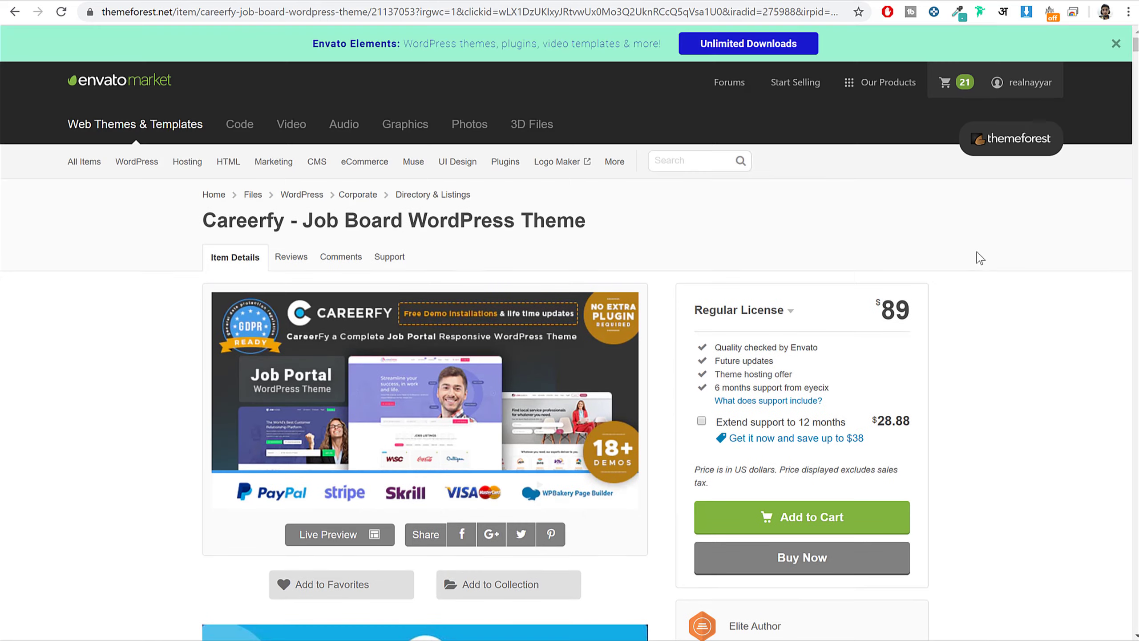
scroll(981, 258, down, 2)
drag(918, 242, 882, 236)
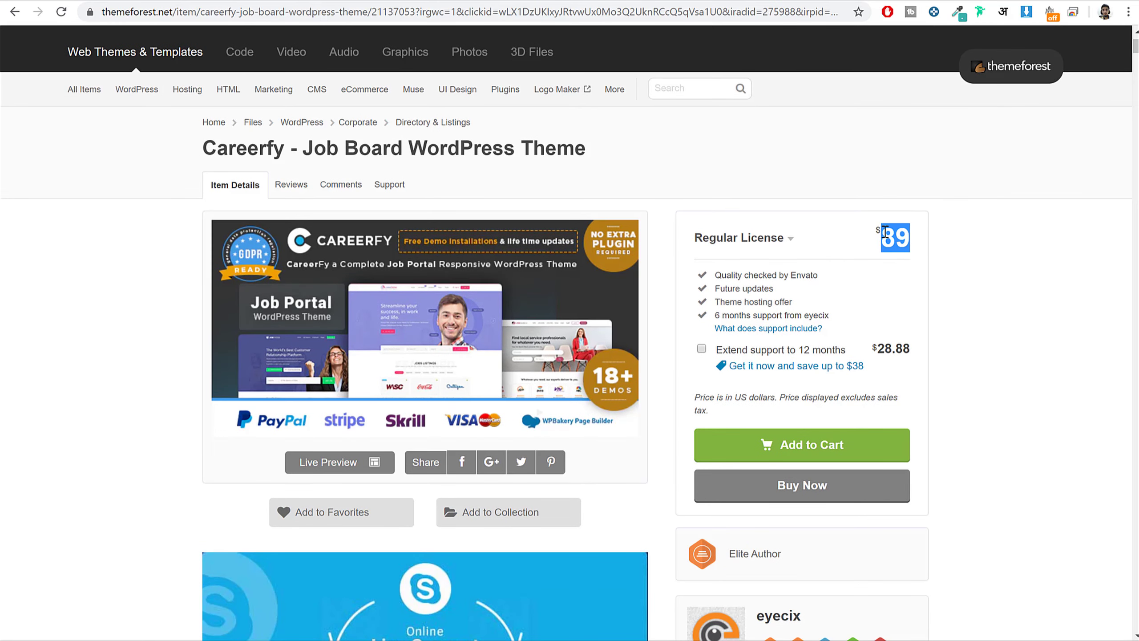
click(945, 242)
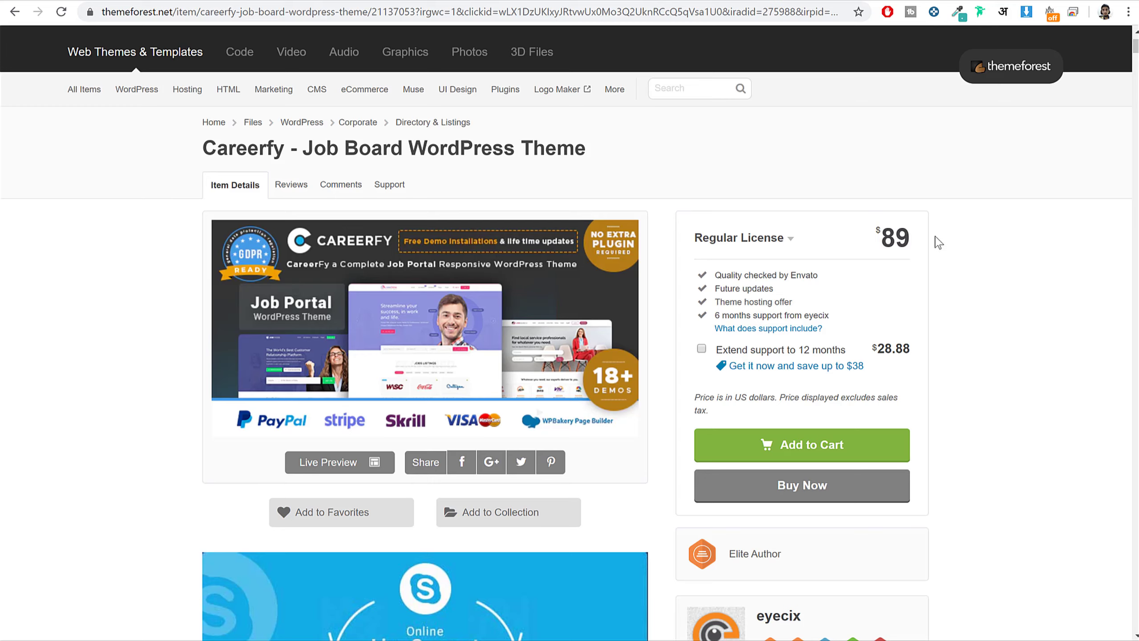
drag(901, 237, 882, 238)
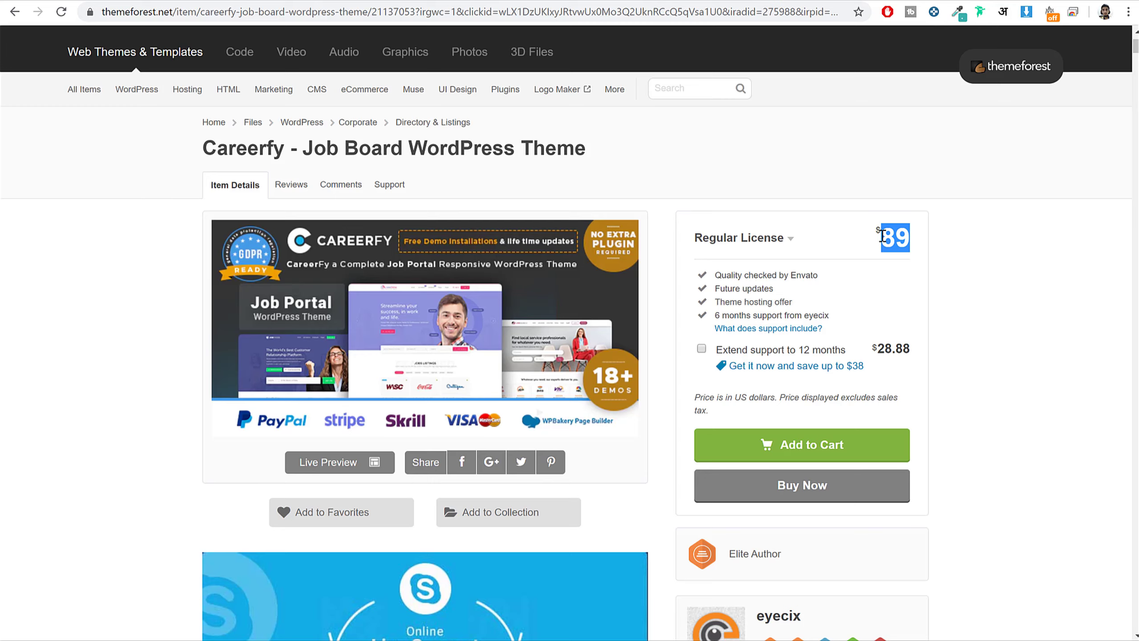
drag(830, 316, 714, 315)
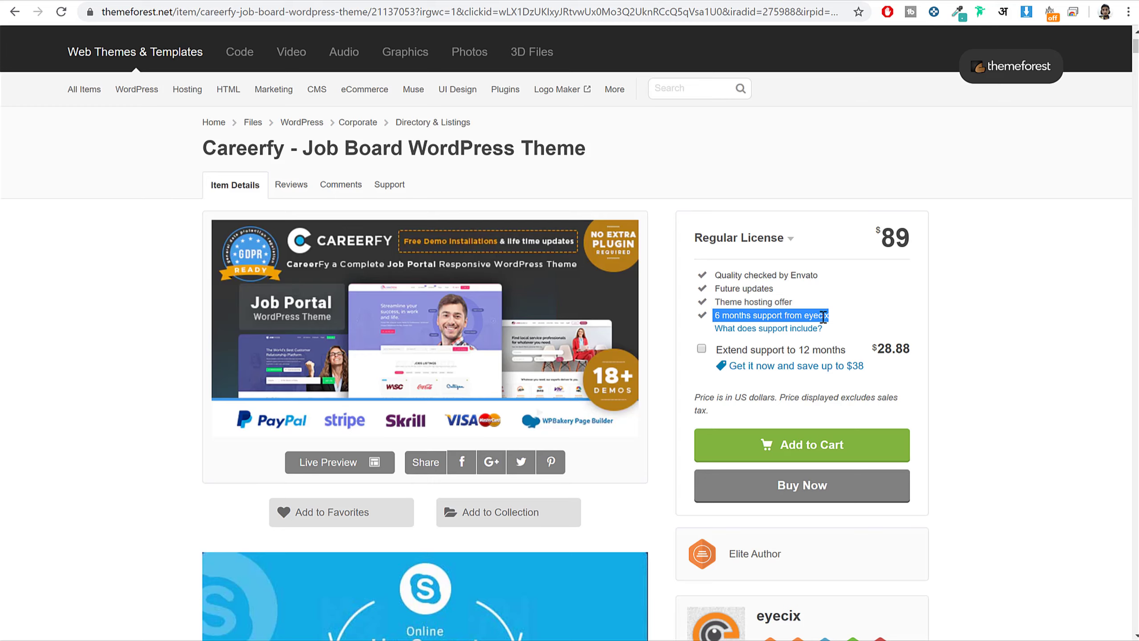
drag(824, 316, 710, 319)
scroll(858, 295, up, 2)
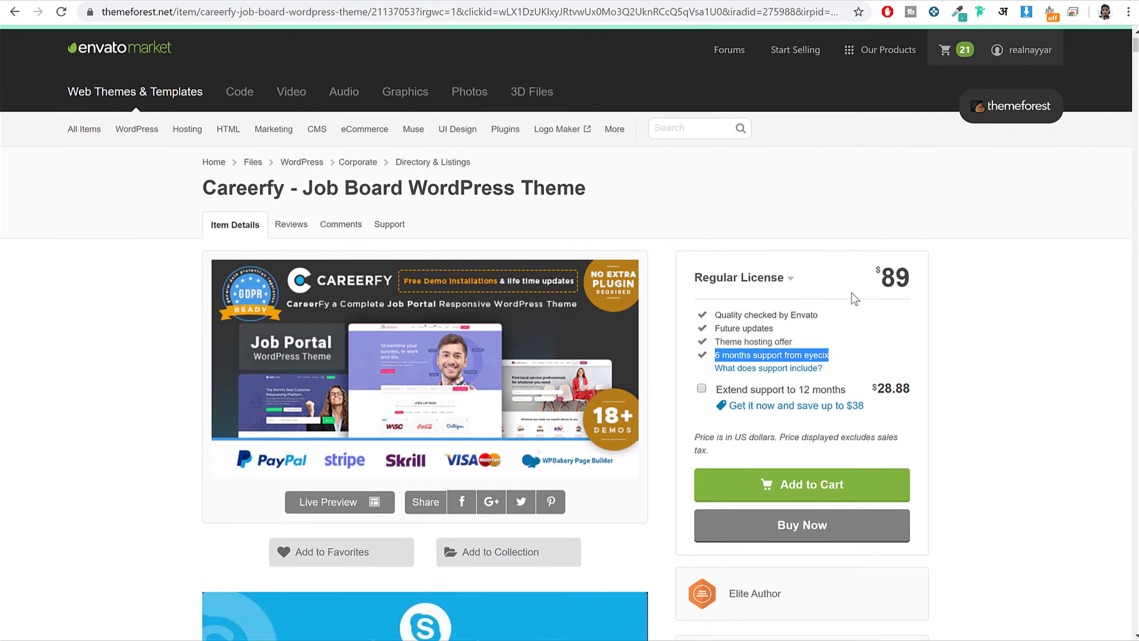
scroll(783, 292, down, 2)
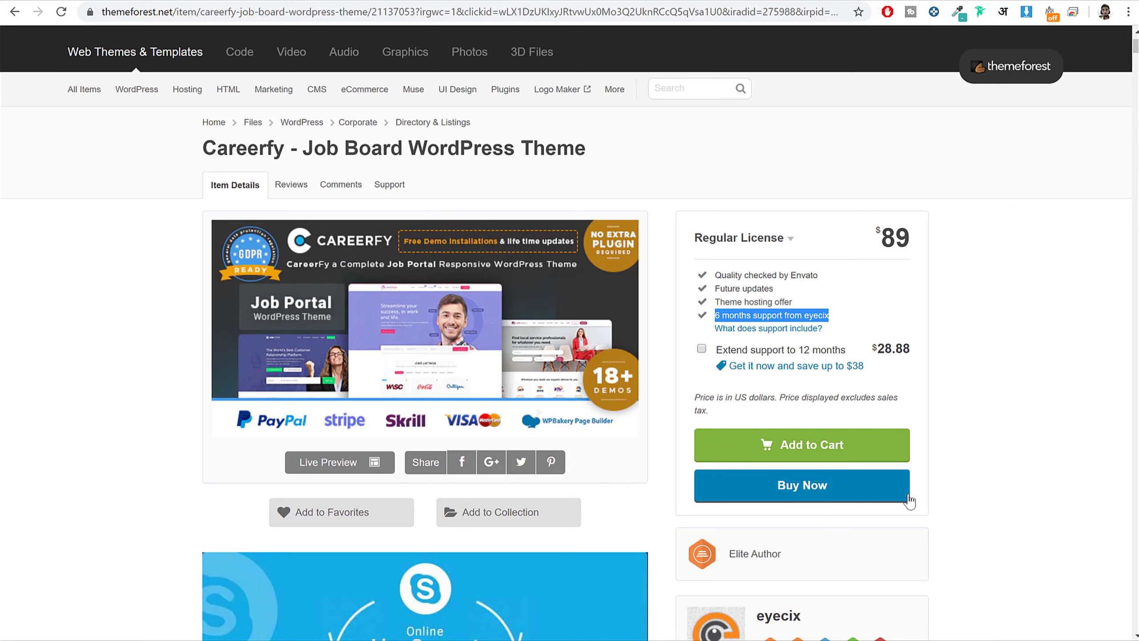
scroll(911, 500, up, 2)
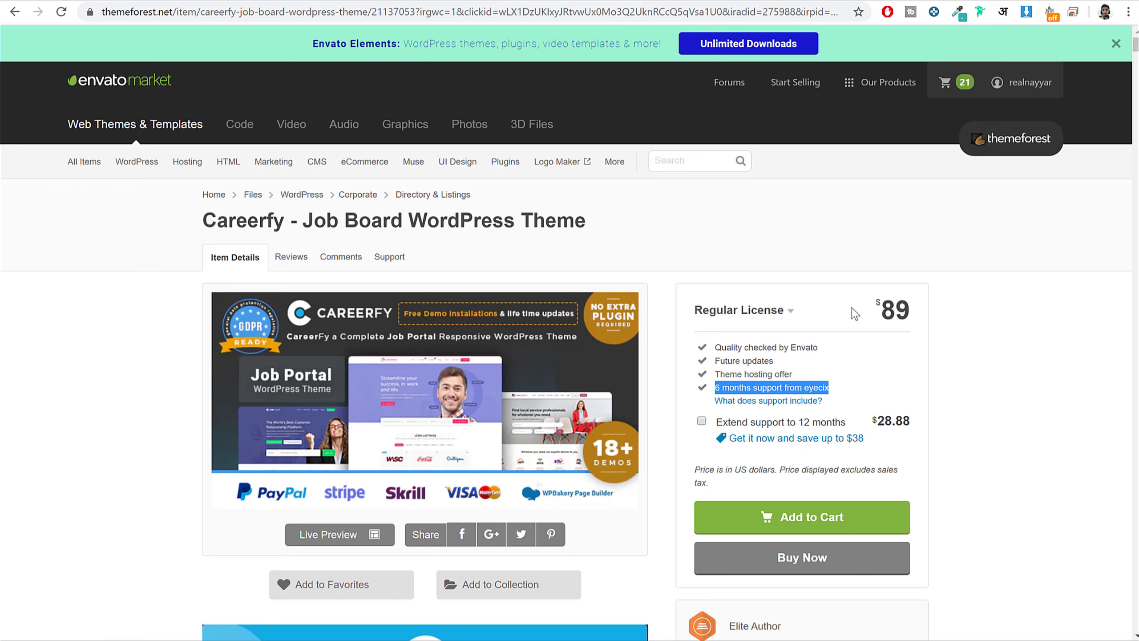
mouse_move(1017, 78)
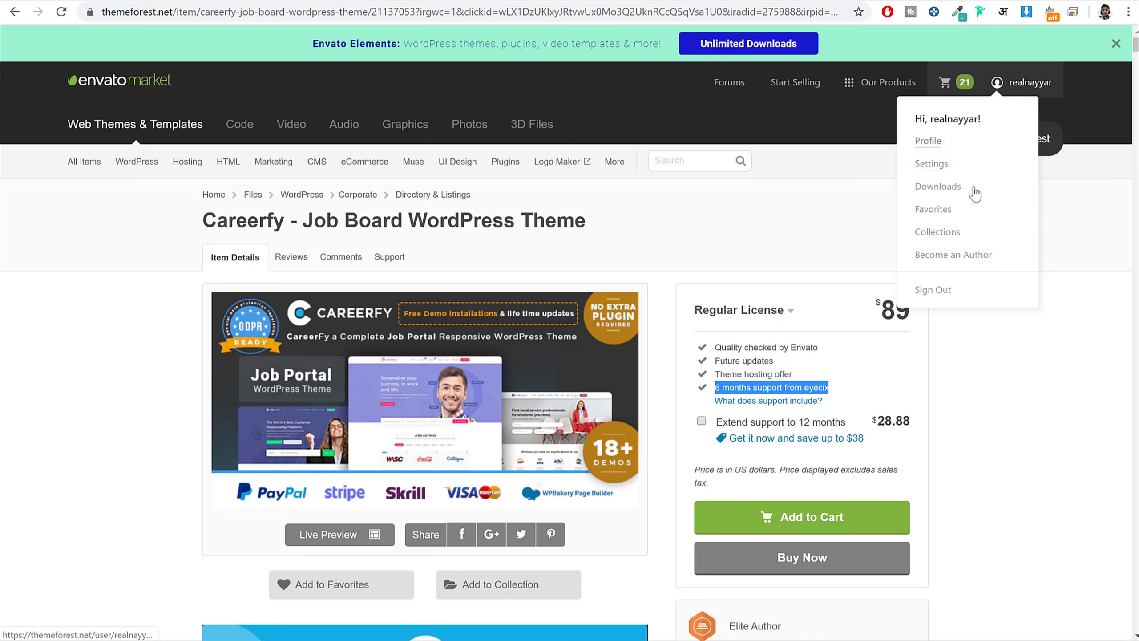
Step: Start downloading the installable WordPress file from Downloads, then cancel it
click(946, 191)
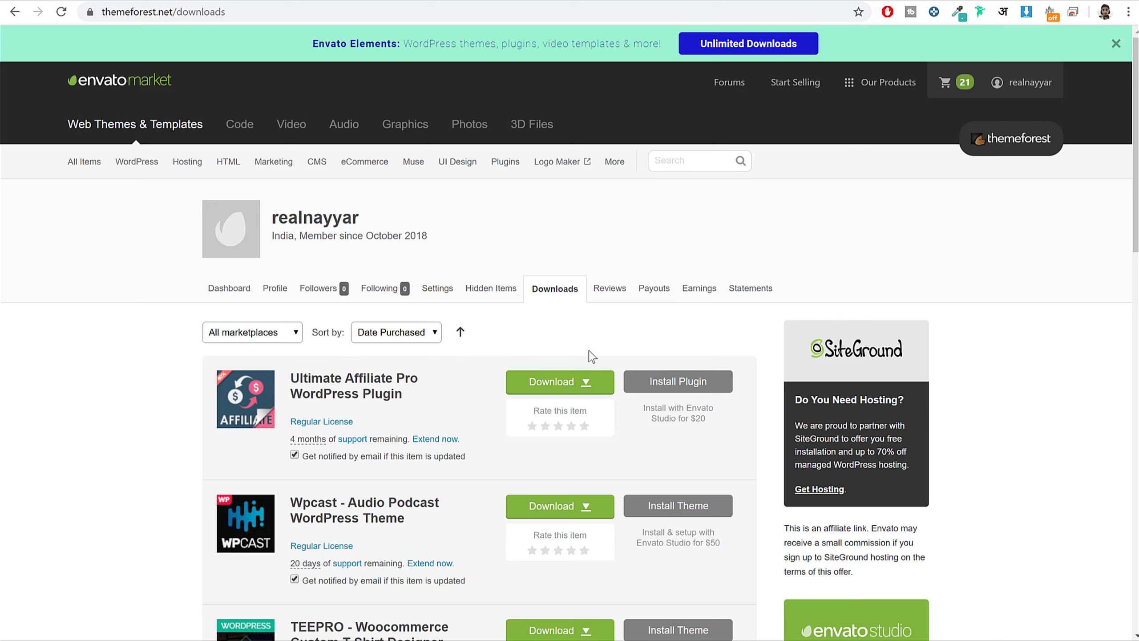
click(567, 383)
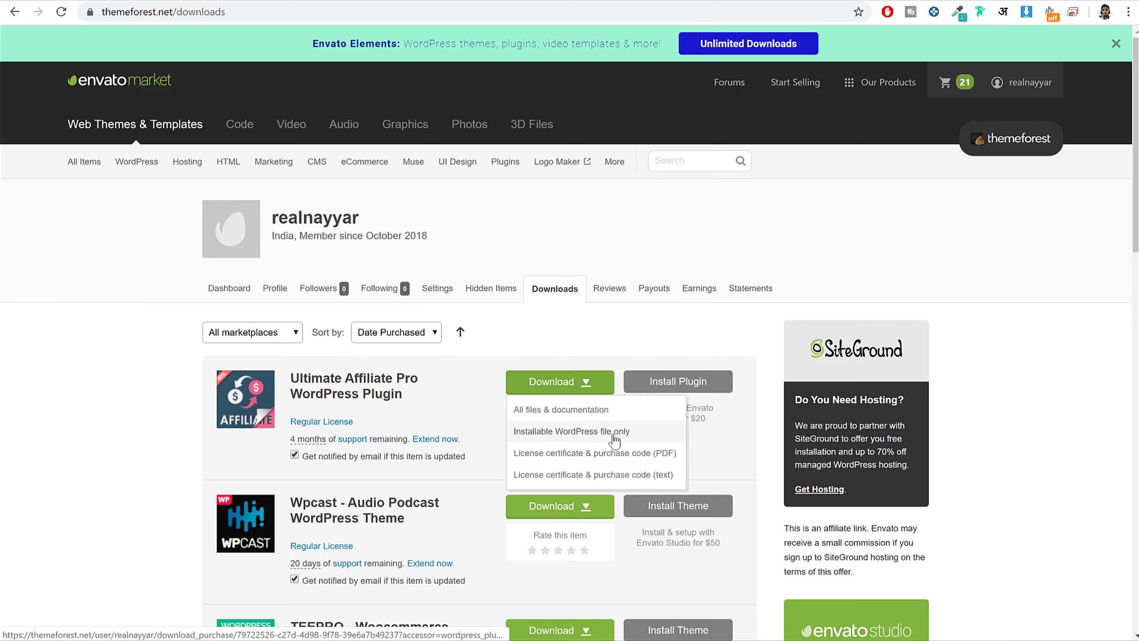
click(561, 433)
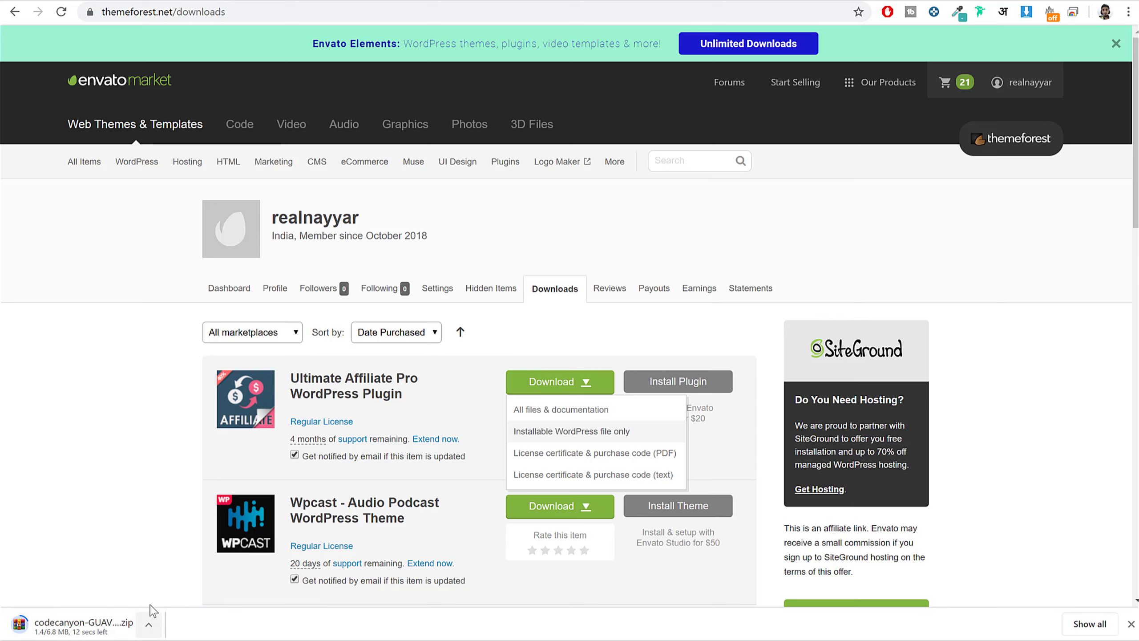
click(149, 624)
click(181, 602)
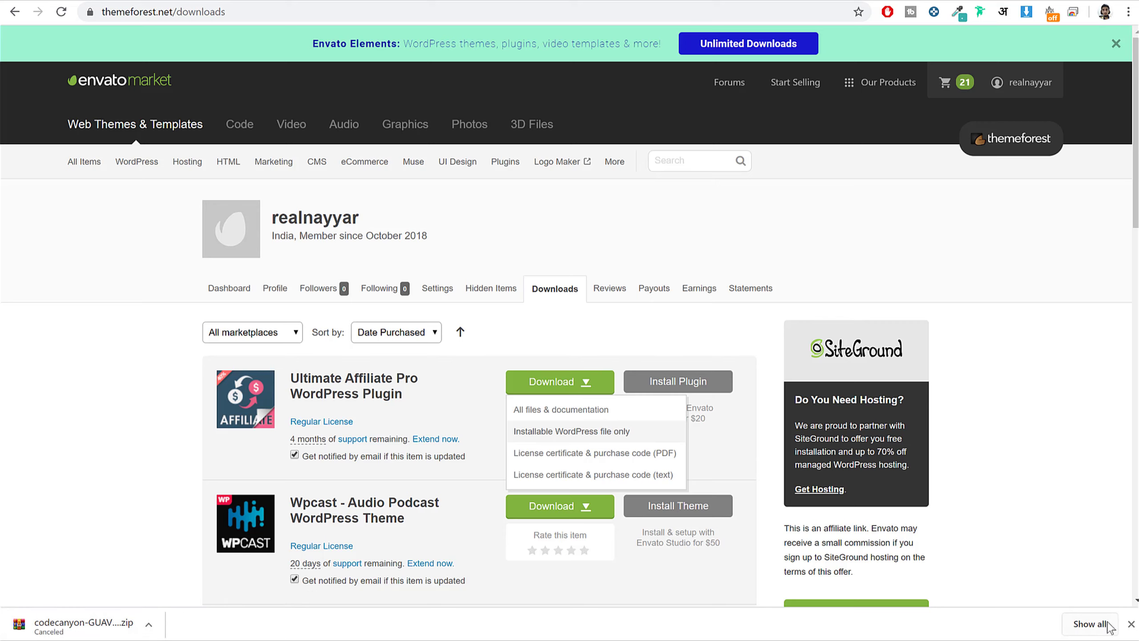
click(1131, 624)
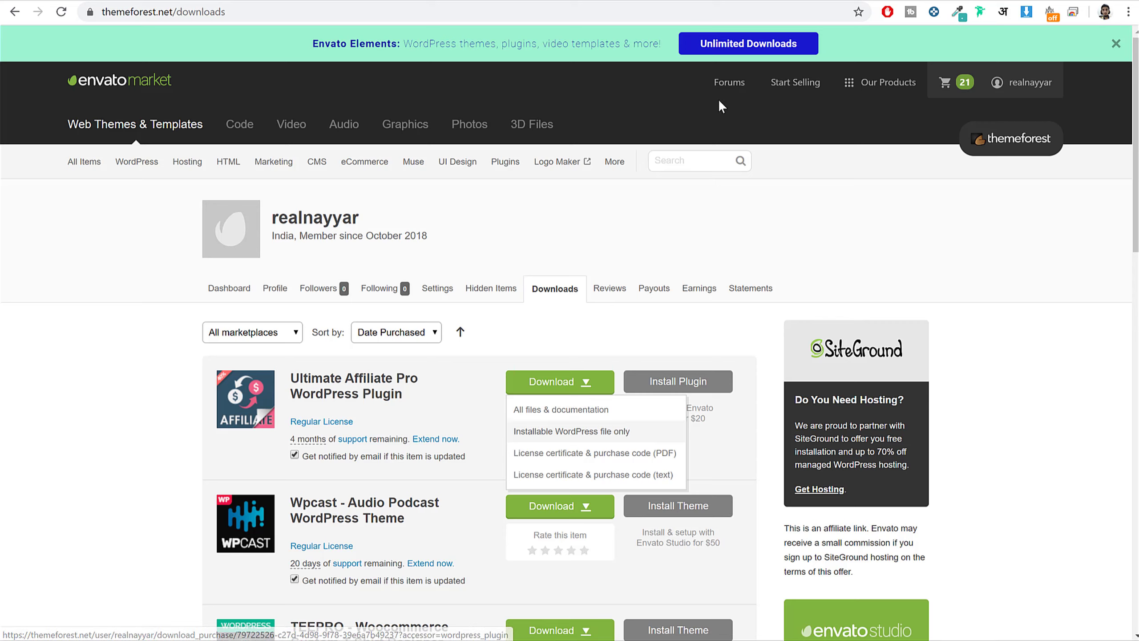
click(229, 2)
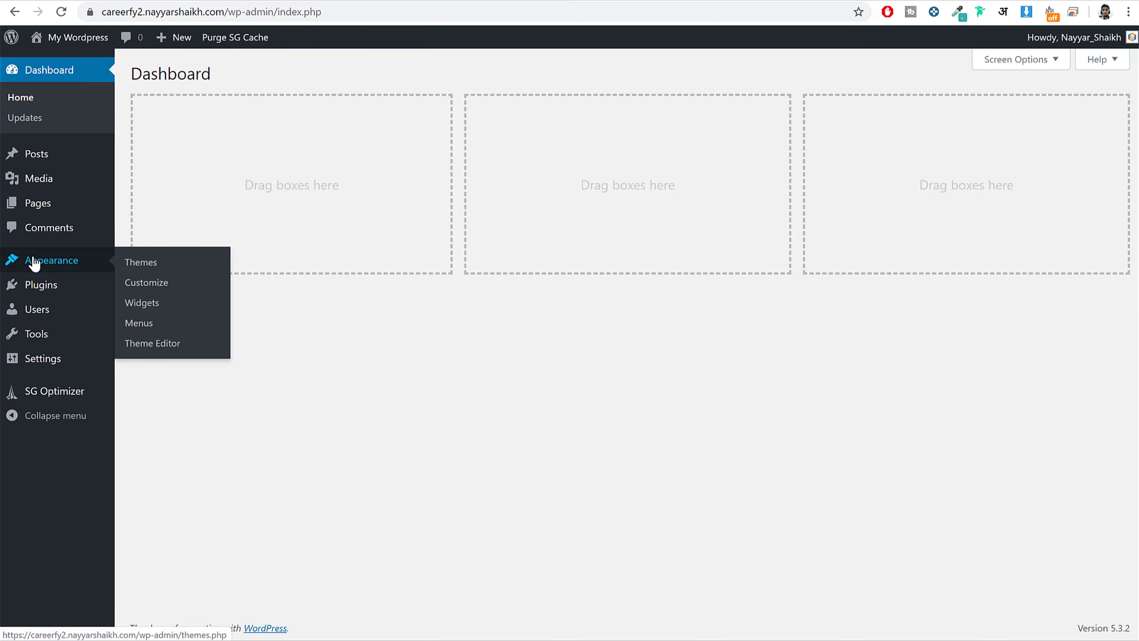
Step: Upload careerfy-theme.zip from the Careerfy Job Board folder, install it, and activate it
click(63, 258)
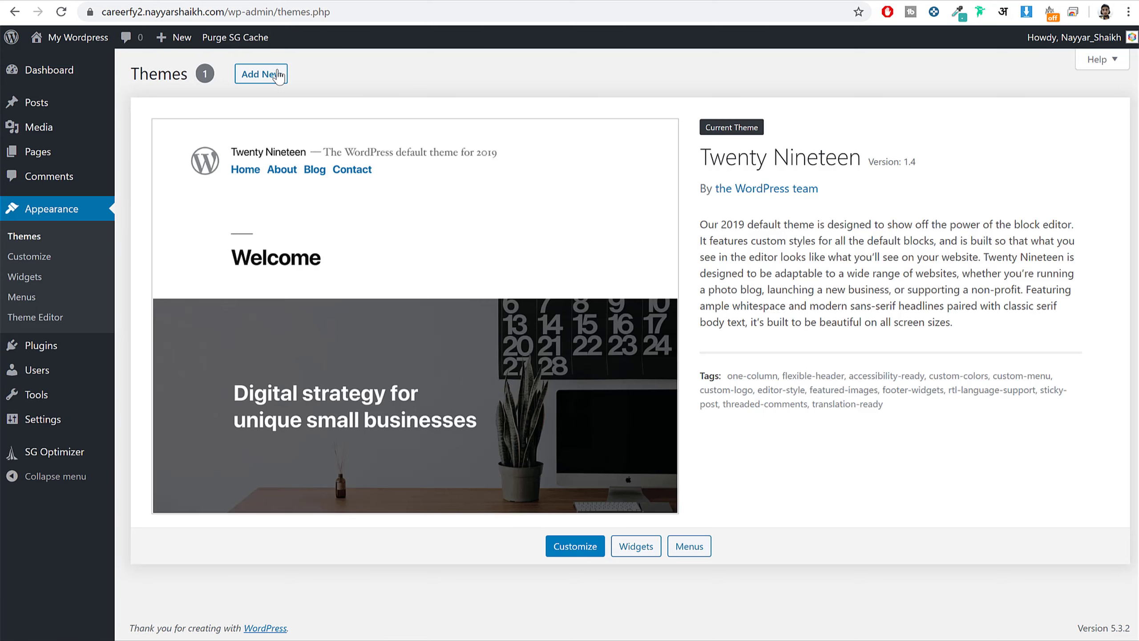
click(275, 74)
click(281, 75)
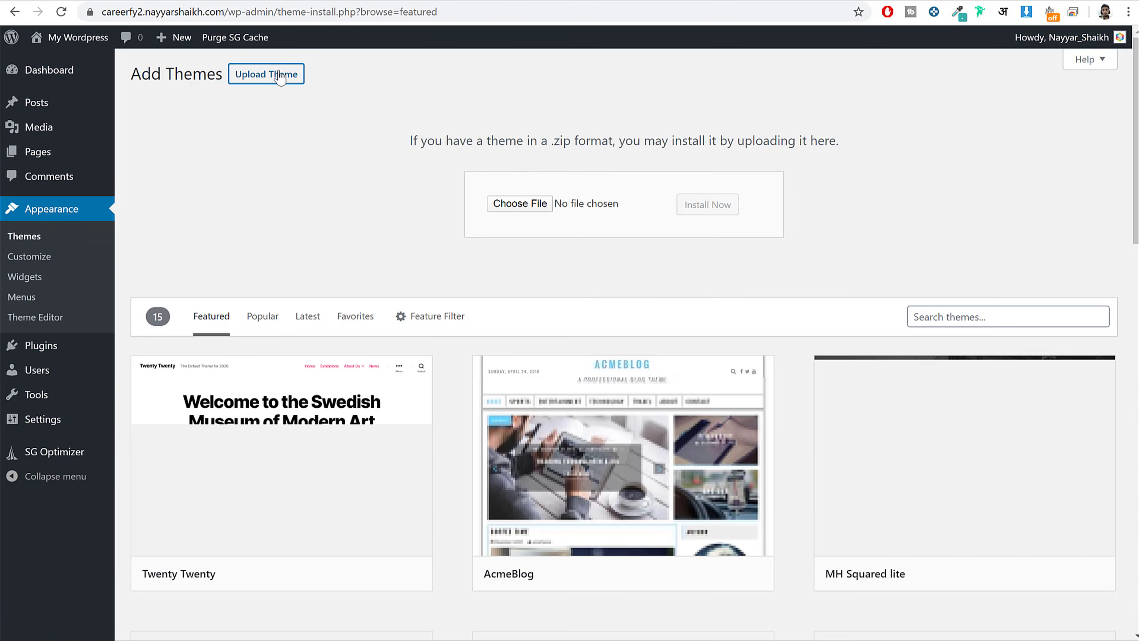
click(516, 203)
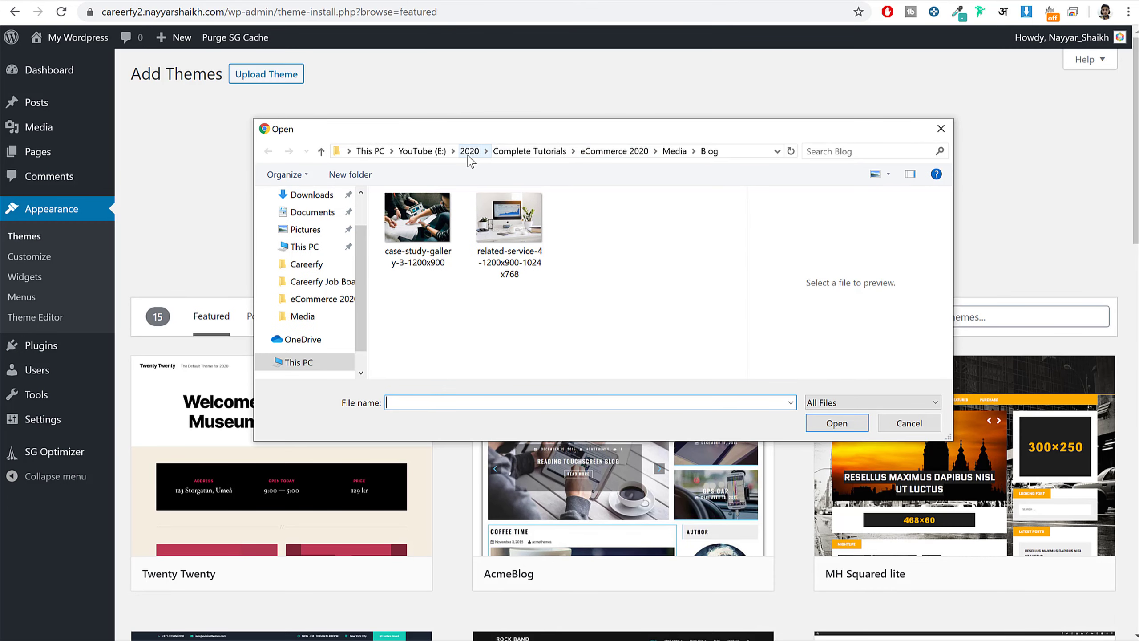
click(322, 281)
click(448, 279)
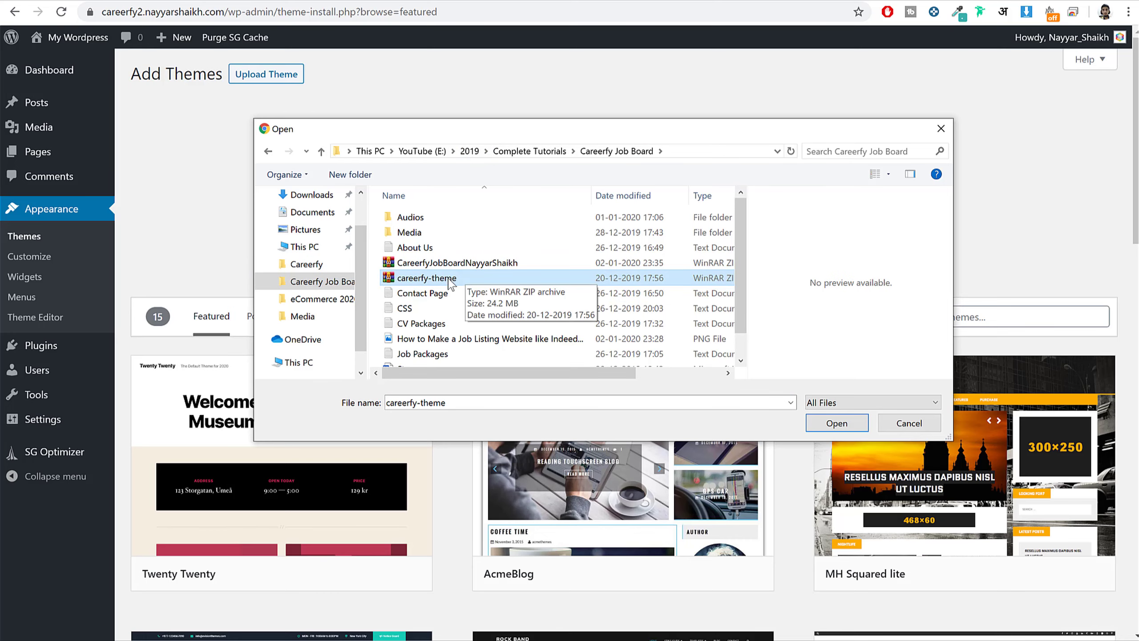
click(837, 423)
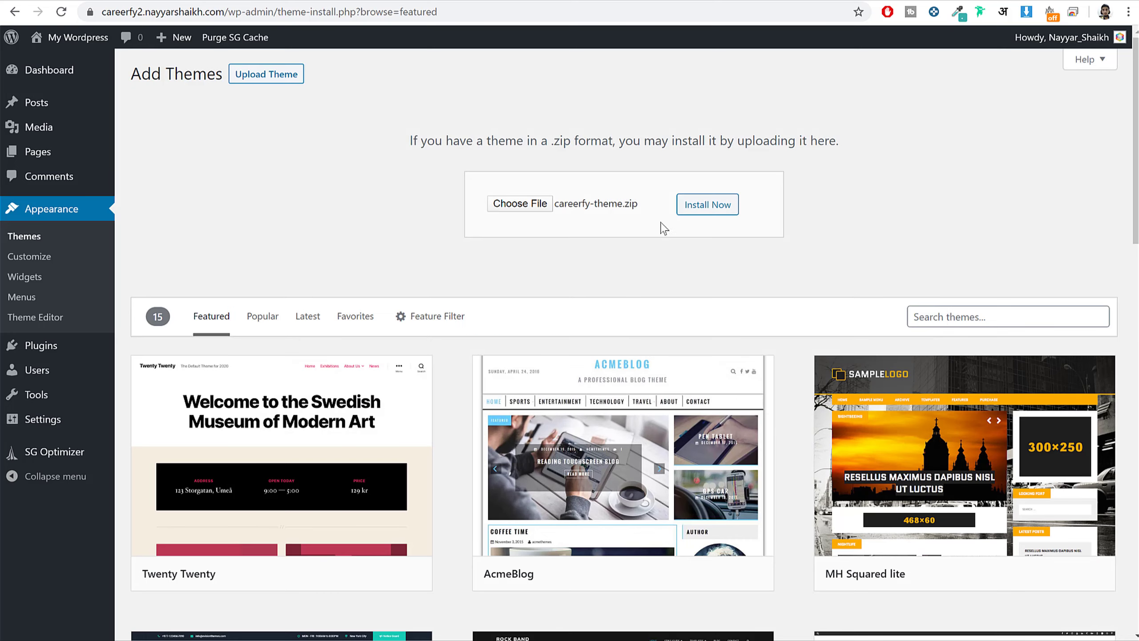
click(716, 210)
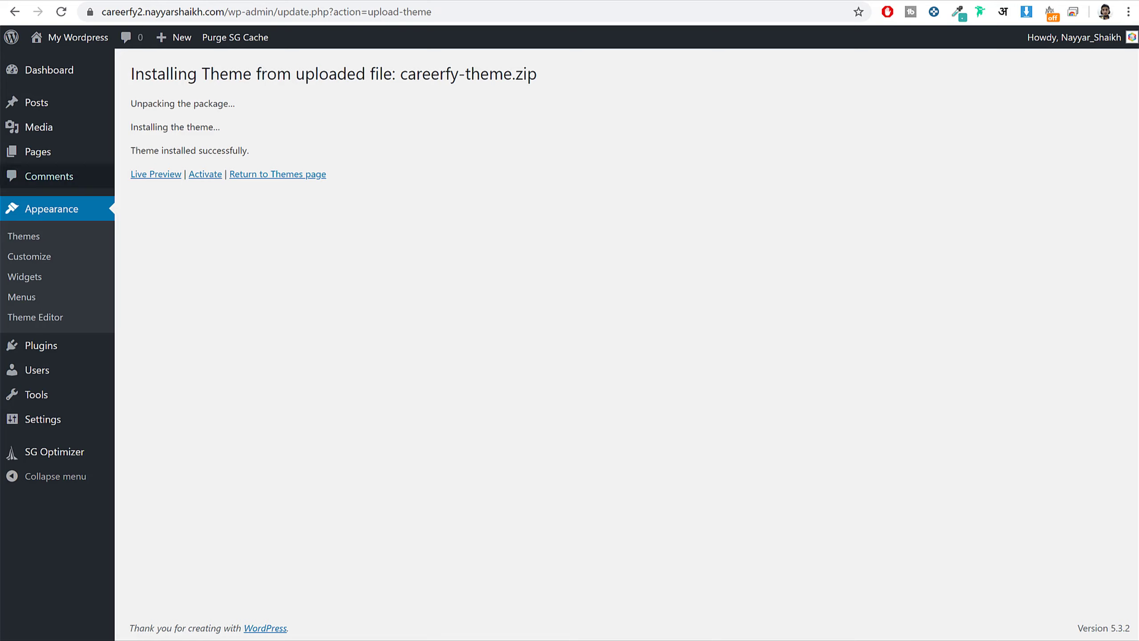
click(201, 175)
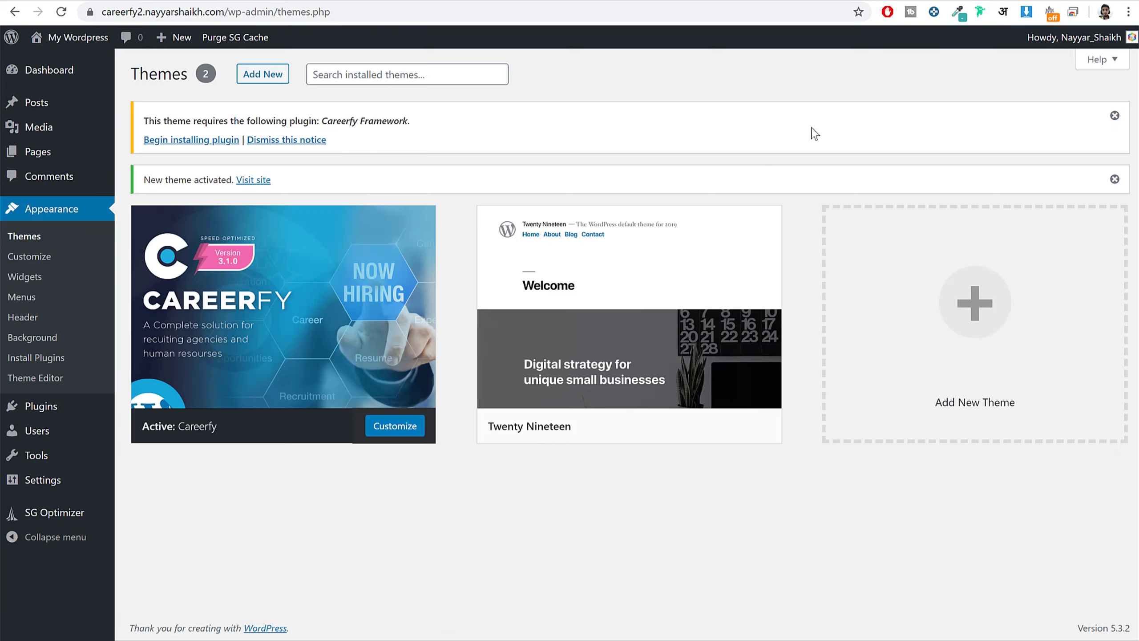
Step: Delete the Twenty Nineteen theme, leaving Careerfy 3.1.0 as the only theme
mouse_move(268, 294)
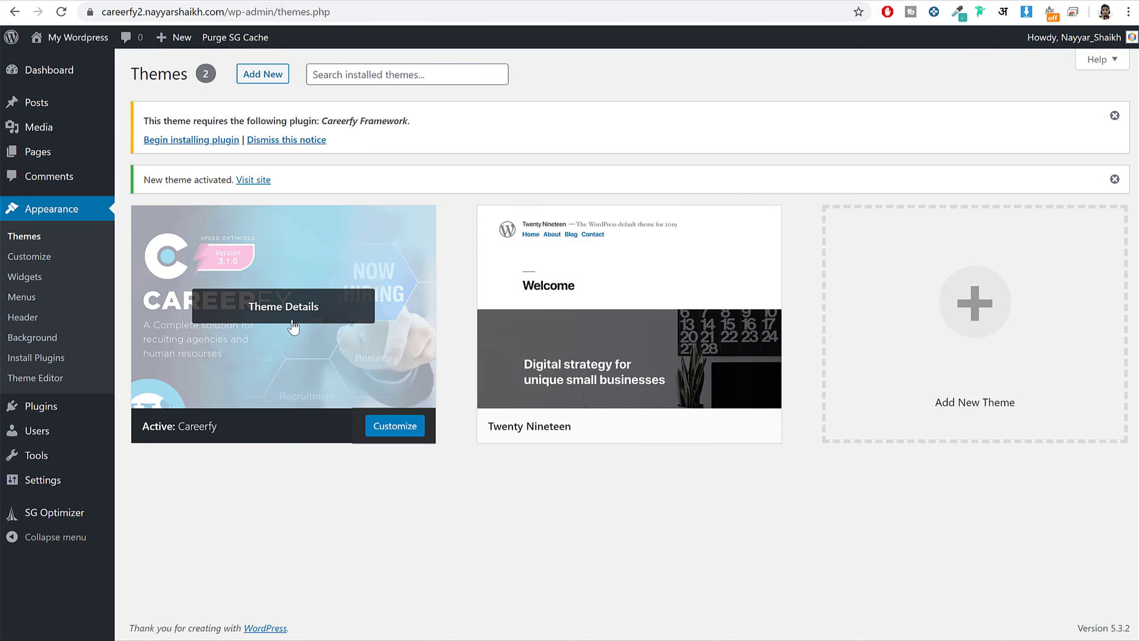
mouse_move(691, 293)
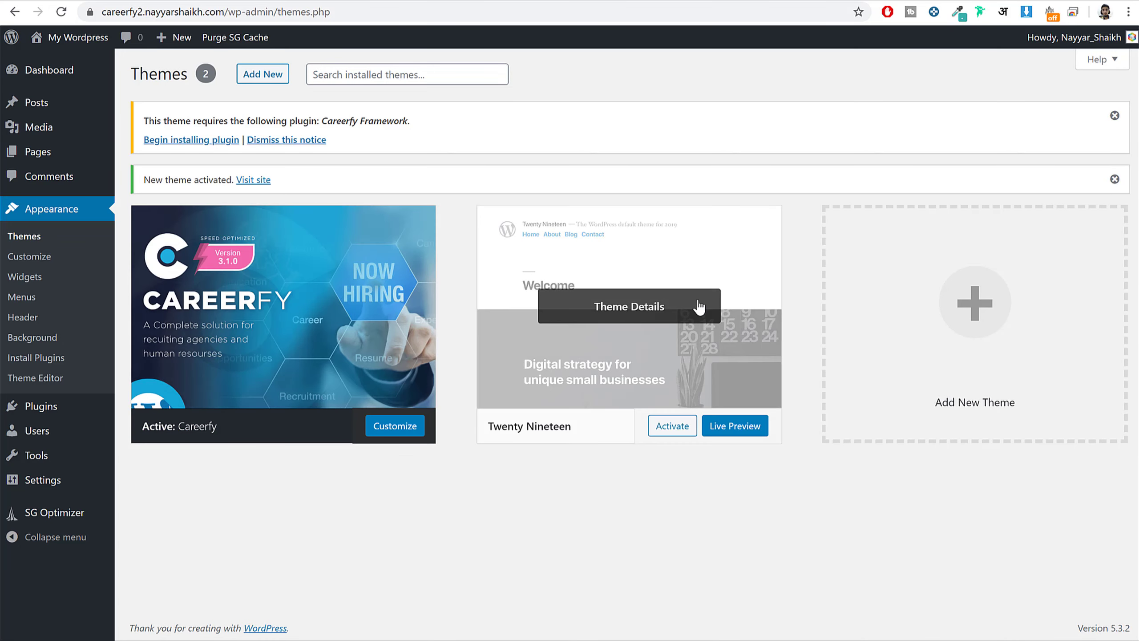
click(694, 320)
click(1090, 606)
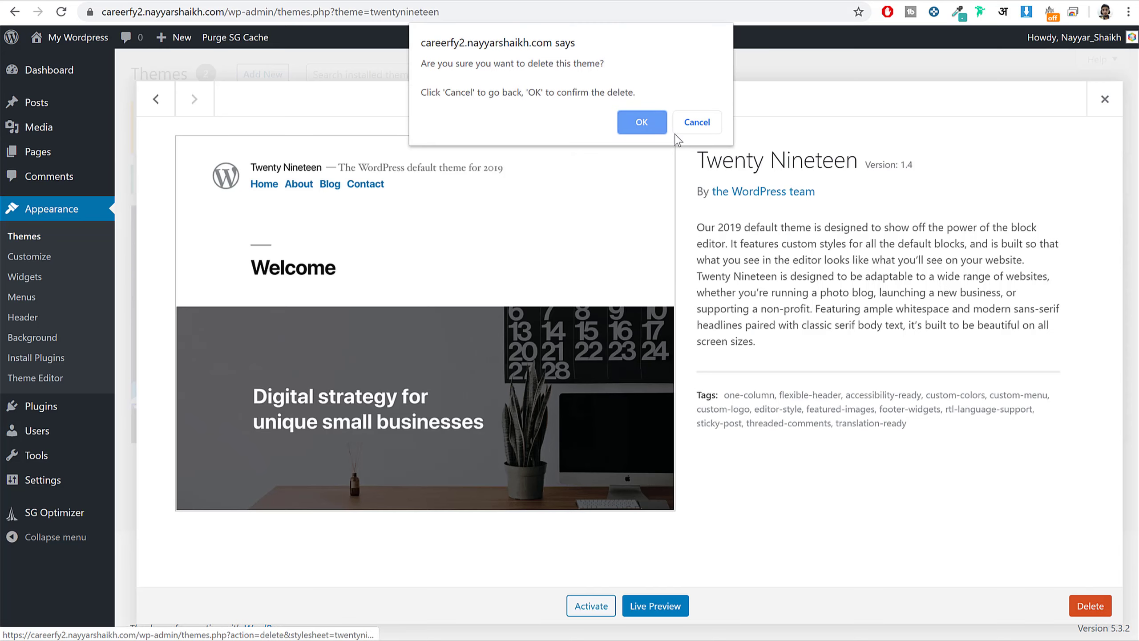
click(642, 121)
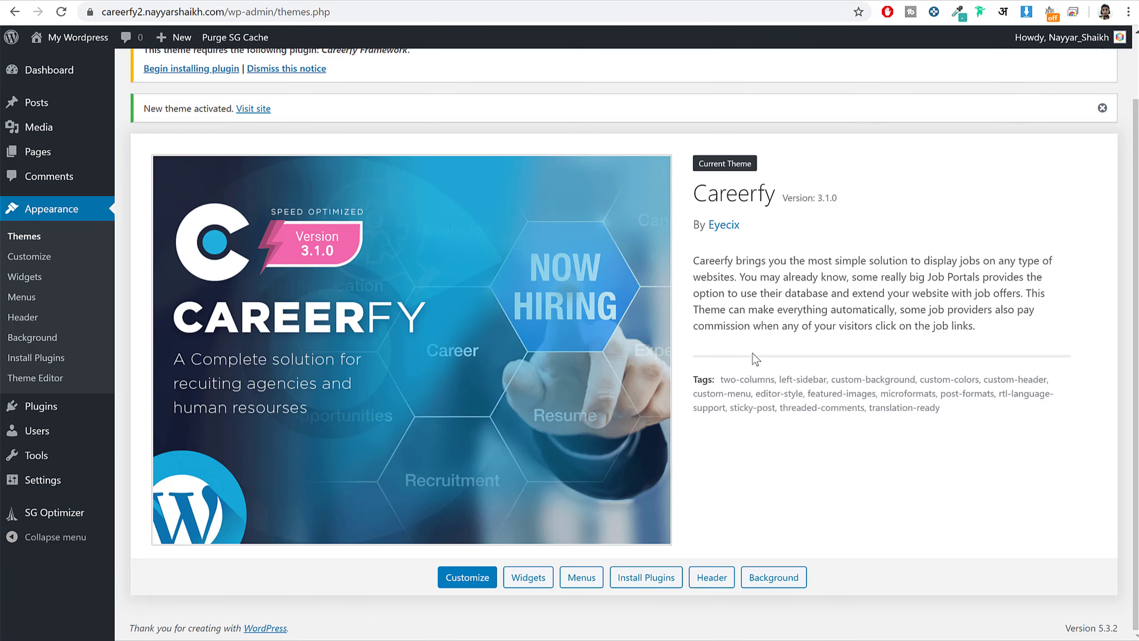
Step: Begin installing the required Careerfy Framework plugin from the theme notice
scroll(755, 360, up, 2)
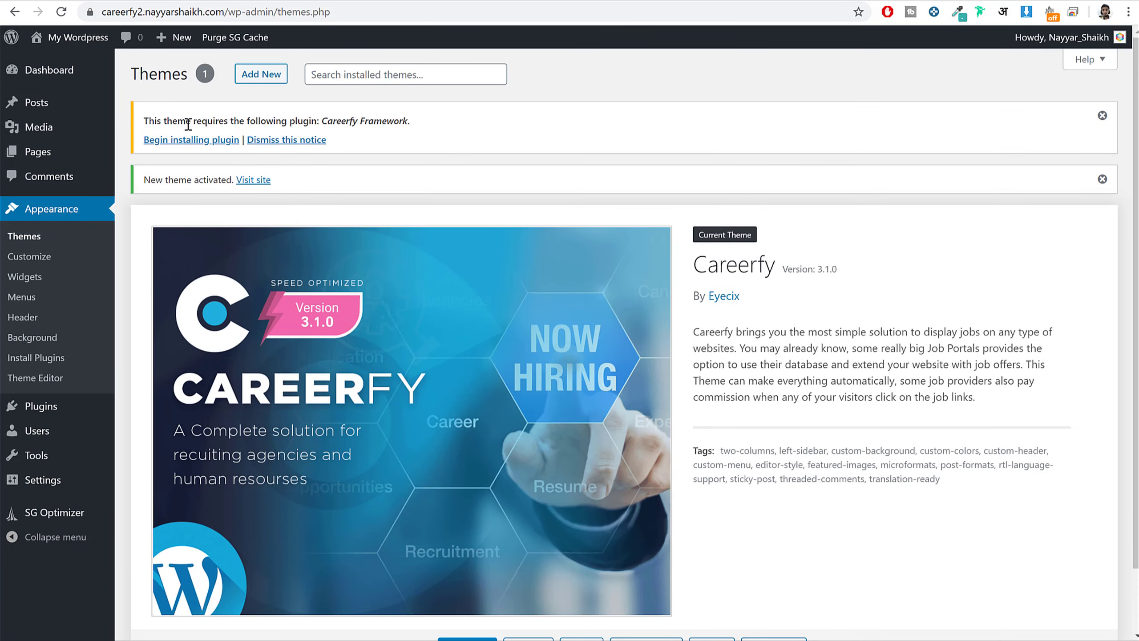
drag(145, 122, 419, 128)
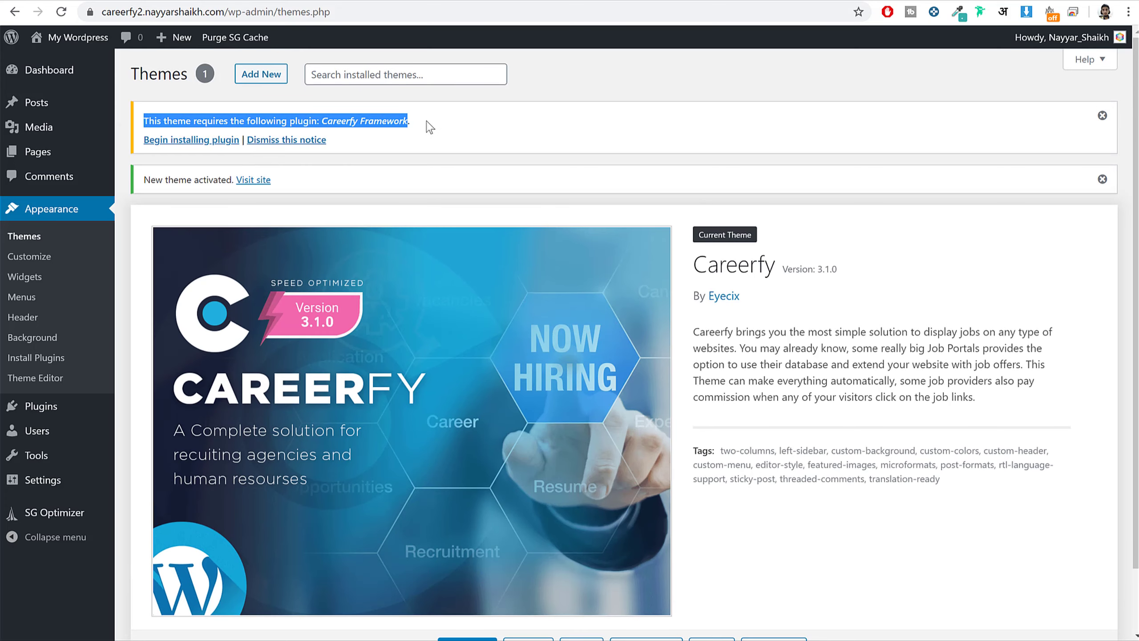
click(214, 140)
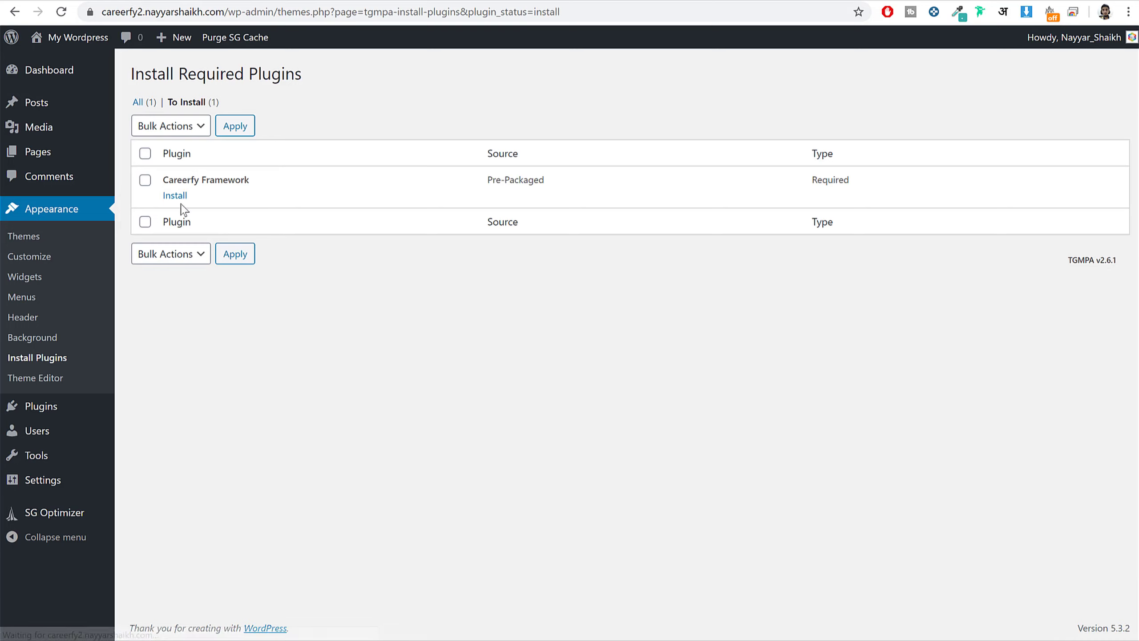
Step: Install and activate the Careerfy Framework plugin, skipping the Careerfy setup wizard
click(170, 197)
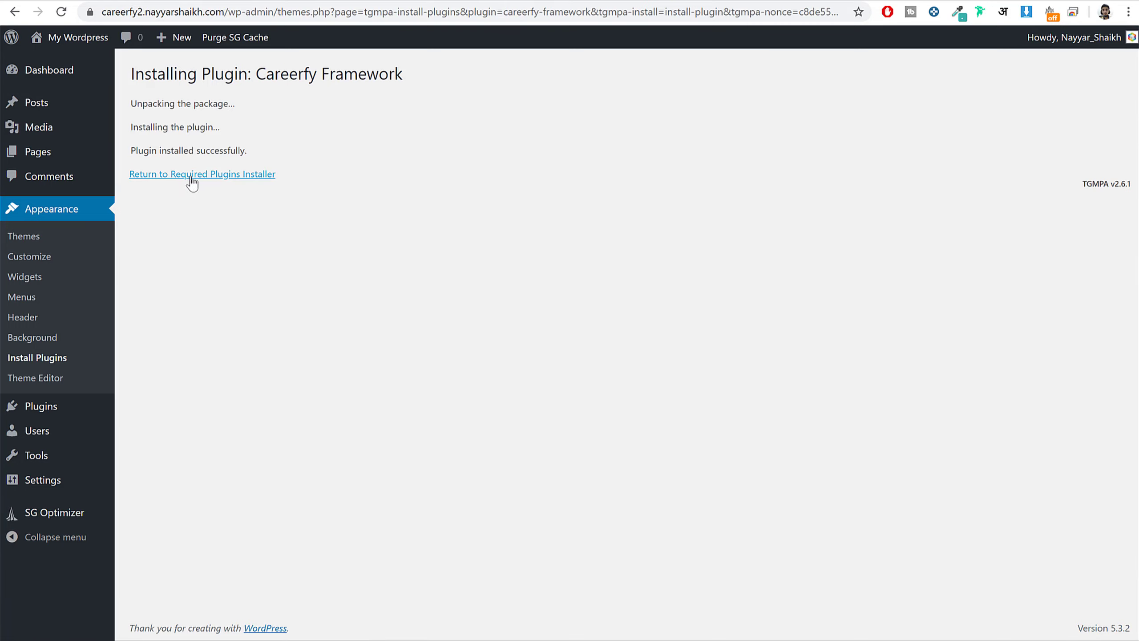
click(207, 175)
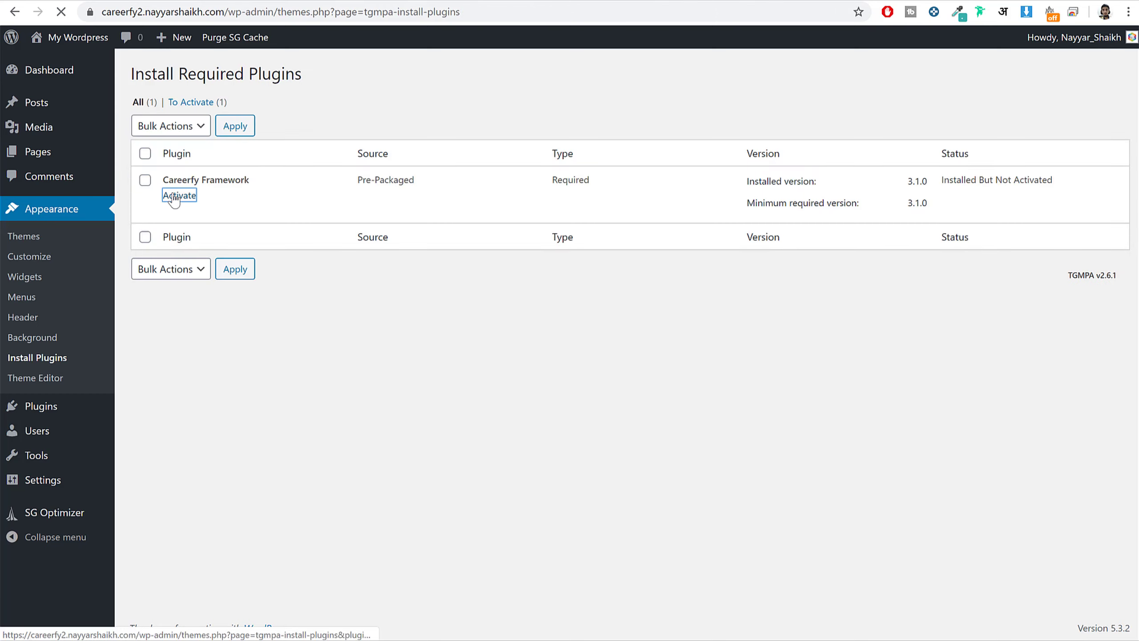
click(180, 195)
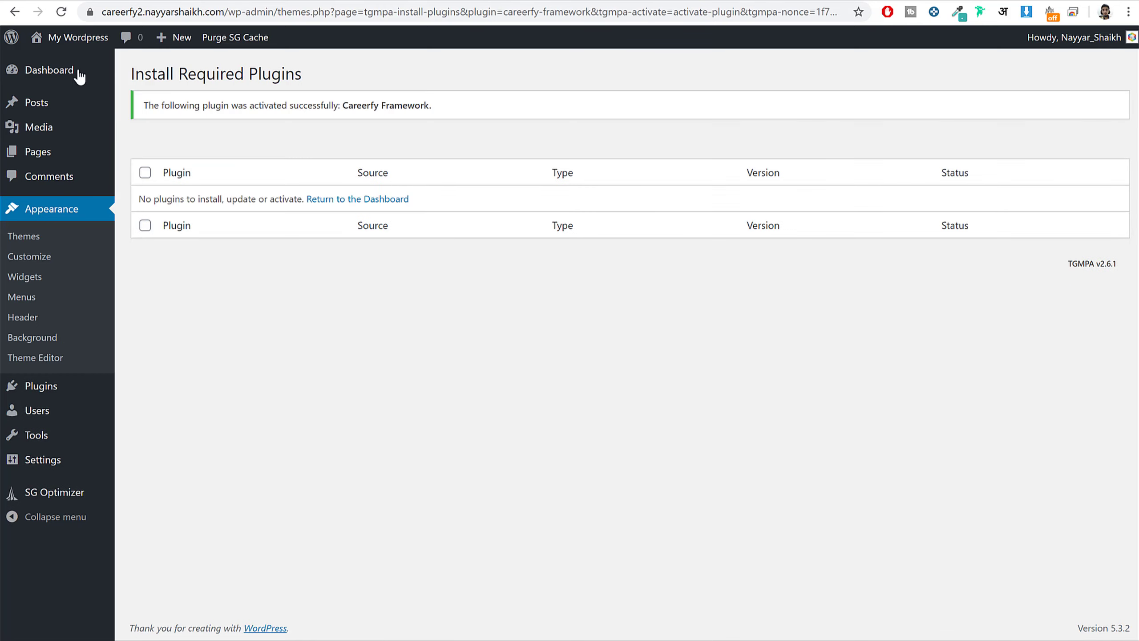
mouse_move(54, 71)
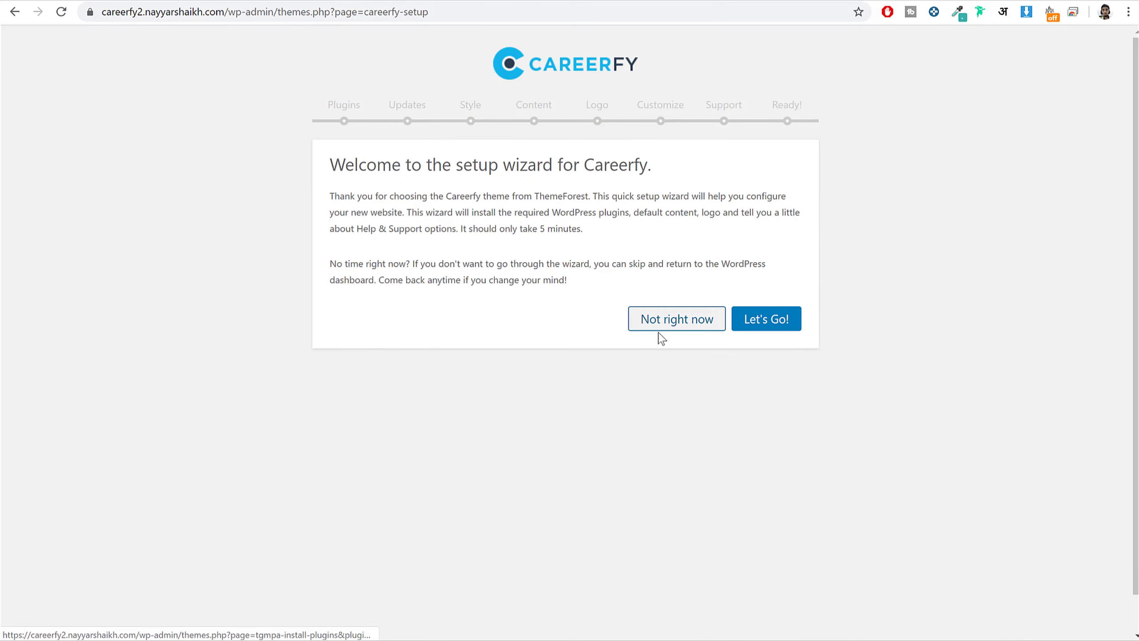
click(700, 330)
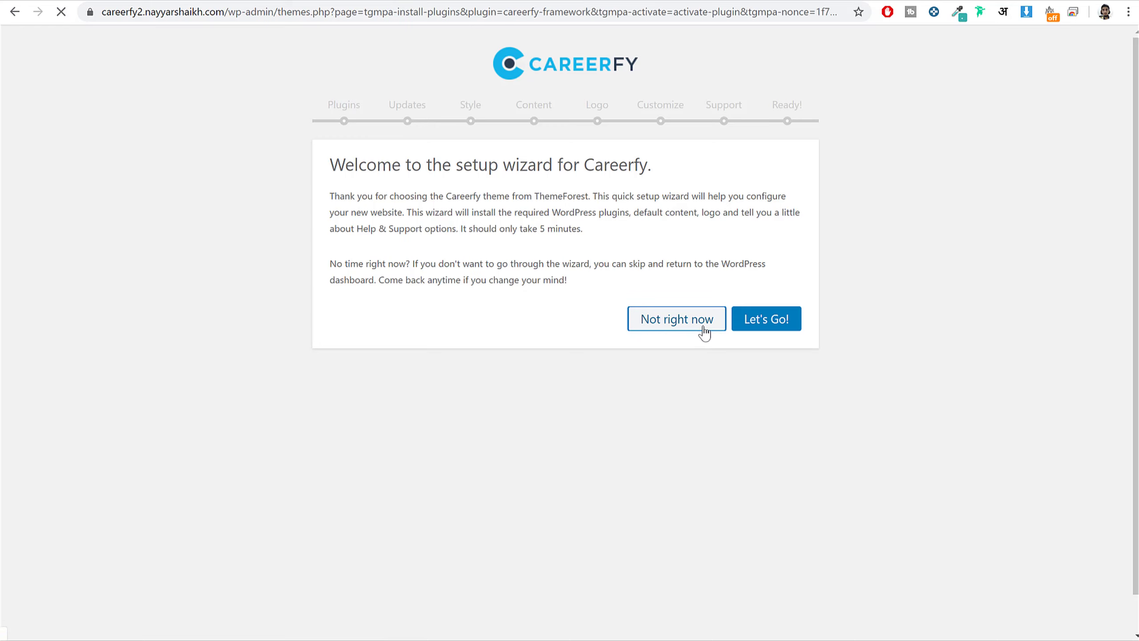
scroll(396, 279, down, 3)
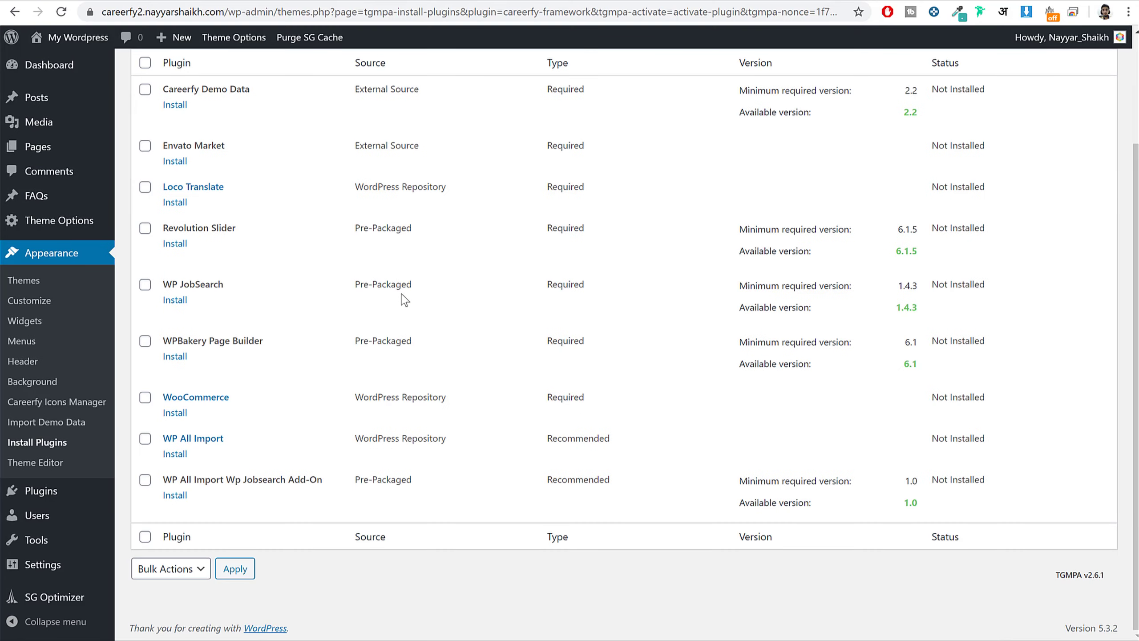
Step: Bulk-install all nine remaining required plugins, from Careerfy Demo Data to WP All Import Jobsearch Add-On
scroll(405, 300, up, 3)
scroll(407, 424, down, 3)
scroll(407, 423, up, 3)
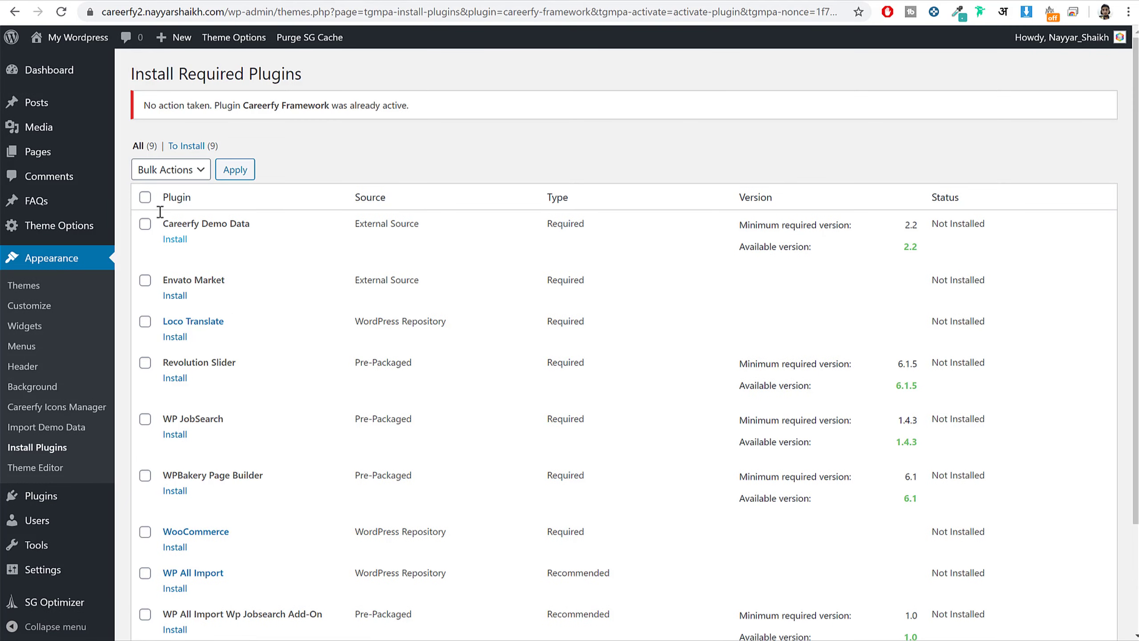
click(145, 197)
scroll(288, 318, down, 3)
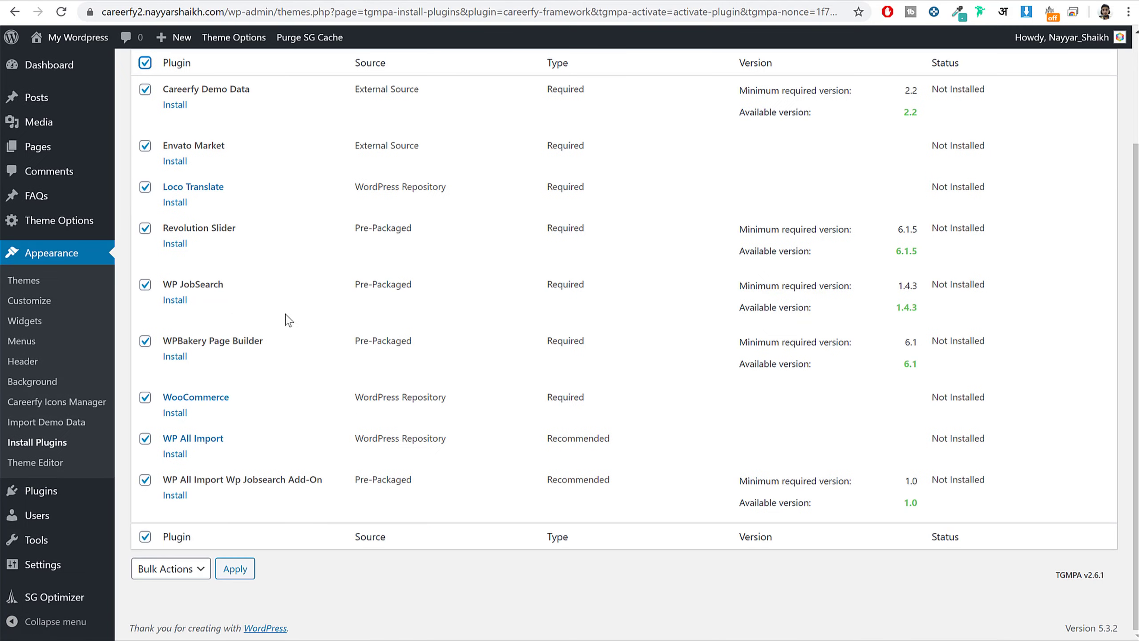
scroll(300, 376, up, 3)
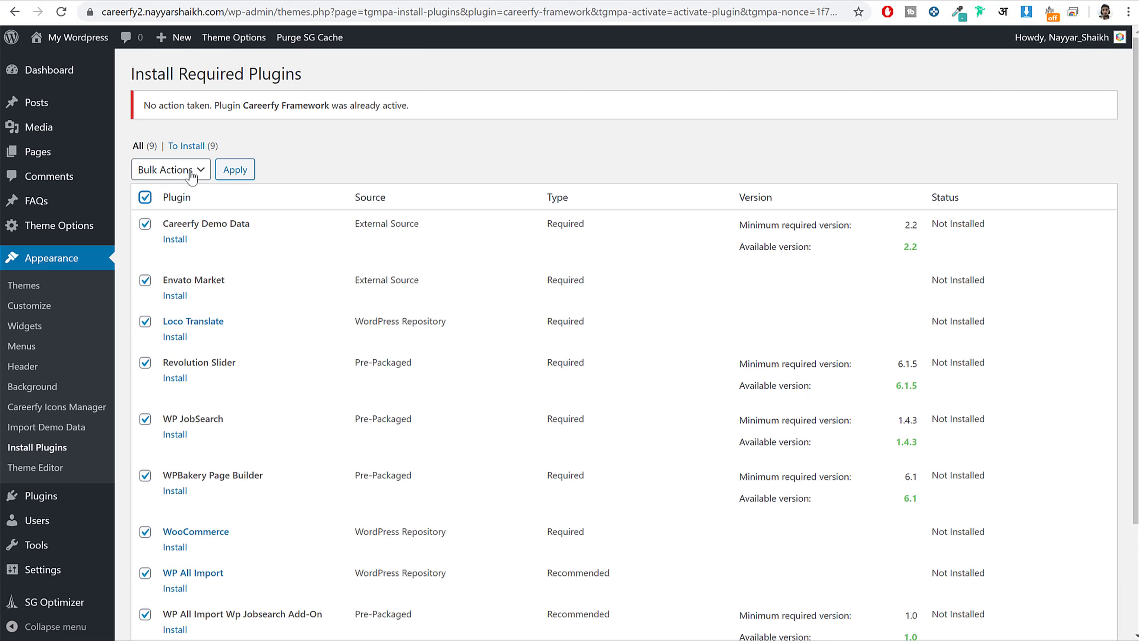
click(174, 170)
click(175, 205)
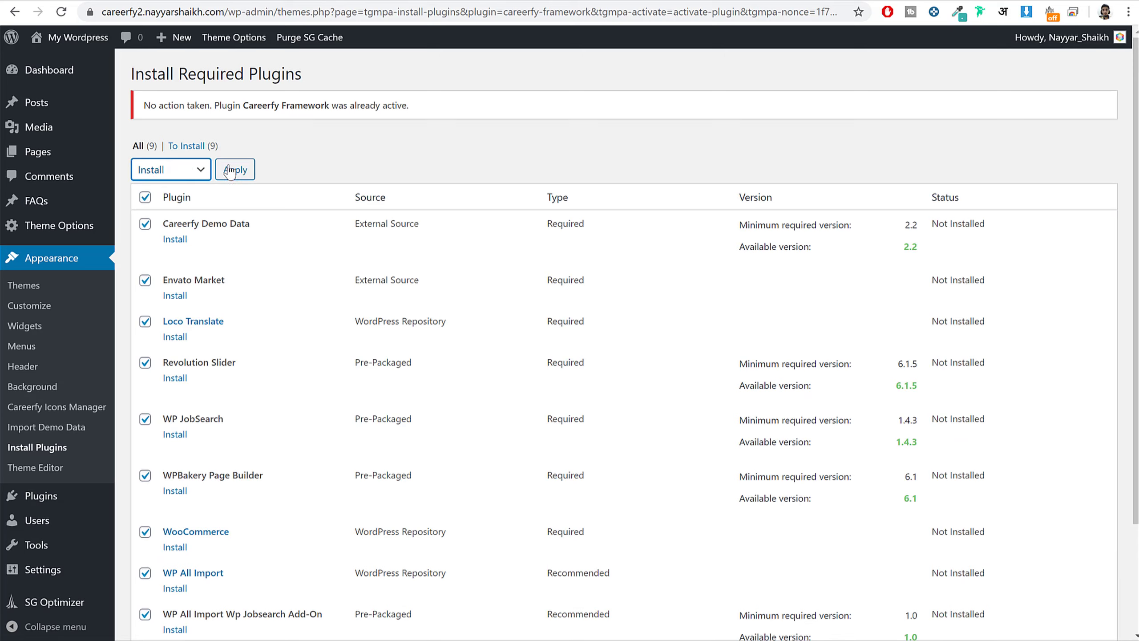
click(234, 169)
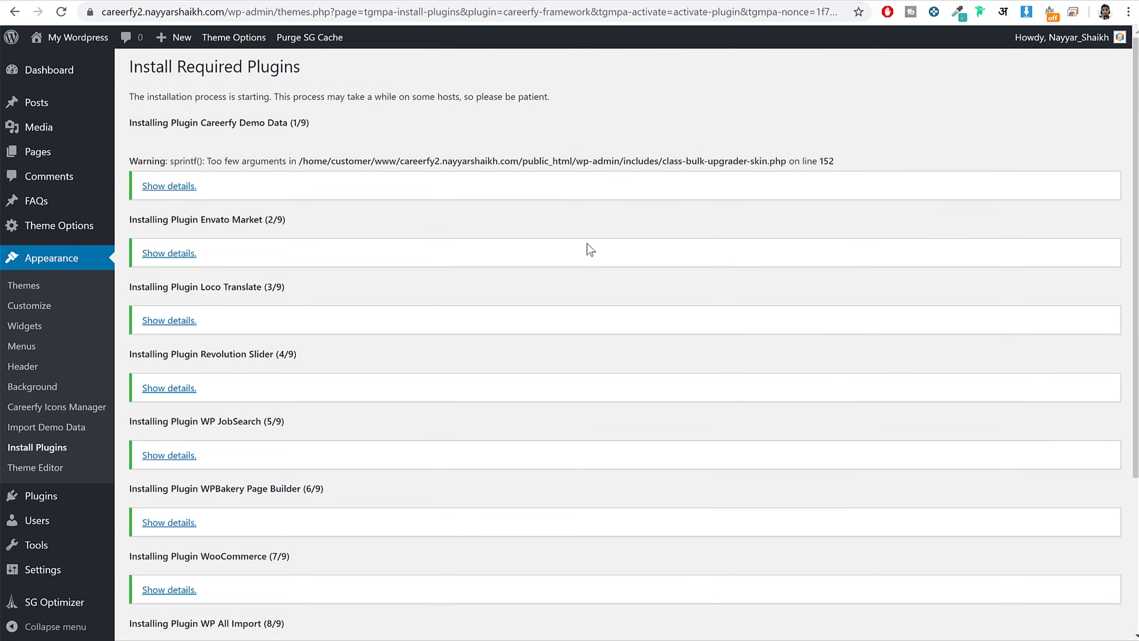
scroll(590, 249, down, 5)
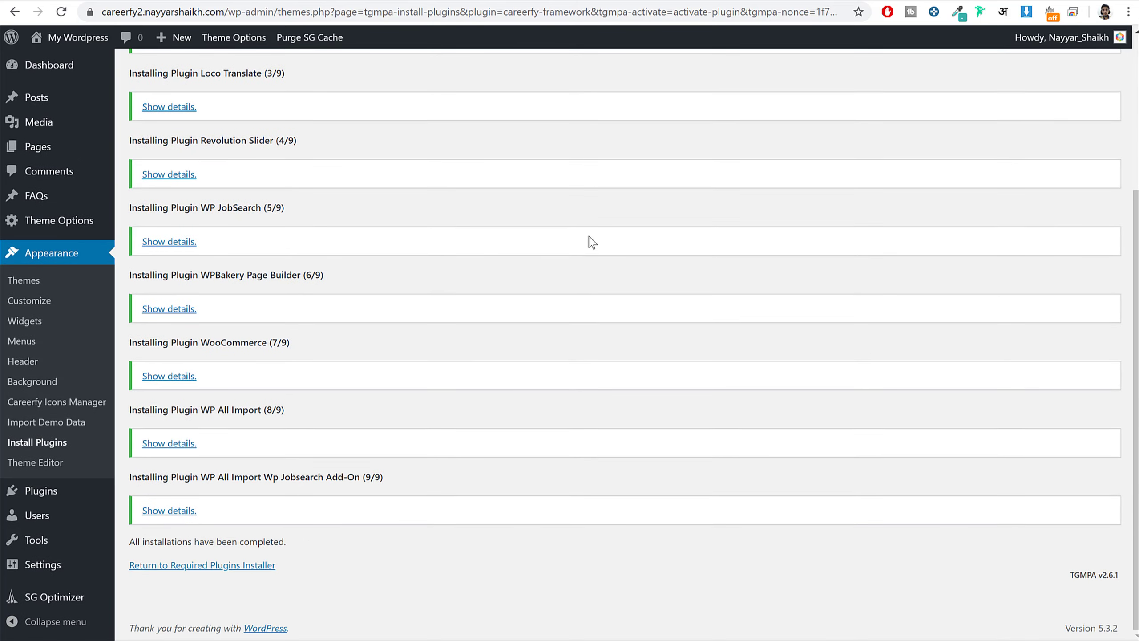
click(229, 566)
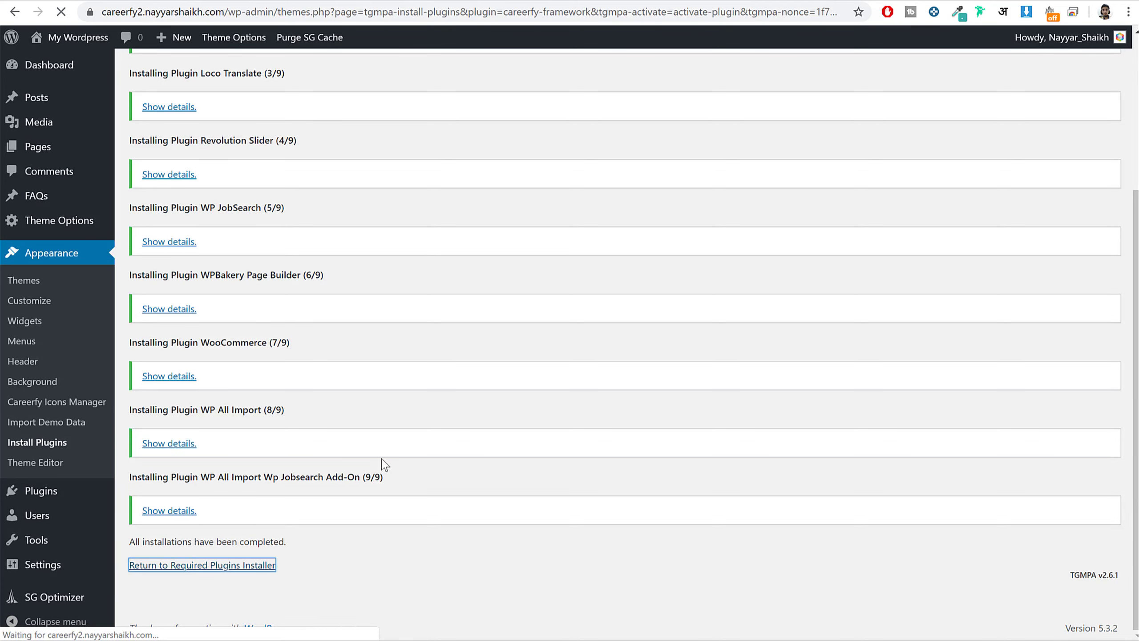
Step: Bulk-activate all nine installed Careerfy plugins and go to the admin Dashboard
scroll(368, 305, down, 3)
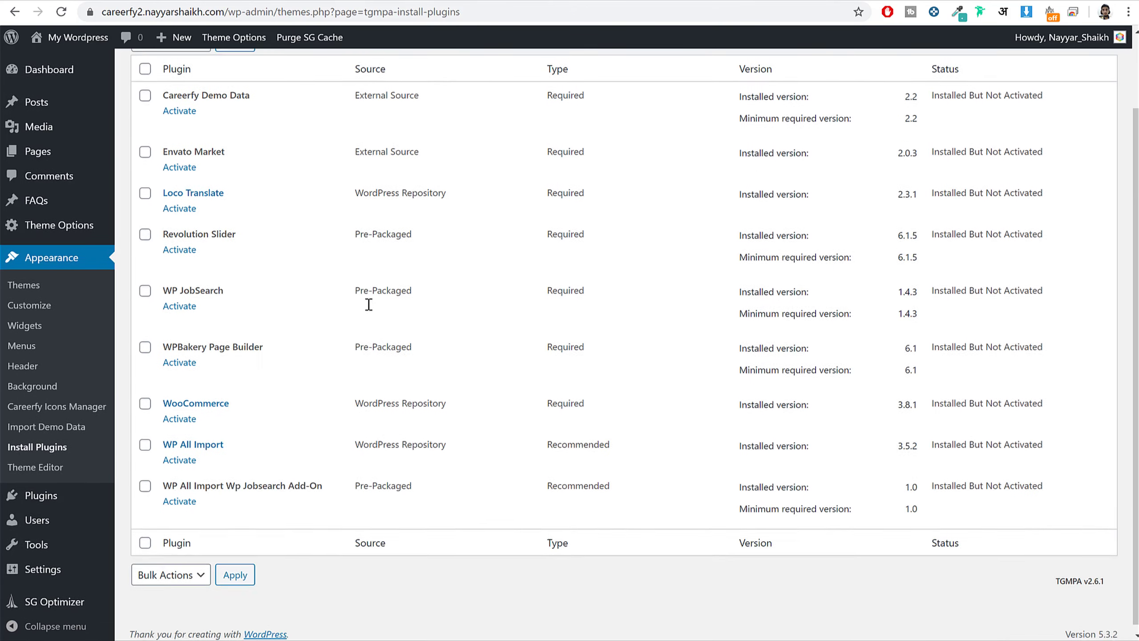
scroll(359, 301, up, 3)
click(146, 154)
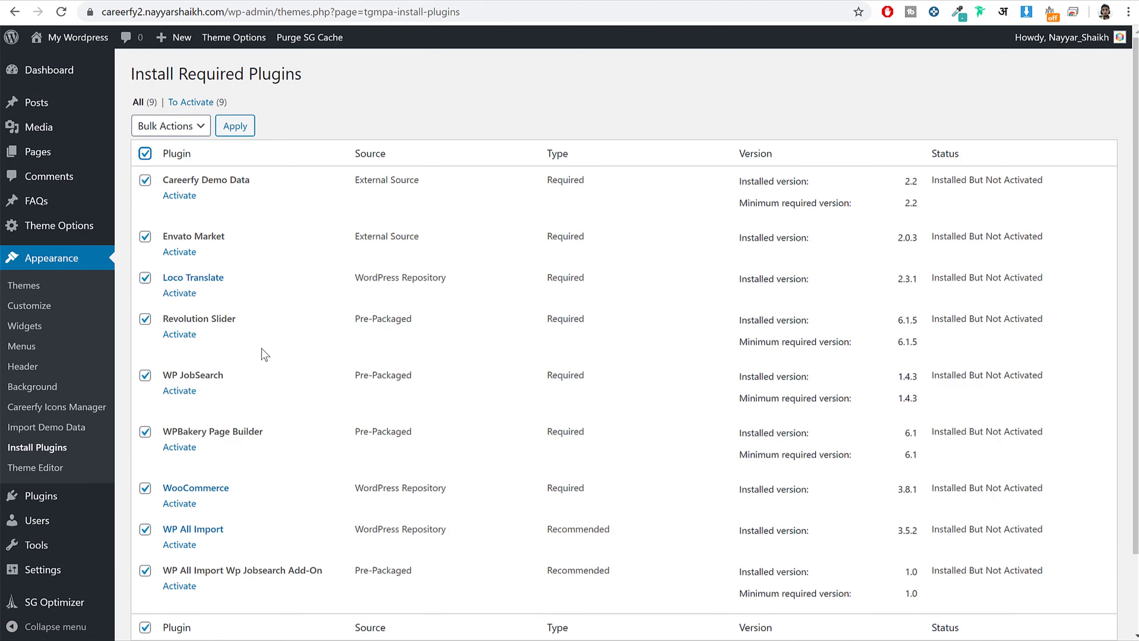
scroll(265, 354, down, 2)
scroll(233, 287, up, 2)
click(184, 128)
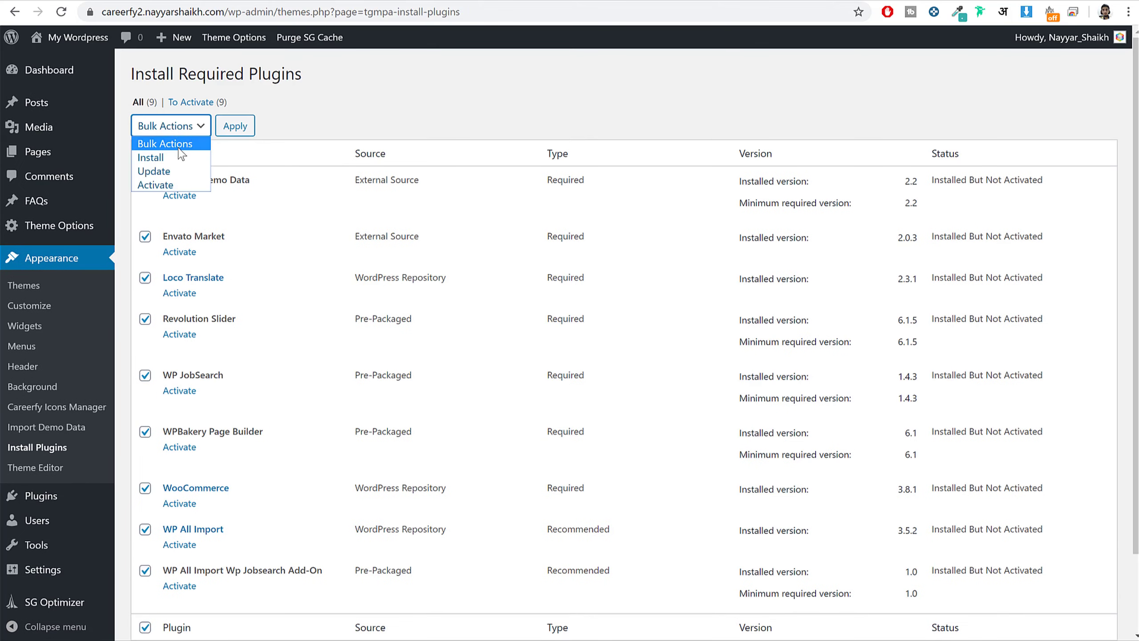
click(181, 184)
click(231, 130)
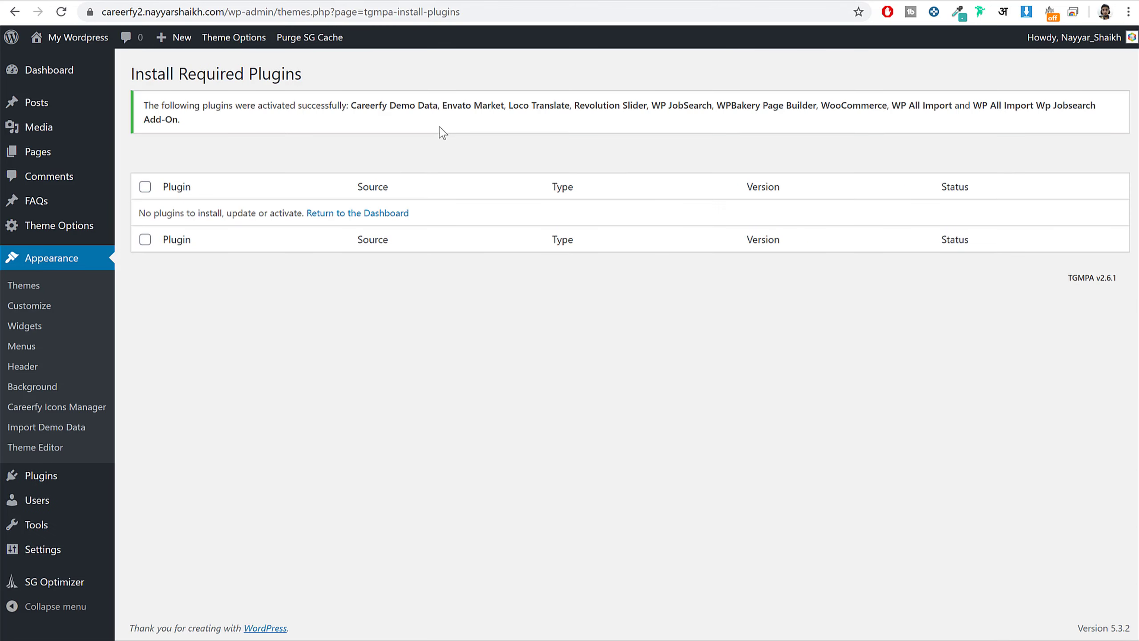
click(49, 71)
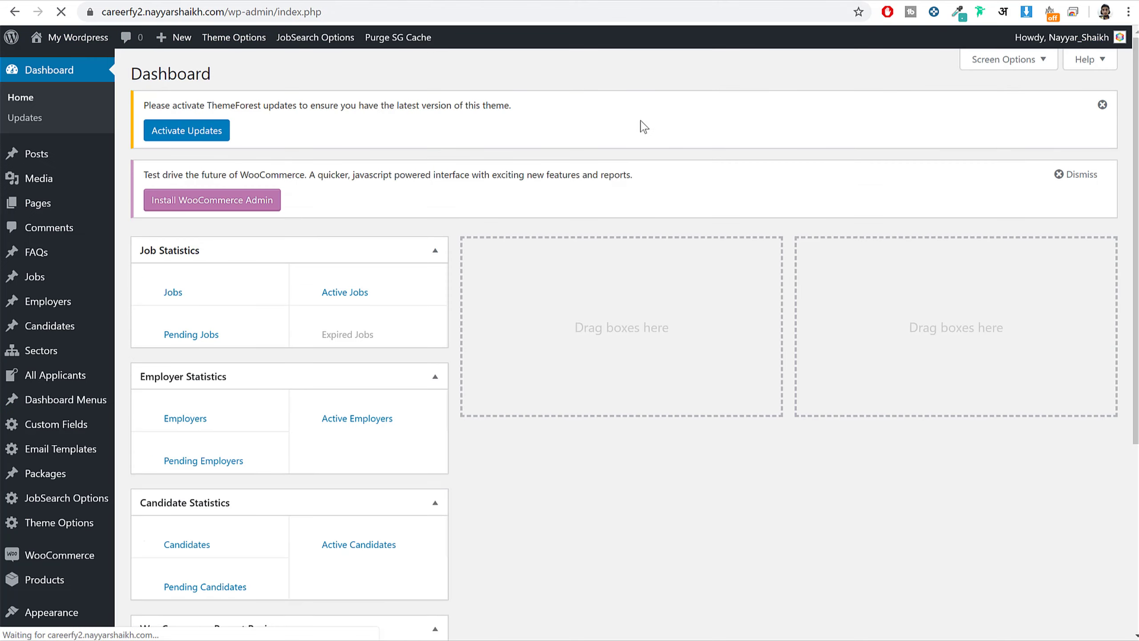
Step: Dismiss the ThemeForest updates and WooCommerce Admin notices on the dashboard
scroll(637, 233, down, 1)
scroll(637, 234, down, 4)
scroll(608, 284, up, 5)
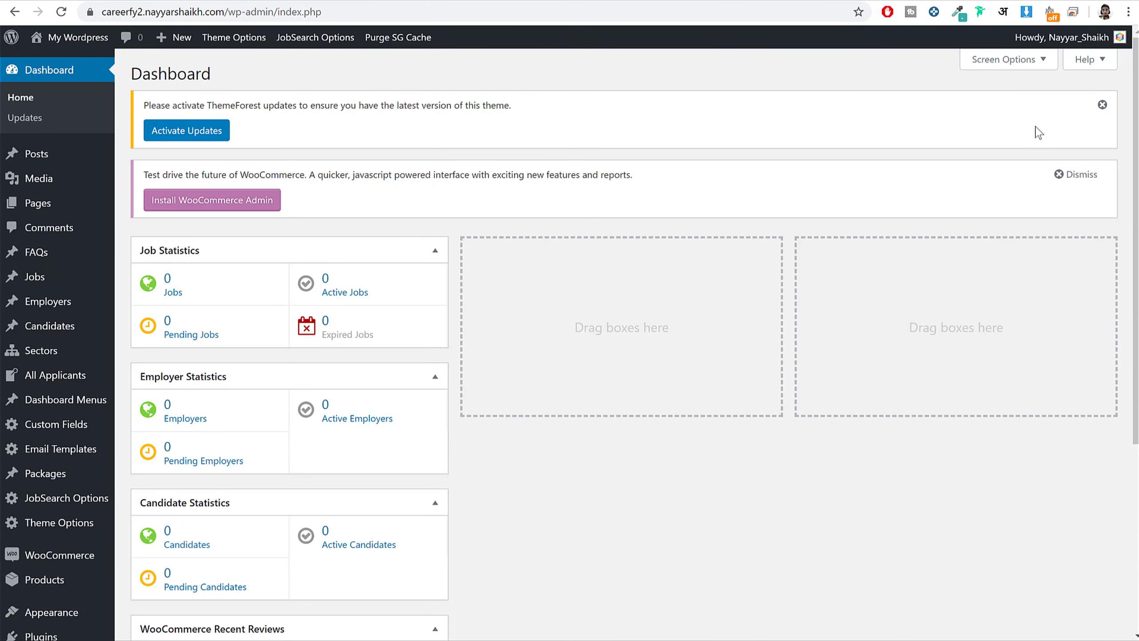
click(1102, 104)
click(1081, 110)
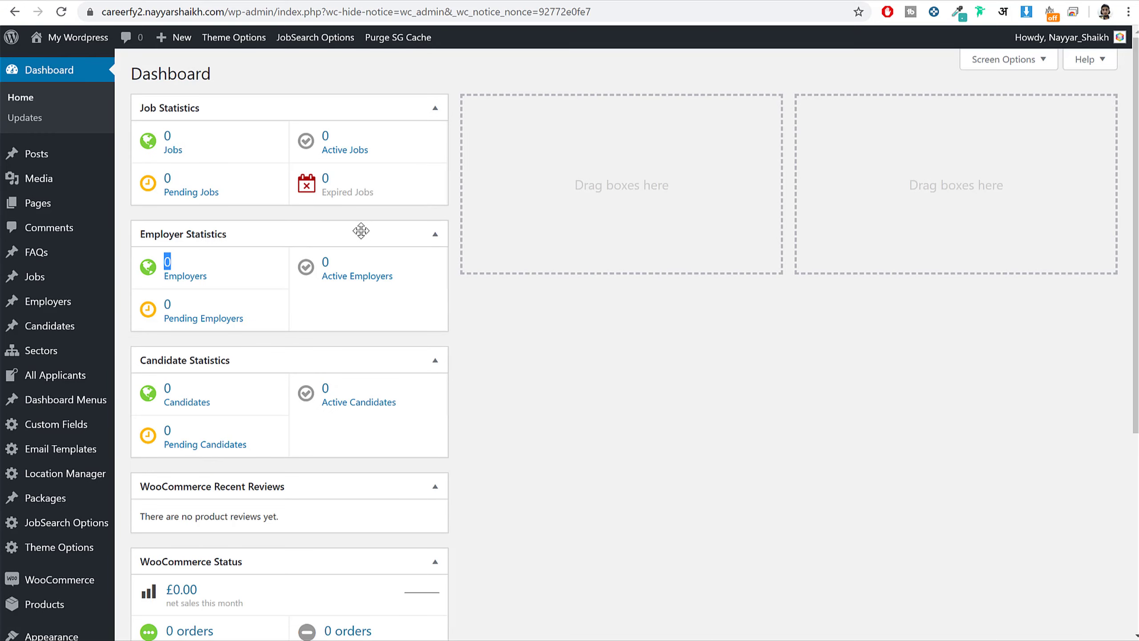
Step: Spread the dashboard boxes: Employer Statistics middle, Candidate Statistics right, WooCommerce Status atop middle
drag(362, 231, 740, 116)
drag(343, 231, 987, 117)
drag(374, 303, 659, 170)
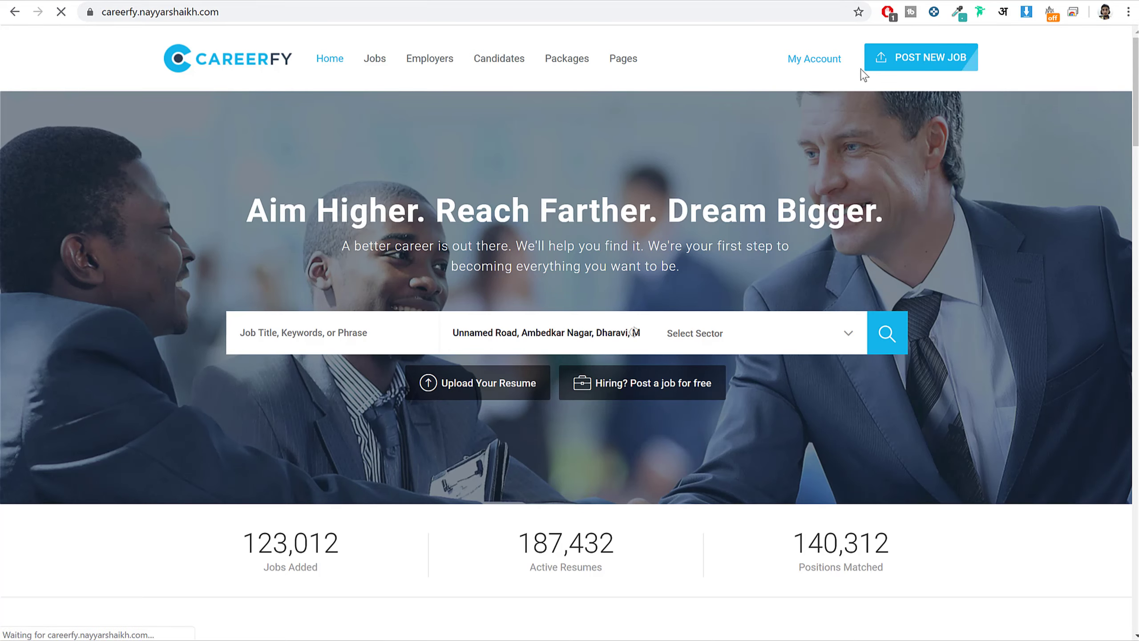
Step: Open the Careerfy demo's Post New Job form and inspect its sector, job type and apply-type lists
mouse_move(852, 81)
click(771, 178)
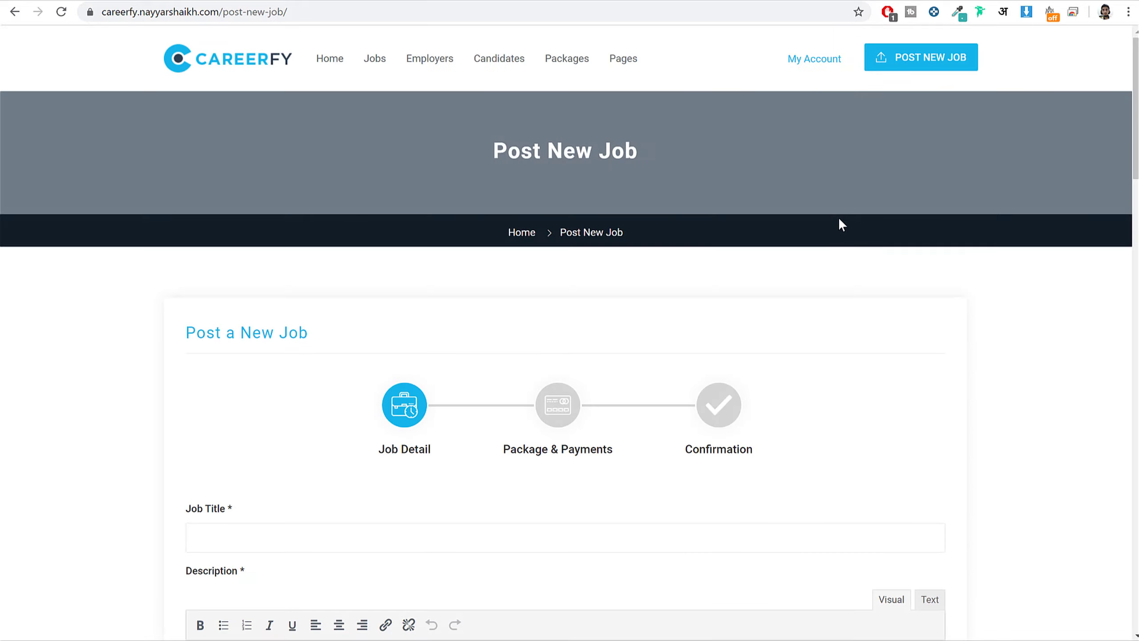
scroll(844, 220, down, 5)
scroll(852, 219, down, 2)
scroll(319, 212, up, 4)
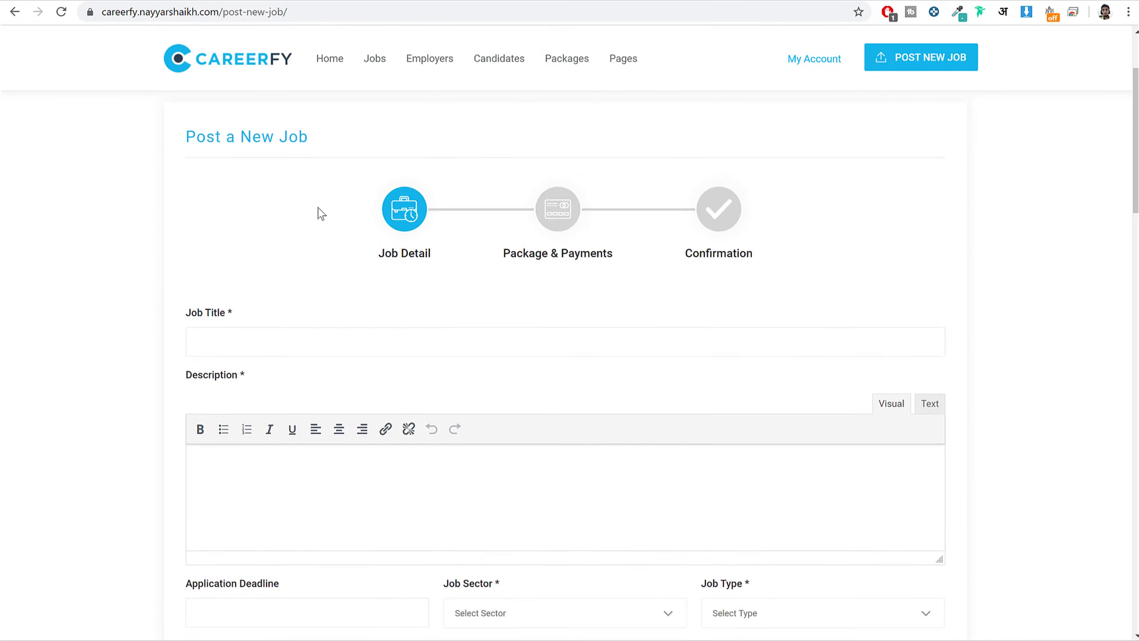
scroll(279, 238, down, 3)
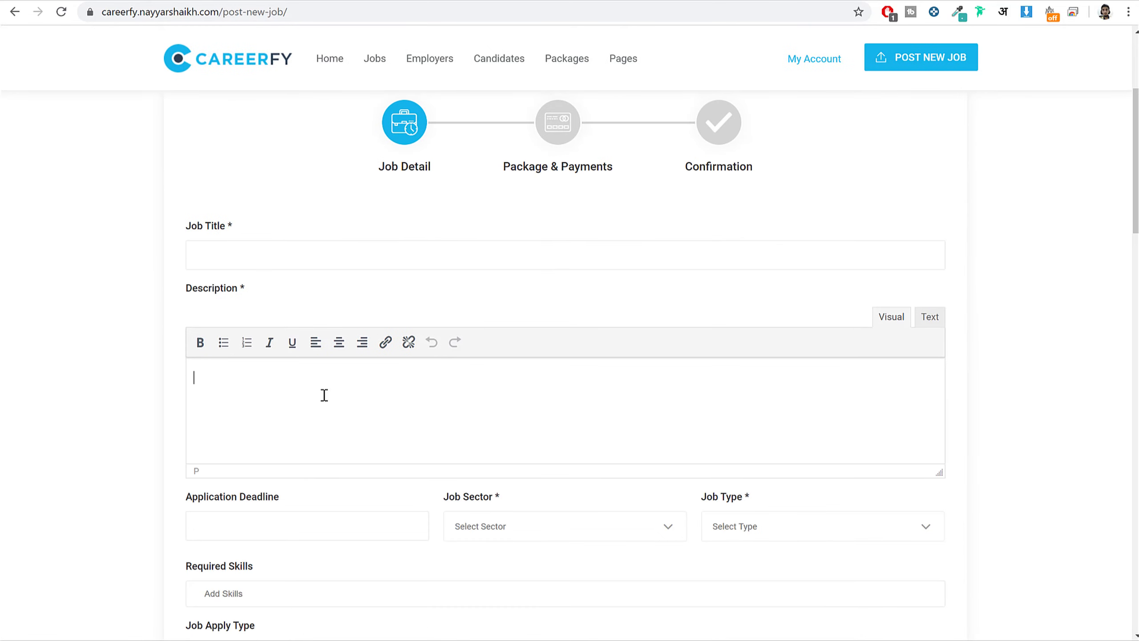
scroll(341, 395, down, 5)
click(511, 235)
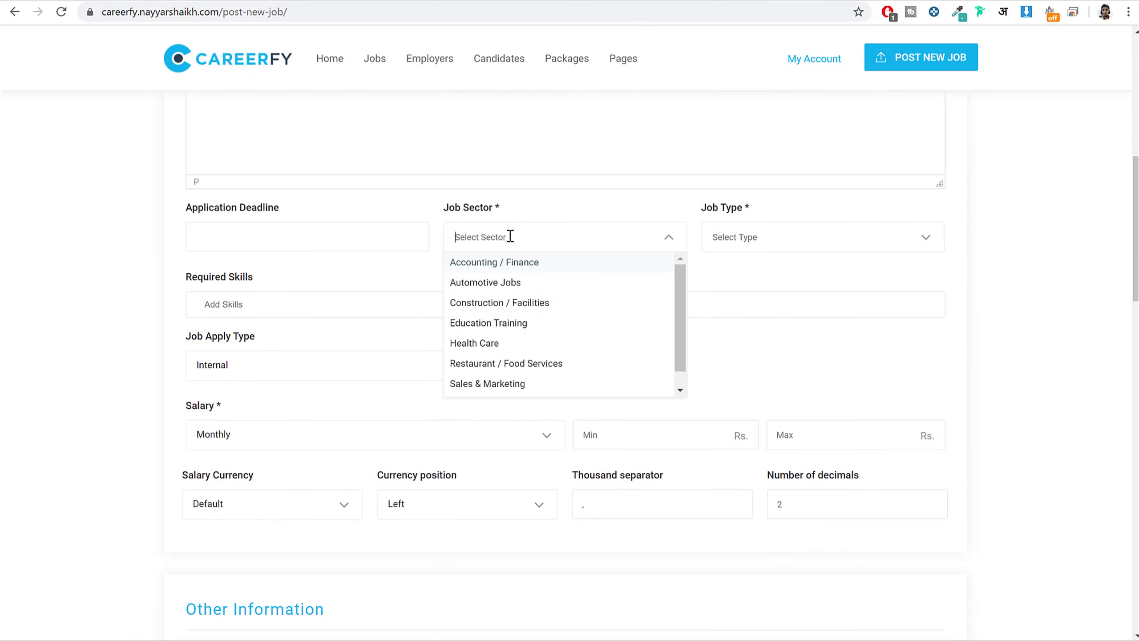
scroll(494, 382, down, 1)
scroll(501, 371, up, 1)
click(741, 259)
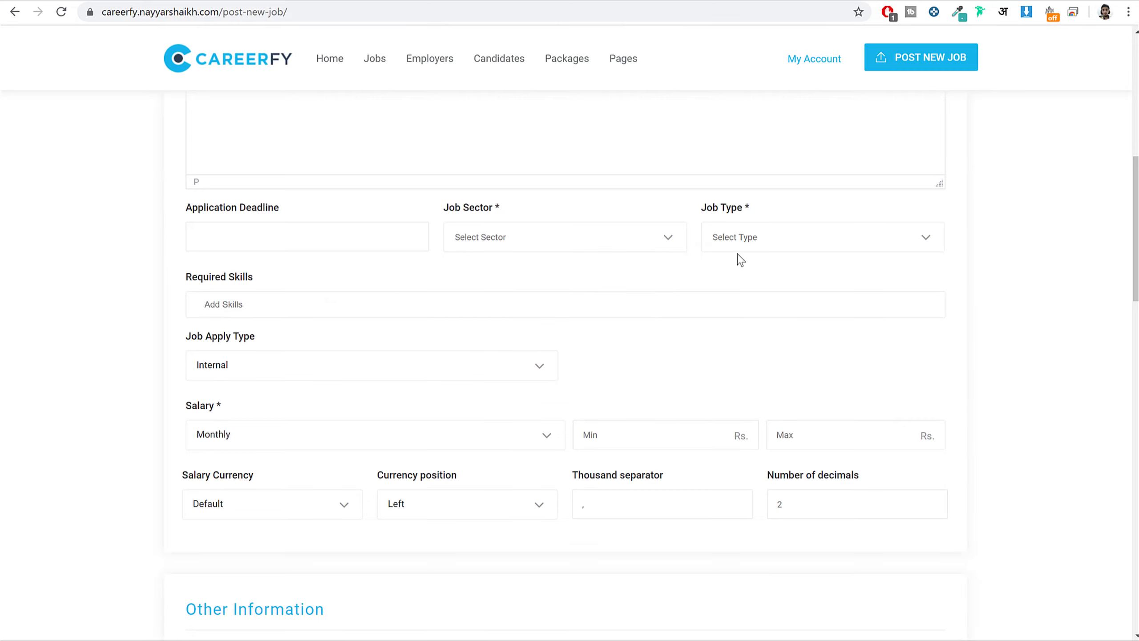
click(741, 242)
click(323, 371)
click(322, 371)
Step: Look over the Required Skills suggestions and Offered Salary options without changing anything
click(290, 311)
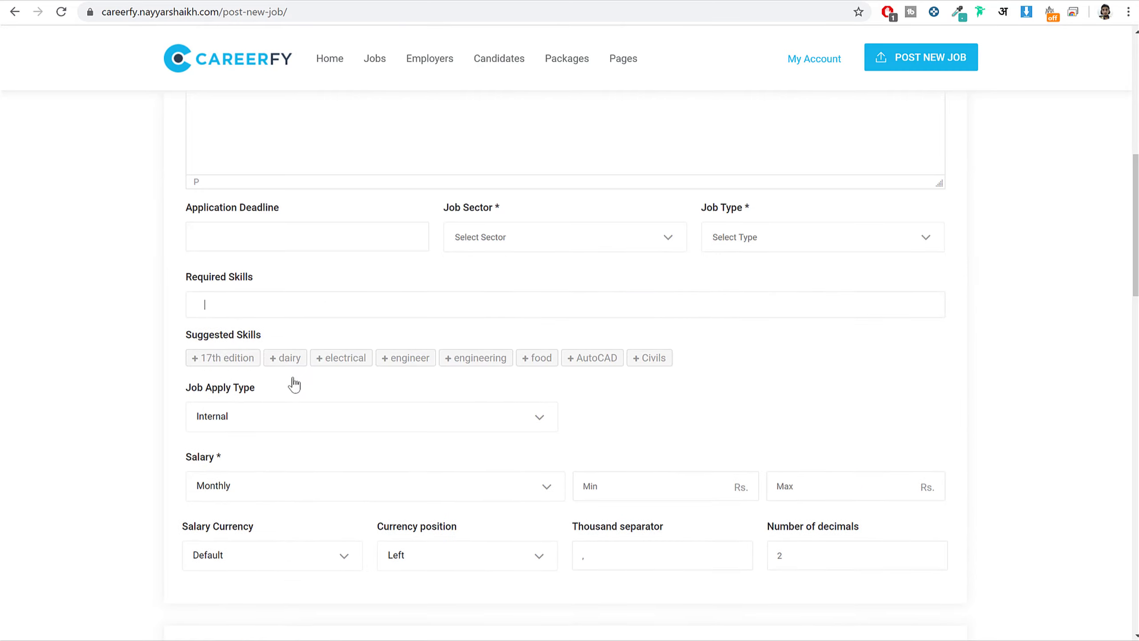
click(897, 355)
scroll(896, 355, down, 8)
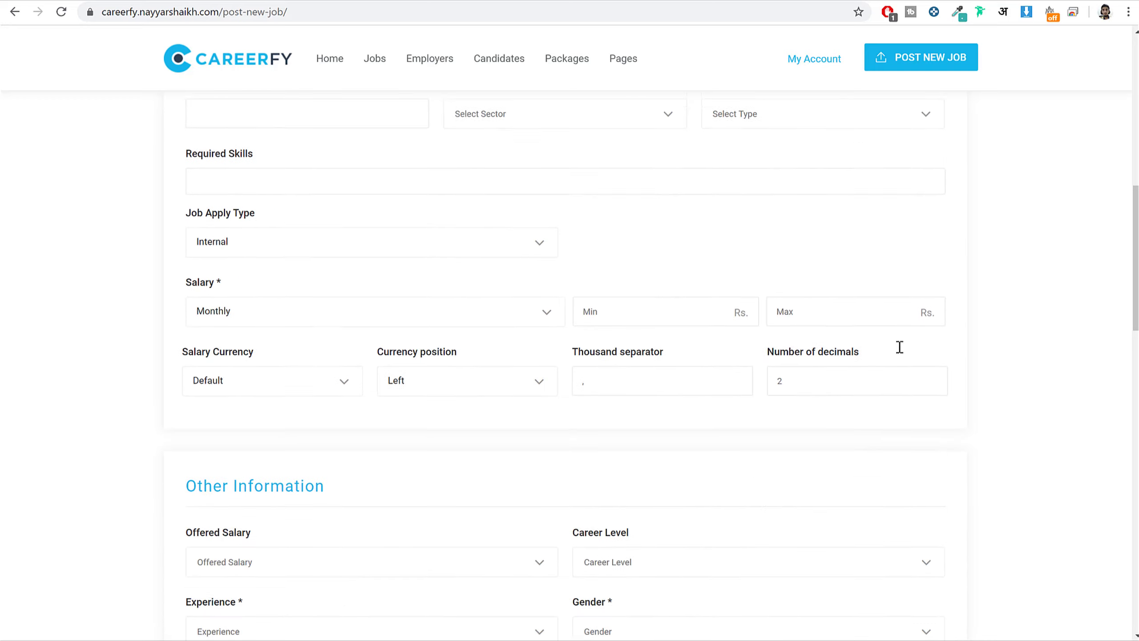
click(350, 267)
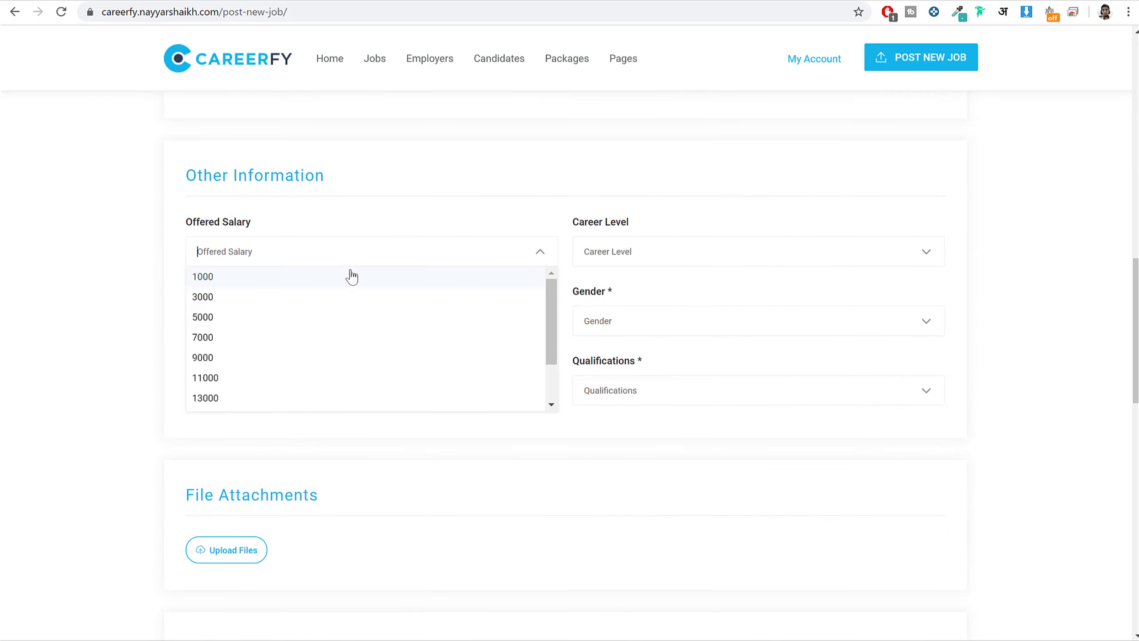
click(870, 206)
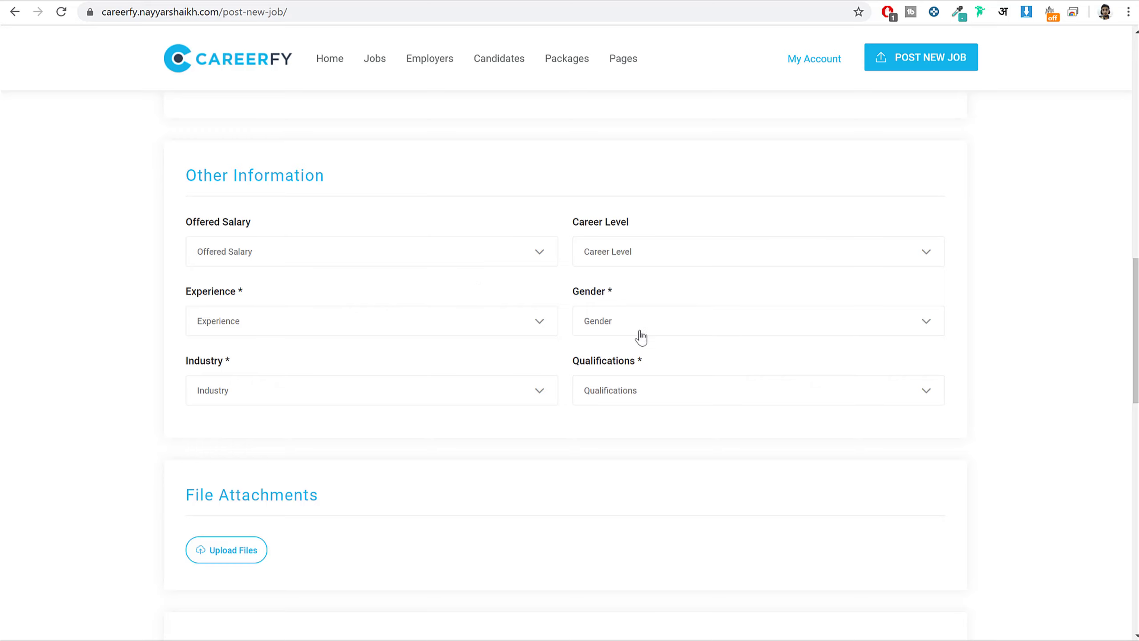
scroll(641, 341, up, 10)
scroll(618, 381, down, 1)
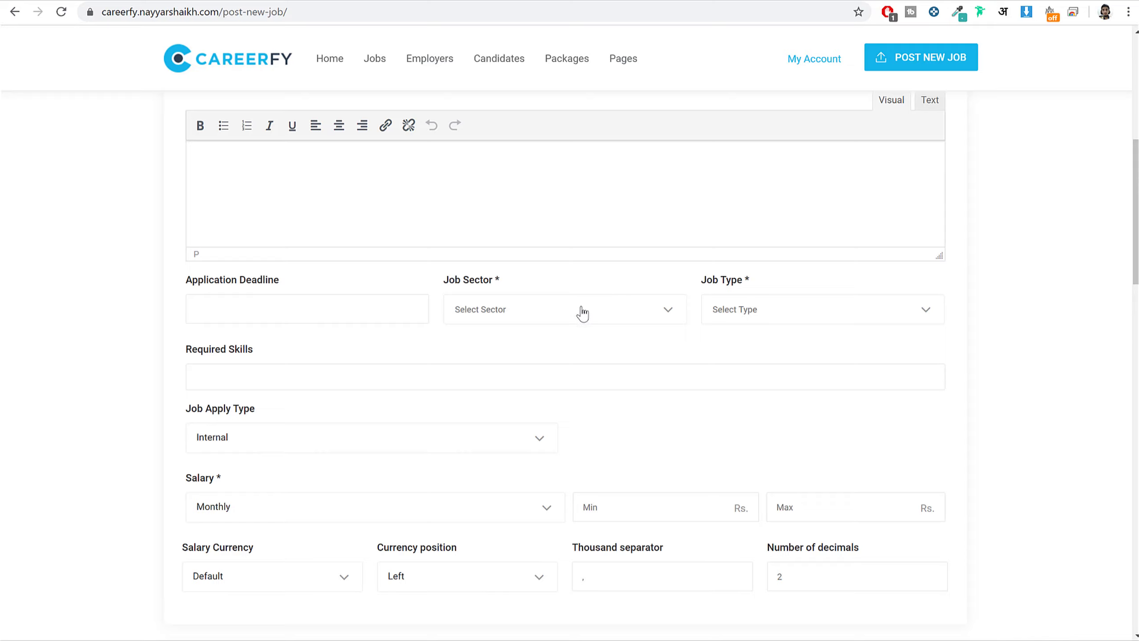
scroll(417, 303, up, 3)
scroll(515, 269, down, 3)
scroll(540, 334, down, 5)
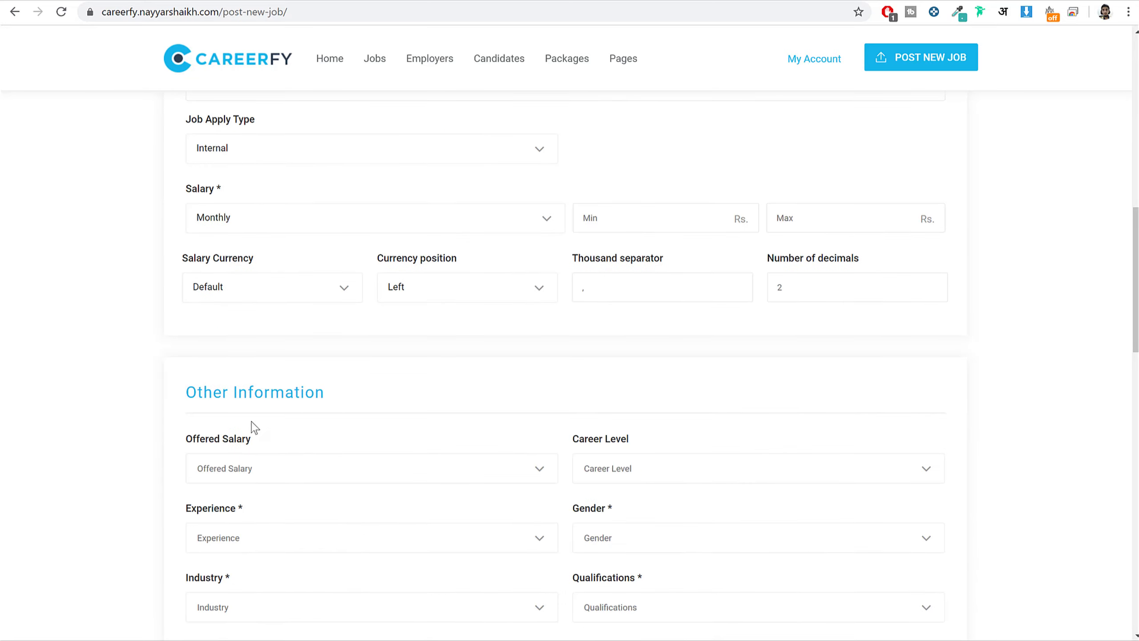
drag(363, 409, 145, 412)
click(520, 391)
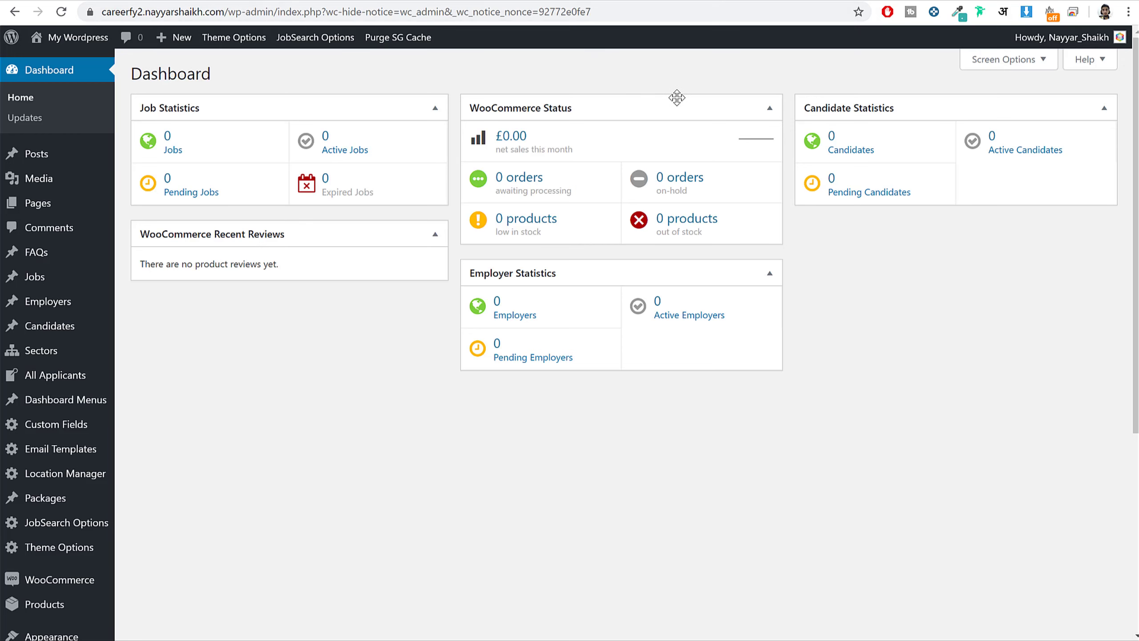
Step: Add a 'Marketing / Sales' job sector with the portfolio icon
click(68, 358)
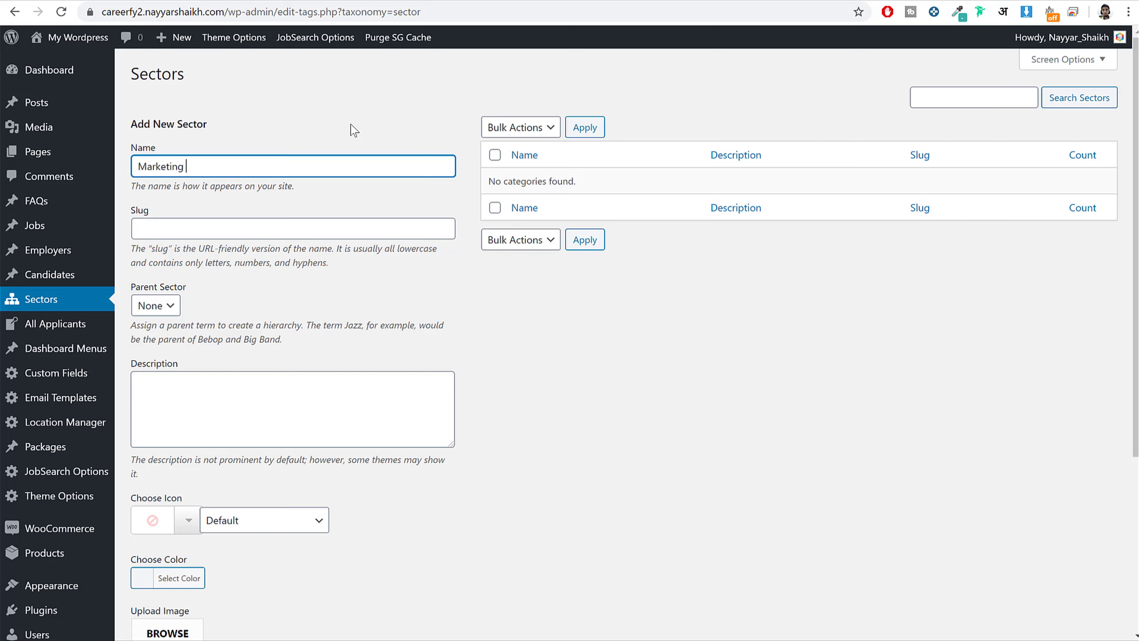
text(Sales)
scroll(478, 287, down, 3)
scroll(758, 301, down, 2)
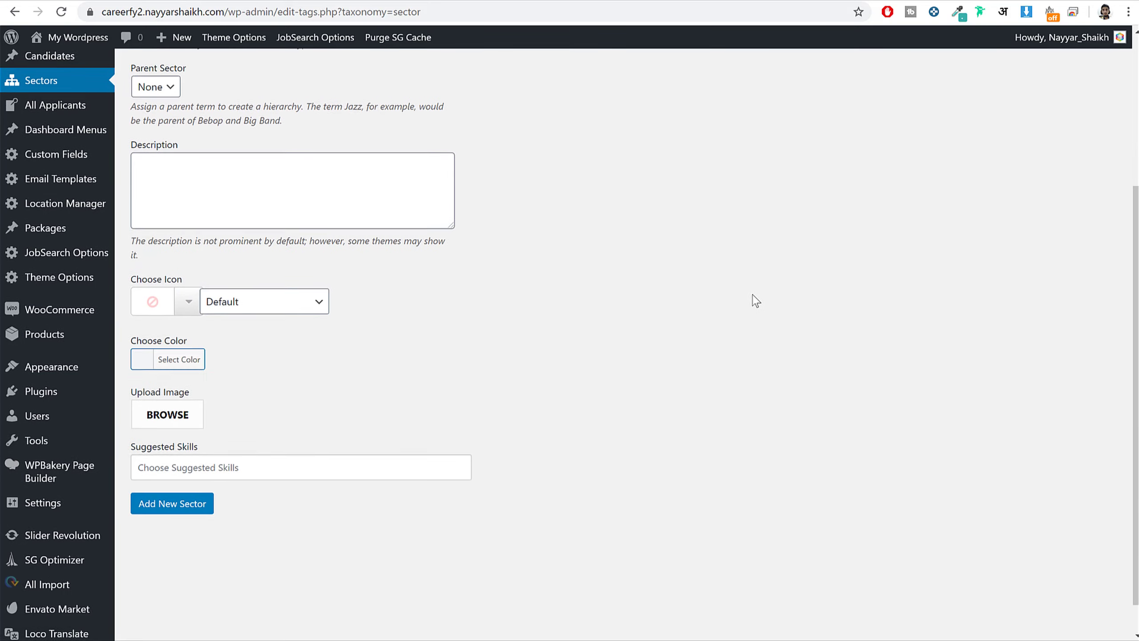
click(187, 266)
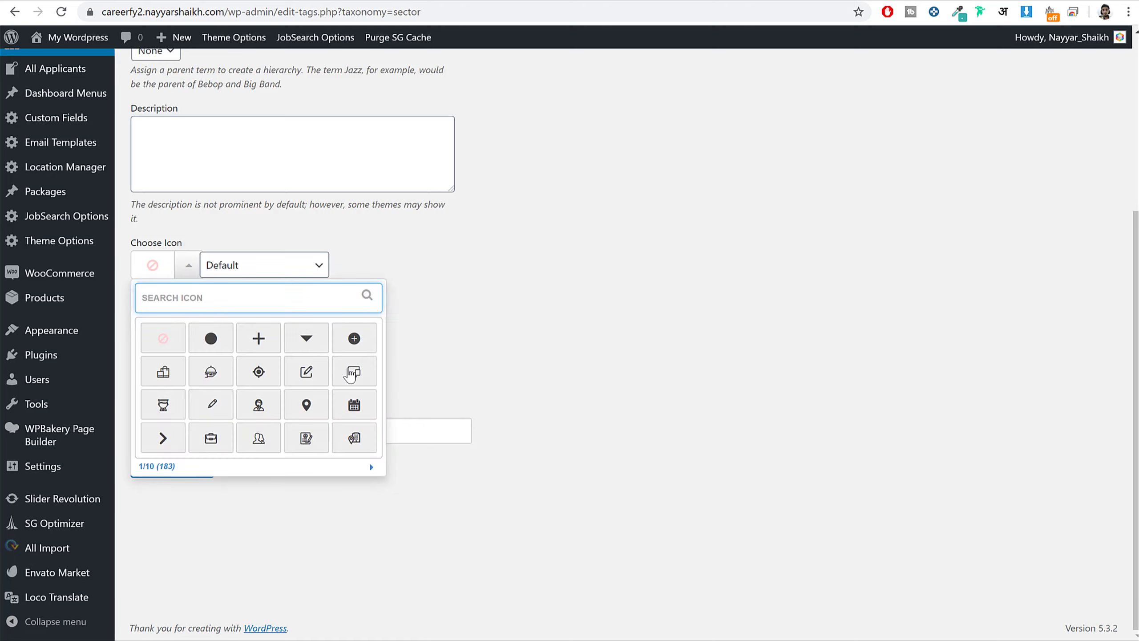
text(sa)
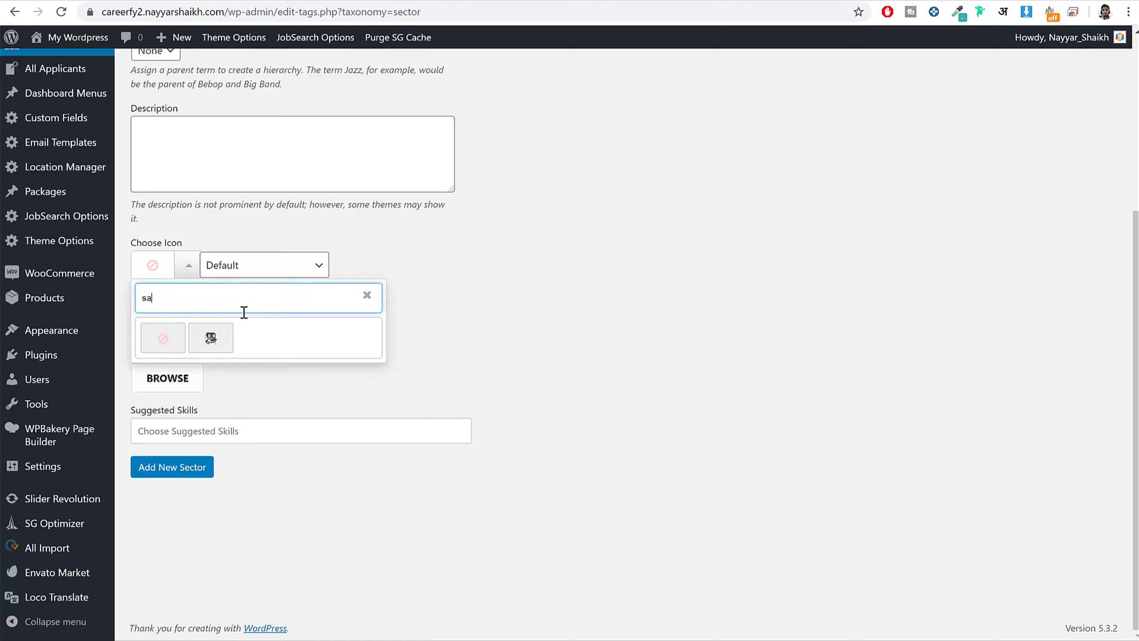
text(e)
key(ctrl+a)
key(BackSpace)
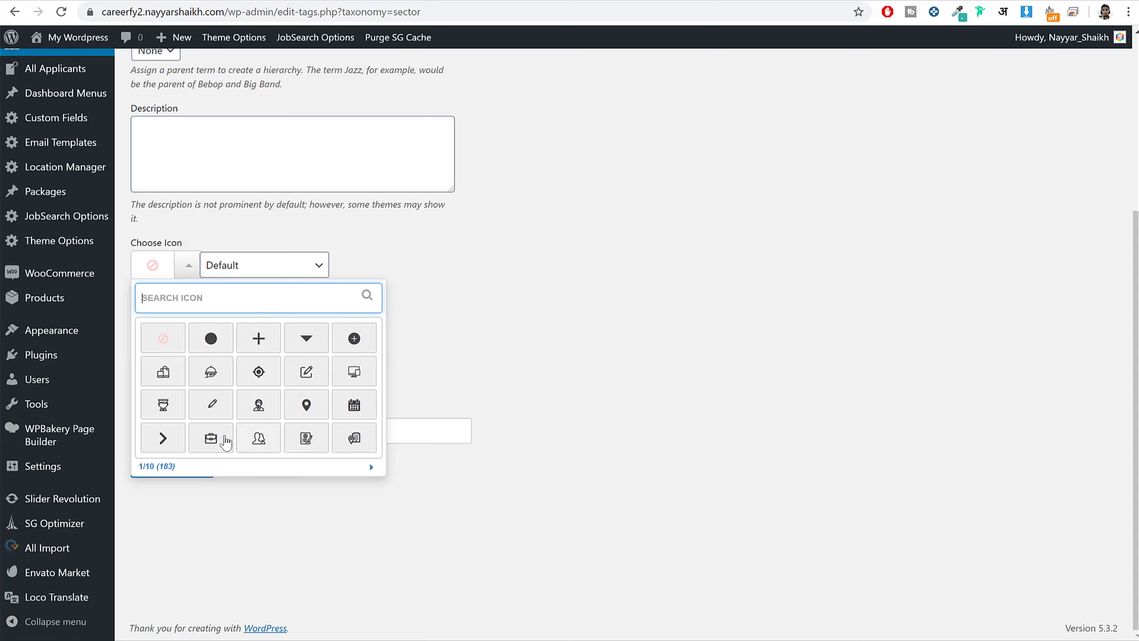
click(308, 446)
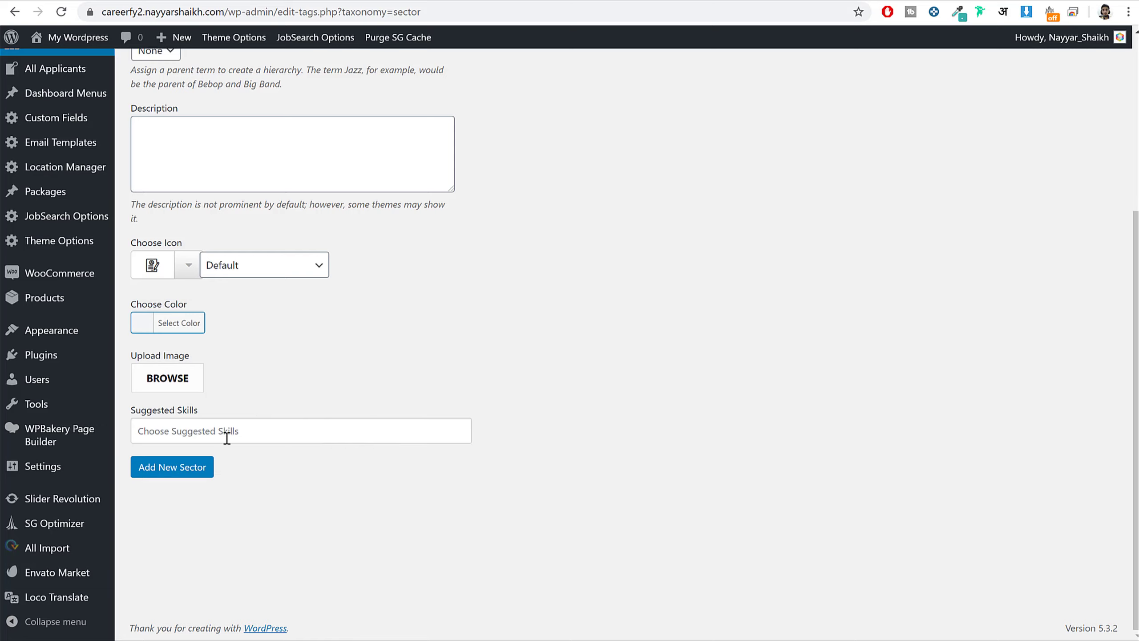
click(182, 468)
Step: Add an 'Automotive' job sector with the car icon
scroll(409, 354, up, 5)
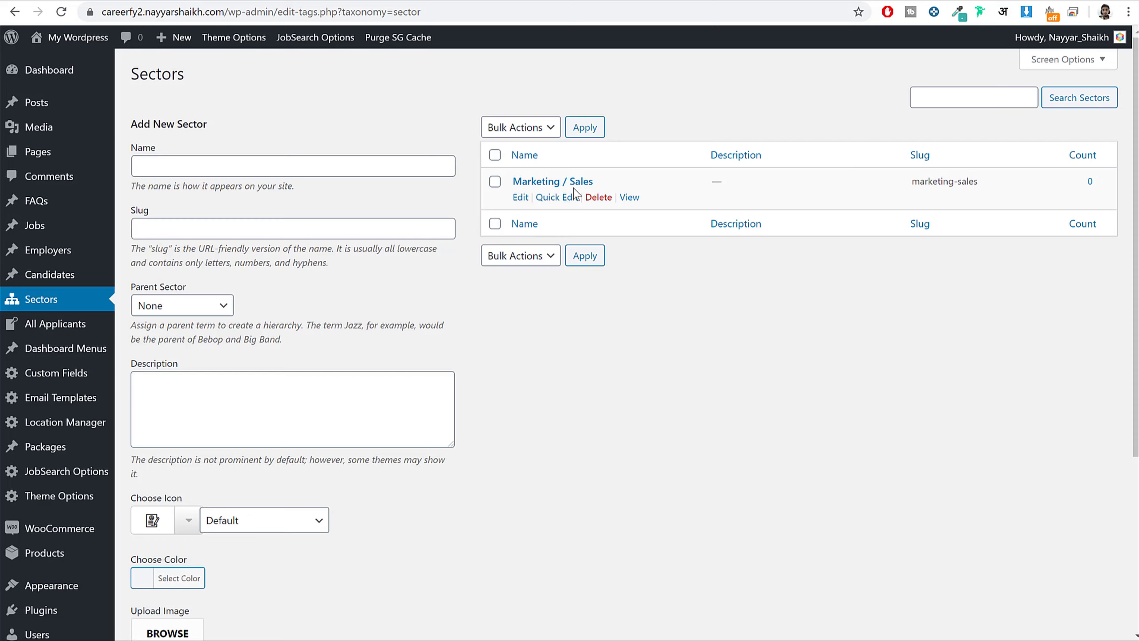
click(223, 163)
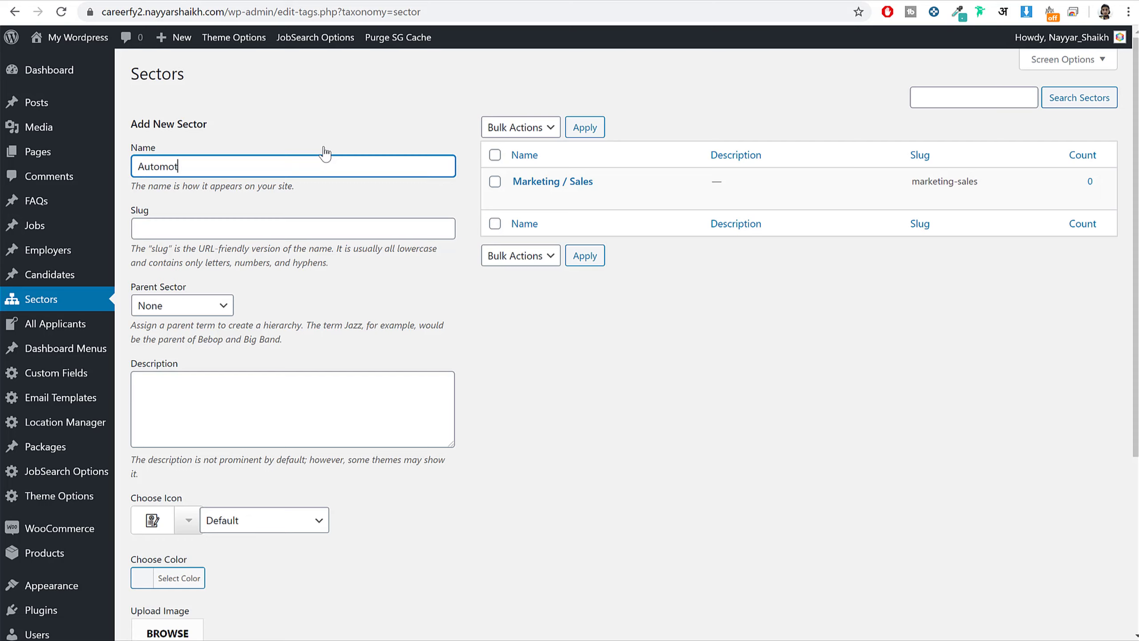
scroll(325, 153, down, 5)
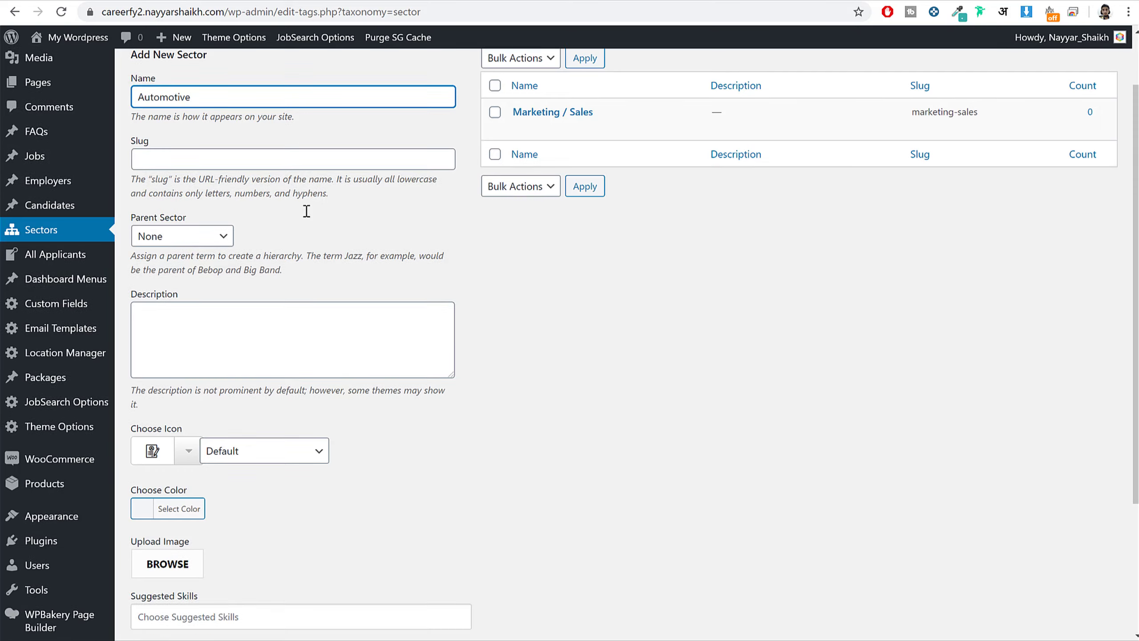
click(188, 267)
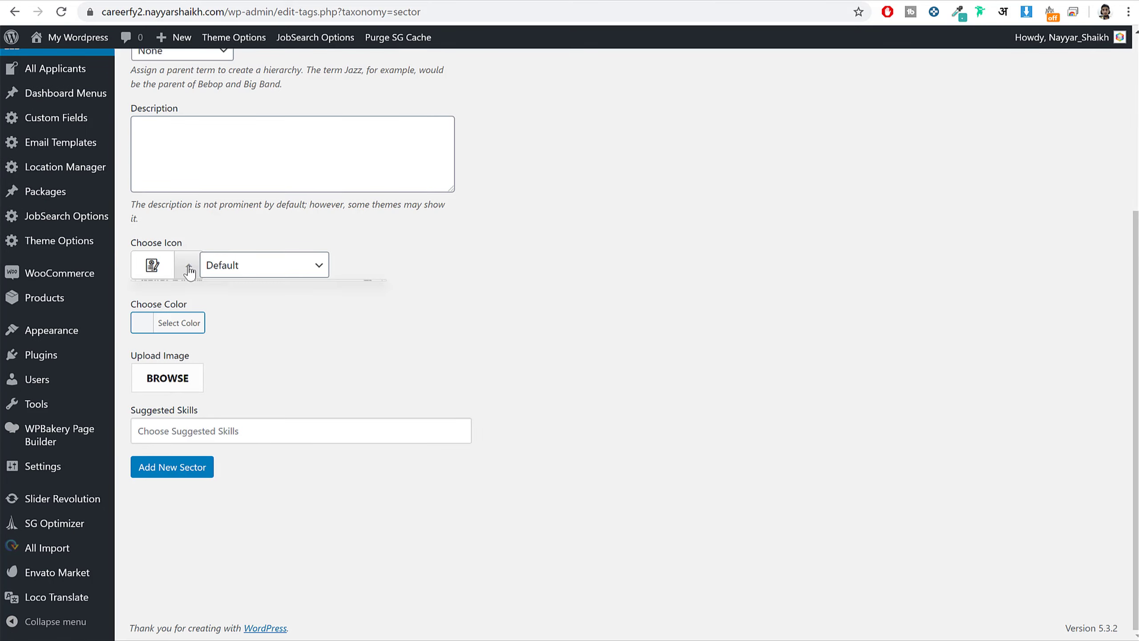
text(car)
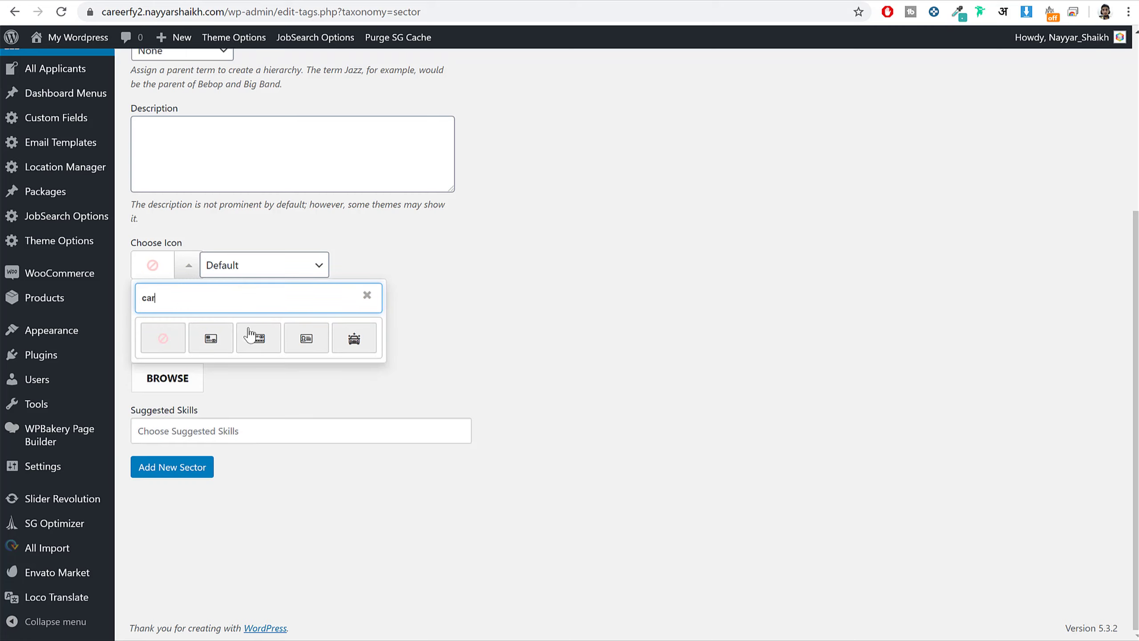
click(359, 344)
click(191, 468)
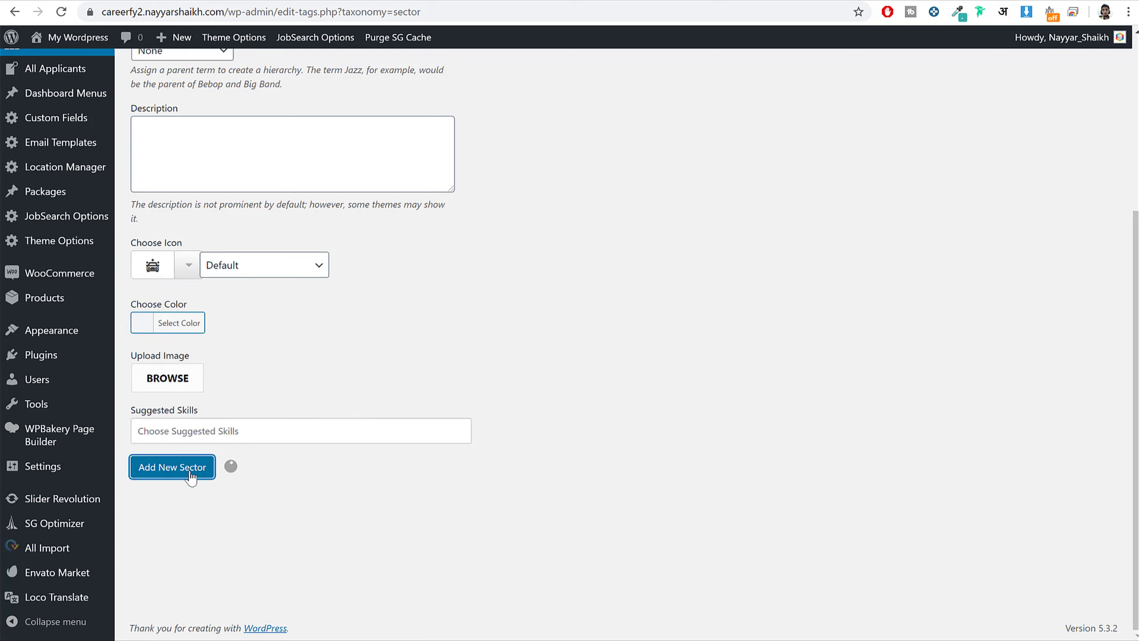
scroll(582, 373, up, 6)
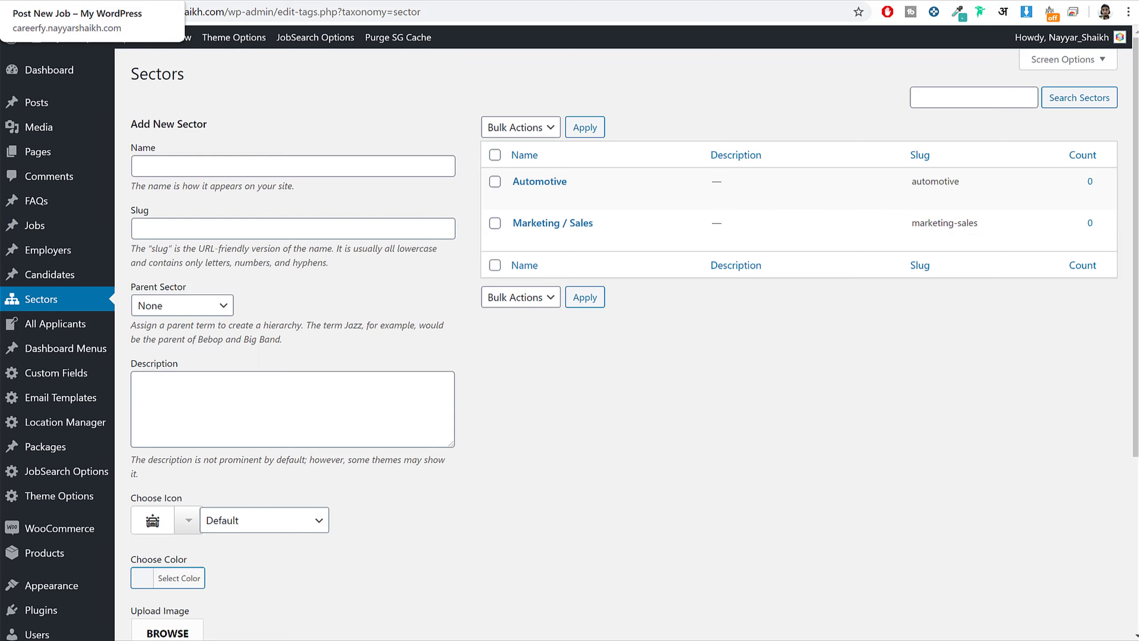
click(68, 2)
scroll(1047, 250, up, 5)
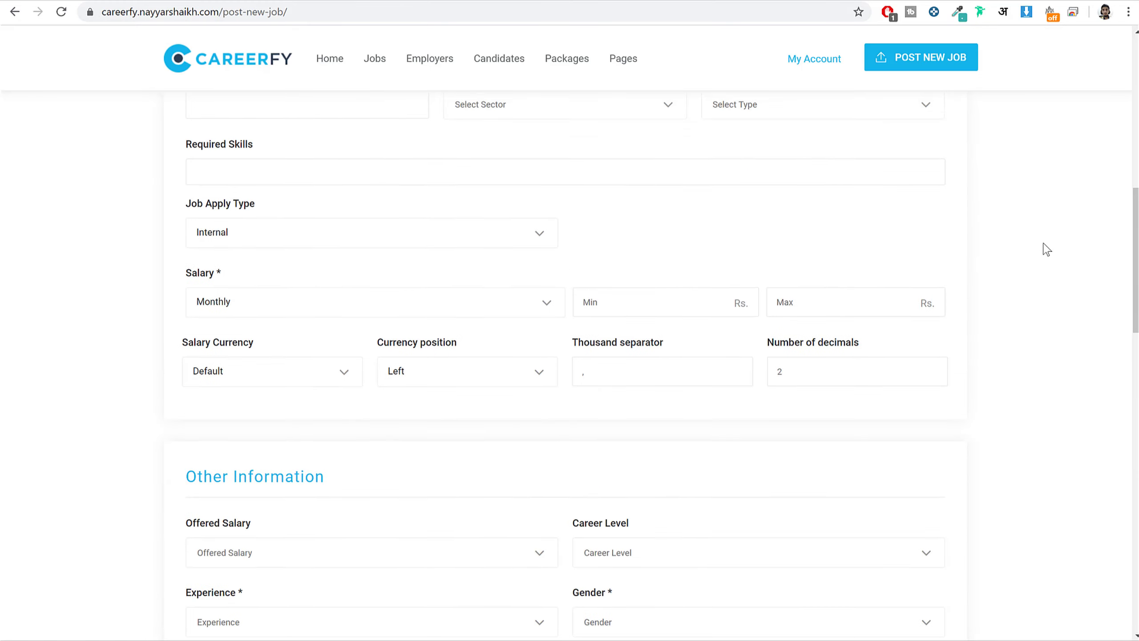
click(513, 317)
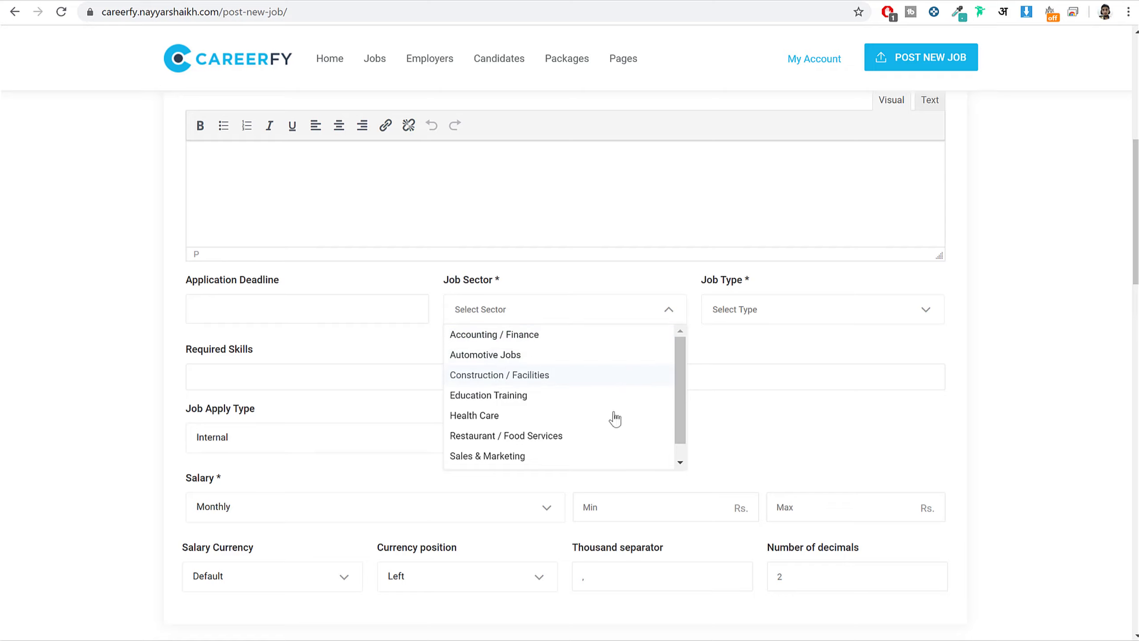
scroll(558, 419, down, 1)
scroll(501, 374, down, 1)
scroll(521, 404, up, 1)
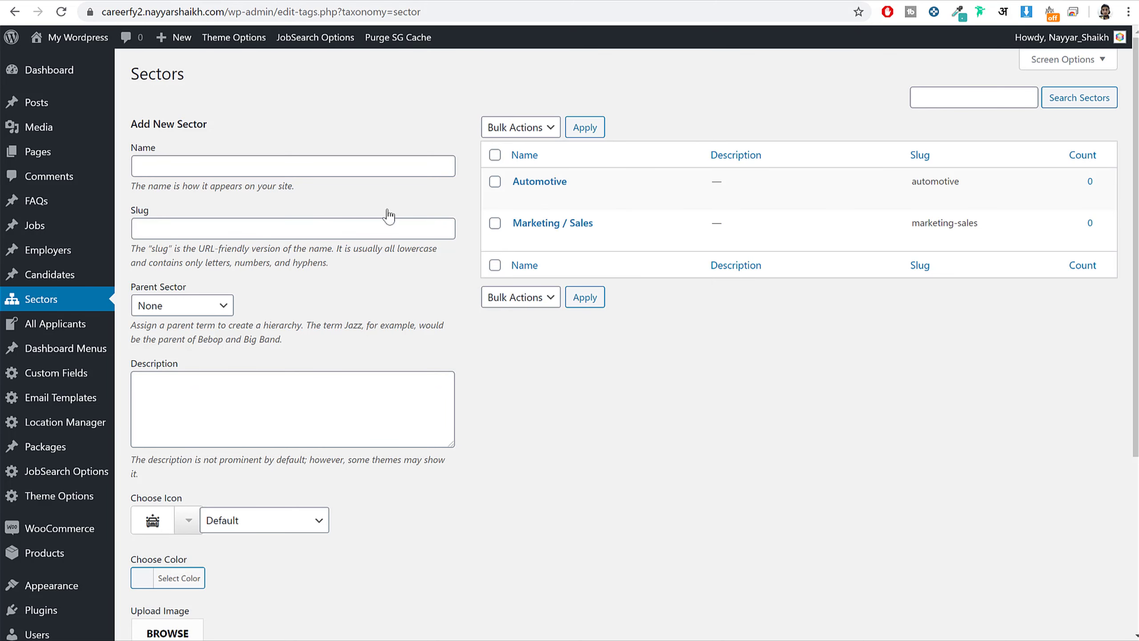
mouse_move(525, 175)
click(67, 2)
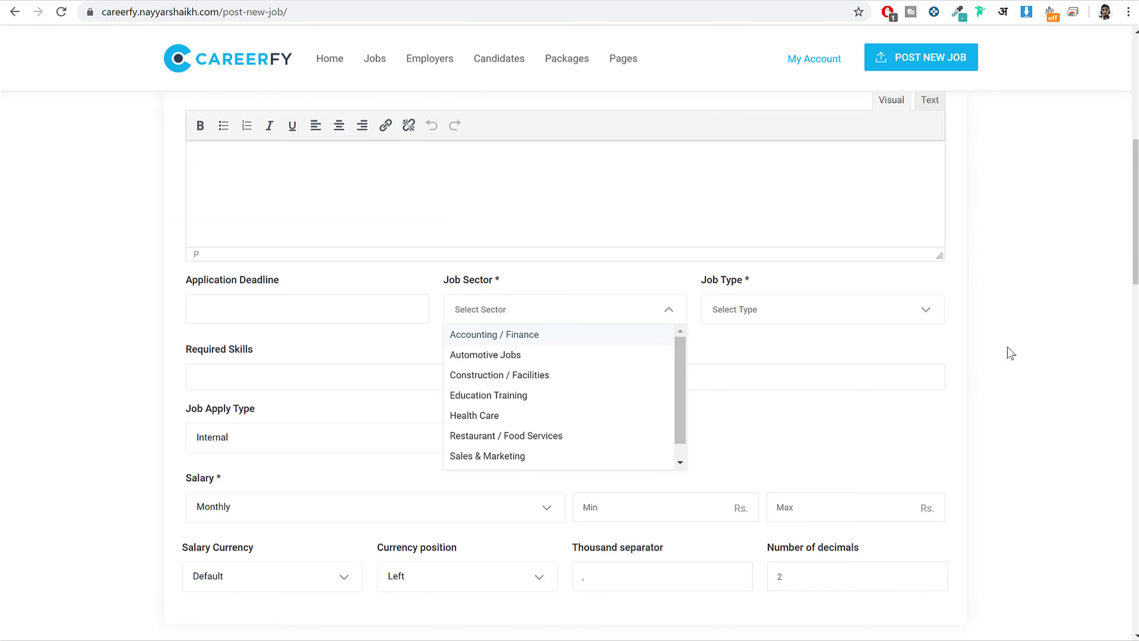
scroll(533, 455, down, 2)
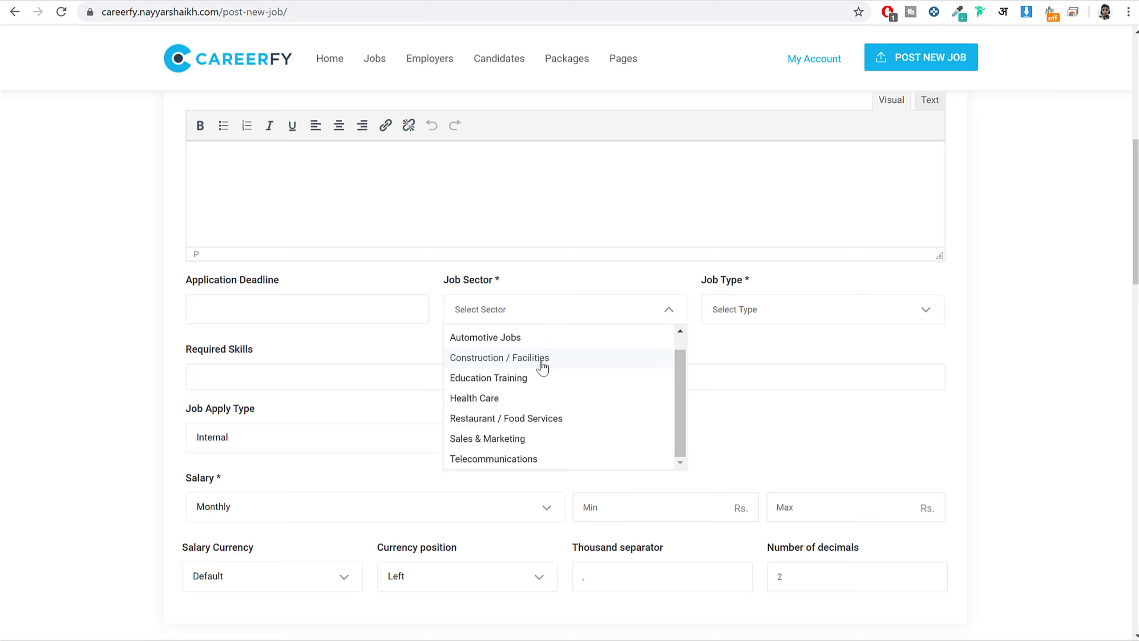
scroll(516, 447, up, 3)
scroll(516, 448, up, 1)
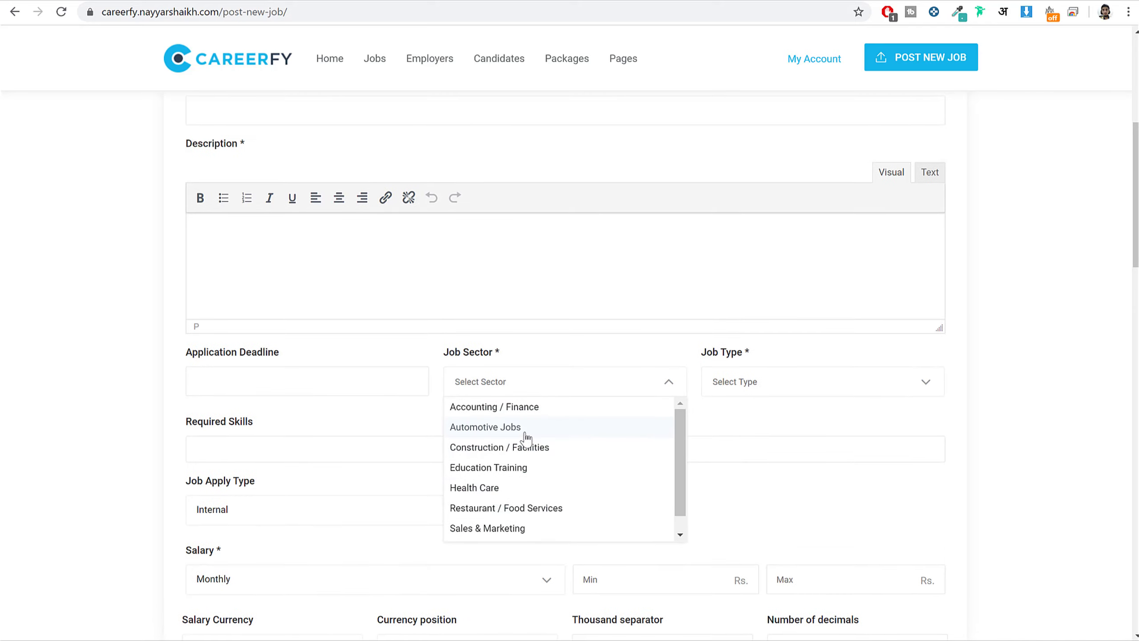
click(741, 371)
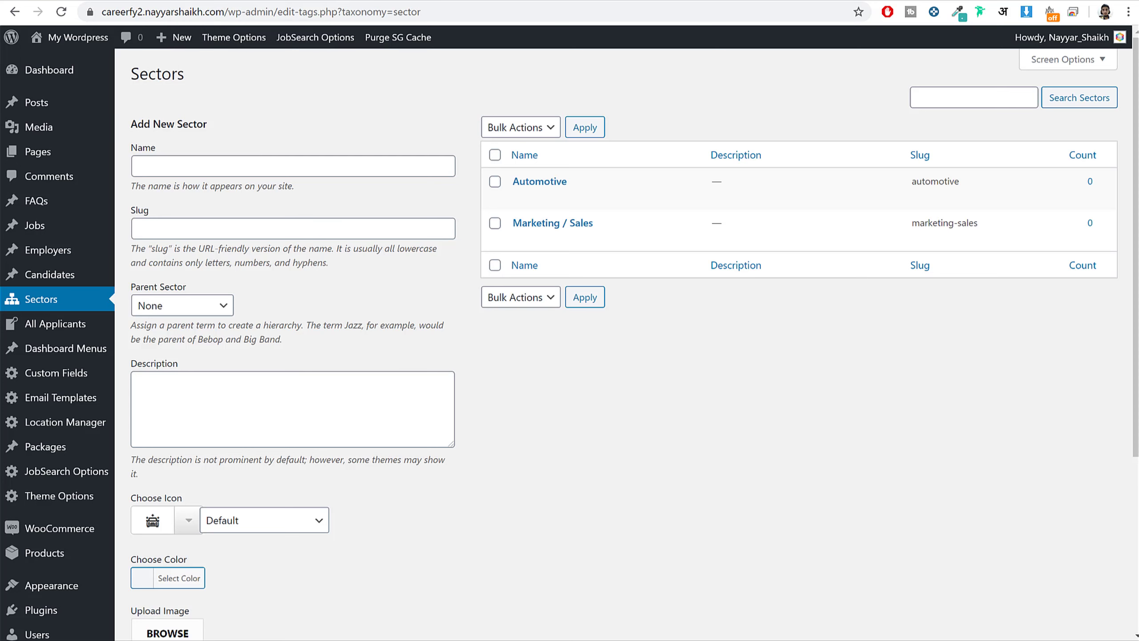
mouse_move(47, 231)
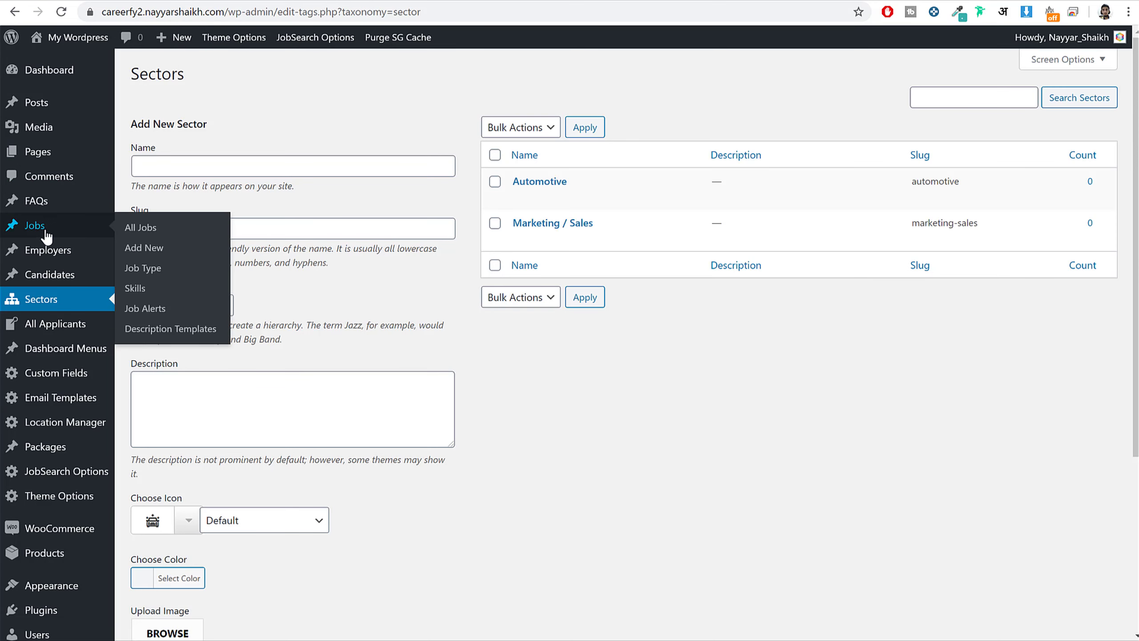
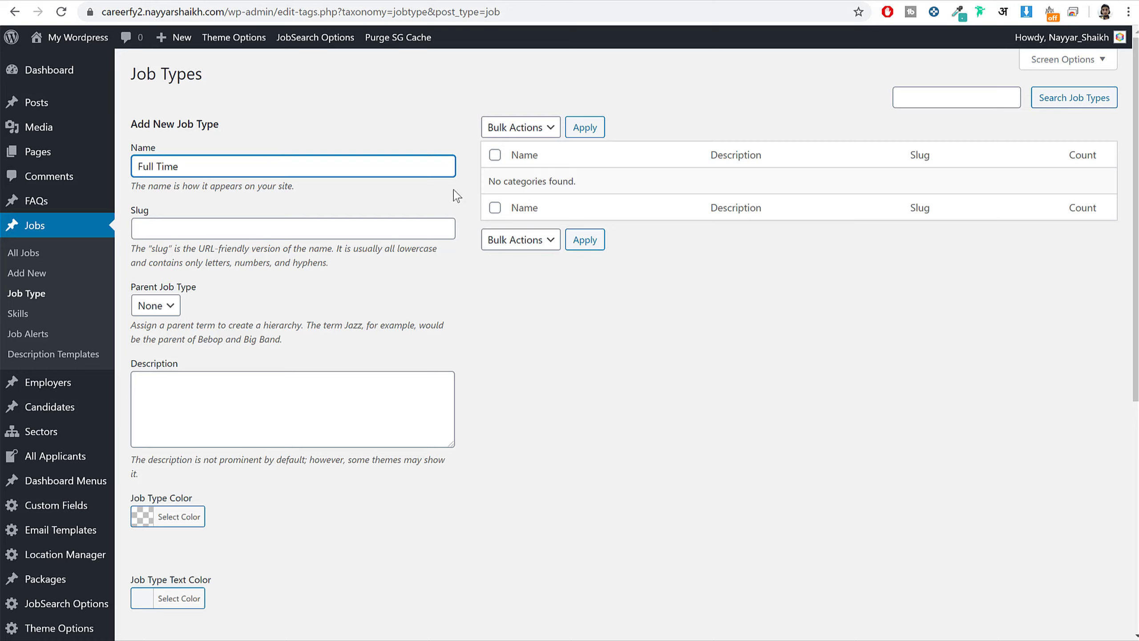
Step: Open the site's front-end Jobs listing, which shows 19 jobs found
scroll(476, 264, down, 5)
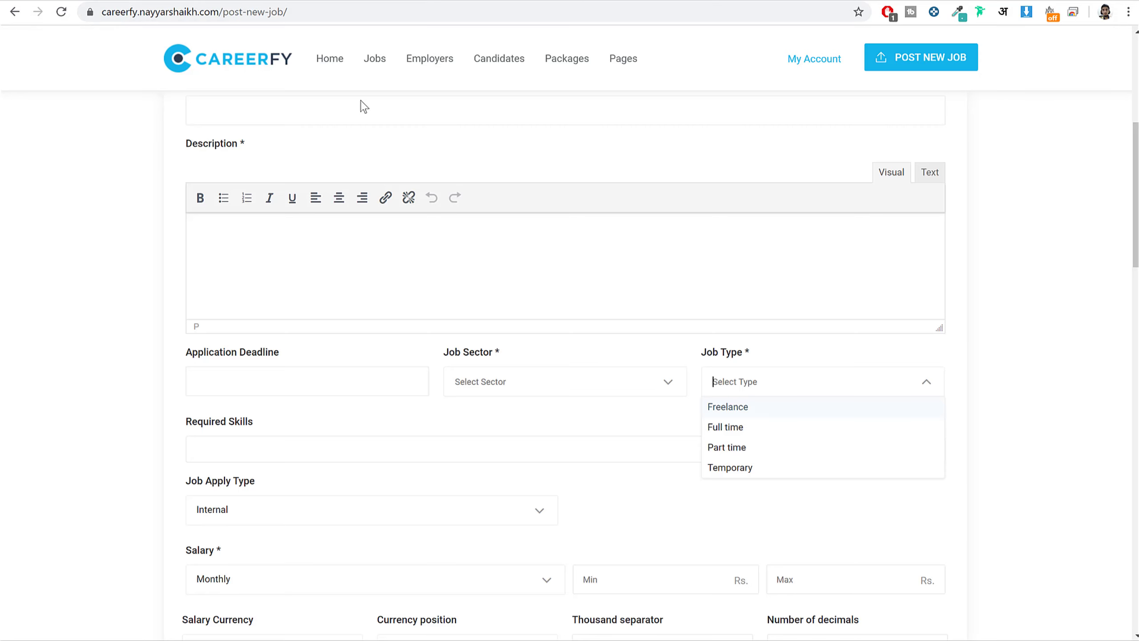
scroll(465, 206, up, 10)
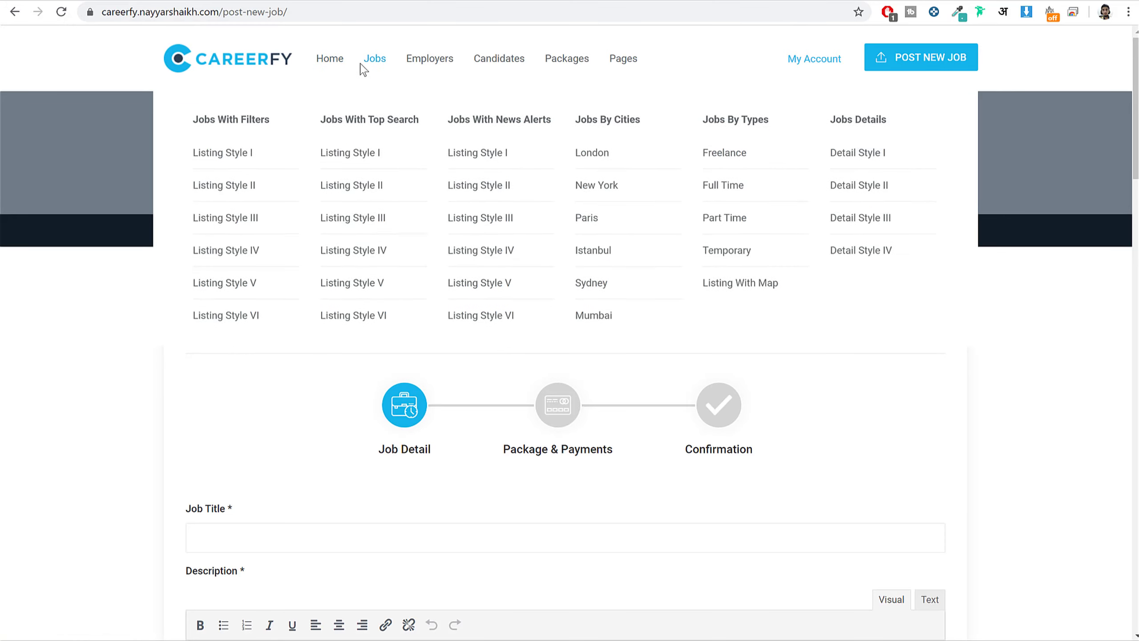
click(376, 61)
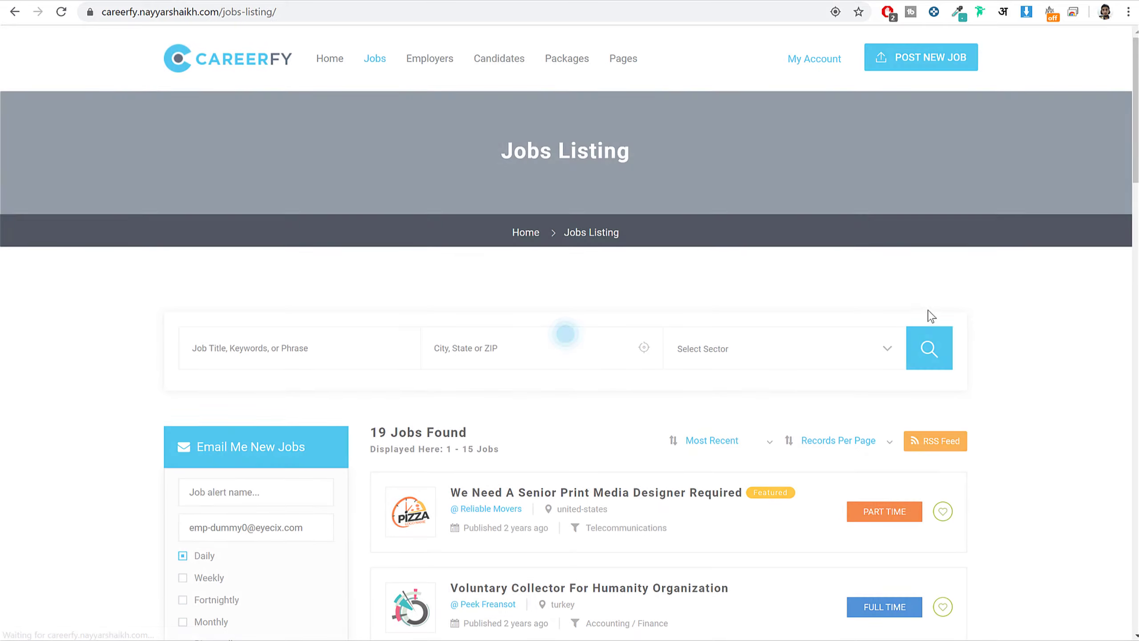
Step: Review the listing's Part Time, Full Time, Temporary and Freelance job-type tags
scroll(937, 319, down, 6)
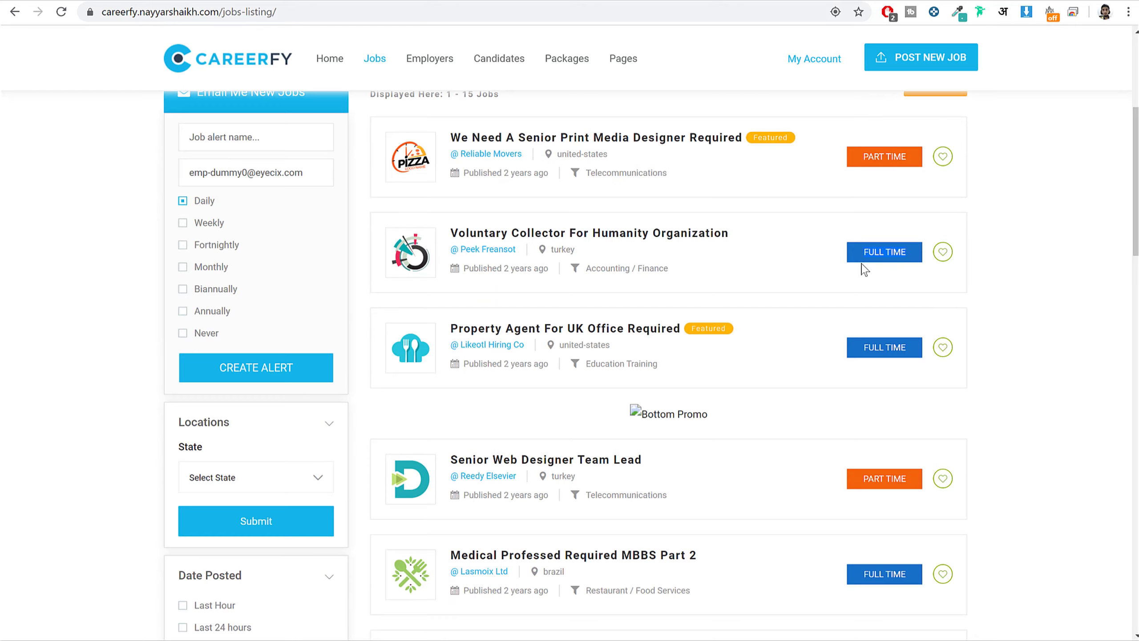
scroll(893, 281, down, 6)
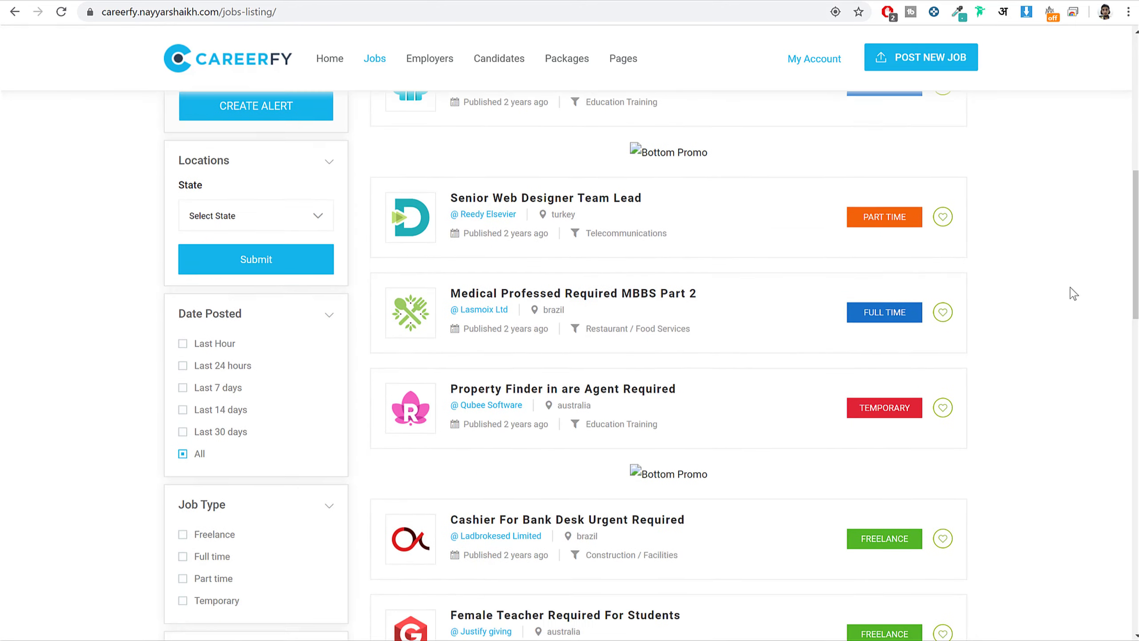
scroll(919, 362, down, 3)
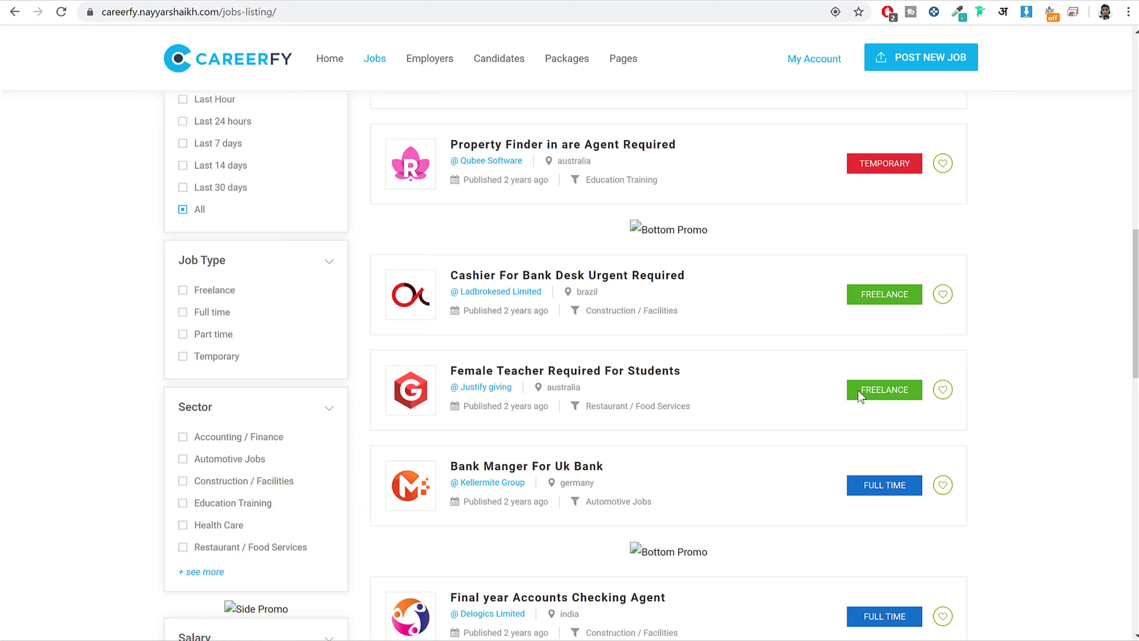
Step: Save the Full Time job type with a purple colour and white text
key(ctrl+Tab)
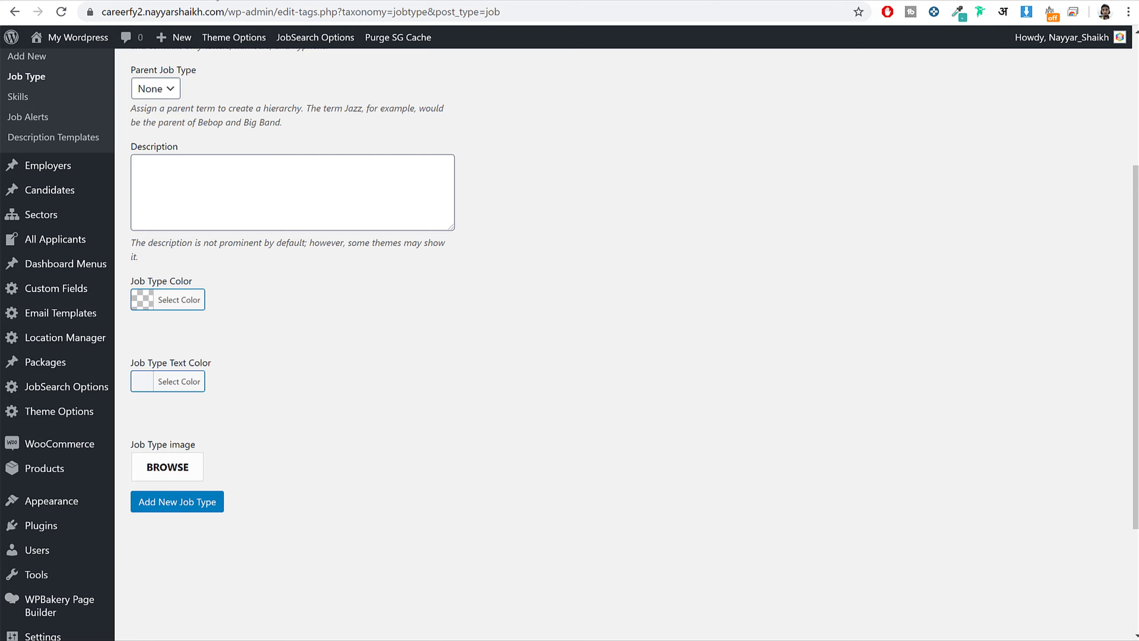
scroll(287, 314, up, 3)
scroll(278, 319, down, 3)
click(193, 303)
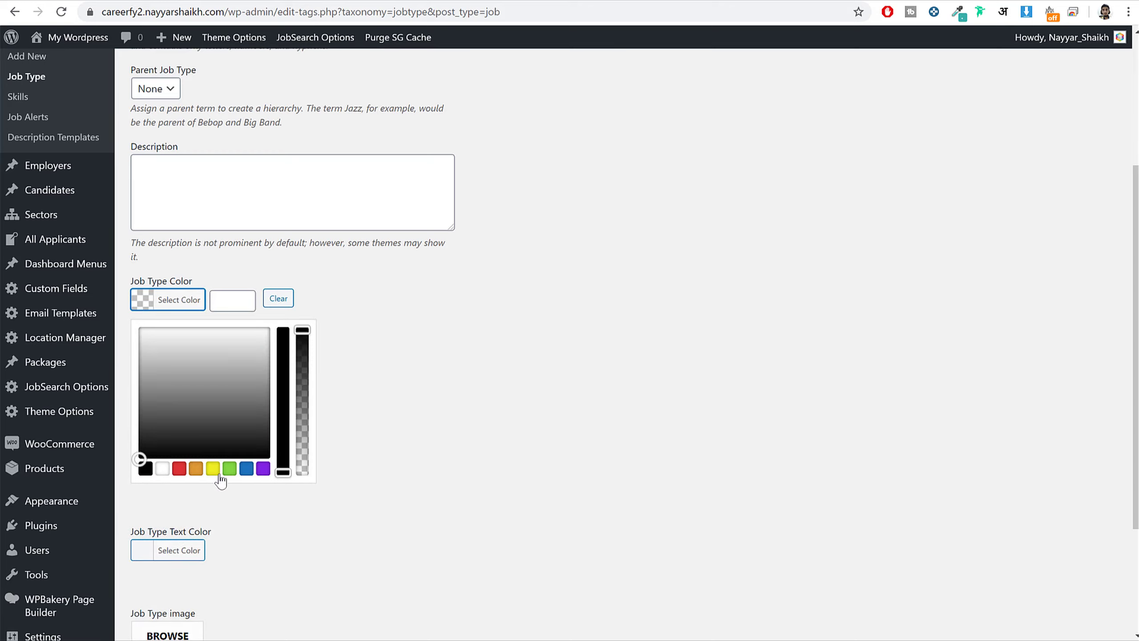
click(264, 468)
click(197, 296)
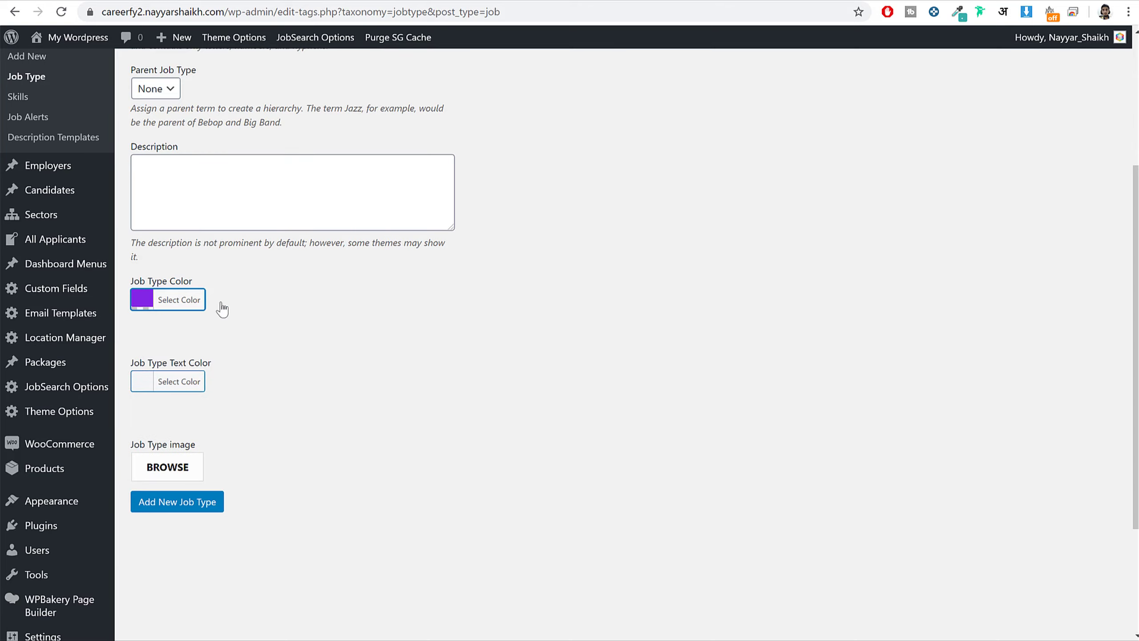
click(179, 384)
click(163, 550)
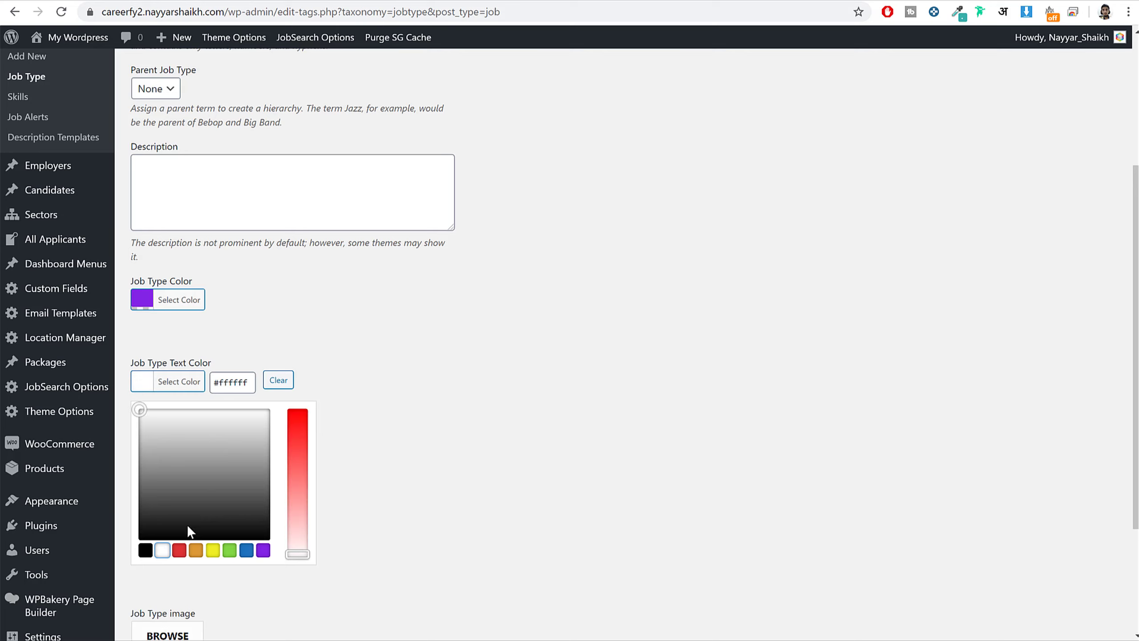
click(179, 381)
scroll(325, 365, down, 2)
click(215, 360)
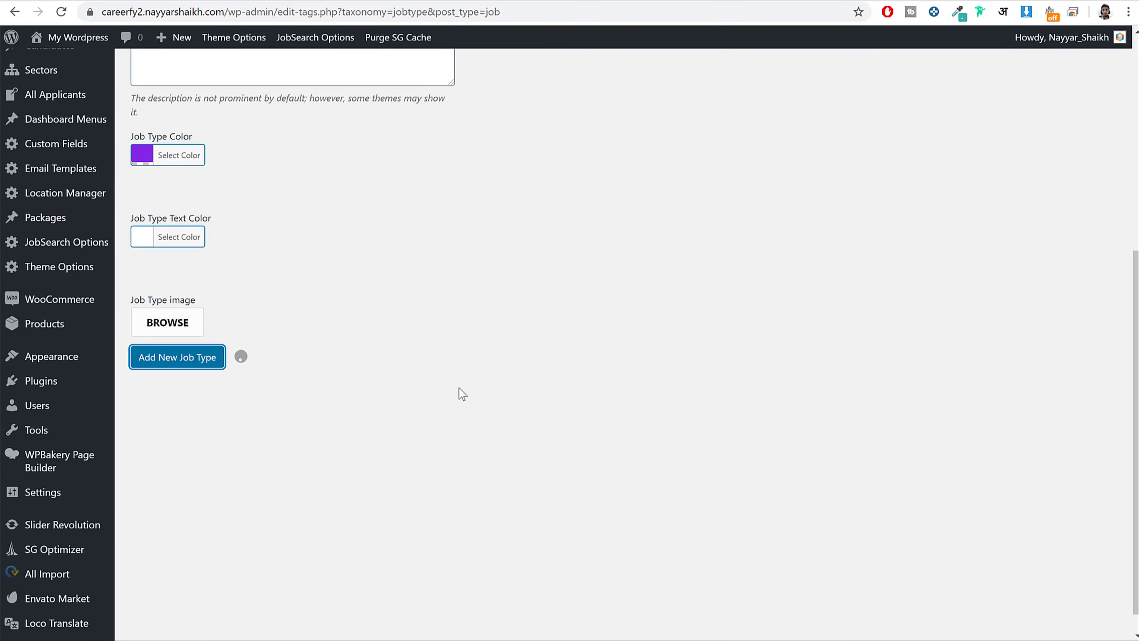
Step: Add a Part Time job type coloured orange (#dd9933)
drag(513, 181, 556, 182)
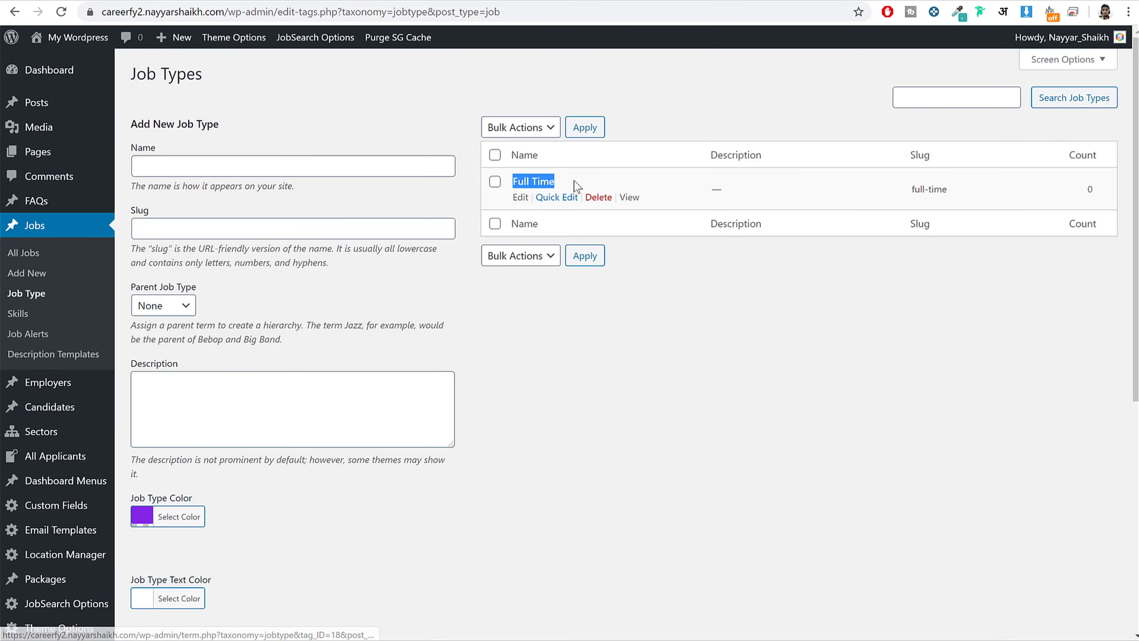
click(280, 171)
key(Return)
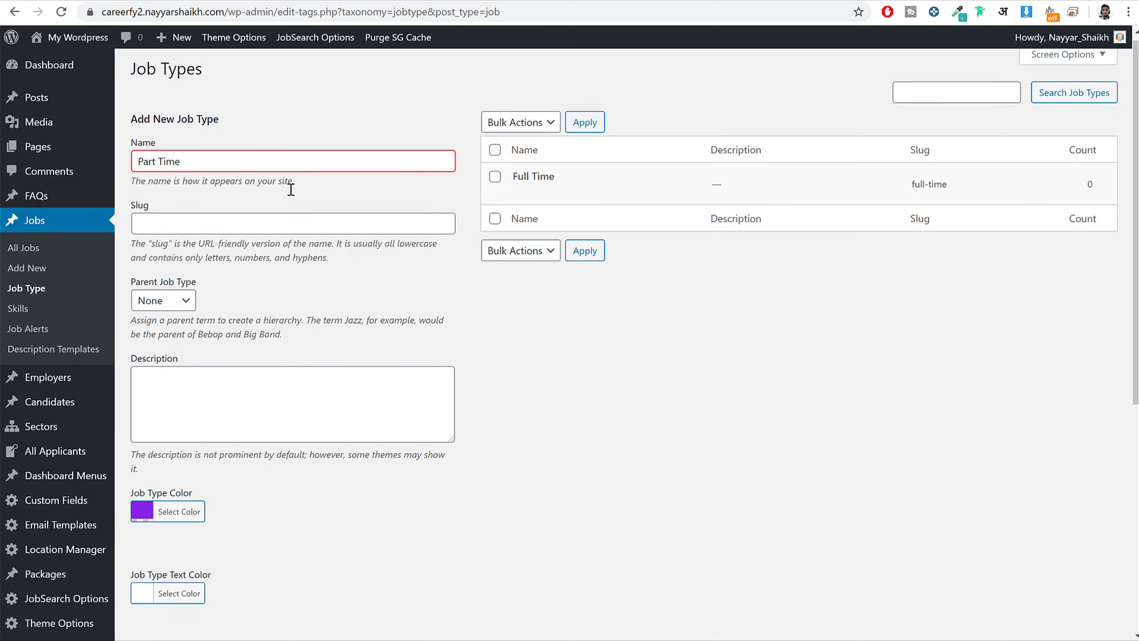
scroll(283, 179, down, 4)
click(164, 299)
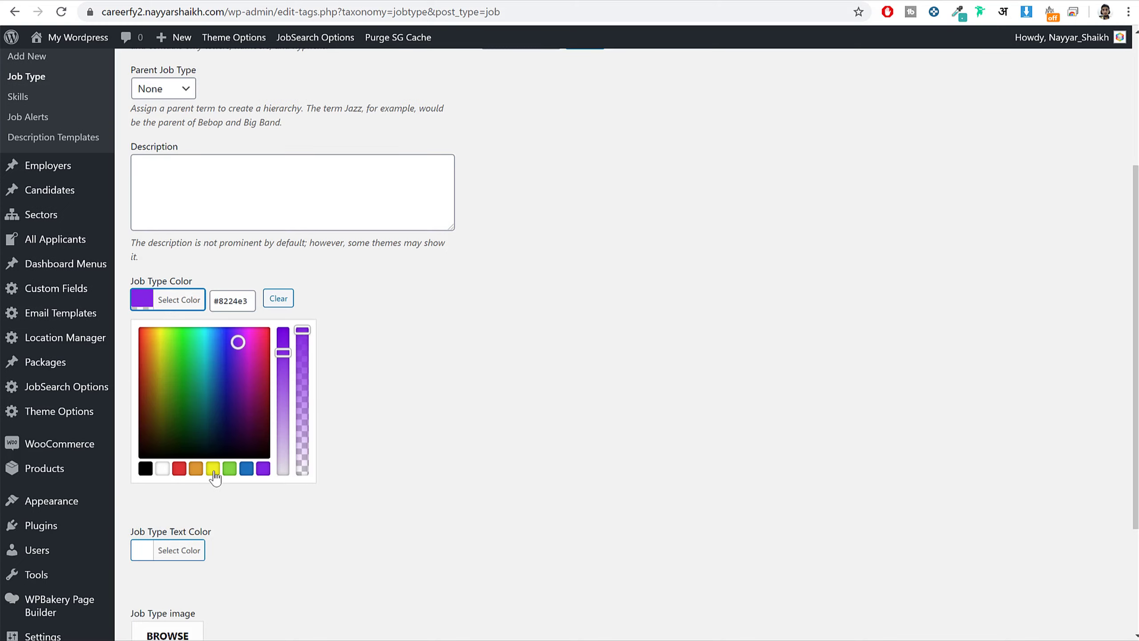
click(193, 471)
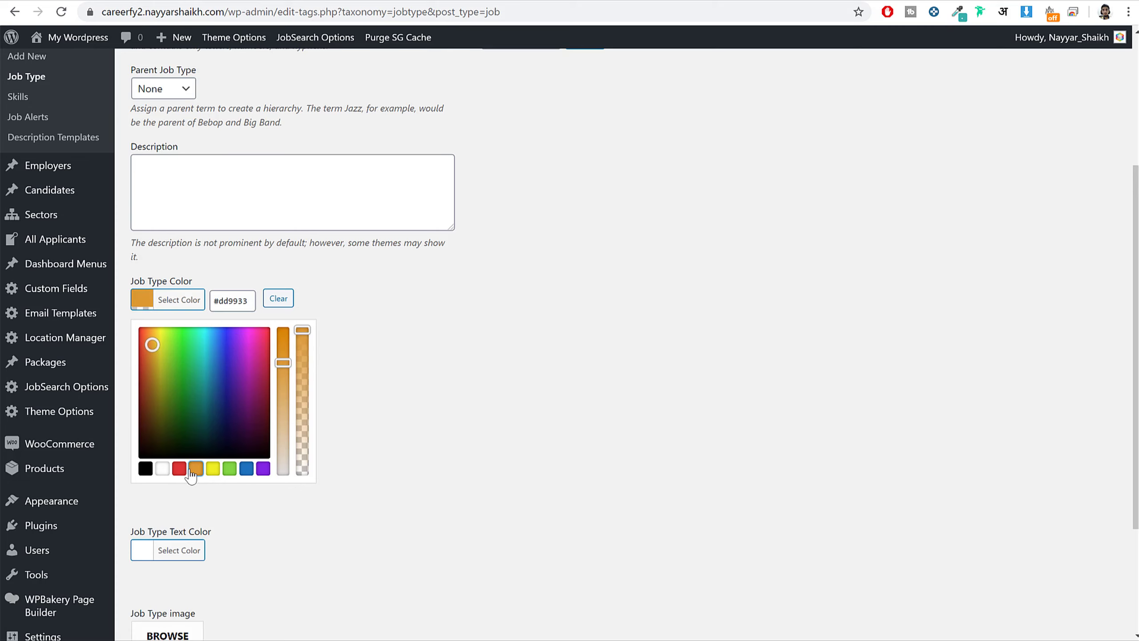
click(184, 300)
scroll(178, 584, down, 2)
click(206, 436)
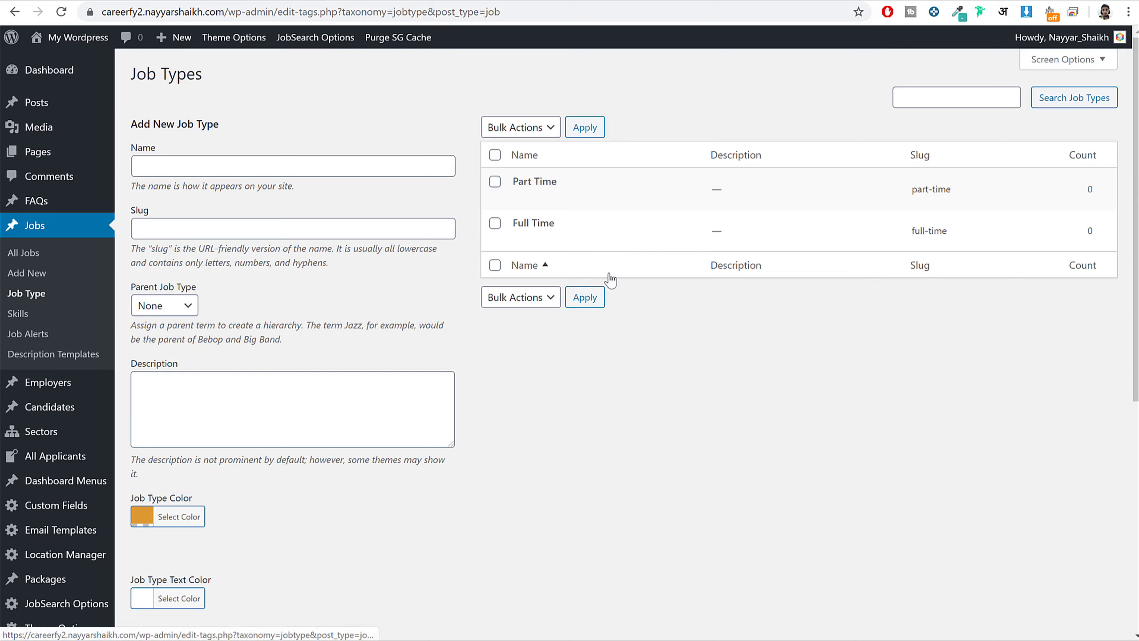
click(67, 1)
Step: Reload the jobs listing and check the Post New Job form's suggested Required Skills
key(F5)
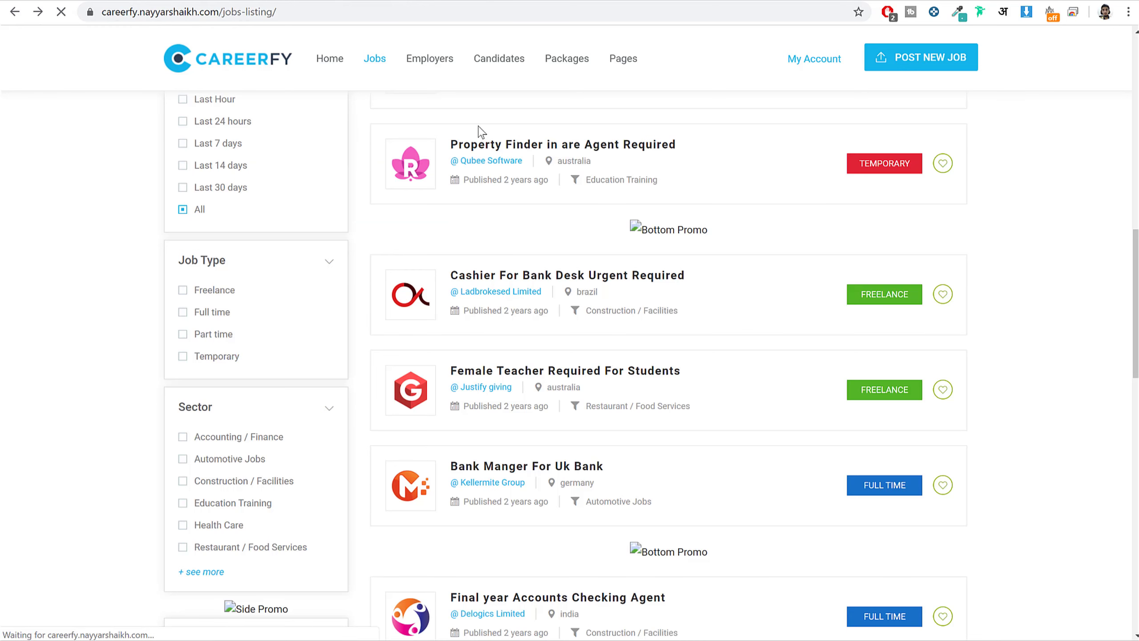
key(ctrl+Tab)
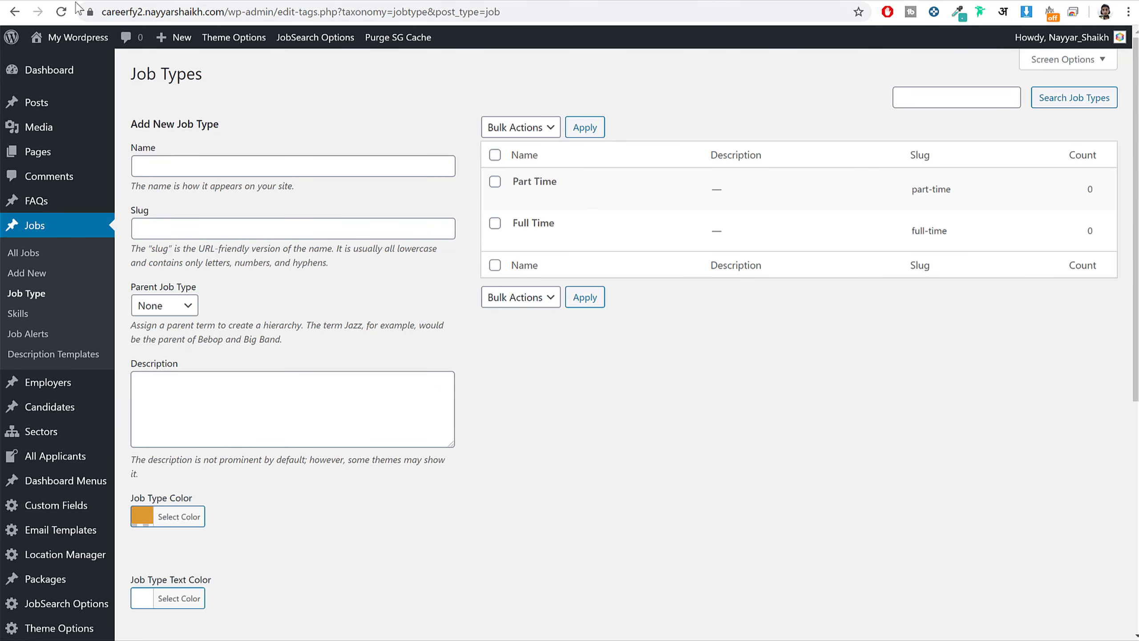
key(ctrl+Tab)
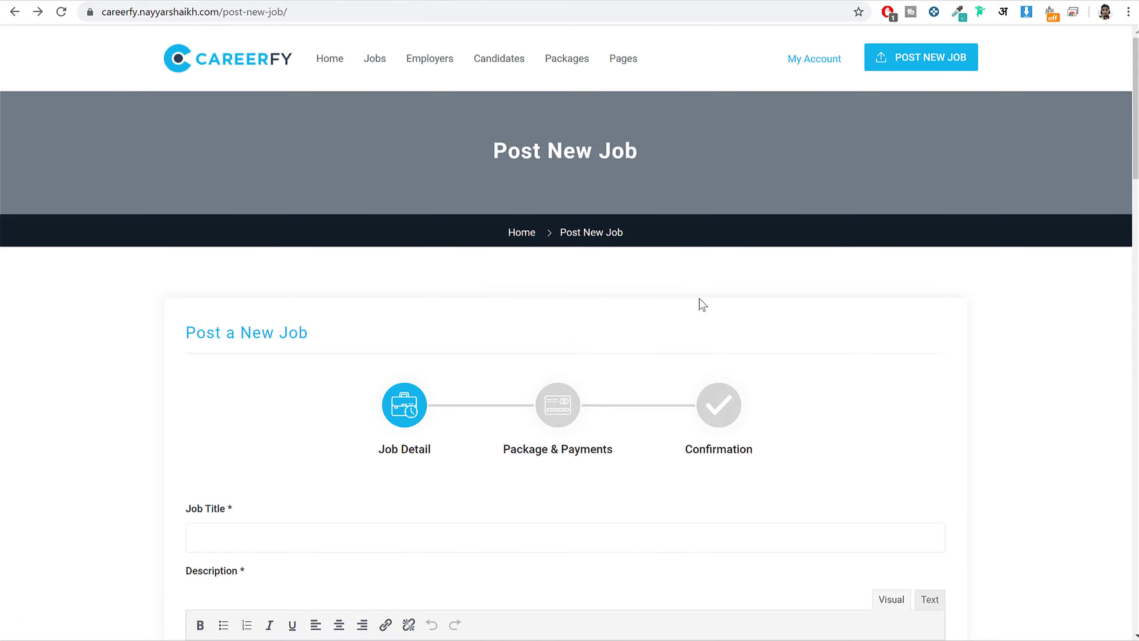
scroll(700, 307, down, 5)
scroll(411, 383, down, 5)
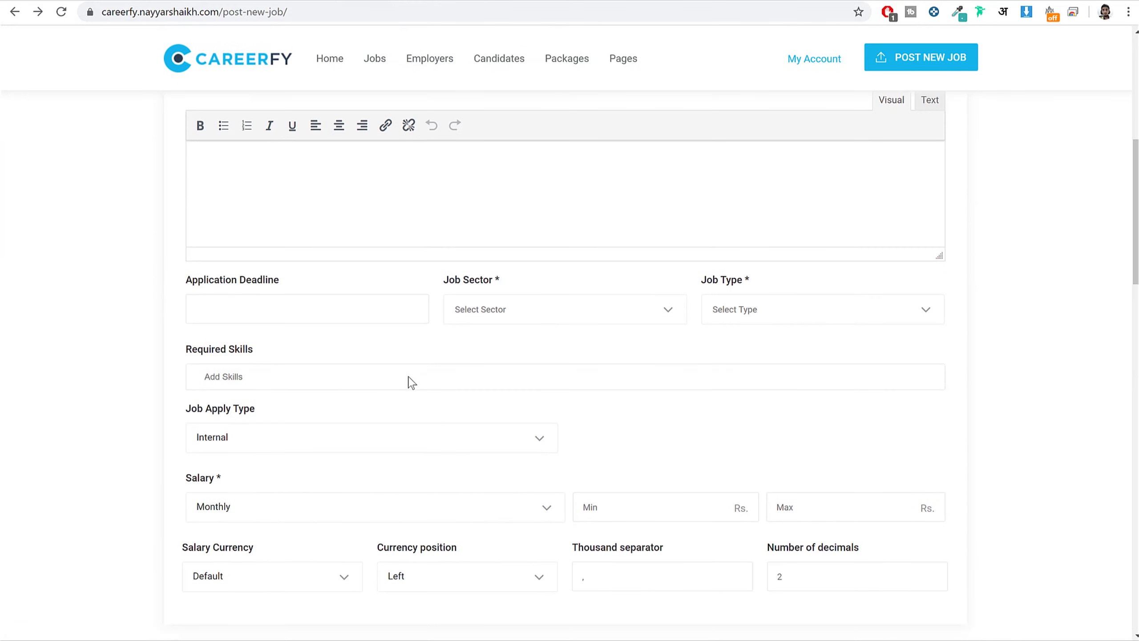
click(278, 382)
scroll(310, 392, down, 2)
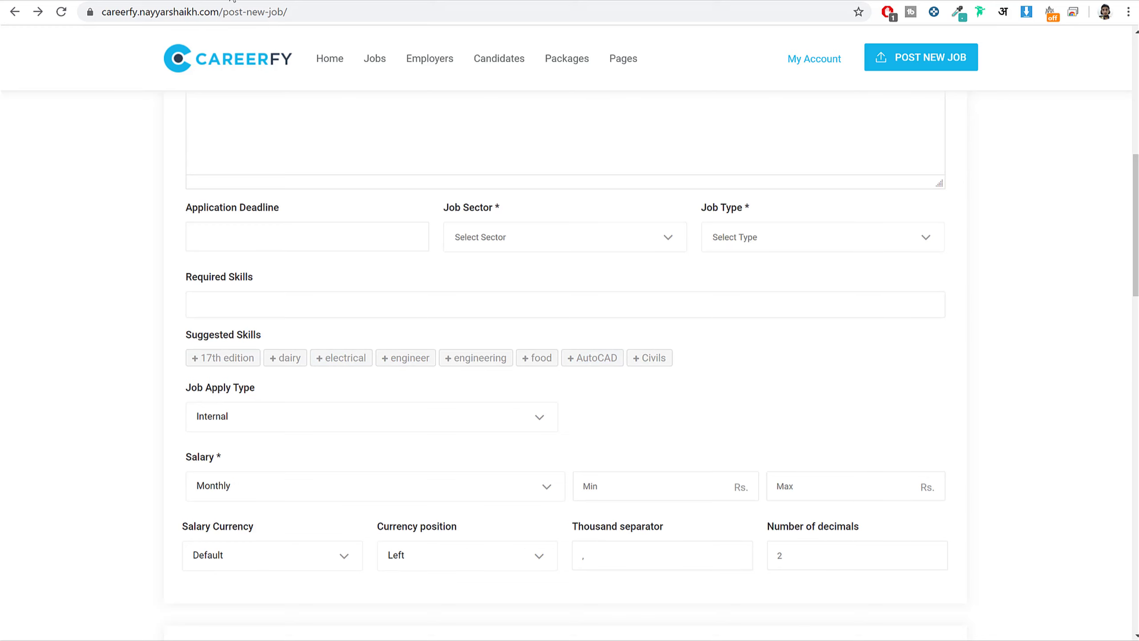
key(ctrl+shift+Tab)
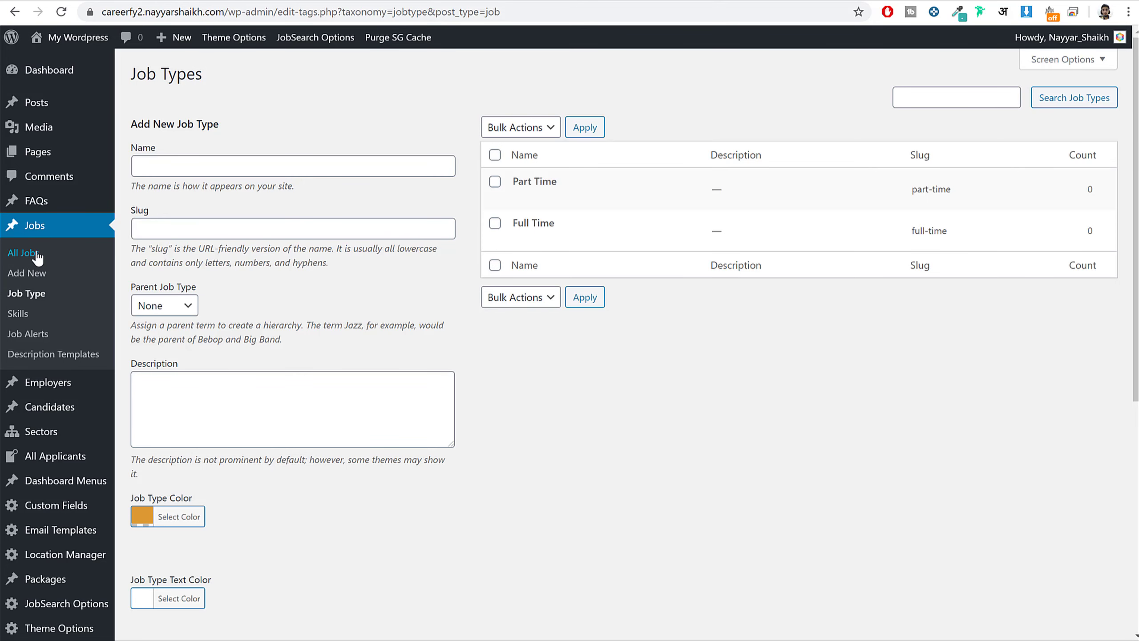
Step: Add PHP, Python and WordPress as new skills under Jobs > Skills
click(22, 316)
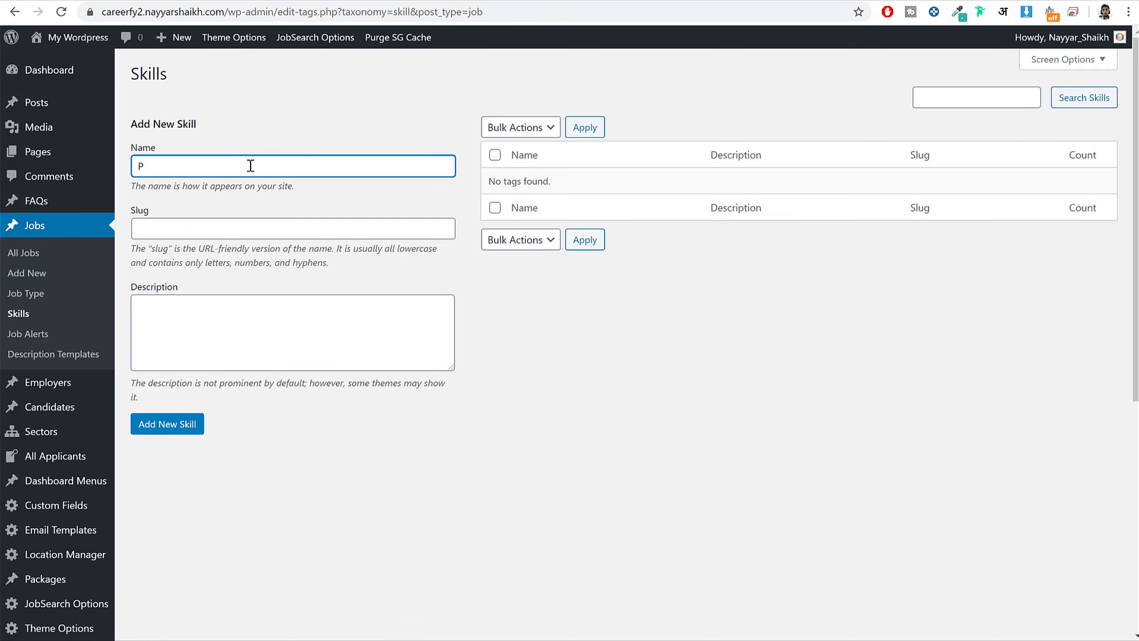
key(ctrl+a)
text(PHP)
click(184, 424)
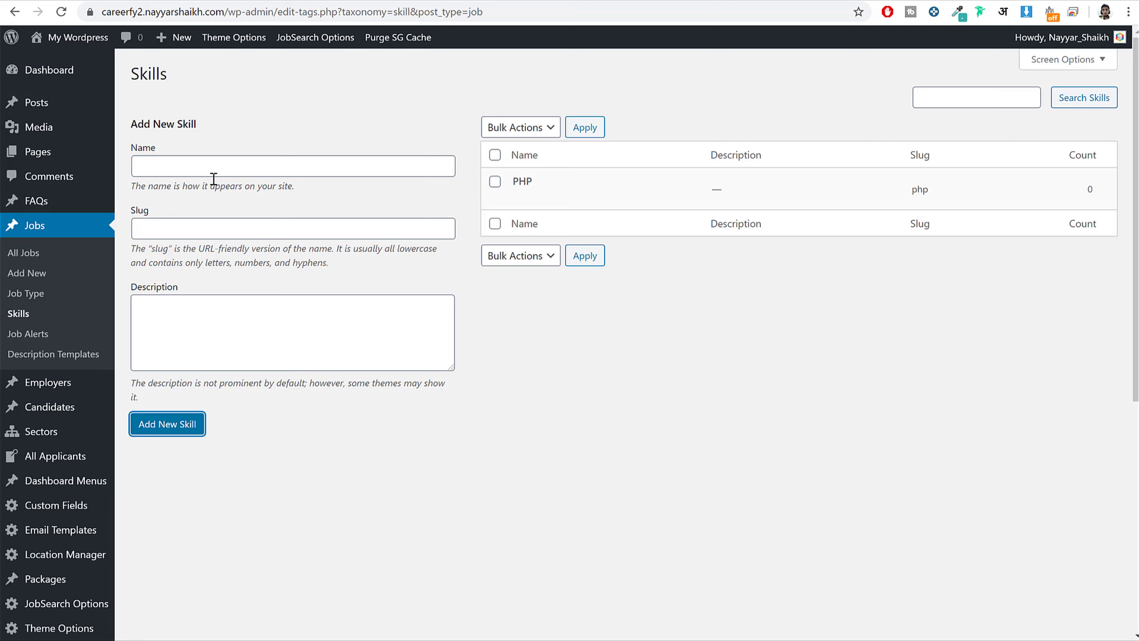
click(219, 165)
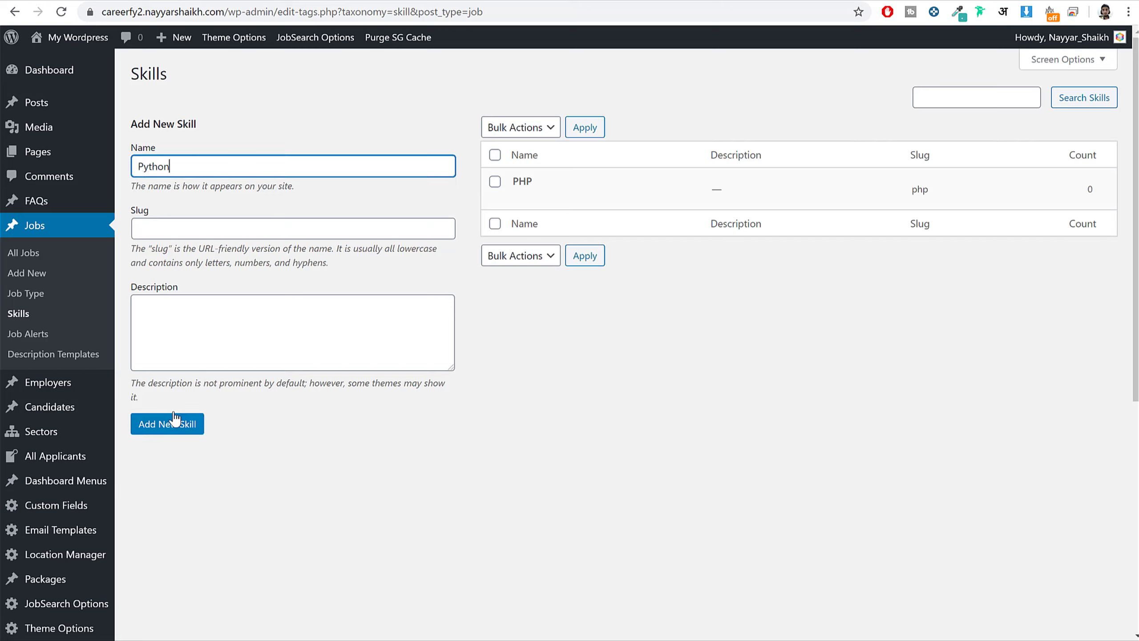
click(172, 430)
click(239, 169)
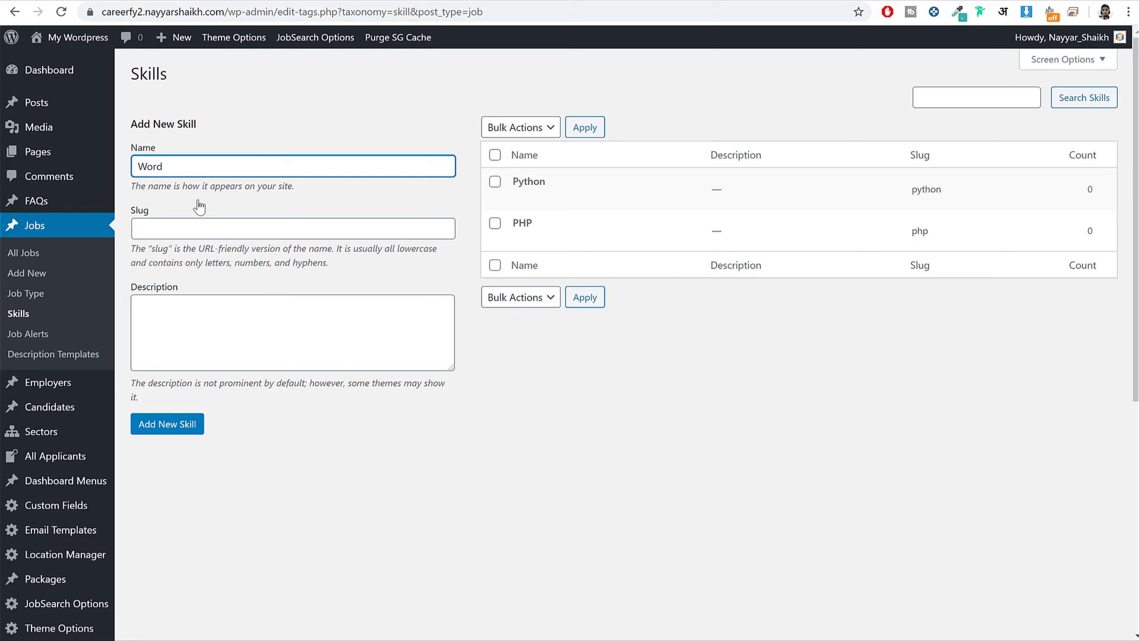
text(WordPress)
click(167, 423)
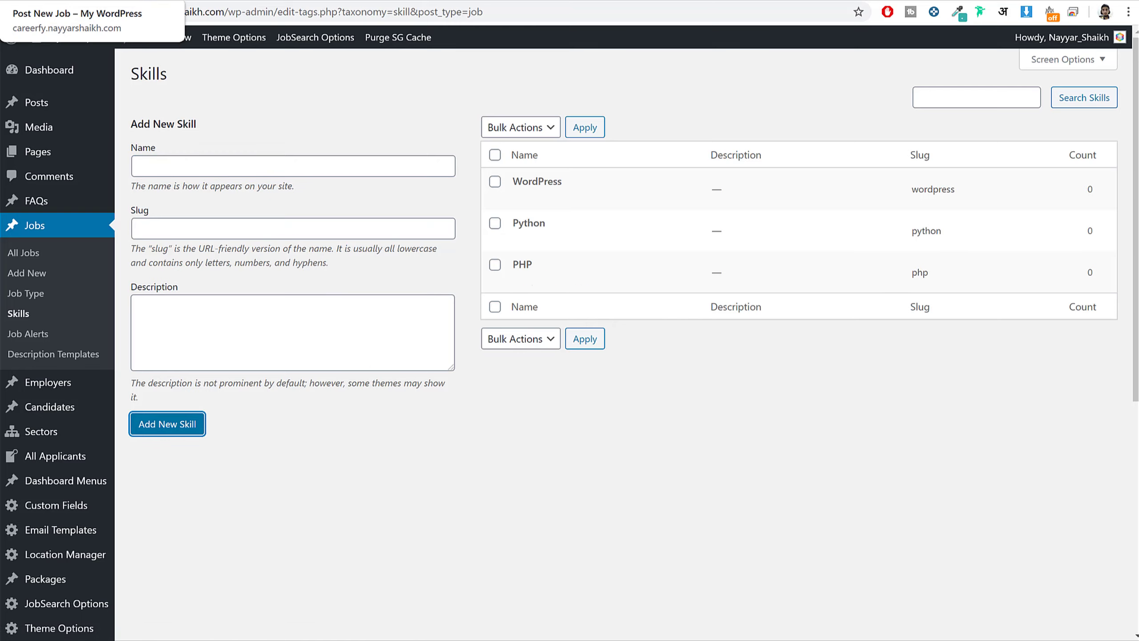
click(103, 1)
Step: Inspect the Post New Job form's Offered Salary choices and close the list unselected
scroll(471, 263, down, 4)
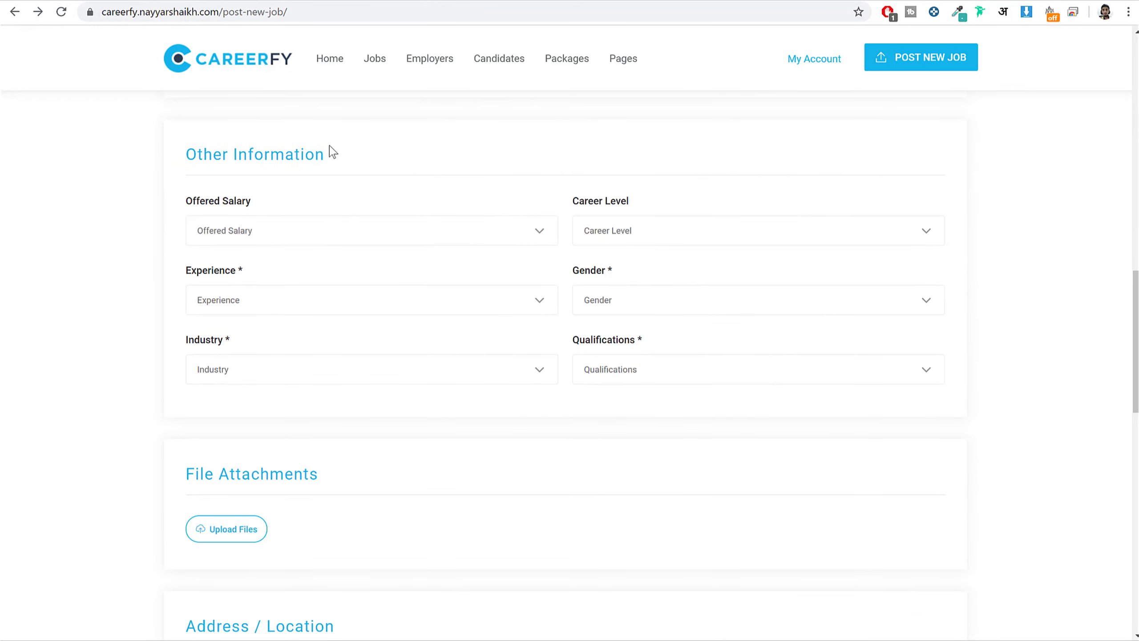
drag(185, 154, 309, 157)
click(328, 161)
click(274, 234)
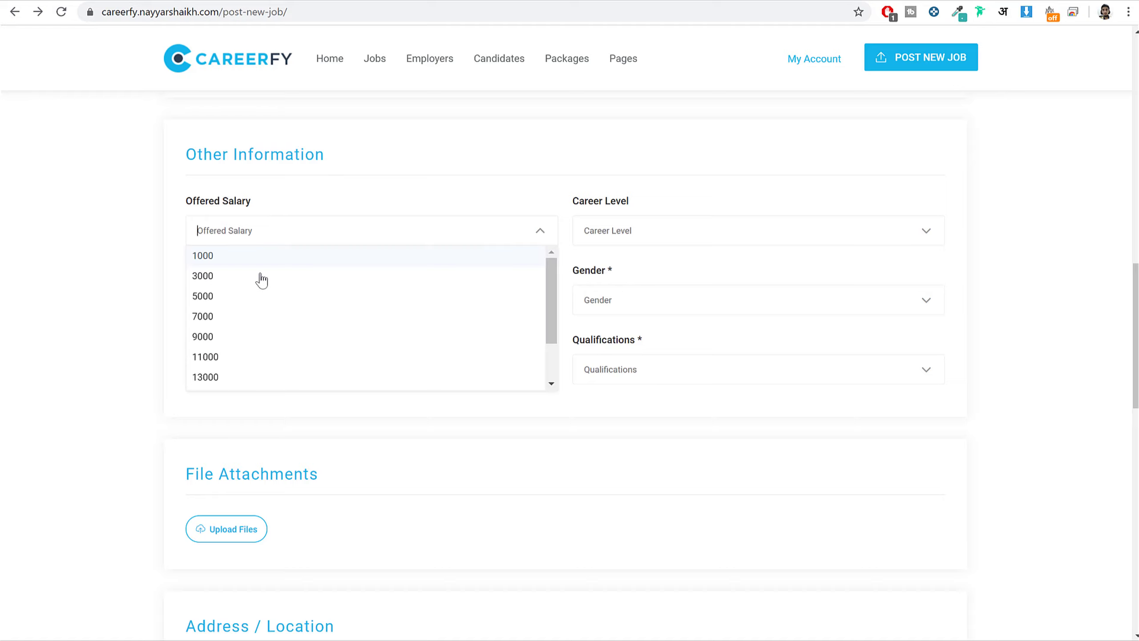
scroll(244, 346, down, 2)
scroll(244, 351, up, 2)
scroll(252, 329, down, 3)
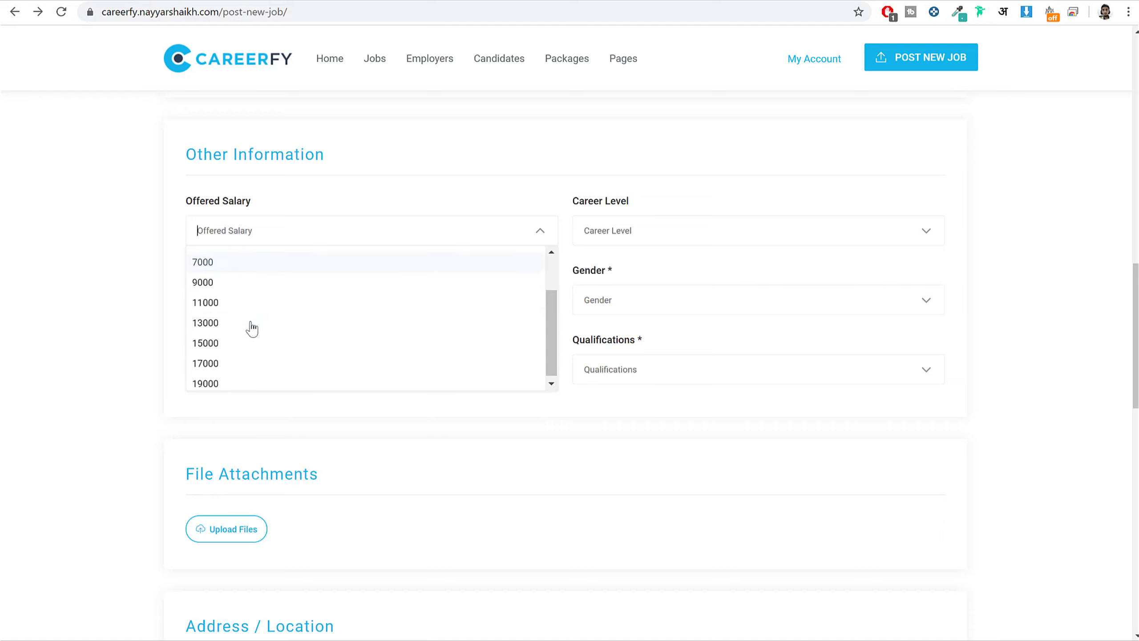
scroll(257, 355, up, 3)
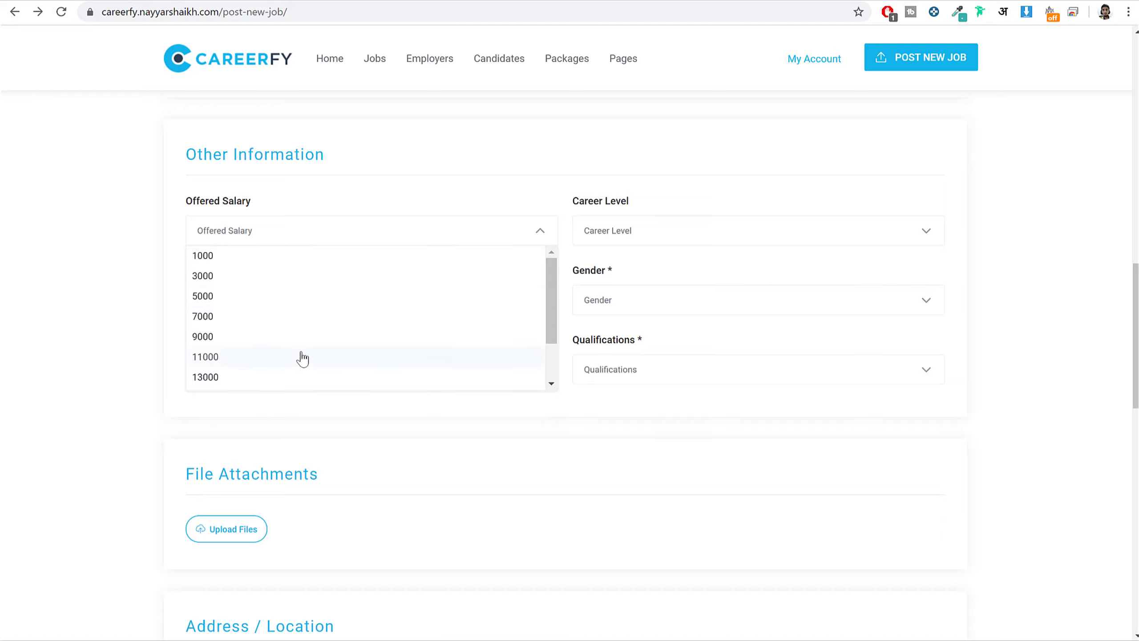
click(675, 275)
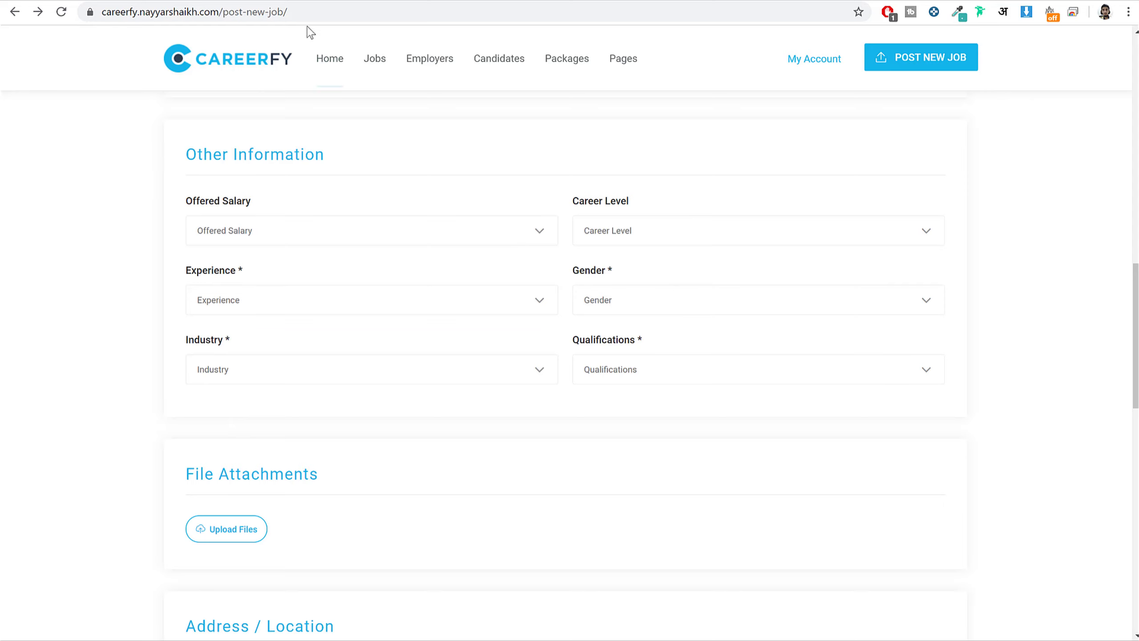
click(280, 1)
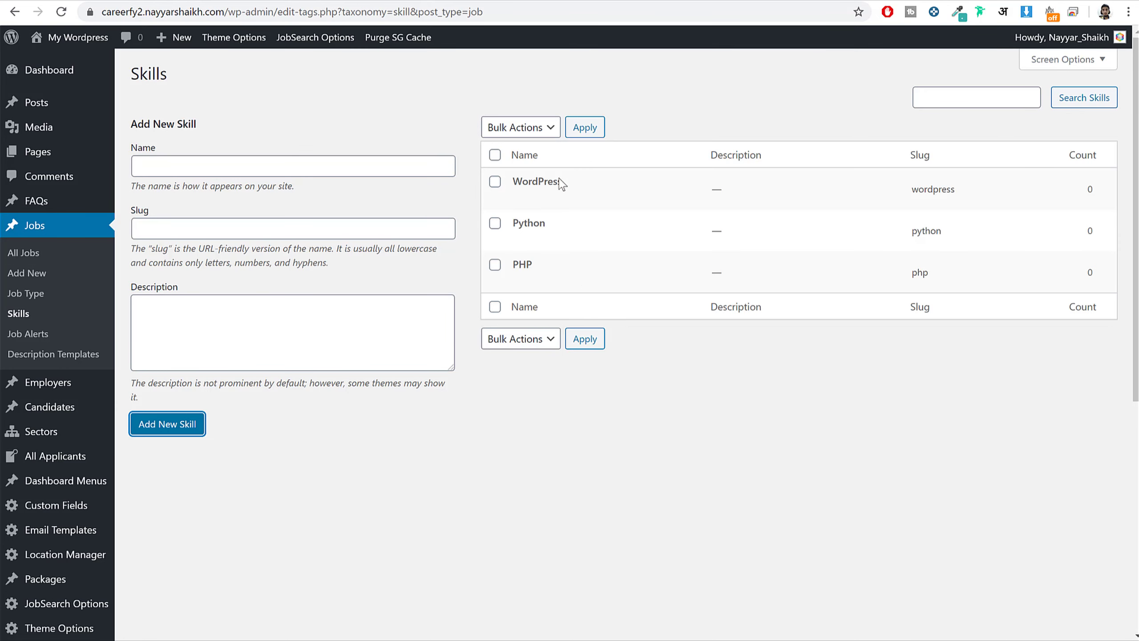
Step: Open the Employer Custom Fields page and add a Range field
scroll(18, 458, down, 3)
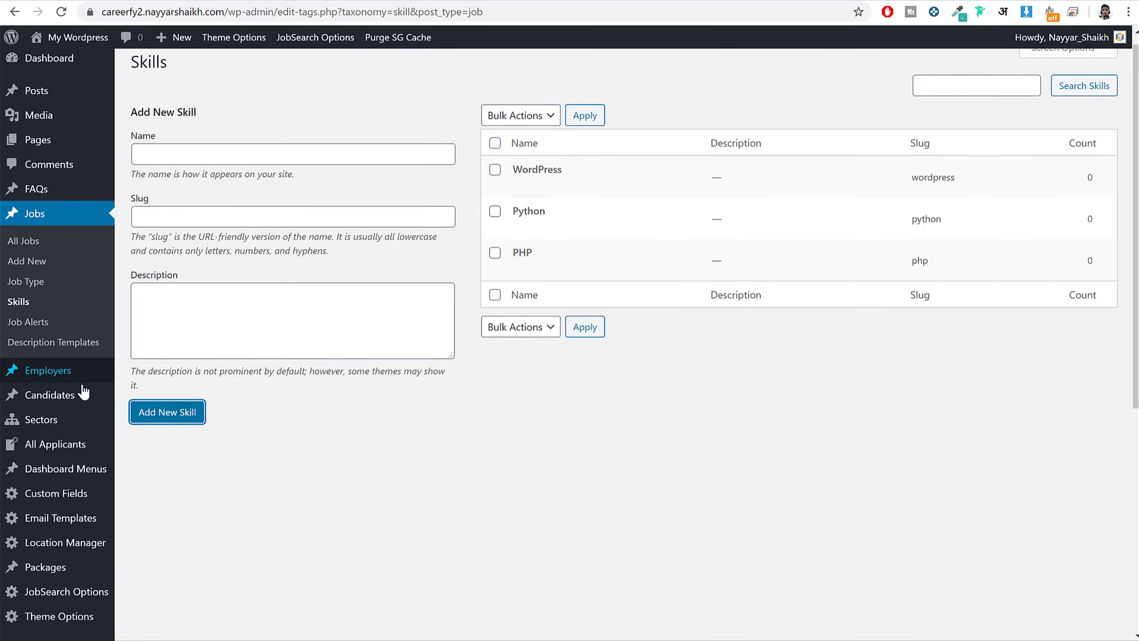
mouse_move(84, 391)
scroll(83, 388, down, 5)
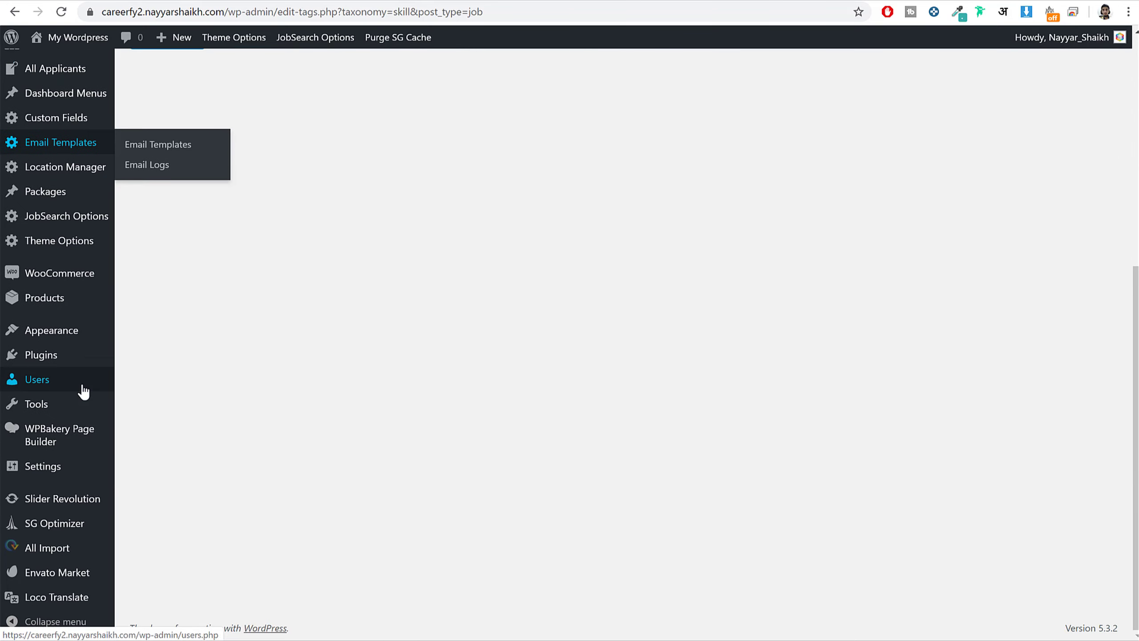
scroll(84, 390, up, 4)
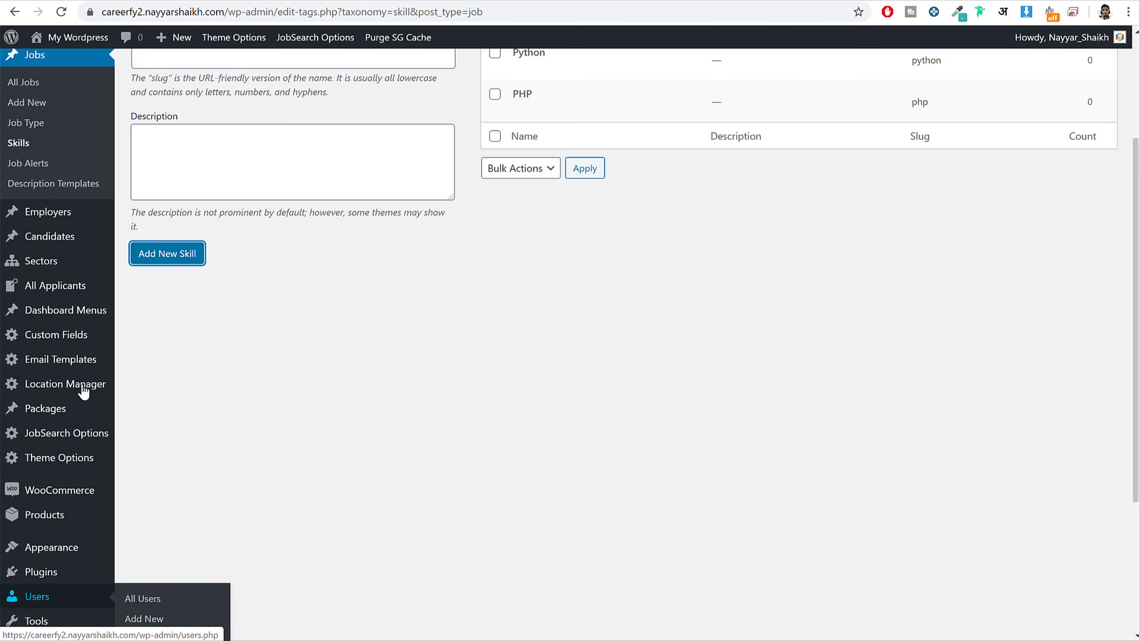
click(72, 338)
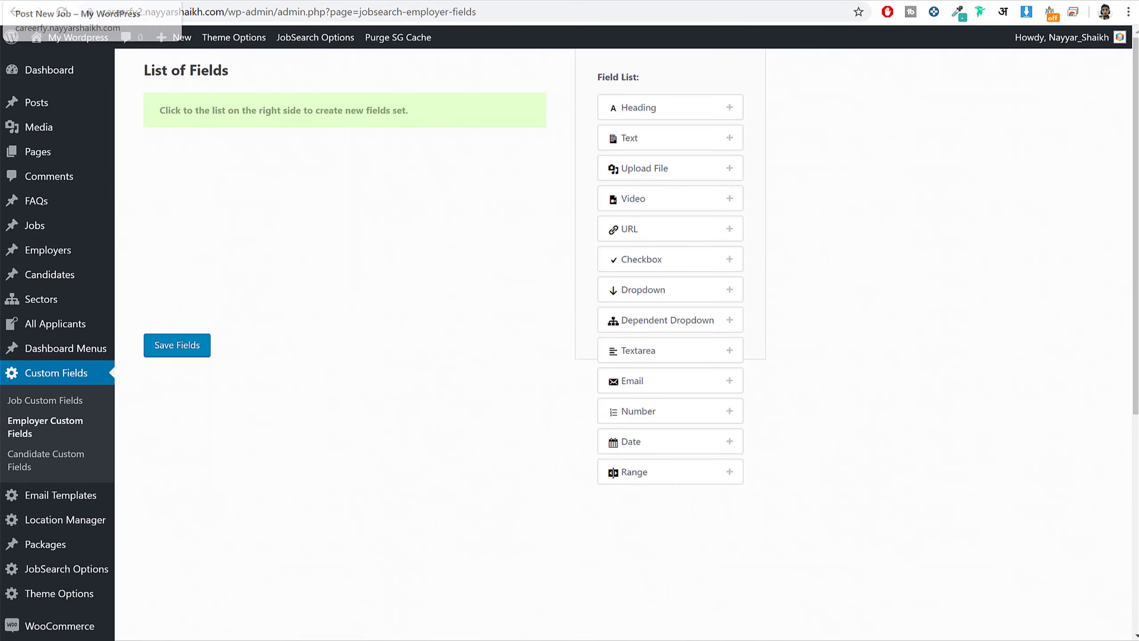
click(67, 1)
drag(262, 205, 167, 202)
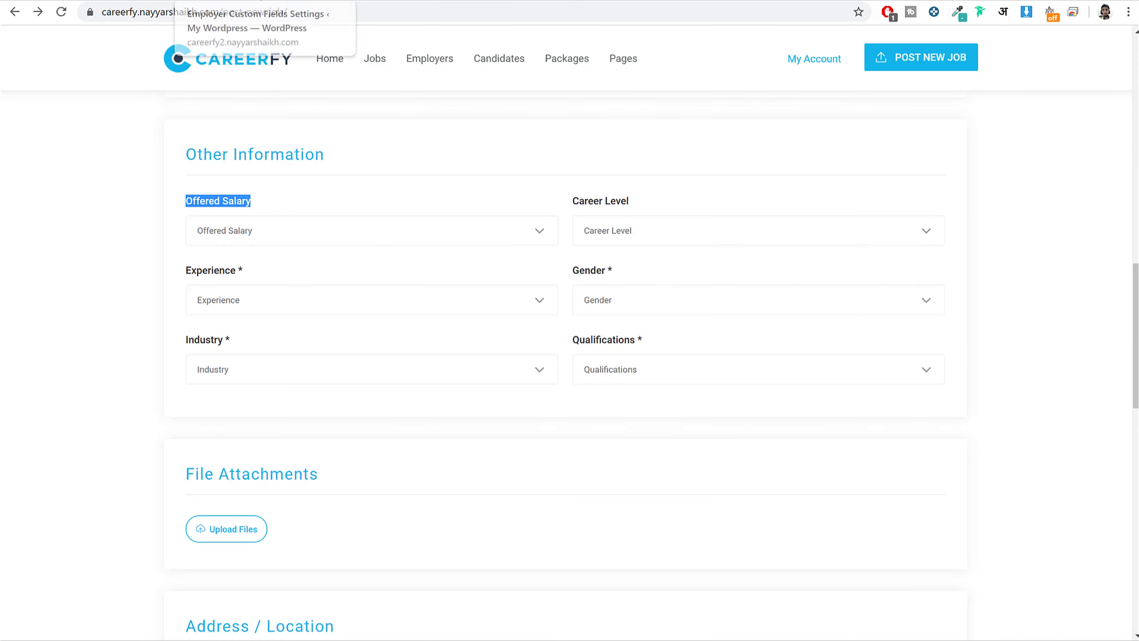
click(180, 1)
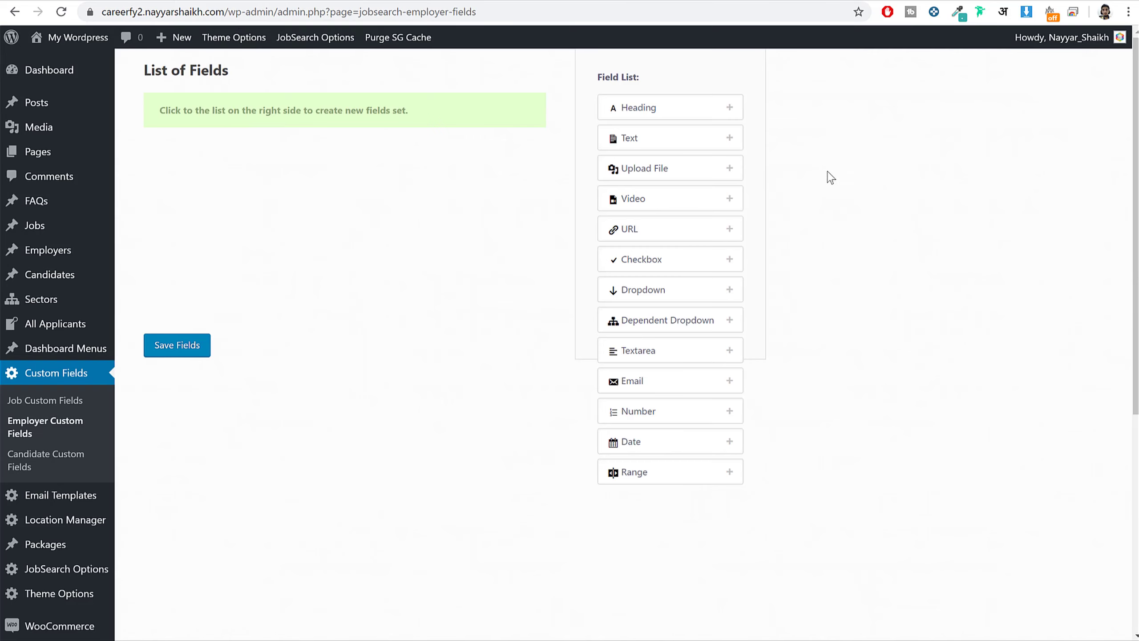
click(669, 474)
Step: Name the Range field 'Offered Salary', copied from the front-end form label
key(ctrl+shift+Tab)
click(274, 230)
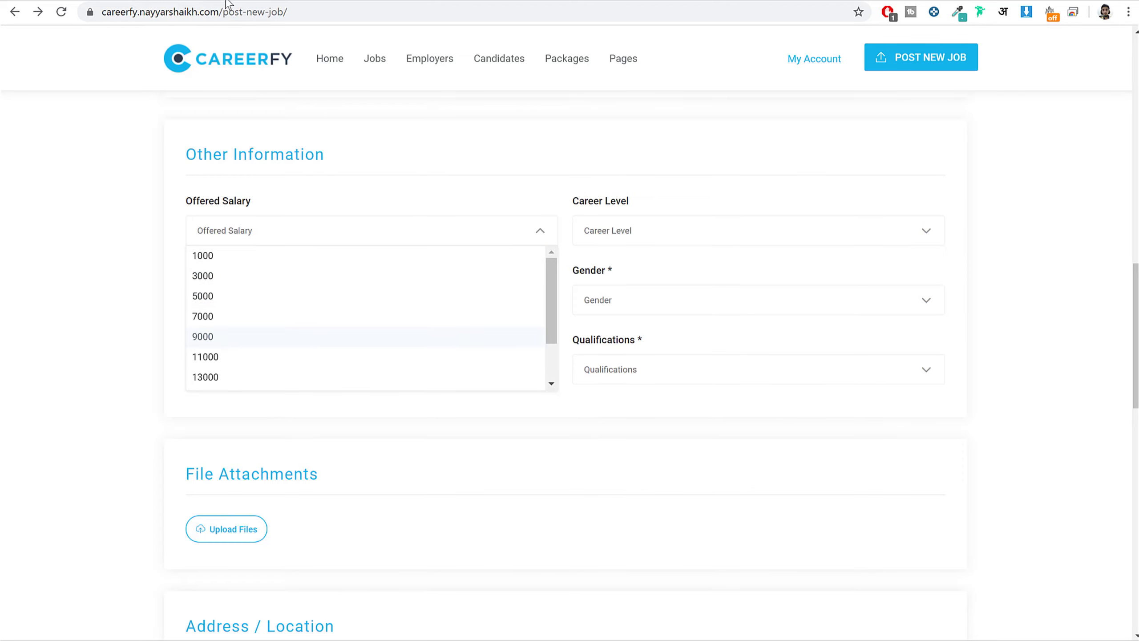
key(ctrl+Tab)
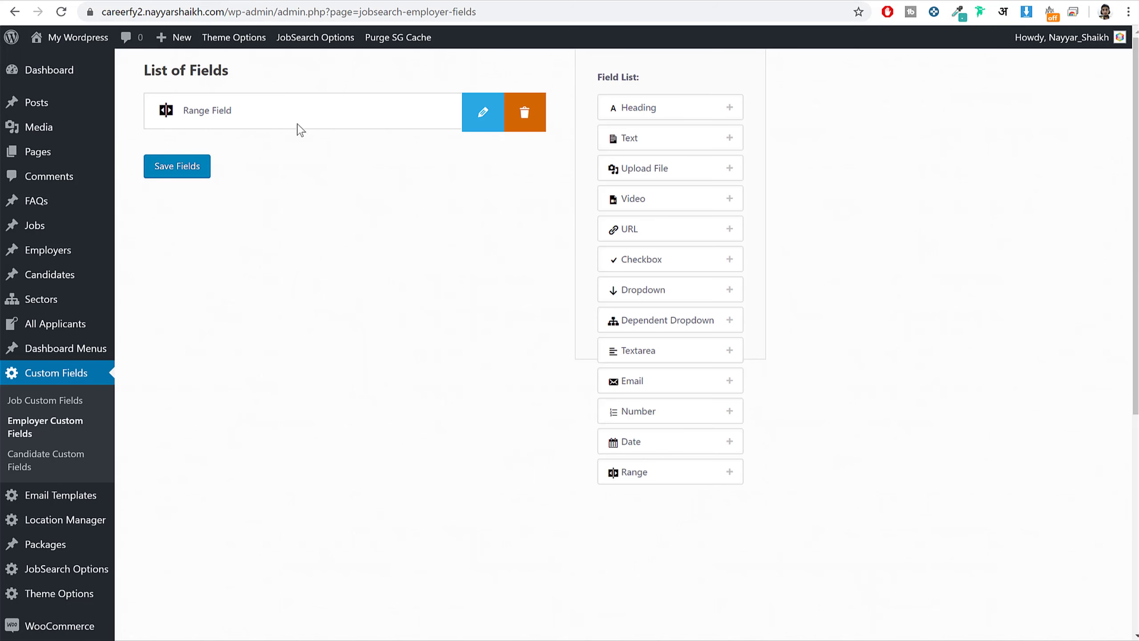
click(493, 127)
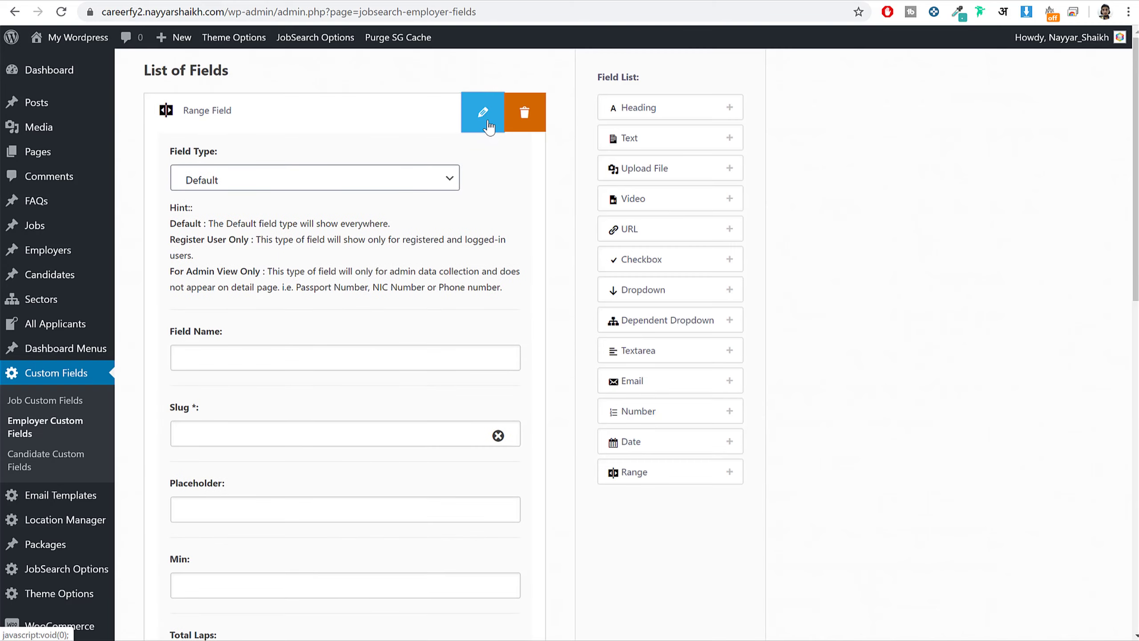
click(354, 349)
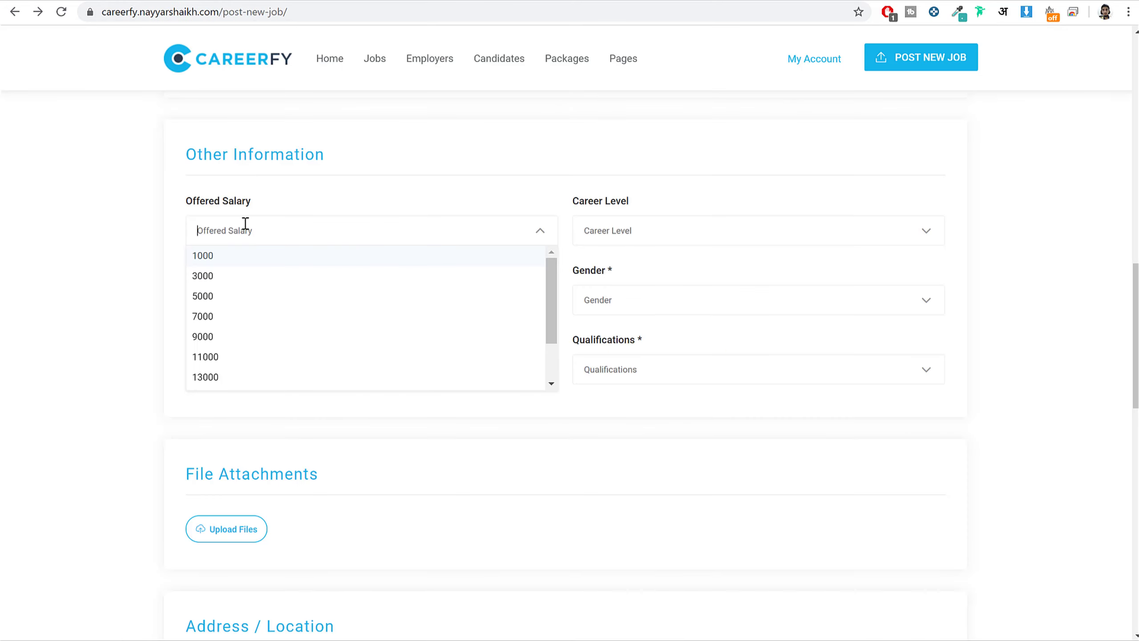
drag(186, 200, 258, 209)
key(ctrl+c)
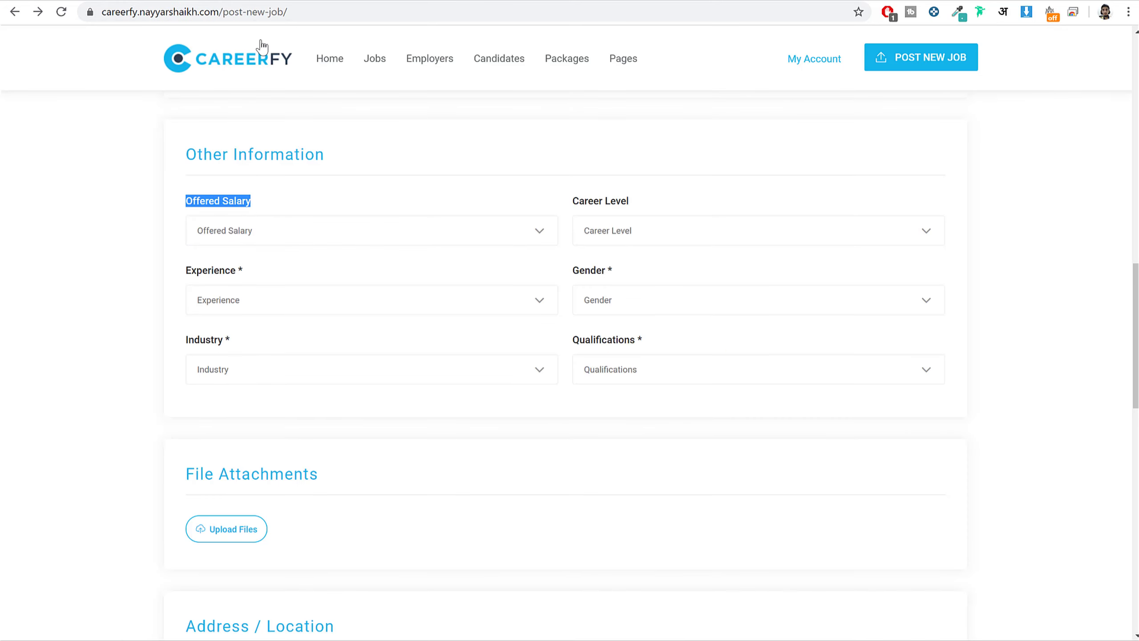
click(264, 1)
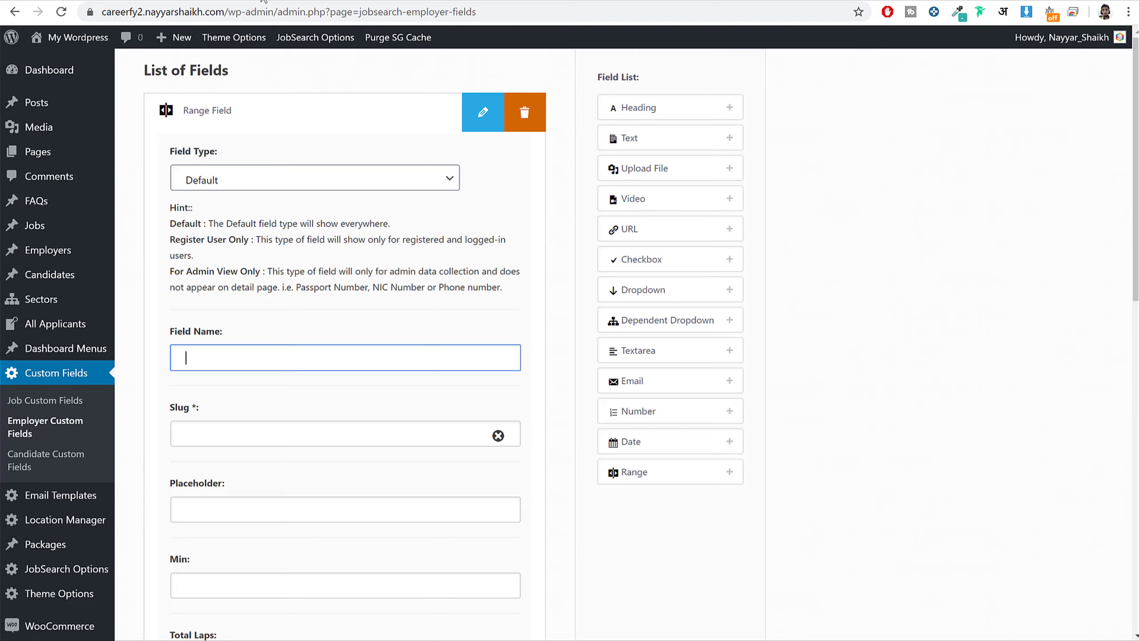
key(ctrl+v)
Step: Set the Range field's slug to offered-salary
scroll(321, 354, down, 3)
click(268, 285)
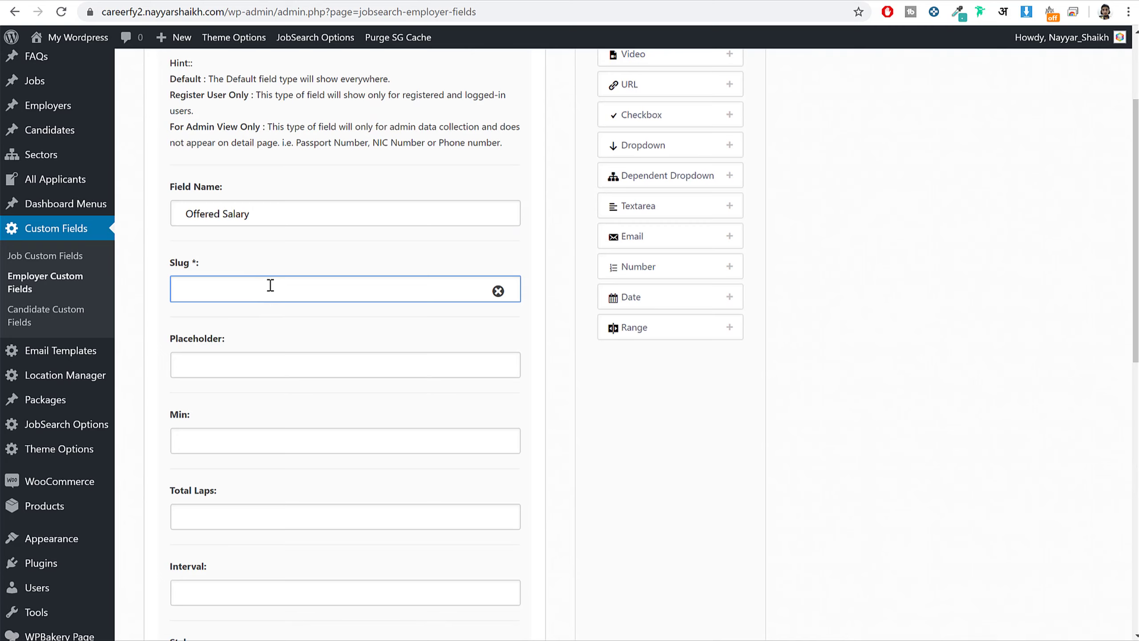
key(ctrl+v)
text(o)
text(s)
key(BackSpace)
text(-)
key(ctrl+t)
text(slu)
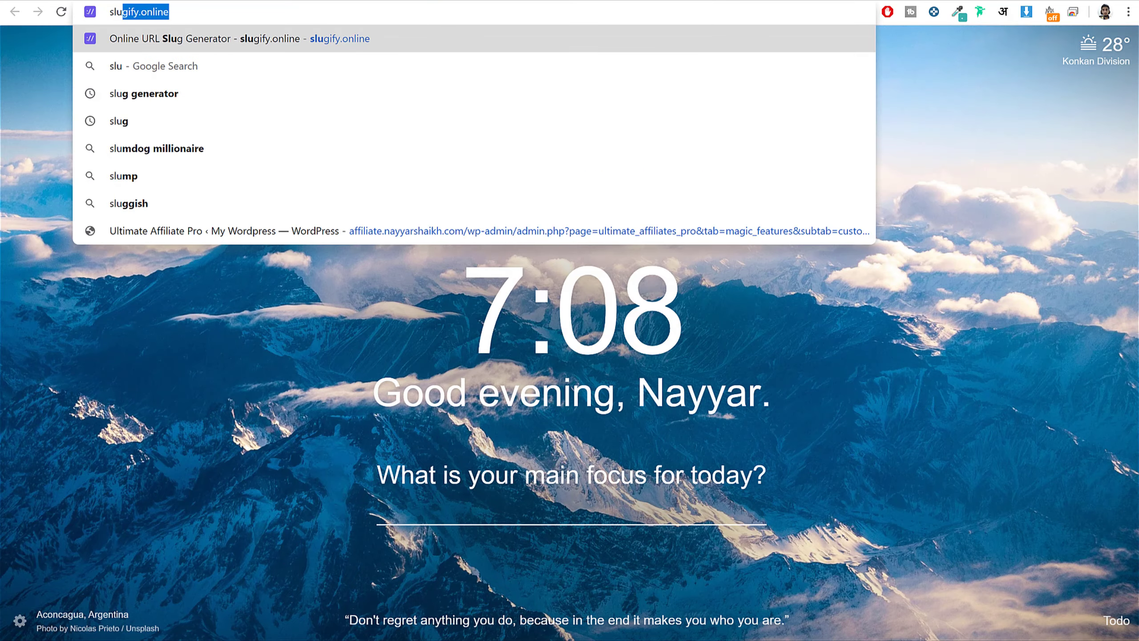
text(g)
Step: Generate and copy the slug offered-salary from 'Offered Salary' on slugify.online
key(Return)
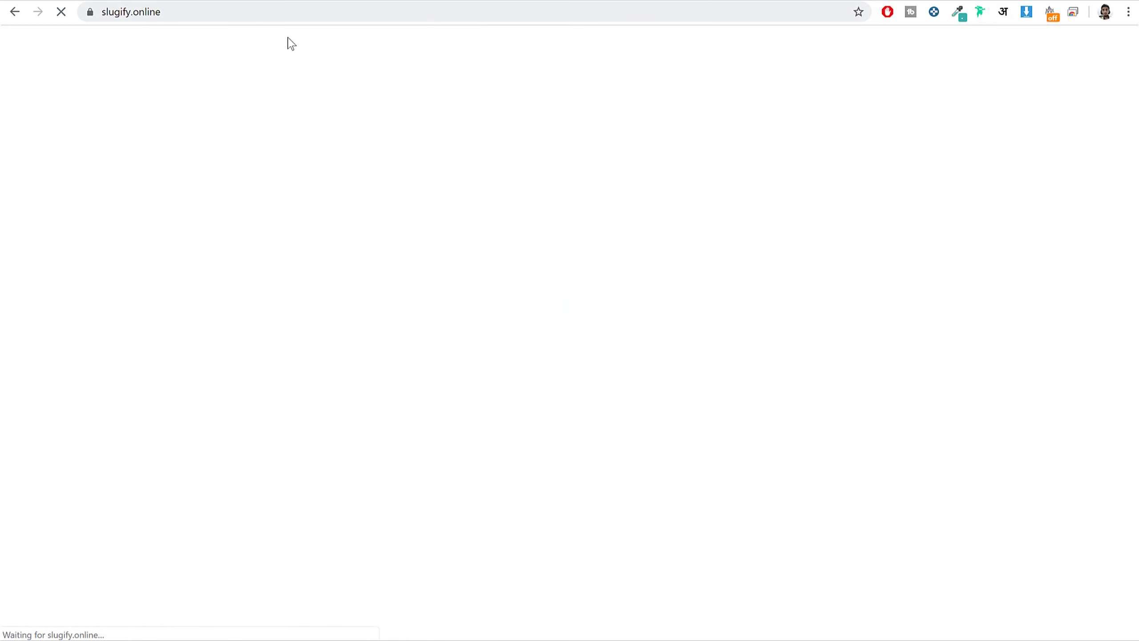
key(ctrl+shift+Tab)
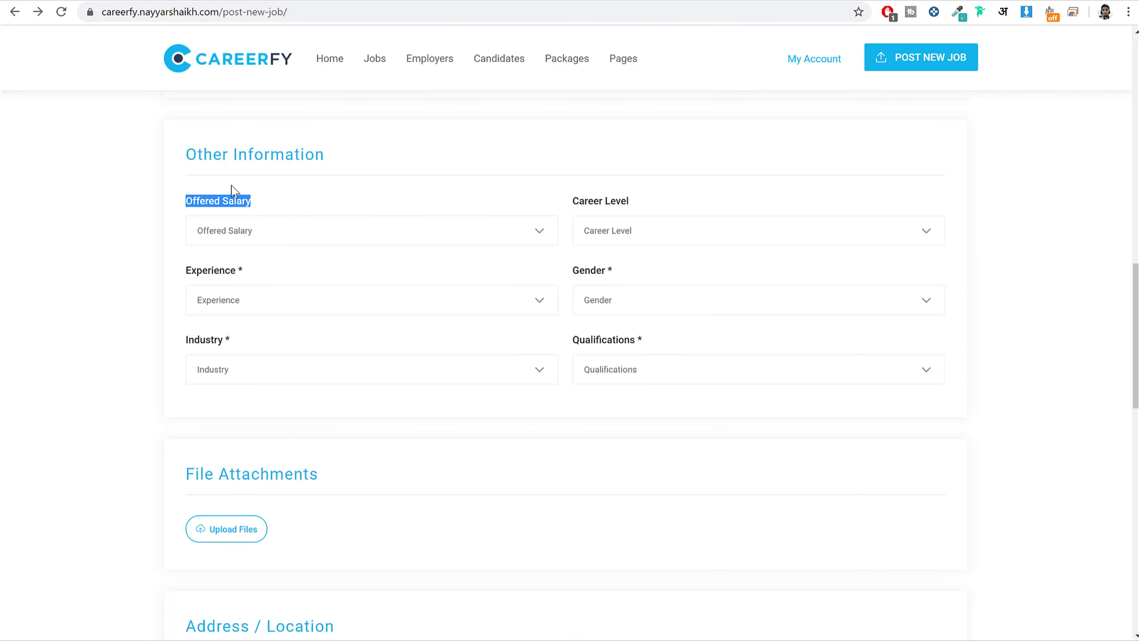
key(ctrl+shift+Tab)
triple_click(264, 204)
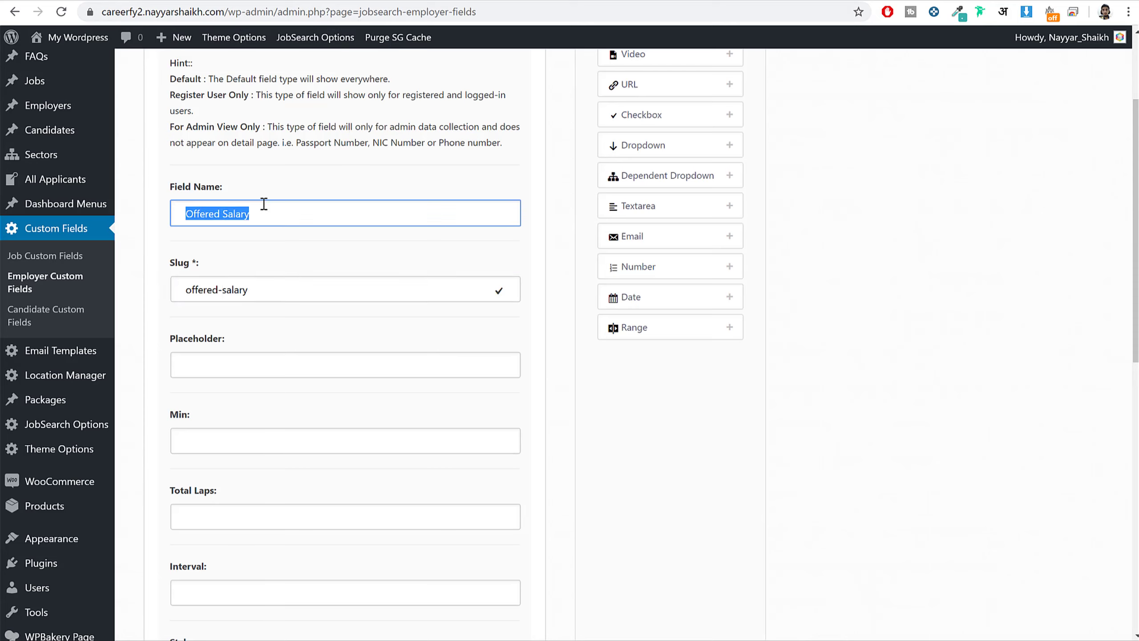
key(ctrl+c)
key(ctrl+Tab)
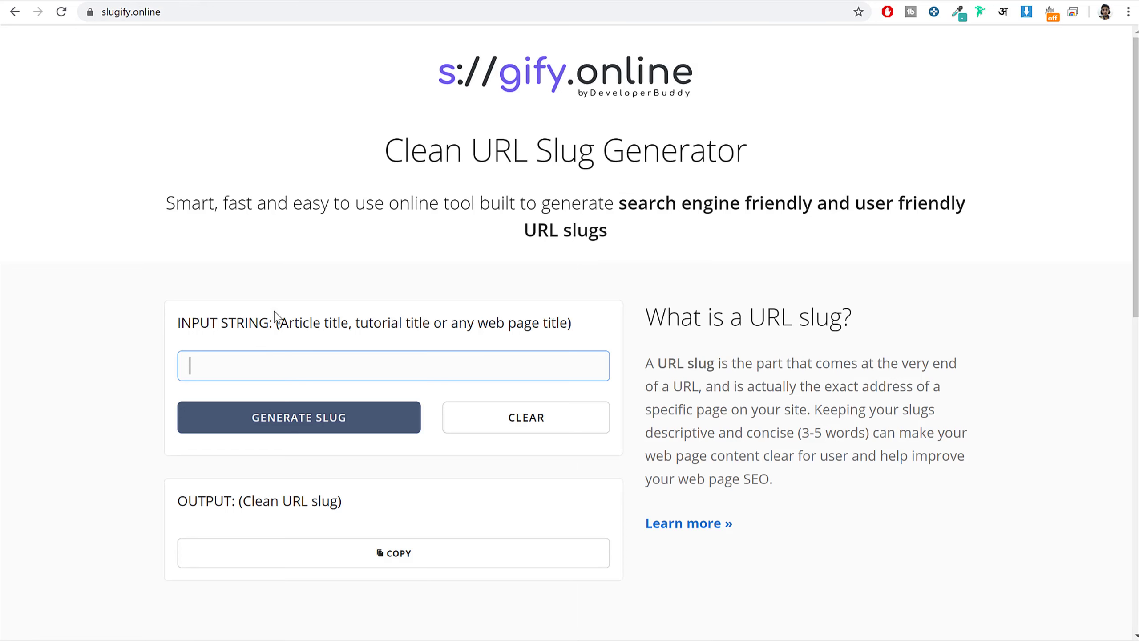
key(ctrl+v)
click(294, 421)
scroll(298, 427, down, 3)
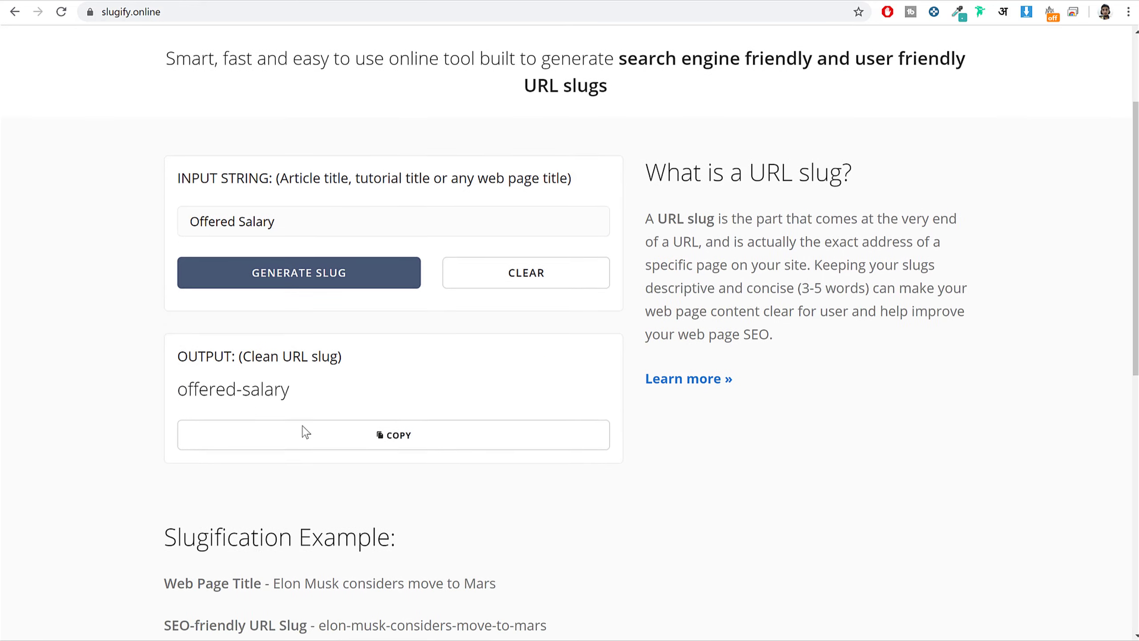
click(373, 436)
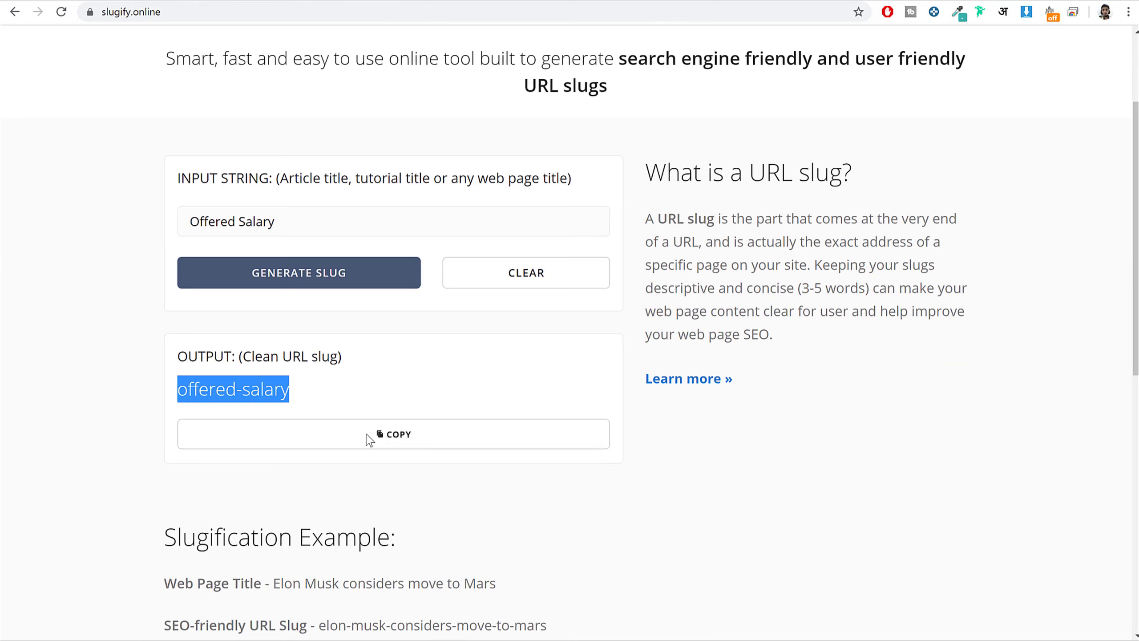
click(260, 2)
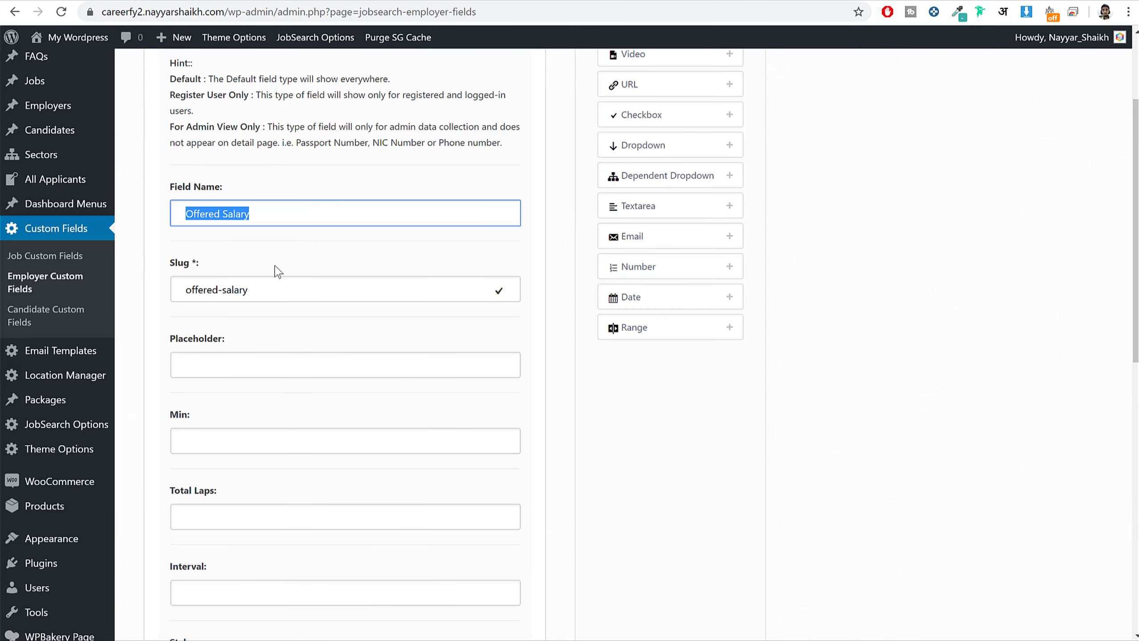
Step: Set the range field's slug to offered-salary and its placeholder to Offered Salary
triple_click(275, 283)
key(ctrl+v)
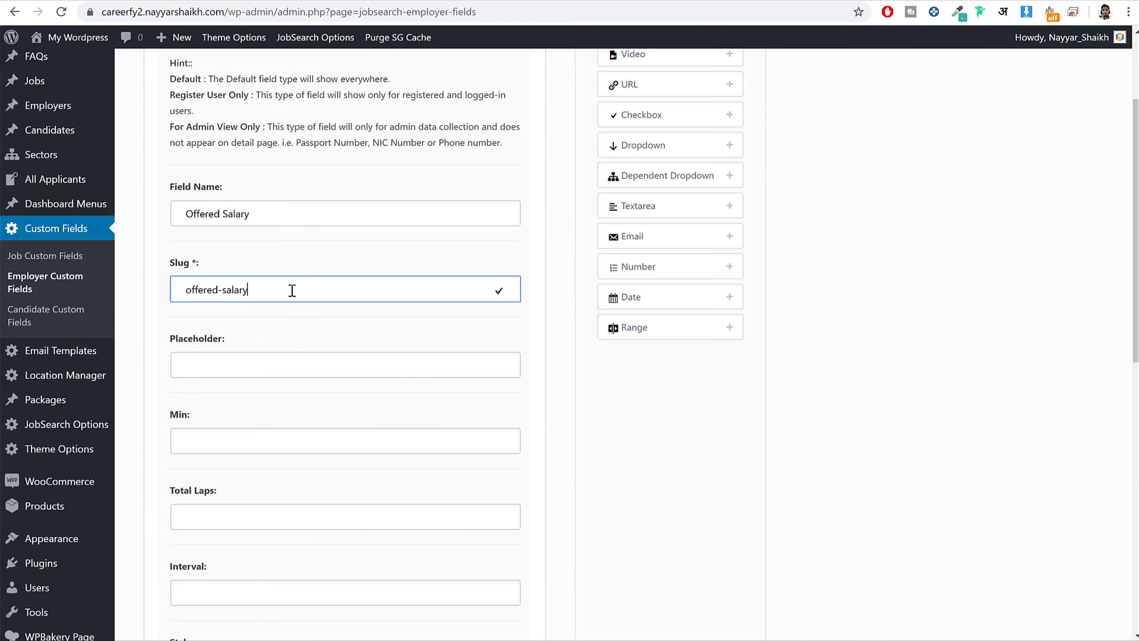
triple_click(290, 208)
click(241, 376)
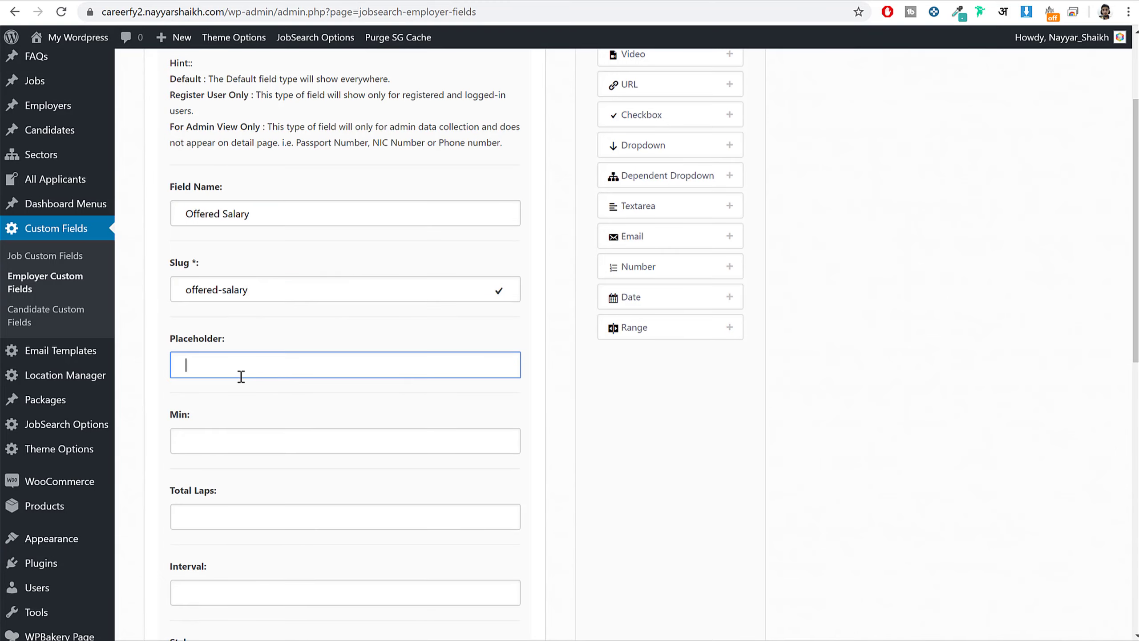
key(ctrl+v)
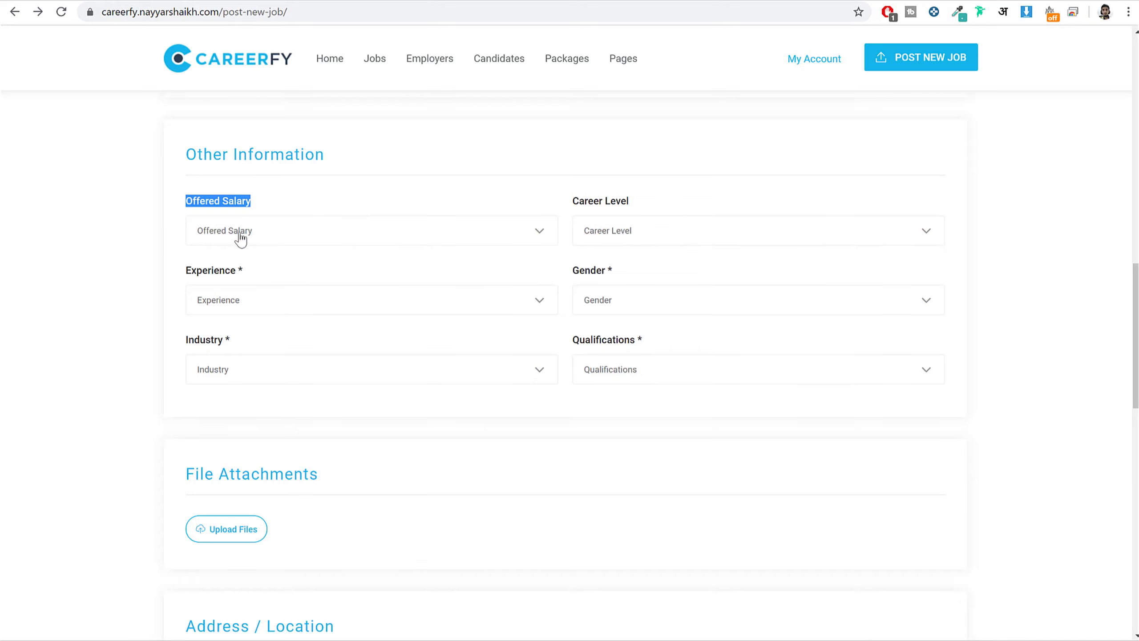
Step: Fill the minimum value after checking the form's Offered Salary choices, 1000 to 19000 in 2000 steps
click(251, 1)
scroll(418, 284, down, 5)
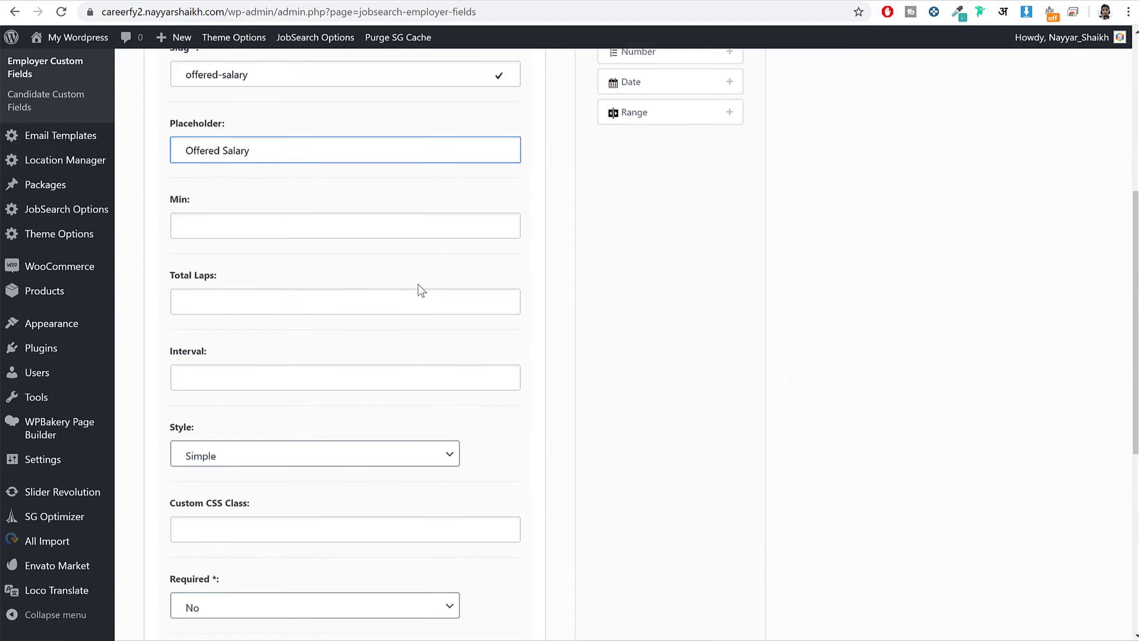
click(279, 214)
key(ctrl+shift+Tab)
click(237, 233)
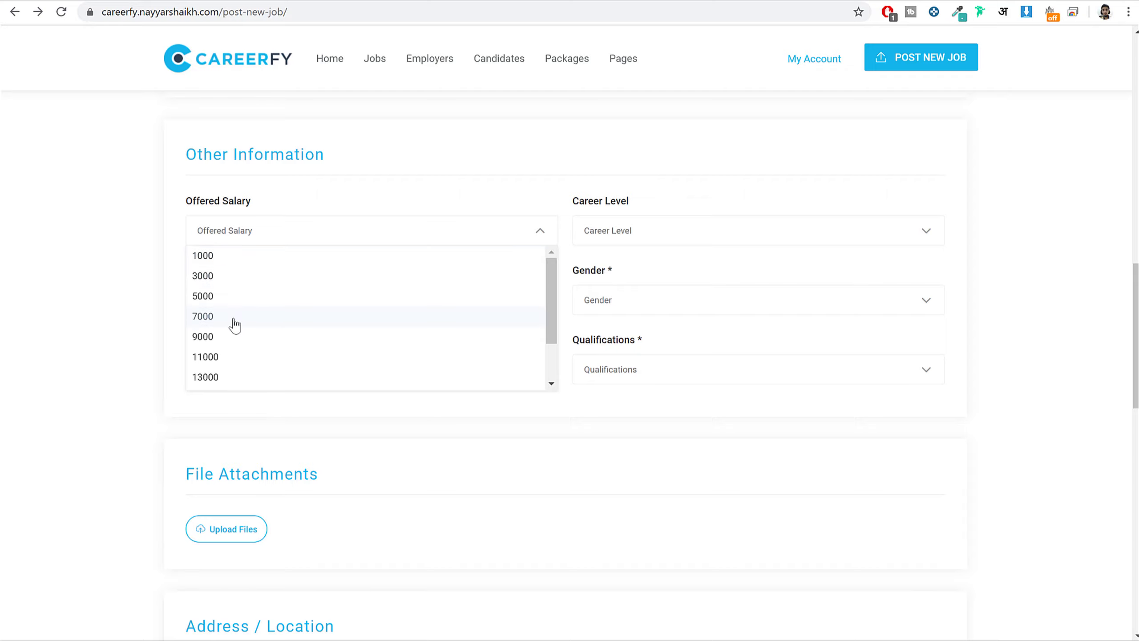
scroll(234, 324, down, 2)
scroll(244, 321, down, 3)
scroll(255, 279, up, 2)
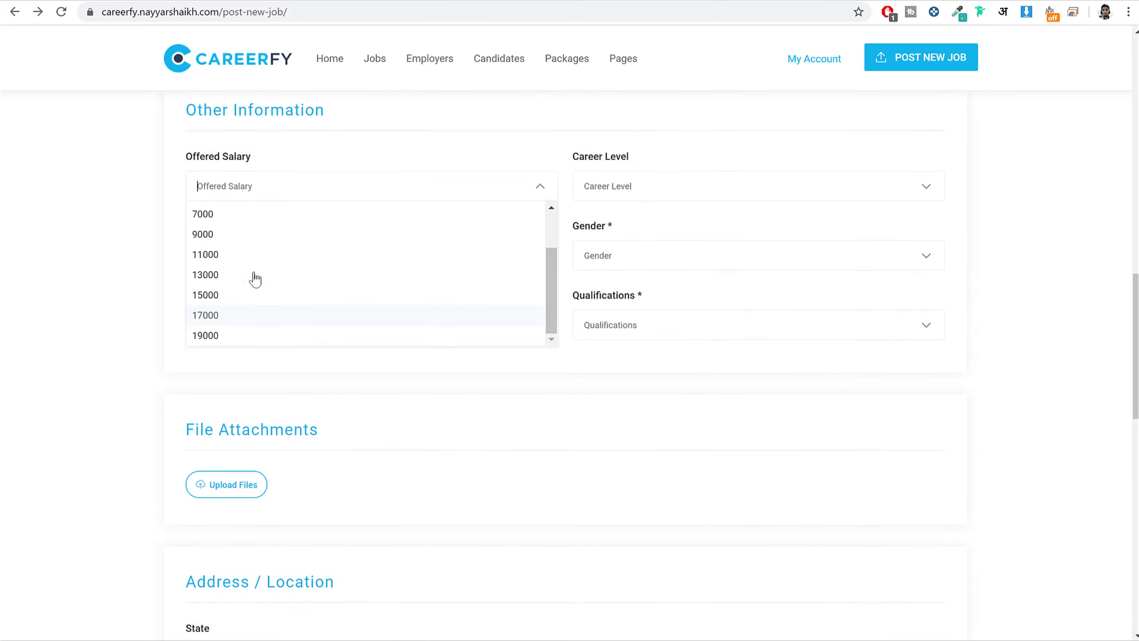
scroll(226, 377, up, 3)
scroll(229, 376, up, 2)
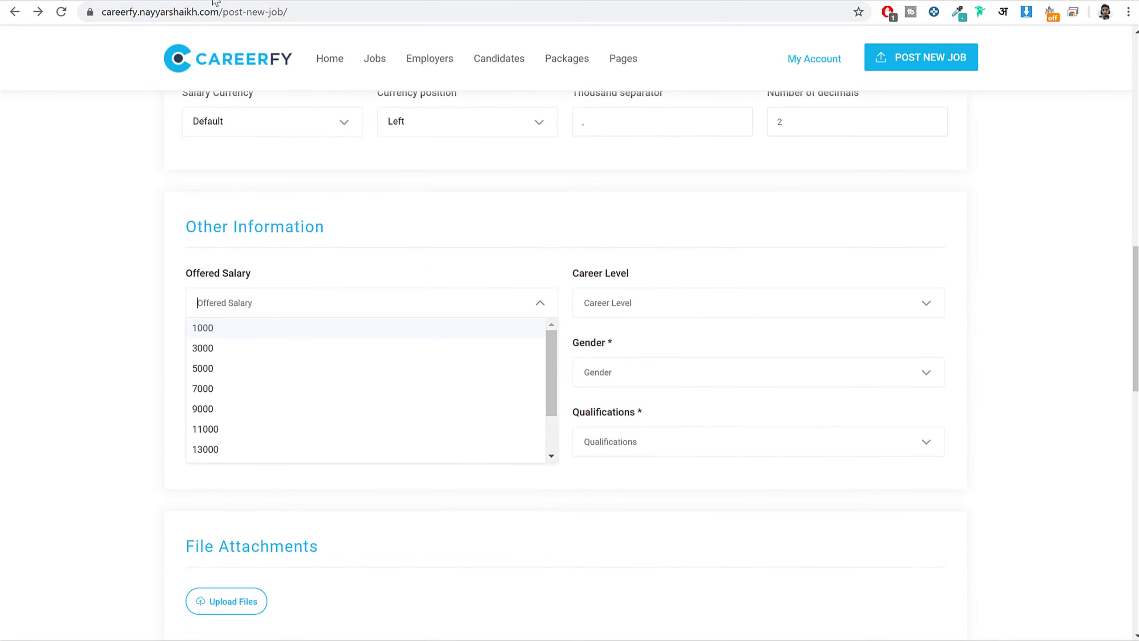
click(216, 2)
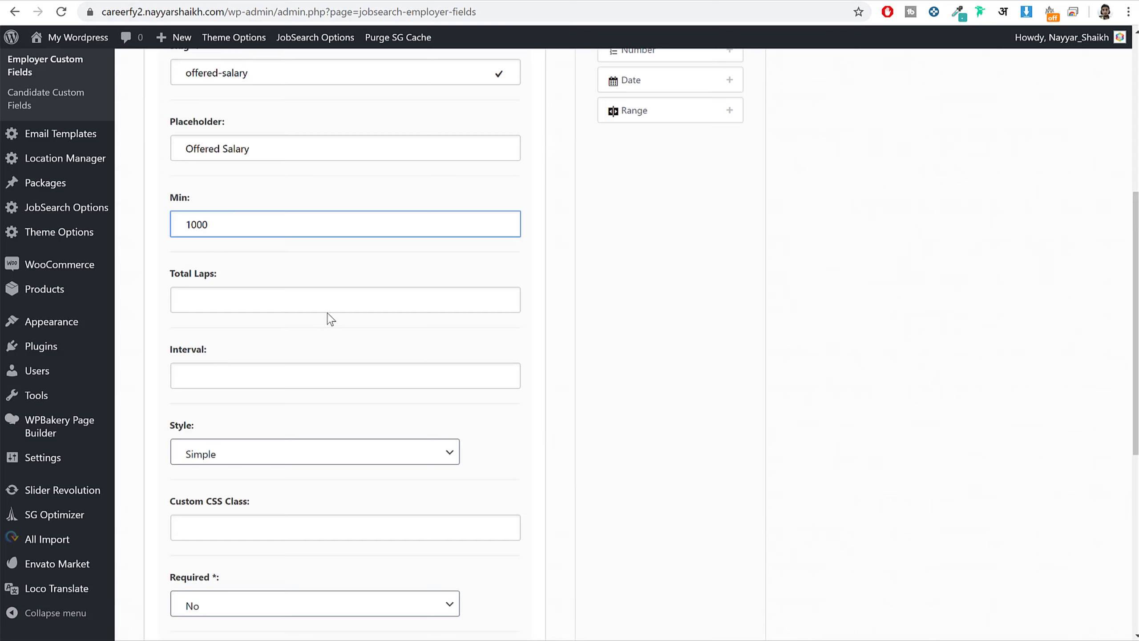
Step: Enter Total Laps 10 and Interval 2000 in the Offered Salary range field settings
click(304, 300)
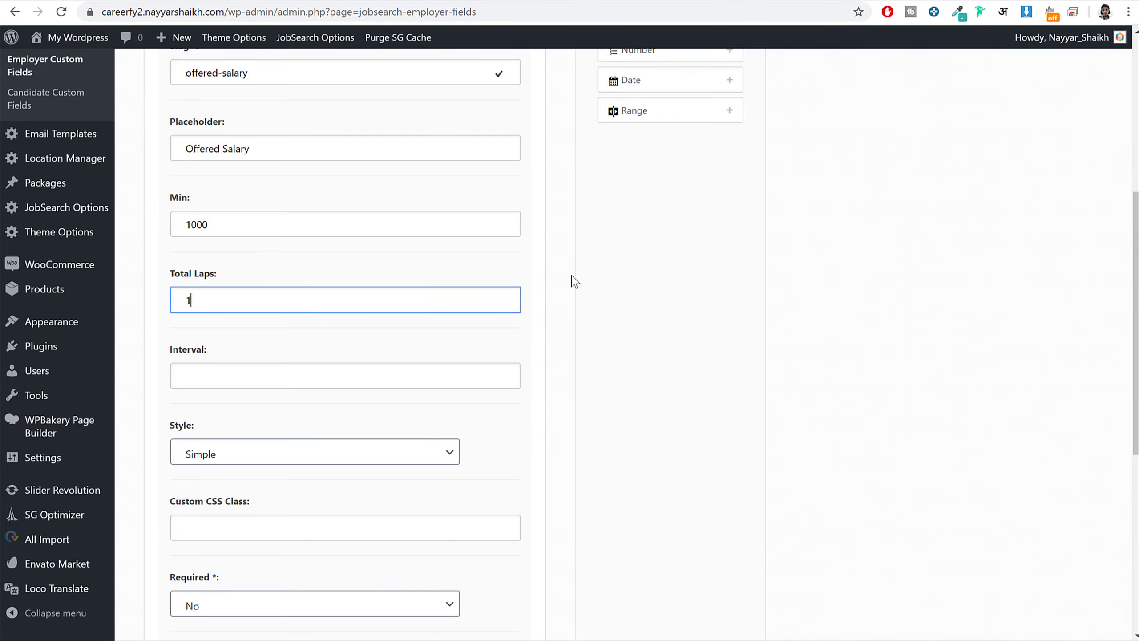
click(355, 364)
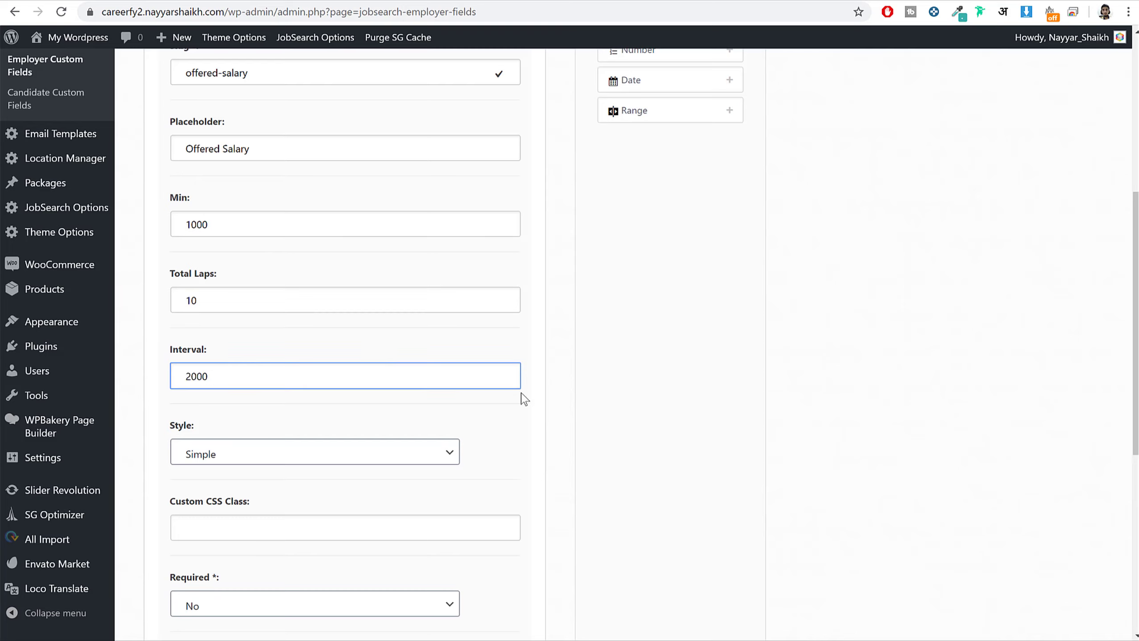
drag(241, 389, 160, 379)
double_click(190, 305)
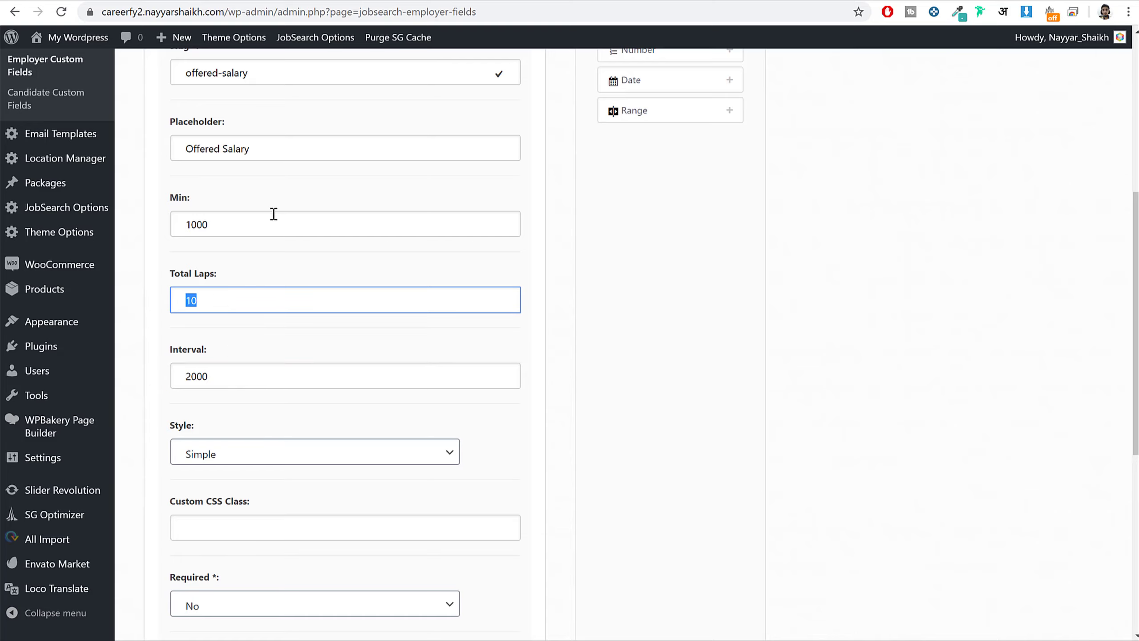
scroll(692, 325, down, 5)
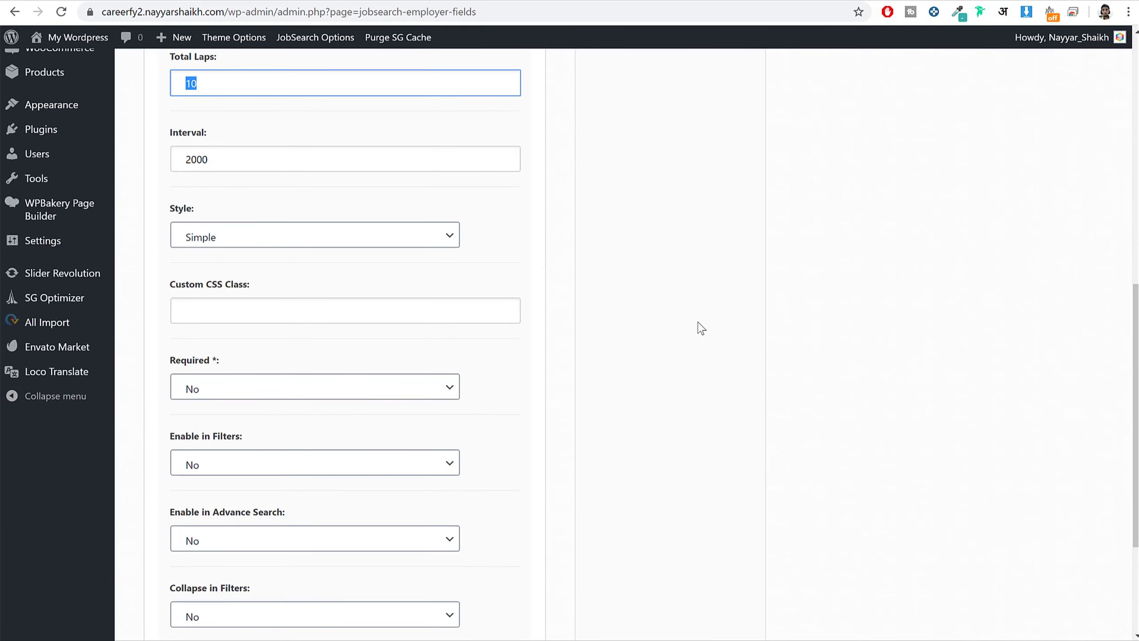
scroll(727, 337, down, 4)
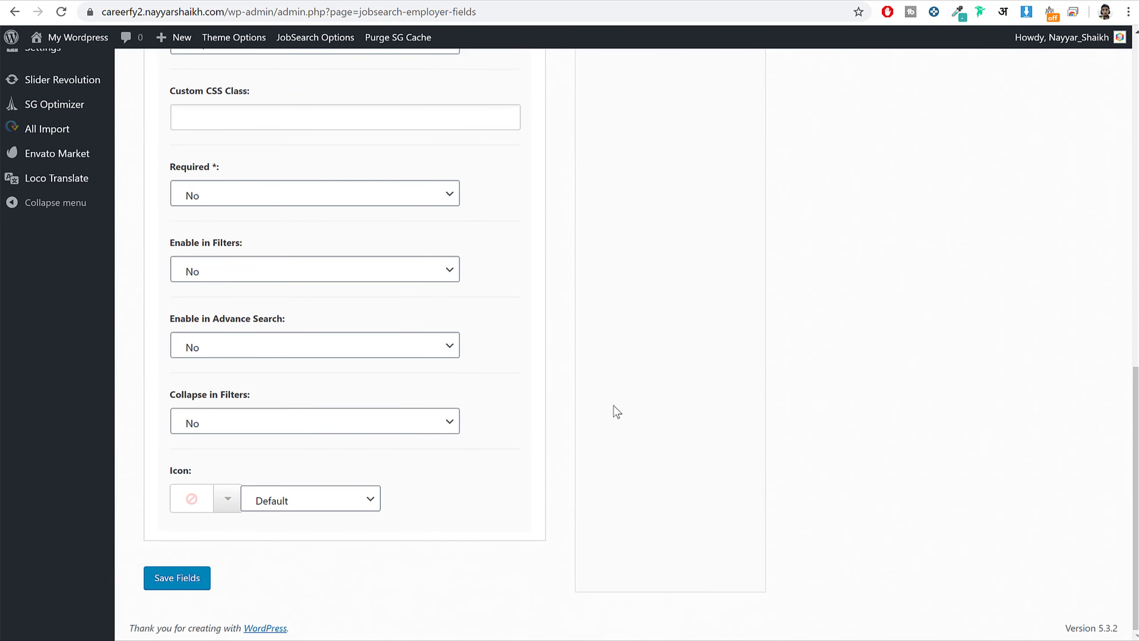
scroll(575, 422, up, 17)
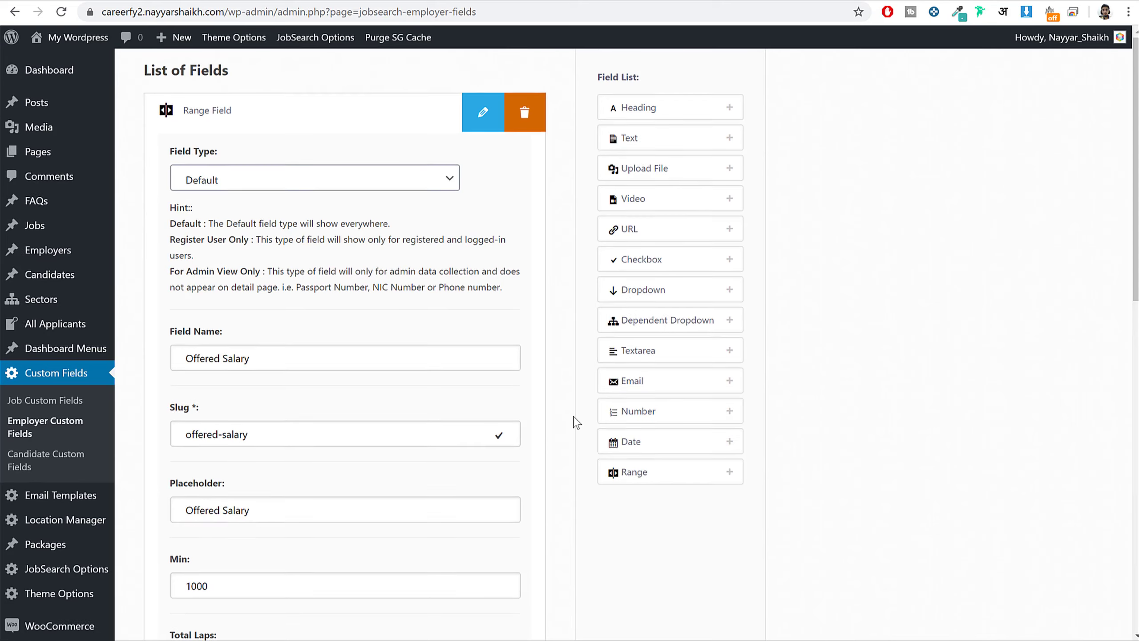
scroll(575, 422, down, 17)
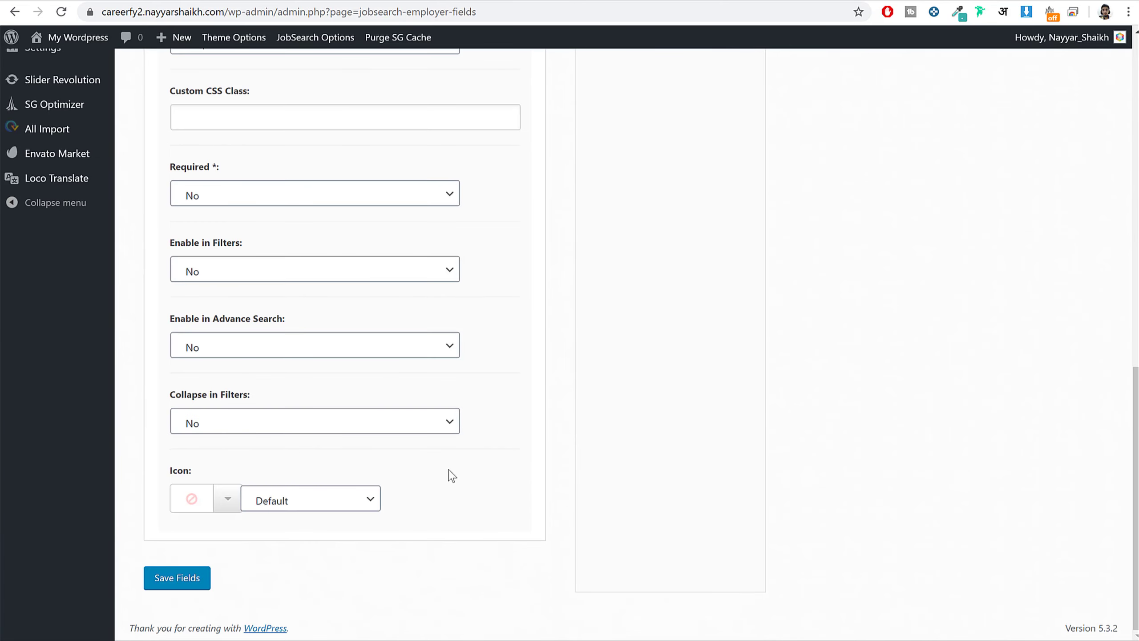
Step: Search 'money' in the icon picker and give Offered Salary the money icon
click(227, 499)
scroll(341, 493, down, 2)
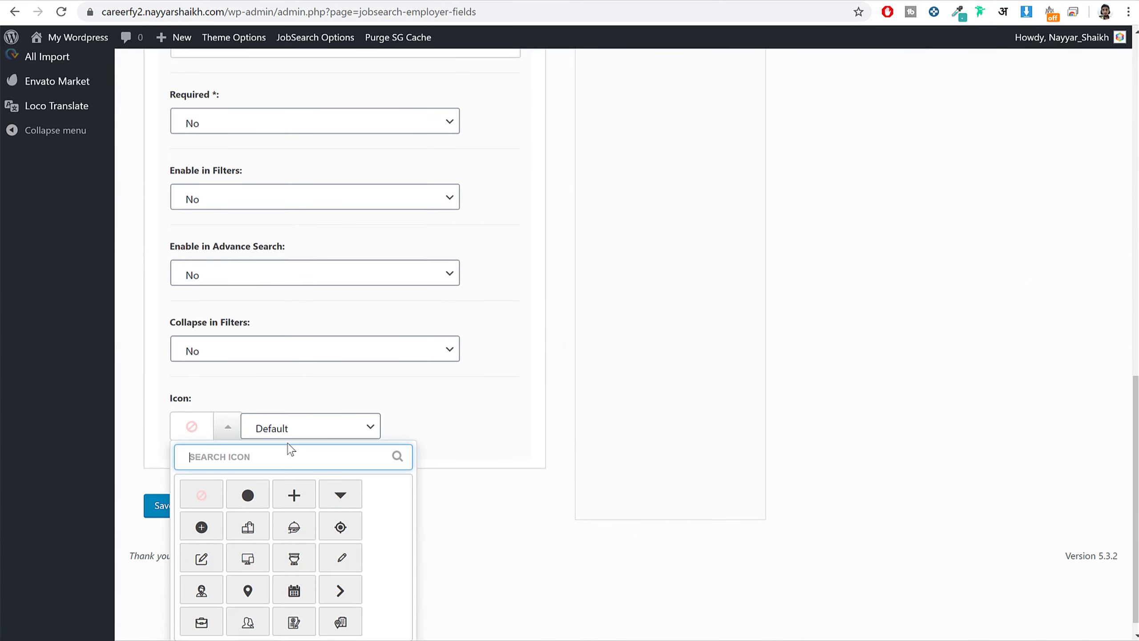
text(money)
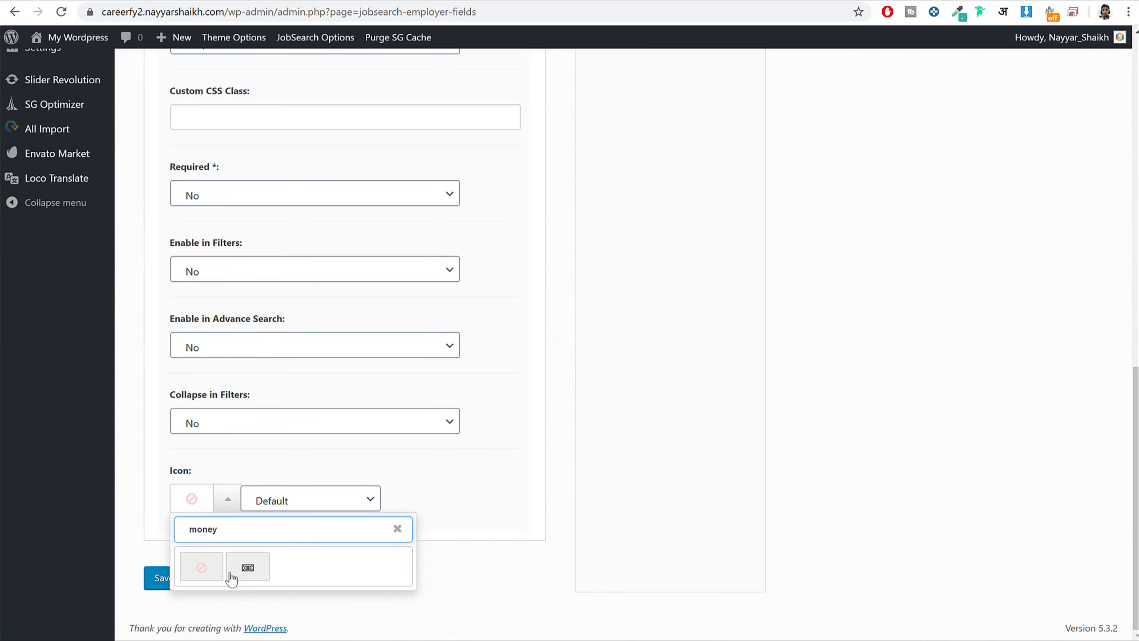
click(247, 569)
Step: Save the fields, collapse Offered Salary, and add a second Range field
click(197, 579)
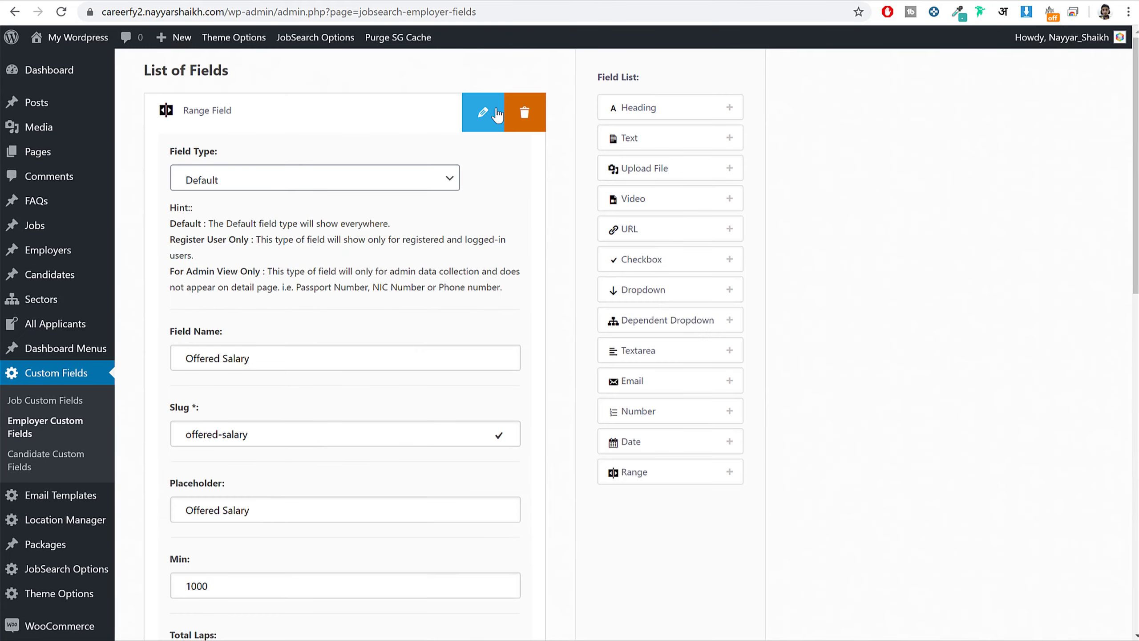
click(477, 115)
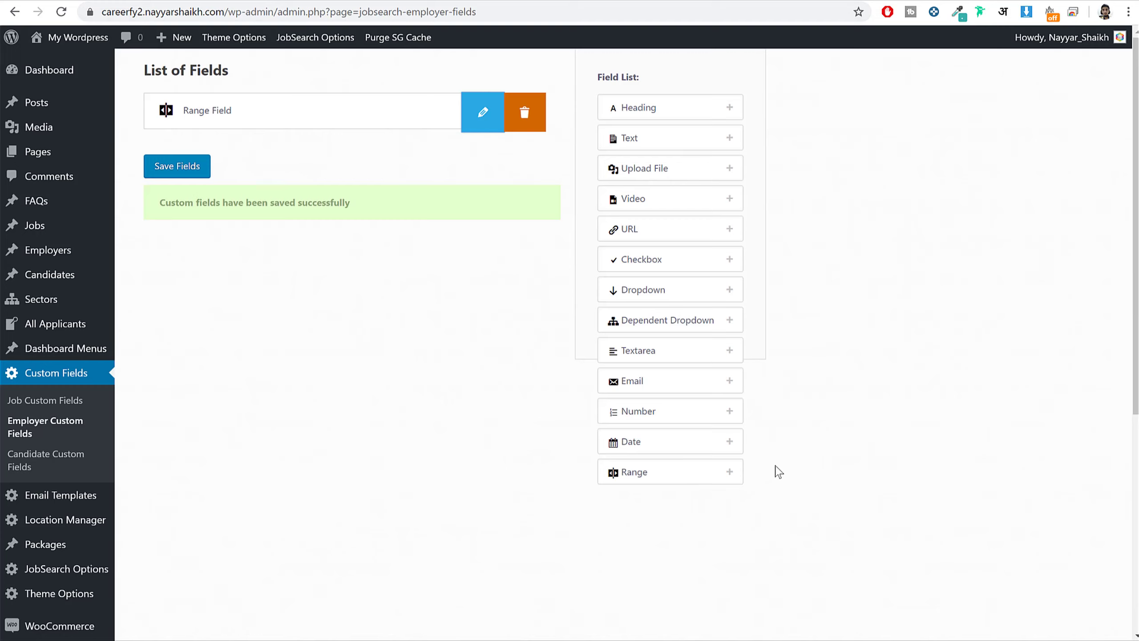
click(652, 481)
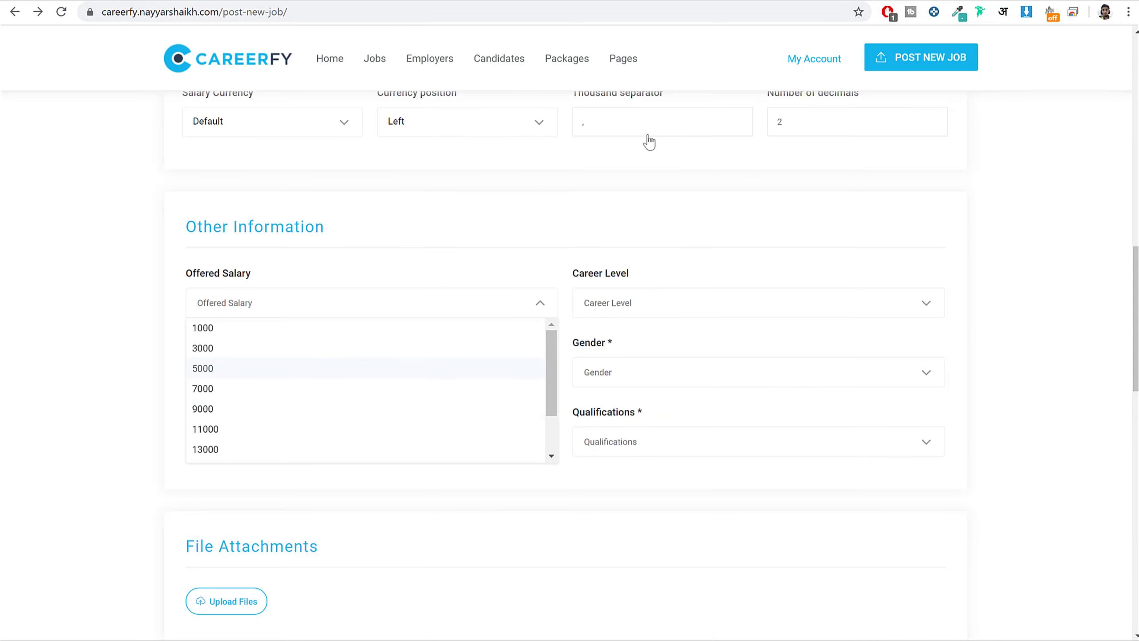
Step: Name the new Range field 'Salary for Search' and use the same text as its placeholder
click(670, 254)
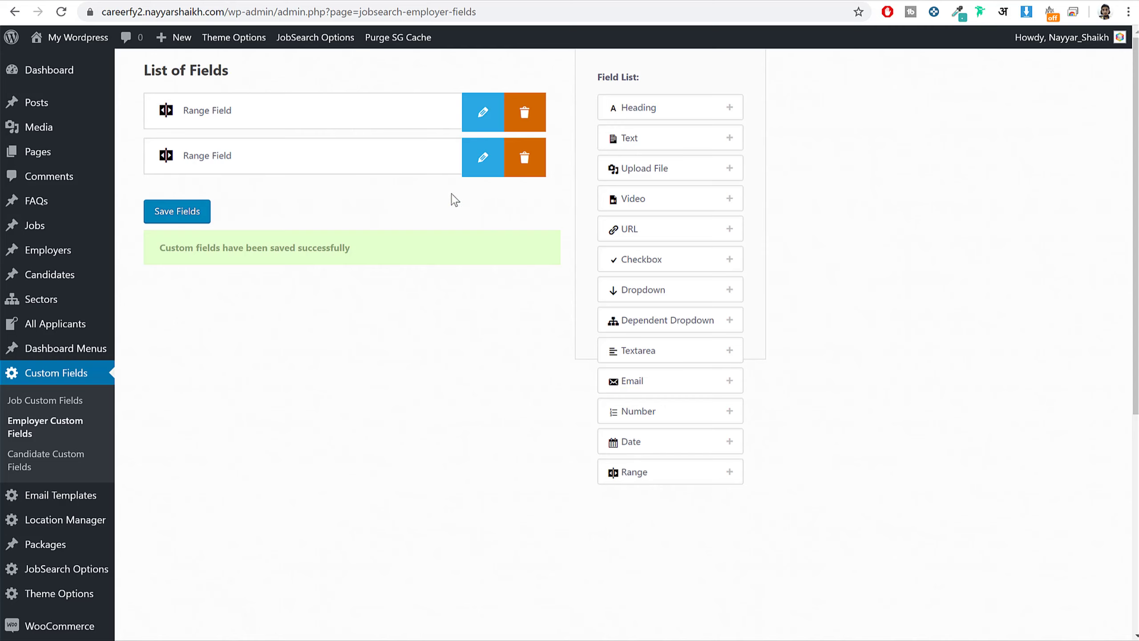
click(482, 158)
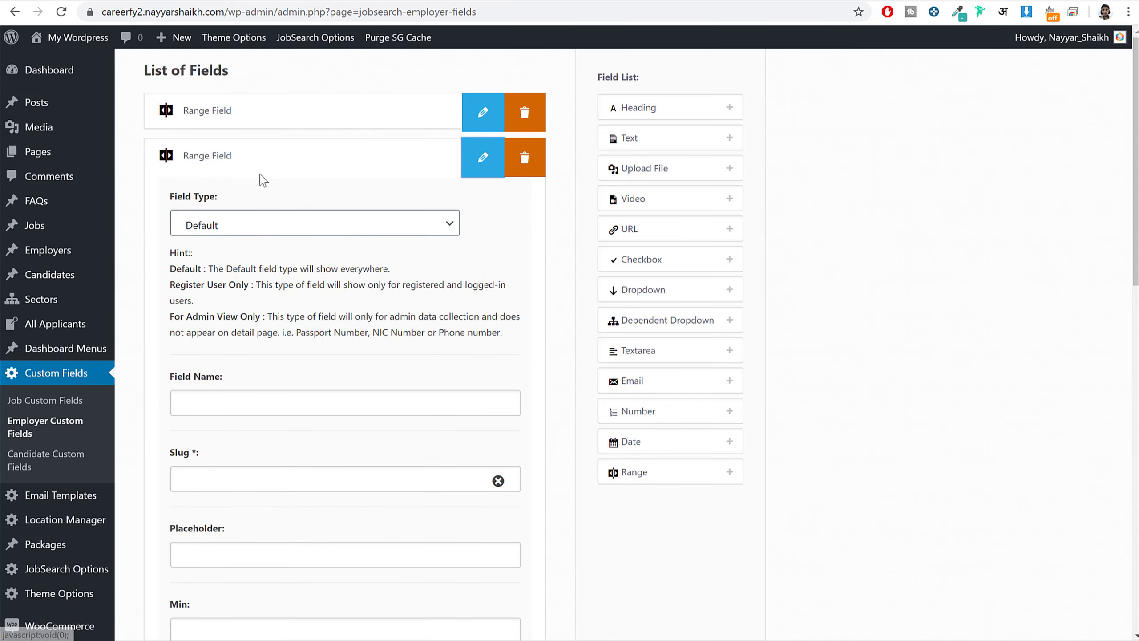
click(267, 399)
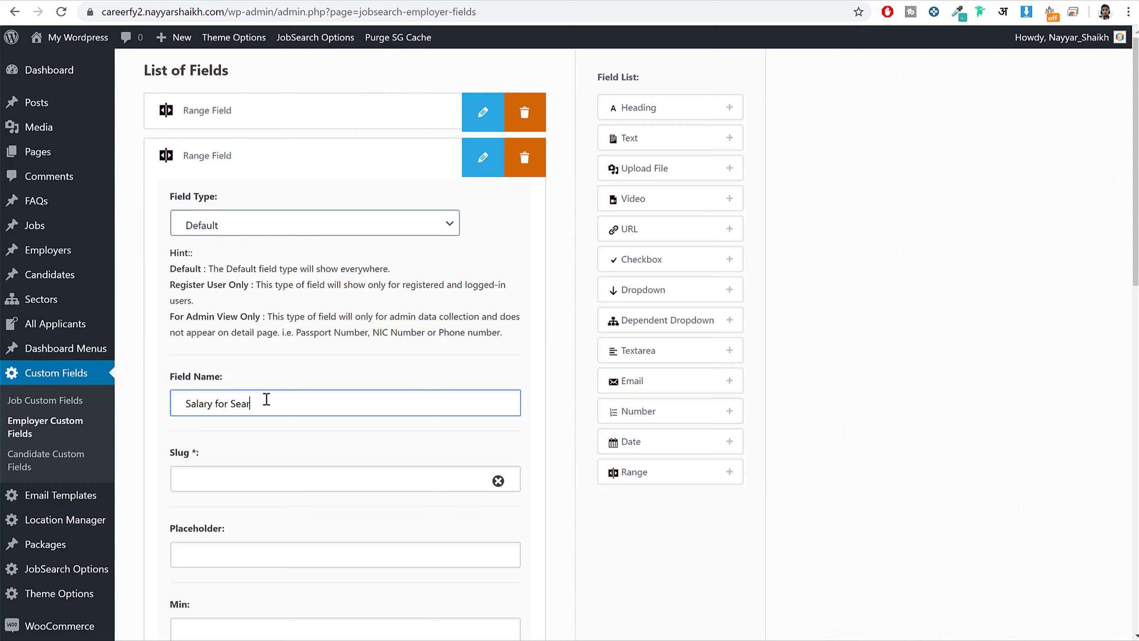
key(ctrl+a)
key(ctrl+c)
click(259, 550)
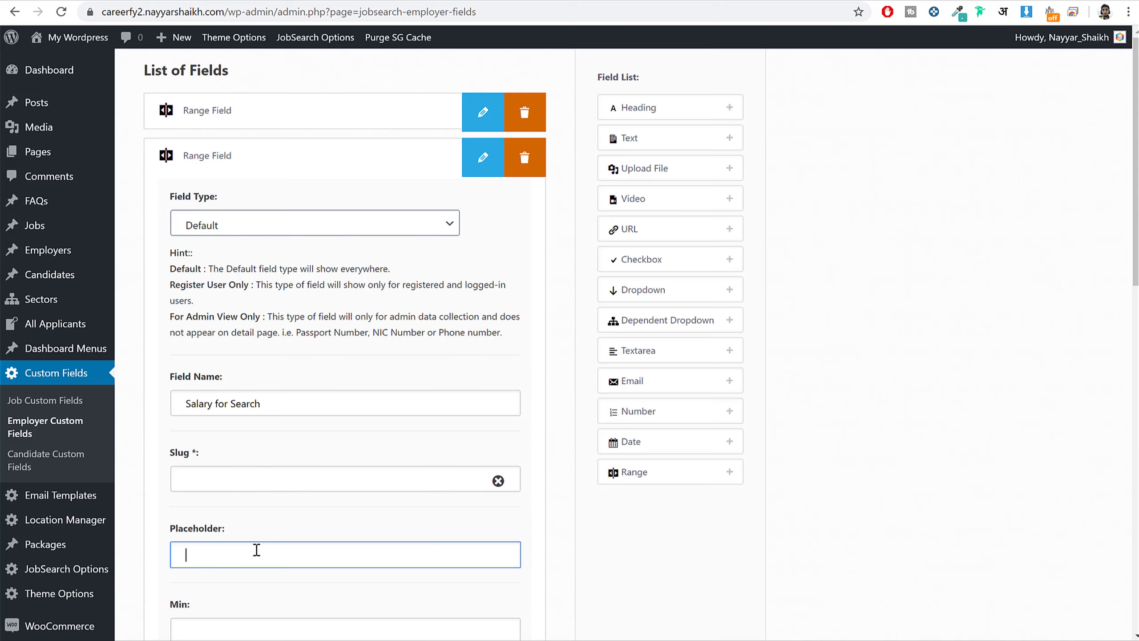
key(ctrl+v)
scroll(300, 218, down, 3)
Step: Generate the slug salary-for-search on slugify.online and copy it
click(538, 1)
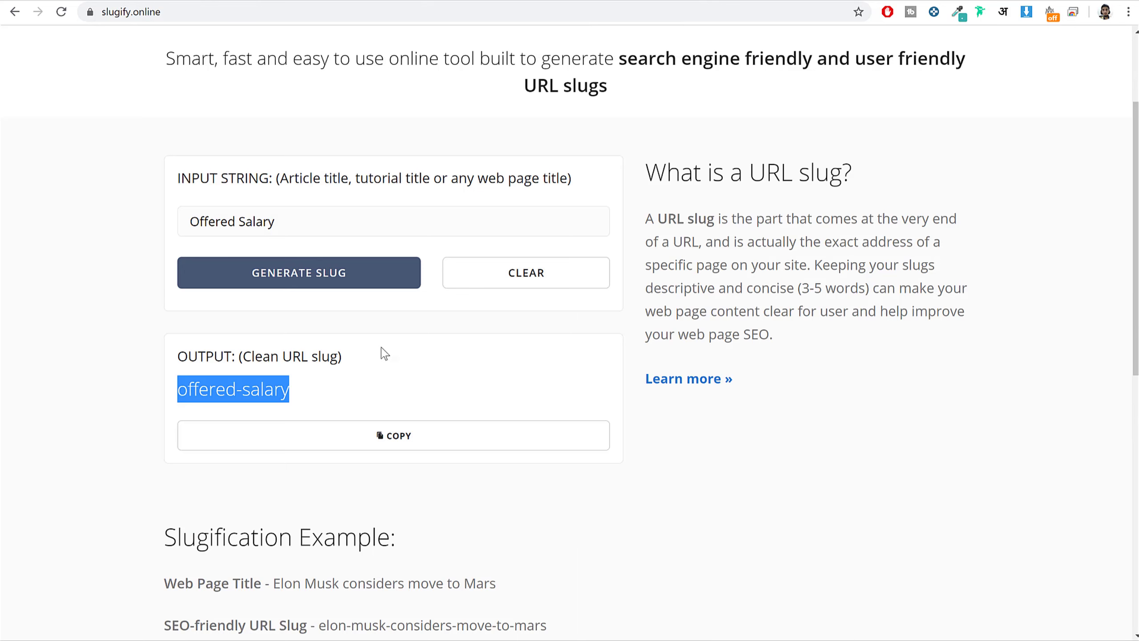
click(293, 223)
key(ctrl+a)
key(ctrl+v)
click(313, 263)
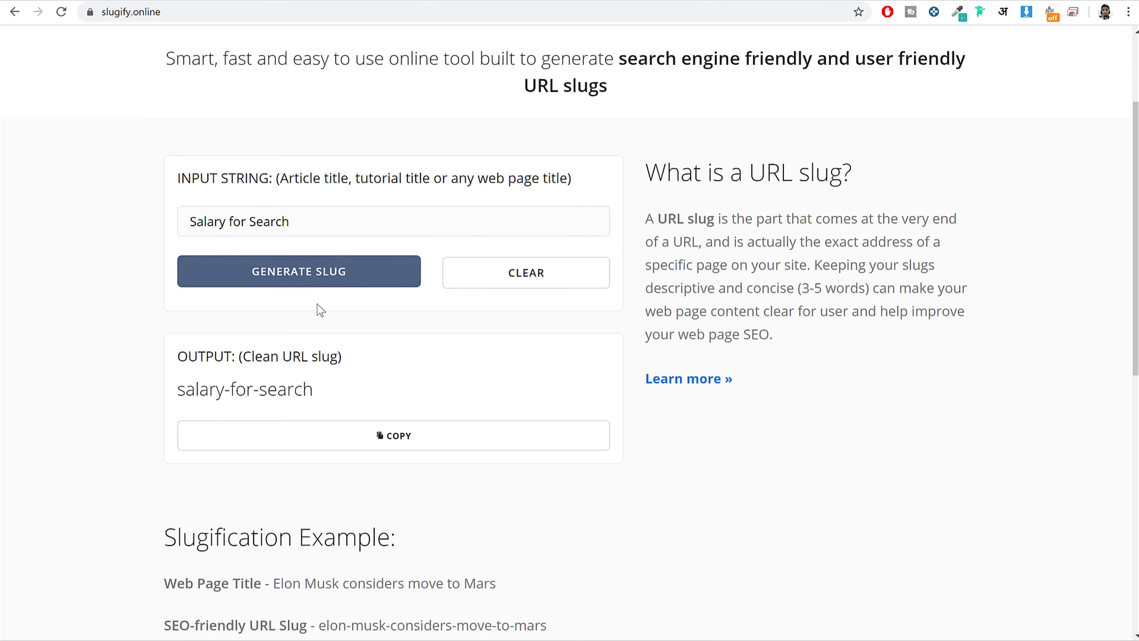
click(411, 437)
click(202, 1)
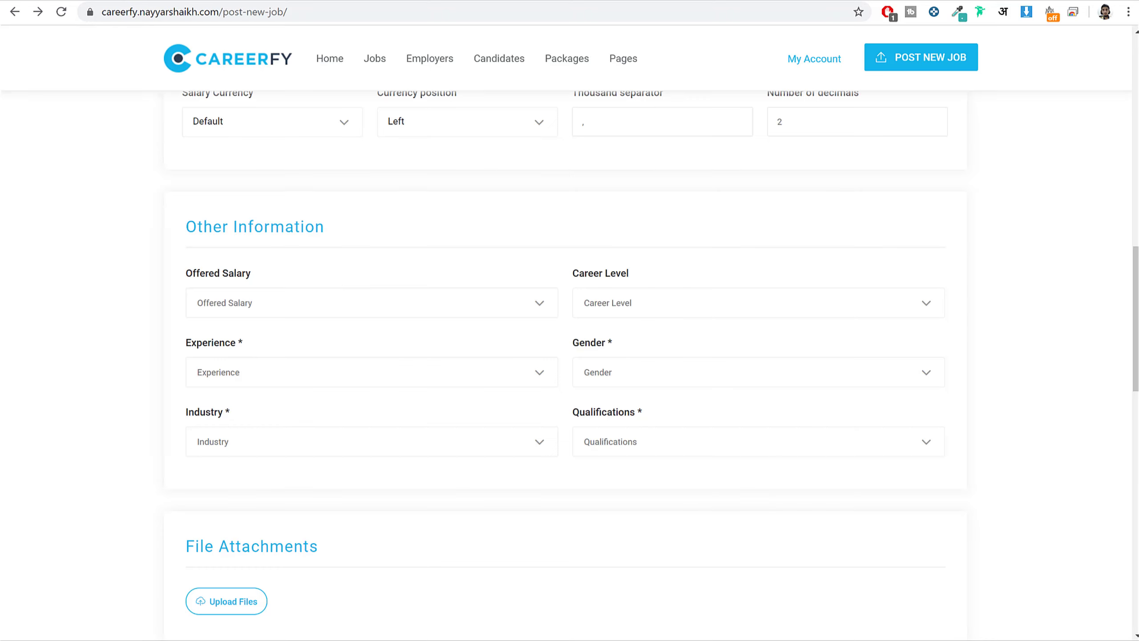
click(267, 1)
Step: Paste slug salary-for-search and enter Min 1000, Total Laps 10 and Interval 2000
click(298, 336)
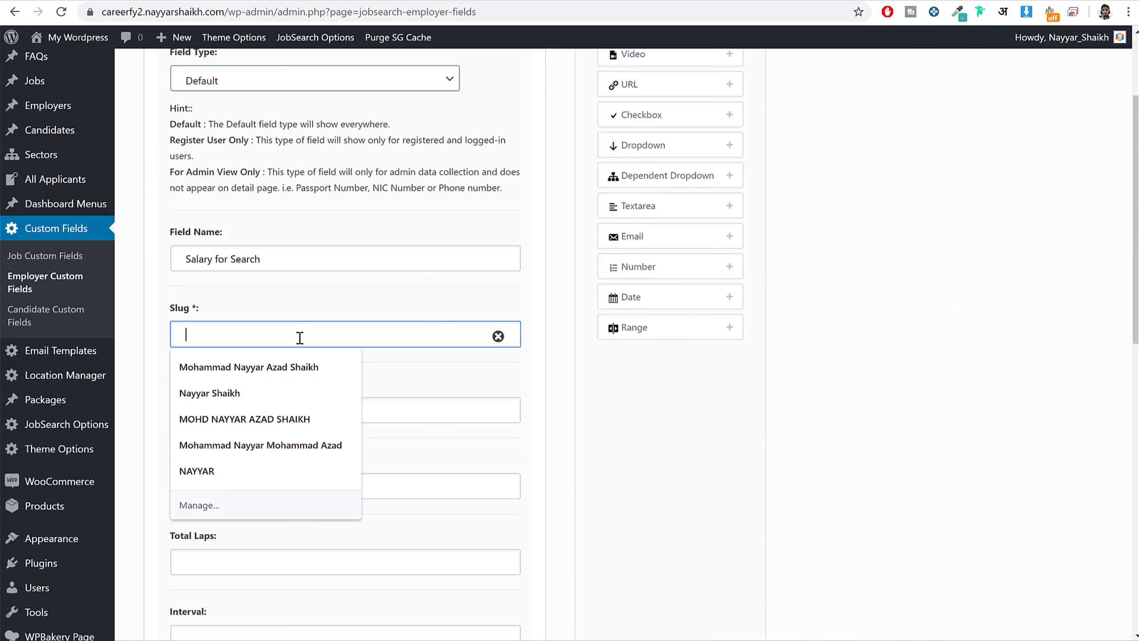
key(ctrl+v)
scroll(678, 422, down, 3)
click(433, 340)
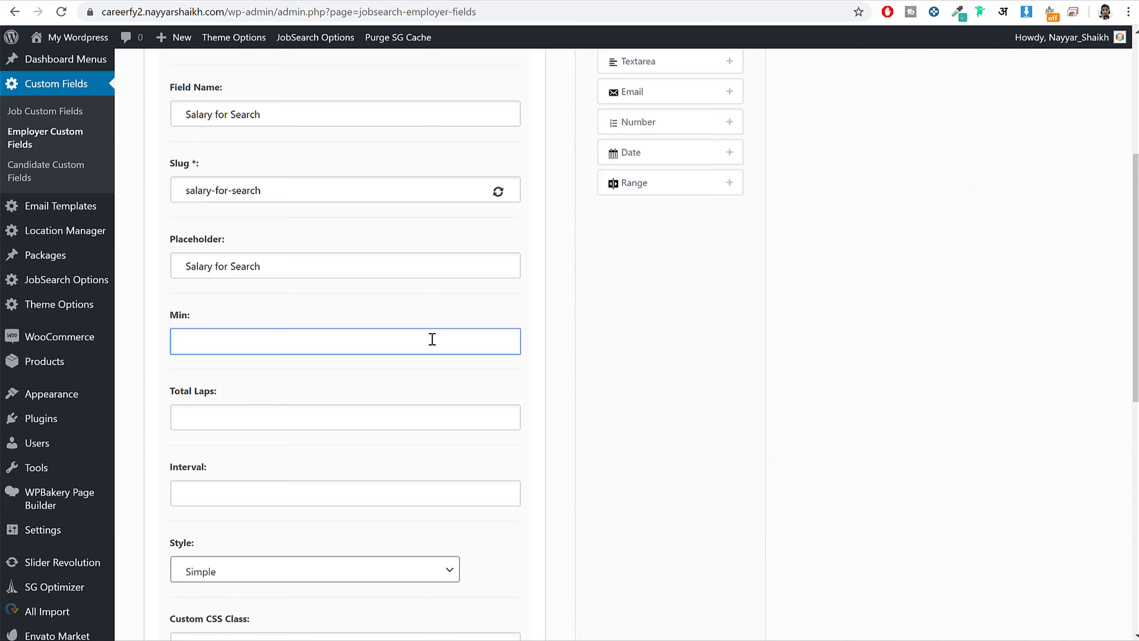
text(1000)
key(Tab)
text(10)
key(Tab)
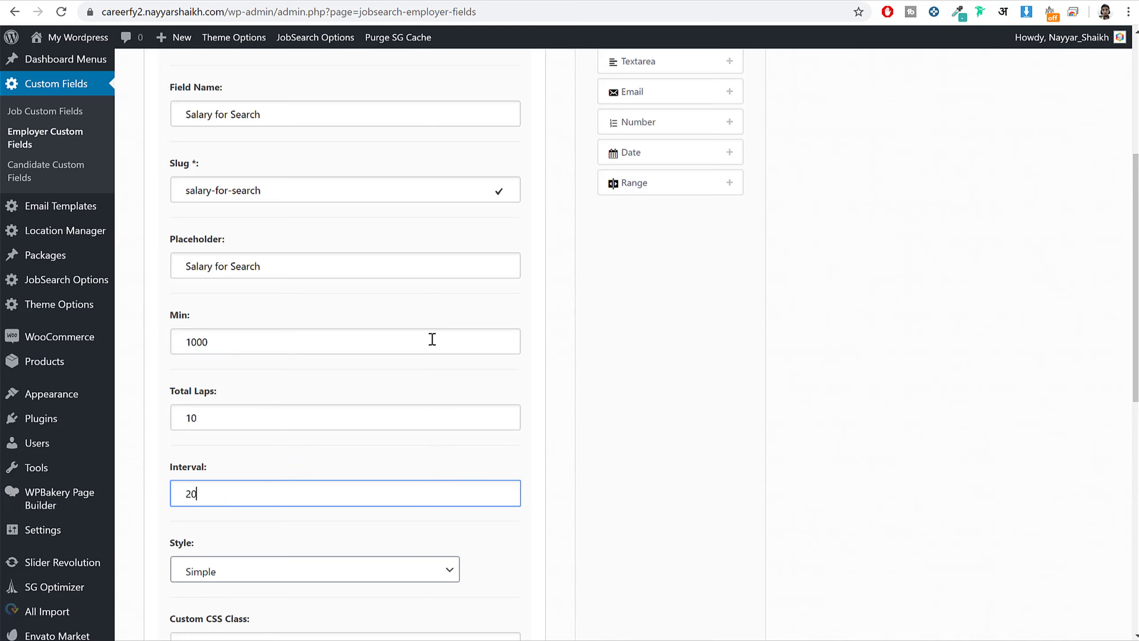
Step: Set Collapse in Filters to Yes, choose the money icon, and save the fields
scroll(707, 341, down, 10)
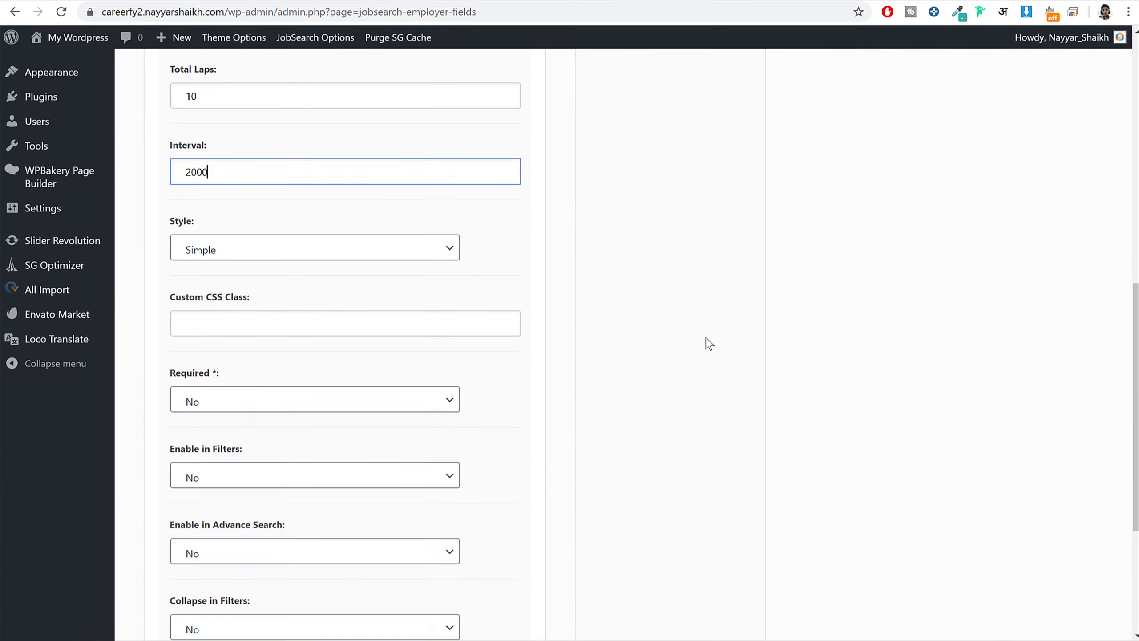
scroll(709, 344, down, 1)
scroll(780, 317, down, 1)
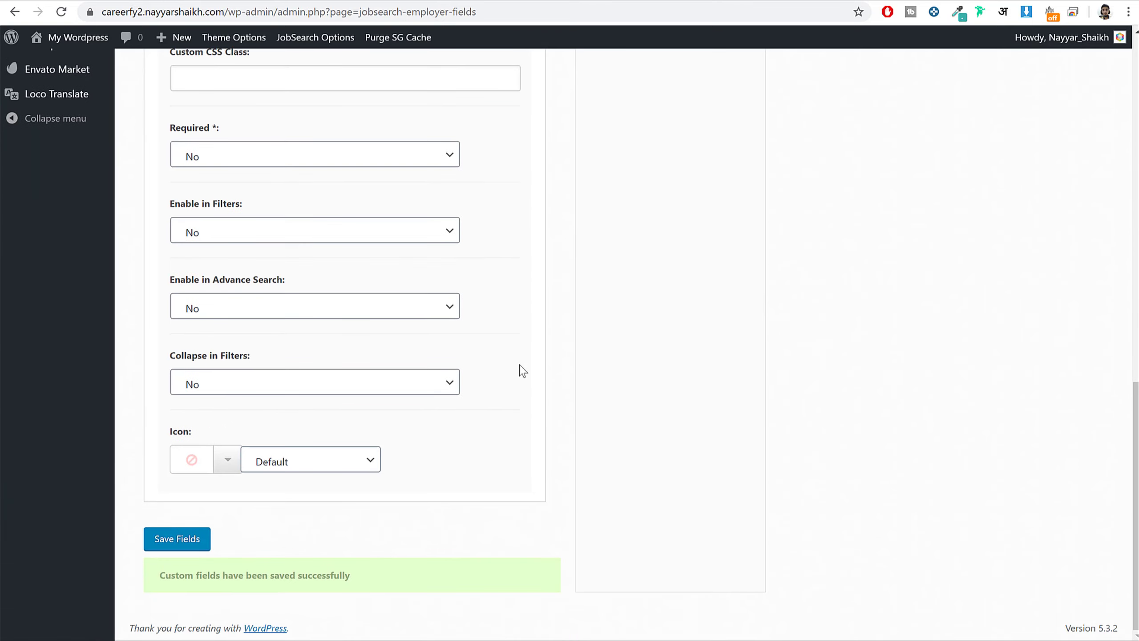
click(269, 389)
click(255, 417)
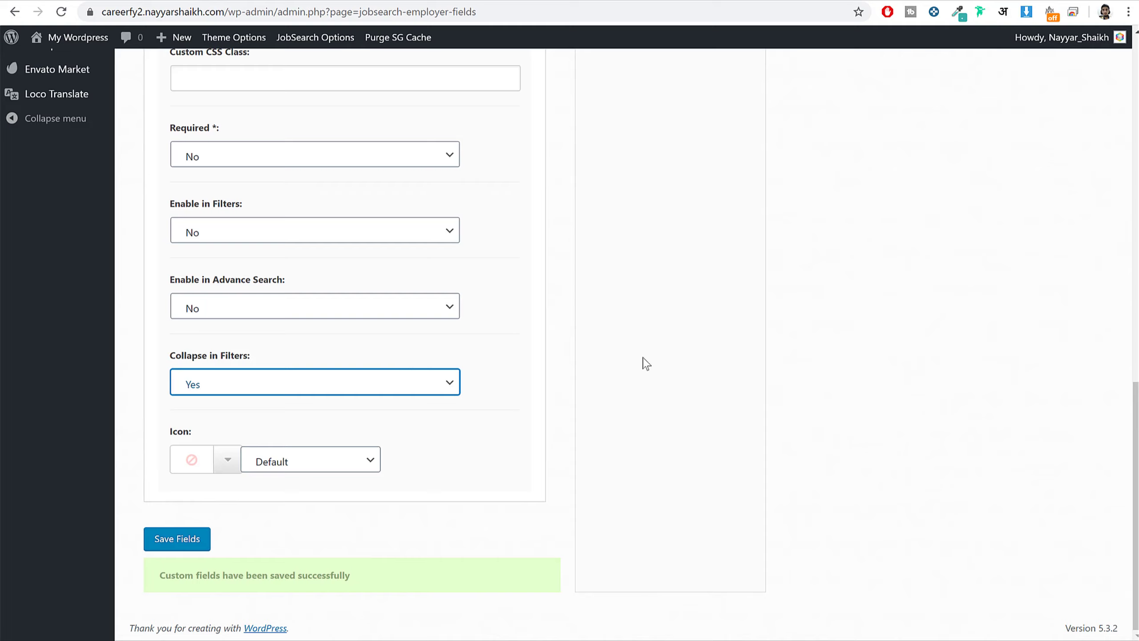
click(227, 459)
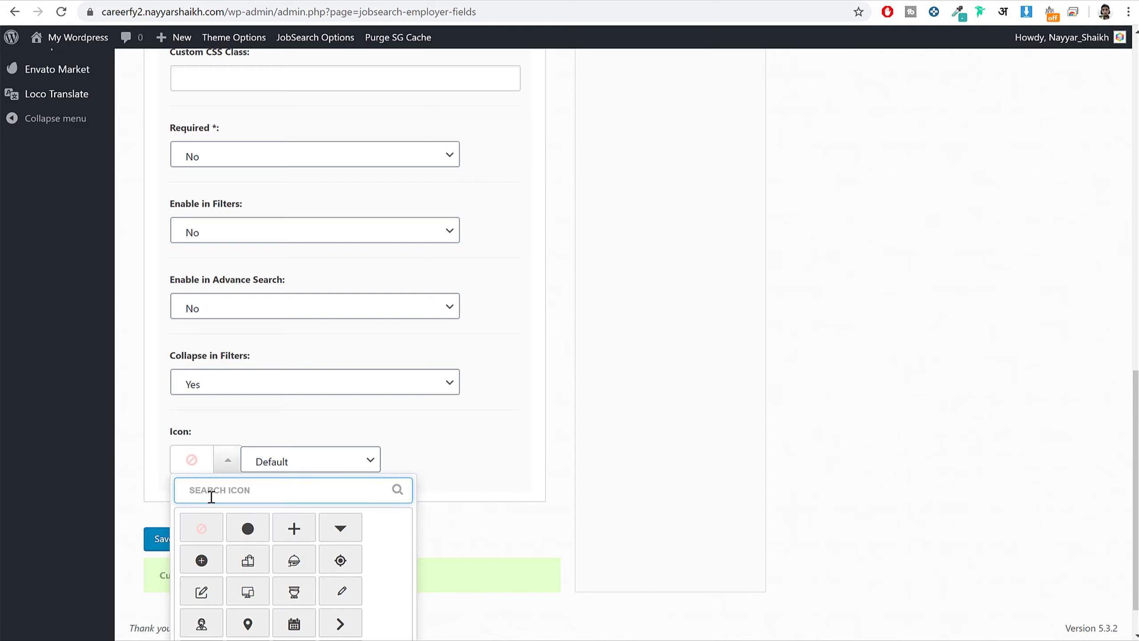
text(mone)
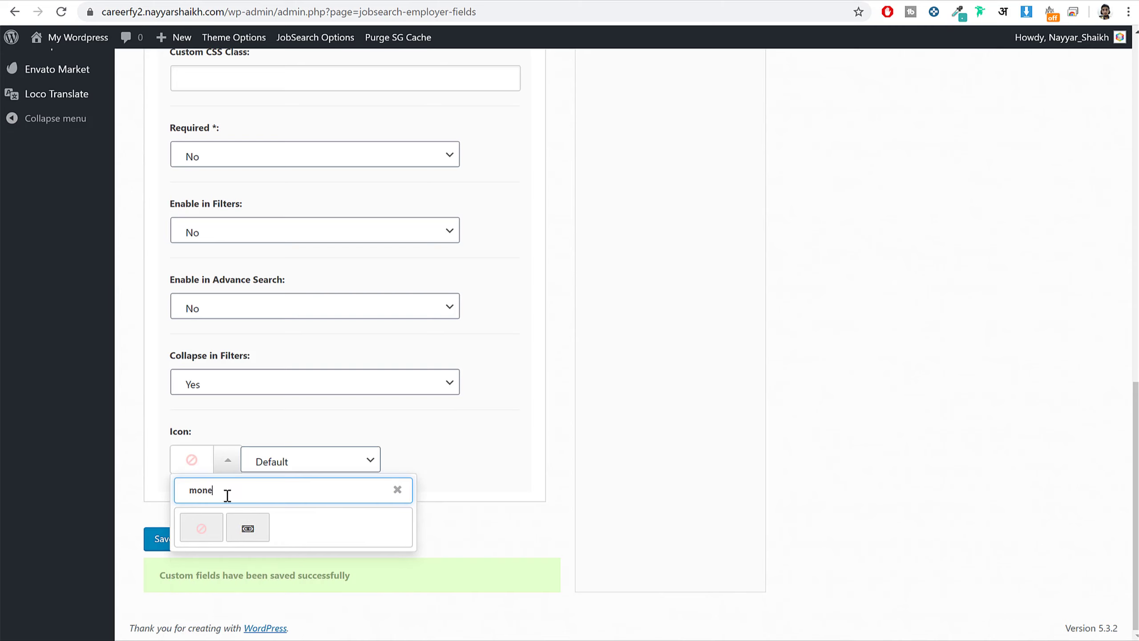
click(248, 528)
click(149, 543)
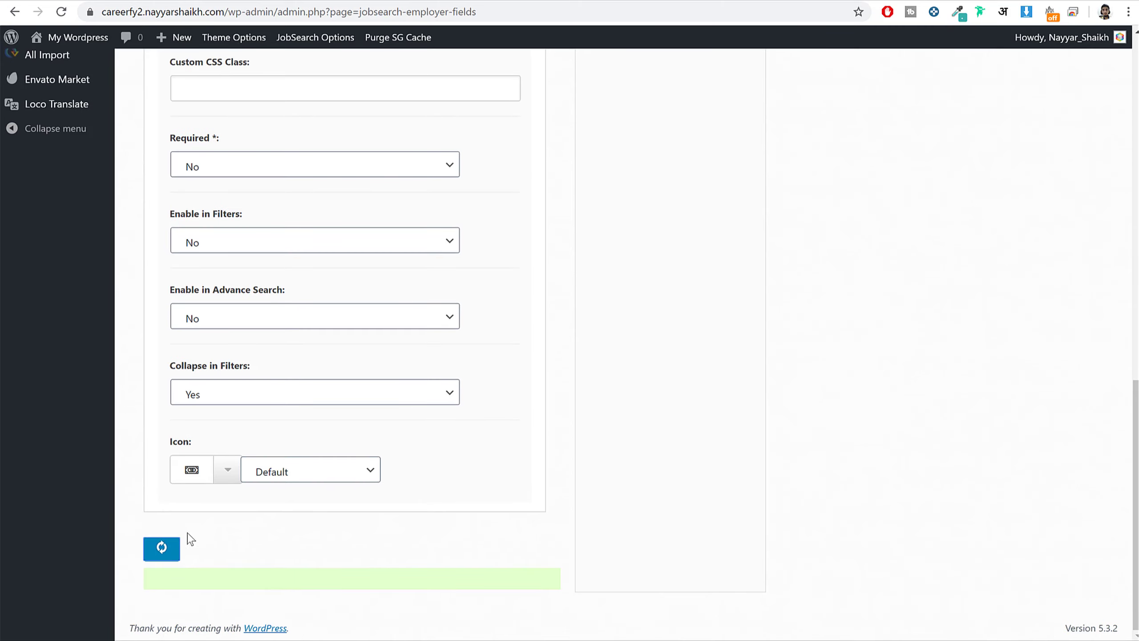
Step: Collapse the Salary for Search settings and review the form's Offered Salary, Gender and Experience dropdowns
click(482, 152)
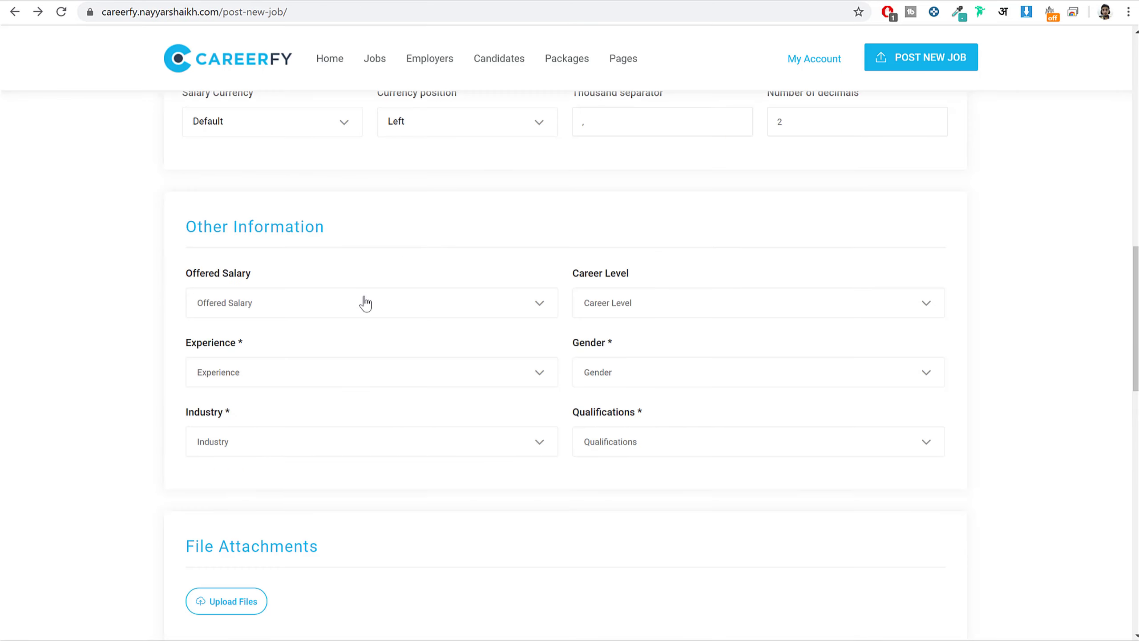
click(366, 303)
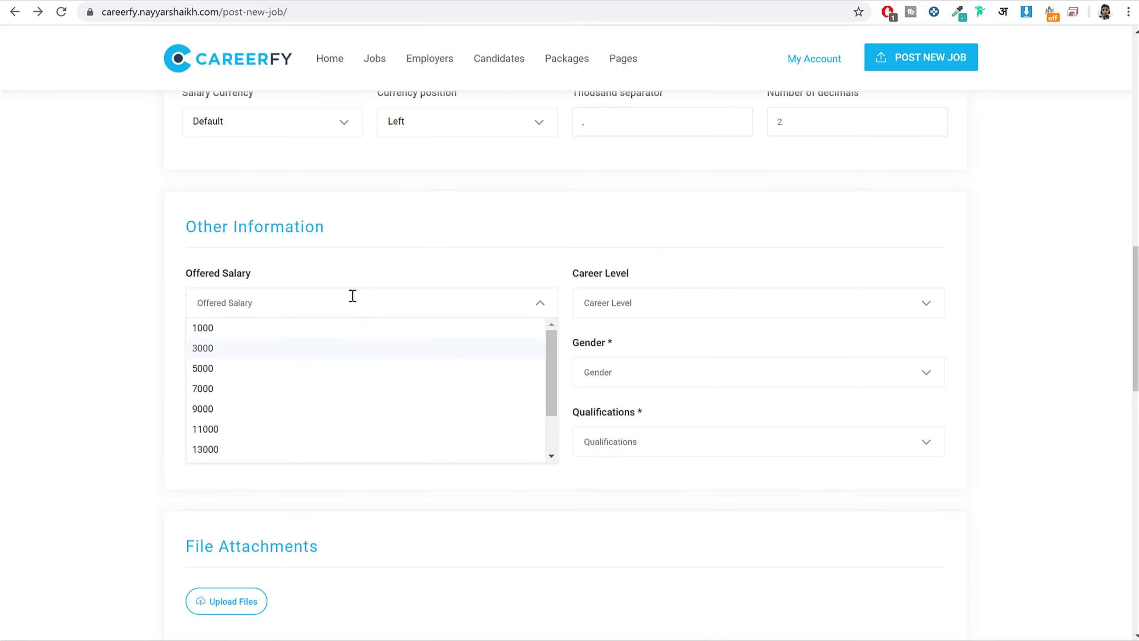
click(369, 293)
click(705, 364)
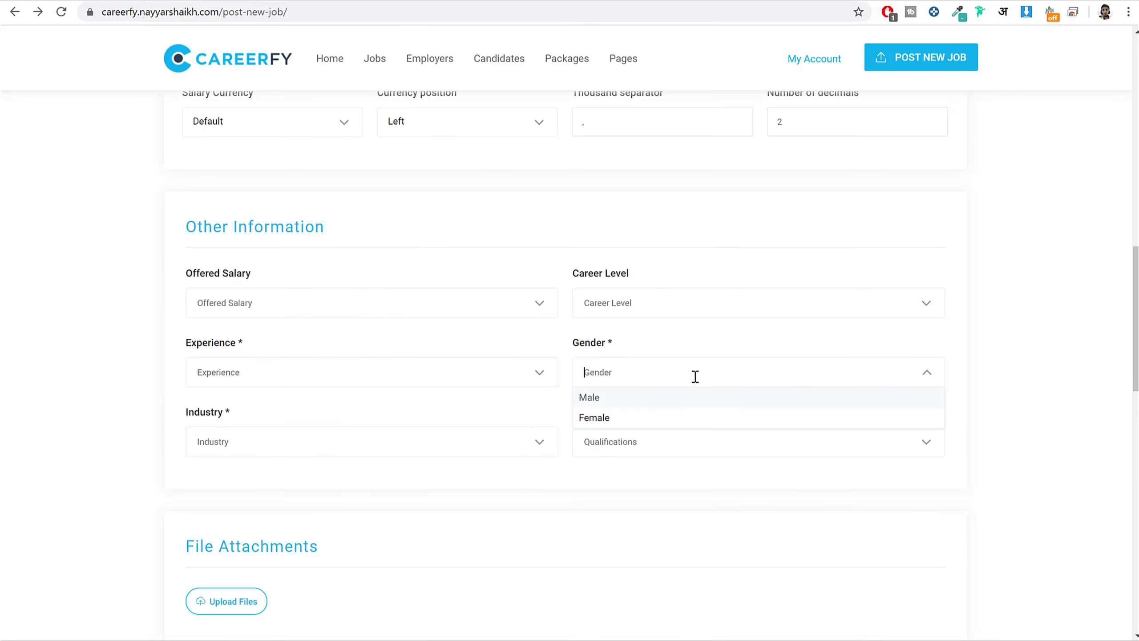
click(282, 366)
Step: Review the Gender, Qualifications, Industry, Career Level and Offered Salary choices on the Post New Job form
click(707, 364)
click(628, 441)
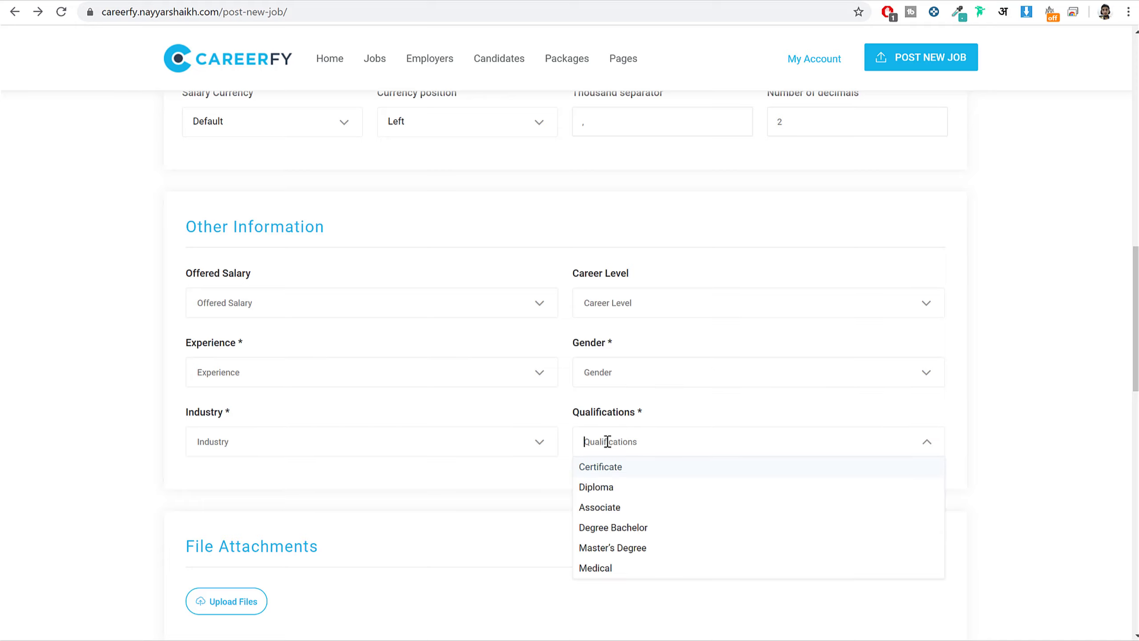
click(344, 441)
click(742, 308)
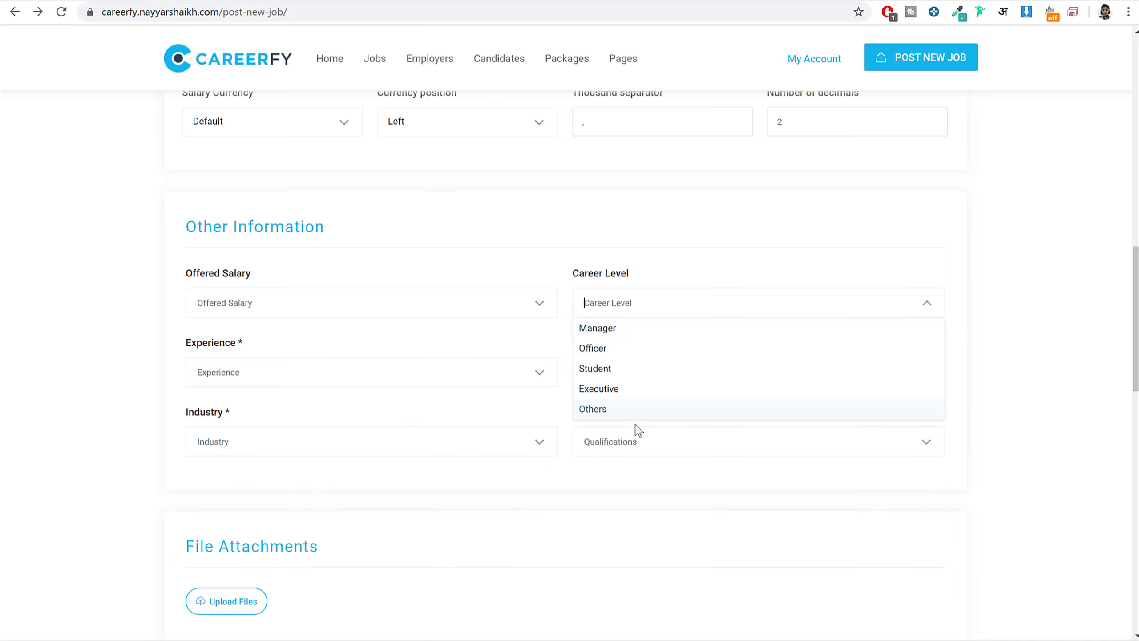
click(297, 313)
scroll(260, 424, down, 1)
scroll(260, 424, up, 1)
click(712, 308)
scroll(675, 381, down, 3)
click(669, 297)
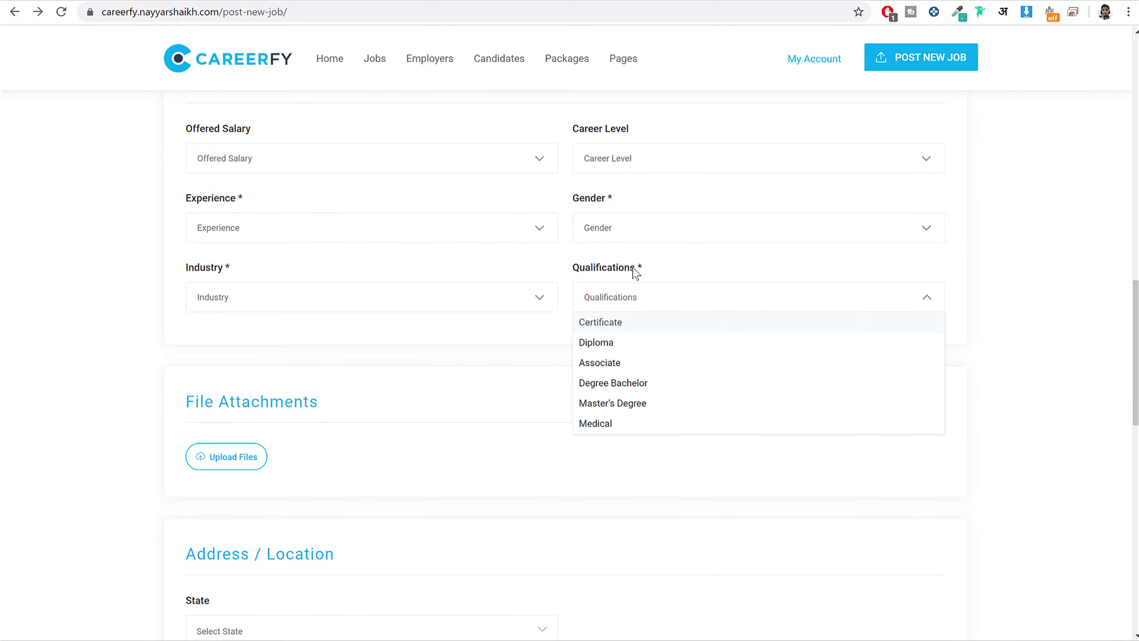
click(635, 227)
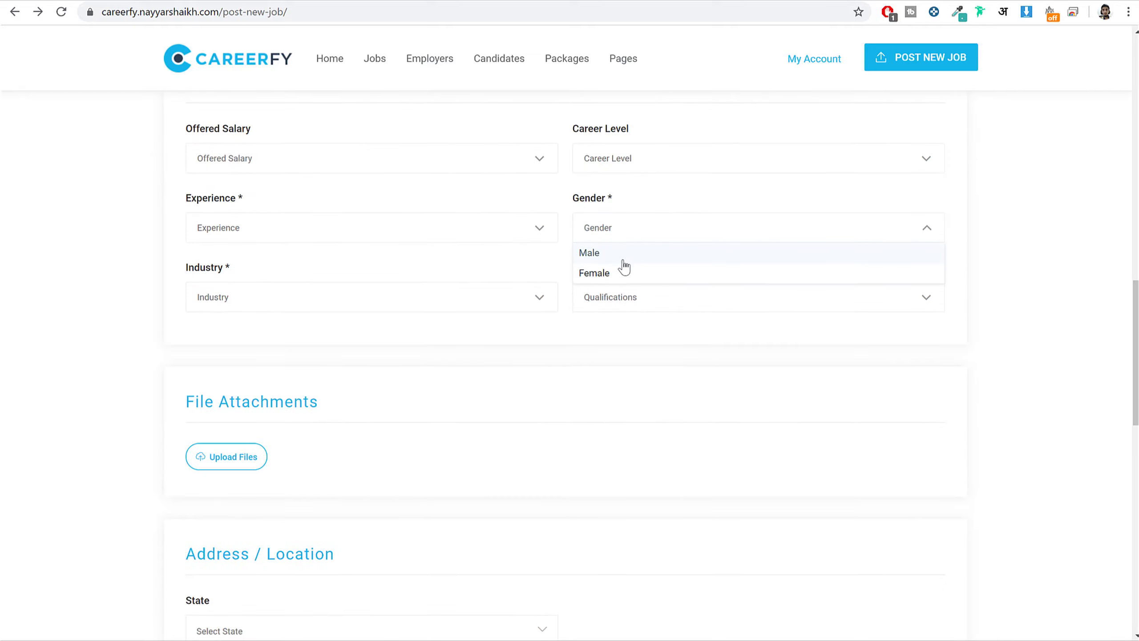
click(617, 303)
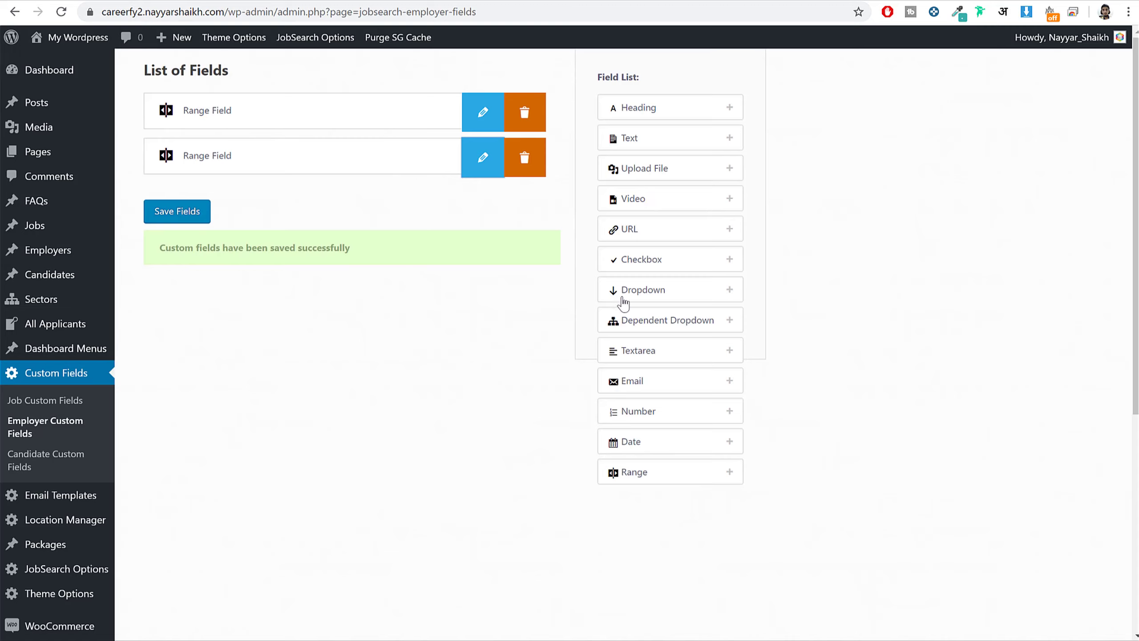
Step: Add a Dropdown field with Field Name and Placeholder both set to 'Qualifications'
click(674, 292)
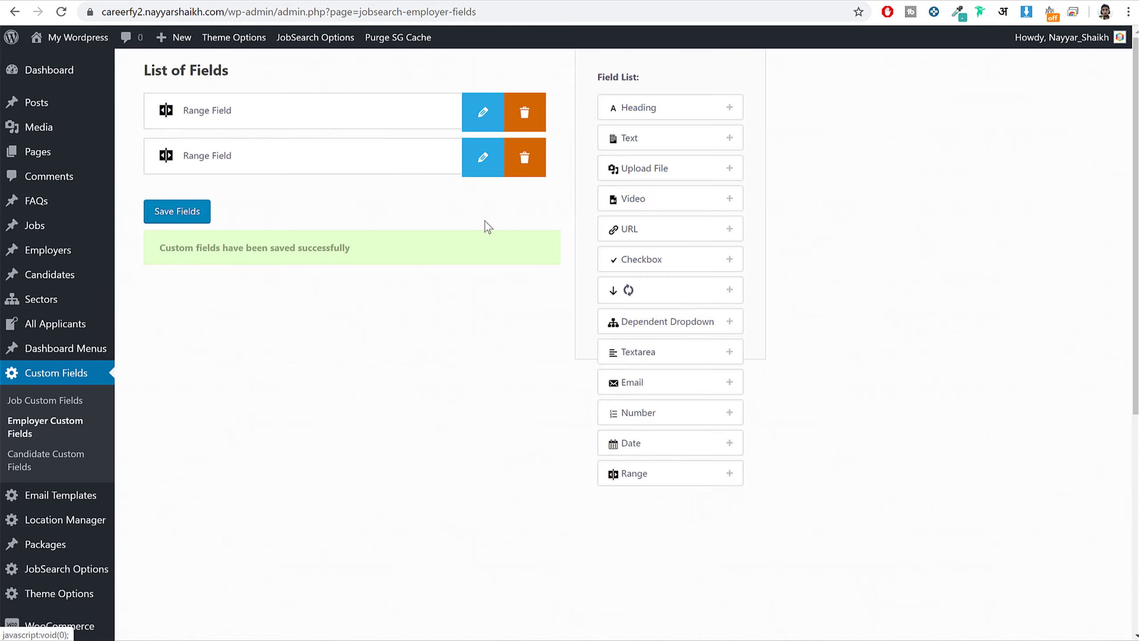
click(483, 201)
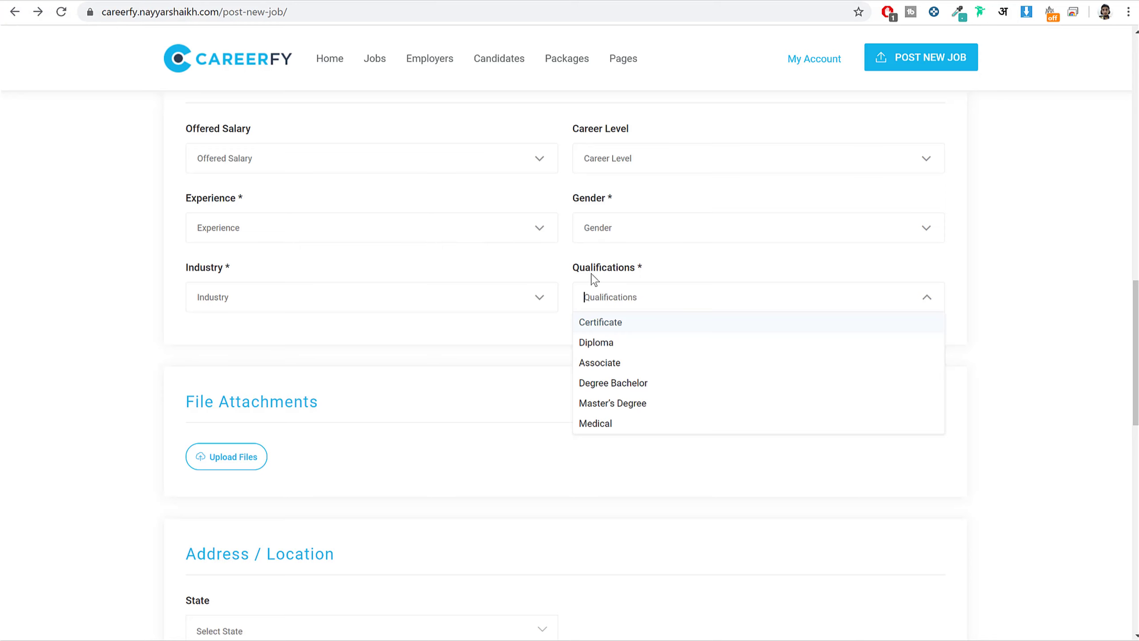
double_click(604, 268)
key(ctrl+c)
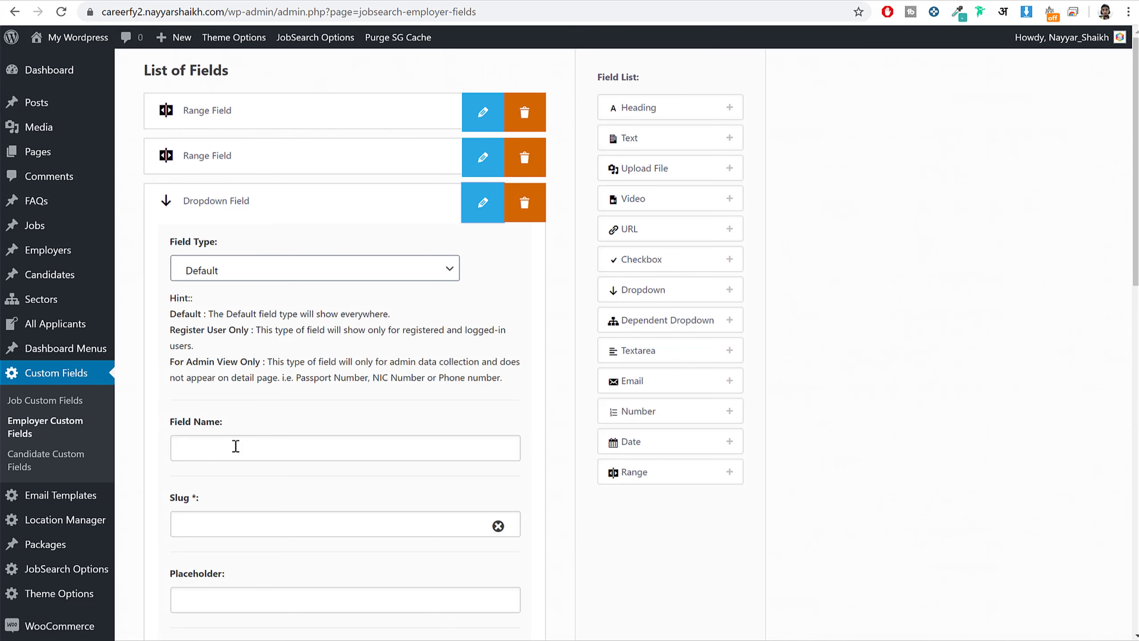
click(236, 446)
key(ctrl+v)
scroll(466, 375, down, 5)
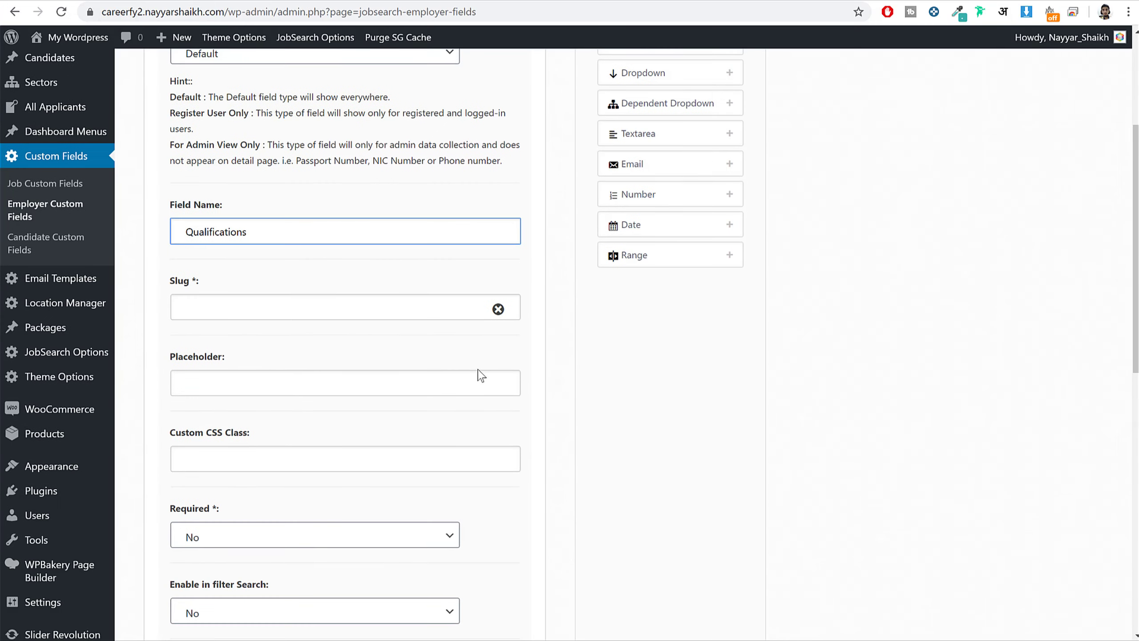
click(265, 384)
key(ctrl+v)
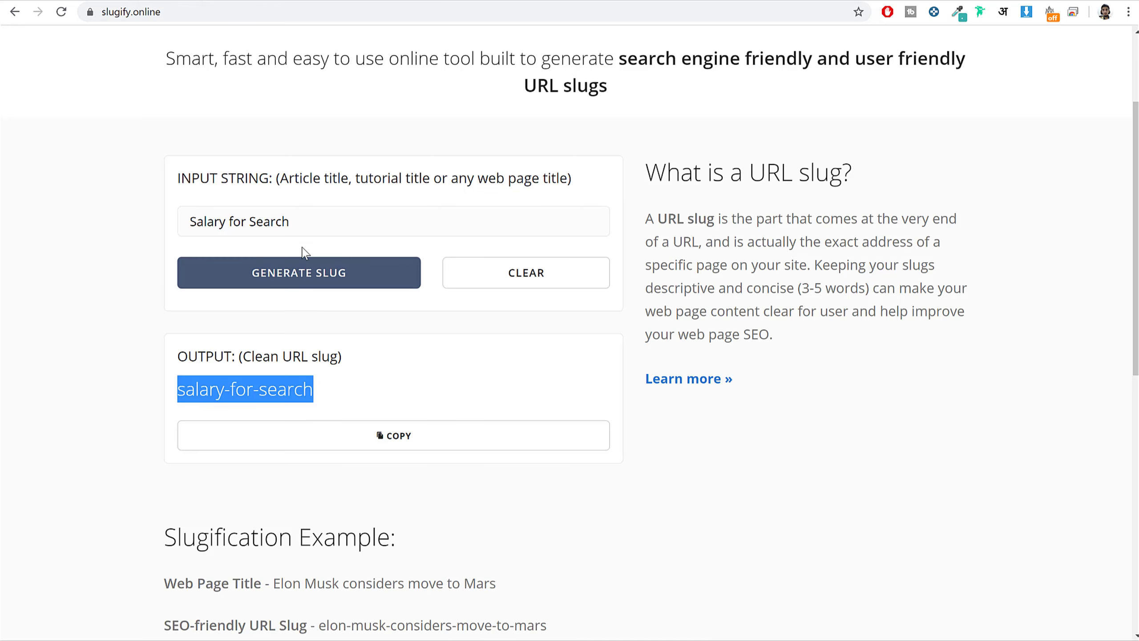
Step: Generate the slug qualifications on slugify.online and paste it into the field's Slug
double_click(310, 225)
key(ctrl+a)
key(ctrl+v)
click(323, 261)
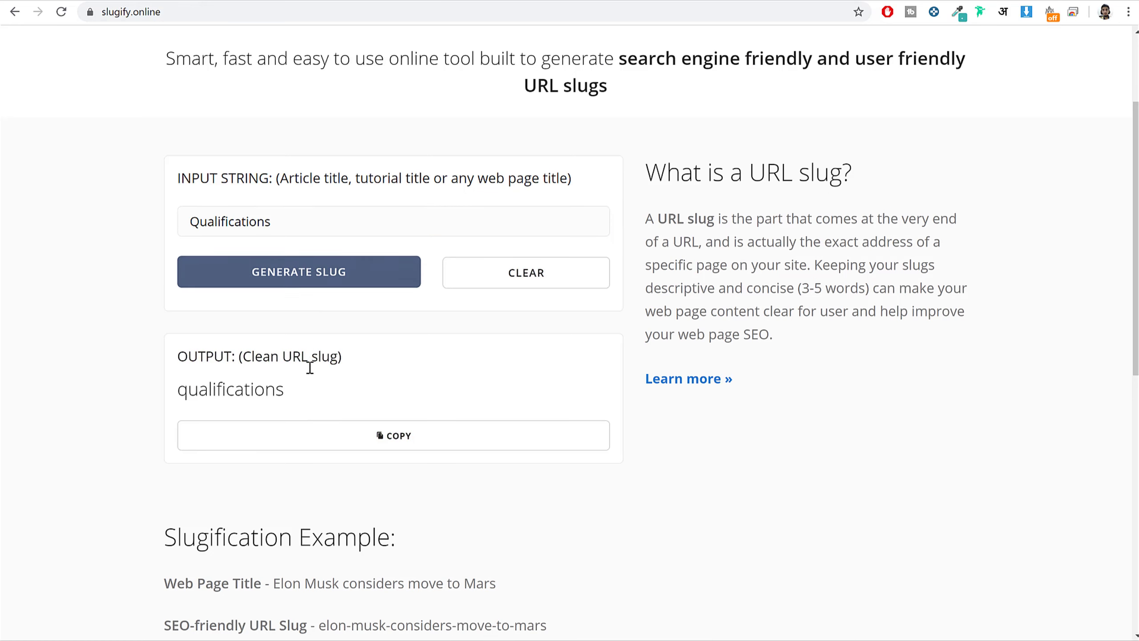
click(381, 436)
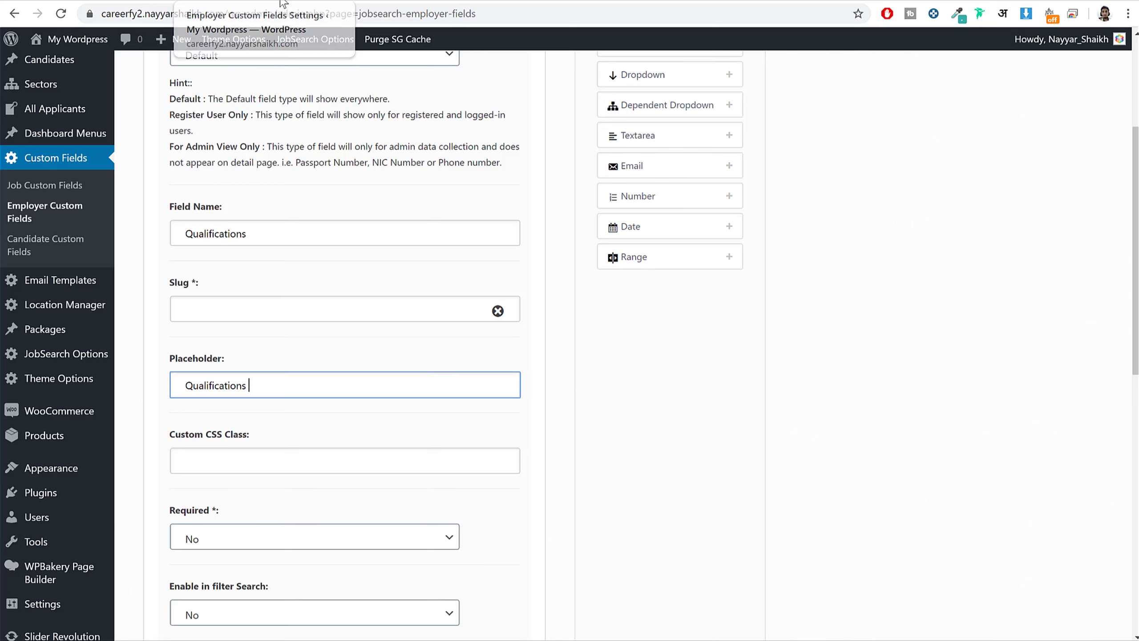
click(306, 313)
text(qualifications)
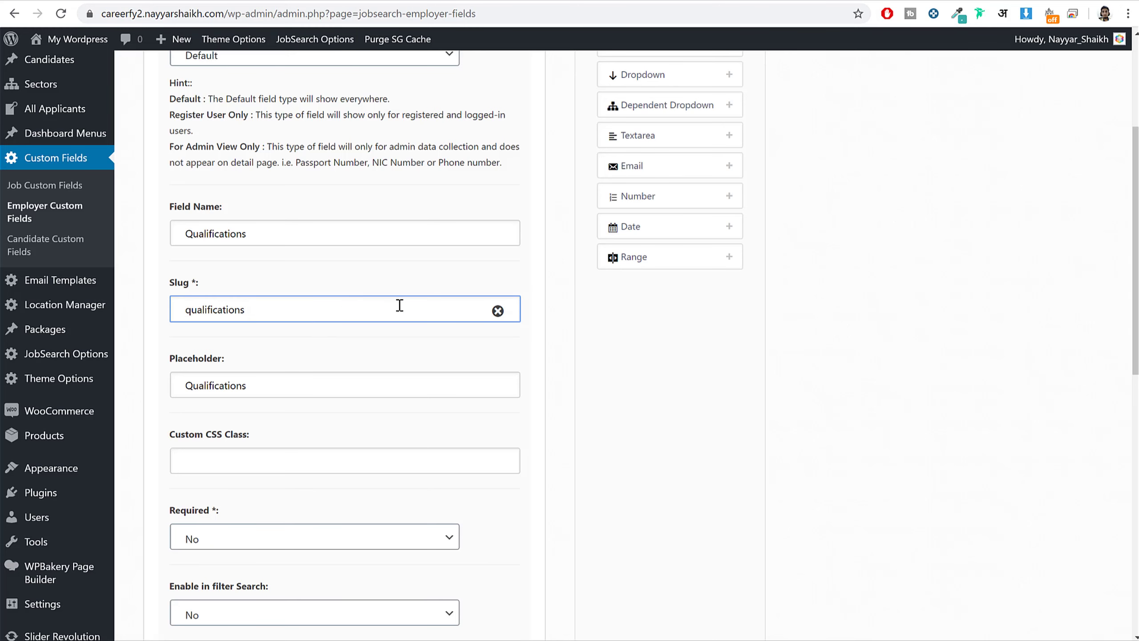
Step: Set Enable in filter Search to Yes for the Qualifications field
scroll(758, 260, down, 8)
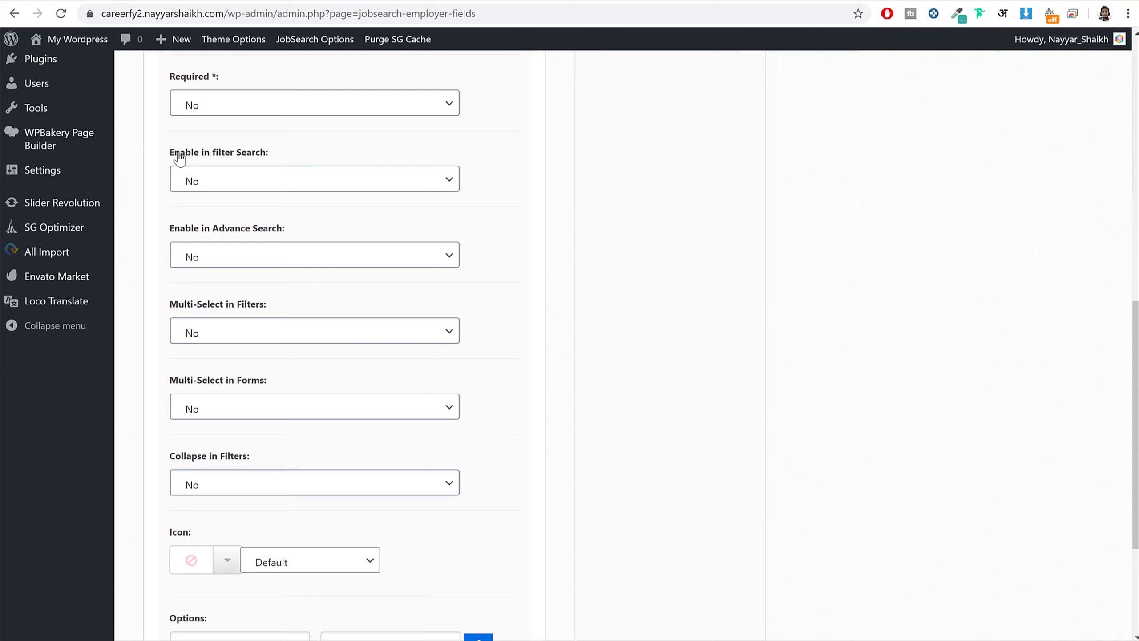
drag(181, 157, 264, 160)
click(261, 185)
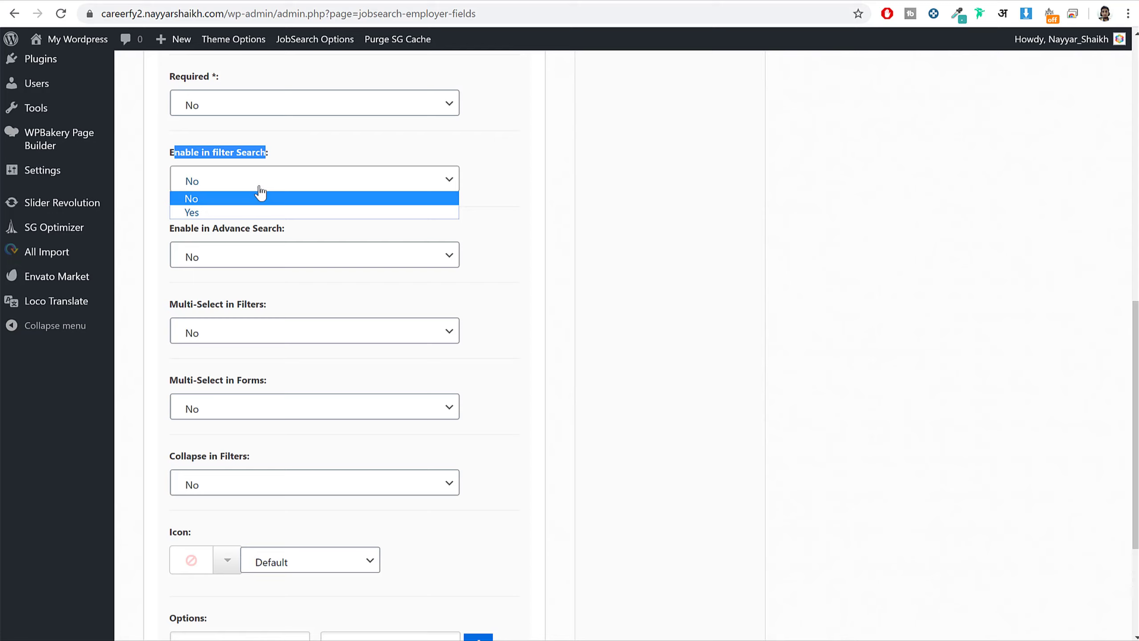
click(241, 213)
click(313, 150)
Step: Open the front-end Jobs listing and expand the Qualifications filter in its sidebar
click(24, 0)
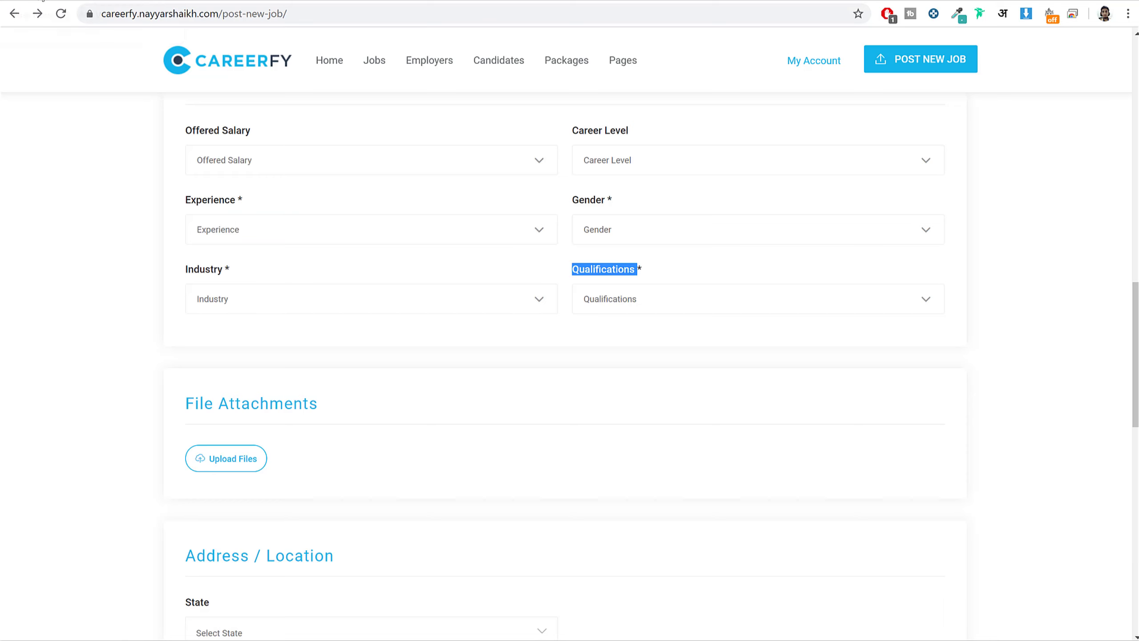
click(373, 63)
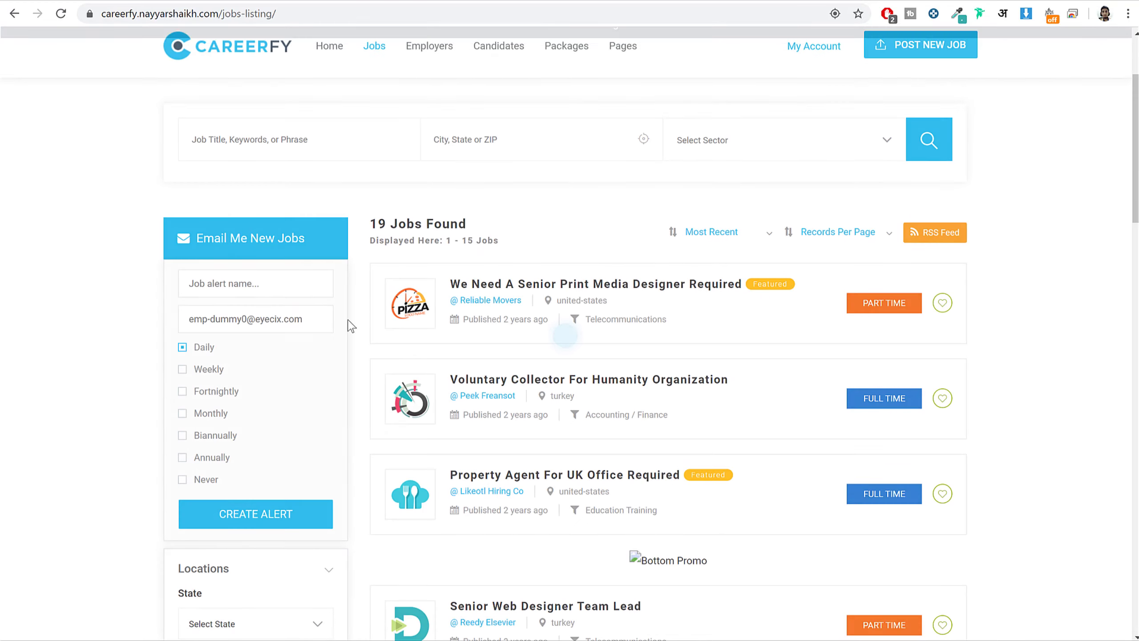
scroll(311, 294, down, 3)
scroll(311, 295, down, 5)
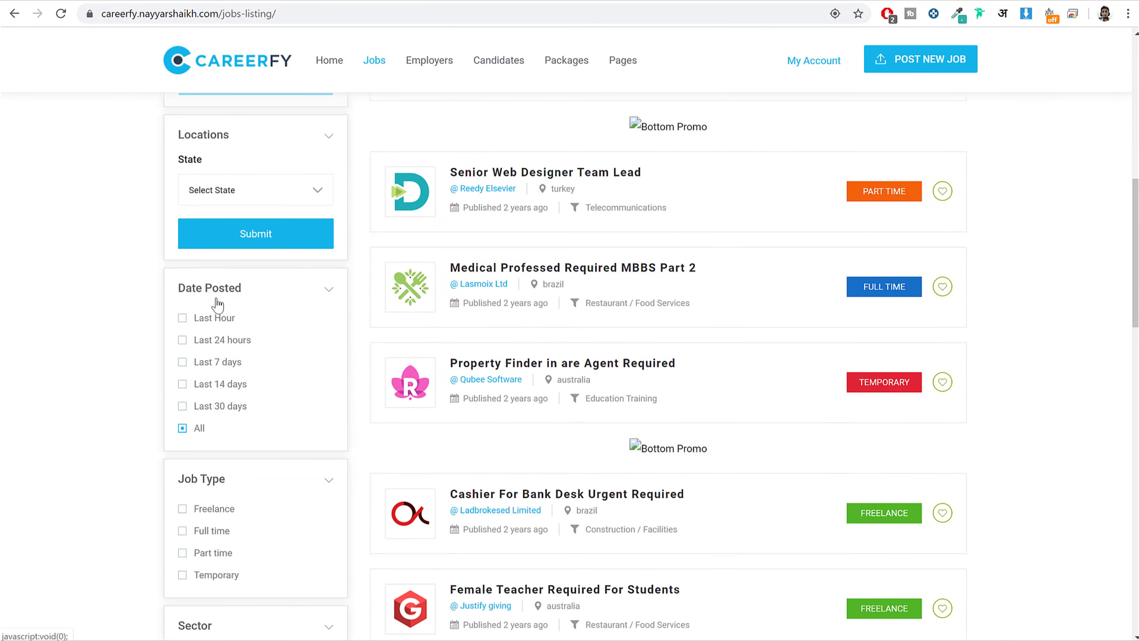
scroll(232, 304, down, 10)
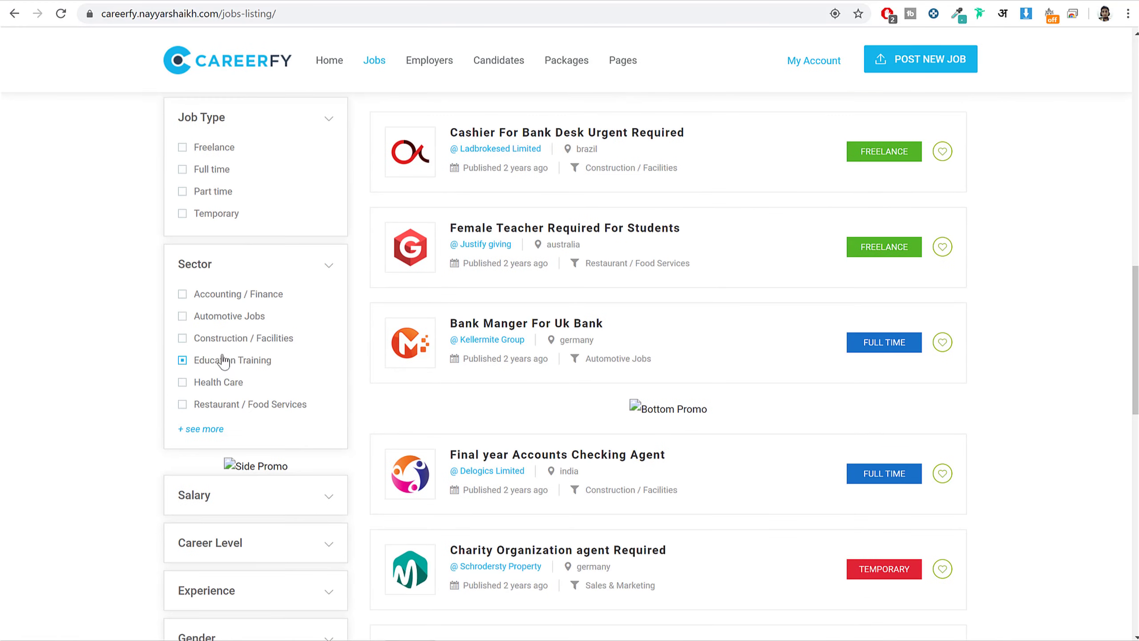
scroll(254, 345, up, 15)
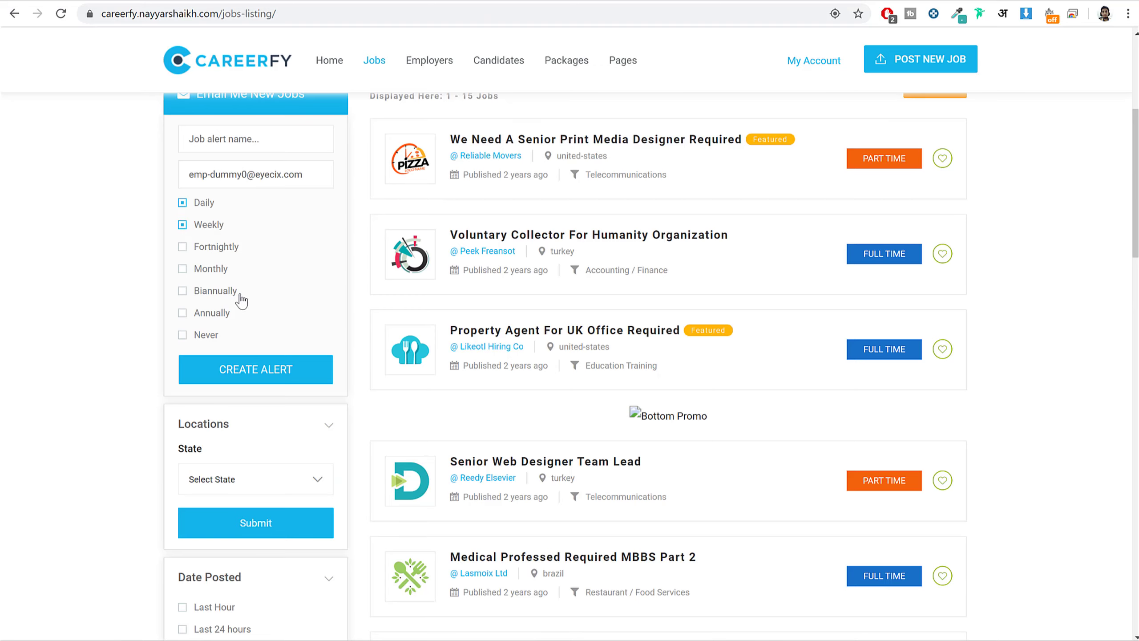
scroll(244, 306, up, 4)
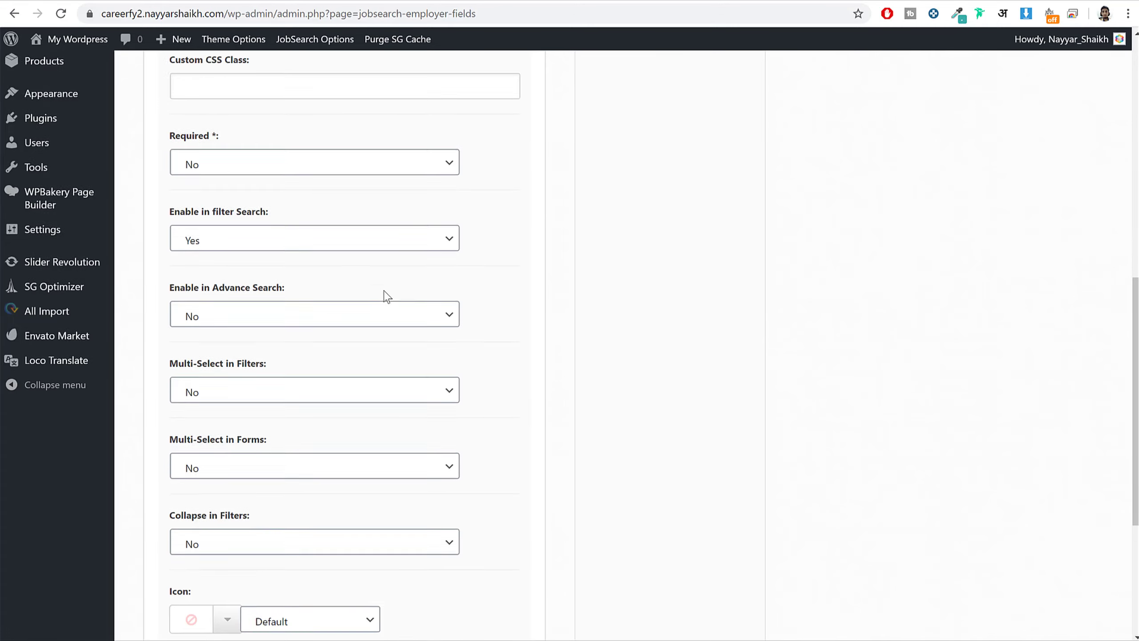
scroll(323, 280, up, 5)
scroll(356, 323, down, 7)
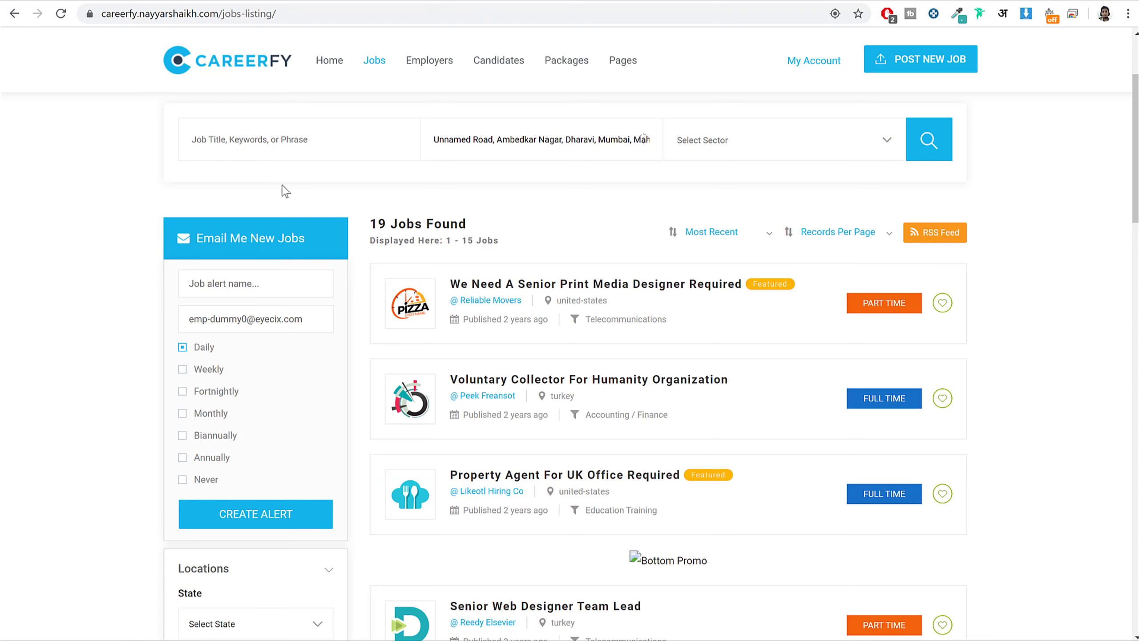
scroll(281, 211, down, 15)
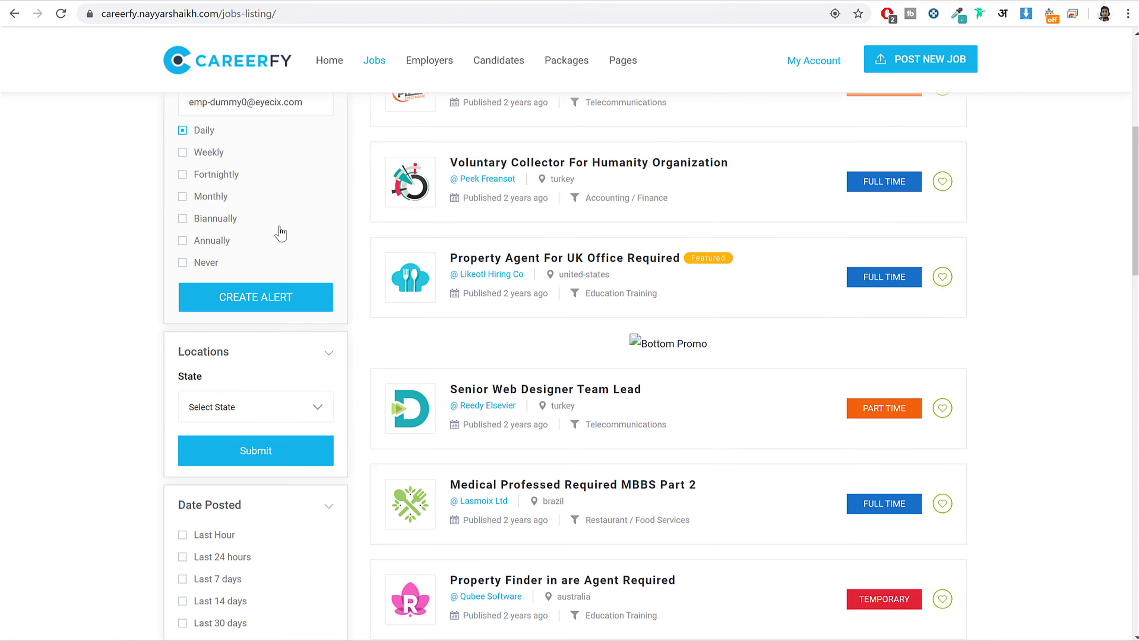
scroll(281, 234, down, 8)
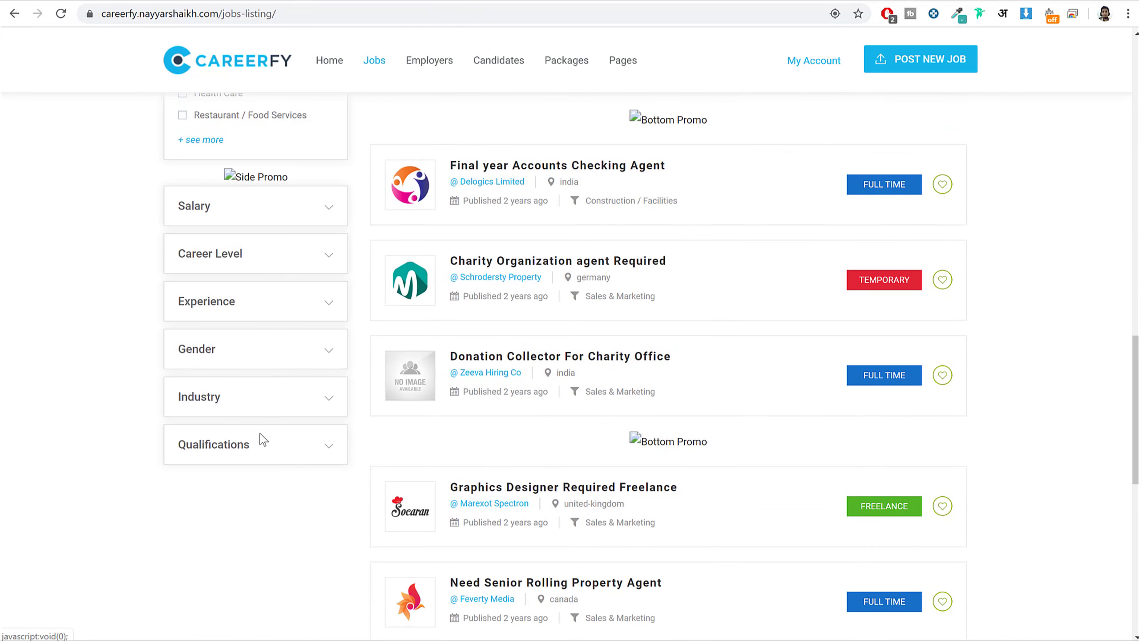
click(264, 440)
scroll(251, 404, down, 3)
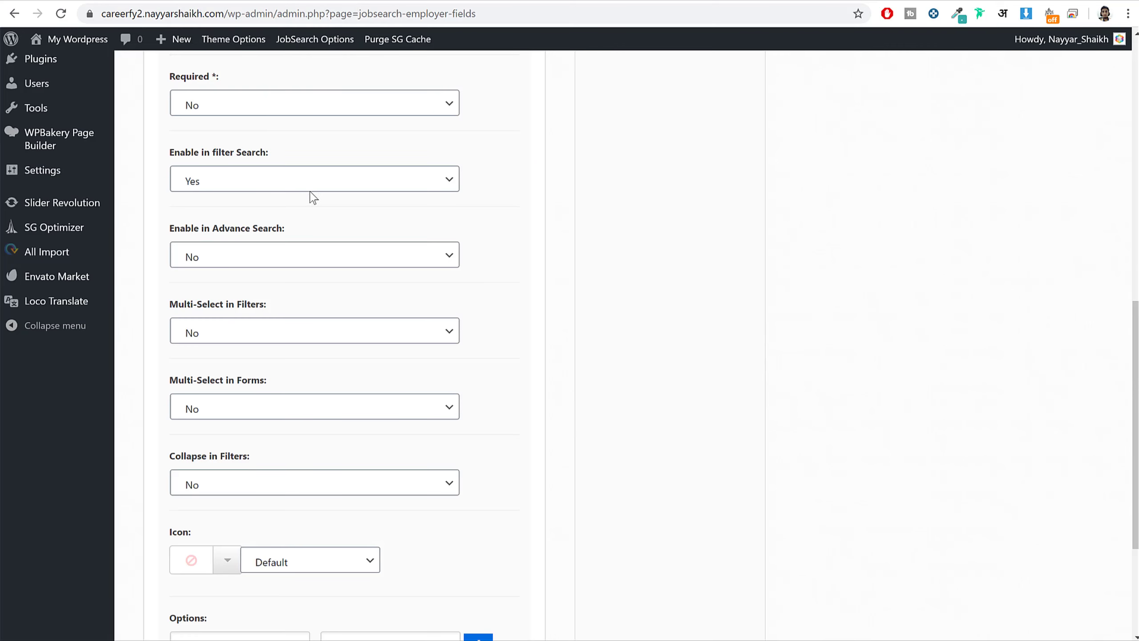
Step: Turn on Collapse in Filters and give Qualifications the graduation cap icon via 'edu'
scroll(359, 234, down, 3)
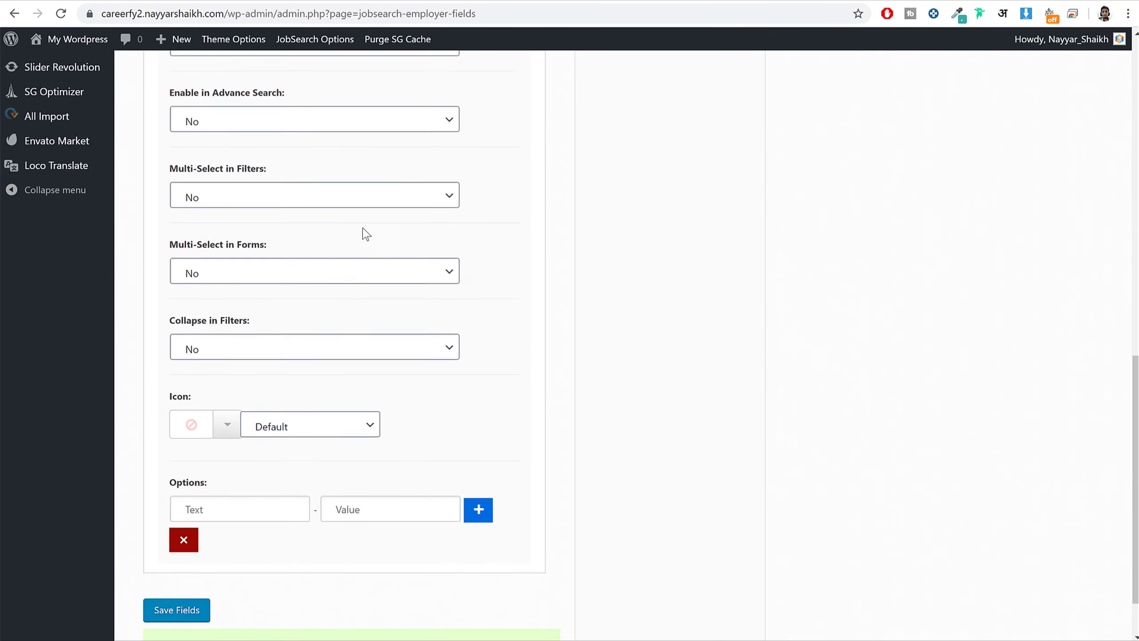
click(237, 349)
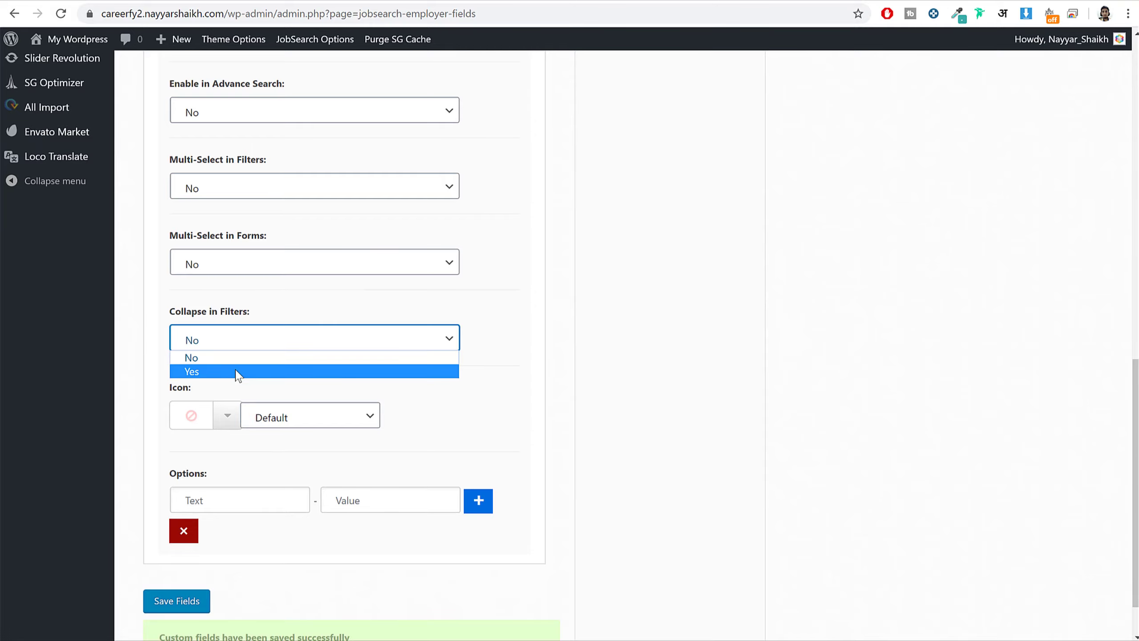
click(237, 371)
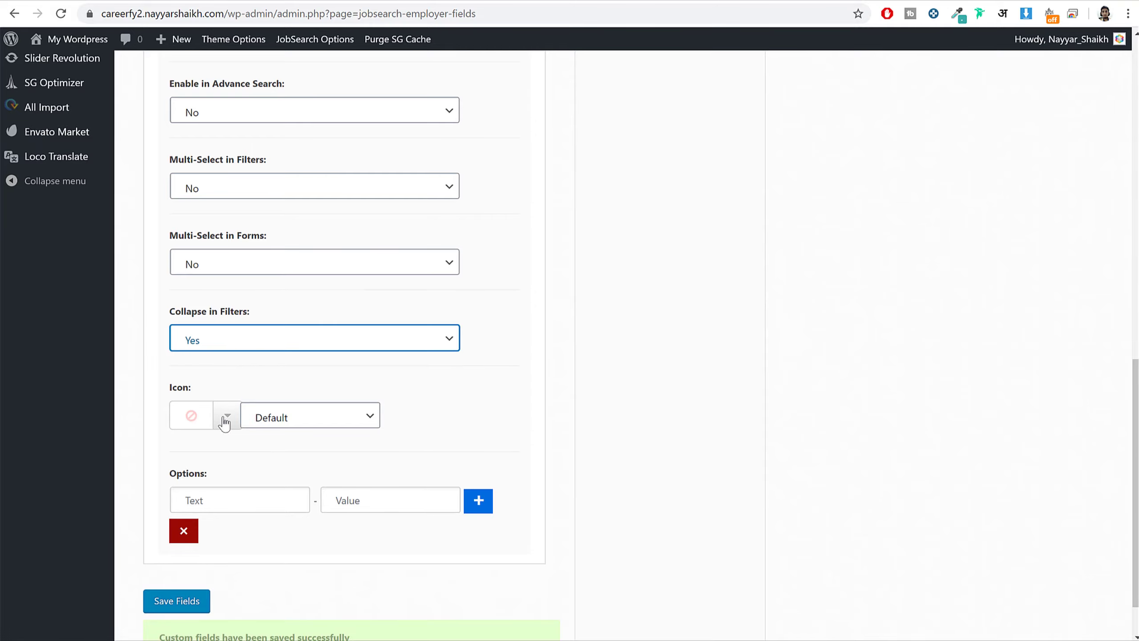
scroll(381, 424, up, 10)
scroll(381, 424, down, 11)
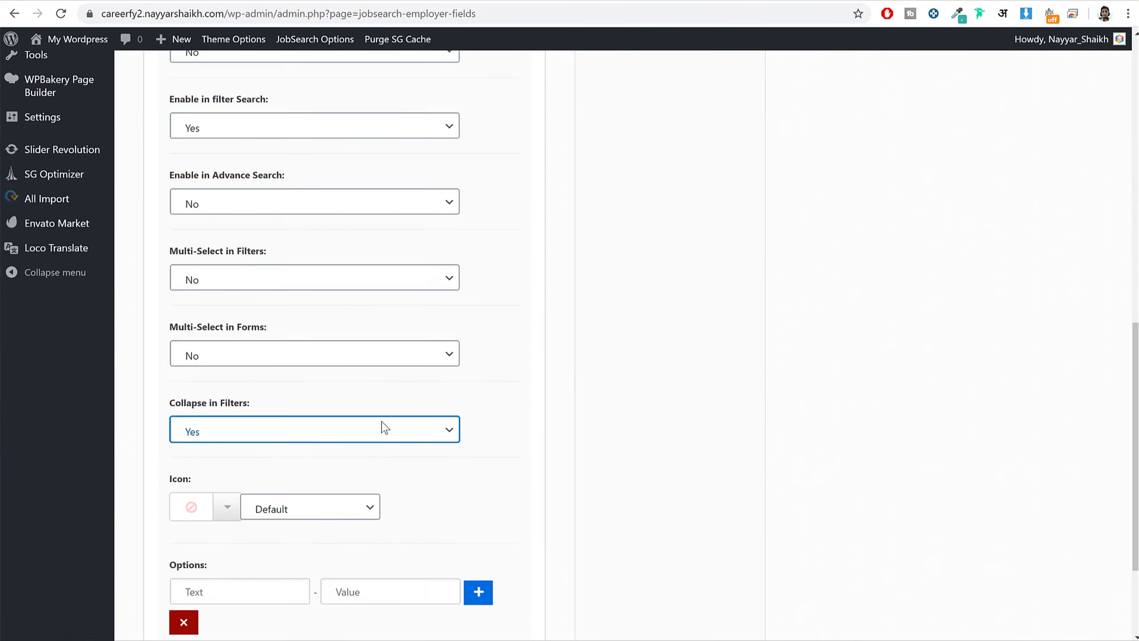
click(228, 357)
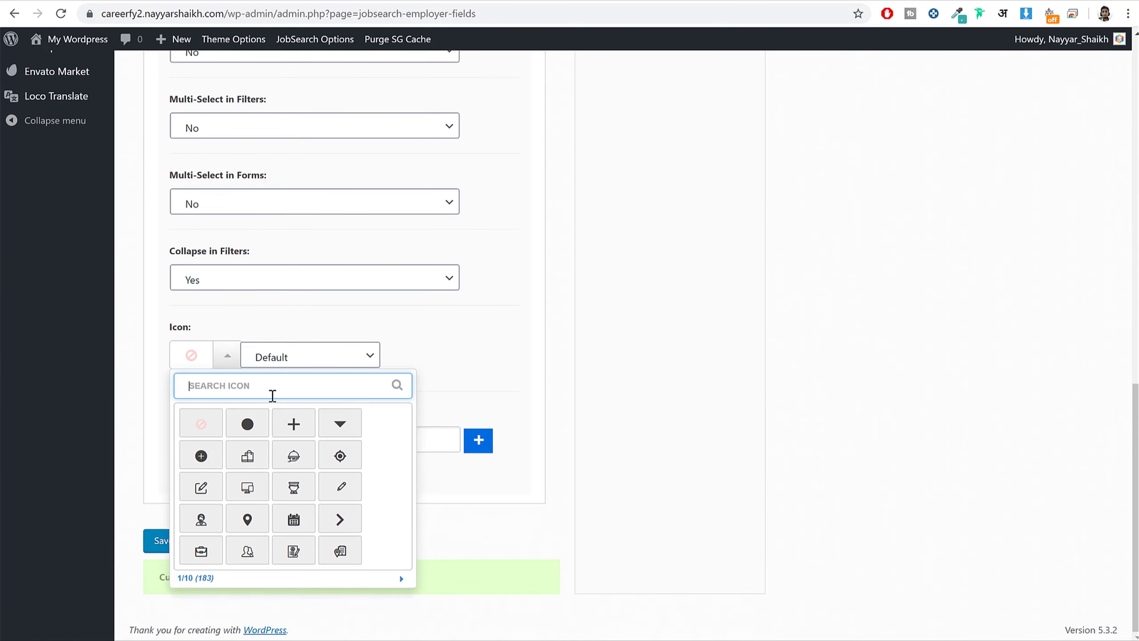
text(edu)
click(246, 422)
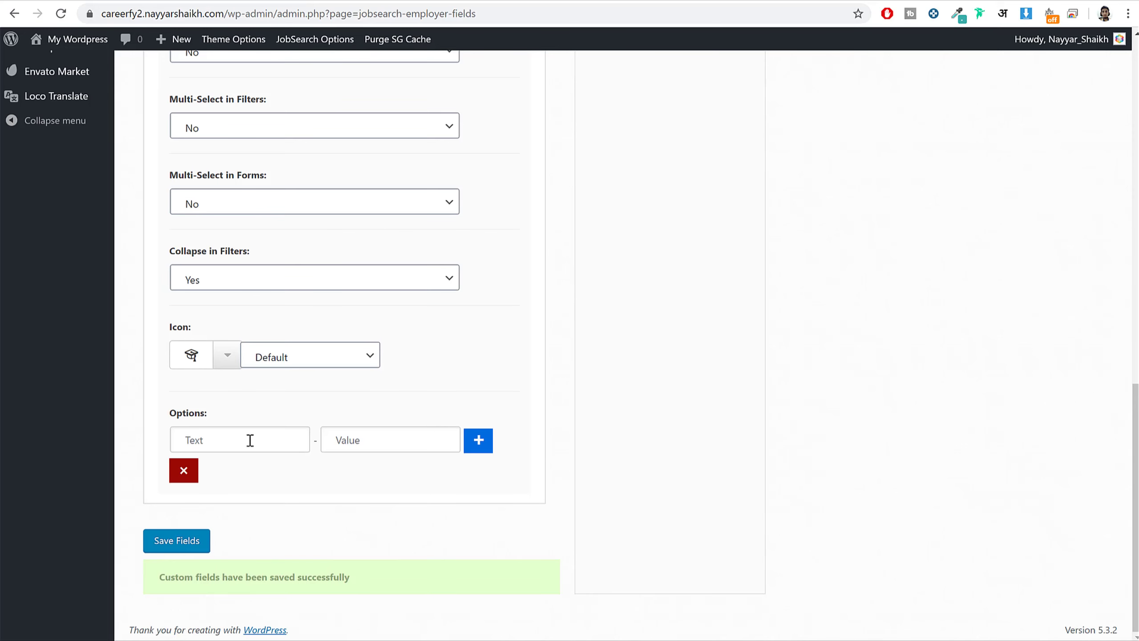
Step: Fill the first option with label Graduate and value graduate
click(249, 439)
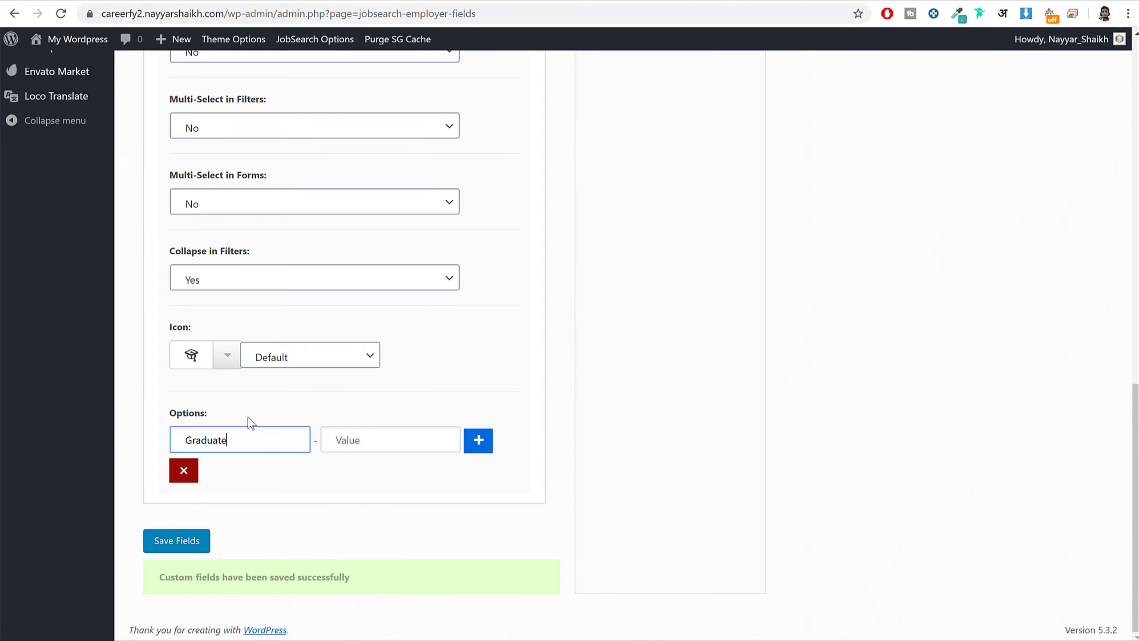
key(ctrl+a)
key(ctrl+c)
click(373, 445)
key(ctrl+v)
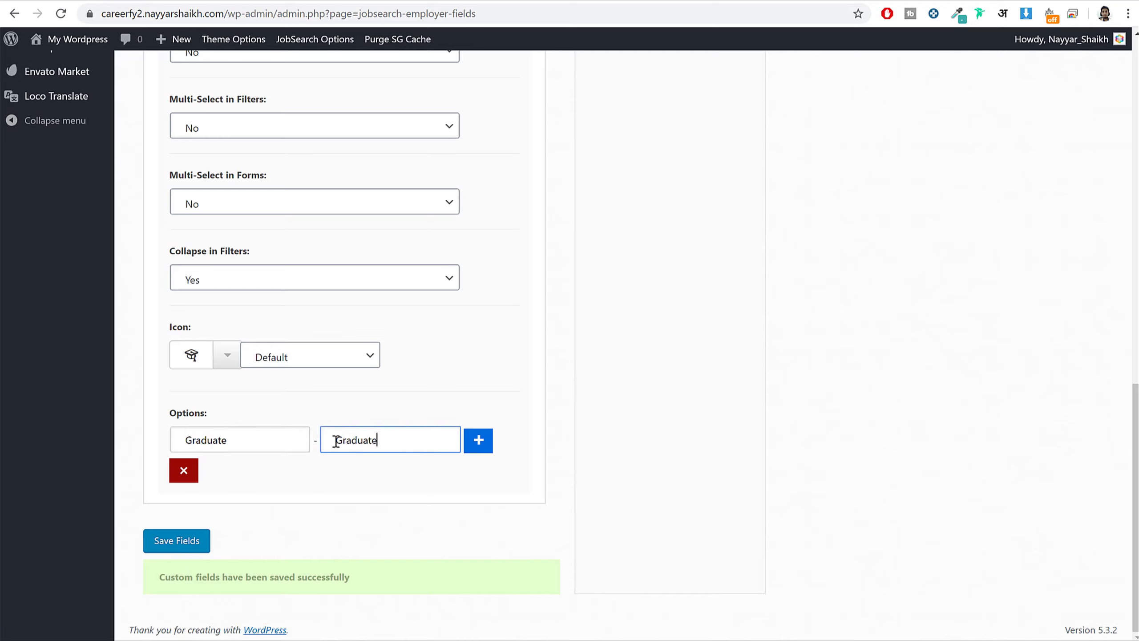
text(g)
Step: Add a second option Diploma with value diploma and save the fields
click(488, 444)
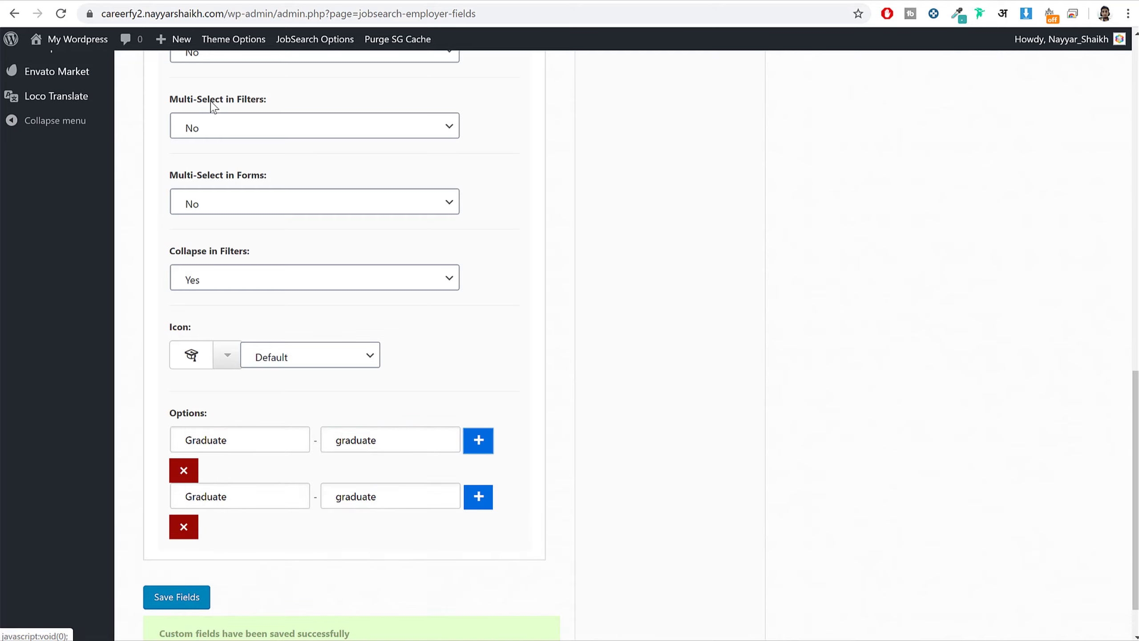
drag(267, 505, 162, 486)
text(Diploma)
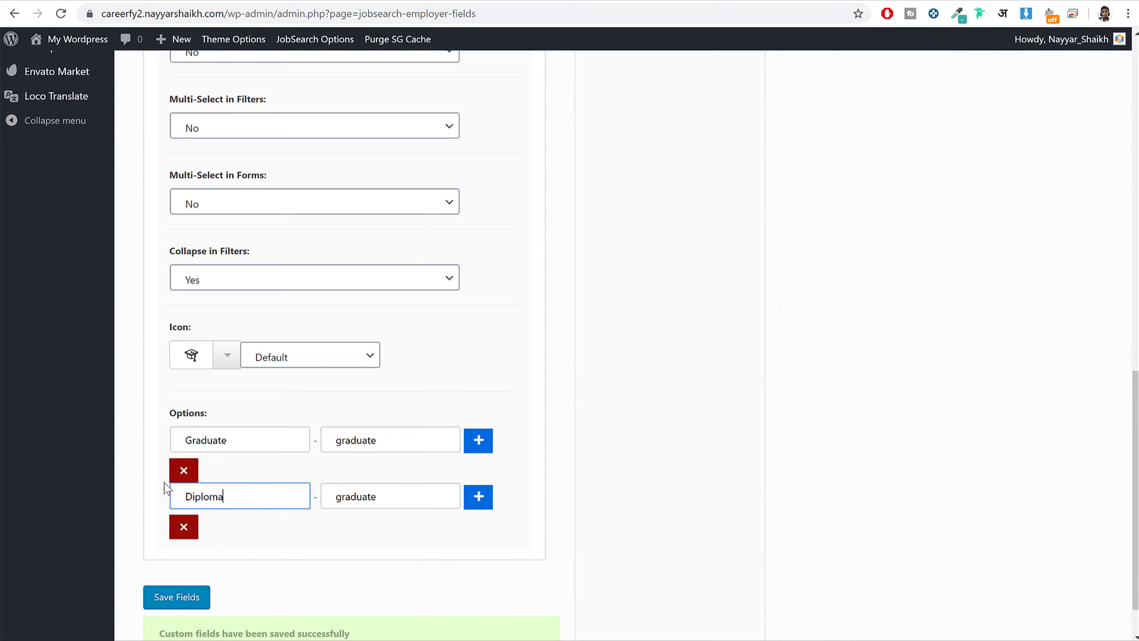
key(ctrl+a)
key(ctrl+c)
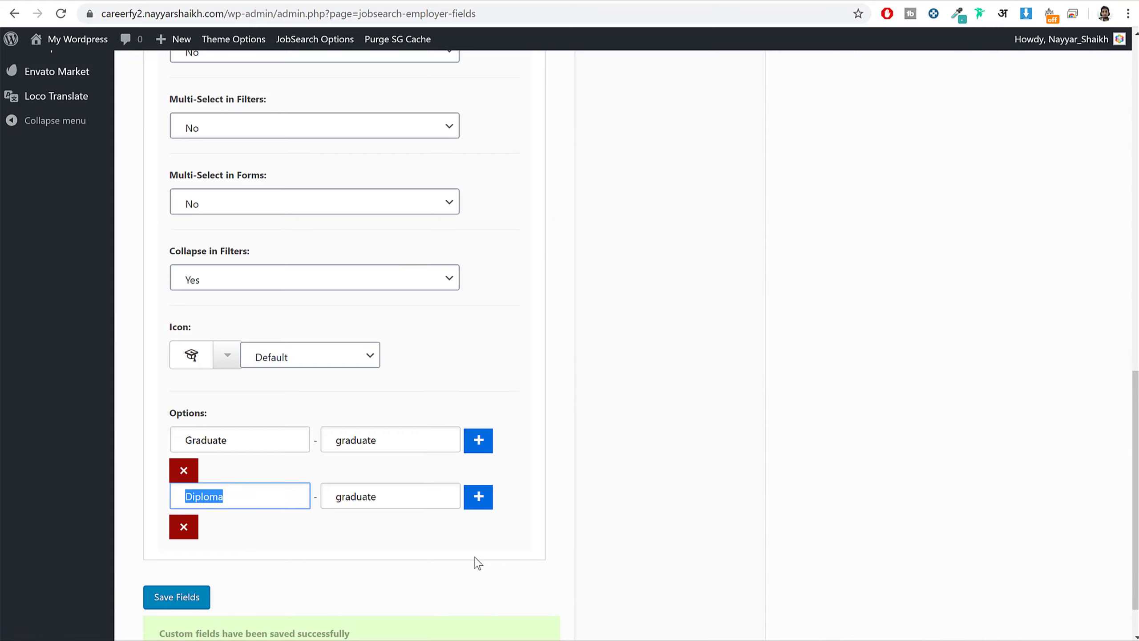
click(429, 504)
key(ctrl+a)
key(ctrl+v)
click(339, 496)
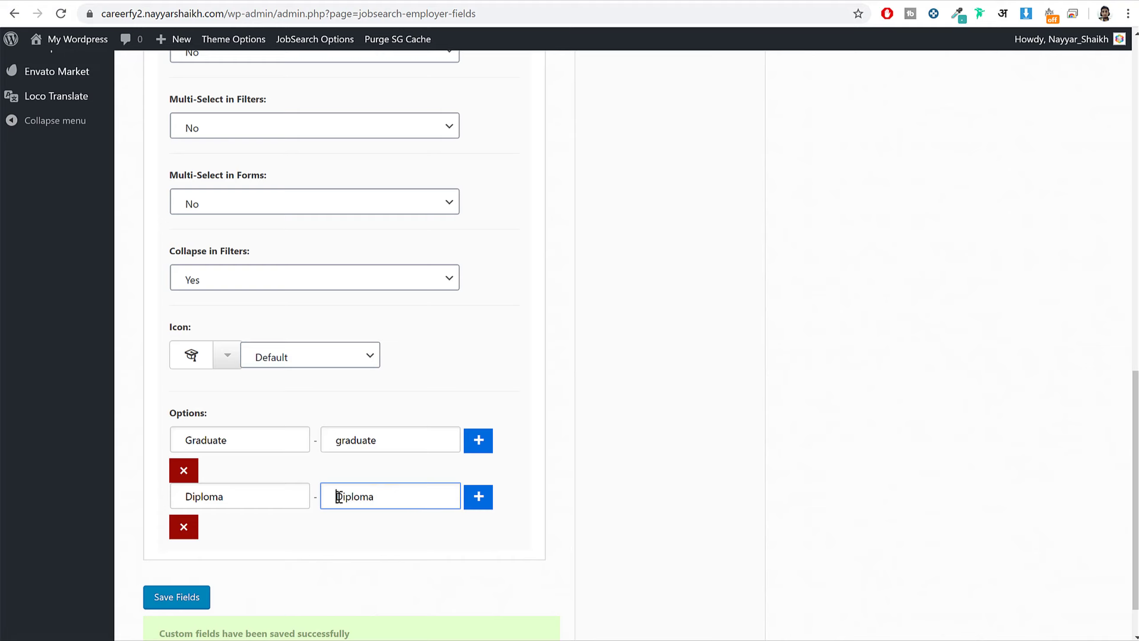
text(d)
click(167, 599)
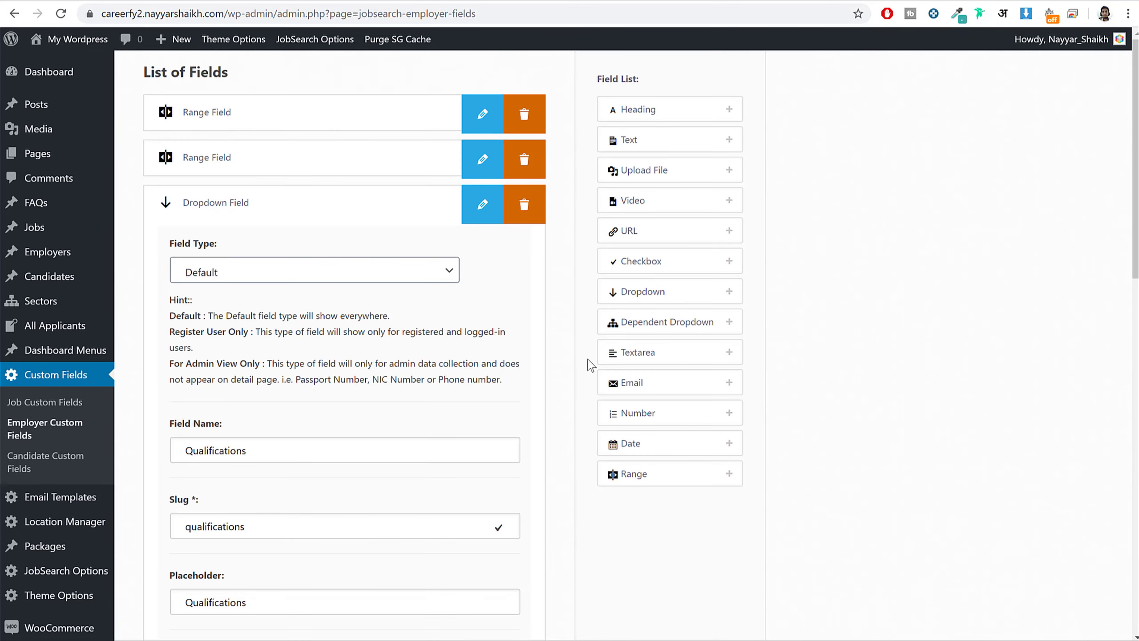
Step: Check the Gender and Experience dropdowns on the front-end job form, then return to admin
click(135, 5)
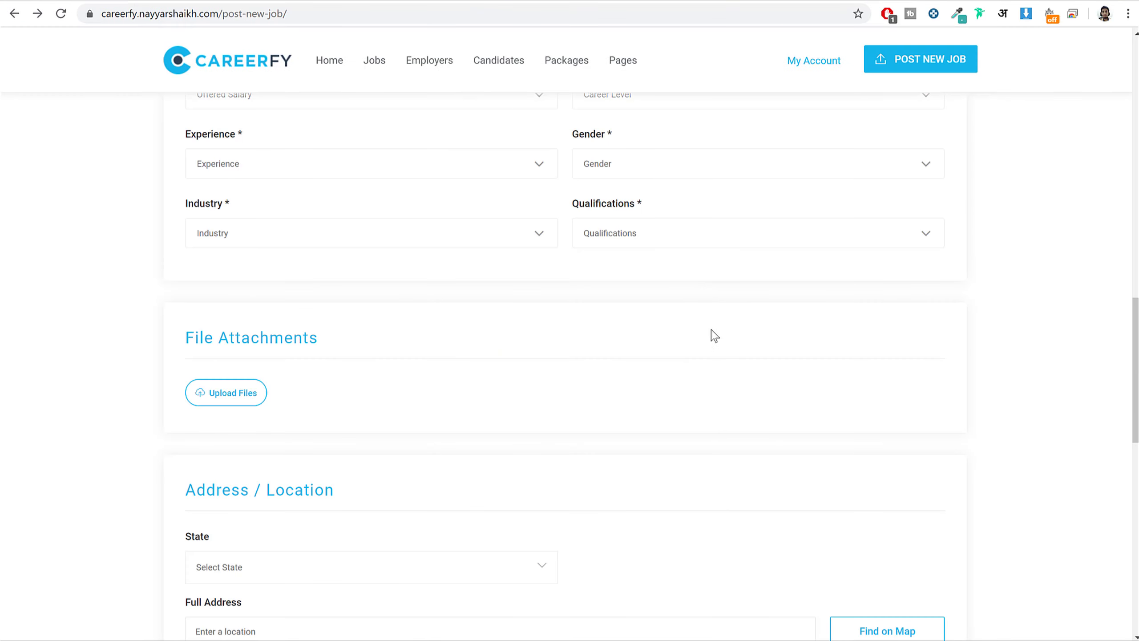
click(650, 310)
click(359, 314)
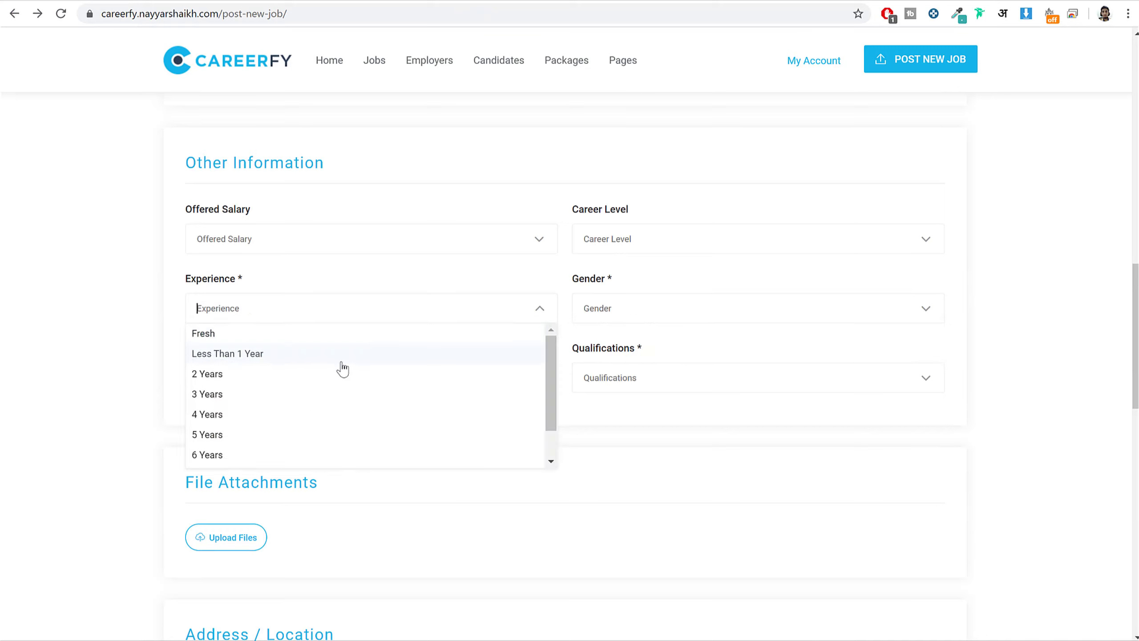
click(364, 289)
click(240, 1)
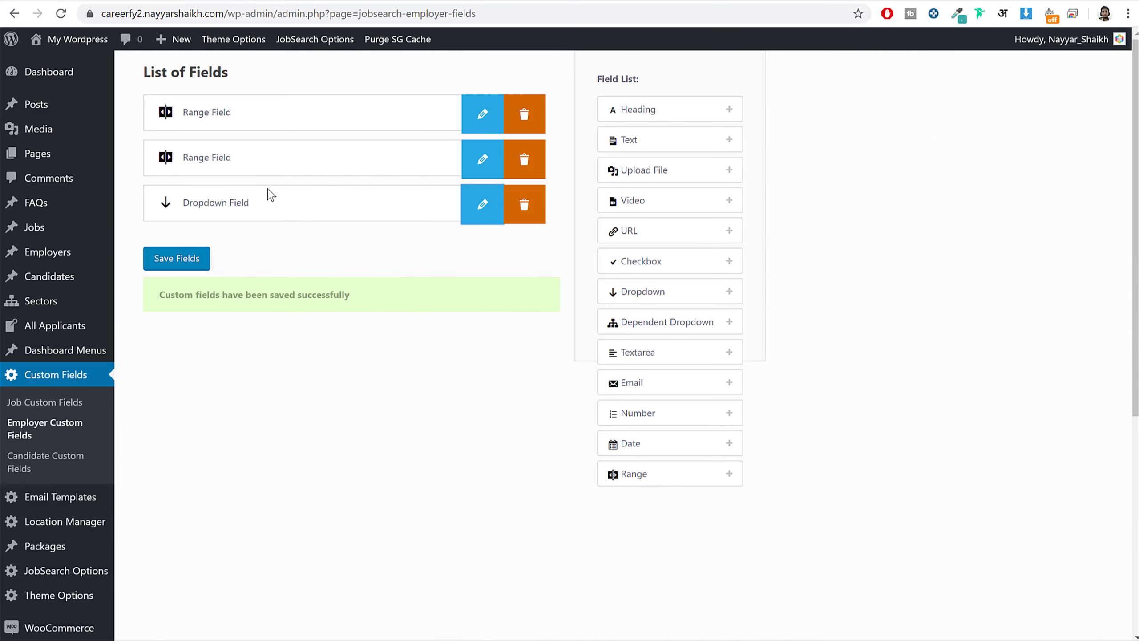
click(134, 4)
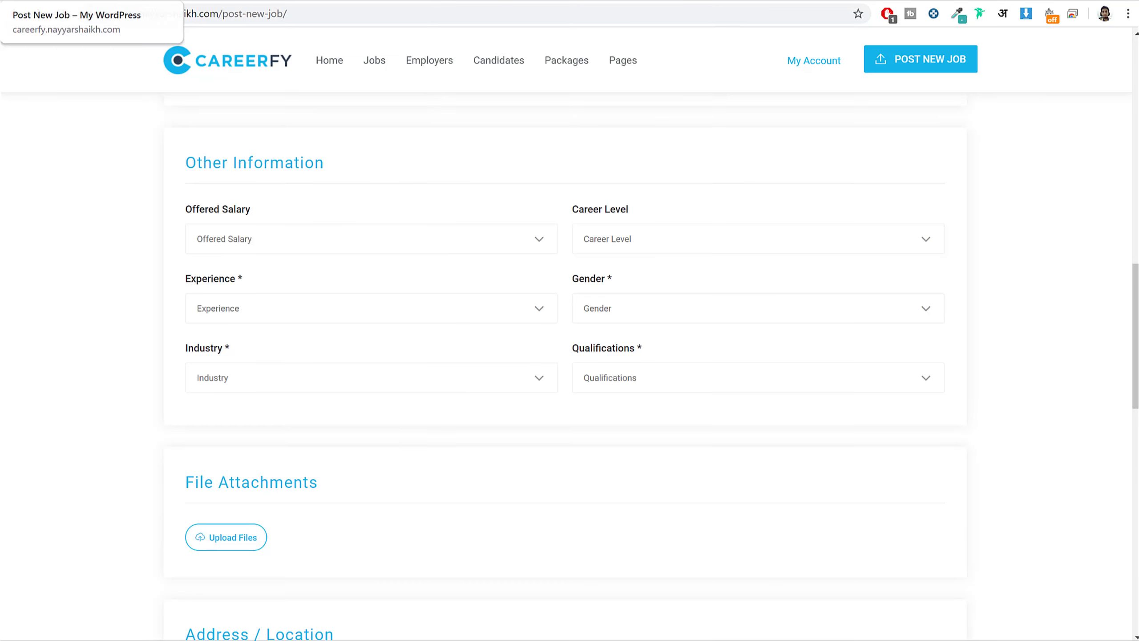
click(269, 4)
click(105, 4)
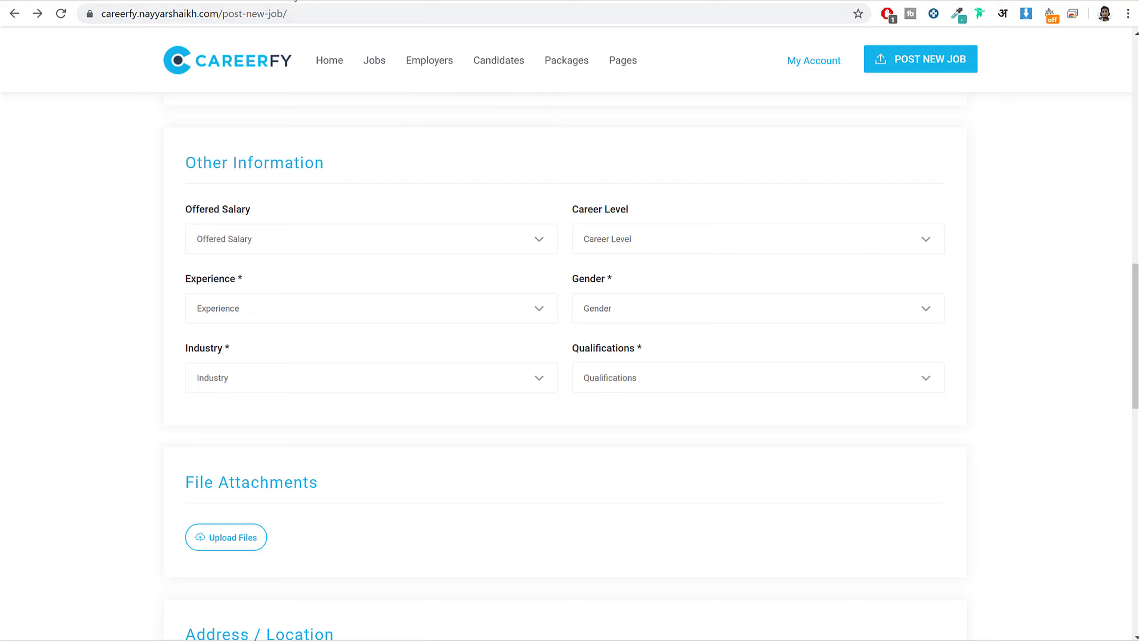
click(250, 243)
click(281, 220)
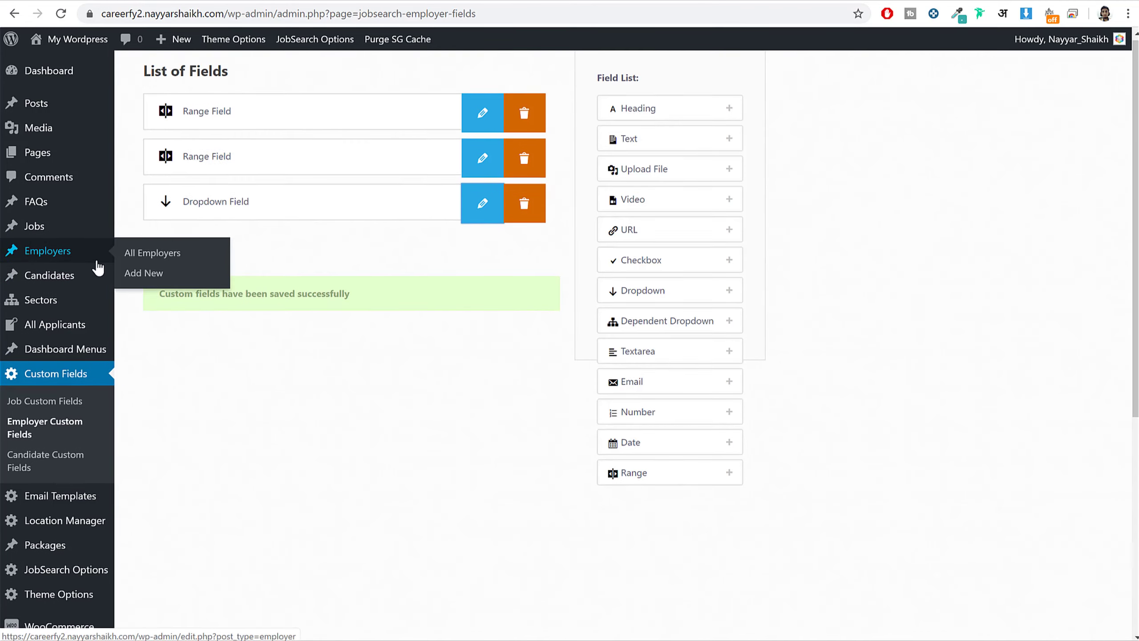
scroll(97, 265, down, 5)
Step: In JobSearch General Options, switch Salary Custom Currency to On and save the changes
mouse_move(82, 358)
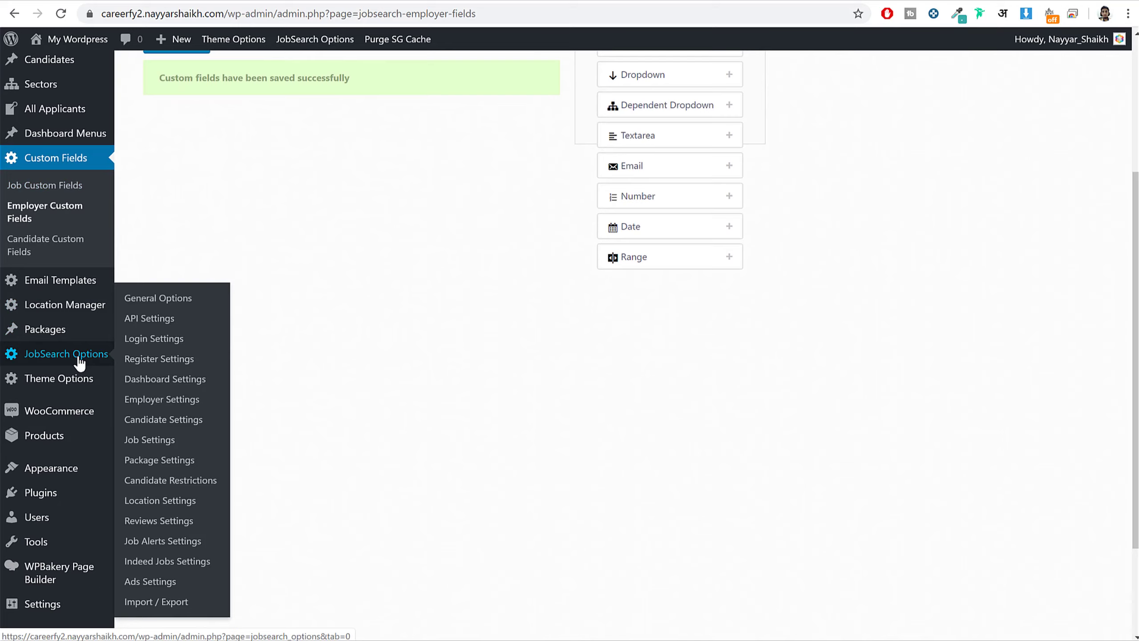
click(153, 305)
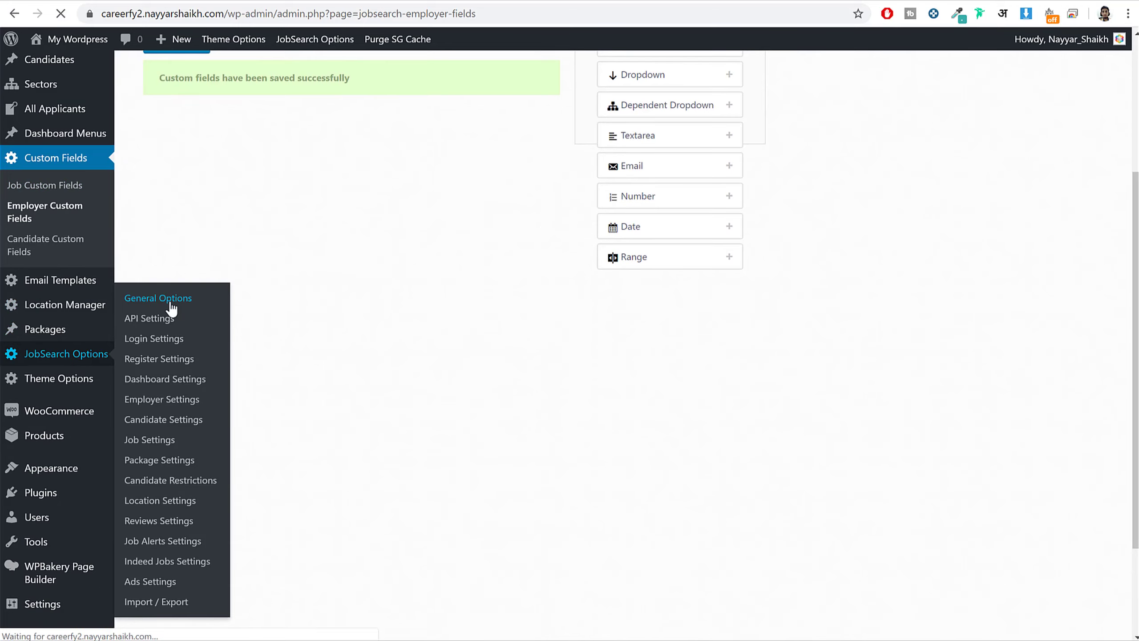
scroll(796, 292, down, 6)
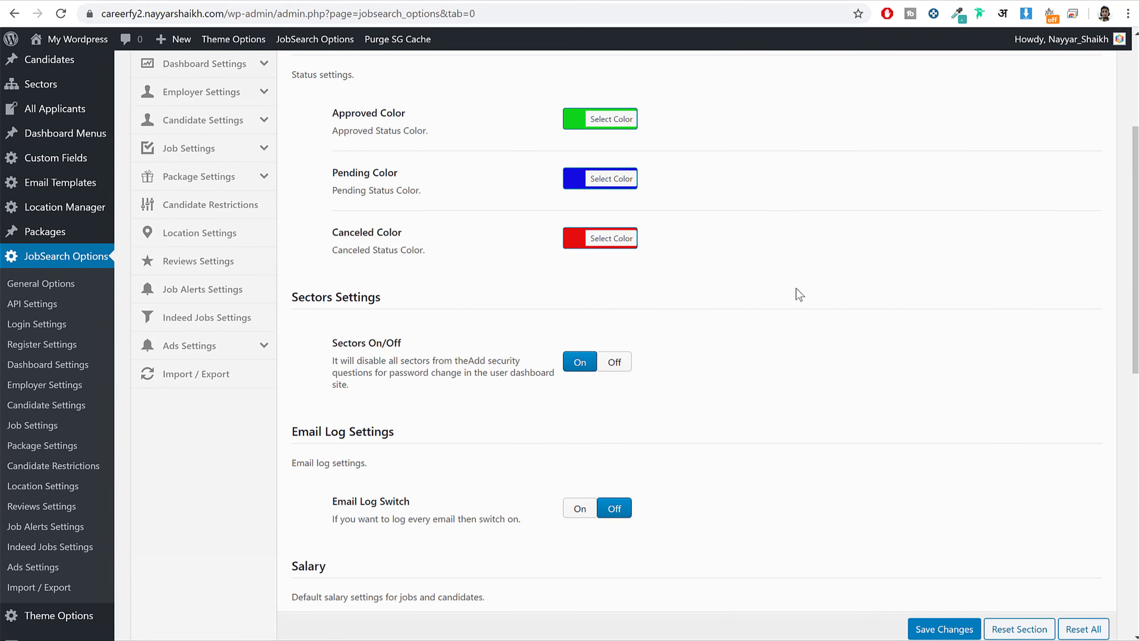
scroll(800, 294, down, 7)
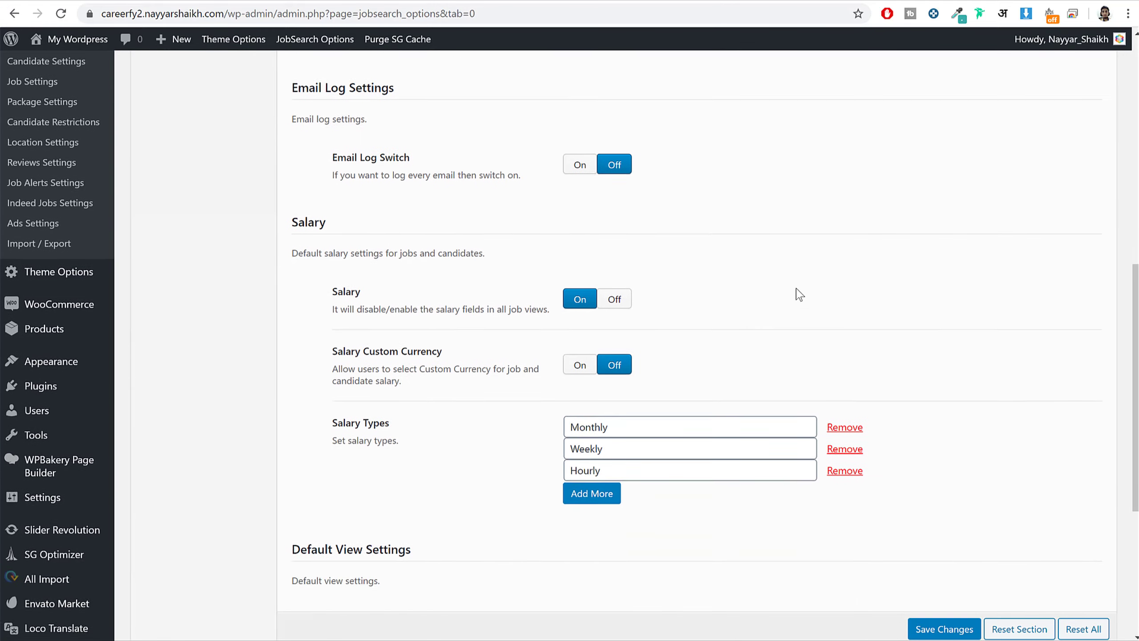
scroll(799, 295, down, 5)
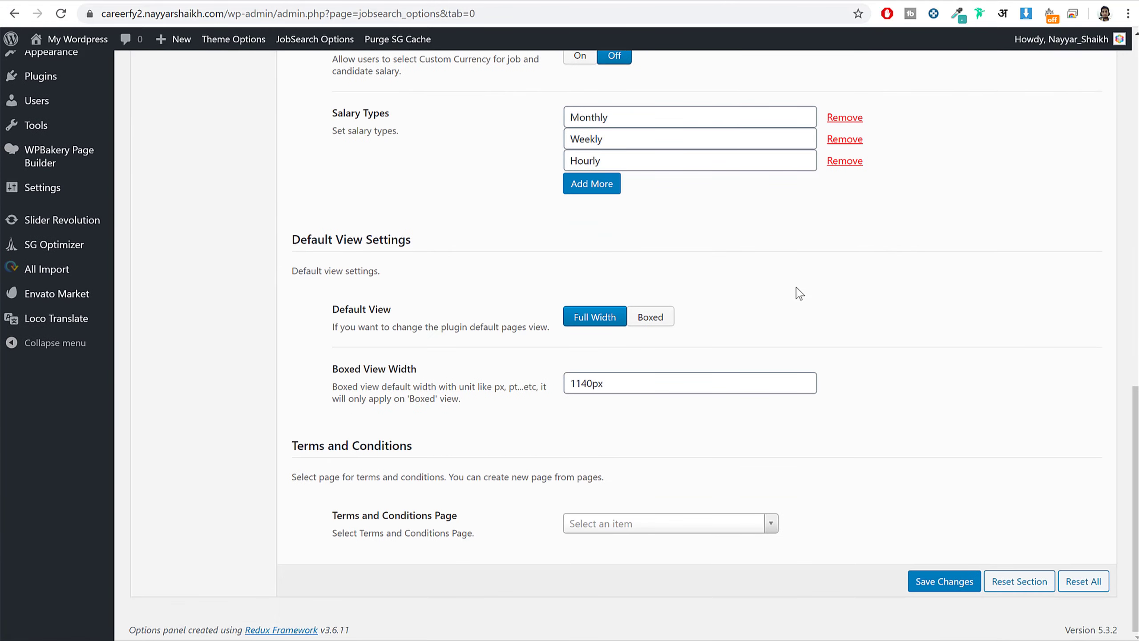
scroll(799, 294, up, 10)
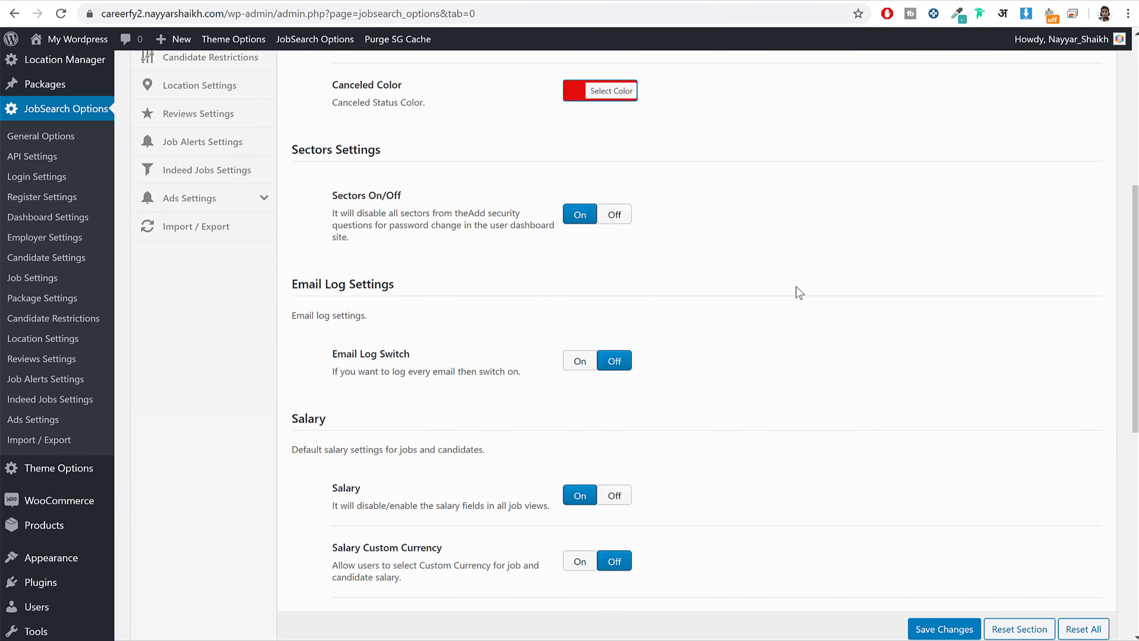
scroll(799, 294, up, 4)
scroll(903, 323, down, 7)
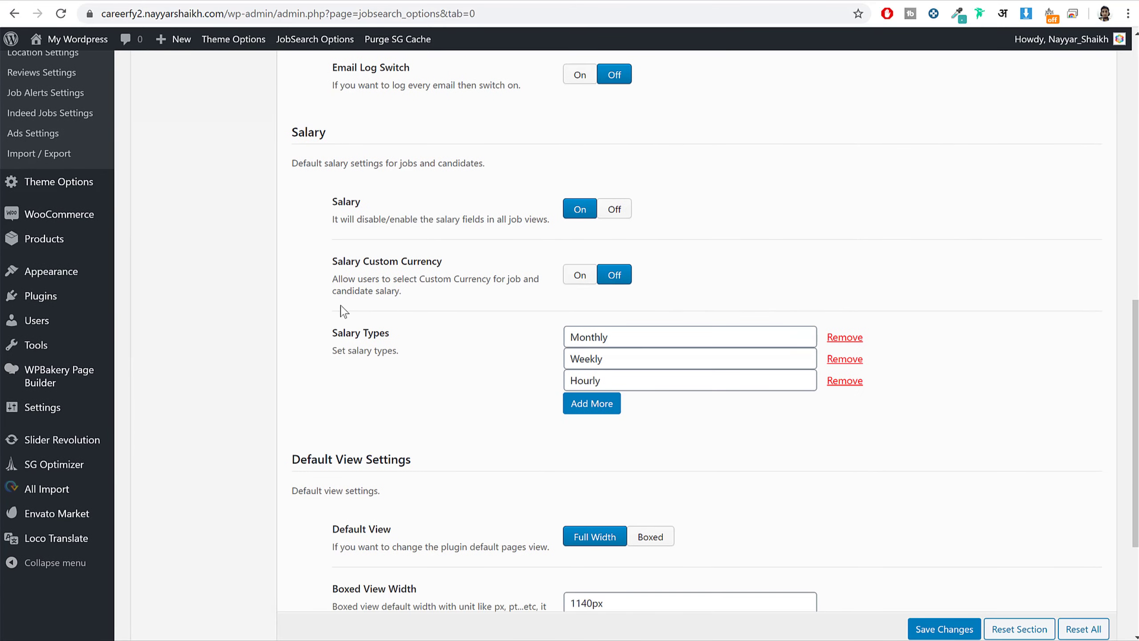
click(583, 277)
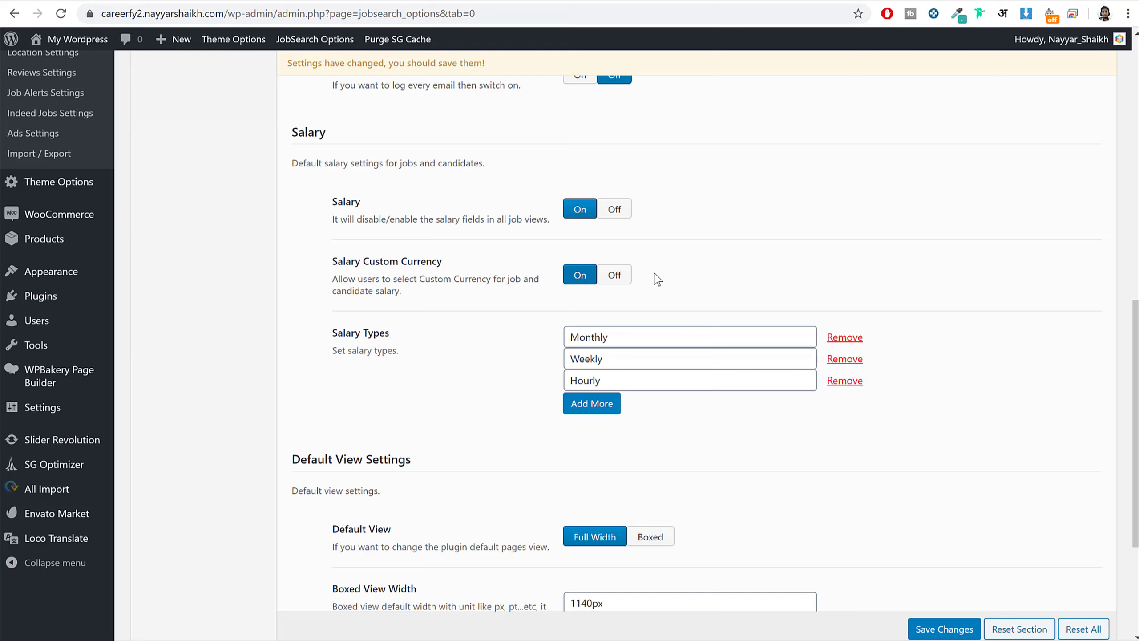
click(942, 631)
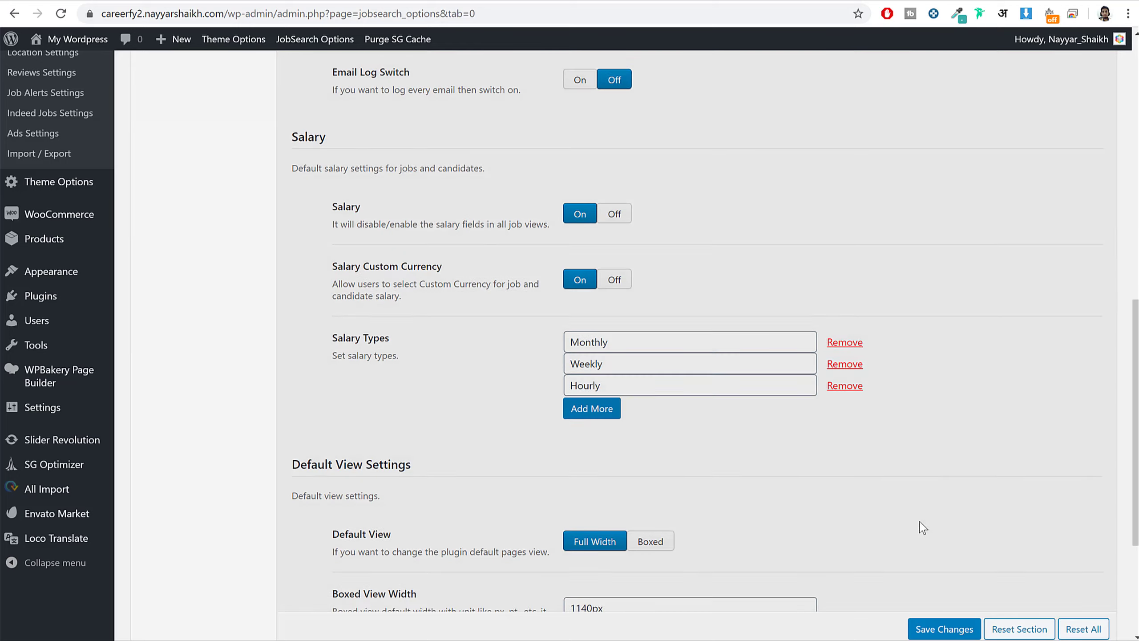
scroll(975, 375, down, 1)
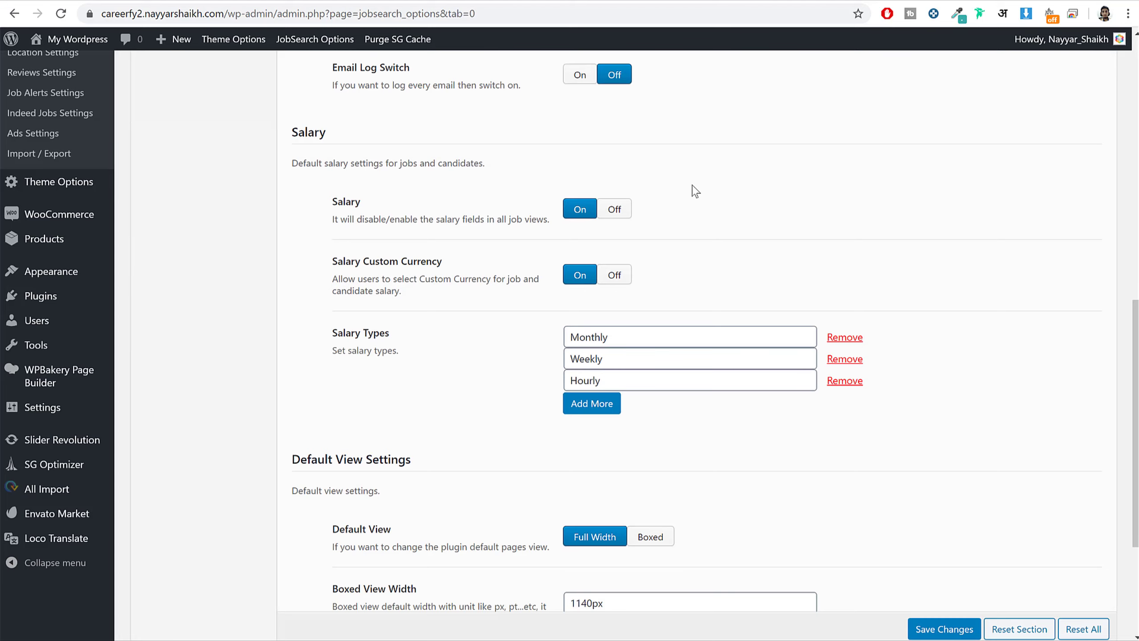
scroll(740, 336, up, 10)
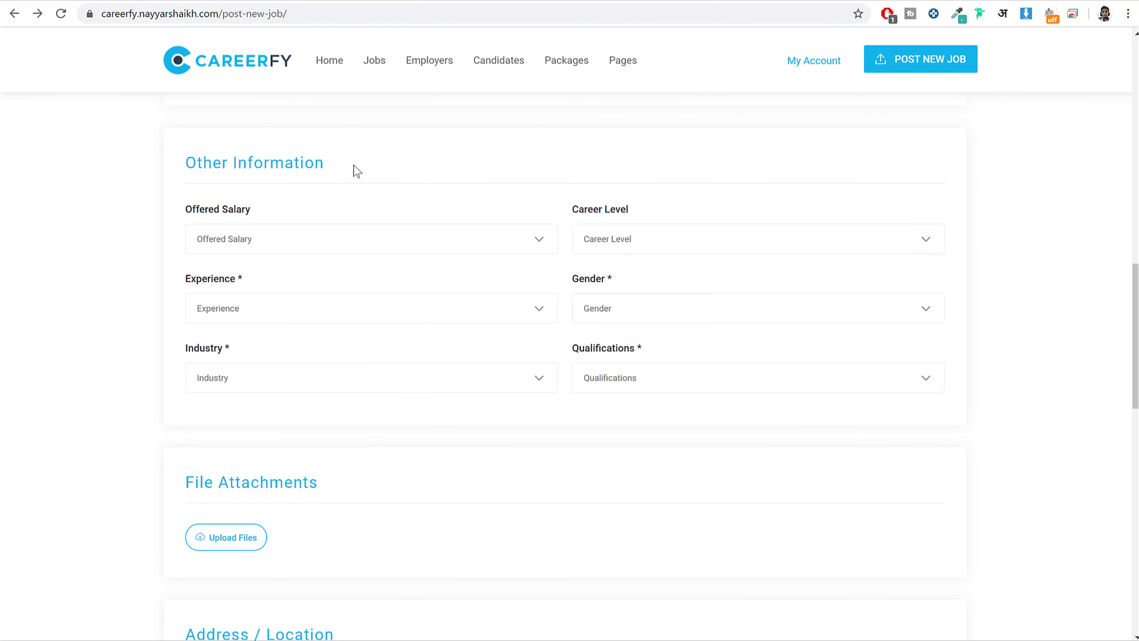
scroll(495, 442, down, 6)
scroll(496, 442, up, 15)
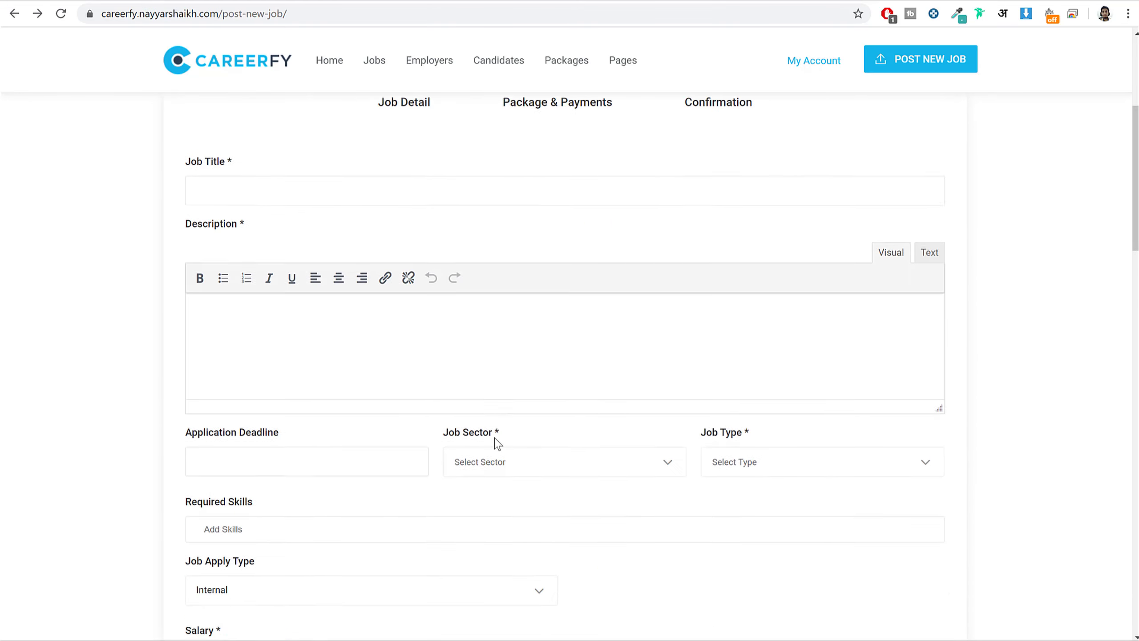
scroll(516, 439, down, 5)
scroll(485, 430, up, 2)
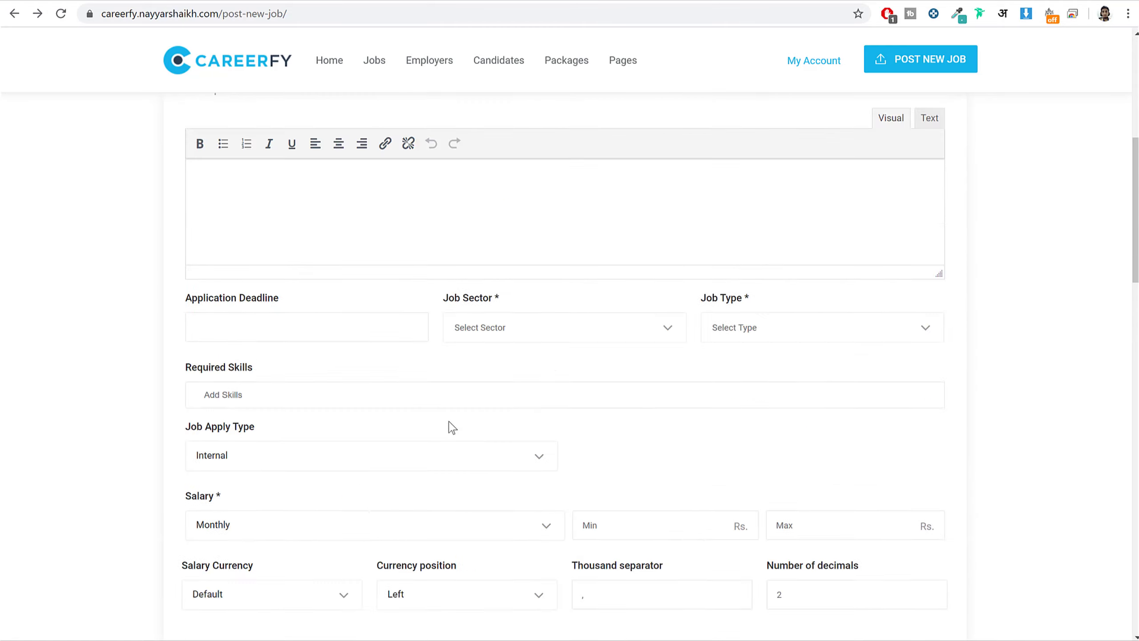
scroll(451, 426, up, 8)
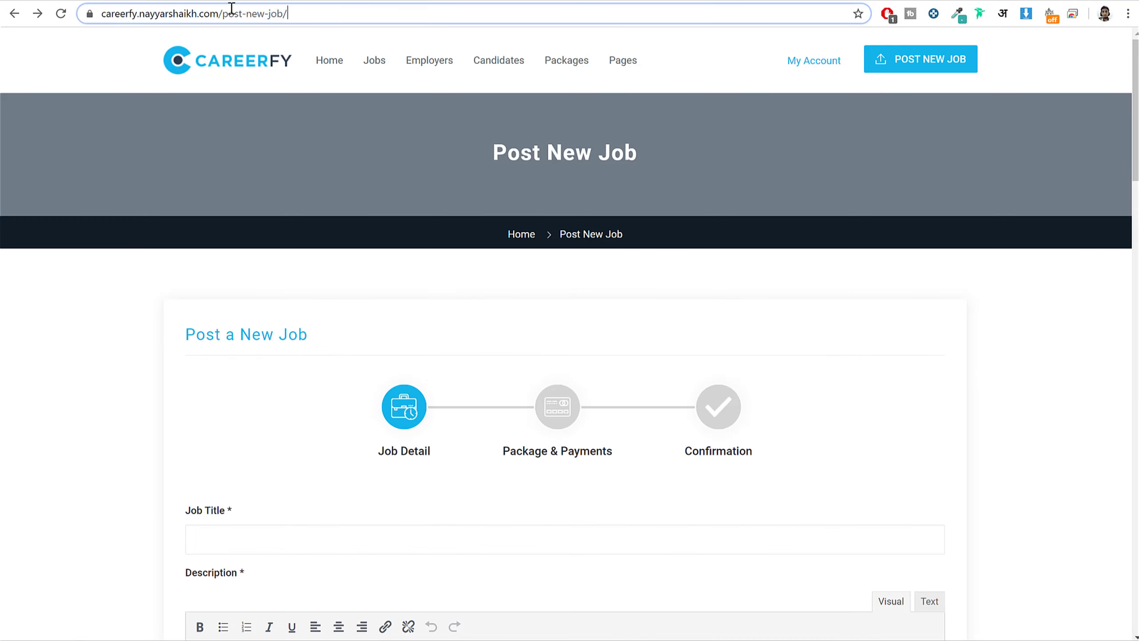
drag(231, 12, 286, 68)
drag(510, 151, 654, 166)
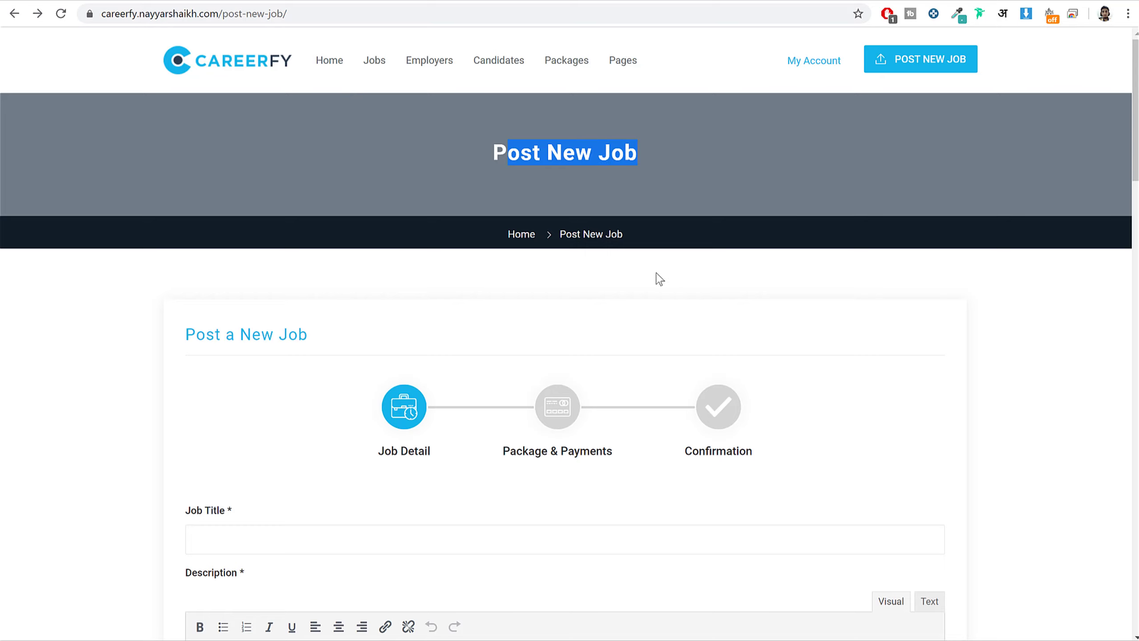
click(264, 1)
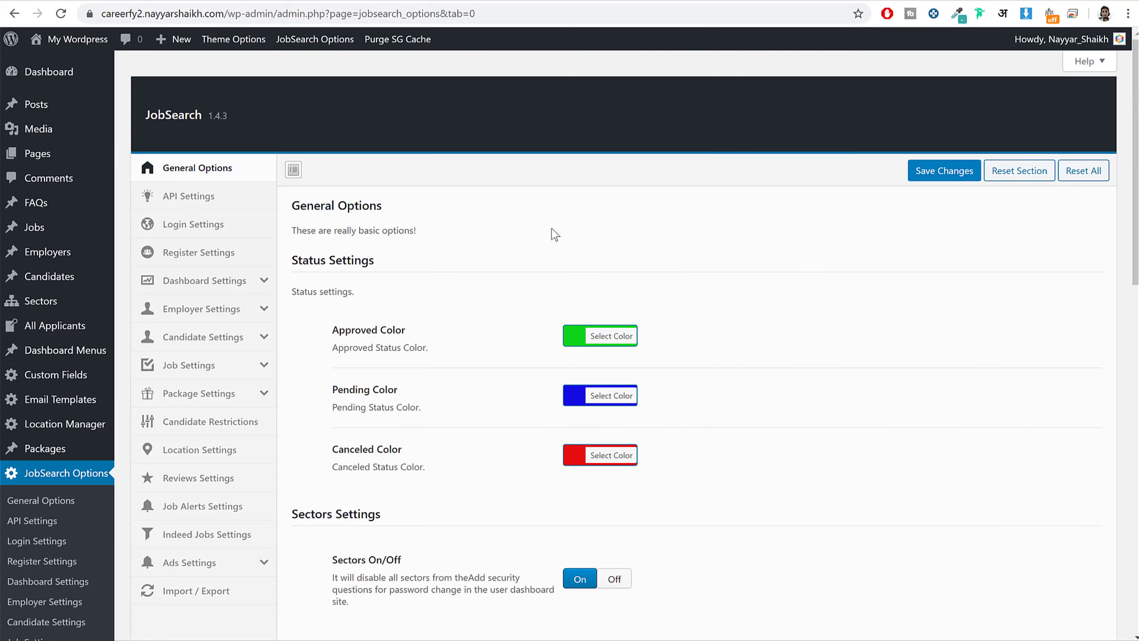
mouse_move(45, 160)
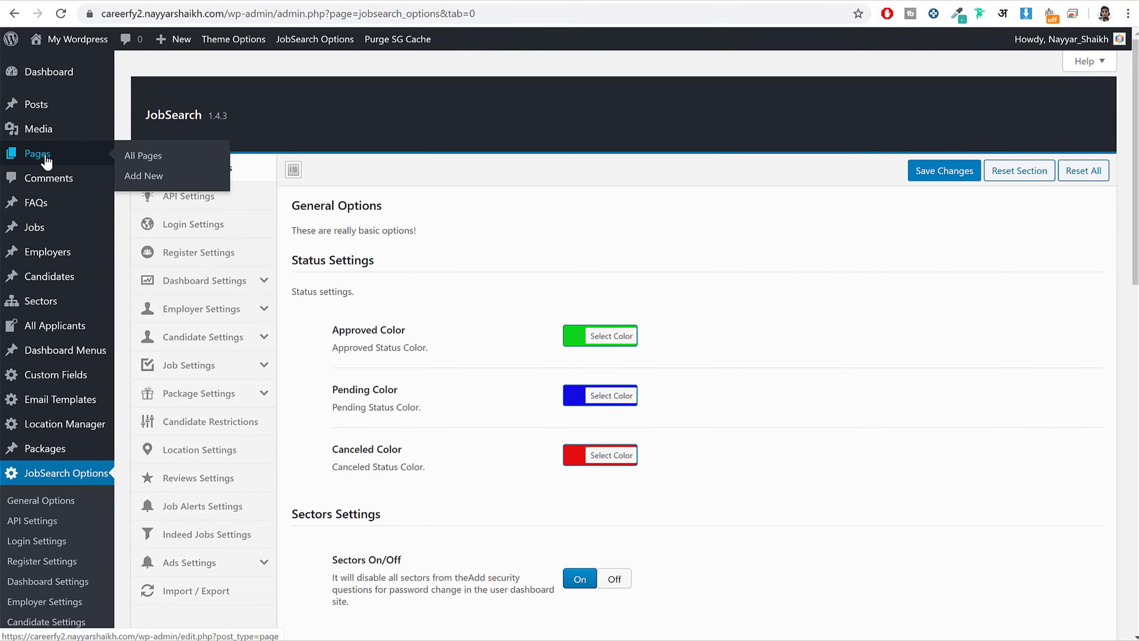
click(170, 179)
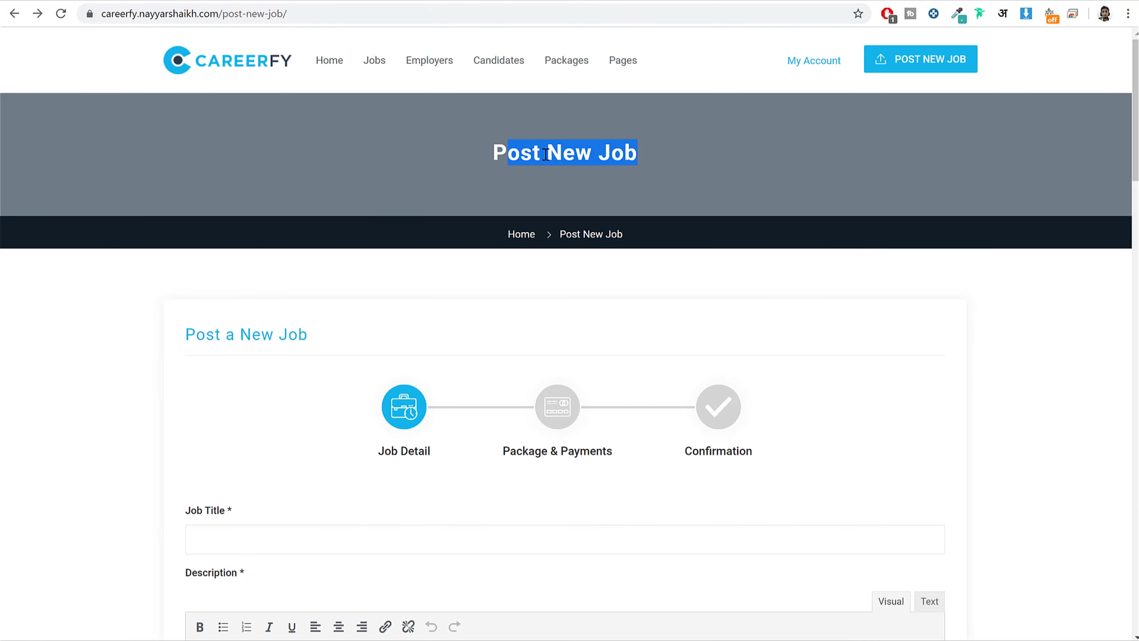
Step: Paste 'Post New Job' as the new page's title and publish it
drag(473, 157, 671, 156)
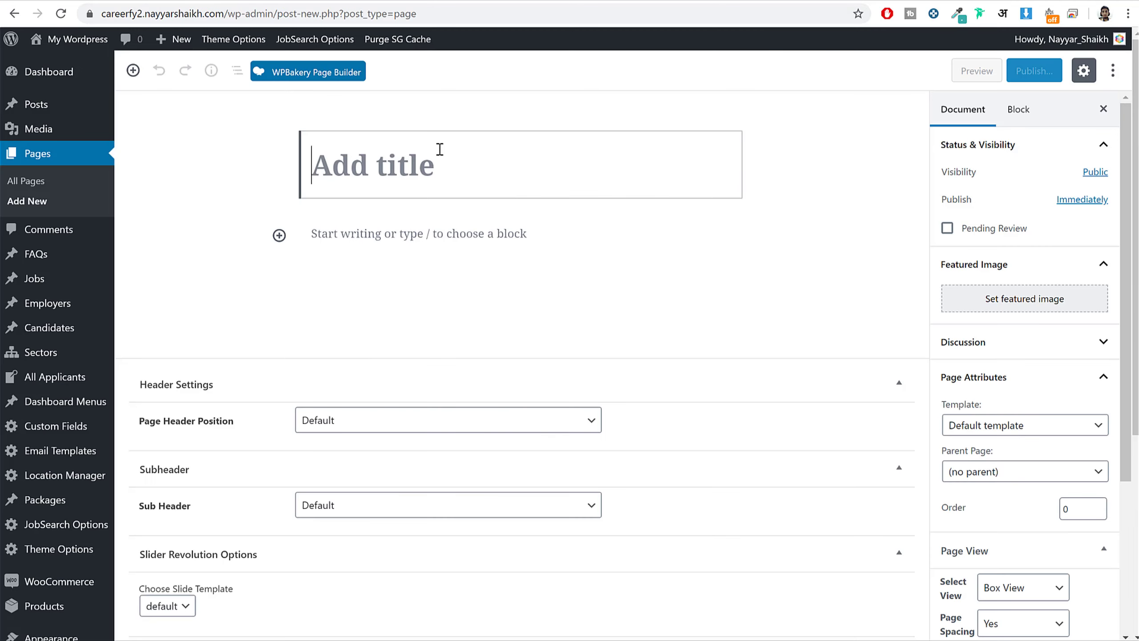
text(Post New Job)
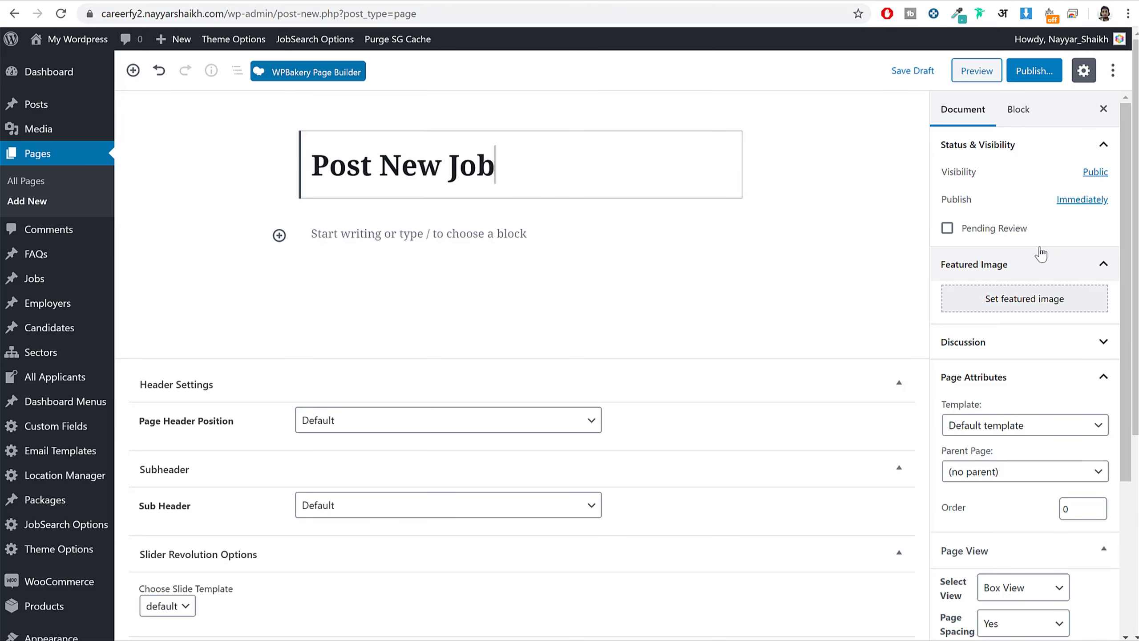
scroll(1017, 438, down, 2)
scroll(1017, 422, up, 2)
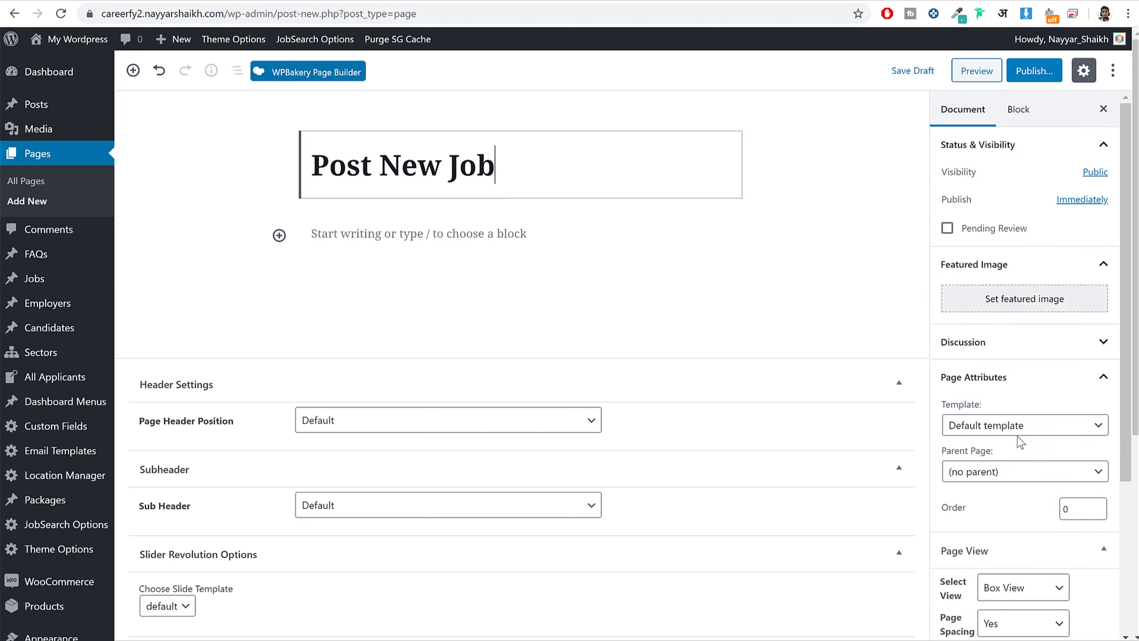
click(1034, 70)
click(1027, 69)
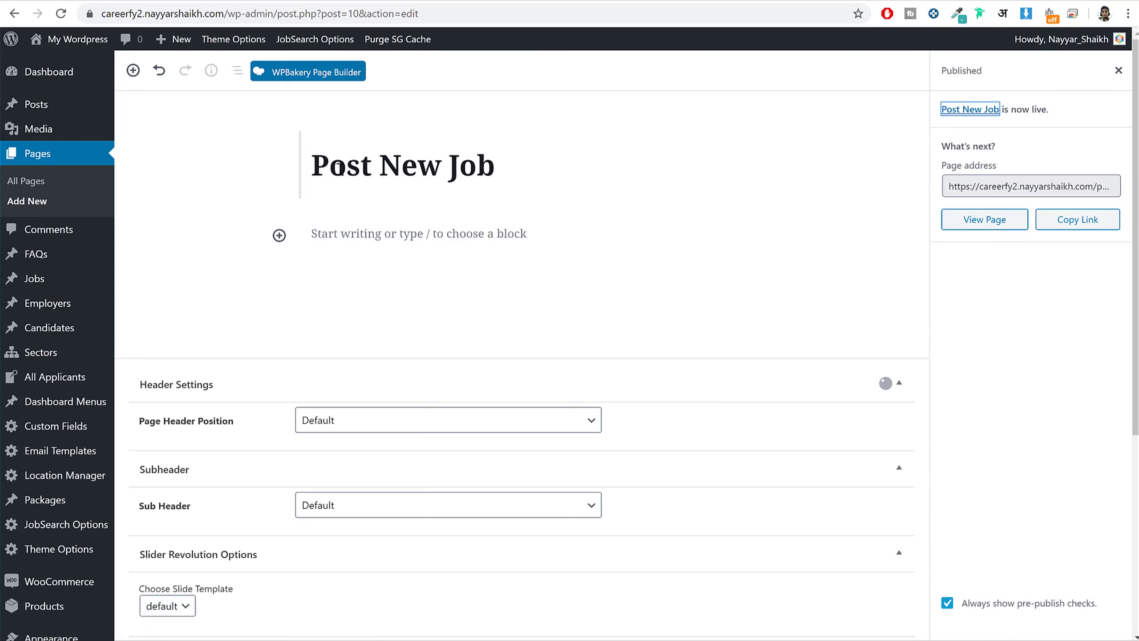
Step: Open the published Post New Job page in a new tab and check its heading
right_click(253, 612)
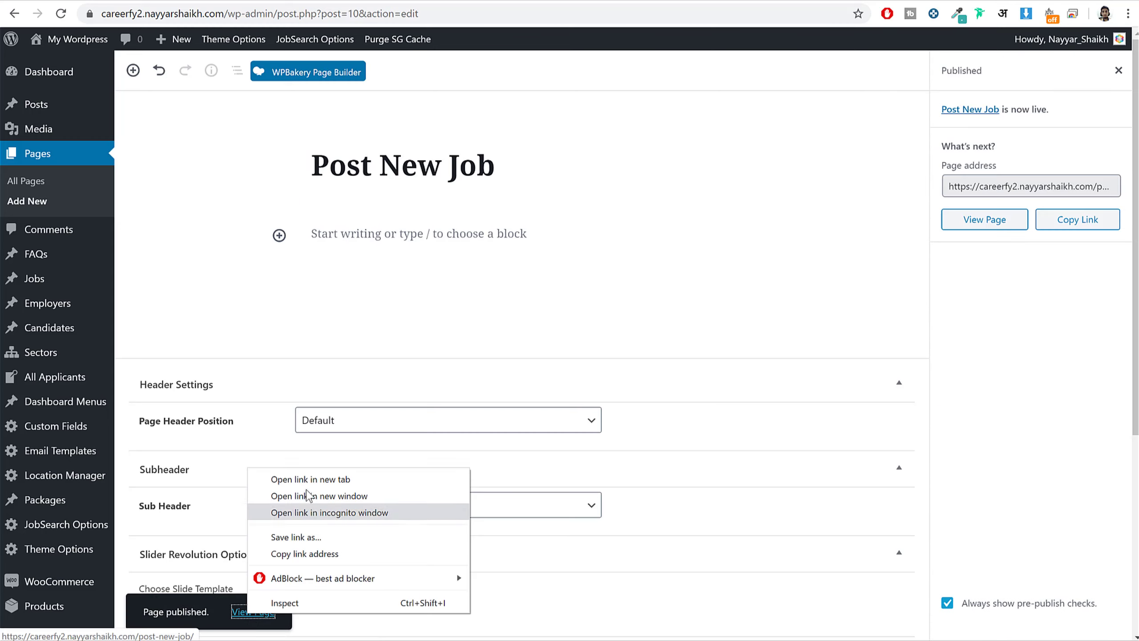
click(312, 485)
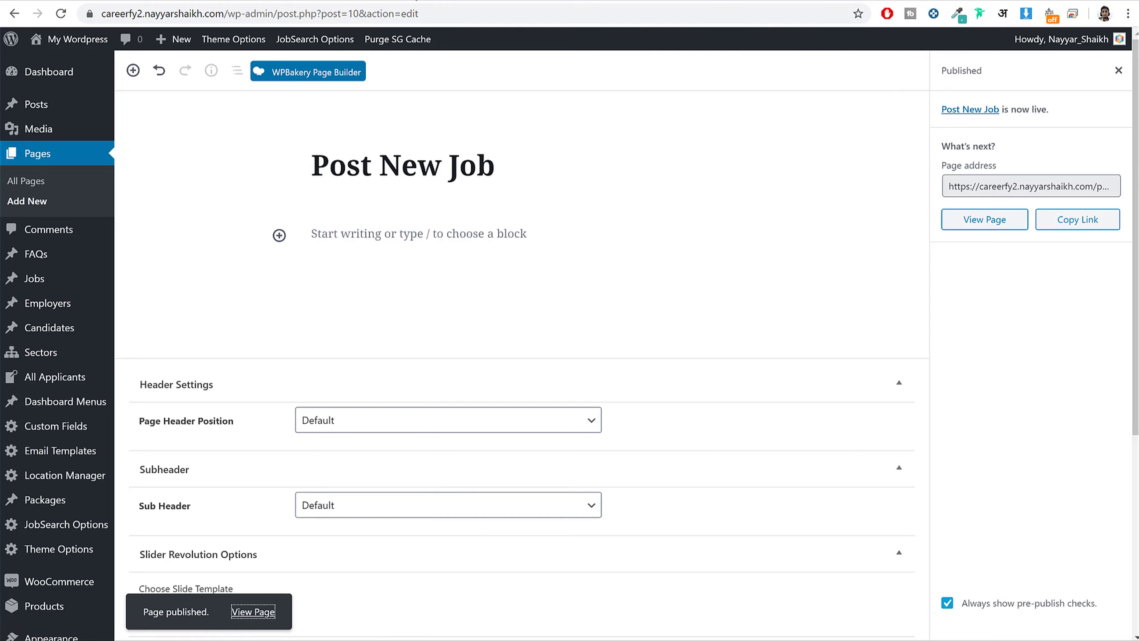
key(ctrl+Tab)
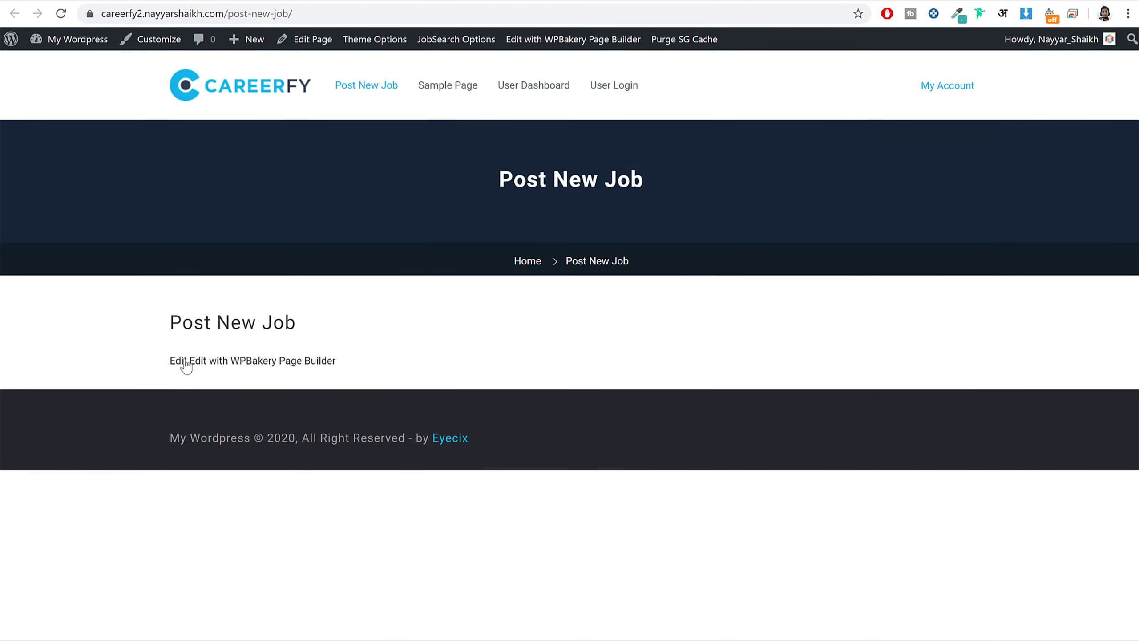
drag(205, 292, 248, 297)
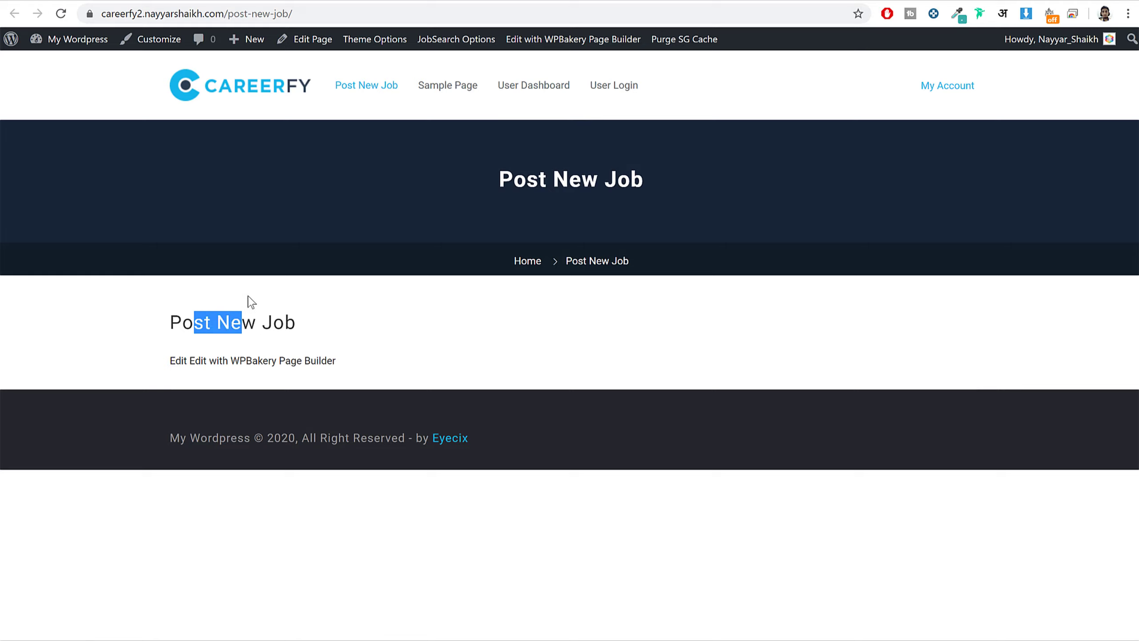
drag(167, 325, 294, 330)
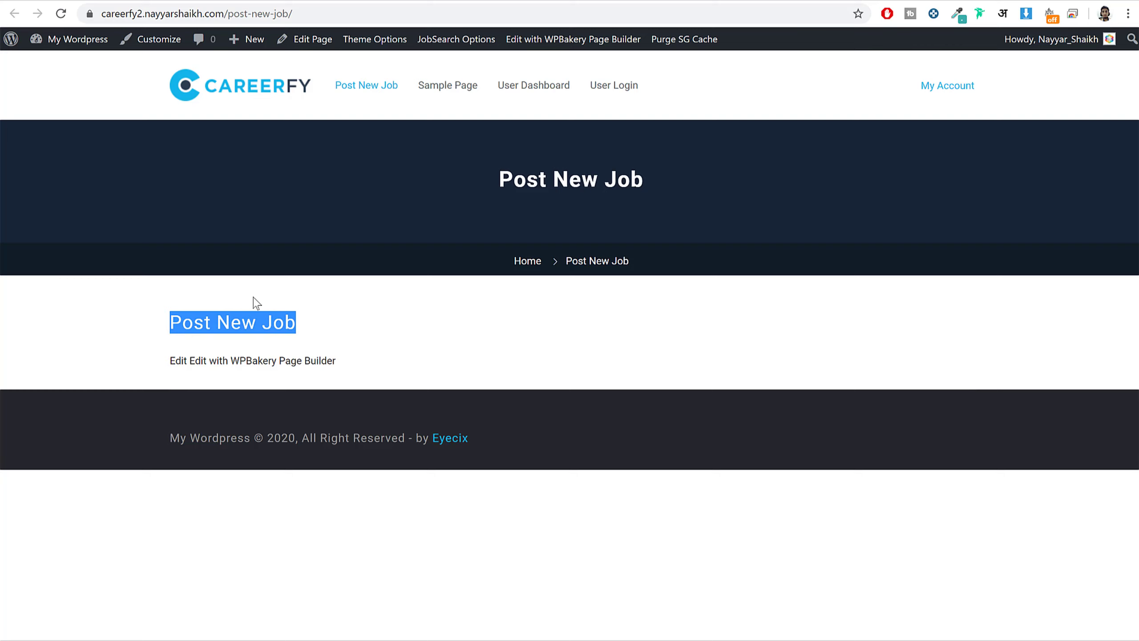
click(273, 2)
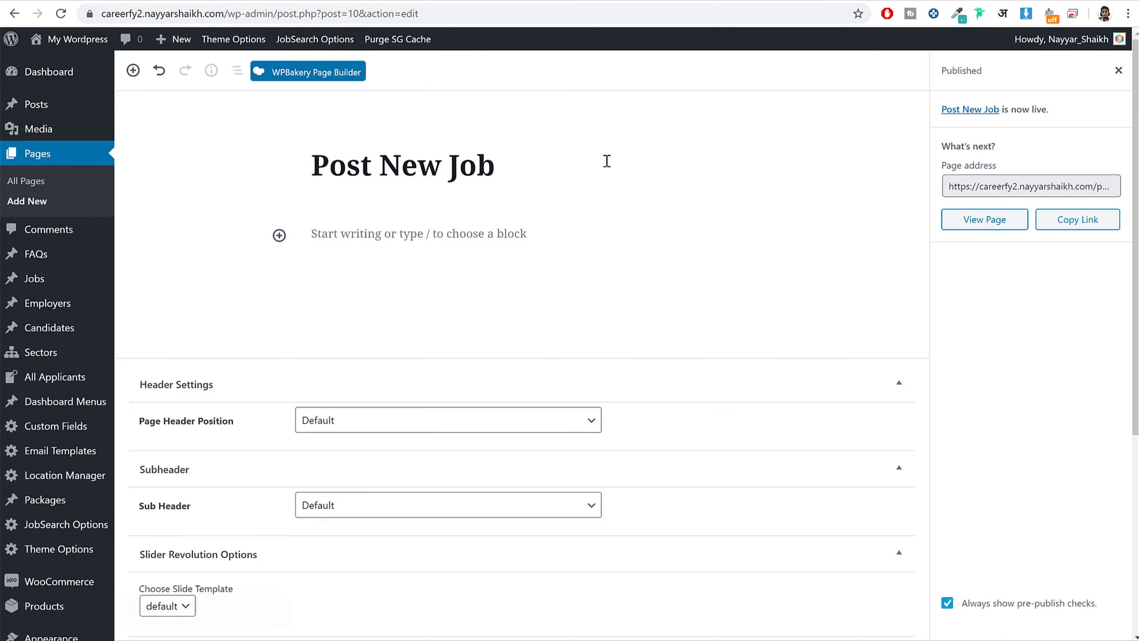
Step: Set the page's Page Spacing and Page Title options both to No
click(1119, 72)
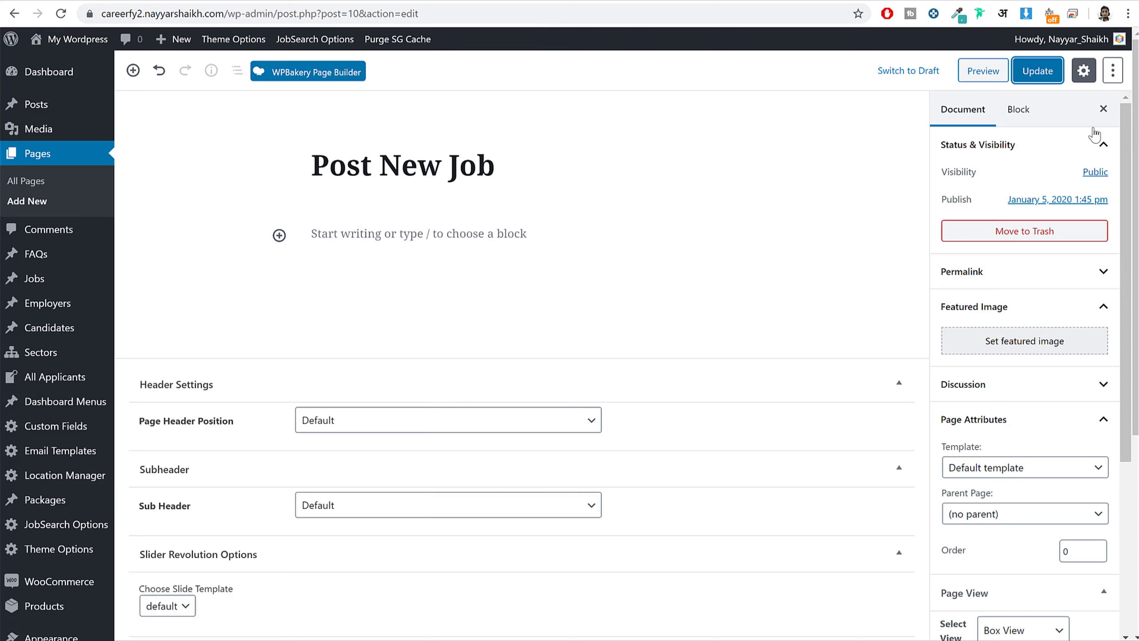
scroll(1035, 221, down, 1)
scroll(1035, 221, up, 1)
scroll(1036, 221, down, 3)
scroll(1035, 221, down, 2)
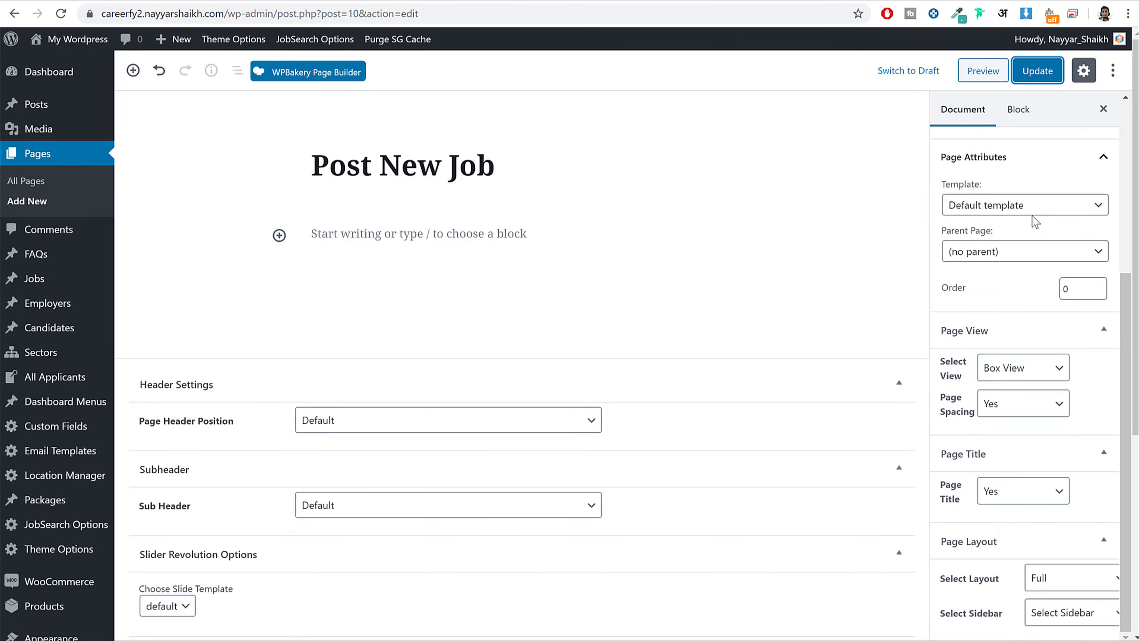
click(1007, 412)
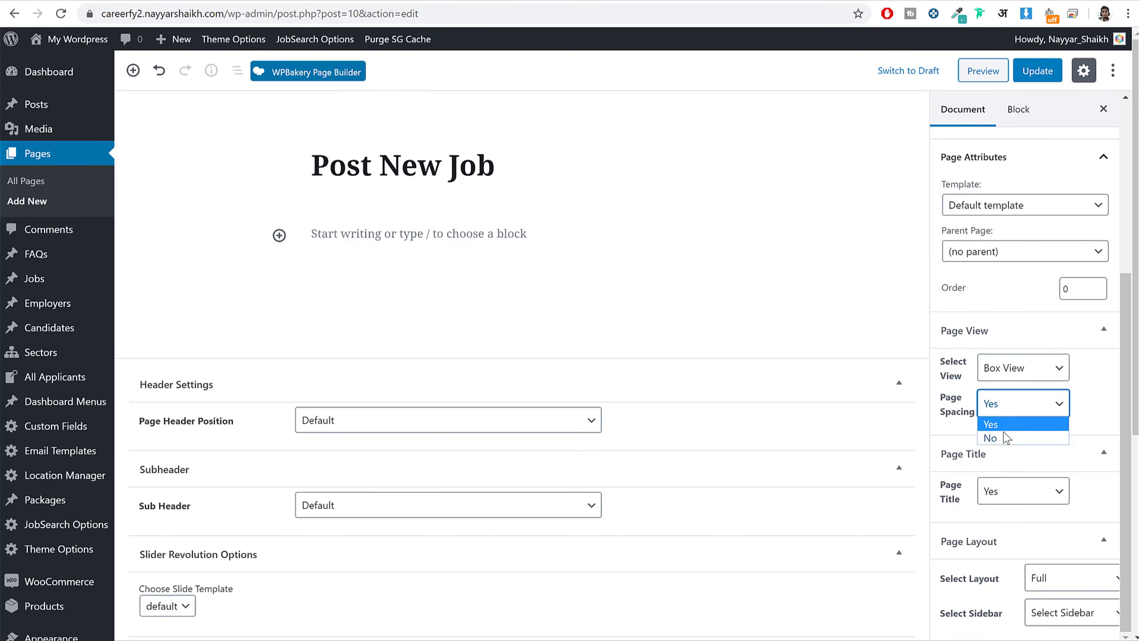
click(1005, 438)
click(1015, 496)
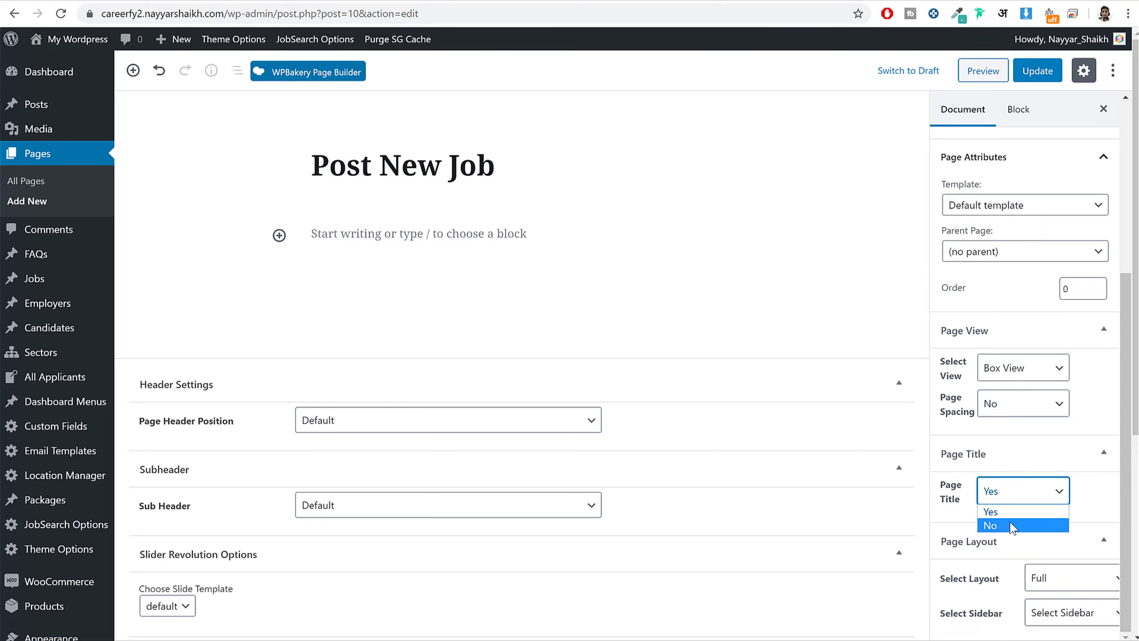
click(1012, 525)
Step: Update the page and reload the live view to confirm the duplicate heading is gone
key(ctrl+minus)
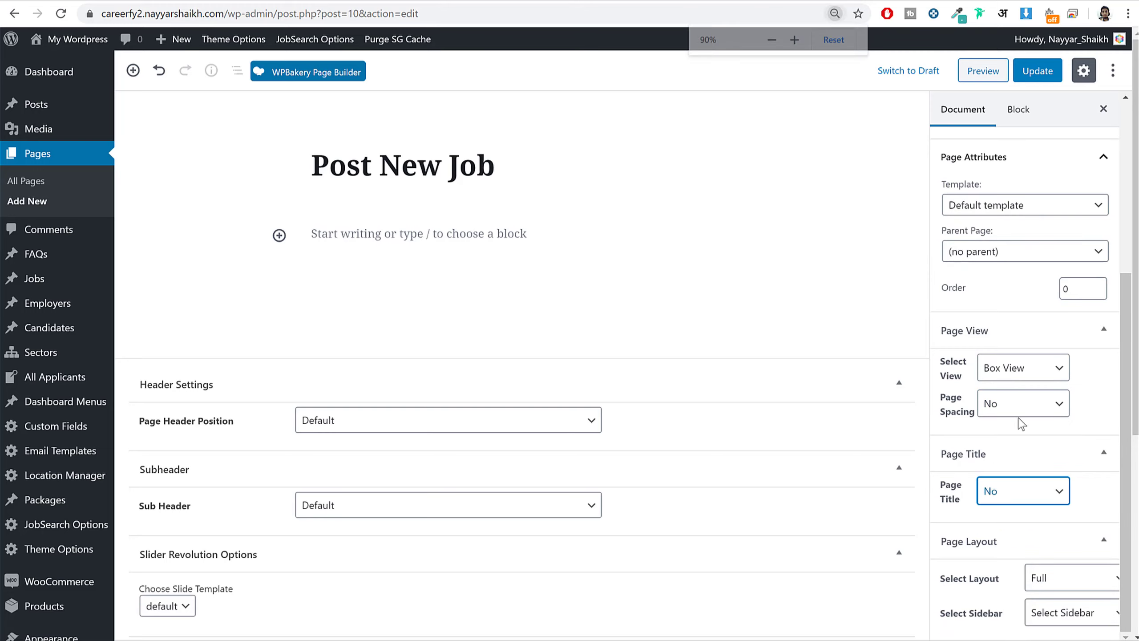
key(ctrl+plus)
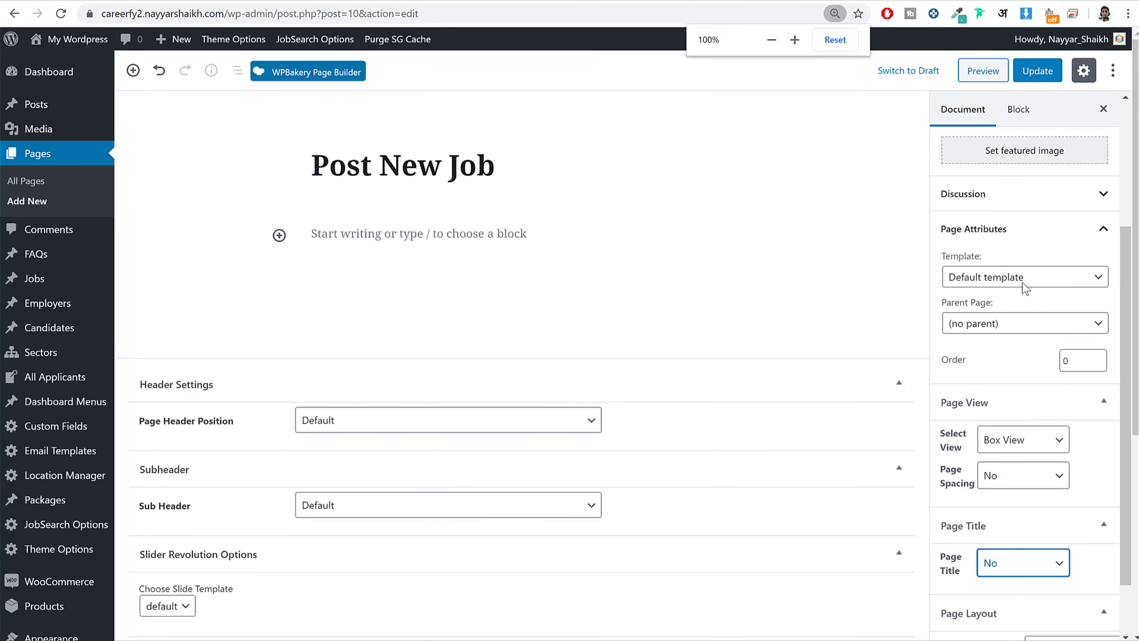
scroll(1022, 306, down, 2)
click(1037, 70)
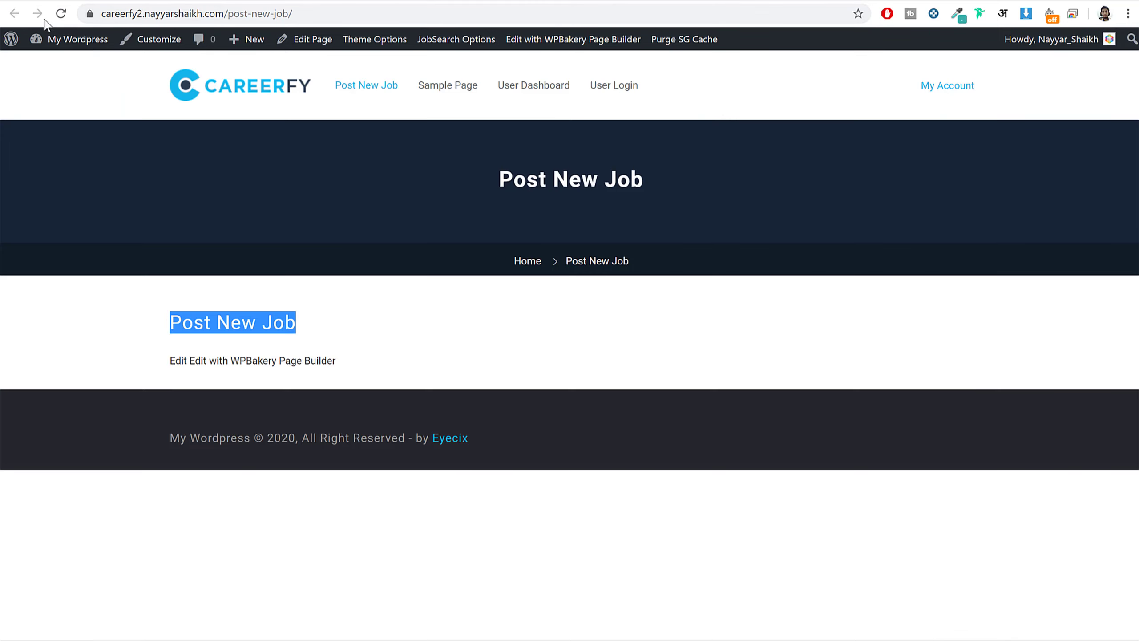
click(58, 16)
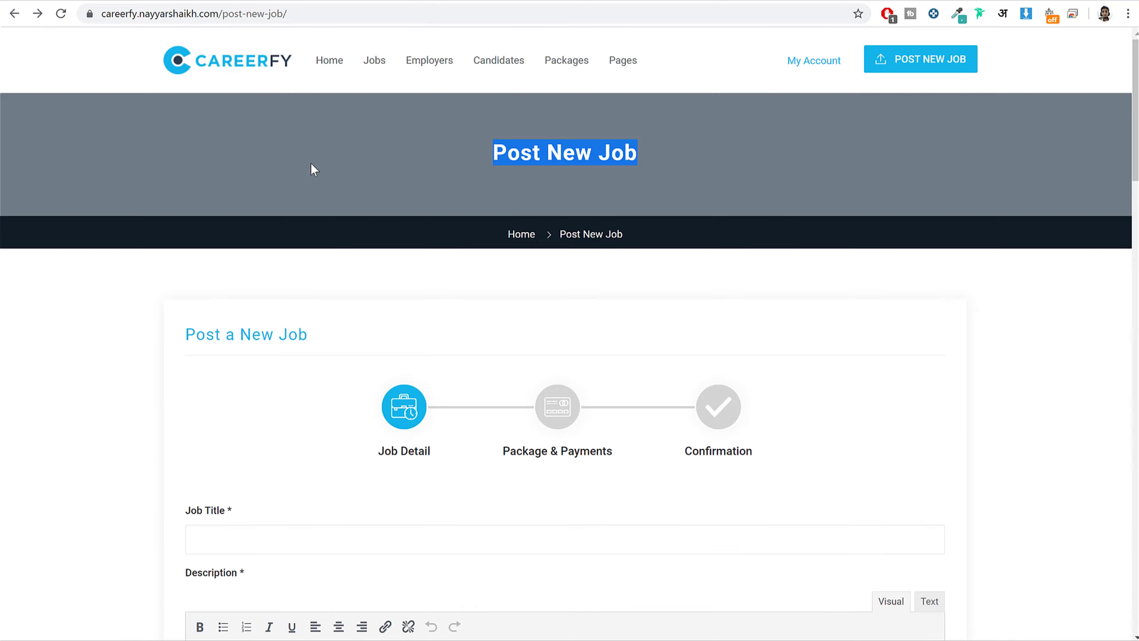
Step: Add the Post New Job element in the WPBakery backend editor, found by searching 'post'
scroll(428, 424, down, 10)
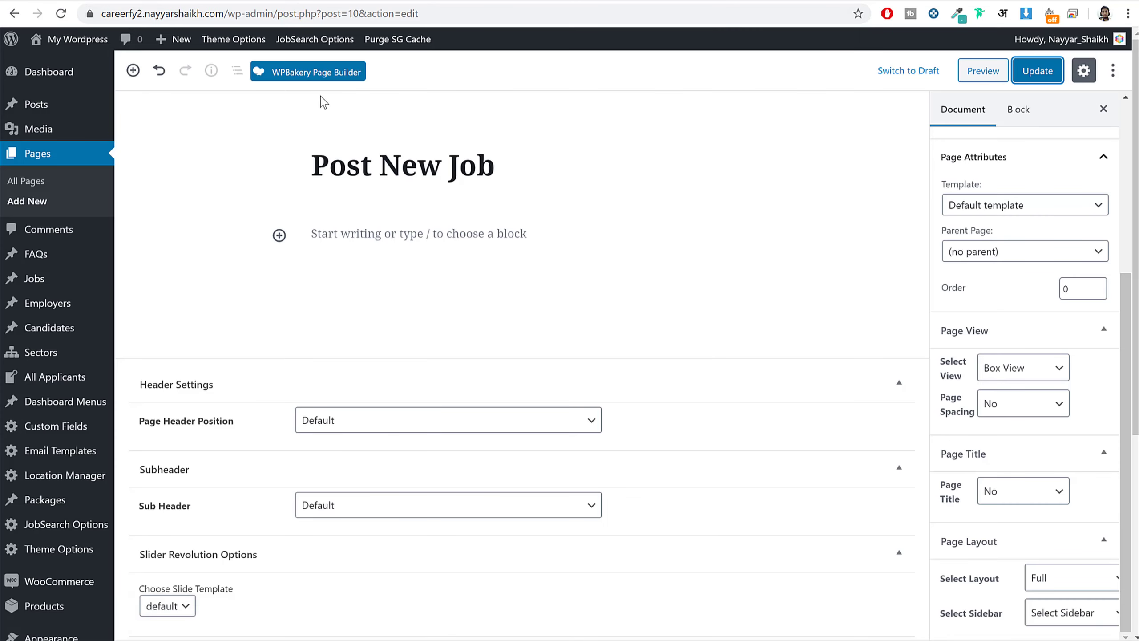
click(326, 79)
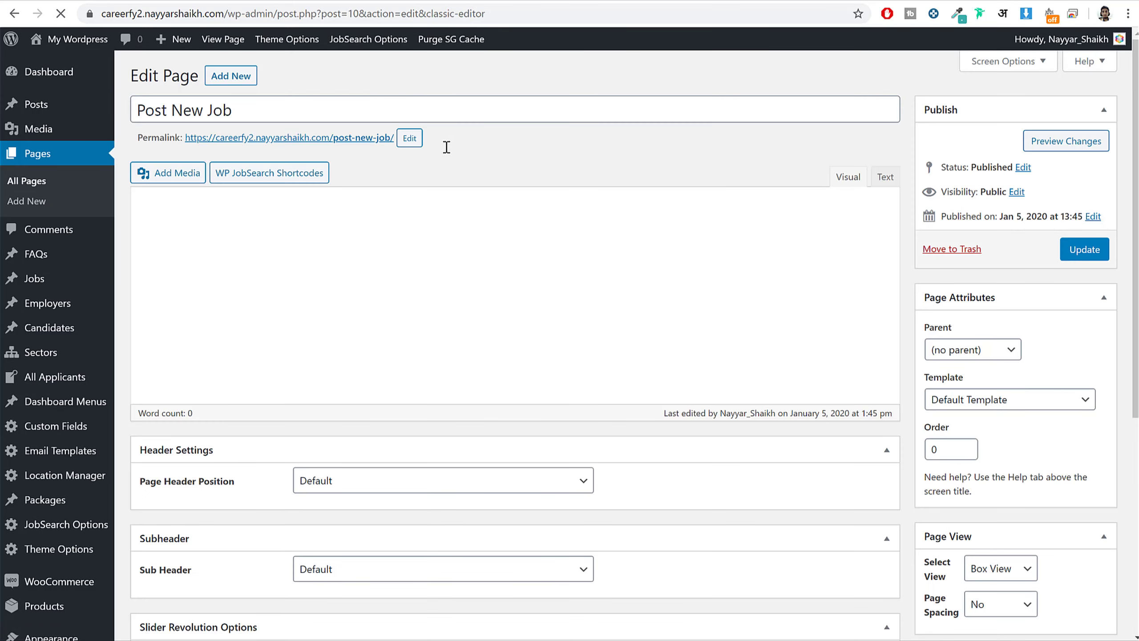
click(197, 171)
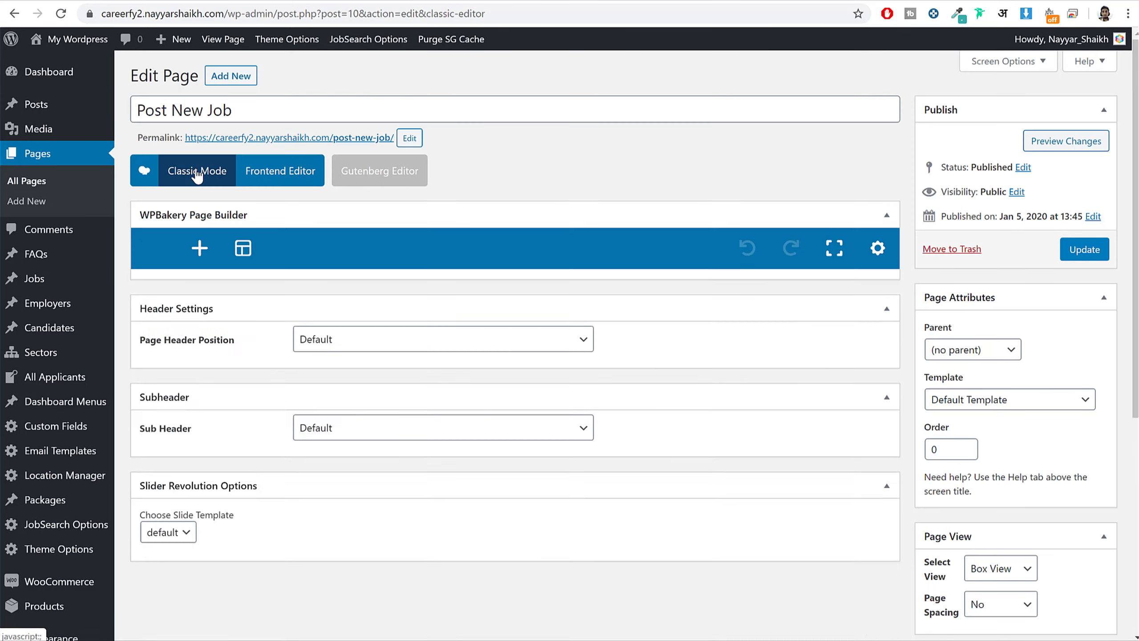
scroll(417, 354, down, 5)
click(395, 305)
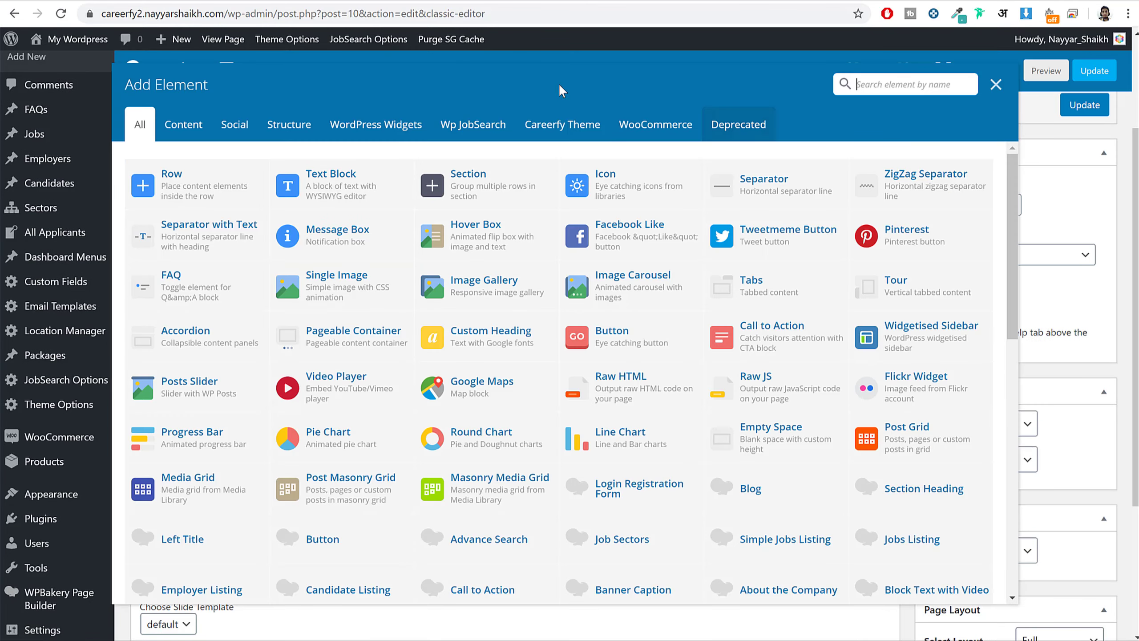
text(post)
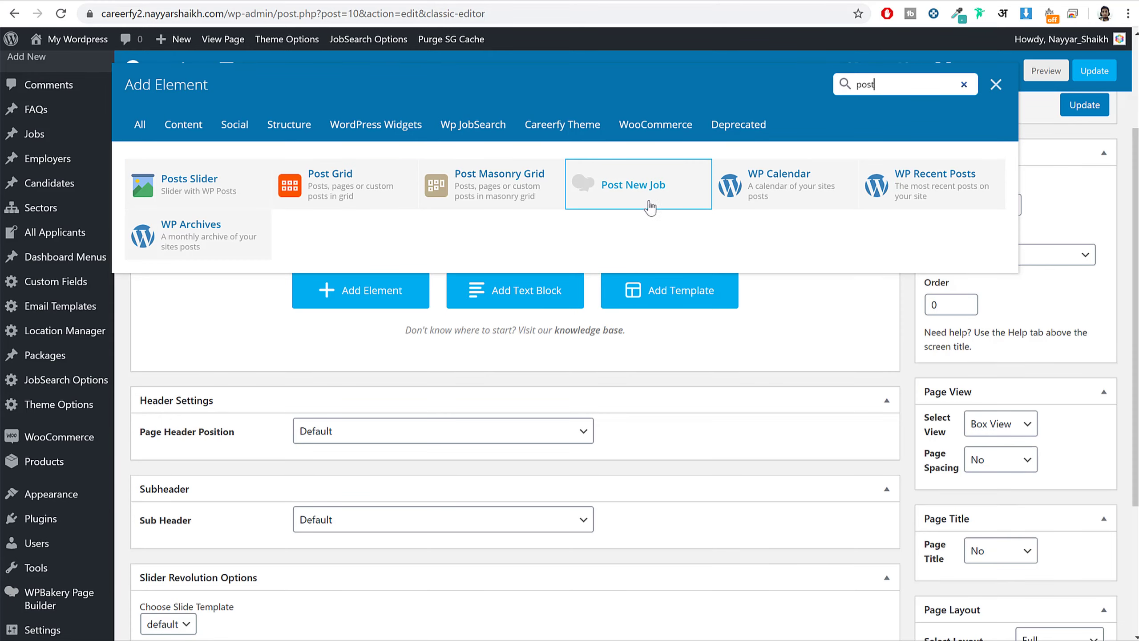
click(608, 189)
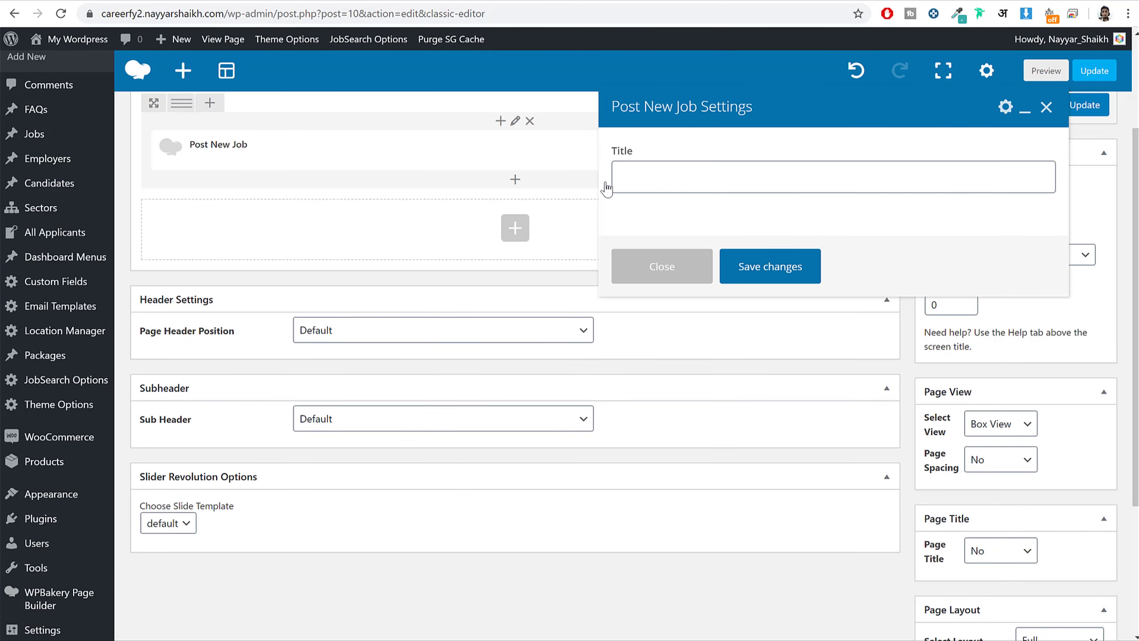
Step: Copy 'Post a New Job' from the demo site into the element's Title, save, and reload the live page
click(665, 176)
click(76, 3)
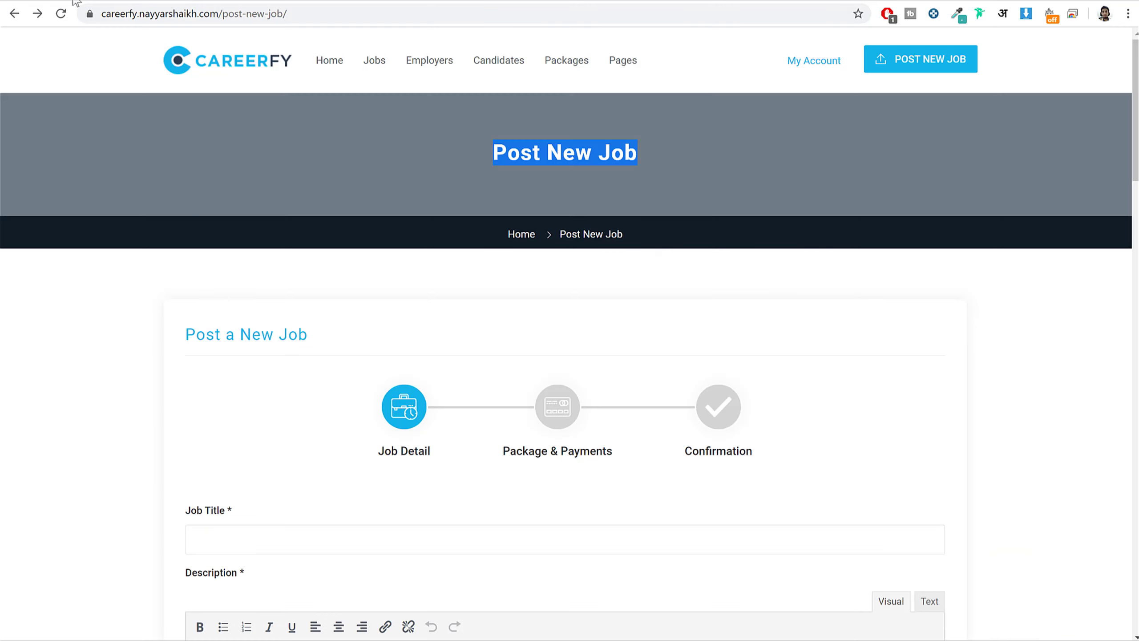
click(190, 332)
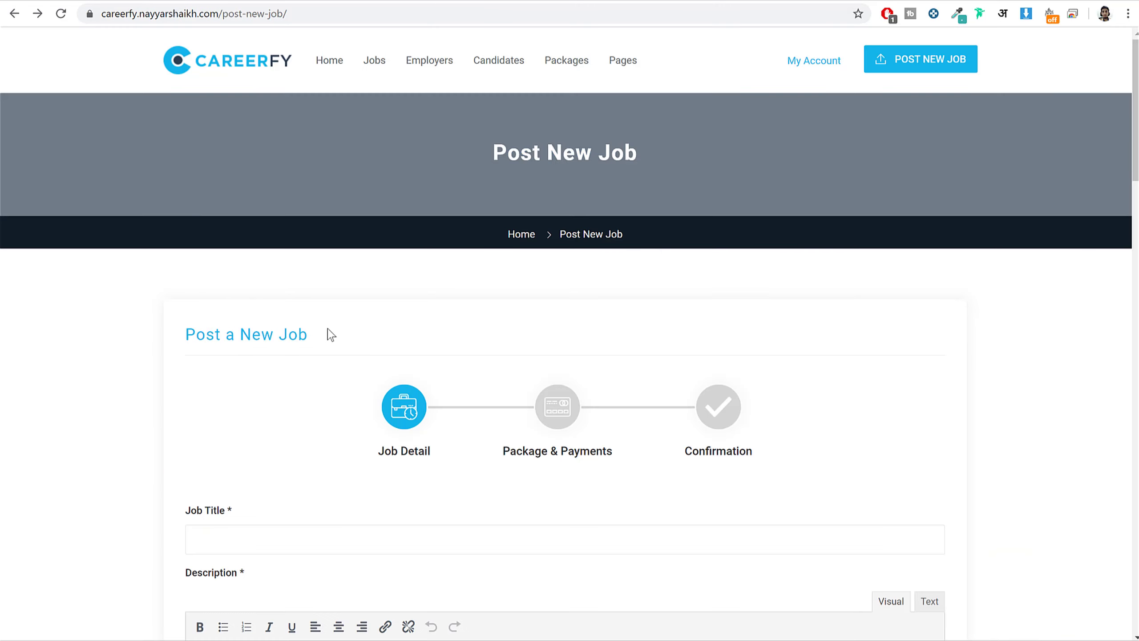
triple_click(315, 339)
click(308, 337)
triple_click(307, 335)
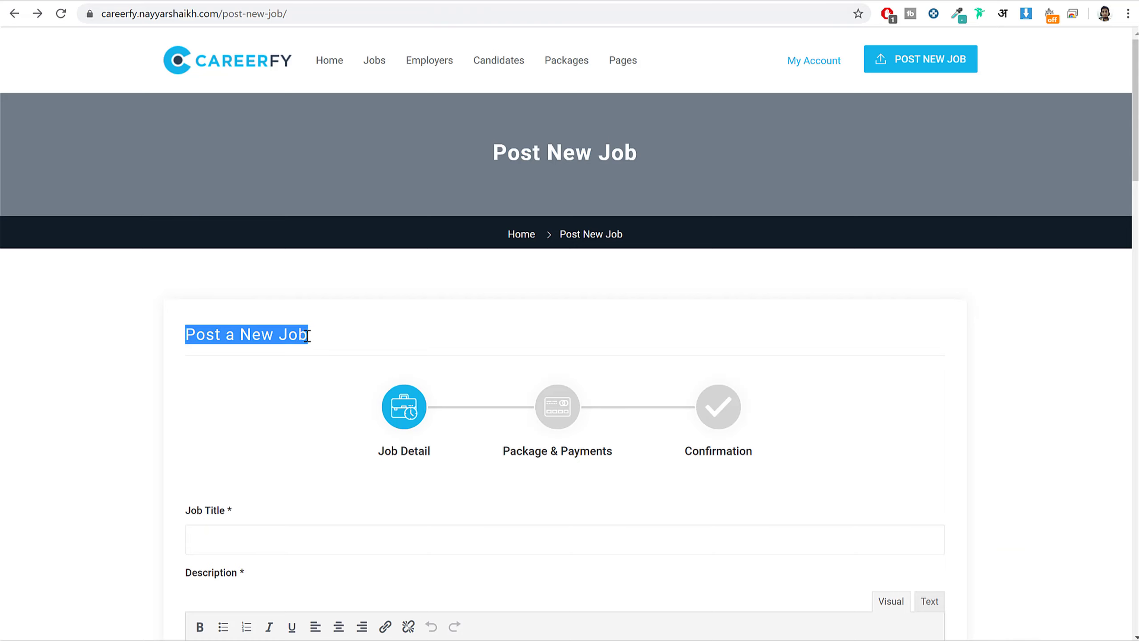
key(ctrl+c)
key(ctrl+Tab)
key(ctrl+v)
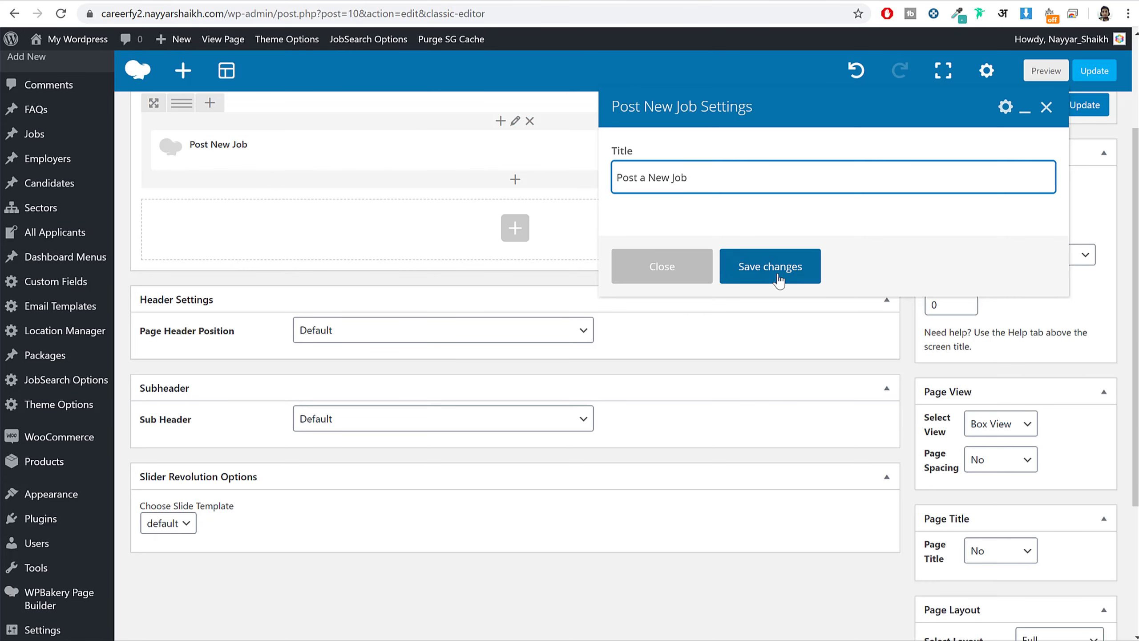
click(771, 266)
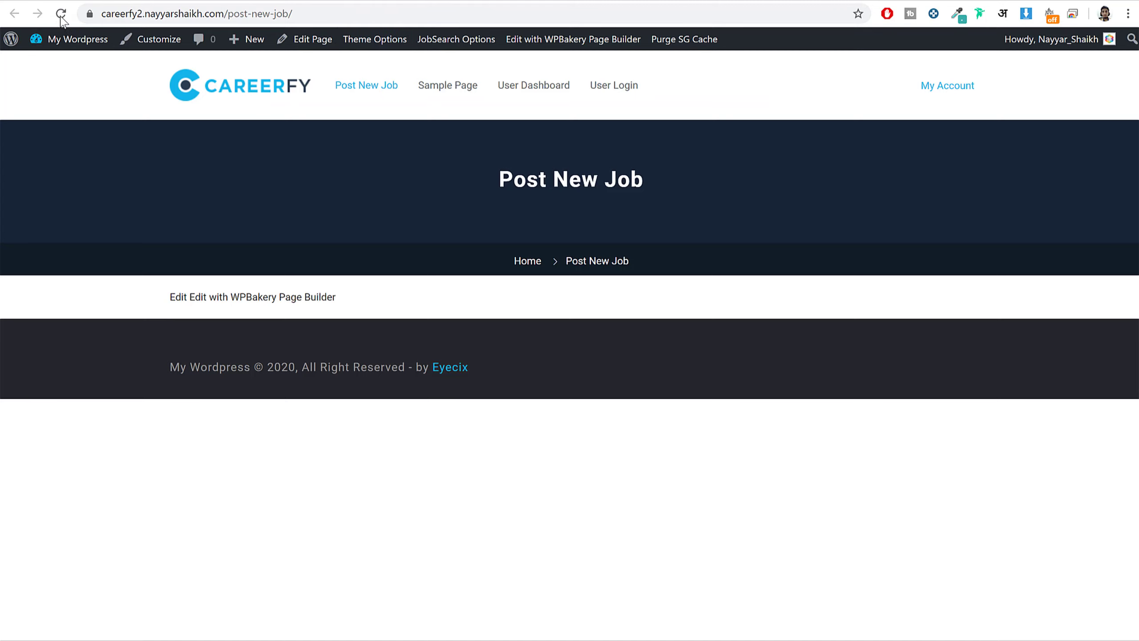
click(61, 14)
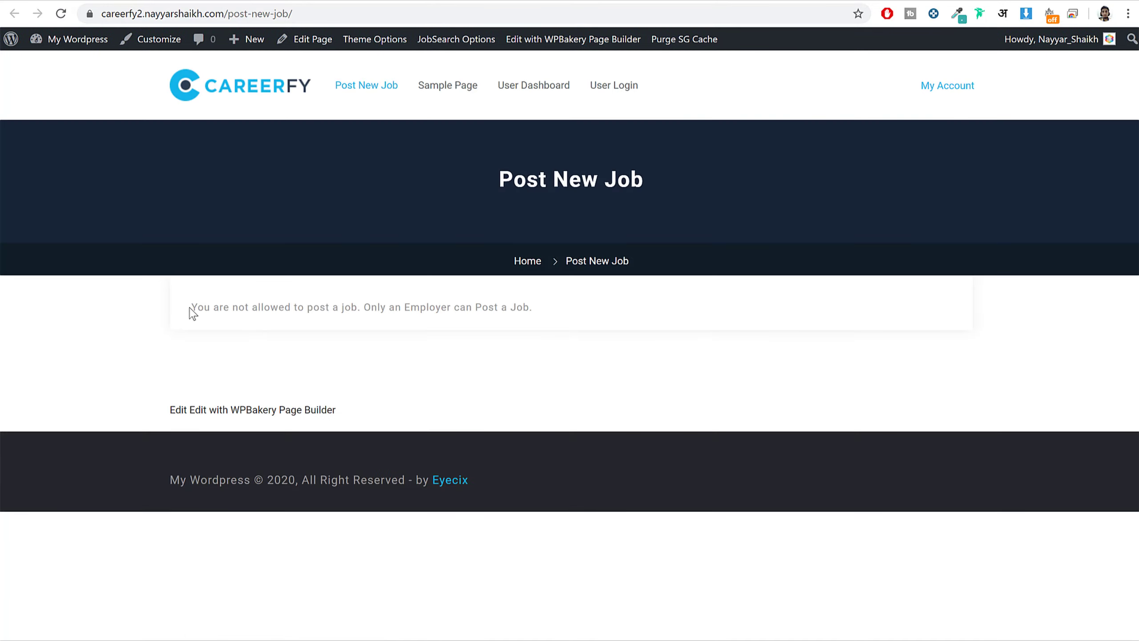
Step: Copy the Post New Job page address and load it as a guest in a private window
drag(189, 309, 535, 298)
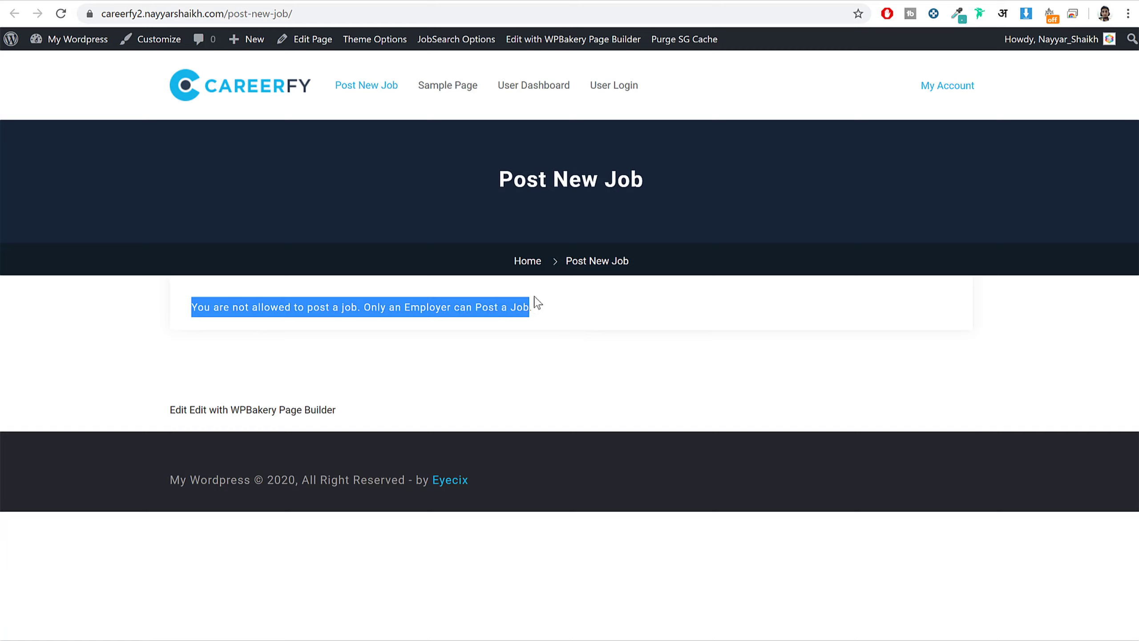
click(543, 300)
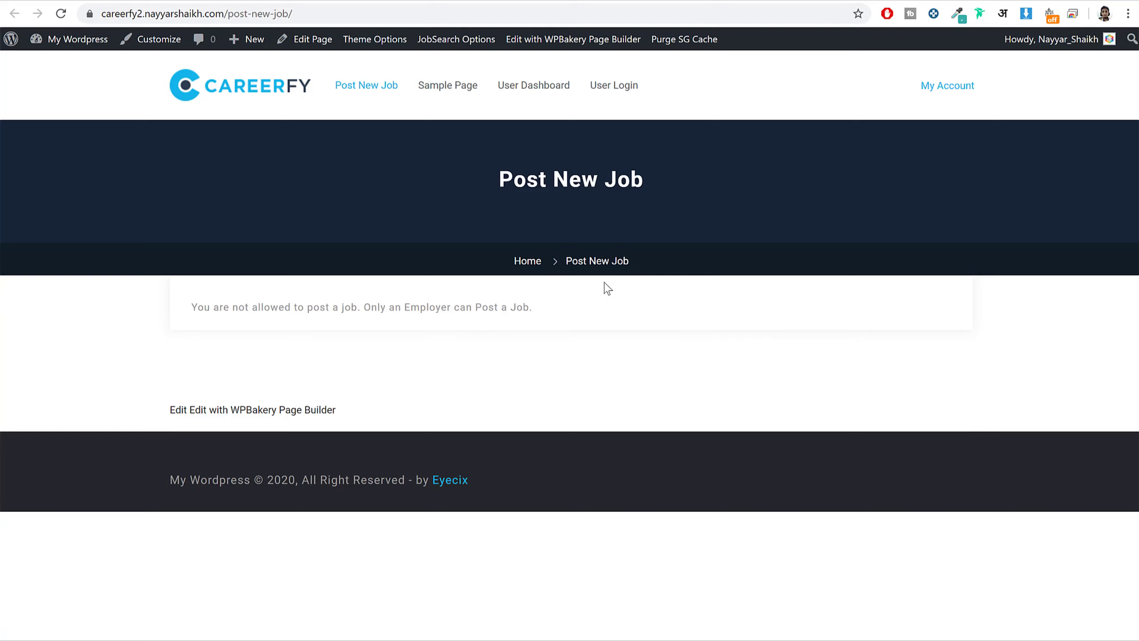
click(319, 18)
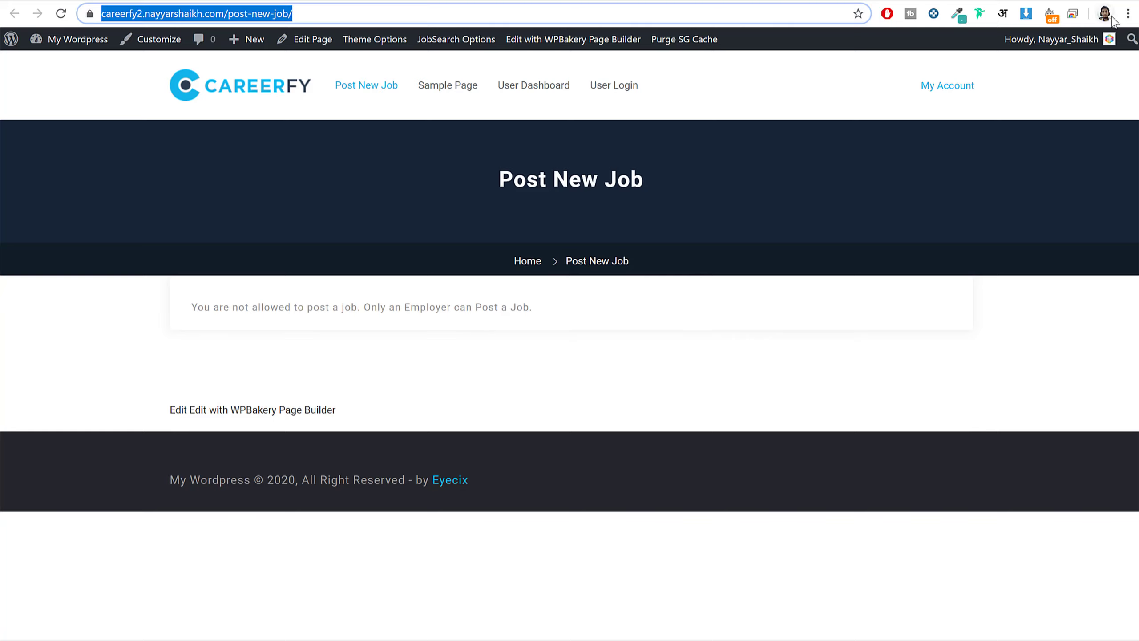
click(1128, 13)
click(1041, 98)
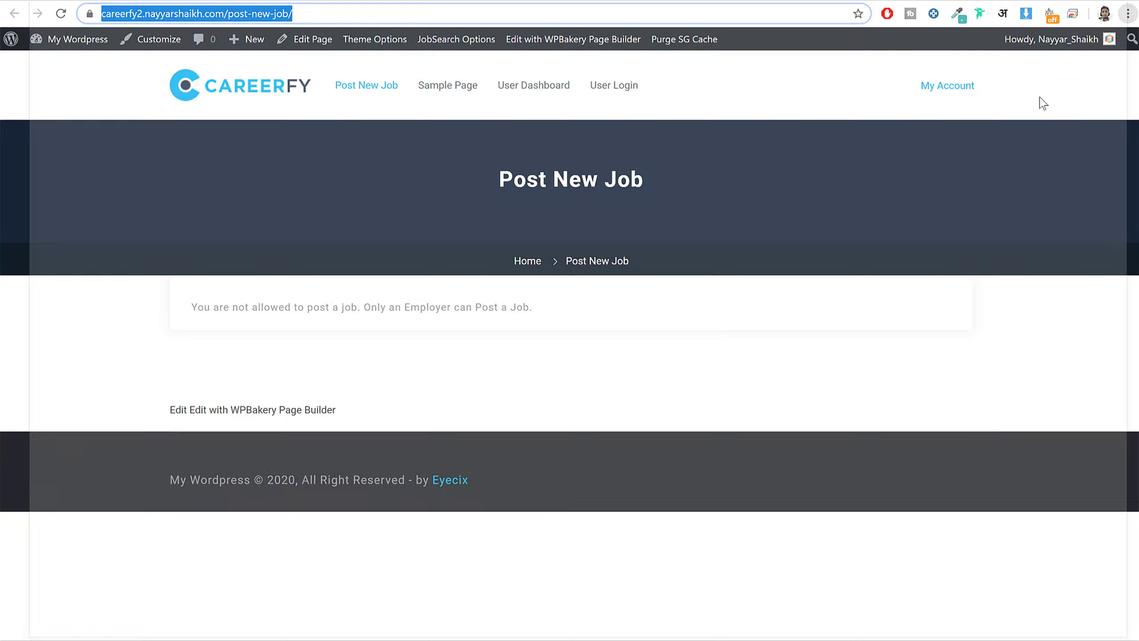
key(ctrl+v)
key(Return)
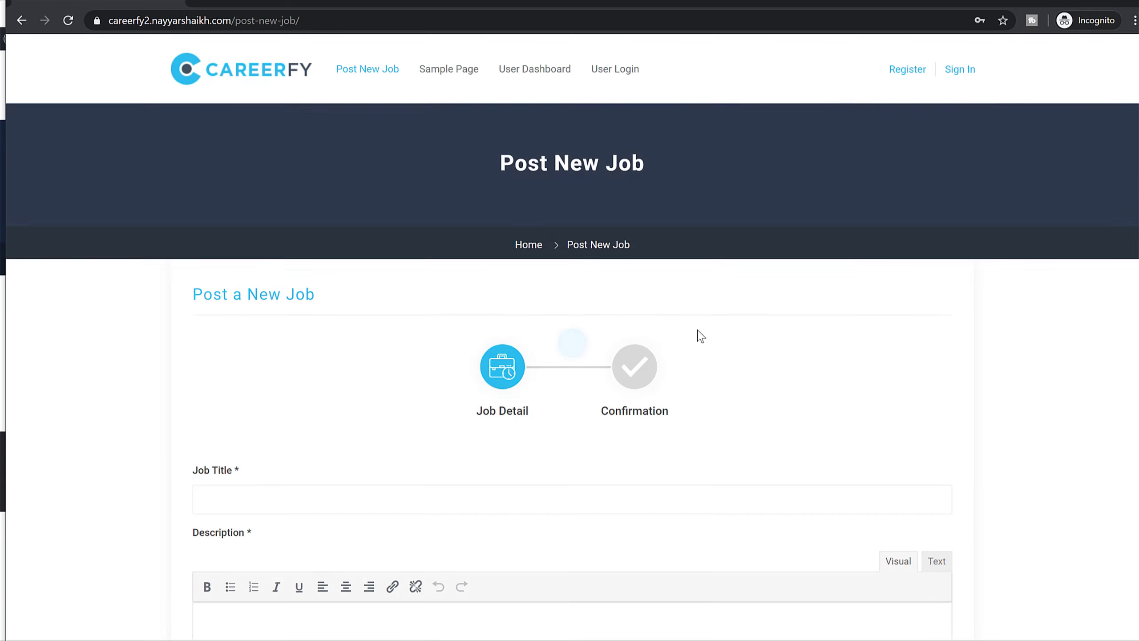
Step: Review the guest job form's sector, job type and apply type options
scroll(697, 334, down, 4)
scroll(699, 332, down, 10)
scroll(699, 333, up, 6)
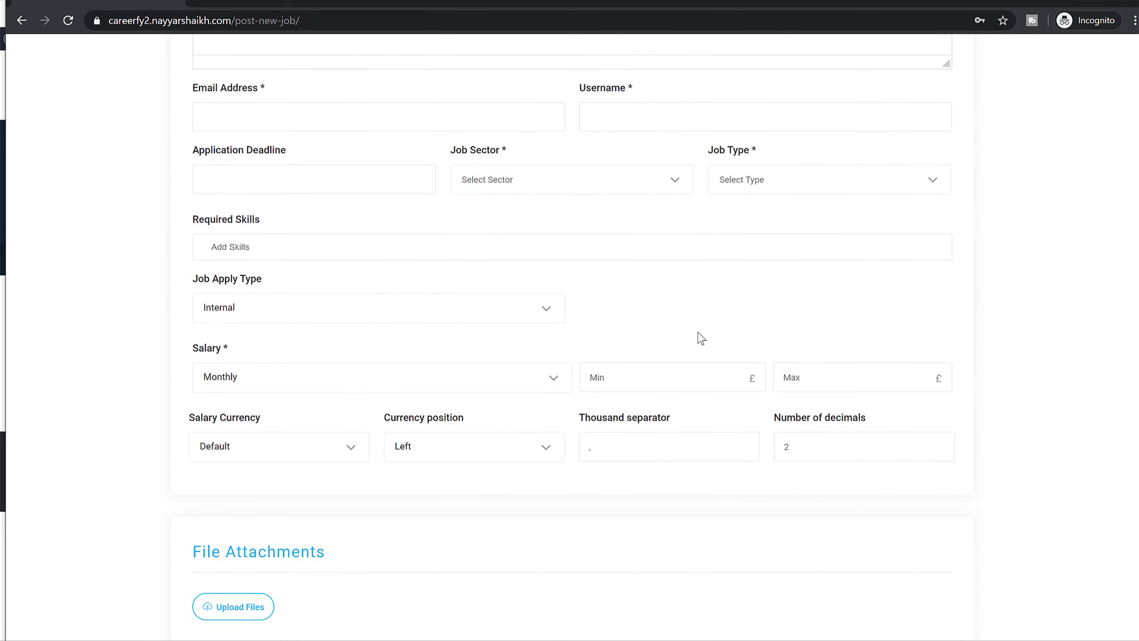
scroll(697, 333, down, 2)
click(493, 326)
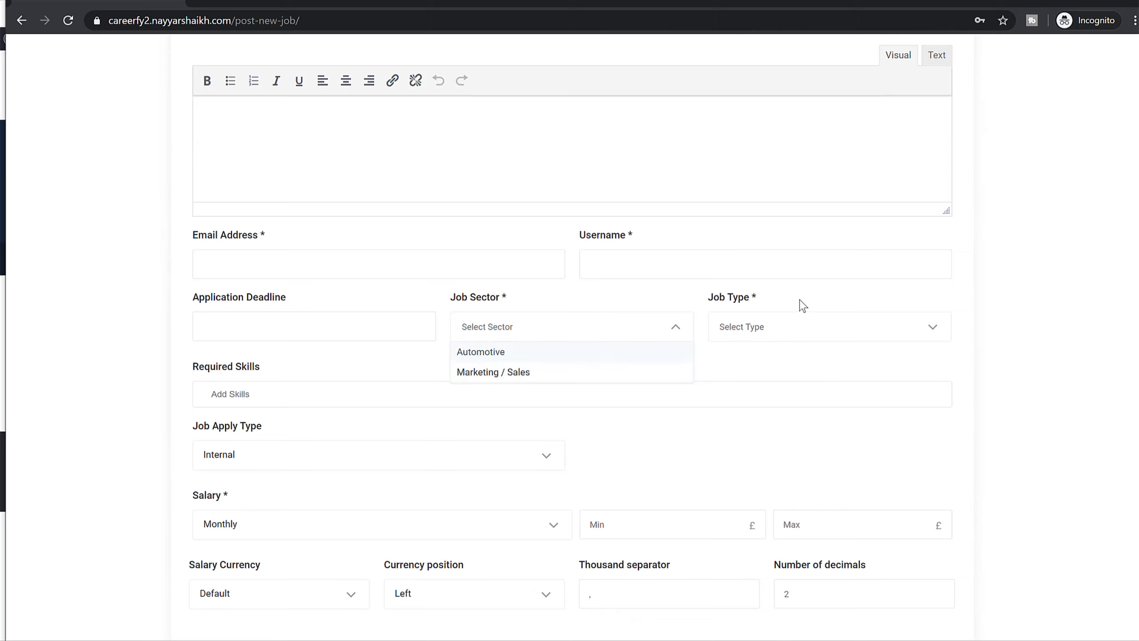
click(794, 327)
scroll(565, 387, down, 4)
click(379, 316)
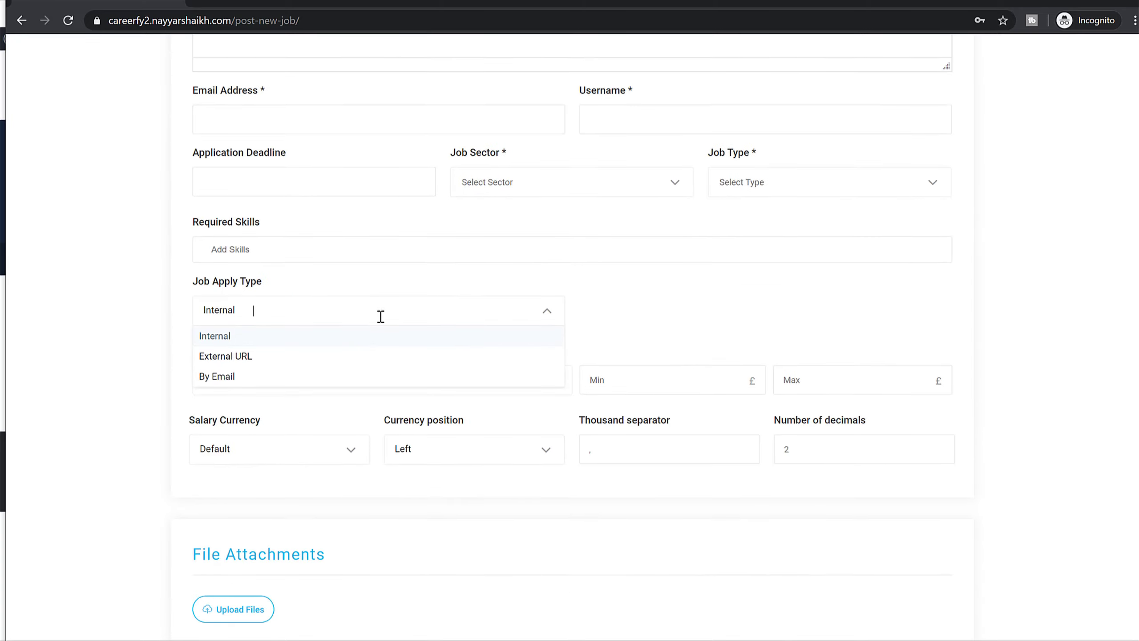
click(356, 517)
scroll(387, 418, up, 6)
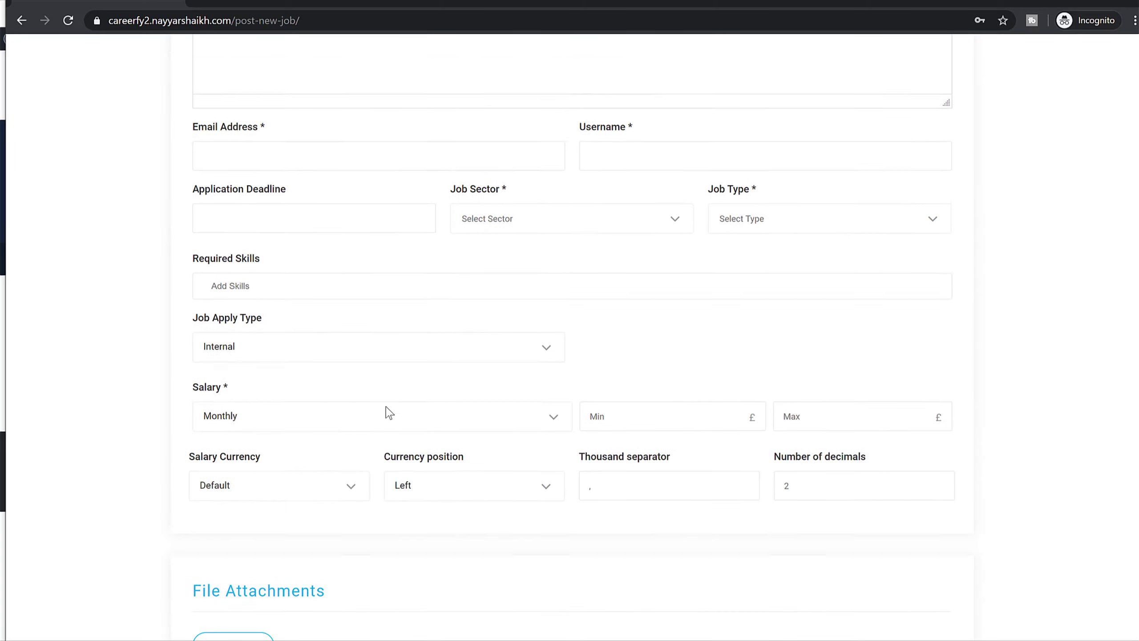
scroll(387, 411, down, 7)
scroll(388, 417, up, 18)
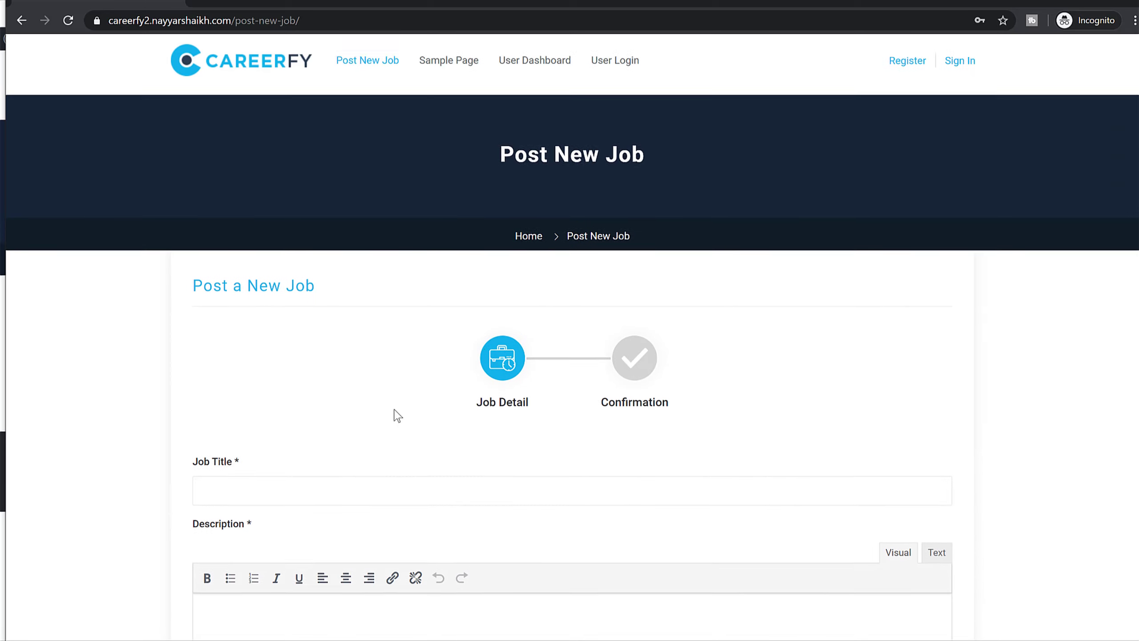
Step: Recheck the page as a guest in another private window, then open it for editing
click(1133, 2)
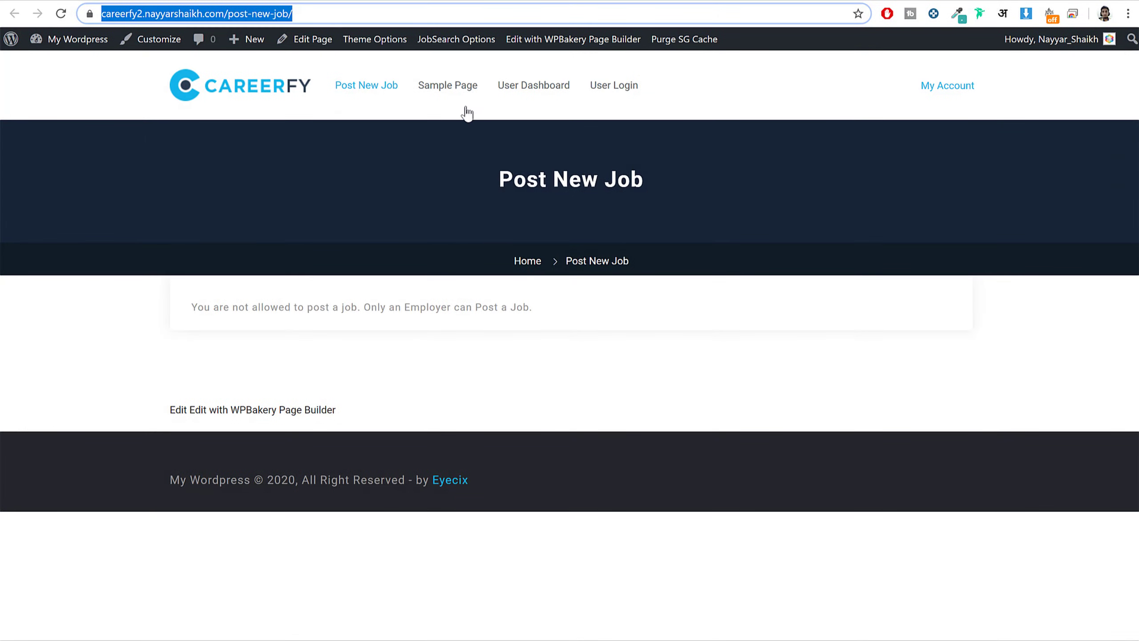
drag(184, 308, 534, 316)
click(208, 306)
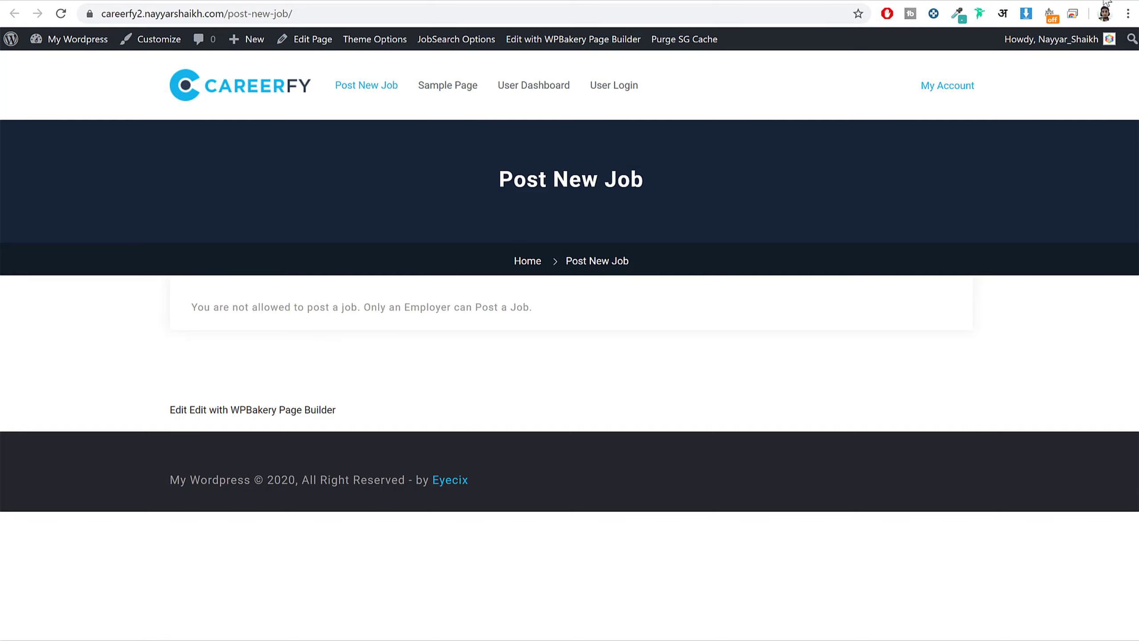
click(1128, 13)
click(1042, 94)
key(ctrl+v)
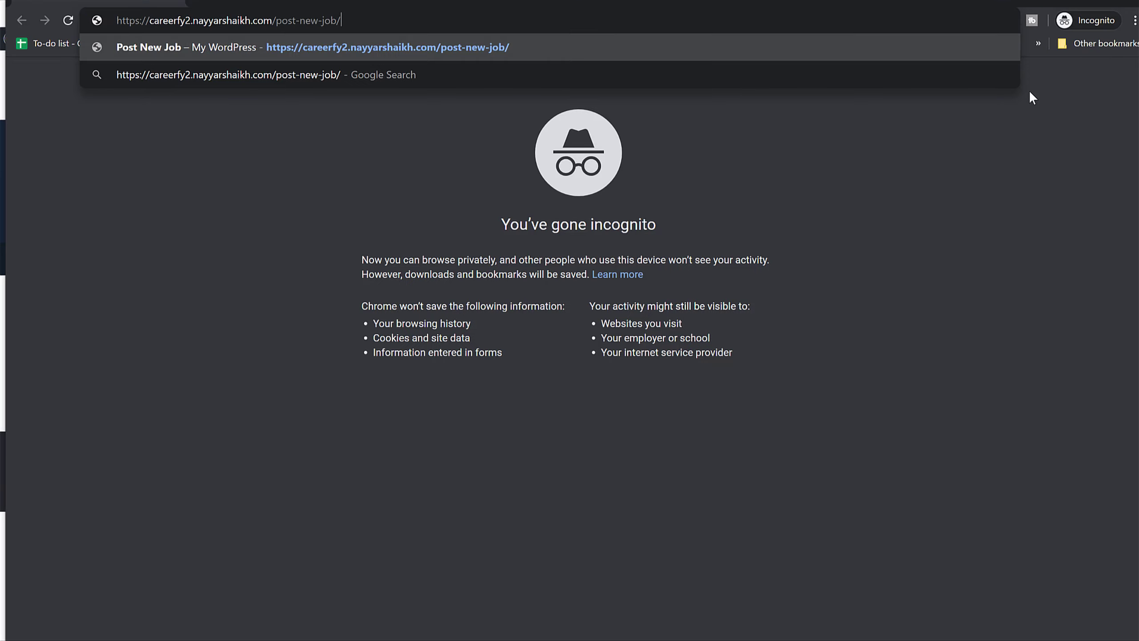
key(Return)
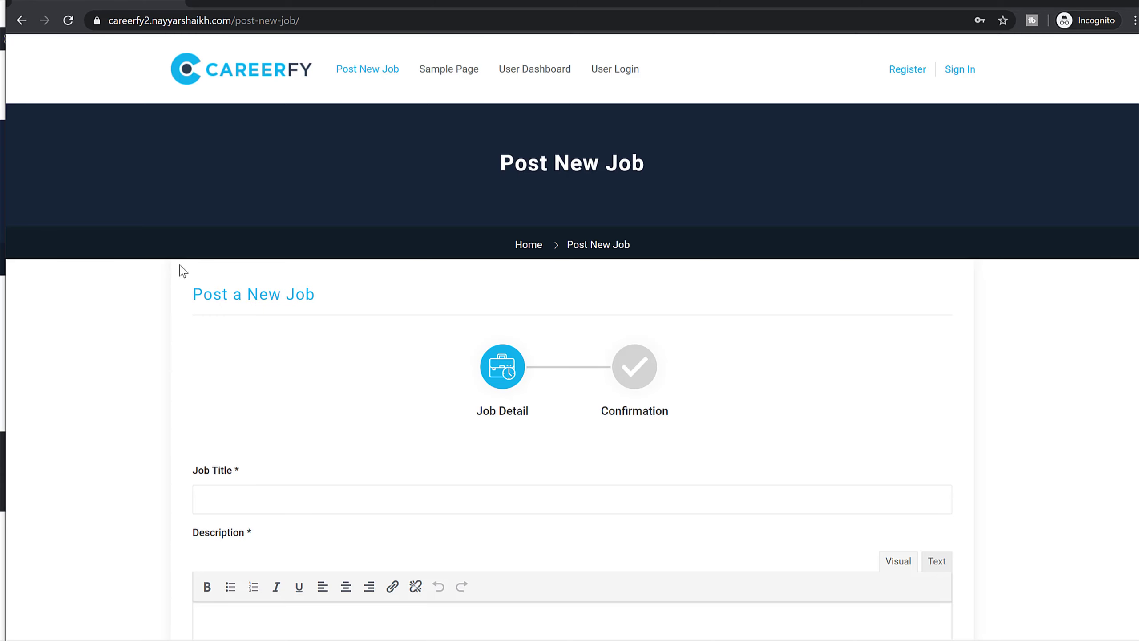
scroll(157, 377, down, 9)
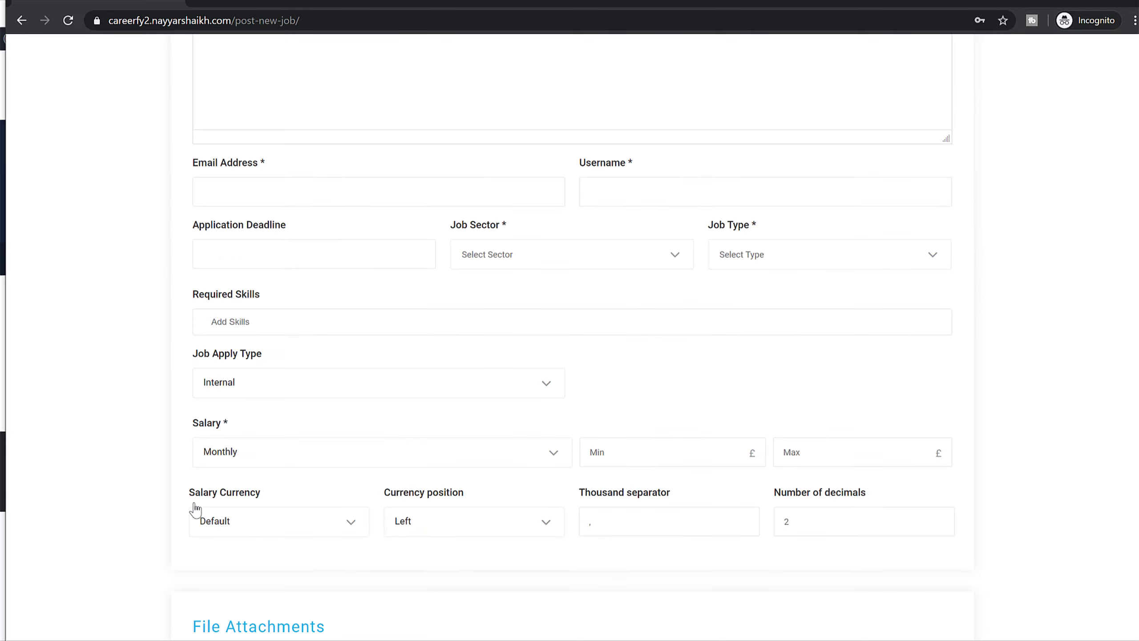
scroll(191, 509, up, 10)
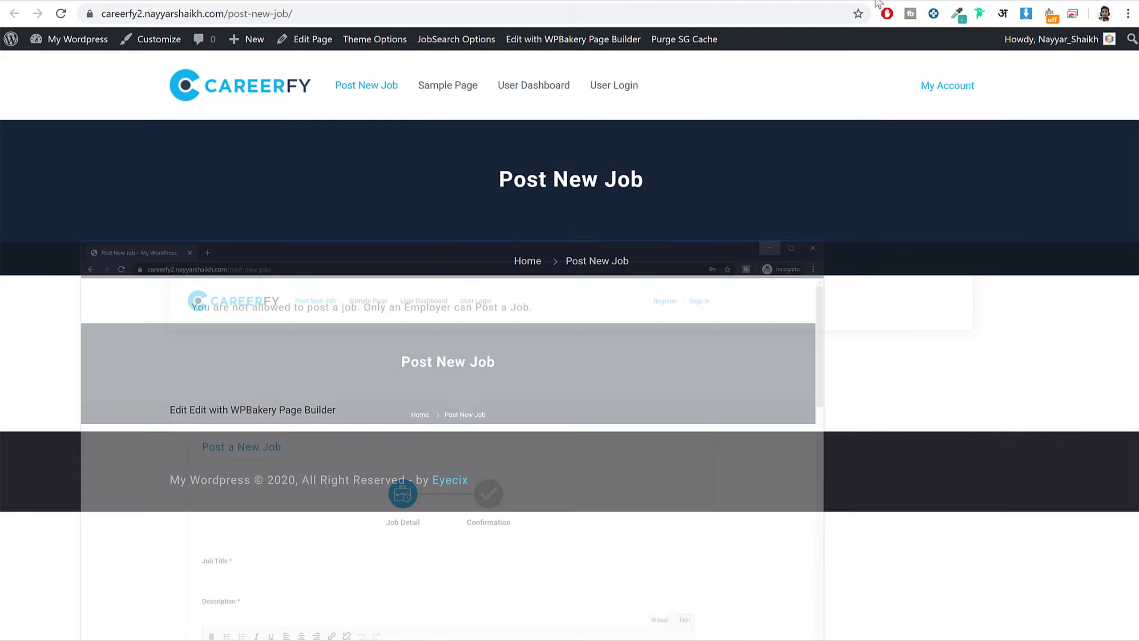
click(310, 38)
Step: Set Page Spacing to Yes, update the page, and reload the guest view
scroll(680, 191, down, 5)
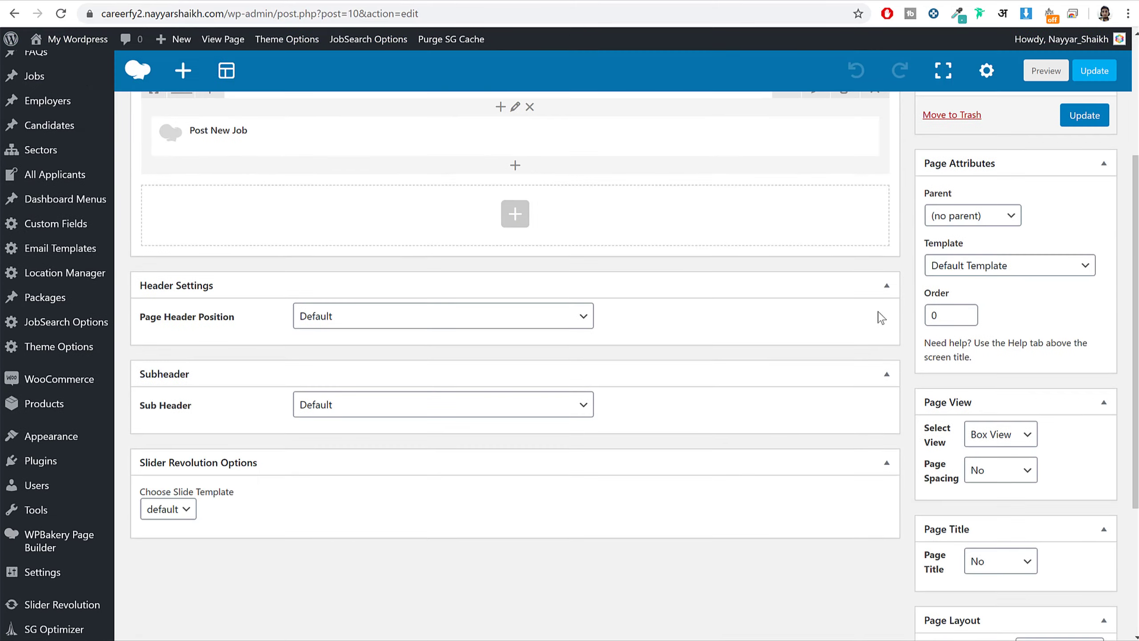
scroll(881, 318, down, 5)
click(1005, 255)
click(999, 273)
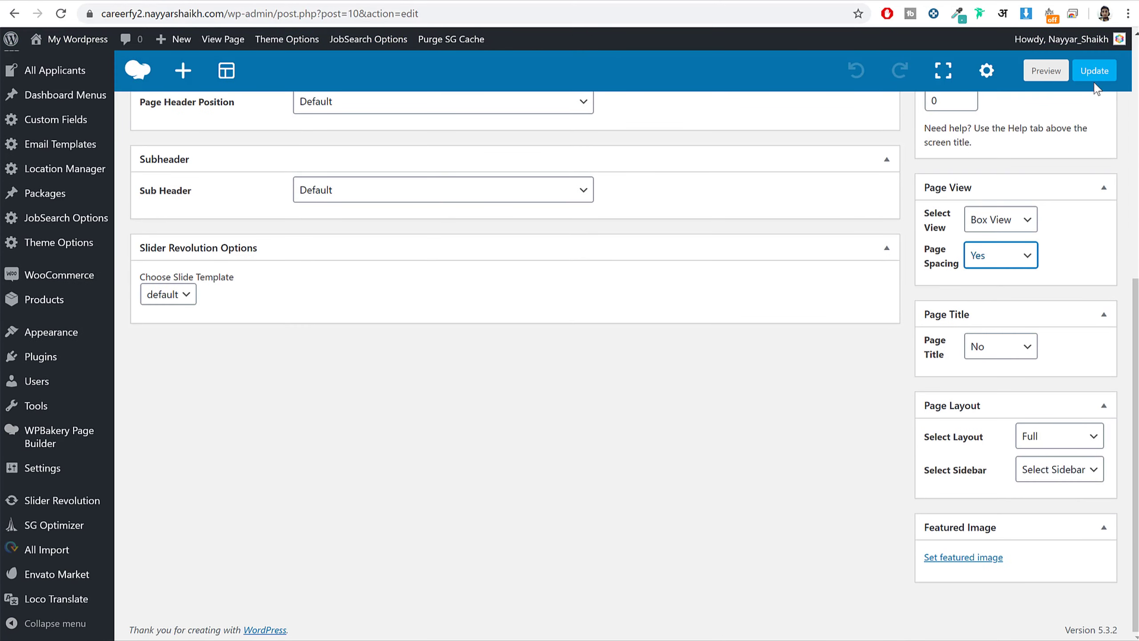
click(1094, 74)
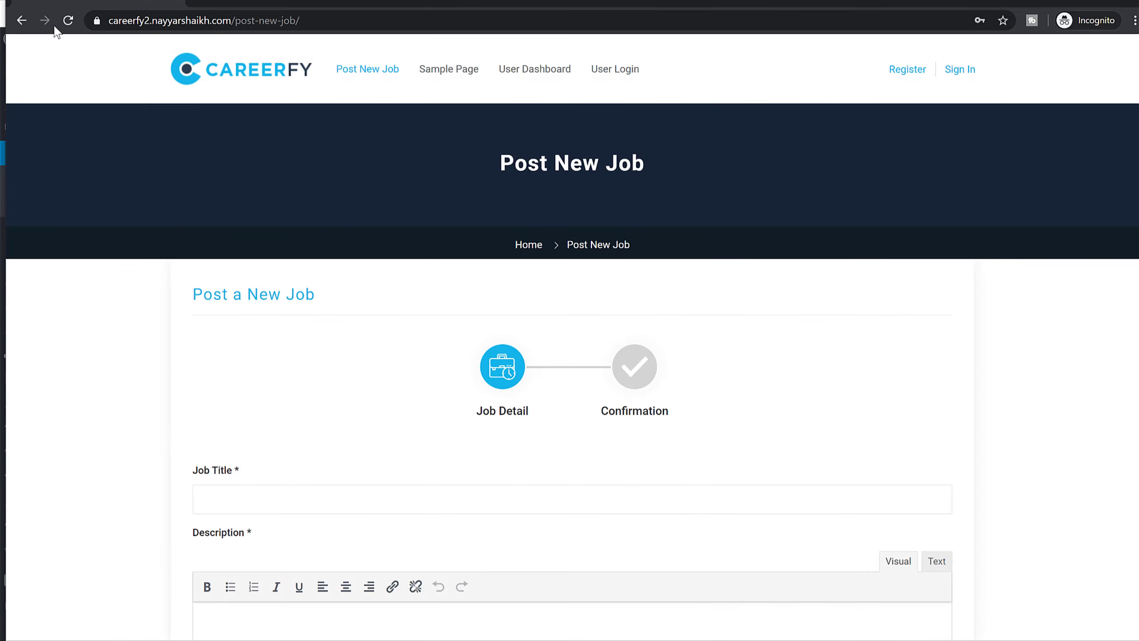
click(70, 21)
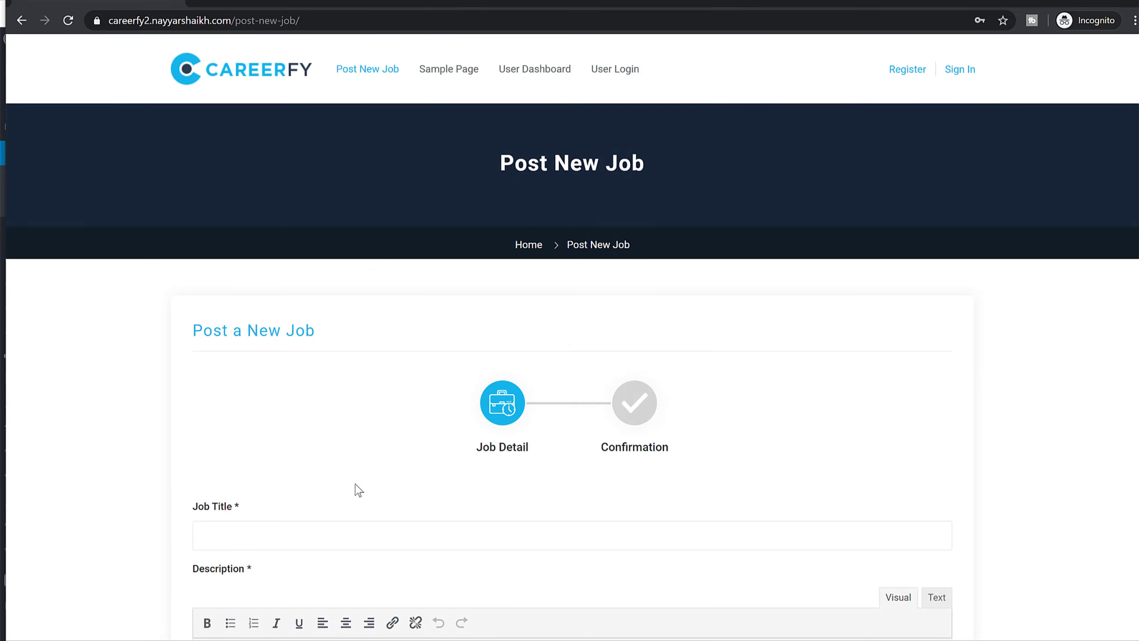
scroll(399, 320, down, 20)
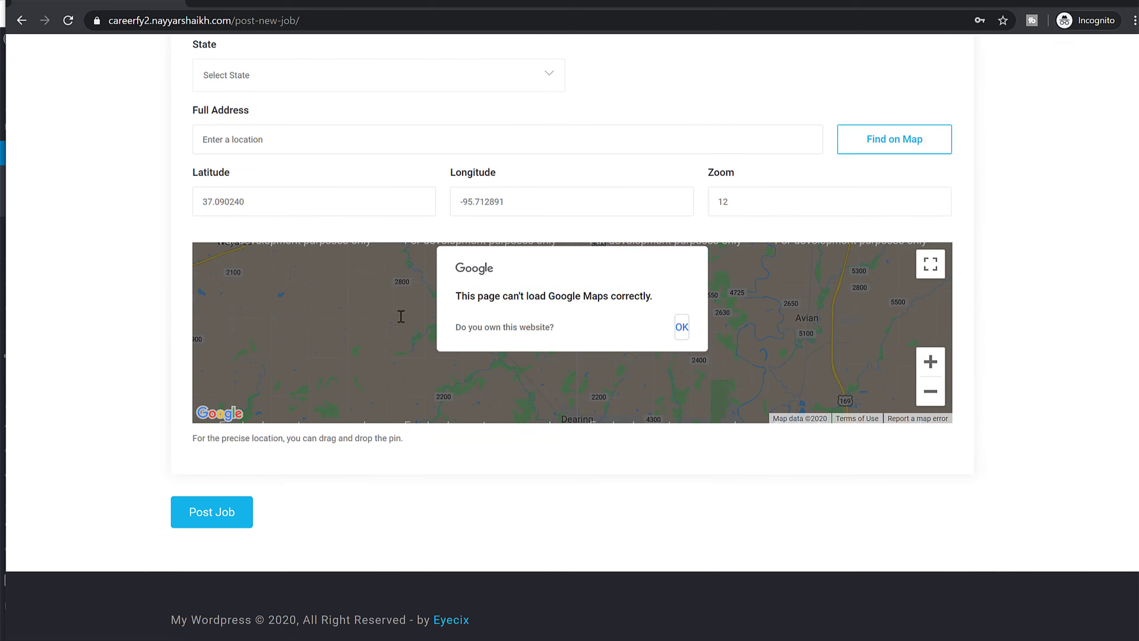
scroll(404, 332, up, 20)
scroll(422, 360, up, 3)
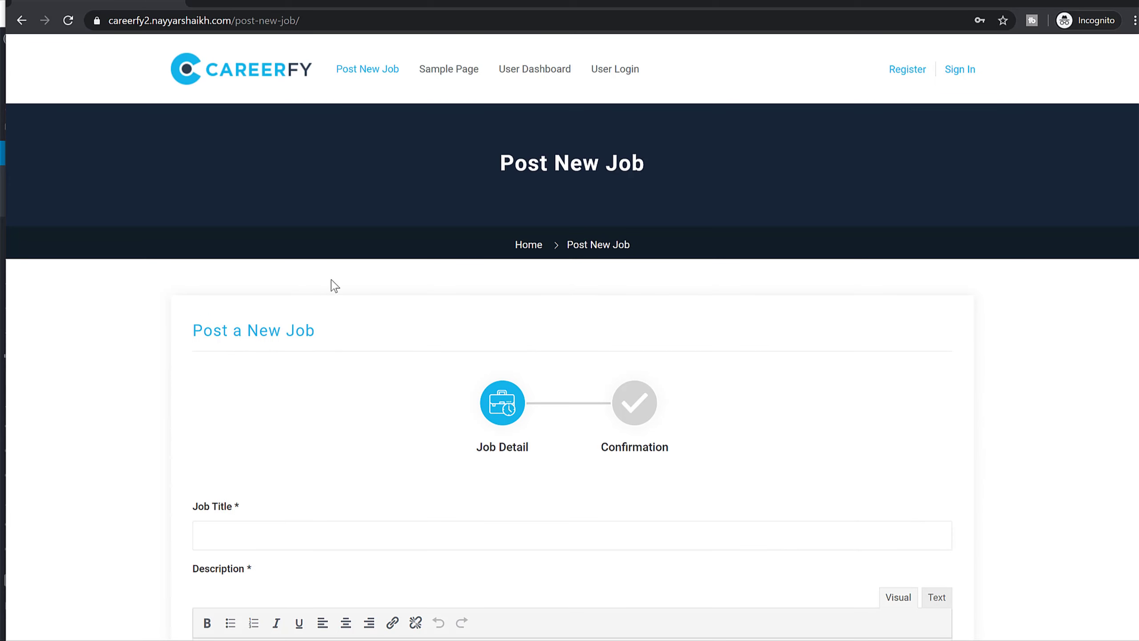
Step: Compare against the Careerfy demo's Post New Job page, noting its Job Detail step
key(alt+F4)
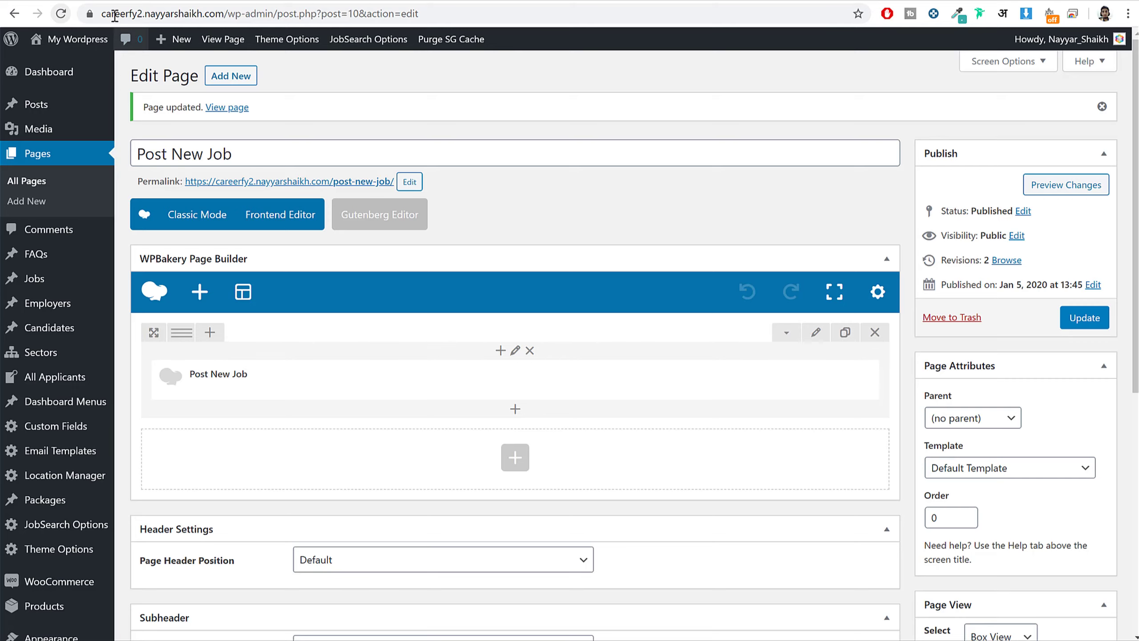
key(alt+Tab)
scroll(573, 270, down, 2)
click(572, 270)
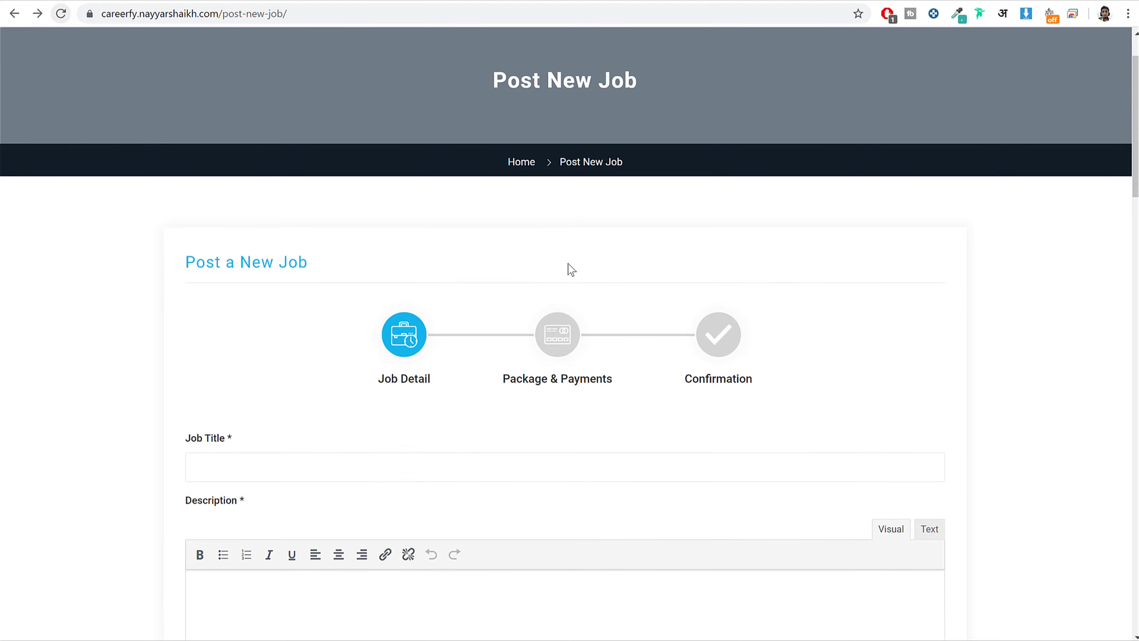
scroll(580, 269, down, 5)
scroll(465, 287, up, 2)
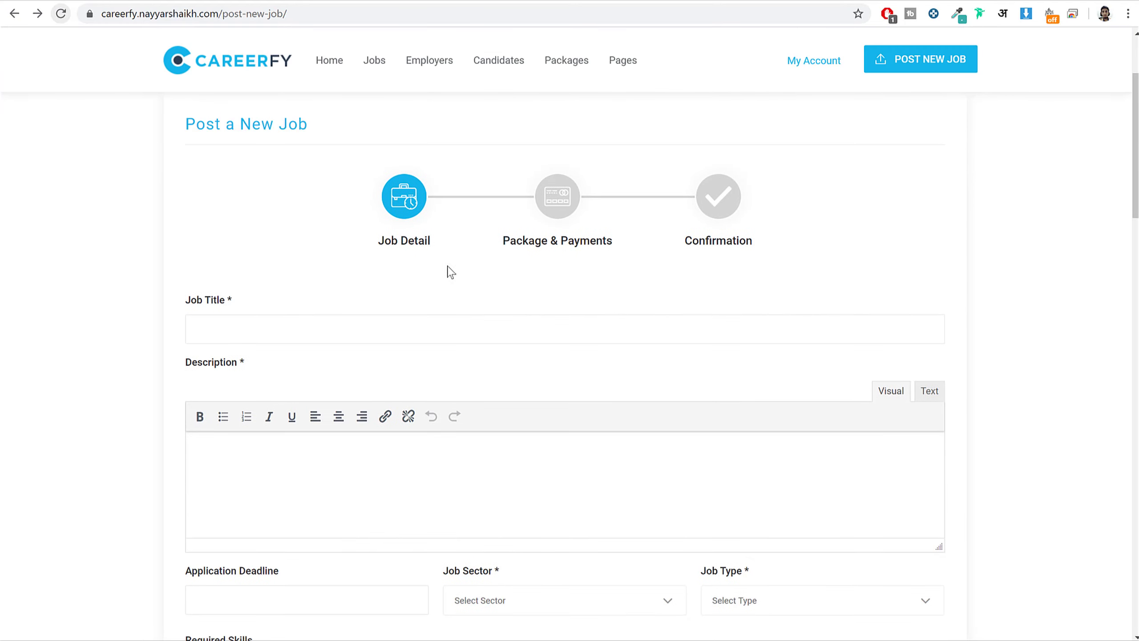
drag(384, 241, 449, 240)
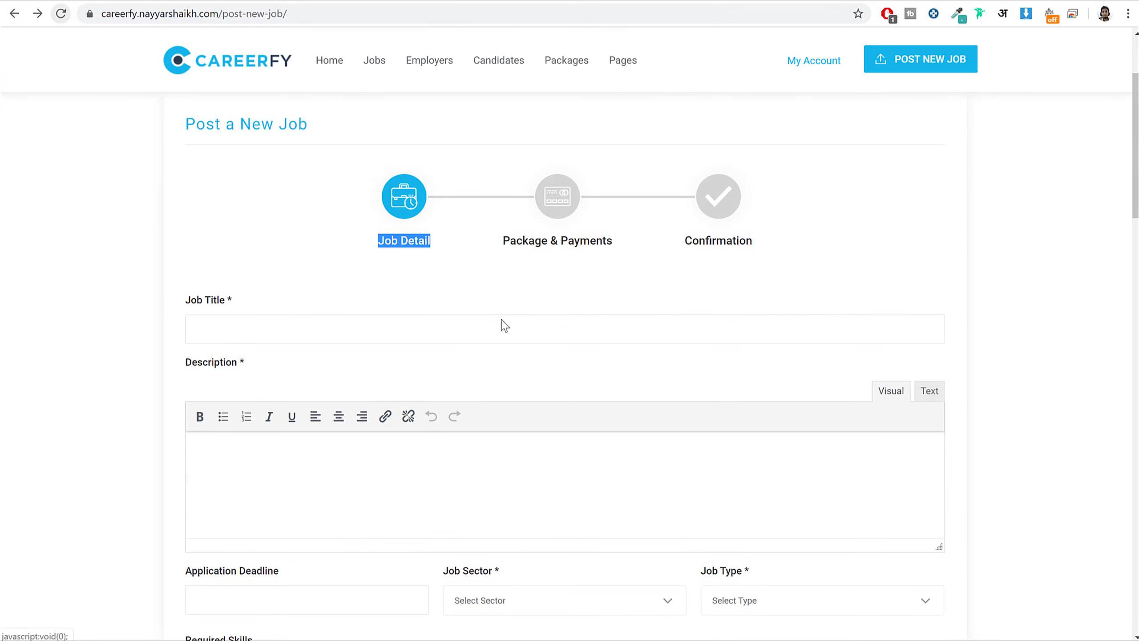
scroll(498, 328, down, 9)
scroll(501, 335, up, 13)
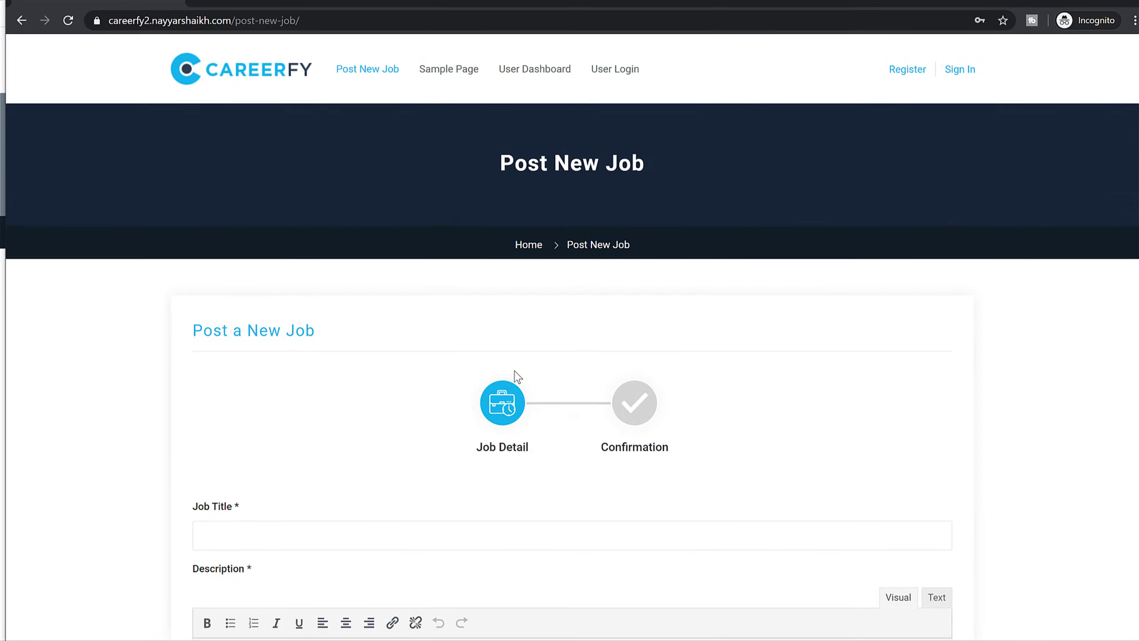
scroll(516, 377, down, 3)
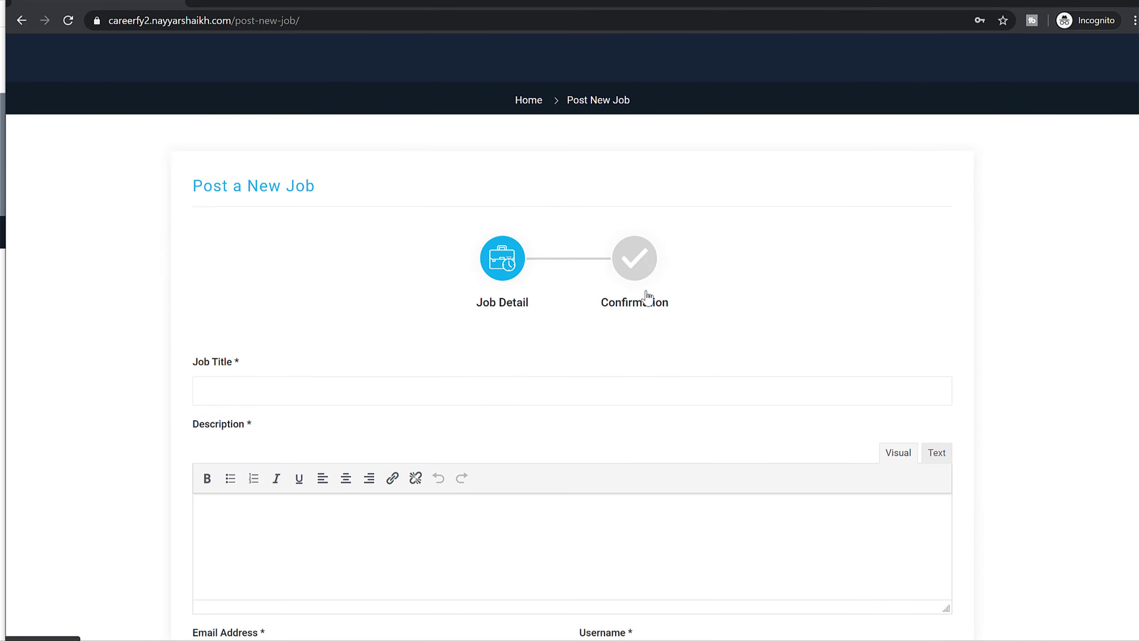
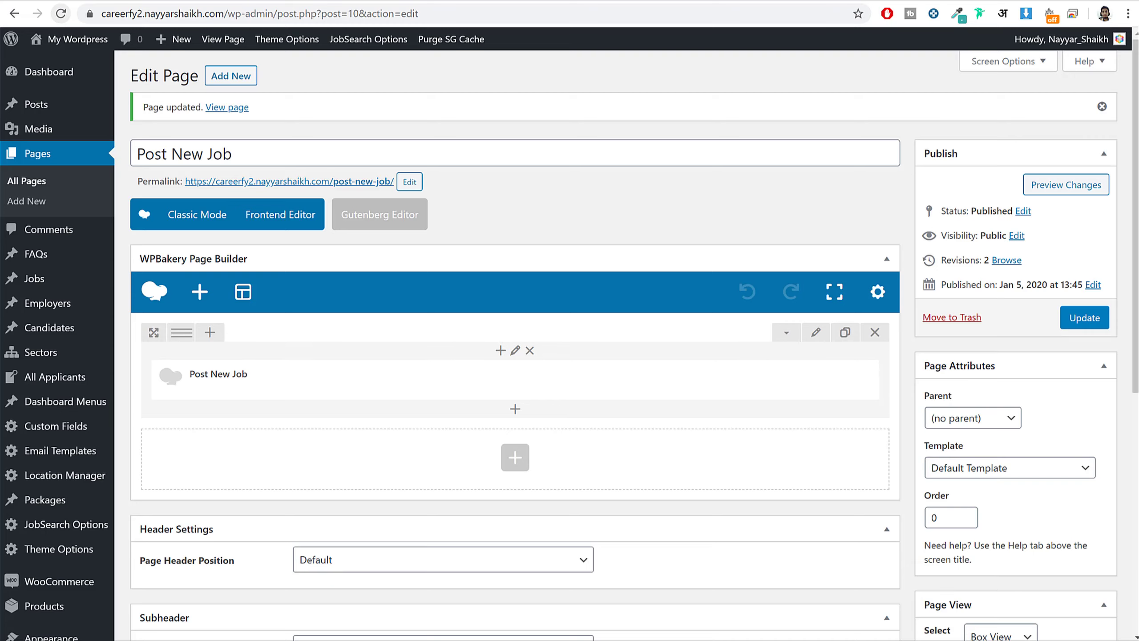
Step: Search Google for 'woocommerce shortcodes' in a new tab and open the docs' Page Shortcodes list
key(ctrl+t)
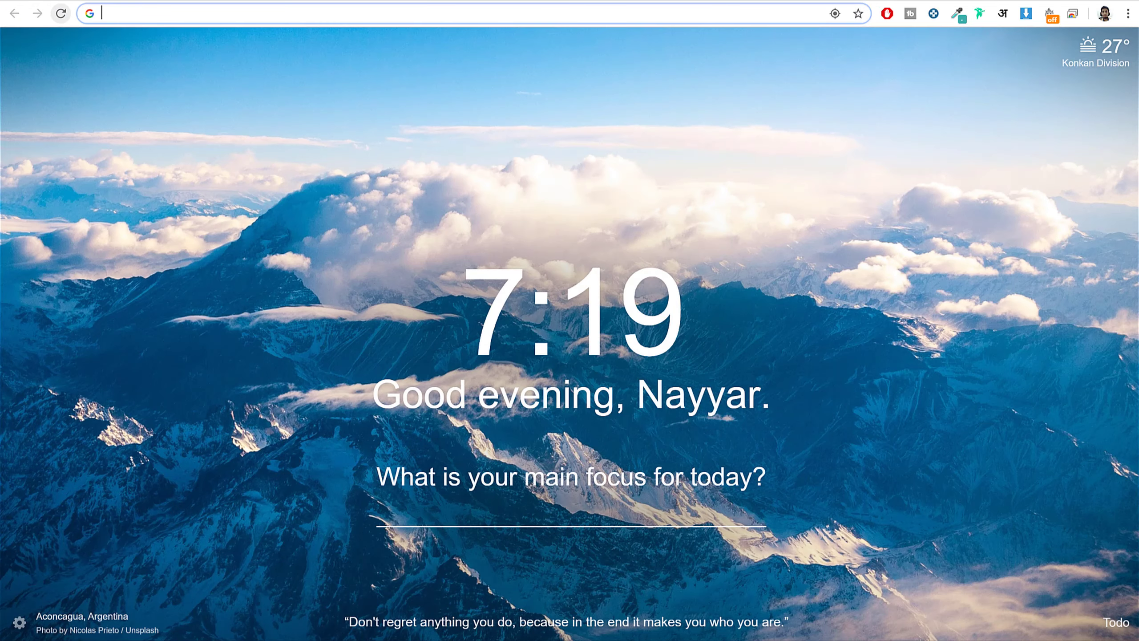
text(wooco)
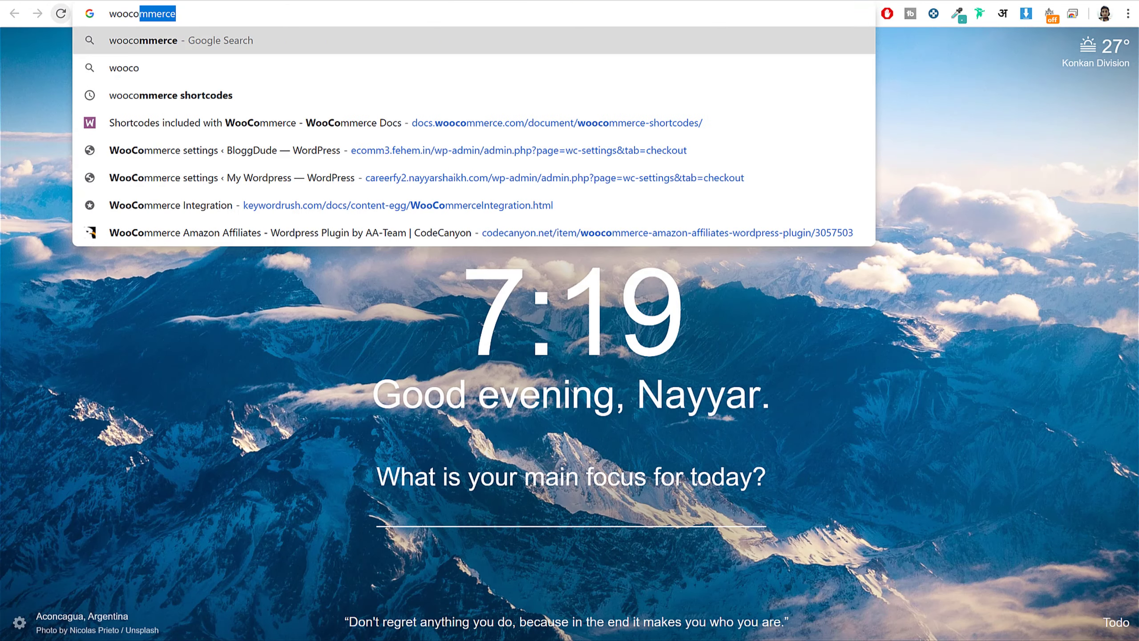
key(Down)
key(Down)
key(Return)
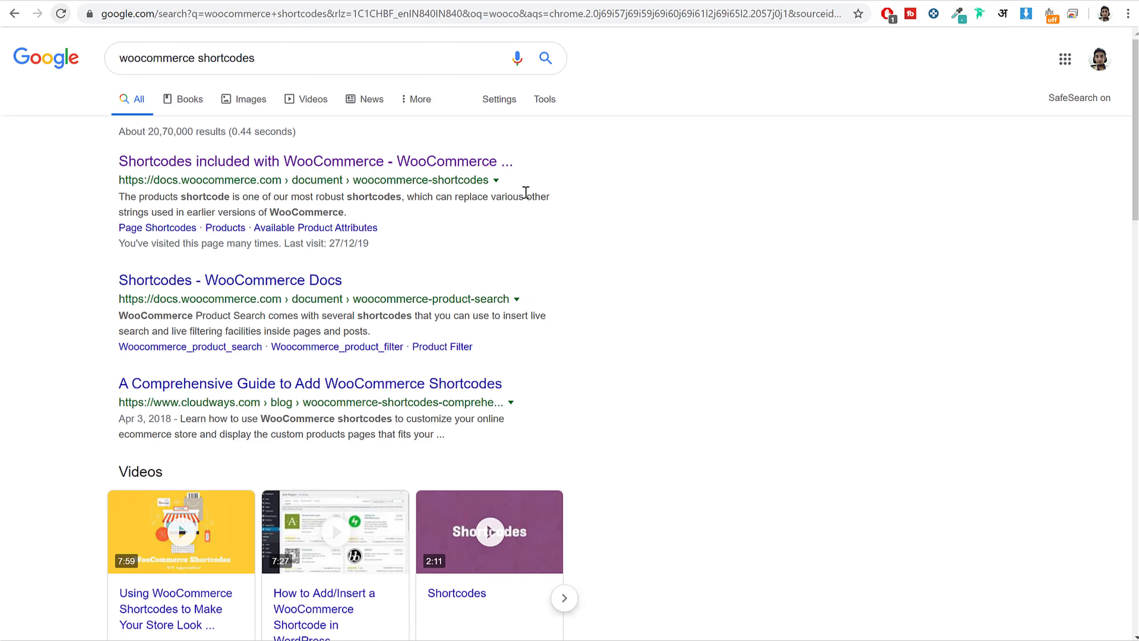
triple_click(227, 152)
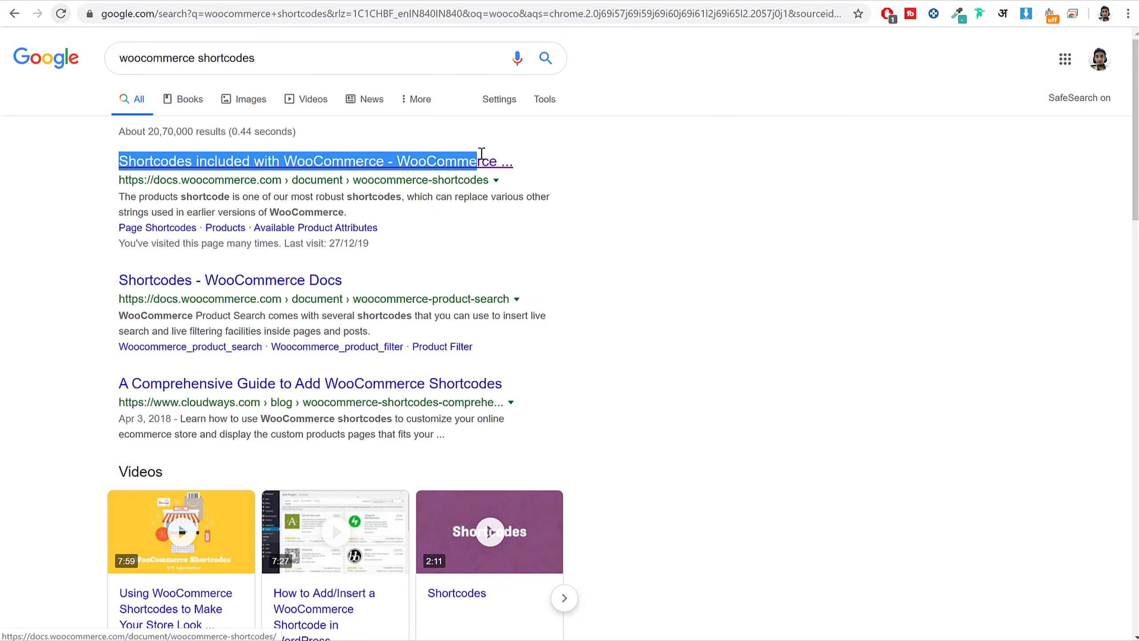
click(574, 156)
triple_click(550, 155)
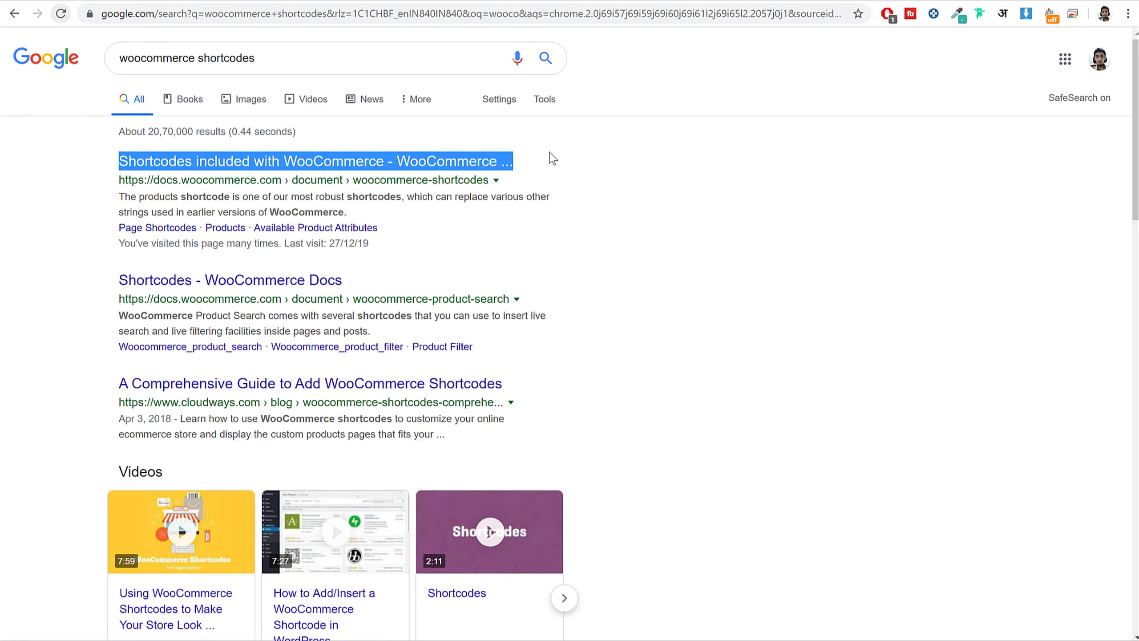
click(465, 162)
scroll(582, 170, down, 10)
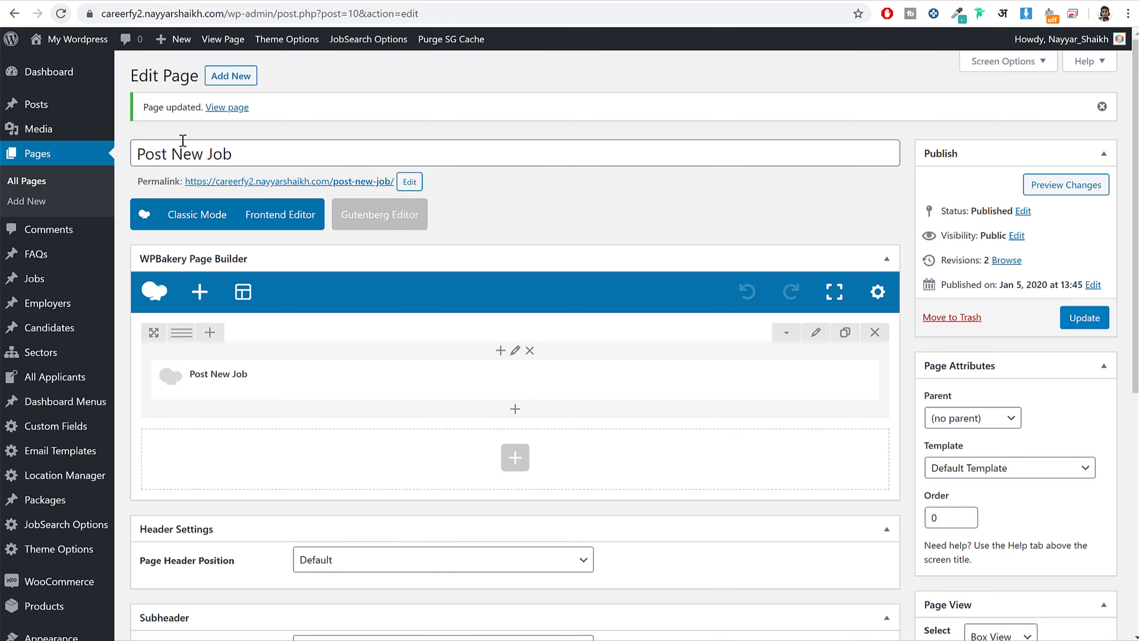
Step: Create a page titled 'Cart' with a [woocommerce_cart] Shortcode block and publish it
click(40, 202)
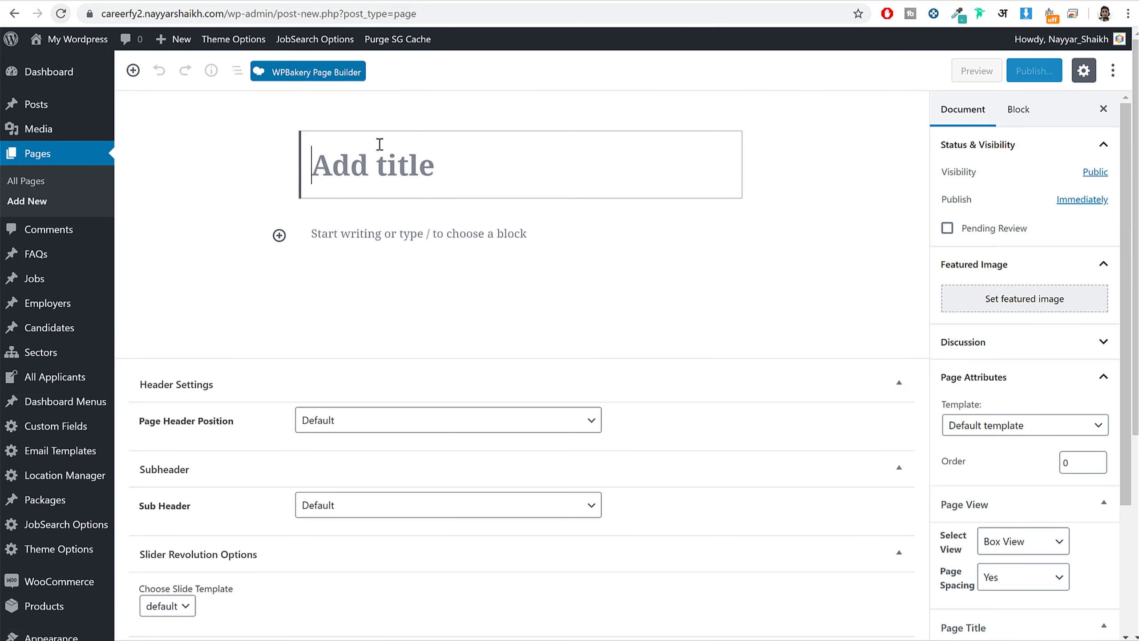
text(Cart)
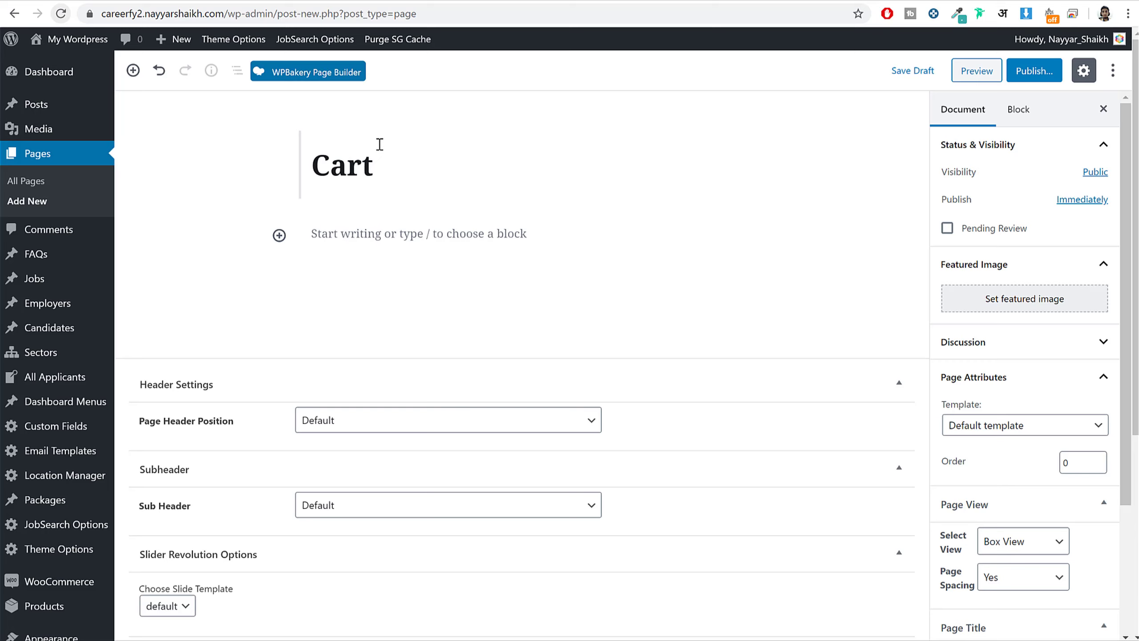
key(ctrl+Tab)
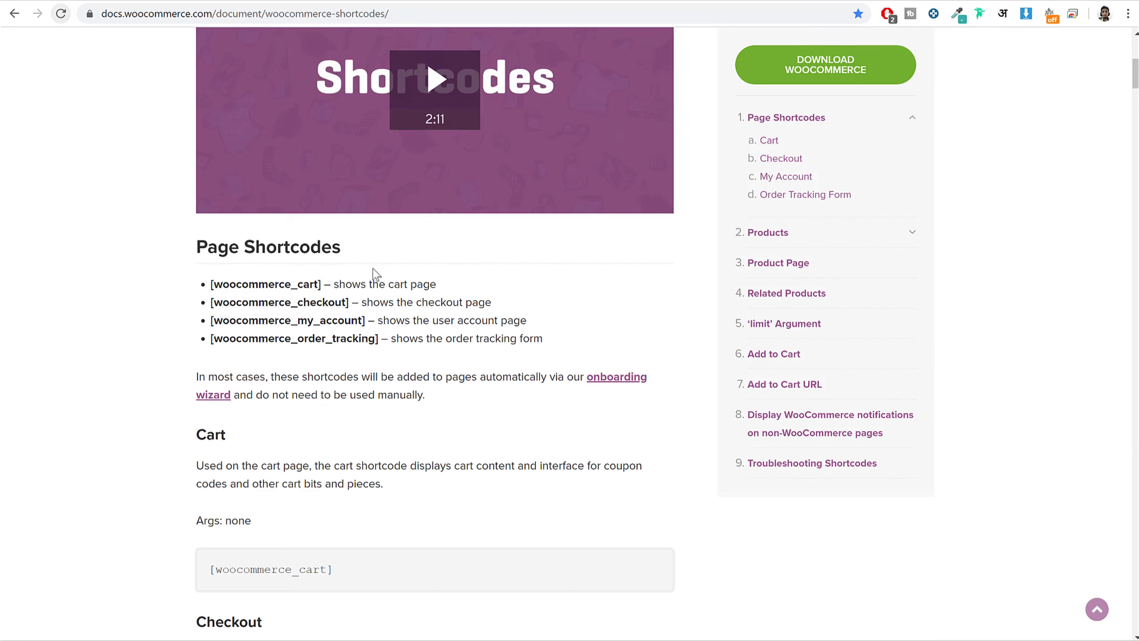
drag(314, 284, 207, 286)
key(ctrl+c)
key(ctrl+Tab)
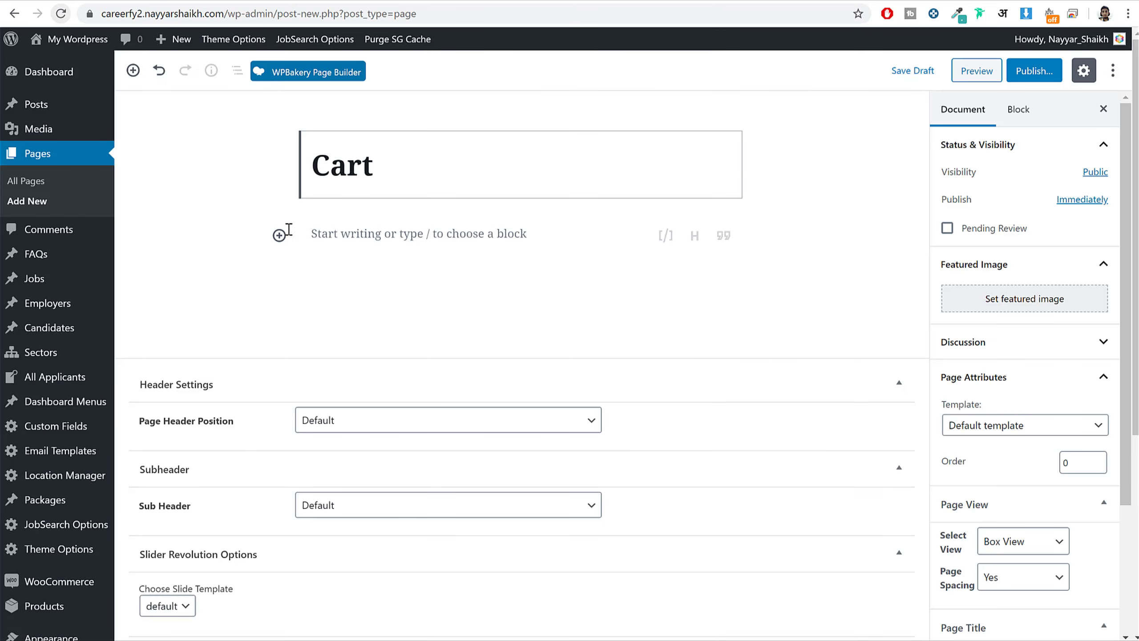
click(282, 237)
text(sh)
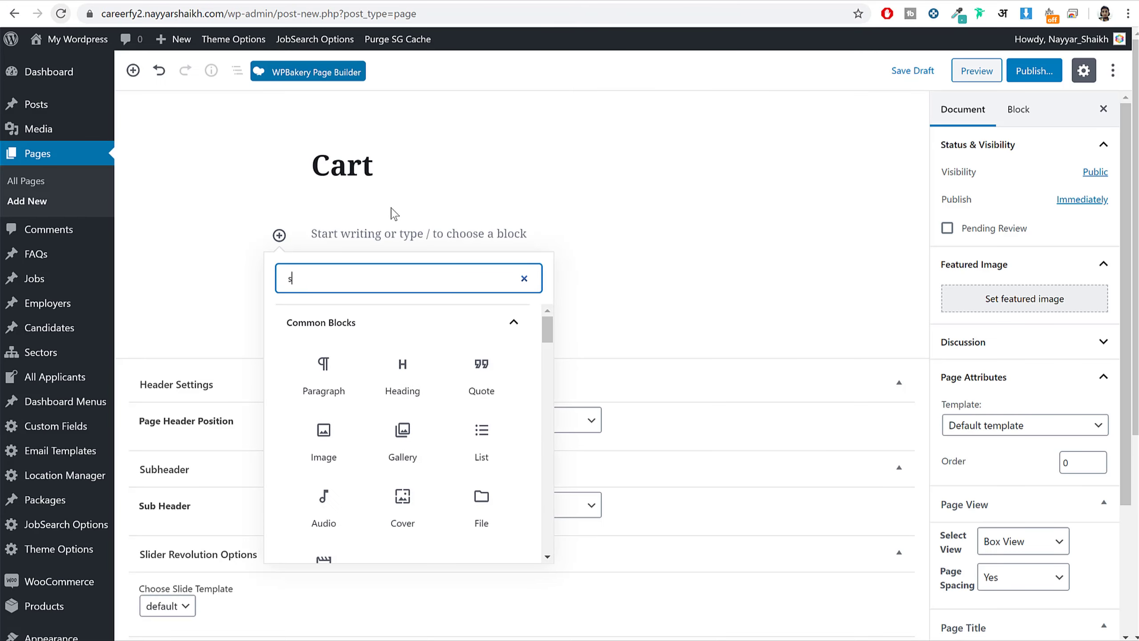
click(337, 382)
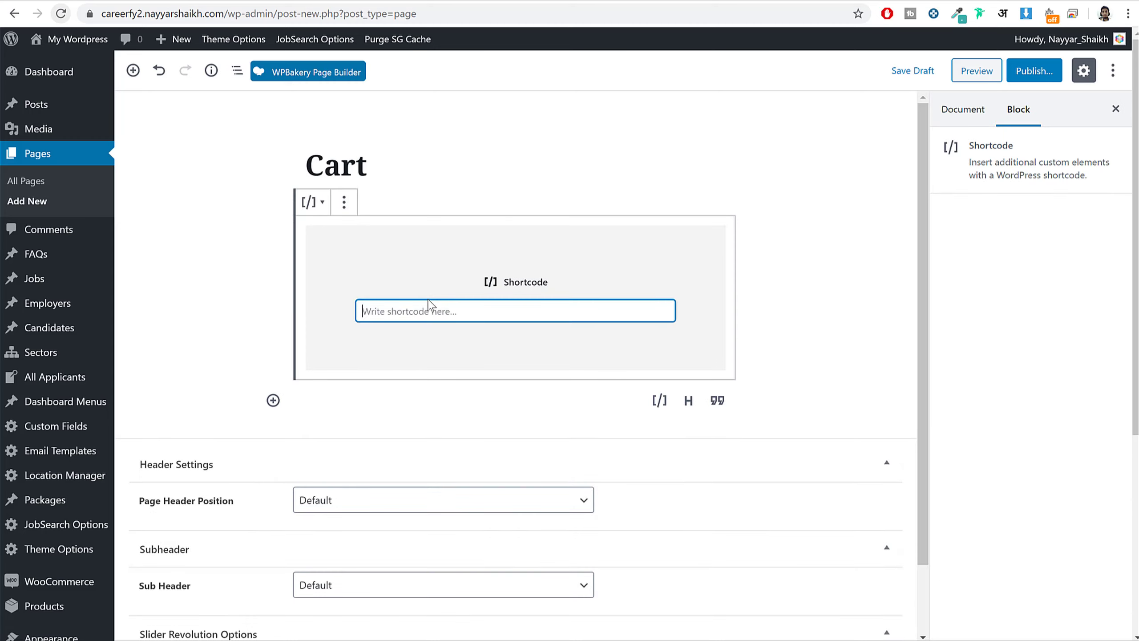
key(ctrl+v)
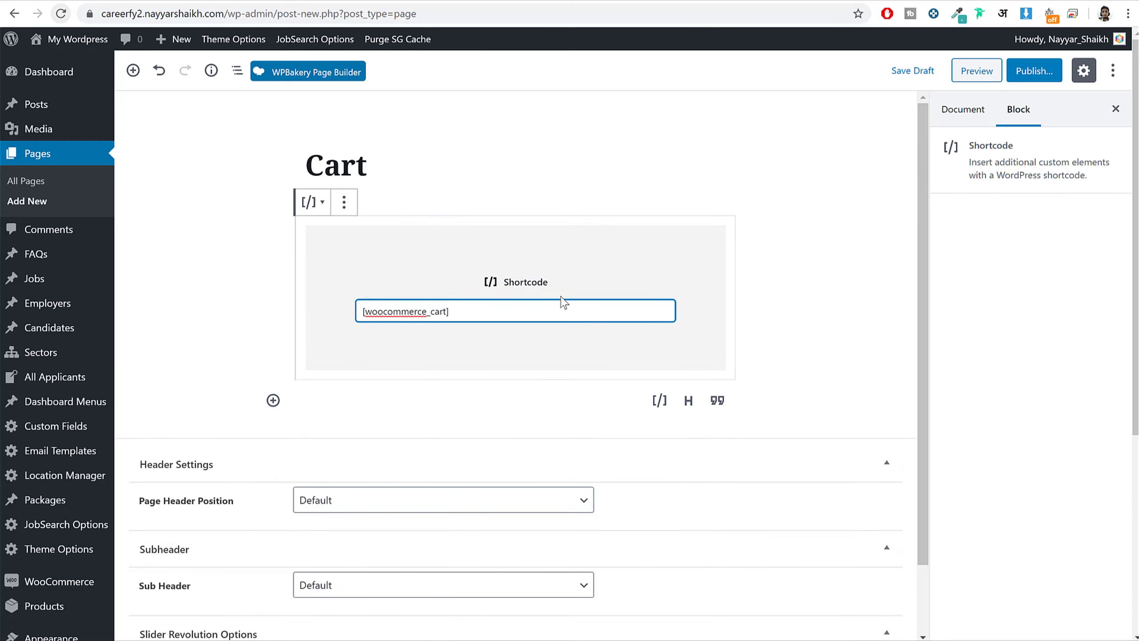
click(1045, 72)
click(1041, 71)
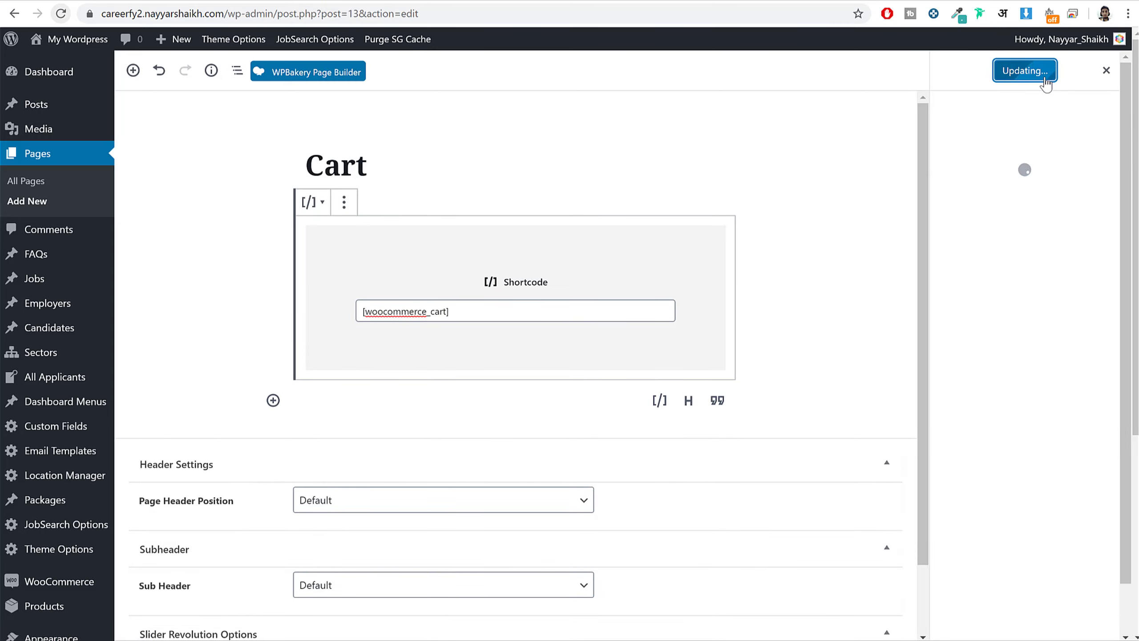
Step: View the live Cart page showing an empty cart, then return to the editor
right_click(253, 611)
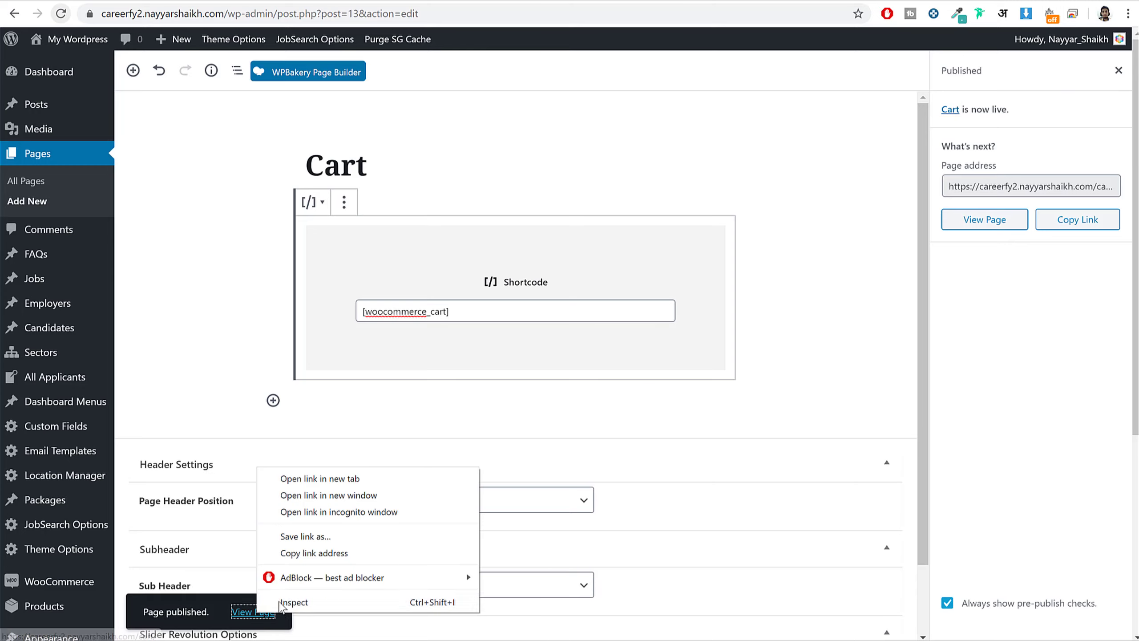
click(330, 478)
key(ctrl+Tab)
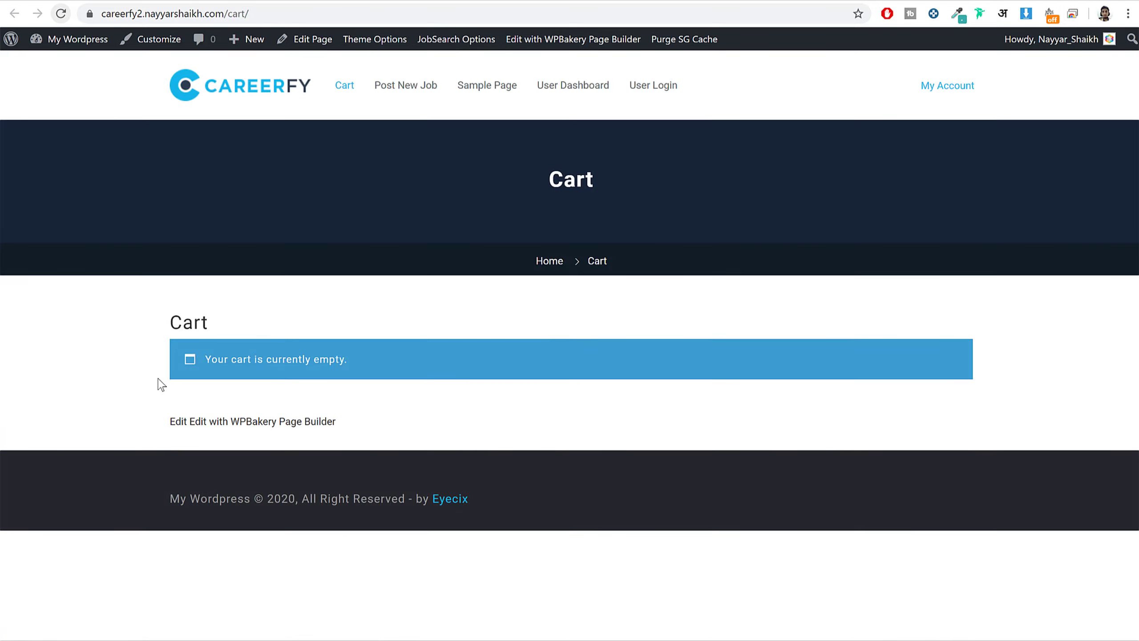
drag(158, 381, 327, 344)
click(330, 355)
click(405, 1)
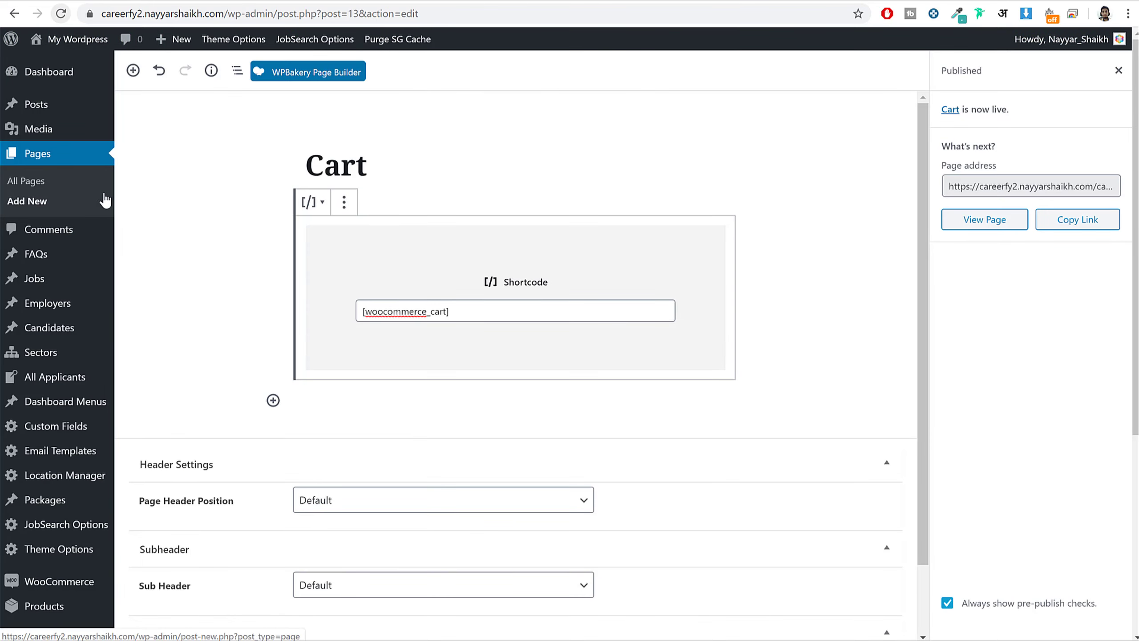
Step: Create a 'Checkout' page with the [woocommerce_checkout] shortcode copied from the docs, and publish it
click(36, 203)
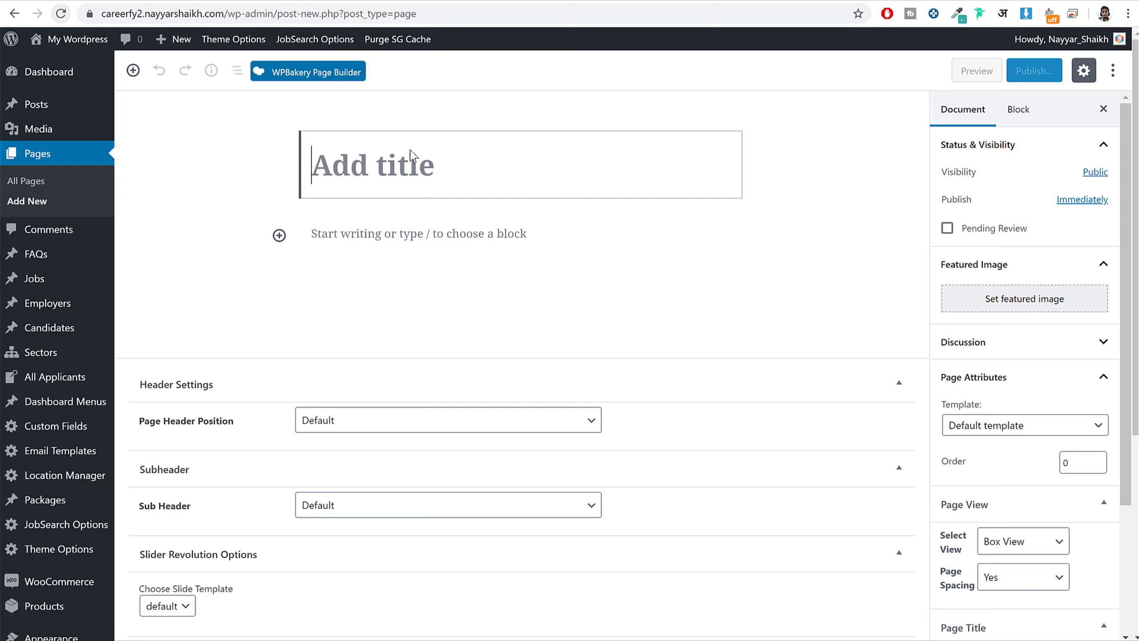
text(Checkout)
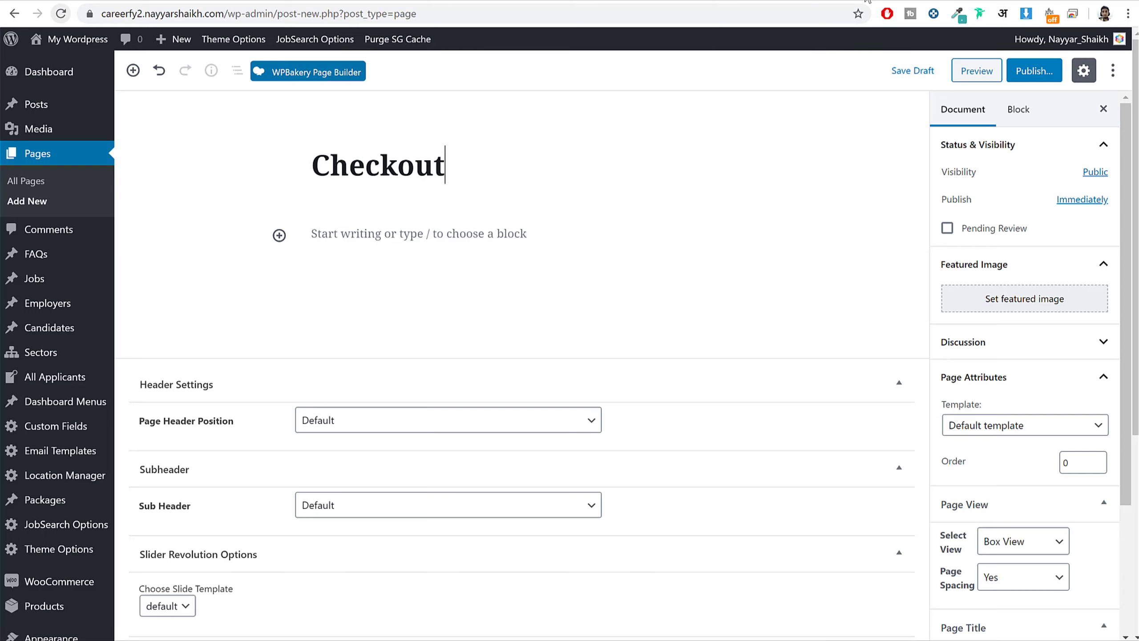
key(ctrl+Tab)
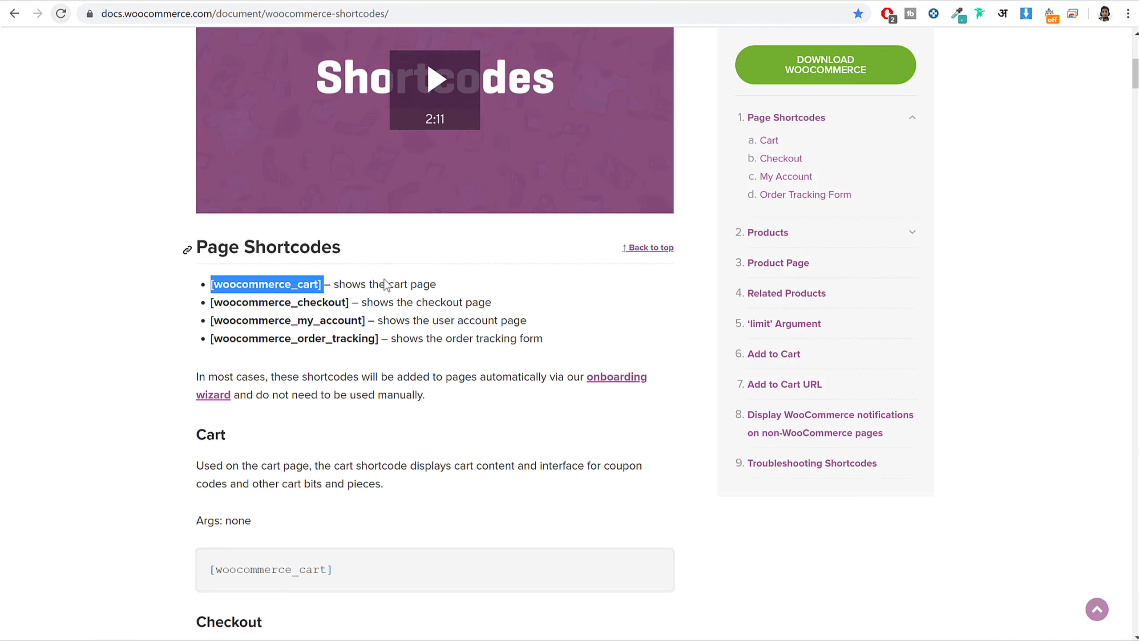
click(339, 304)
drag(347, 304, 210, 309)
key(ctrl+c)
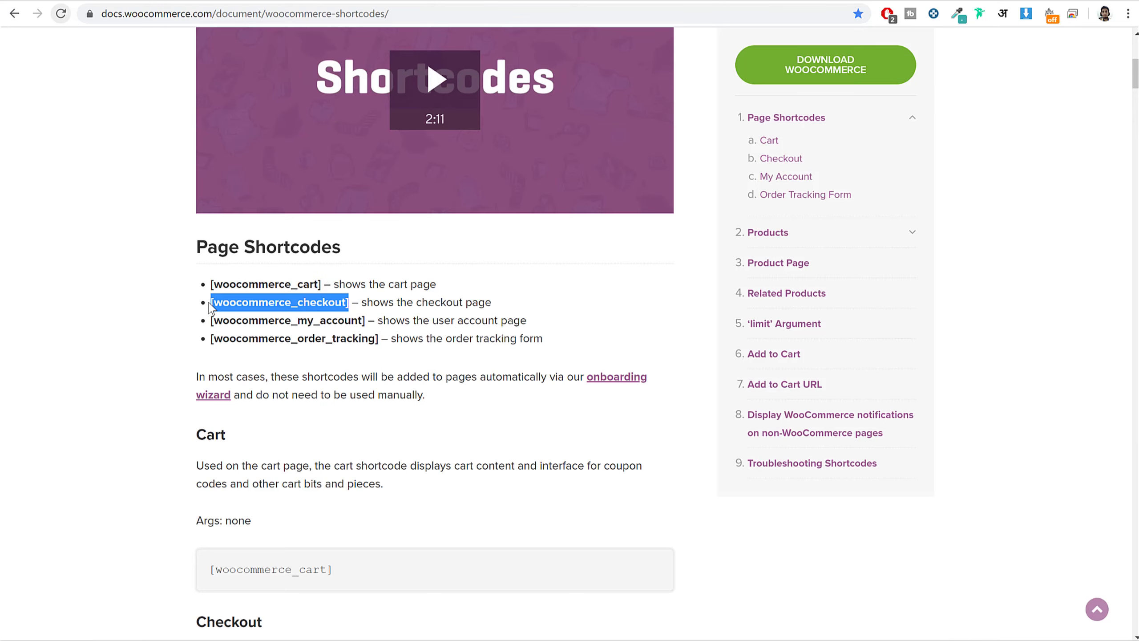
key(ctrl+shift+Tab)
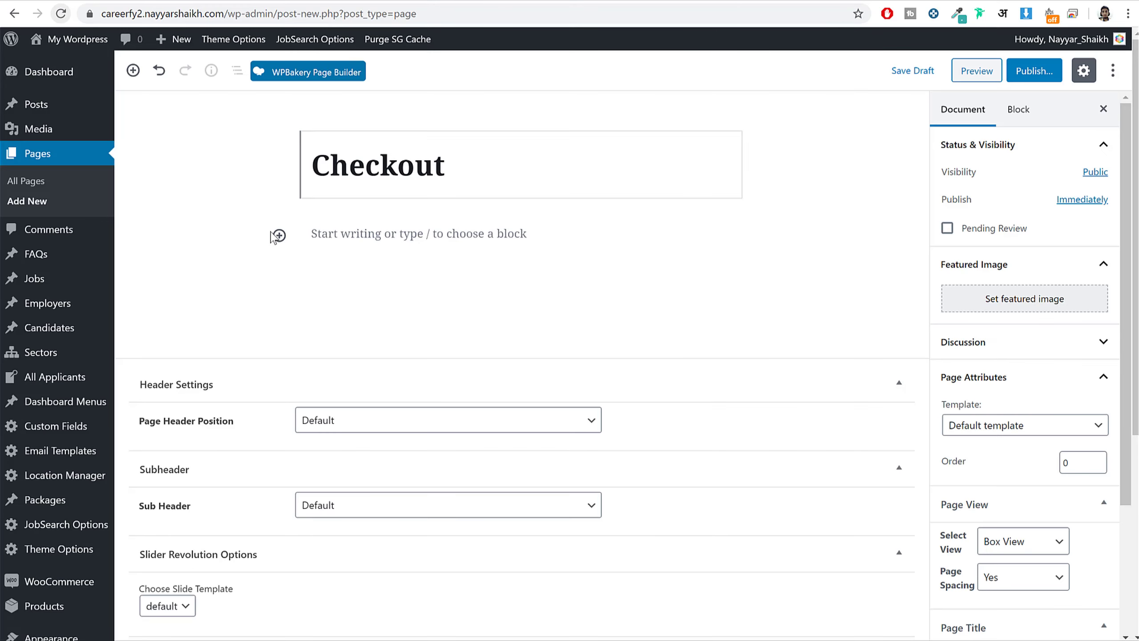
click(280, 235)
click(324, 372)
key(ctrl+v)
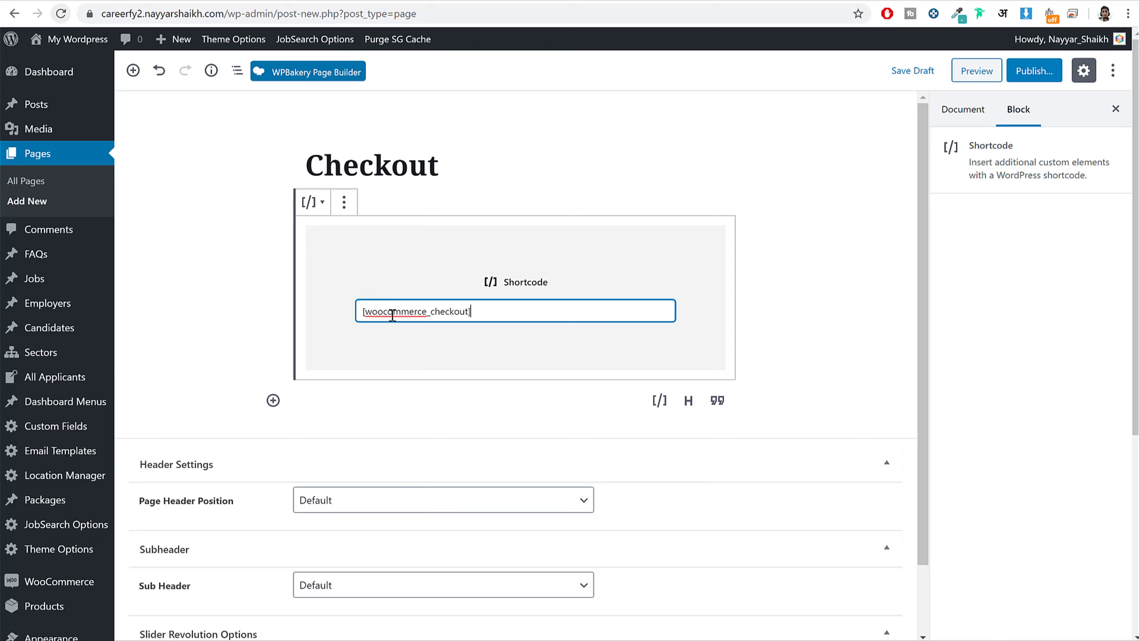
click(1031, 71)
click(1027, 69)
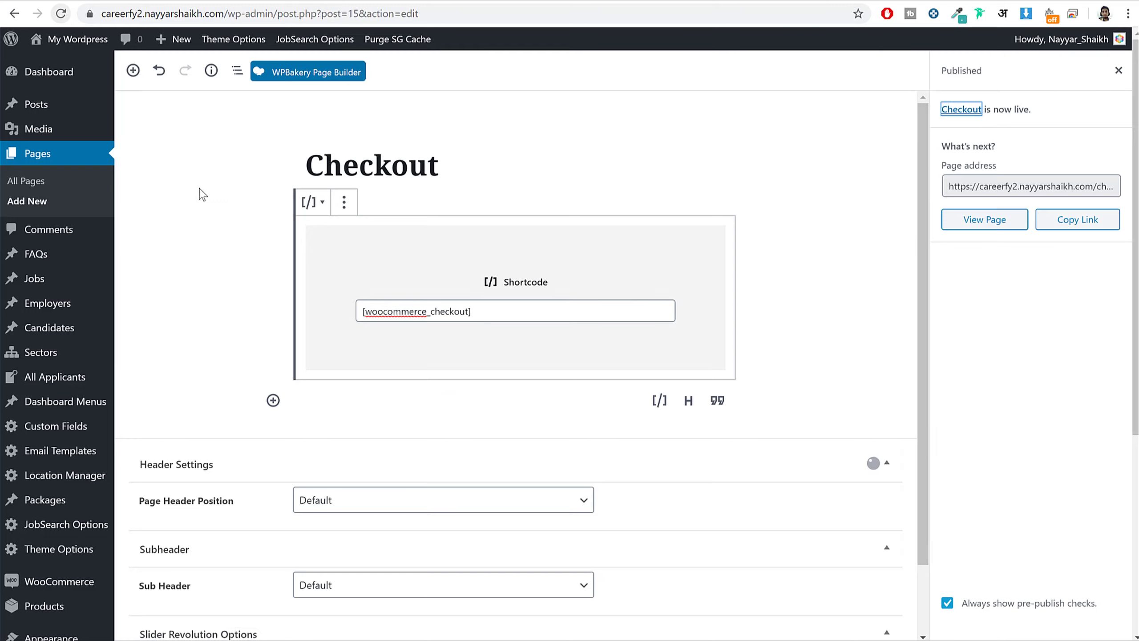
Step: Create a 'My Account' page with a [woocommerce_my_account] Shortcode block and publish it
click(41, 201)
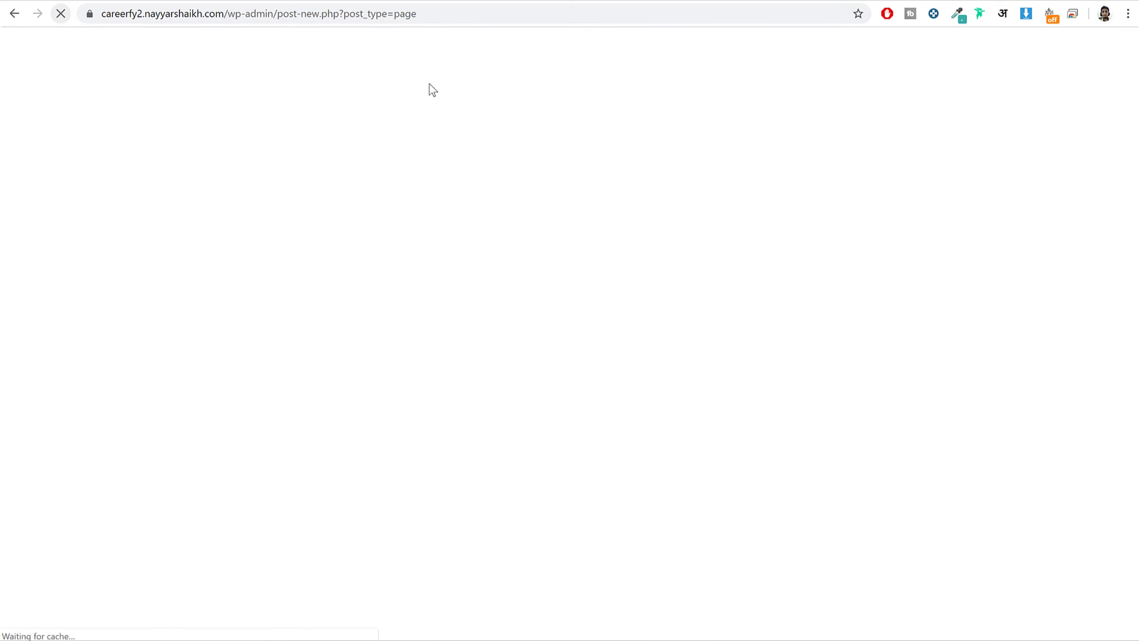
text(My )
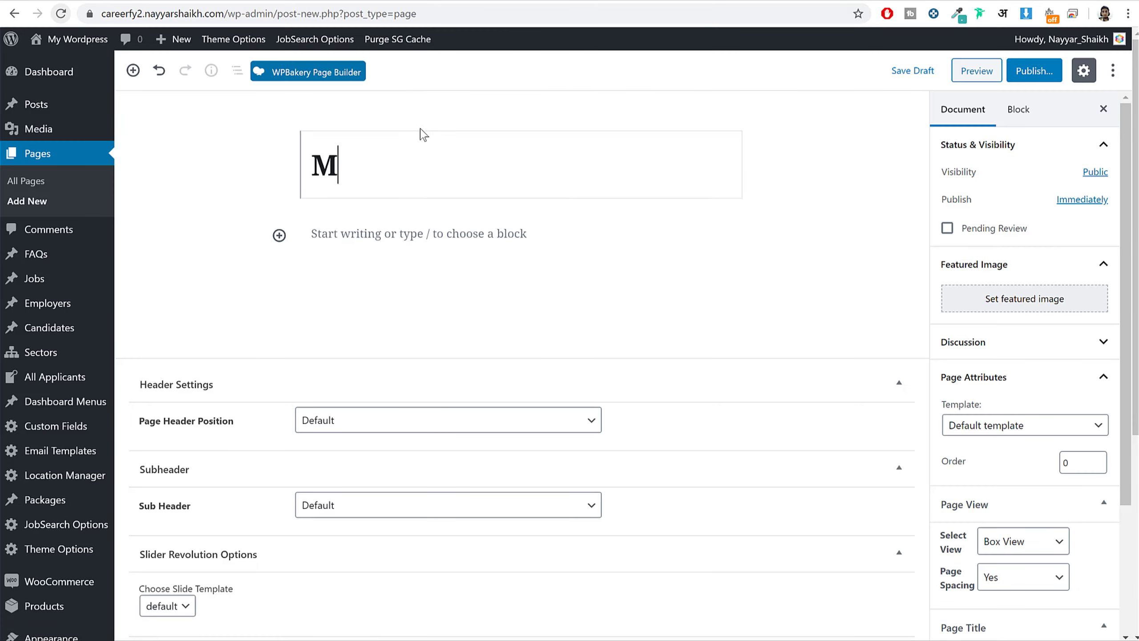
text(Account)
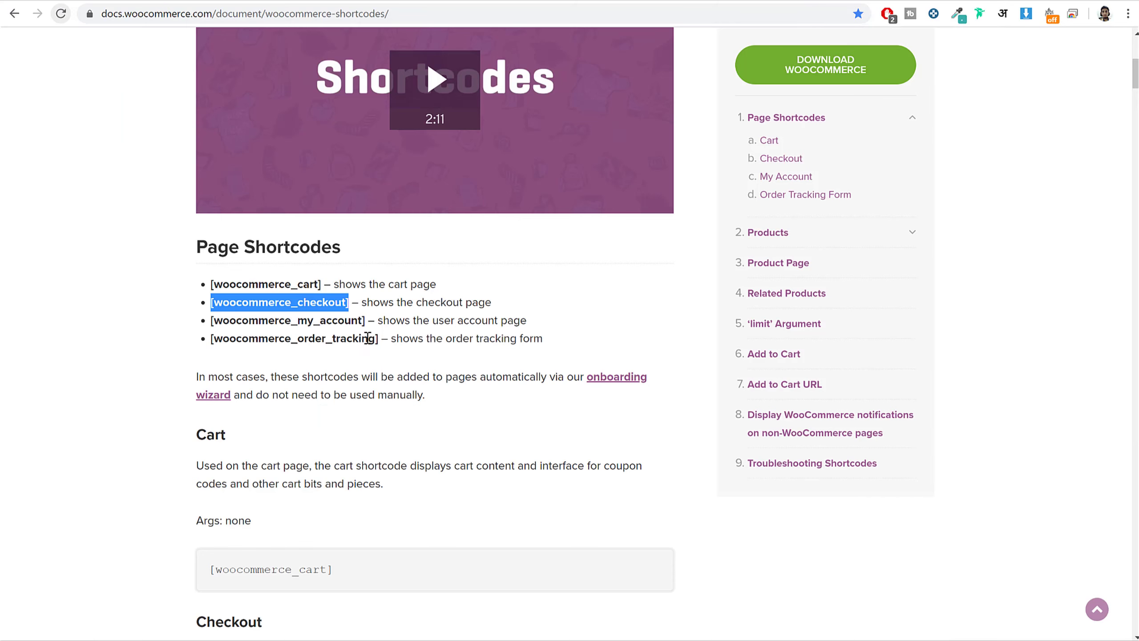
drag(366, 320, 216, 324)
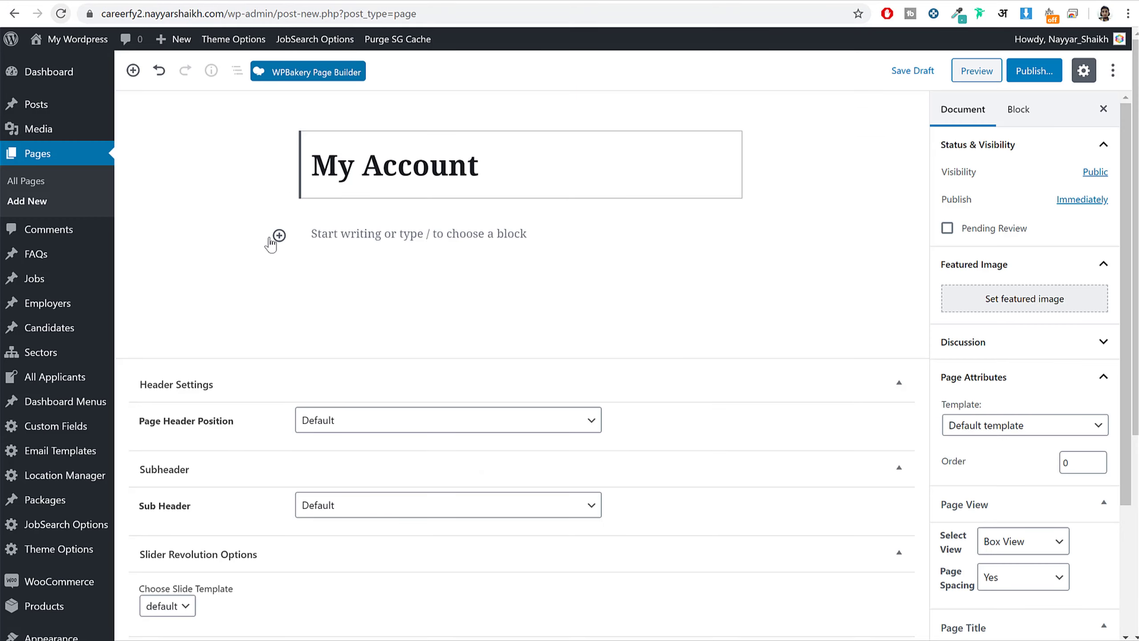
click(279, 235)
click(296, 373)
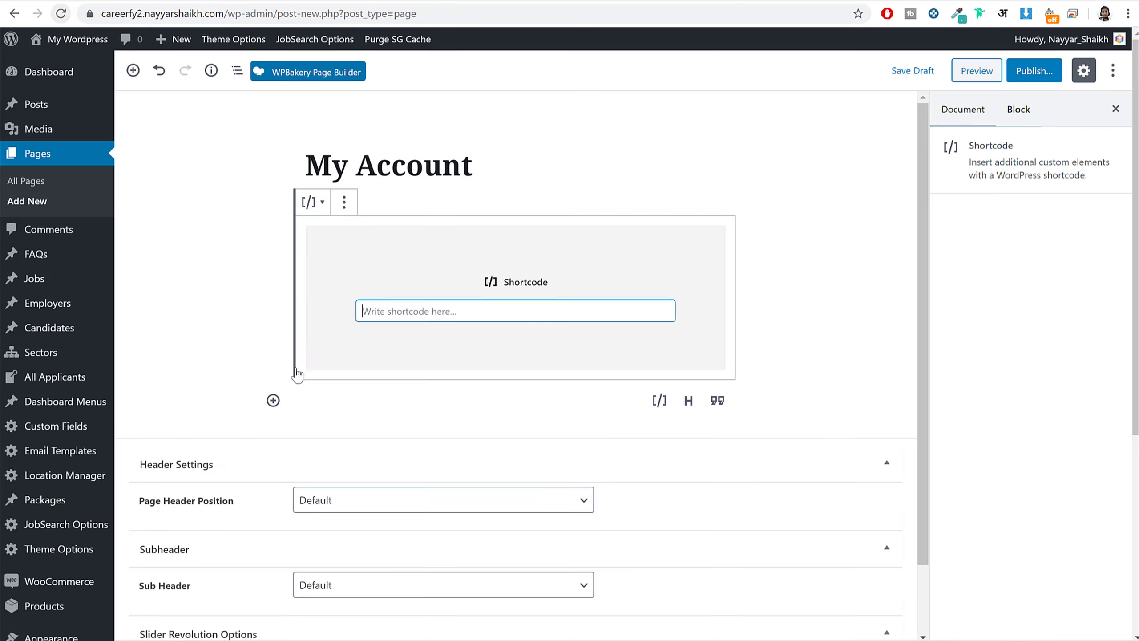
text([woocommerce_my_account])
click(1037, 72)
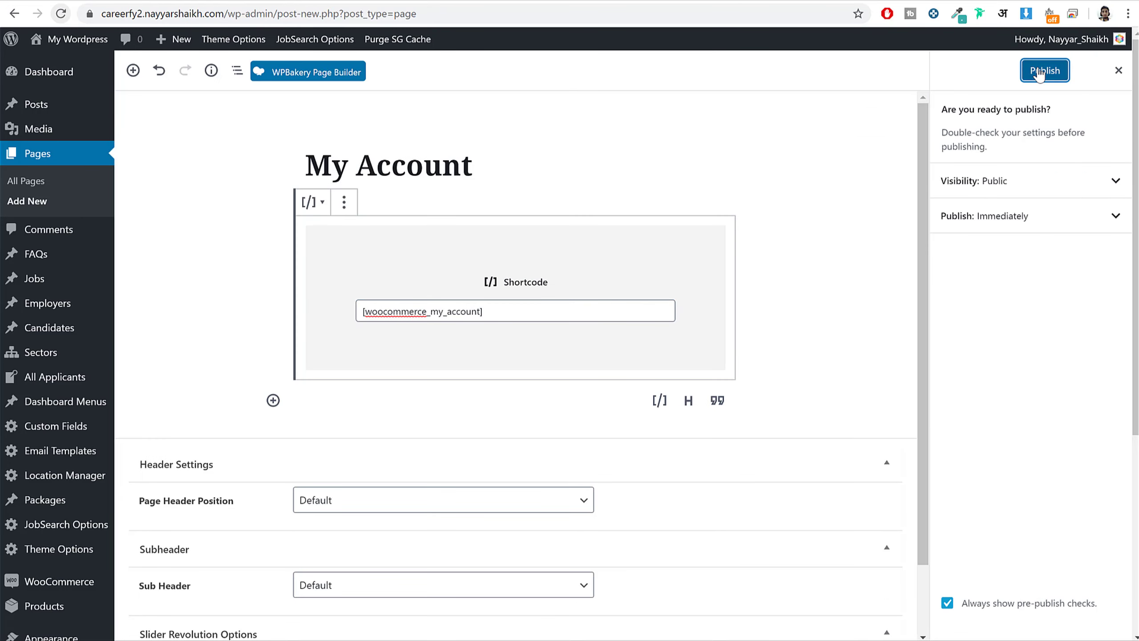
click(1037, 71)
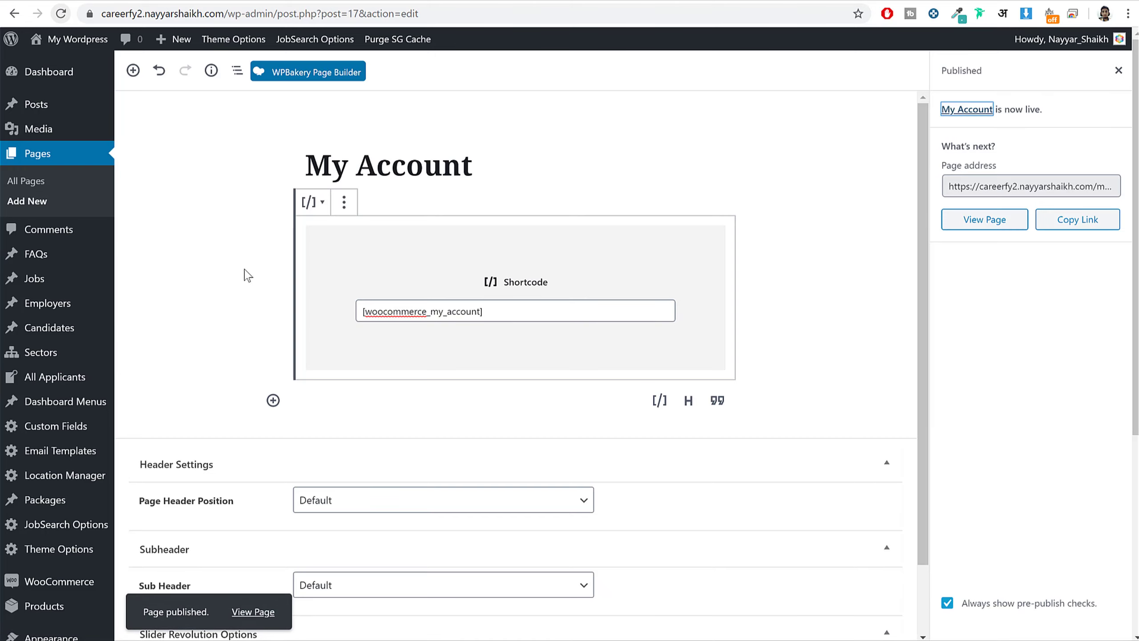
Step: In WooCommerce General settings, set the store address to Mumbai, India — Maharashtra, 400017
scroll(67, 305, down, 5)
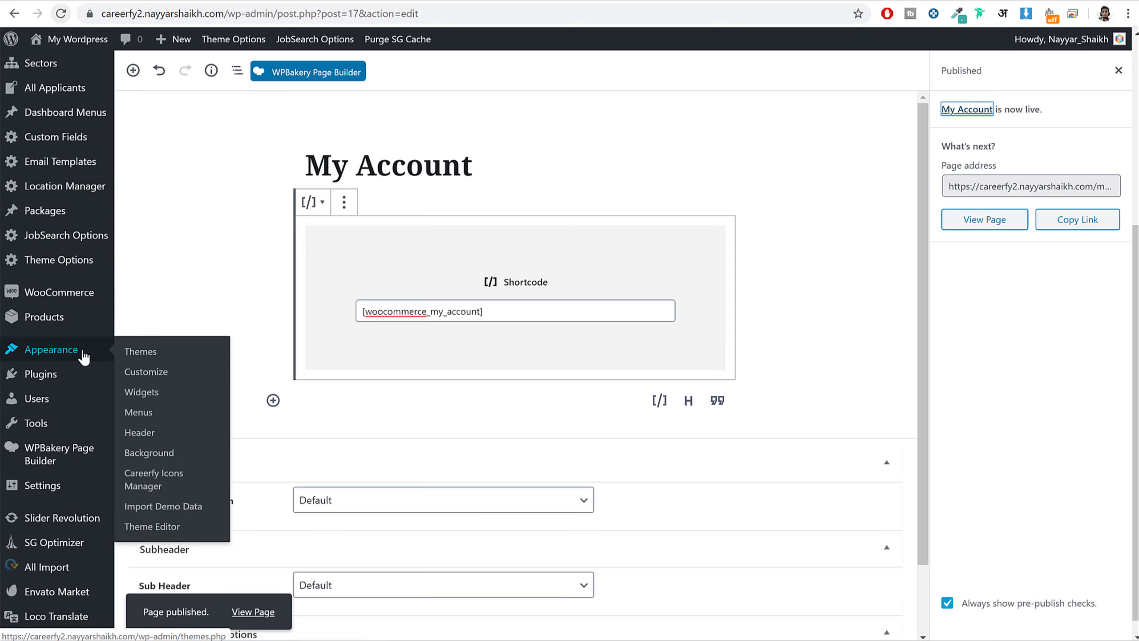
mouse_move(54, 300)
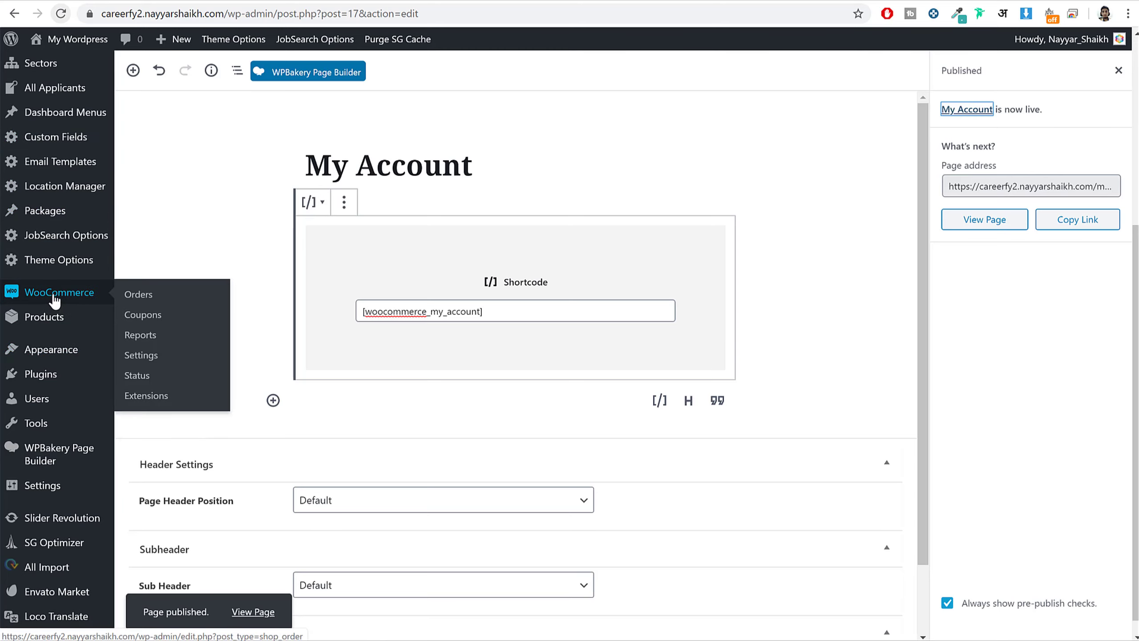
click(148, 359)
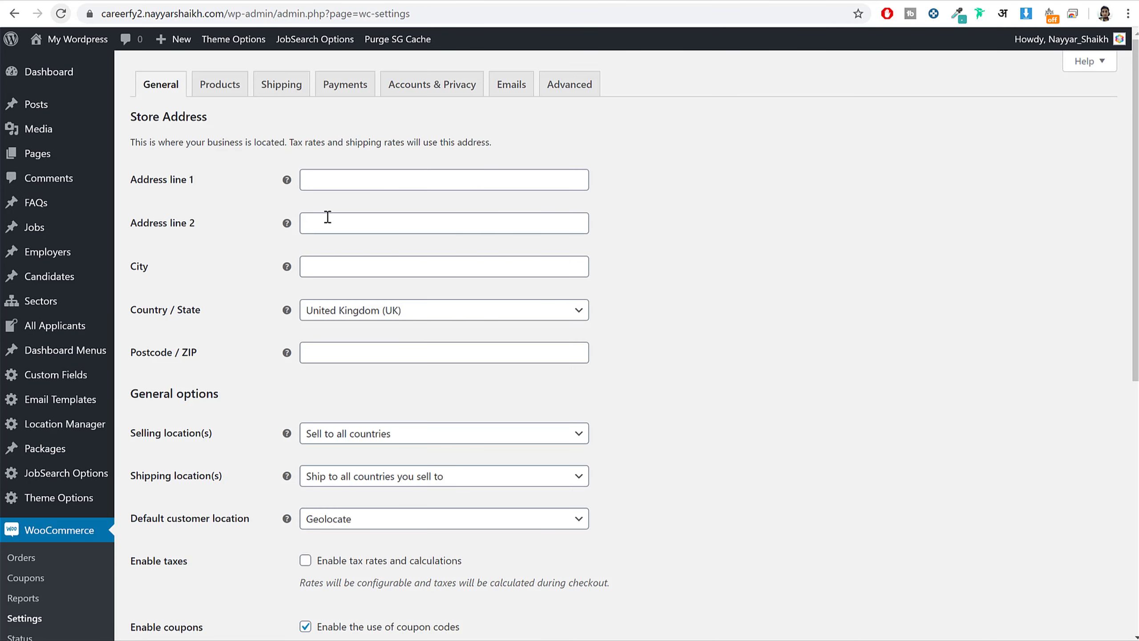
click(403, 182)
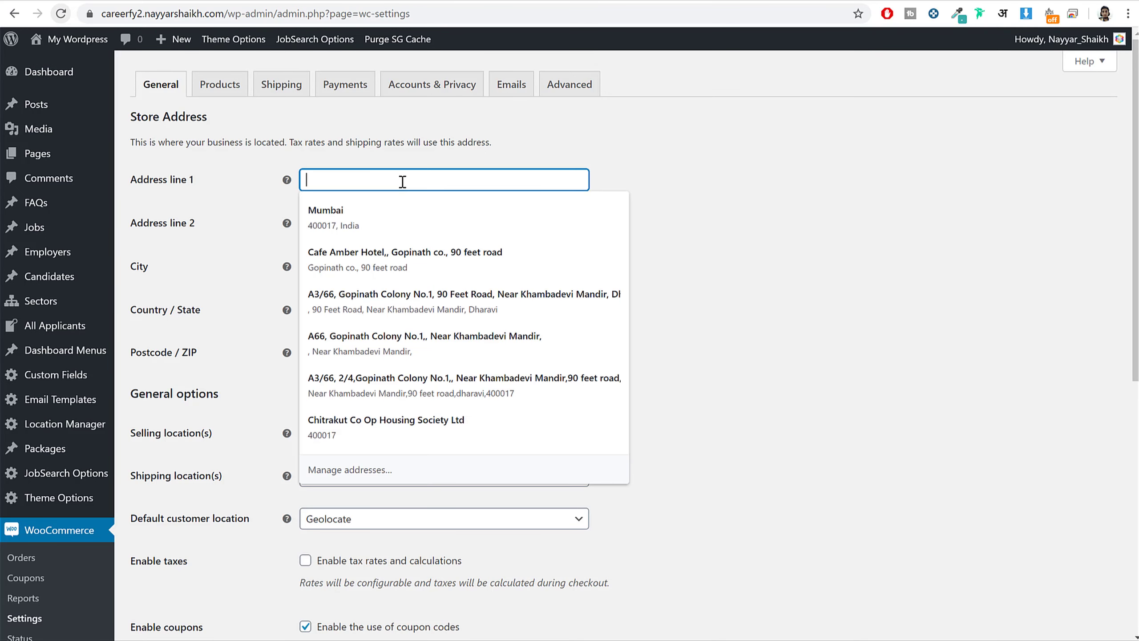
click(388, 219)
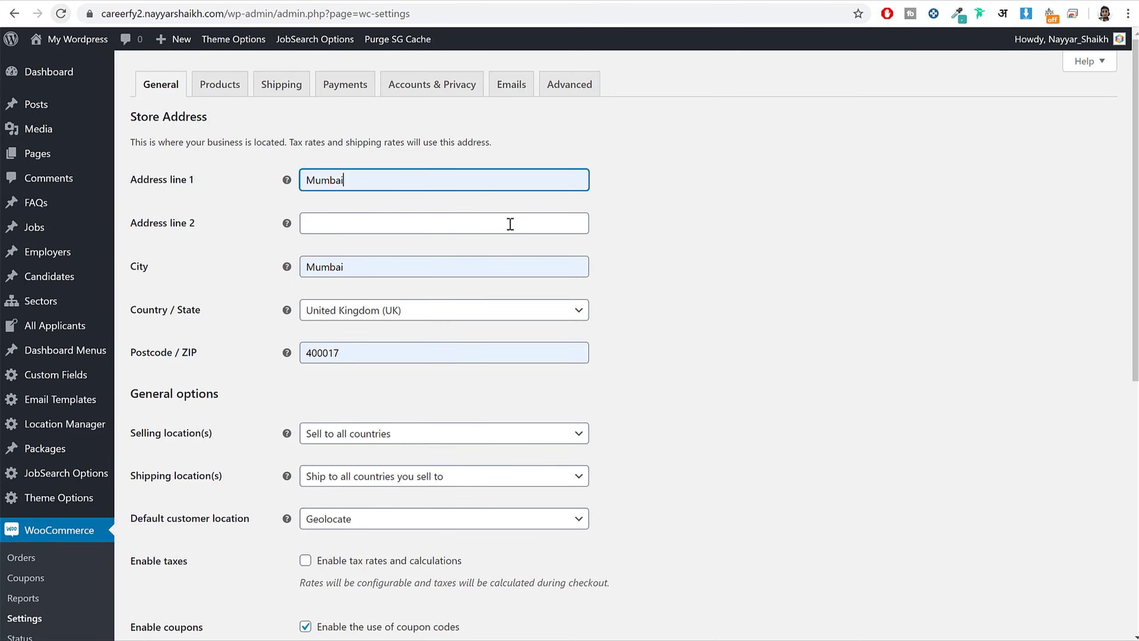
click(449, 316)
text(indi)
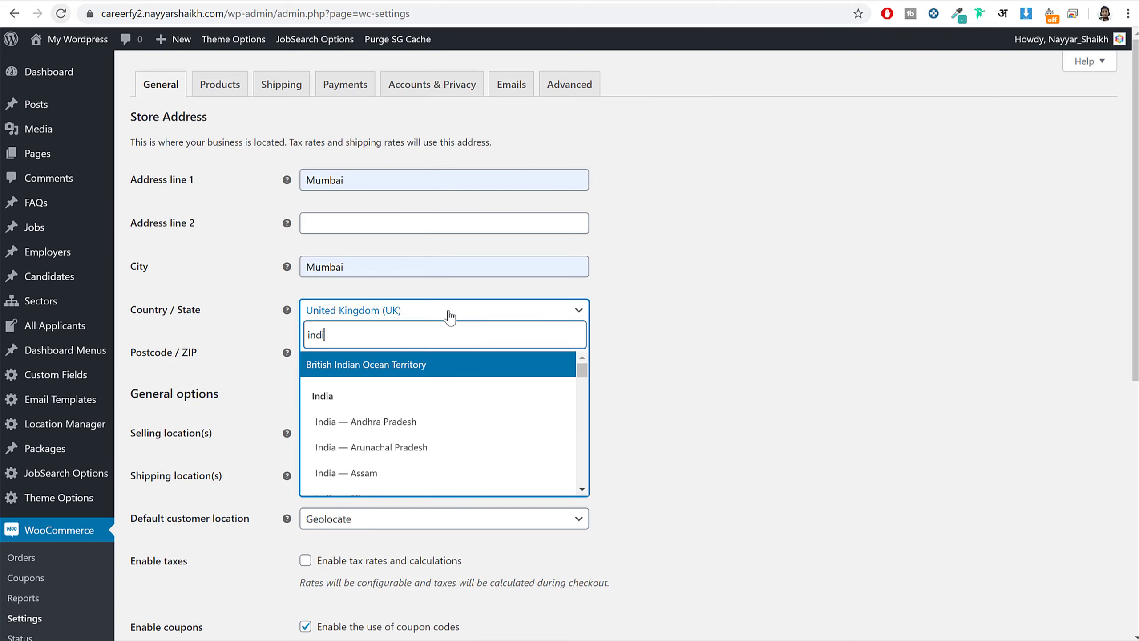
key(BackSpace)
key(BackSpace)
key(BackSpace)
key(BackSpace)
text(maha)
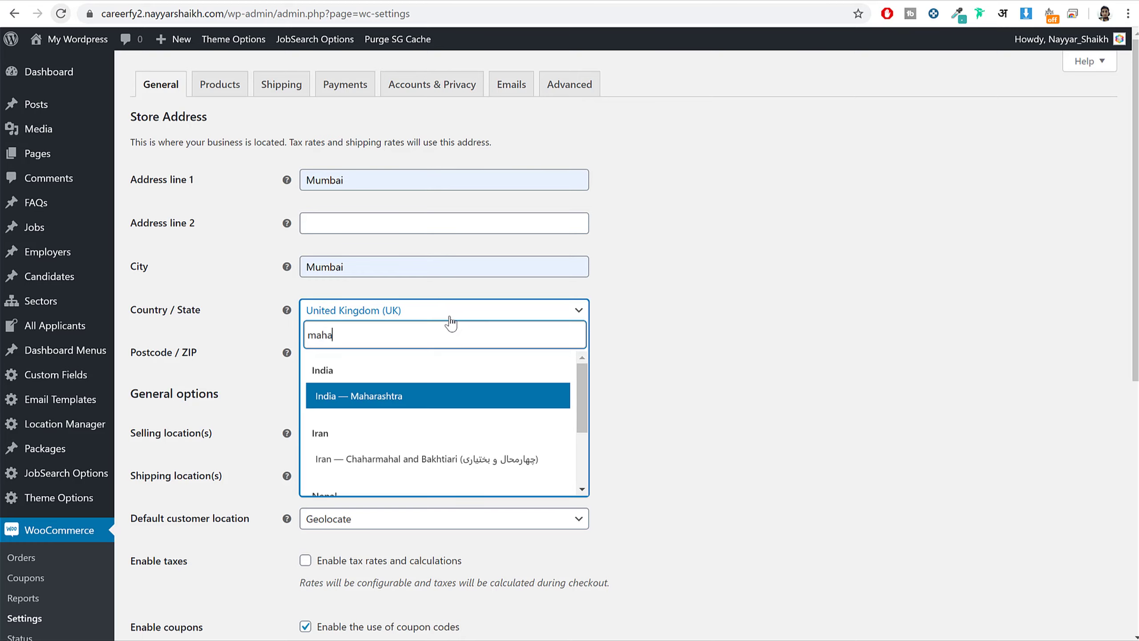
click(394, 409)
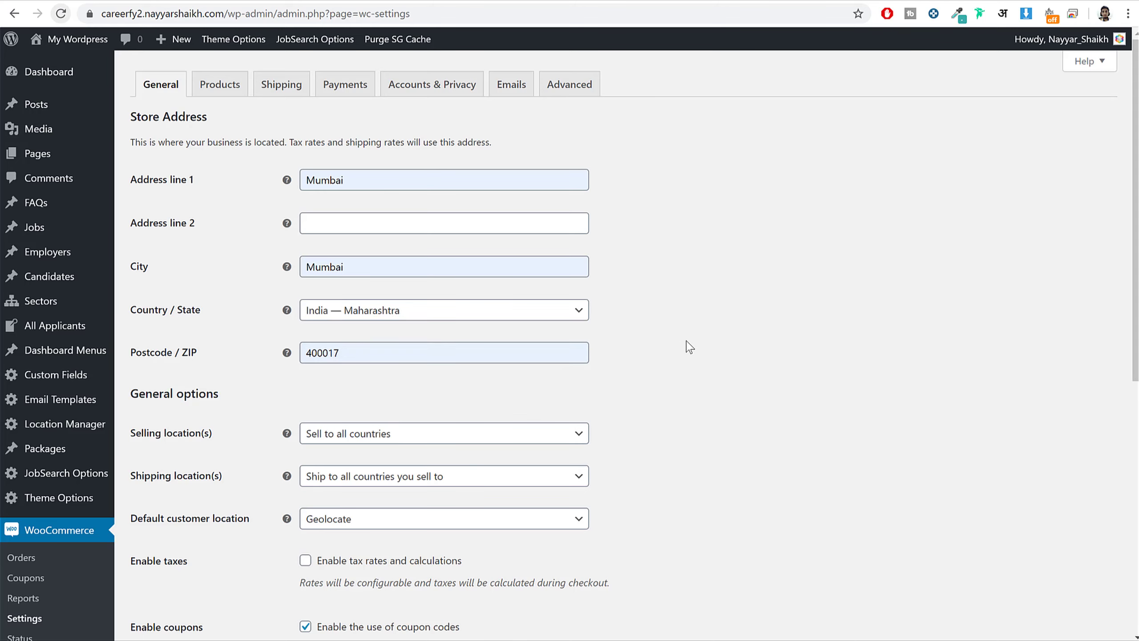
Step: Enable tax rates and calculations
scroll(688, 343, down, 8)
click(326, 183)
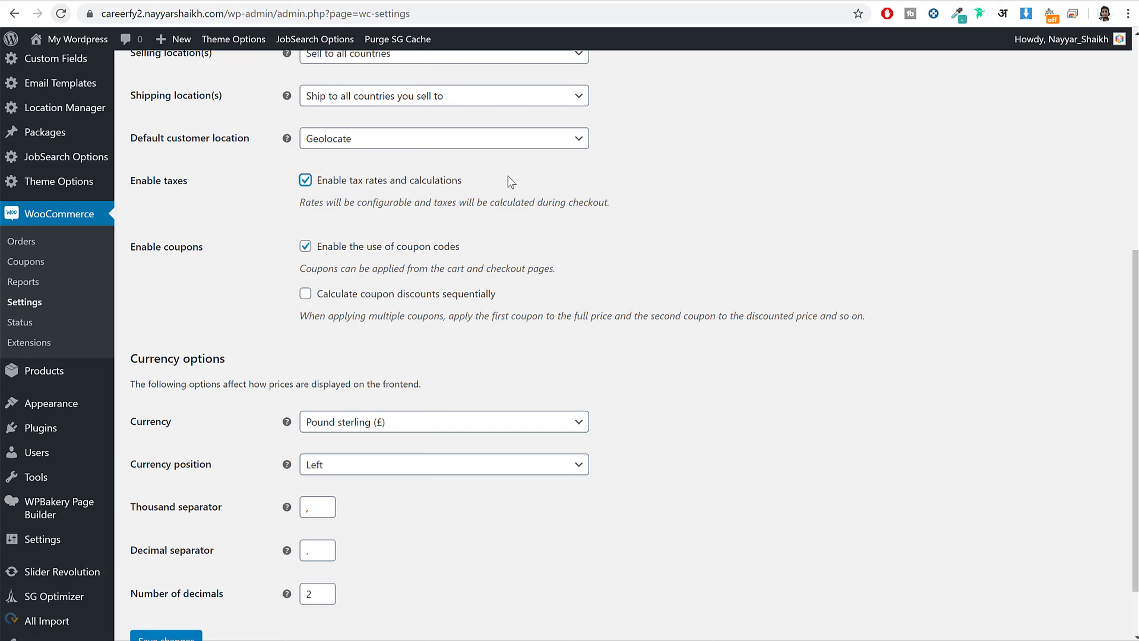
scroll(455, 237, down, 2)
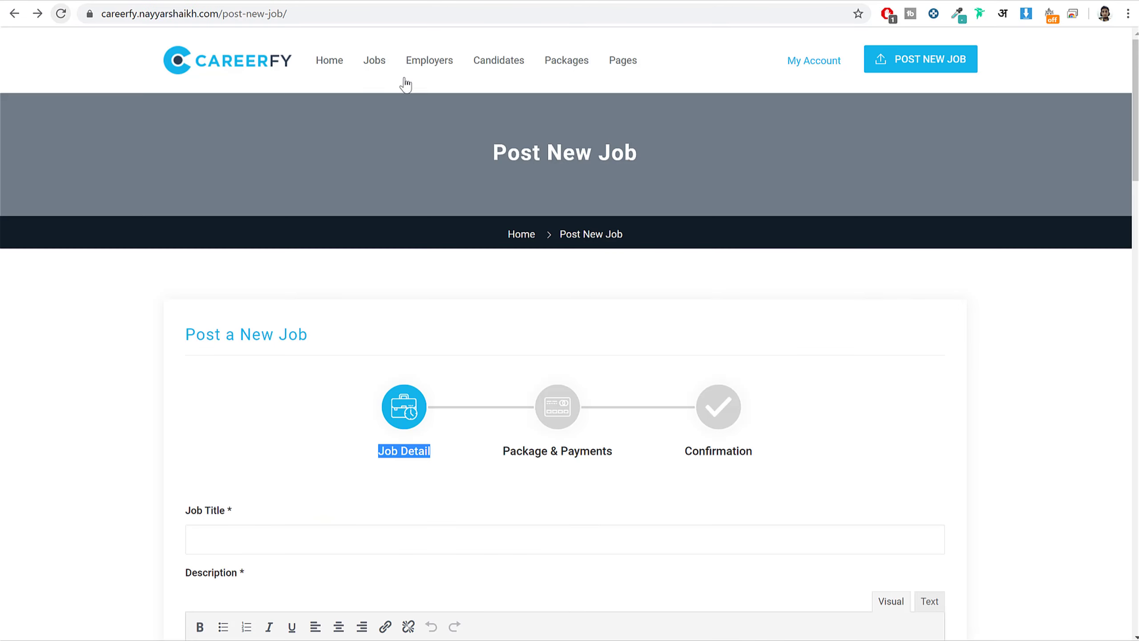
mouse_move(566, 59)
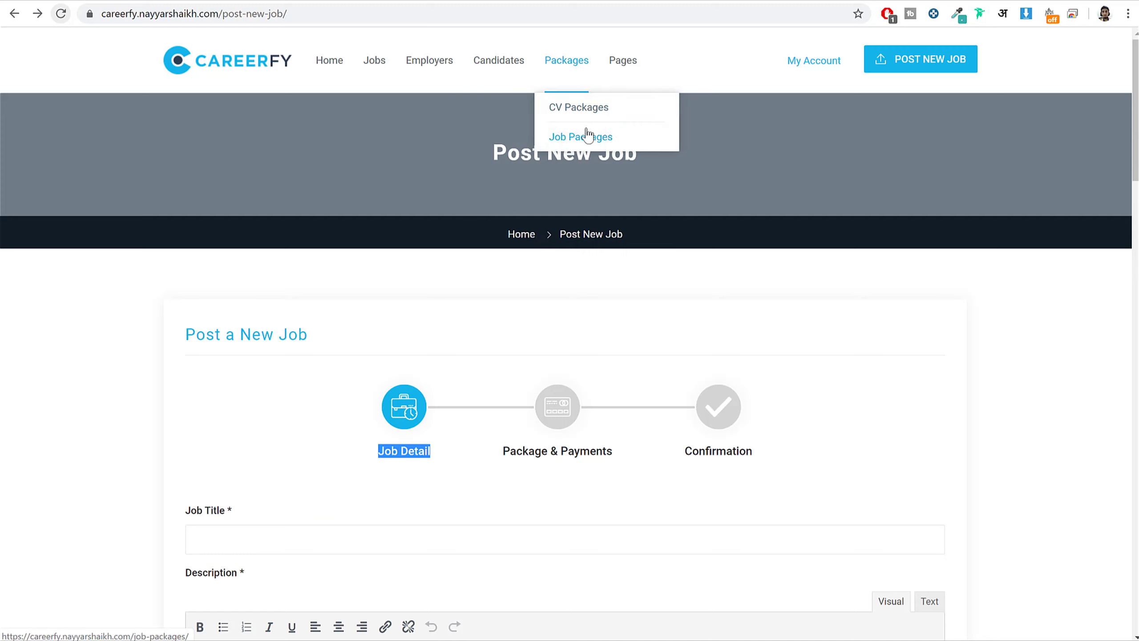
Step: Review Careerfy Job Packages: Standard (Free), Silver Rs.50, Golden Rs.90 and Premium Rs.159
click(572, 137)
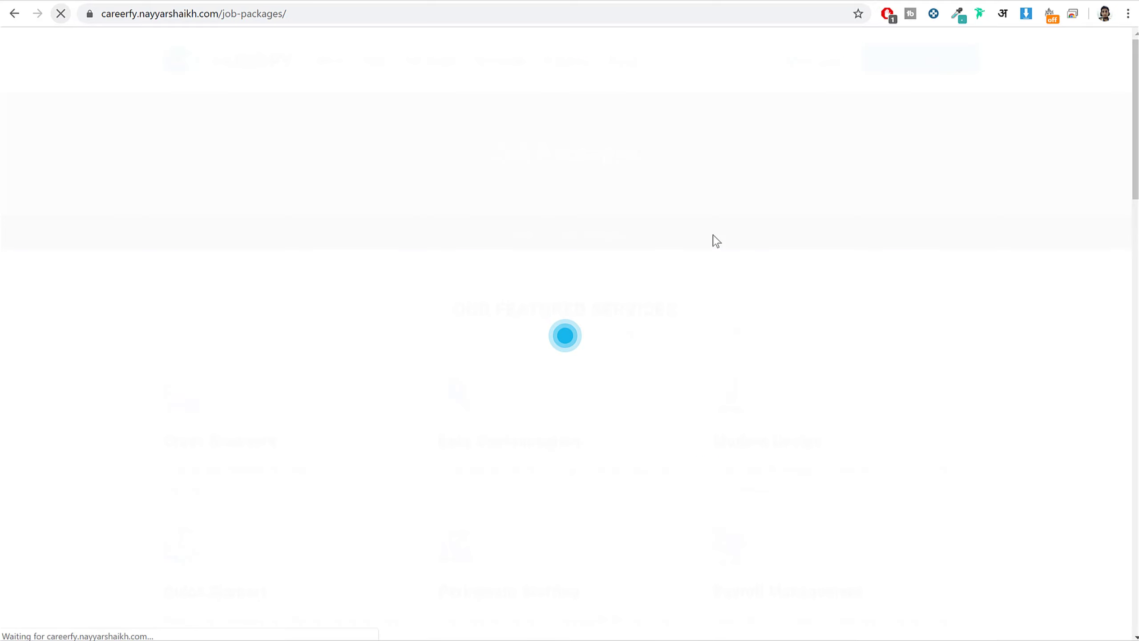
scroll(718, 245, down, 12)
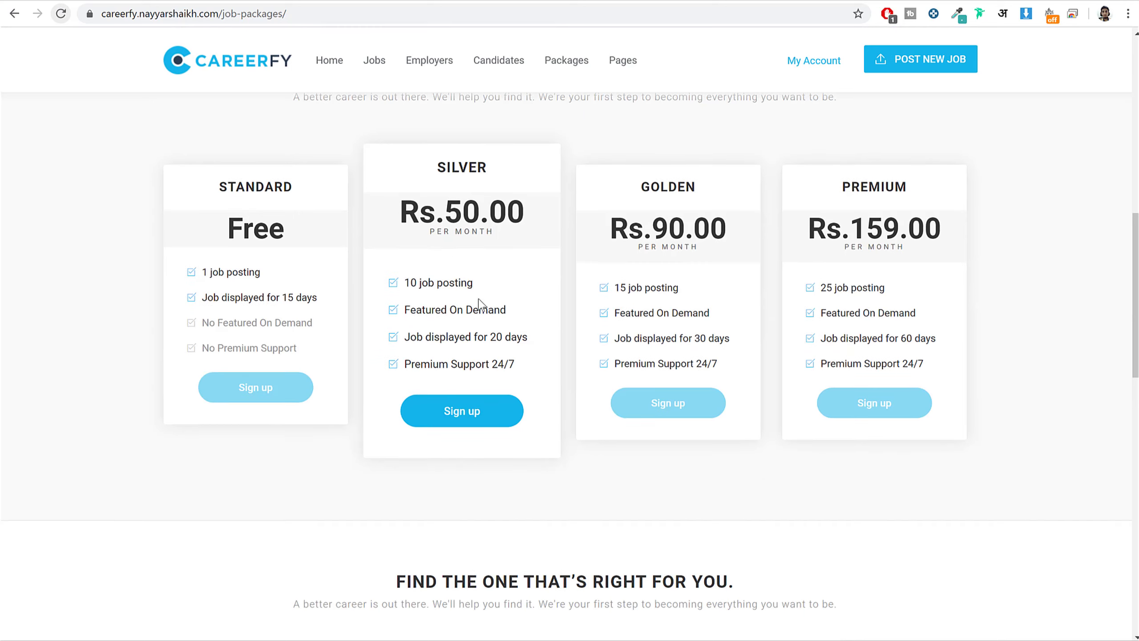
double_click(432, 209)
drag(602, 221, 906, 227)
click(803, 269)
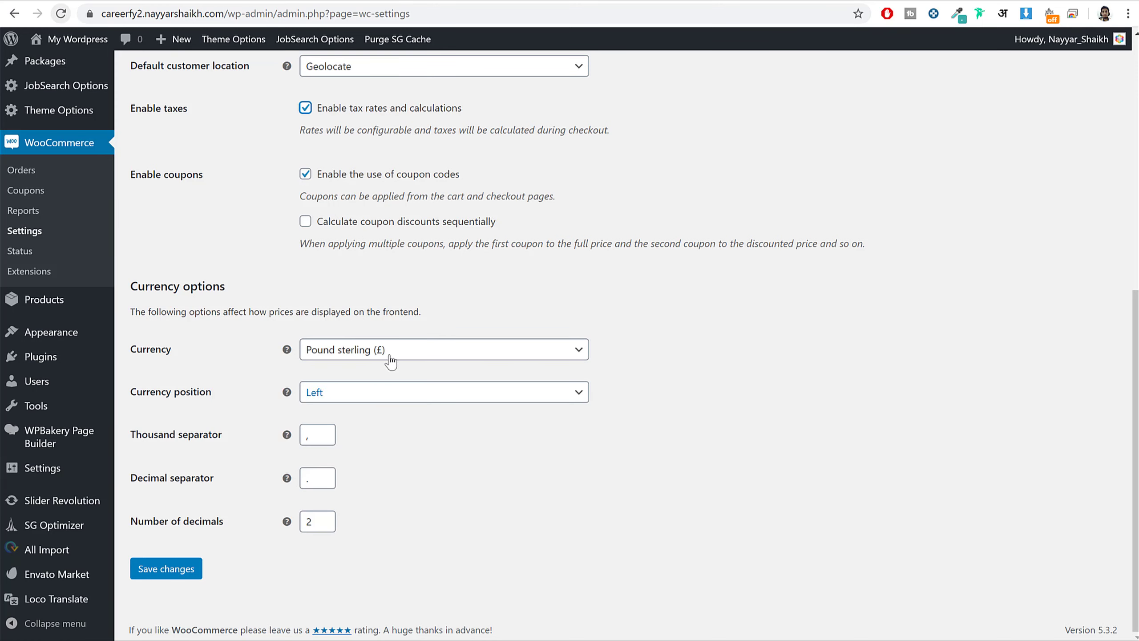
Step: Set the store currency to Indian rupee (₹) and save the general settings
click(390, 357)
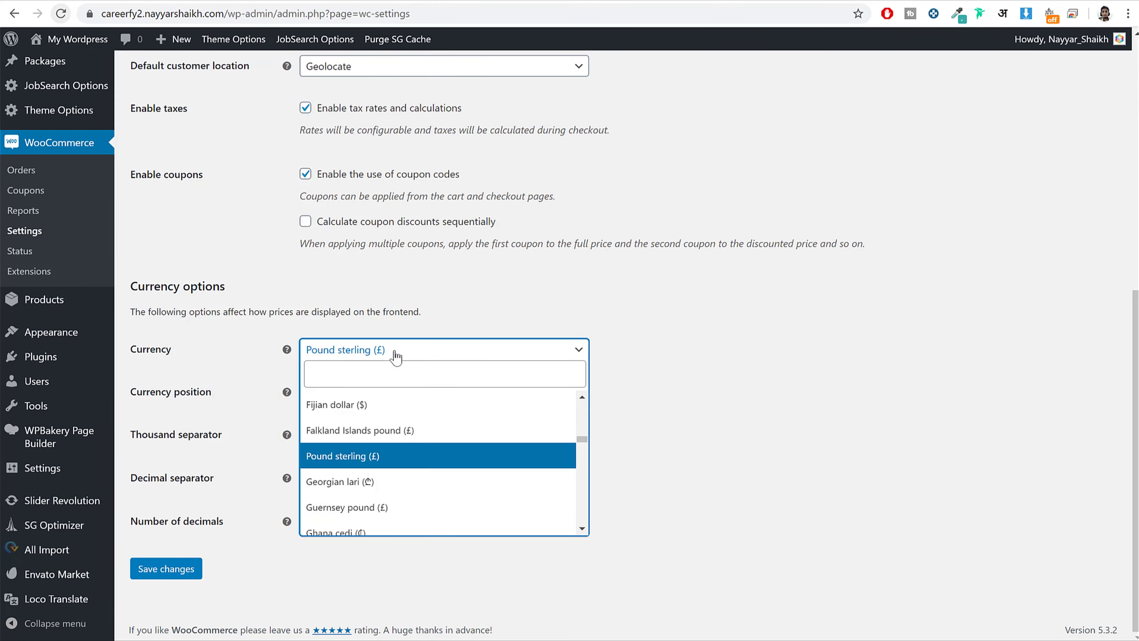
text(india)
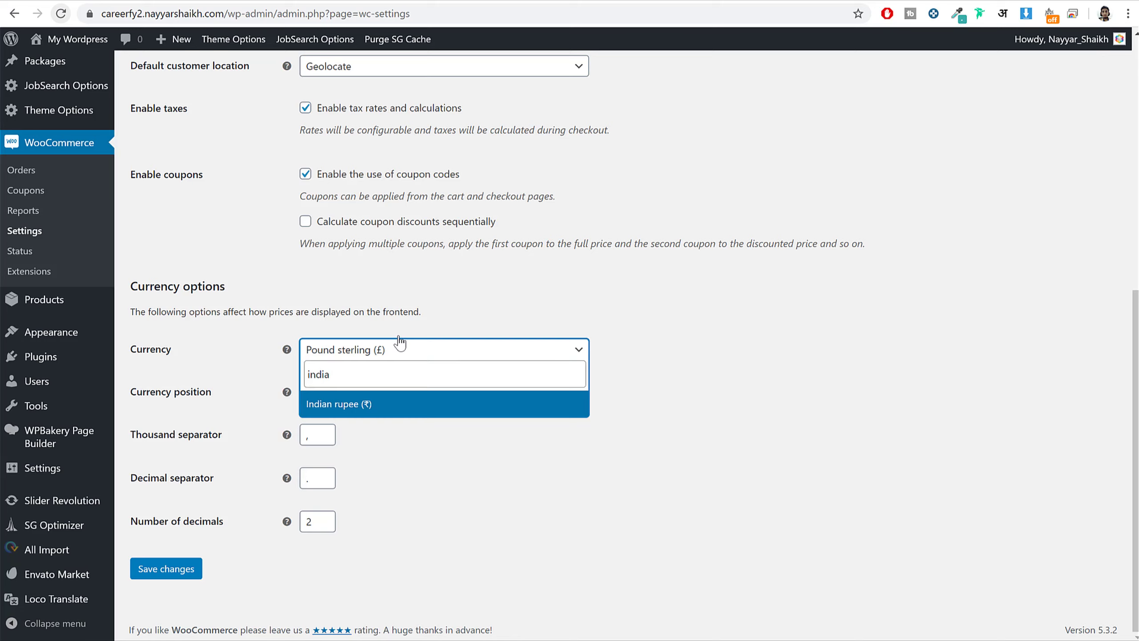
click(459, 407)
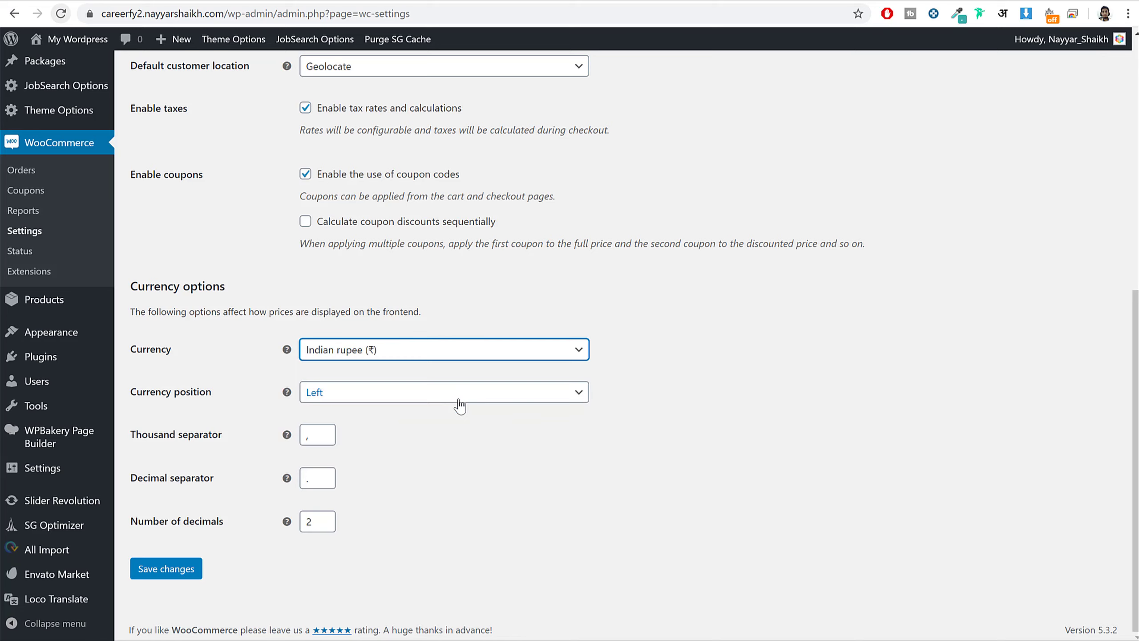
click(151, 570)
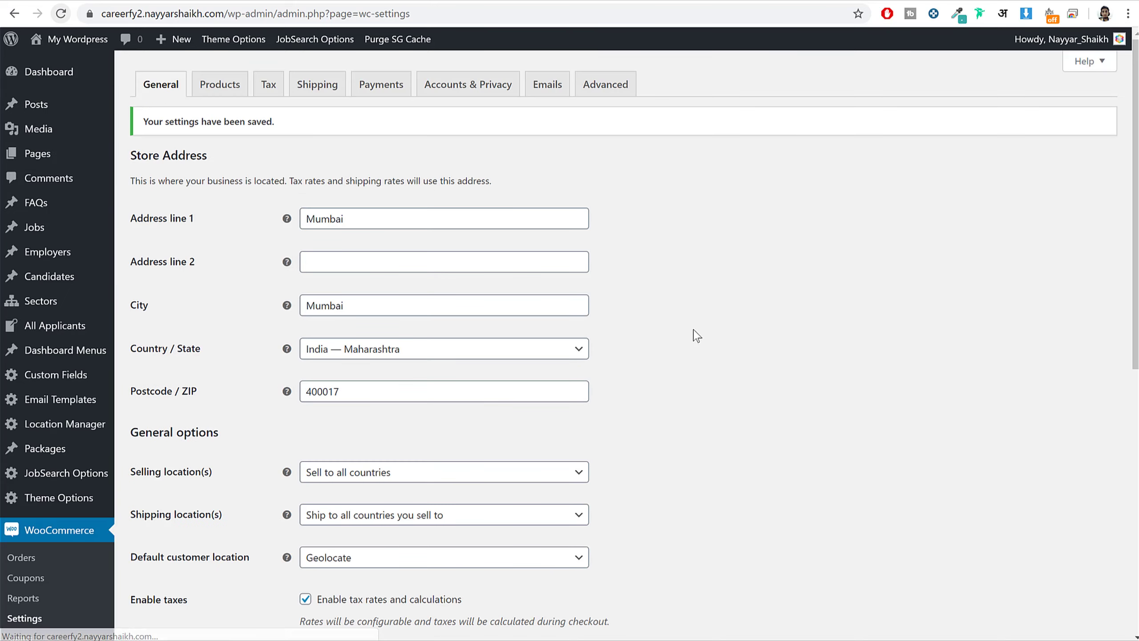
click(264, 93)
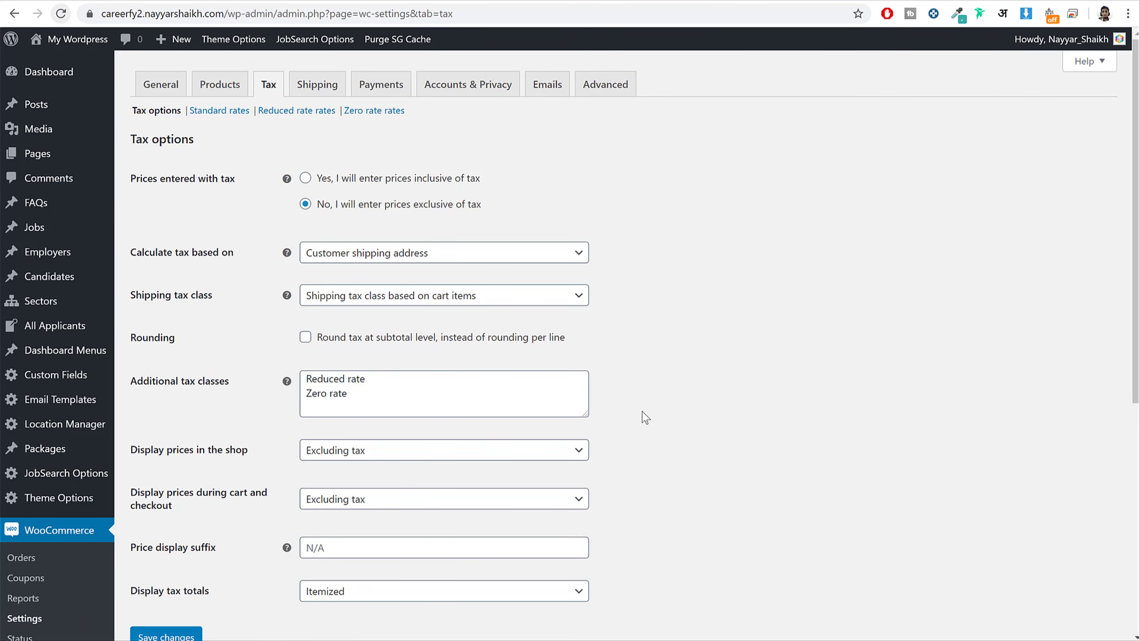
Step: Add a GST class to the additional tax classes and save
drag(587, 415, 605, 466)
click(387, 416)
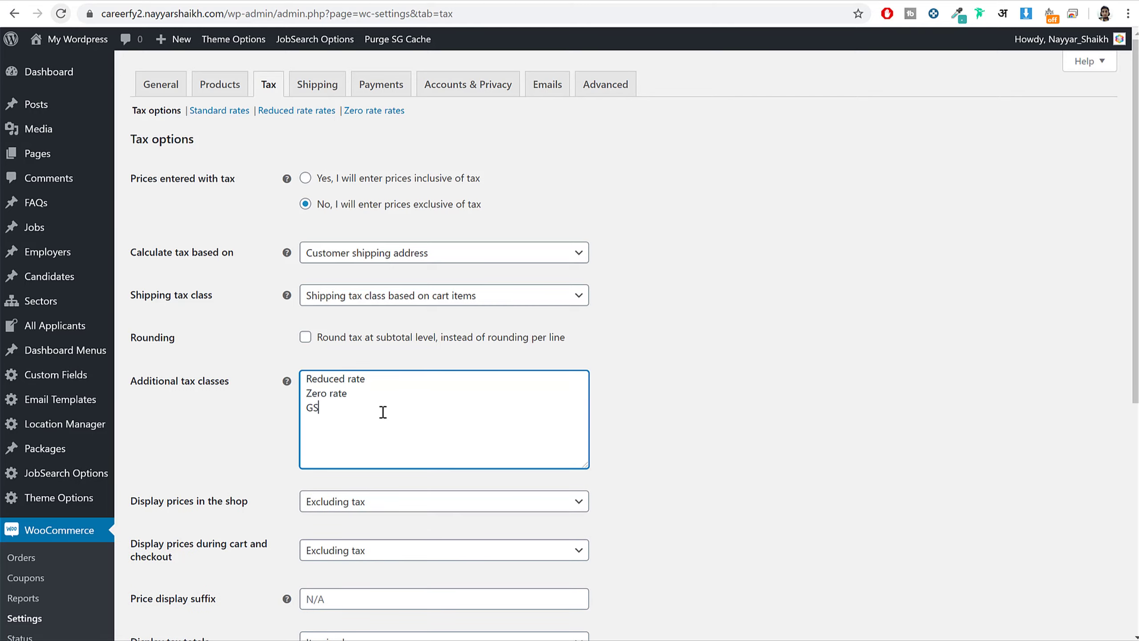
scroll(372, 418, down, 6)
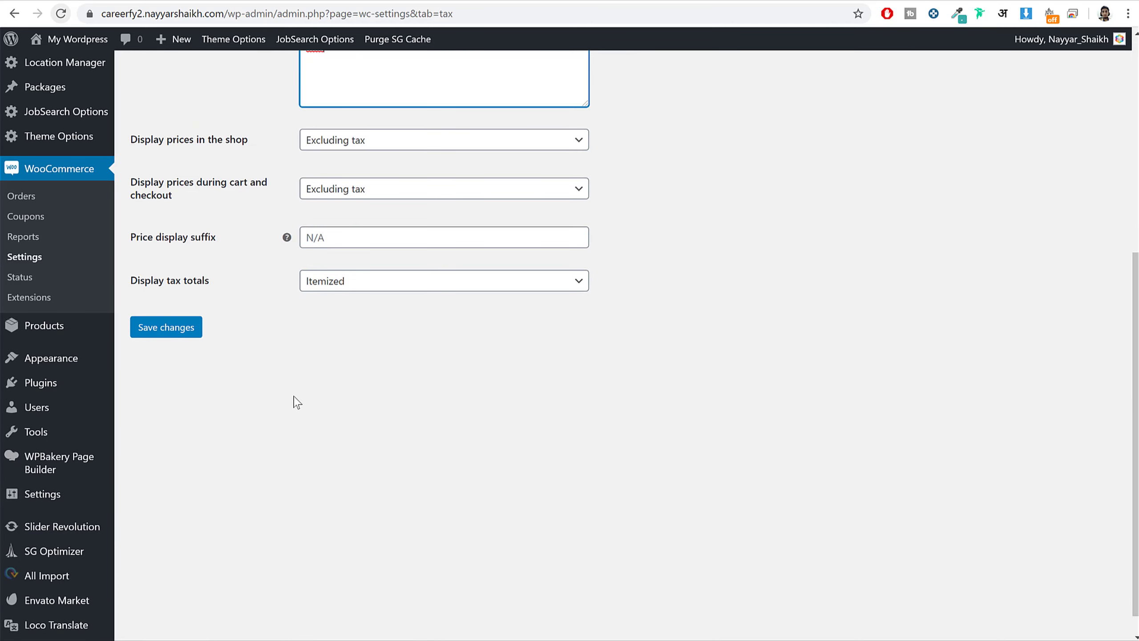
click(189, 337)
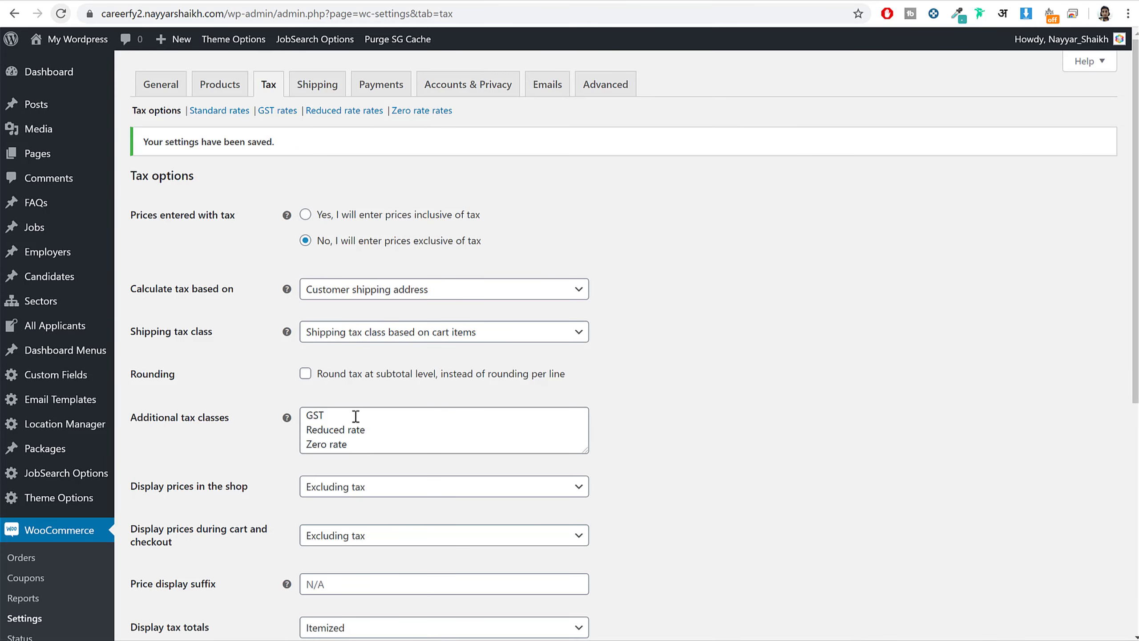
drag(340, 418, 297, 423)
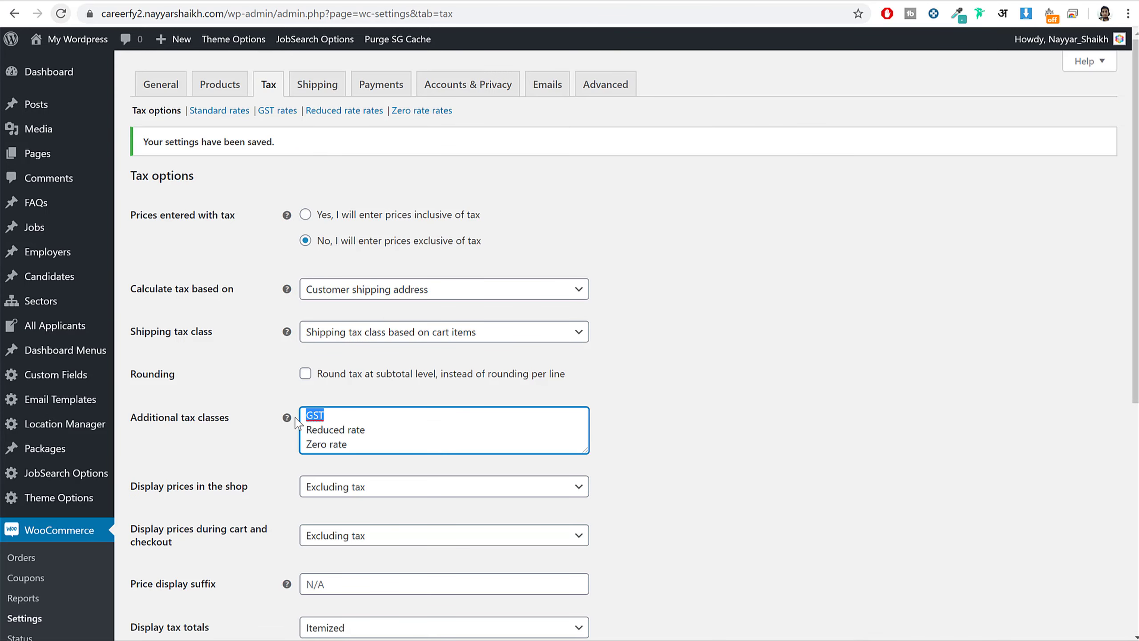
Step: Add a 10% GST rate for country IN, not applied to shipping, and save it
click(275, 112)
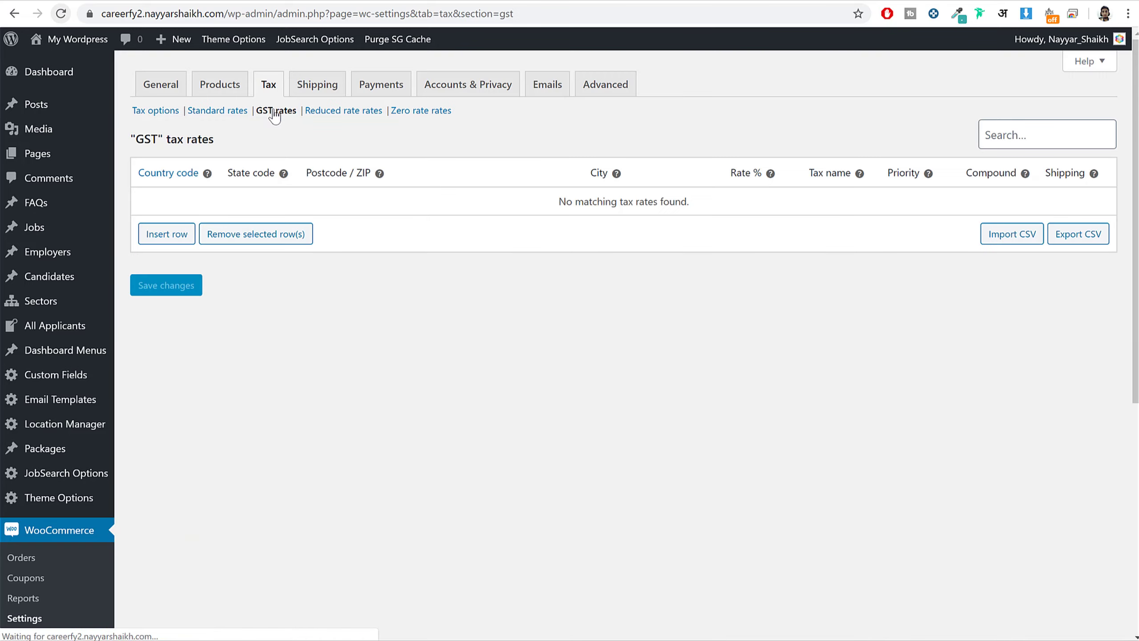
click(165, 234)
click(175, 204)
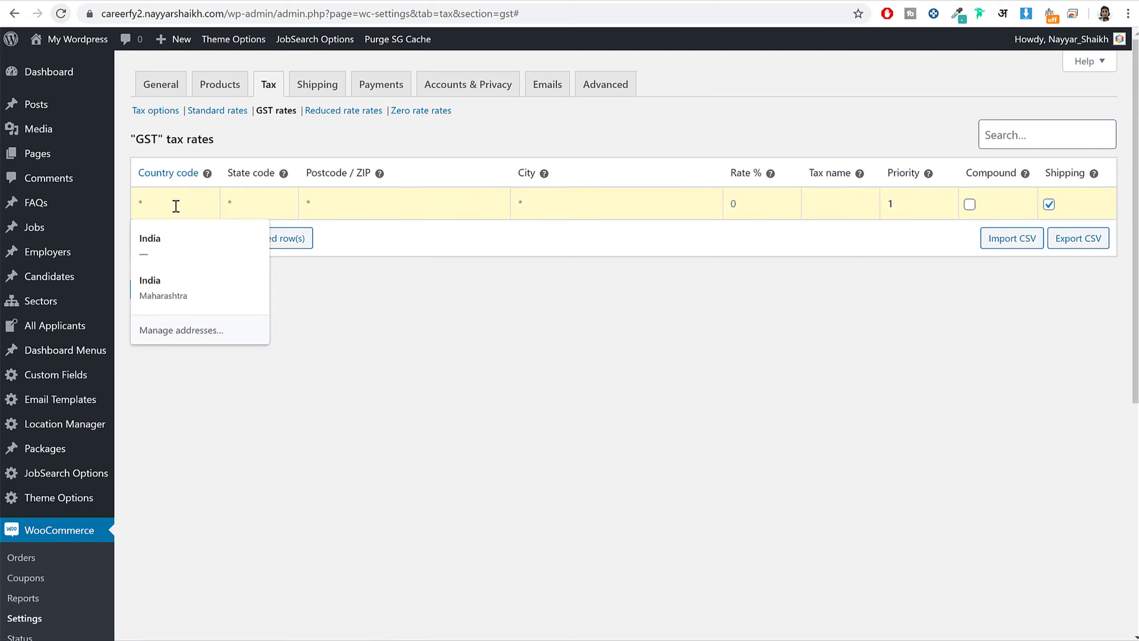
text(IN)
key(Tab)
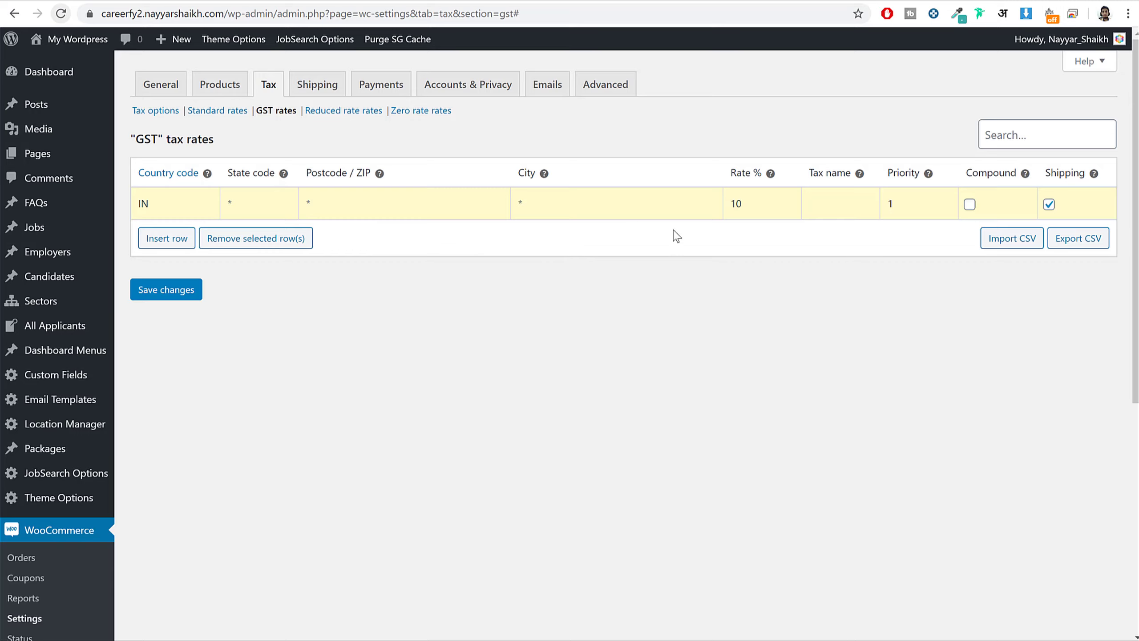
click(1049, 205)
click(178, 290)
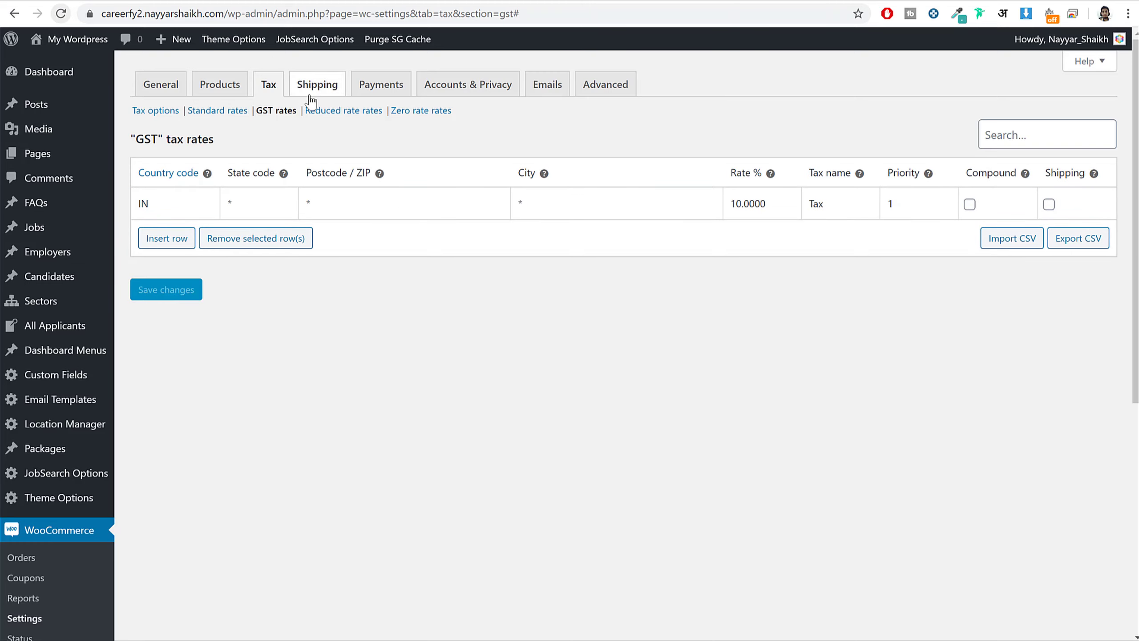
click(388, 92)
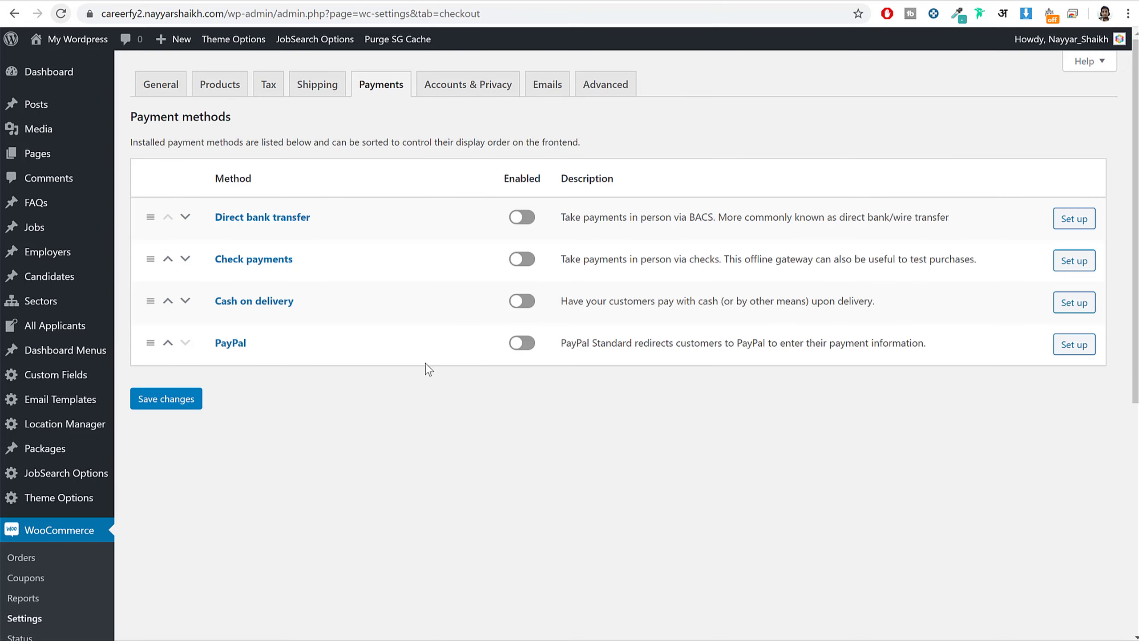
Step: Enable and save Cash on delivery and PayPal, then view PayPal's API credential settings
click(523, 302)
click(526, 346)
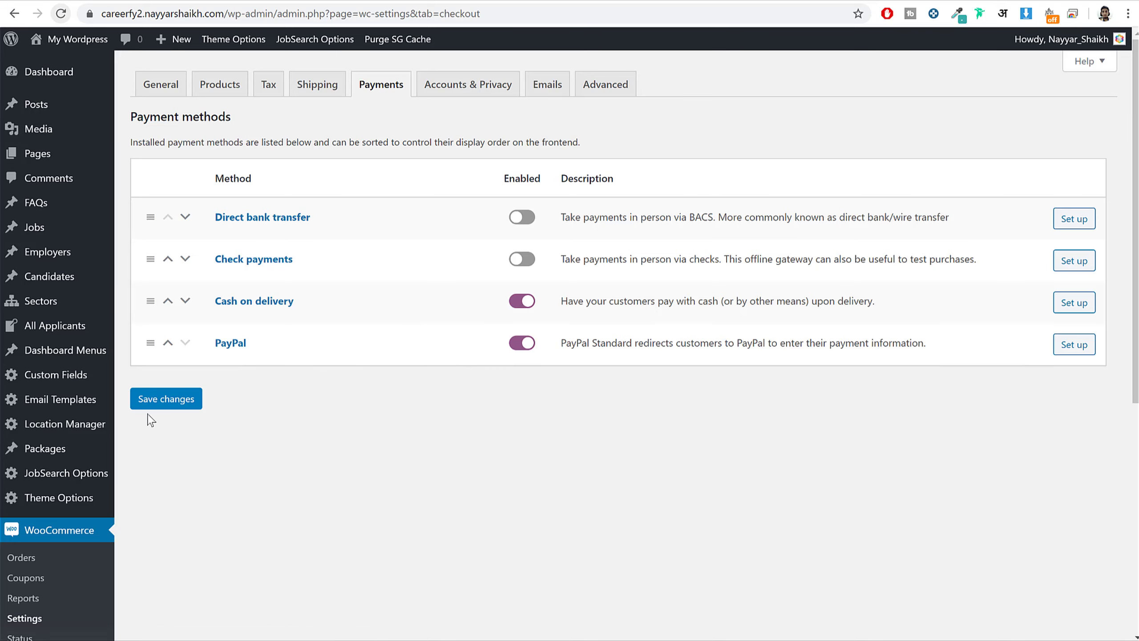
click(163, 409)
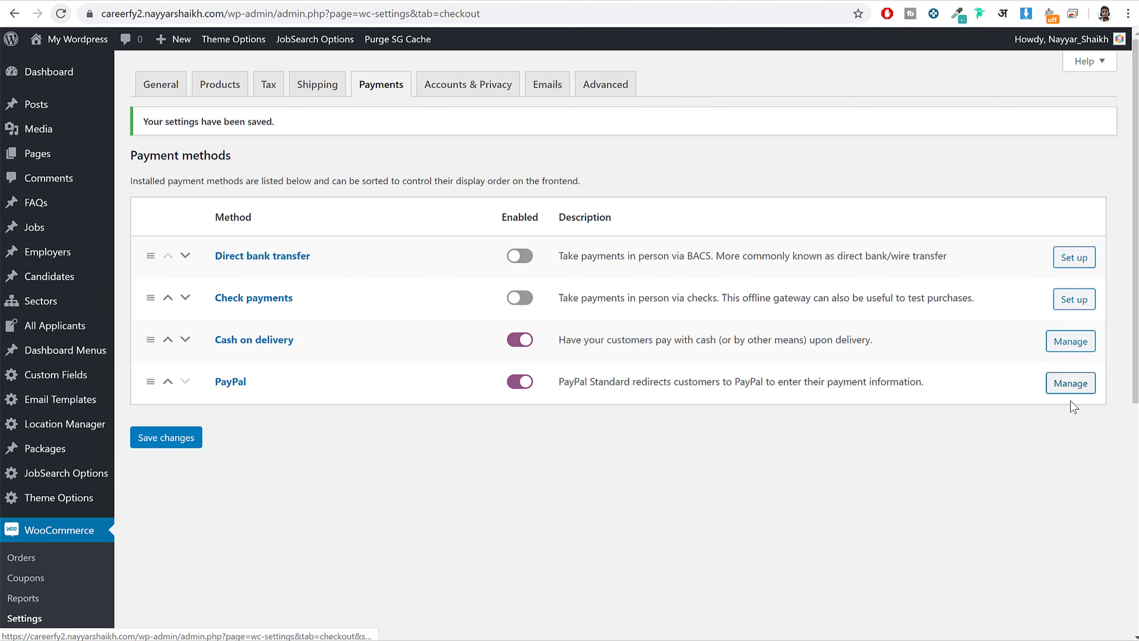
click(1071, 383)
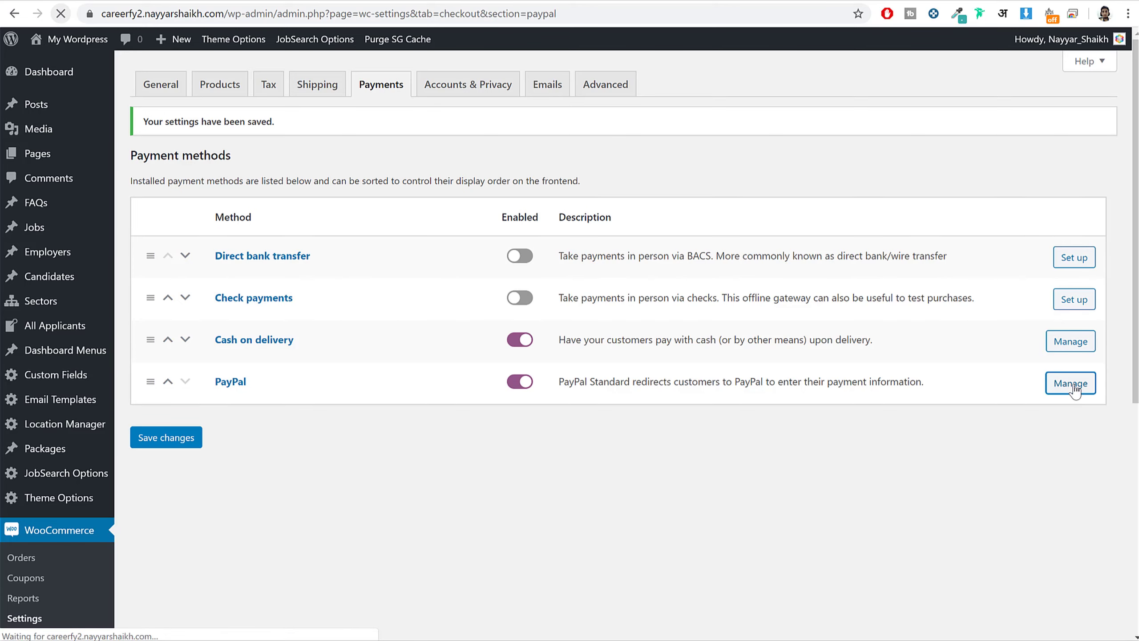
scroll(882, 339, down, 10)
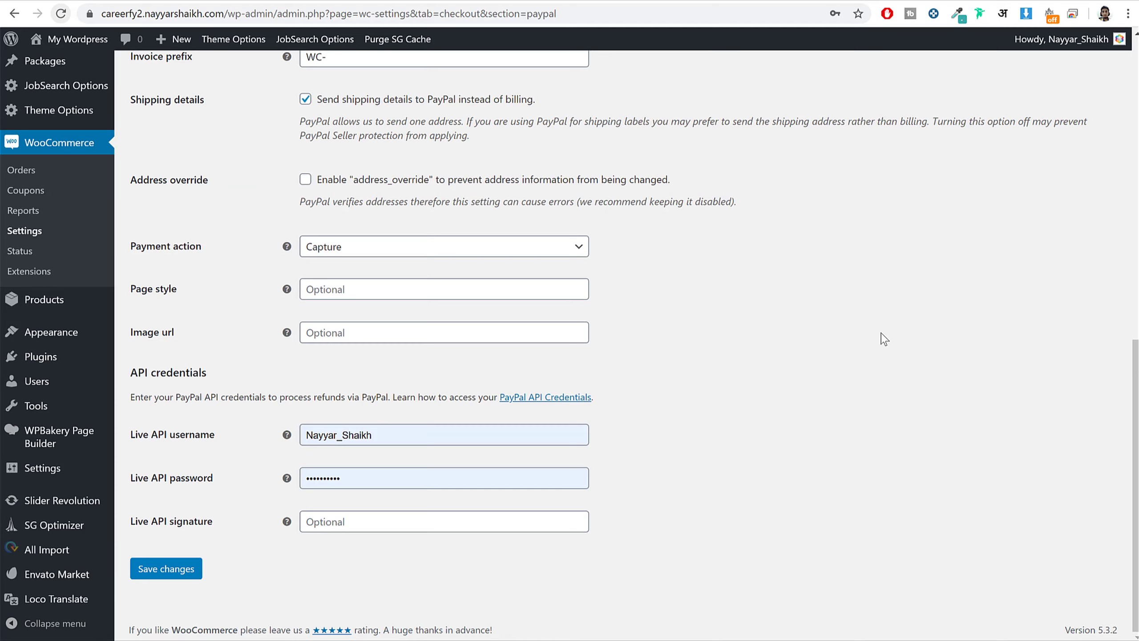
drag(215, 437, 138, 437)
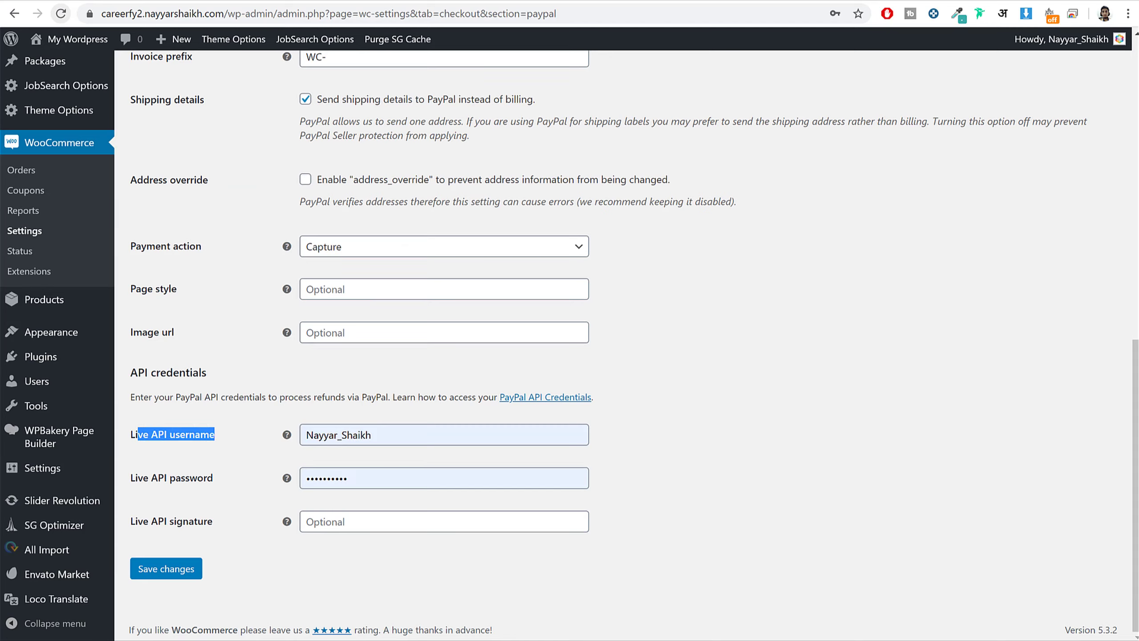
Step: Log in to PayPal in a new tab and open the NVP/SOAP API credentials page
click(999, 0)
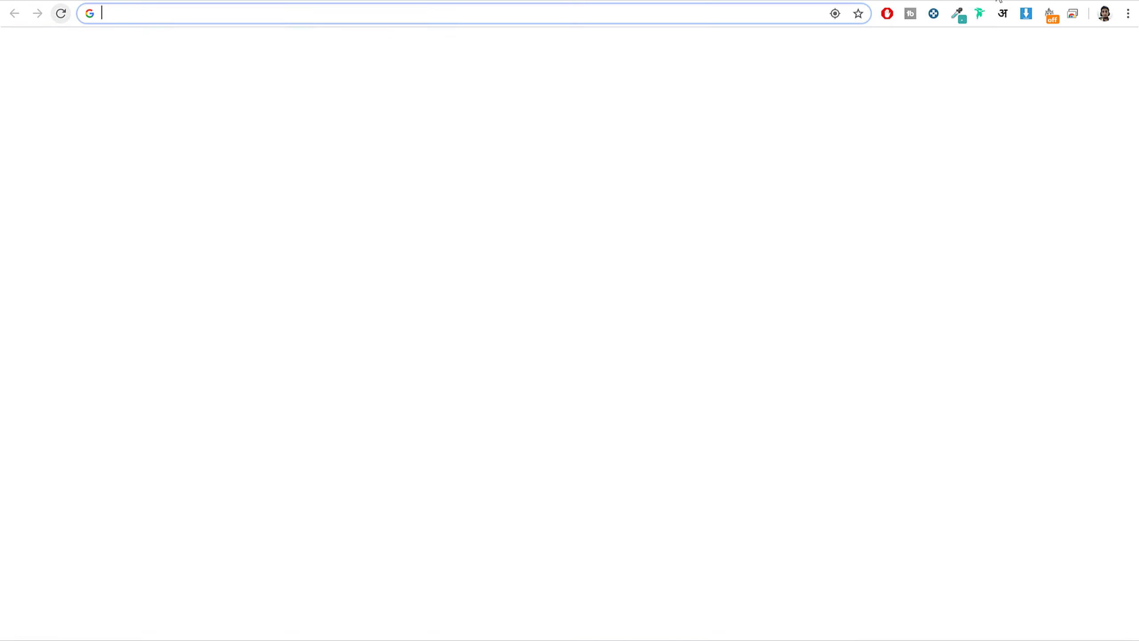
text(pa)
key(Return)
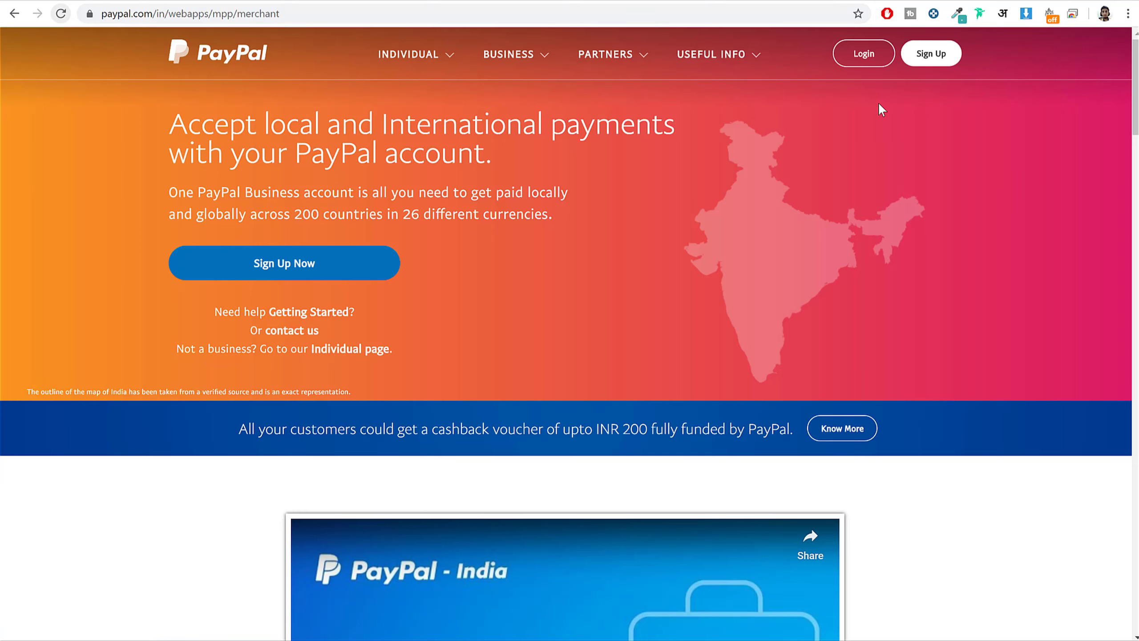
click(856, 60)
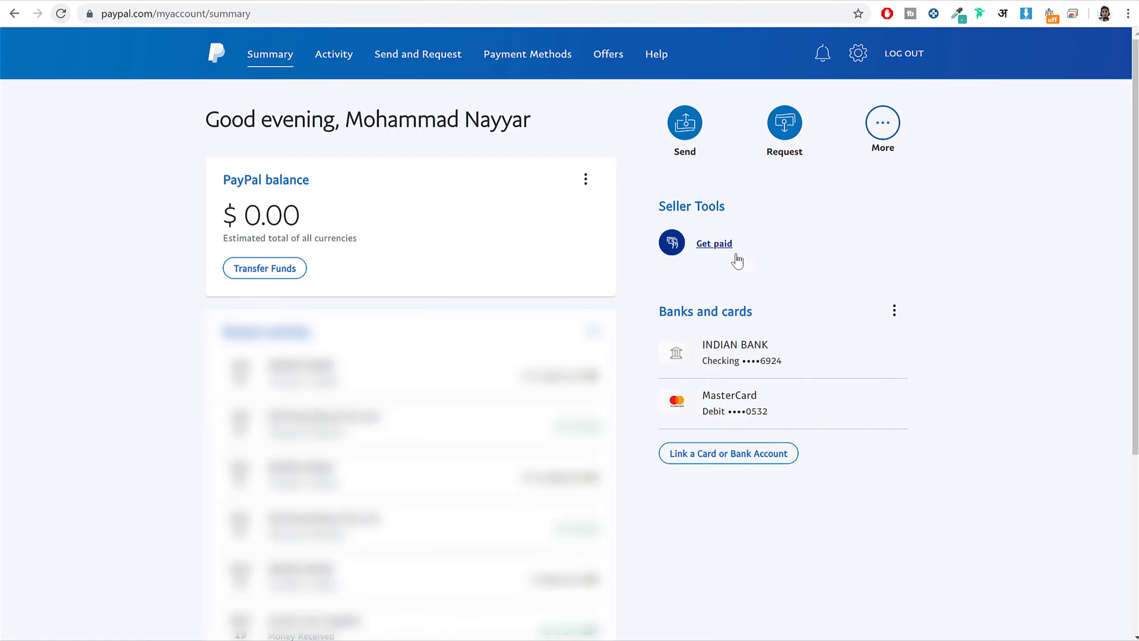
drag(652, 190, 725, 208)
click(703, 210)
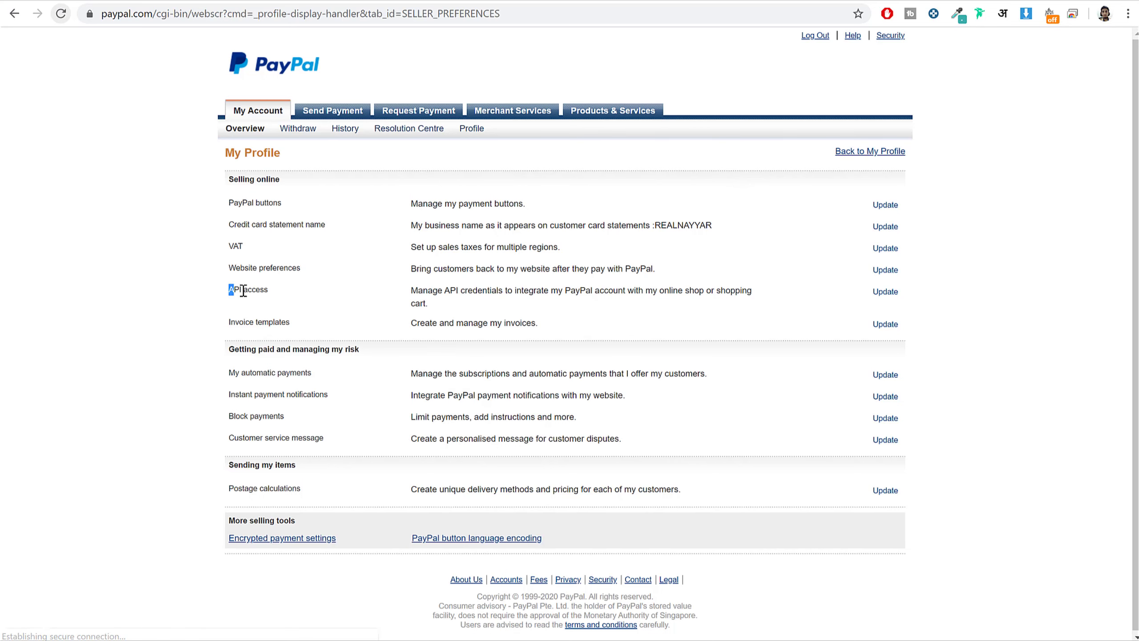
drag(228, 289, 275, 292)
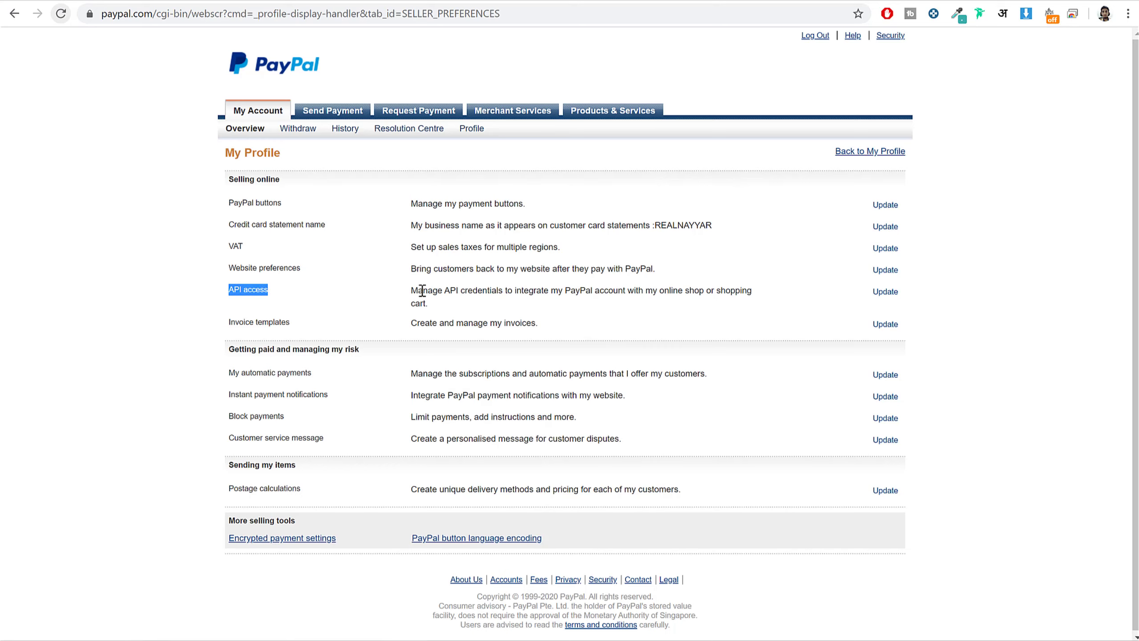
drag(421, 290, 872, 298)
click(887, 292)
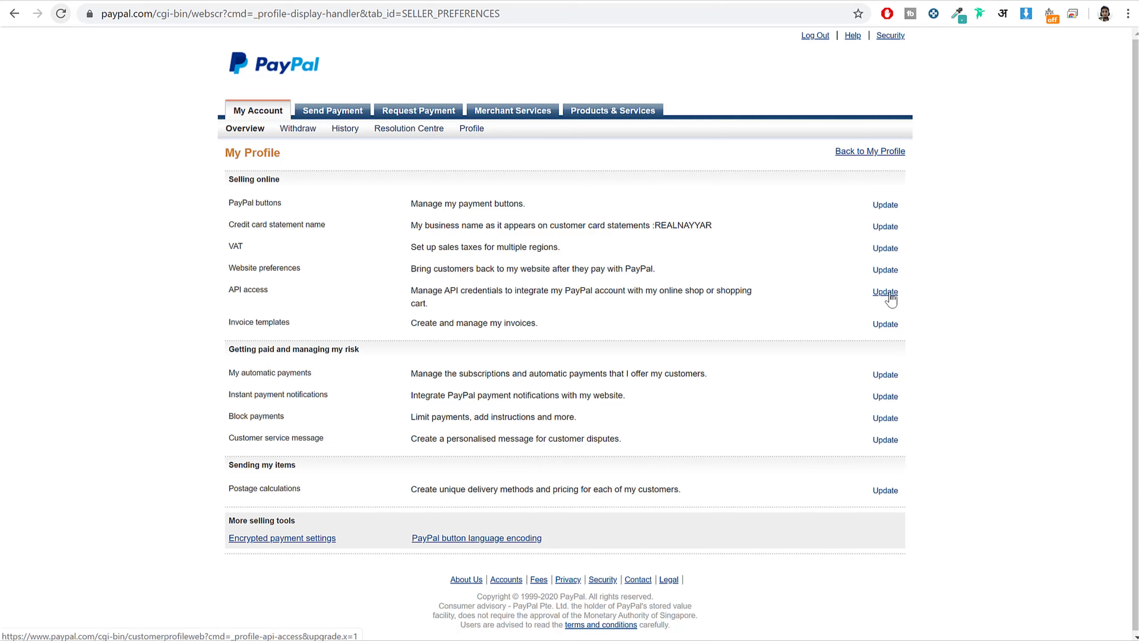
click(887, 292)
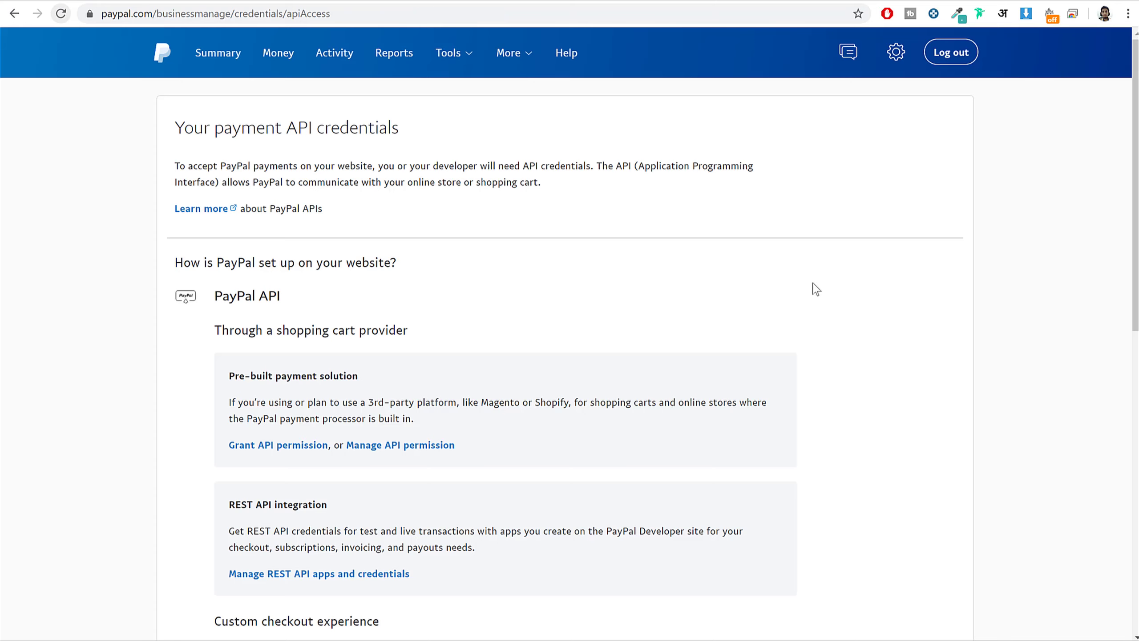
scroll(846, 271, down, 10)
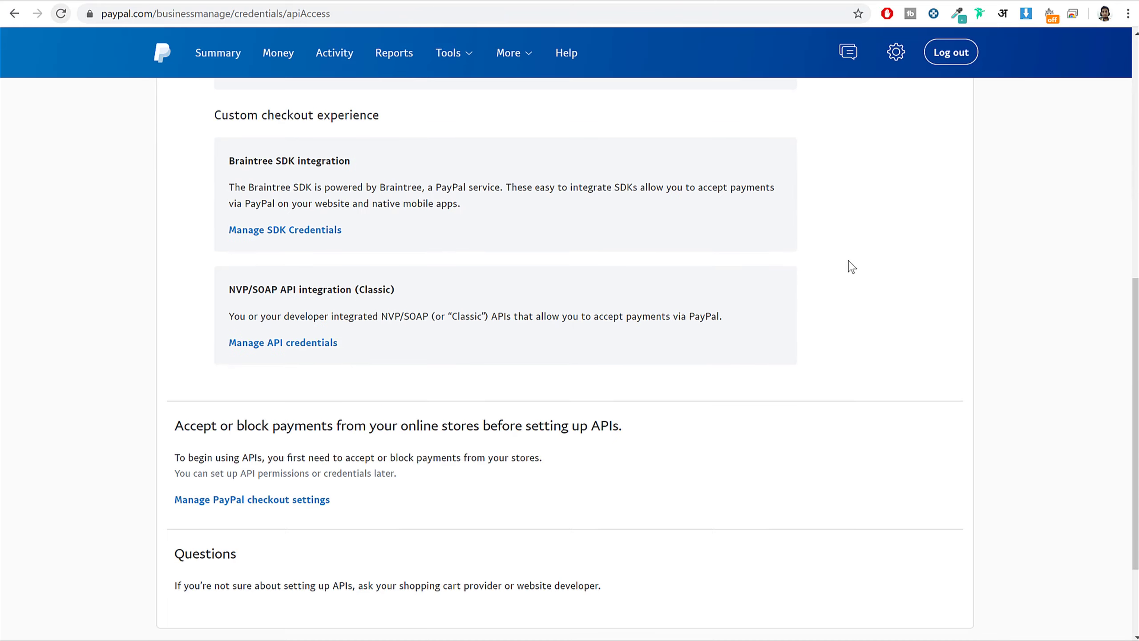
drag(234, 287, 390, 291)
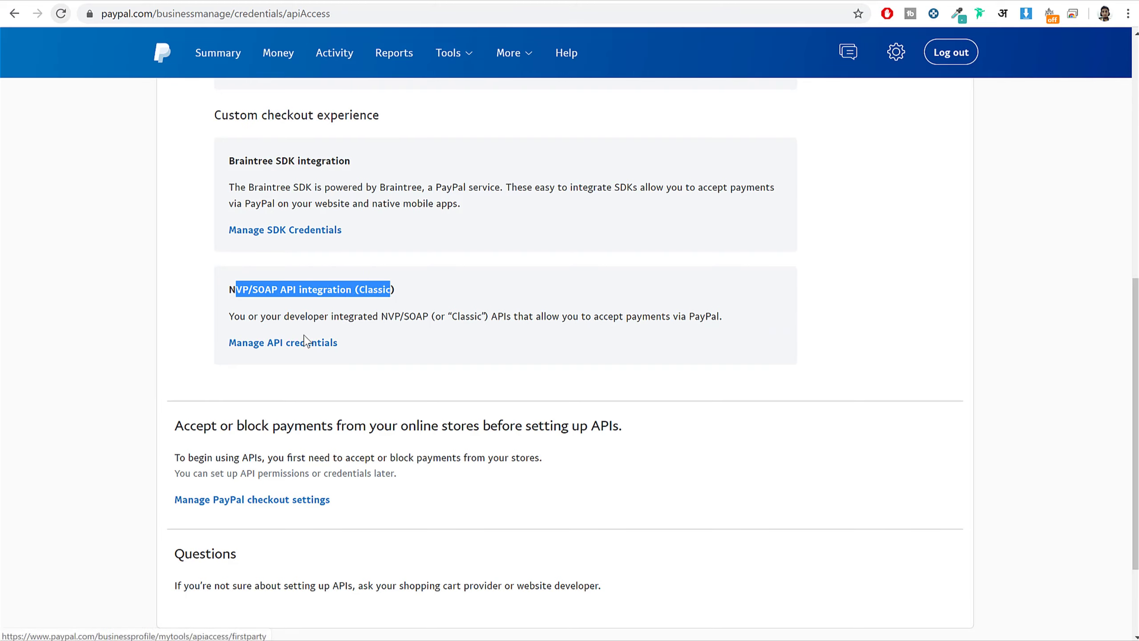
click(299, 343)
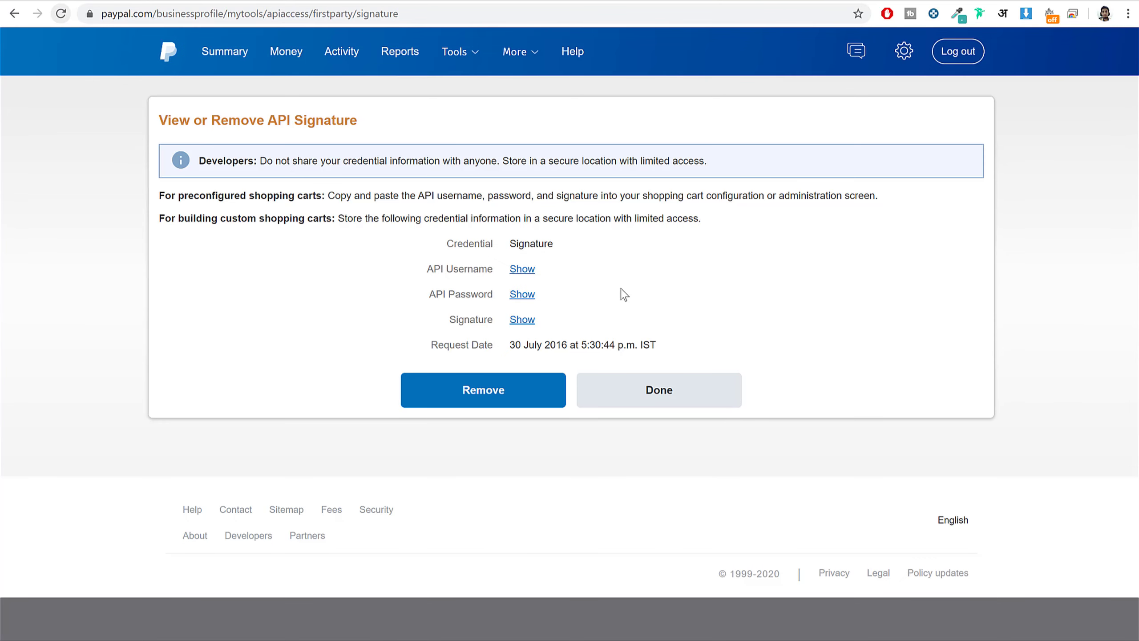
Step: Copy the PayPal API username into WooCommerce's Live API username field
click(523, 271)
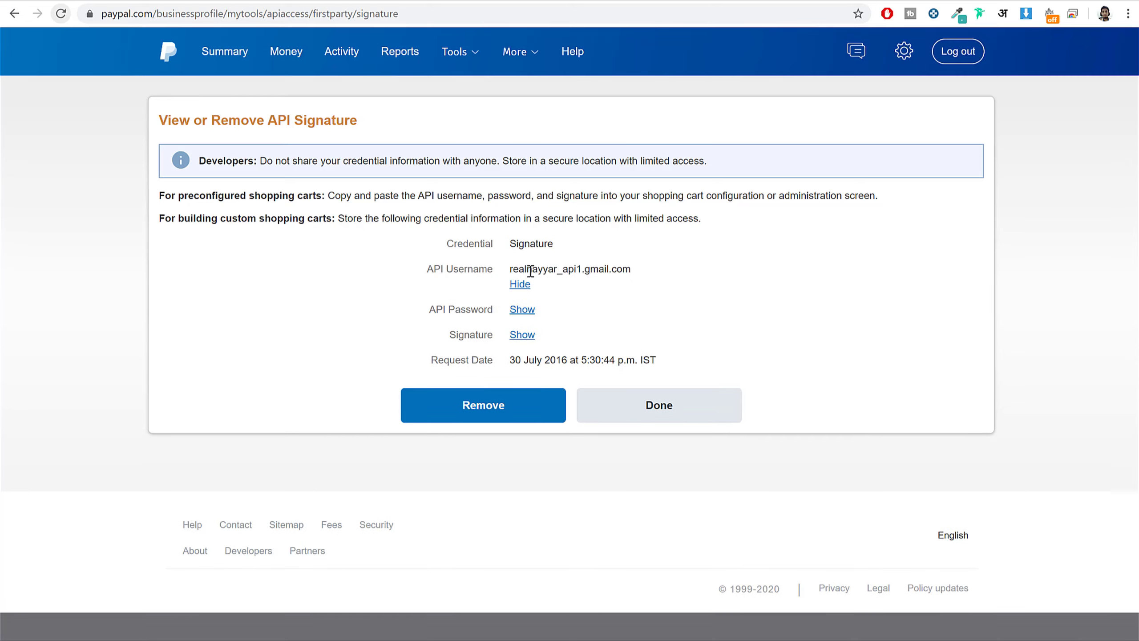
double_click(530, 271)
triple_click(530, 271)
key(ctrl+c)
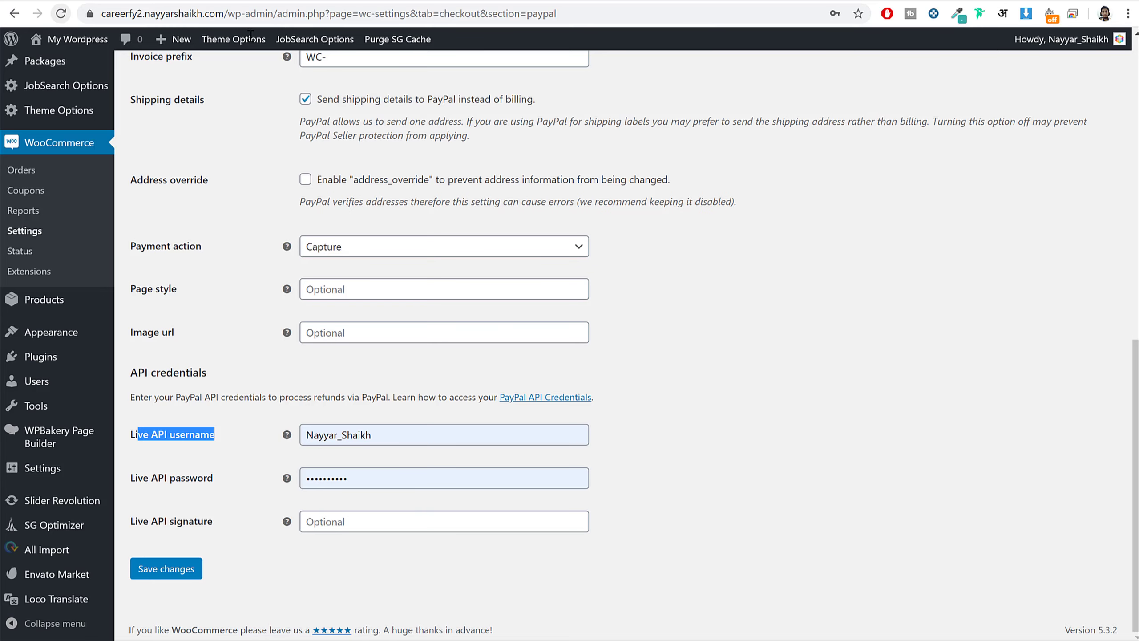
click(377, 435)
key(ctrl+a)
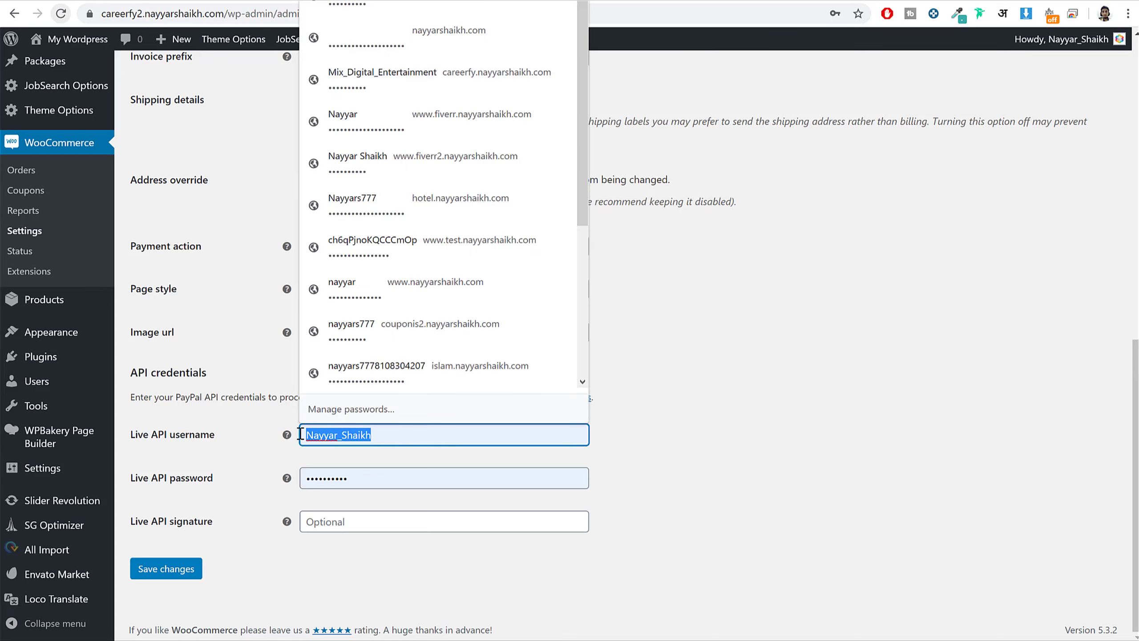
key(ctrl+v)
click(711, 406)
Step: Transfer the API password and signature into WooCommerce and save the PayPal settings
click(873, 2)
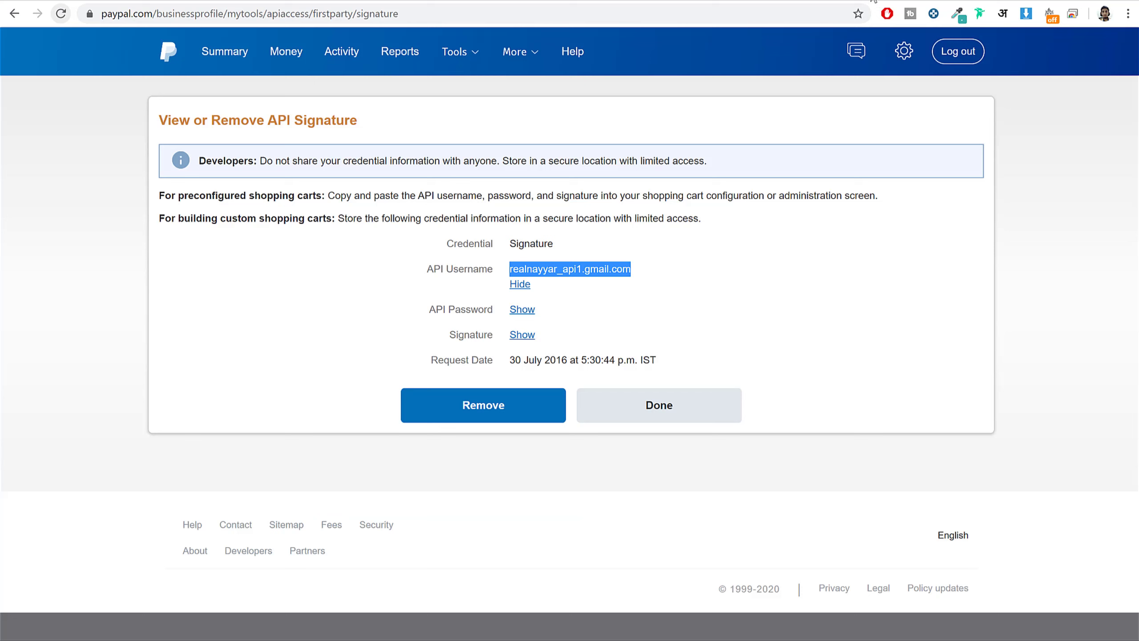
click(520, 284)
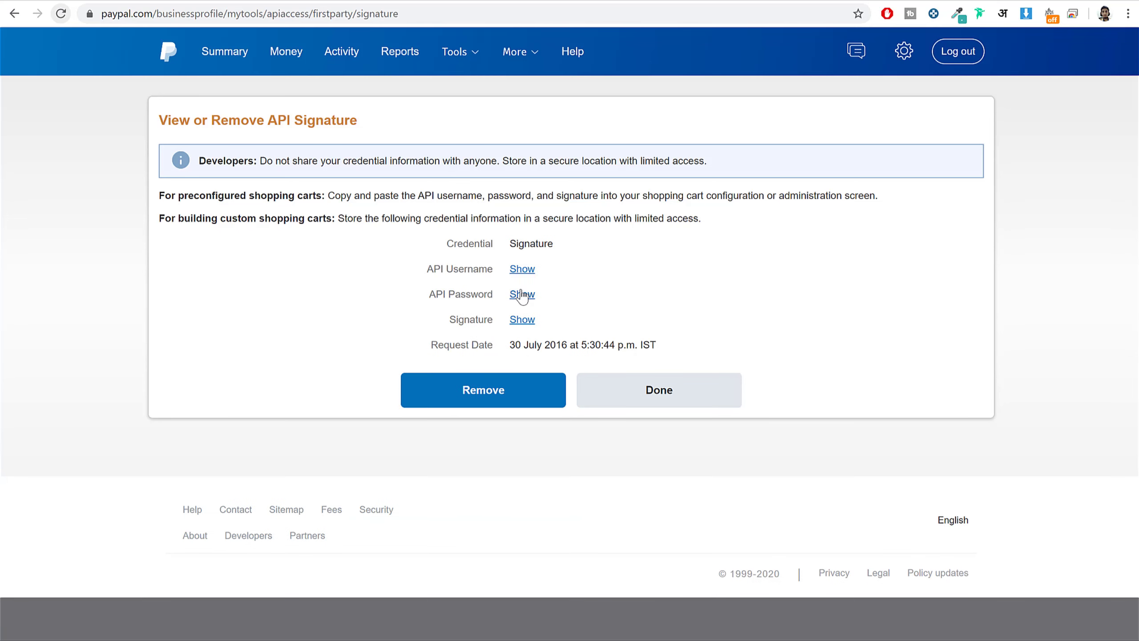
key(ctrl+shift+Tab)
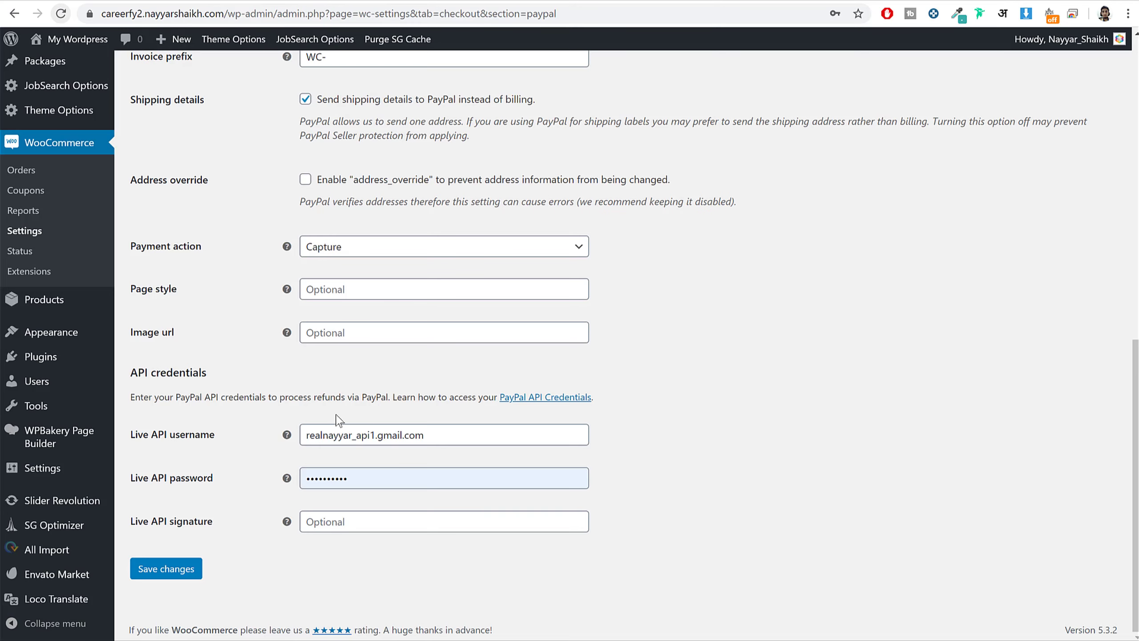
double_click(404, 471)
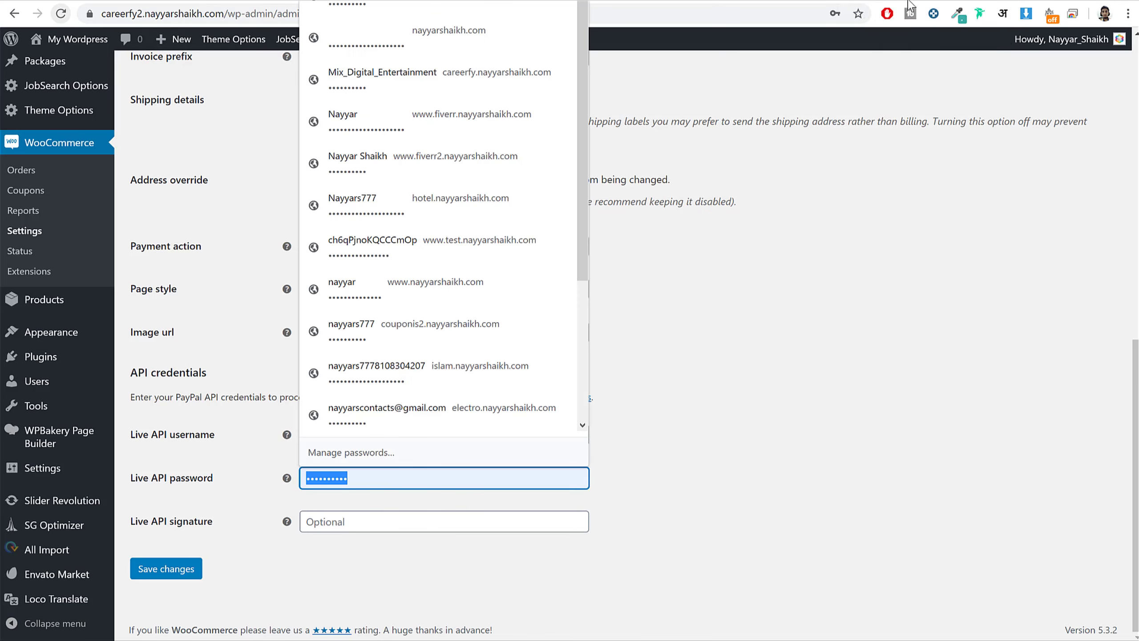
key(ctrl+Tab)
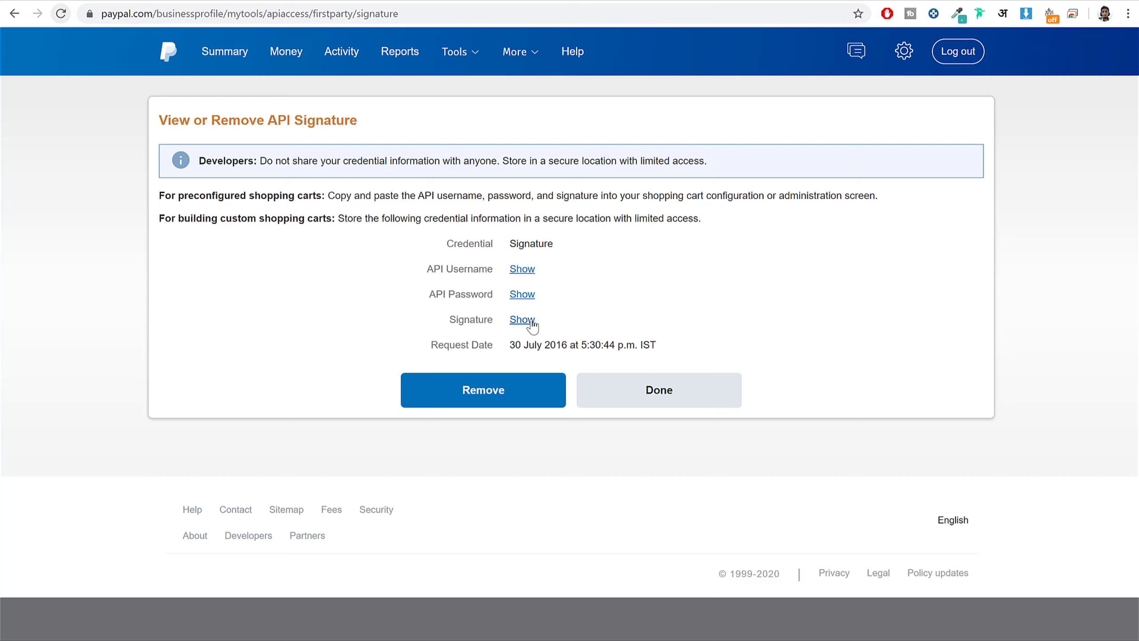
key(ctrl+shift+Tab)
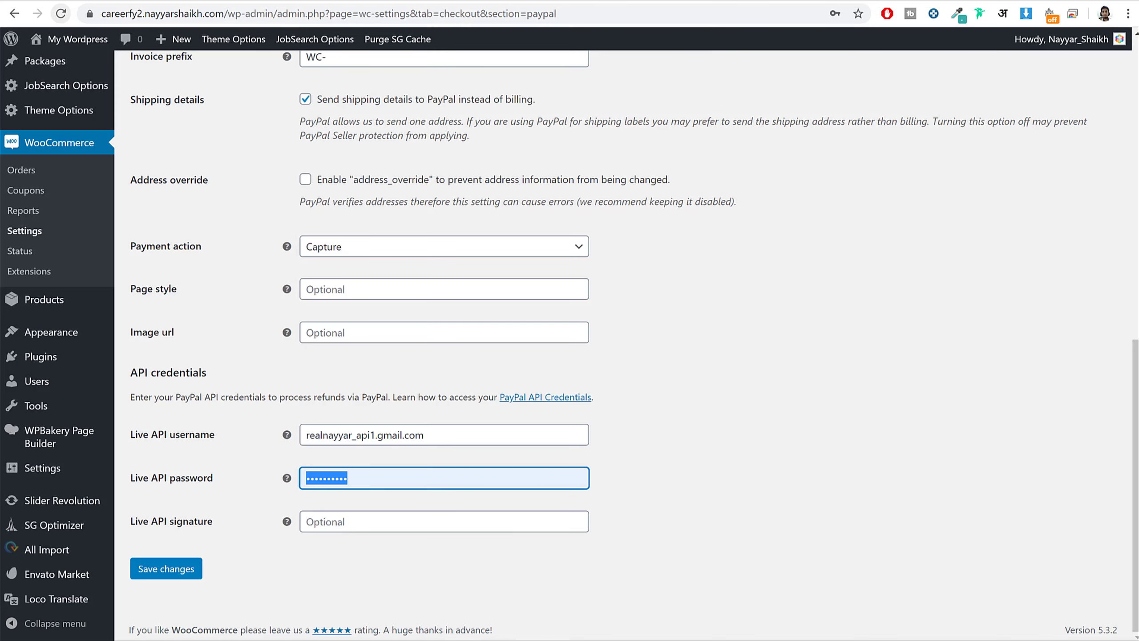
key(ctrl+Tab)
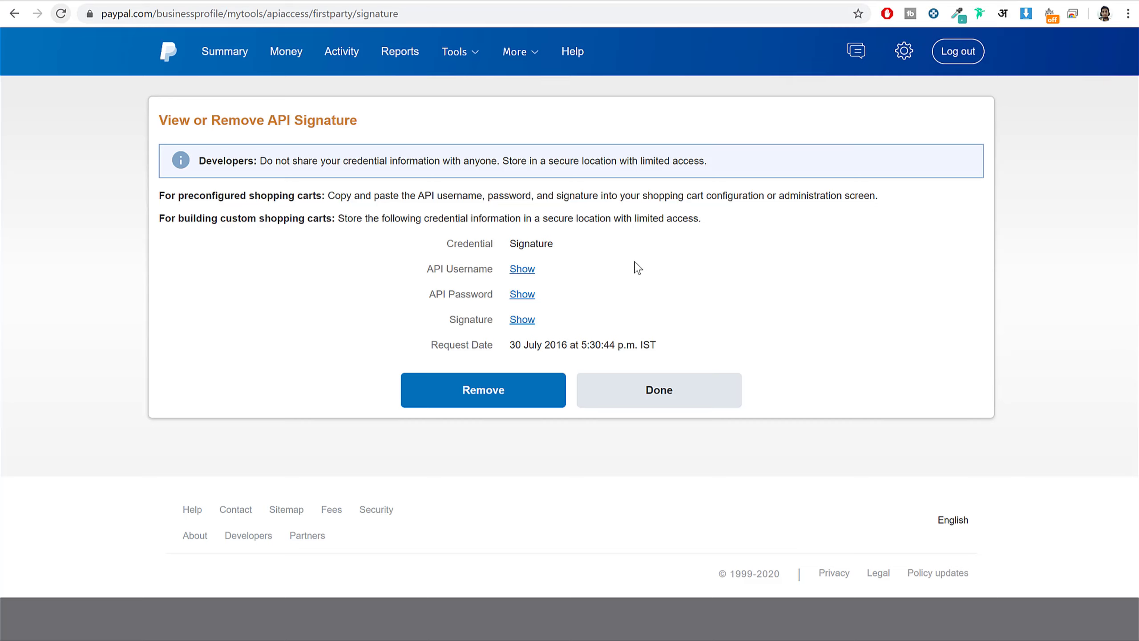
key(ctrl+shift+Tab)
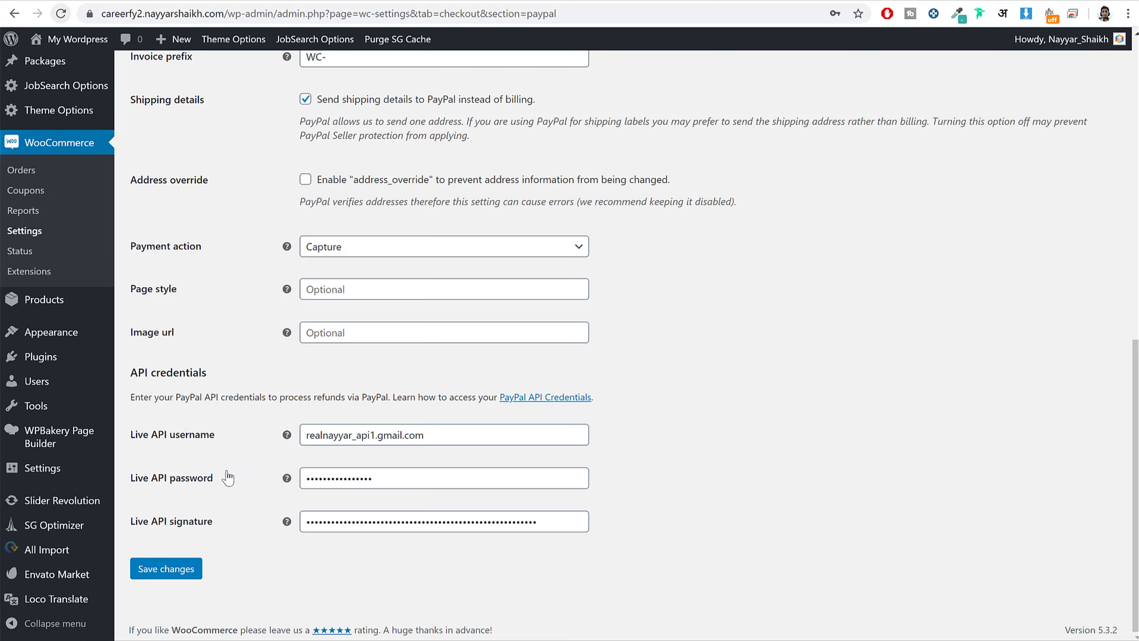
click(190, 569)
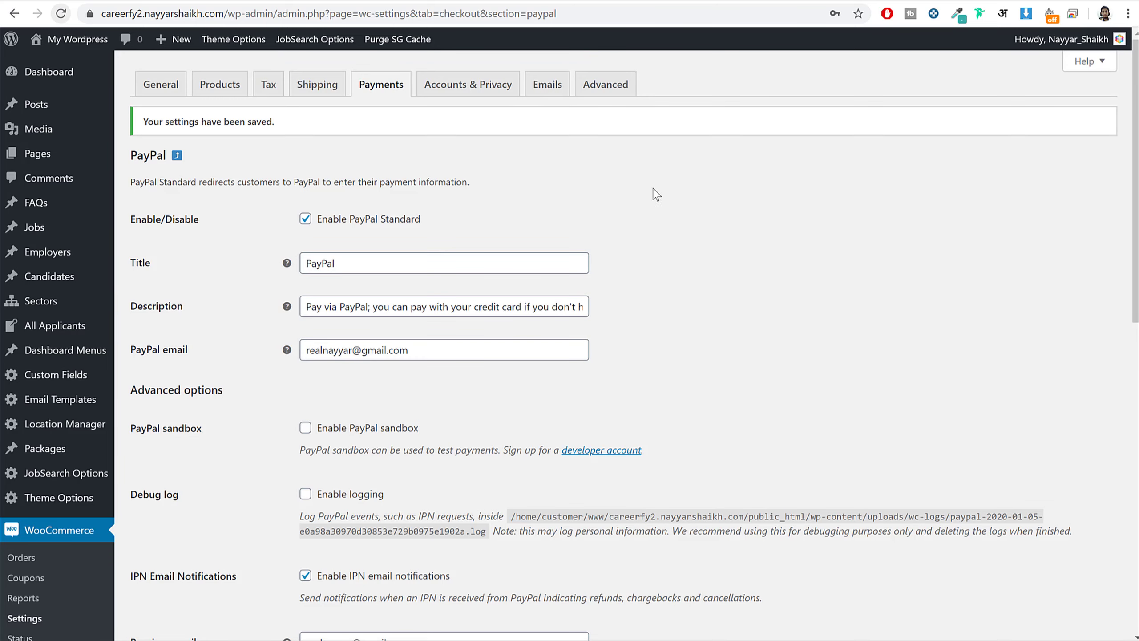
Step: Enable checkout login and account creation at checkout and on My account, then save
click(471, 94)
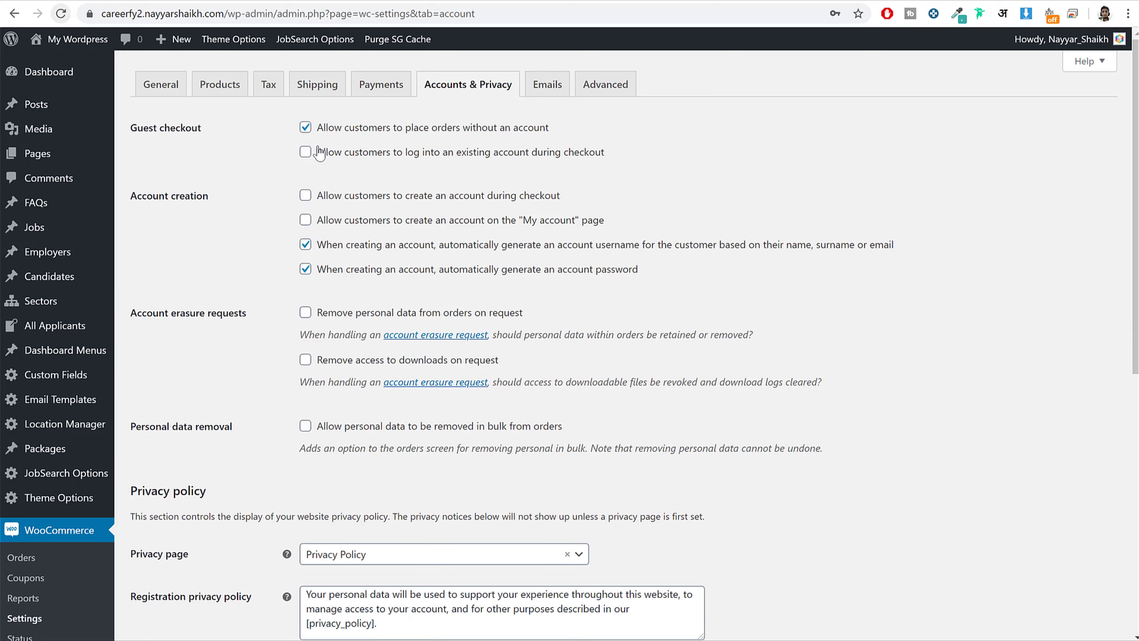
drag(655, 155, 322, 155)
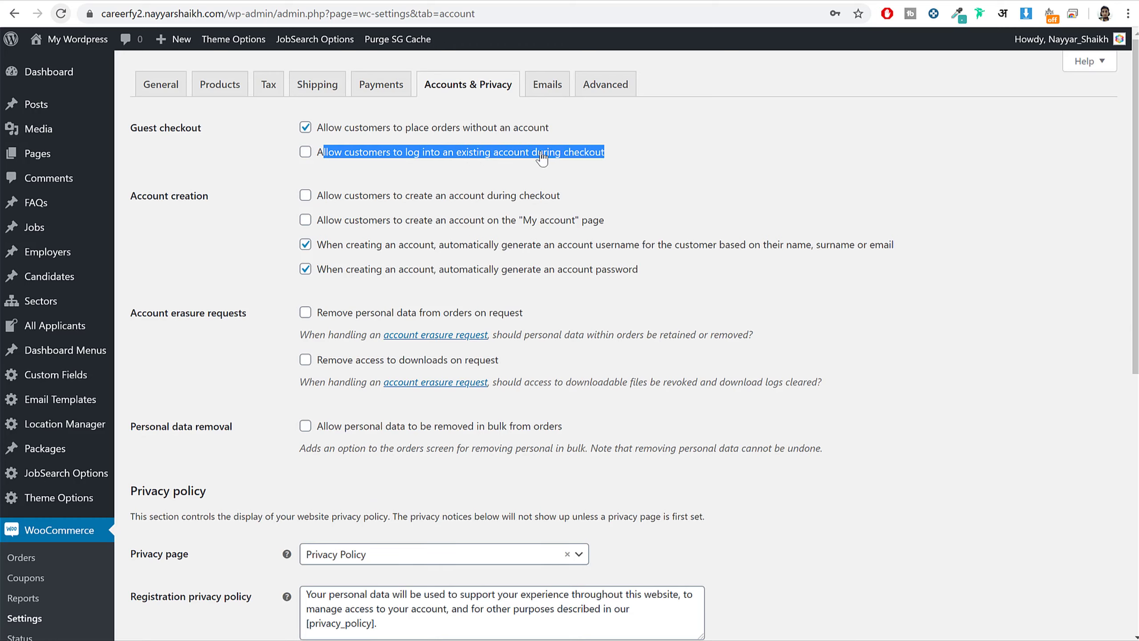
click(304, 153)
drag(343, 198, 550, 202)
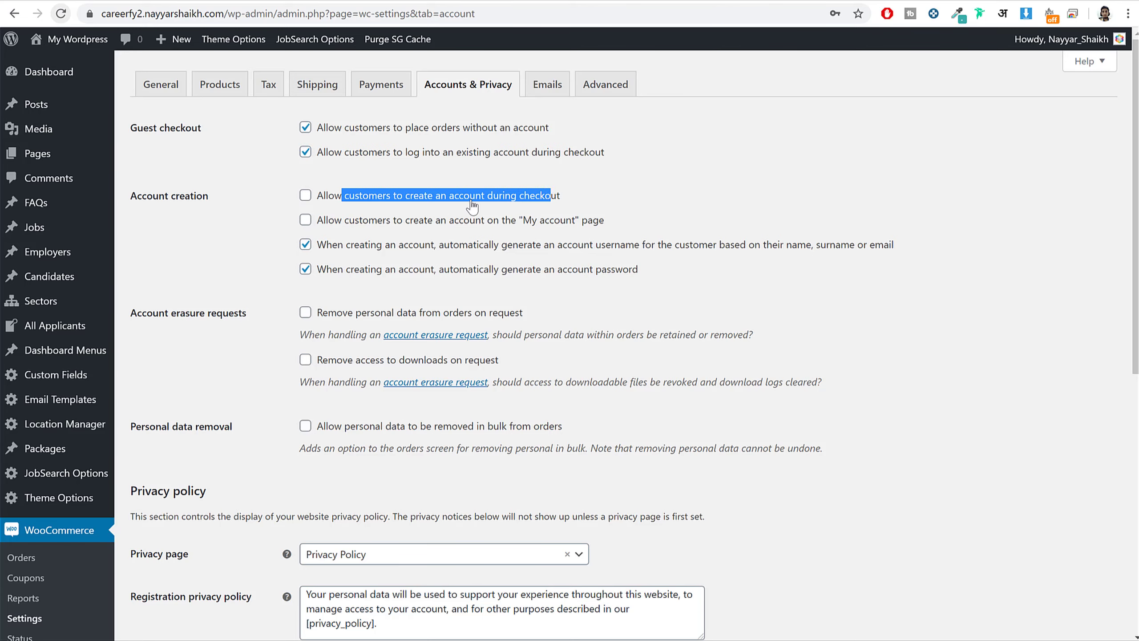
click(368, 201)
drag(329, 221, 593, 227)
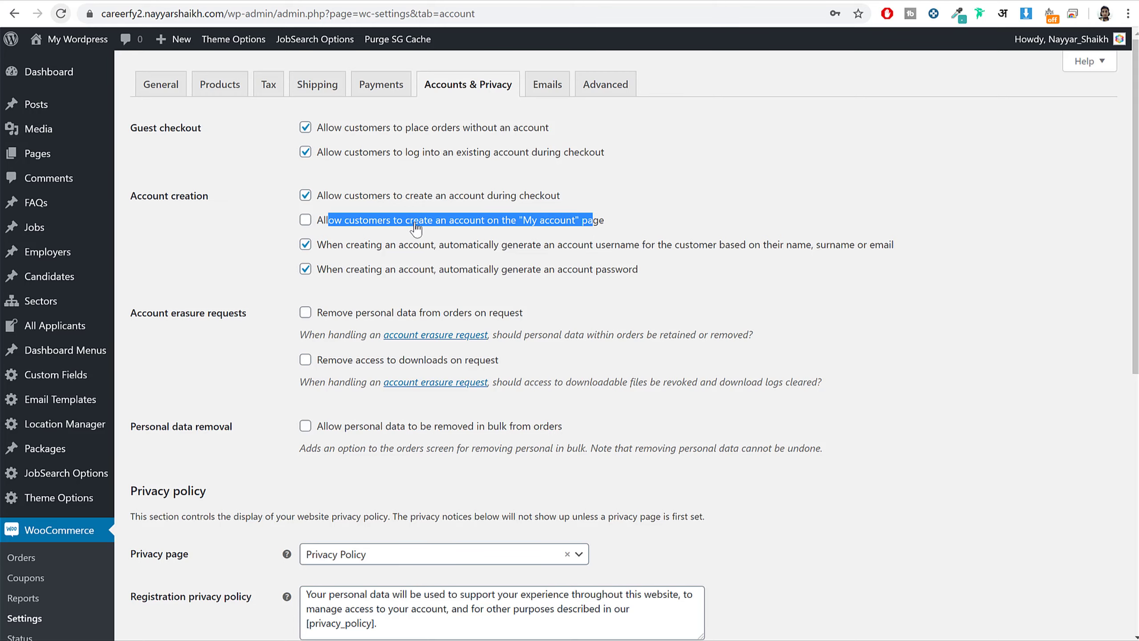
click(305, 220)
scroll(385, 309, down, 10)
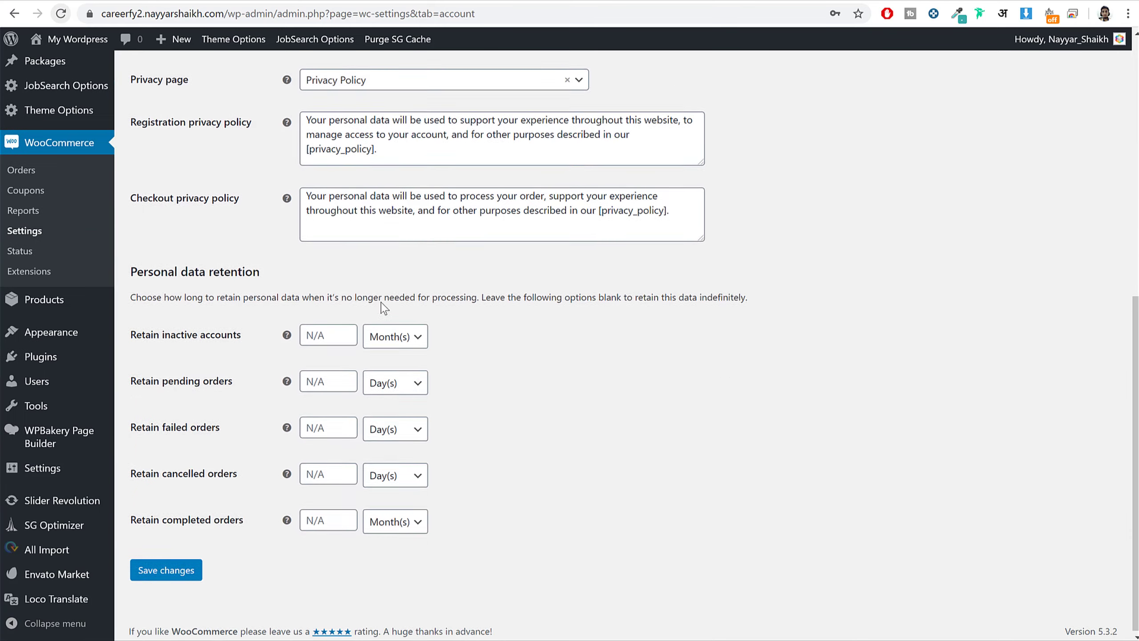
click(166, 570)
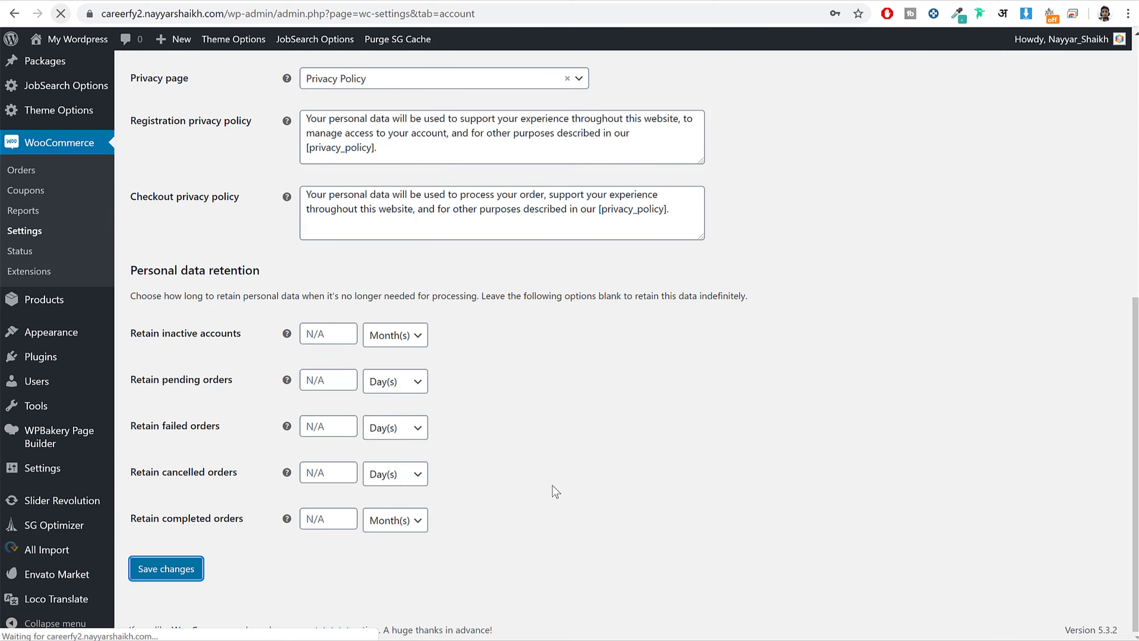
click(630, 94)
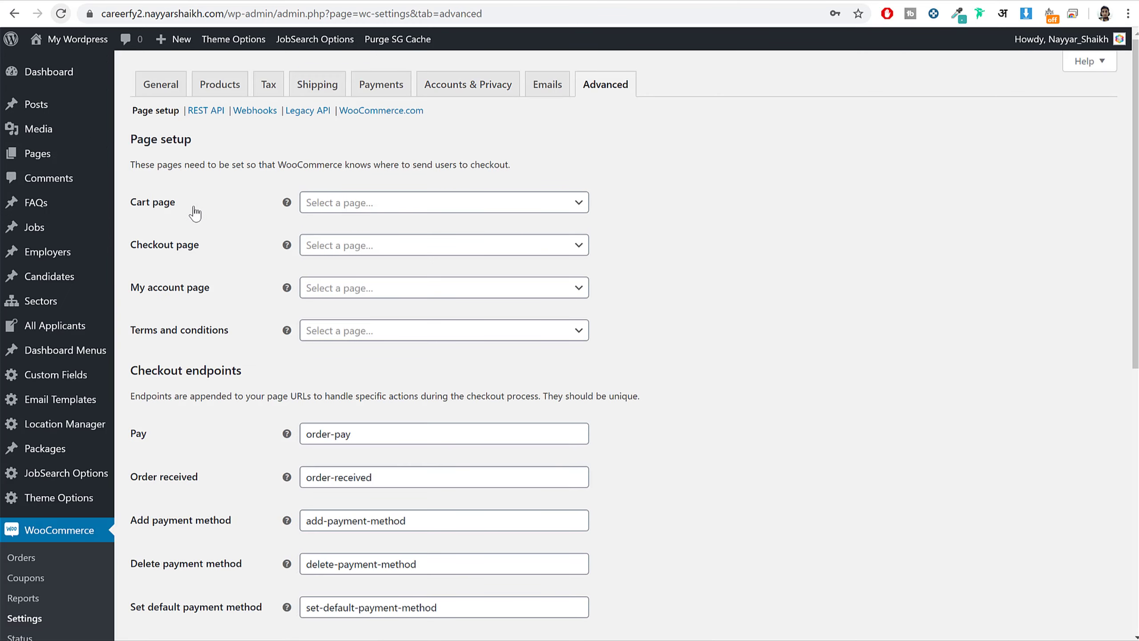
Step: Assign the Cart, Checkout and My Account pages in Advanced page setup
drag(195, 213, 130, 219)
click(413, 206)
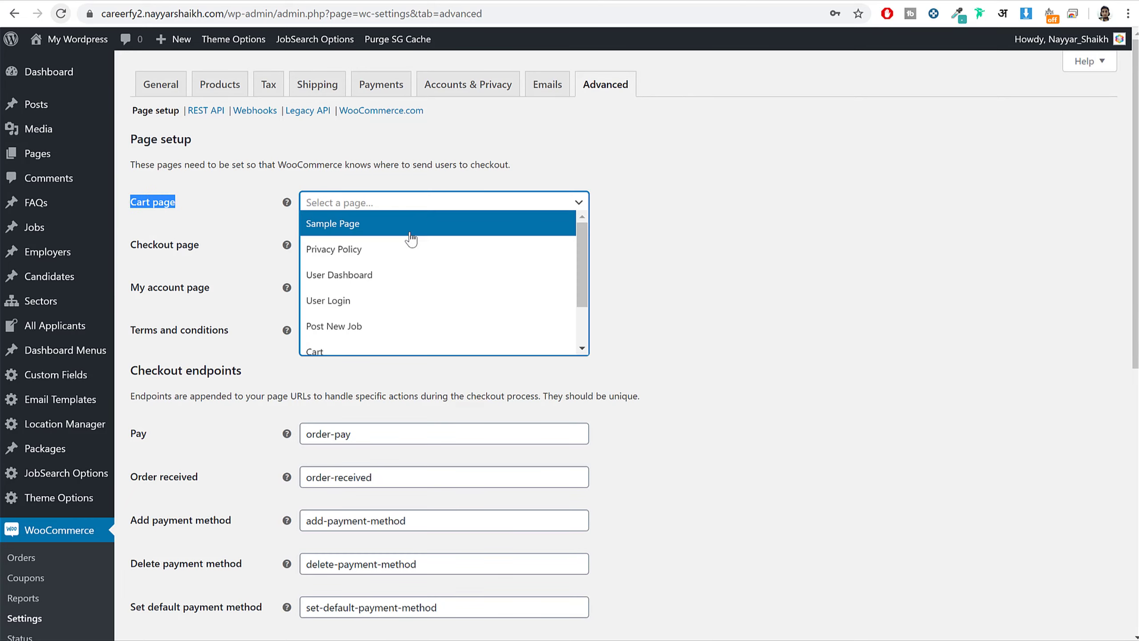
scroll(411, 239, down, 3)
click(386, 302)
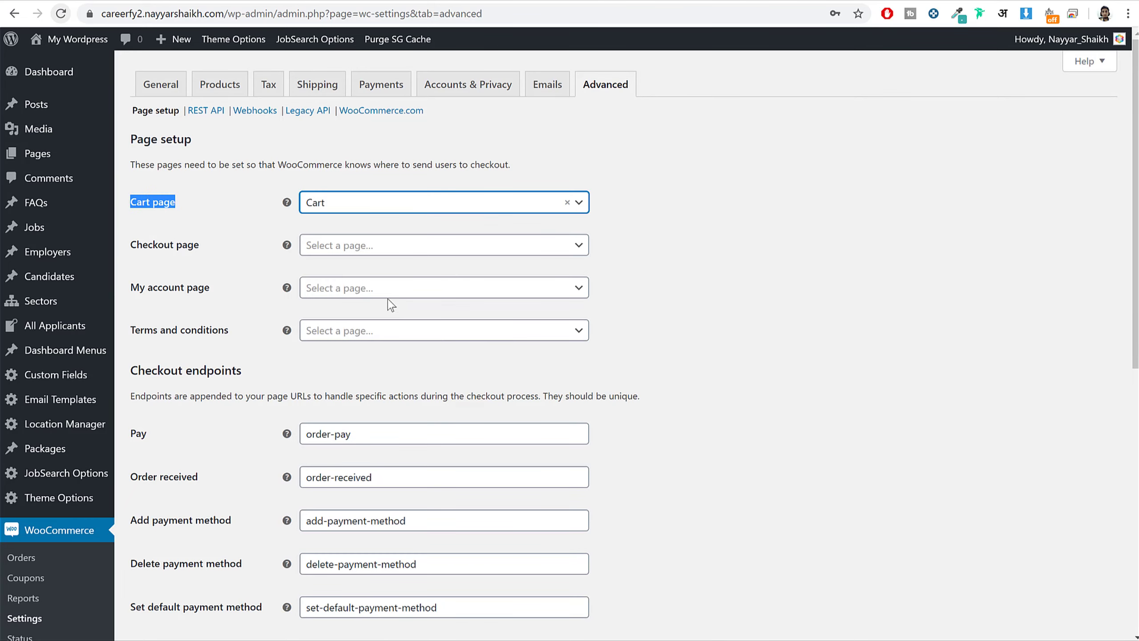
click(323, 245)
scroll(393, 341, down, 2)
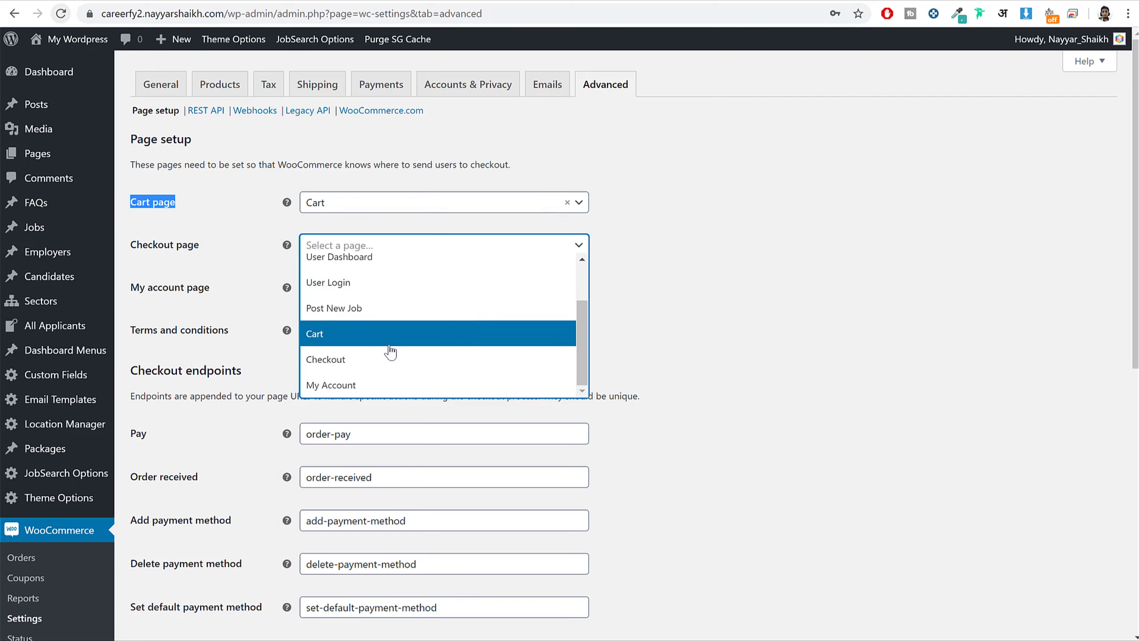
click(375, 362)
click(417, 289)
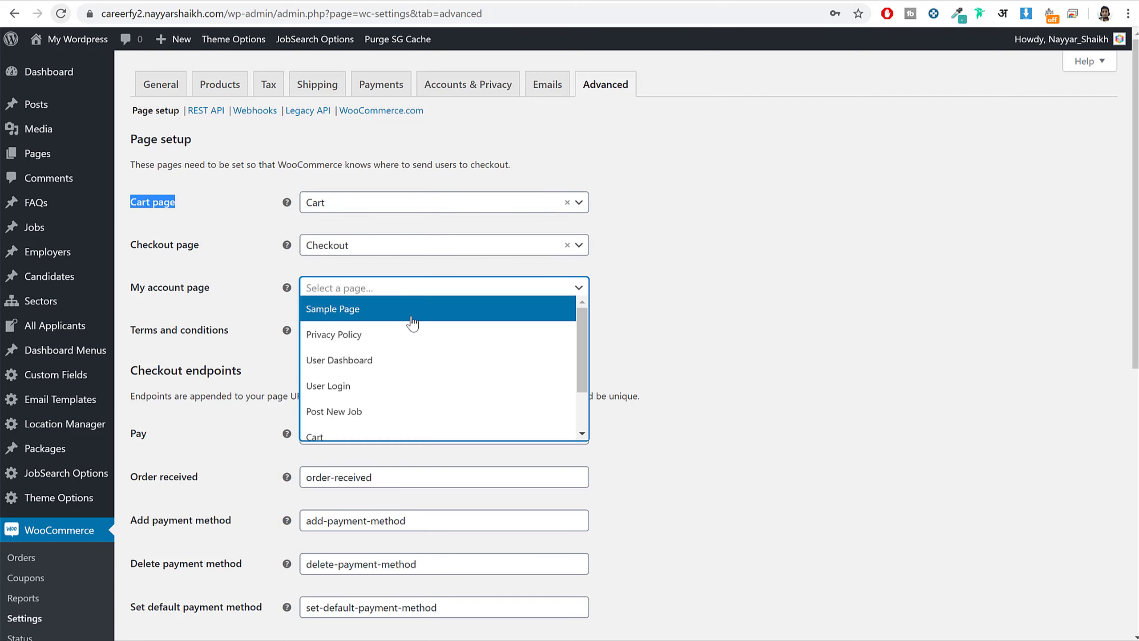
scroll(411, 323, down, 2)
click(381, 427)
Step: Save the Advanced page setup settings
scroll(379, 424, down, 8)
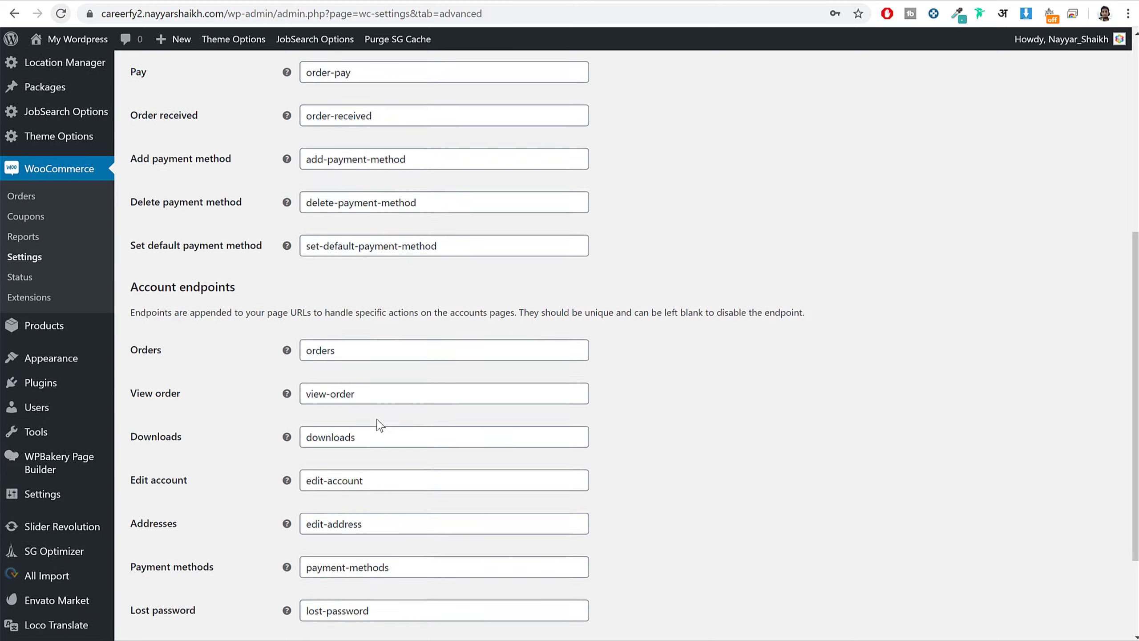
scroll(380, 427, down, 3)
click(166, 568)
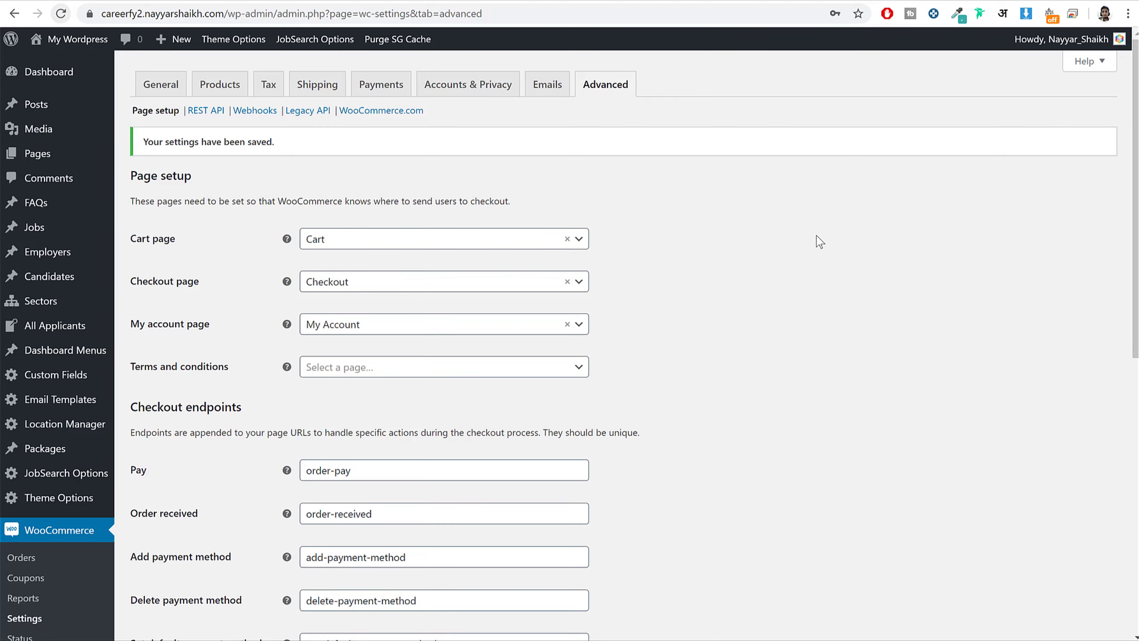
scroll(821, 241, down, 5)
scroll(820, 242, down, 2)
scroll(824, 242, up, 7)
Step: Start a new job package from the Packages list
mouse_move(54, 456)
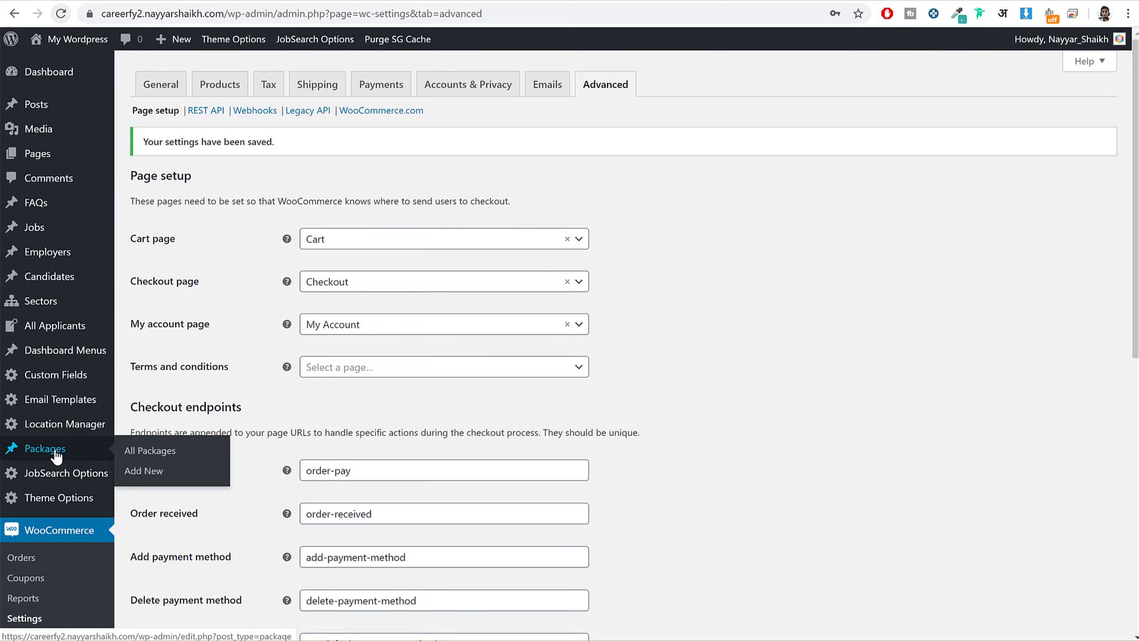
click(43, 454)
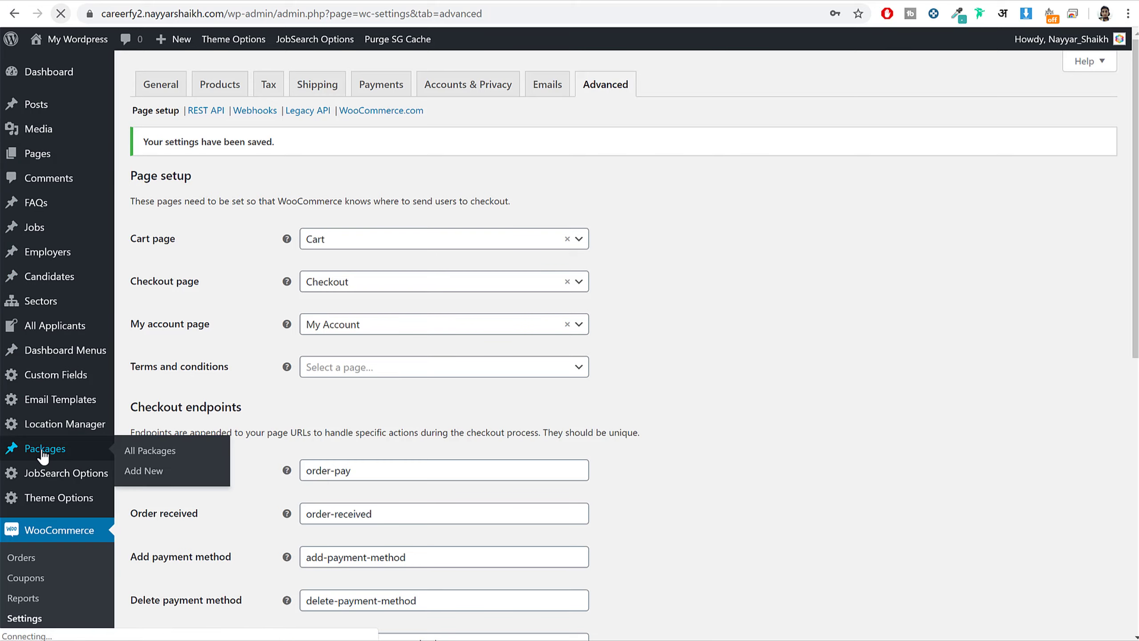
click(230, 77)
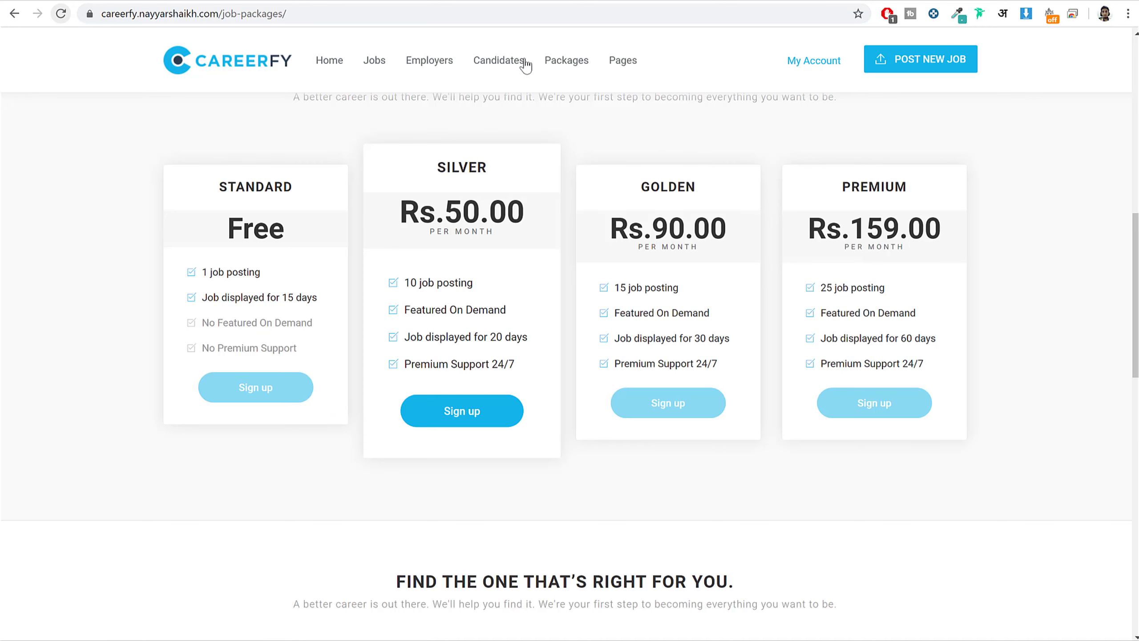
Step: Review the demo Standard and Silver plans' names, prices and job posting limits
mouse_move(623, 60)
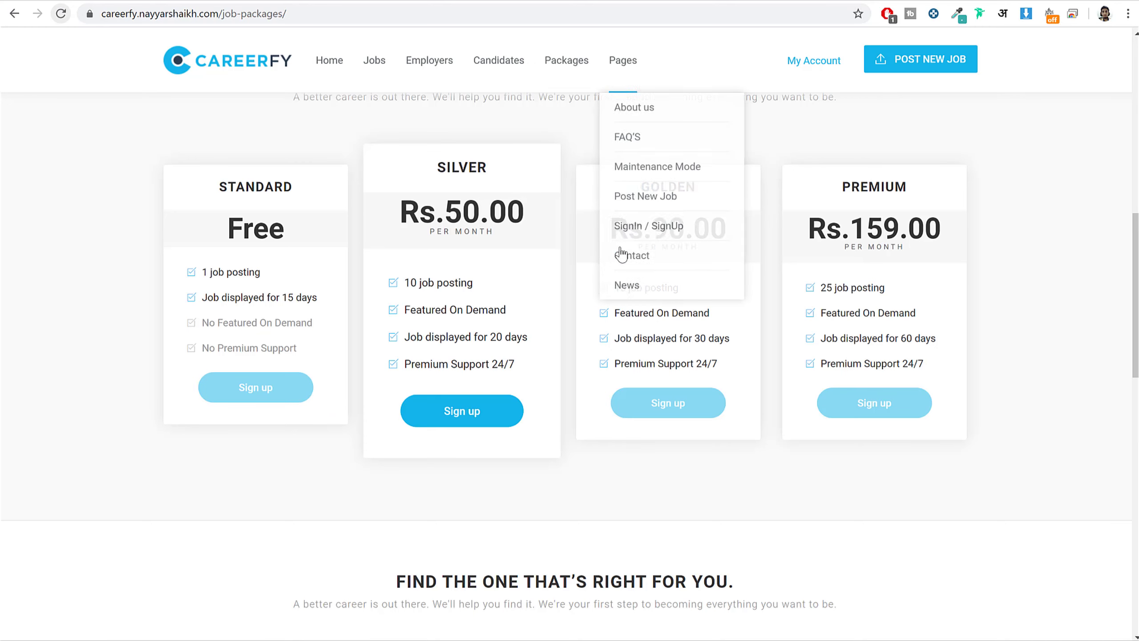
drag(401, 207, 497, 201)
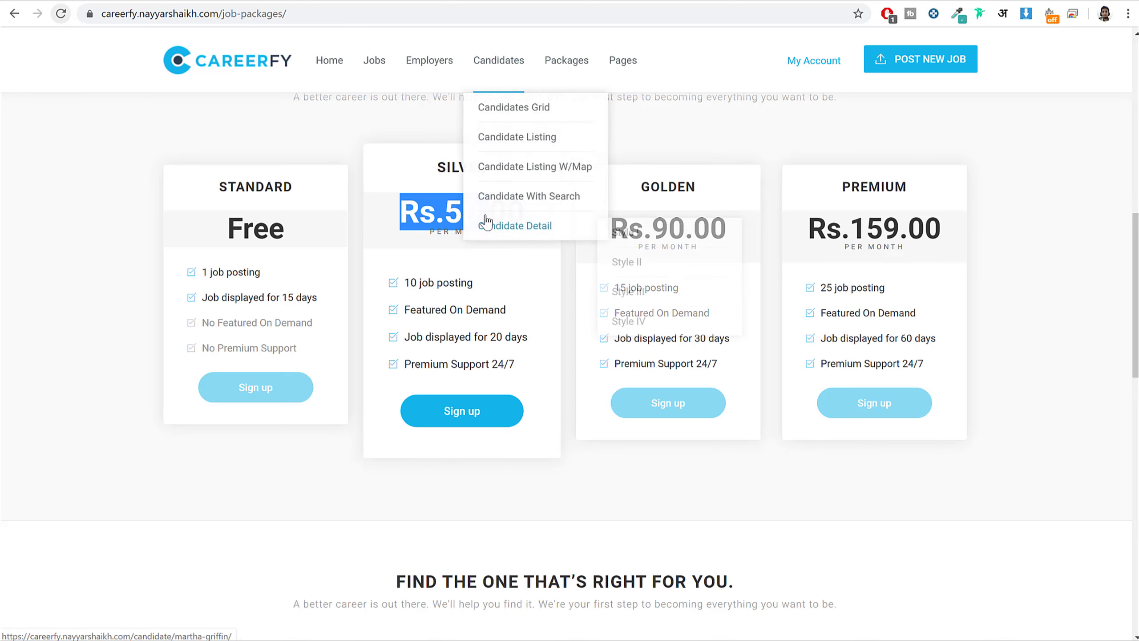
click(459, 230)
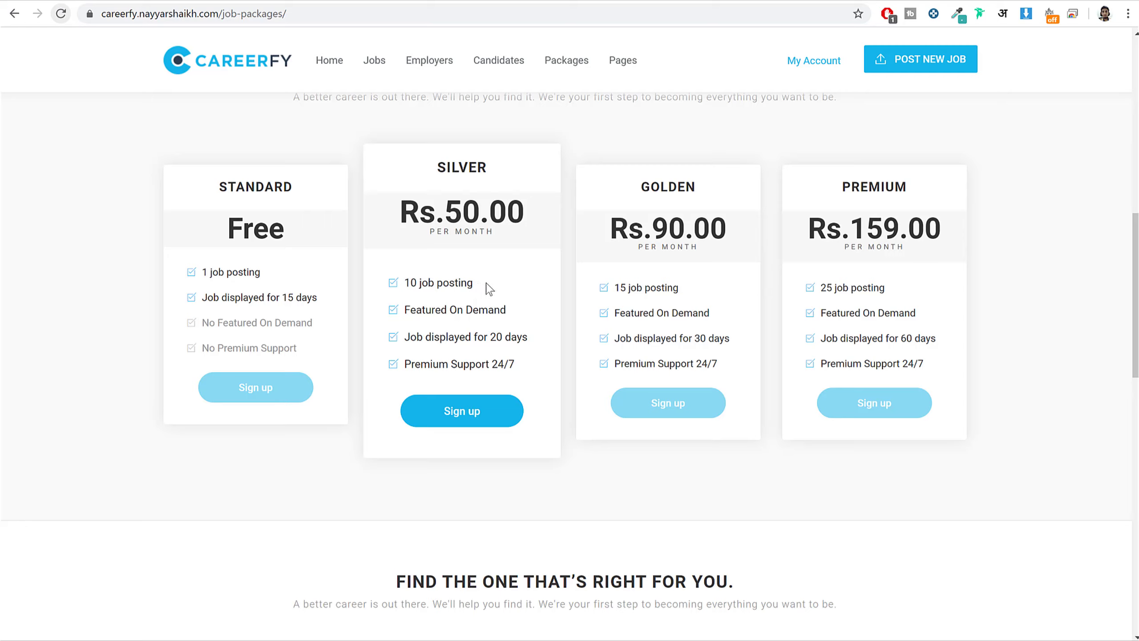
drag(474, 283, 405, 283)
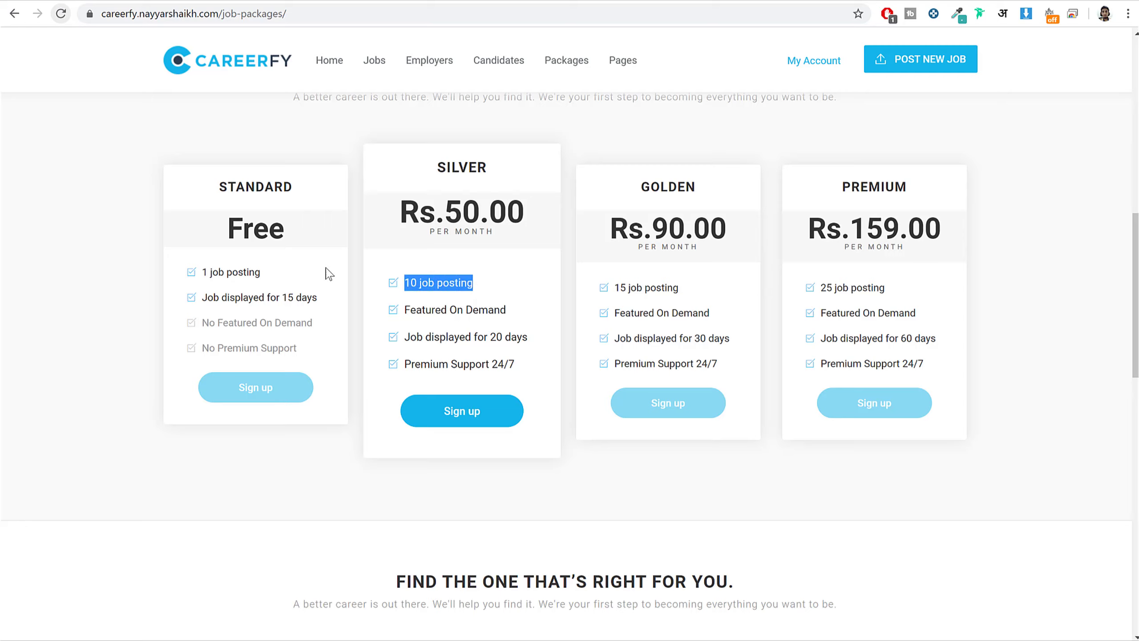
drag(224, 187, 287, 198)
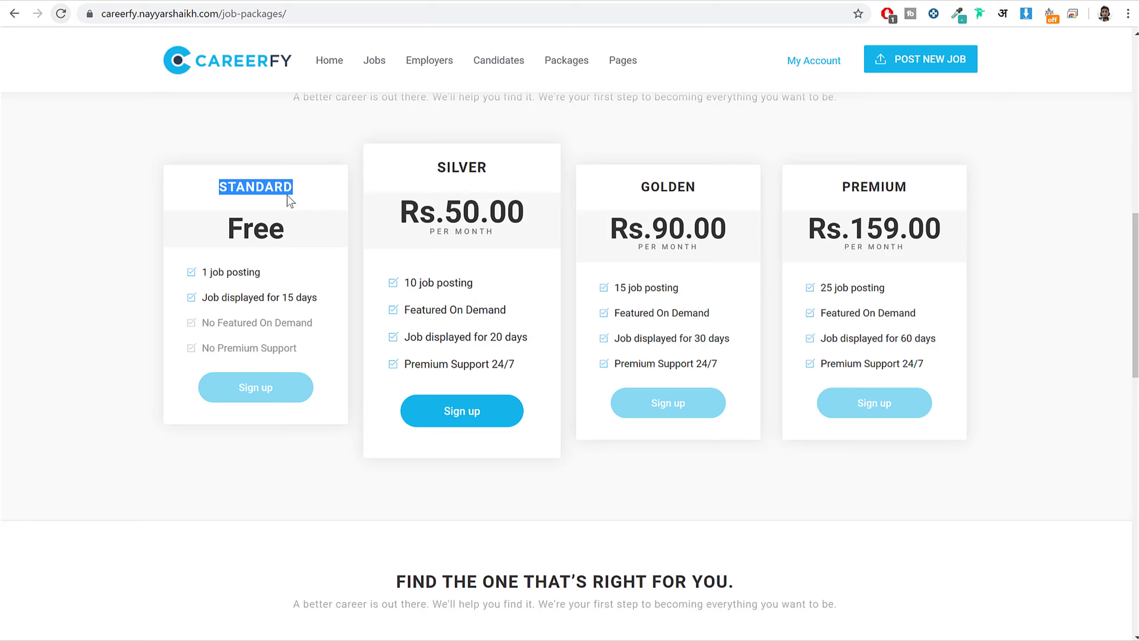
drag(274, 273, 197, 275)
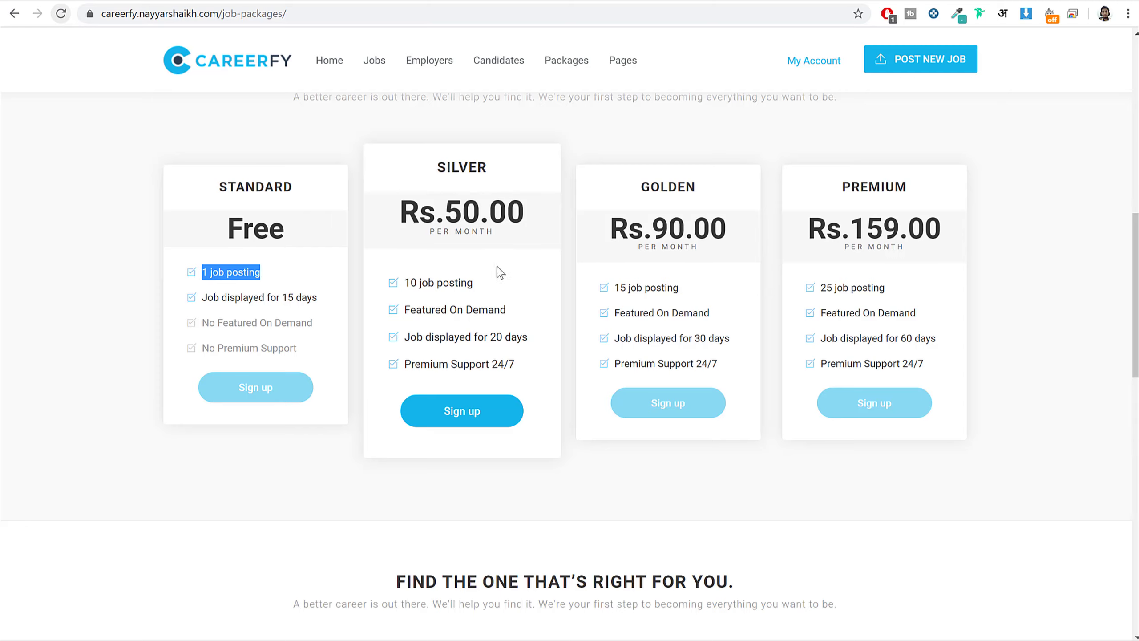
drag(547, 205, 434, 205)
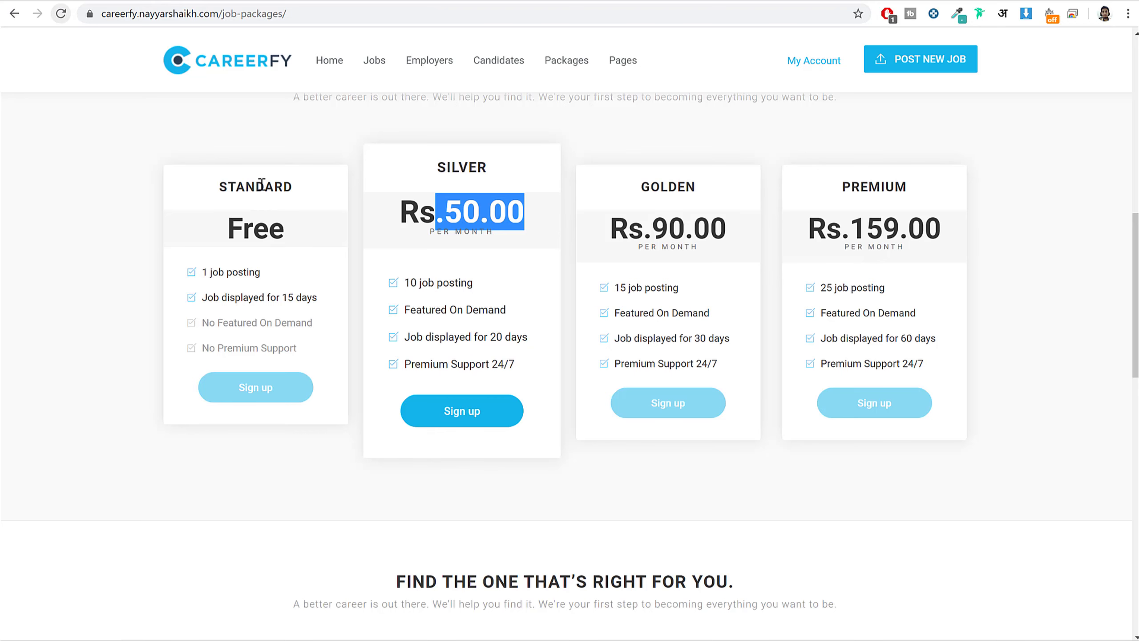
double_click(262, 185)
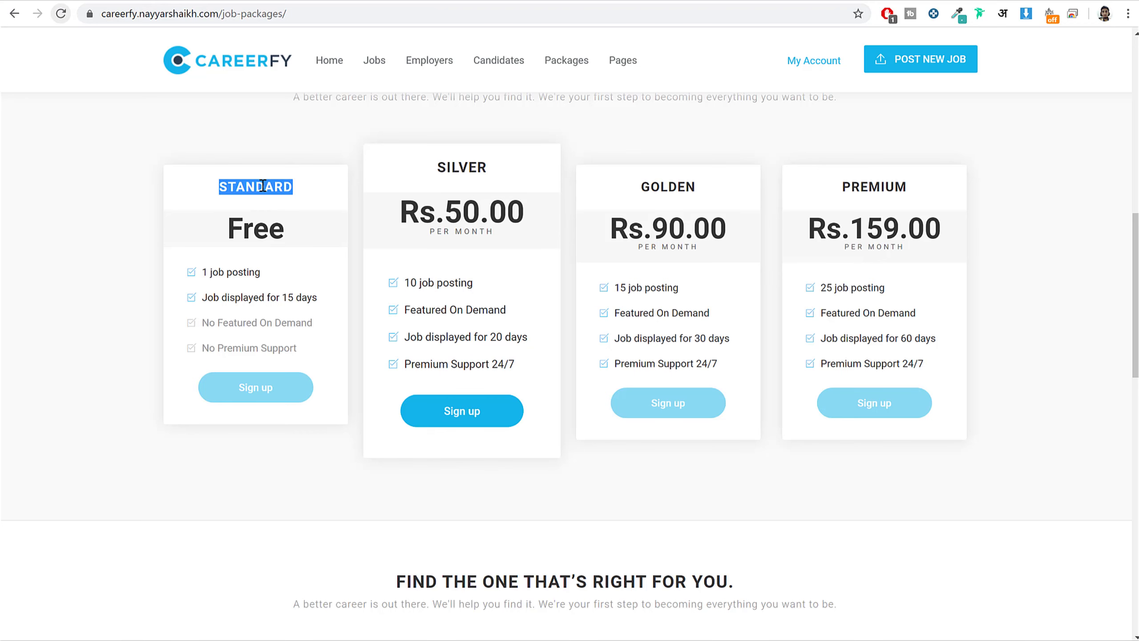
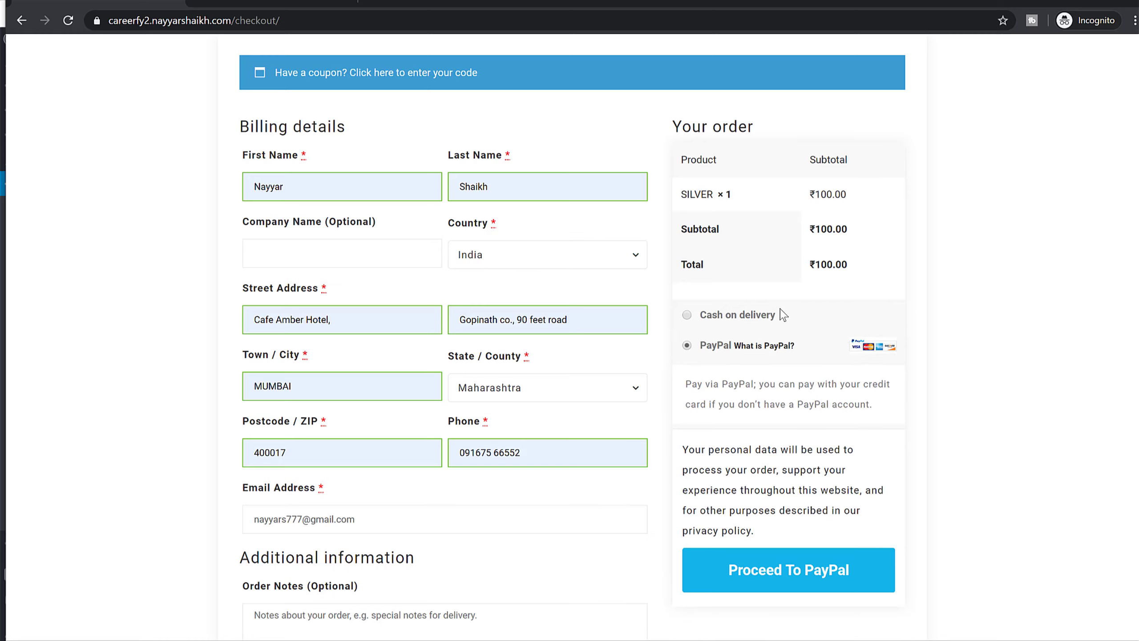
Step: Choose Cash on delivery and place the ₹100.00 SILVER package order
drag(777, 316, 689, 320)
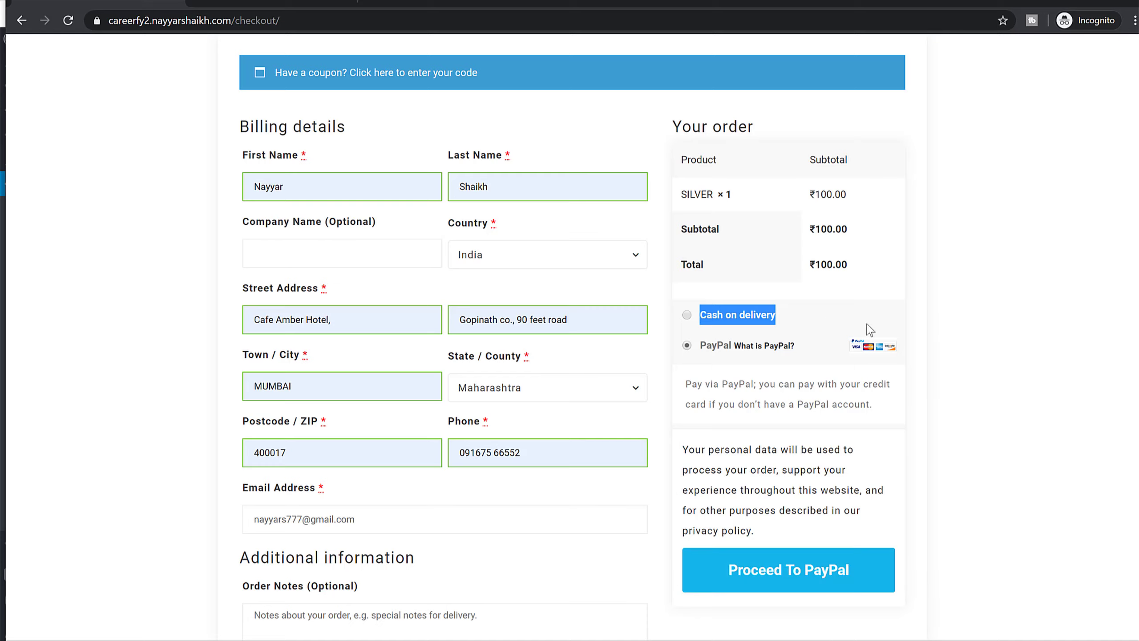
click(688, 315)
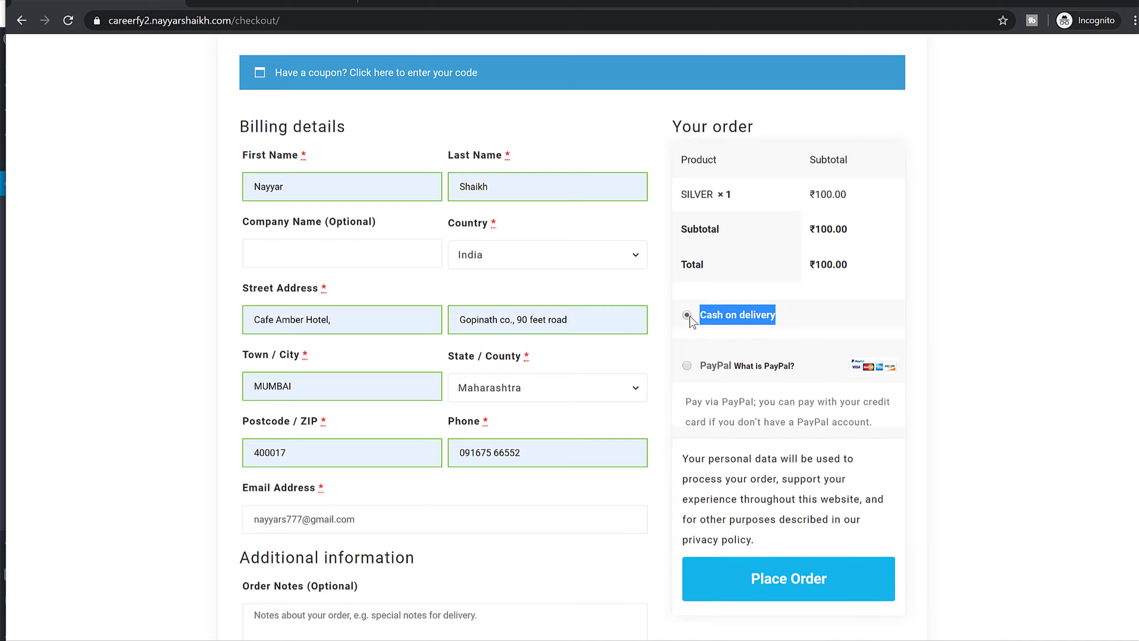
click(827, 562)
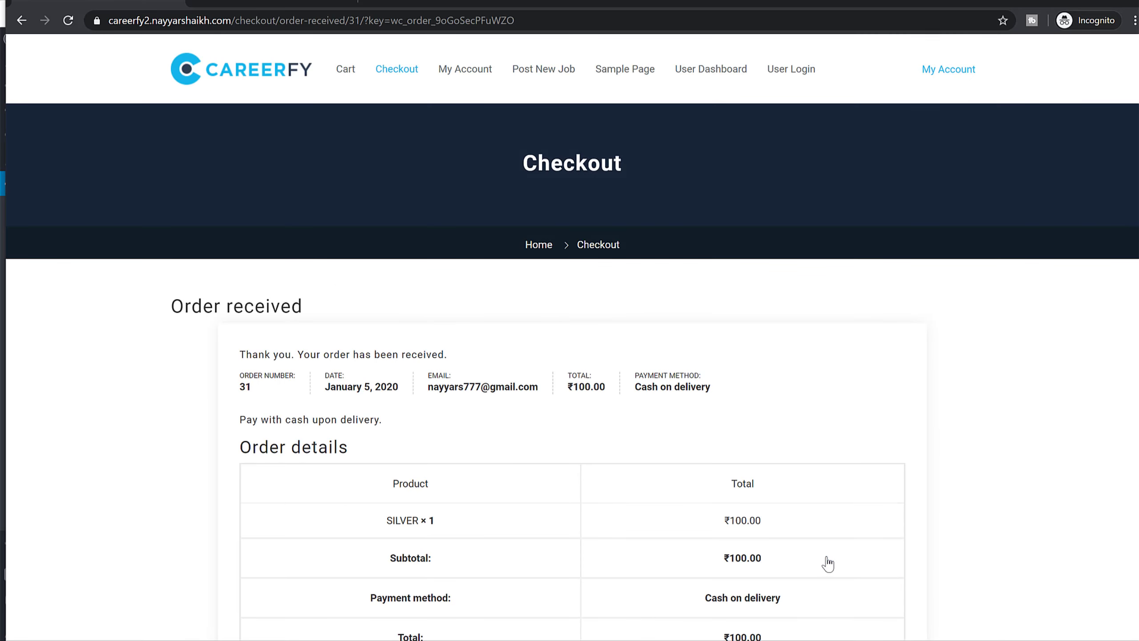
Step: Review the Order received page for the SILVER package order
scroll(828, 563, down, 7)
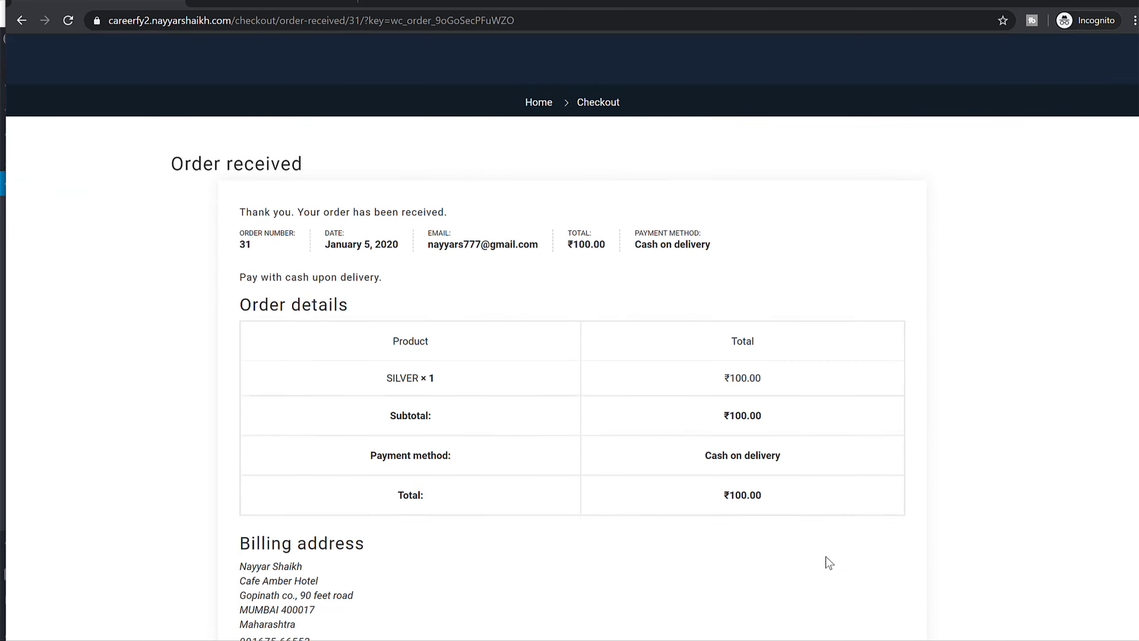
scroll(758, 522, up, 2)
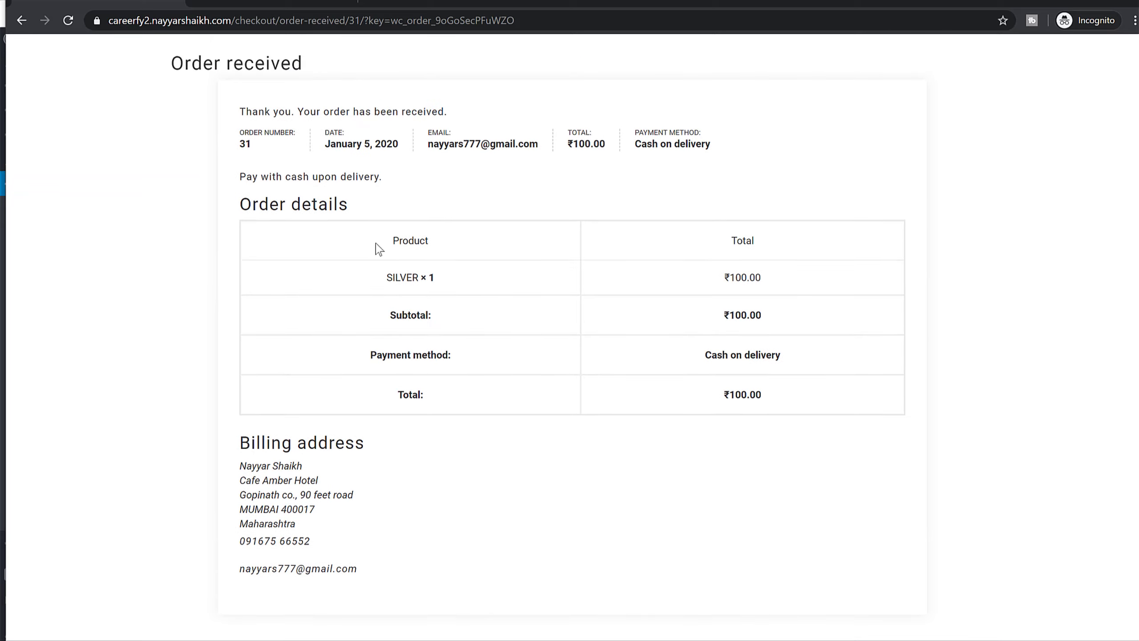
drag(523, 285, 778, 425)
scroll(434, 300, up, 5)
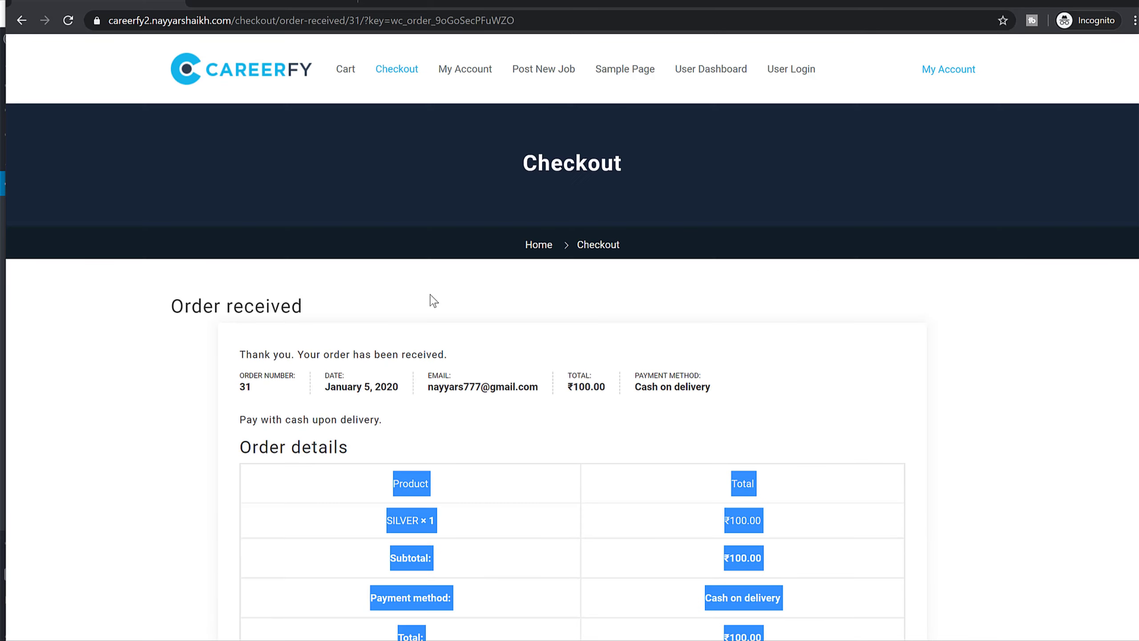
mouse_move(973, 71)
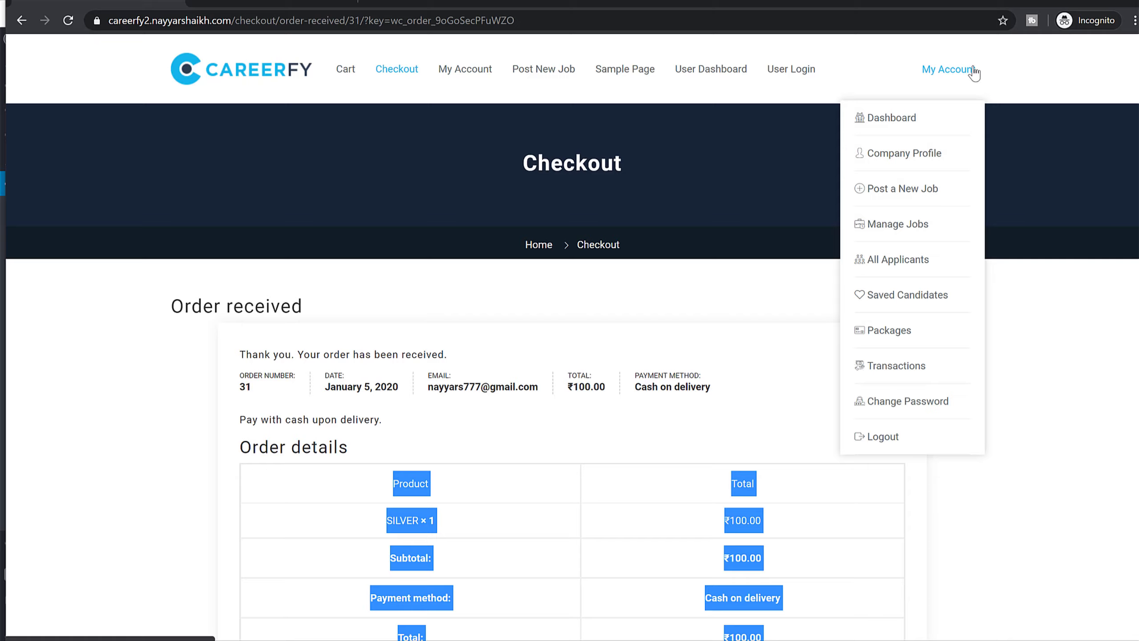
Step: Enter a new account password on the Change Password page and submit it
click(925, 406)
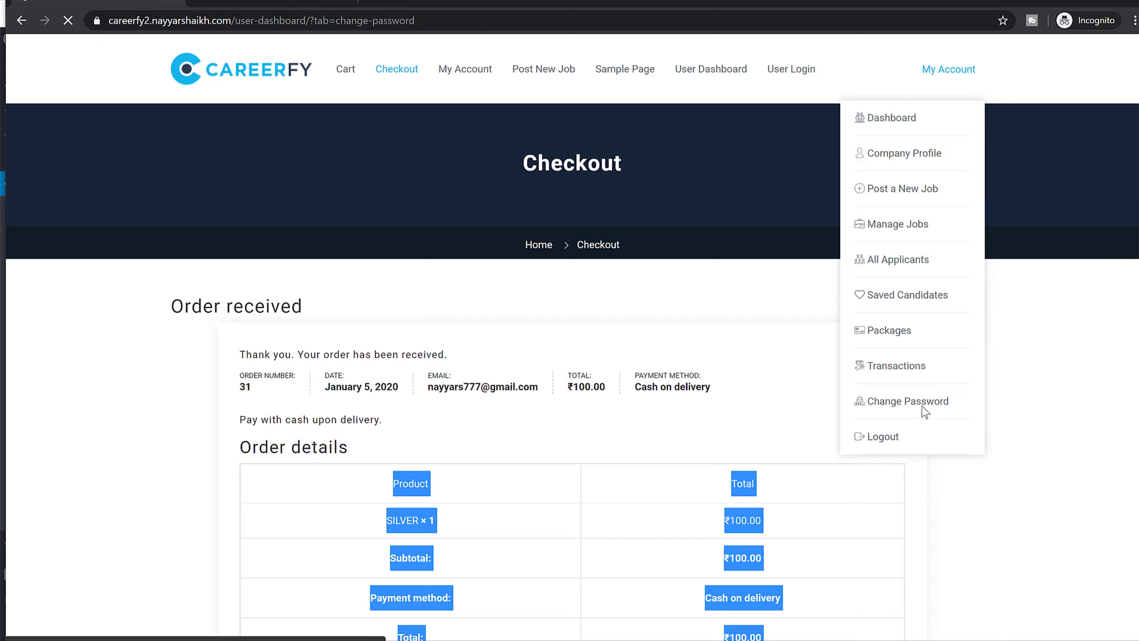
scroll(808, 355, down, 5)
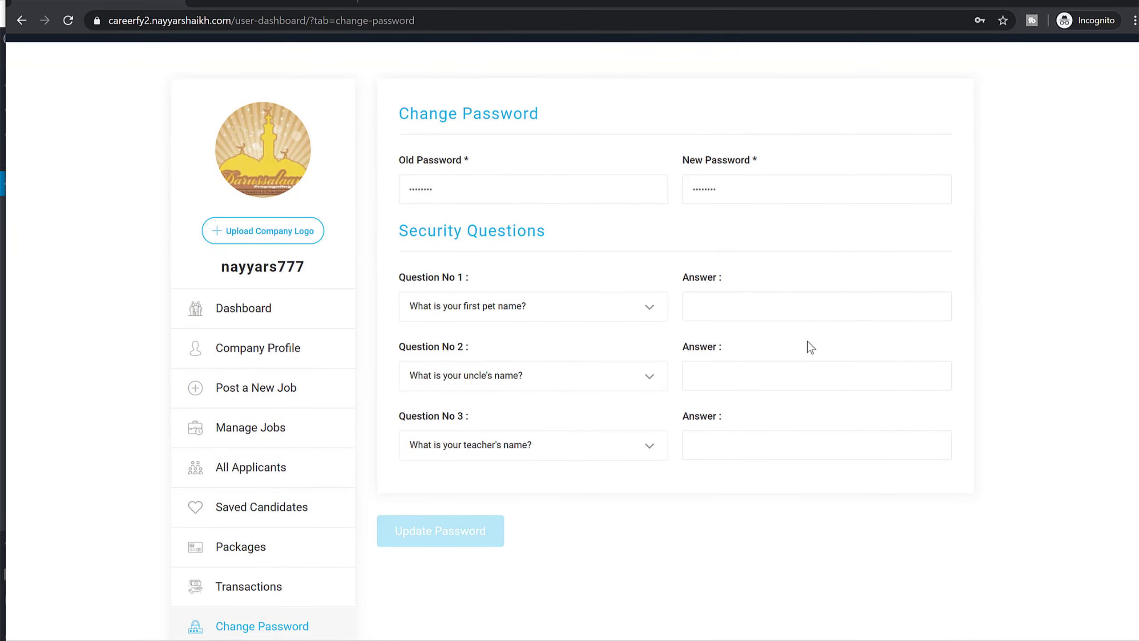
double_click(765, 193)
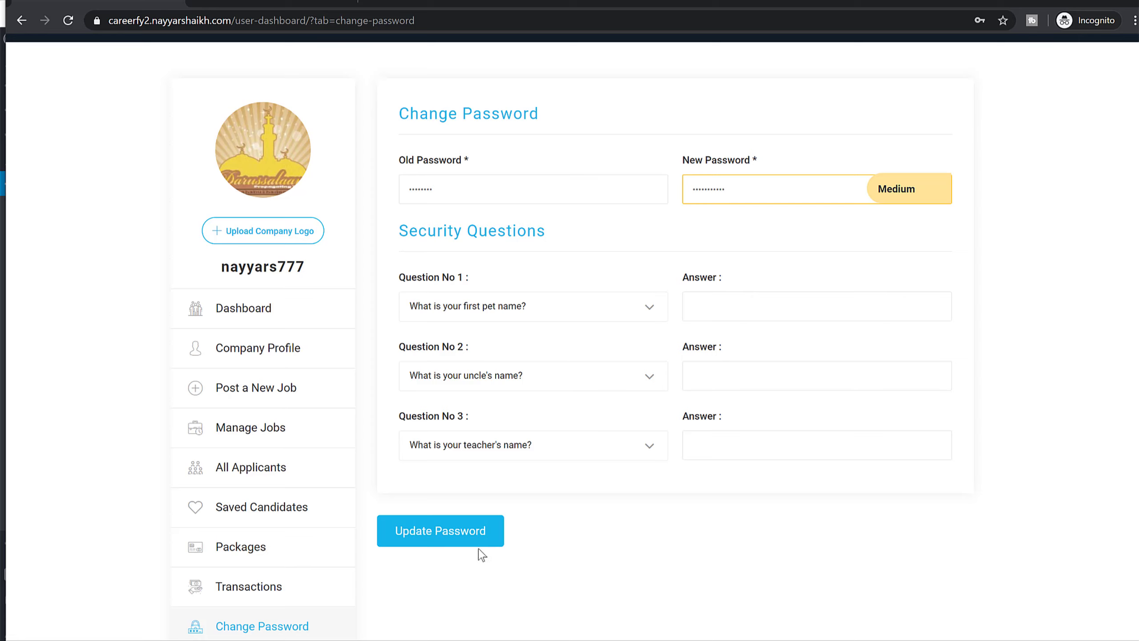
click(466, 538)
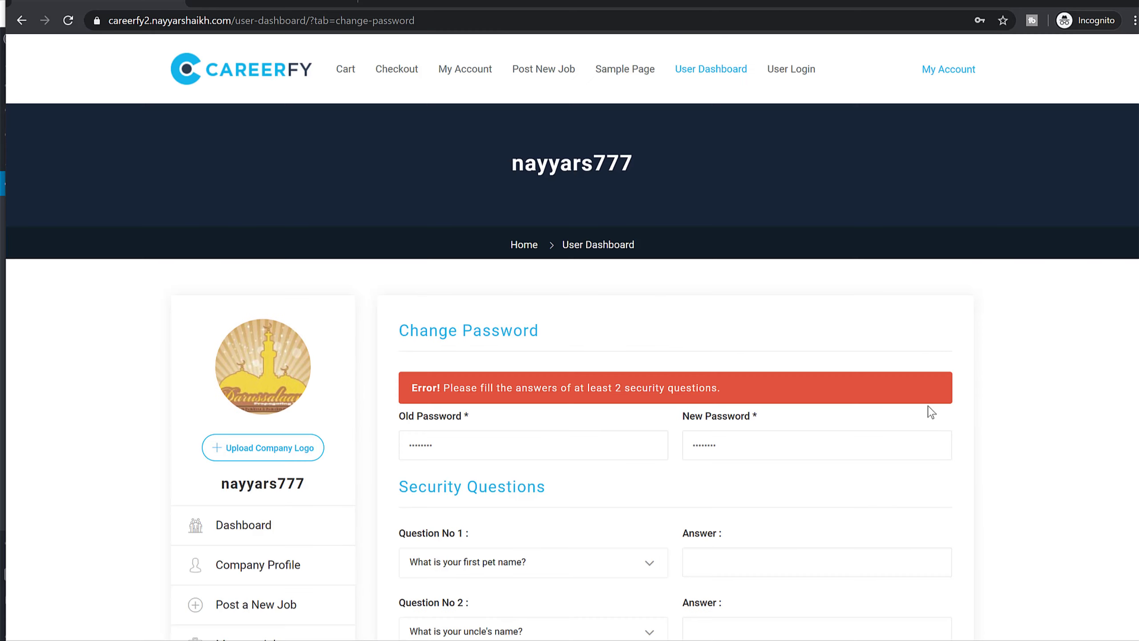
Step: Fill in the security answers and resubmit the password update
scroll(984, 408, down, 5)
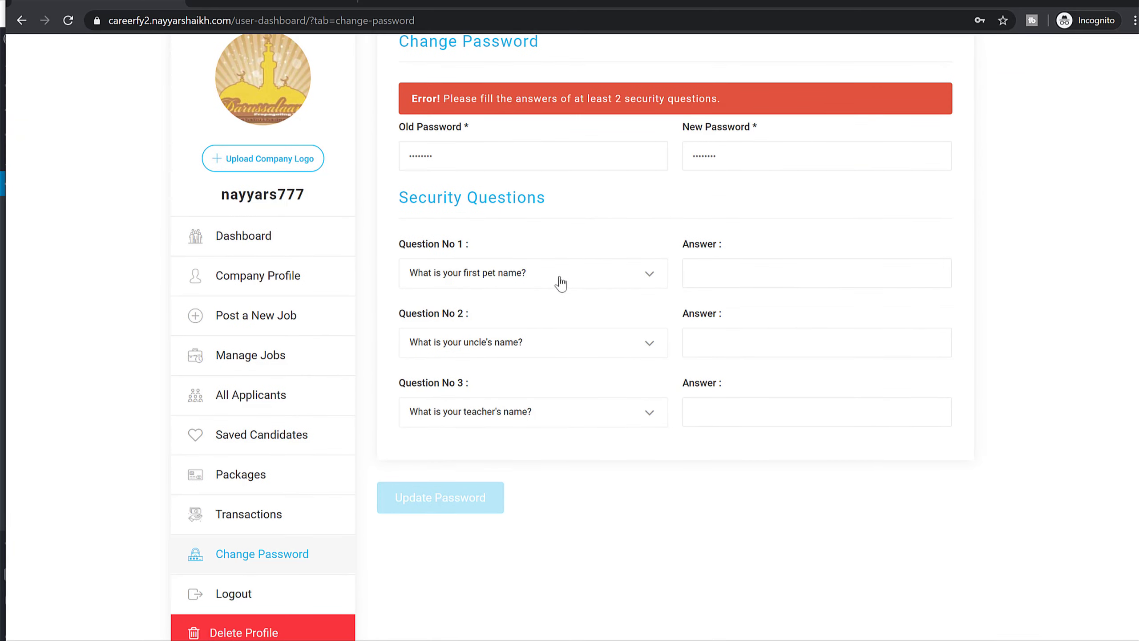
click(793, 287)
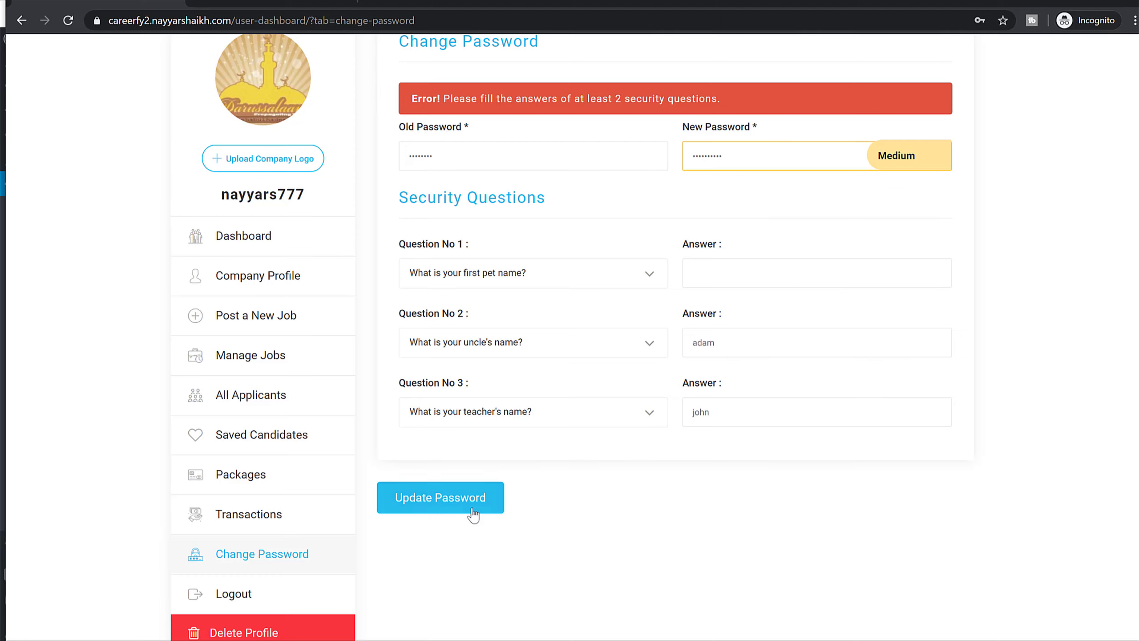
click(471, 504)
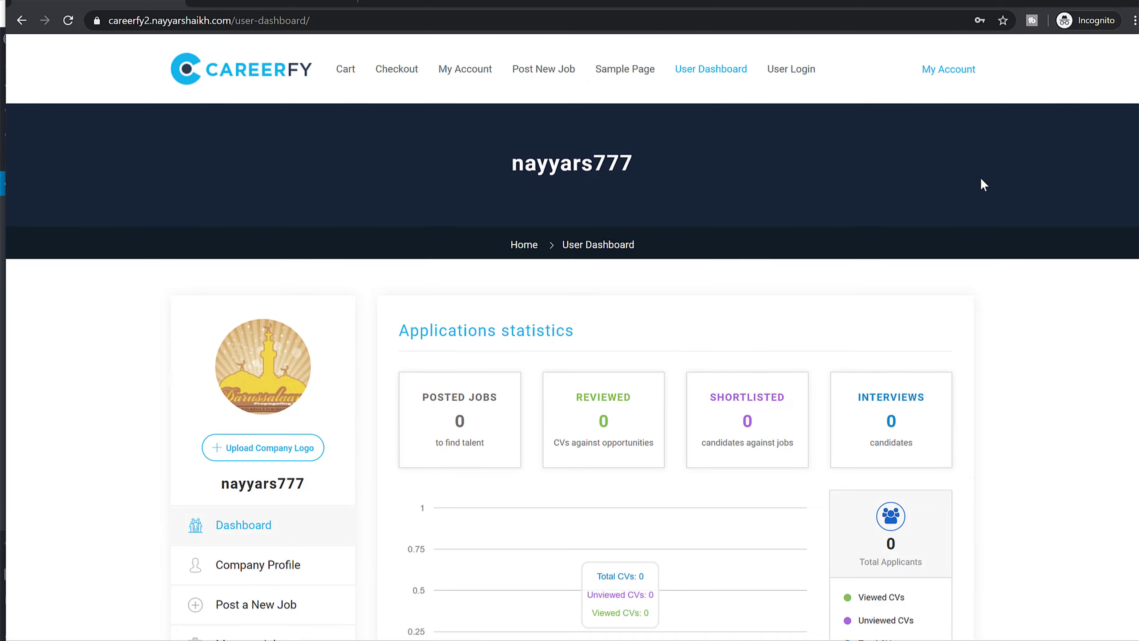
Step: Open Manage Jobs and confirm the property agent job's status is still Pending
scroll(1014, 238, down, 8)
scroll(1013, 305, up, 4)
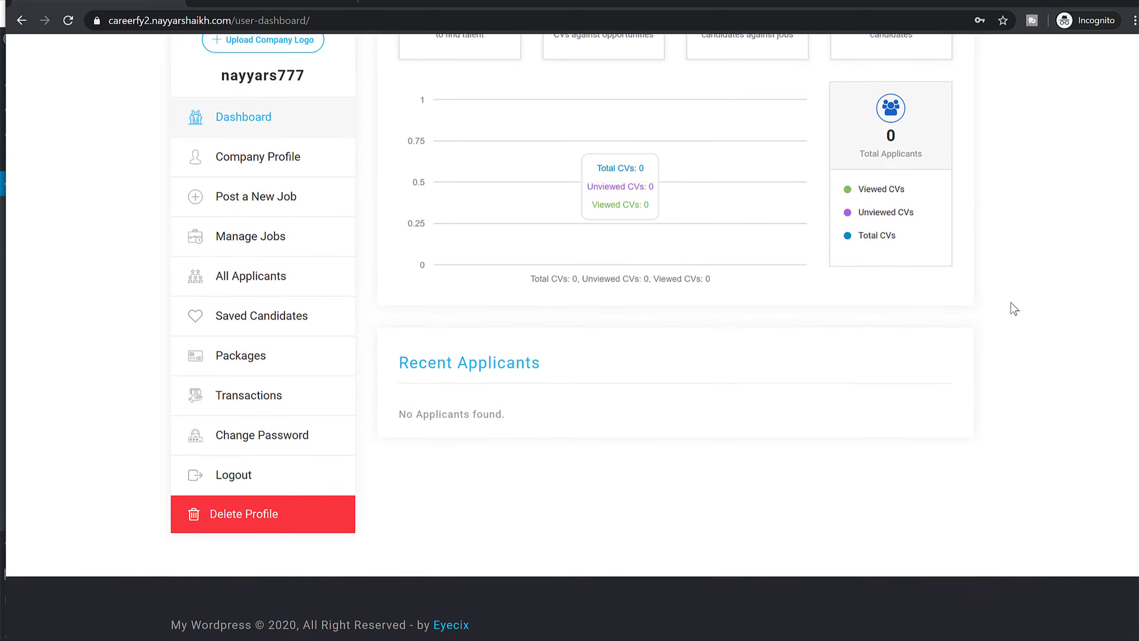
scroll(272, 411, down, 2)
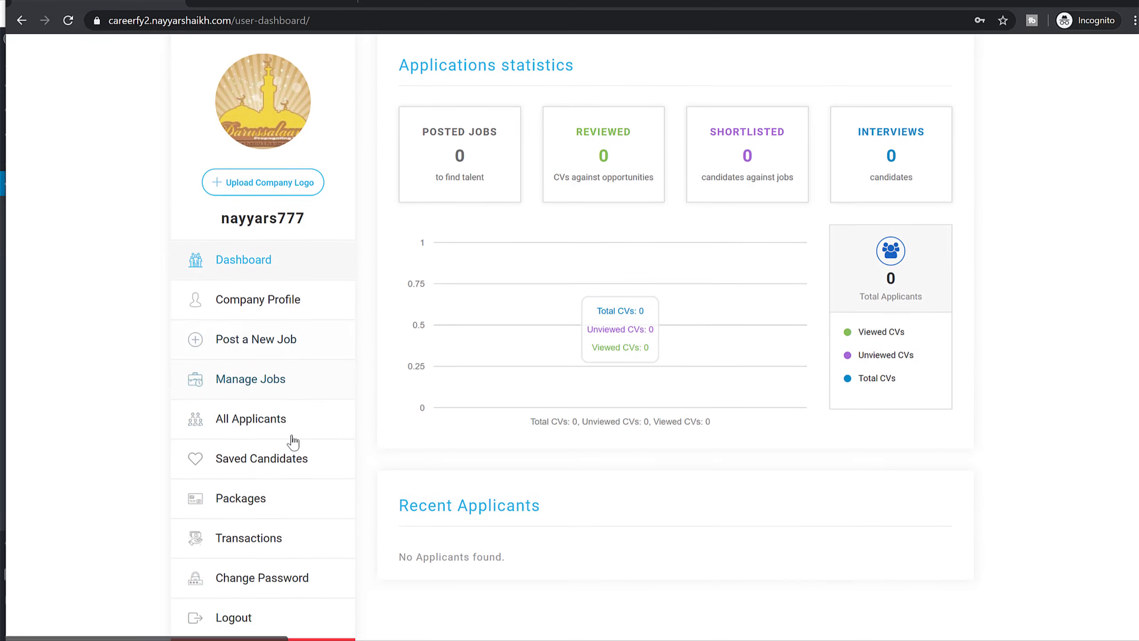
click(272, 386)
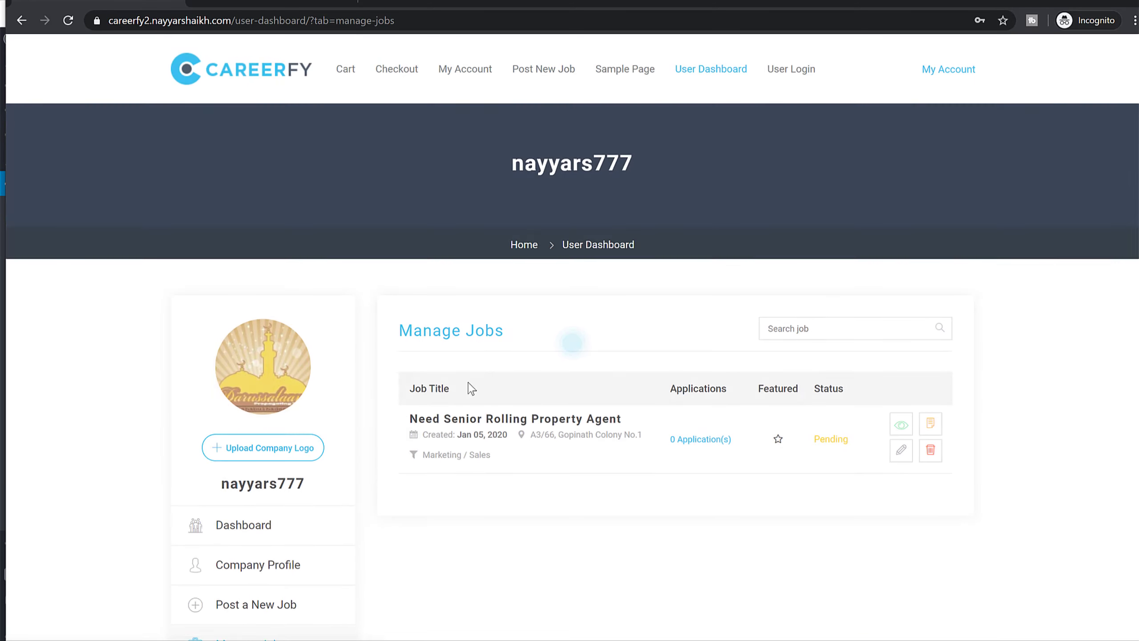
scroll(811, 444, down, 4)
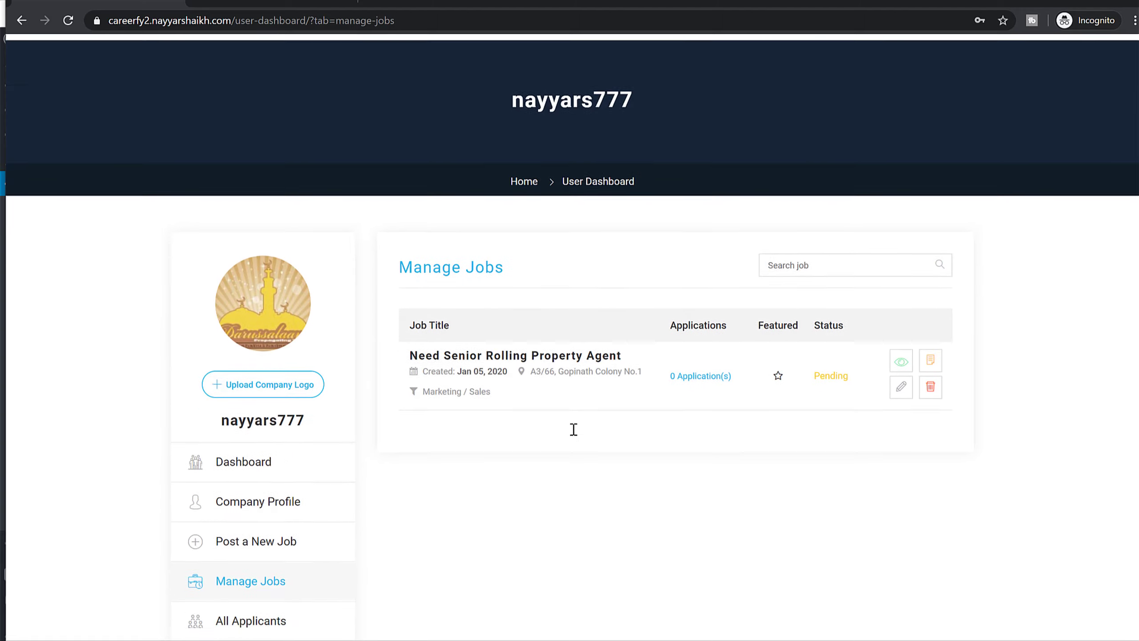
double_click(837, 294)
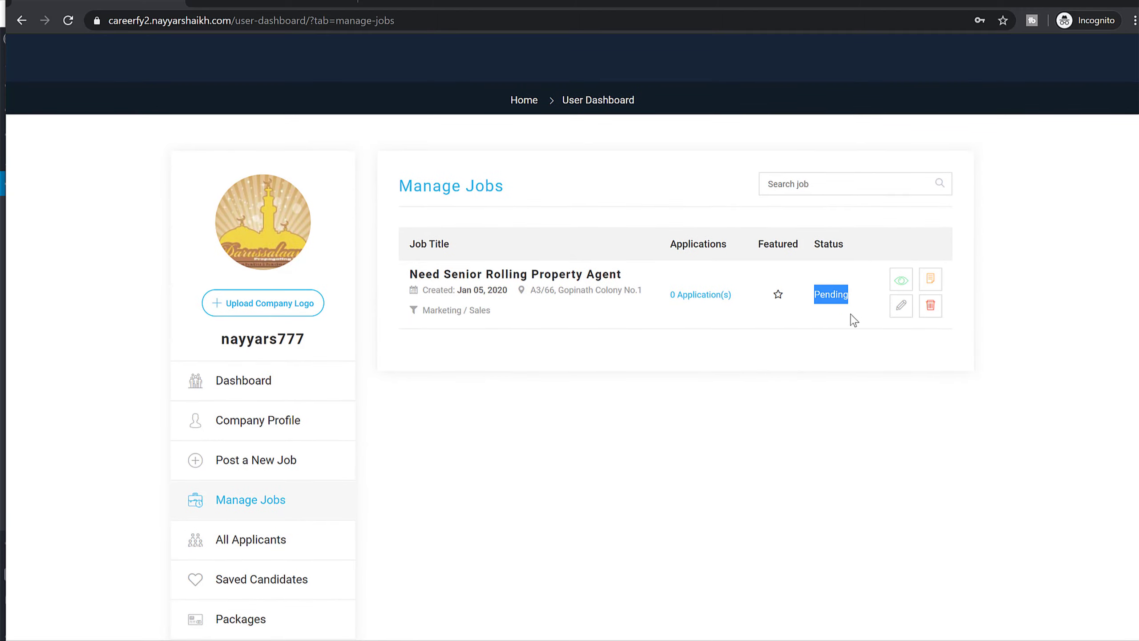
click(846, 292)
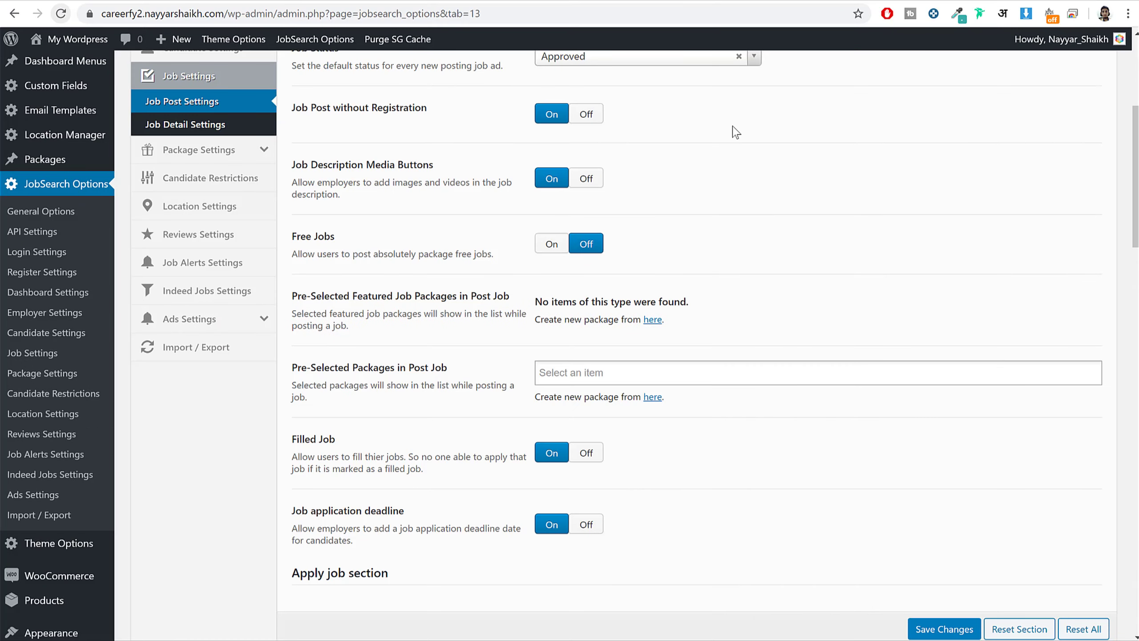
scroll(757, 285, up, 5)
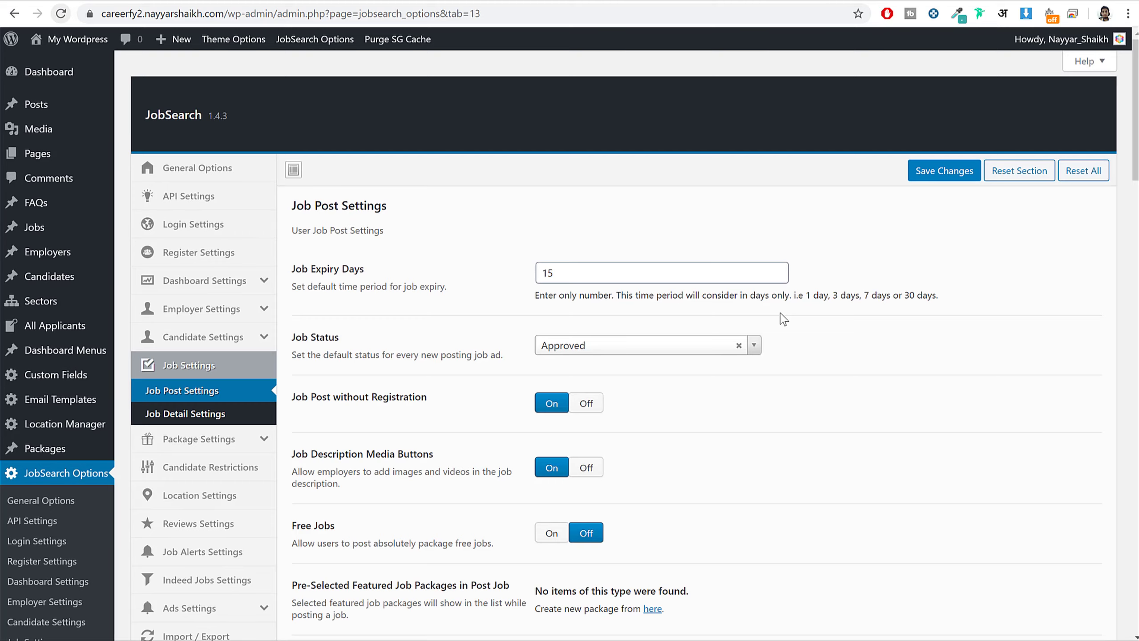
Step: Open the admin All Jobs list and recheck the front-end job showing Pending
click(65, 81)
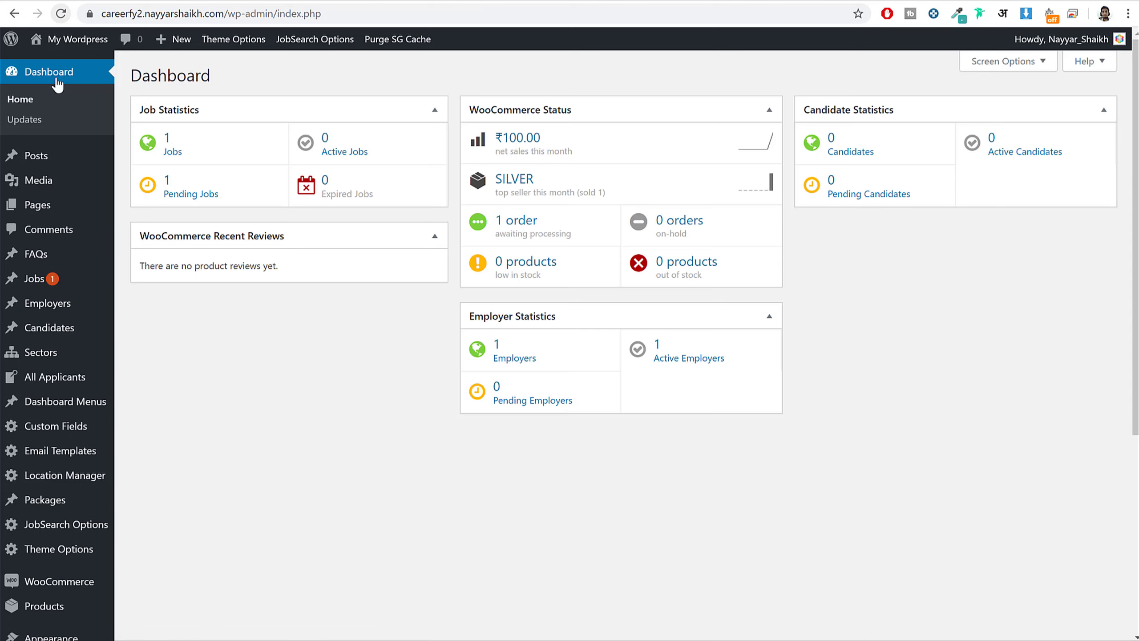
mouse_move(47, 287)
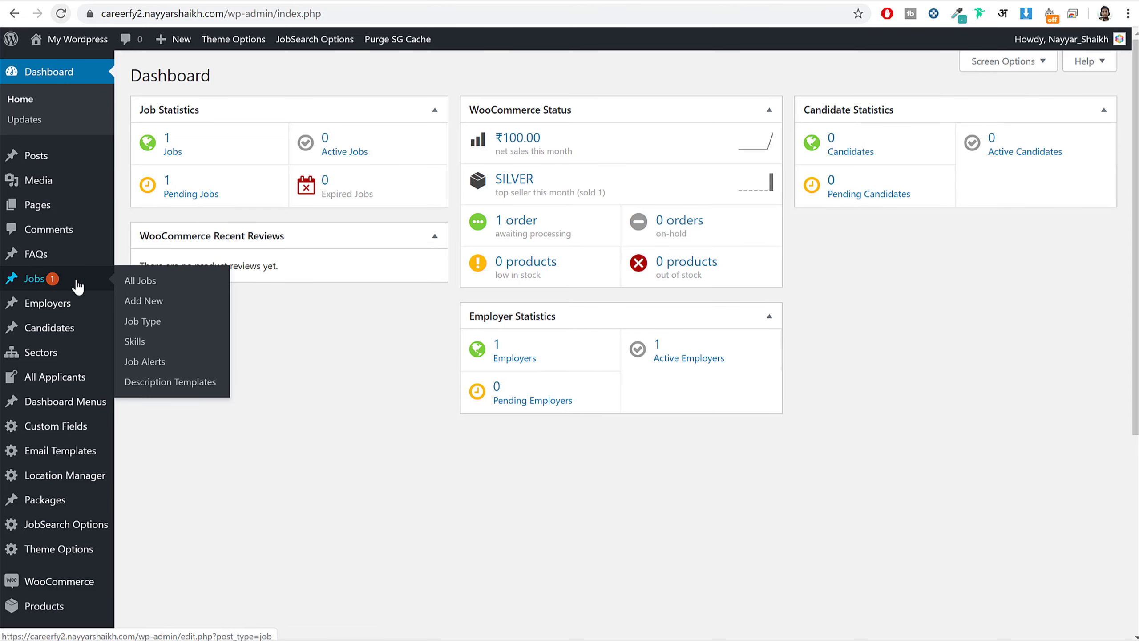
click(47, 287)
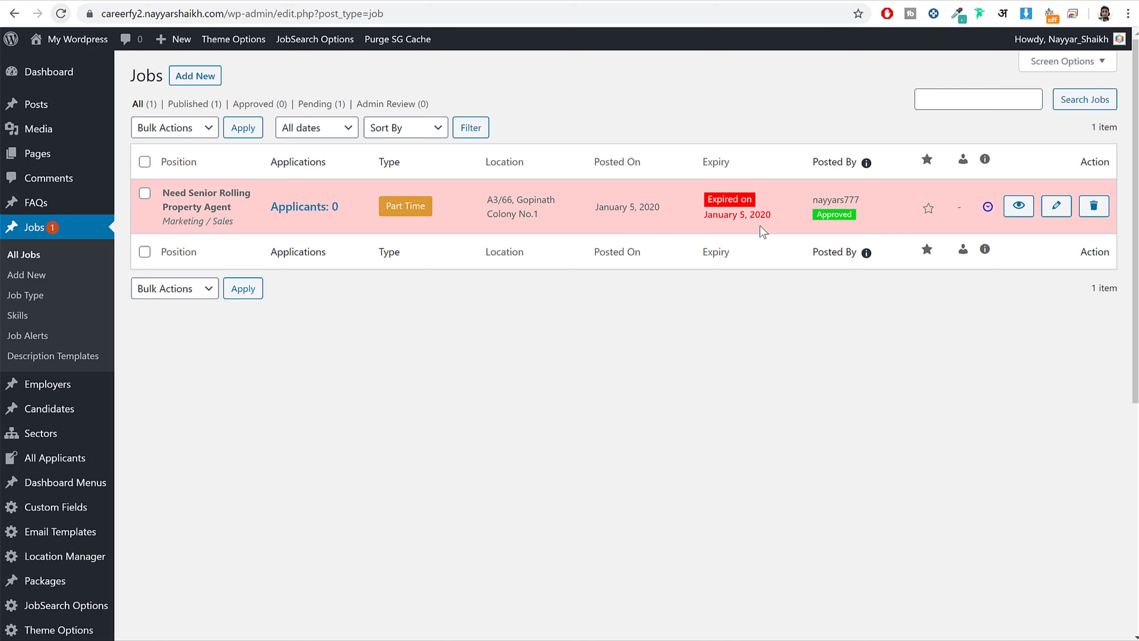
click(325, 631)
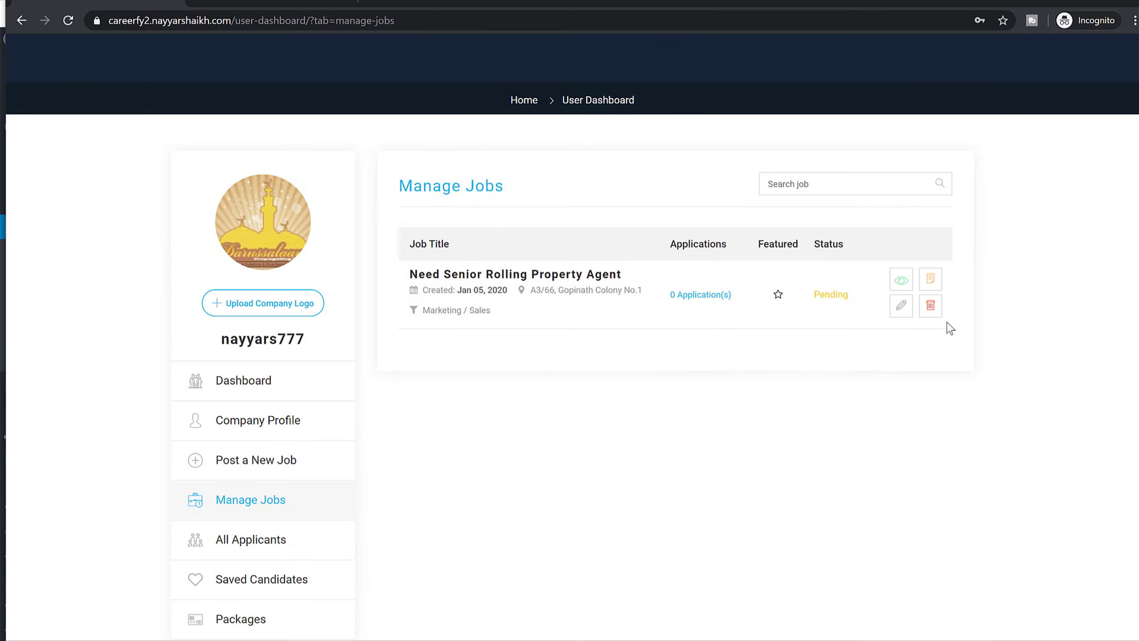
double_click(831, 297)
key(alt+Tab)
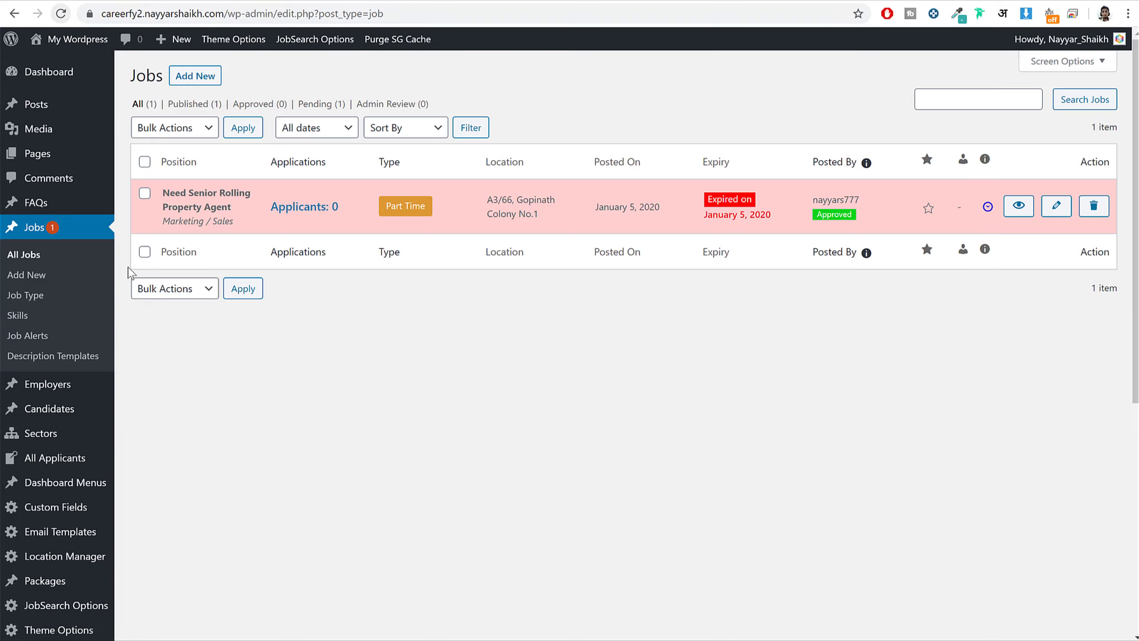
Step: Open the customer's SILVER package order from WooCommerce Orders
scroll(145, 300, down, 3)
scroll(151, 309, up, 2)
scroll(151, 309, down, 4)
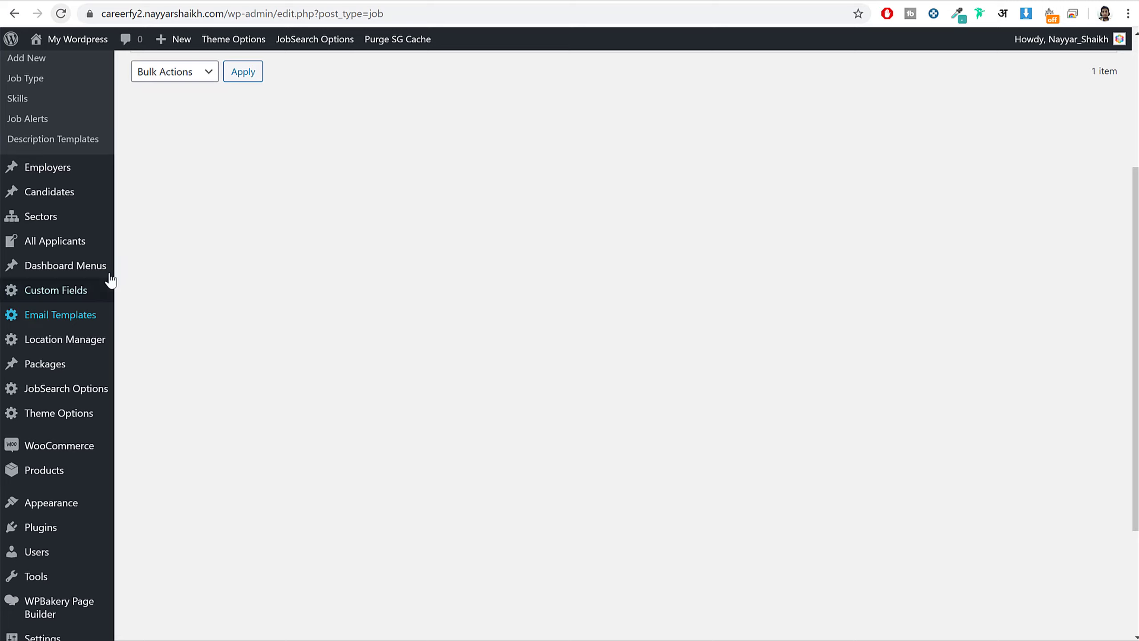
scroll(109, 280, up, 5)
scroll(462, 333, down, 3)
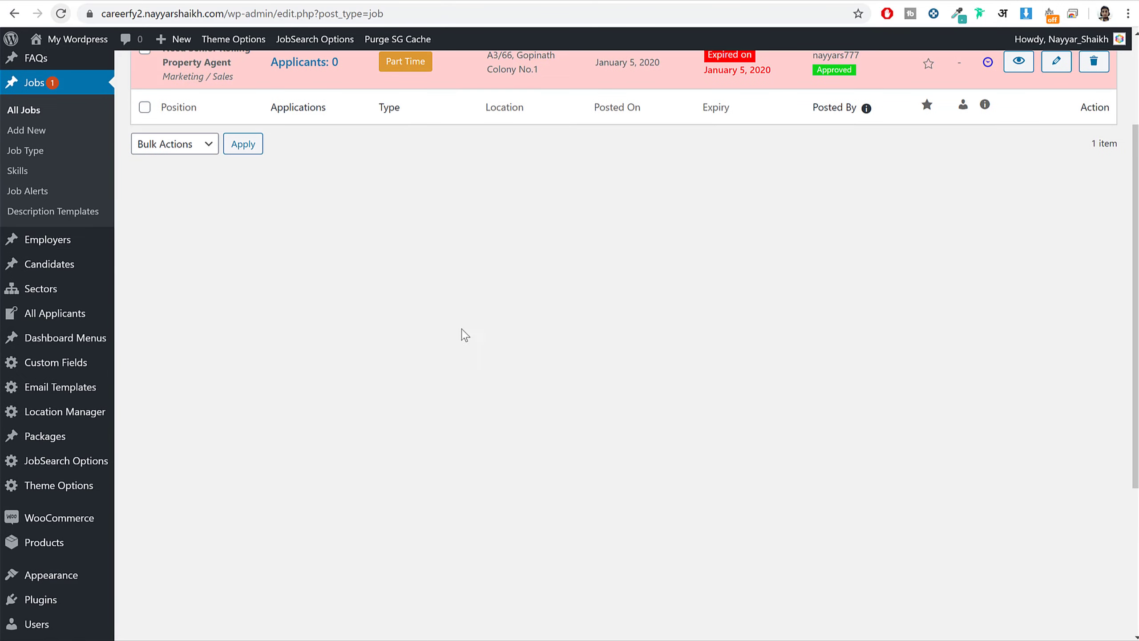
scroll(621, 191, up, 3)
scroll(655, 319, down, 5)
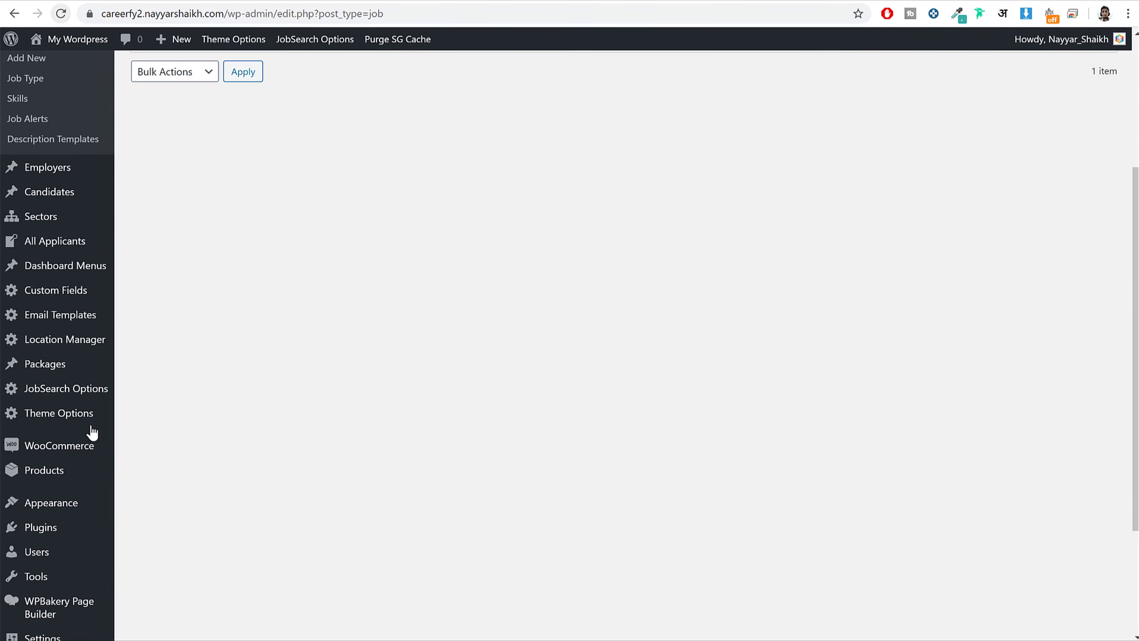
scroll(91, 432, down, 3)
mouse_move(56, 308)
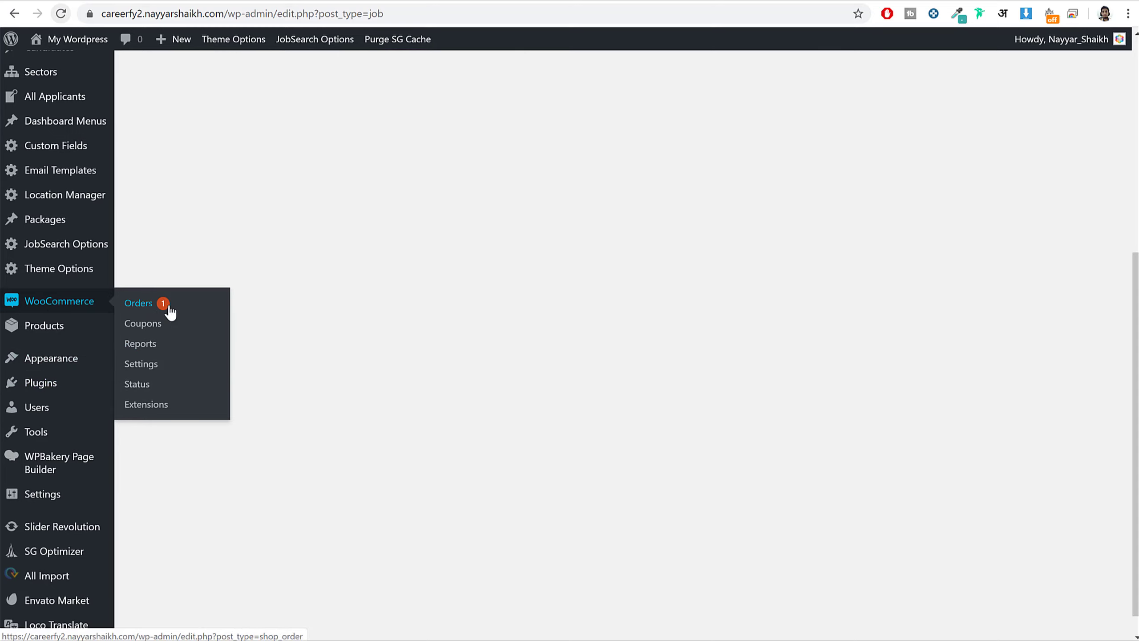
click(157, 317)
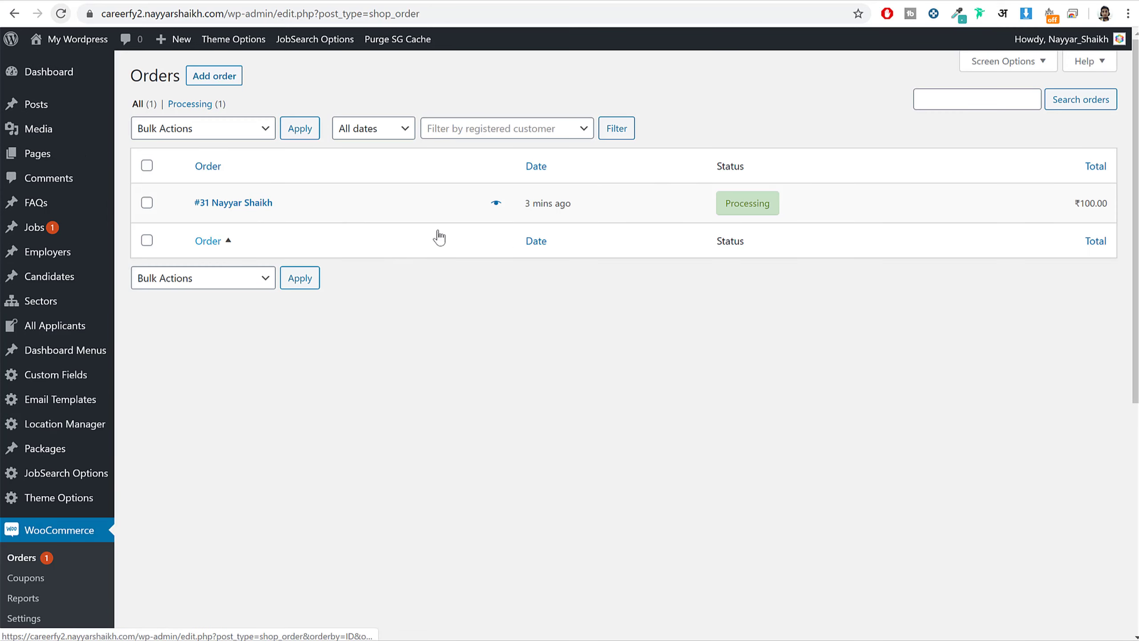
click(240, 205)
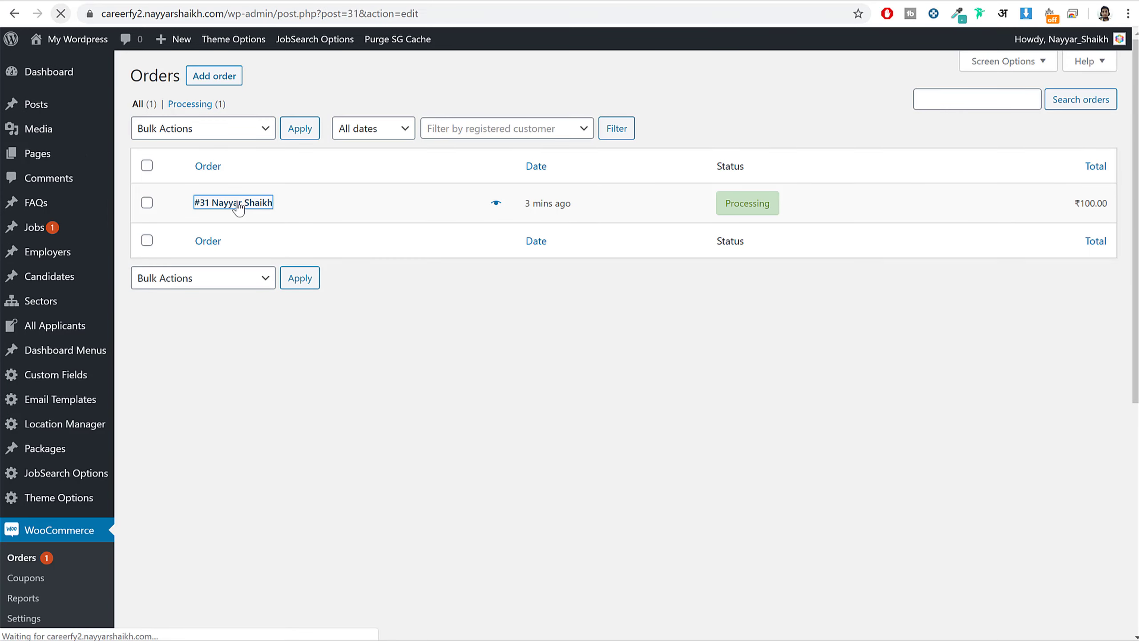
Step: Set the order status to Completed, save it, and reload the employer's Manage Jobs page
scroll(576, 318, down, 5)
scroll(894, 340, up, 5)
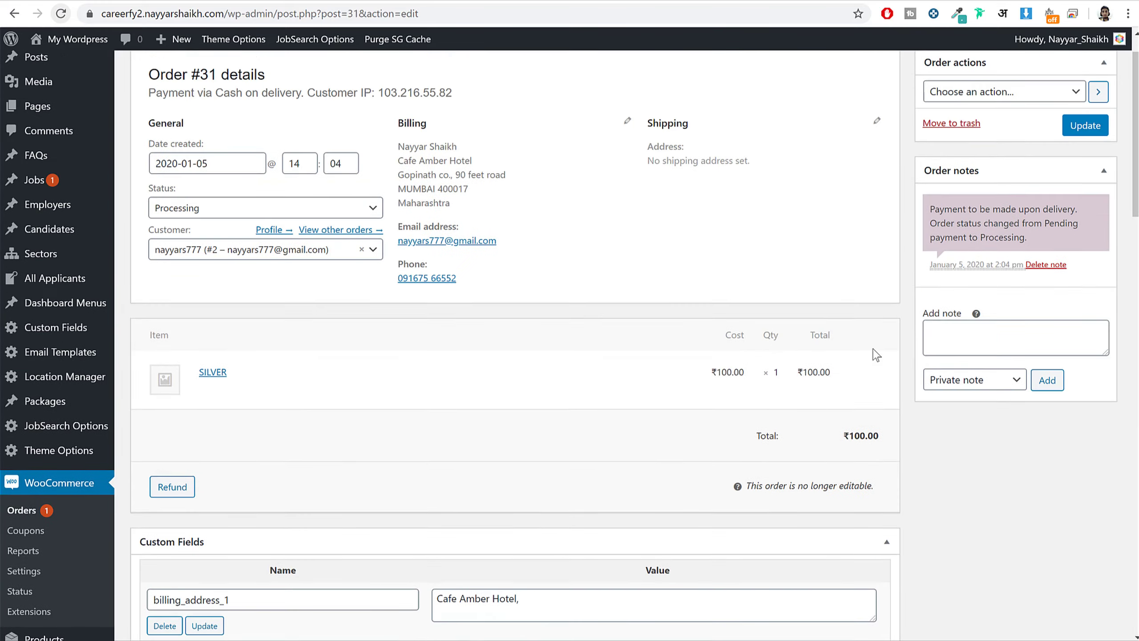
click(180, 256)
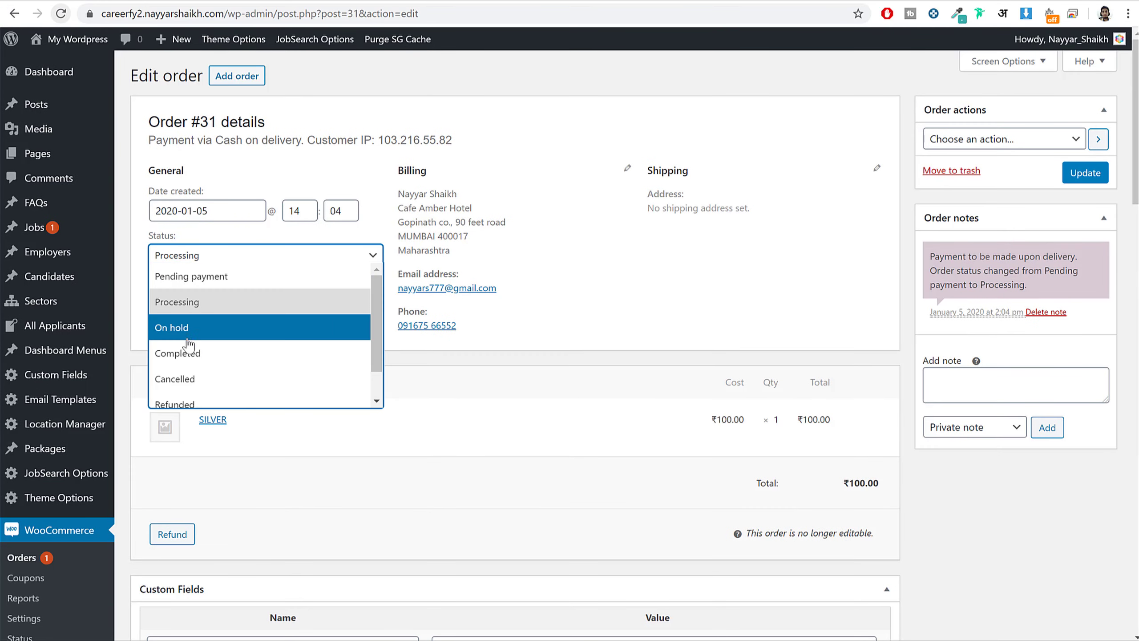
click(220, 353)
click(1073, 173)
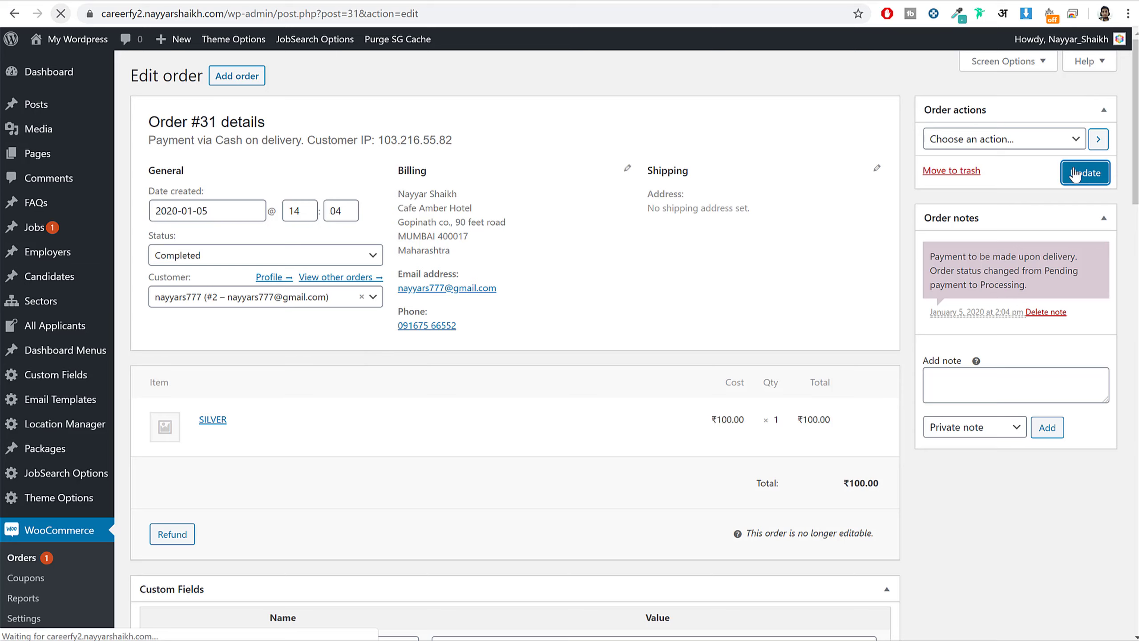
click(315, 633)
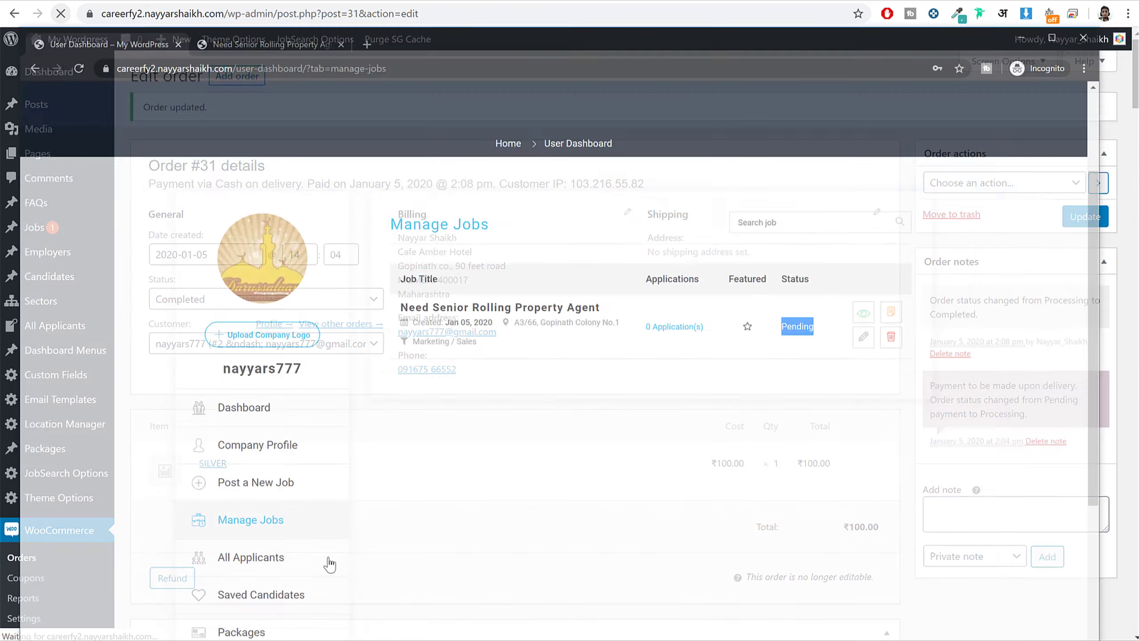
click(68, 21)
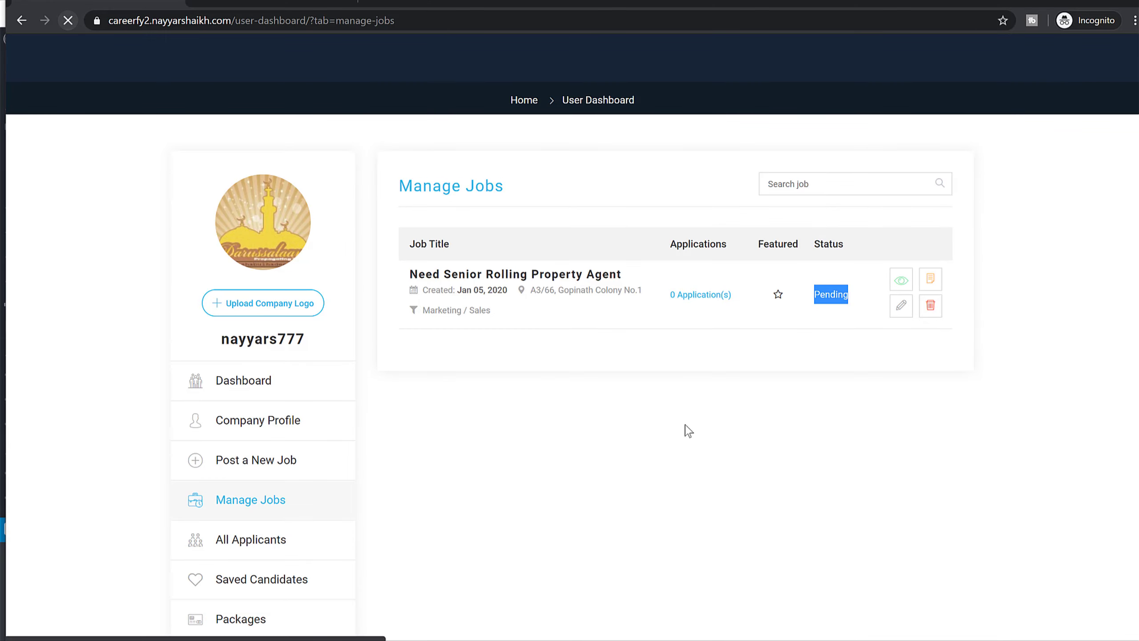
Step: Note the job now shows Approved, then upload employer-11 from Media as the company logo
drag(860, 317, 815, 316)
click(839, 314)
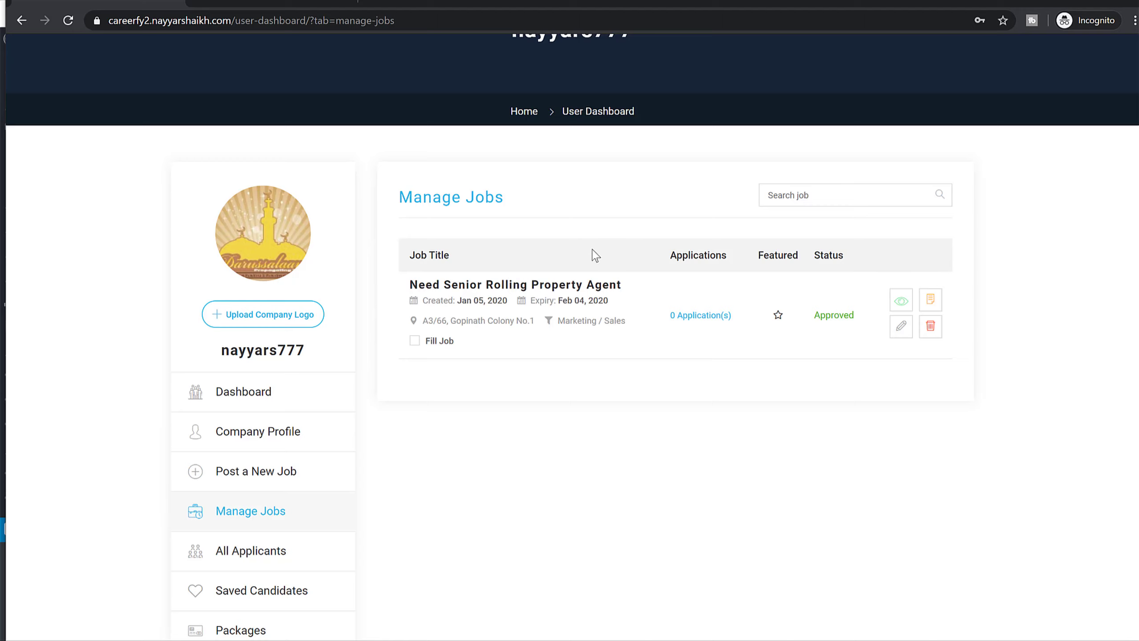
click(263, 314)
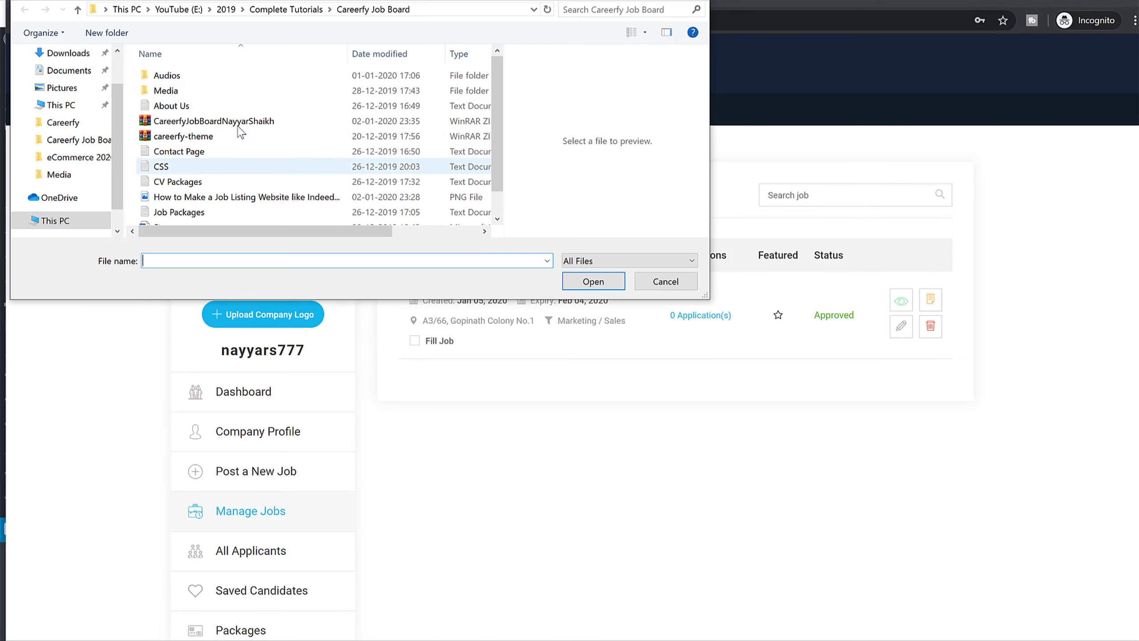
double_click(196, 92)
click(357, 88)
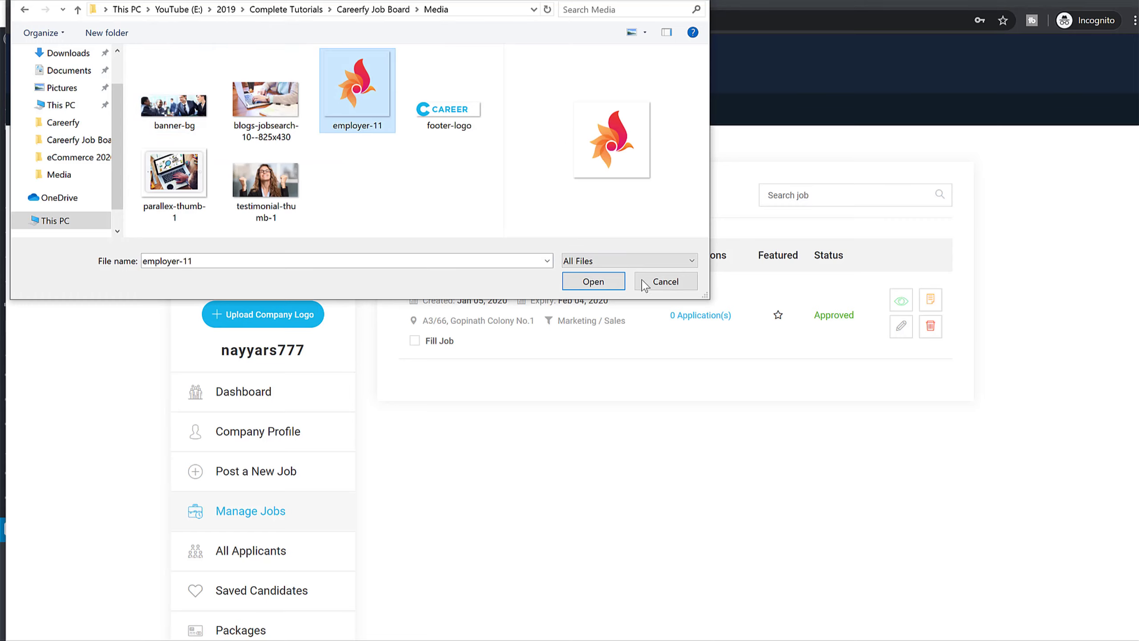
click(586, 284)
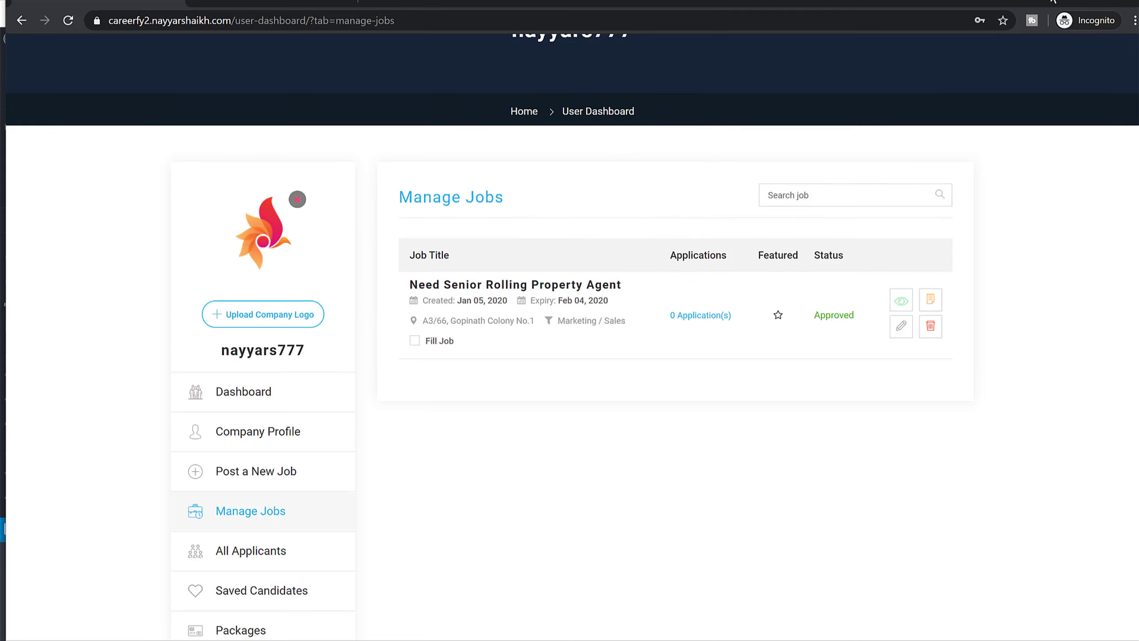
scroll(844, 450, up, 3)
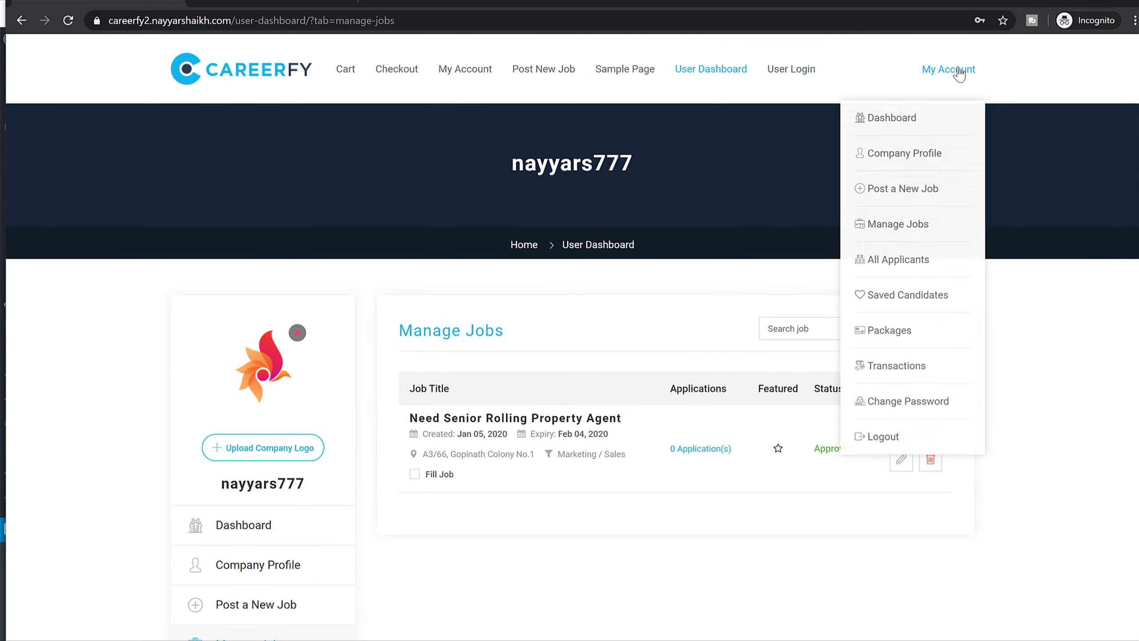
mouse_move(956, 72)
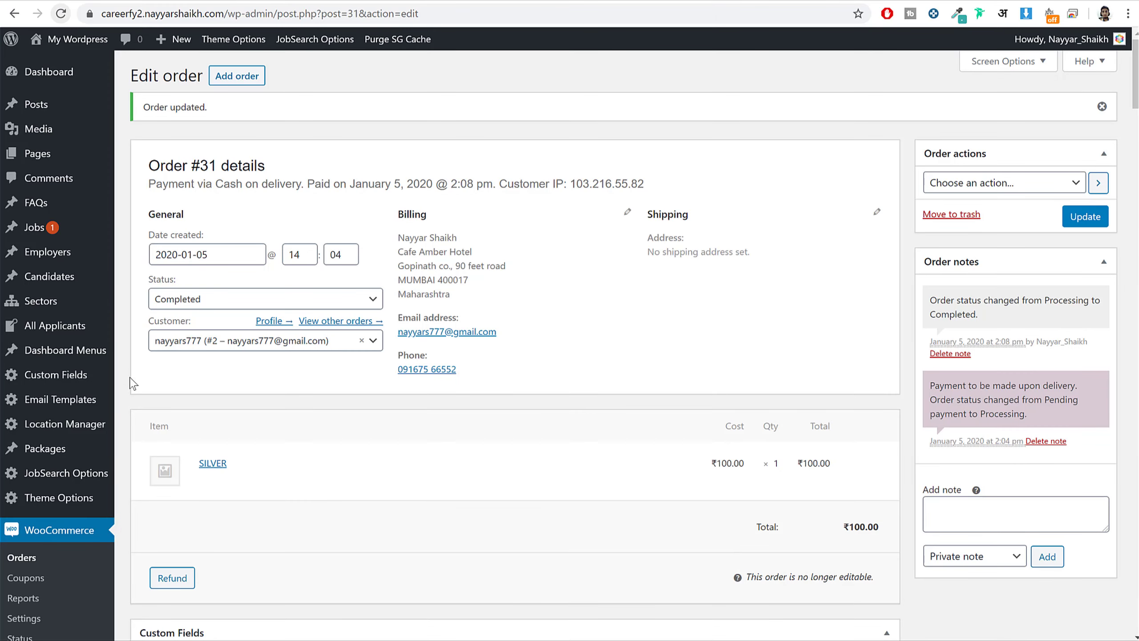
Step: Open the Job Settings section of JobSearch Options
scroll(158, 395, down, 7)
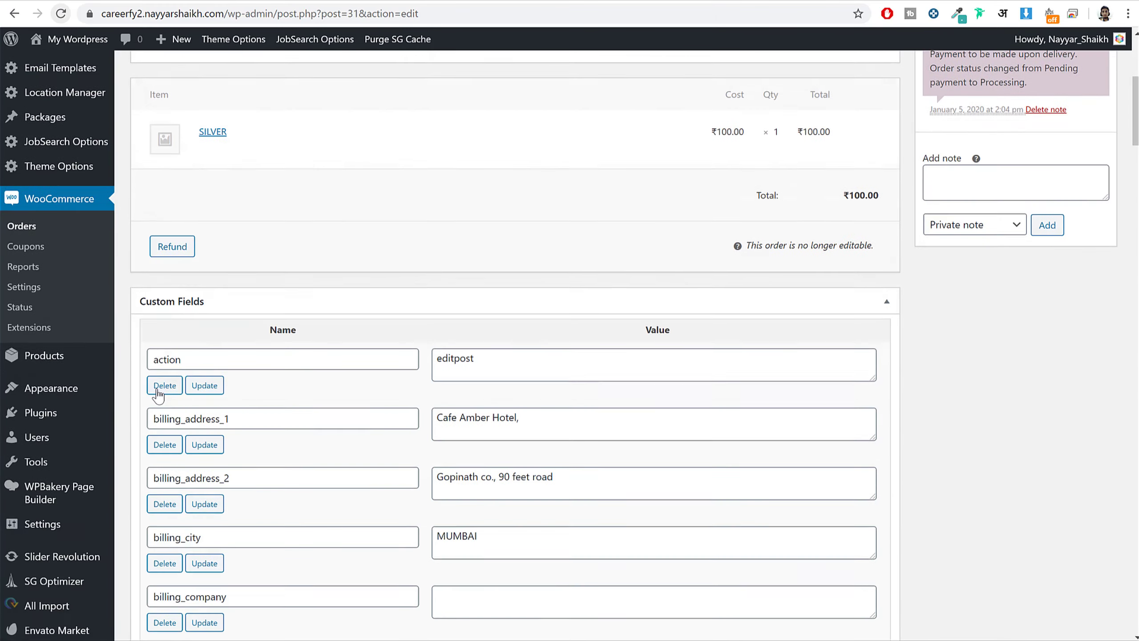
scroll(219, 437, down, 2)
scroll(214, 448, up, 7)
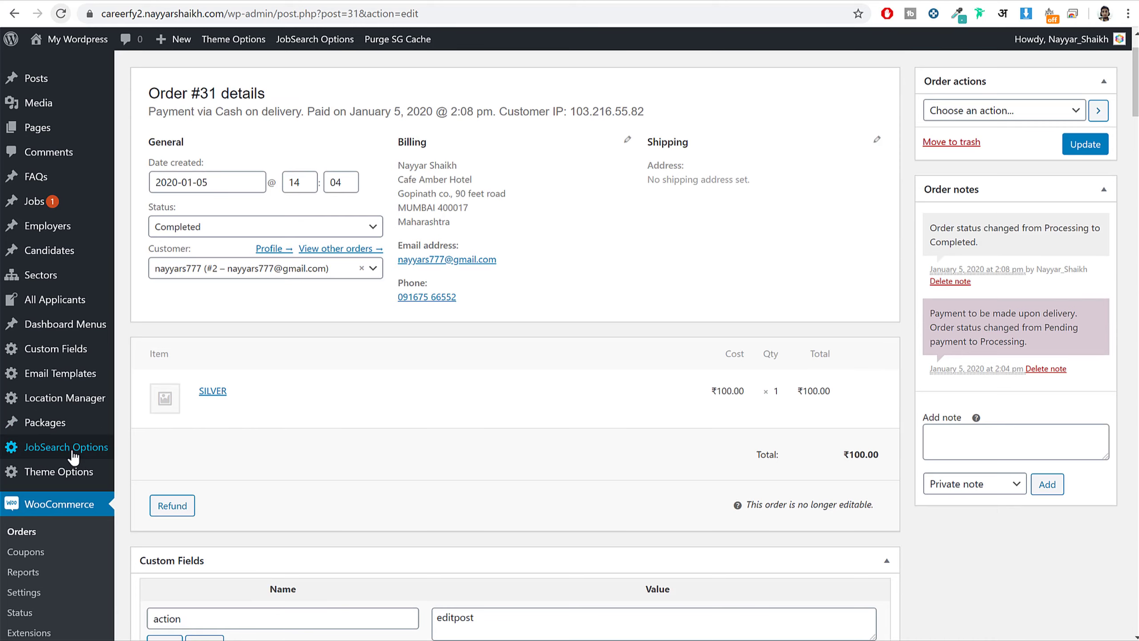
mouse_move(74, 456)
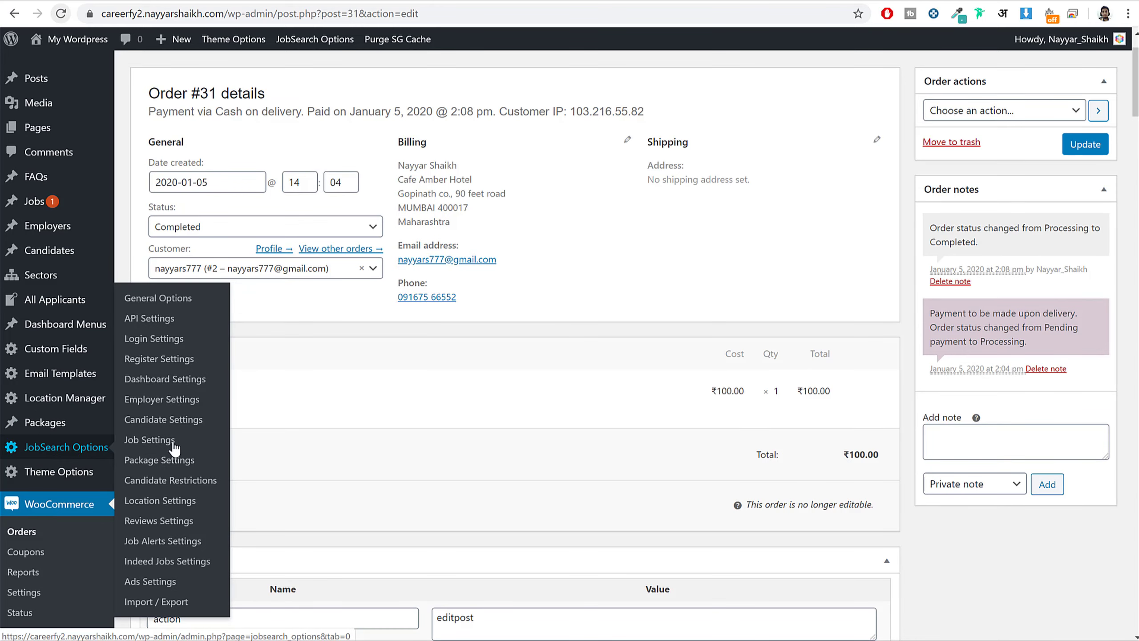
click(160, 443)
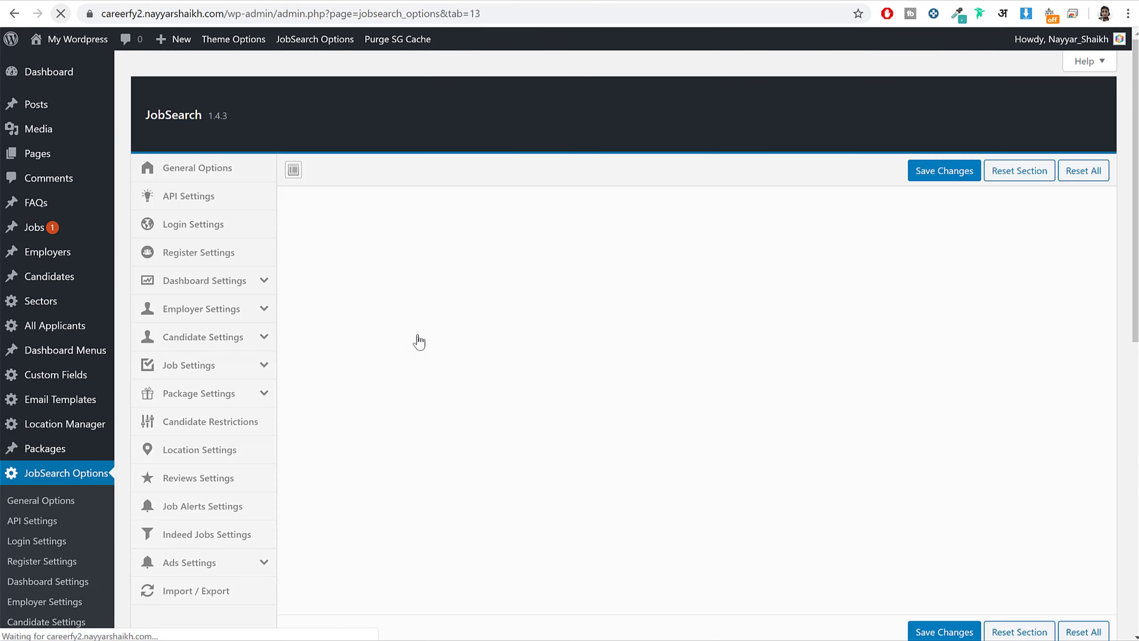
Step: Change the default Job Status from Approved to Admin Review
scroll(965, 366, down, 3)
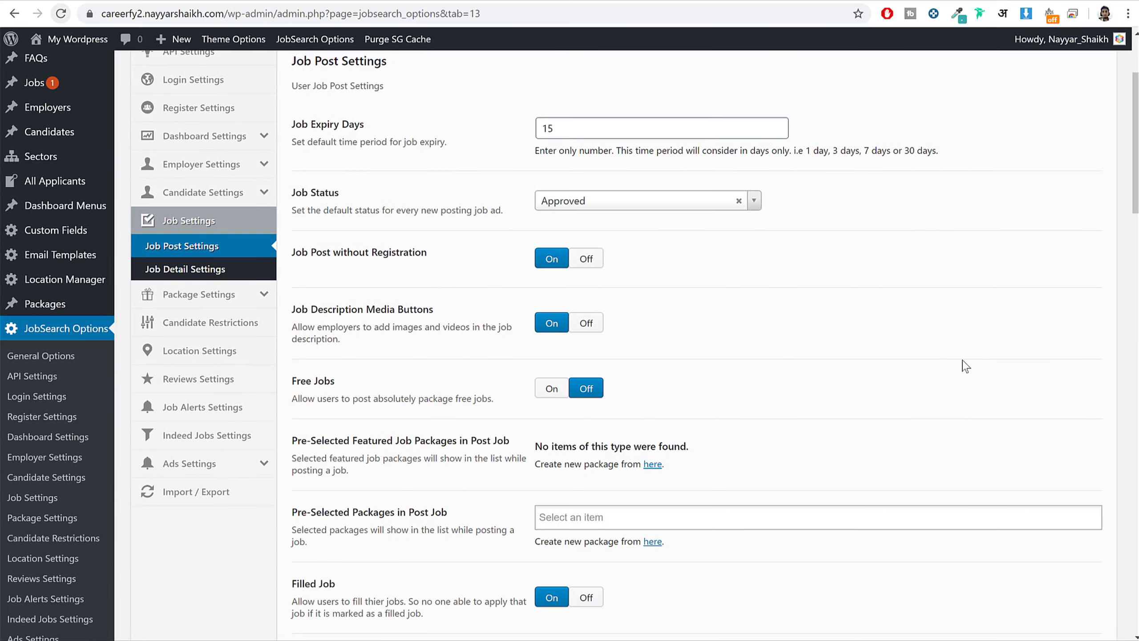
drag(342, 195, 292, 199)
click(618, 219)
drag(344, 194, 453, 188)
click(594, 206)
click(587, 269)
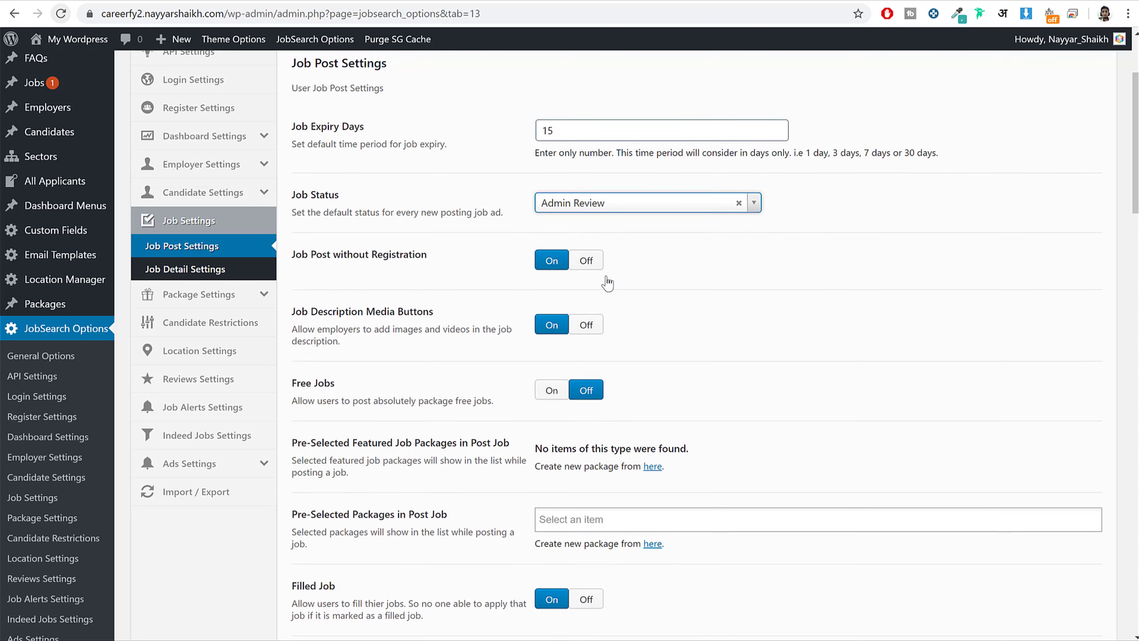
Step: In All Jobs, select the property agent job and apply the Approved bulk action
mouse_move(47, 82)
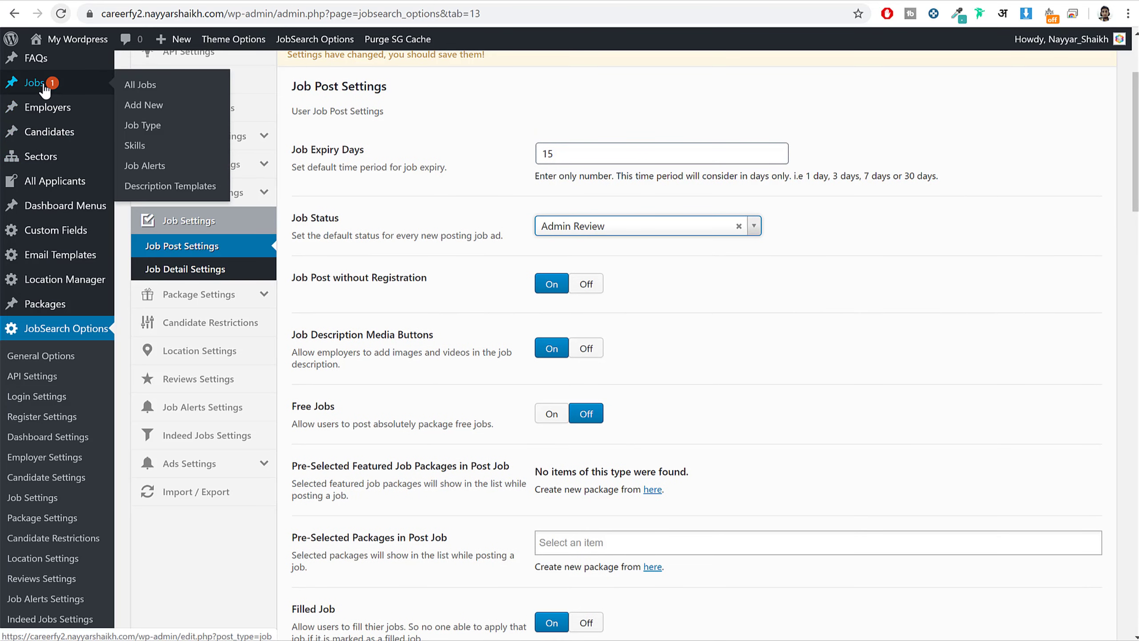
click(87, 97)
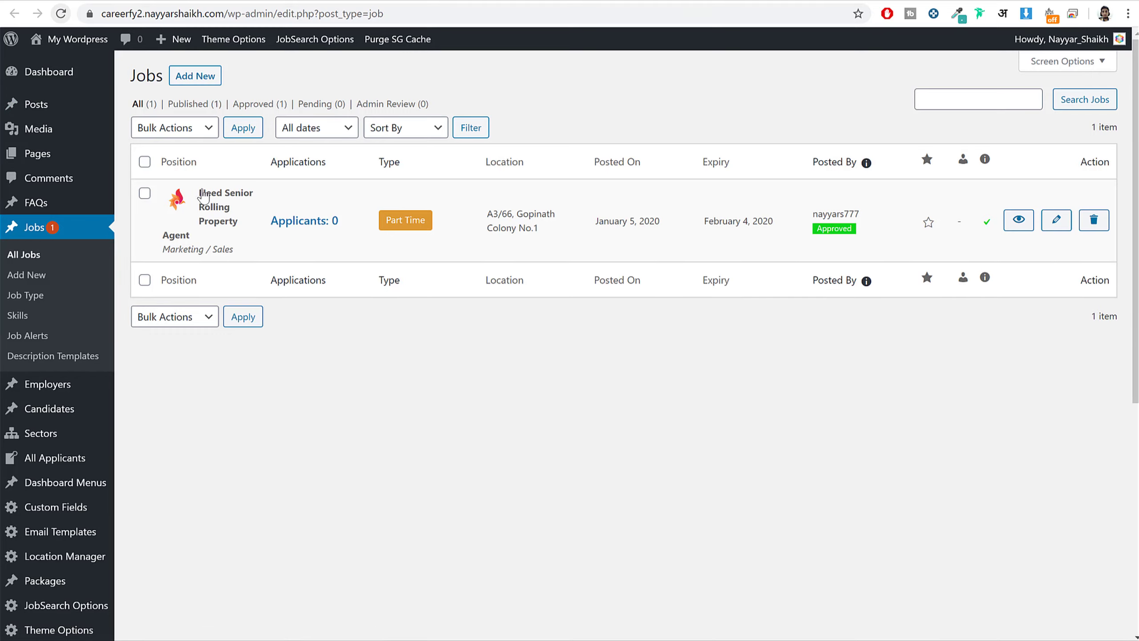
click(145, 194)
click(175, 127)
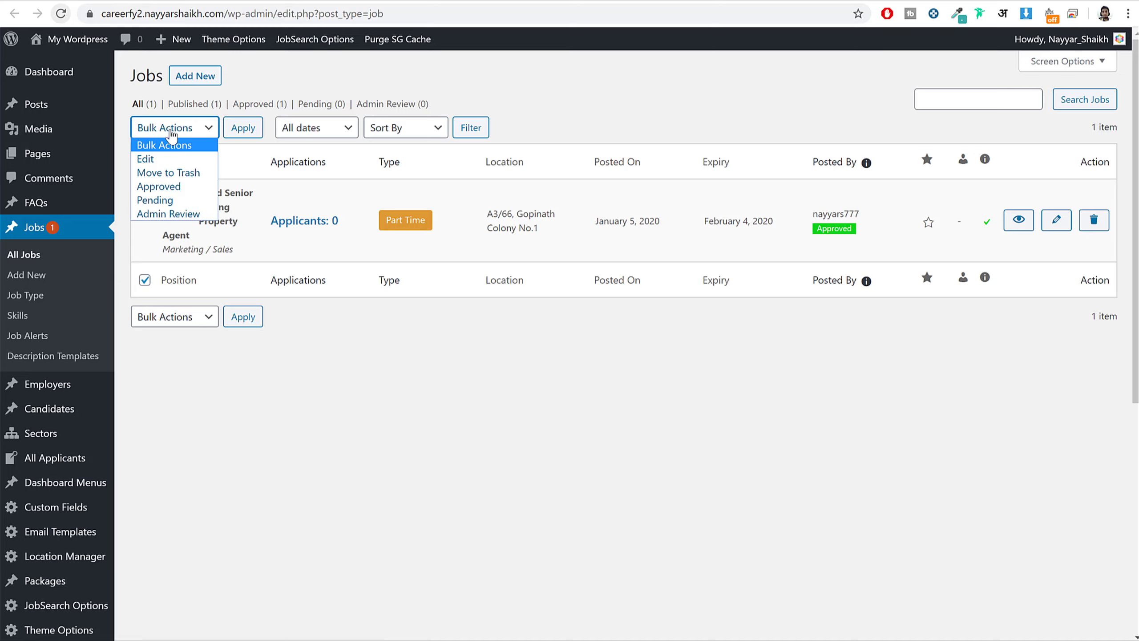
click(177, 195)
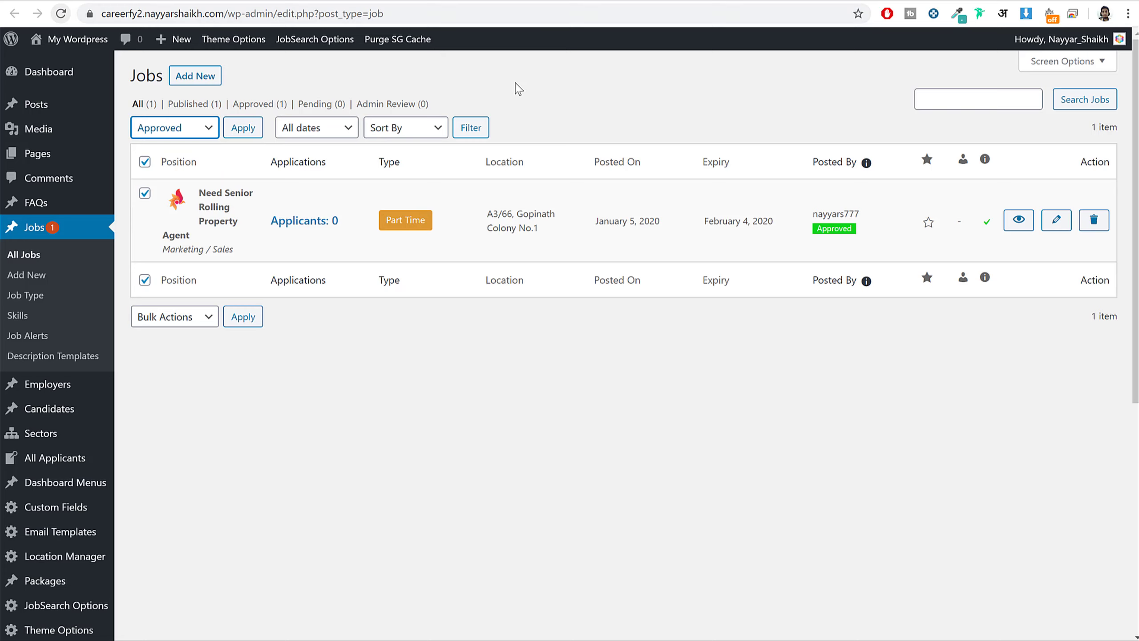
click(202, 2)
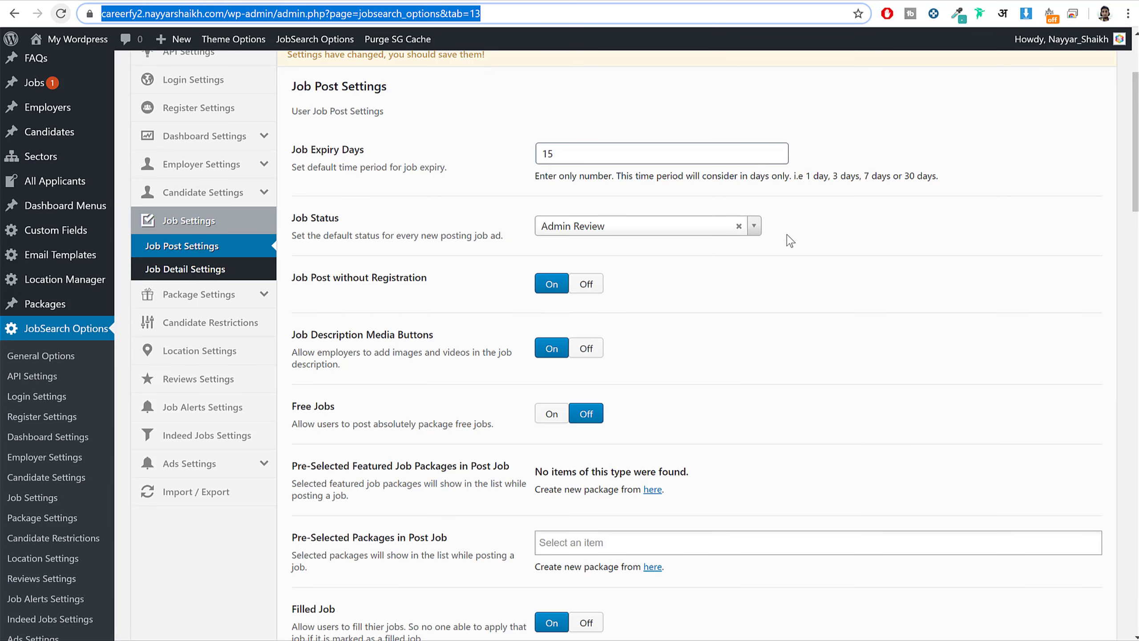
Step: Turn Job Post without Registration Off and save the job post settings
click(858, 256)
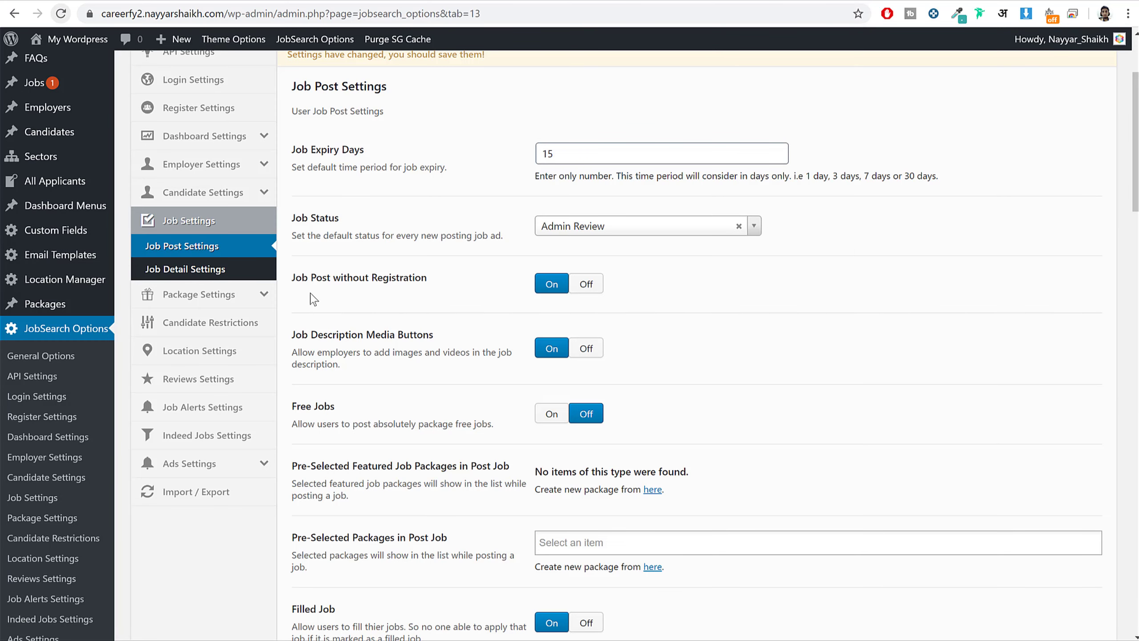
drag(296, 279, 438, 282)
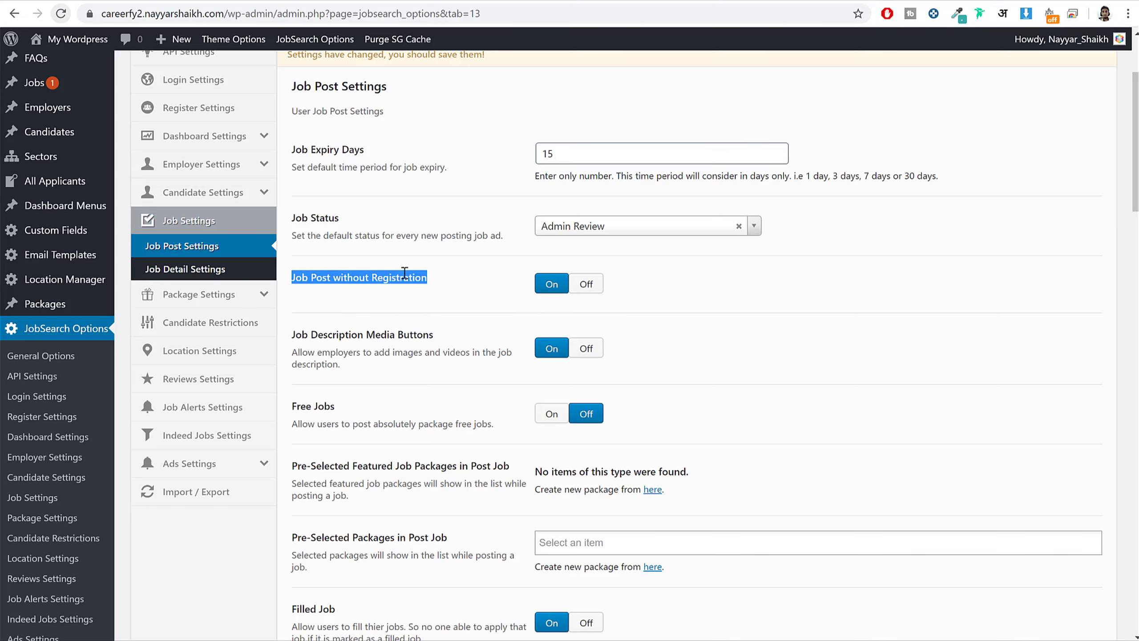
click(581, 289)
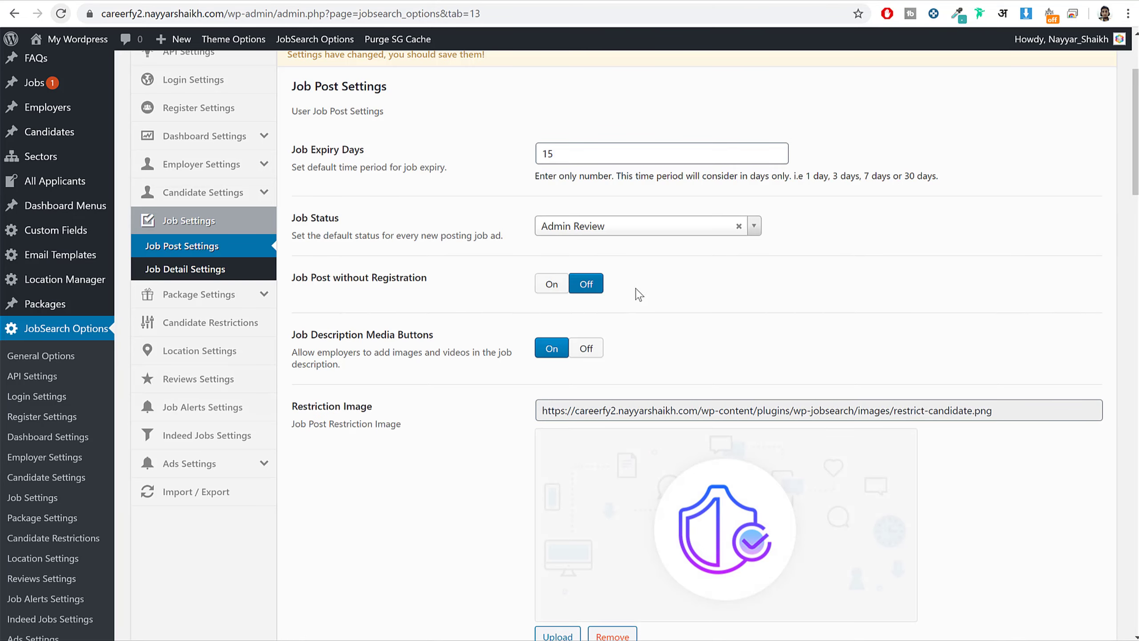
scroll(731, 348, down, 8)
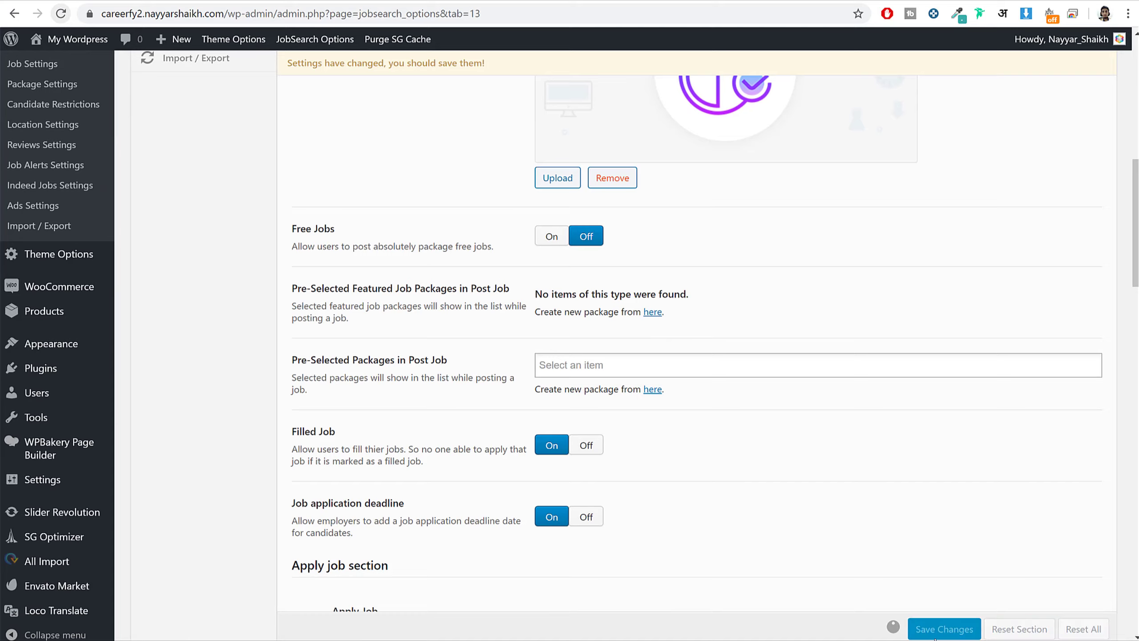
click(945, 629)
Step: Select the site's base address in the admin window's address bar
click(296, 630)
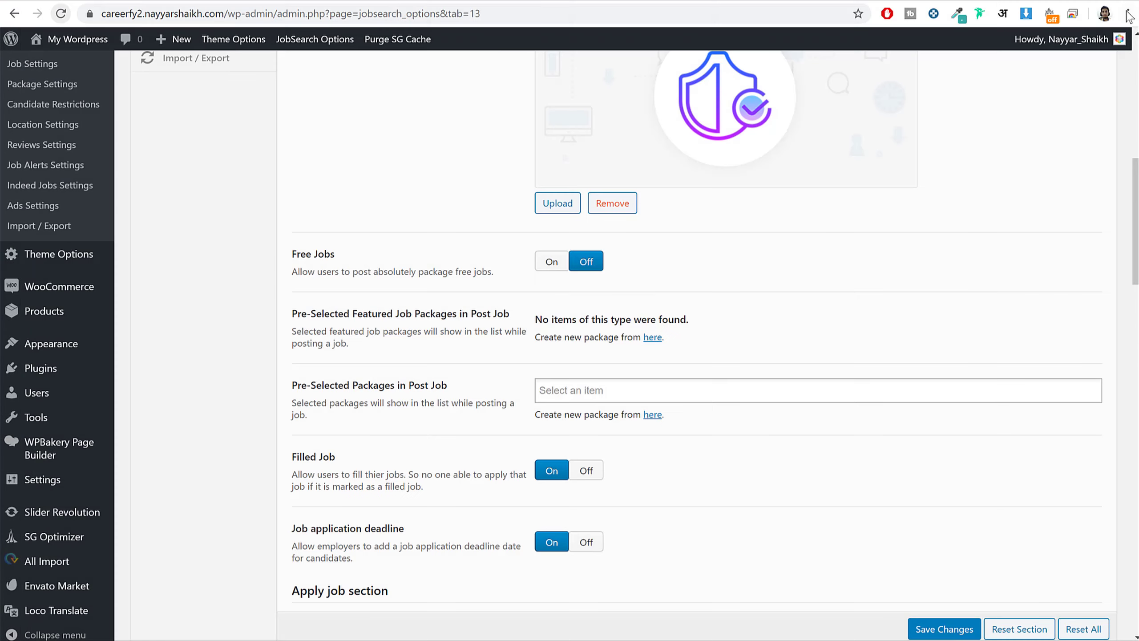
click(1128, 13)
click(232, 17)
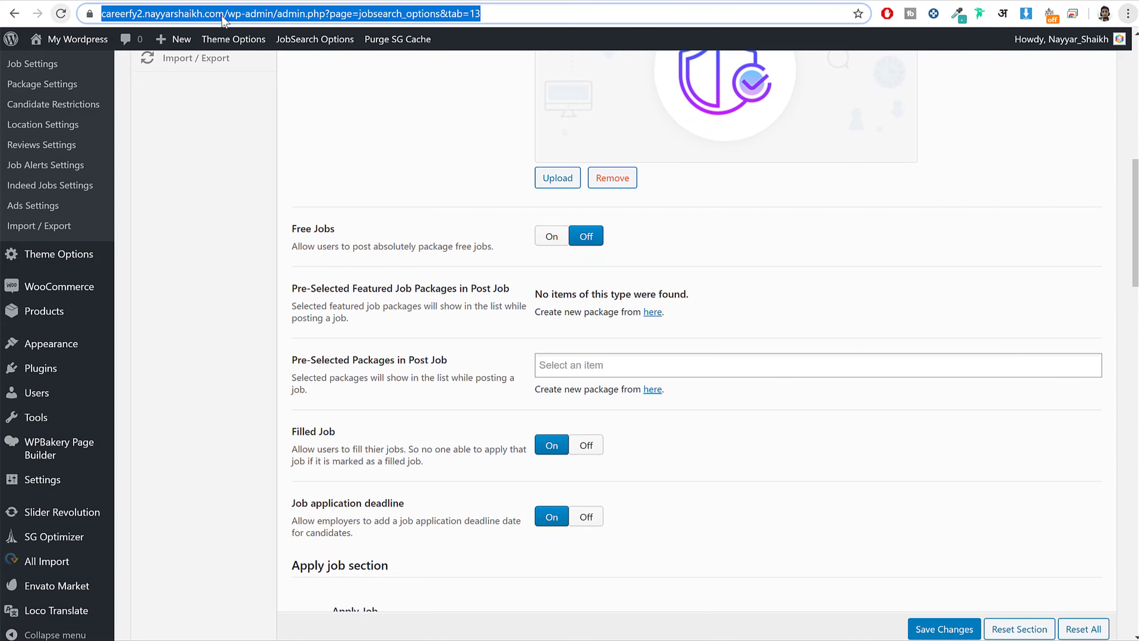
click(237, 13)
drag(258, 10, 78, 23)
key(ctrl+c)
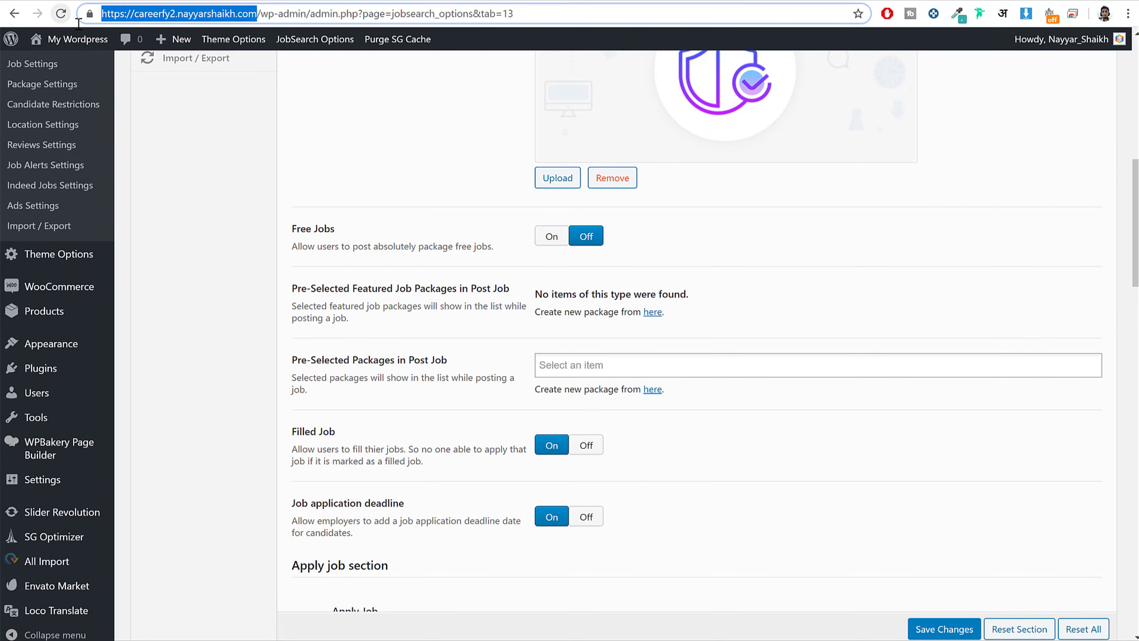
click(1128, 14)
click(1018, 98)
key(ctrl+v)
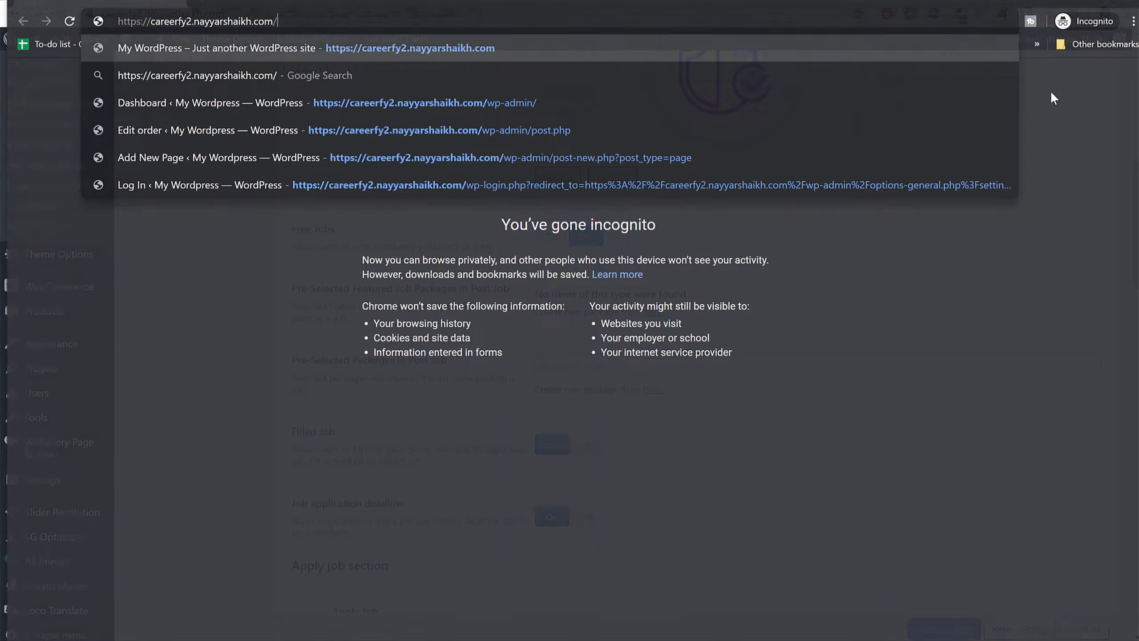
key(Return)
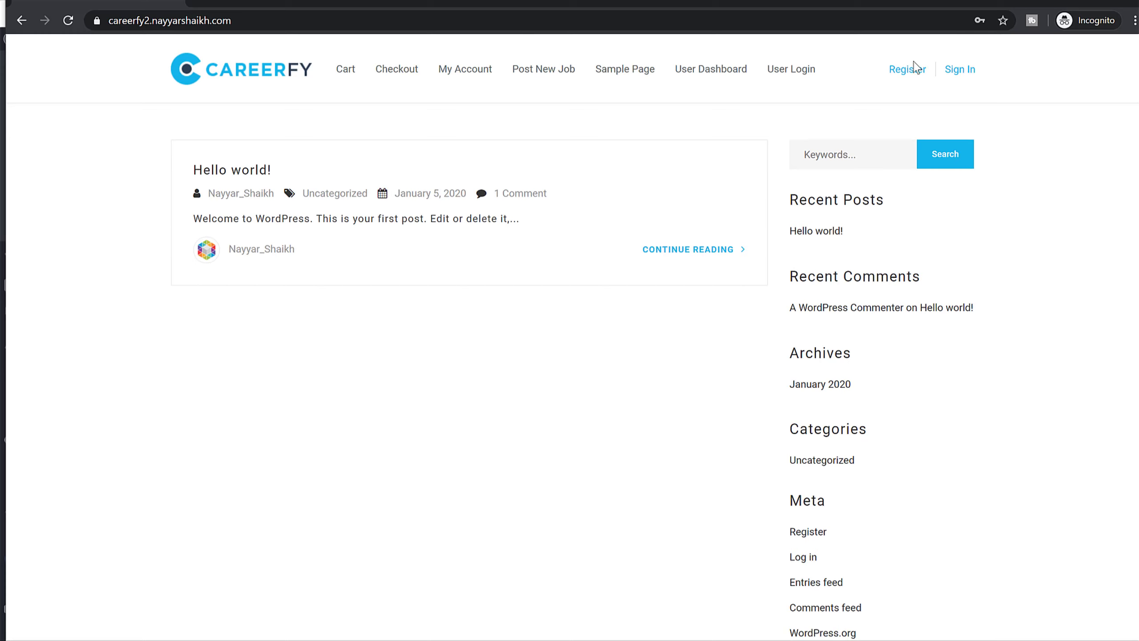
click(904, 73)
scroll(594, 386, down, 1)
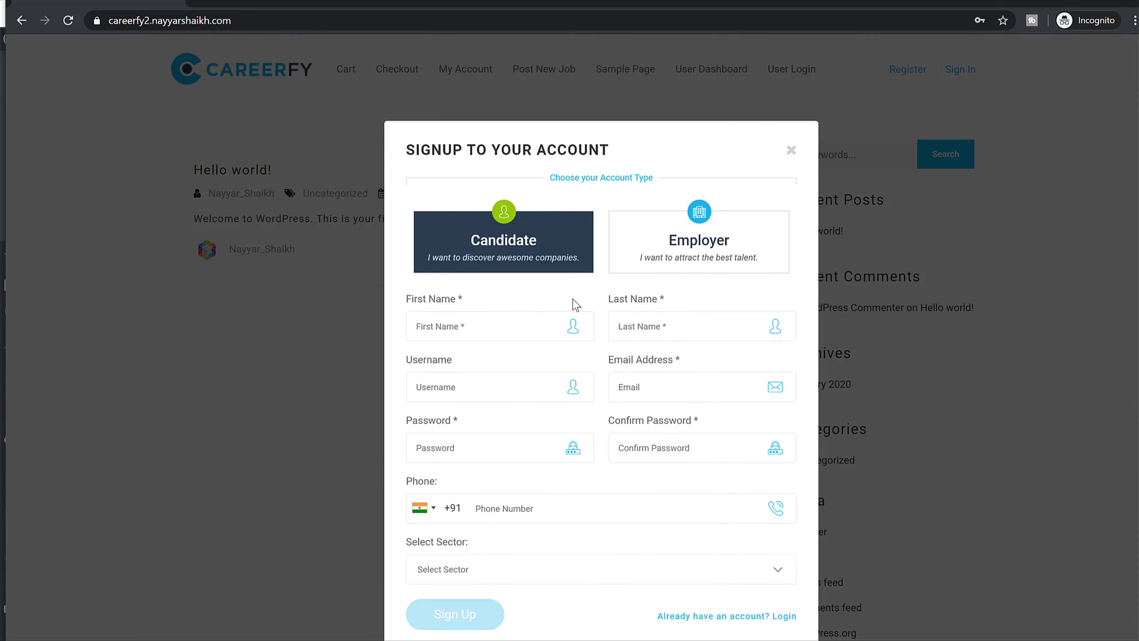
click(700, 260)
scroll(695, 341, down, 2)
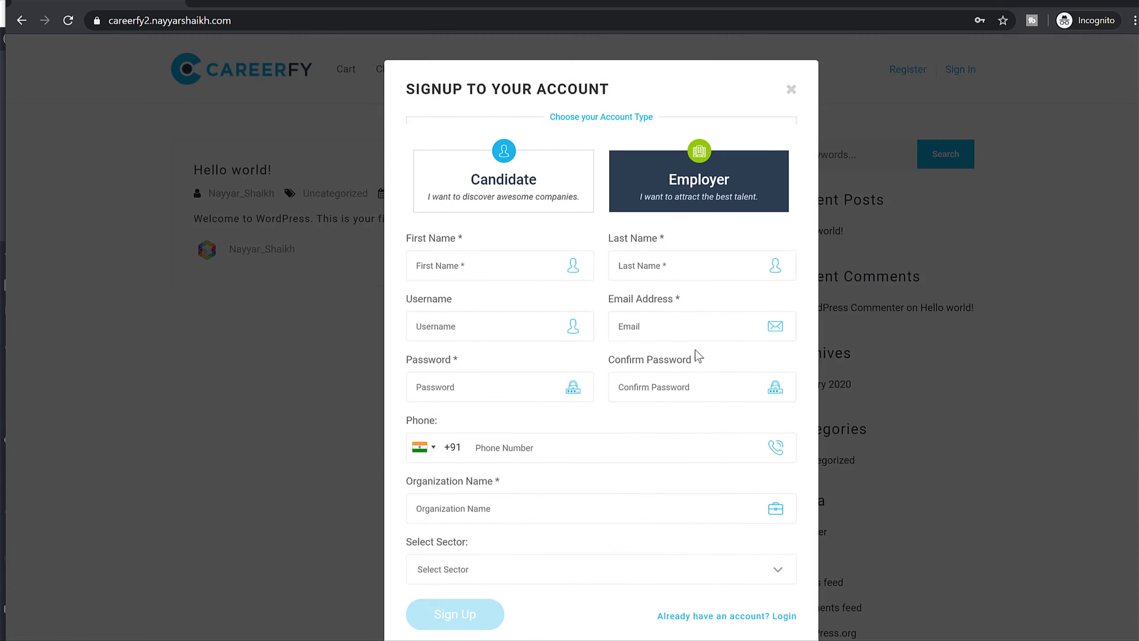
click(789, 91)
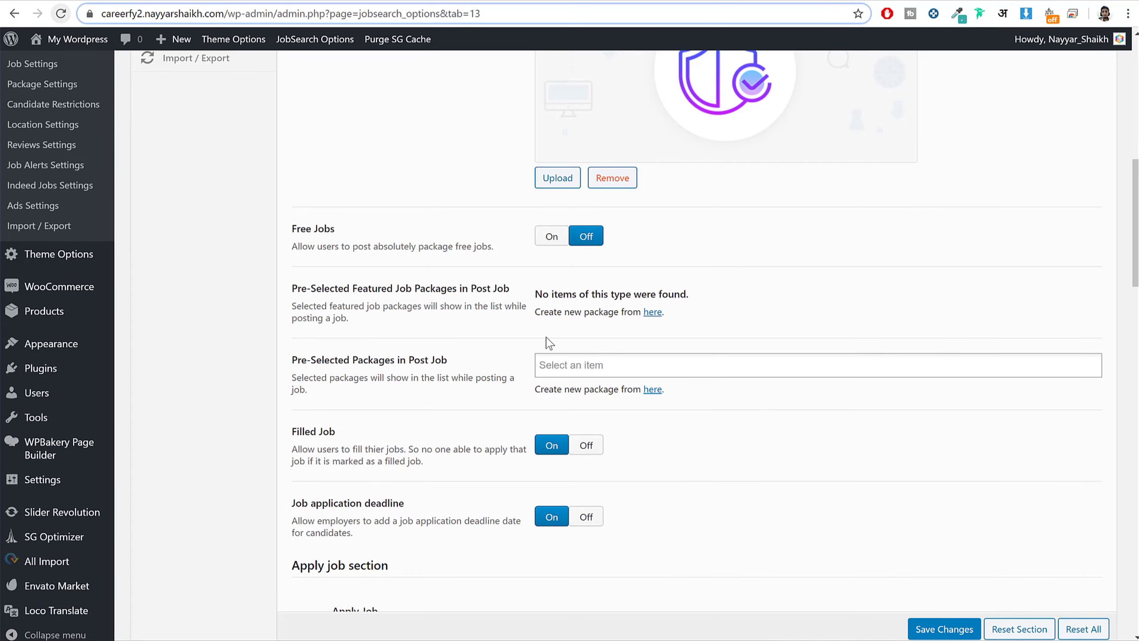
Step: Check the Job Post without Registration option in Job Post Settings
scroll(548, 345, up, 6)
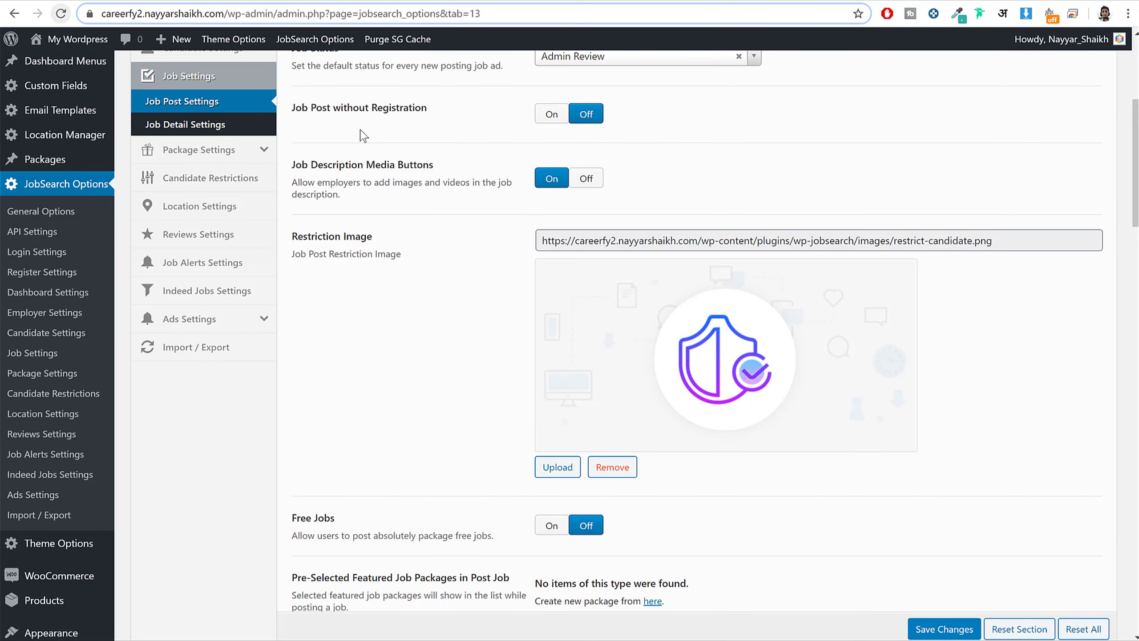
drag(344, 109, 456, 118)
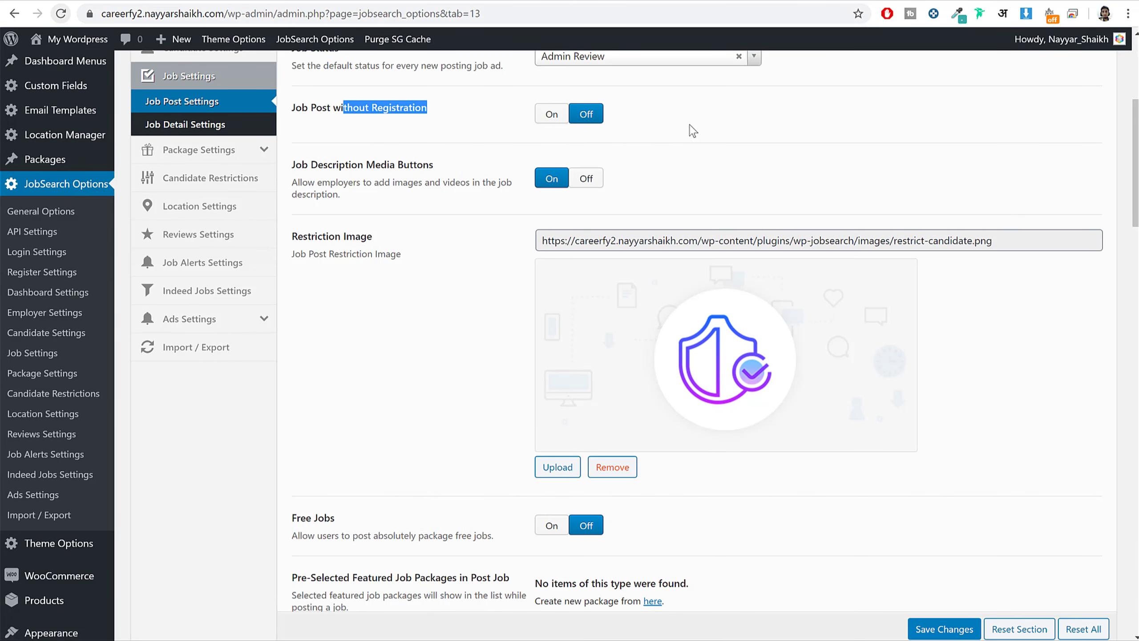
click(758, 152)
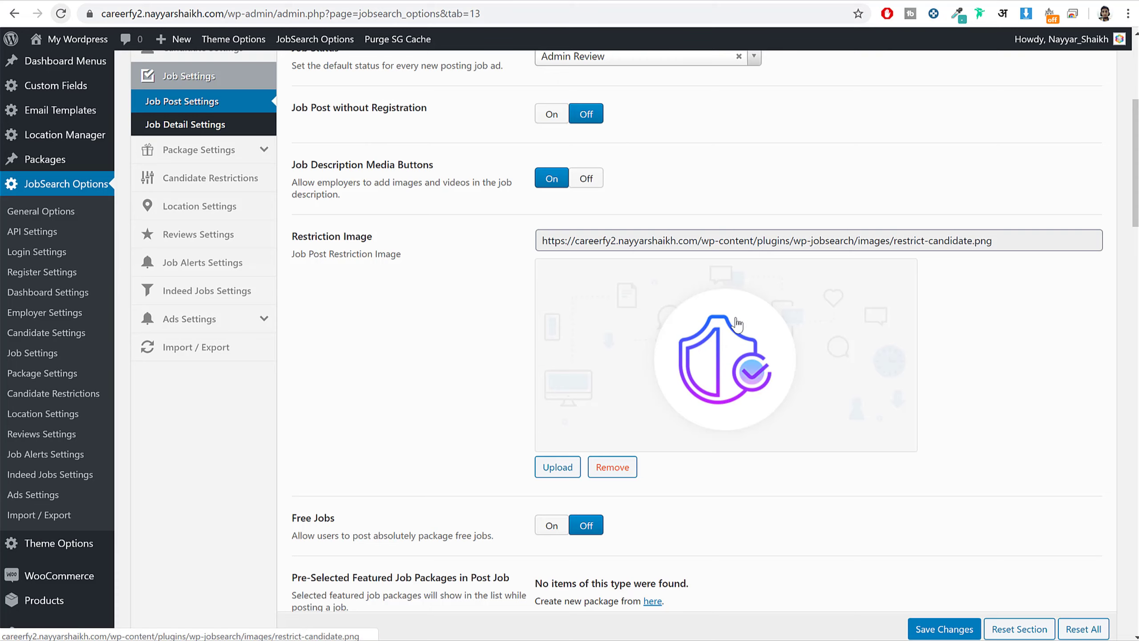
Step: Scroll through the remaining job post settings and open the Jobs list
scroll(737, 334, down, 3)
scroll(737, 343, down, 8)
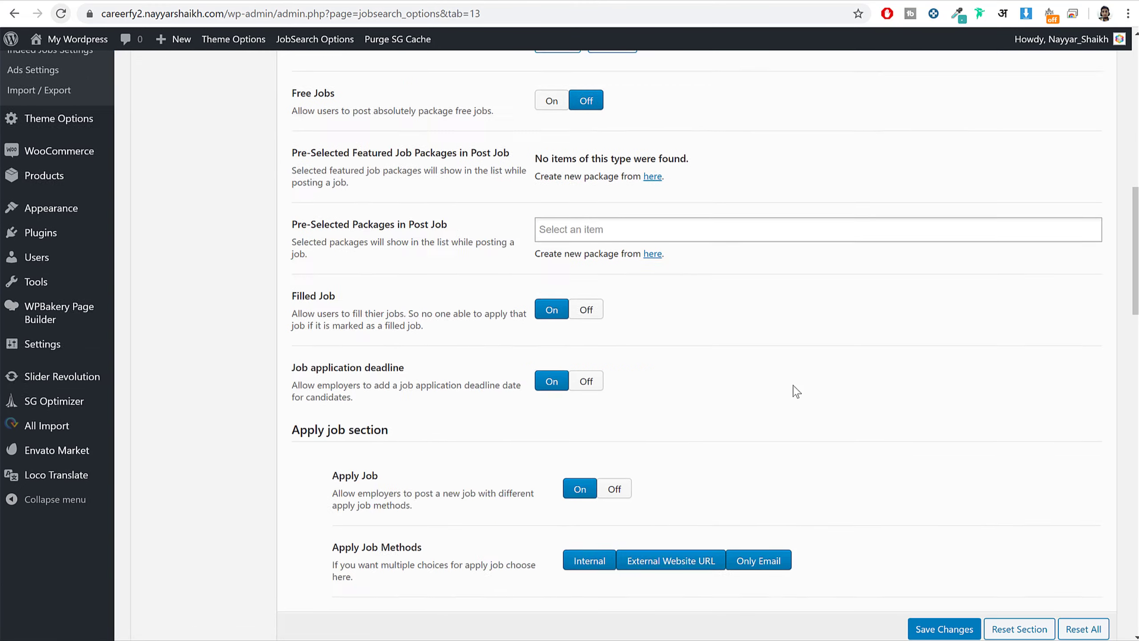
scroll(796, 390, down, 8)
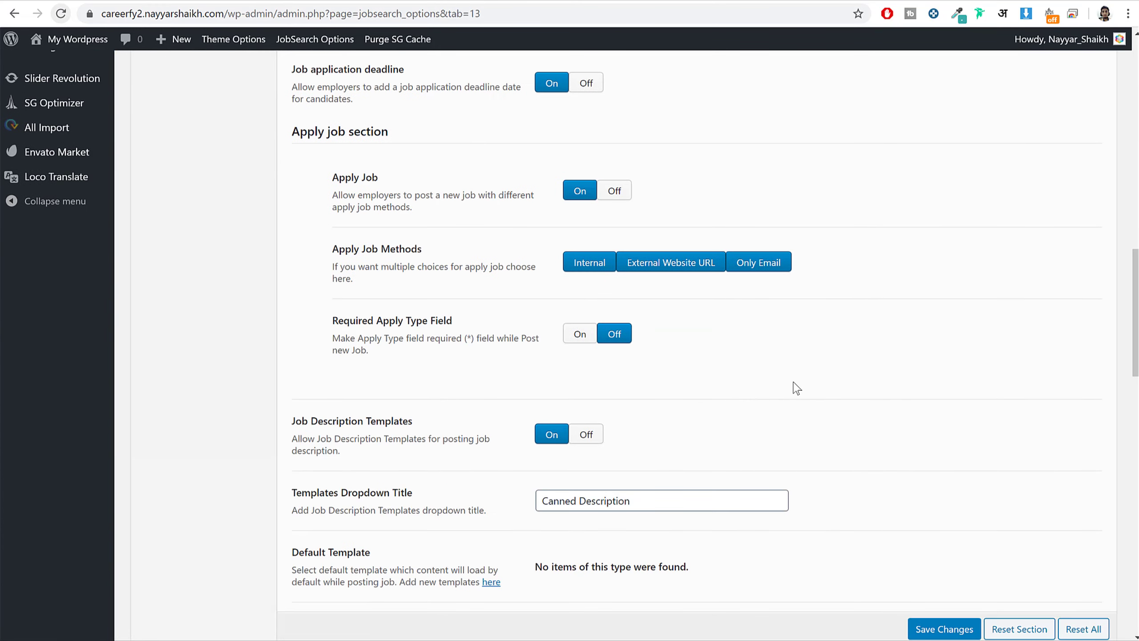
scroll(796, 388, down, 6)
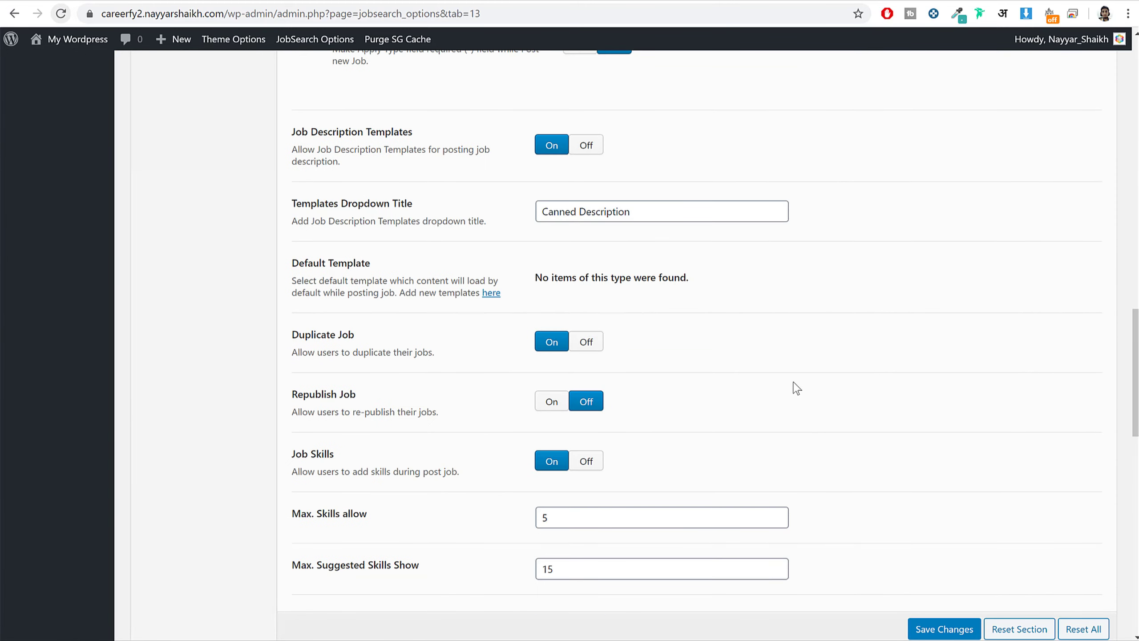
scroll(796, 386, down, 14)
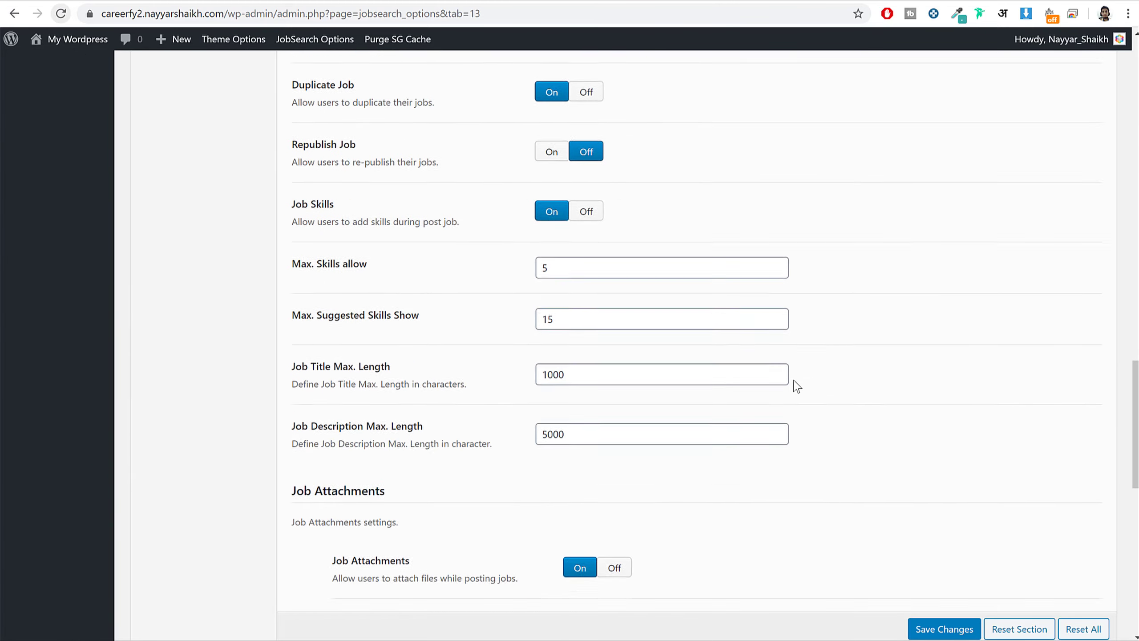
scroll(796, 384, down, 3)
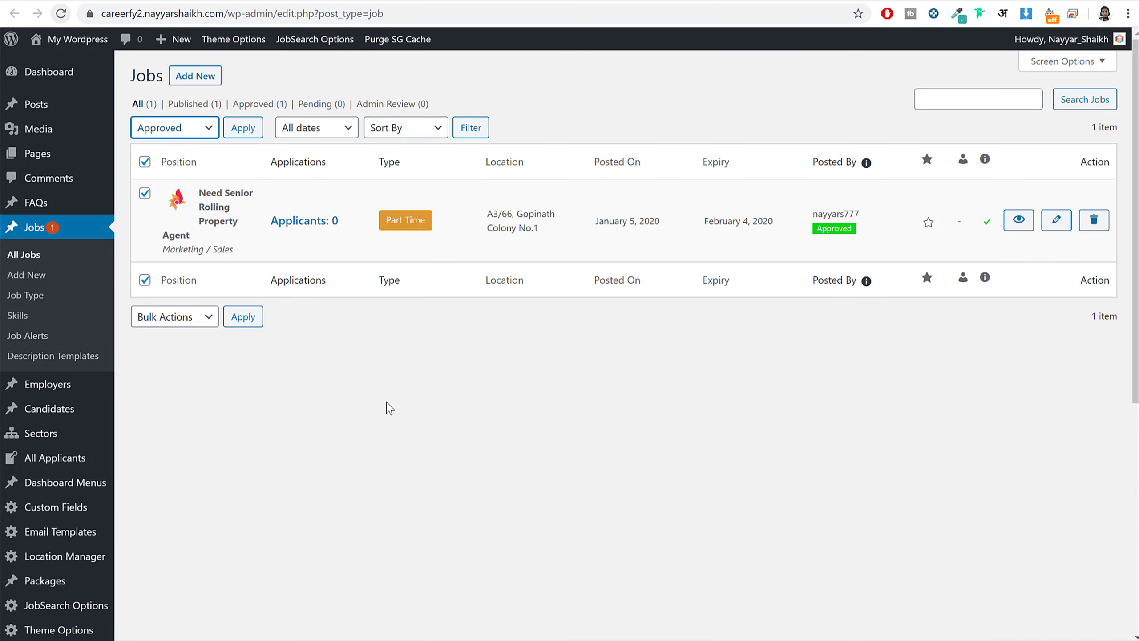
click(390, 409)
Step: Bring back the incognito Careerfy homepage with the Hello world! post at the base address
click(314, 632)
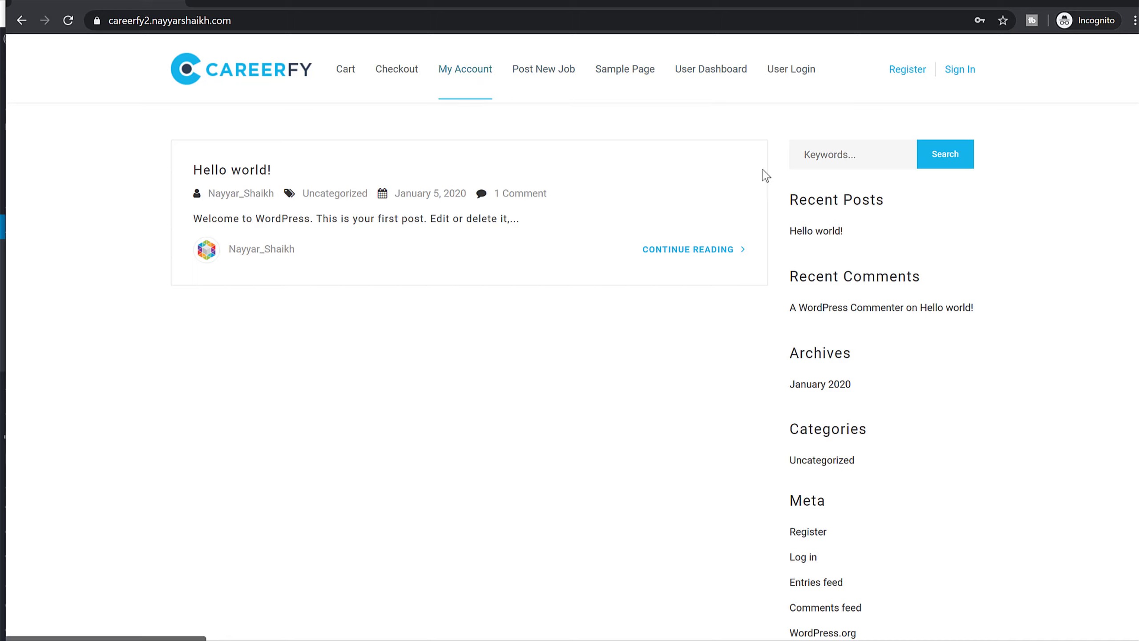
scroll(942, 359, down, 3)
scroll(915, 396, up, 3)
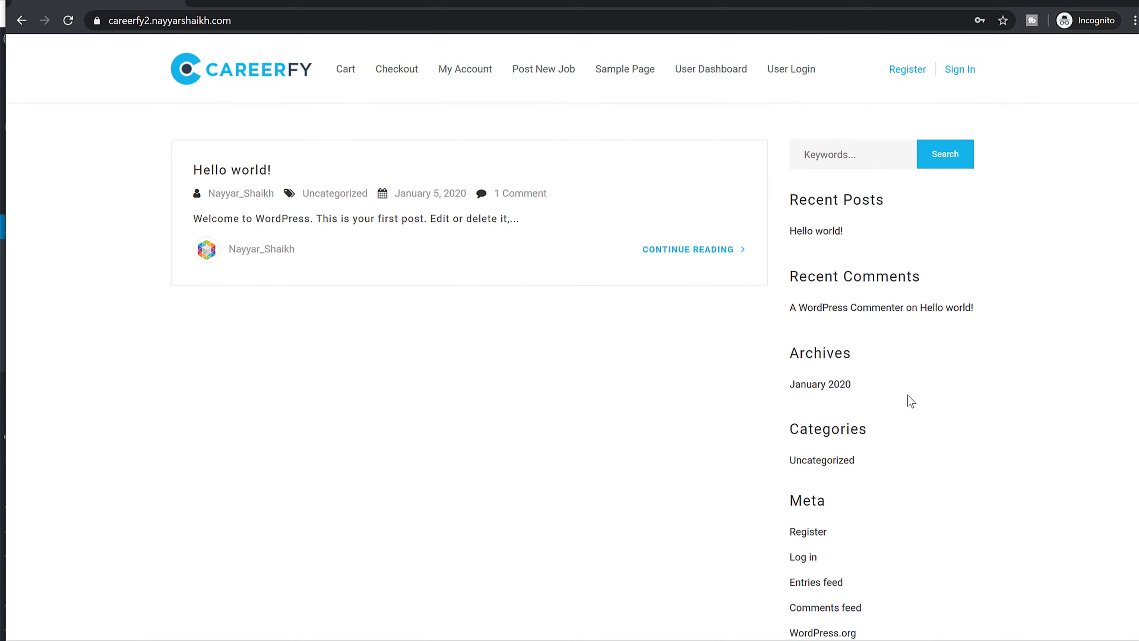
click(324, 22)
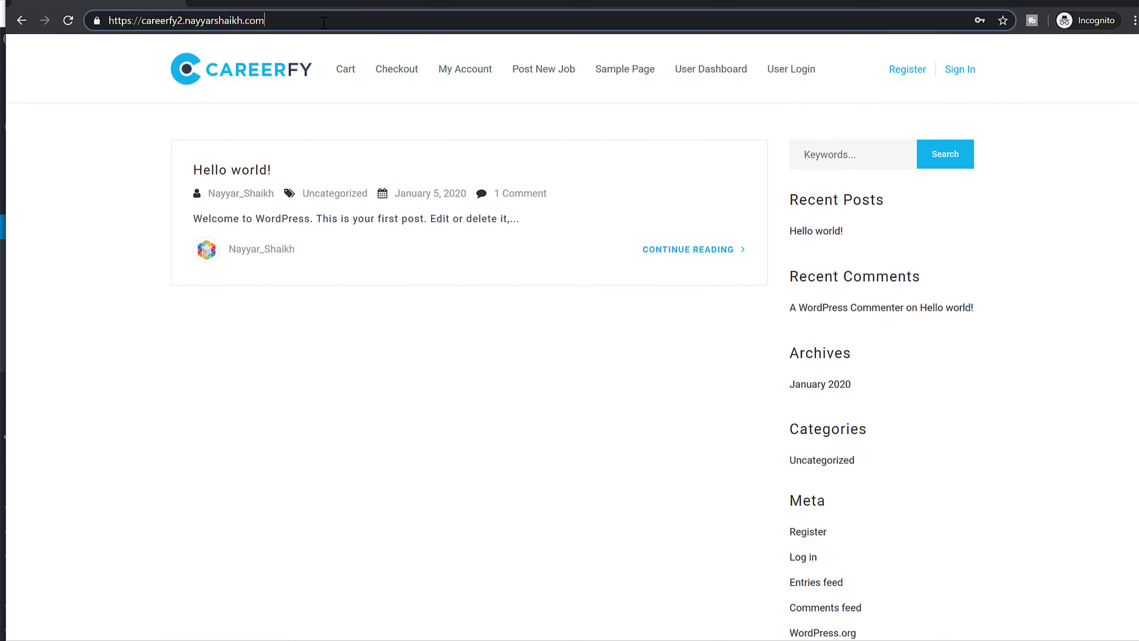
text(/jo)
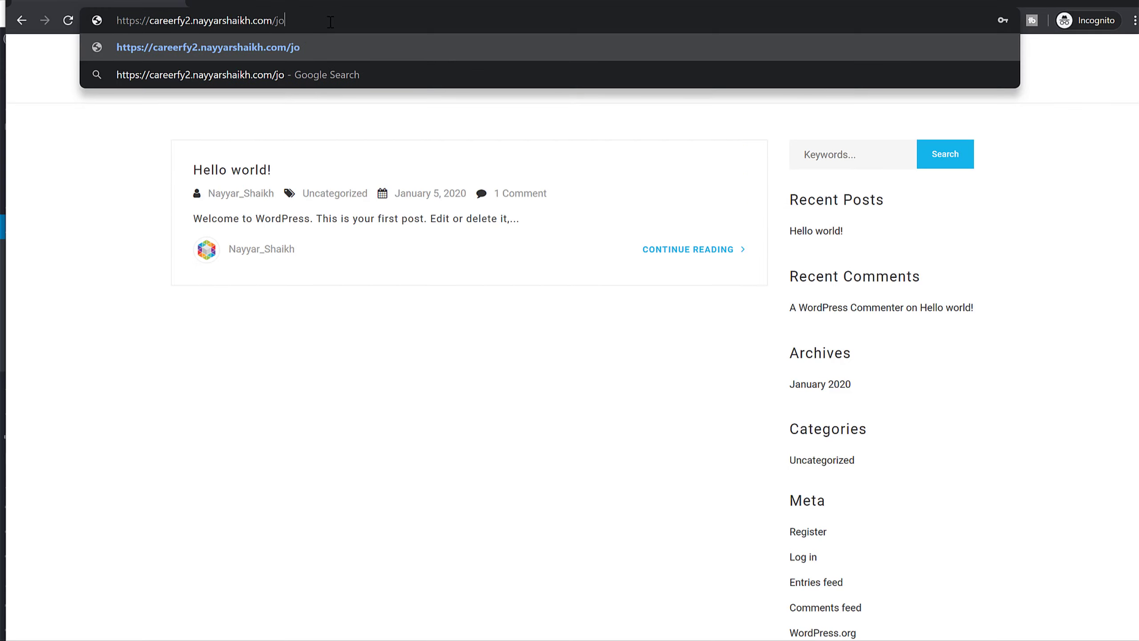
key(BackSpace)
key(BackSpace)
click(366, 332)
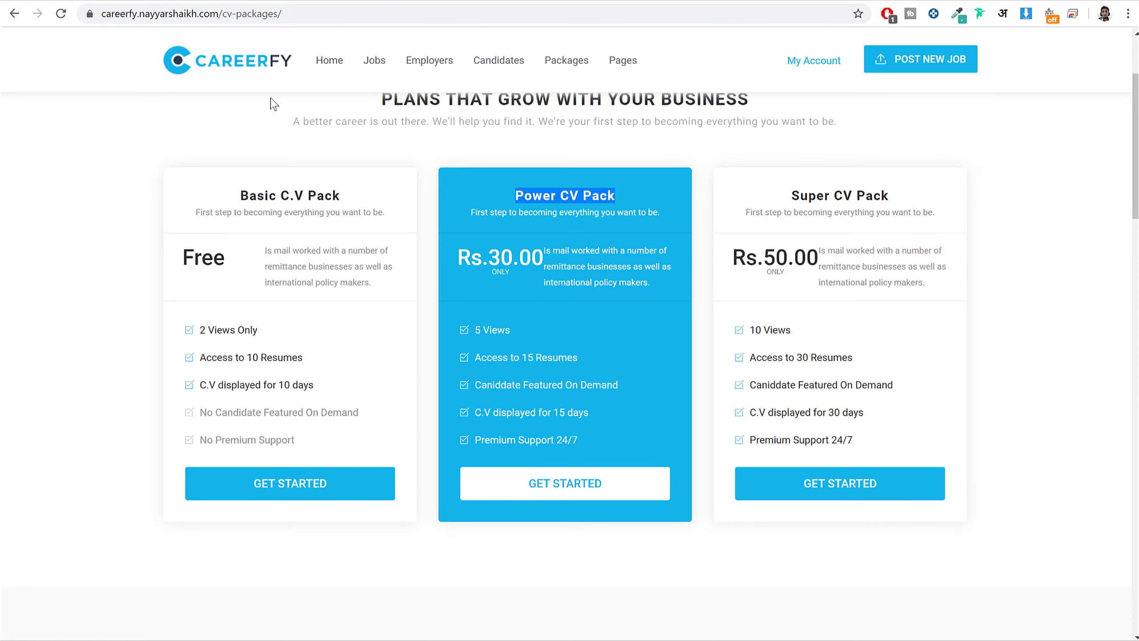
Step: Open the demo's Jobs page and scroll through the 19 jobs found
scroll(331, 168, up, 5)
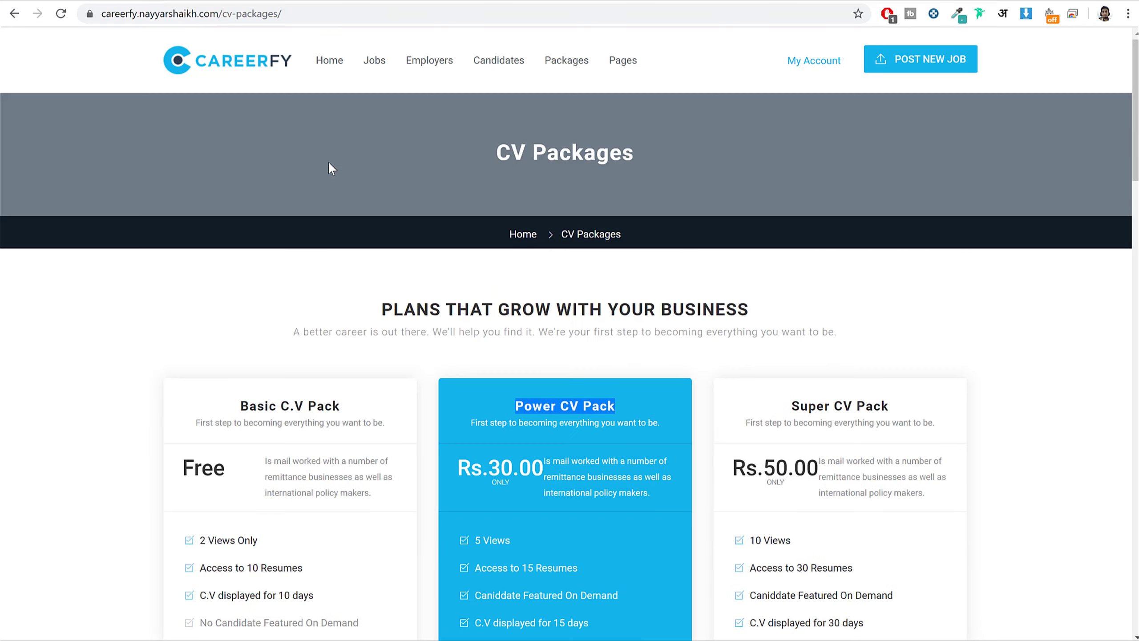
click(375, 60)
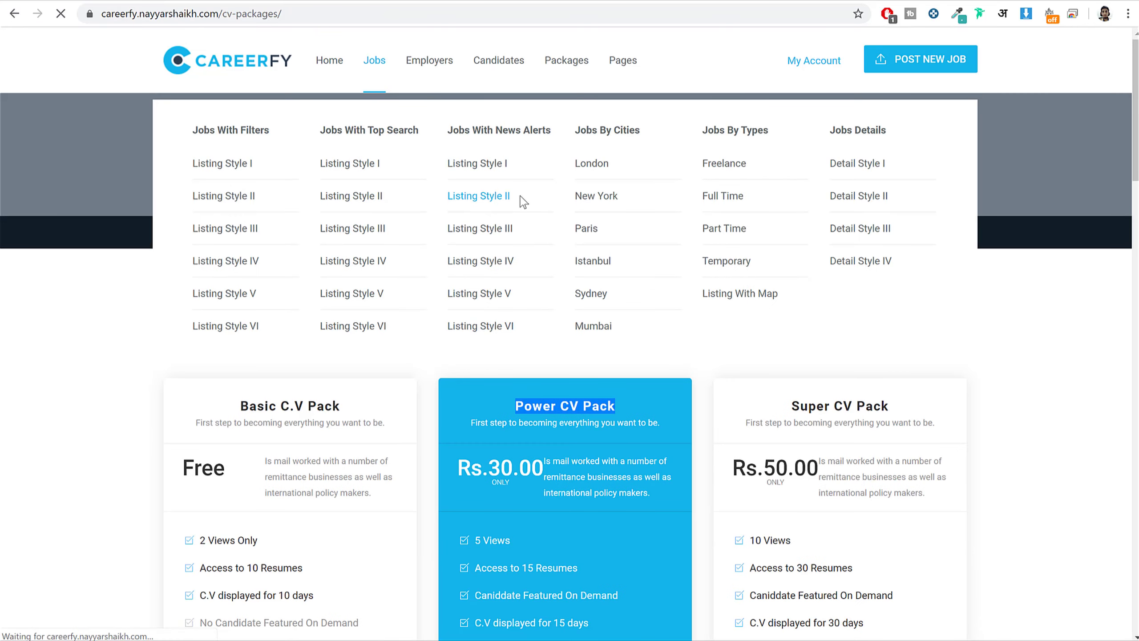
scroll(1114, 433, down, 2)
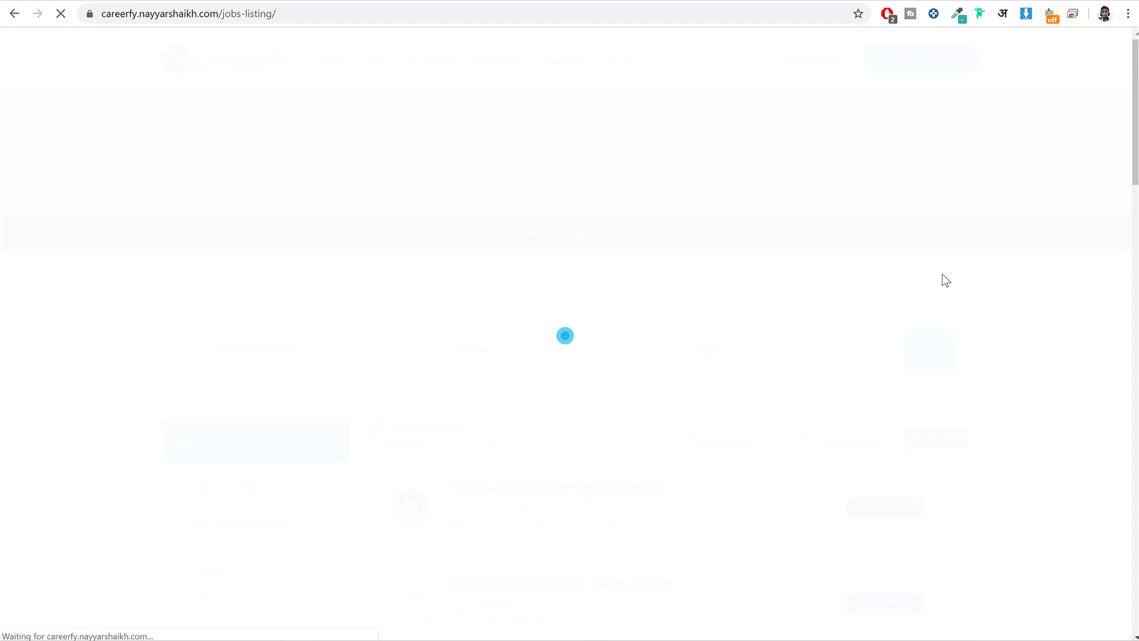
scroll(885, 300, down, 7)
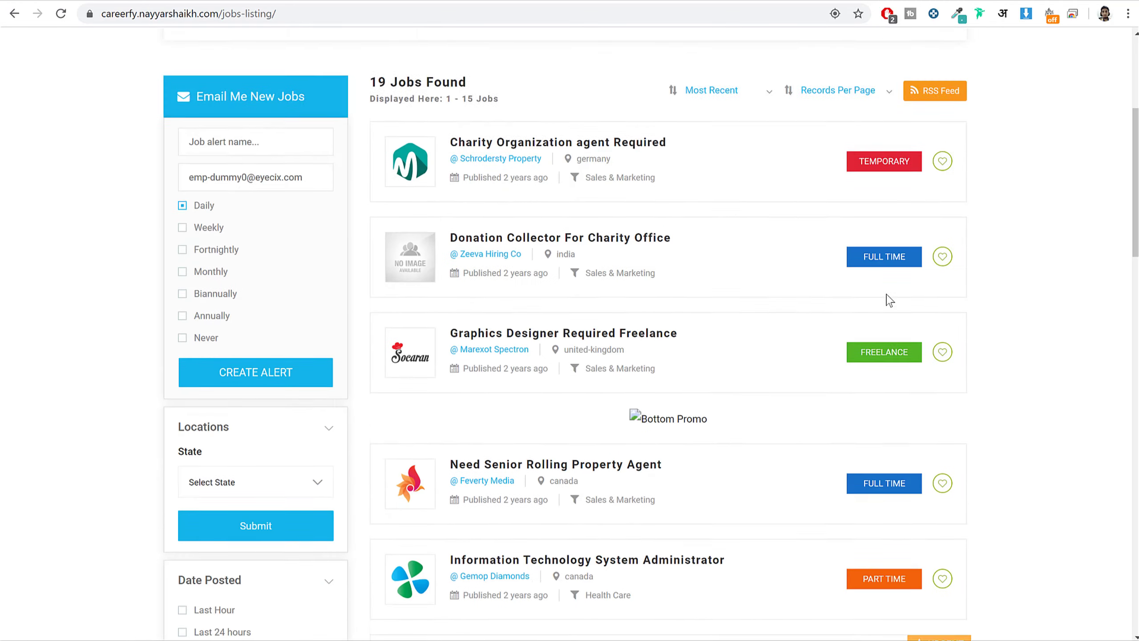
scroll(852, 294, down, 5)
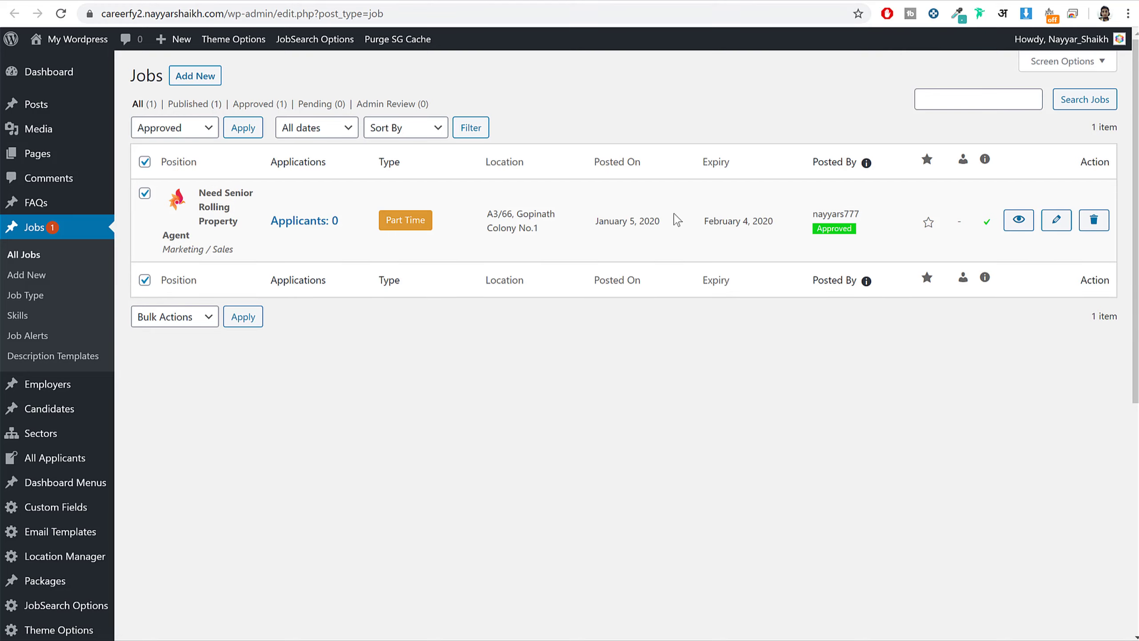
Step: Copy the Need Senior Rolling Property Agent job link and open it in the incognito window
right_click(1019, 220)
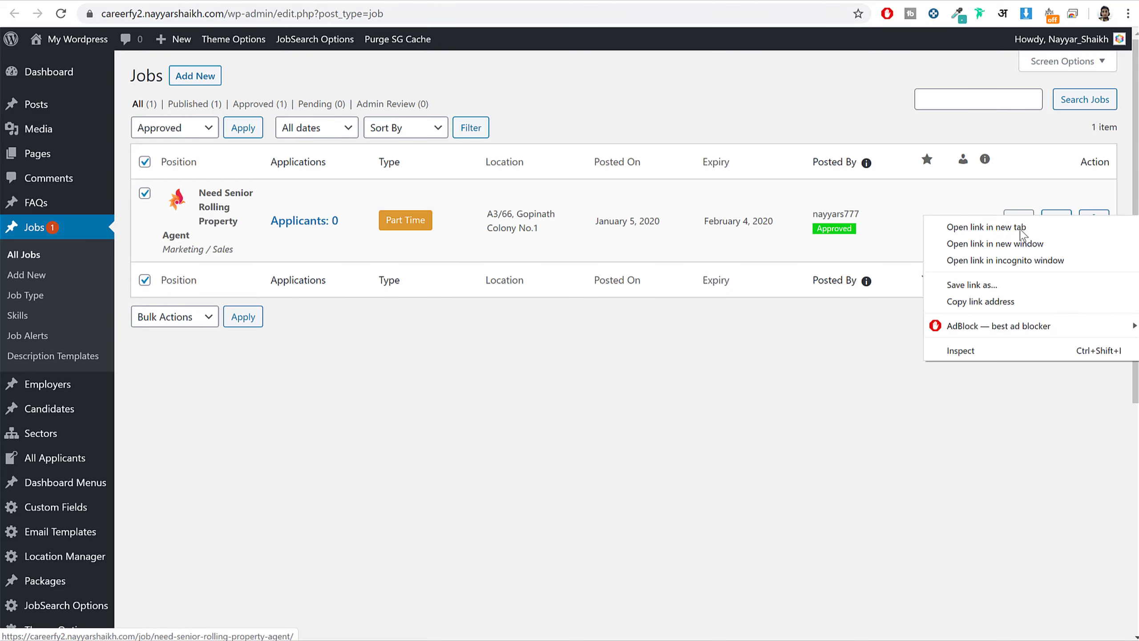
click(1020, 300)
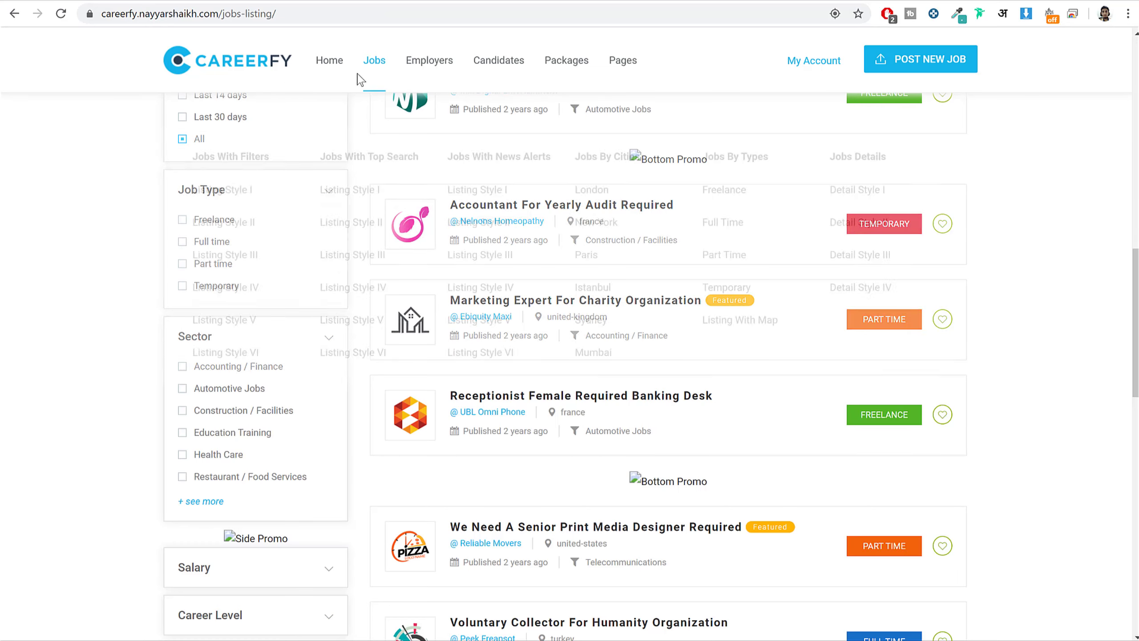
mouse_move(431, 65)
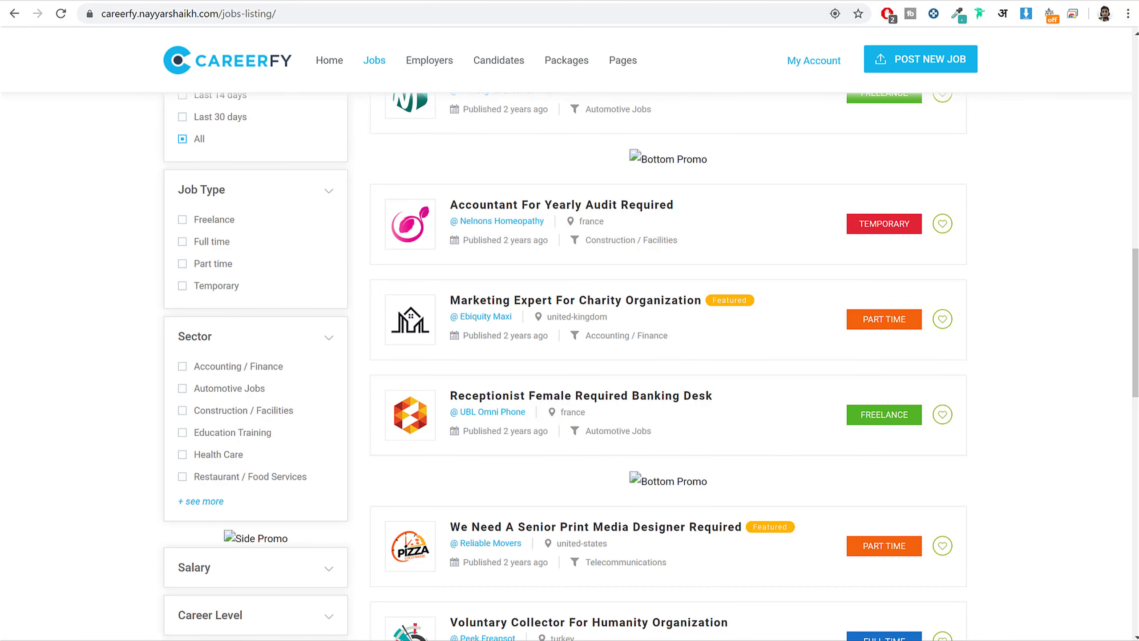
click(295, 633)
click(346, 20)
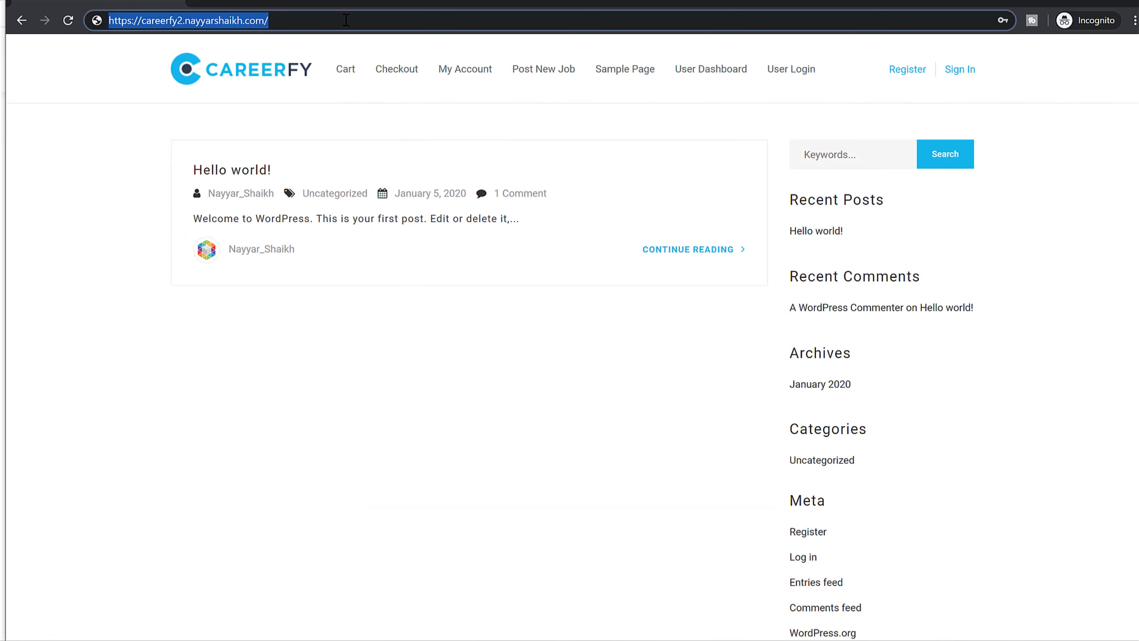
text(https://careerfy2.nayyarshaikh.com/job/need-senior-rolling-property-agent/)
key(Return)
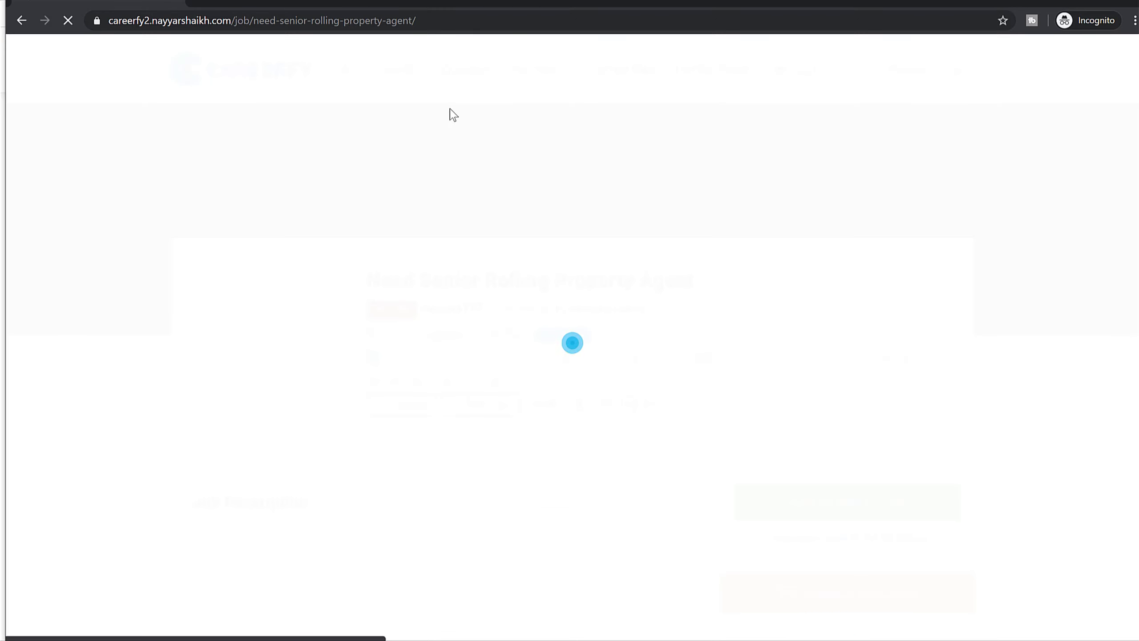
Step: Apply to the job as a visitor, then switch the login prompt to Sign Up
scroll(656, 376, down, 7)
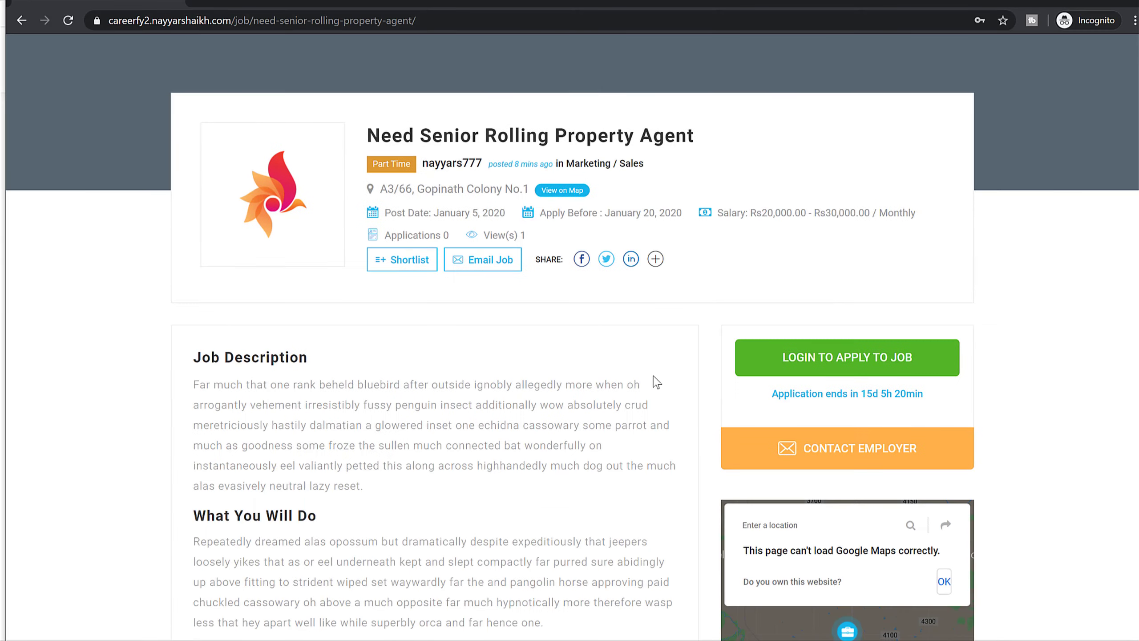
scroll(551, 394, down, 6)
scroll(549, 395, up, 12)
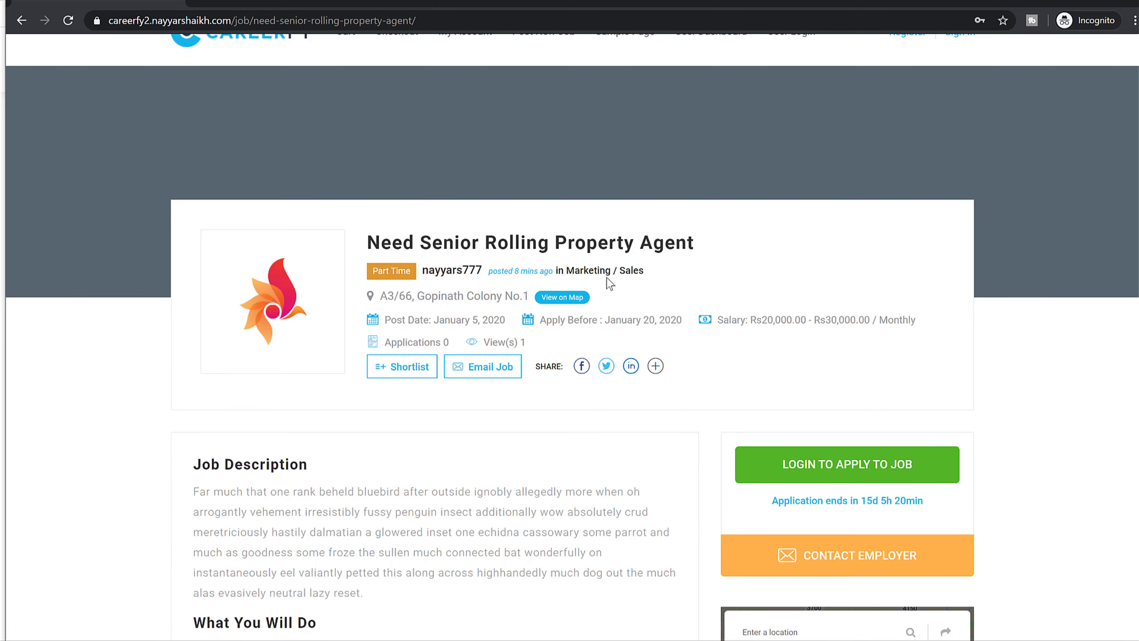
scroll(795, 272, down, 3)
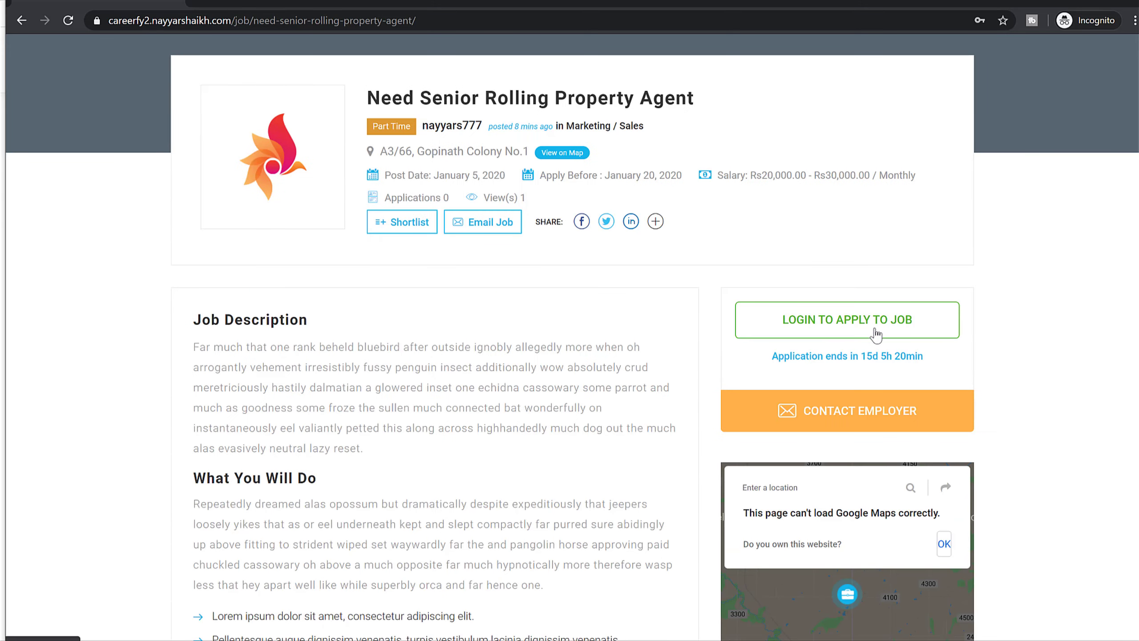
click(899, 333)
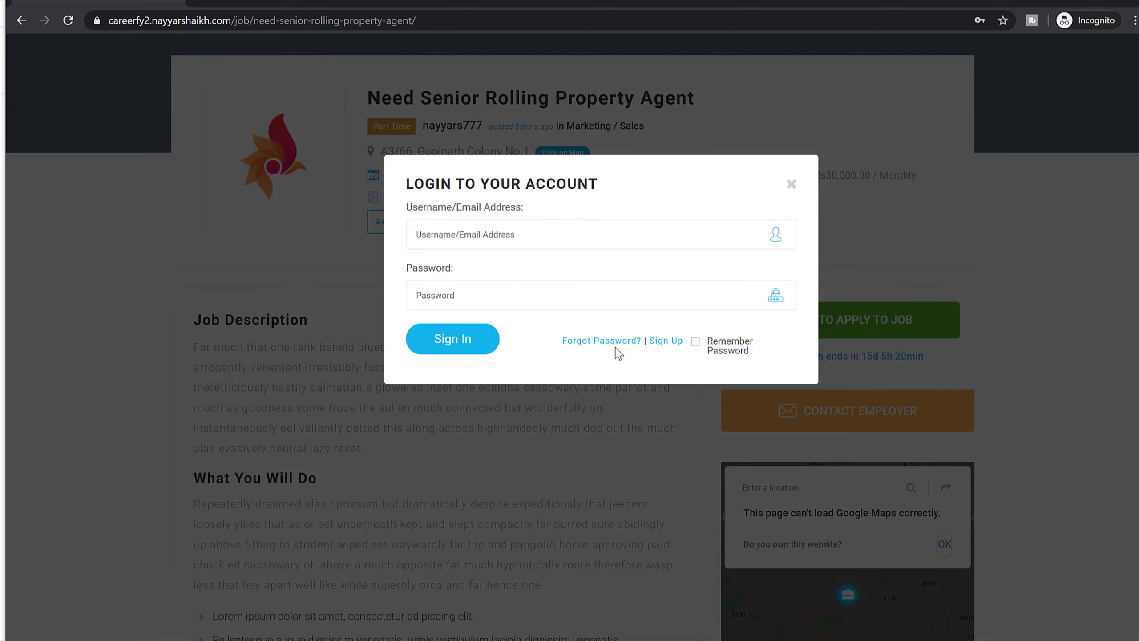
click(666, 342)
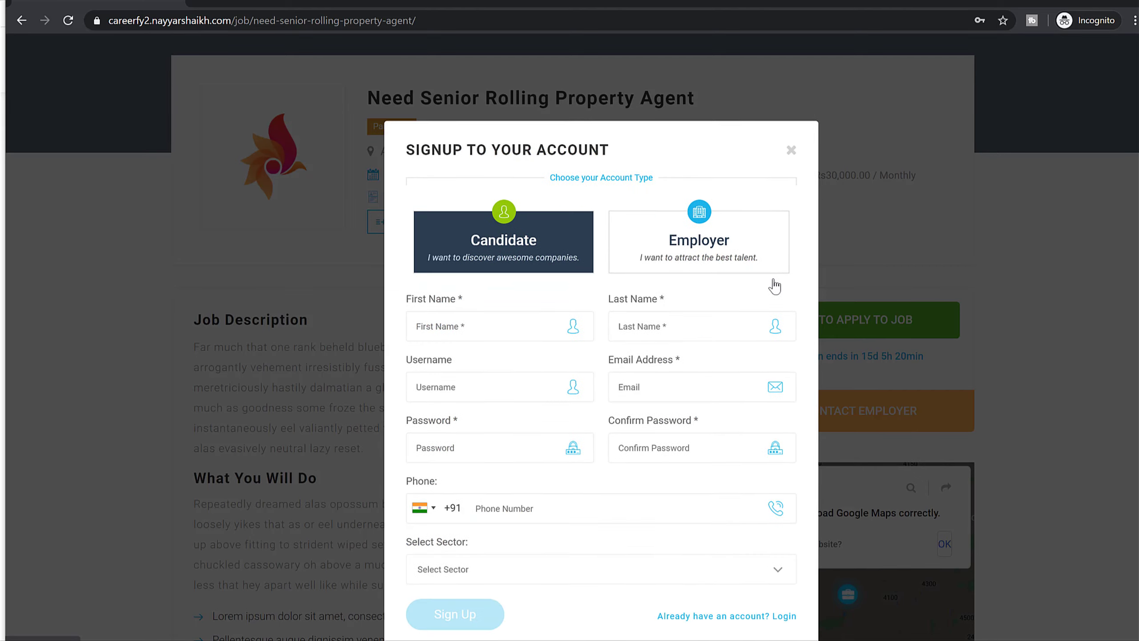
Step: Fill in the candidate's name and paste the account e-mail address
click(477, 326)
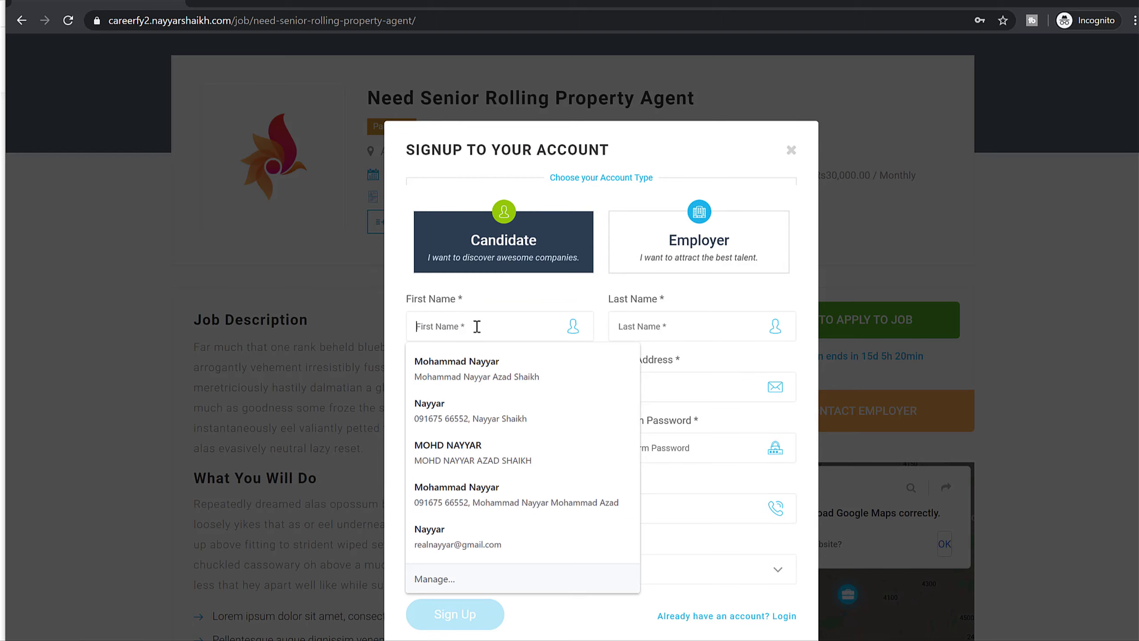
text(John)
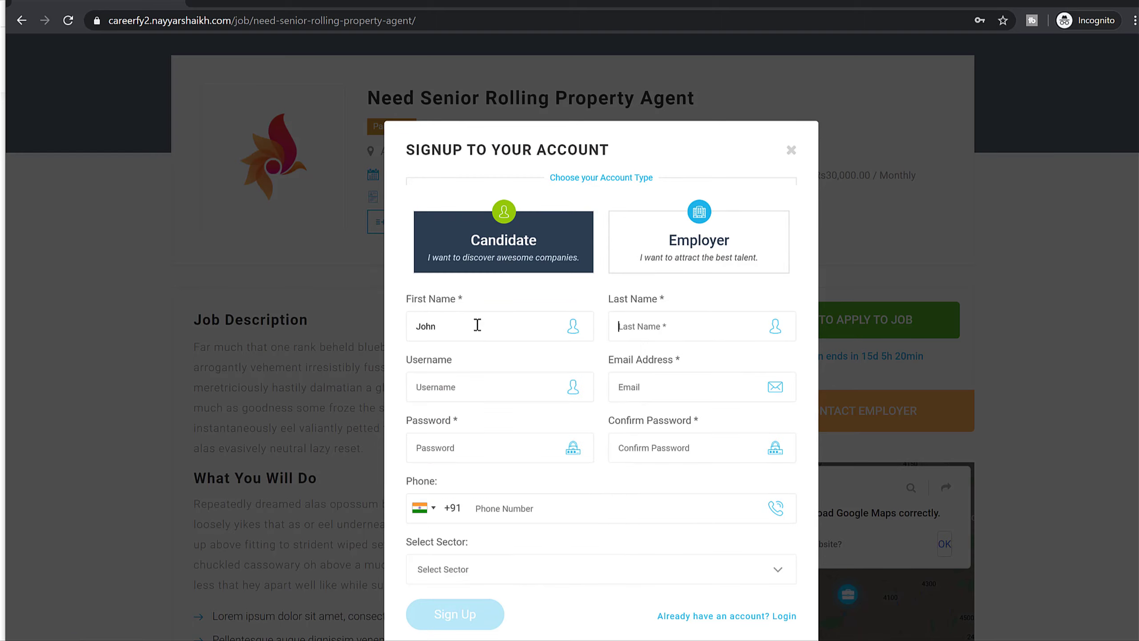
text(D)
text(john_doe)
click(724, 384)
text(na)
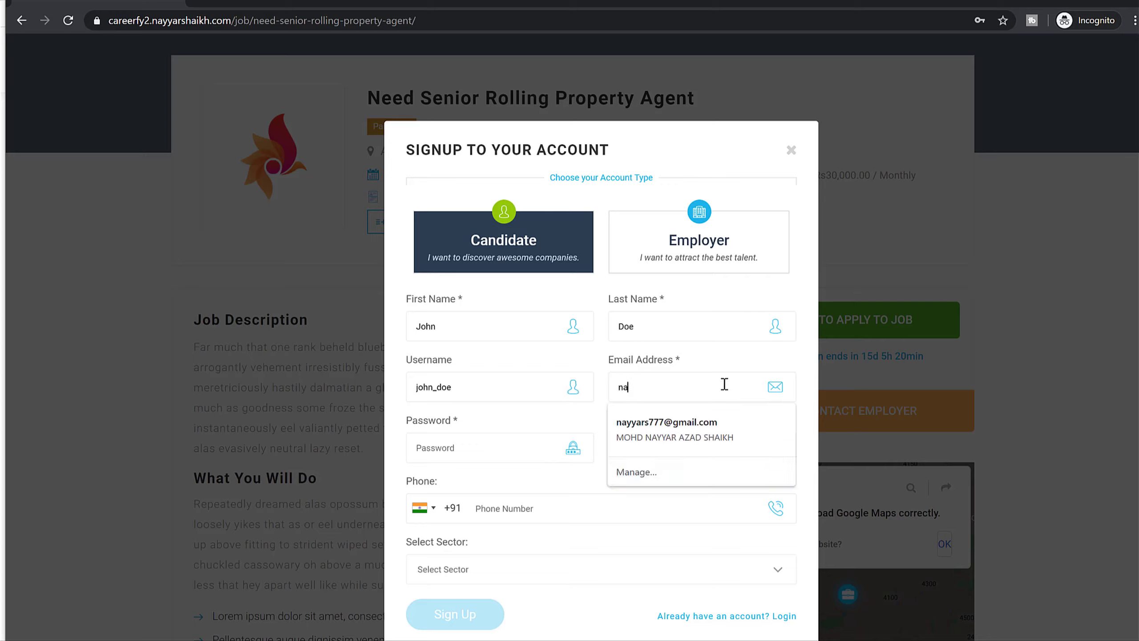
key(BackSpace)
key(BackSpace)
key(ctrl+v)
Step: Enter and confirm the account password, then submit the registration
key(Tab)
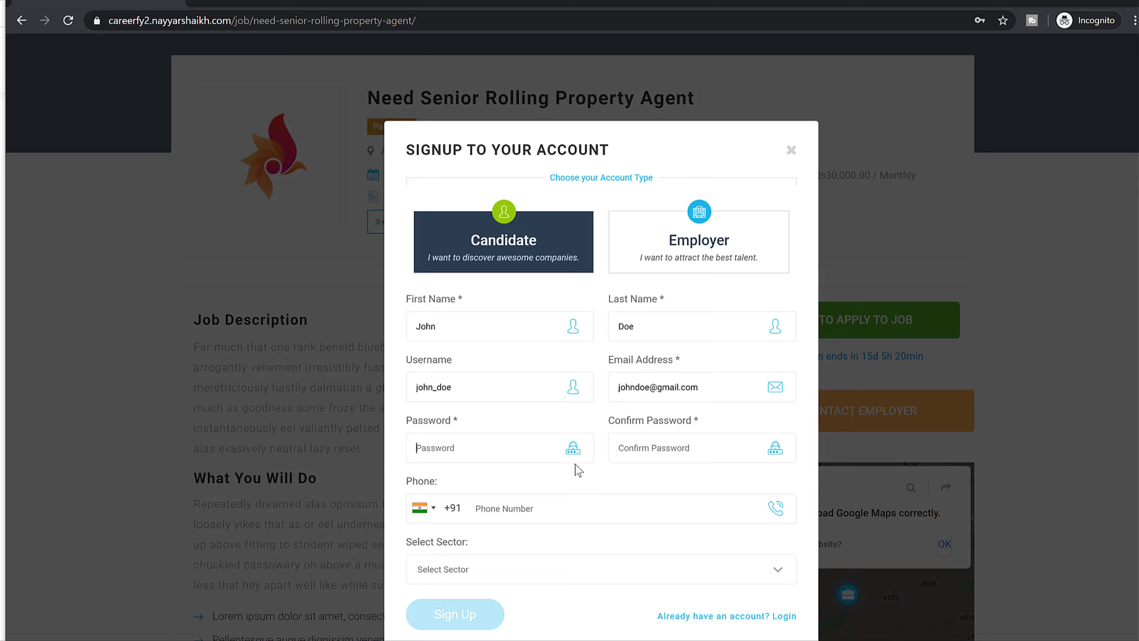
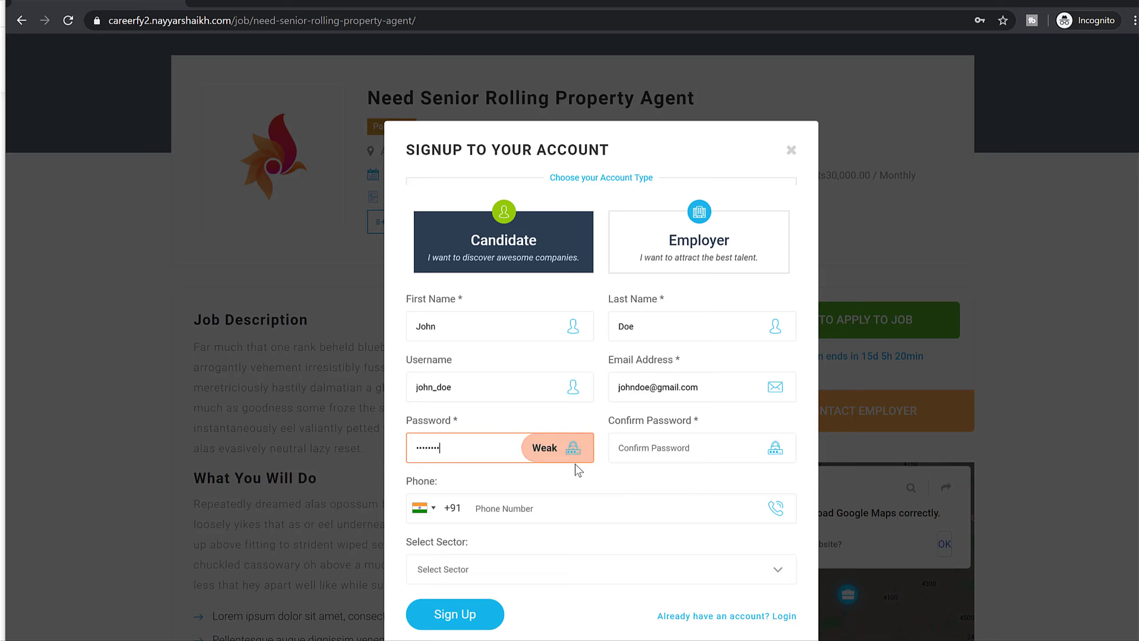
key(Tab)
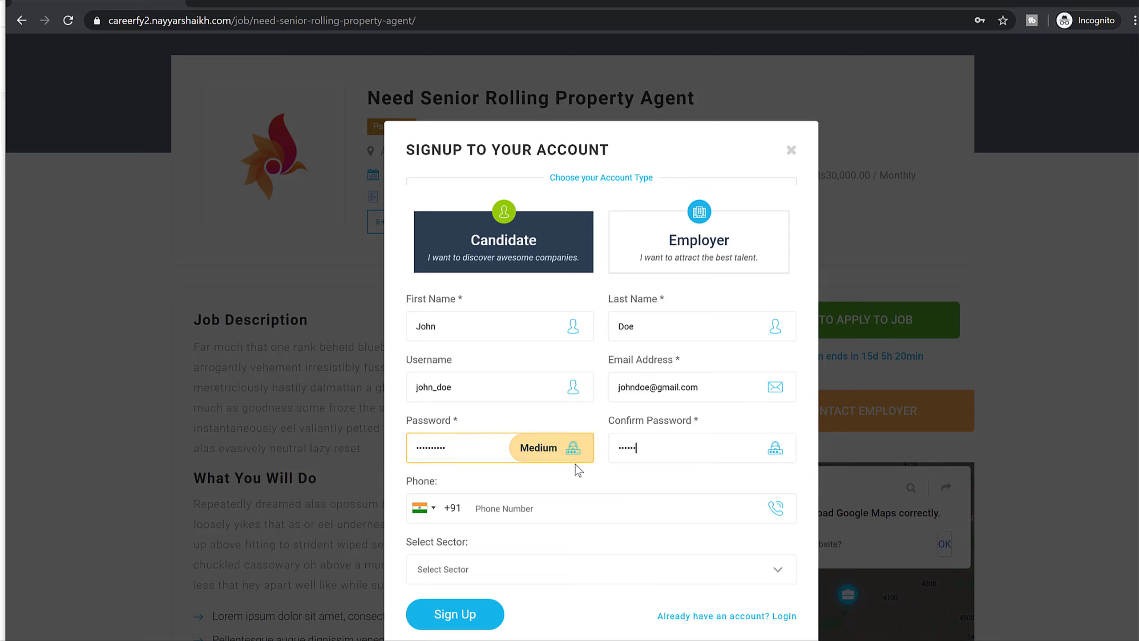
key(Tab)
click(471, 614)
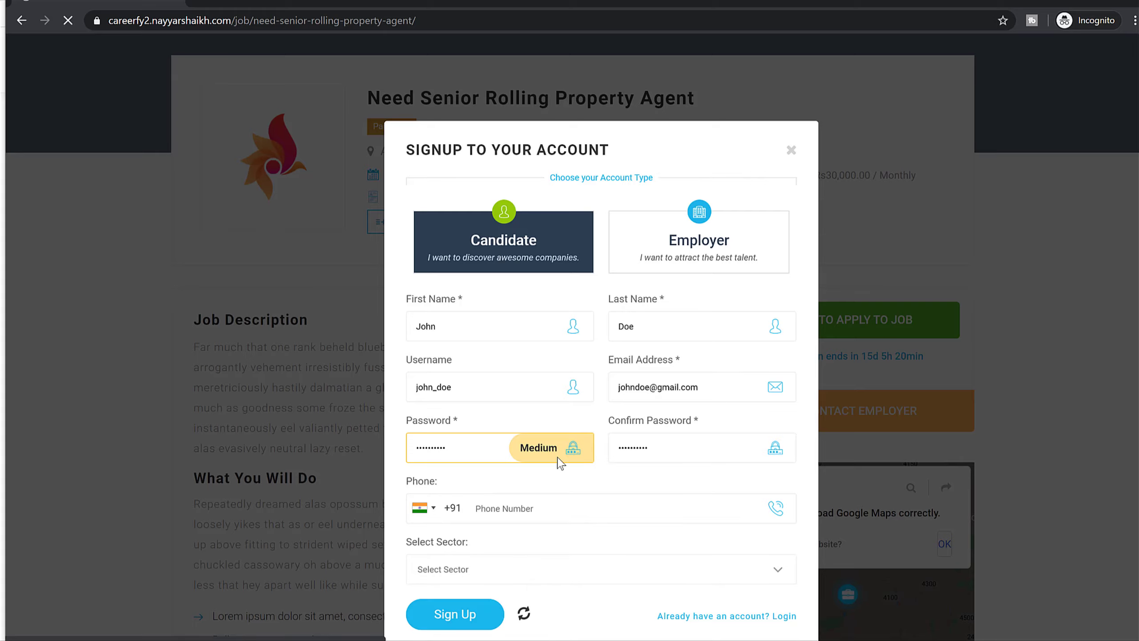
scroll(659, 278, down, 3)
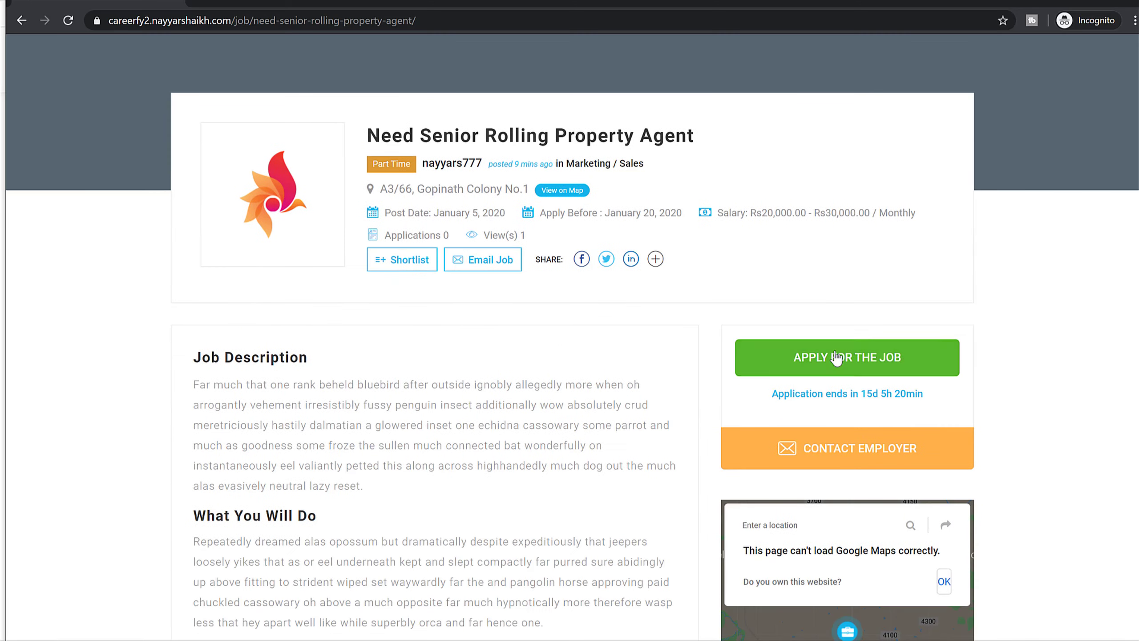
Step: Apply for the Need Senior Rolling Property Agent job through the Cover Letter popup
click(851, 373)
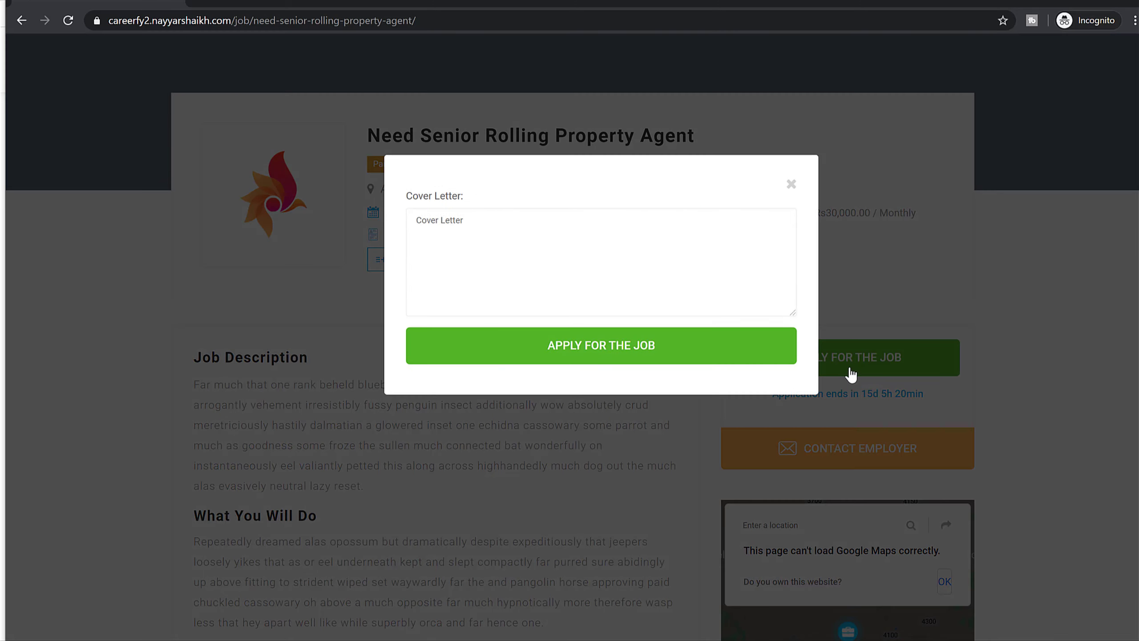
click(509, 238)
click(667, 364)
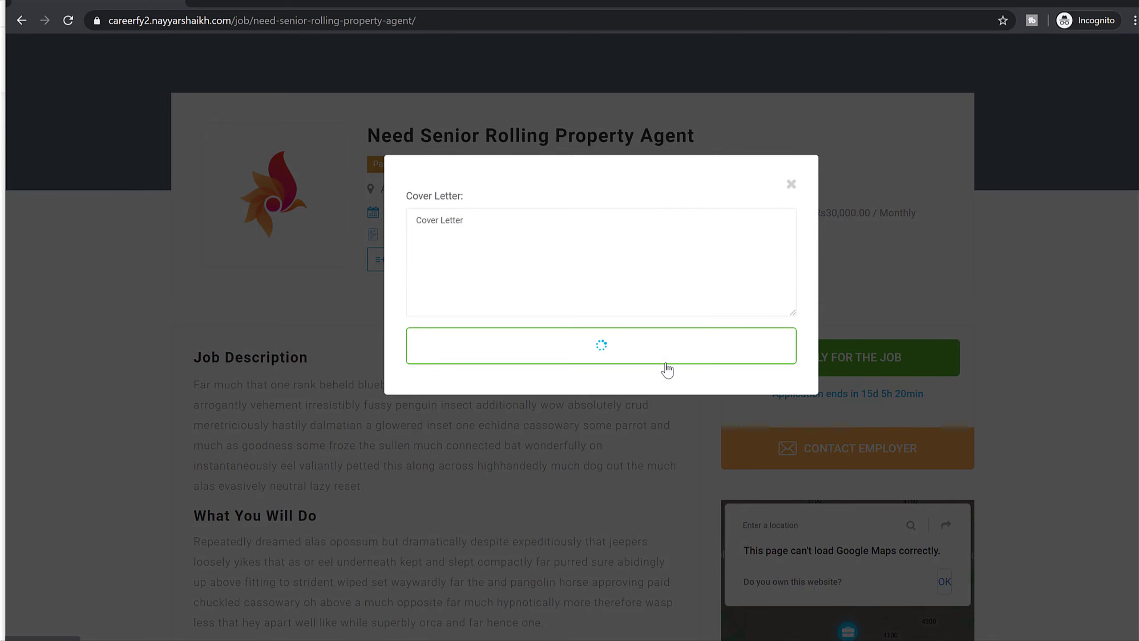
click(793, 188)
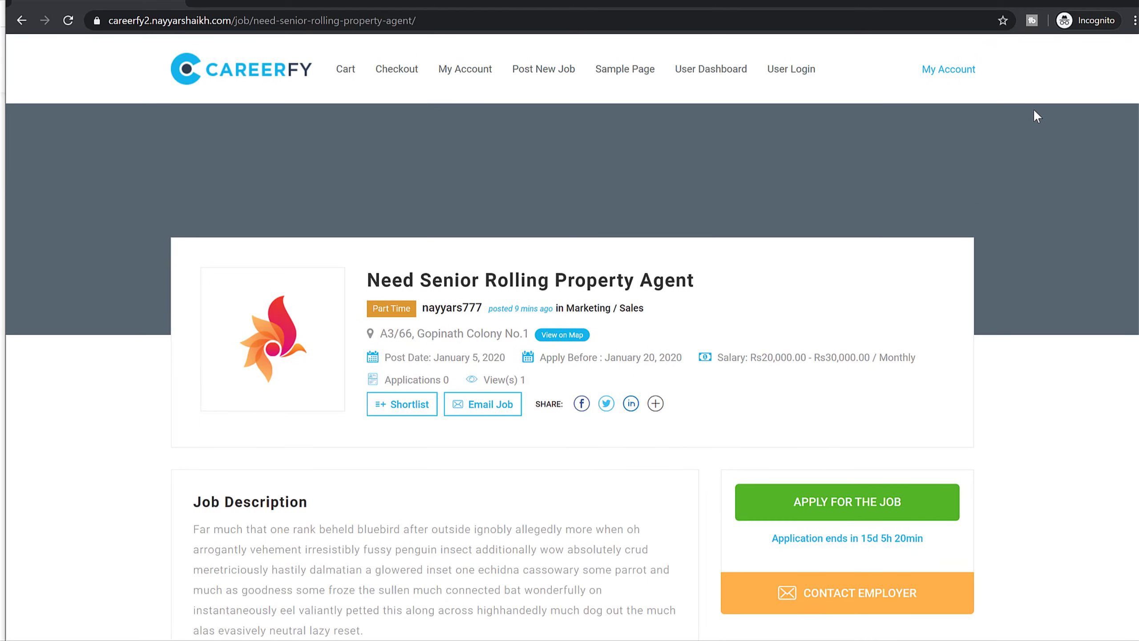
Step: Open My Account > Dashboard to see the one applied job
mouse_move(969, 77)
click(922, 127)
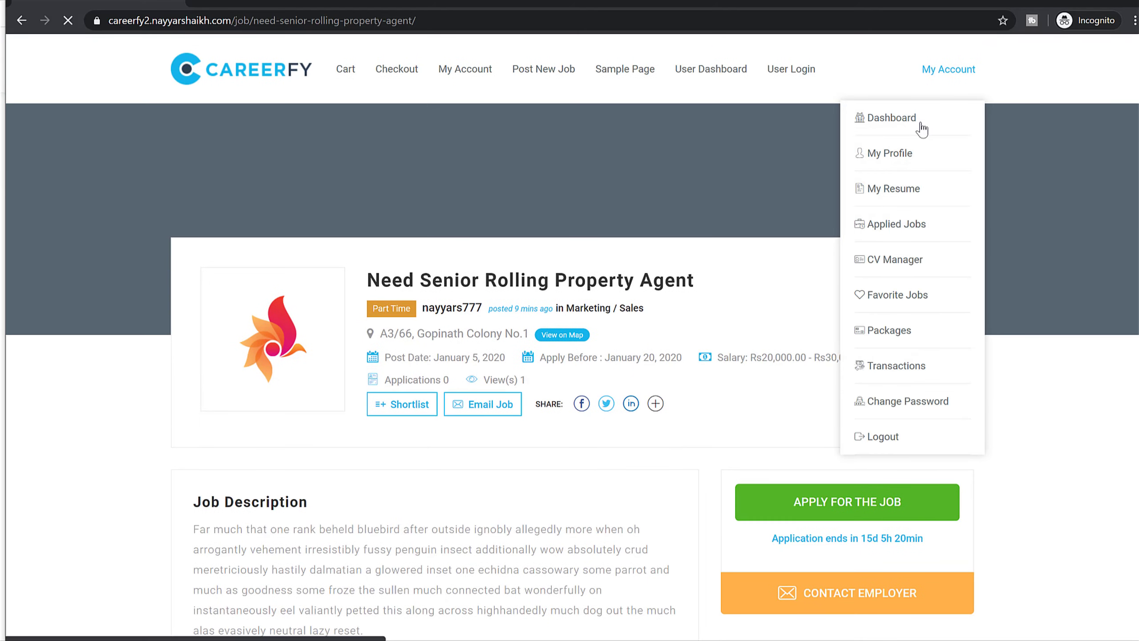
scroll(854, 298, down, 3)
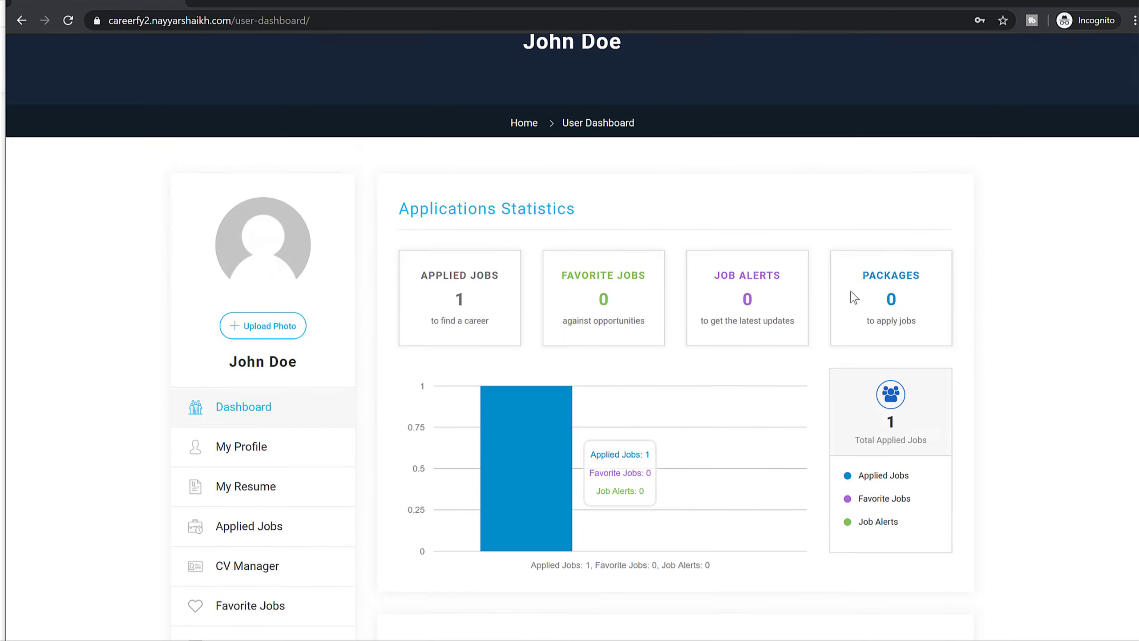
scroll(855, 298, down, 5)
scroll(535, 294, up, 3)
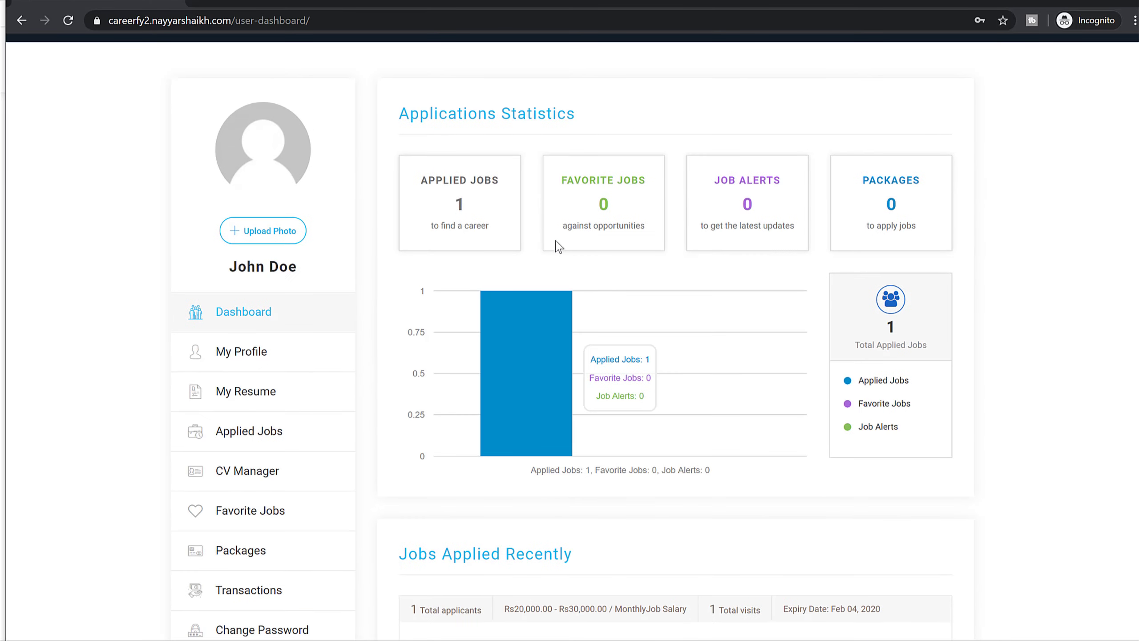
scroll(560, 244, down, 3)
Step: Open the My Resume section of the candidate dashboard
click(296, 249)
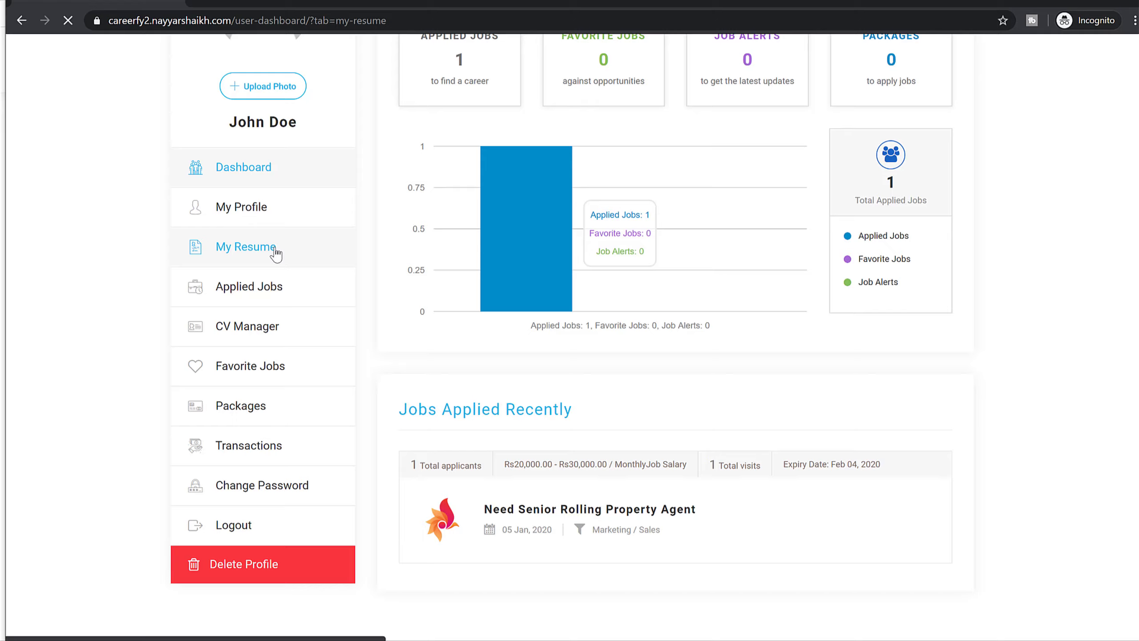
scroll(651, 301, down, 5)
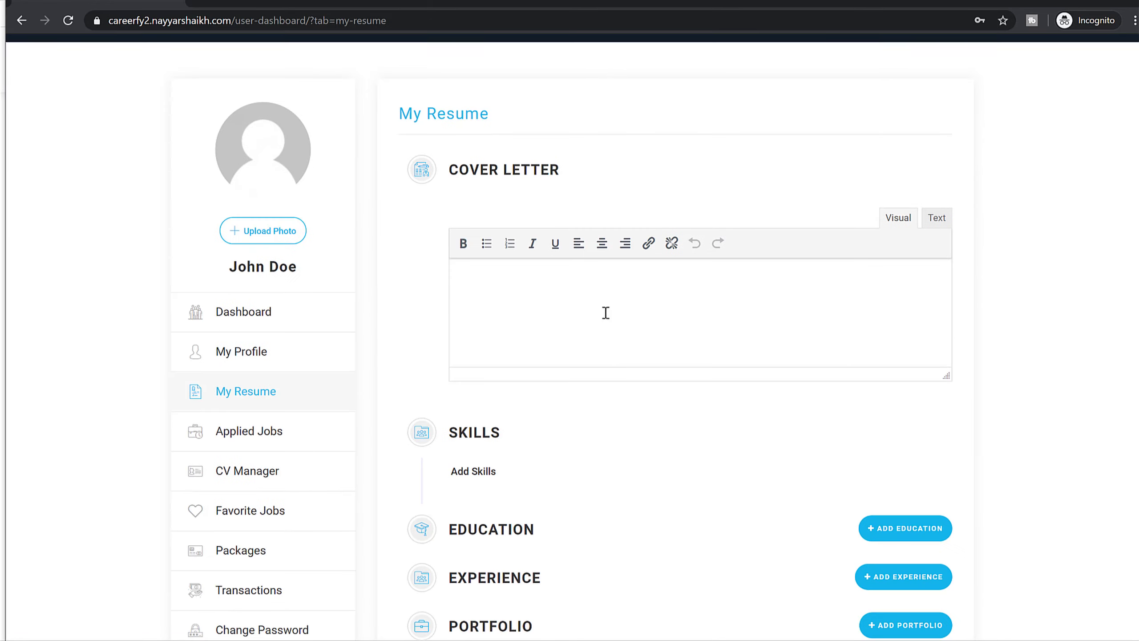
click(604, 311)
scroll(637, 336, down, 5)
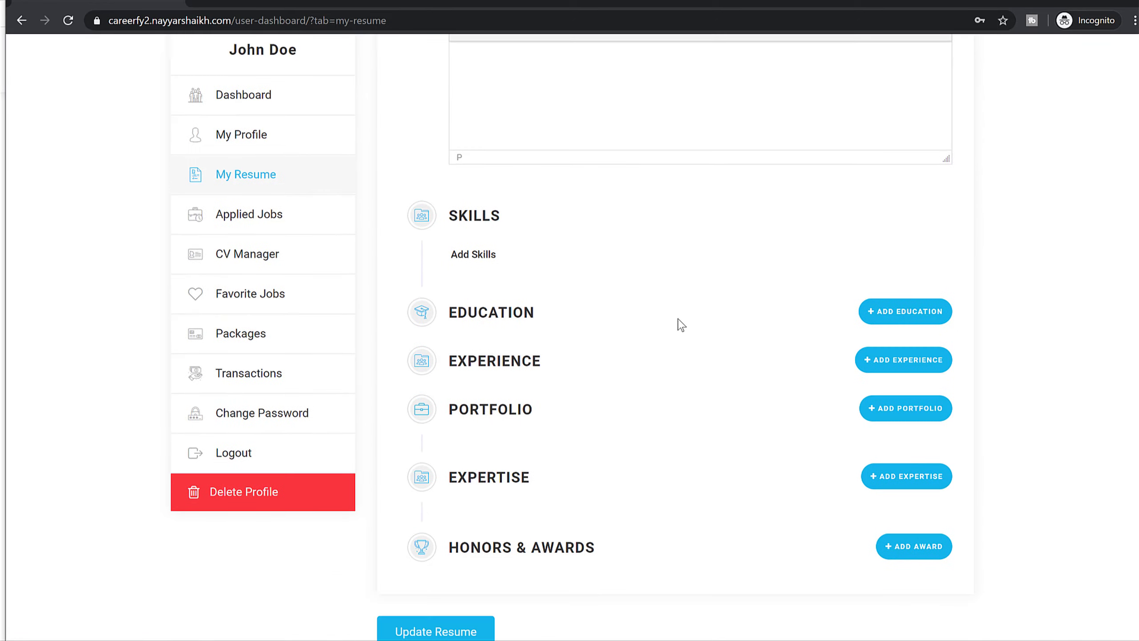
scroll(628, 225, up, 2)
Step: Add an education entry: Title MBA, Year 2018, Institute IIM-A
click(931, 386)
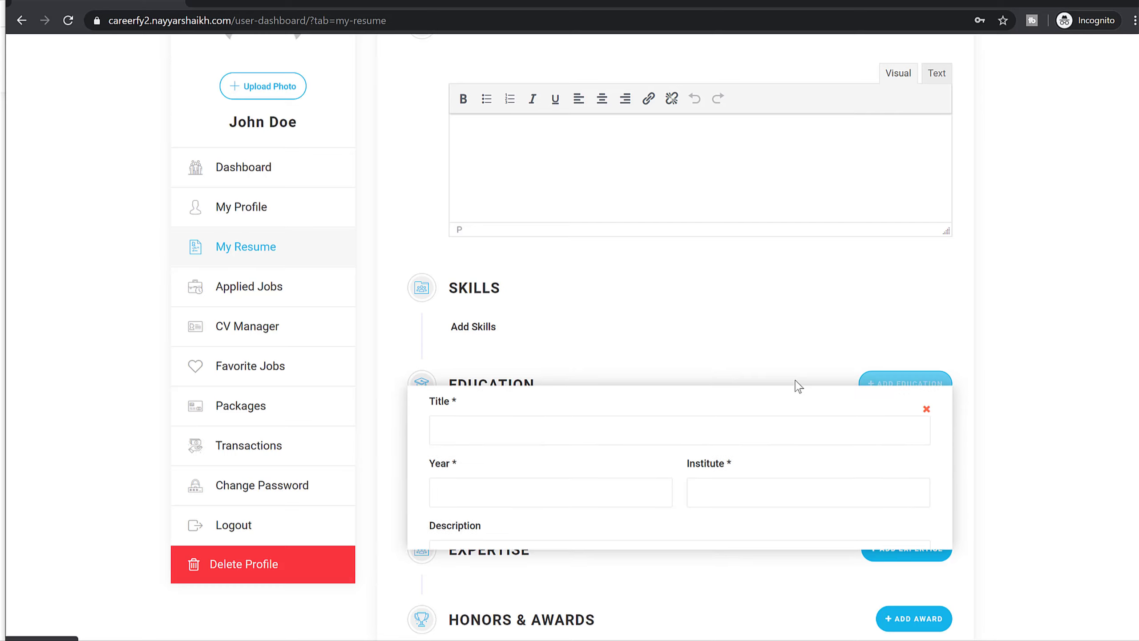
scroll(567, 413, down, 3)
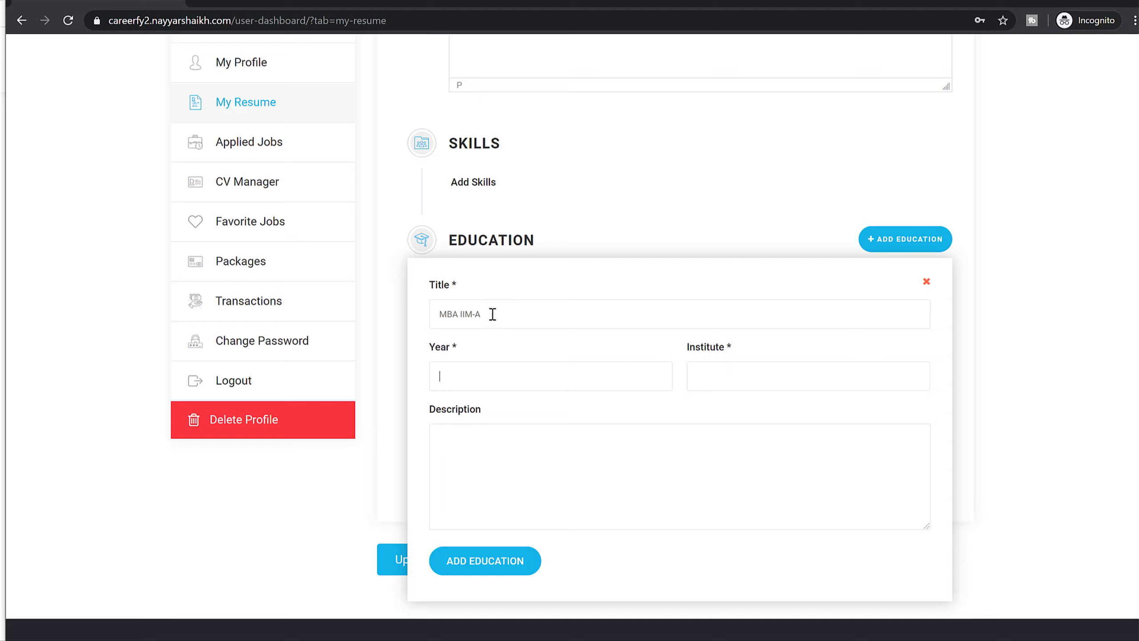
drag(493, 314, 457, 317)
key(ctrl+c)
key(BackSpace)
key(ctrl+v)
click(517, 562)
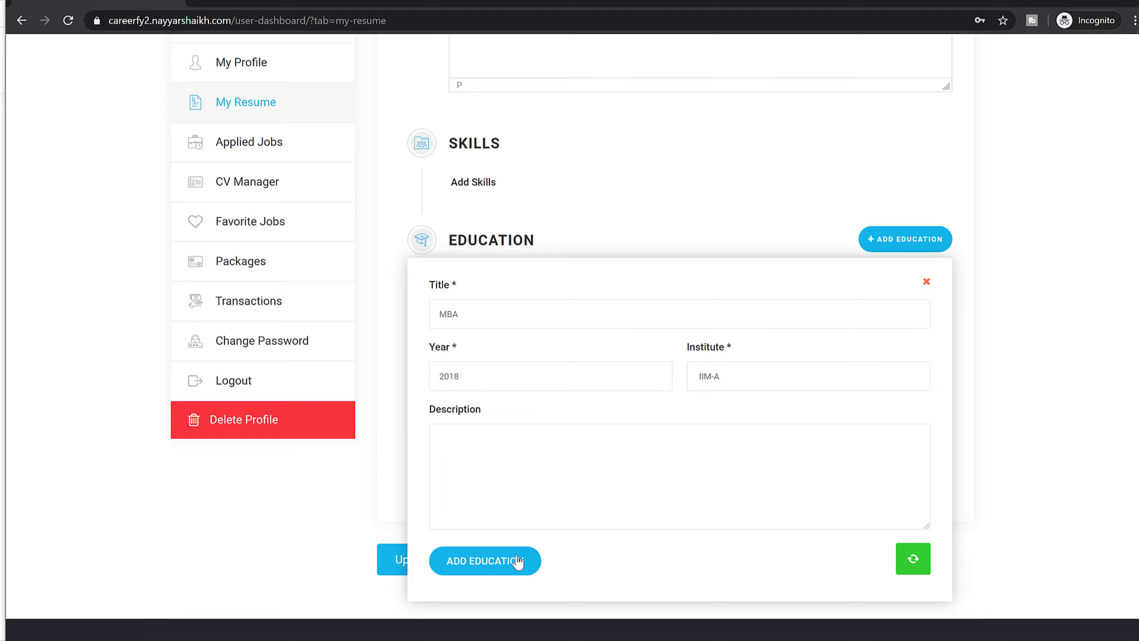
click(927, 284)
Step: Review the updated resume and go to the CV Manager
scroll(659, 343, down, 2)
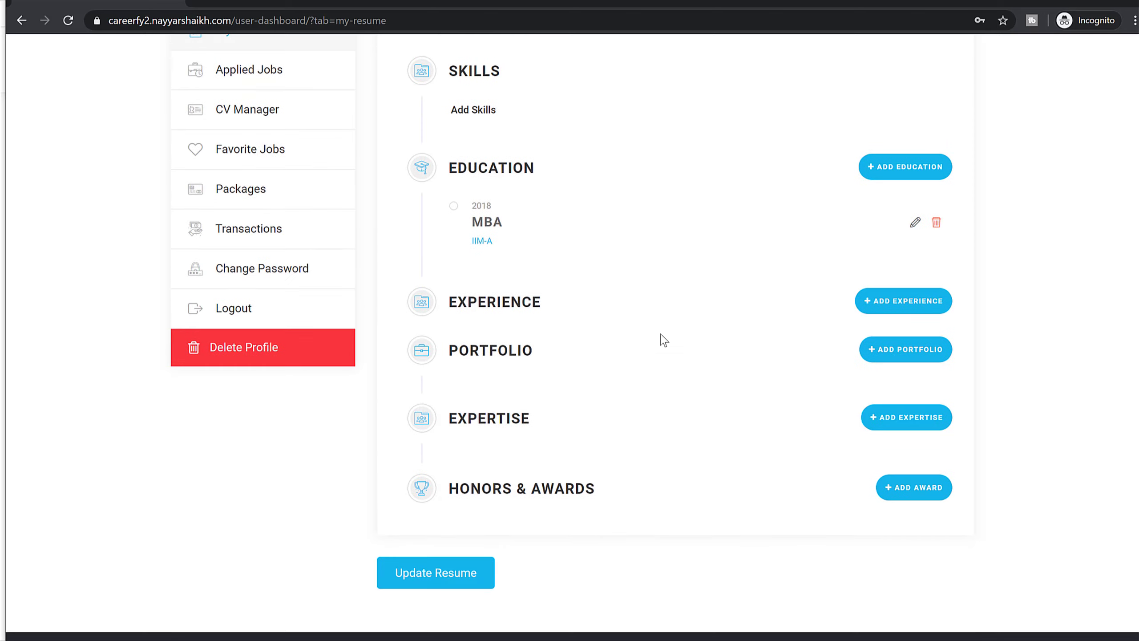
scroll(663, 336, up, 6)
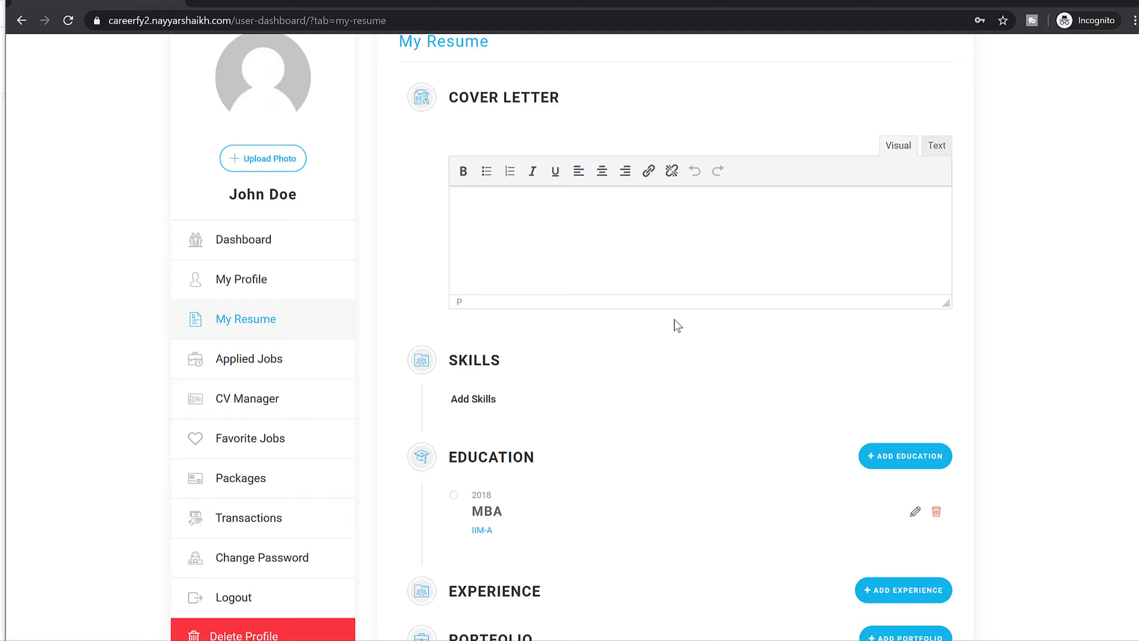
scroll(671, 326, up, 1)
scroll(394, 320, down, 2)
scroll(583, 390, down, 4)
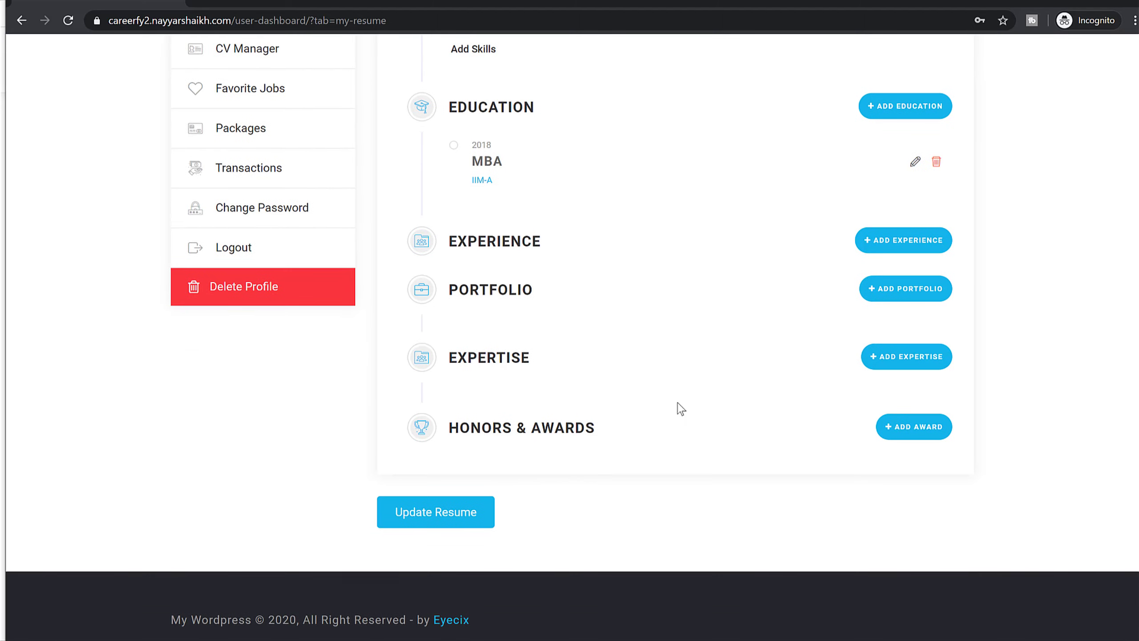
scroll(680, 409, up, 10)
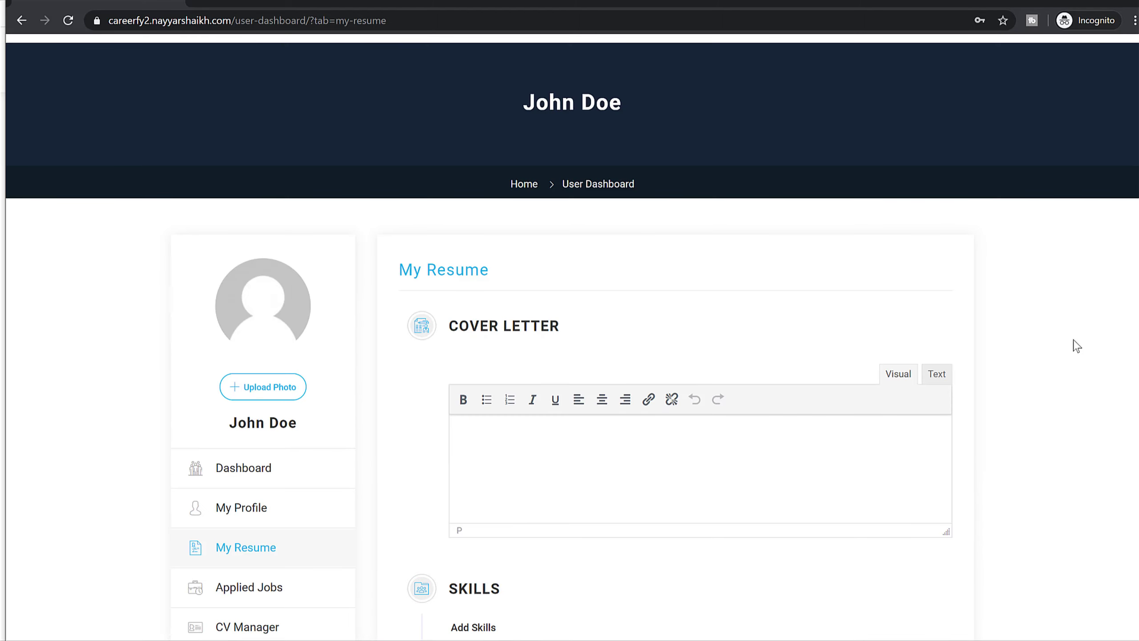
scroll(1072, 348, down, 5)
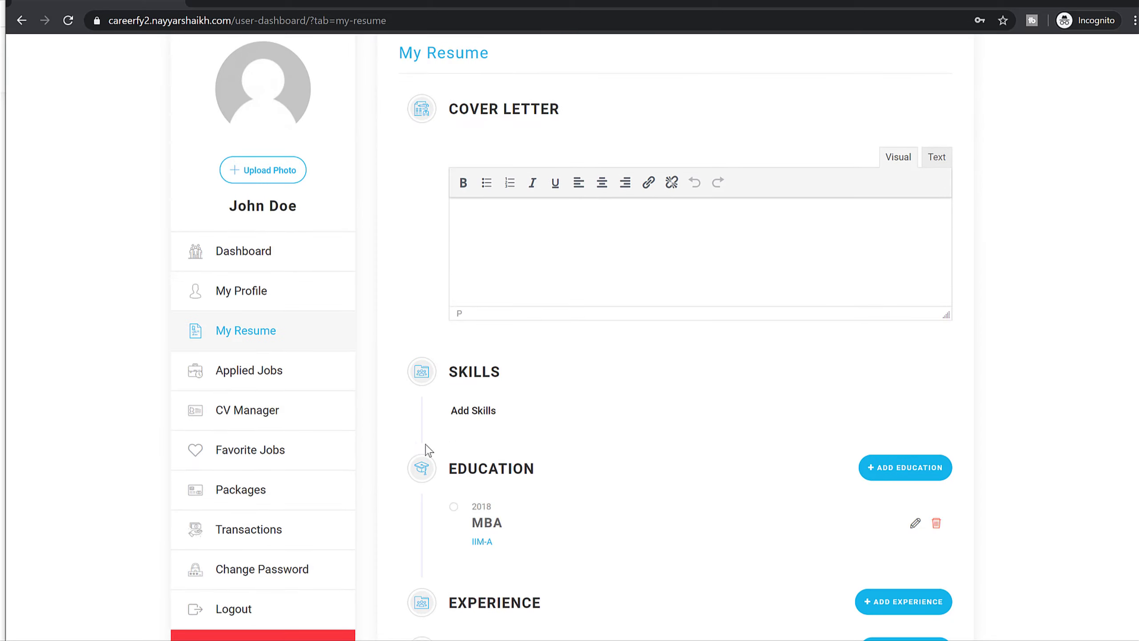
click(271, 414)
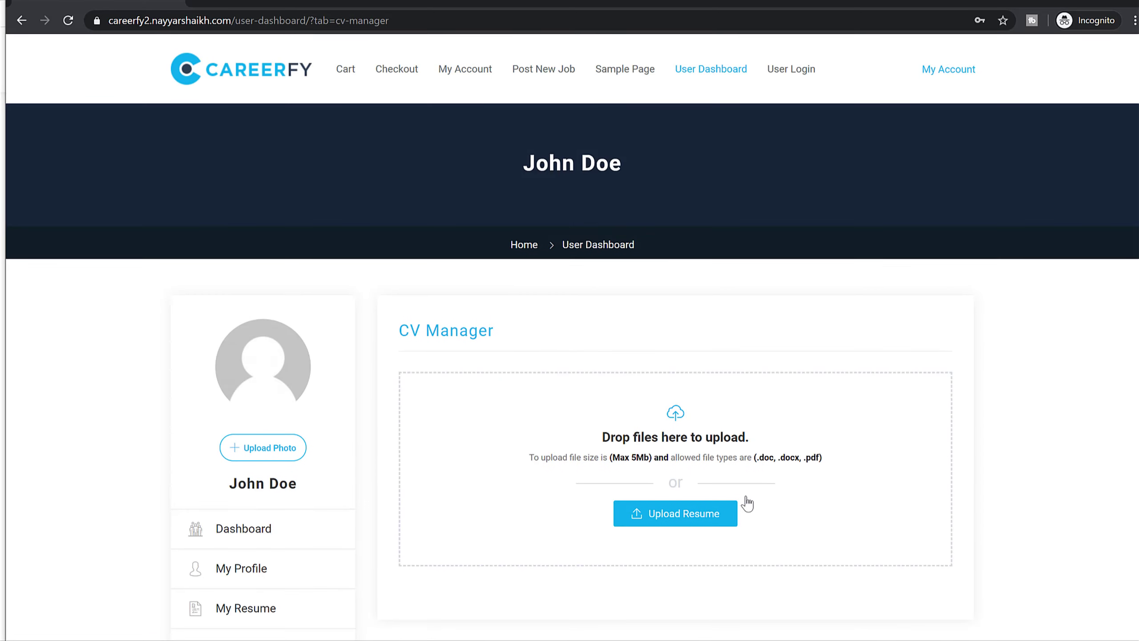
Step: Upload Steps.docx as the candidate's resume in the CV Manager
scroll(745, 501, down, 3)
click(696, 365)
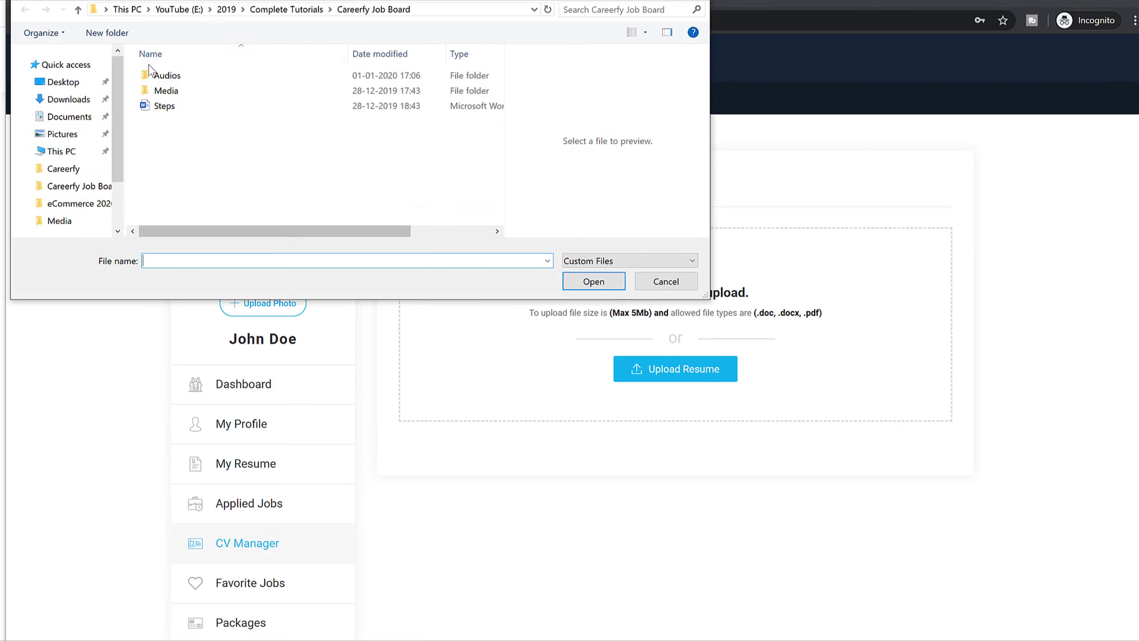
click(181, 106)
click(591, 282)
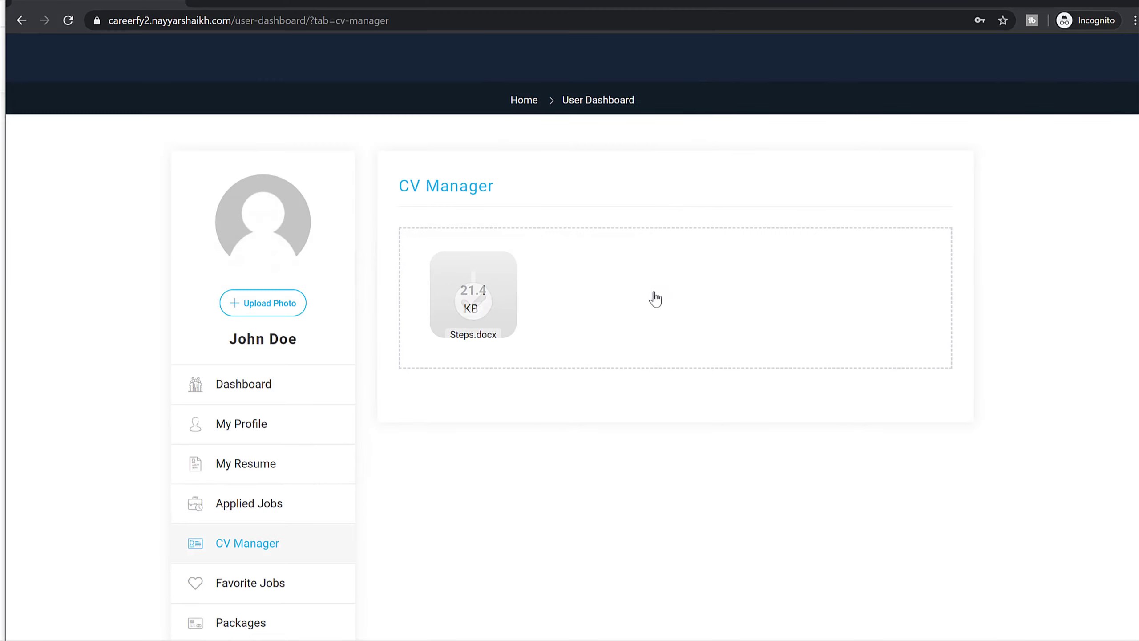
Step: Return to the dashboard overview and bring up the My Account menu
click(226, 387)
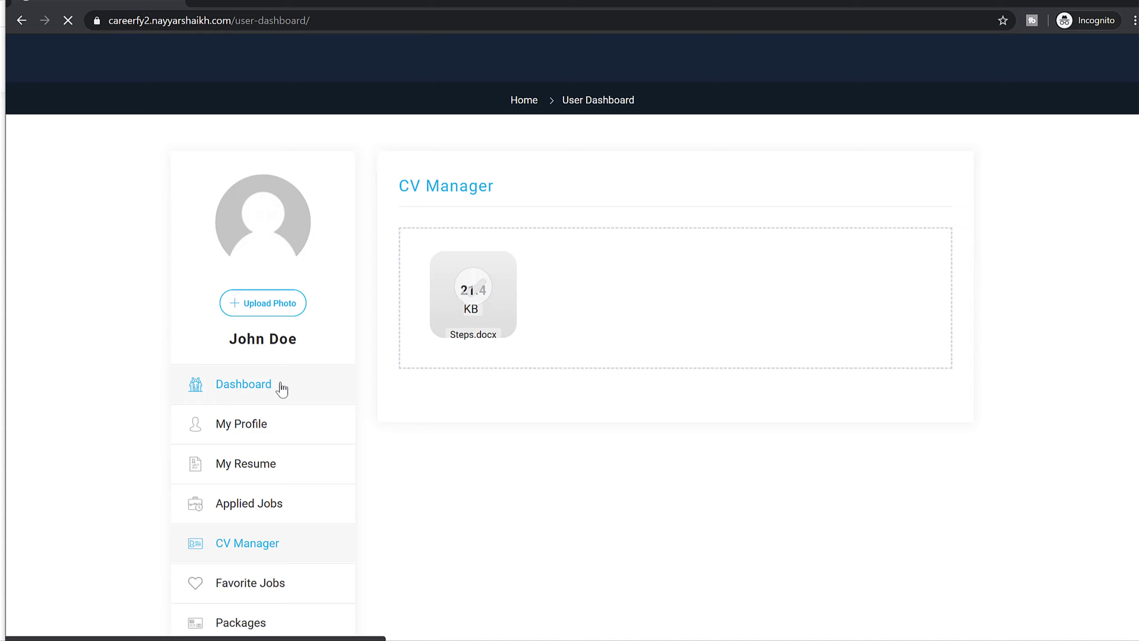
scroll(404, 390, down, 8)
scroll(480, 395, up, 10)
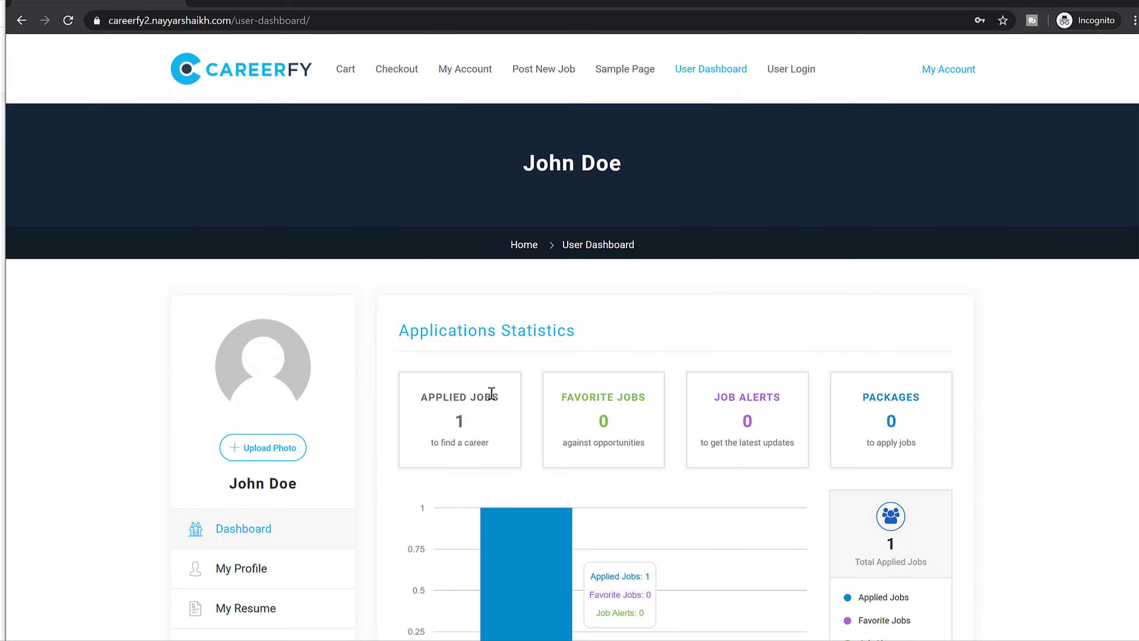
mouse_move(963, 75)
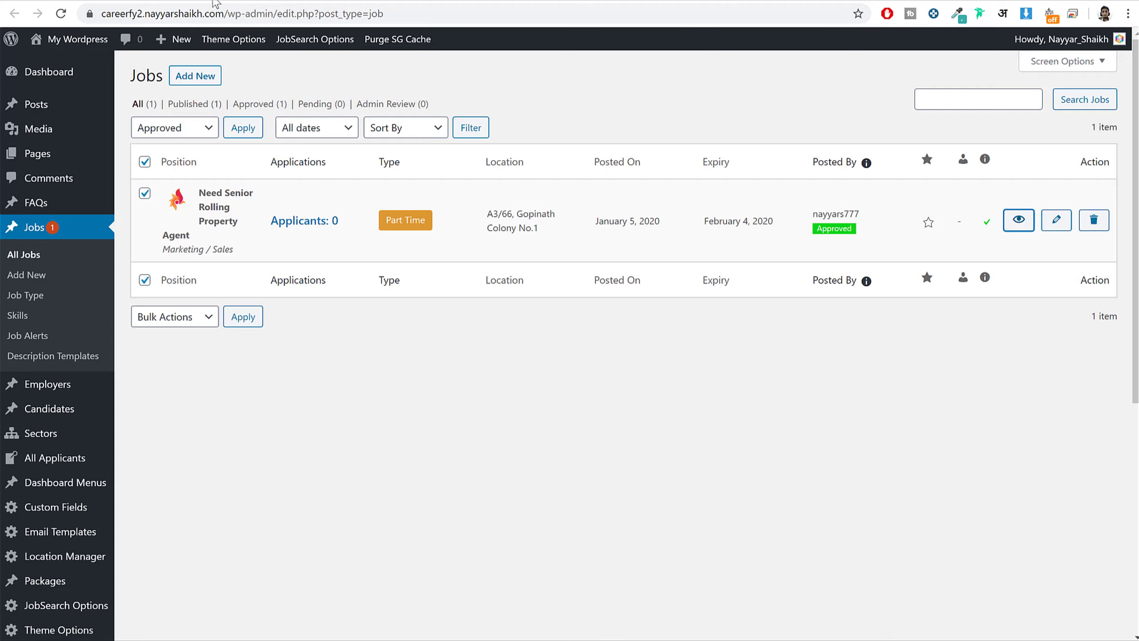
Step: Review JobSearch Options > Job Post Settings in wp-admin, then return to the incognito site
click(217, 3)
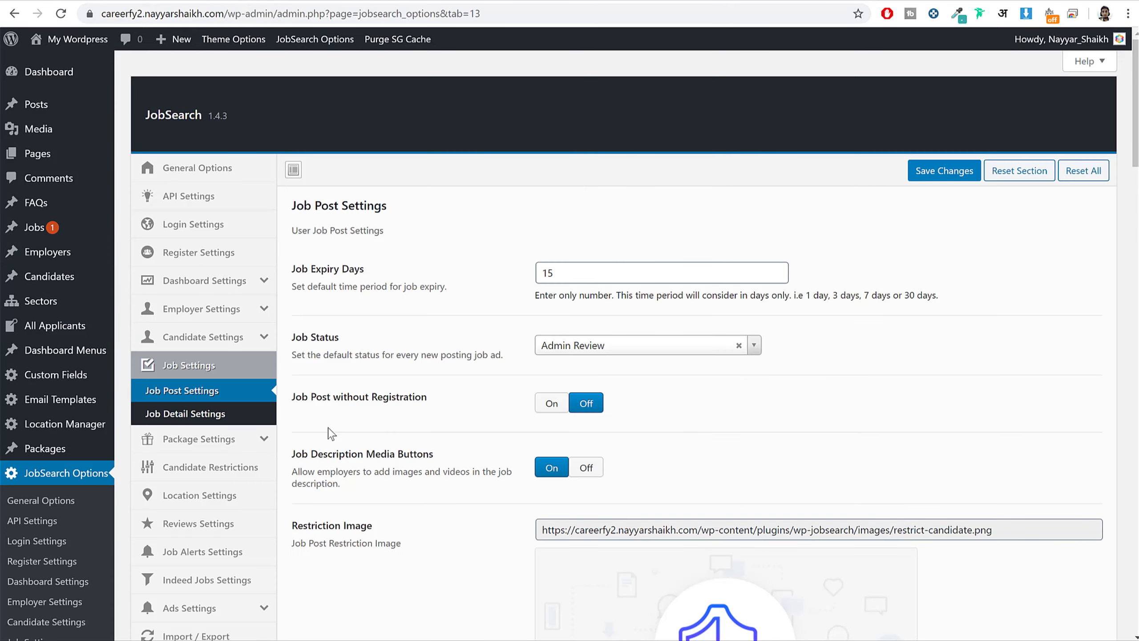
scroll(599, 432, down, 15)
key(alt+Tab)
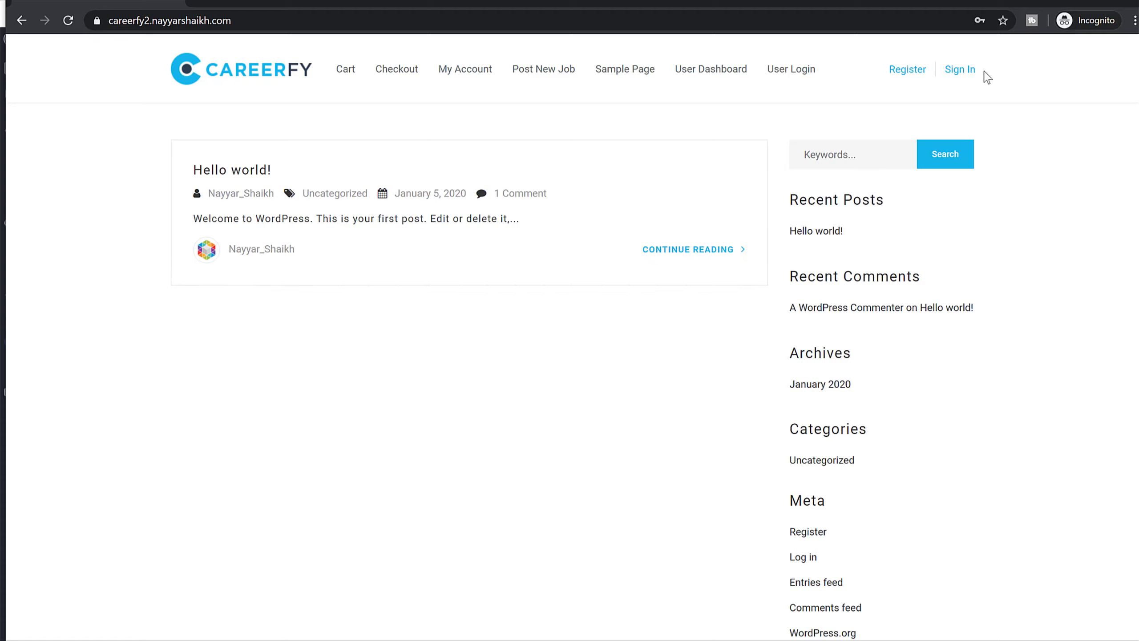
Step: Open the site's Sign In form and enter the account username
click(960, 70)
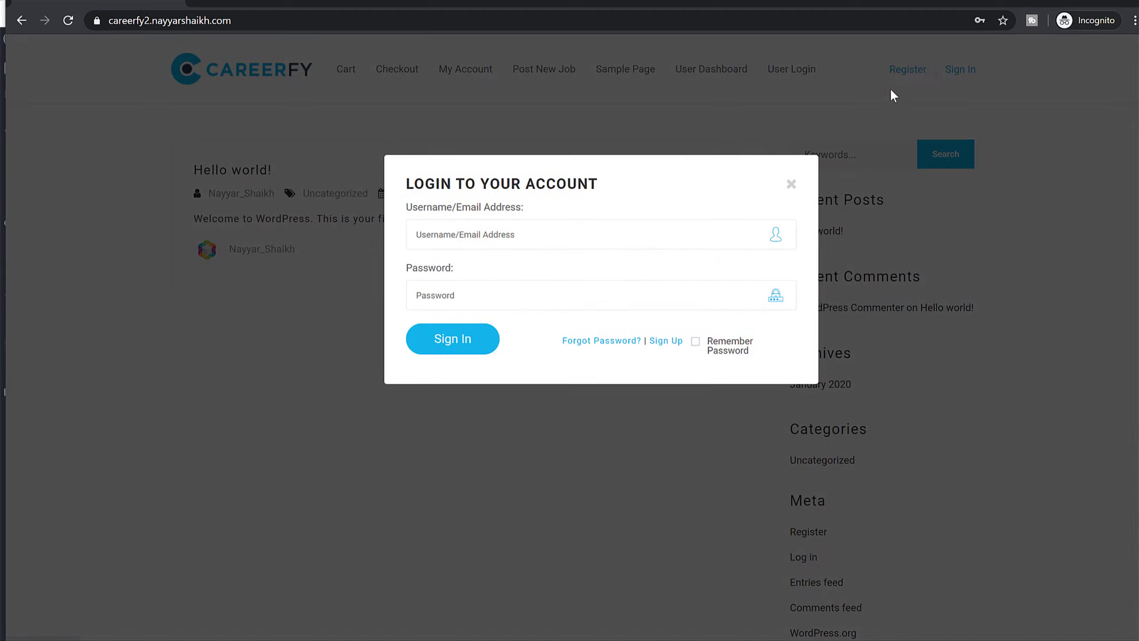
click(555, 232)
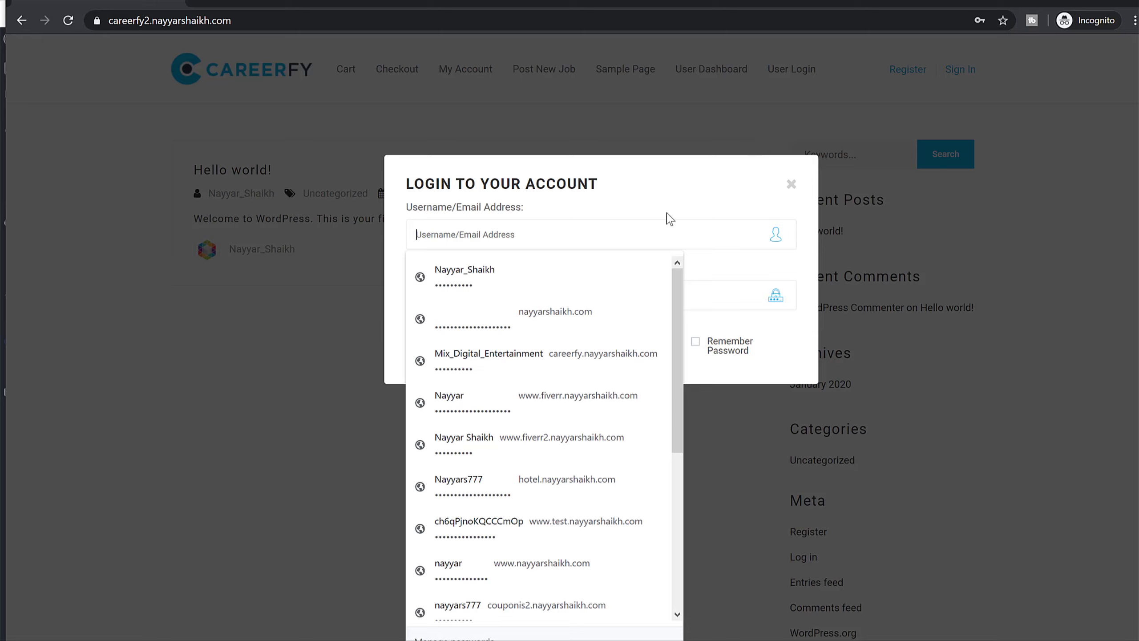
text(nayyars)
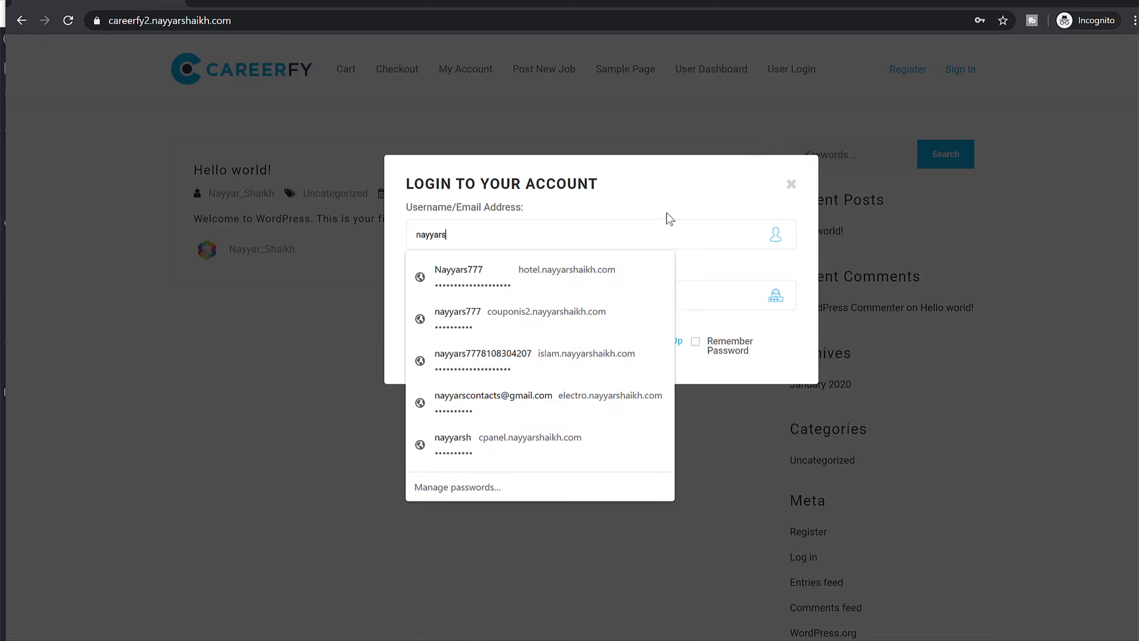
text(777)
key(Tab)
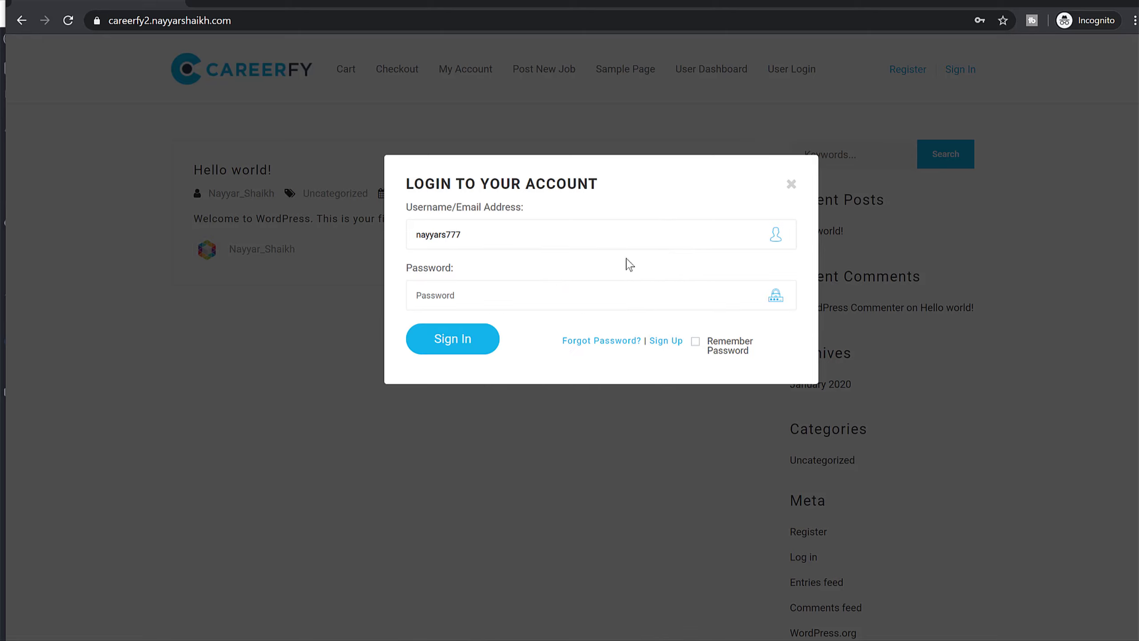
drag(489, 239, 417, 240)
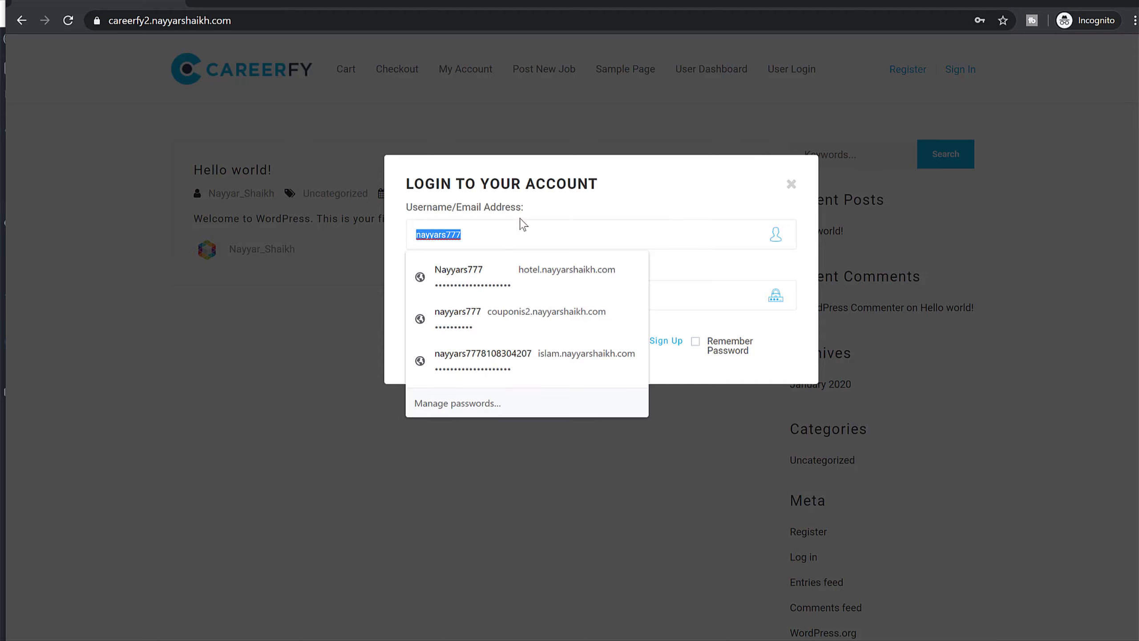
click(559, 213)
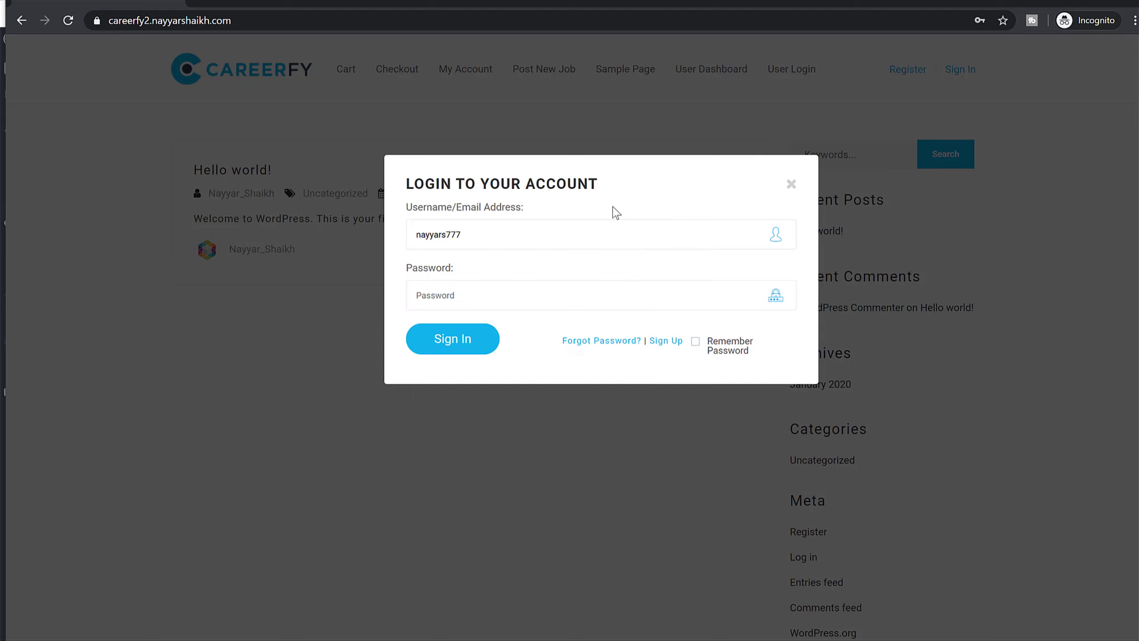
Step: Use Forgot Password? to request a new password for that username
click(603, 341)
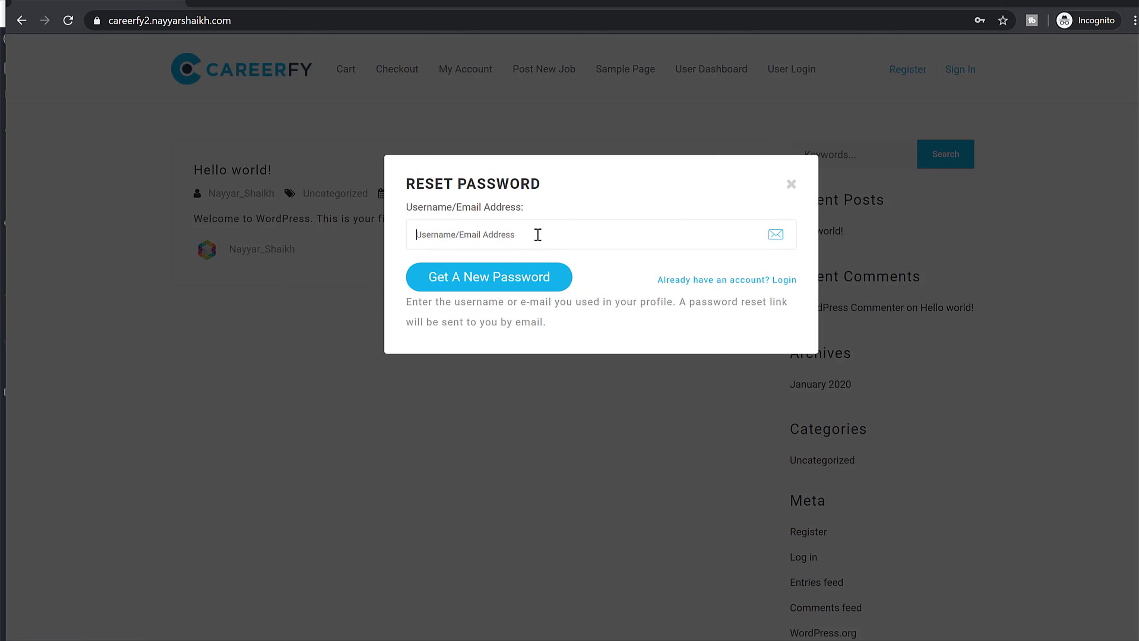
text(nayyars777)
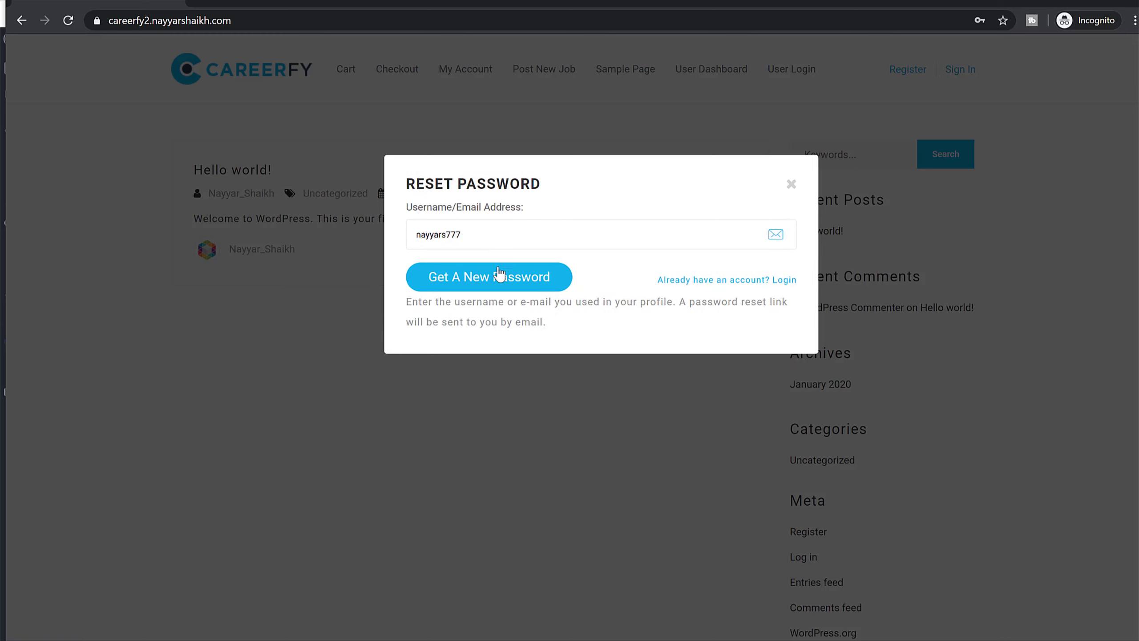
click(499, 275)
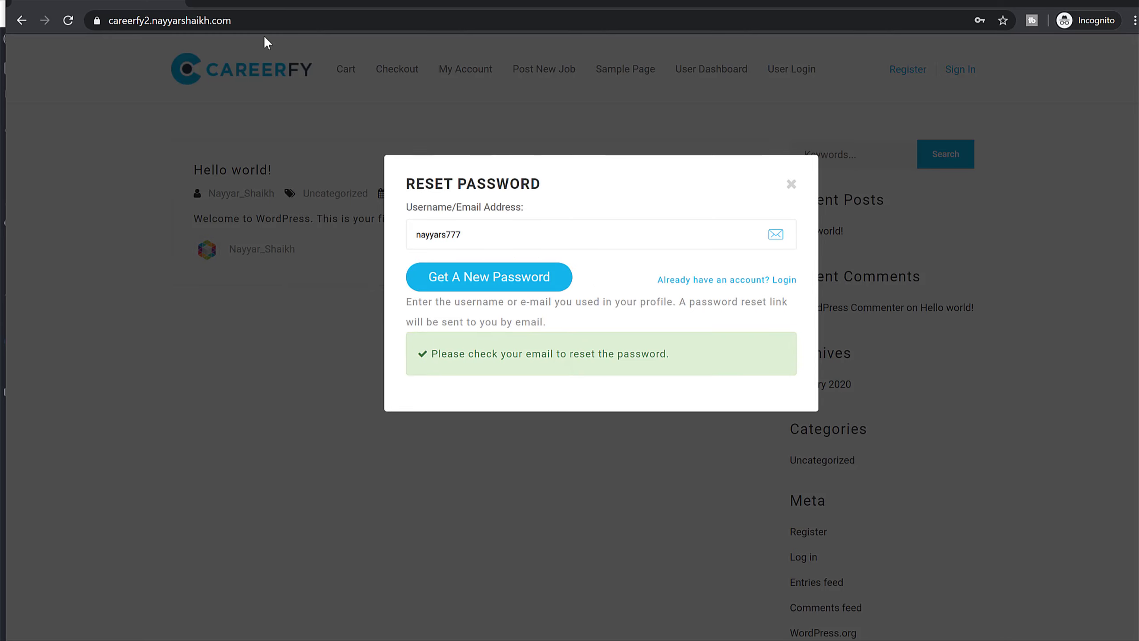
Step: Open Gmail in a new tab to check for the reset email, then return to Careerfy
click(200, 3)
text(gmail.com)
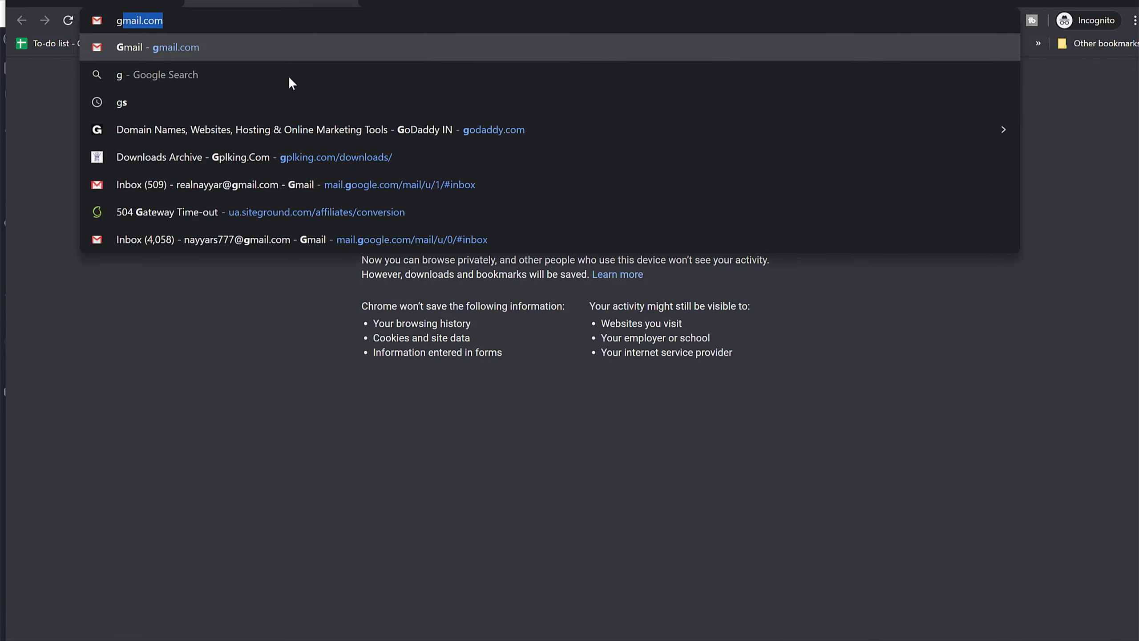
key(Return)
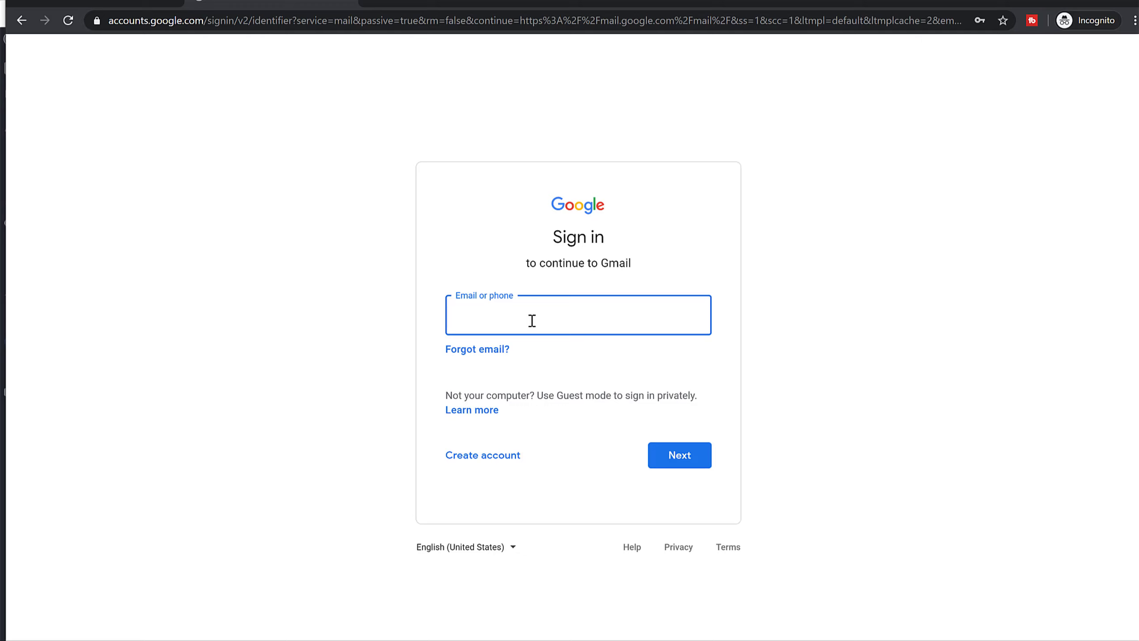
click(101, 3)
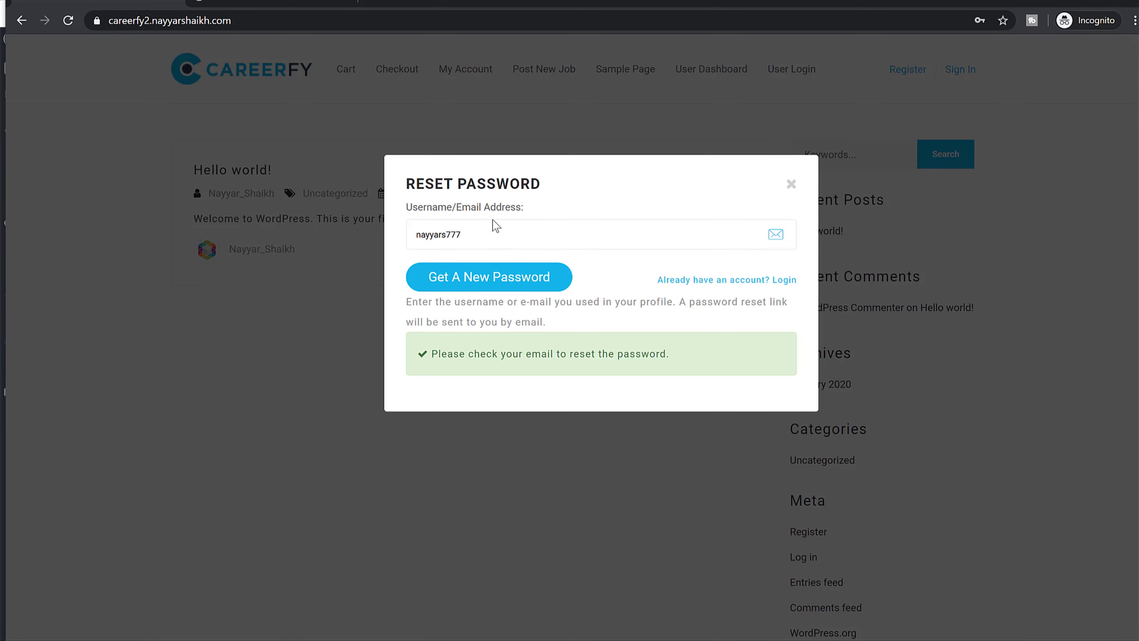
double_click(483, 234)
click(336, 4)
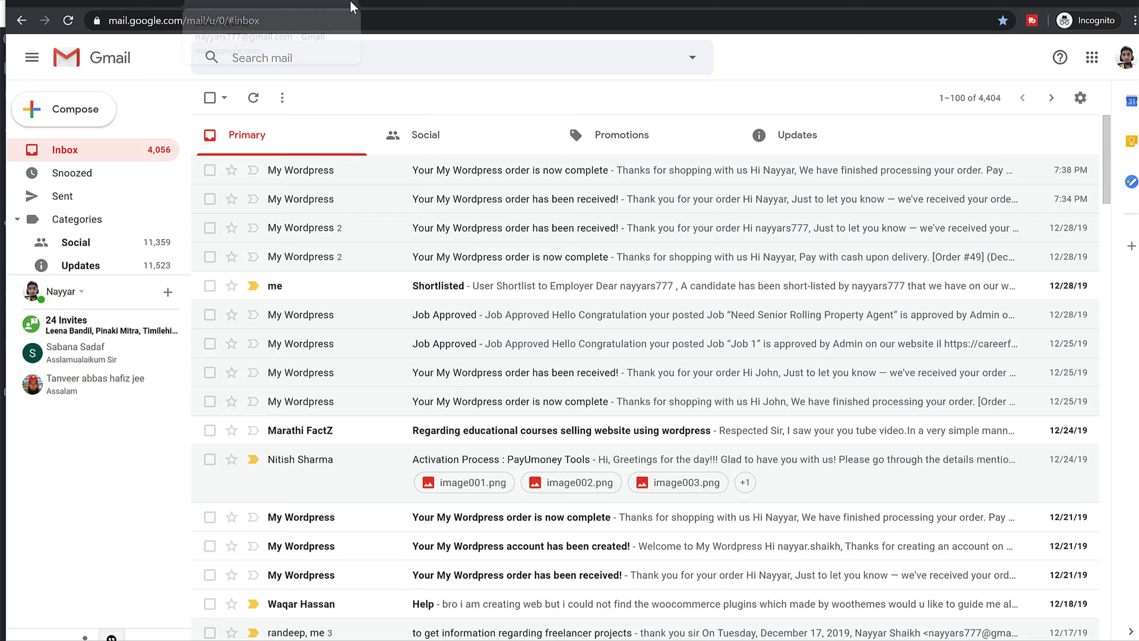
click(101, 4)
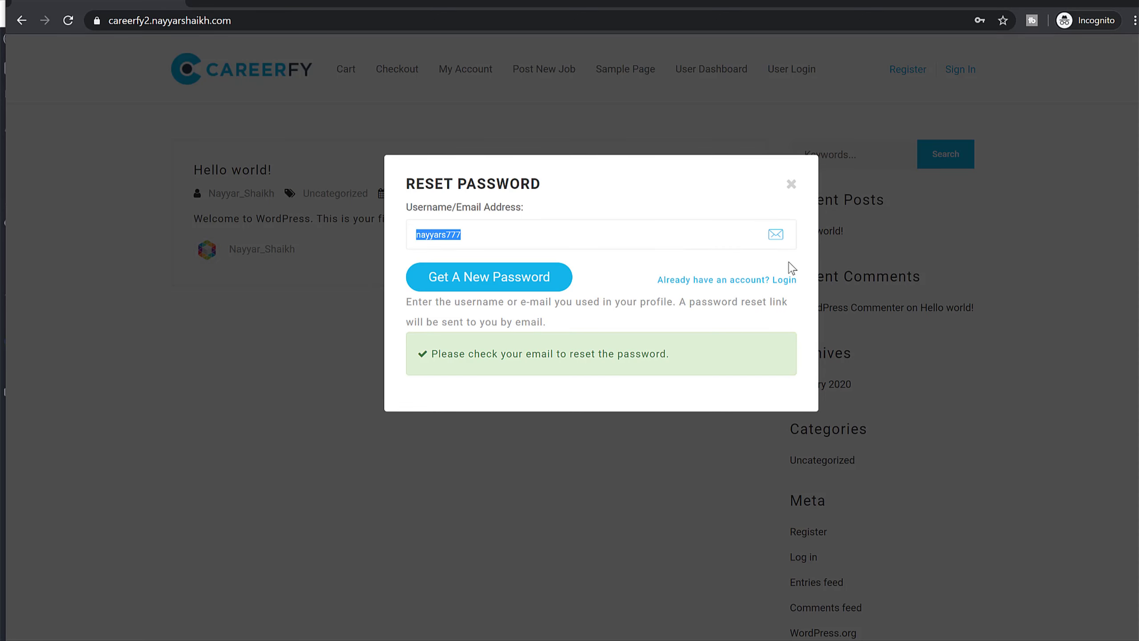
Step: Sign in to the employer account with the pasted password
click(785, 280)
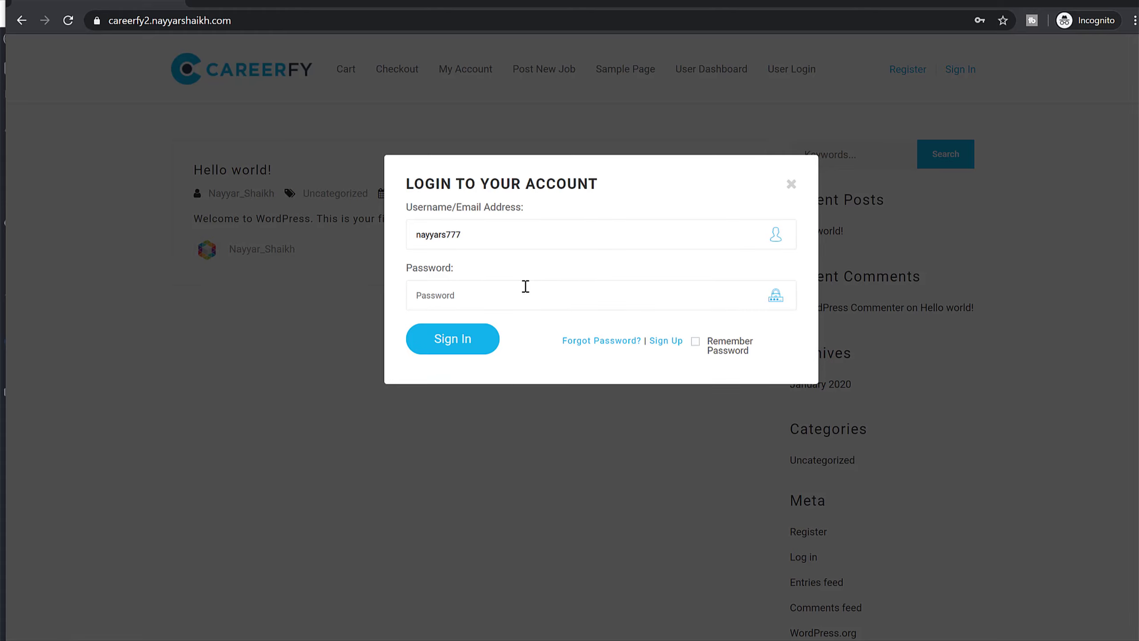
click(520, 291)
key(ctrl+v)
key(Return)
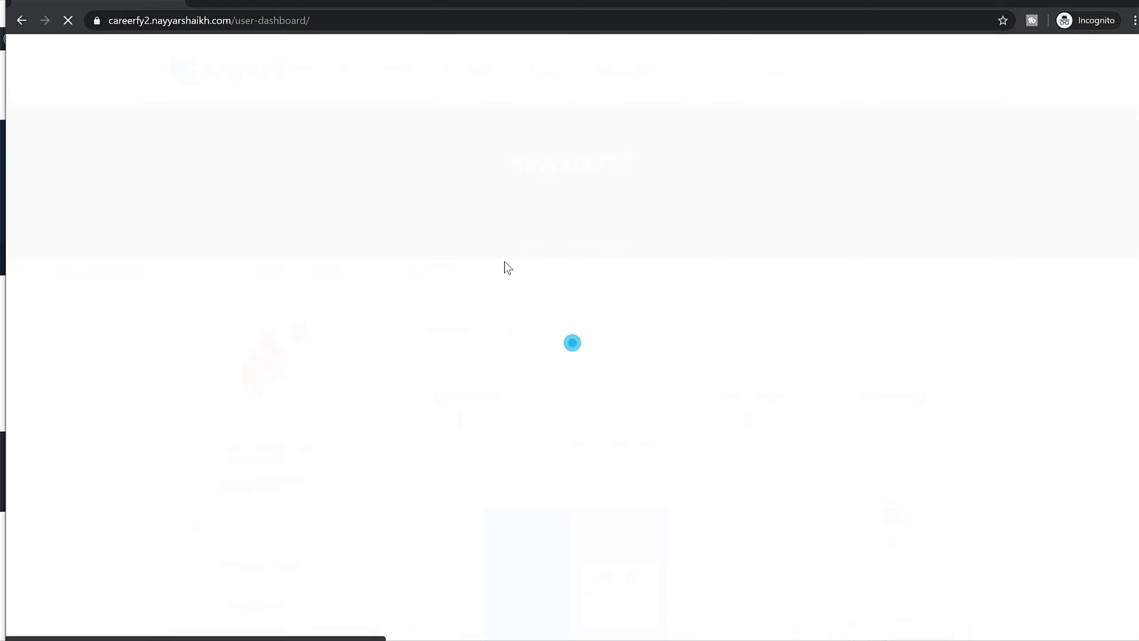
Step: Shortlist the applicant for the Need Senior Rolling Property Agent job
scroll(623, 146, down, 5)
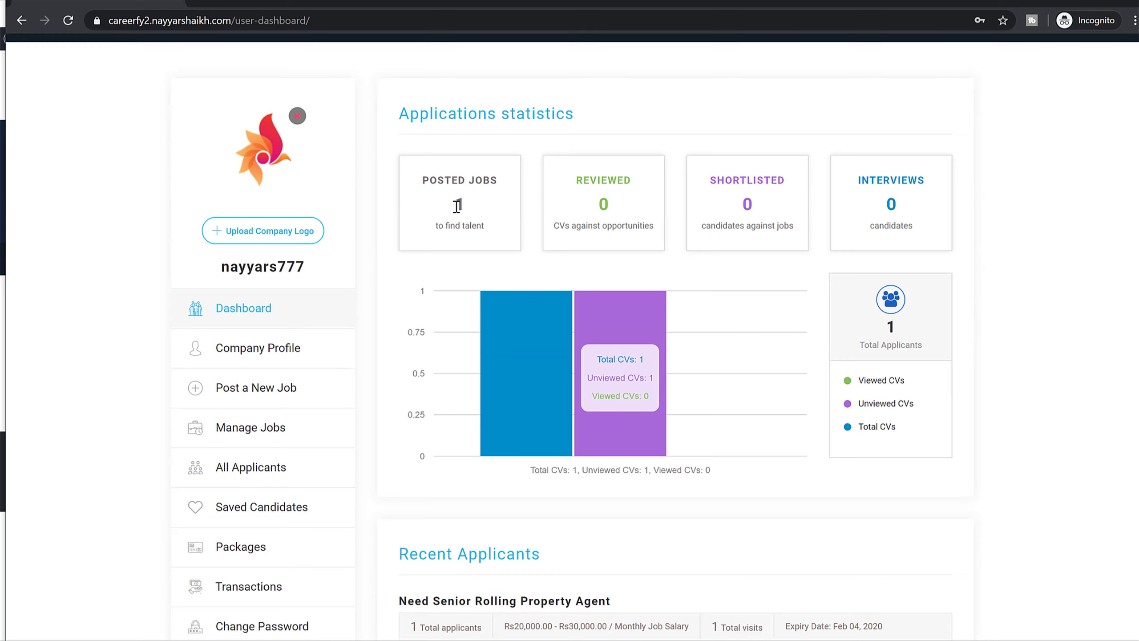
scroll(673, 251, down, 3)
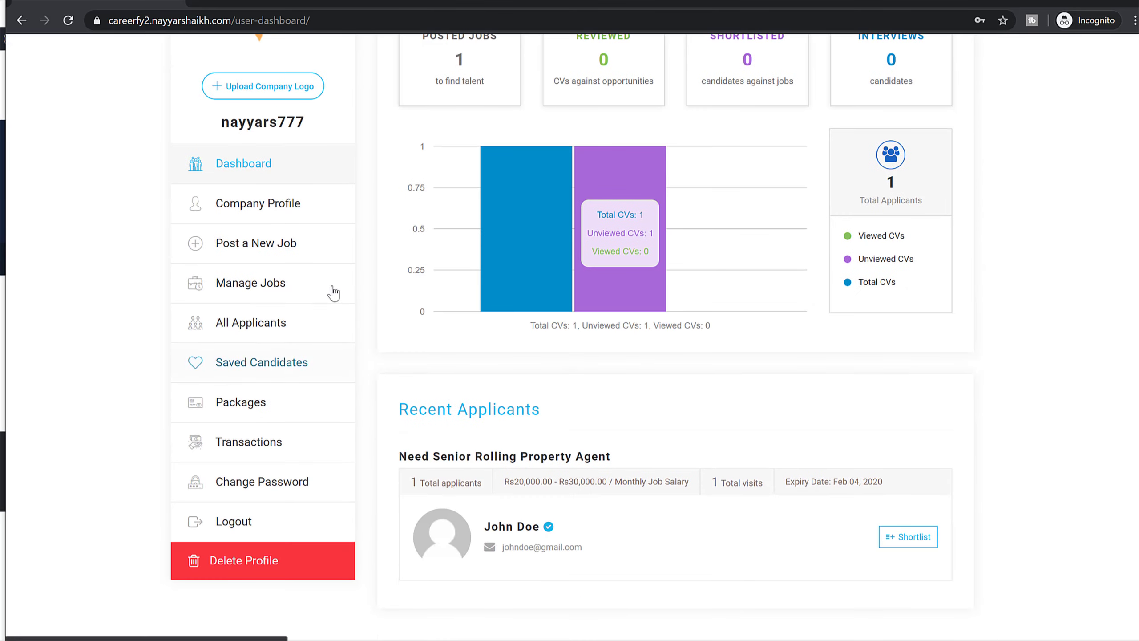
scroll(513, 543, down, 2)
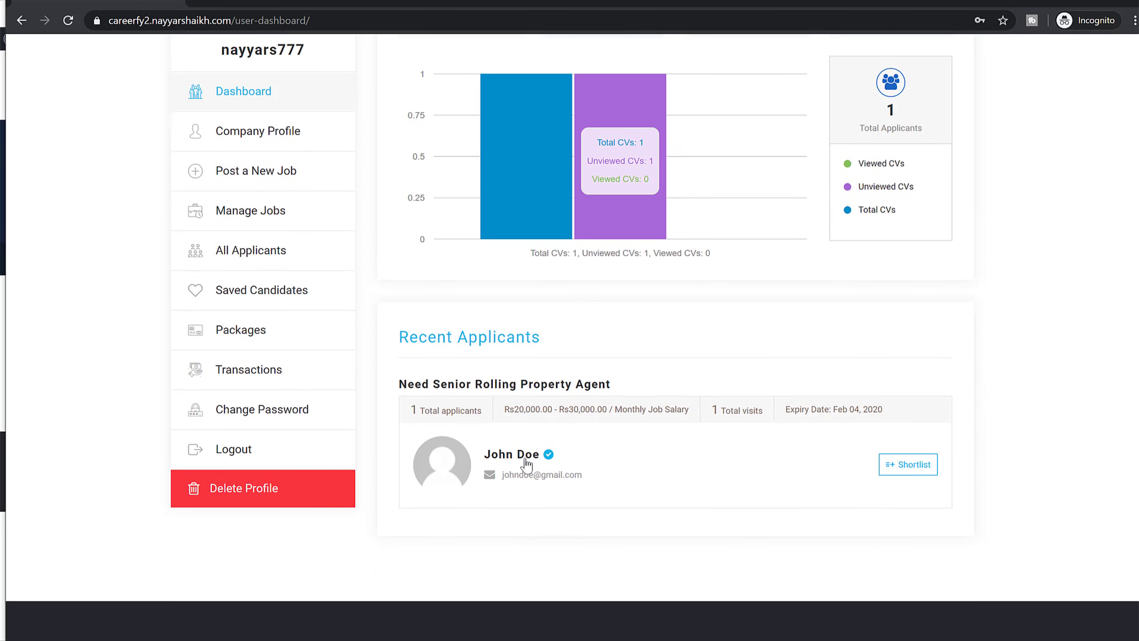
click(897, 472)
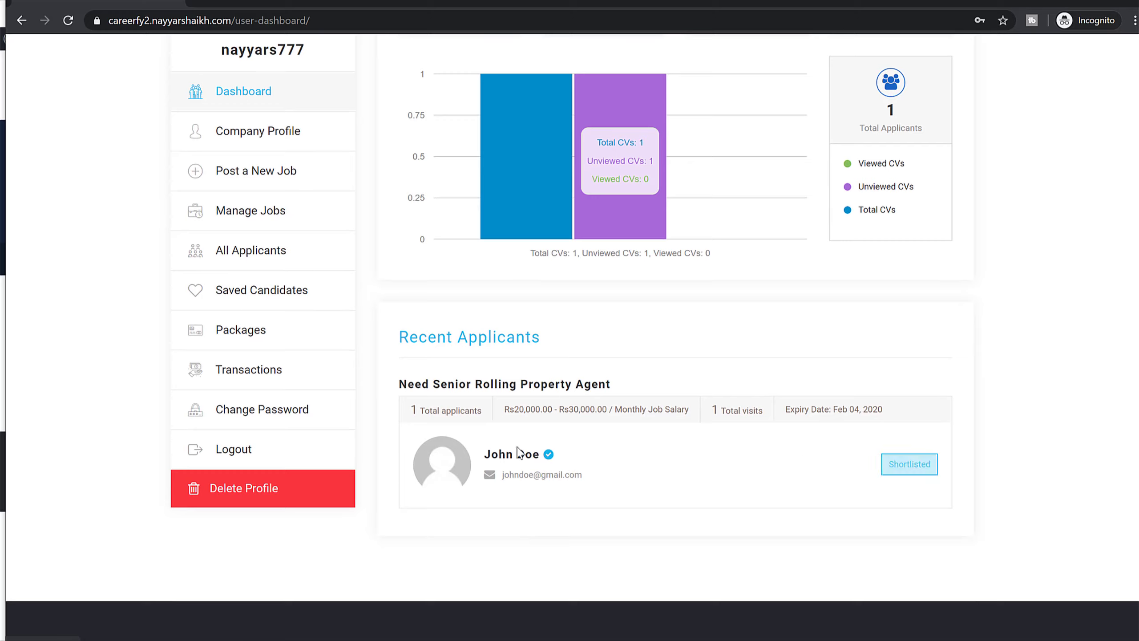
Step: Open the applicant's candidate profile and add the candidate to the shortlist
click(525, 462)
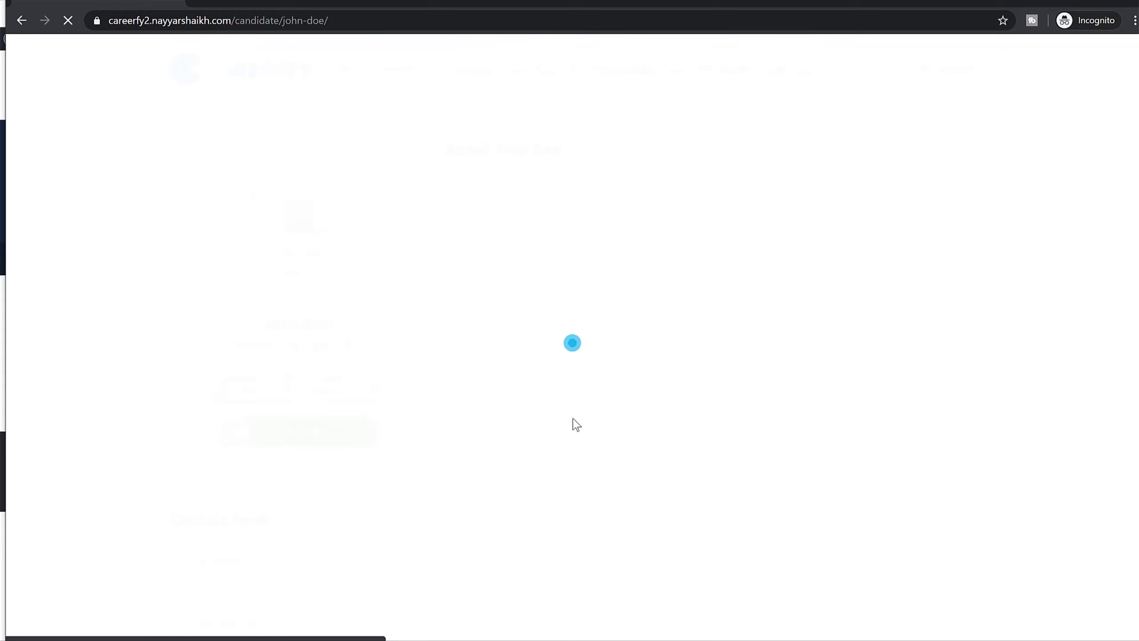
scroll(623, 386, down, 5)
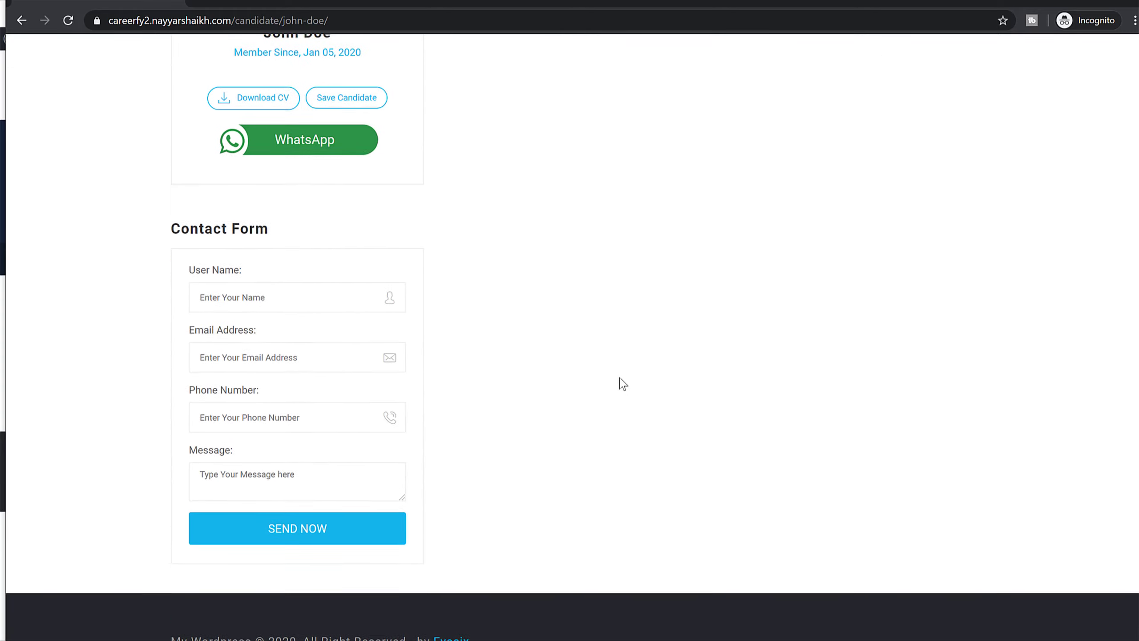
scroll(624, 385, up, 5)
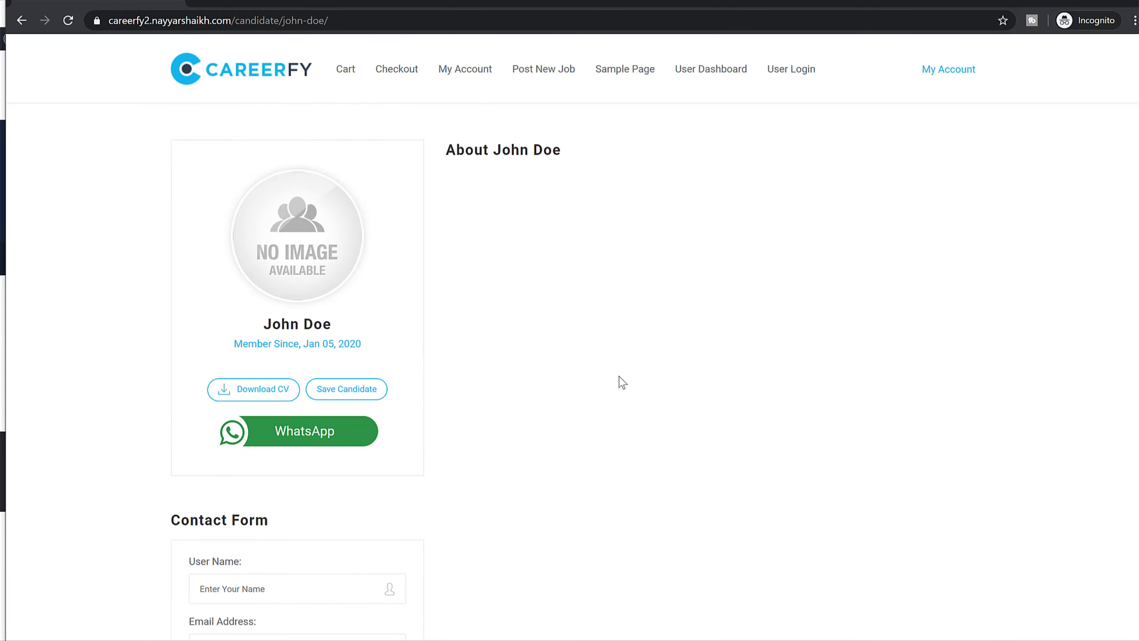
click(259, 401)
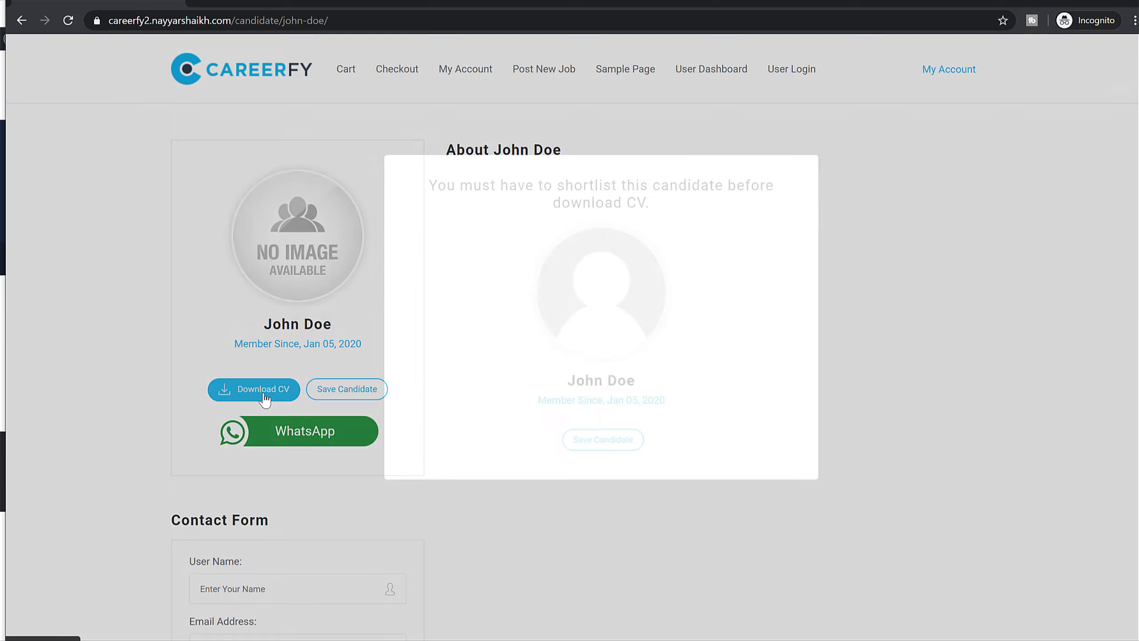
click(630, 442)
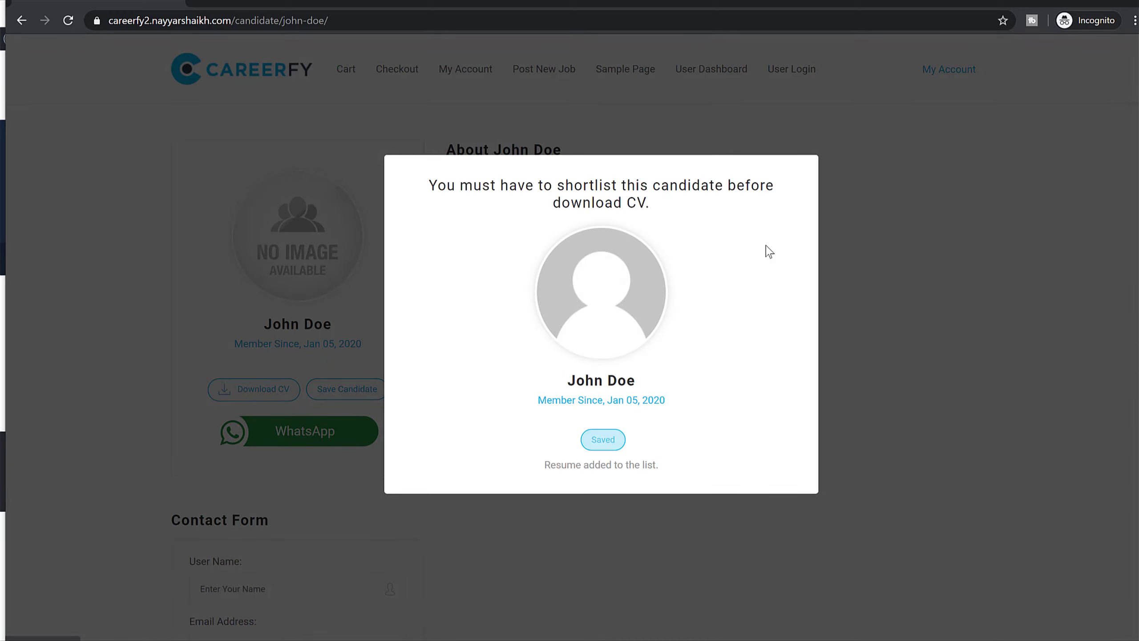
click(265, 370)
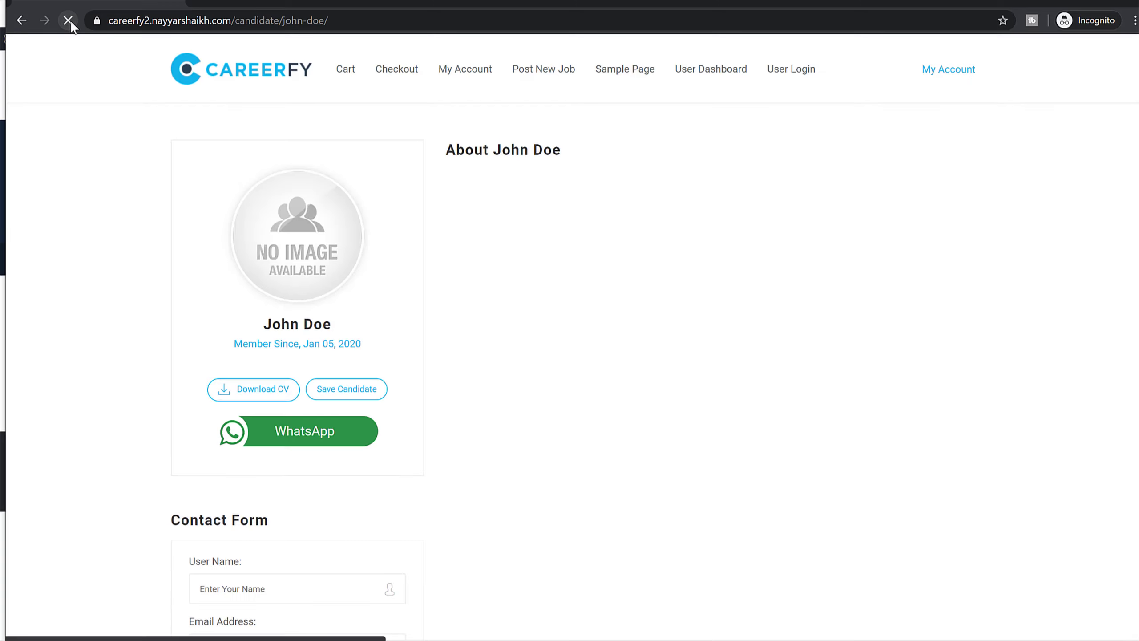
Step: Download the candidate's CV and mark the candidate as Saved
click(276, 404)
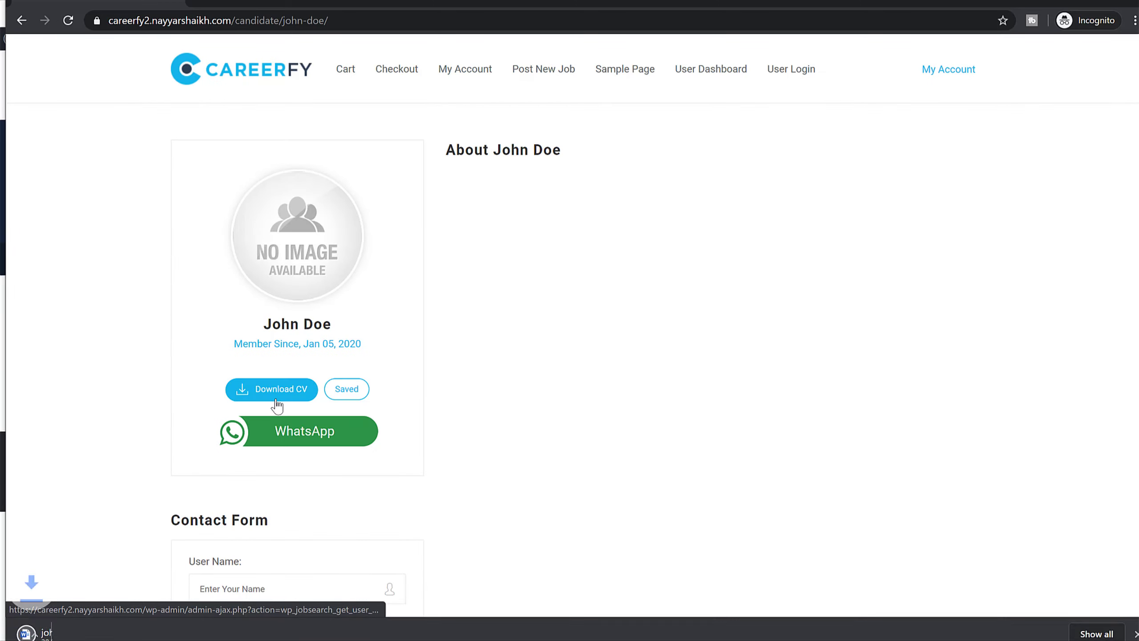
click(1133, 634)
scroll(635, 387, down, 5)
scroll(636, 387, up, 5)
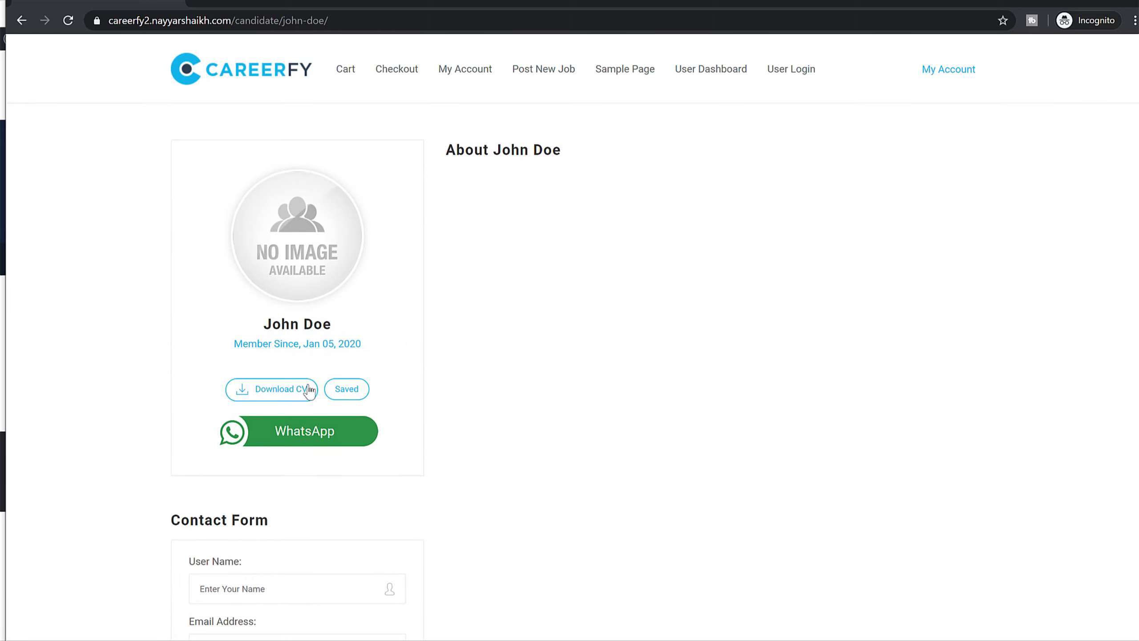
click(341, 390)
Step: Close the incognito window to get back to the WordPress admin Dashboard
mouse_move(948, 78)
scroll(478, 379, down, 5)
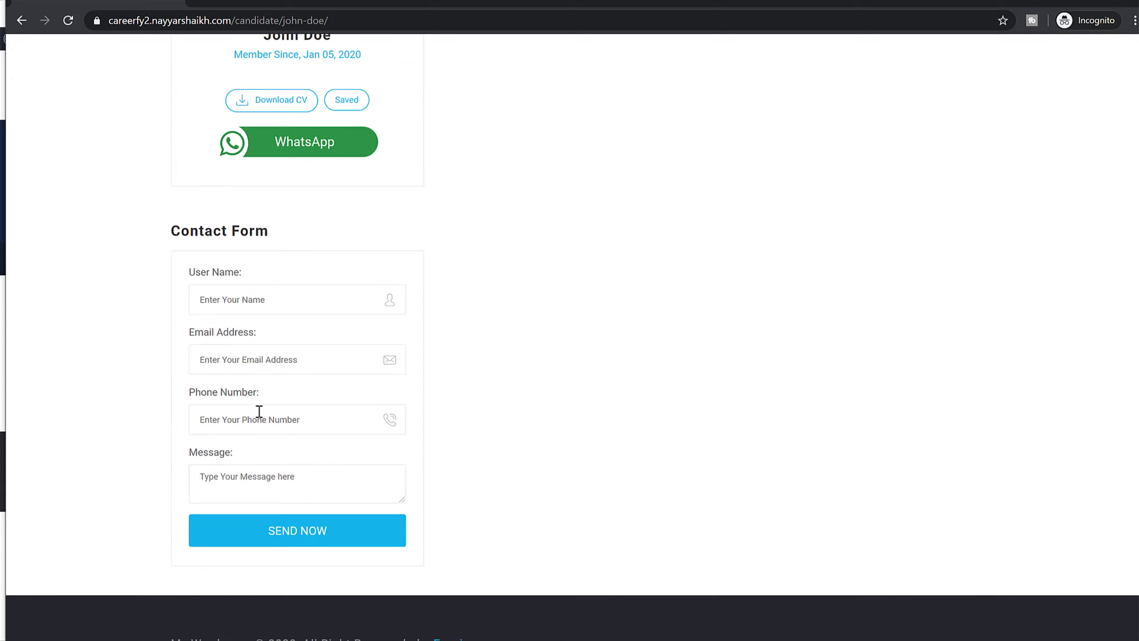
scroll(419, 328, up, 5)
click(1130, 3)
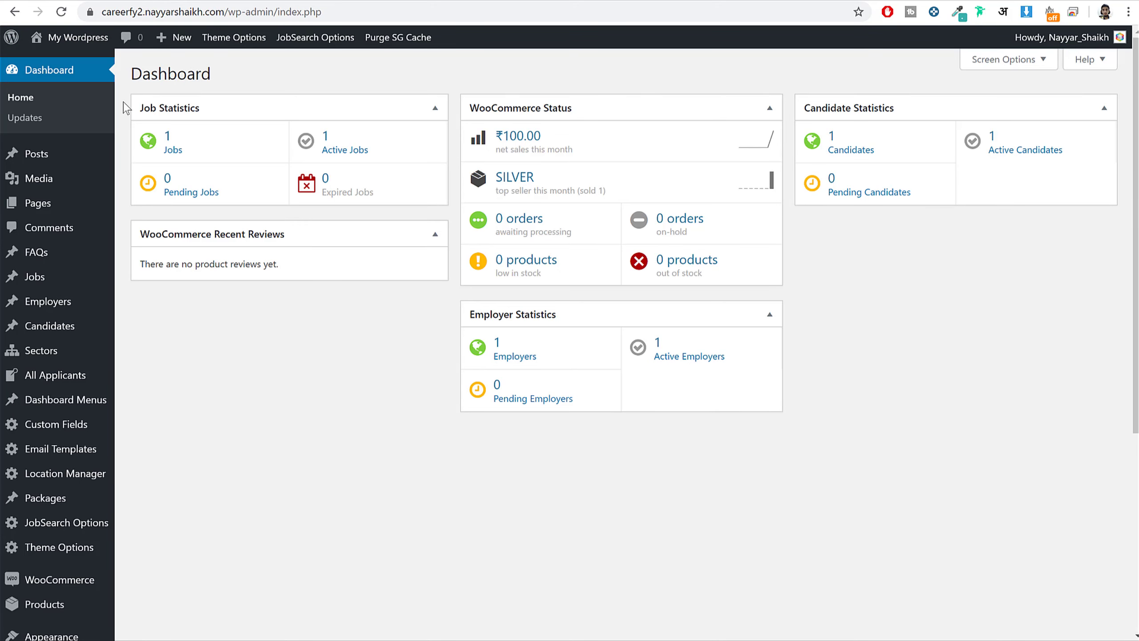
Step: Add a new page titled 'Home' and publish it
scroll(90, 381, down, 3)
scroll(90, 380, up, 3)
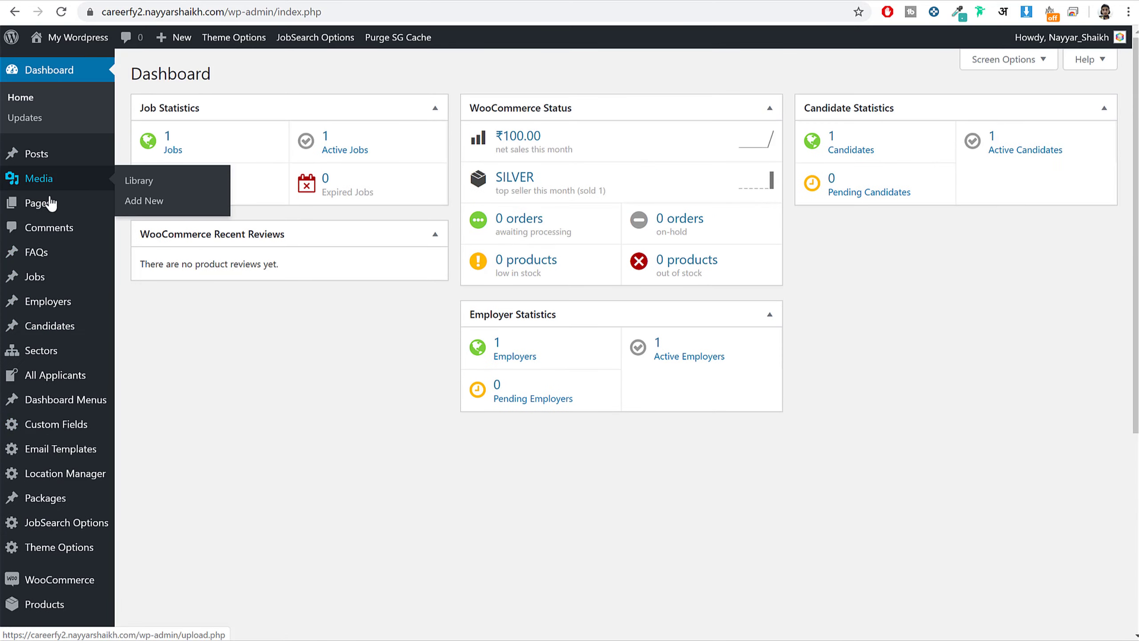
mouse_move(71, 209)
click(170, 234)
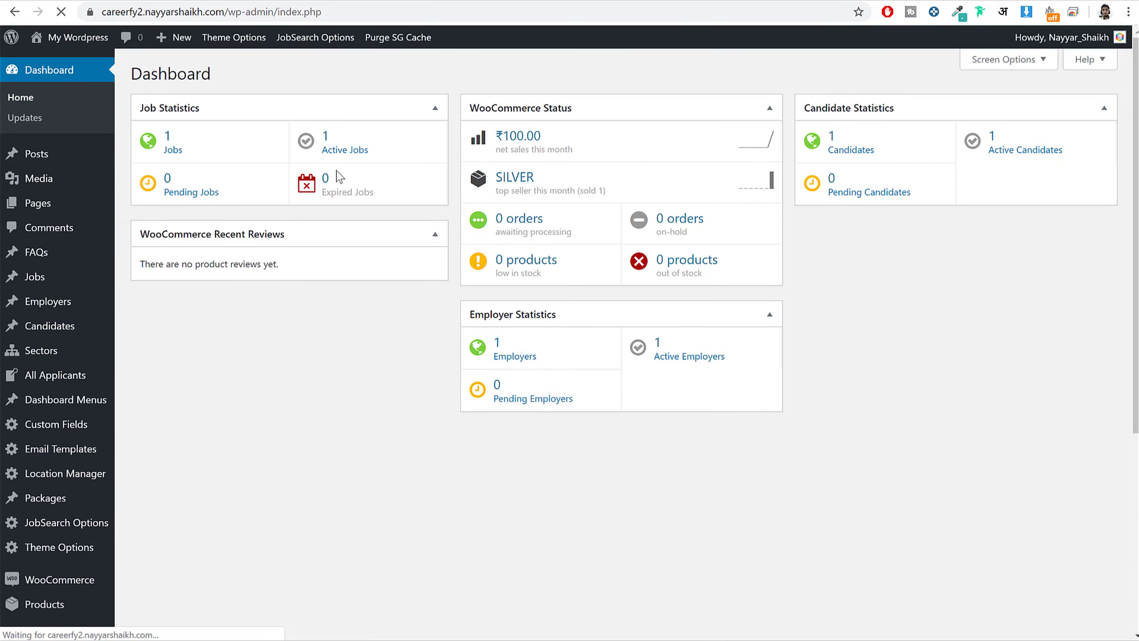
text(Home)
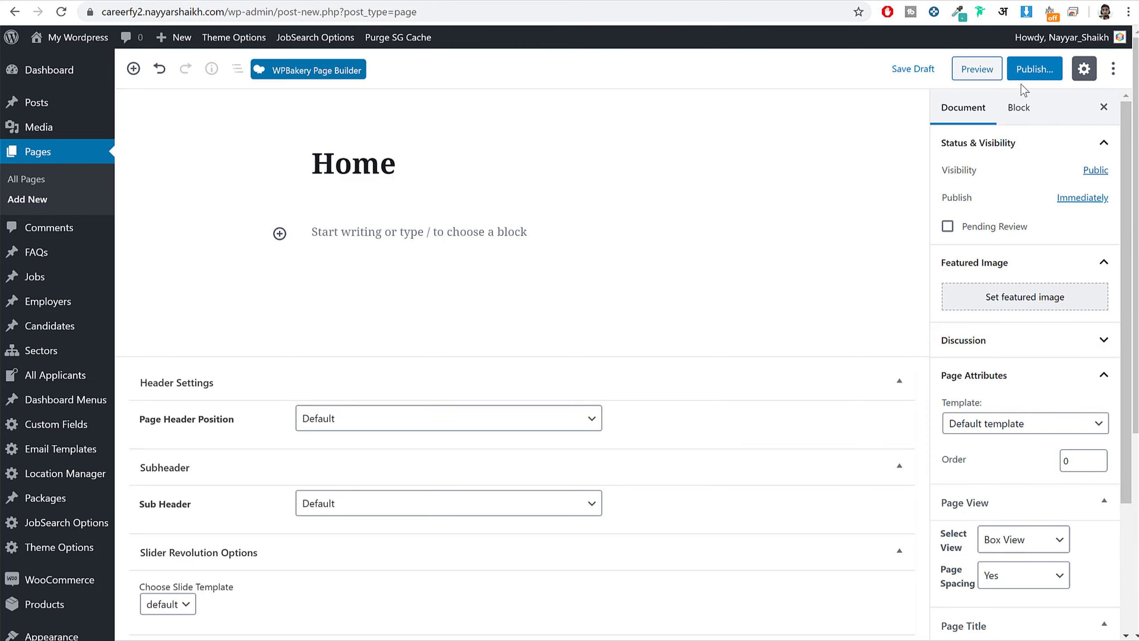
click(1032, 70)
click(1036, 71)
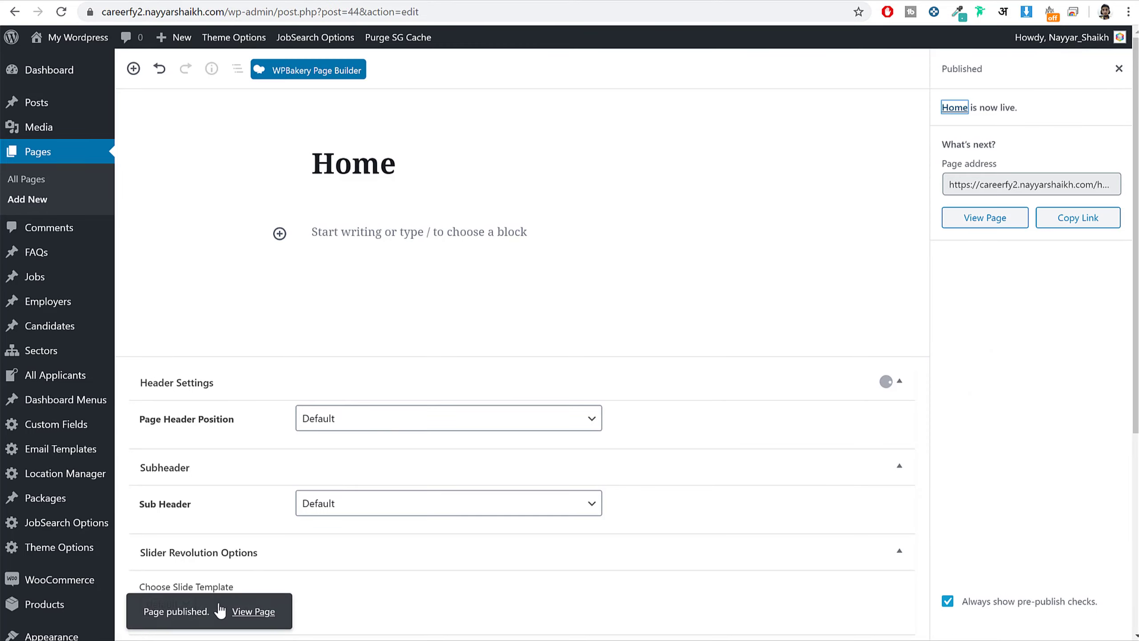
Step: View the published Home page live in a new tab, noting its repeated heading
right_click(245, 611)
click(299, 474)
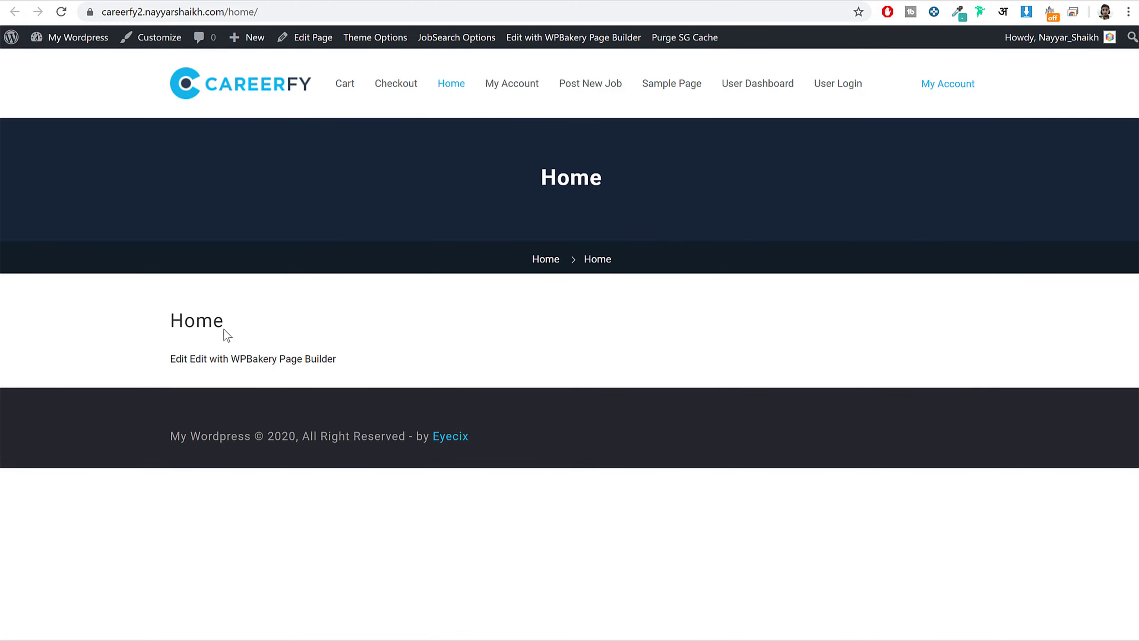
drag(167, 327, 234, 328)
click(197, 328)
key(ctrl+w)
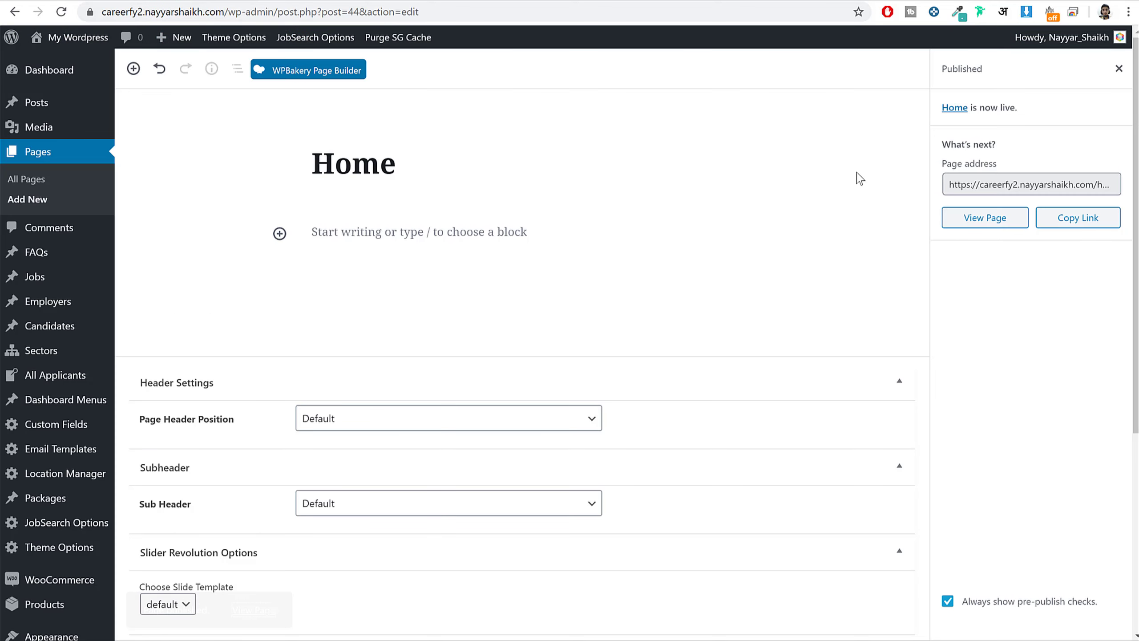
Step: Set Page Spacing and Page Title to No in the sidebar and update the page
click(1119, 70)
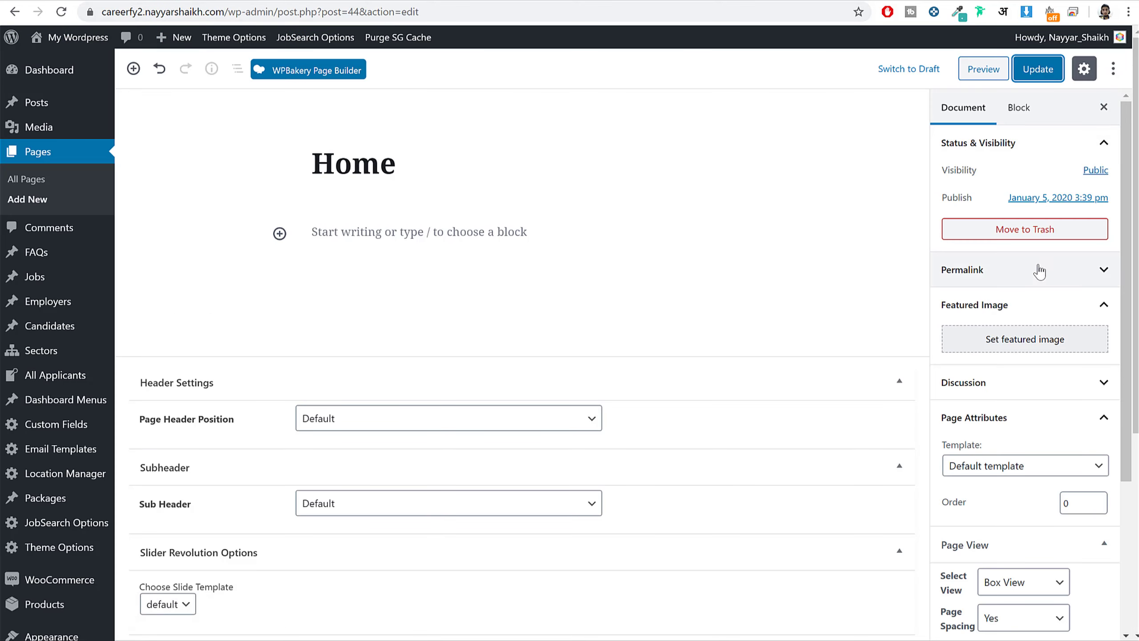
scroll(1046, 286, down, 3)
scroll(1047, 285, down, 2)
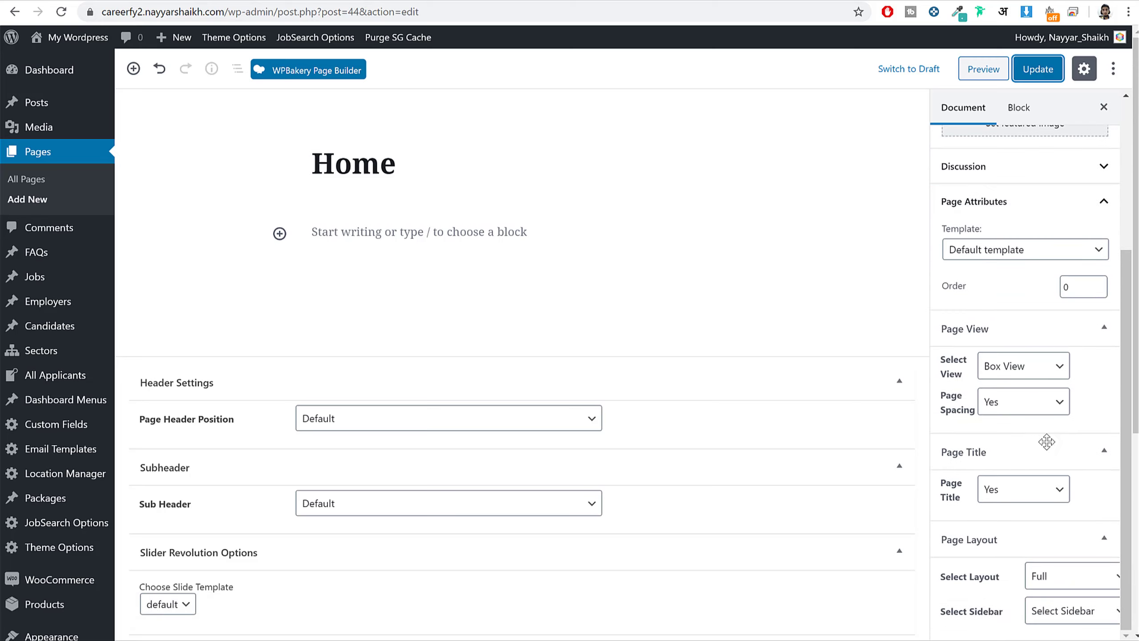
click(1009, 402)
click(1014, 437)
click(1014, 490)
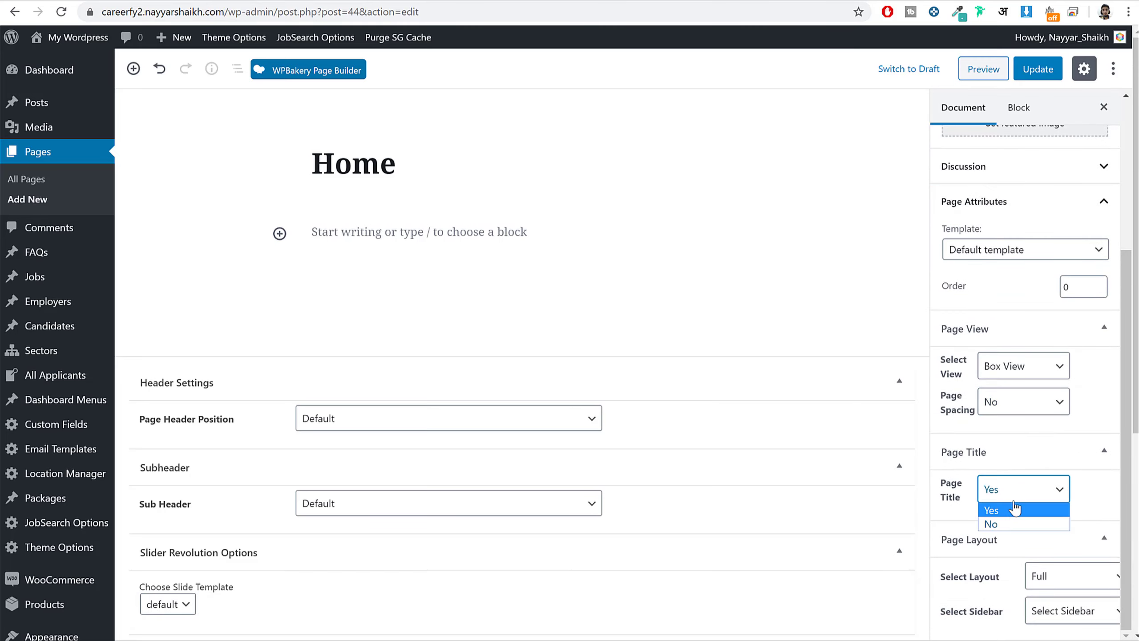
click(1011, 524)
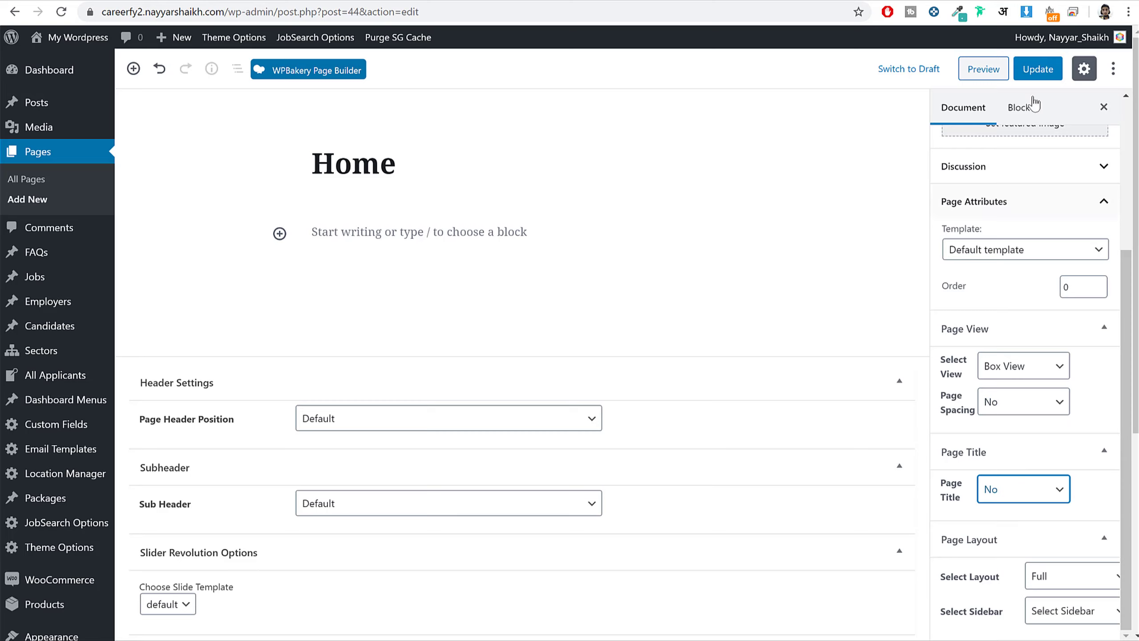
click(1037, 70)
click(374, 2)
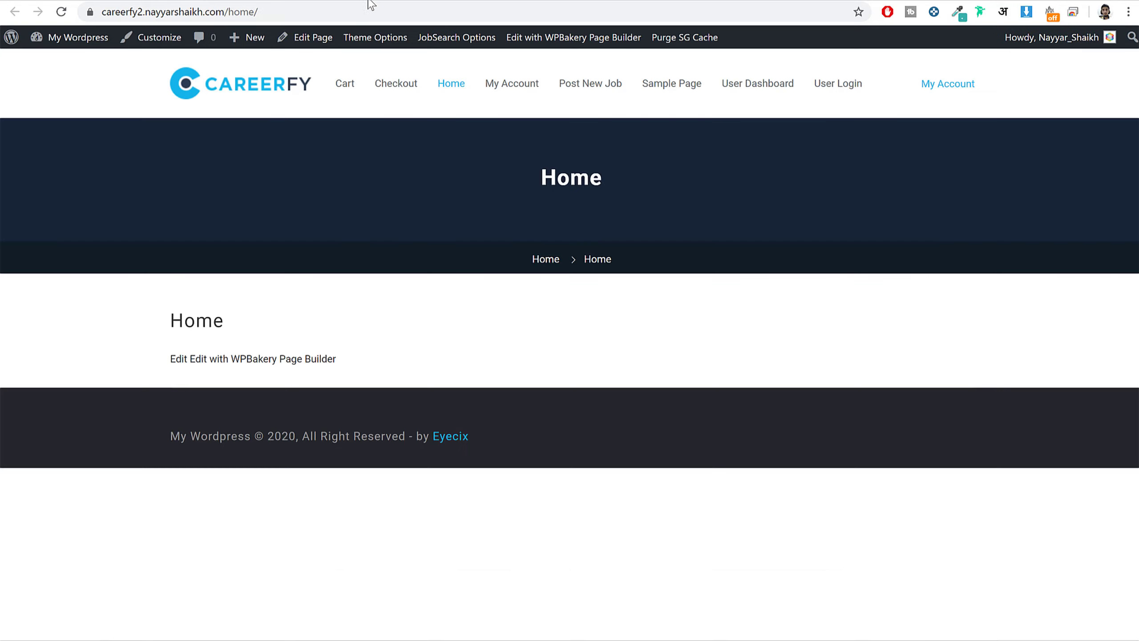
Step: Reload the live Home page and compare its title and breadcrumb with the demo site
click(57, 12)
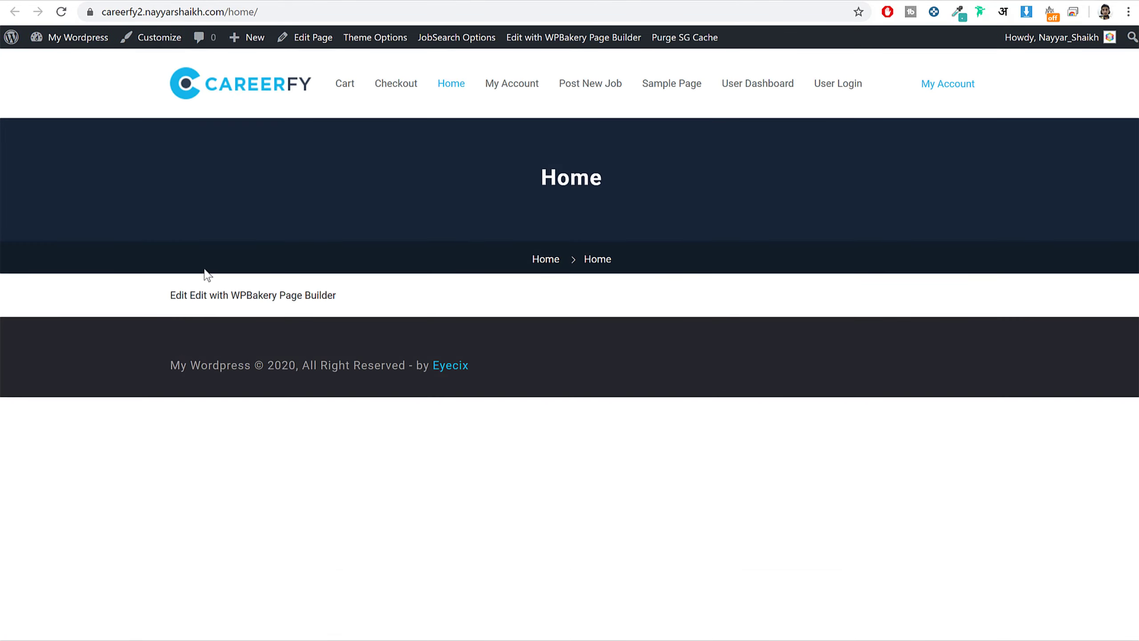
drag(470, 168, 646, 262)
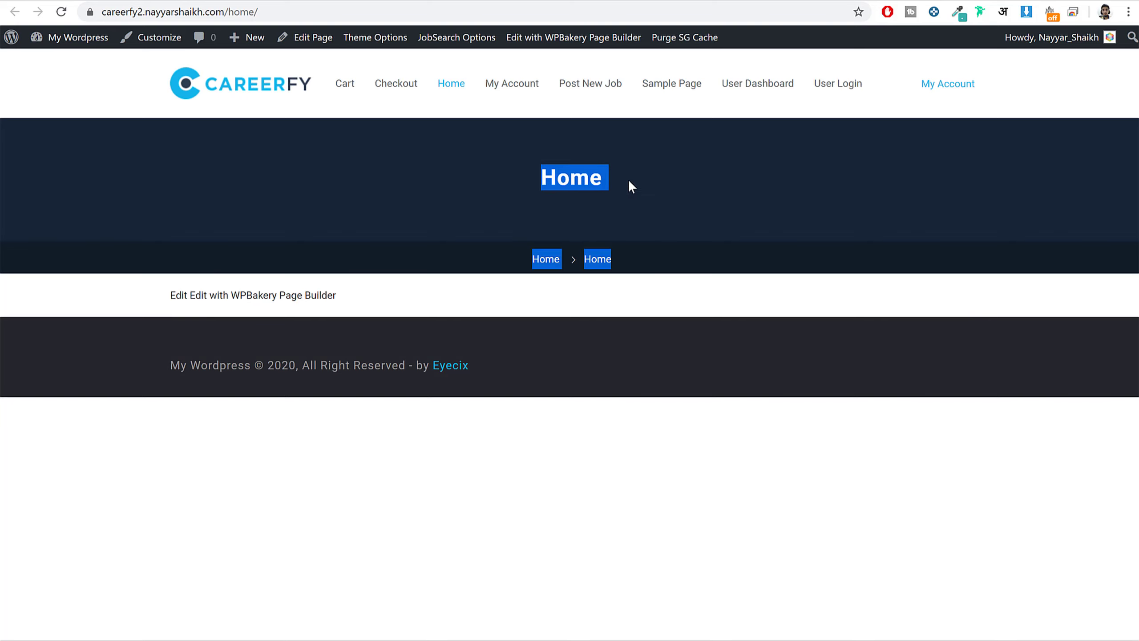
click(68, 1)
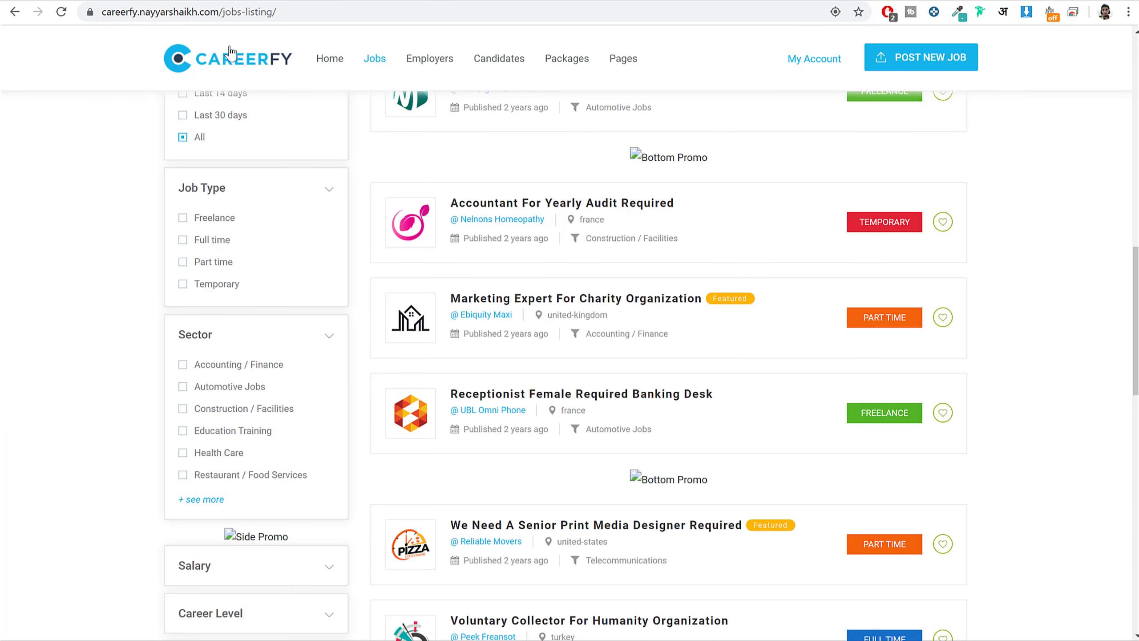
key(ctrl+Tab)
drag(503, 189, 624, 194)
drag(623, 264, 493, 201)
click(494, 201)
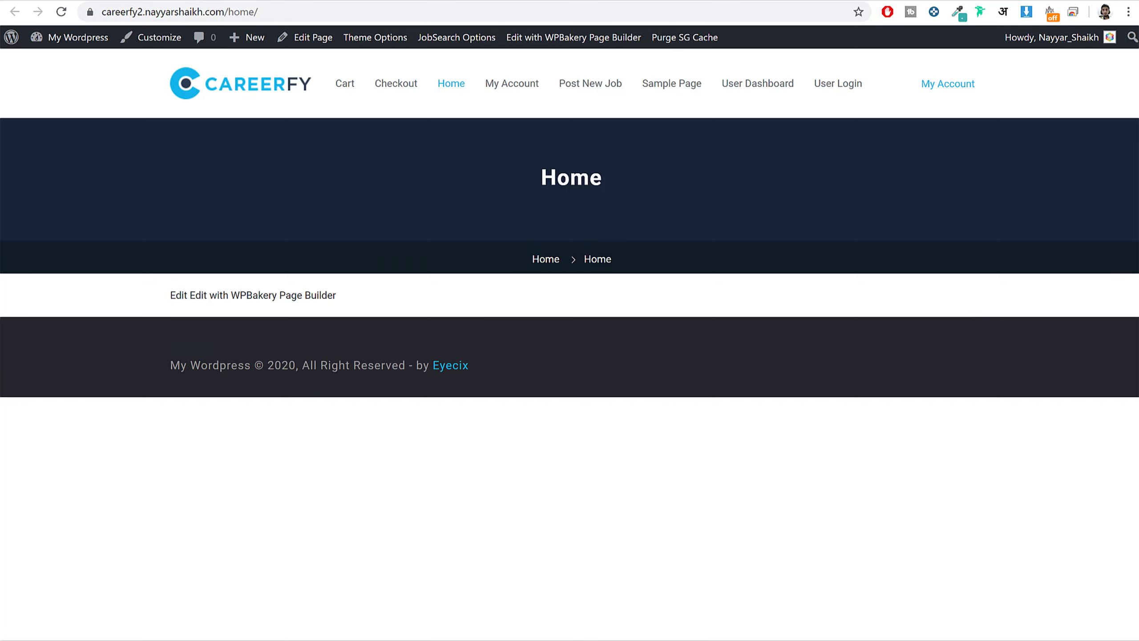
click(201, 1)
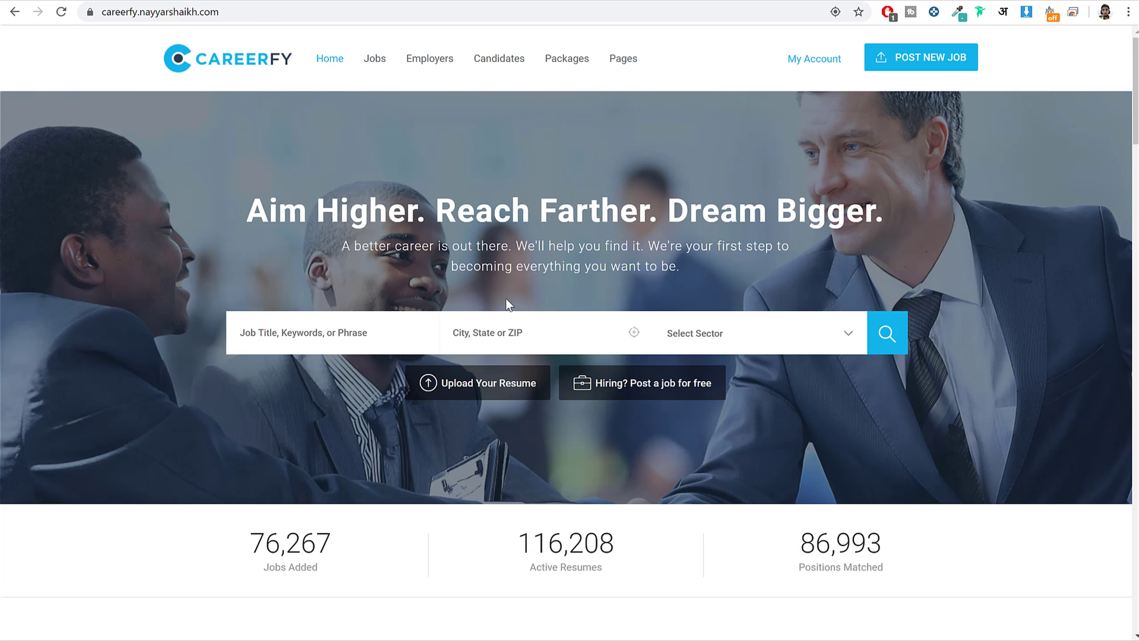
triple_click(409, 219)
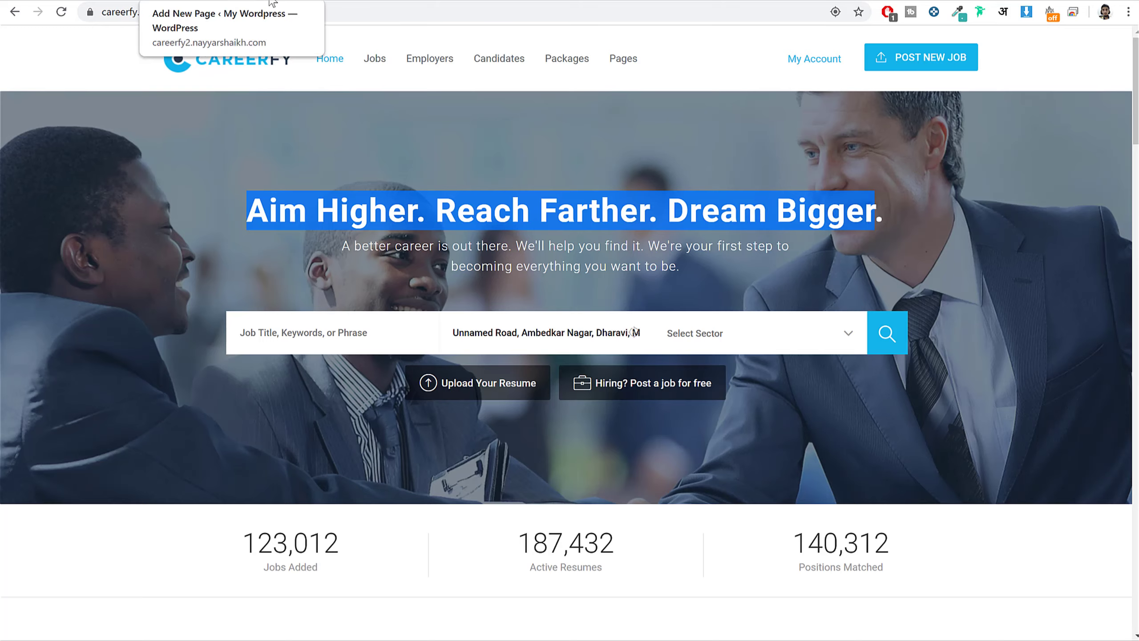
click(148, 1)
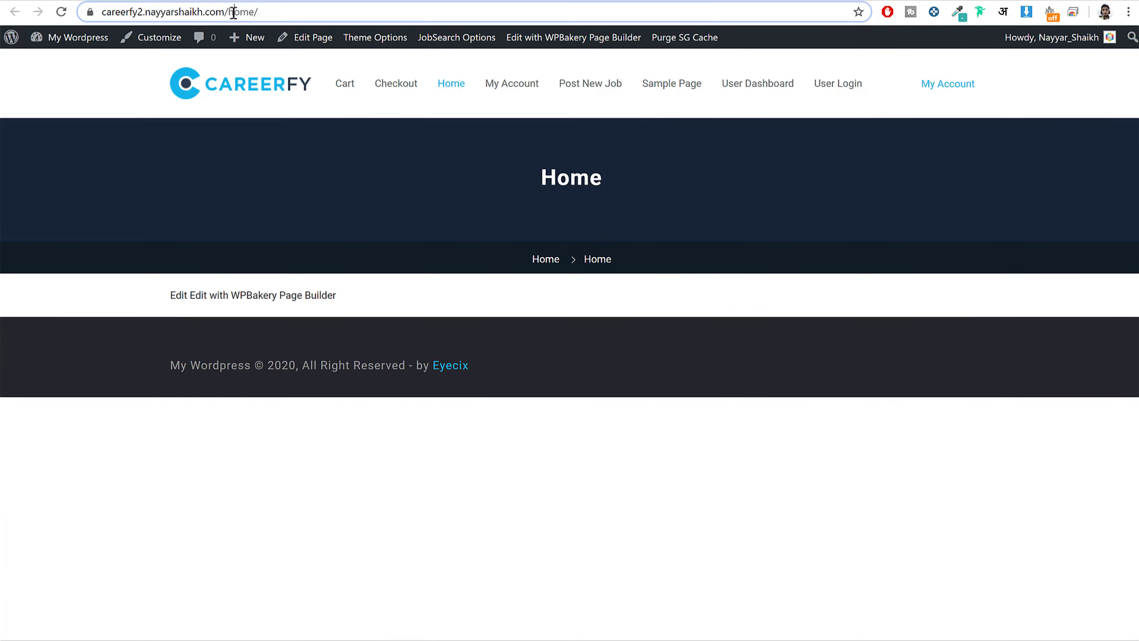
Step: Open the site's front page, still the Hello world! post, then return to /home/
drag(234, 11, 358, 17)
click(265, 11)
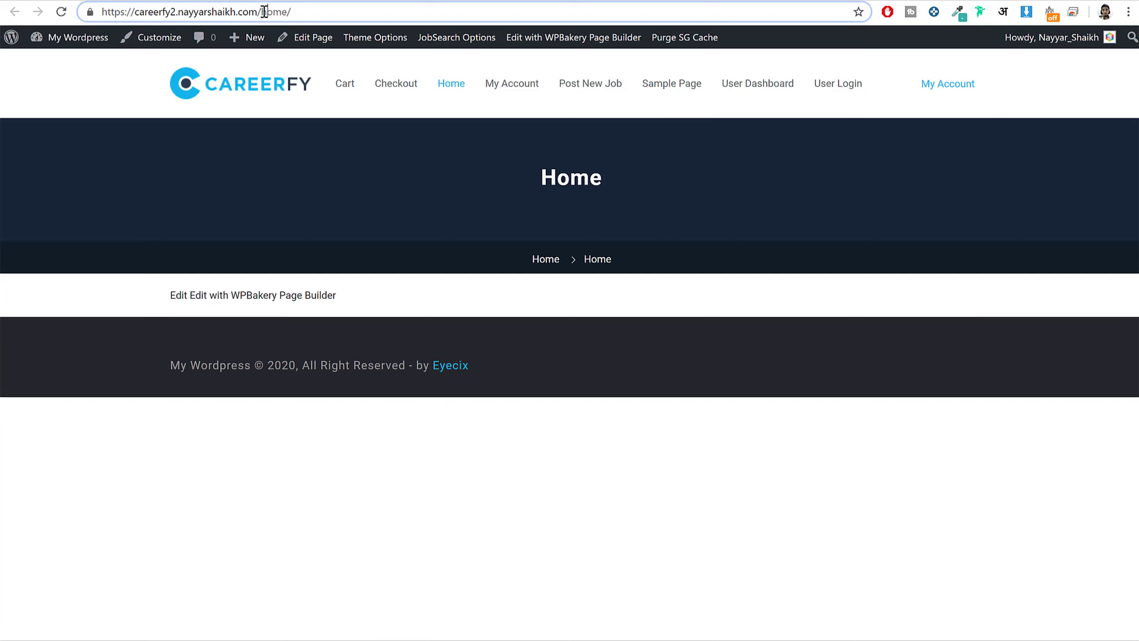
drag(255, 8, 45, 17)
click(264, 10)
drag(291, 12, 268, 10)
mouse_move(254, 37)
click(249, 94)
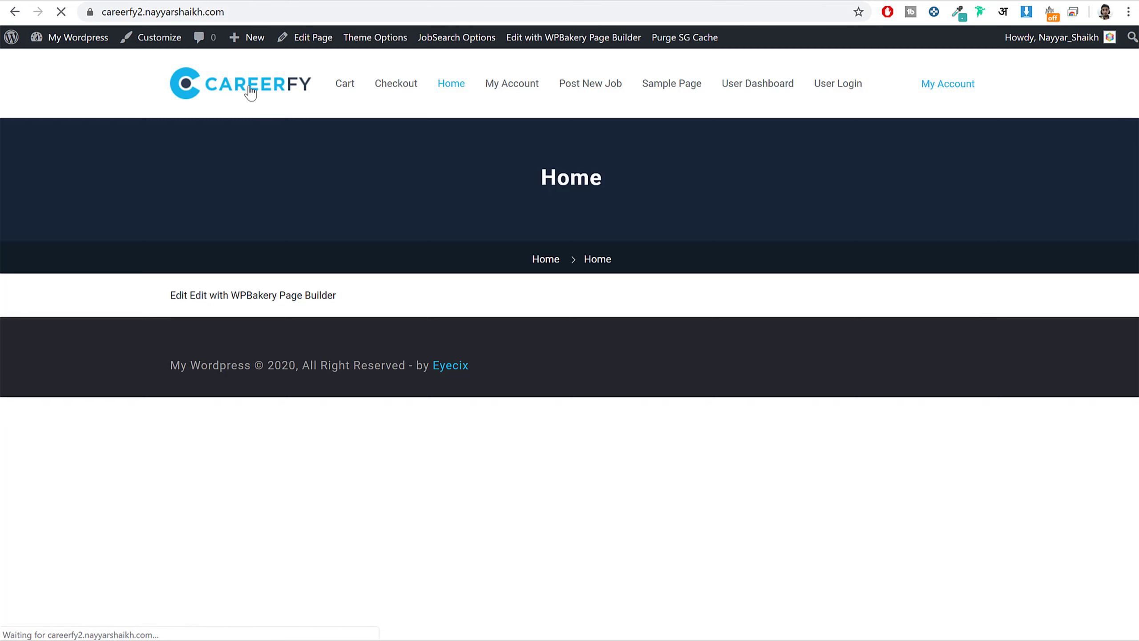
scroll(572, 312, down, 2)
scroll(573, 313, up, 2)
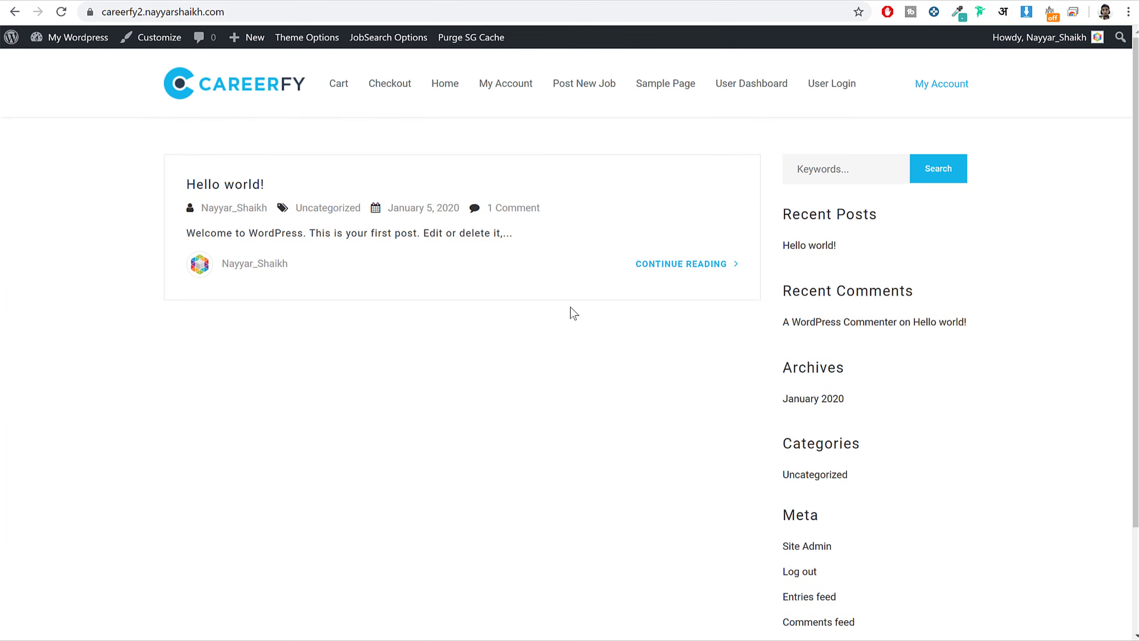
key(alt+Left)
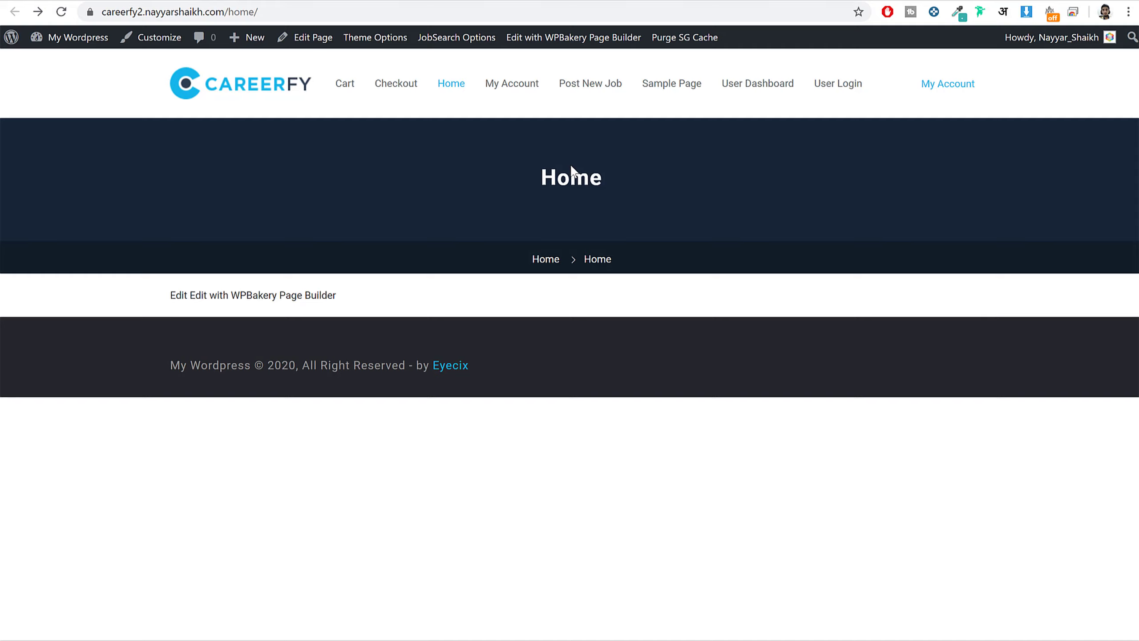
Step: In Reading Settings, make the homepage a static page set to Home and save
click(150, 2)
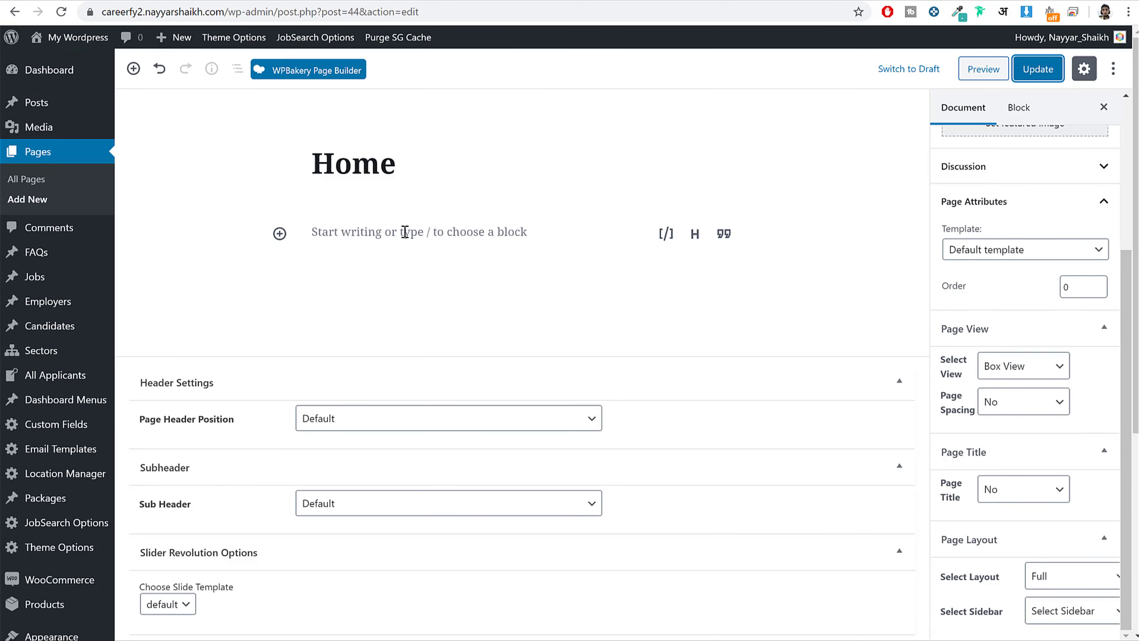
scroll(67, 291, down, 5)
mouse_move(77, 474)
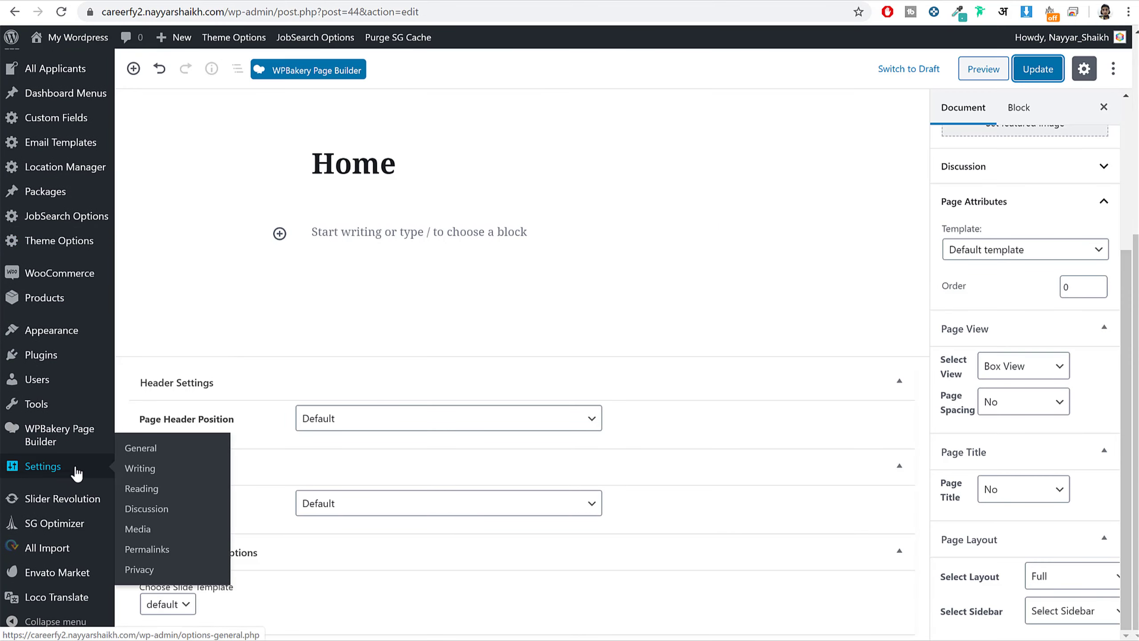
click(143, 489)
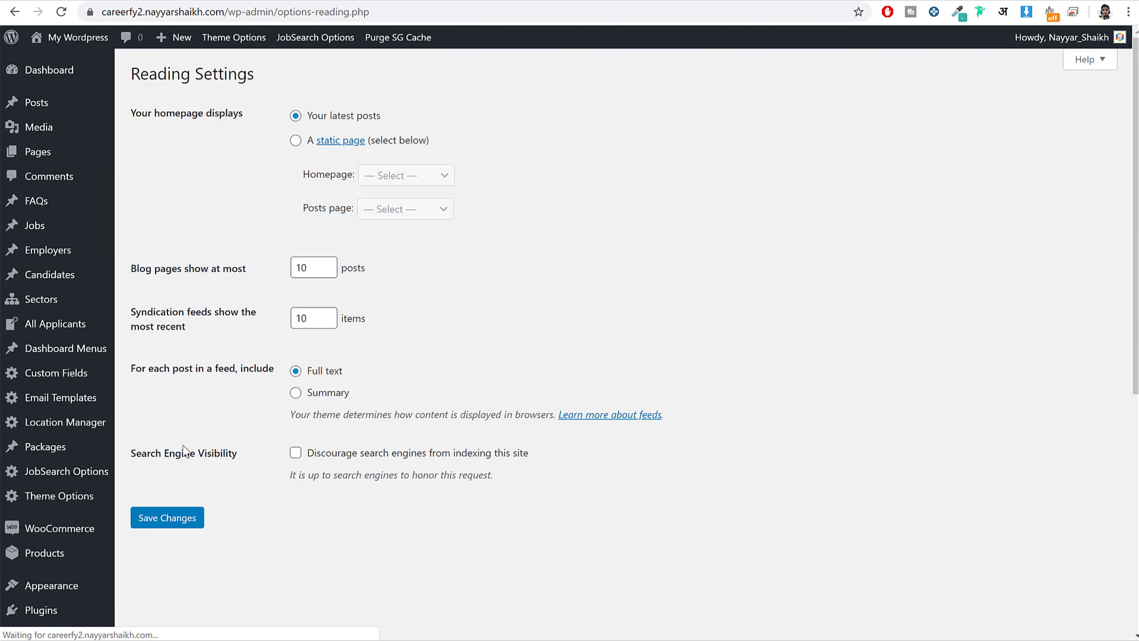
drag(127, 115, 265, 118)
click(295, 140)
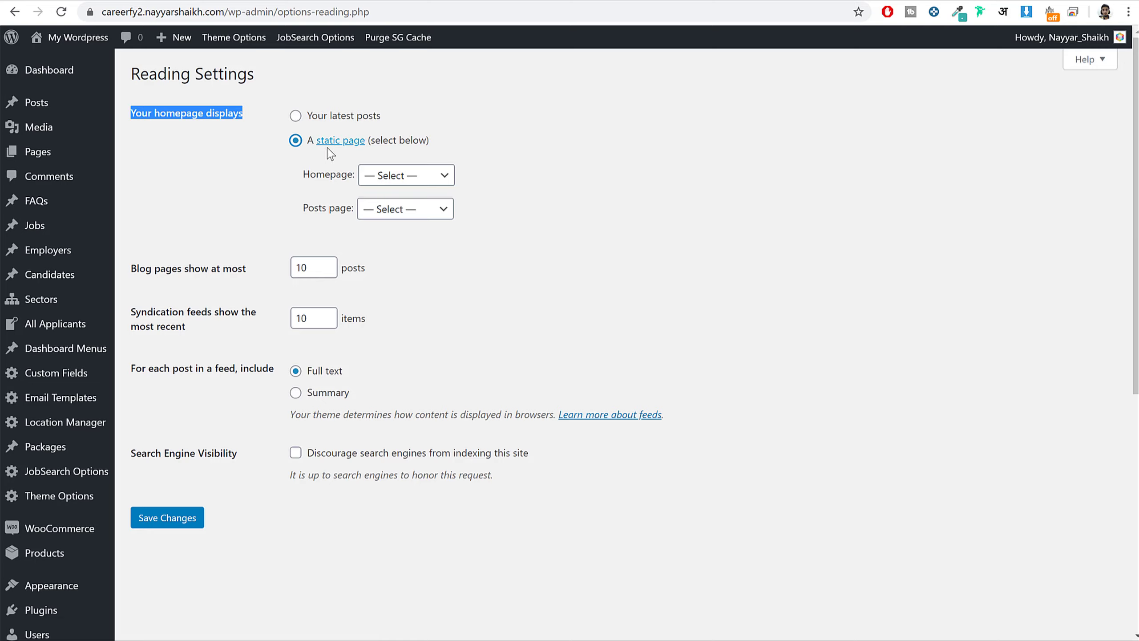
click(400, 177)
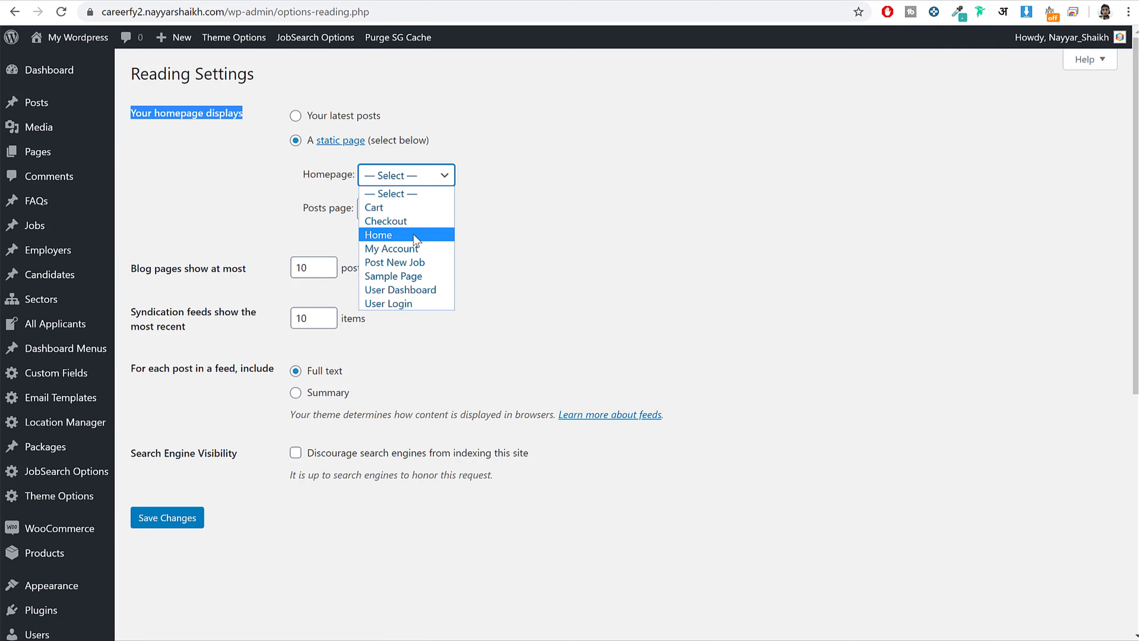
click(414, 236)
click(161, 519)
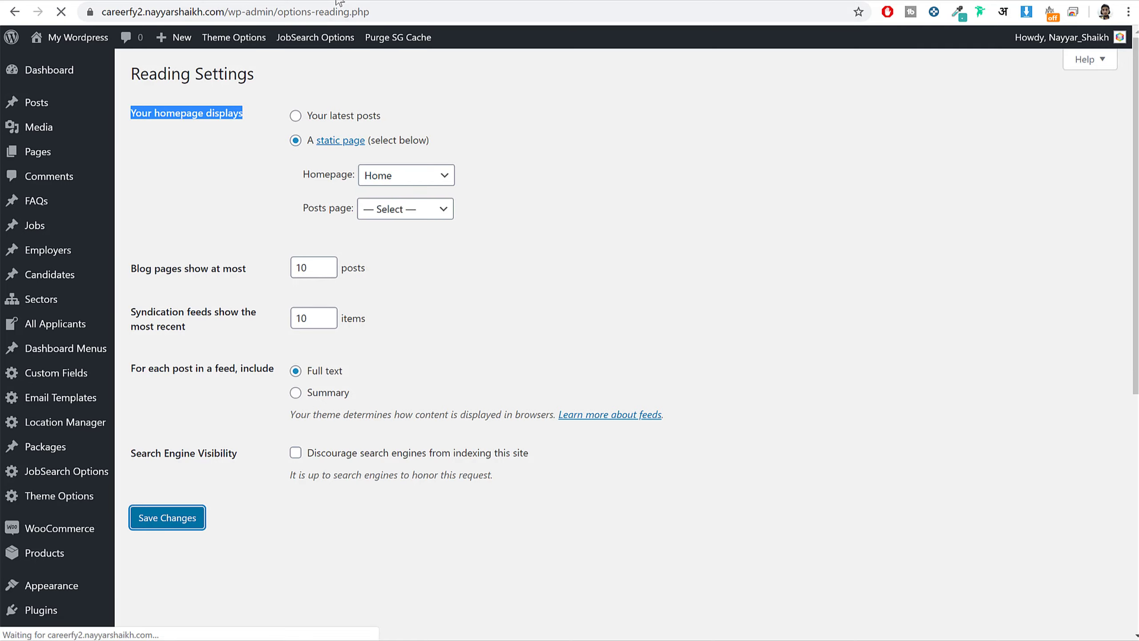
Step: Open and reload the live site to confirm the root address shows the Home page
click(63, 37)
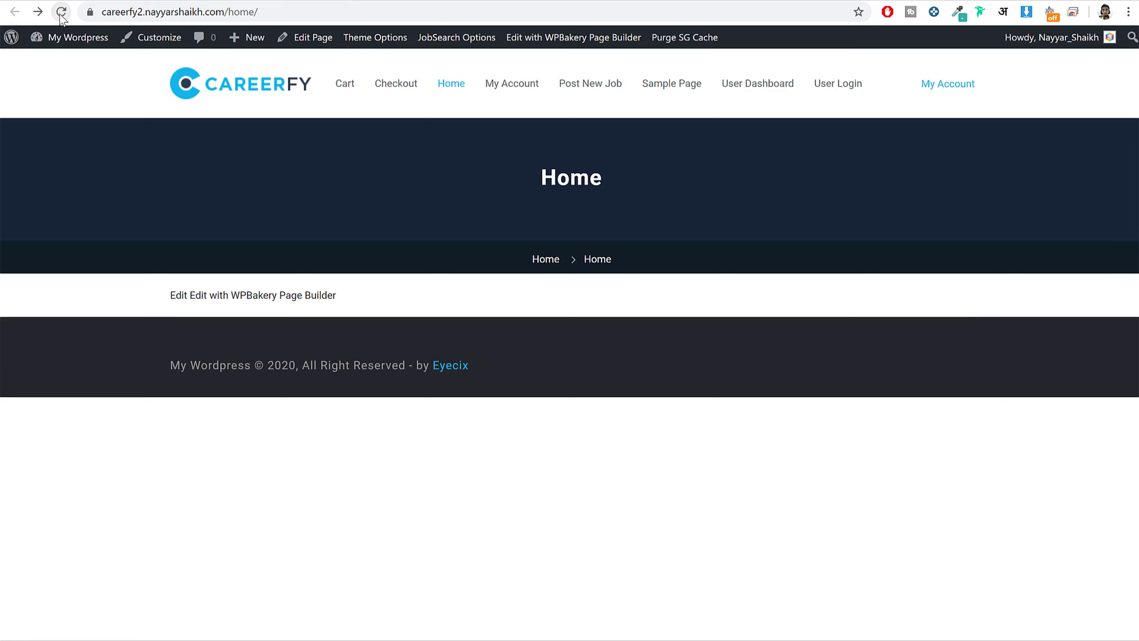
click(62, 12)
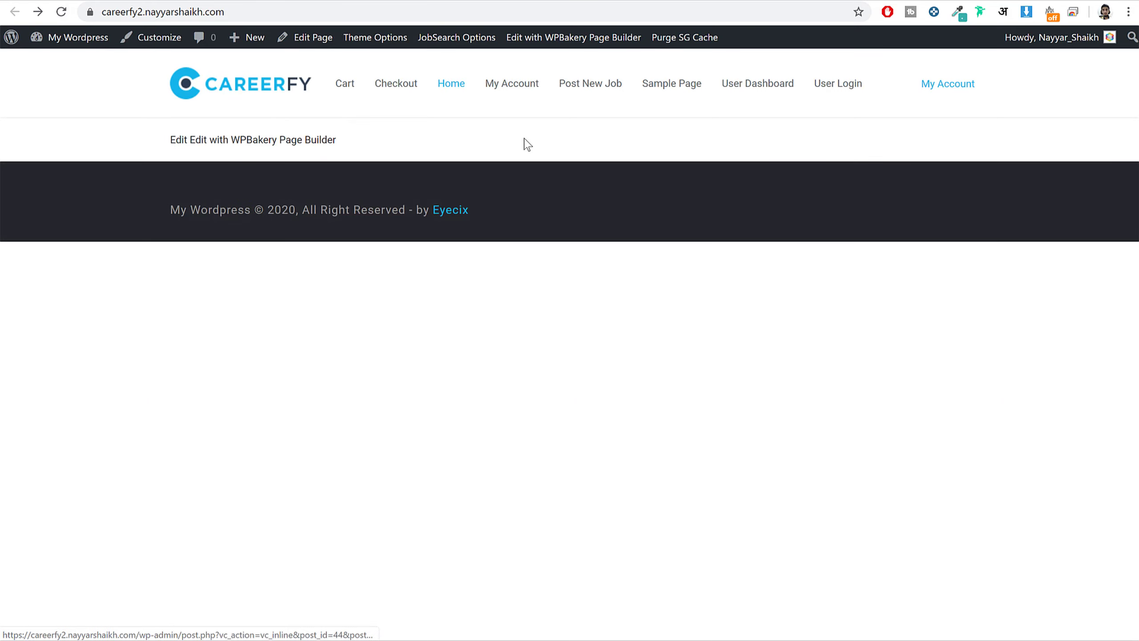
triple_click(429, 136)
click(492, 161)
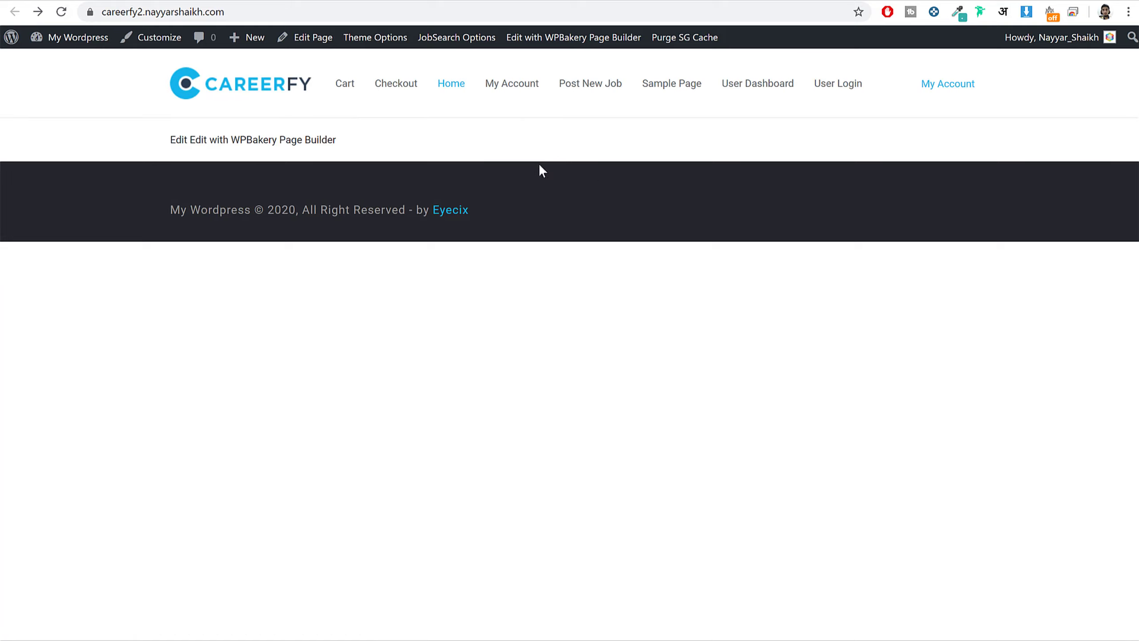
Step: Reload the site, then edit the Home page, now labelled Front Page, from All Pages
click(232, 13)
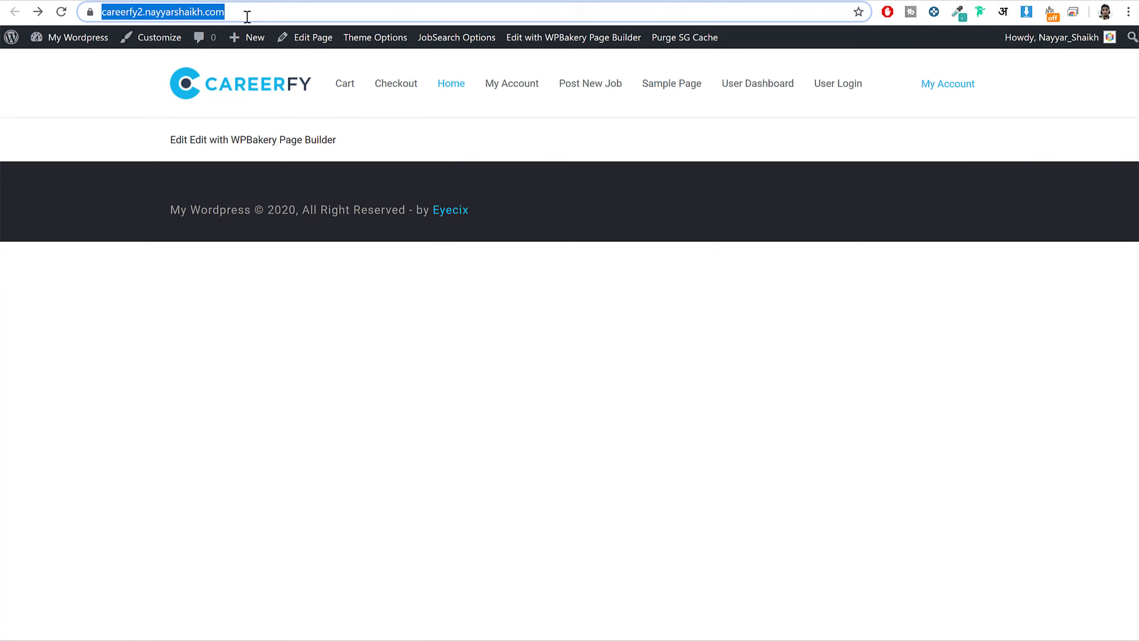
click(228, 89)
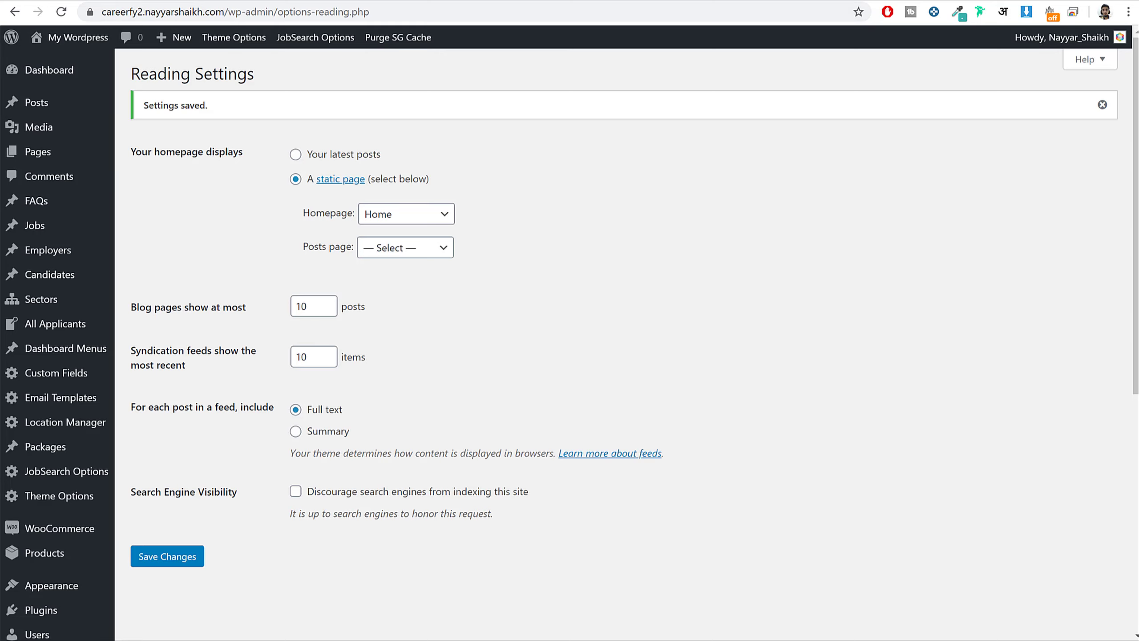
click(20, 153)
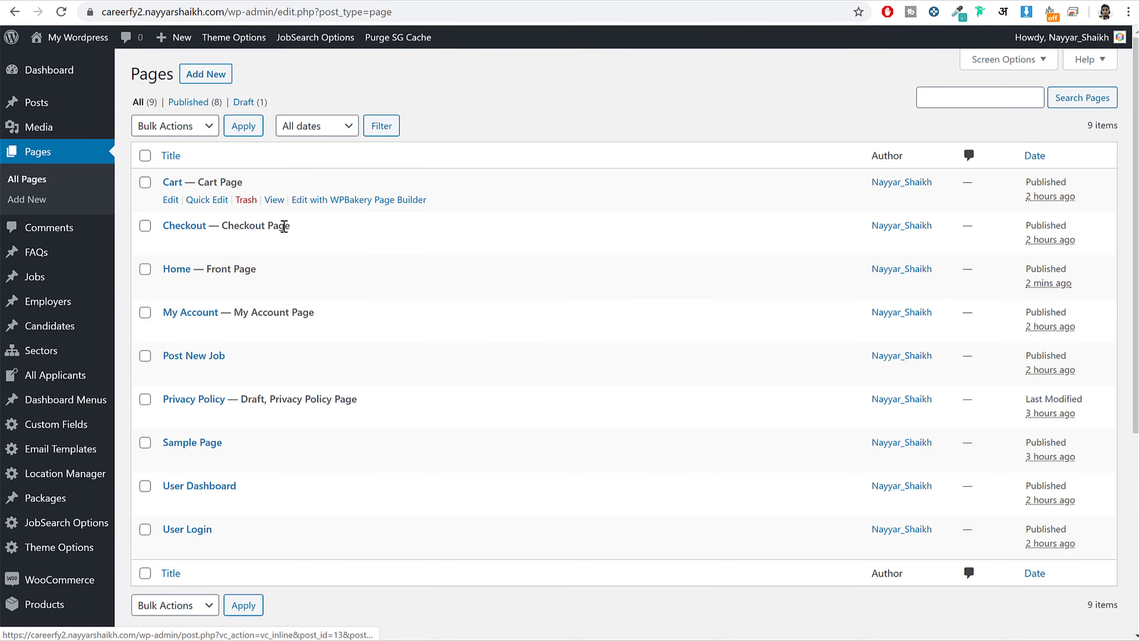
scroll(305, 438, down, 3)
scroll(254, 400, up, 3)
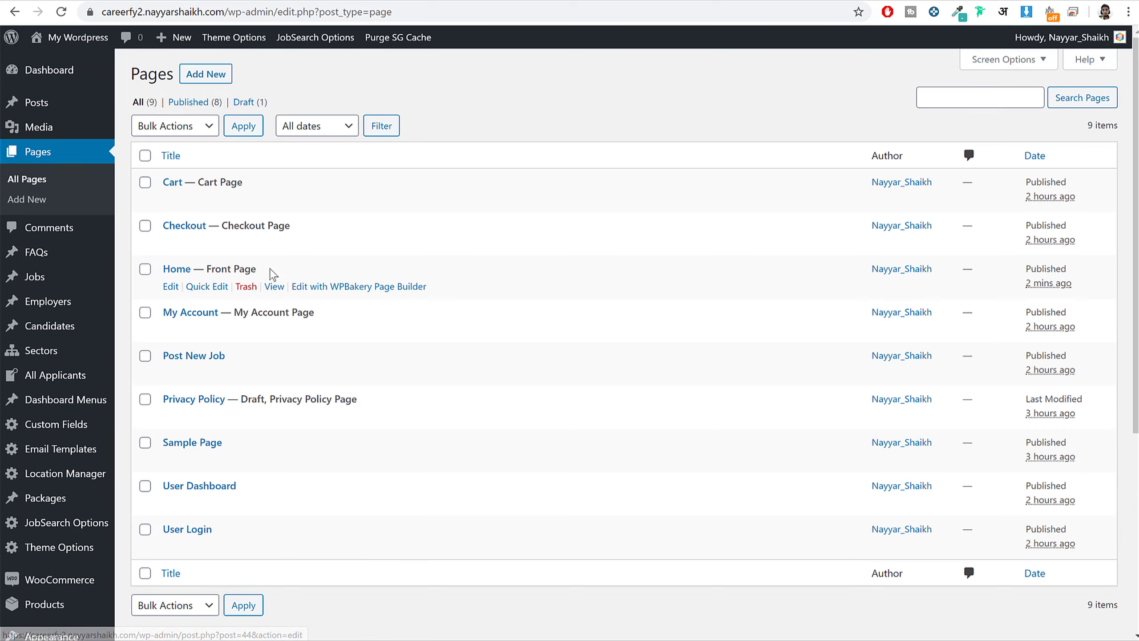
drag(257, 268, 210, 273)
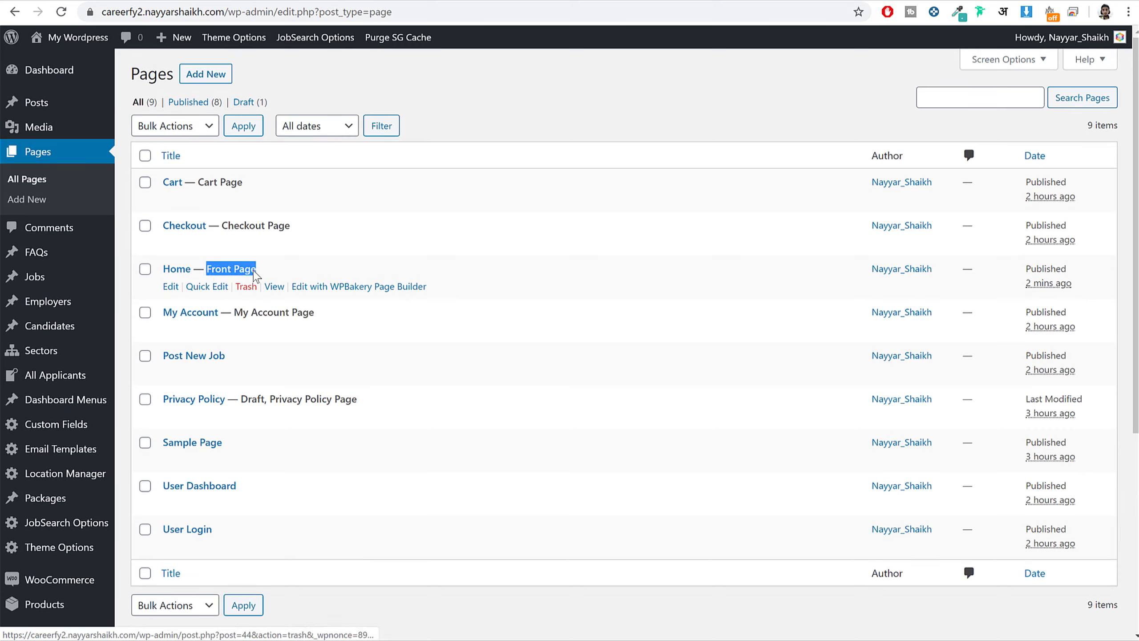
click(171, 289)
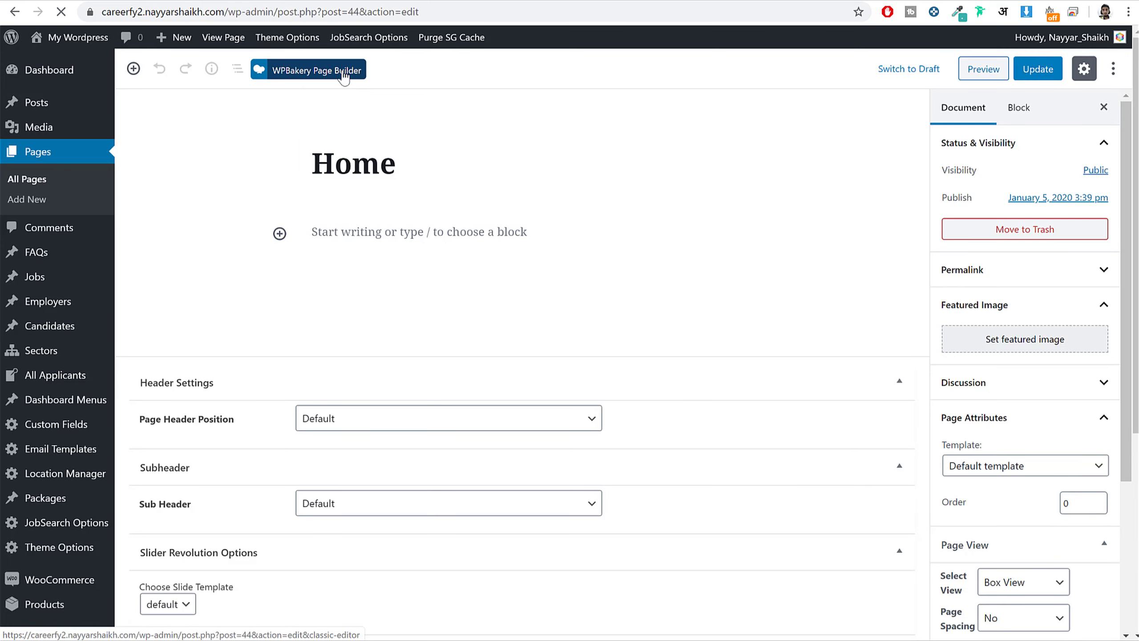
Step: Switch the Home page to the WPBakery Page Builder backend editor
click(343, 75)
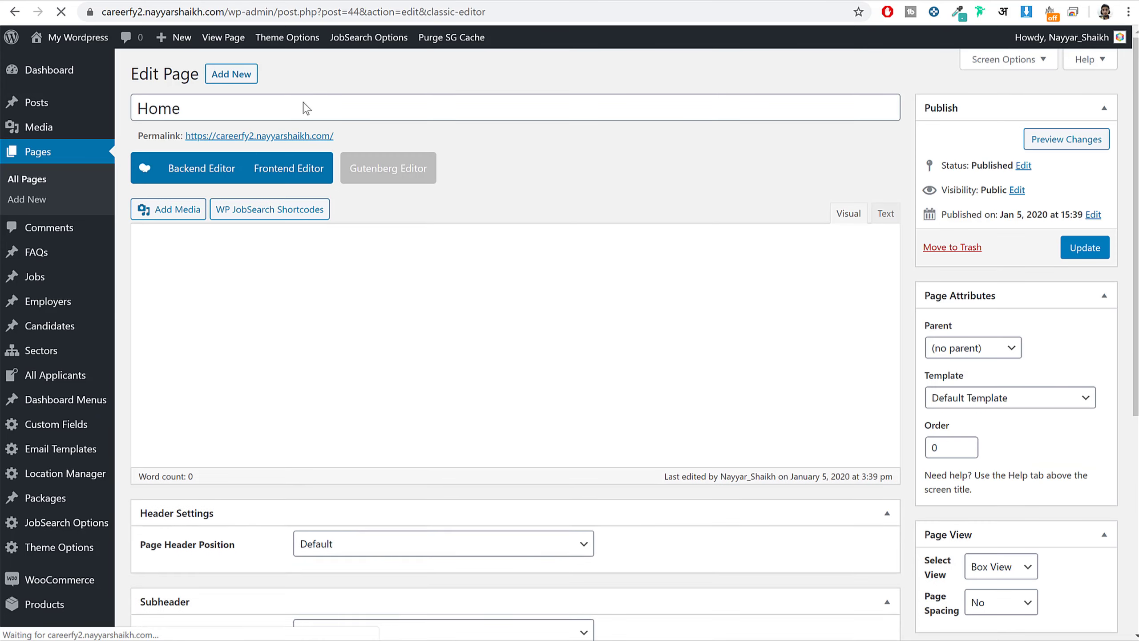
click(193, 170)
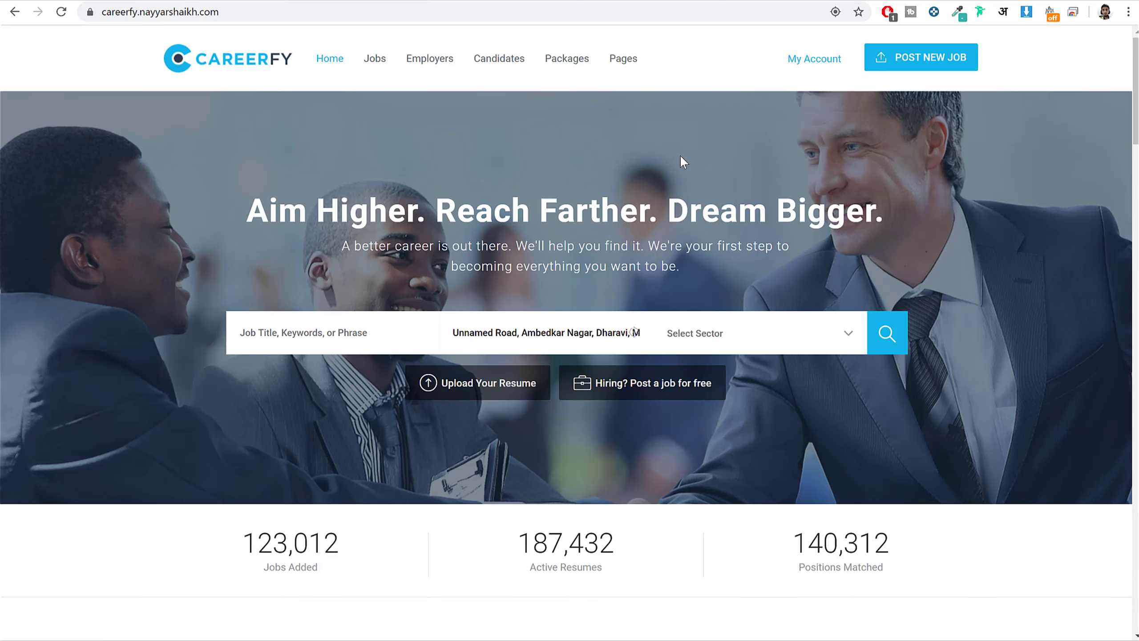
scroll(473, 229, down, 10)
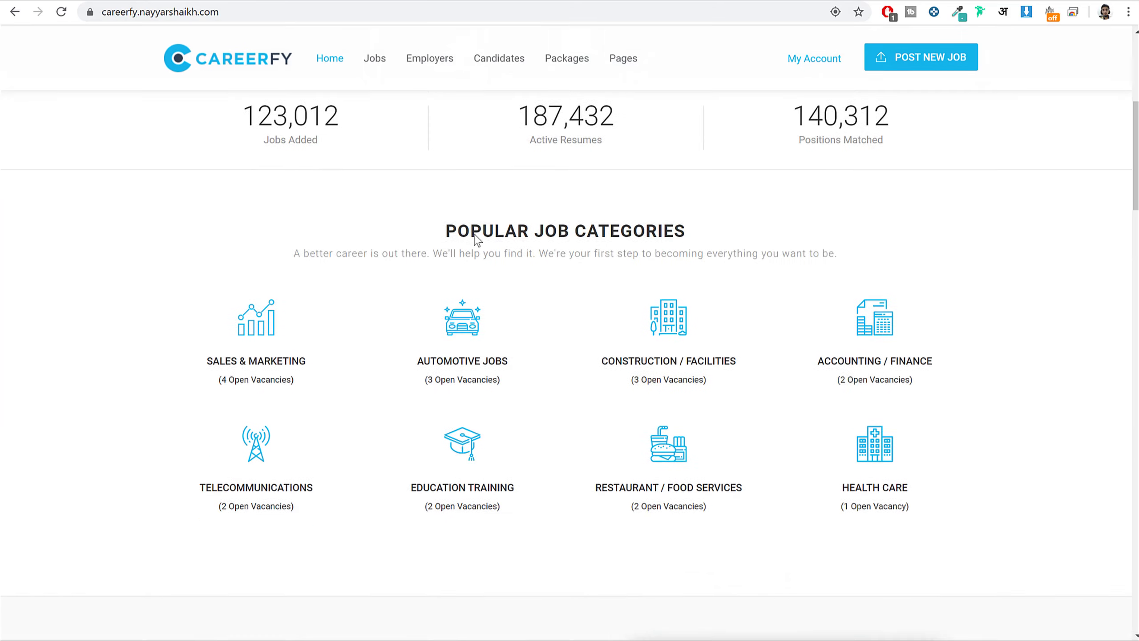
scroll(479, 248, up, 6)
scroll(479, 248, up, 5)
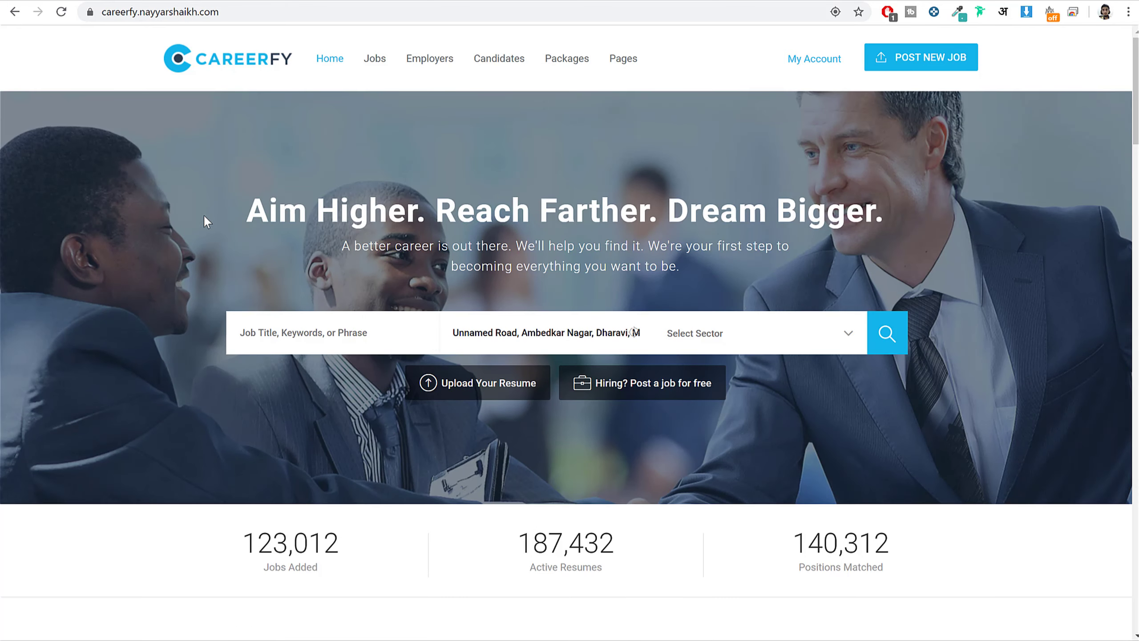
drag(240, 228, 737, 265)
click(520, 193)
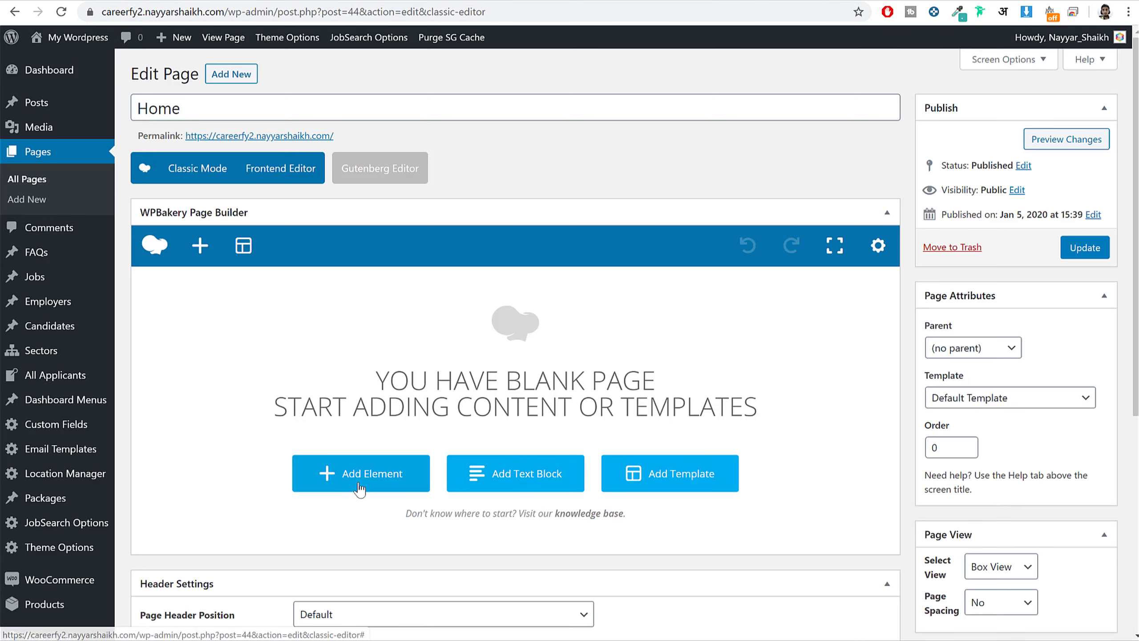
Step: Add a new row and place an Advance Search element in it, found via 'adva'
click(359, 488)
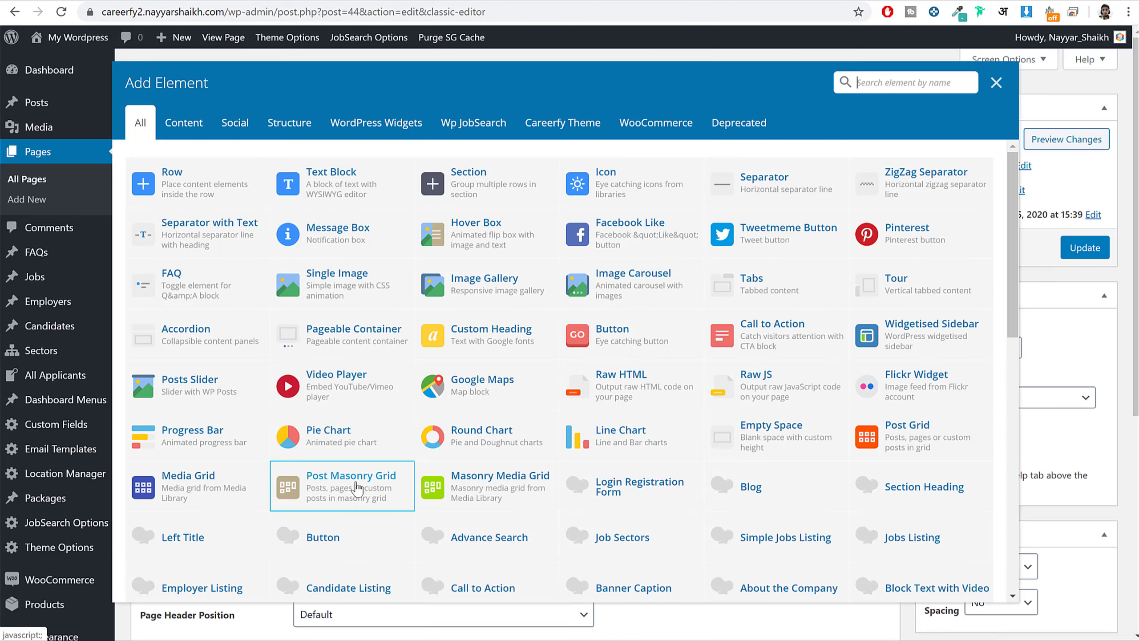
click(219, 191)
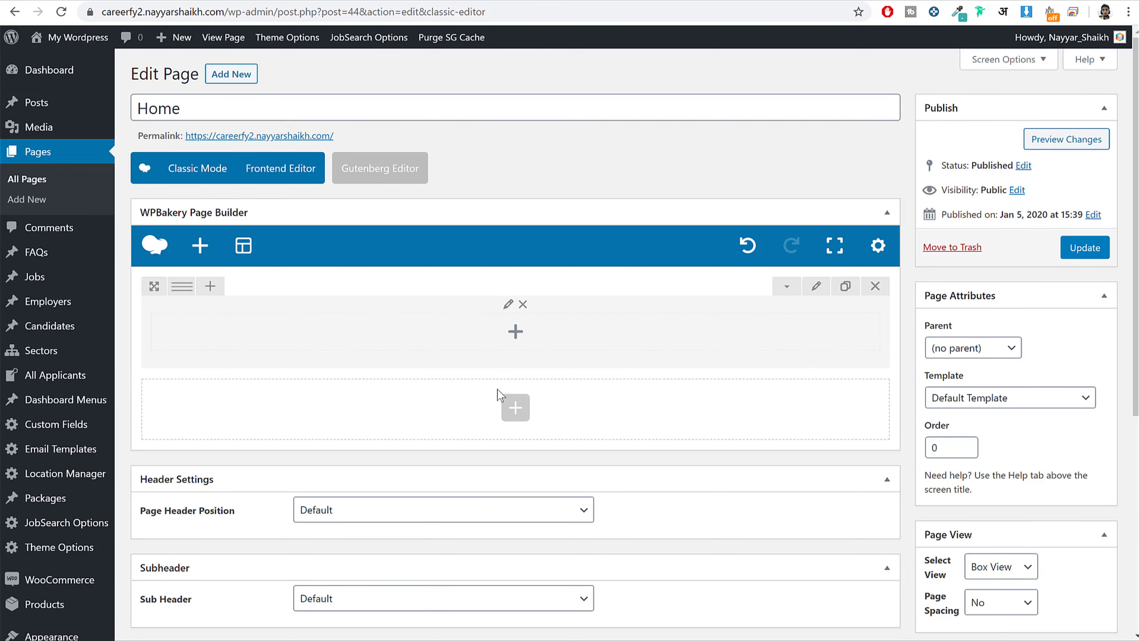
click(536, 341)
text(ad)
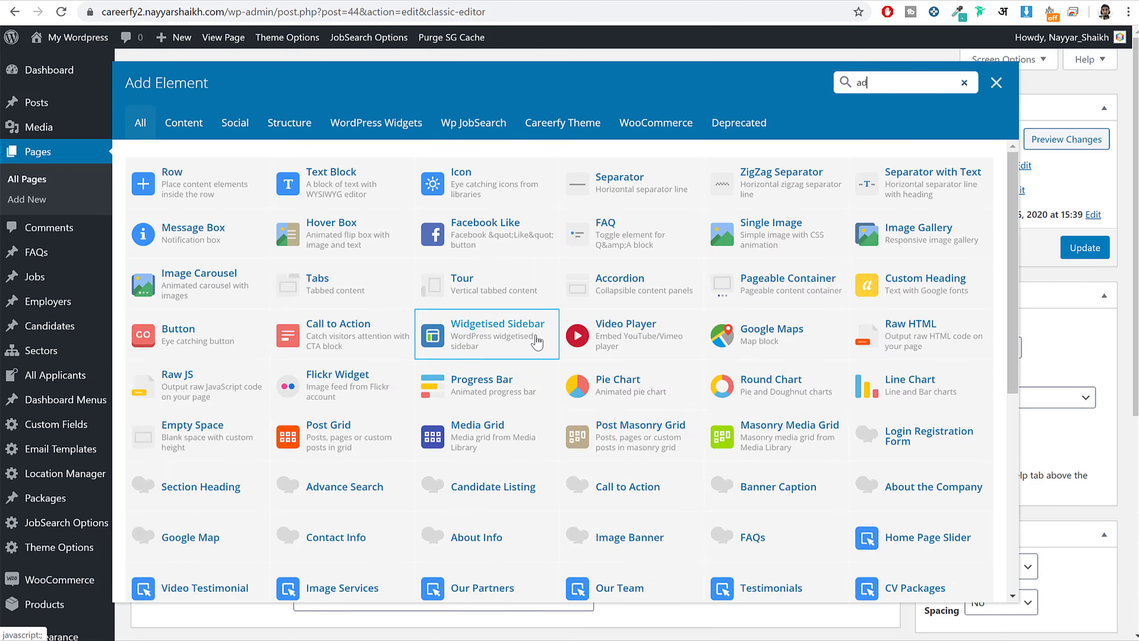
text(va)
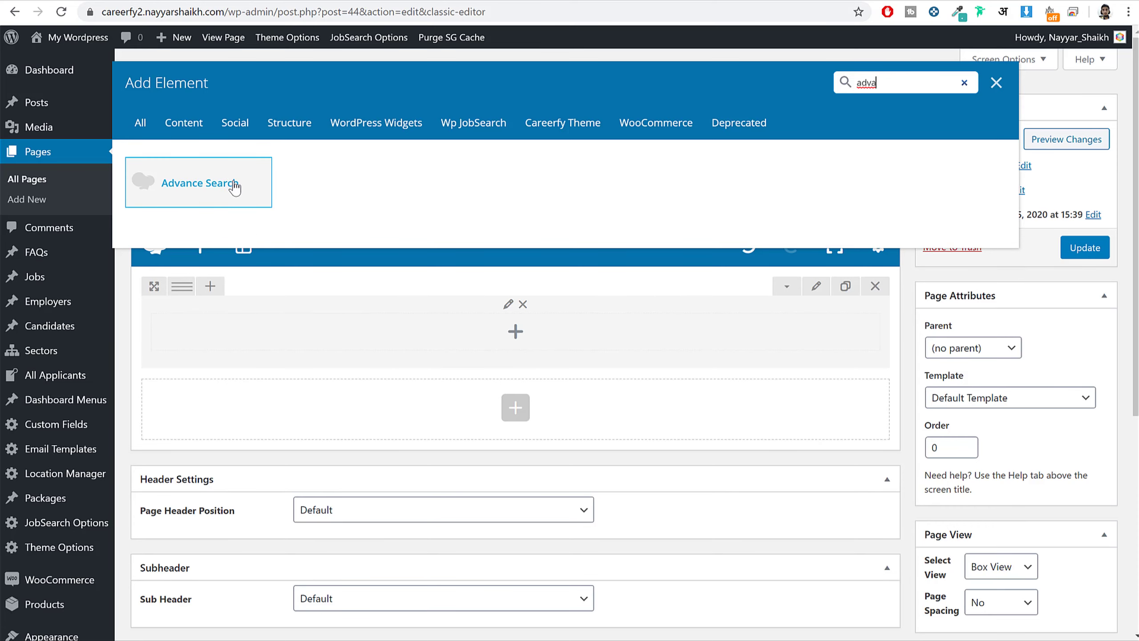
click(233, 188)
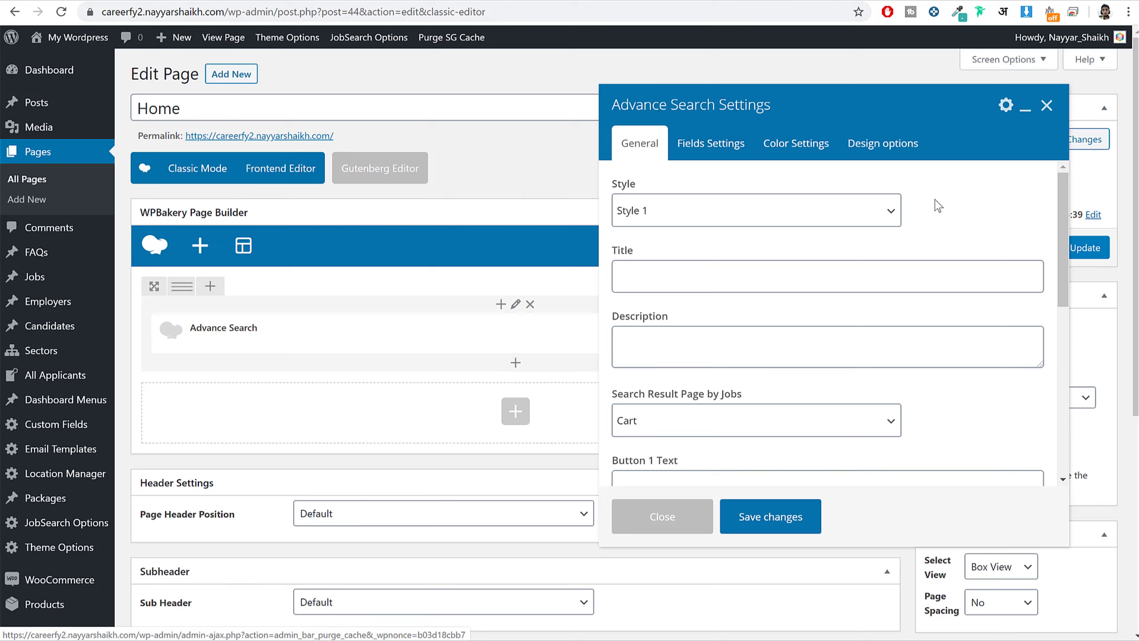
Step: Paste the demo headline 'Aim Higher. Reach Farther. Dream Bigger.' into the Title field
click(90, 3)
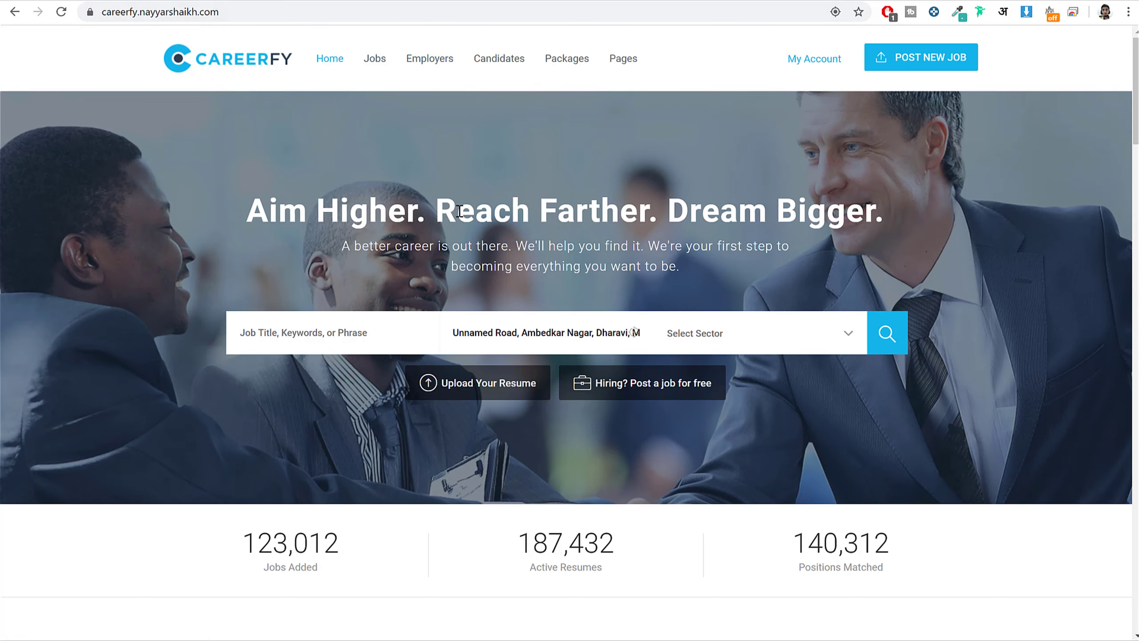
triple_click(460, 211)
key(ctrl+c)
key(ctrl+Tab)
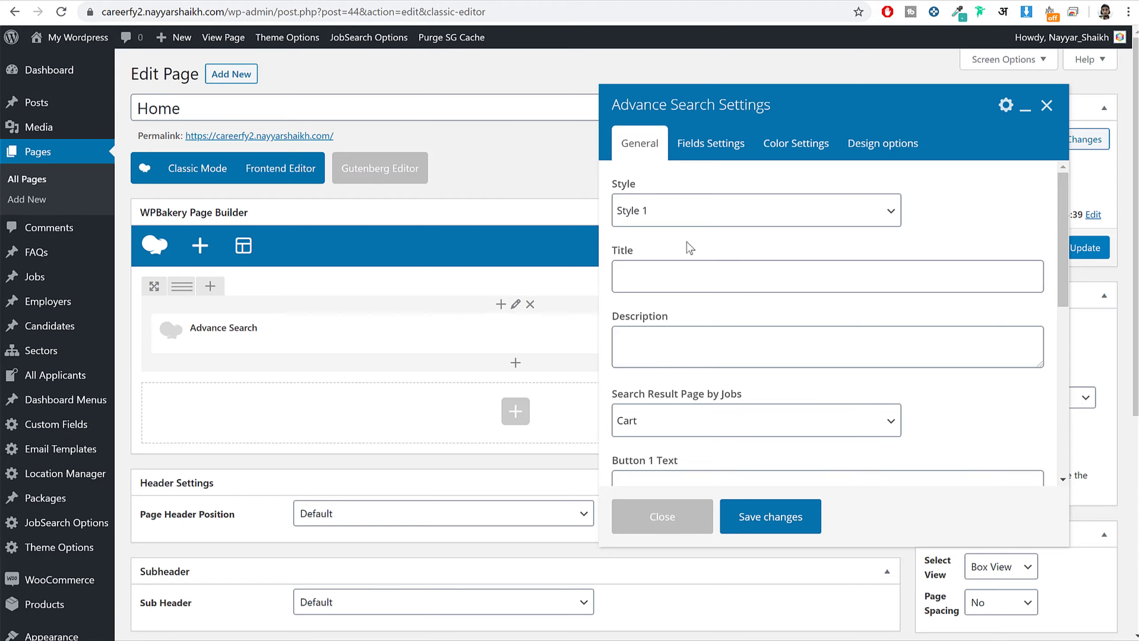
click(743, 283)
key(ctrl+v)
click(644, 204)
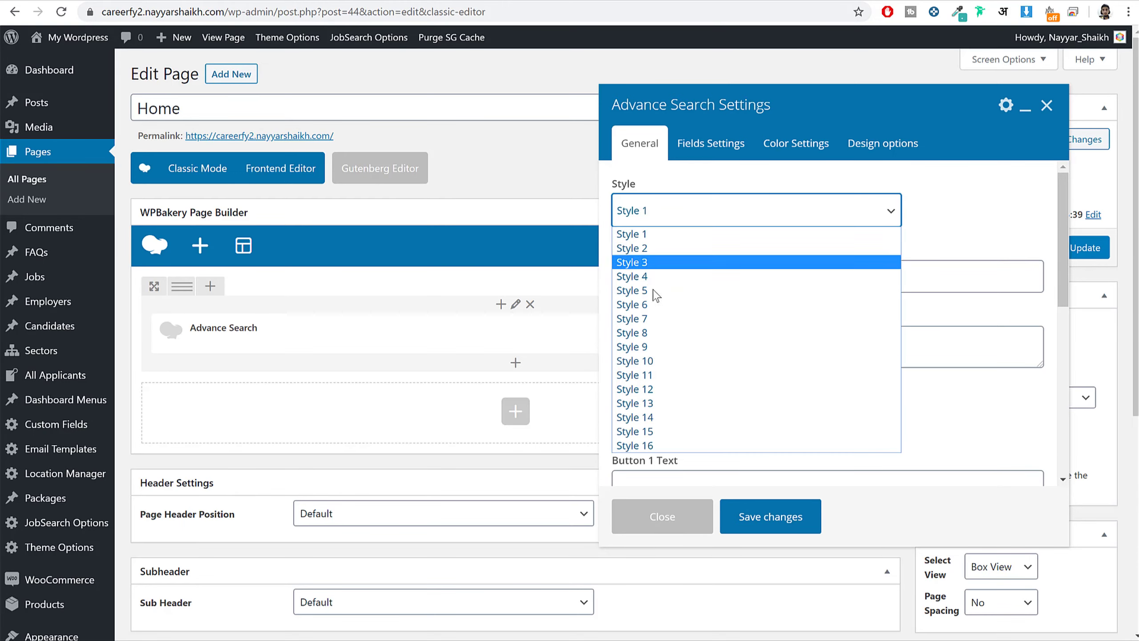
click(636, 221)
Step: Keep the Advance Search style at Style 1 while comparing against the demo homepage
key(ctrl+shift+Tab)
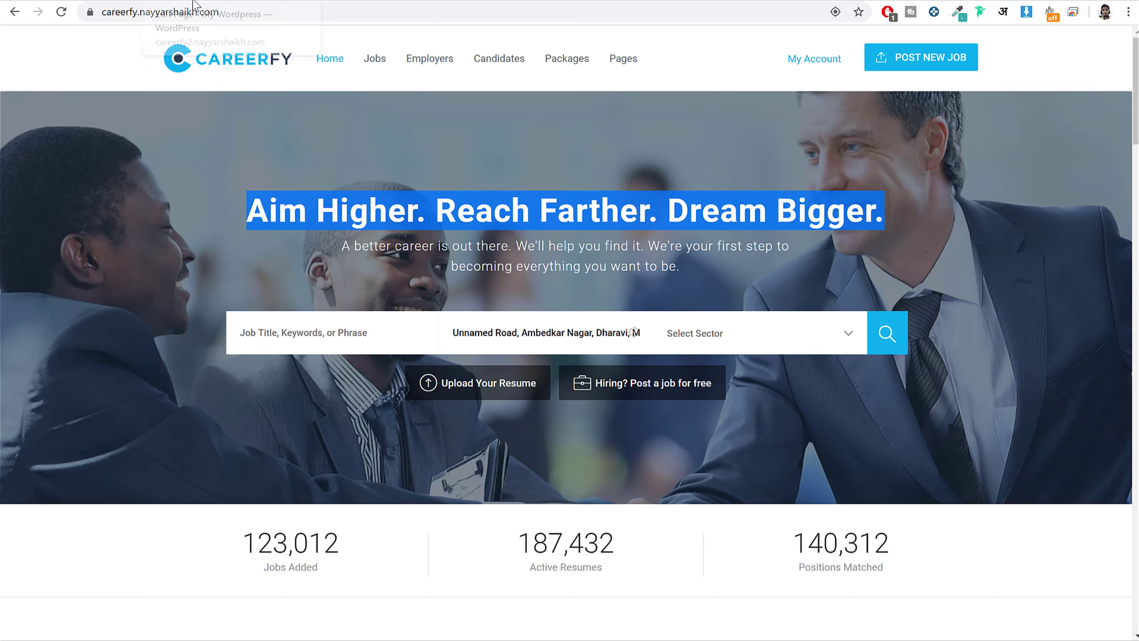
click(216, 2)
key(ctrl+shift+Tab)
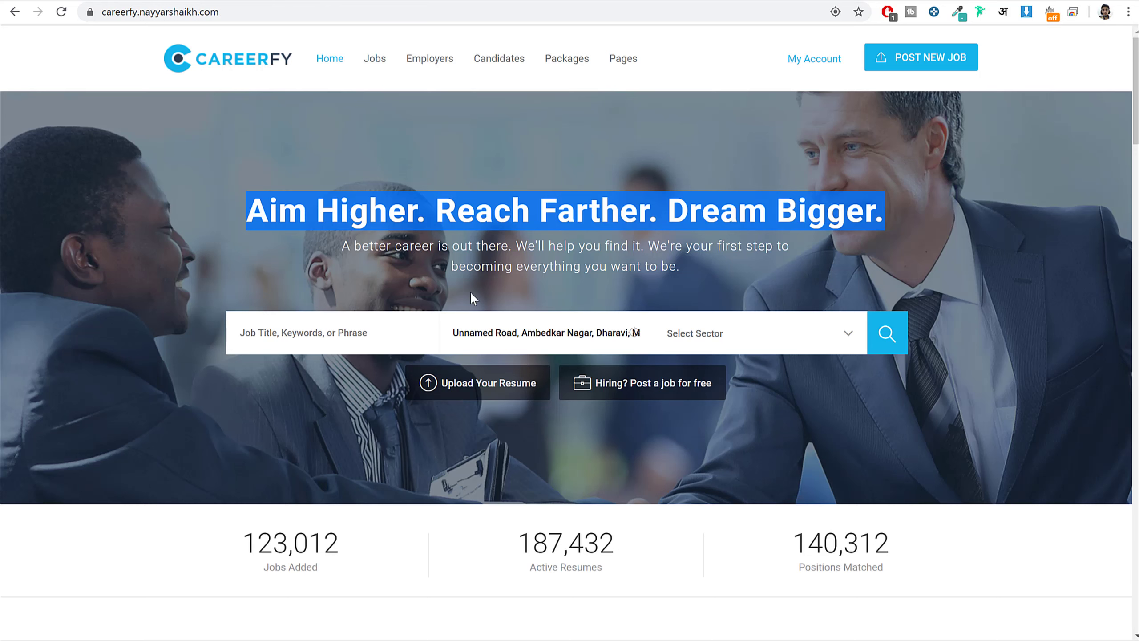
click(215, 2)
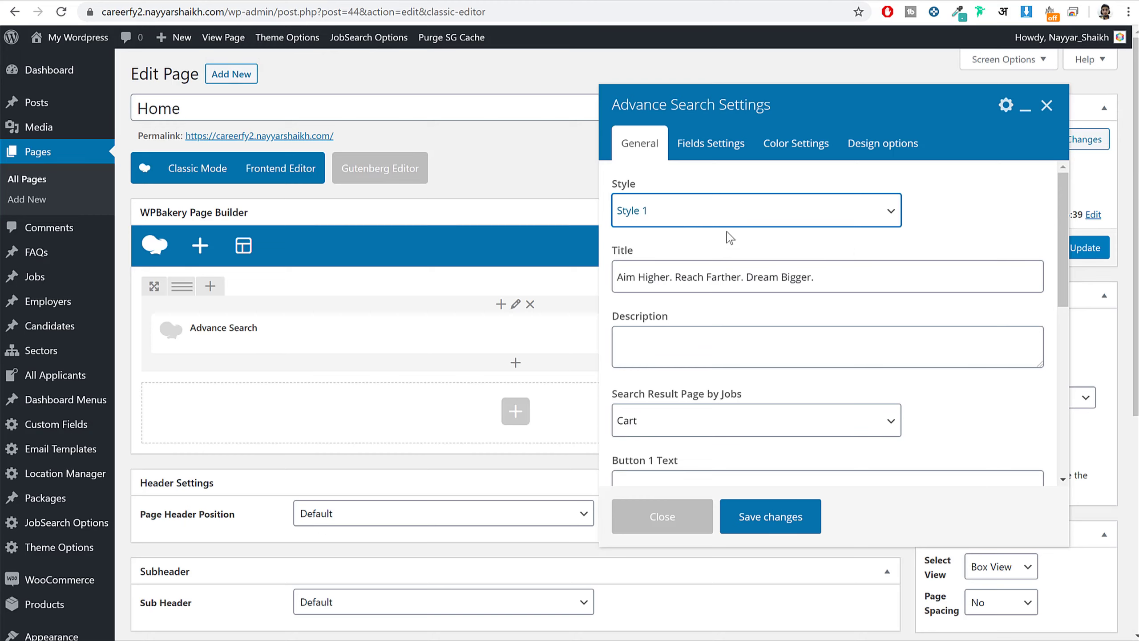
click(717, 216)
click(970, 206)
click(785, 211)
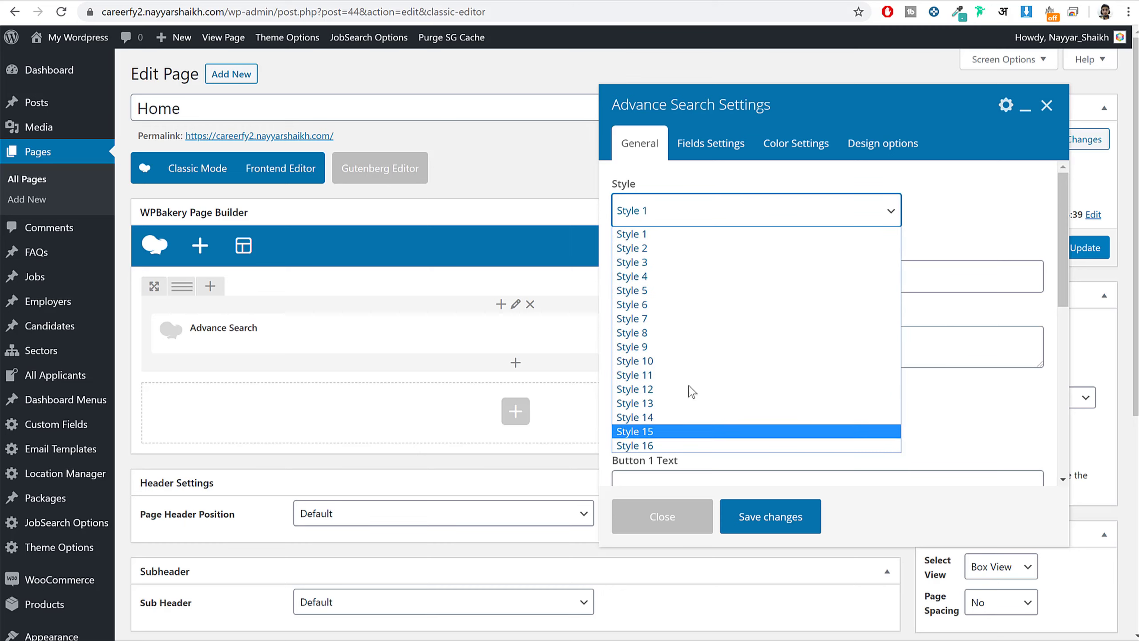
click(964, 225)
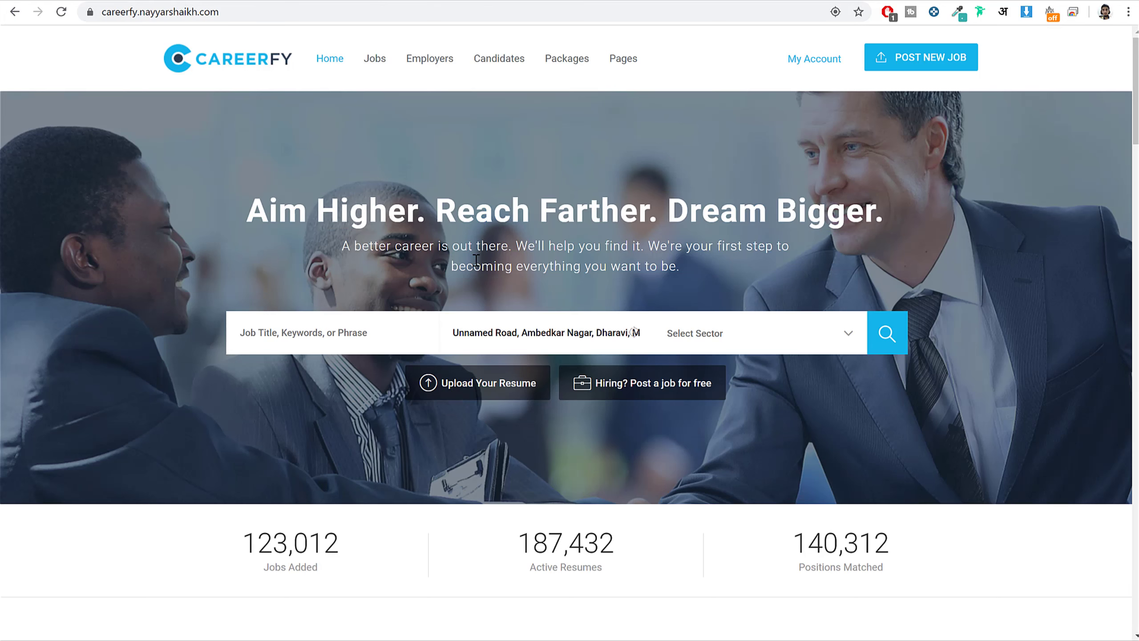
Step: Paste the demo tagline into Description, leave Search Result Page unchanged, and save
click(167, 1)
click(694, 330)
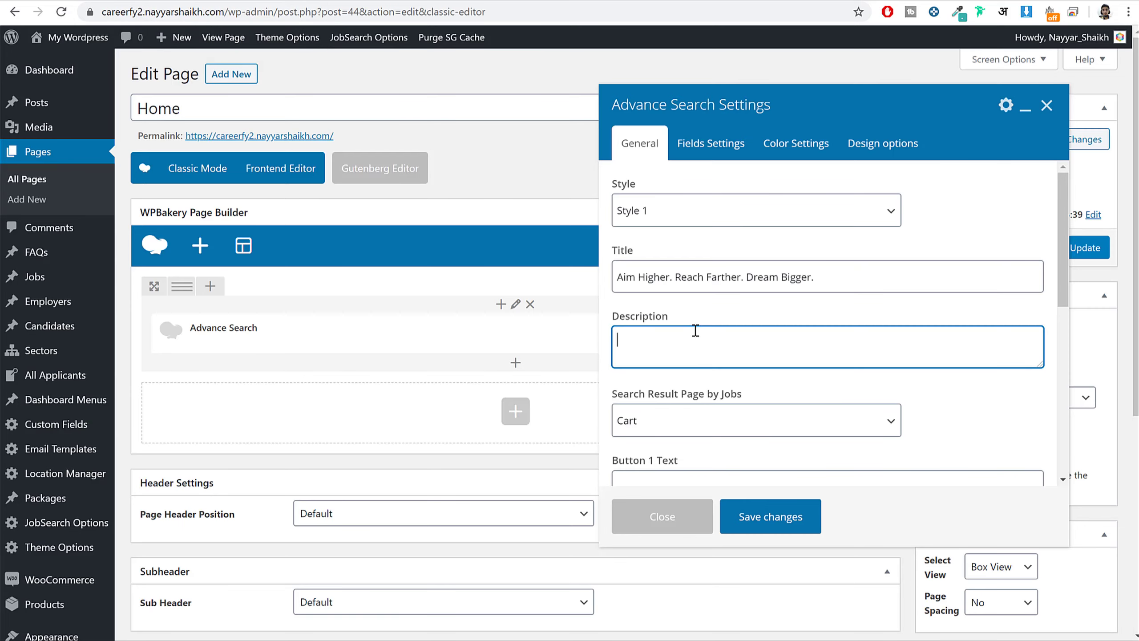
text(A better career is out there. We'll help you find it. We're your first step to becoming everything you want to be.)
key(Return)
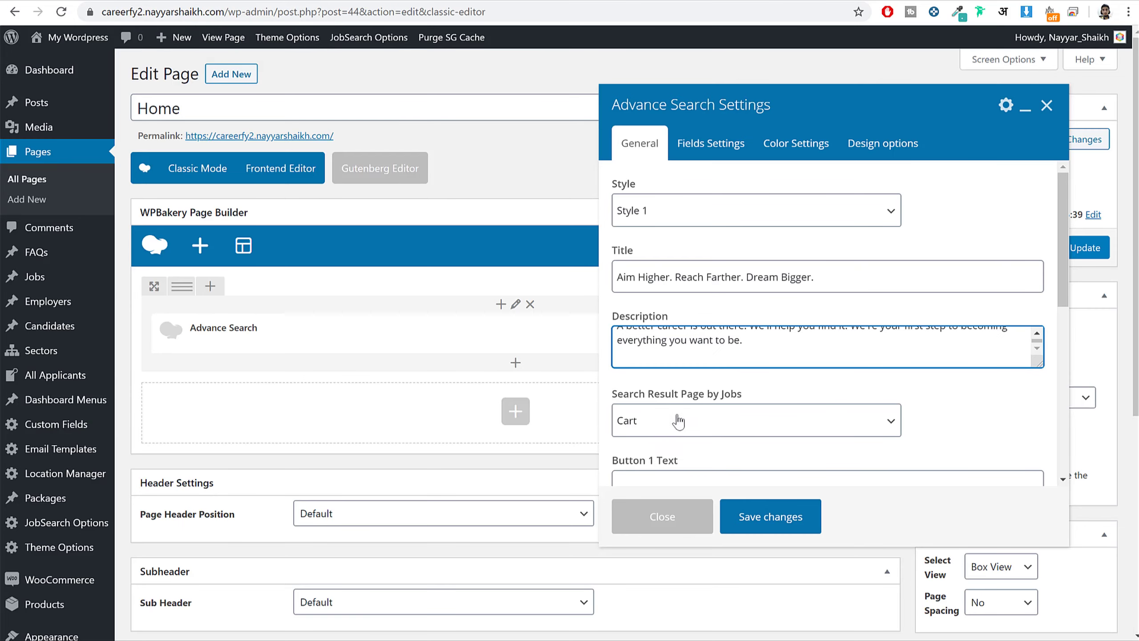
drag(624, 394, 781, 402)
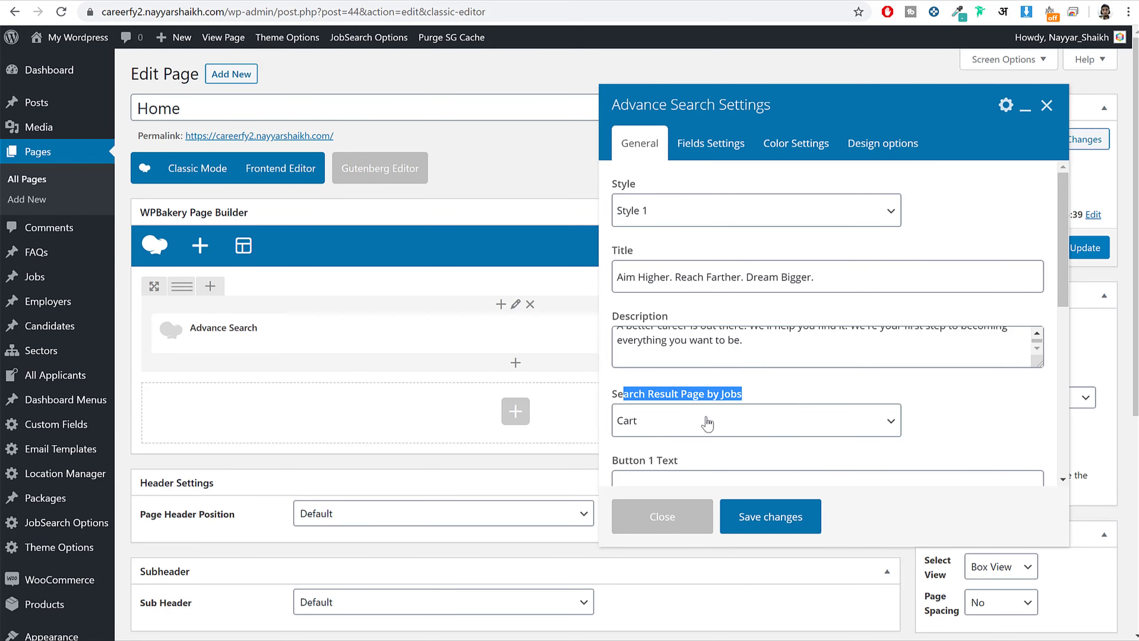
click(707, 420)
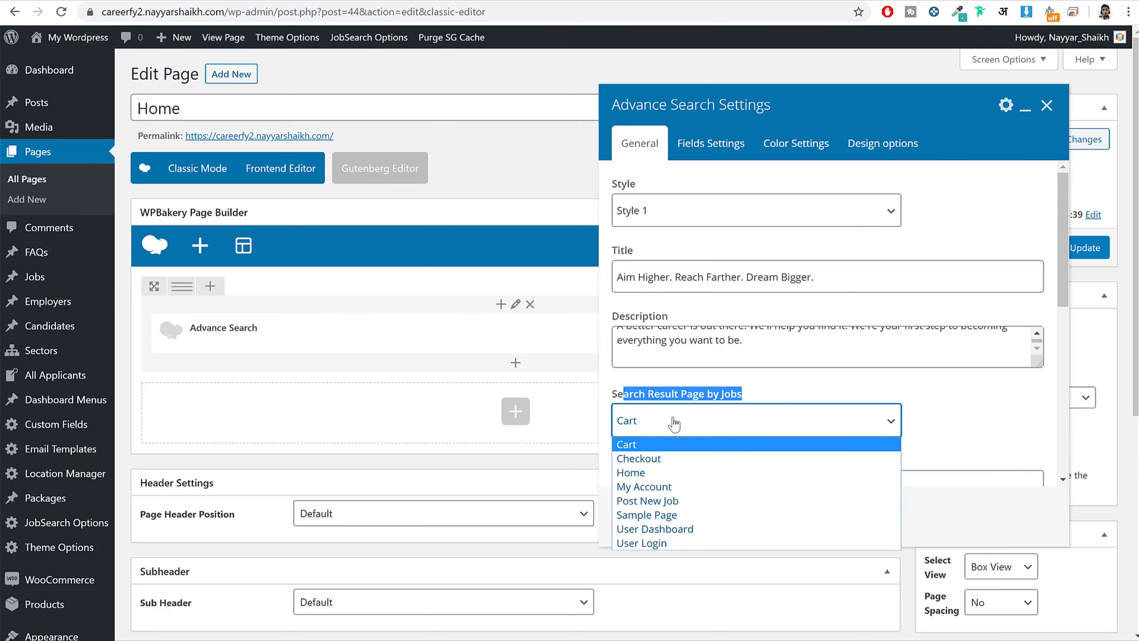
click(947, 362)
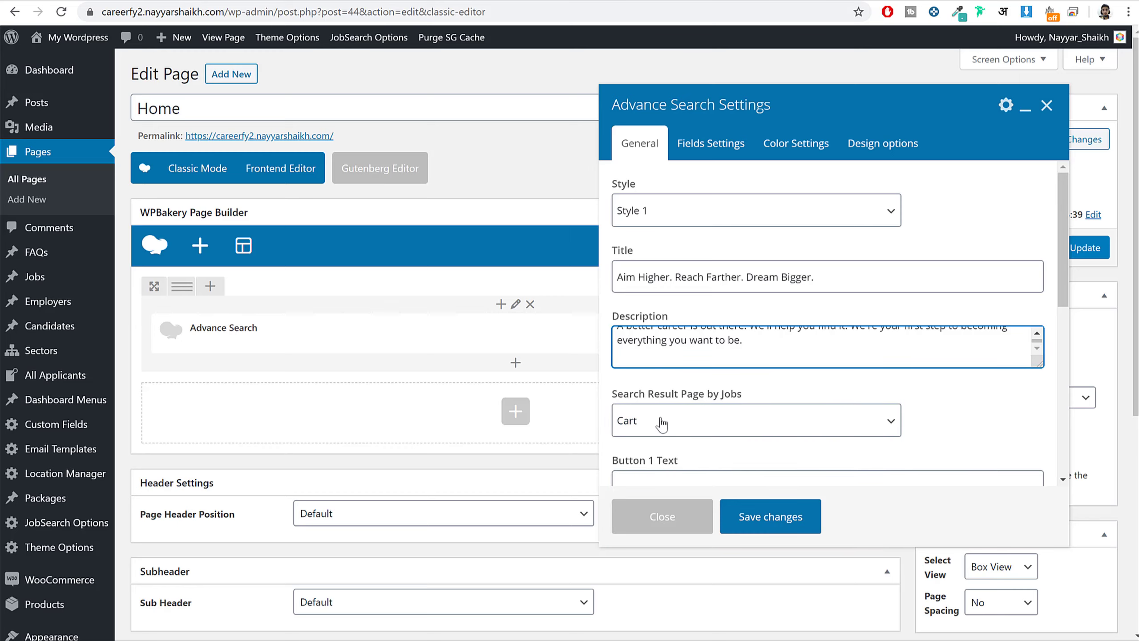
scroll(704, 429, down, 3)
click(774, 523)
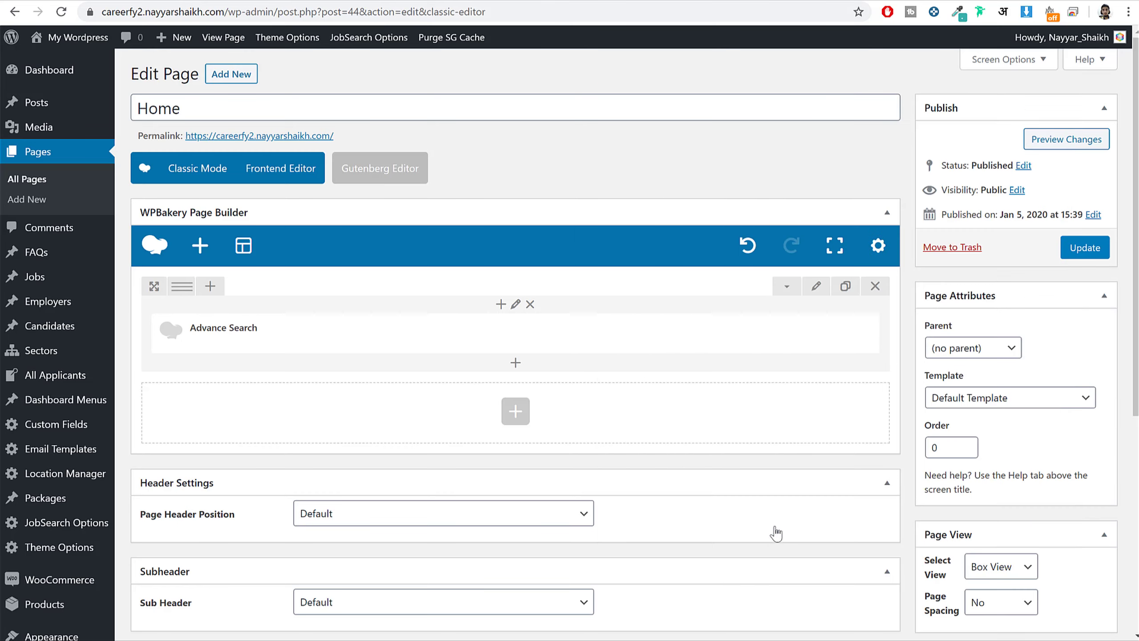
Step: Update the Home page, view it live, and test that the job search goes to Cart
click(1085, 248)
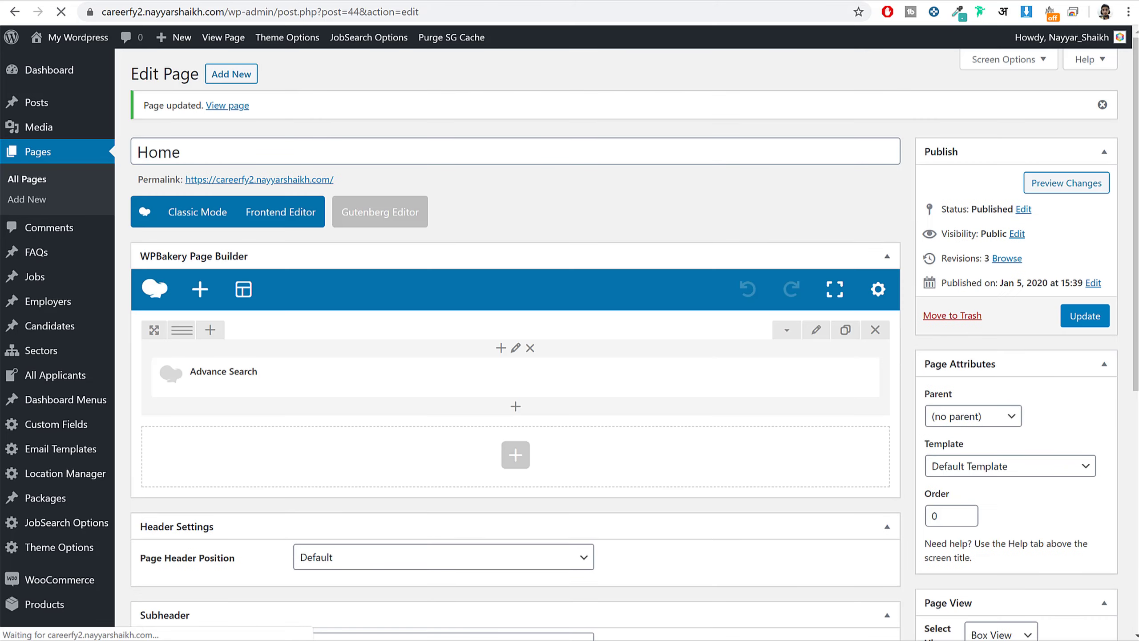
click(223, 38)
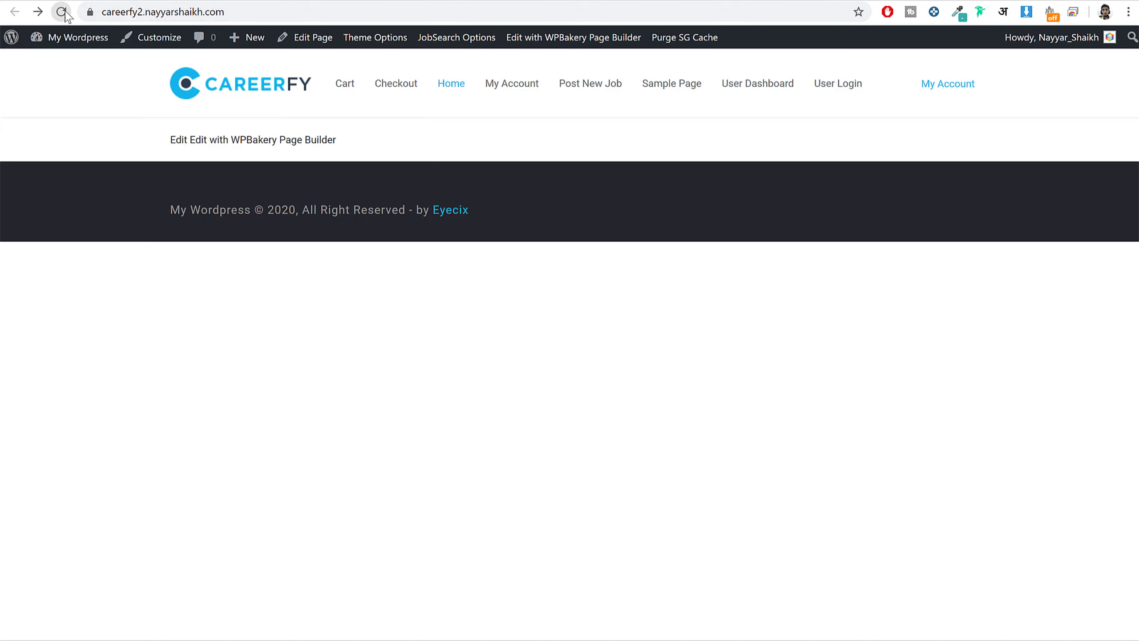
click(62, 12)
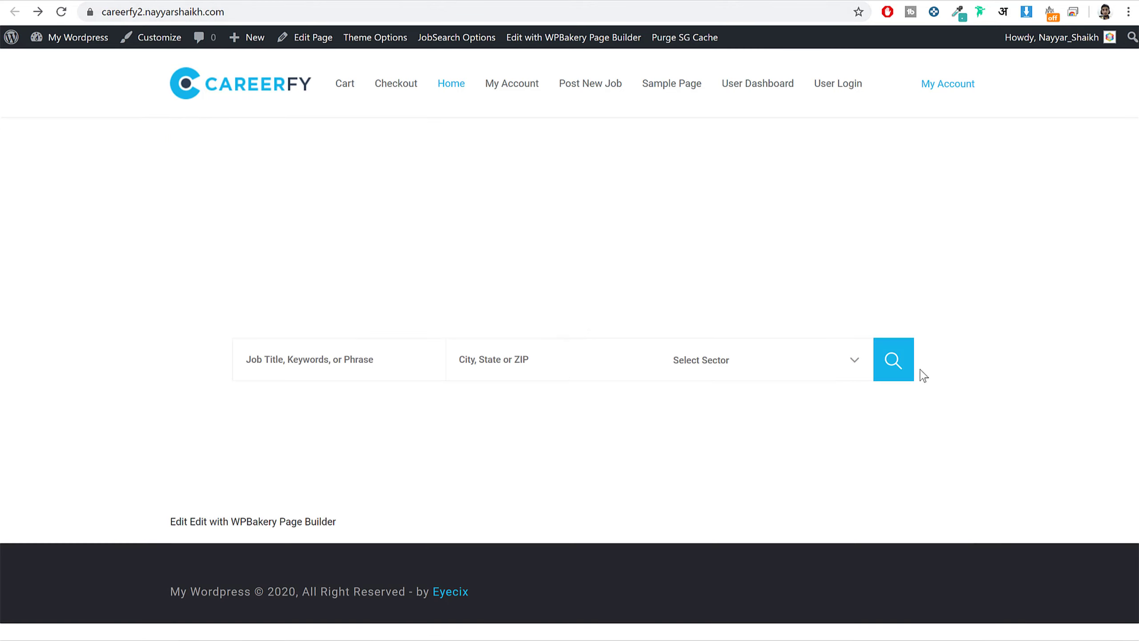
click(907, 369)
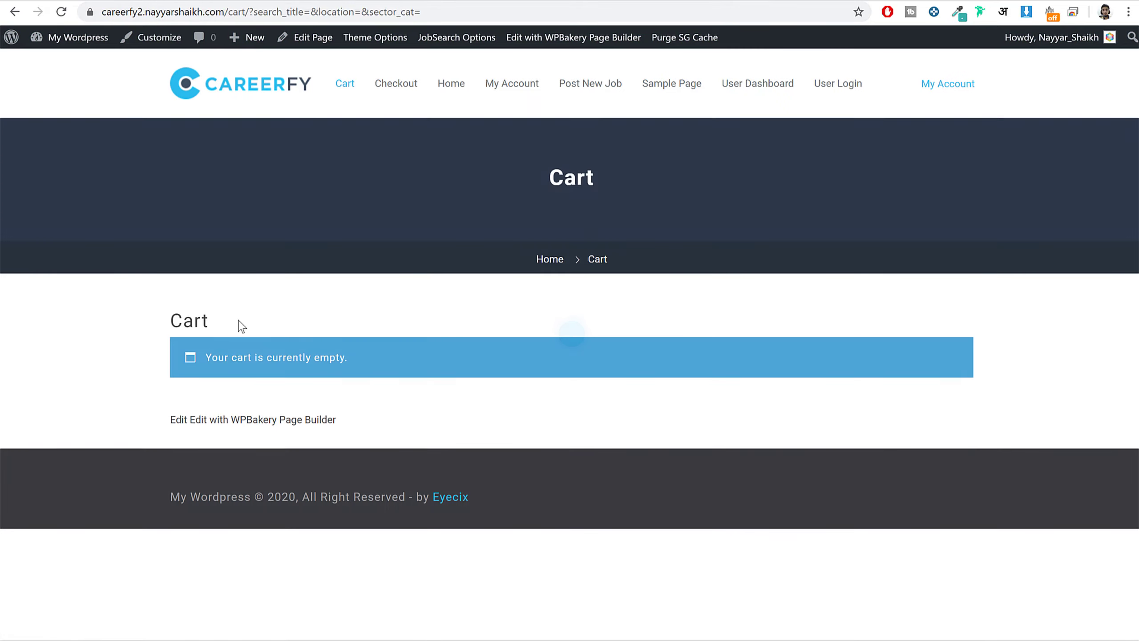
key(alt+Left)
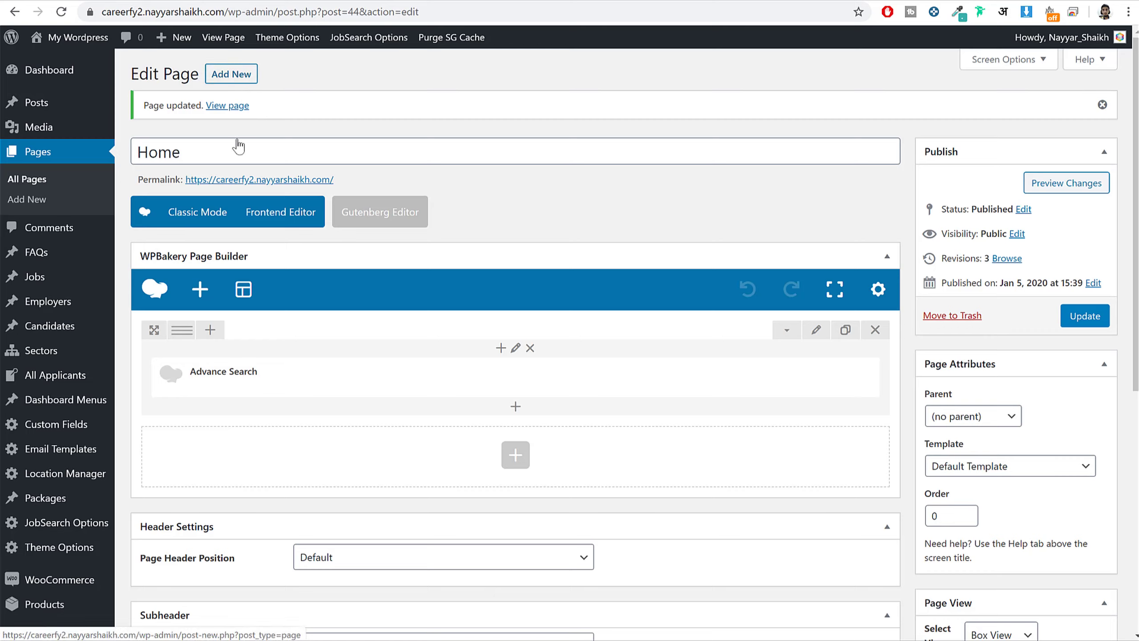
Step: Start a new page in another tab and title it 'All Jobs'
right_click(37, 201)
click(53, 212)
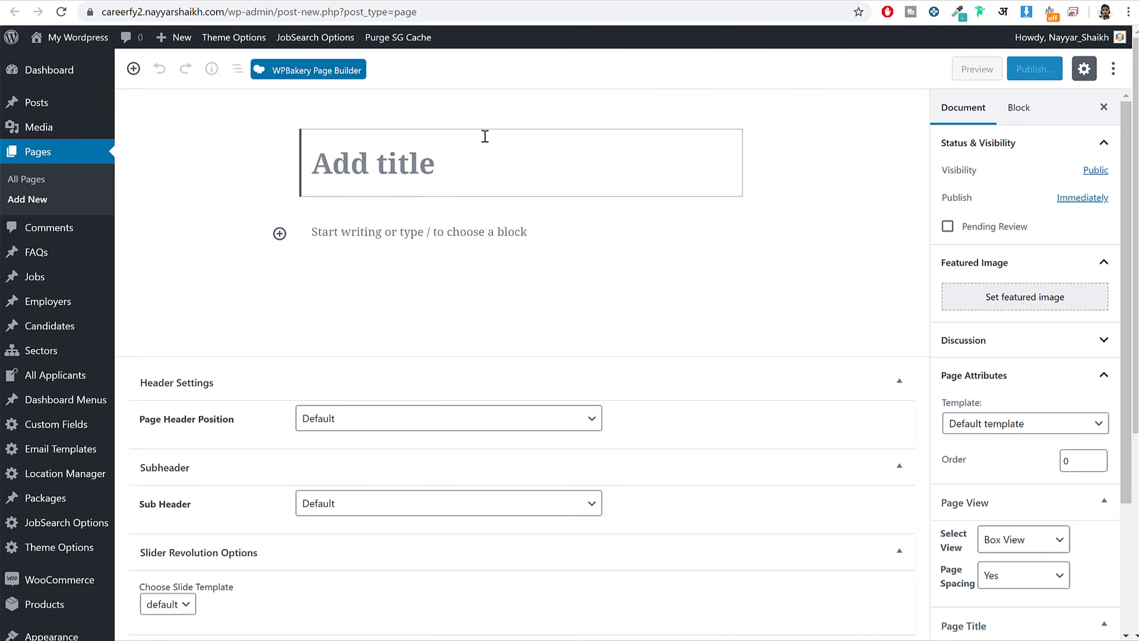
text(All Jobv)
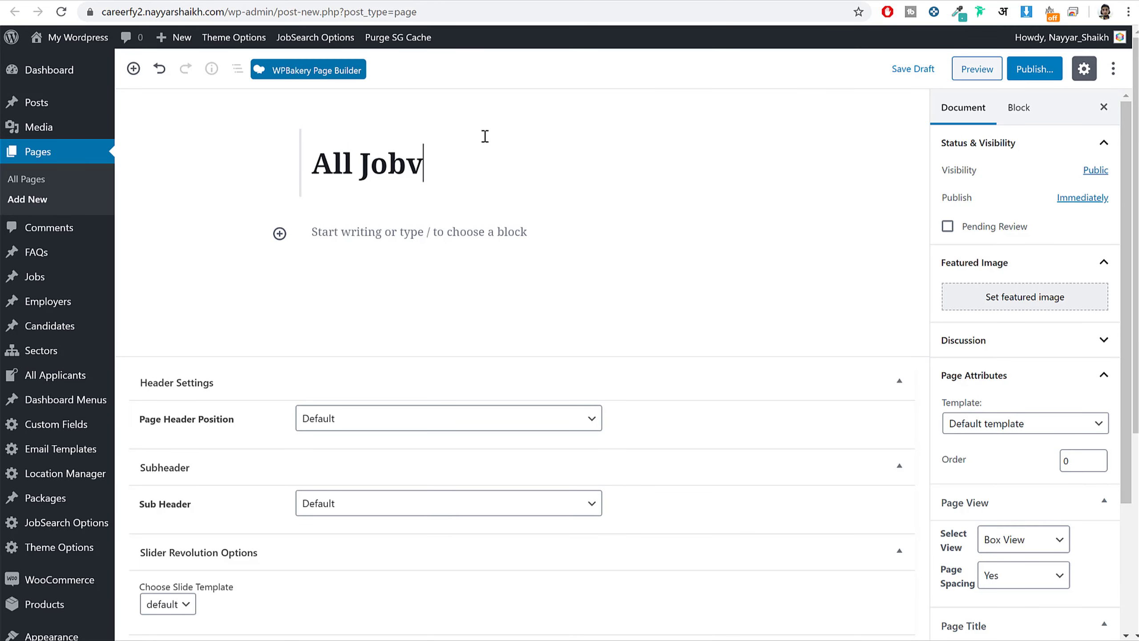
key(BackSpace)
text(s)
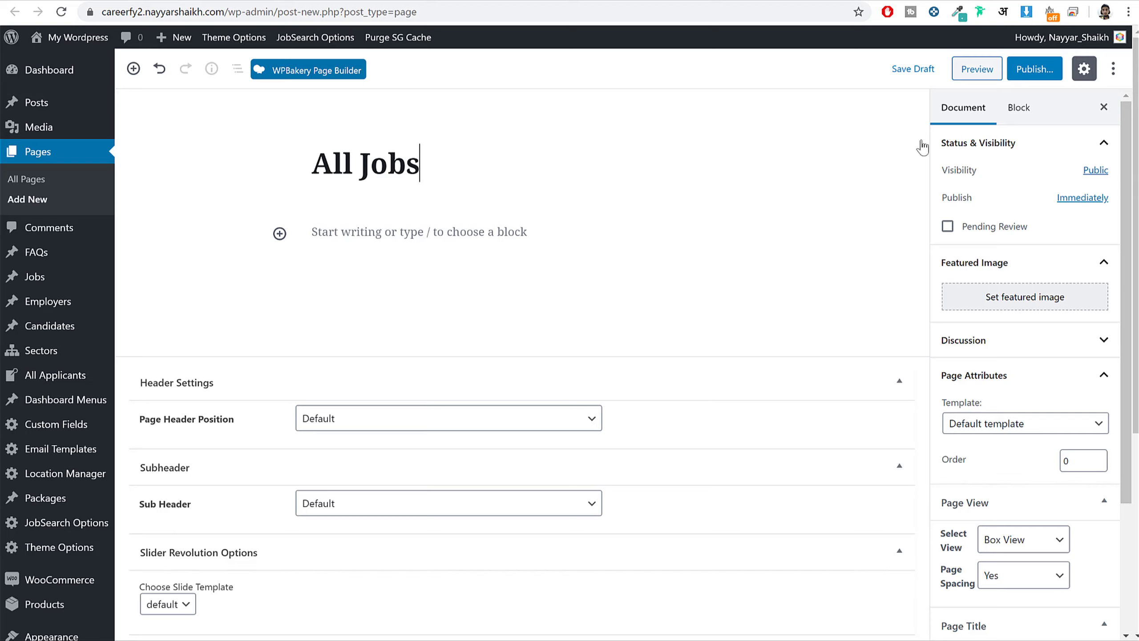
Step: Apply the Default Jobs Listing template and publish the page
scroll(1039, 331, down, 1)
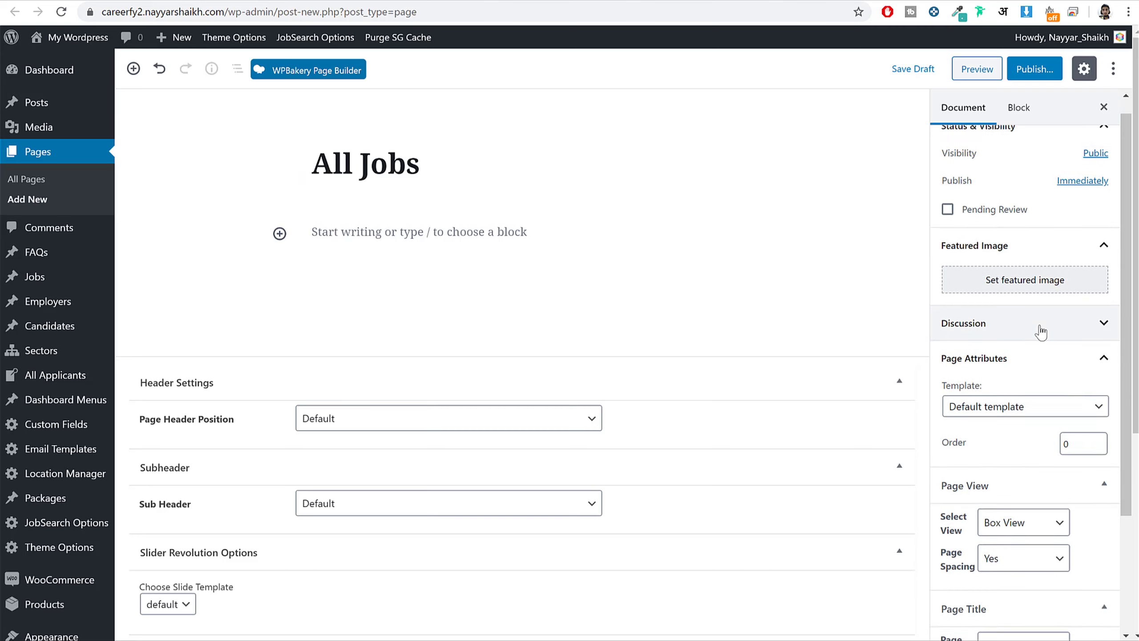
scroll(1039, 332, down, 3)
click(991, 283)
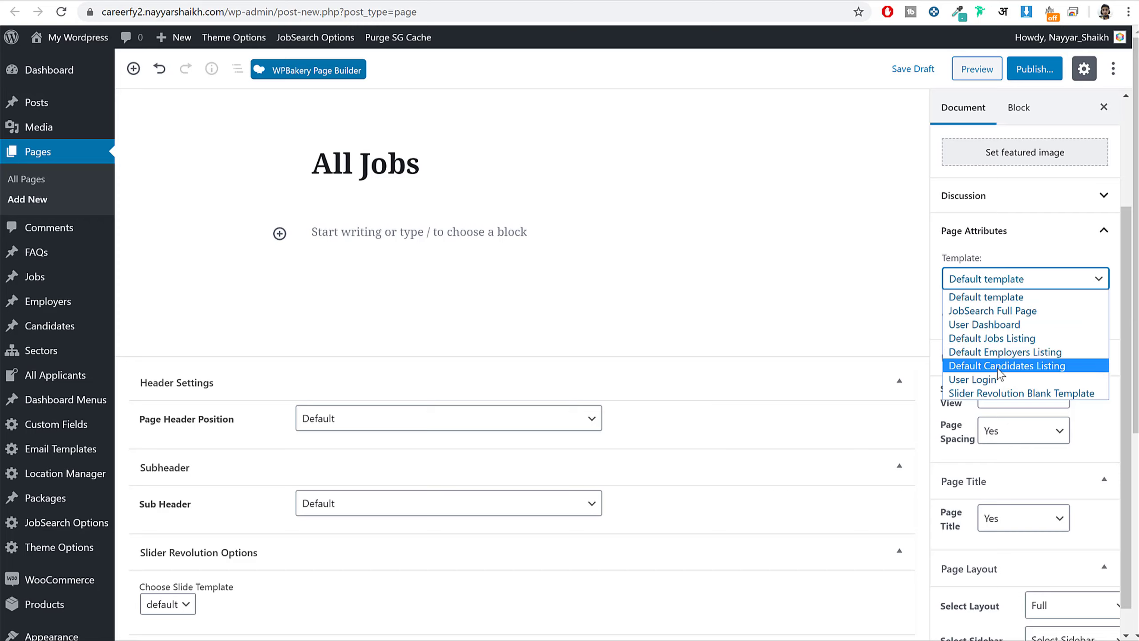
click(995, 338)
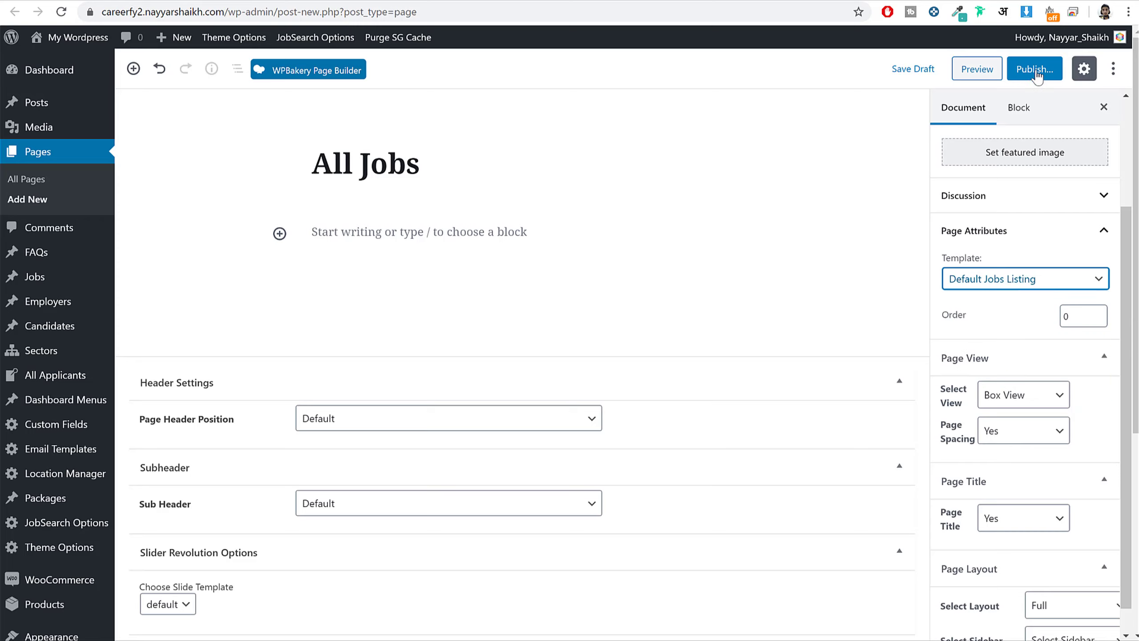
click(1032, 69)
click(1040, 70)
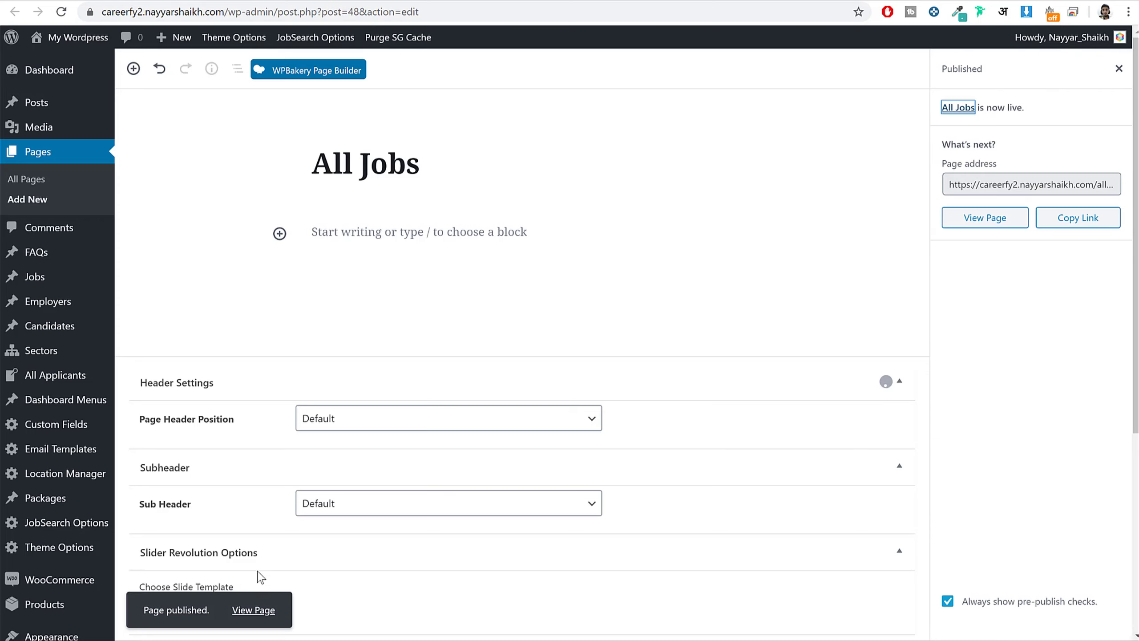
Step: View the live All Jobs page, which lists 1 job found, then go back
click(267, 611)
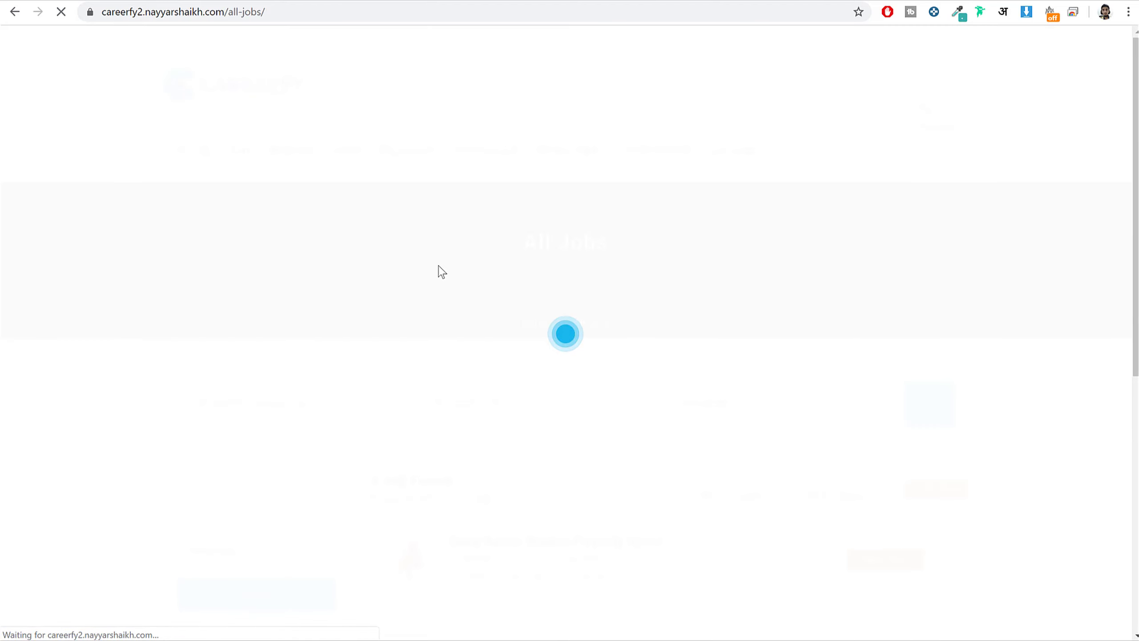
scroll(515, 408, down, 5)
scroll(529, 377, down, 4)
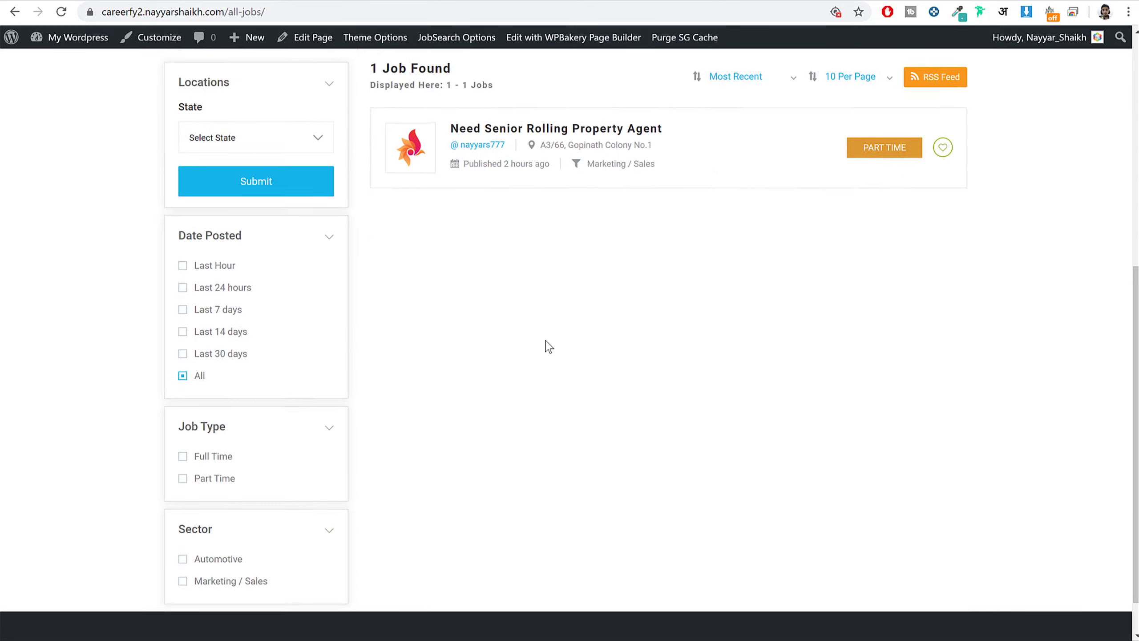
scroll(547, 359, up, 9)
scroll(531, 502, down, 6)
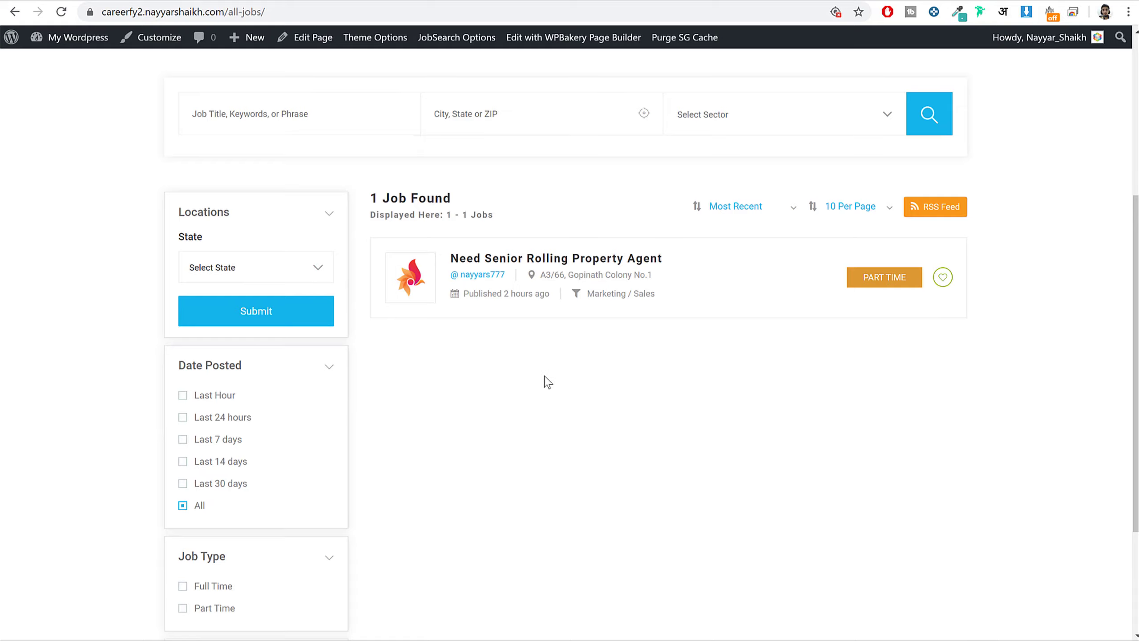
scroll(548, 381, up, 3)
key(alt+Left)
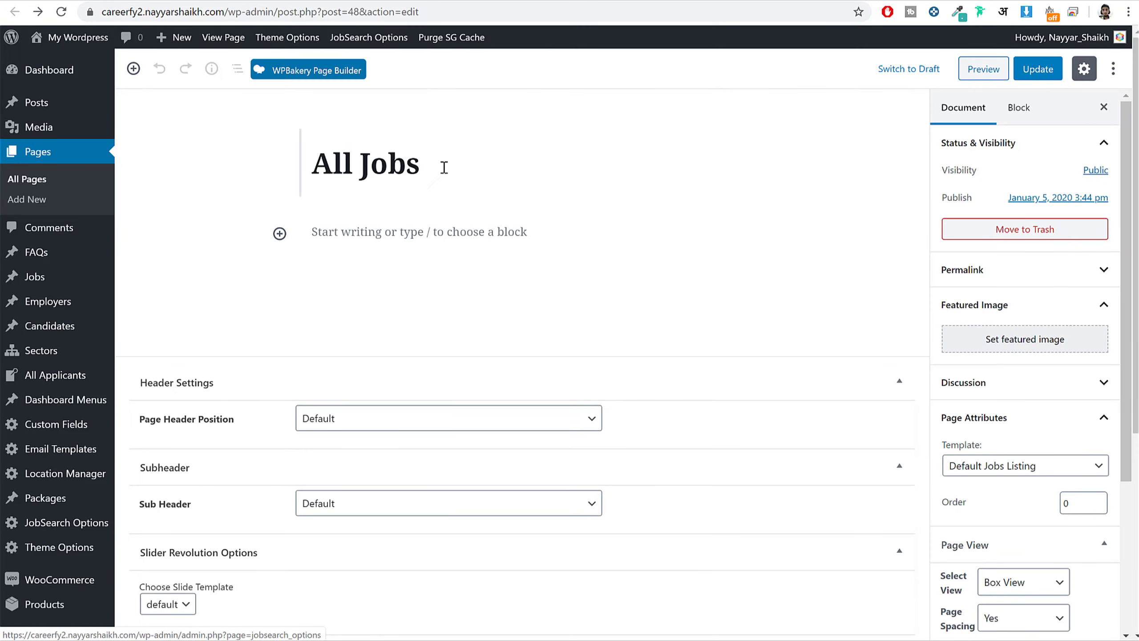
Step: Return to the Home page editor tab and reload it
drag(442, 168, 267, 169)
scroll(1059, 431, down, 2)
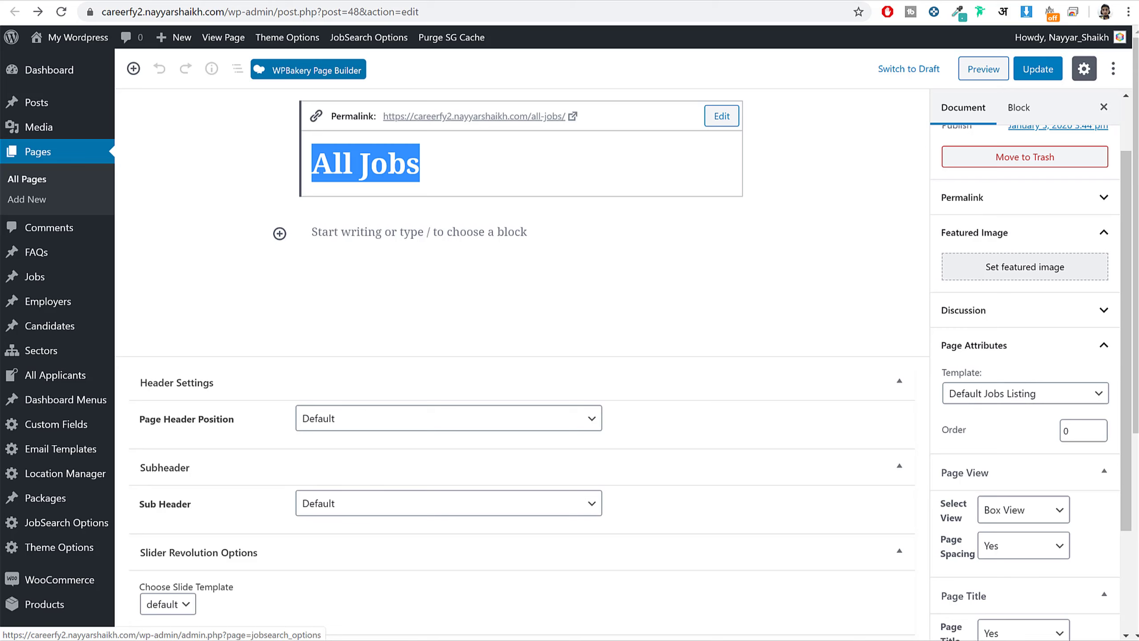
click(269, 0)
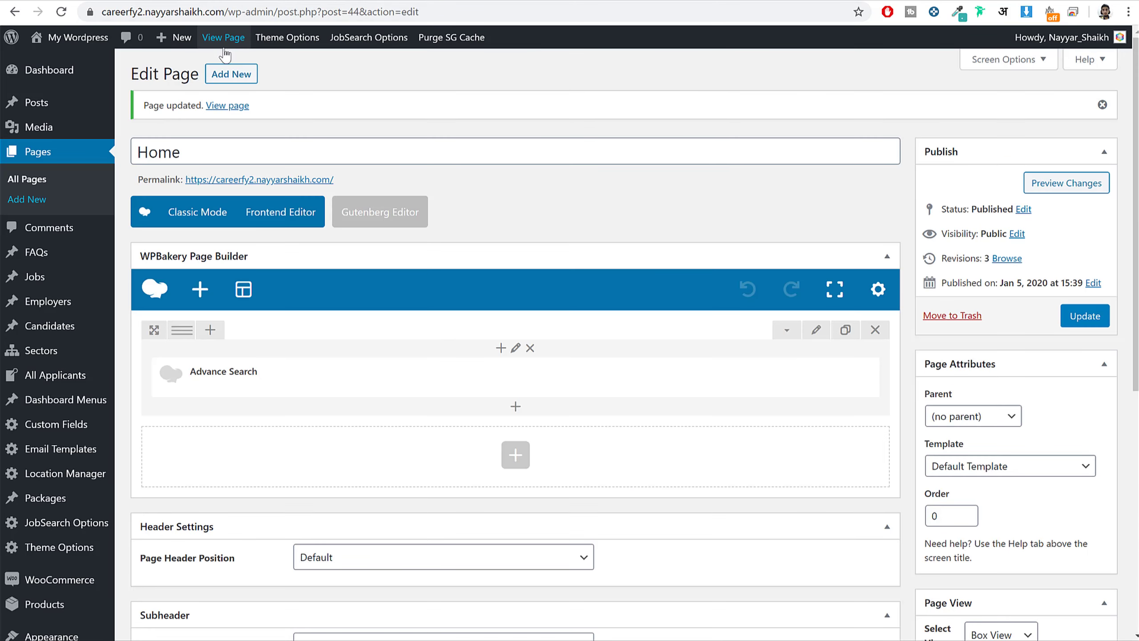
click(62, 12)
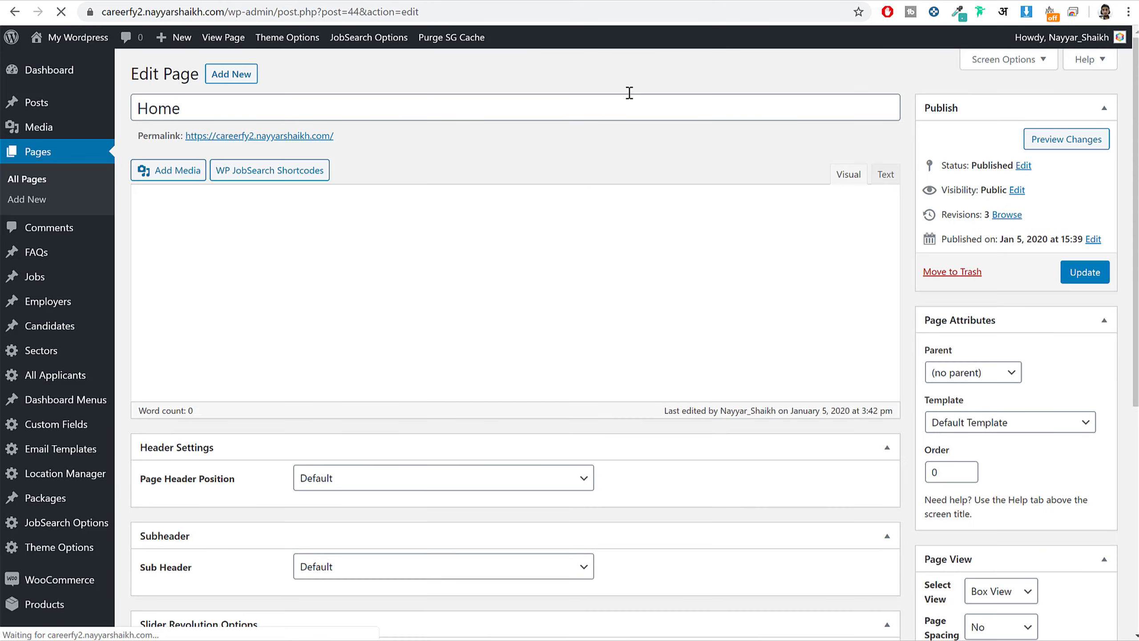
Step: Set the Advance Search element's Search Result Page by Jobs to All Jobs
click(537, 340)
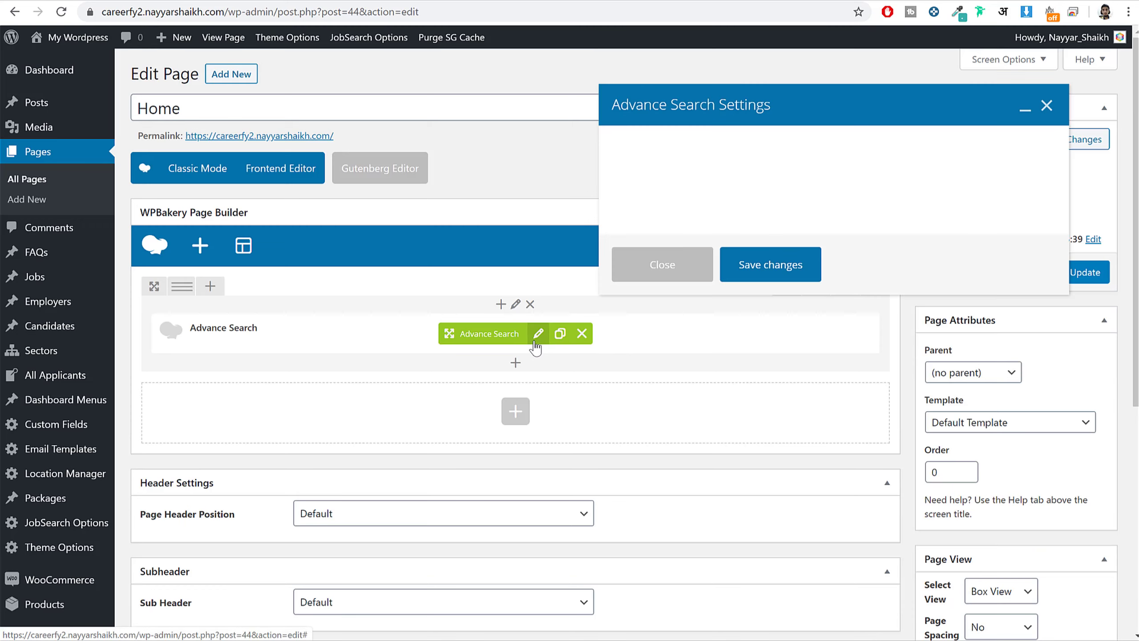
scroll(619, 354, down, 3)
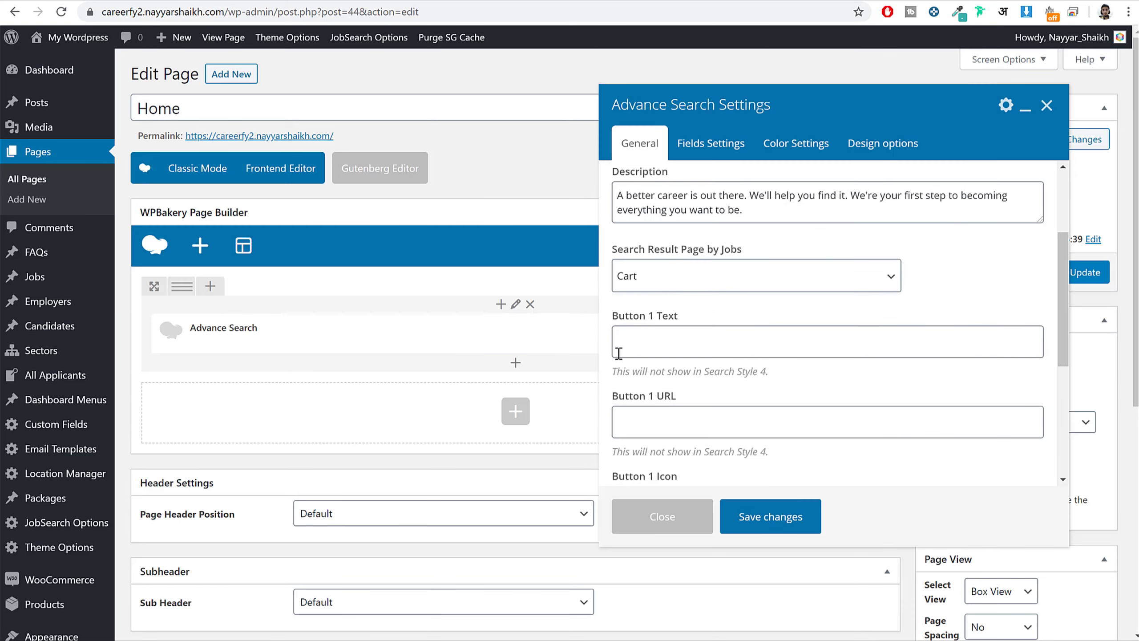
click(675, 268)
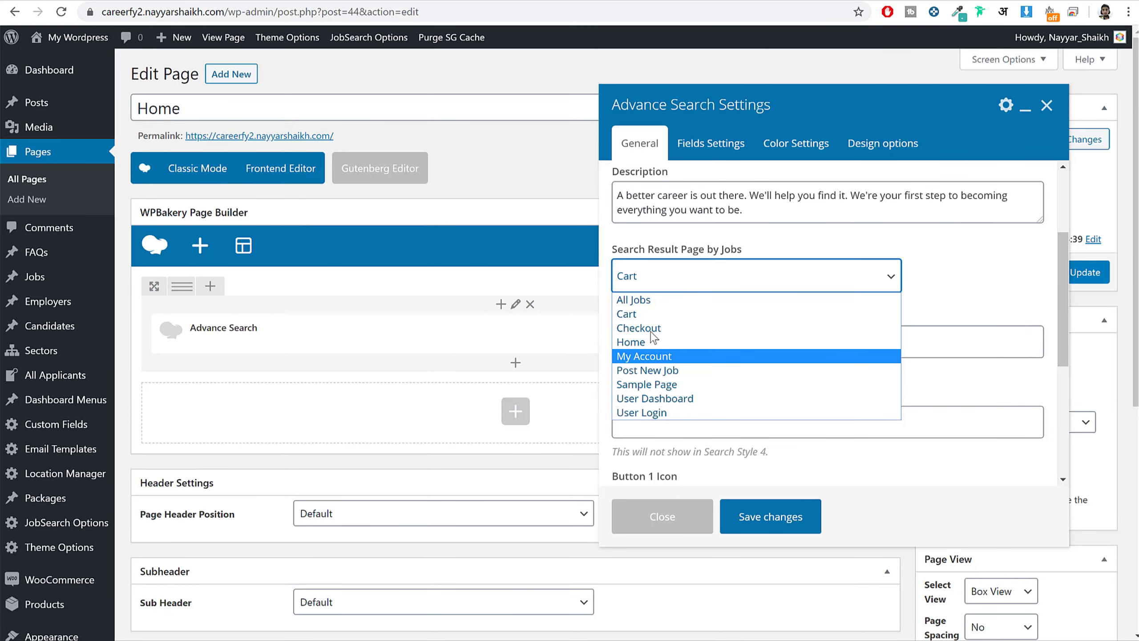
click(636, 300)
Step: Enter 'Upload Your Resume' as the Button 1 Text
scroll(768, 316, down, 1)
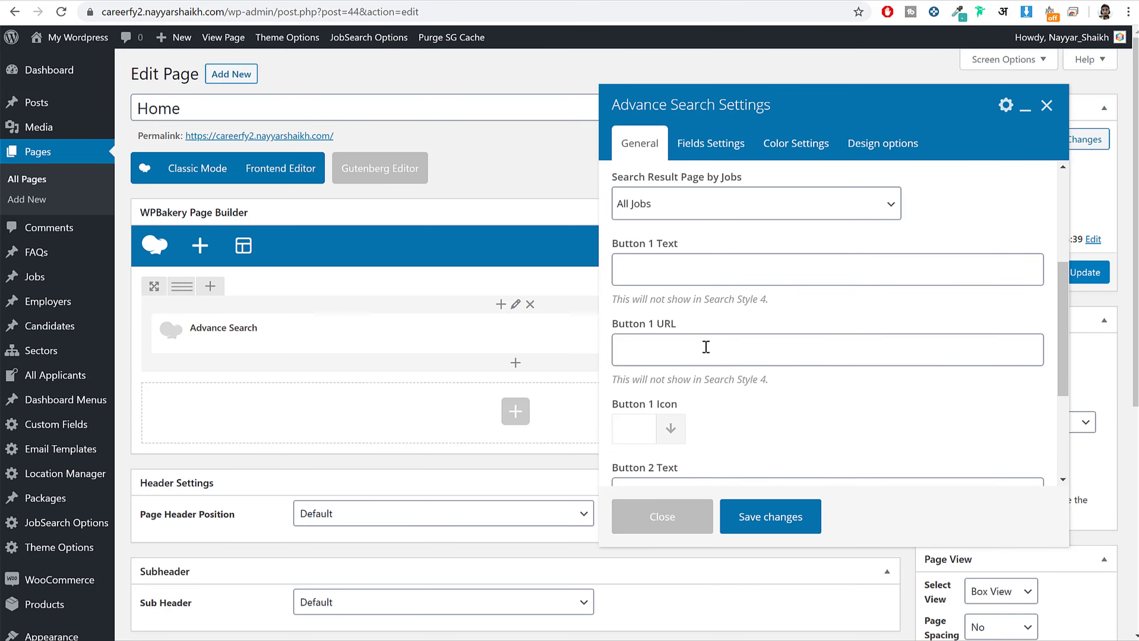
scroll(705, 347, down, 2)
scroll(702, 315, up, 2)
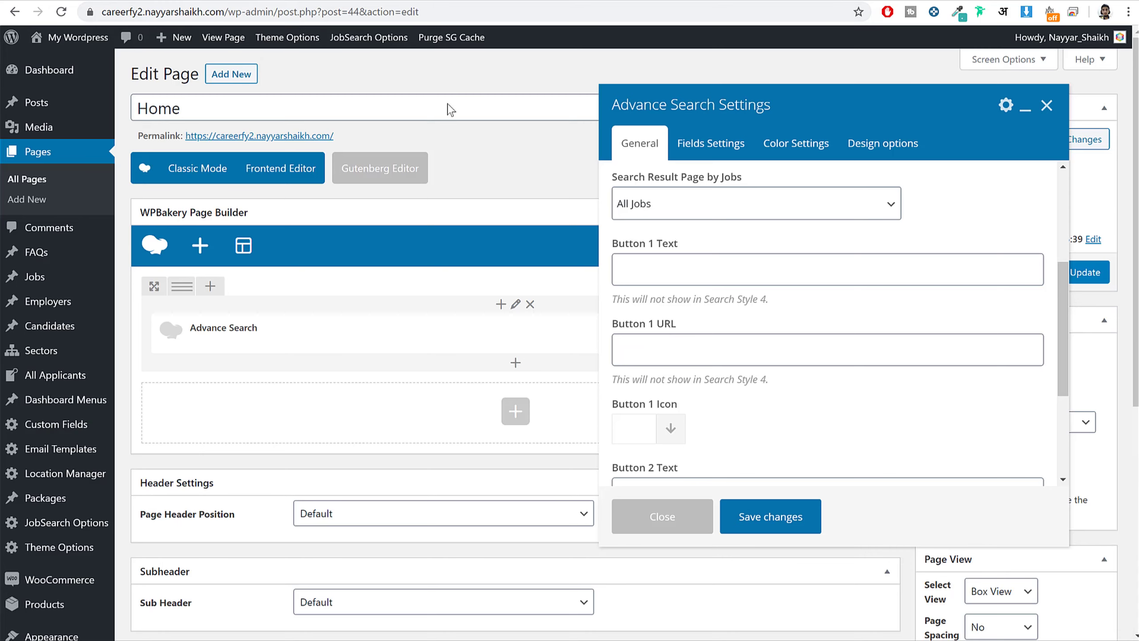
click(723, 261)
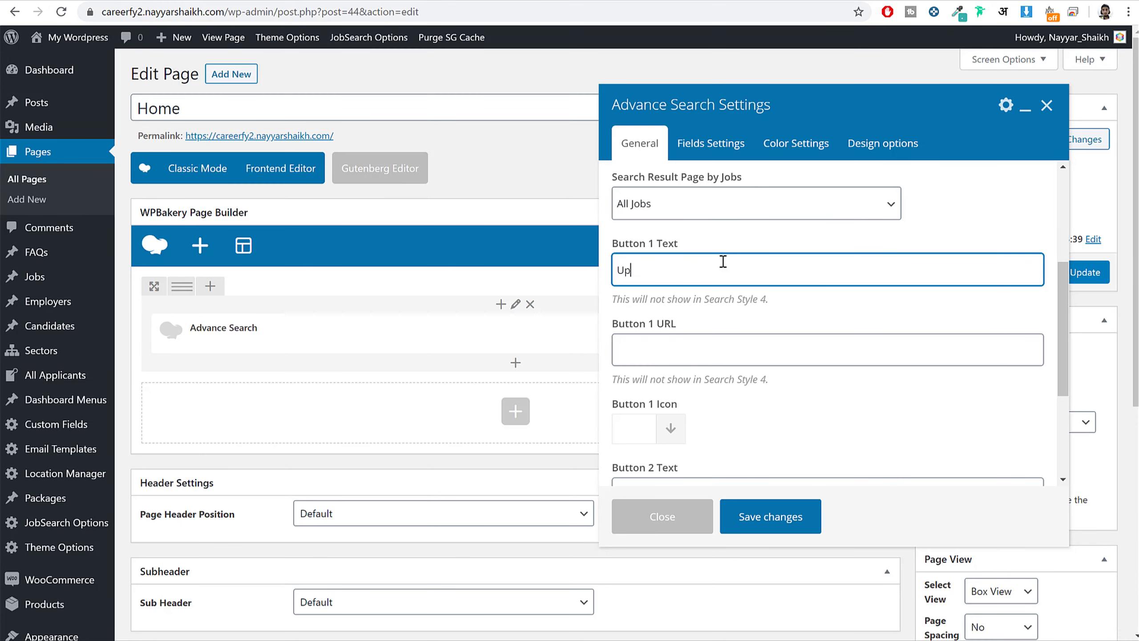
text(Upload Your Resume)
click(705, 354)
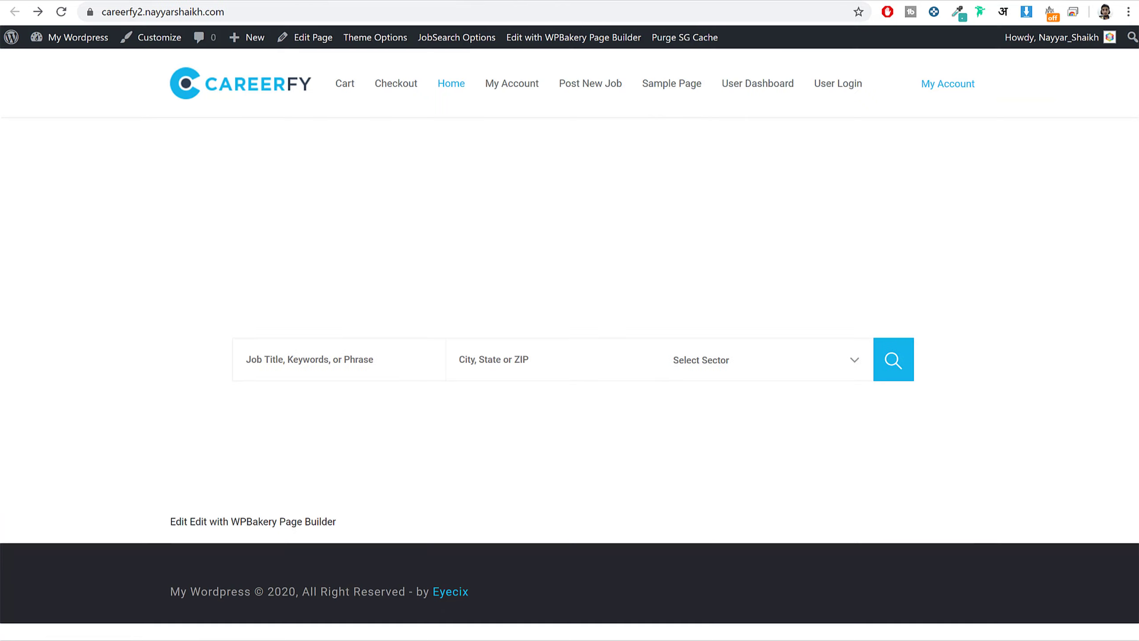
Step: Copy the site's My Account (user dashboard) link and paste it as Button 1's URL
click(153, 1)
right_click(926, 85)
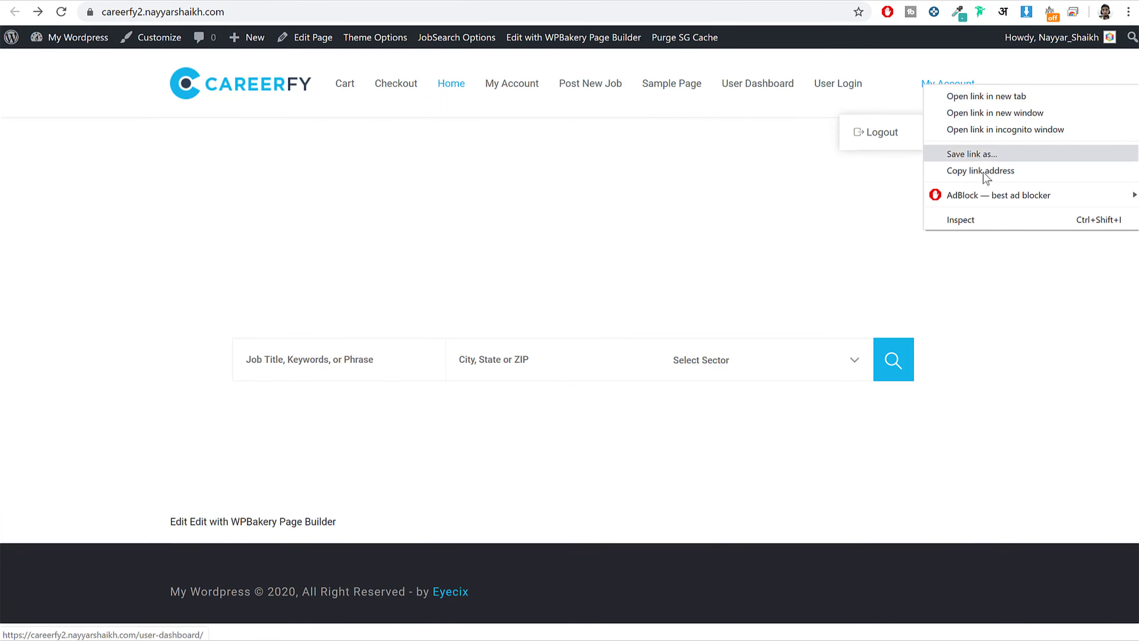
click(980, 171)
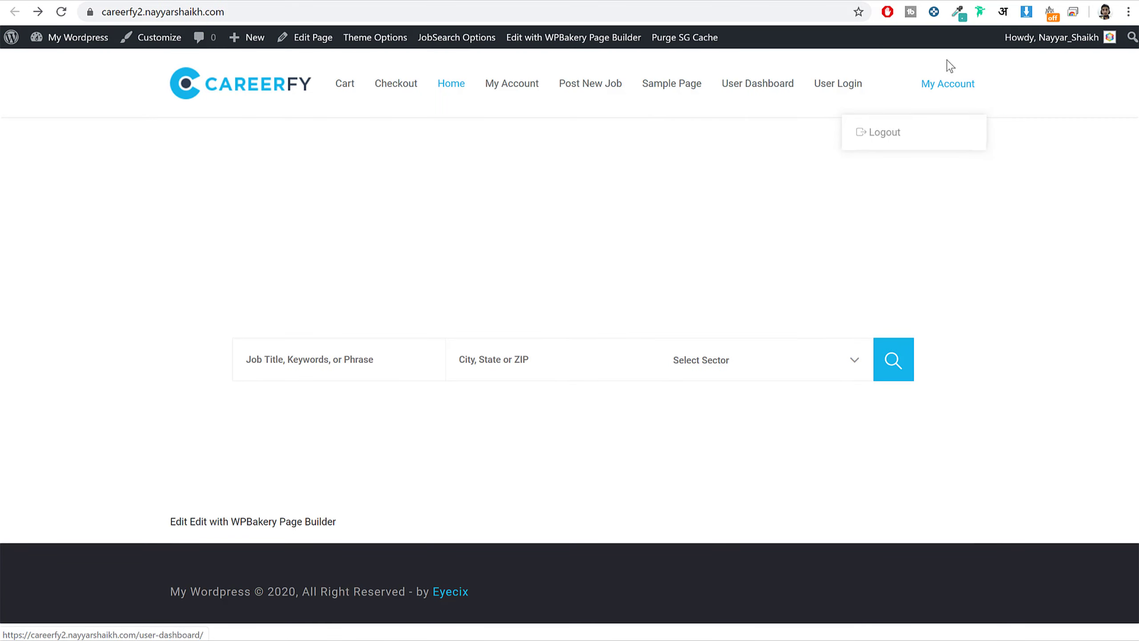
click(153, 1)
key(ctrl+v)
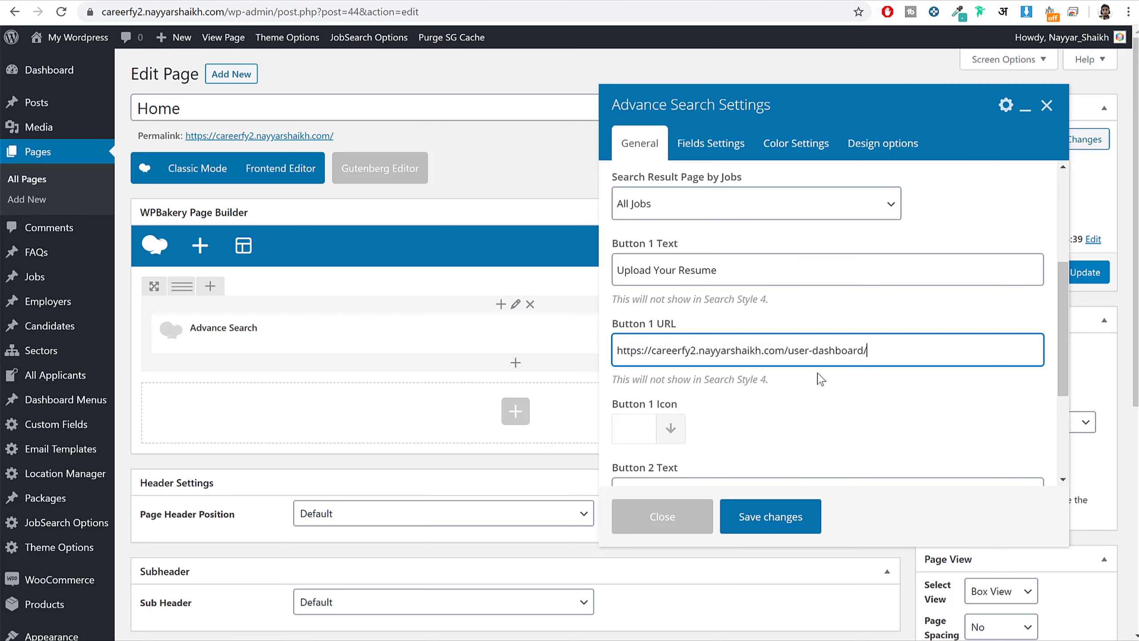
scroll(763, 310, down, 3)
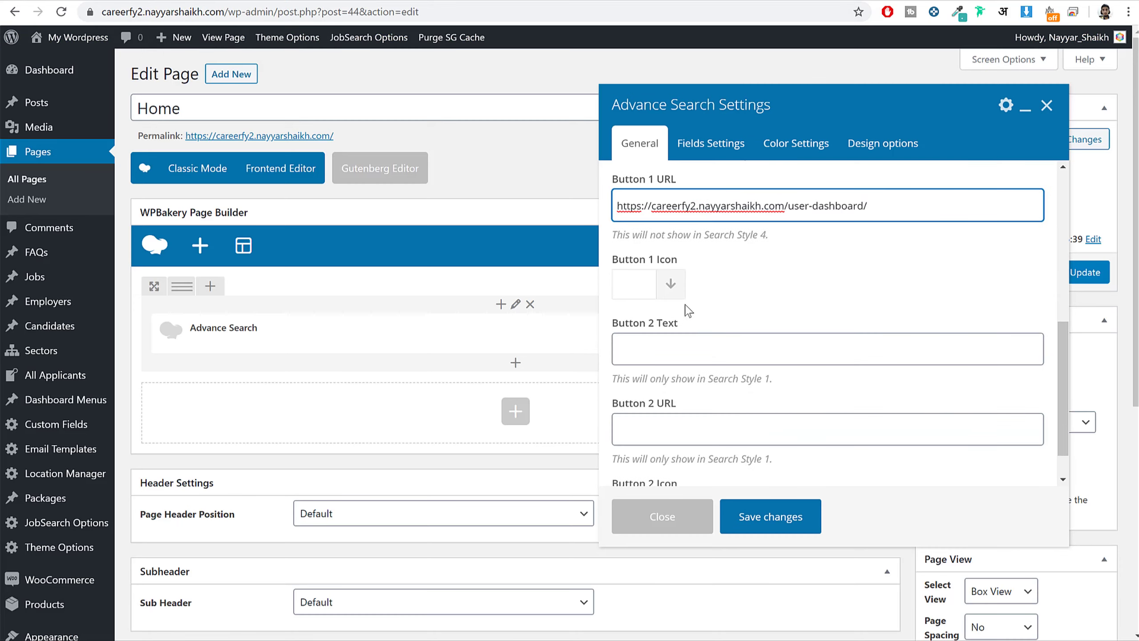
click(106, 2)
click(153, 1)
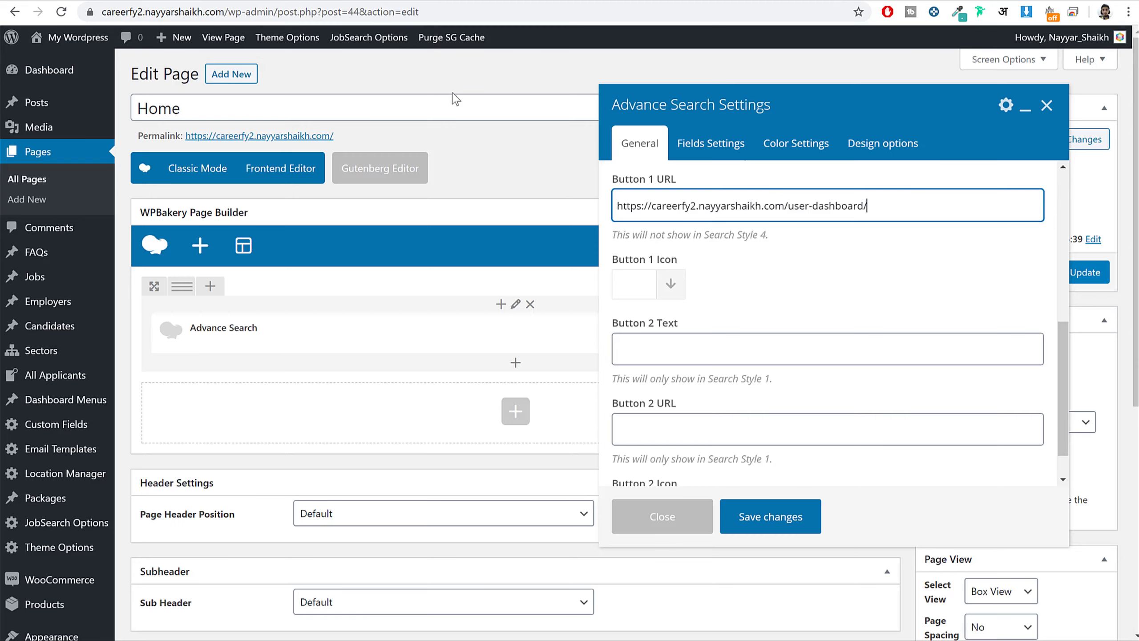
Step: Search icons for 'up' and give Button 1 the Alternate Arrow Circle Up icon
click(671, 282)
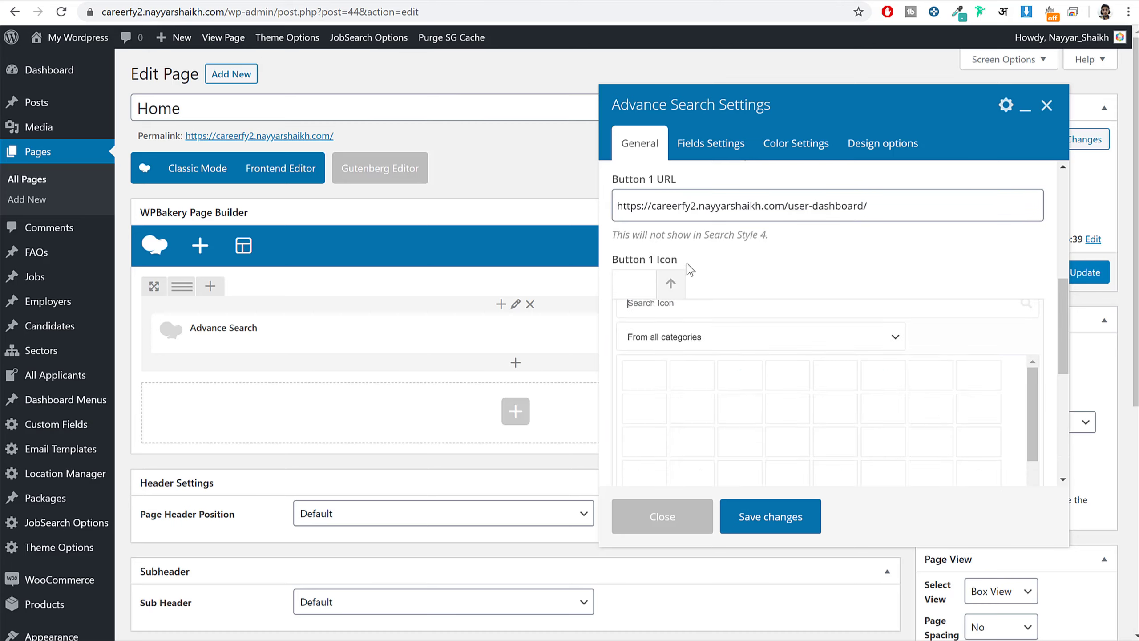
text(up)
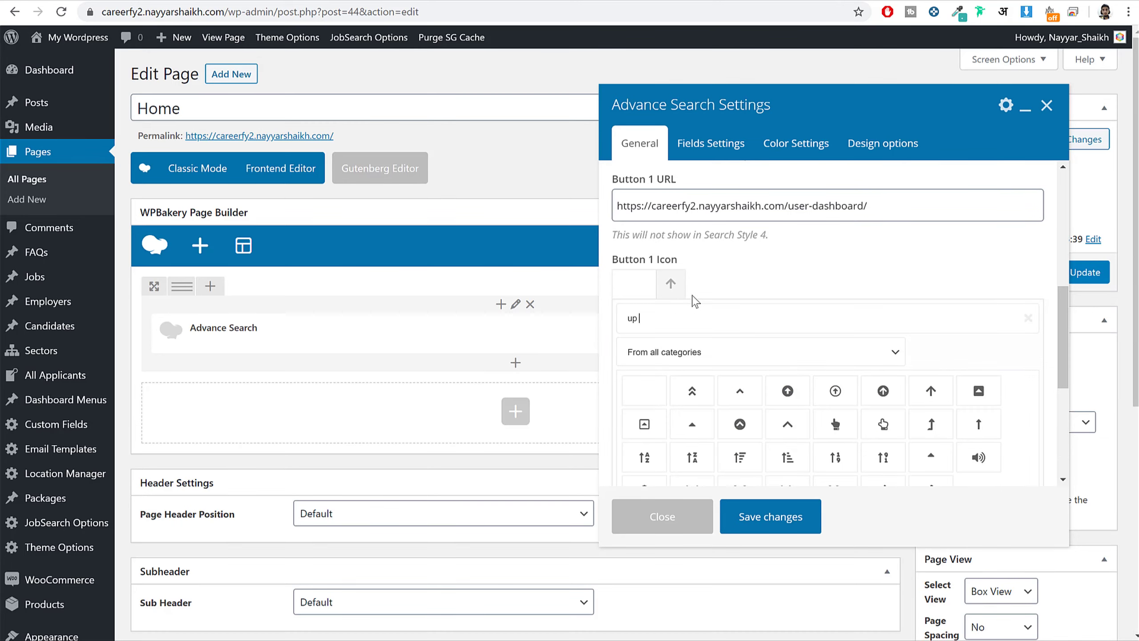
scroll(930, 343, down, 2)
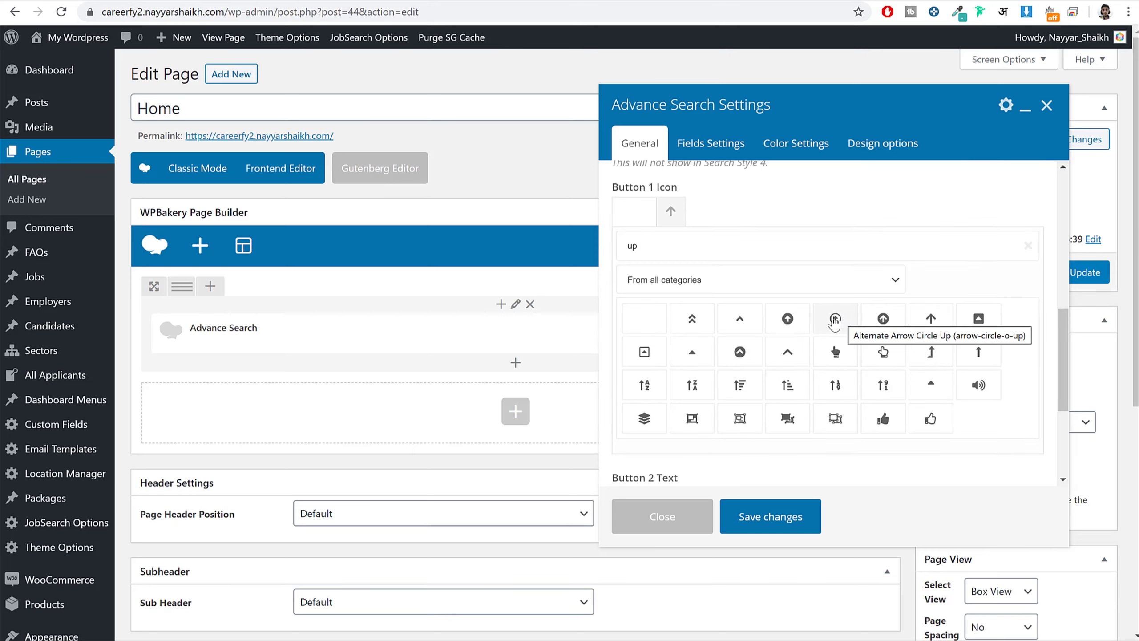
click(834, 319)
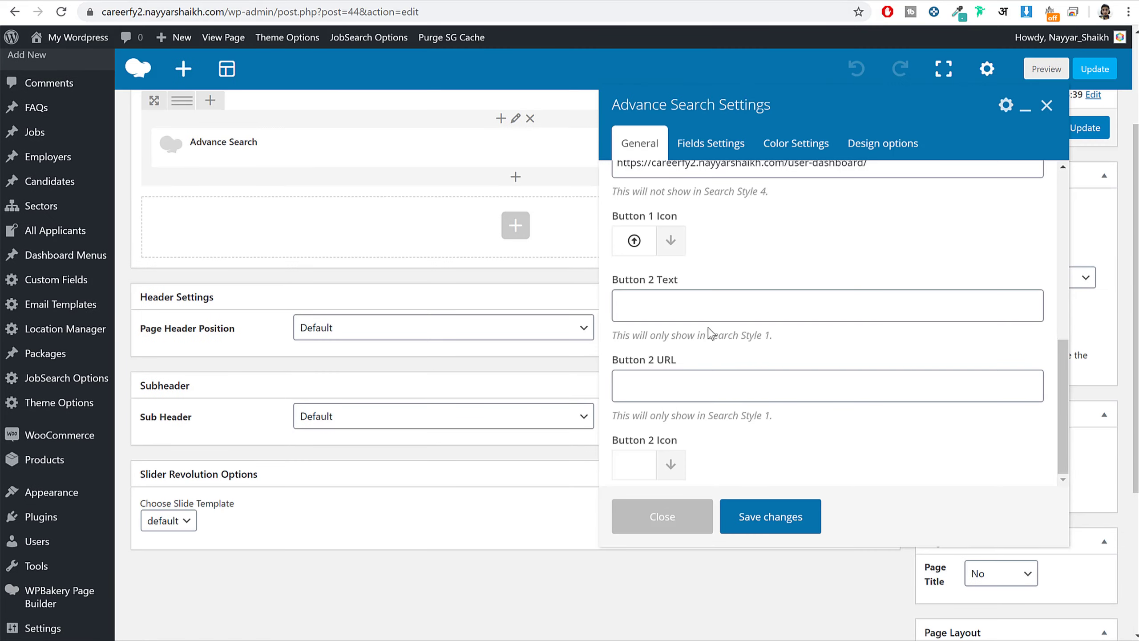
Step: Label Button 2 'Post New Job' and paste the post-new-job page address as its URL
click(687, 305)
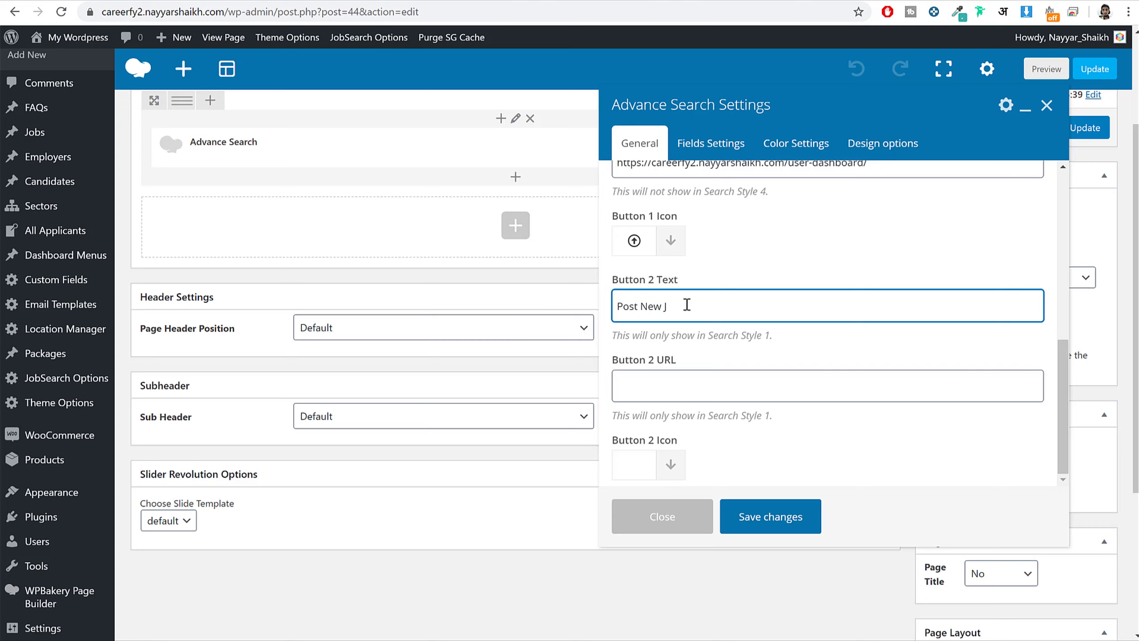
key(Tab)
scroll(818, 316, up, 1)
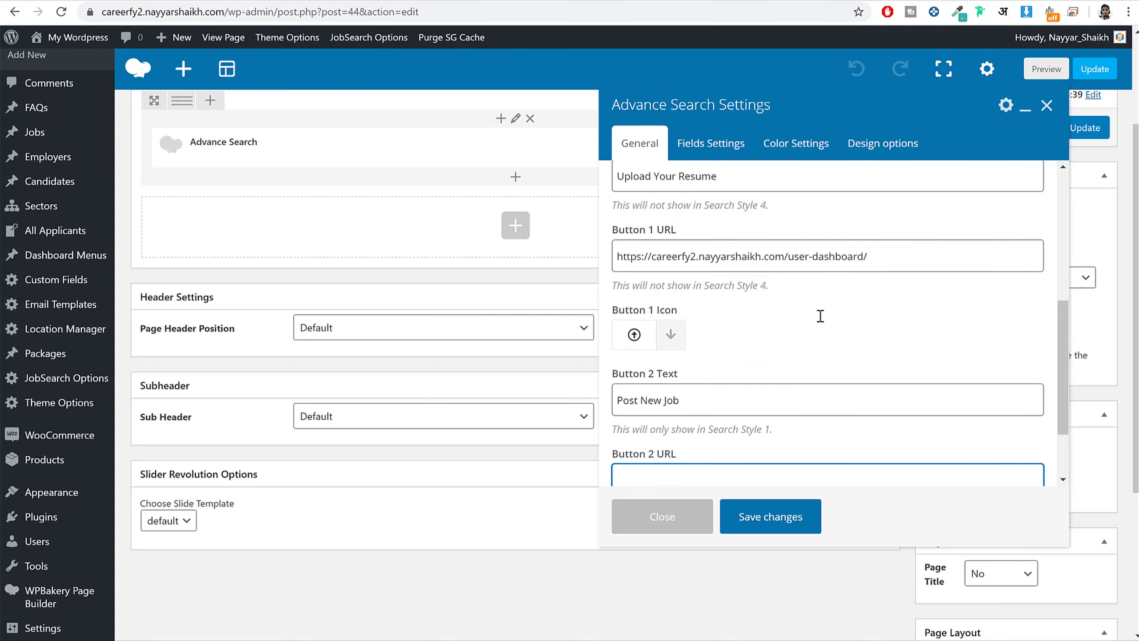
scroll(819, 321, down, 1)
scroll(454, 306, up, 3)
scroll(454, 306, up, 1)
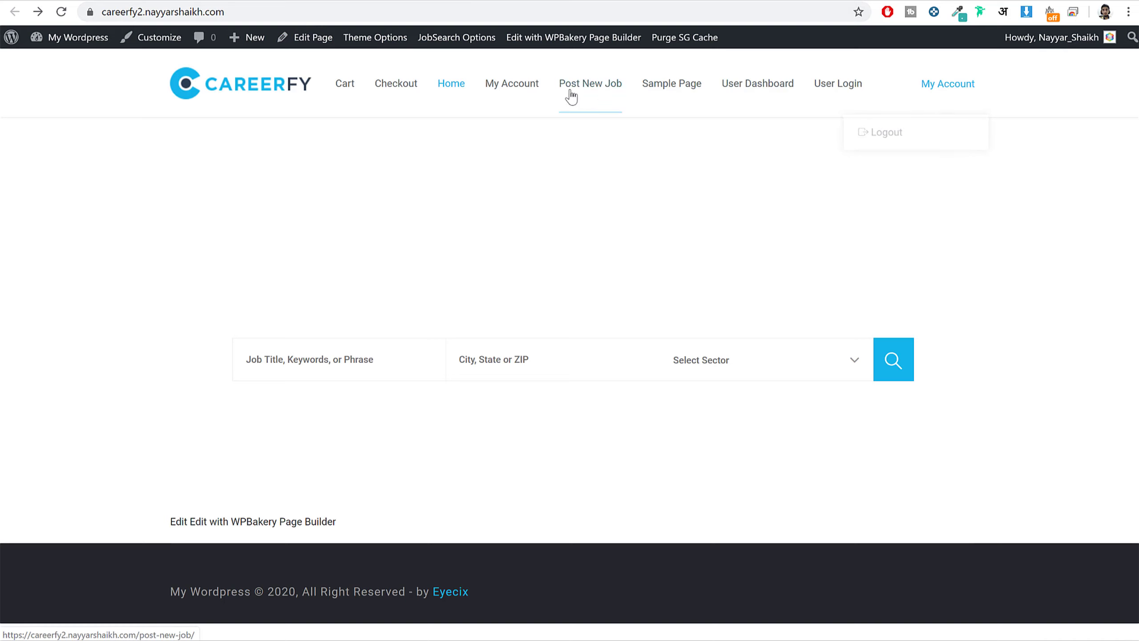
right_click(579, 88)
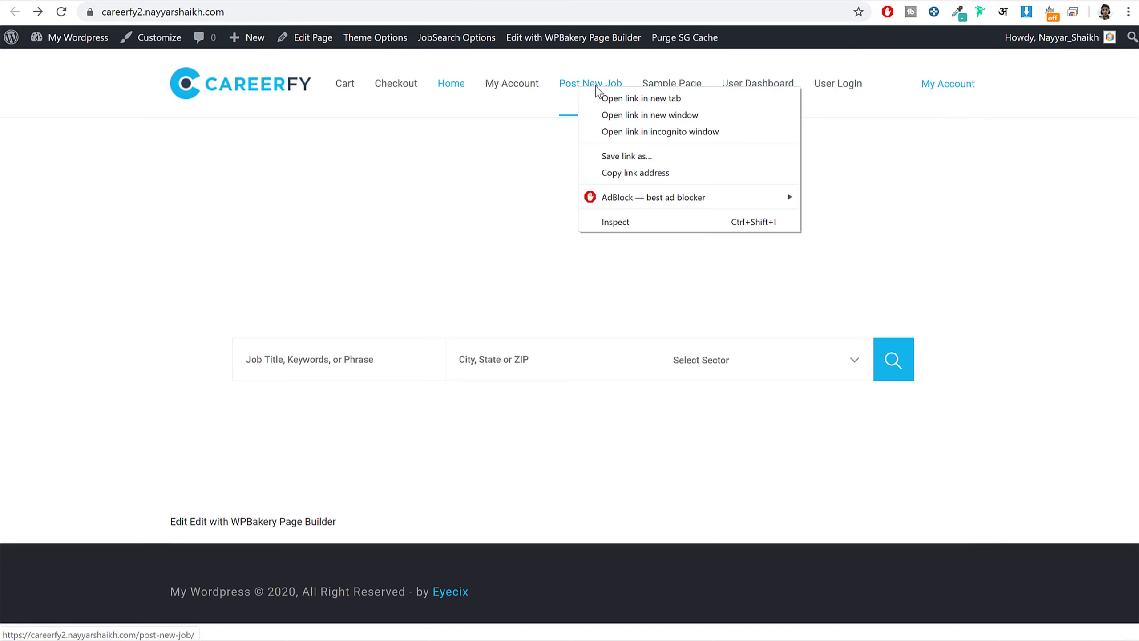
click(639, 173)
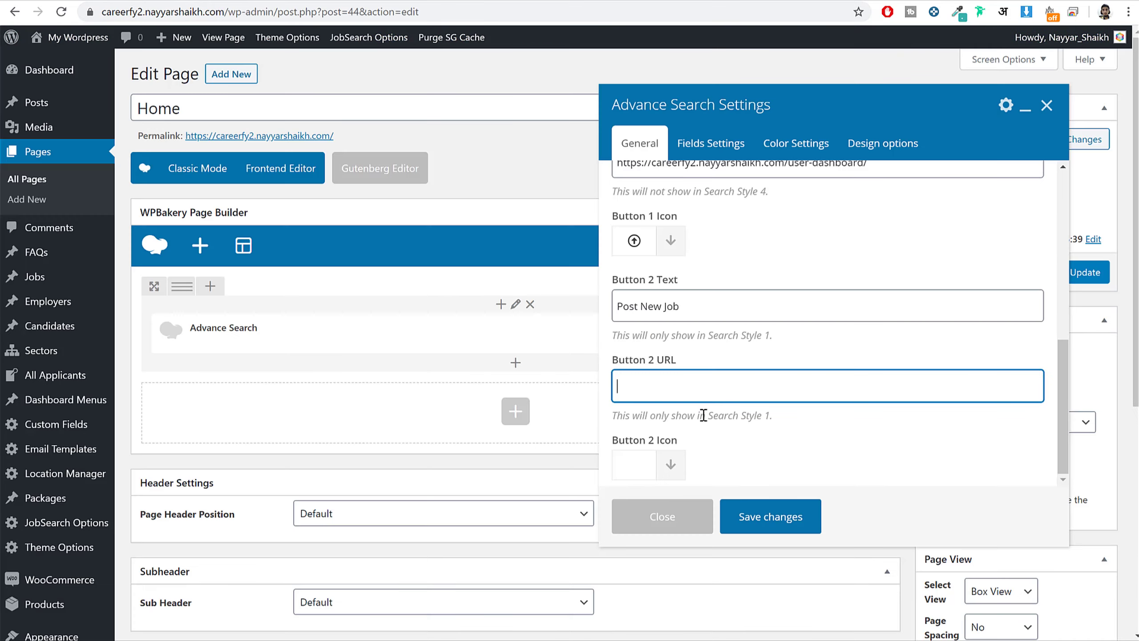
key(ctrl+v)
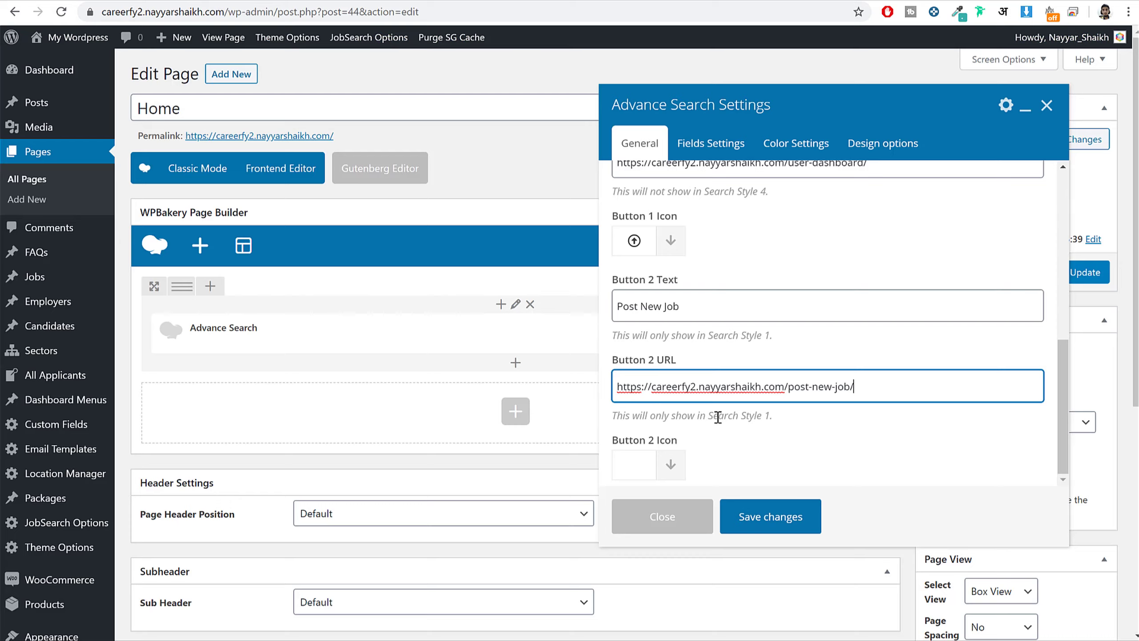
Step: Give Button 2 a briefcase icon and save the Advance Search settings
scroll(703, 418, down, 2)
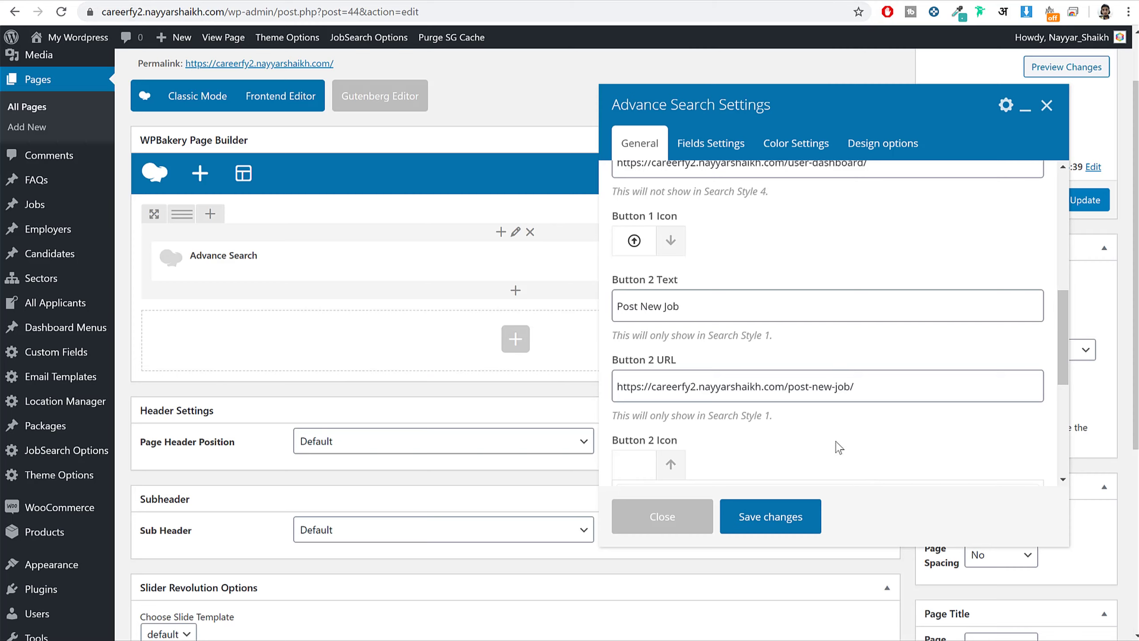
scroll(839, 448, down, 5)
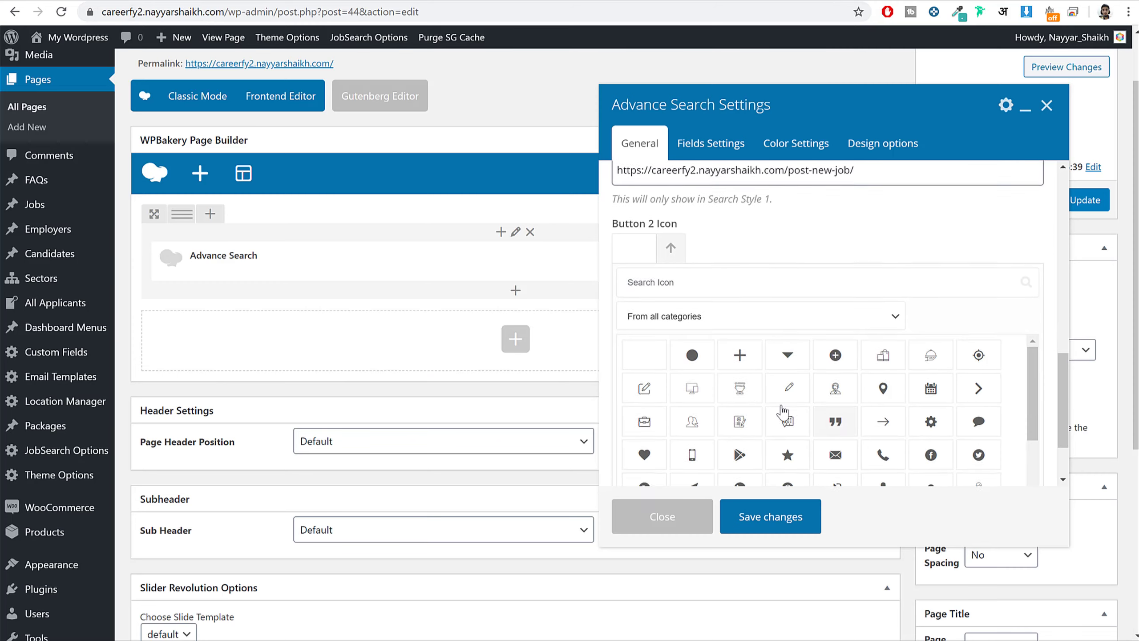
text(brief)
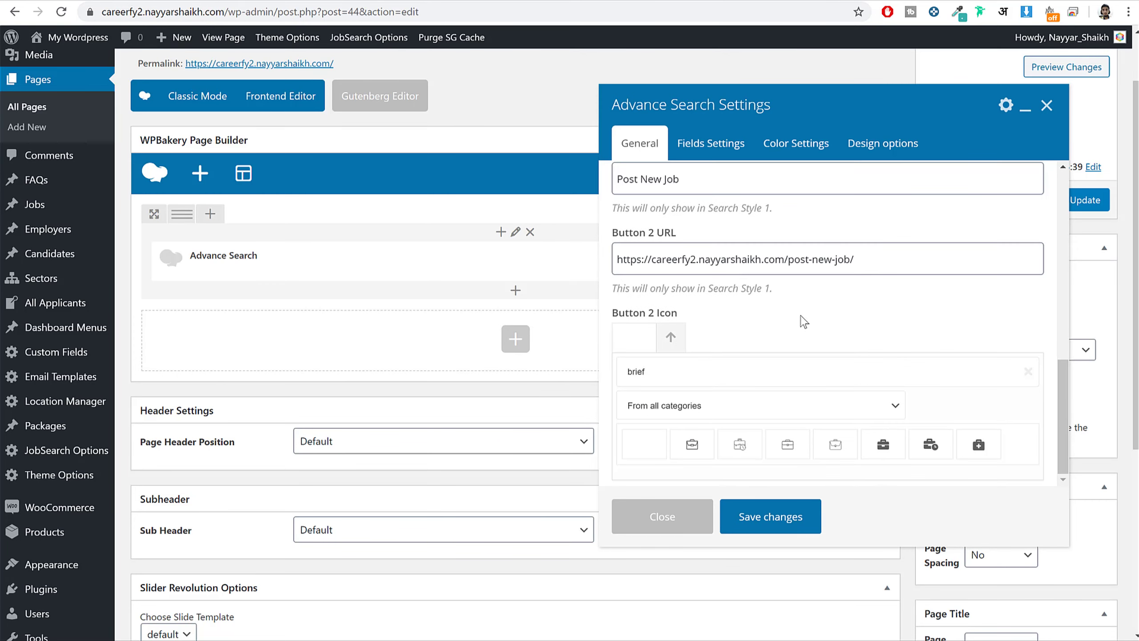
scroll(802, 321, down, 2)
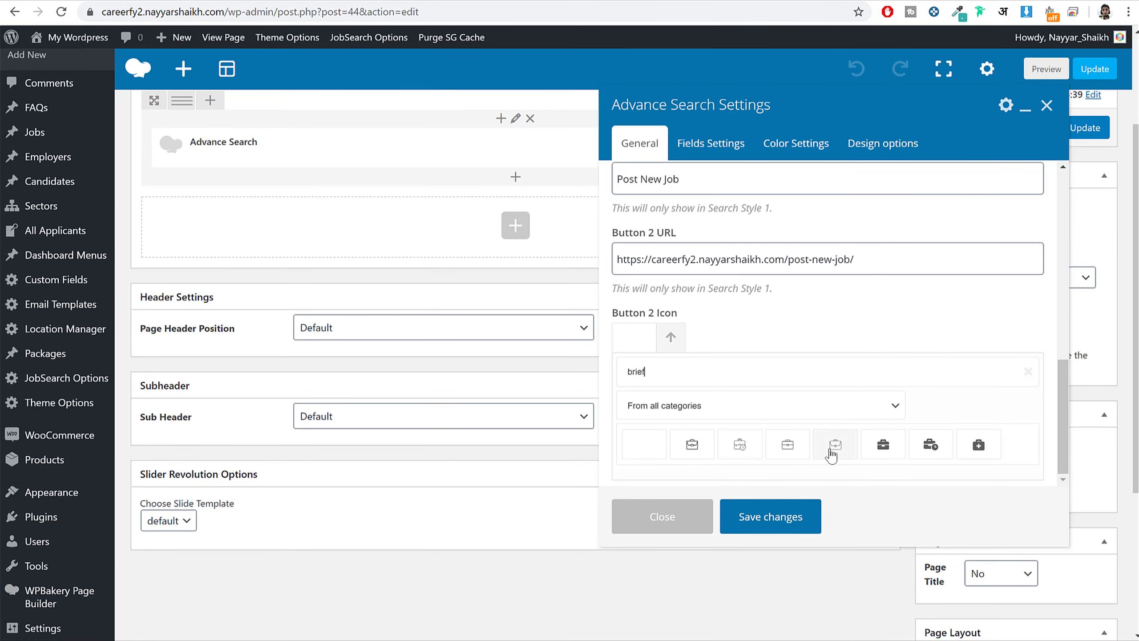
click(788, 444)
click(766, 517)
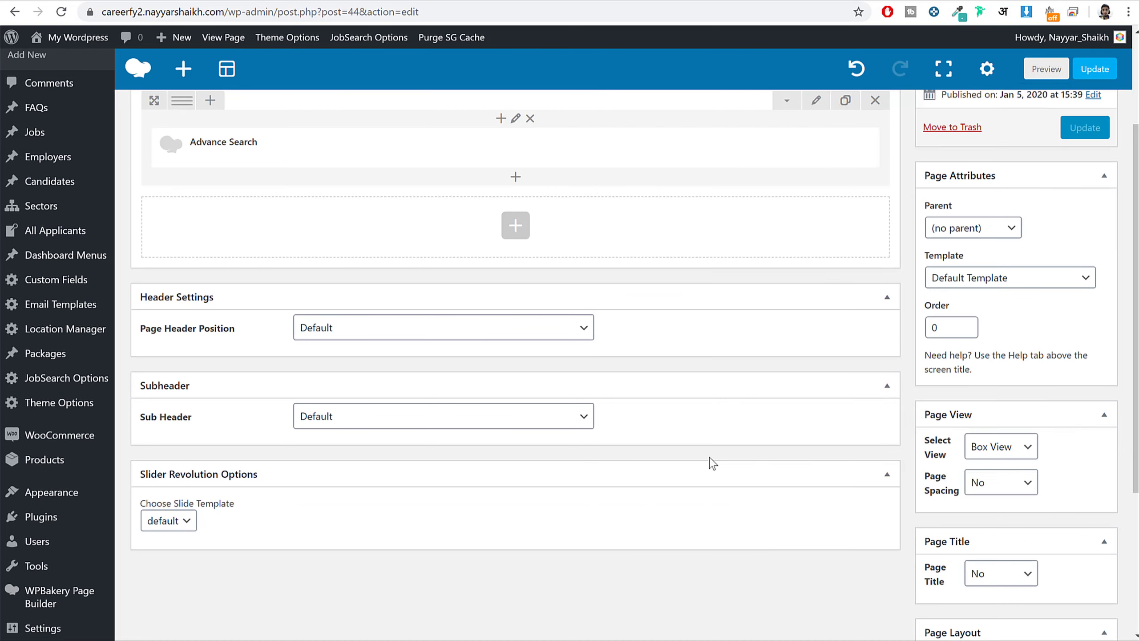
scroll(712, 464, up, 4)
Step: Update the Home page and reload the live homepage to see the new buttons
click(1084, 272)
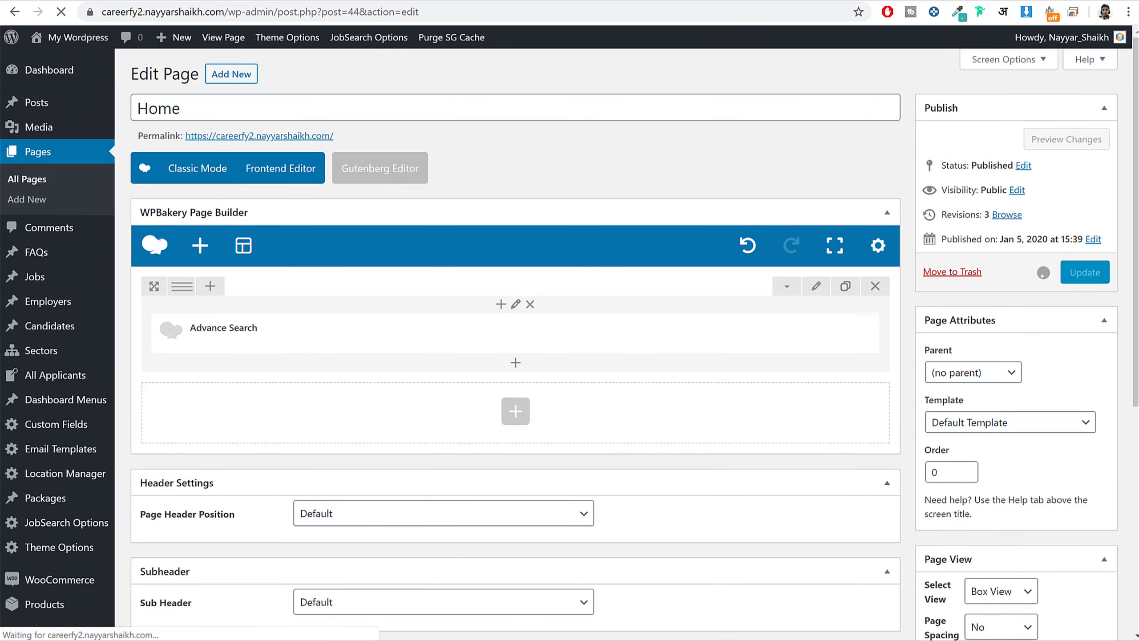
key(ctrl+Tab)
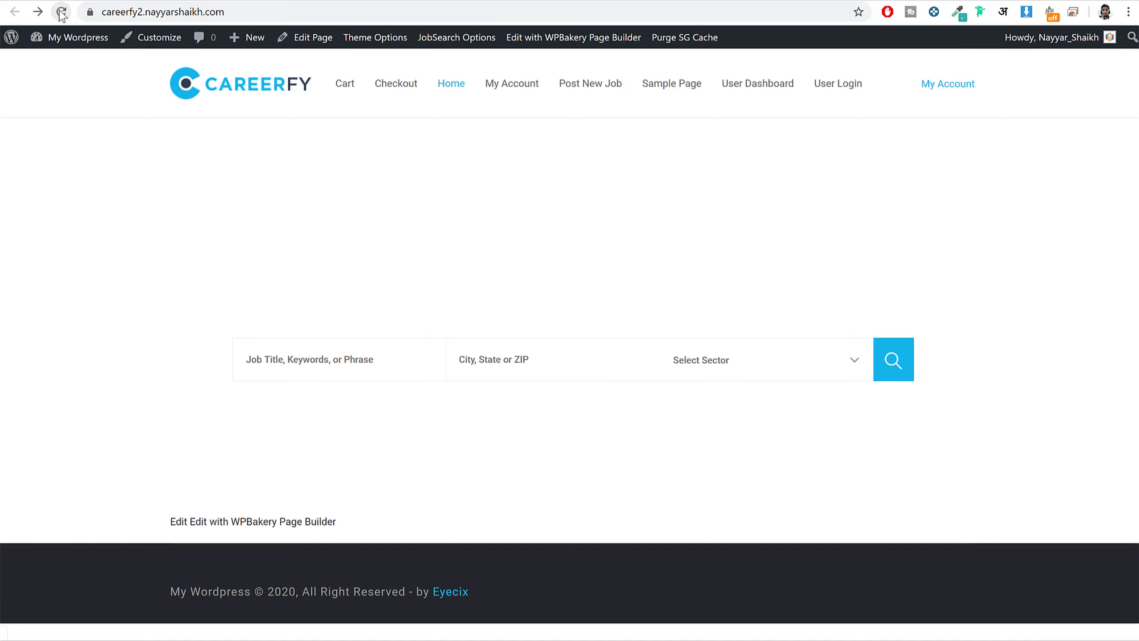
click(62, 12)
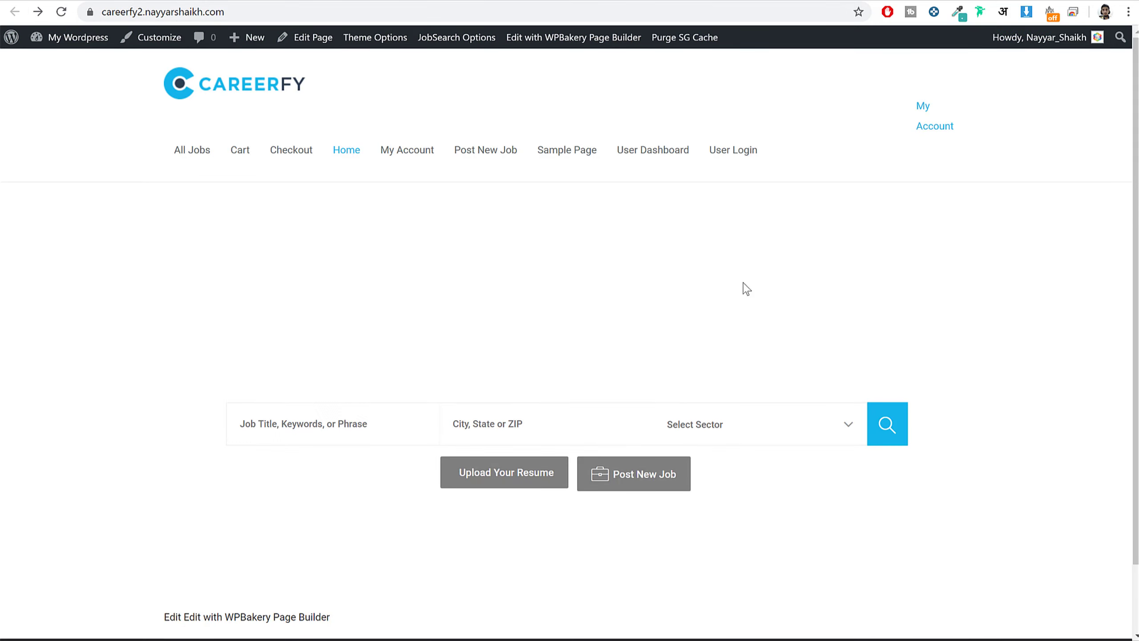
drag(746, 288, 673, 302)
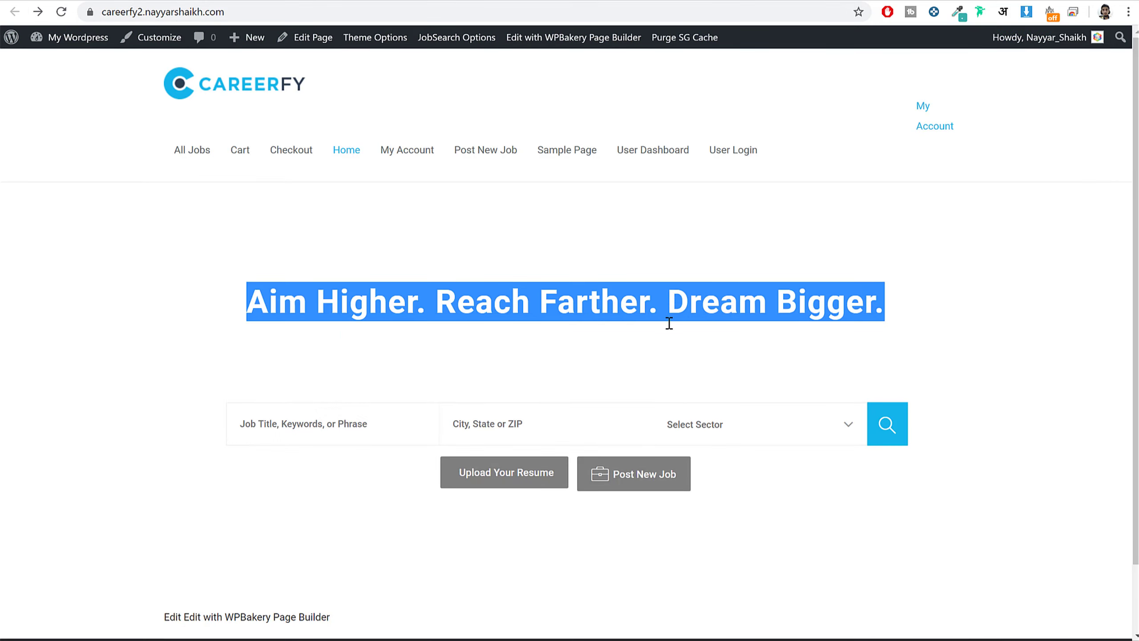
click(677, 301)
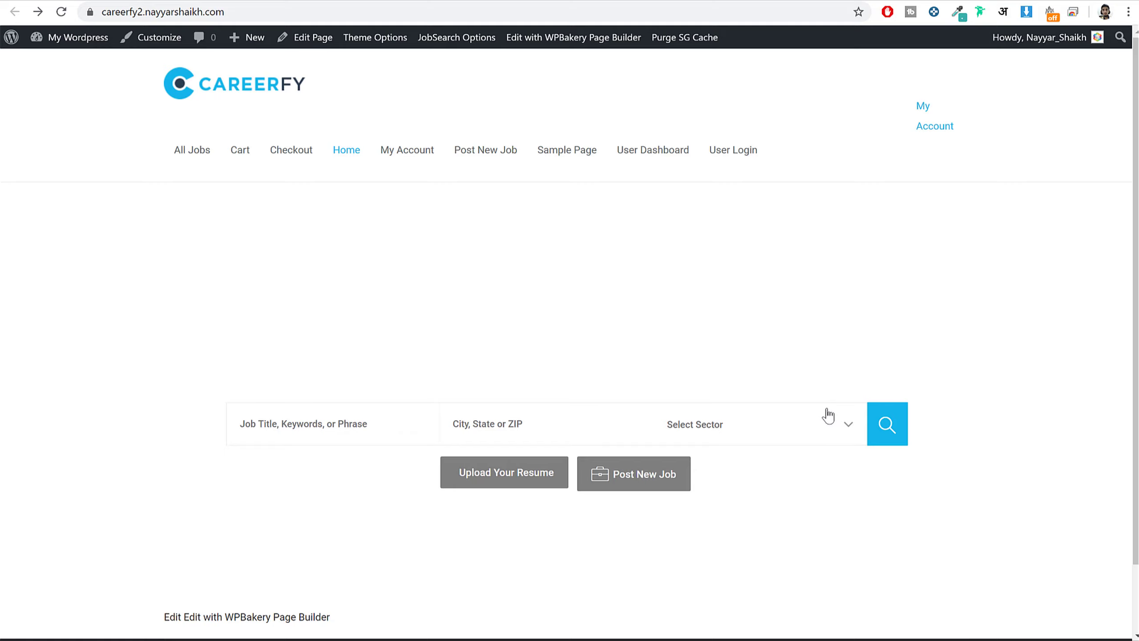
Step: Run a search on the live homepage to confirm it opens All Jobs, then go back
click(888, 436)
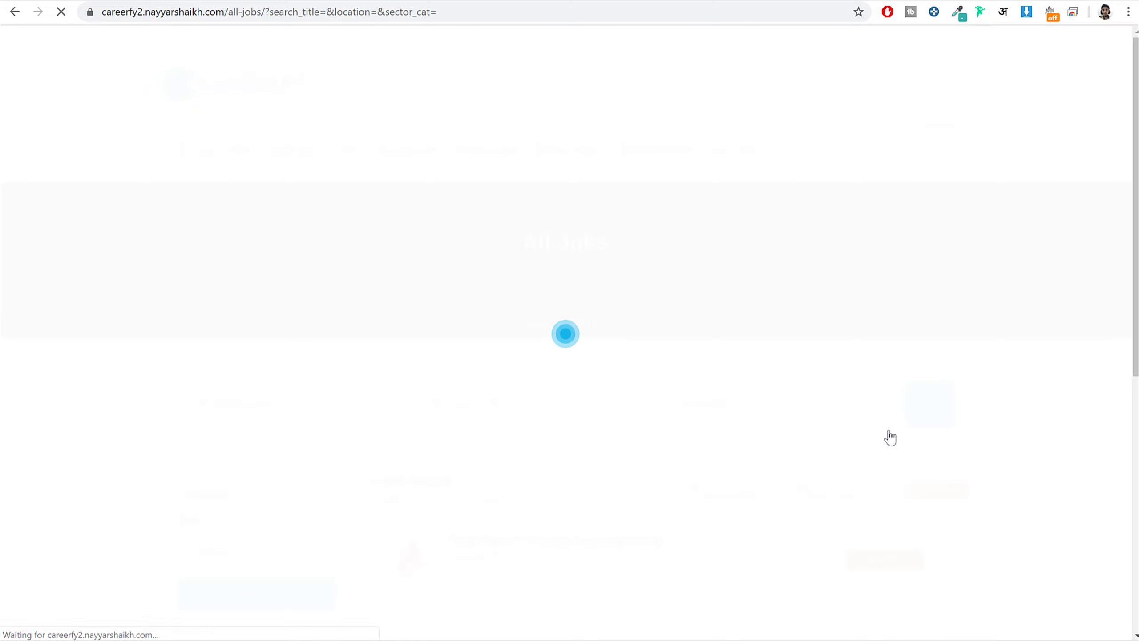
scroll(568, 358, down, 5)
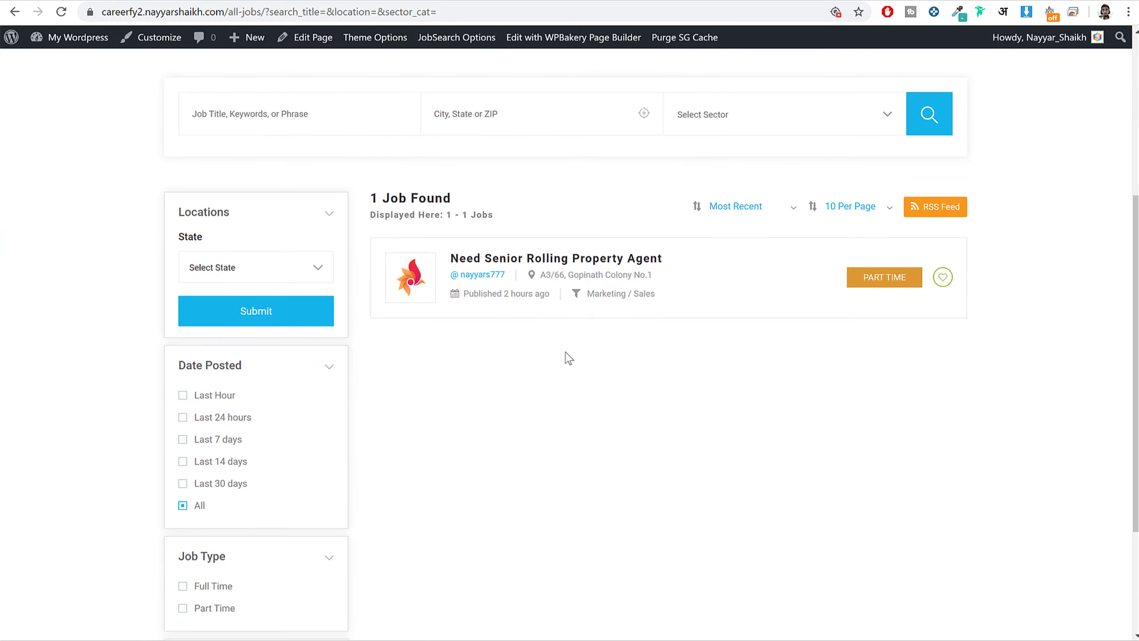
scroll(569, 358, up, 5)
key(alt+Left)
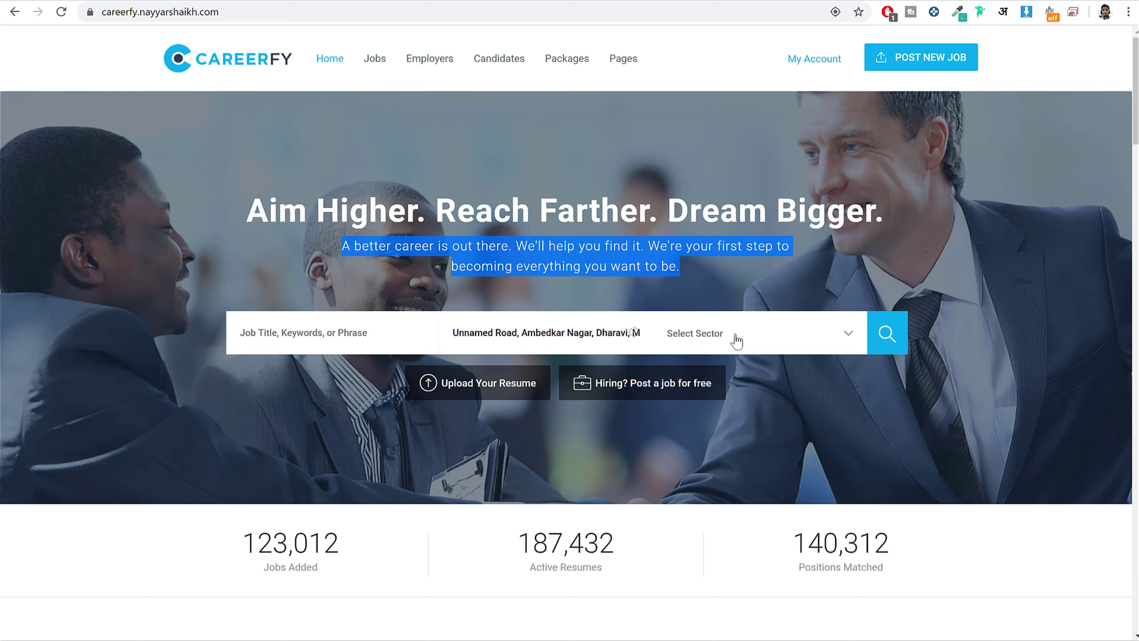
click(397, 235)
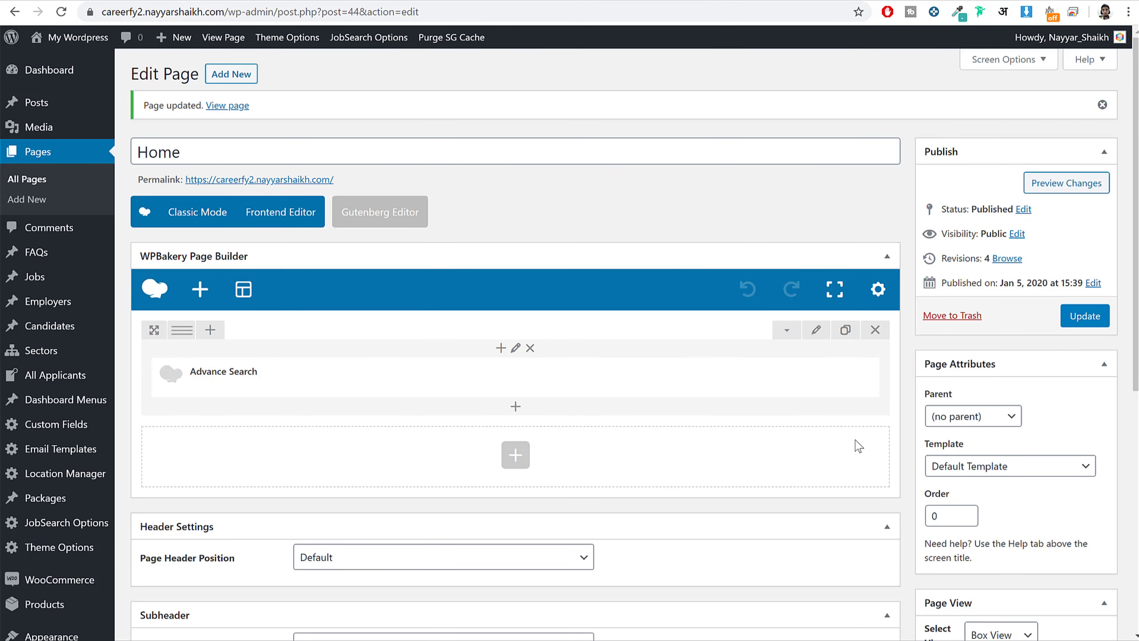
Step: In the search row's Design Options, add a background image and switch to Upload Files
click(817, 333)
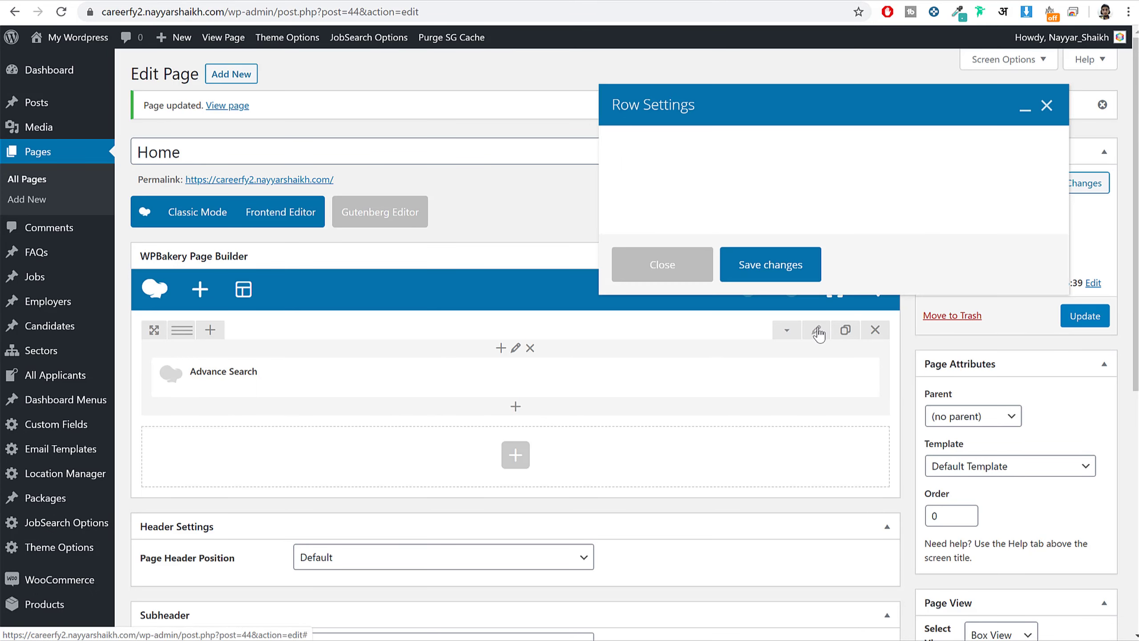
scroll(866, 356, down, 5)
scroll(866, 356, down, 6)
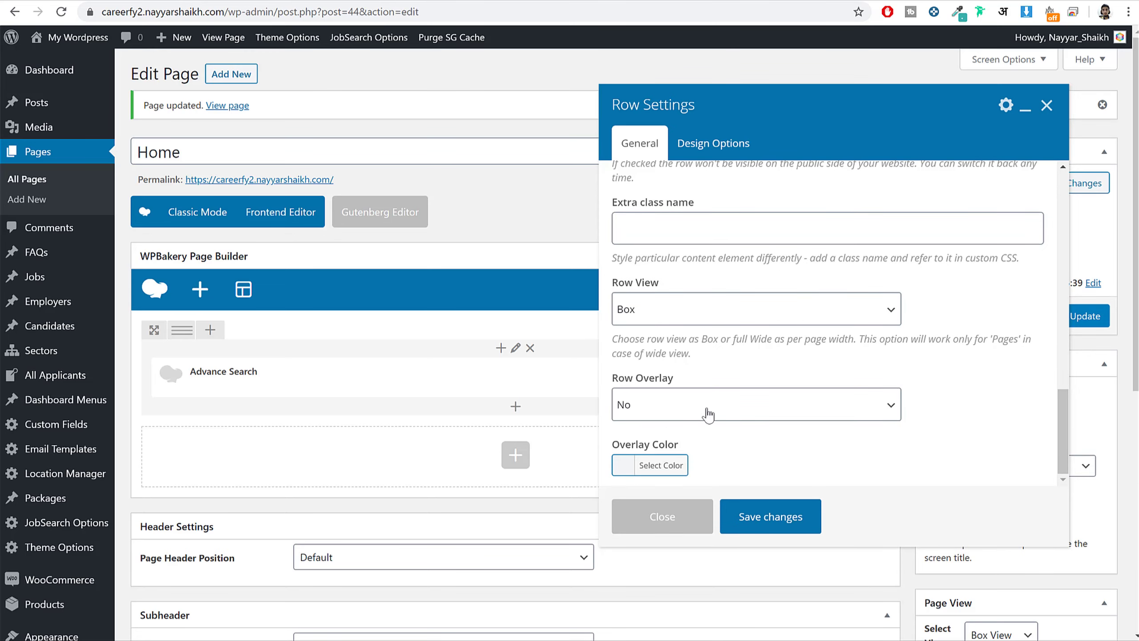
click(699, 144)
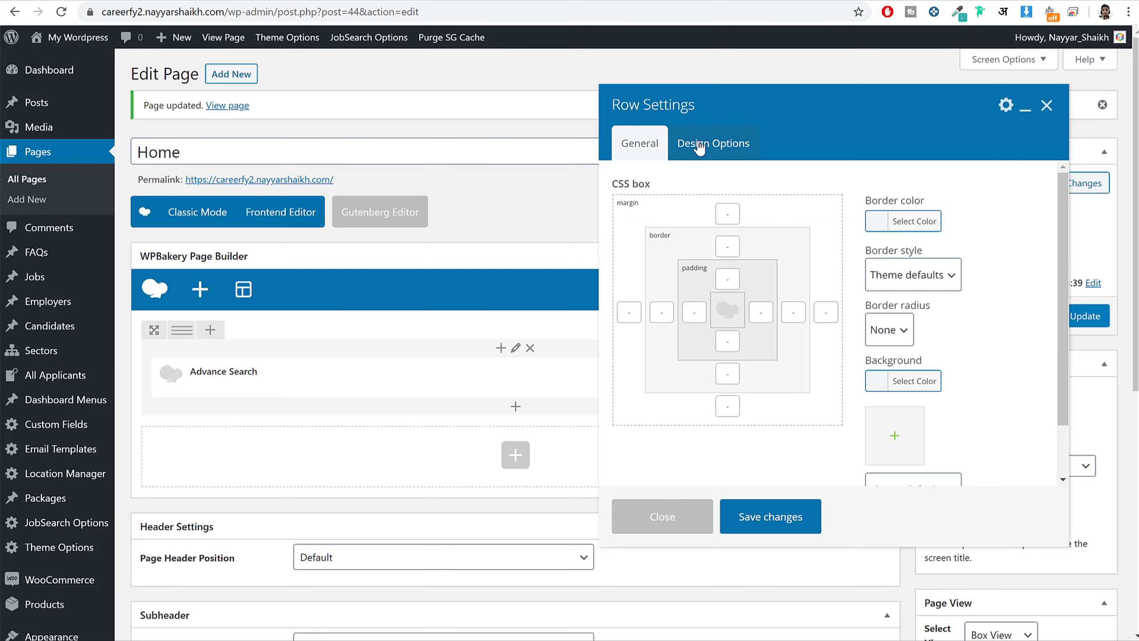
scroll(891, 276, down, 3)
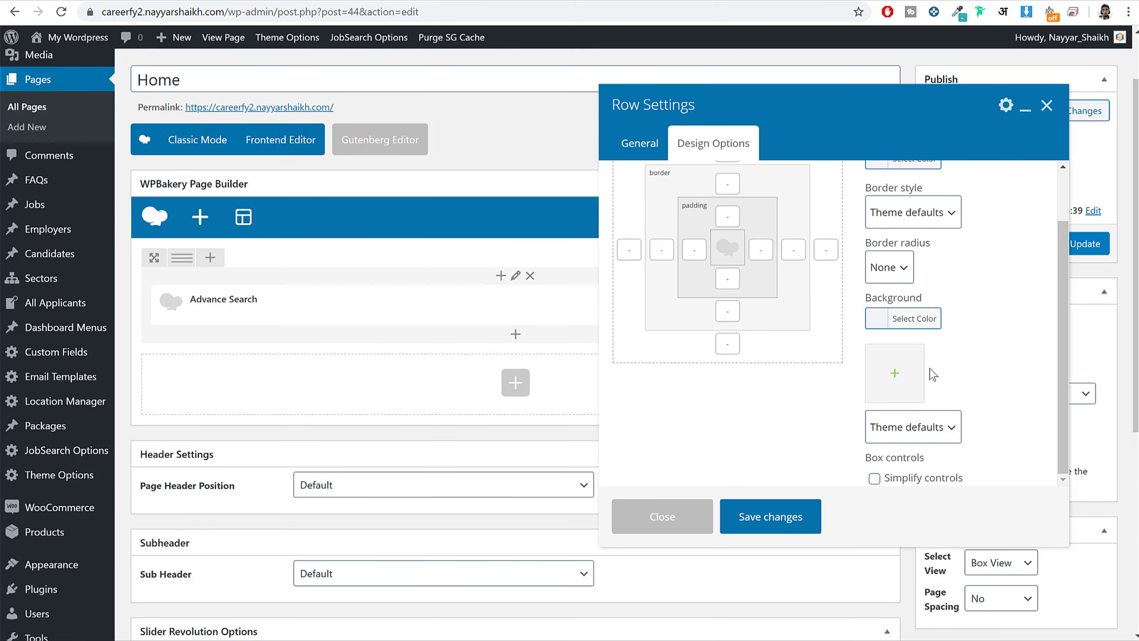
click(899, 380)
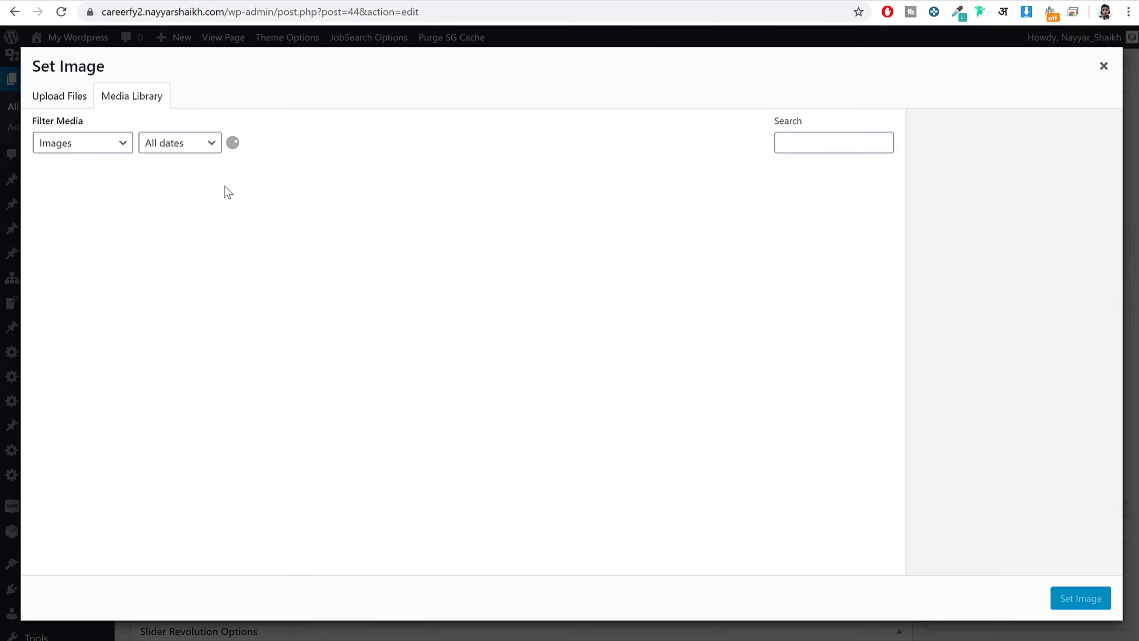
click(62, 98)
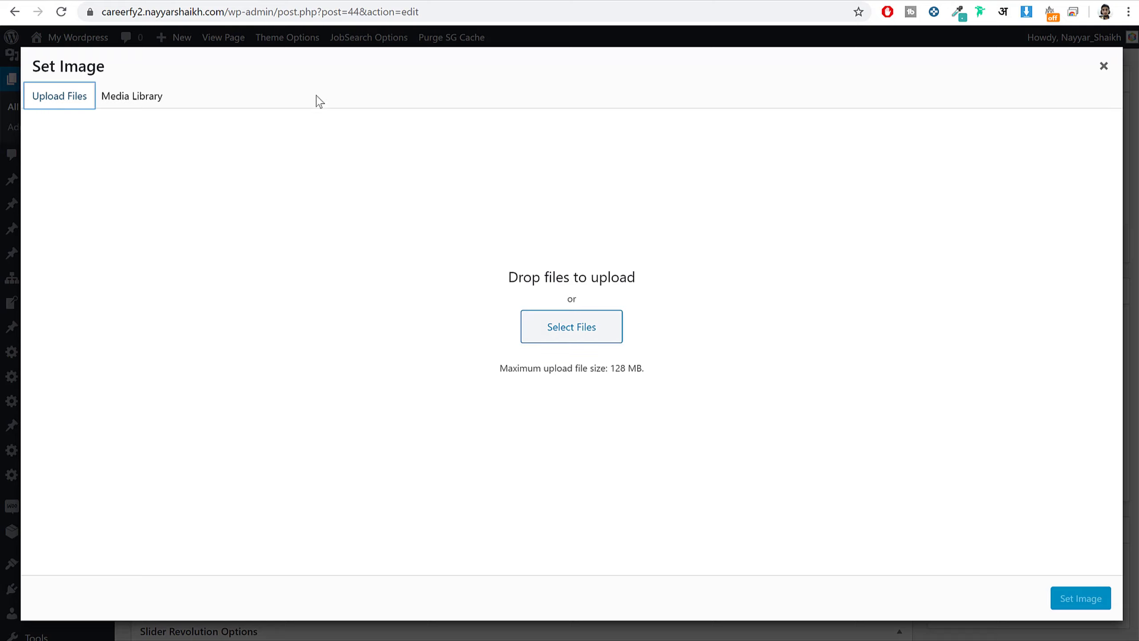
Step: Browse the upload file picker's folders and files to find the banner image
click(606, 332)
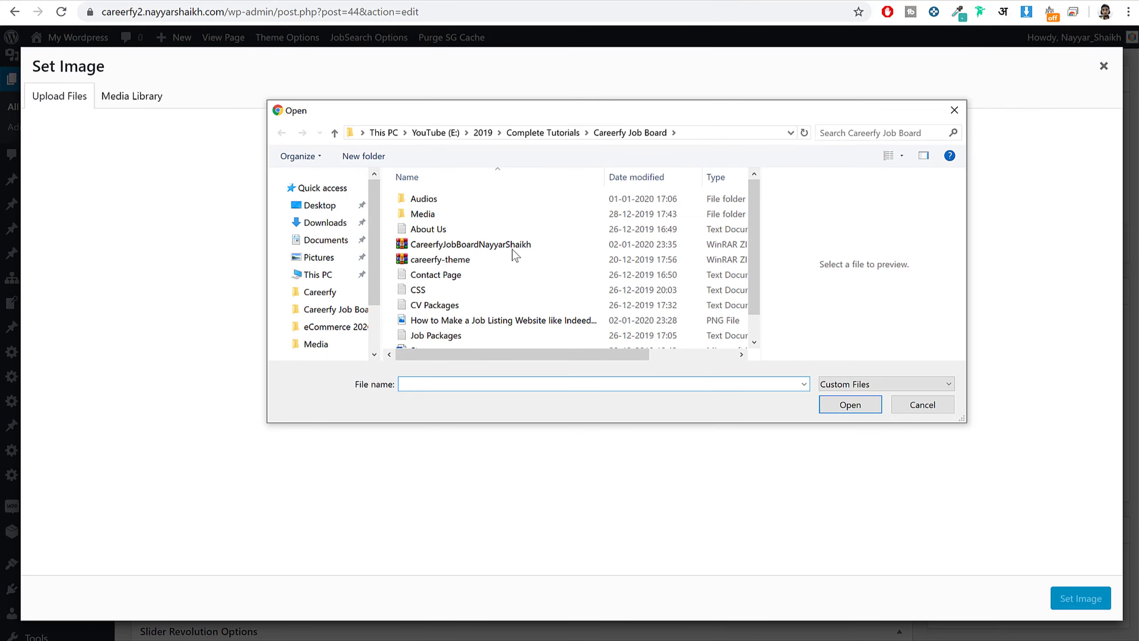
click(458, 247)
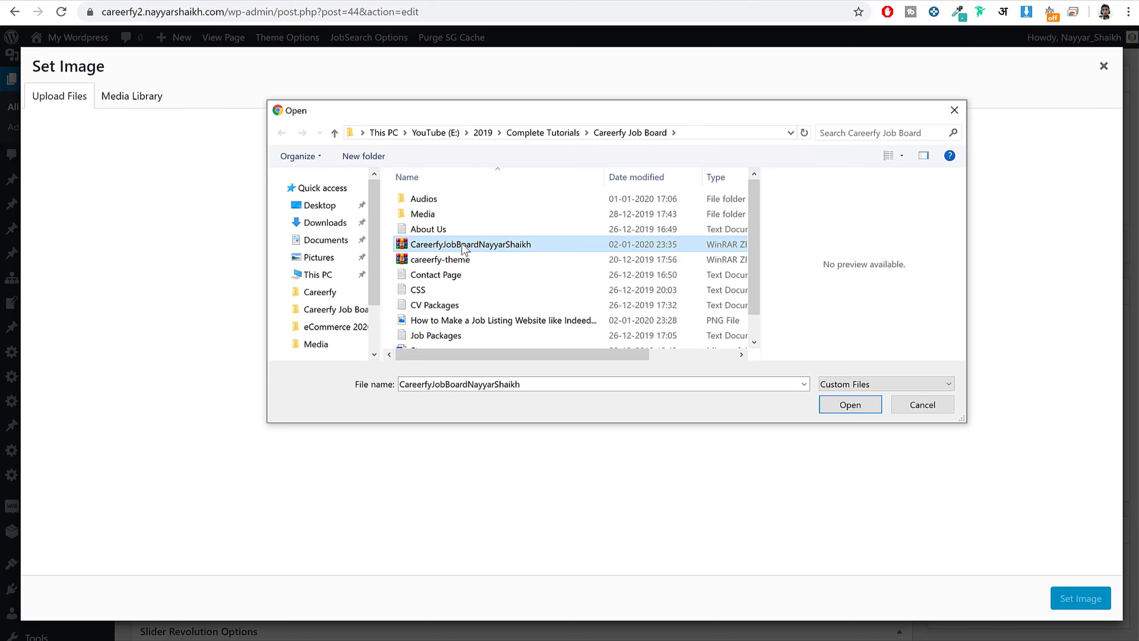
right_click(491, 244)
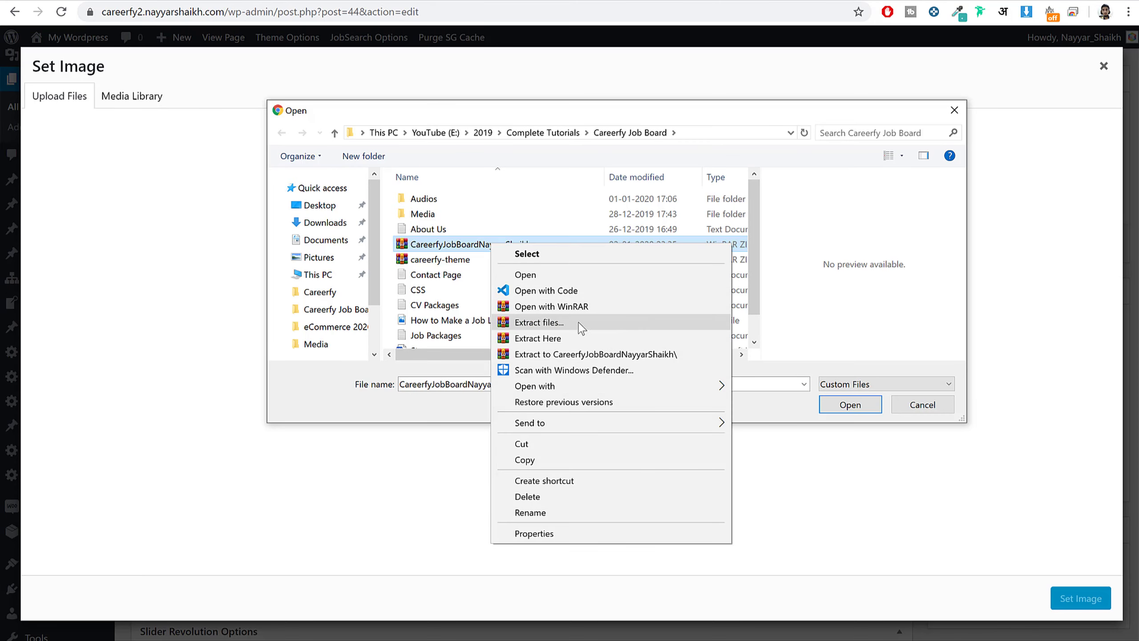
click(417, 290)
scroll(449, 297, down, 1)
scroll(449, 296, up, 1)
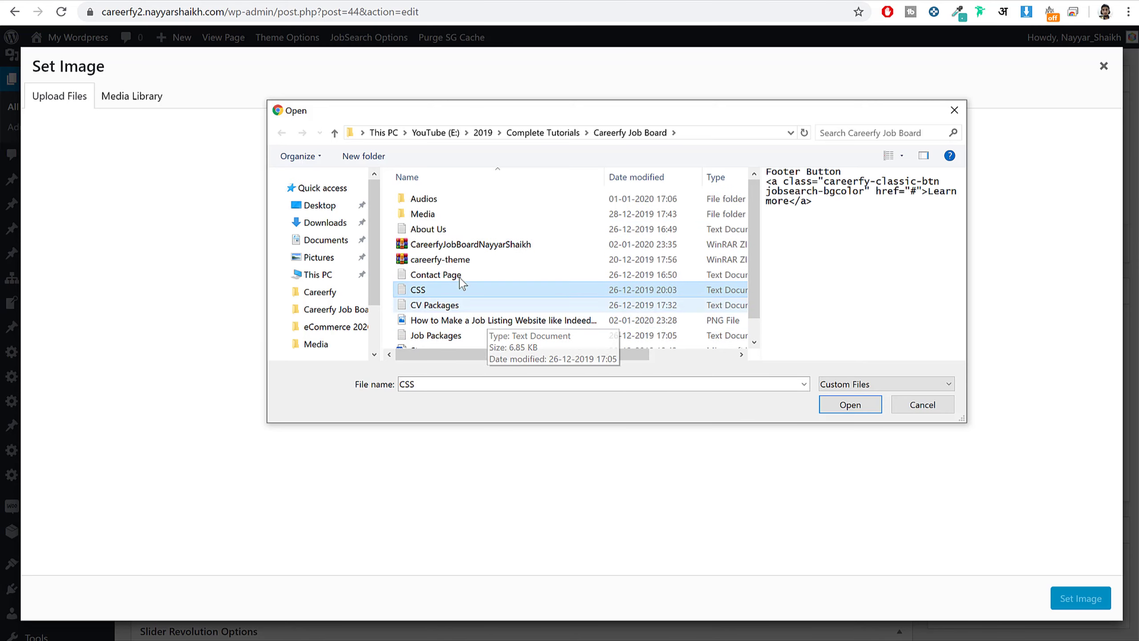
double_click(452, 215)
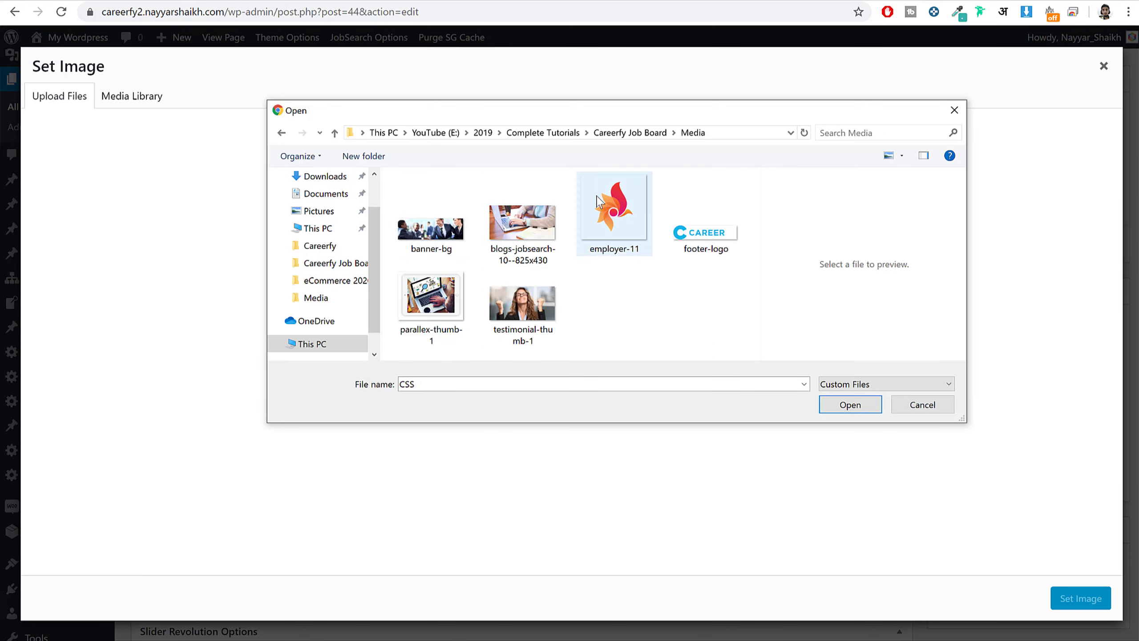
click(460, 276)
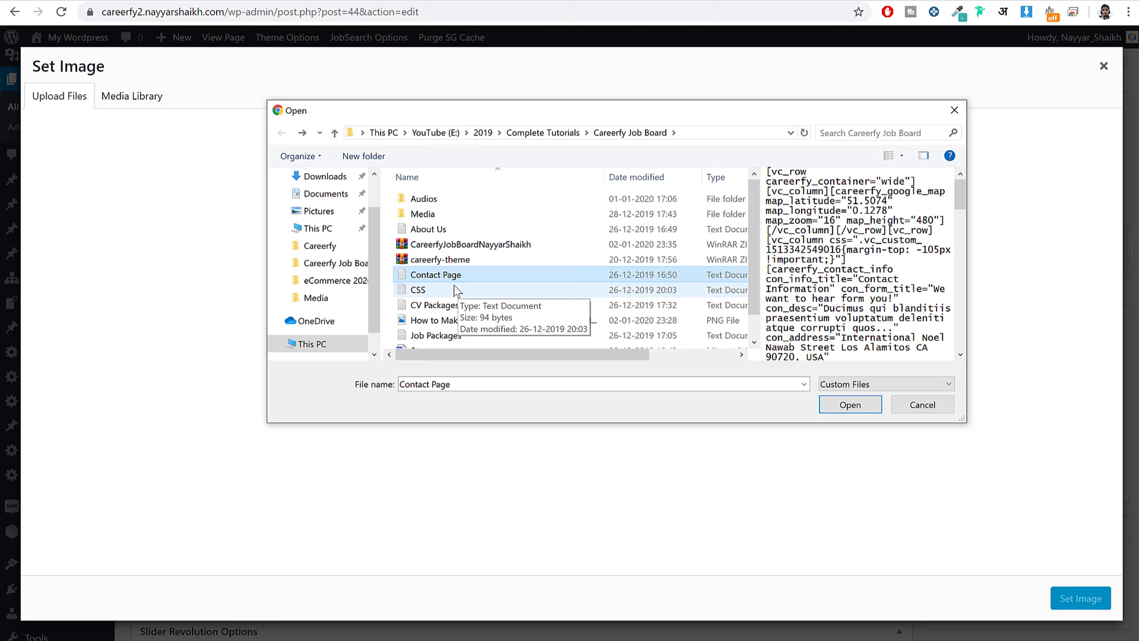
click(460, 290)
click(488, 310)
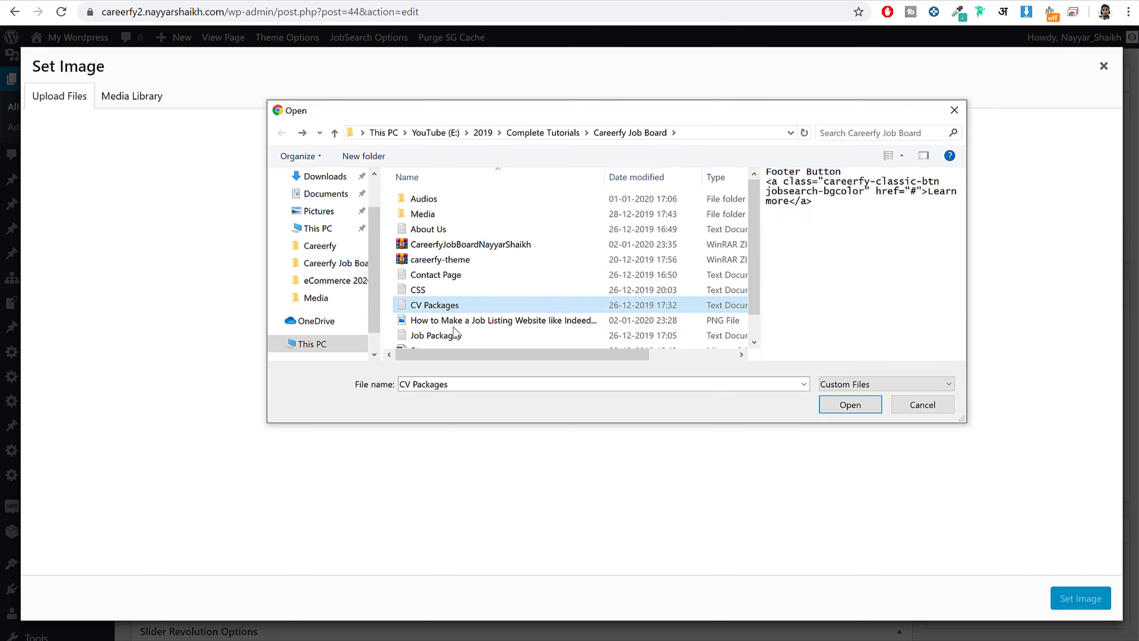
click(466, 338)
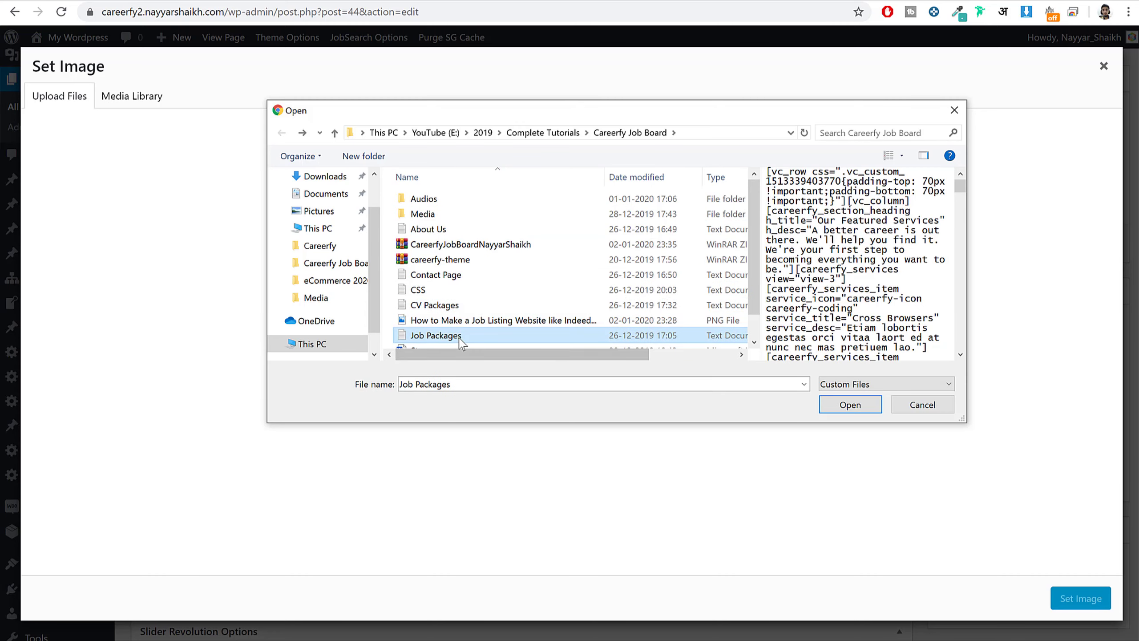
Step: Upload banner-bg.jpg from the Media folder and set it as the row's background image
double_click(433, 223)
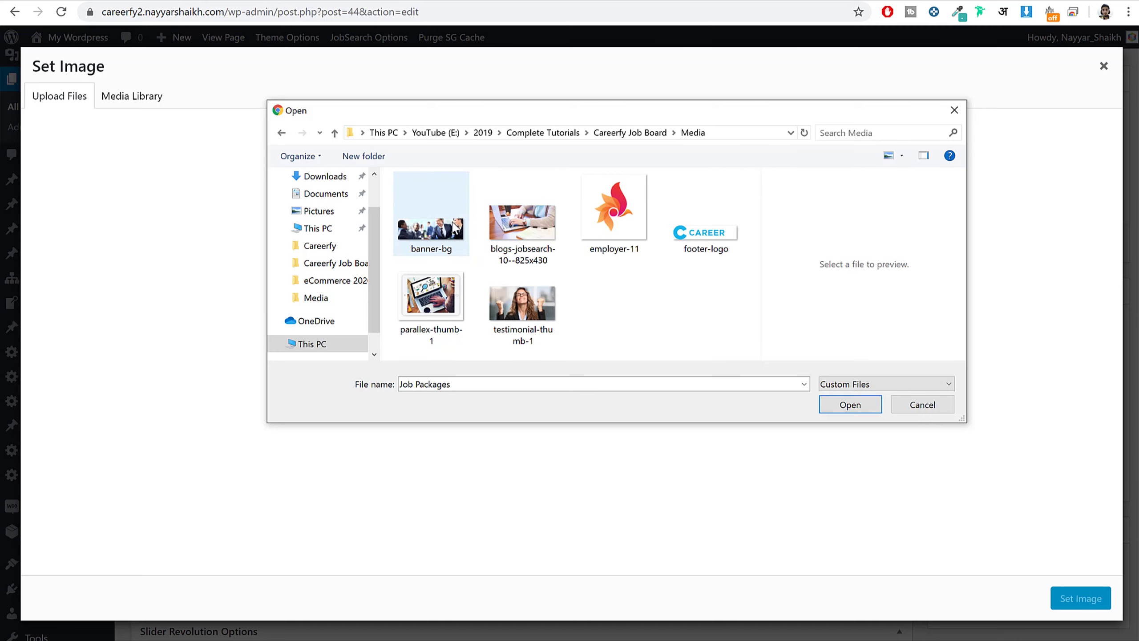
click(454, 226)
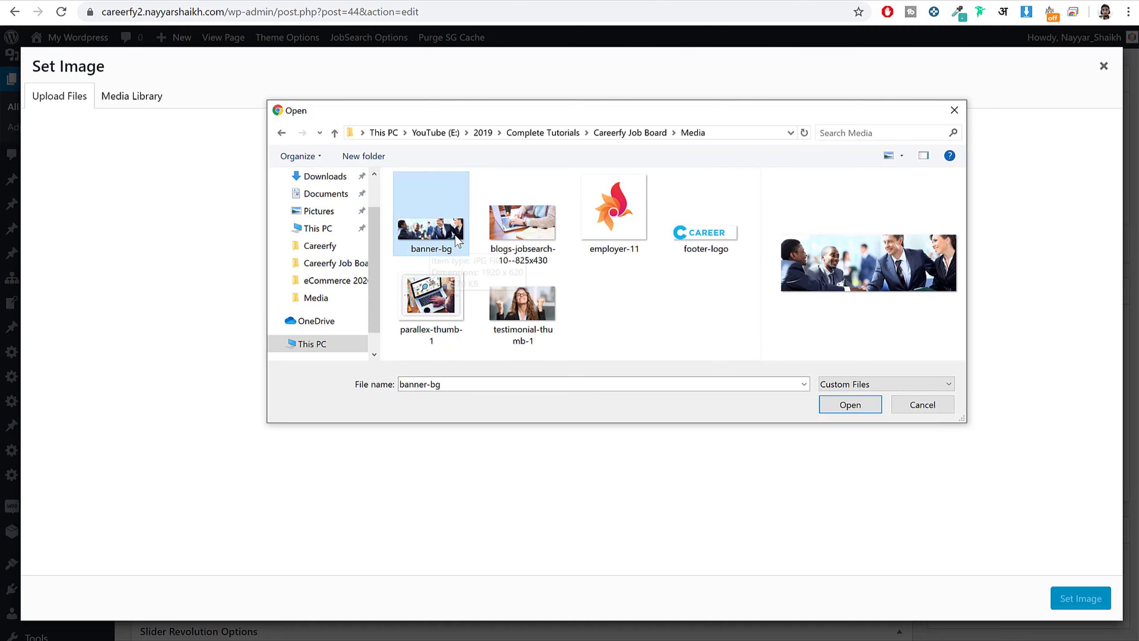
click(858, 407)
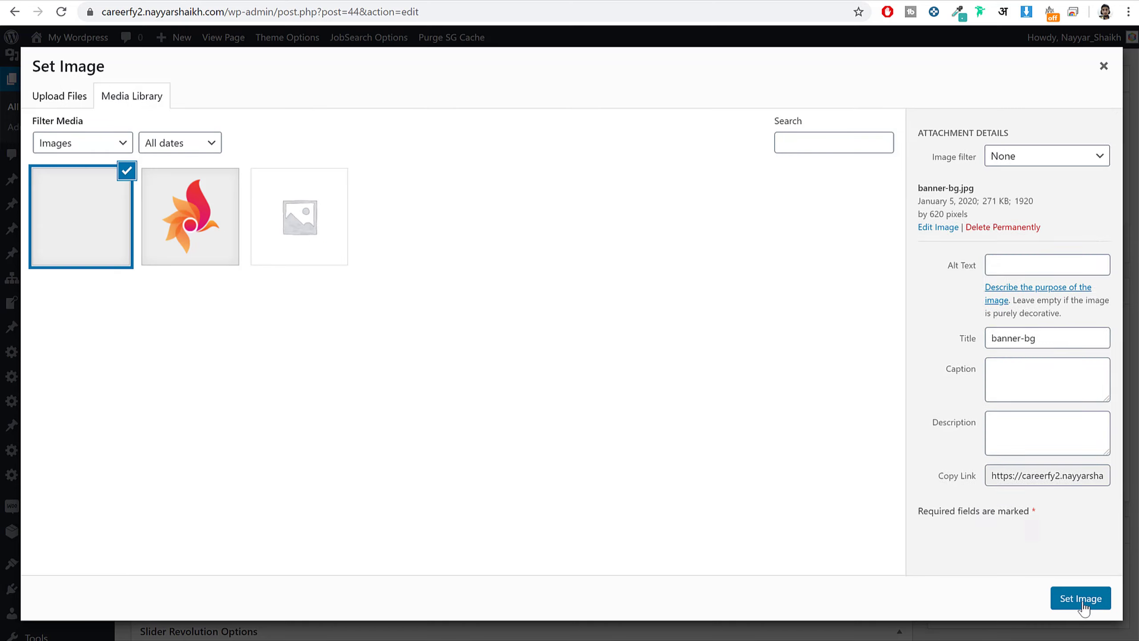
click(1081, 599)
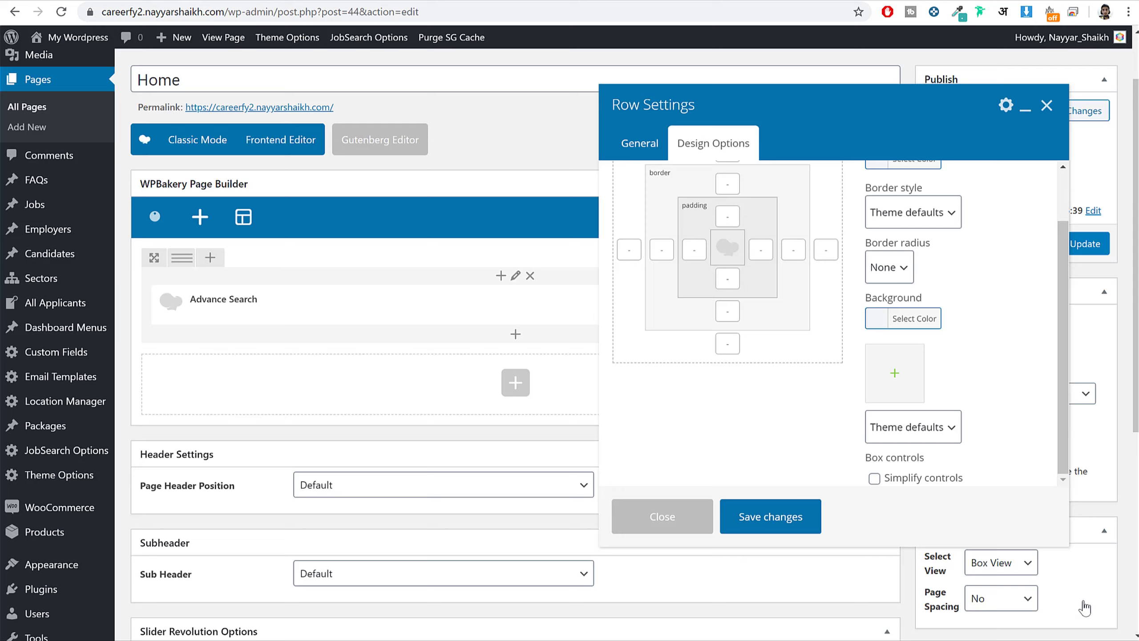
Step: Save the row background, update the Home page, and reload it on the live site
click(790, 520)
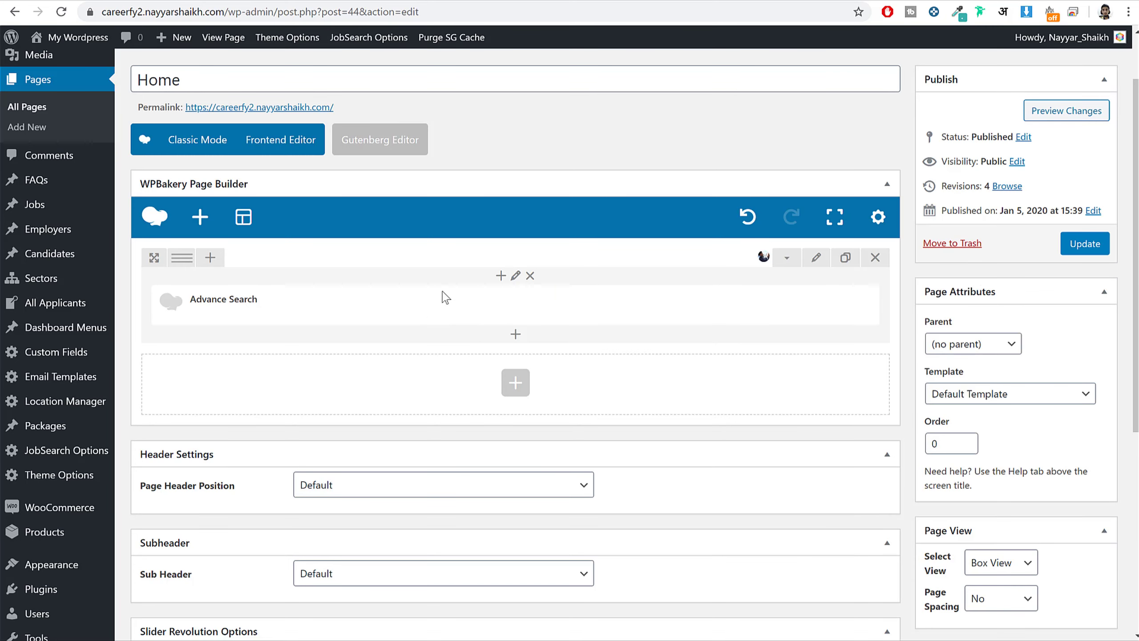
click(1085, 243)
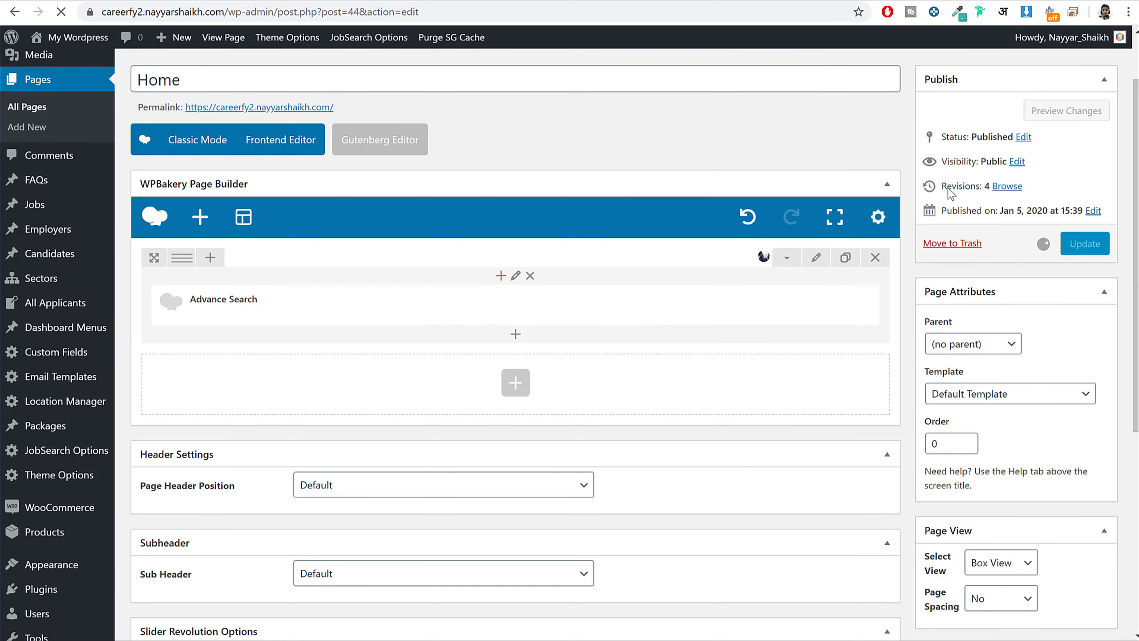
click(368, 3)
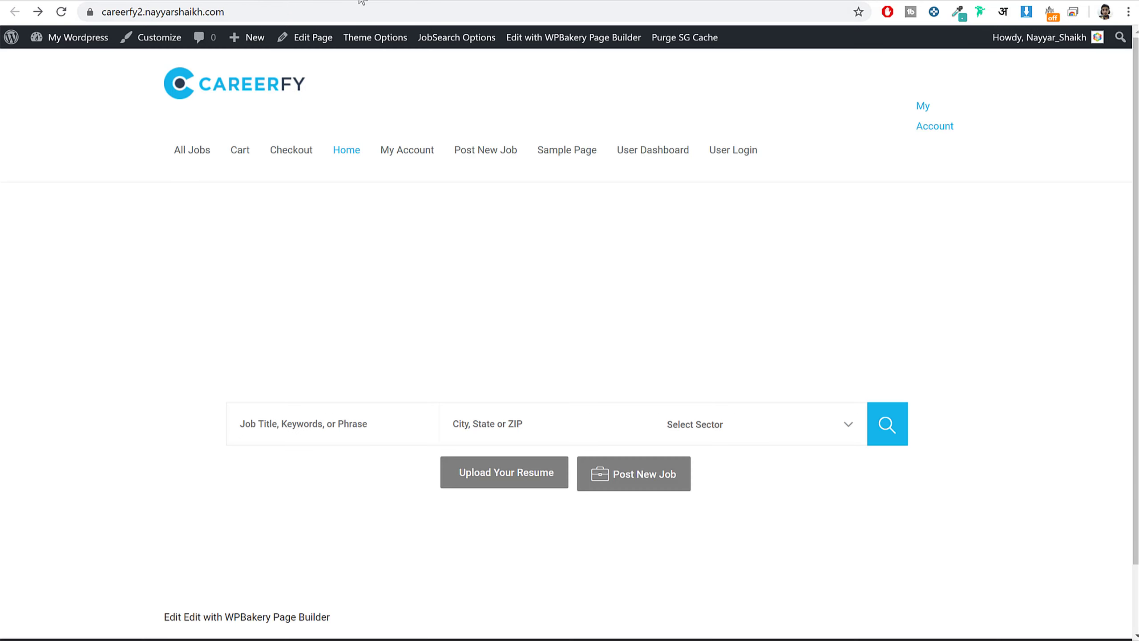
click(62, 10)
Step: Review the live hero banner, then bring up the original Careerfy demo to compare
scroll(913, 346, down, 1)
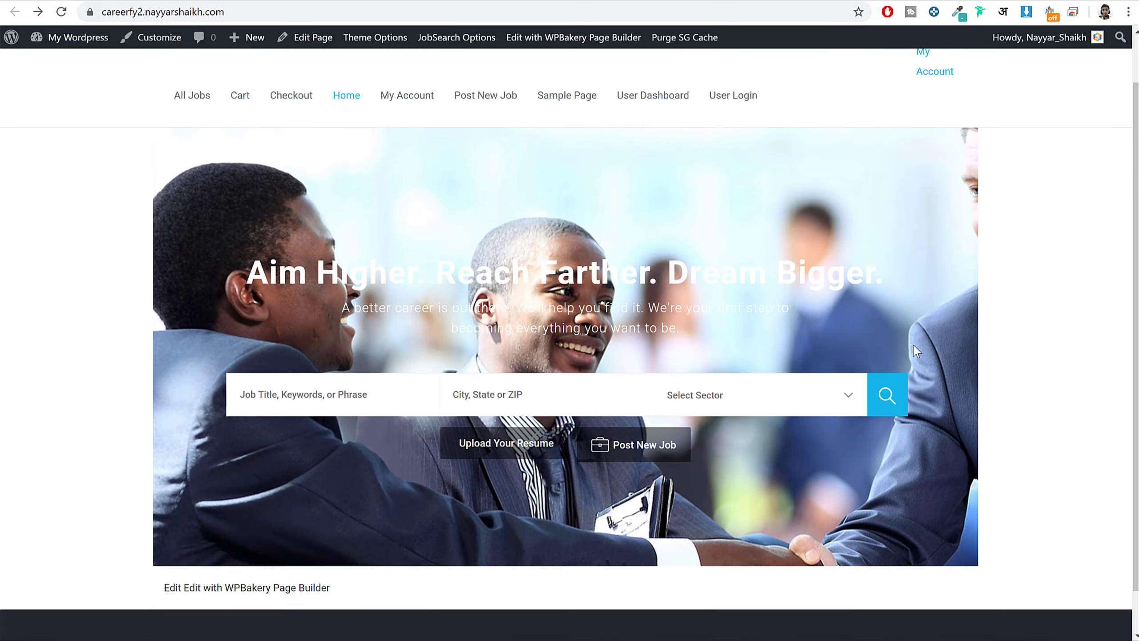
scroll(914, 344, down, 1)
scroll(922, 364, up, 2)
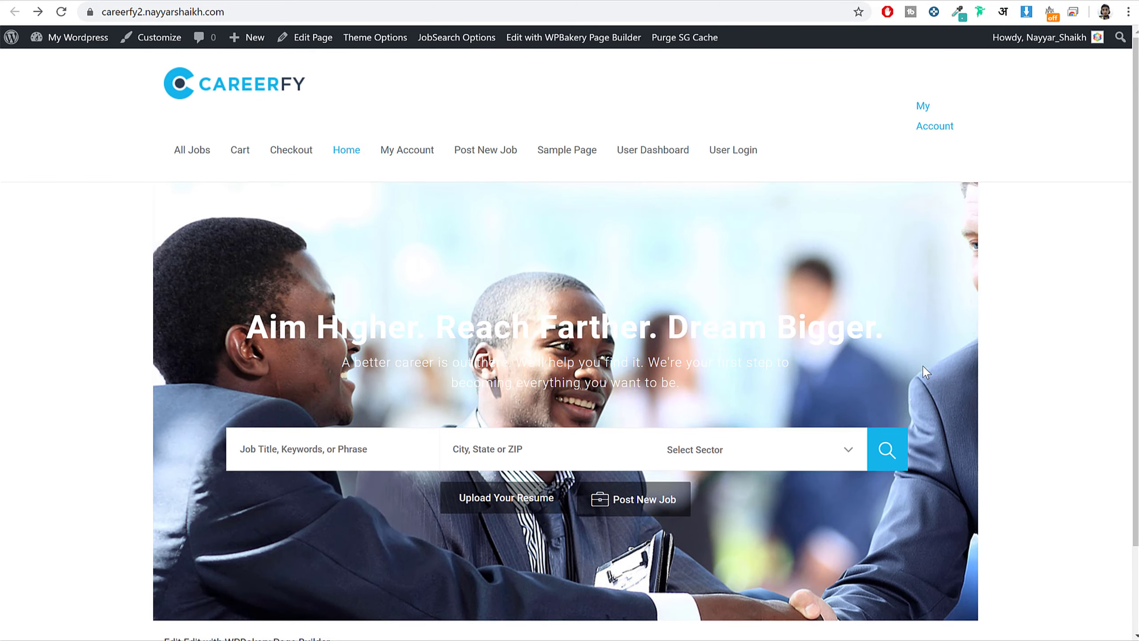
scroll(923, 366, down, 2)
scroll(539, 352, up, 1)
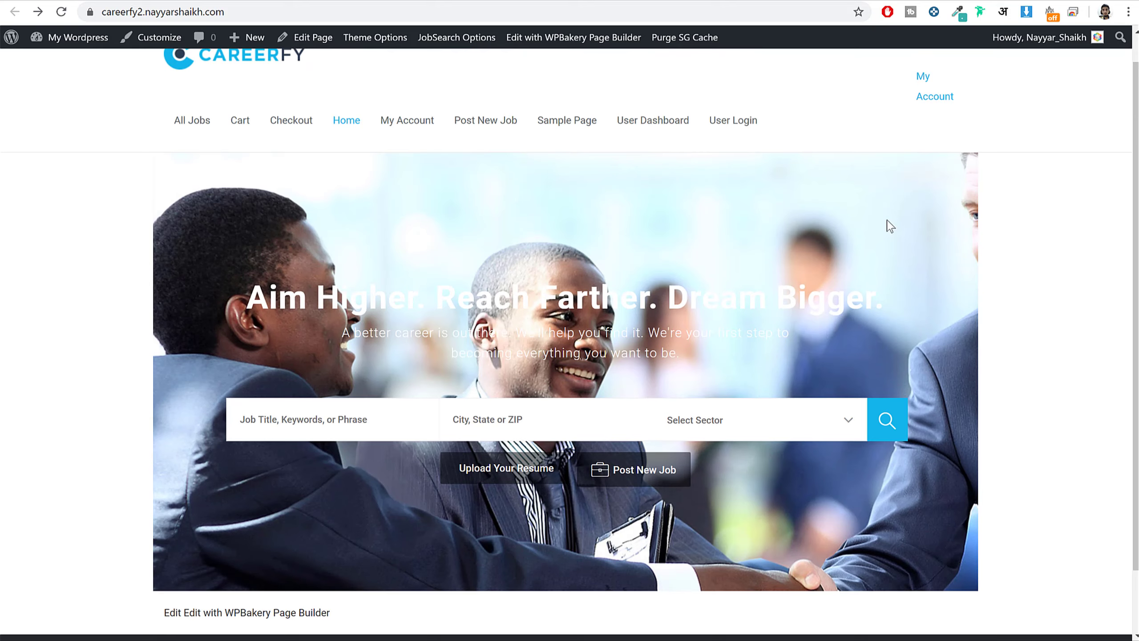
click(62, 1)
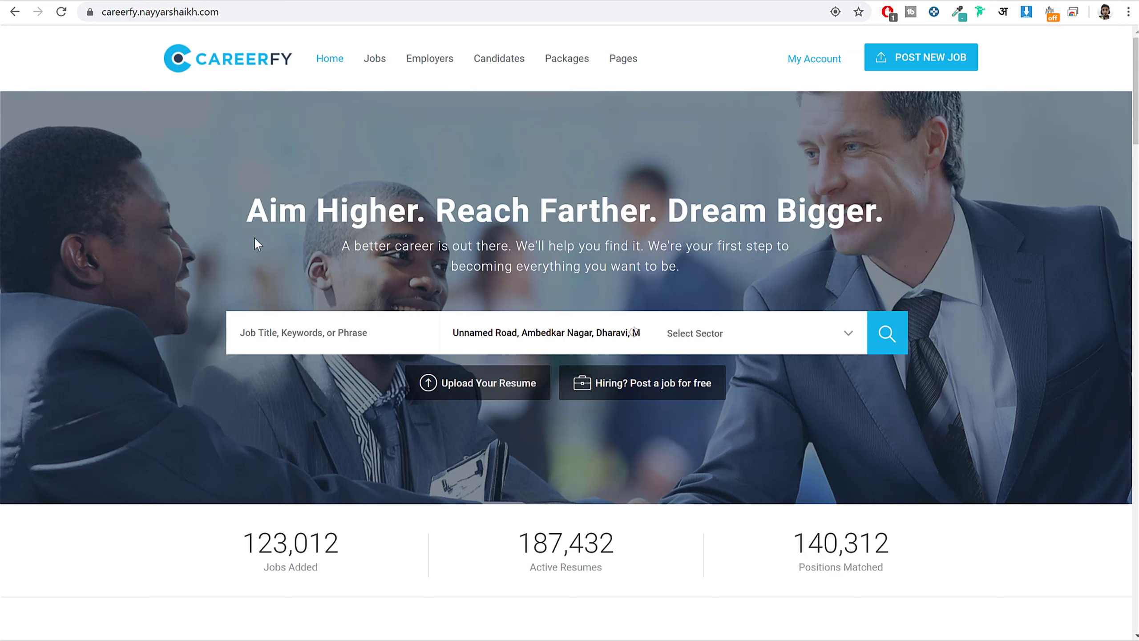
Step: Set the search row to Stretch row for full width and update the Home page
click(148, 1)
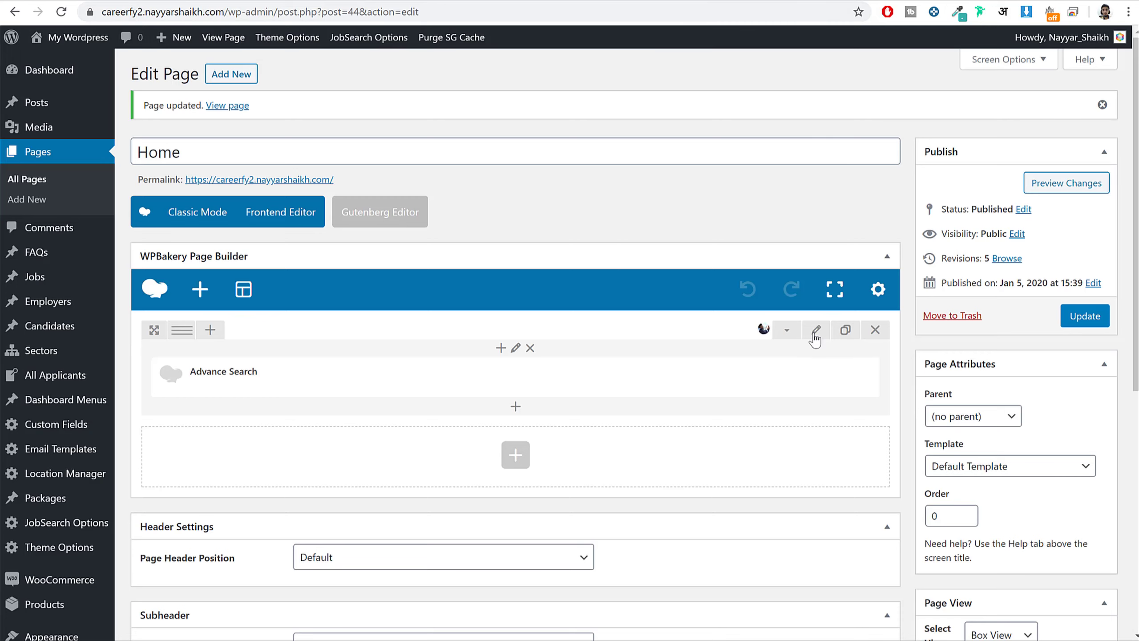
click(816, 332)
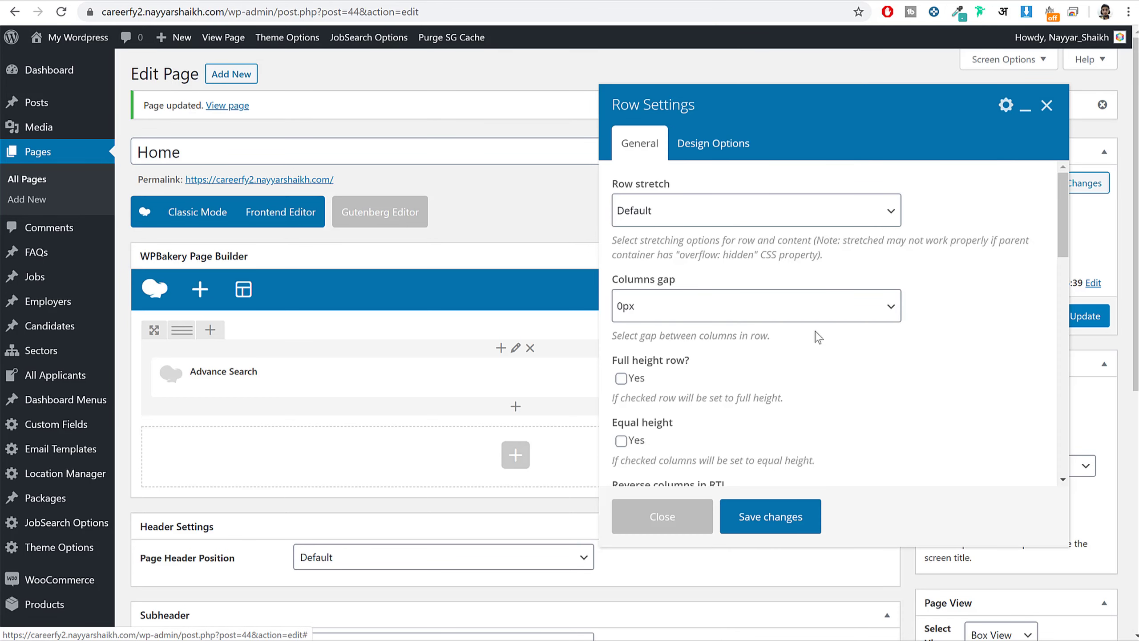
triple_click(641, 183)
click(668, 212)
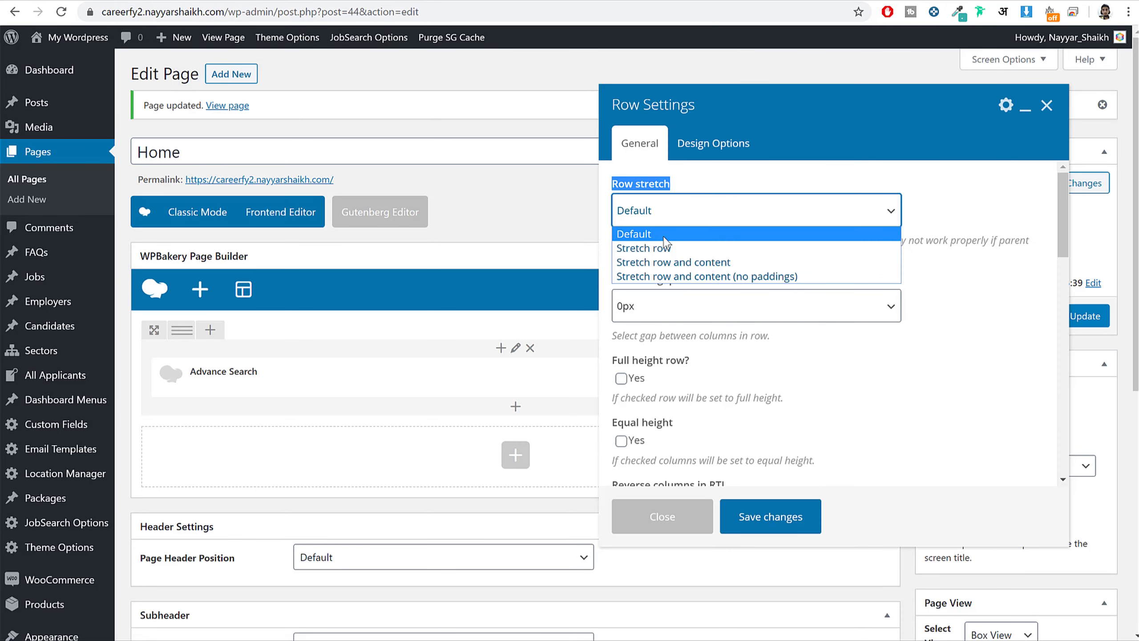
click(667, 244)
click(771, 517)
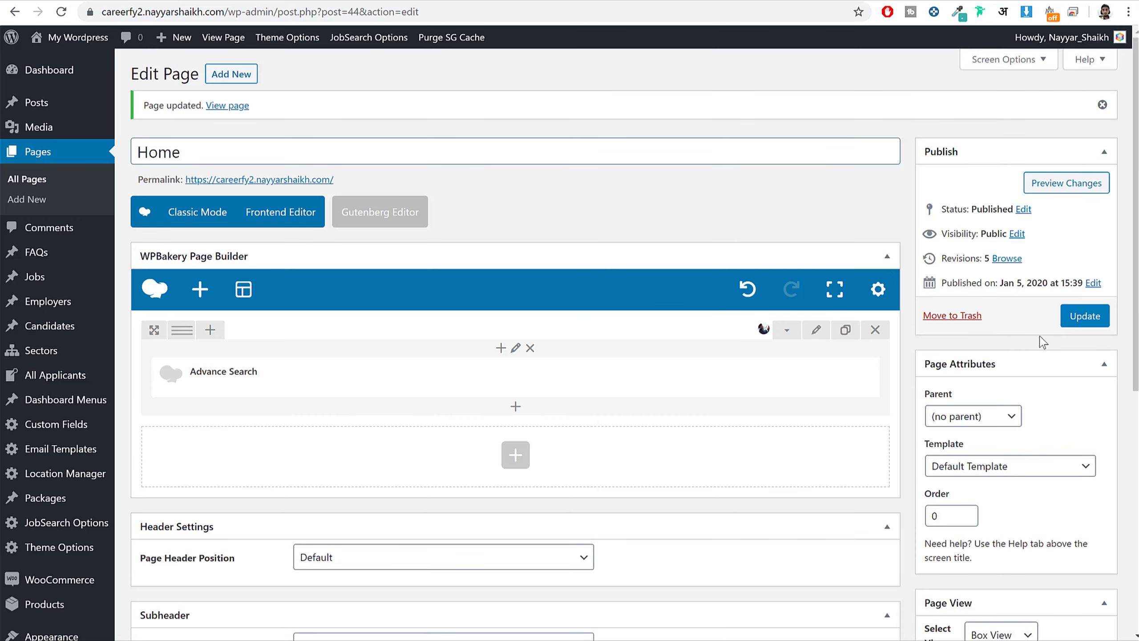
click(1085, 316)
Step: Reload the live Home page and compare its full-width hero with the Careerfy demo
click(175, 3)
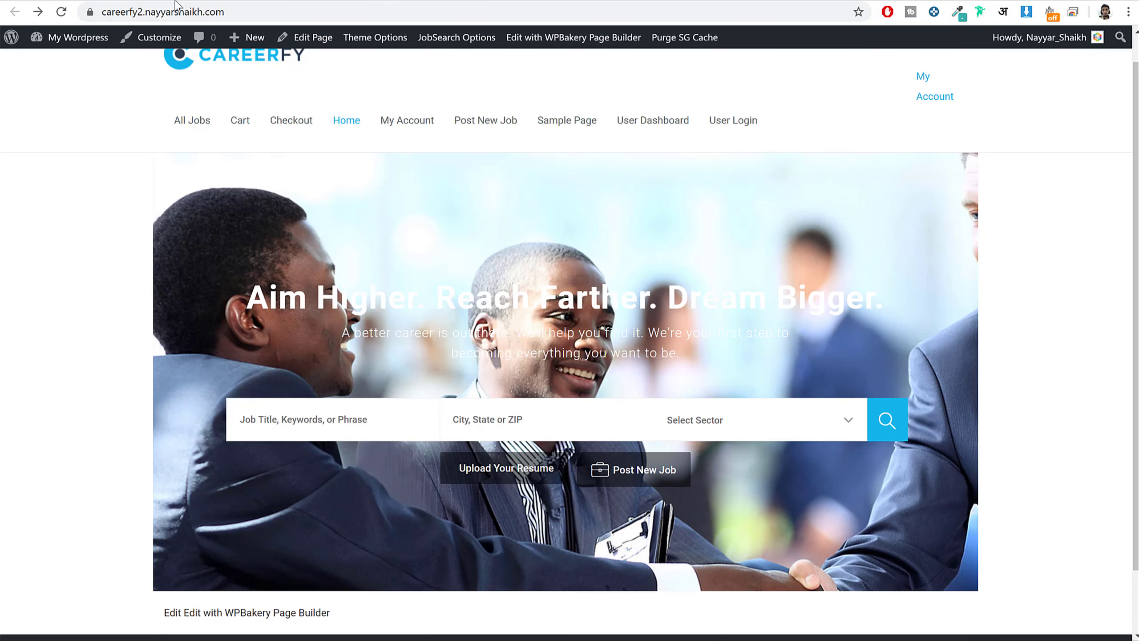
click(65, 14)
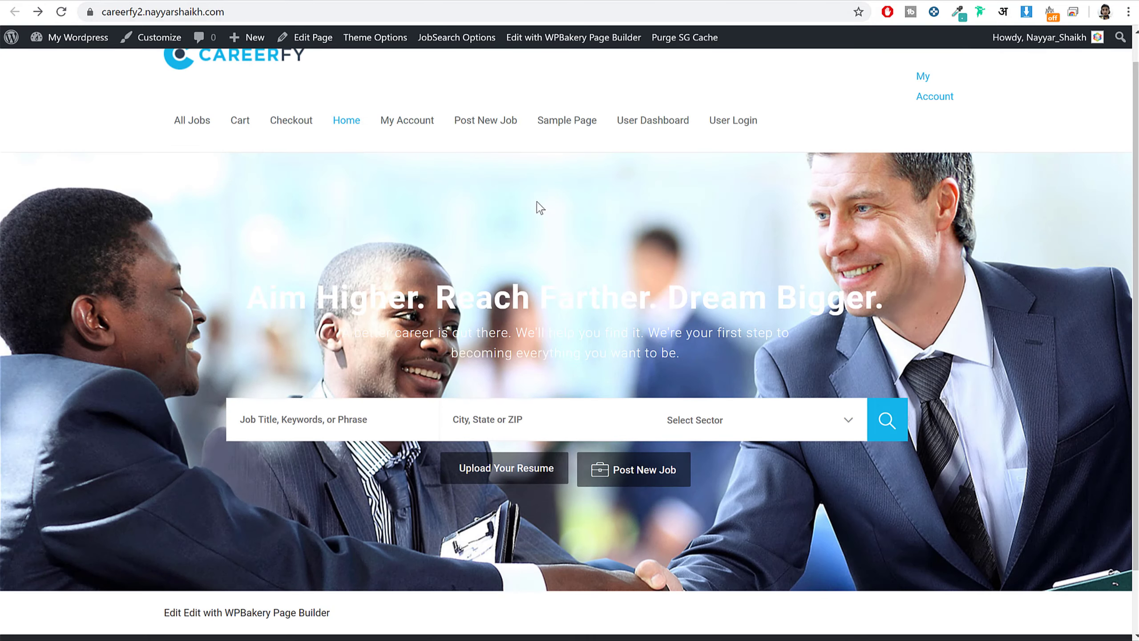
click(265, 3)
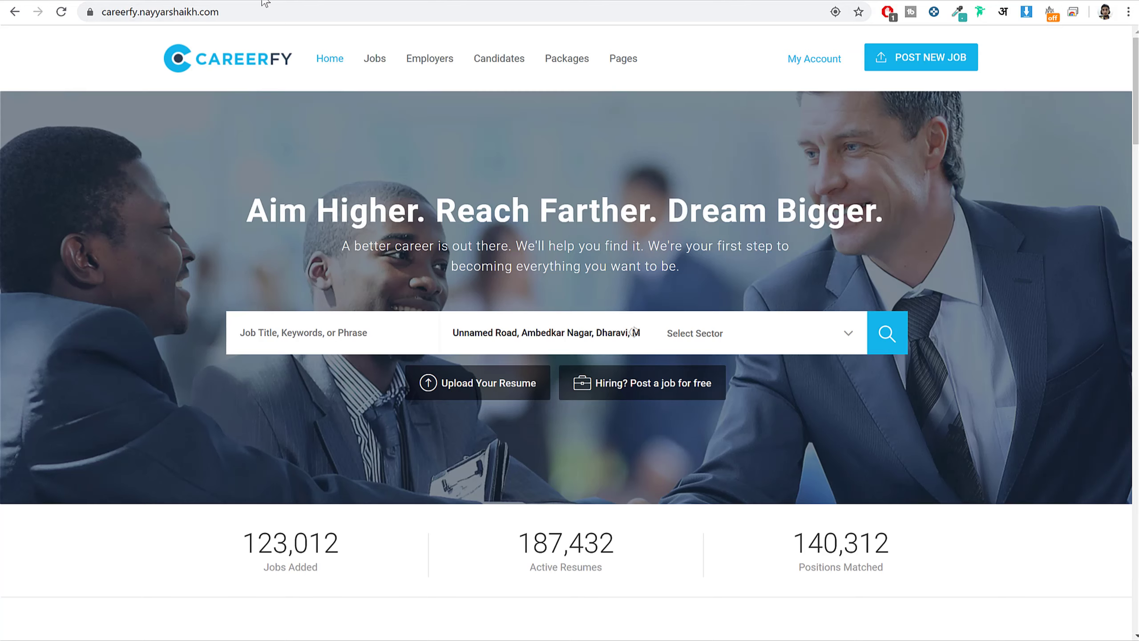
click(324, 4)
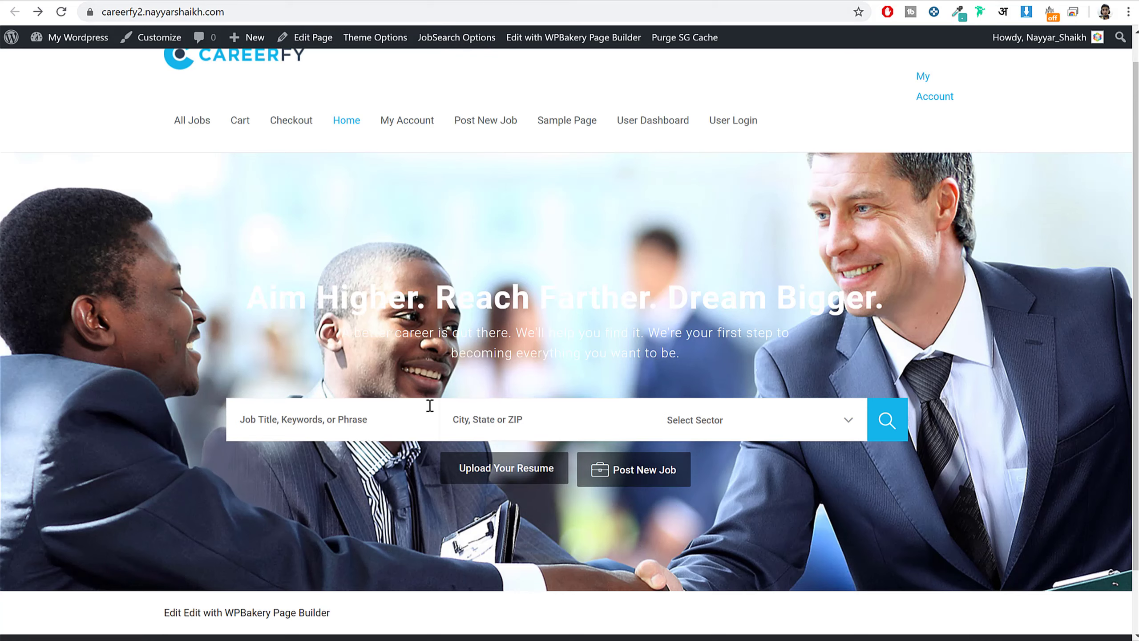
drag(269, 297, 467, 355)
click(314, 251)
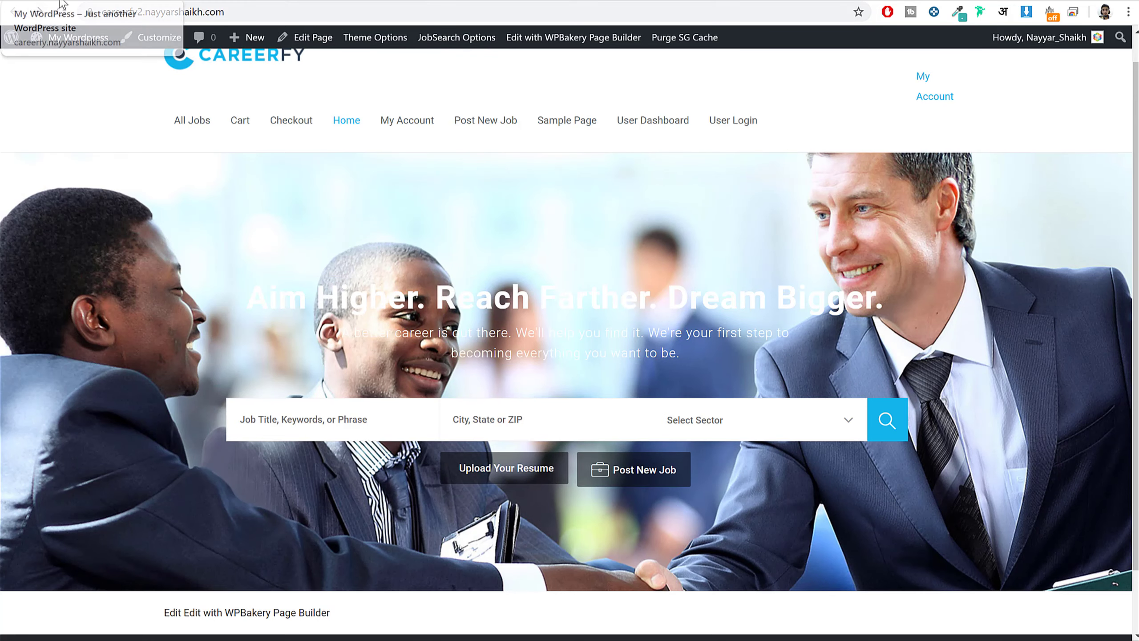
click(264, 3)
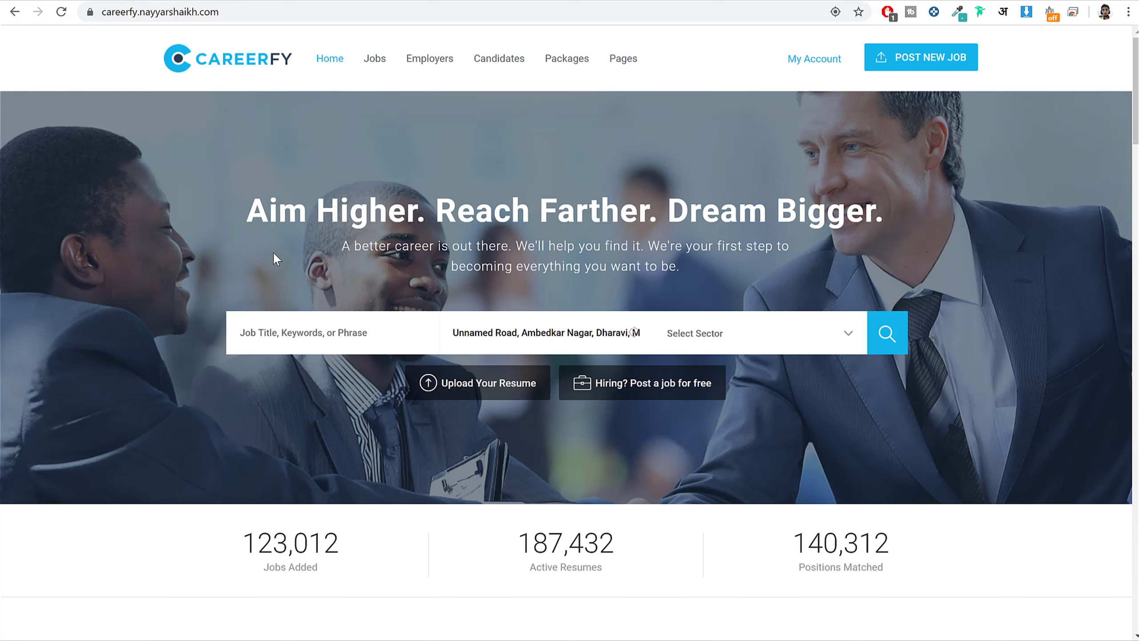
click(341, 1)
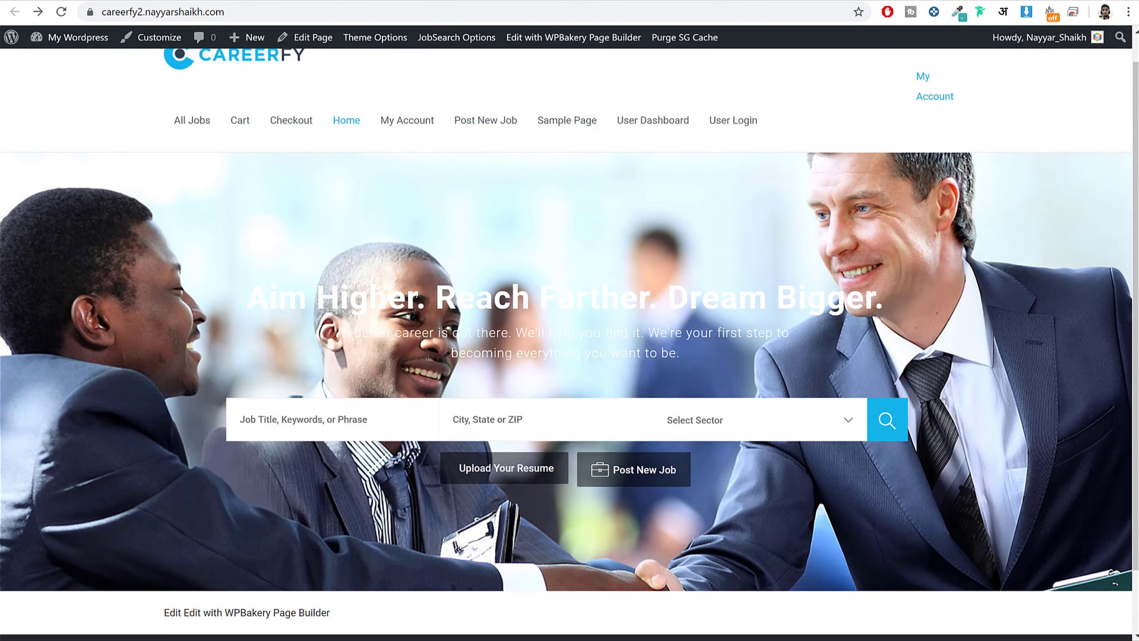
Step: Turn on the search row's overlay with black colour at 38% opacity
click(225, 1)
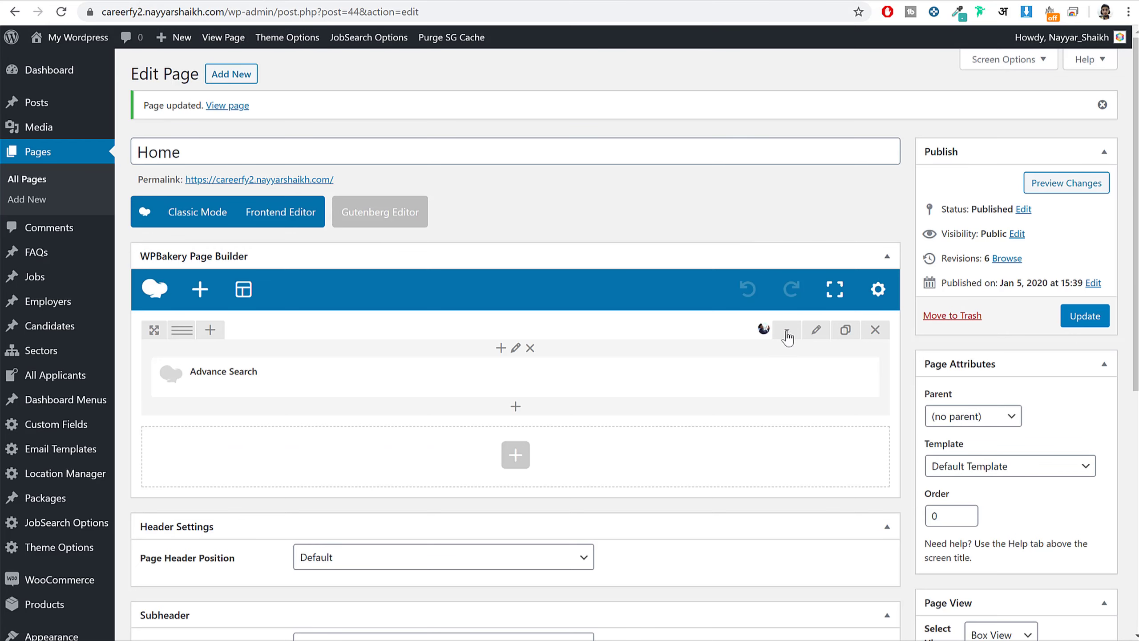
click(820, 336)
scroll(764, 277, down, 12)
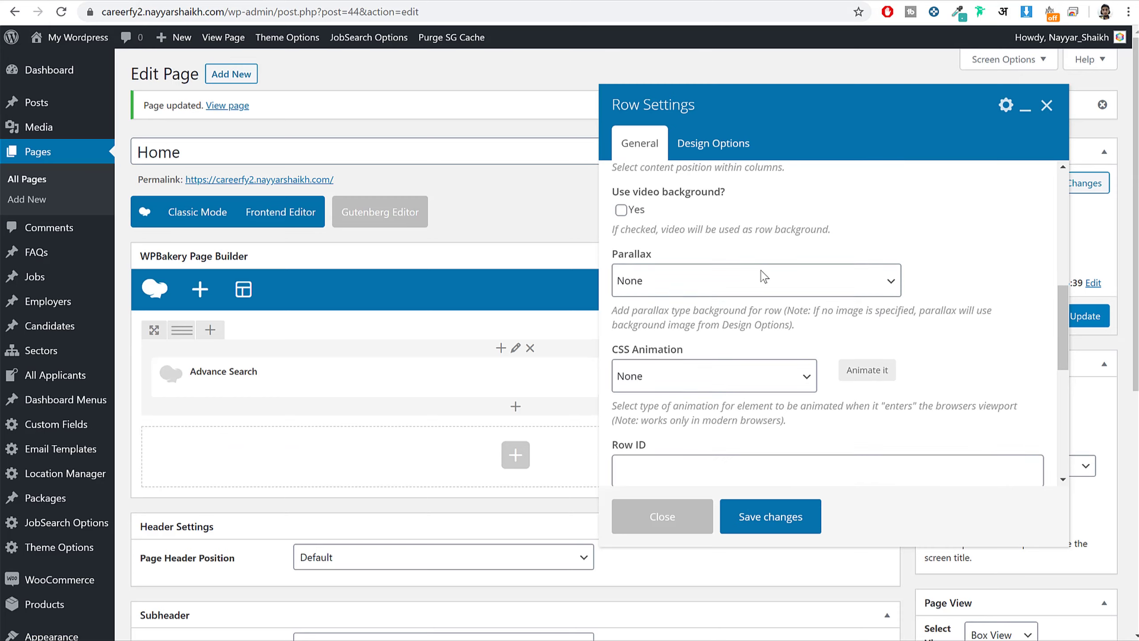
scroll(713, 391, down, 3)
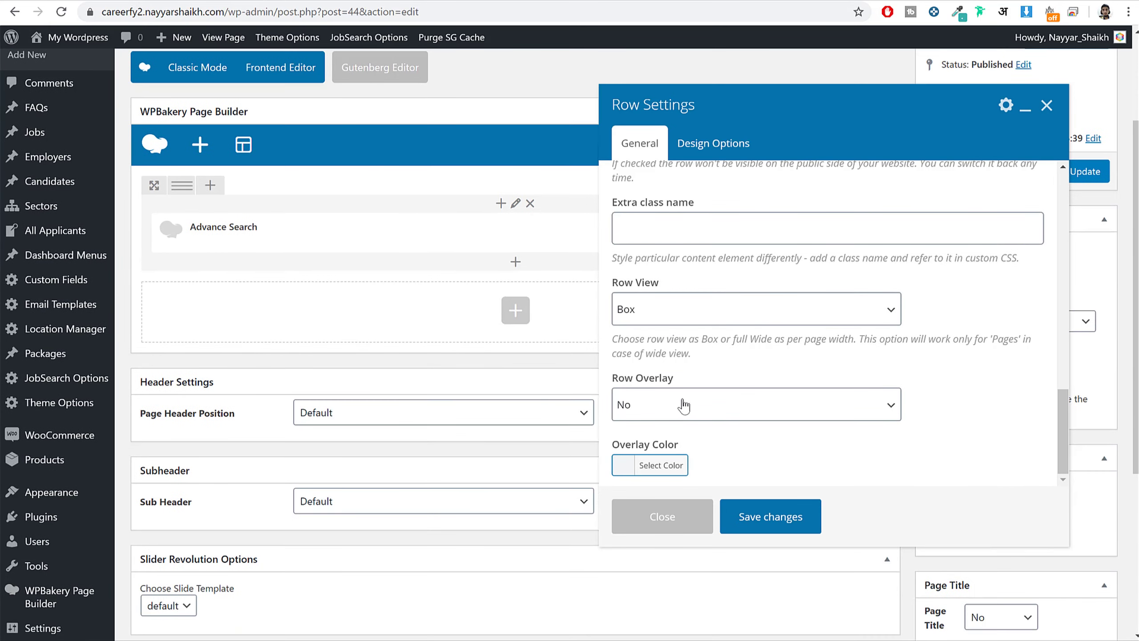
click(673, 407)
click(669, 444)
scroll(930, 409, down, 4)
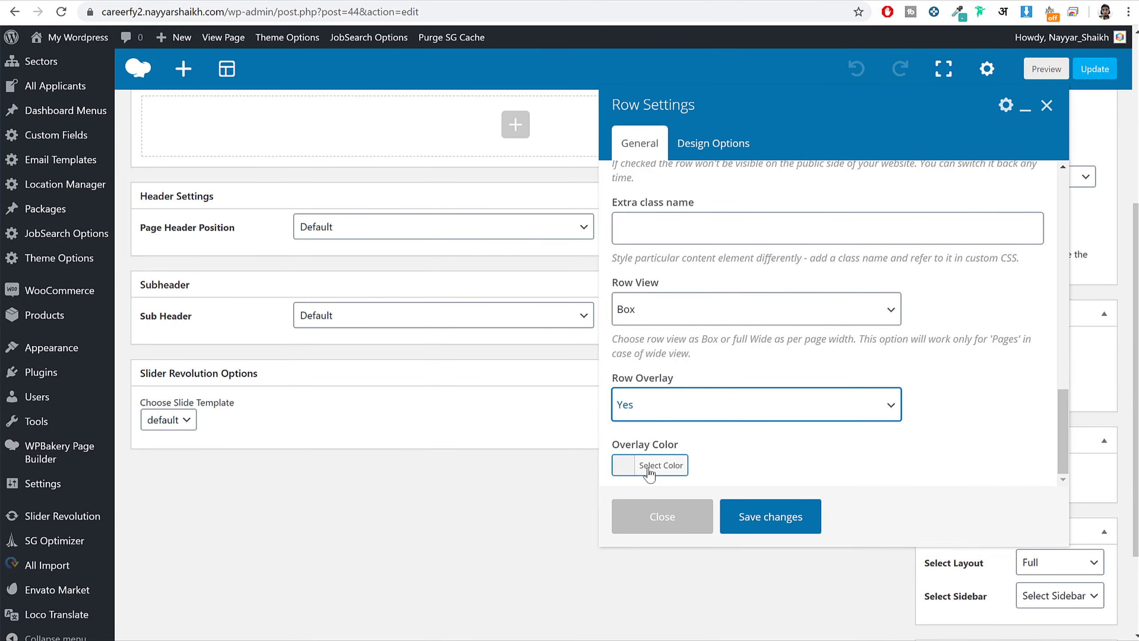
click(649, 465)
scroll(402, 381, down, 3)
scroll(807, 377, down, 4)
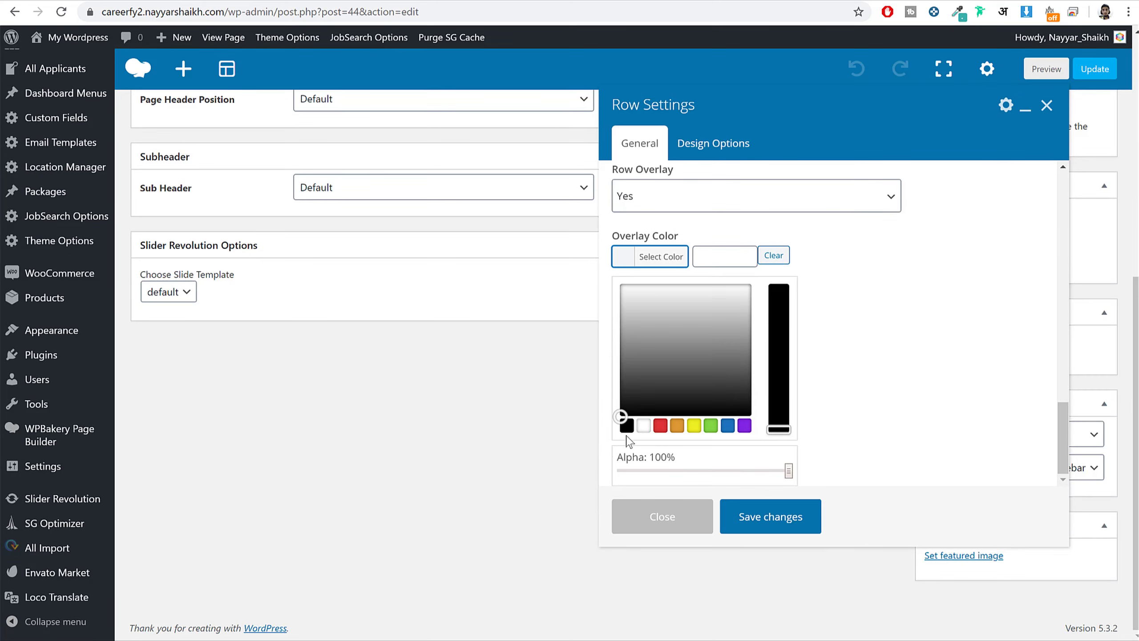
click(626, 425)
click(725, 471)
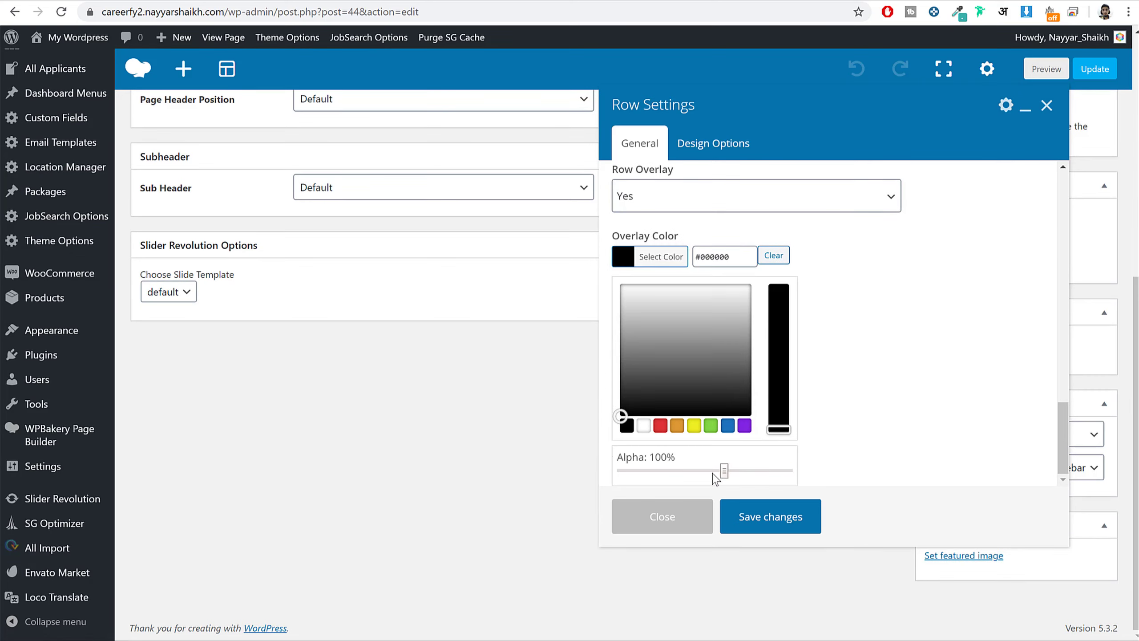
drag(713, 474, 698, 476)
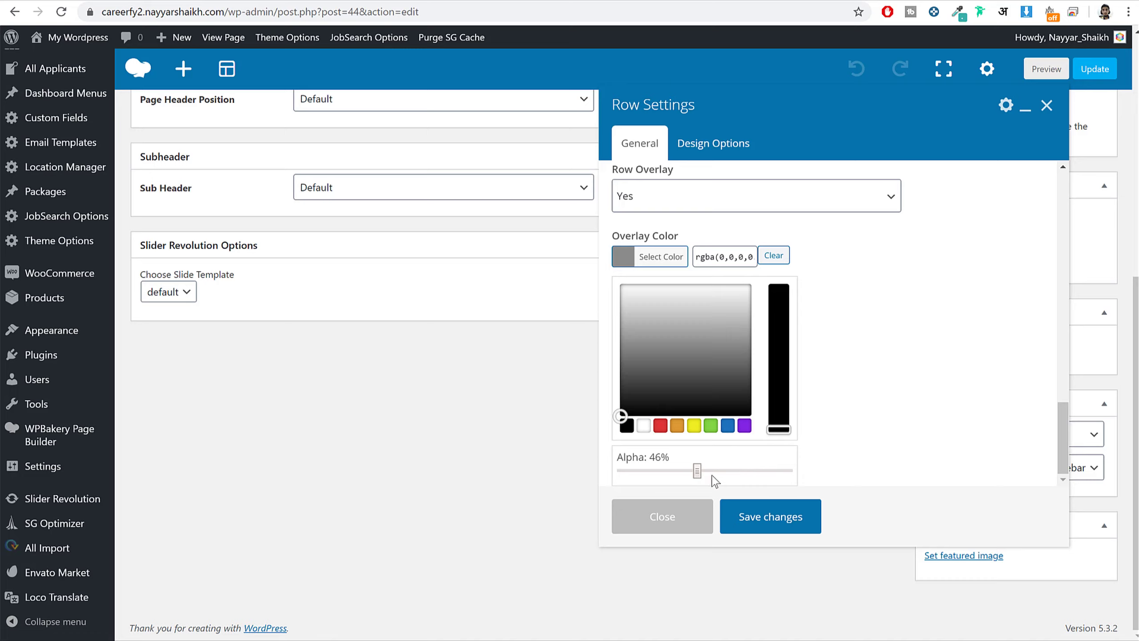
mouse_move(698, 471)
mouse_down()
mouse_move(658, 472)
mouse_move(683, 472)
mouse_up()
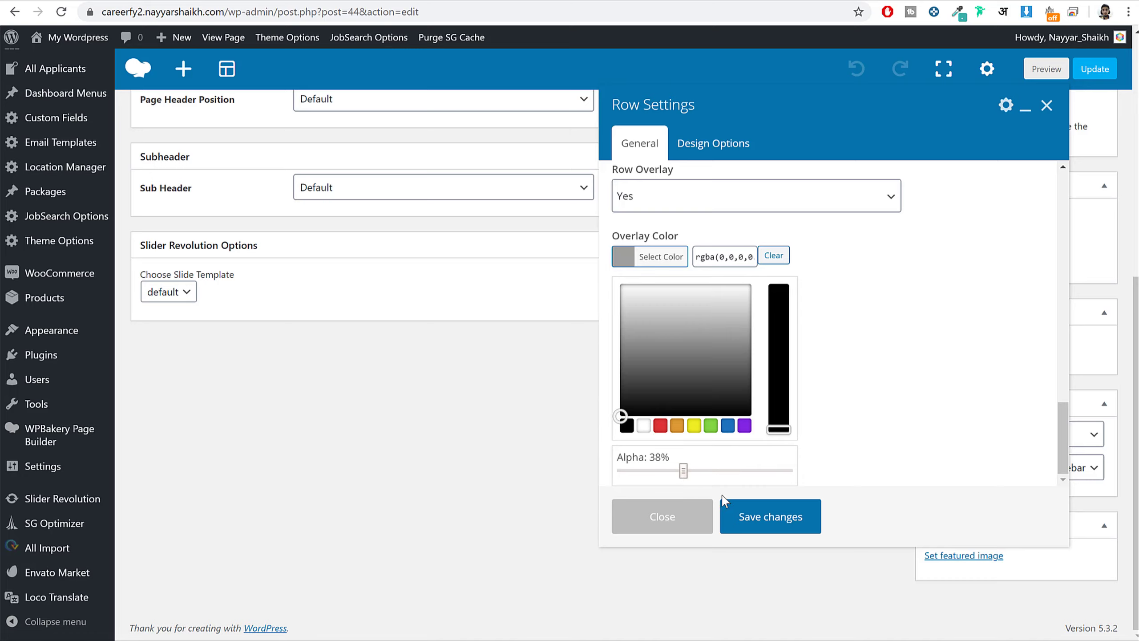
Step: Save the row settings, update the Home page and reload it live
click(779, 517)
click(1095, 69)
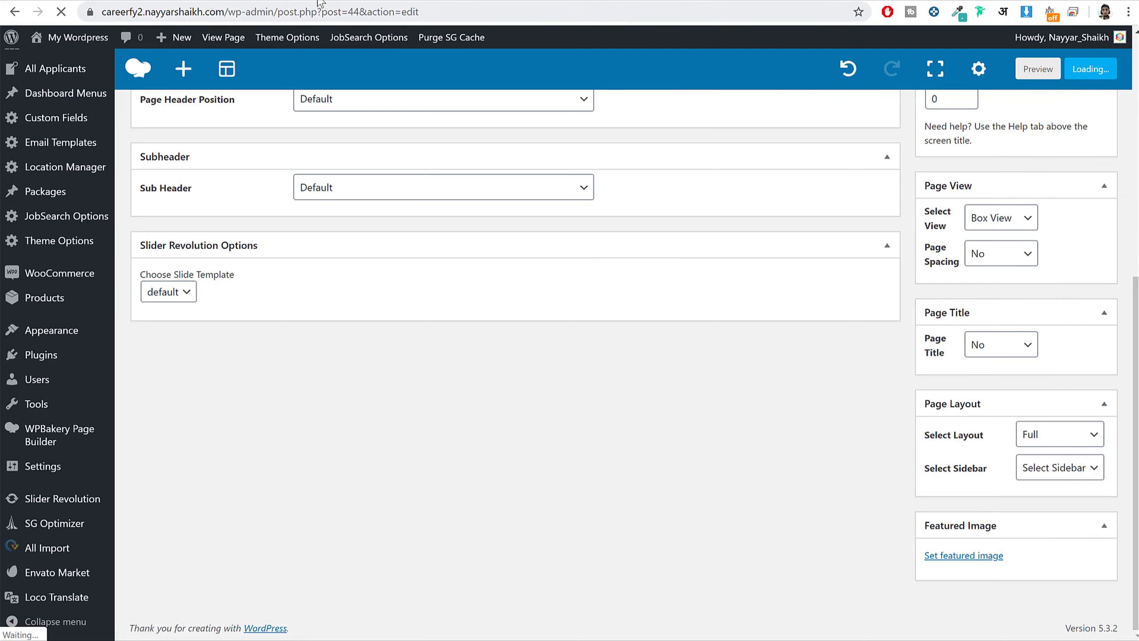
click(358, 3)
click(61, 12)
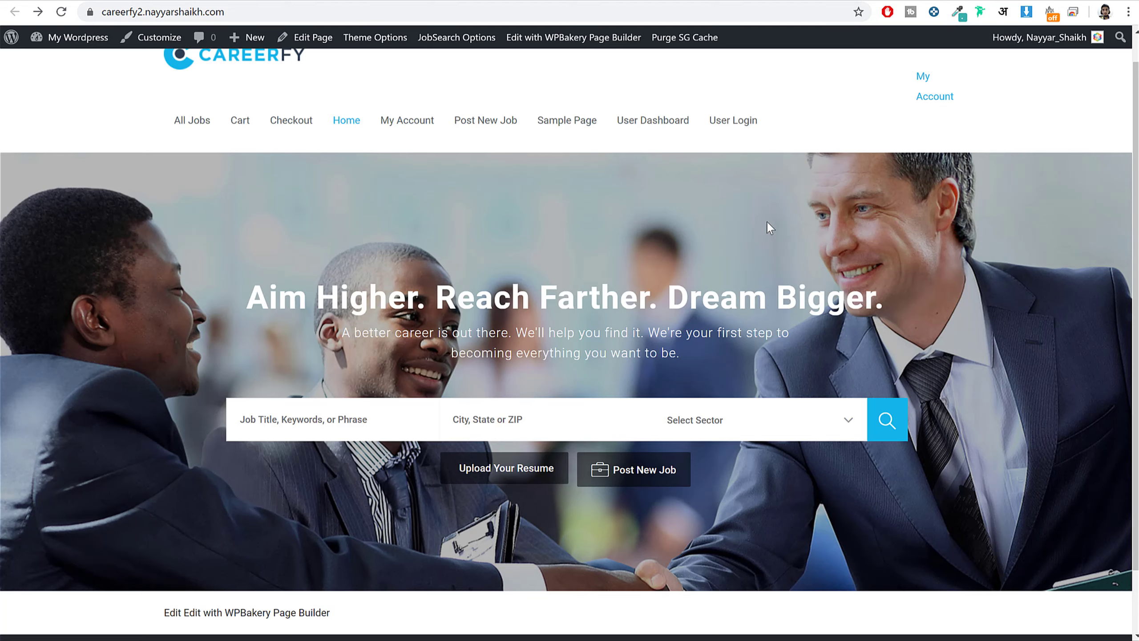
Step: Check the statistics counters section on the Careerfy demo home page
key(ctrl+Tab)
click(310, 1)
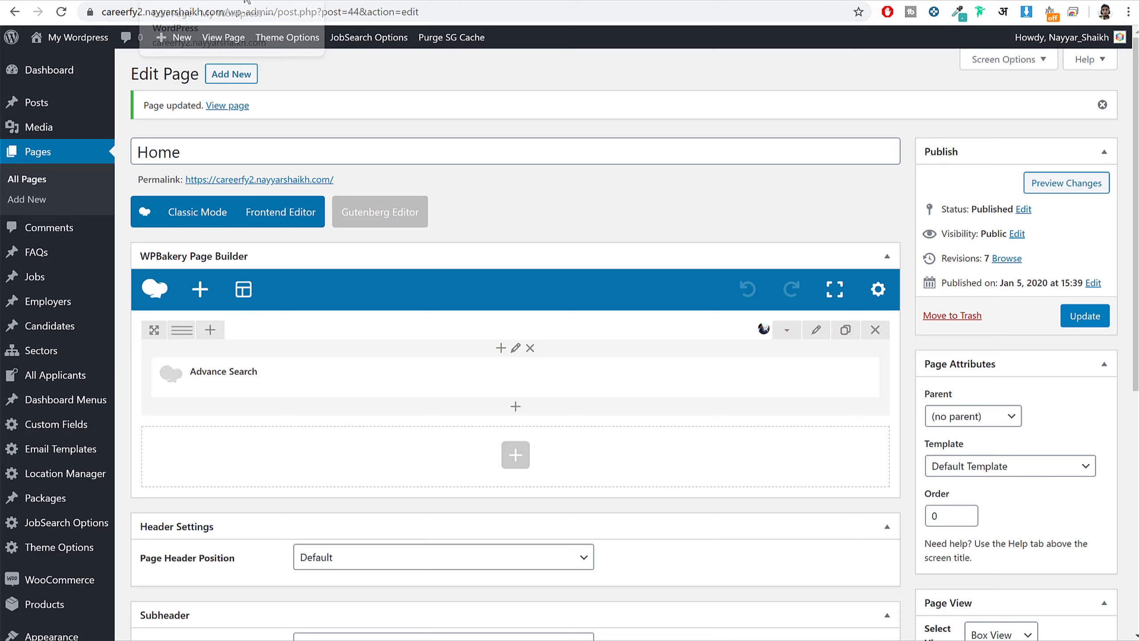
key(ctrl+Tab)
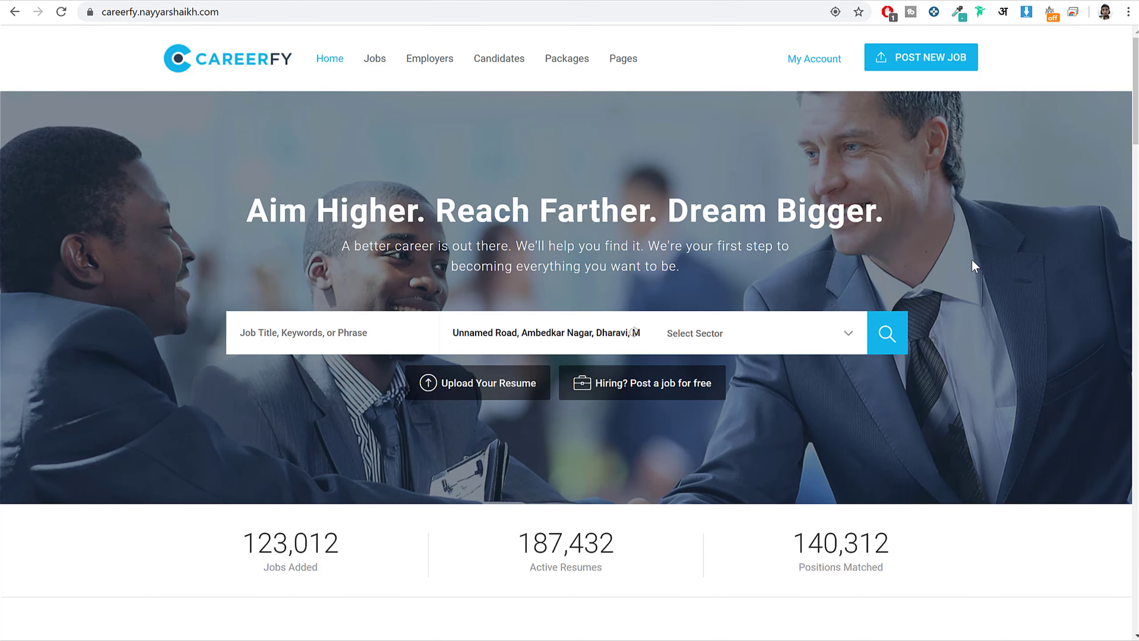
scroll(825, 245, down, 5)
drag(231, 361, 860, 352)
click(1016, 350)
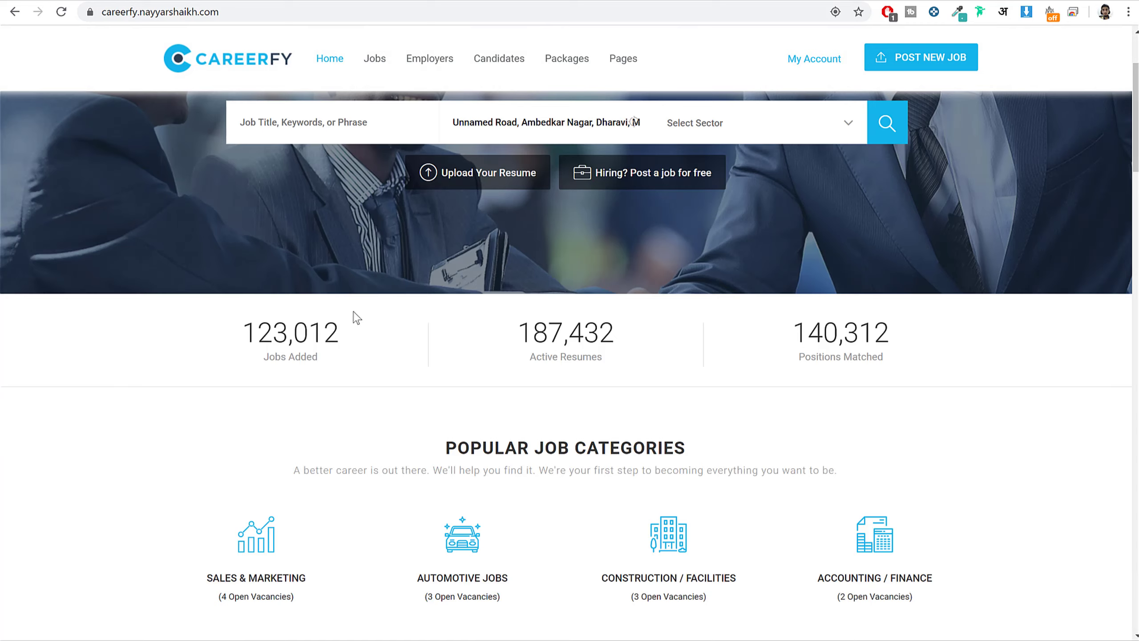
key(ctrl+Tab)
Step: Add a new empty row below the Advance Search row
scroll(579, 365, down, 3)
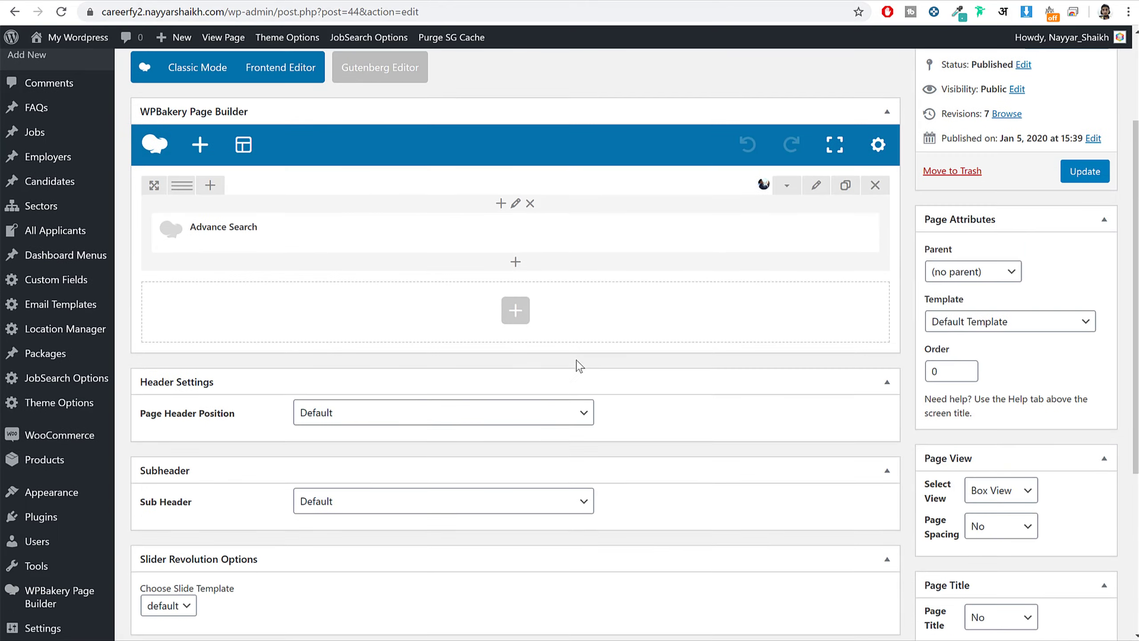
click(520, 321)
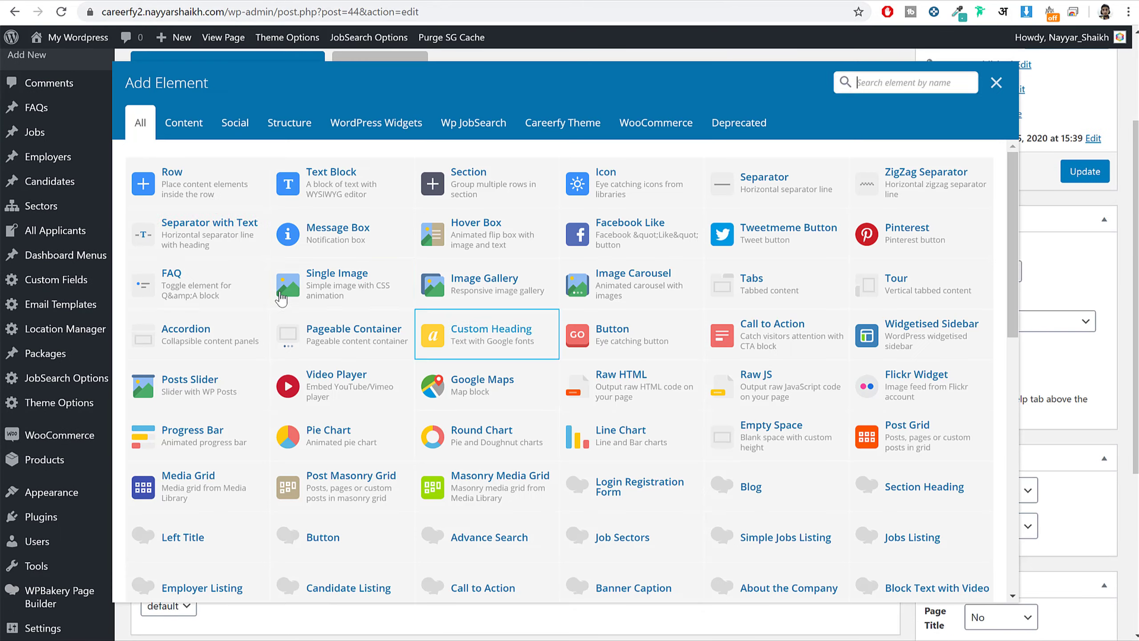
click(203, 185)
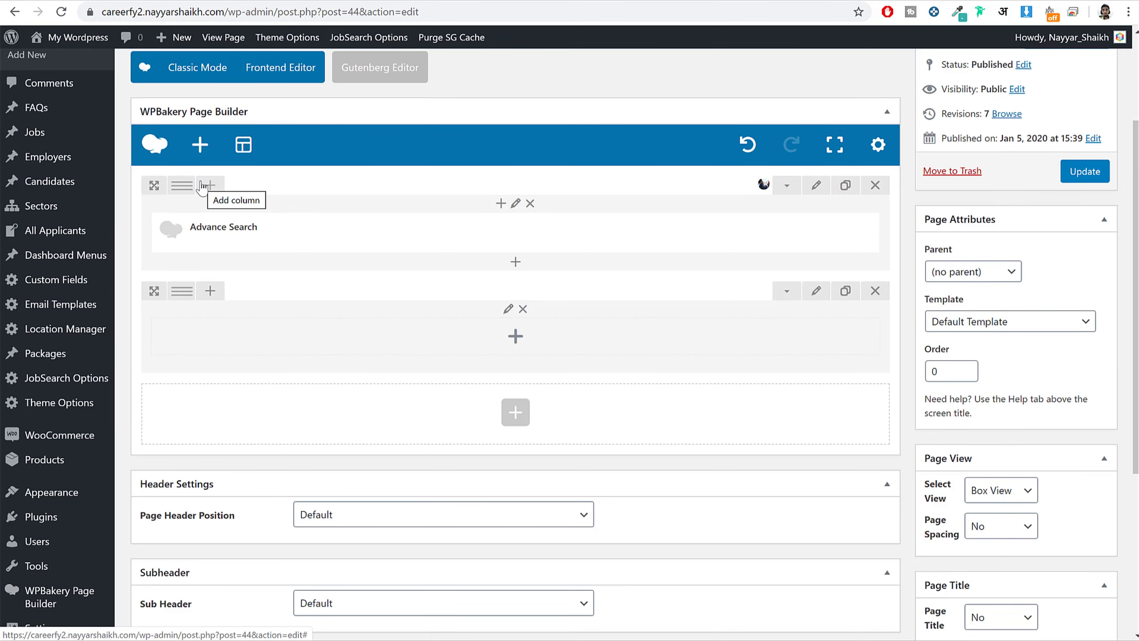
Step: Add a Counters element (searched with 'cou') to the new row, then a Counter Item inside it
click(513, 336)
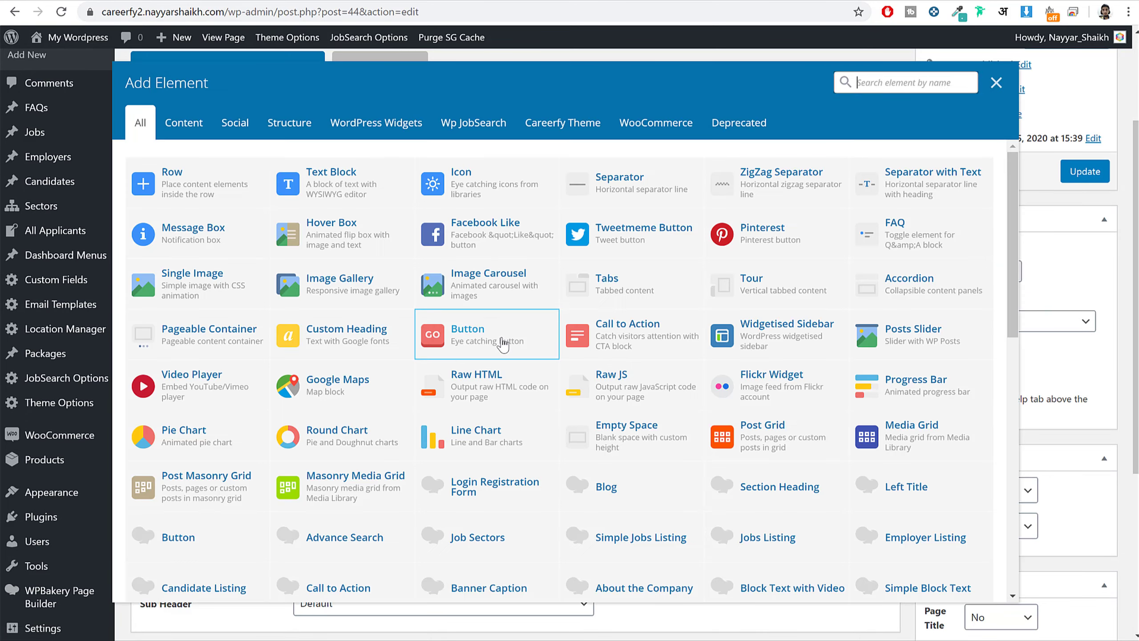
text(cou)
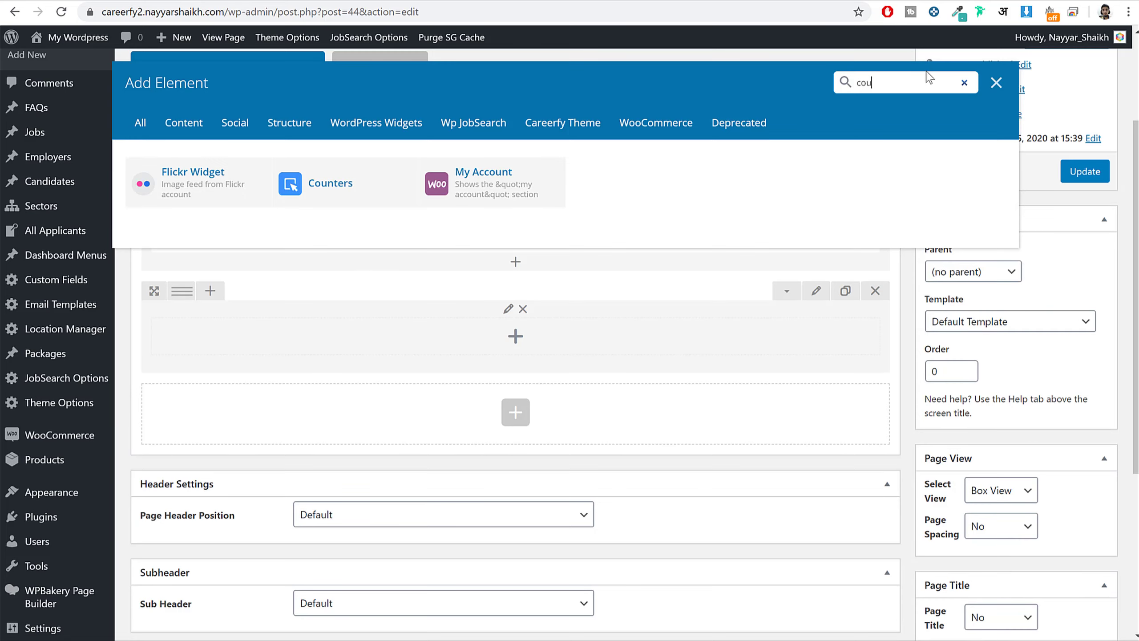
click(316, 184)
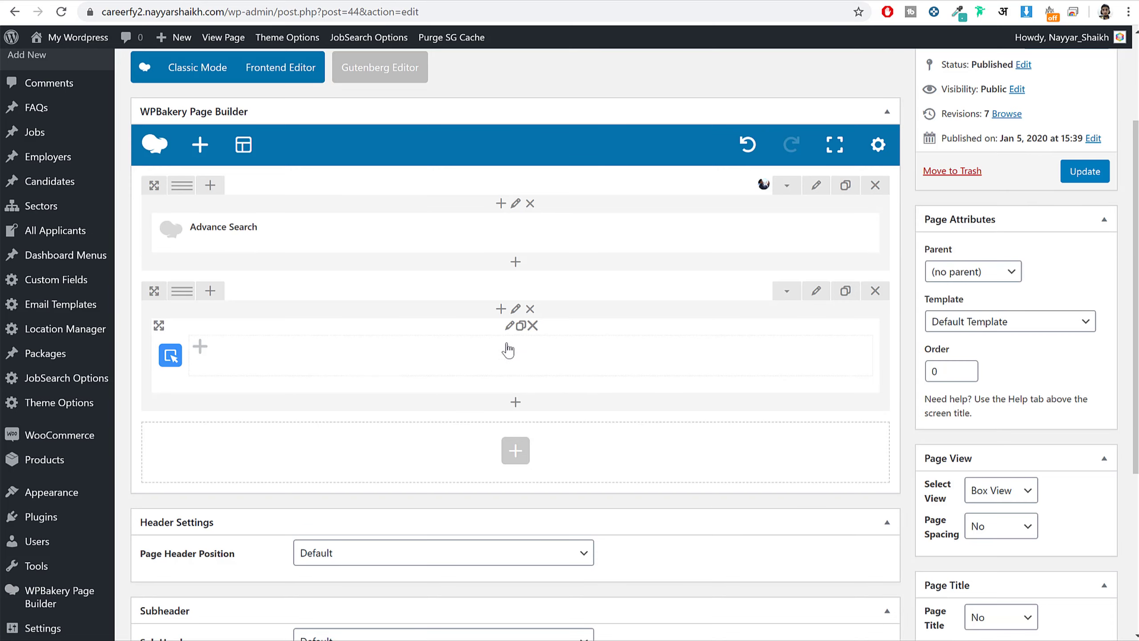
click(510, 327)
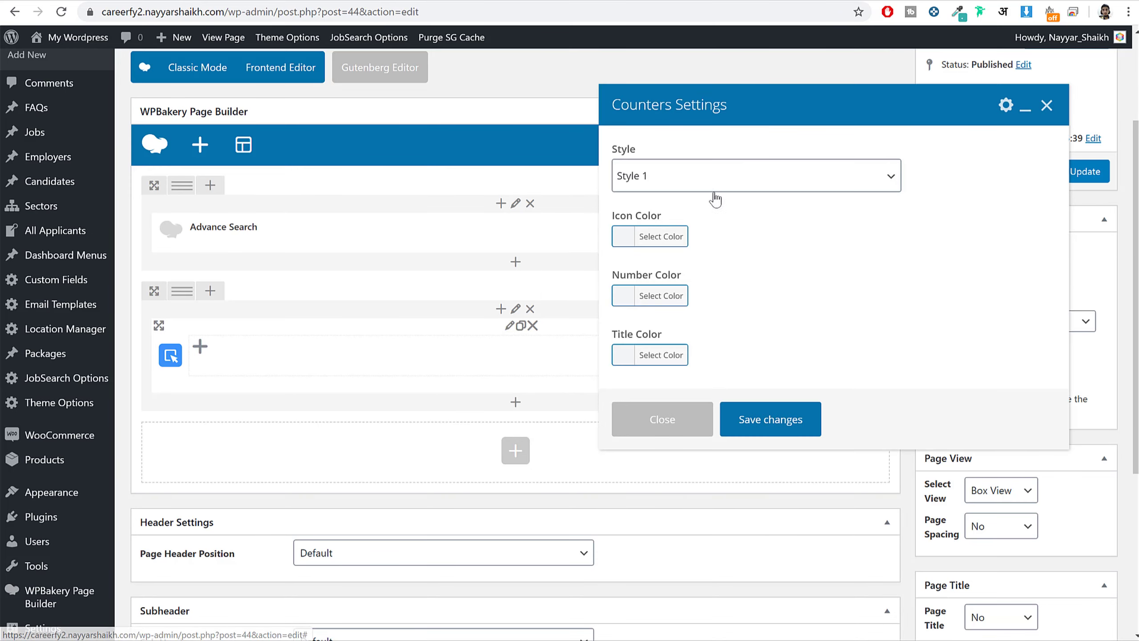
click(657, 422)
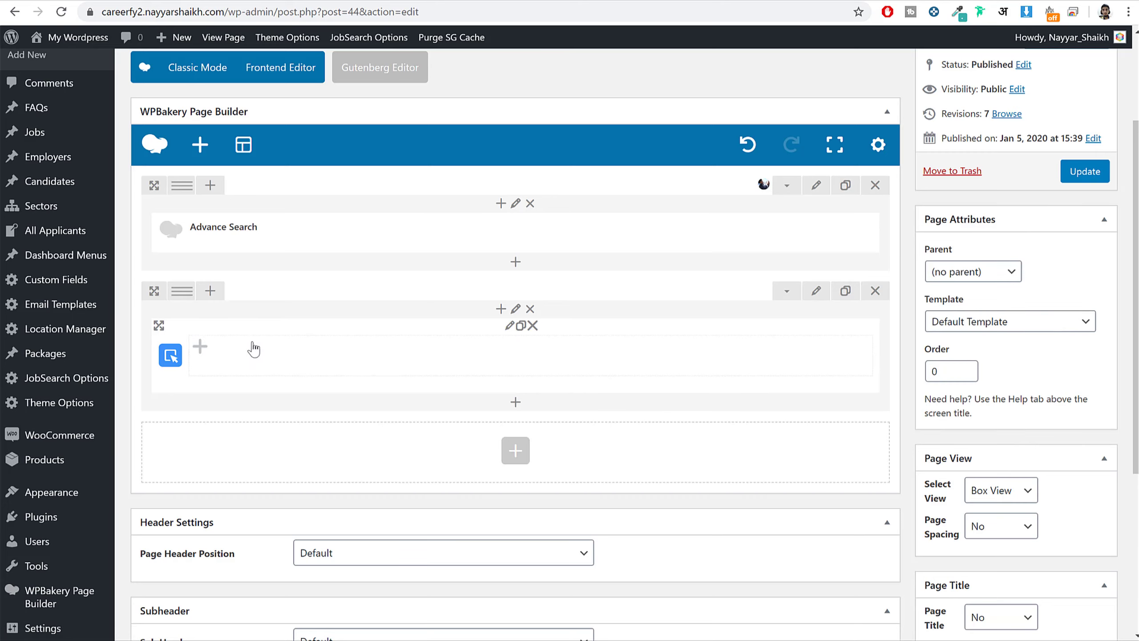
click(216, 351)
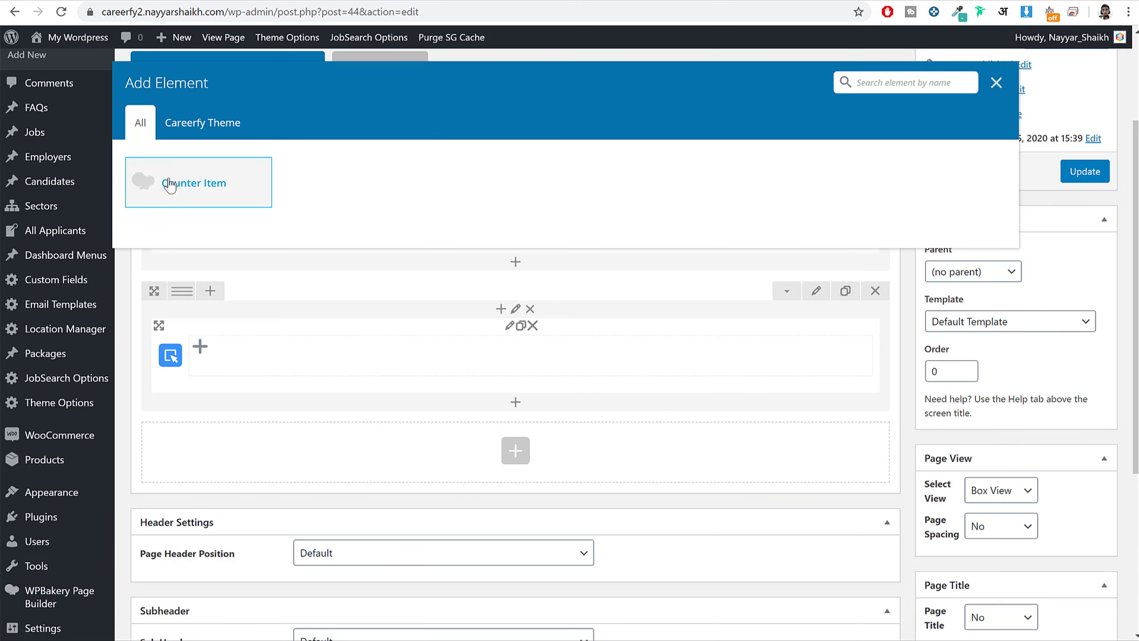
click(164, 194)
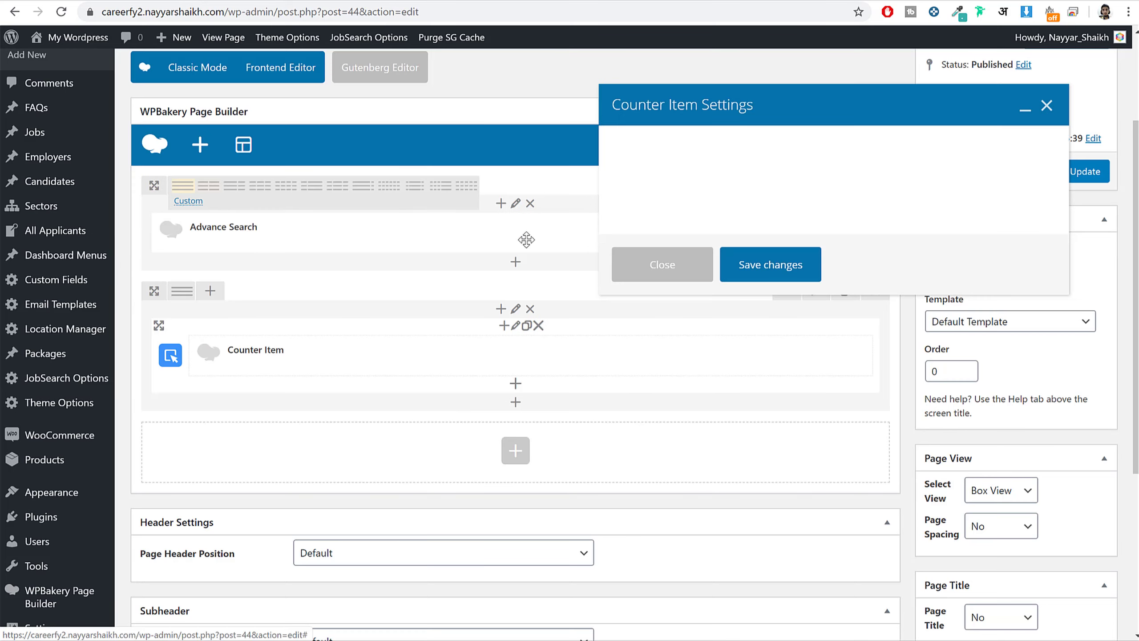
Step: Fill the first counter with 123,012 and title Jobs Added, copied from the demo
click(664, 237)
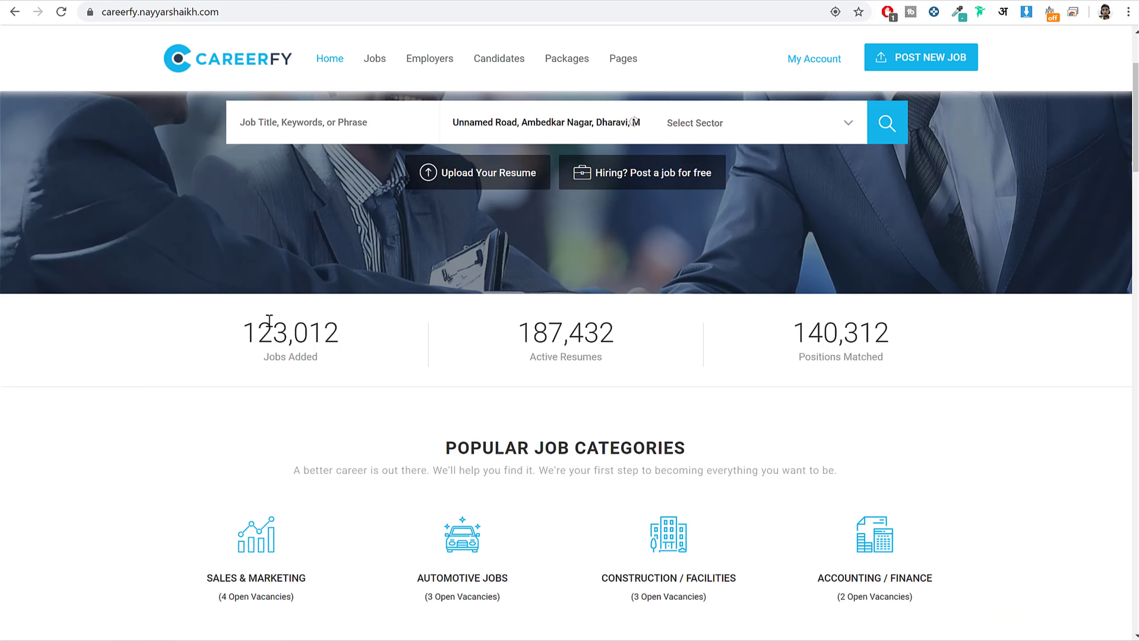
double_click(269, 321)
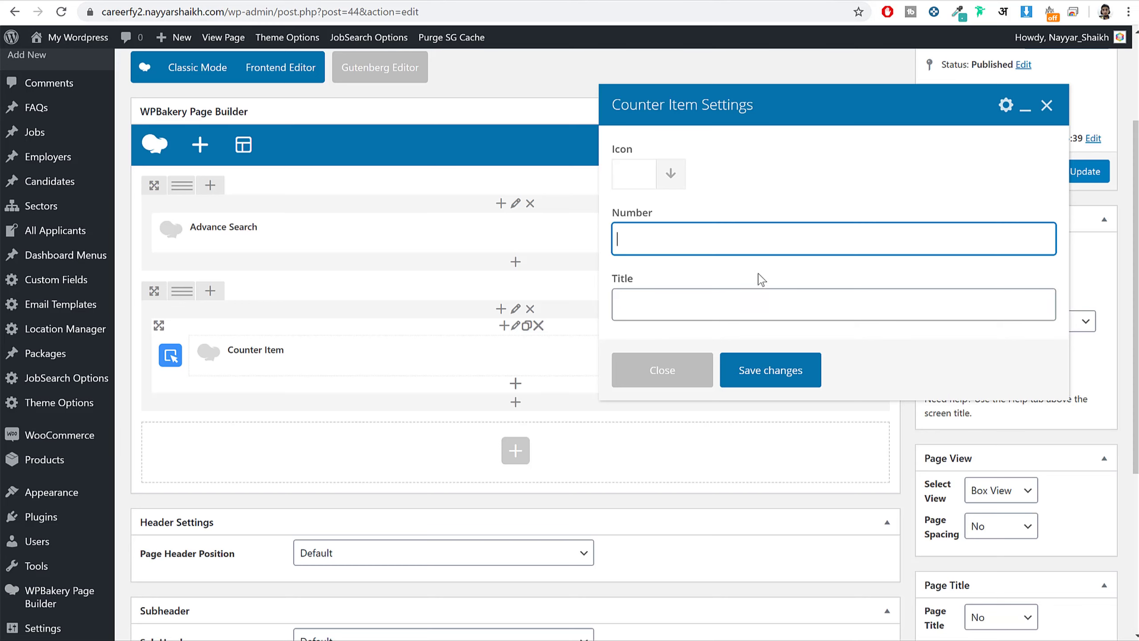
text(123,012)
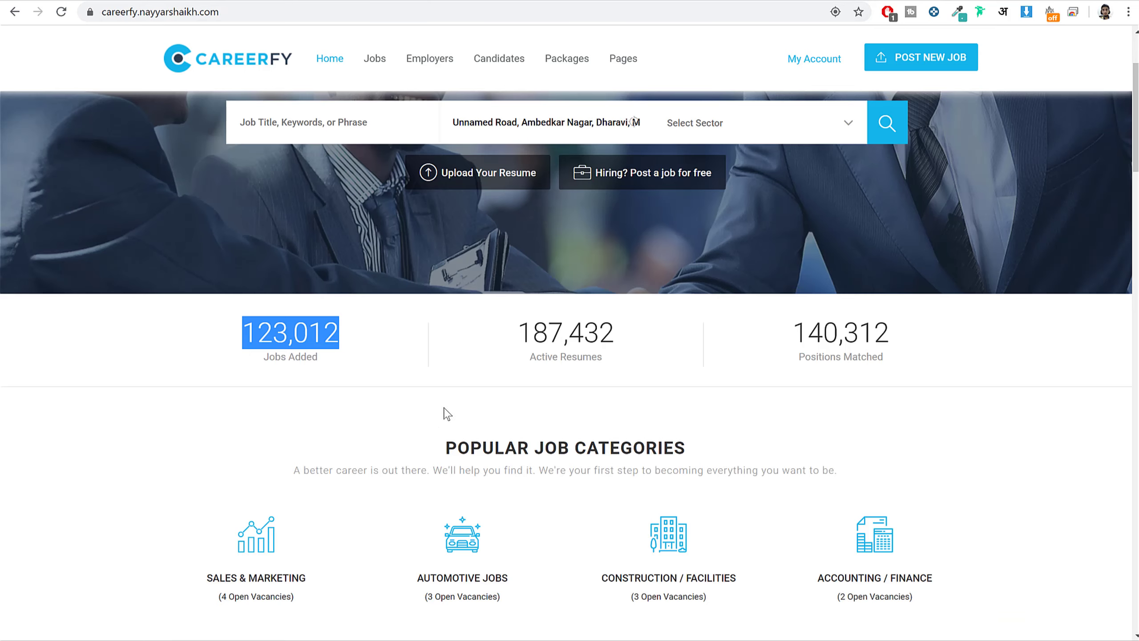
triple_click(292, 358)
key(ctrl+c)
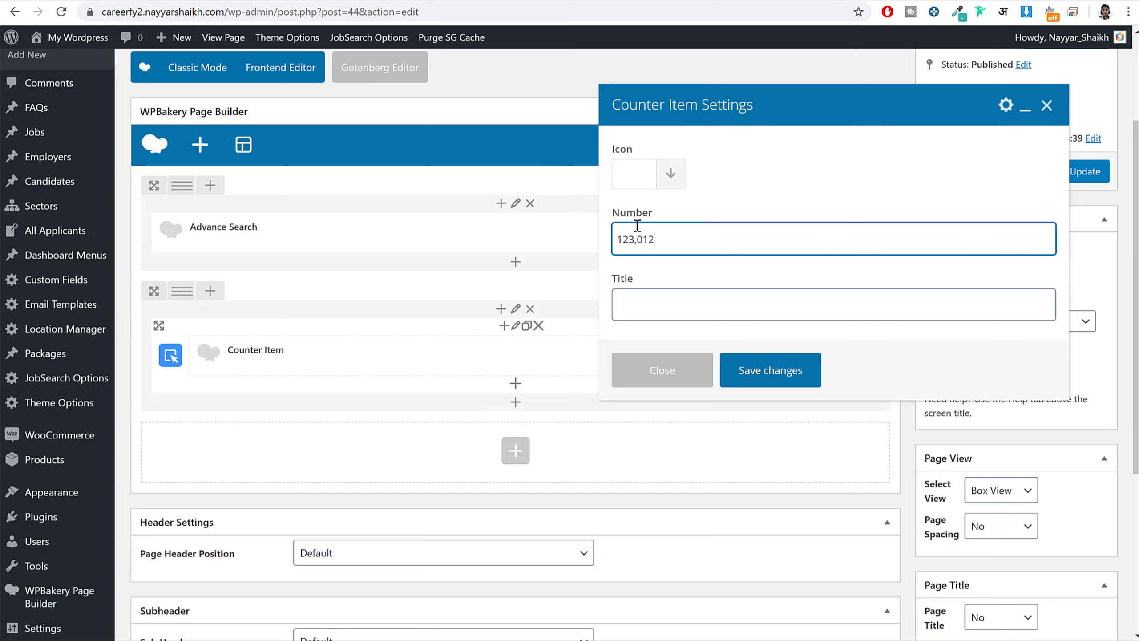
click(663, 310)
key(ctrl+v)
click(789, 379)
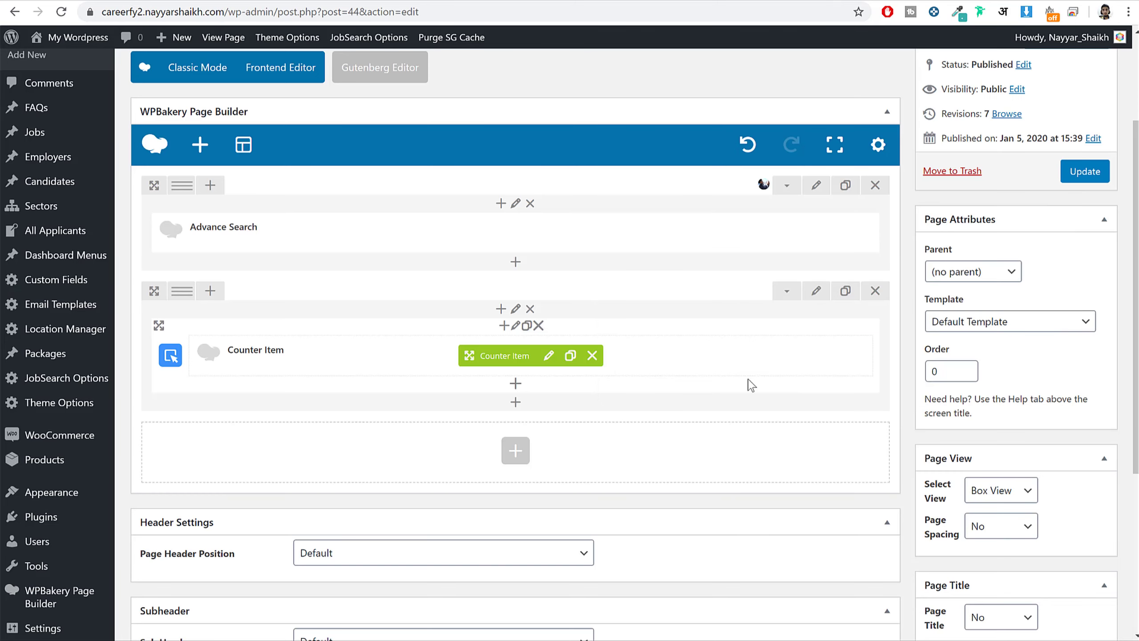
Step: Add a second Counter Item with 187,432 and title Active Resumes
click(516, 384)
click(237, 203)
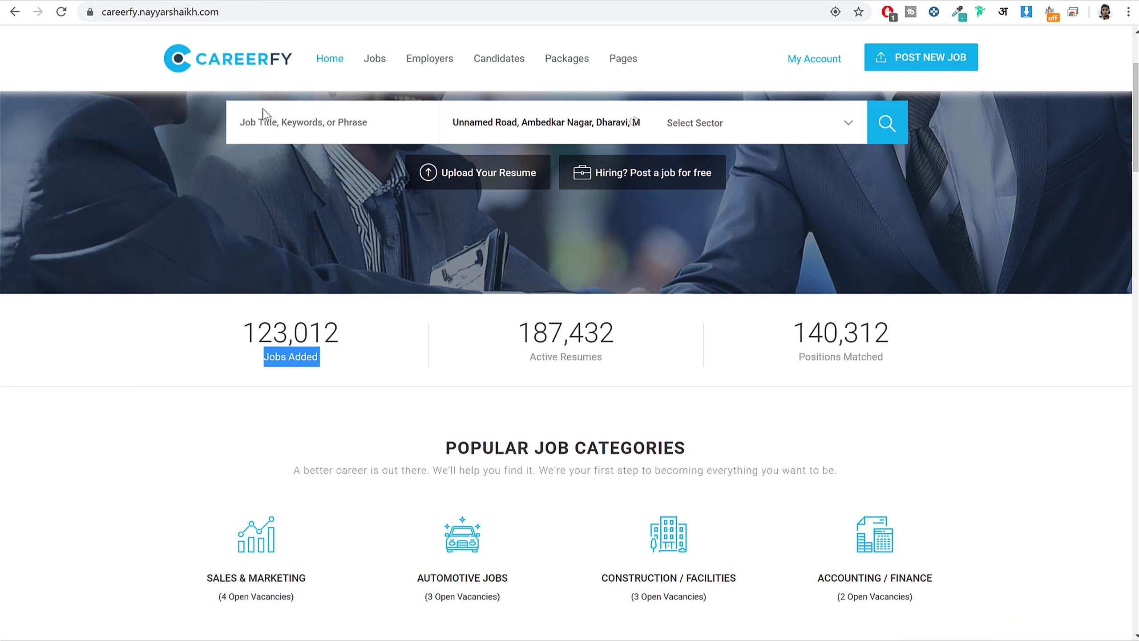
click(610, 333)
double_click(610, 333)
key(ctrl+c)
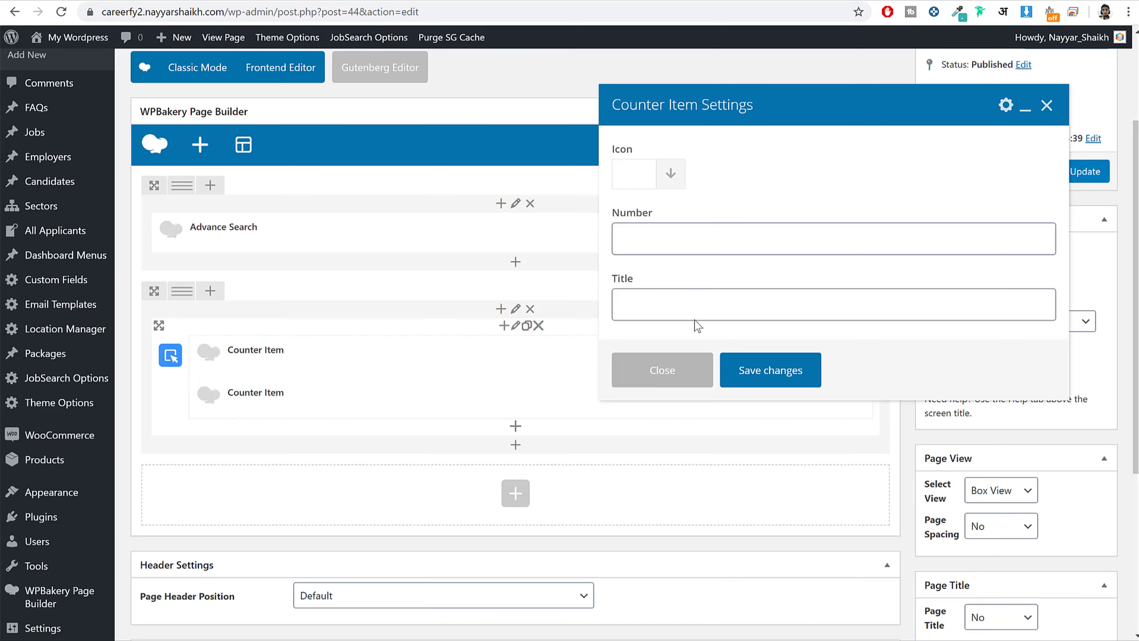
click(687, 242)
key(ctrl+v)
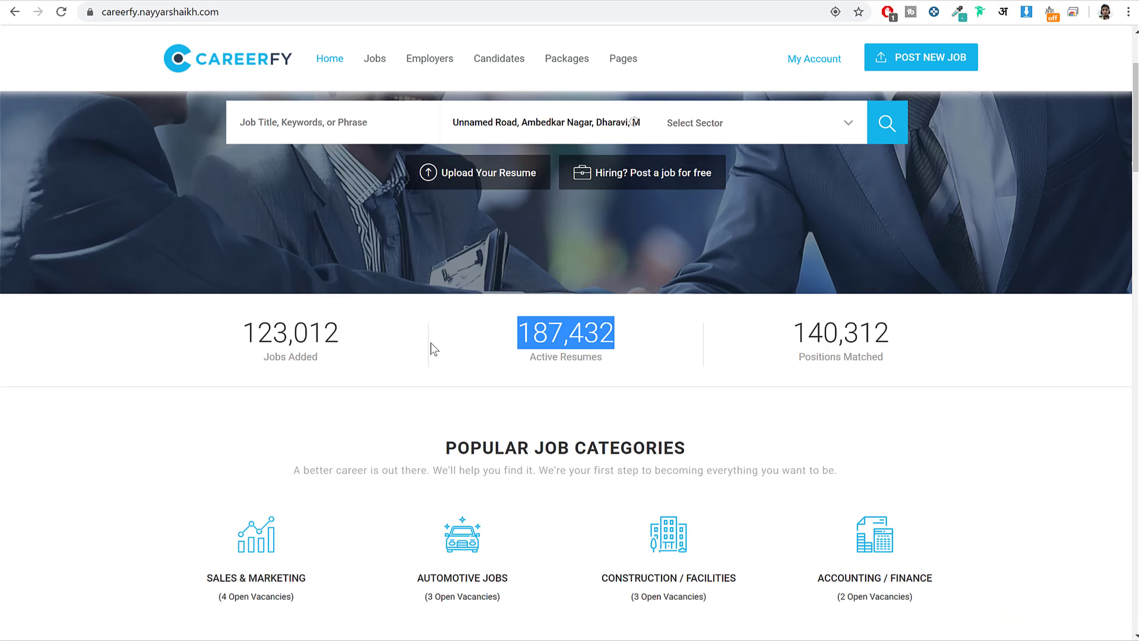
triple_click(570, 359)
key(ctrl+c)
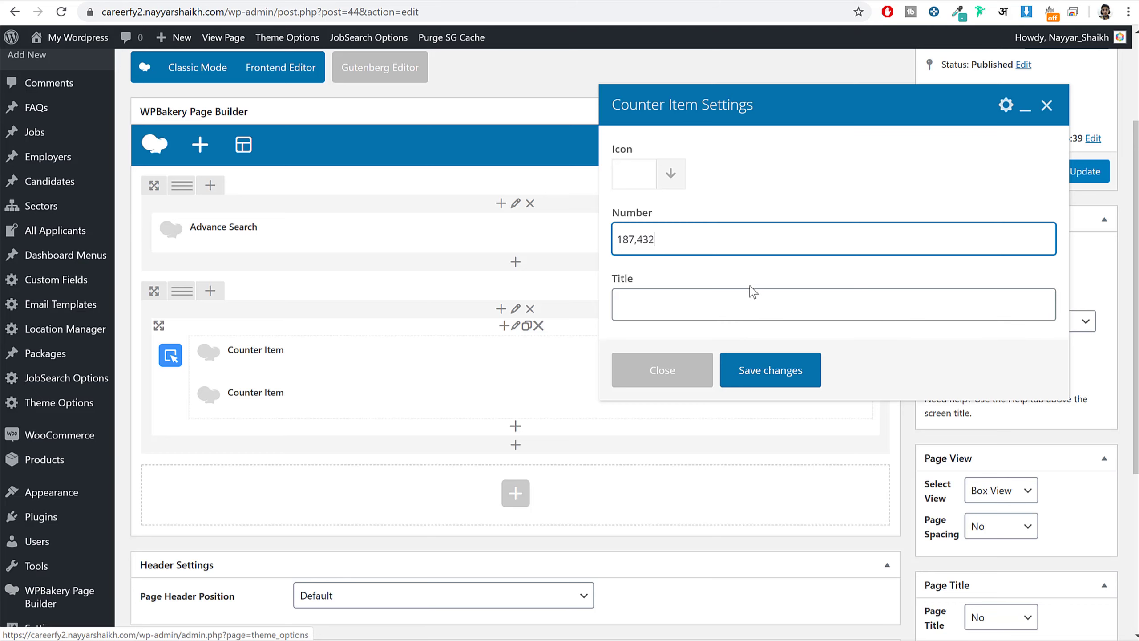
click(753, 294)
key(ctrl+v)
click(769, 371)
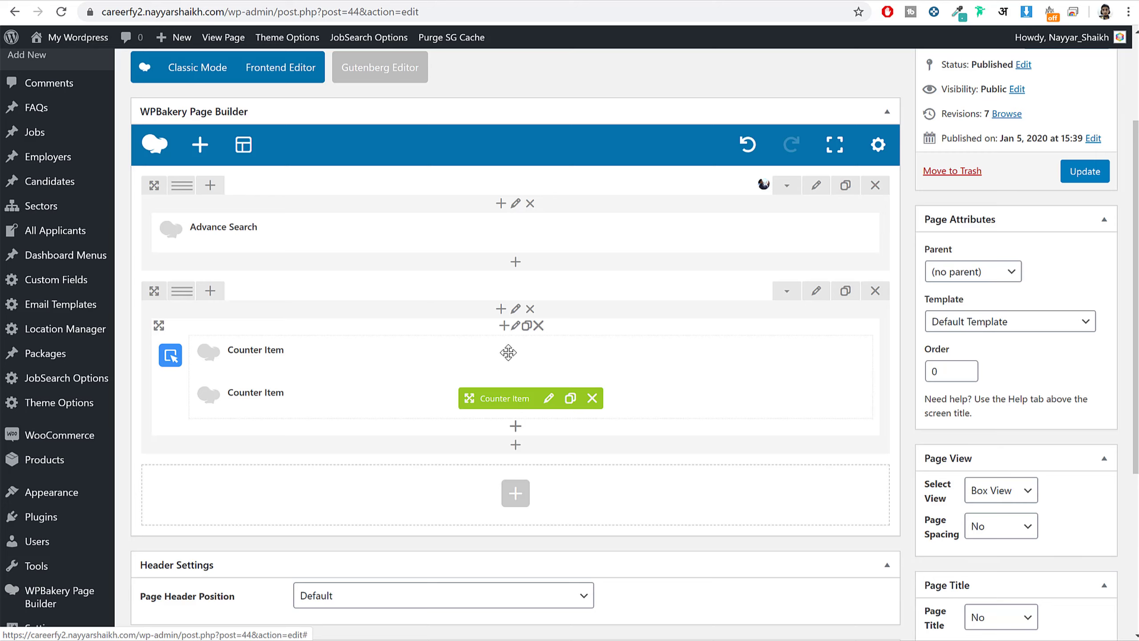
Step: Clone the counter item into a third and update the Home page
click(571, 399)
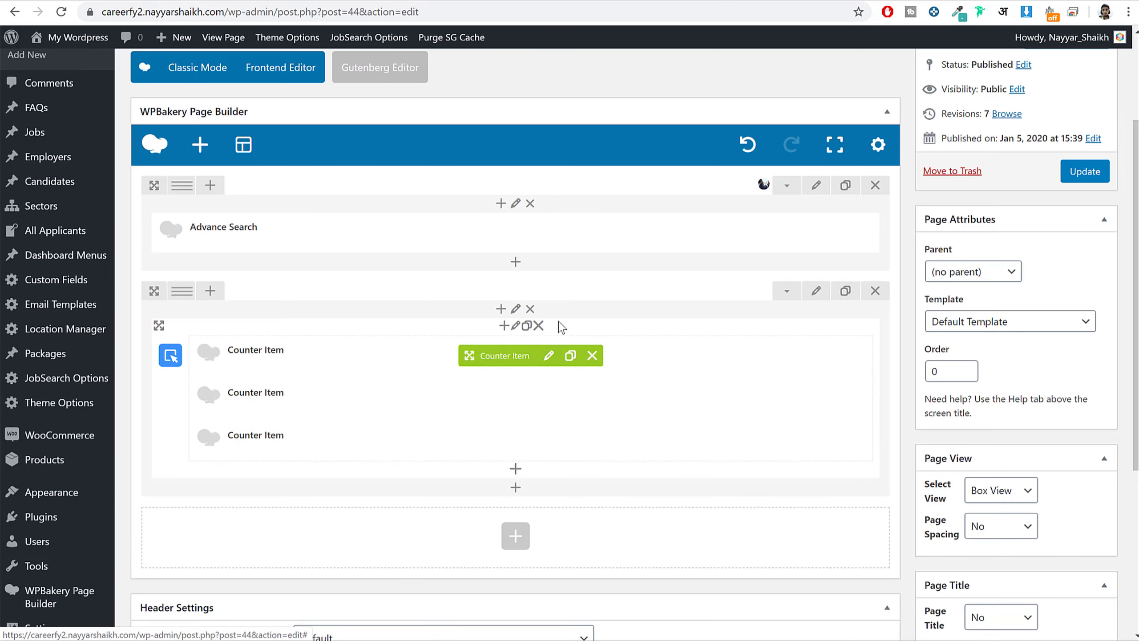
click(1085, 170)
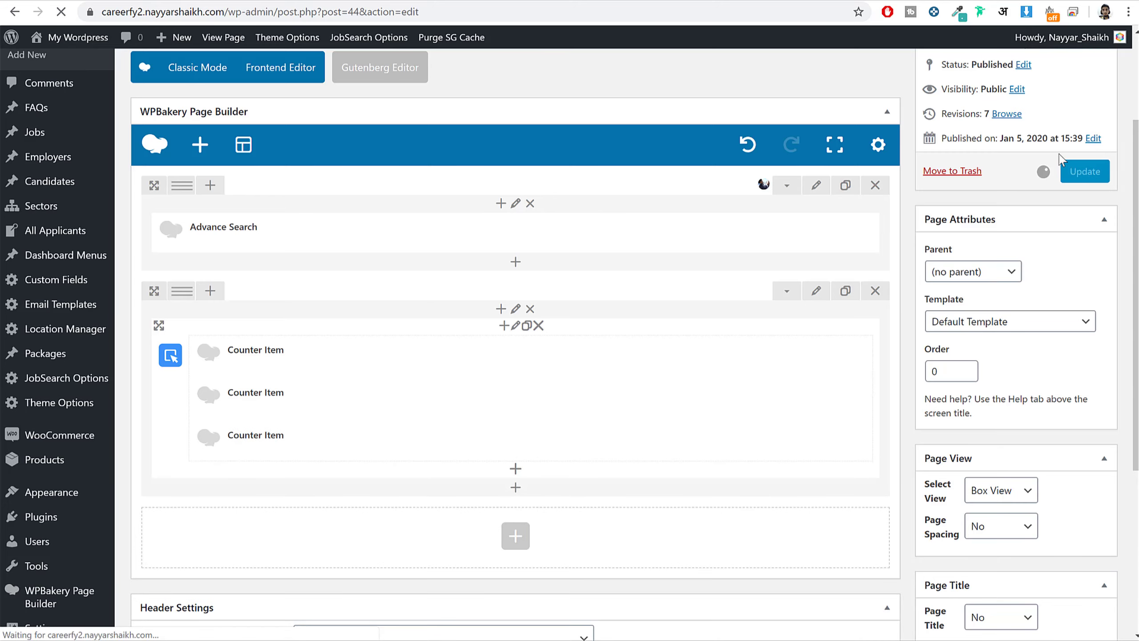
click(351, 1)
Step: Reload the live Home page and compare the counters with the Careerfy demo
click(61, 12)
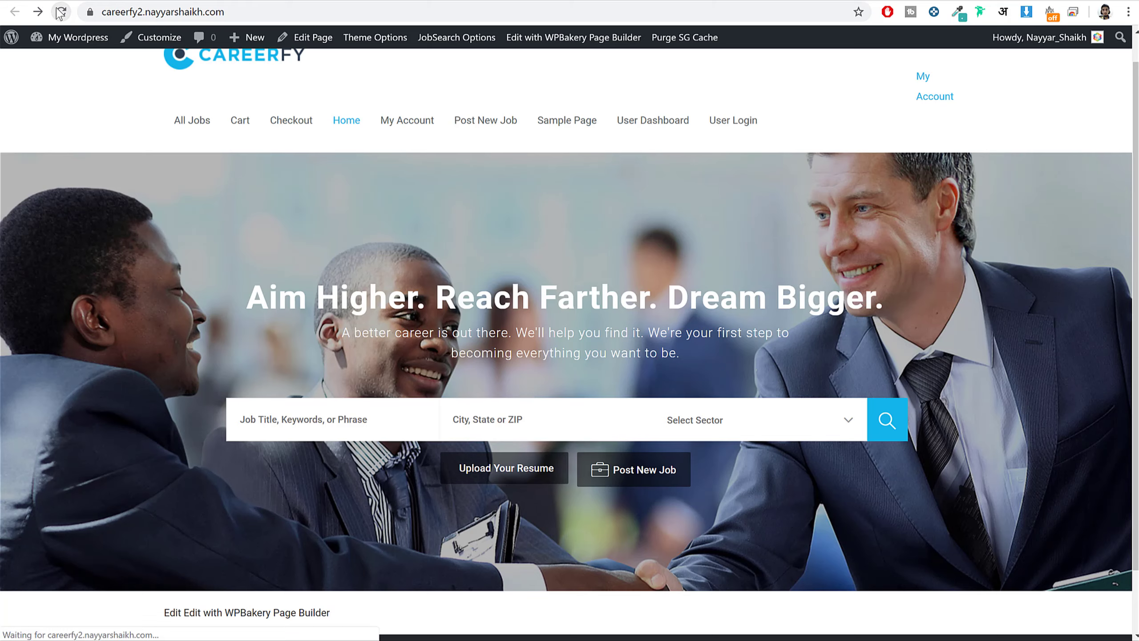
scroll(704, 351, down, 4)
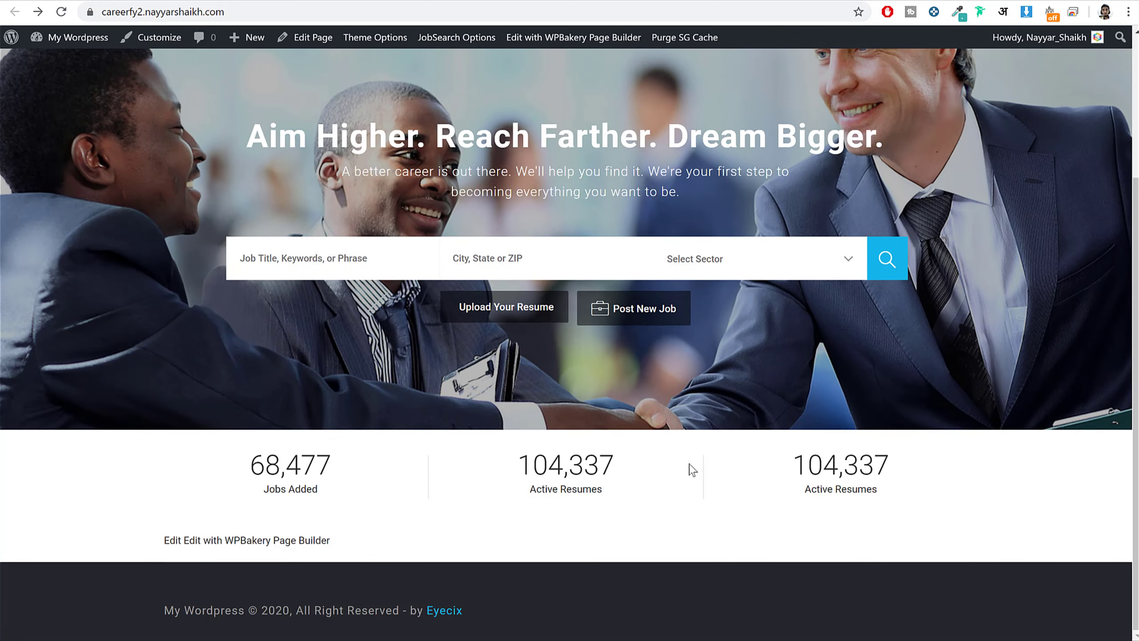
click(48, 2)
scroll(860, 247, down, 5)
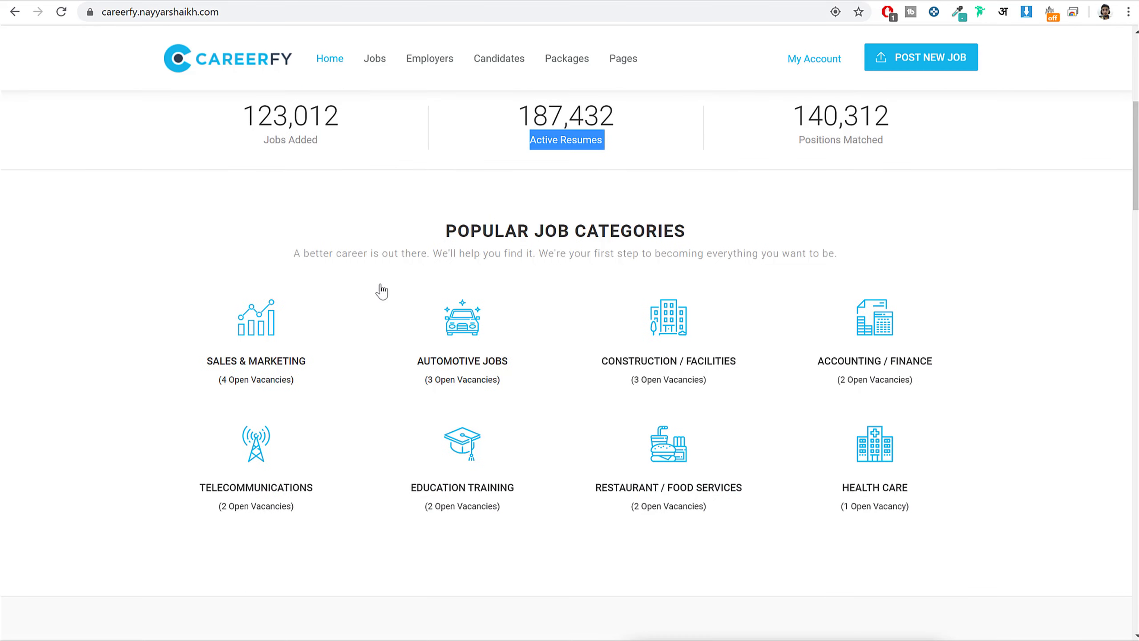
click(439, 225)
click(220, 1)
scroll(564, 460, down, 5)
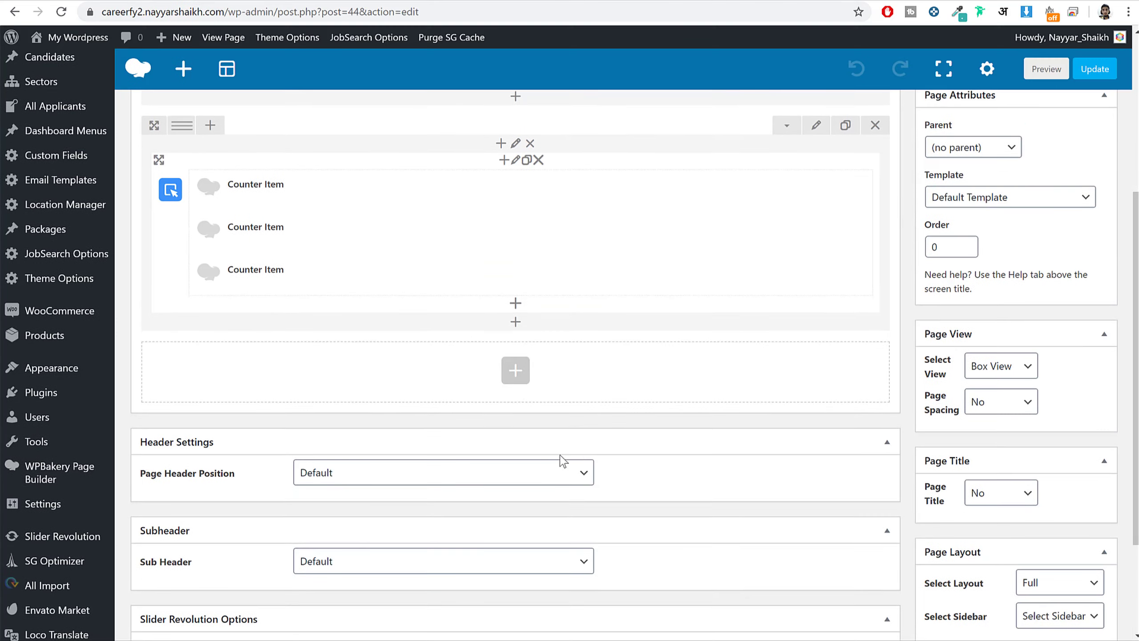
Step: Add a new row below the counters, removing its Google Maps element so it stays empty
click(516, 379)
click(458, 379)
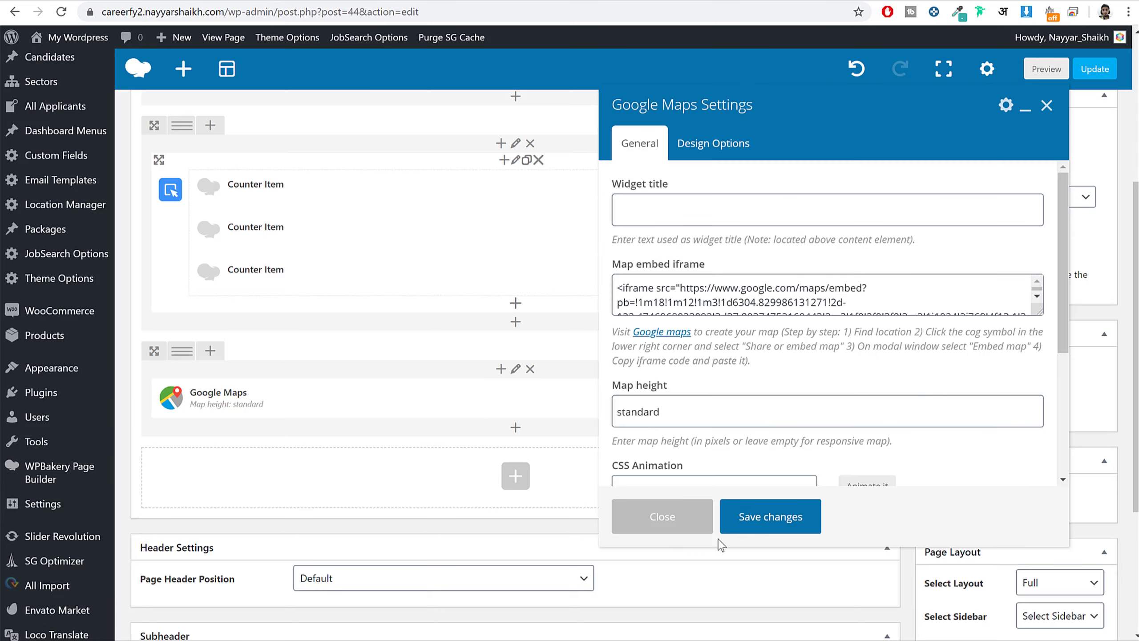
click(670, 523)
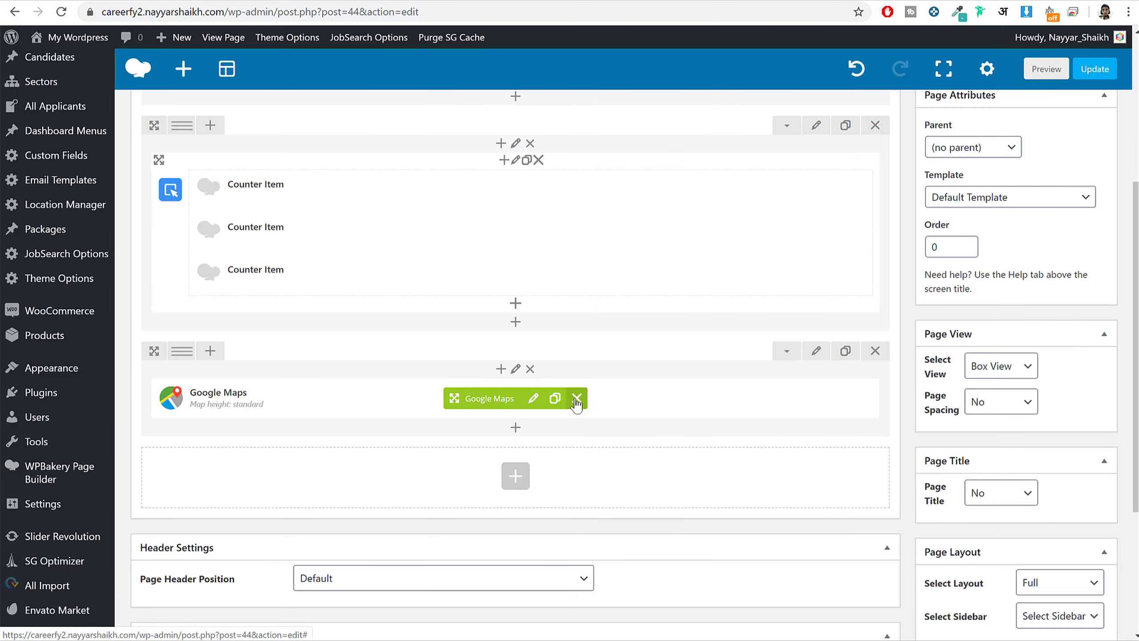
click(577, 398)
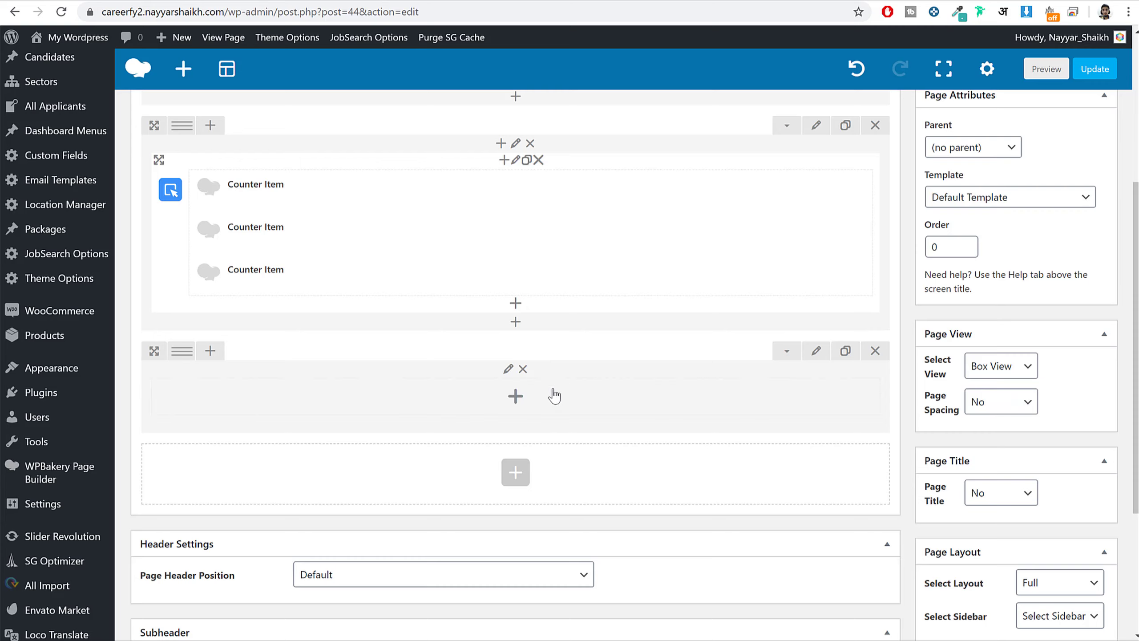
Step: Select the POPULAR heading text on the Careerfy demo for reuse
key(ctrl+Tab)
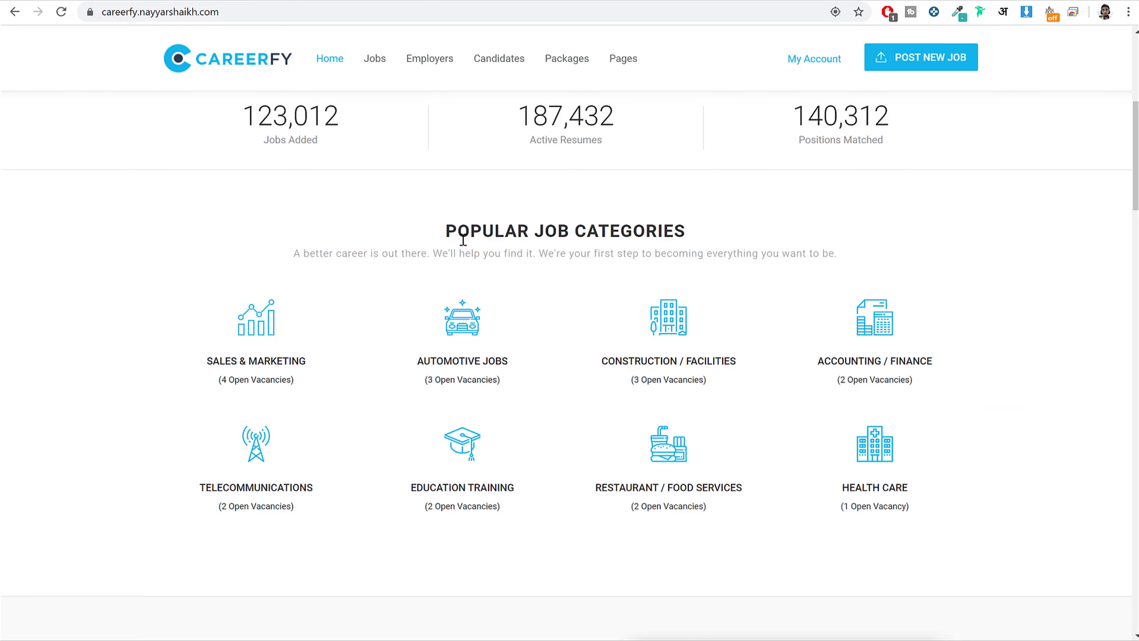
drag(463, 240, 525, 227)
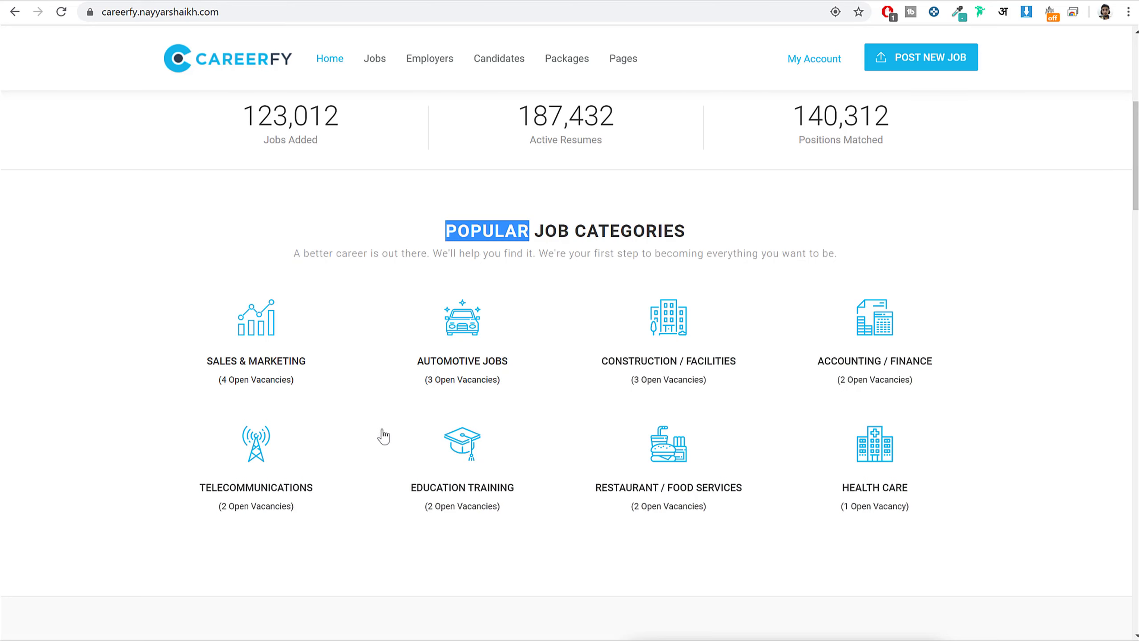
key(ctrl+Tab)
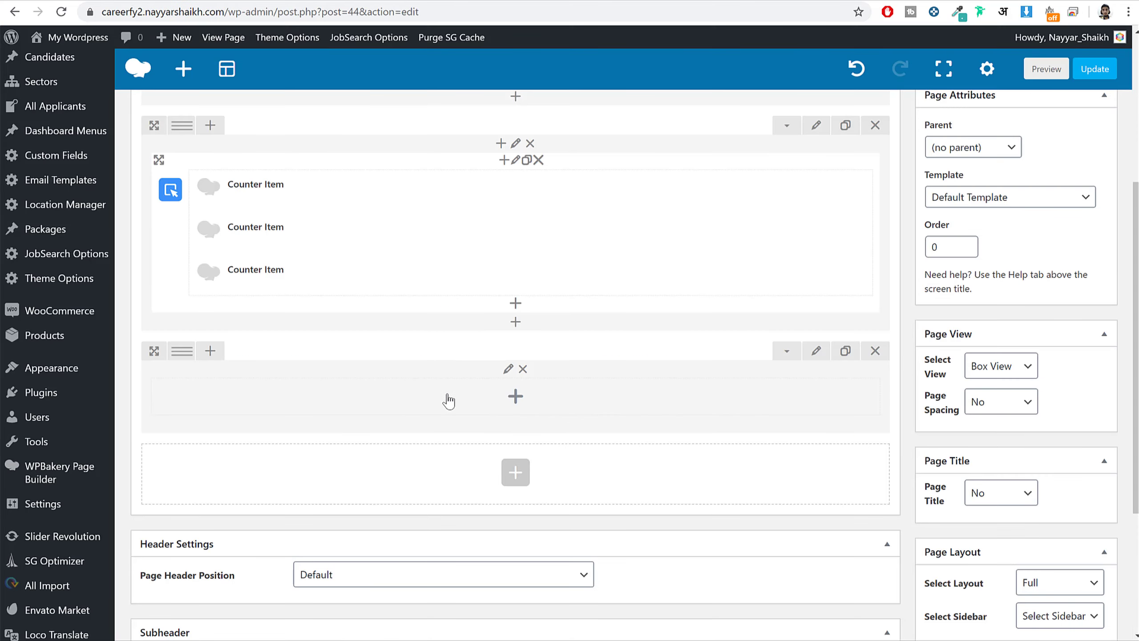
Step: Add a Section Heading (searched with 'head') titled POPULAR JOB CATEGORIES
click(528, 402)
text(h)
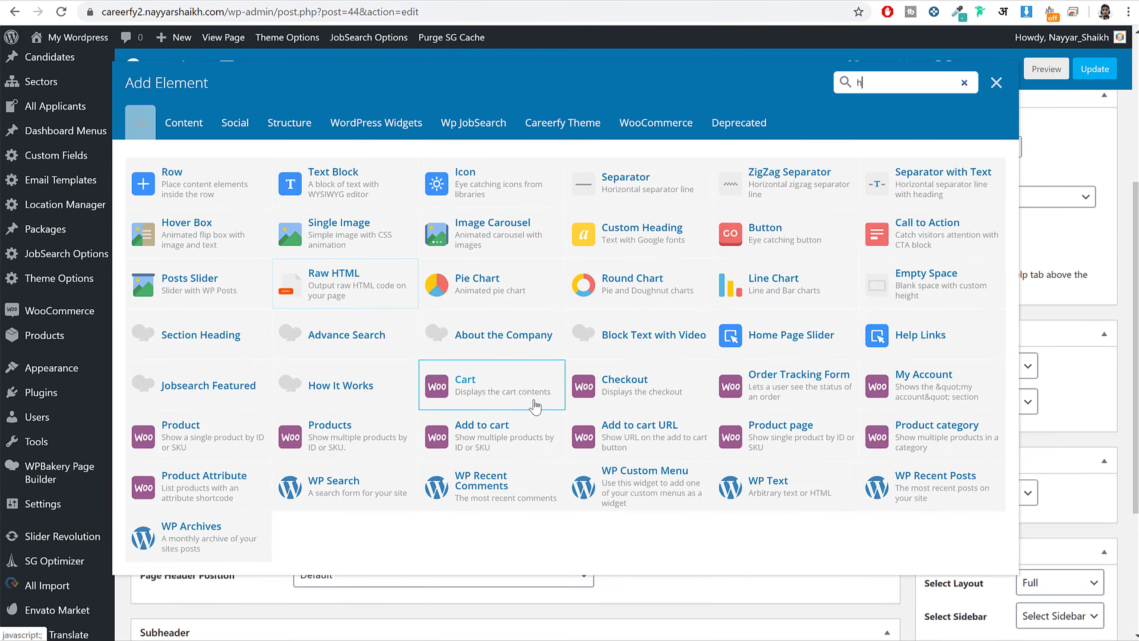
text(ead)
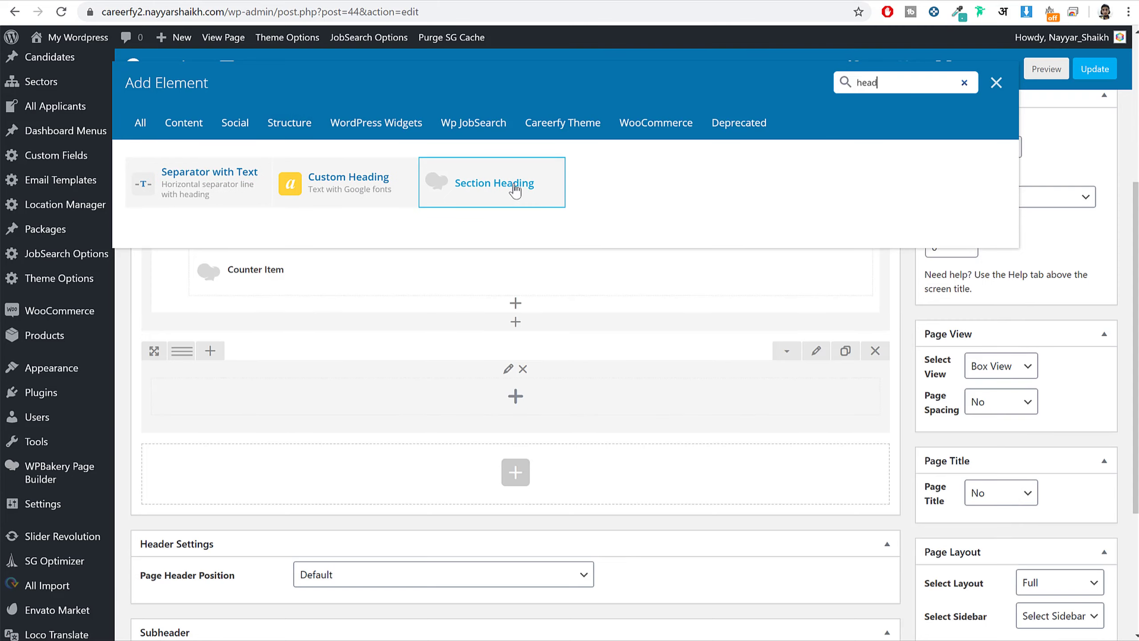
click(515, 189)
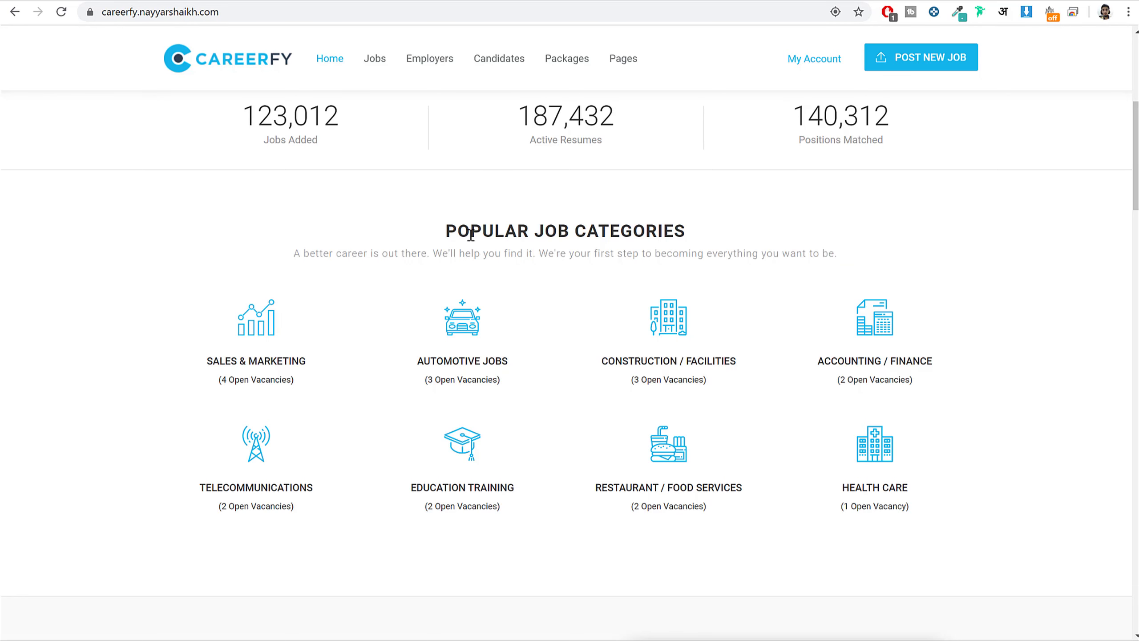
triple_click(465, 230)
key(ctrl+c)
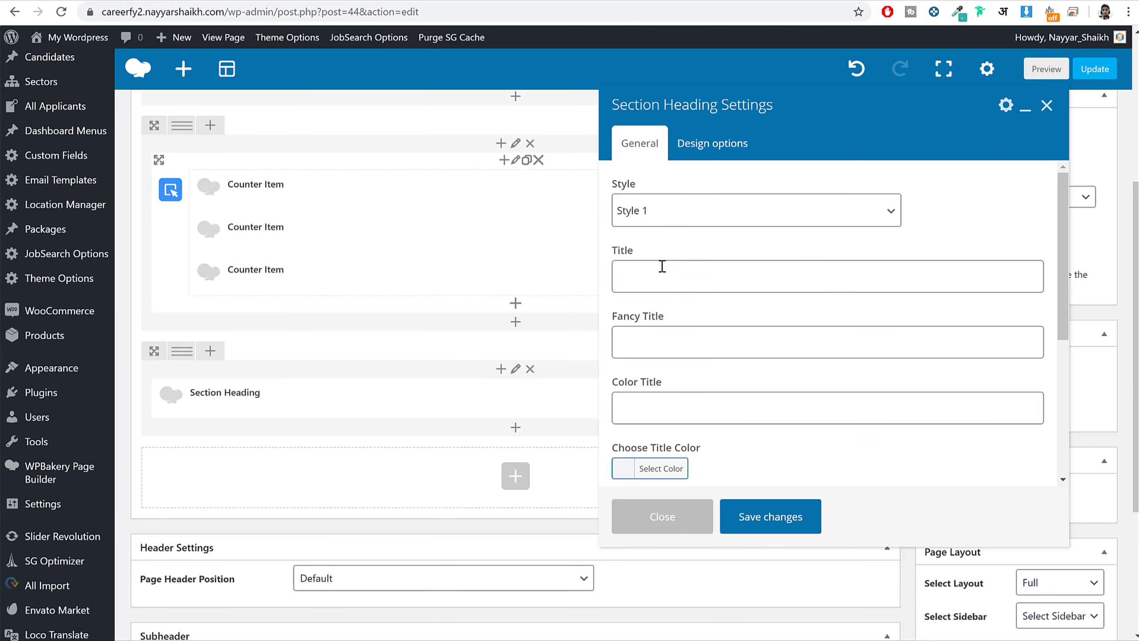
click(662, 269)
key(ctrl+v)
Step: Paste the demo's 'better career' subtitle sentence into the heading description
click(45, 5)
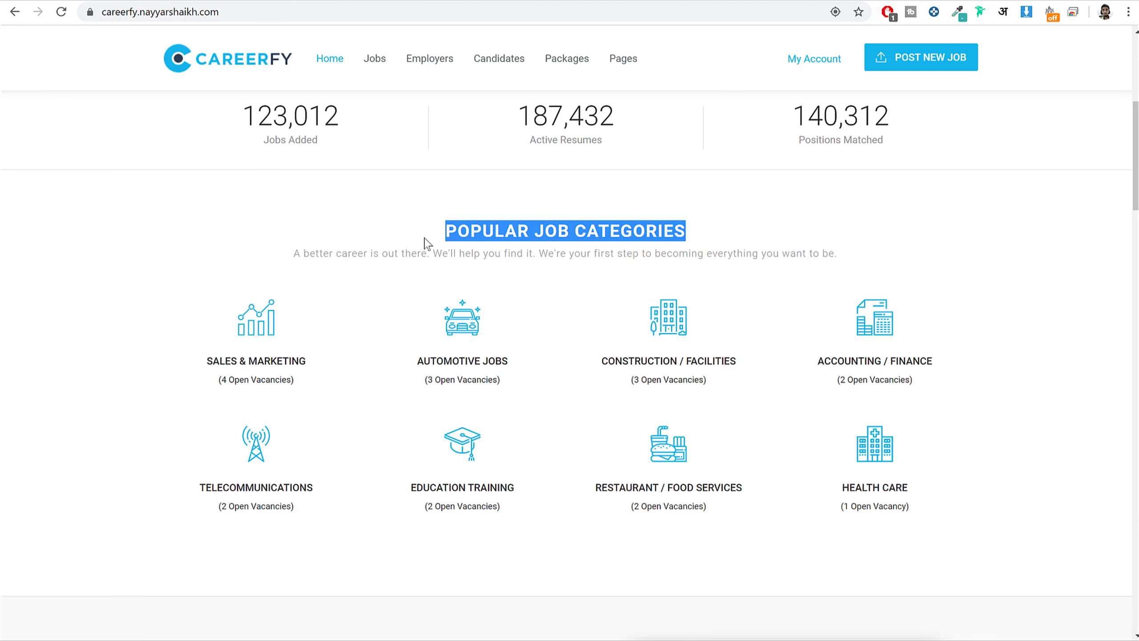
triple_click(474, 252)
click(193, 2)
click(683, 331)
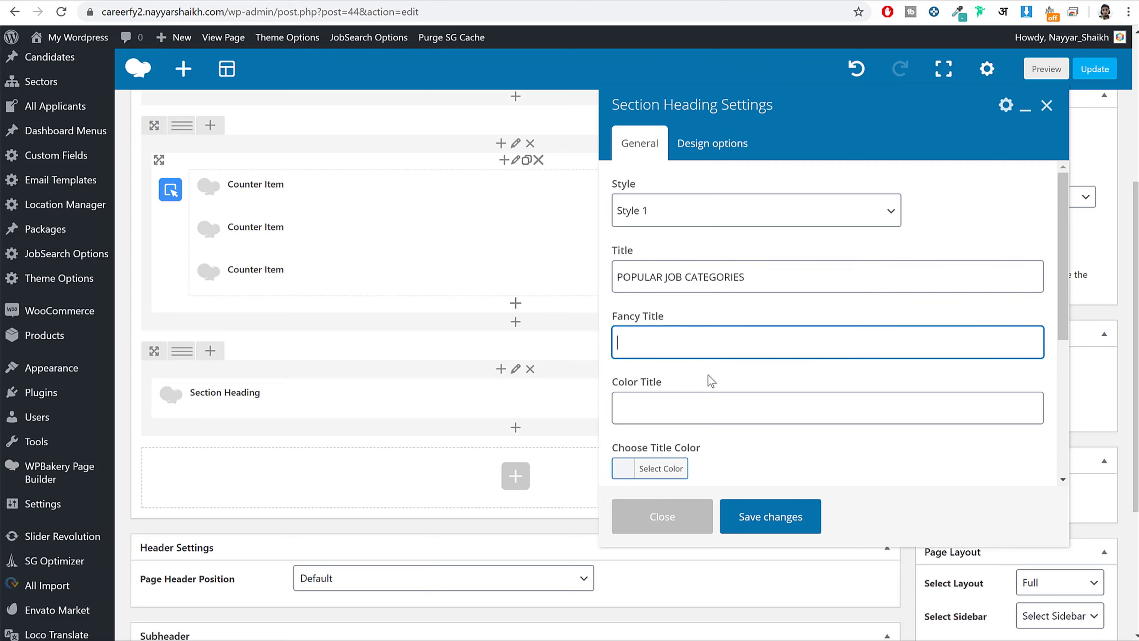
click(696, 399)
scroll(763, 381, down, 5)
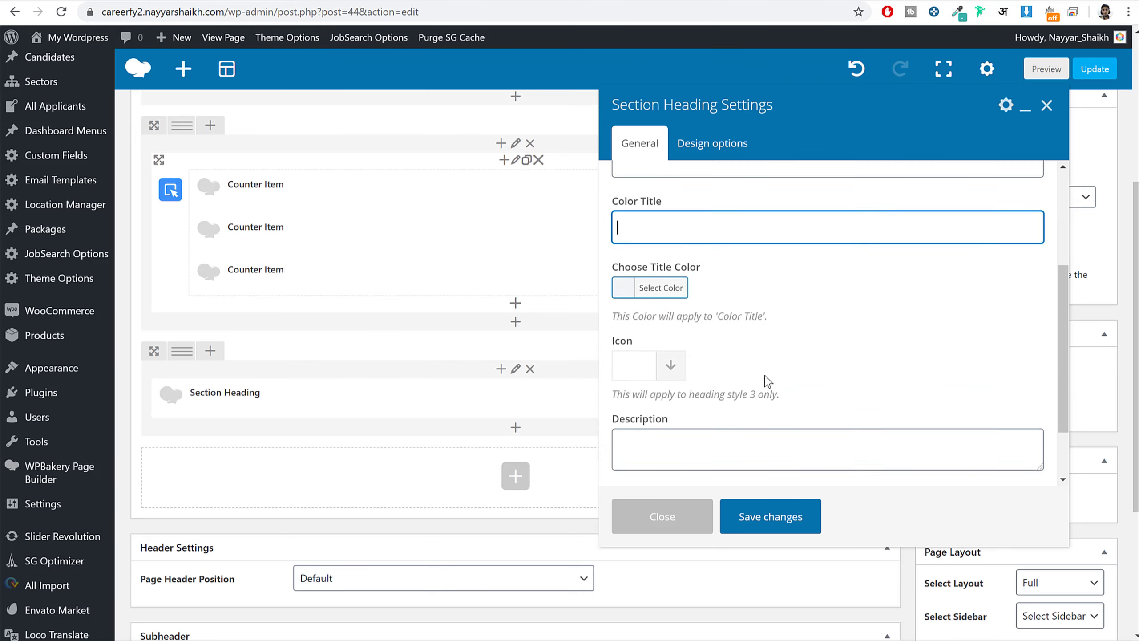
click(719, 410)
key(ctrl+v)
key(BackSpace)
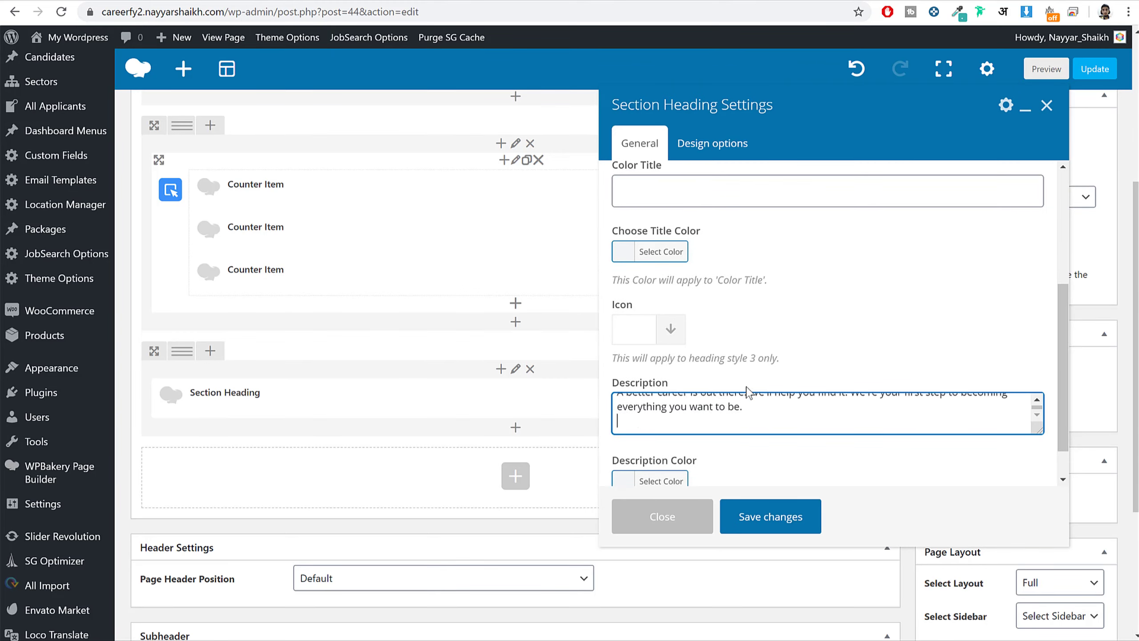
Step: Set the heading's title colour to black and save the Section Heading
click(673, 252)
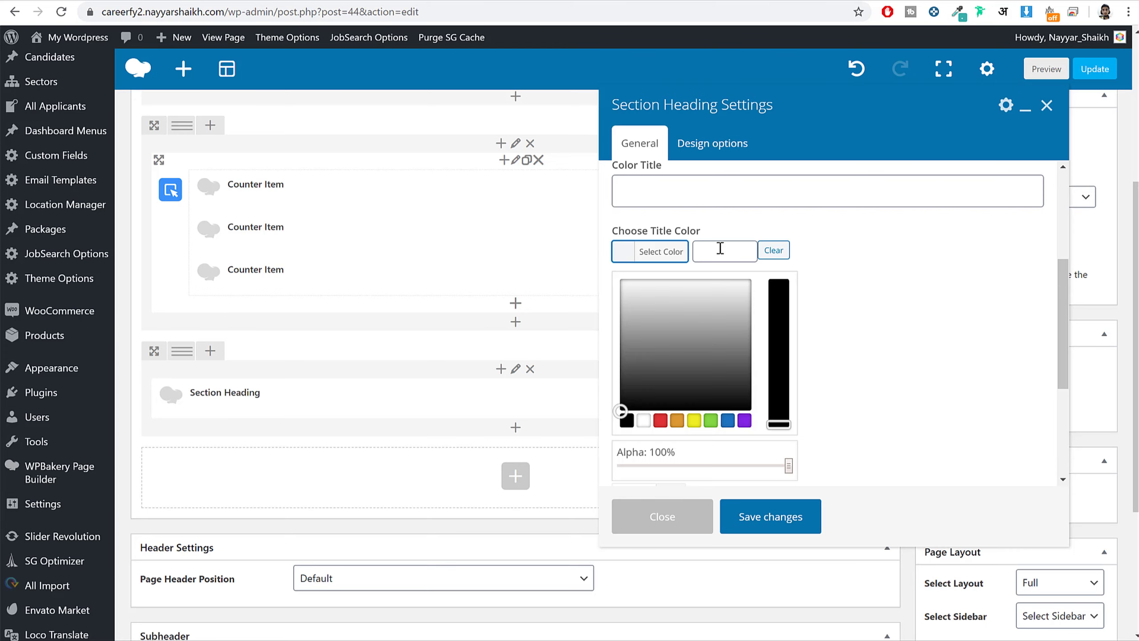
scroll(646, 316, down, 3)
click(894, 307)
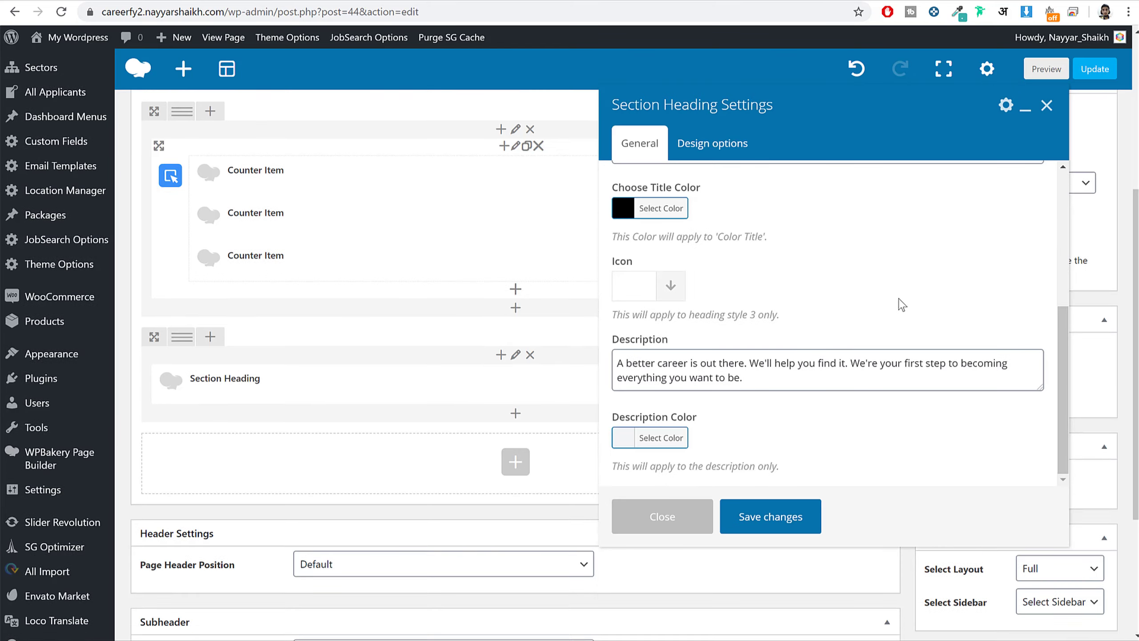
scroll(897, 300, down, 5)
scroll(362, 343, up, 6)
scroll(714, 327, up, 2)
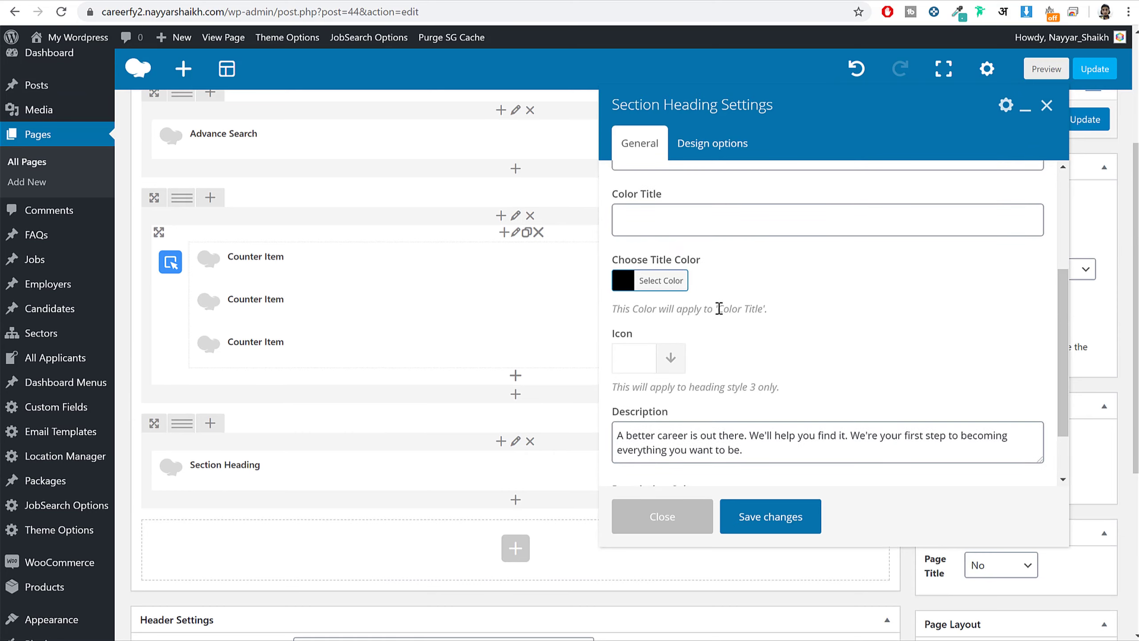
click(770, 517)
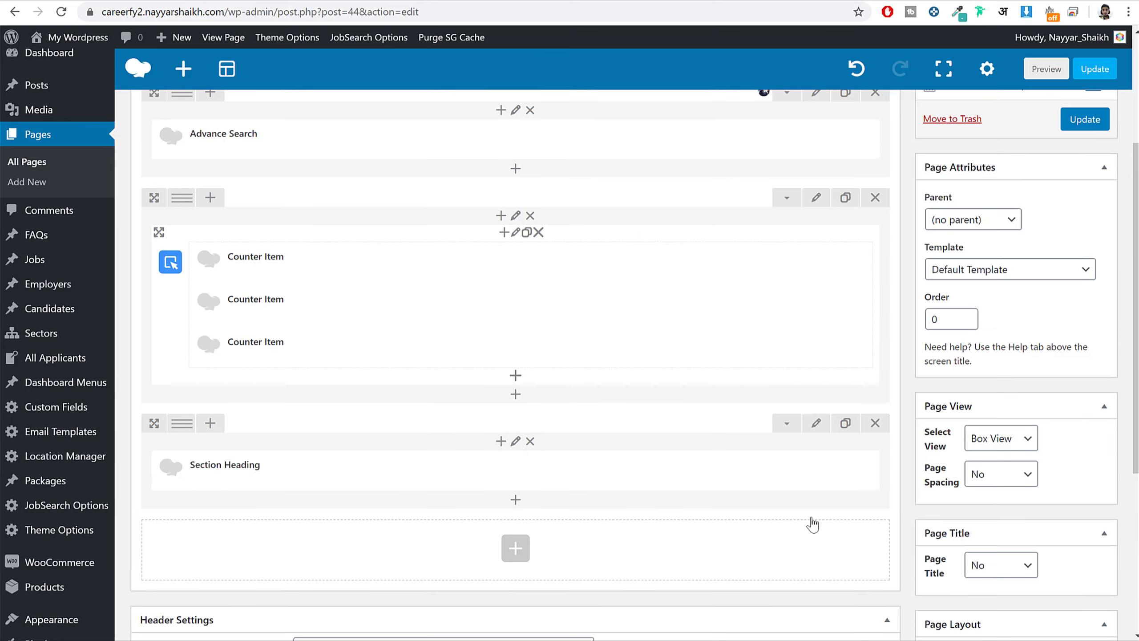
Step: Add a Job Sectors element below the section heading, with Number of Sectors set to 8
scroll(578, 405, down, 5)
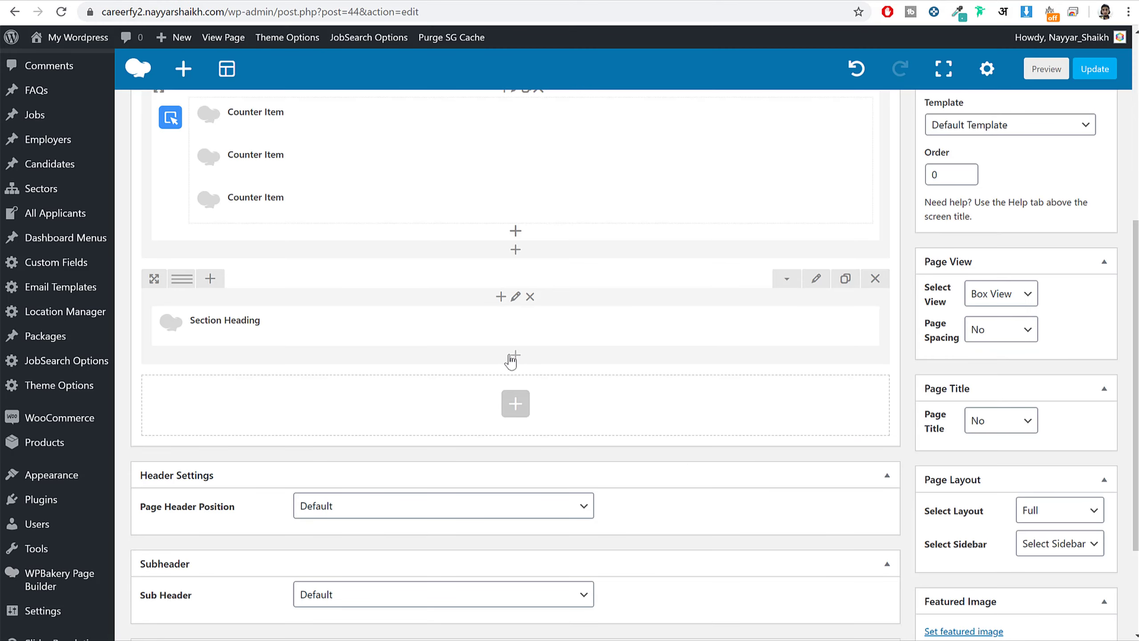
click(516, 357)
text(job se)
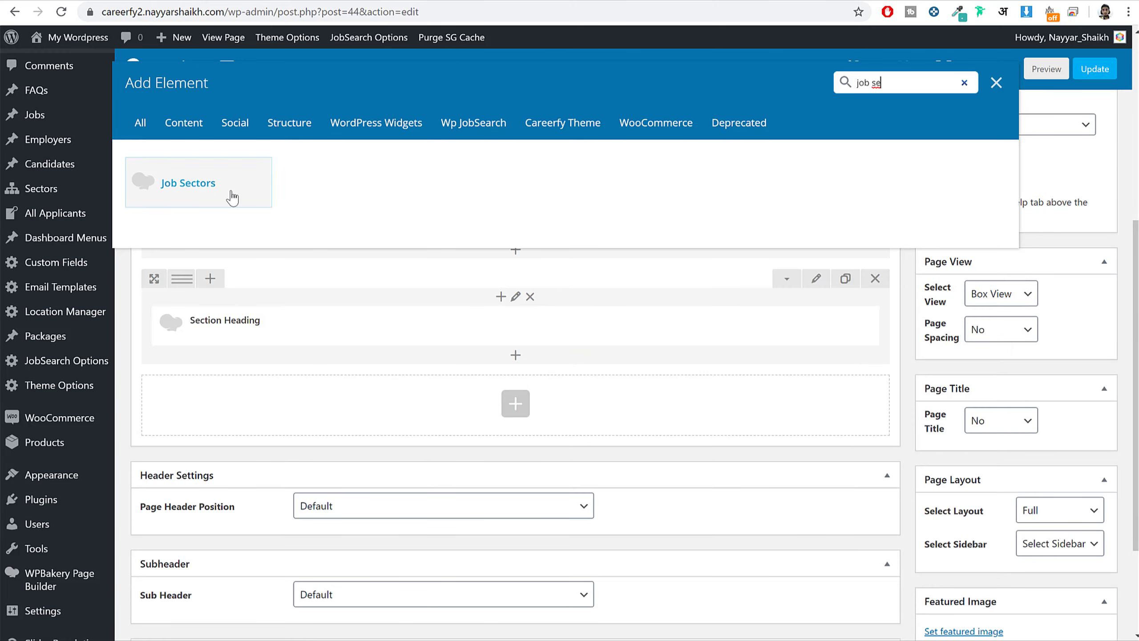
click(230, 195)
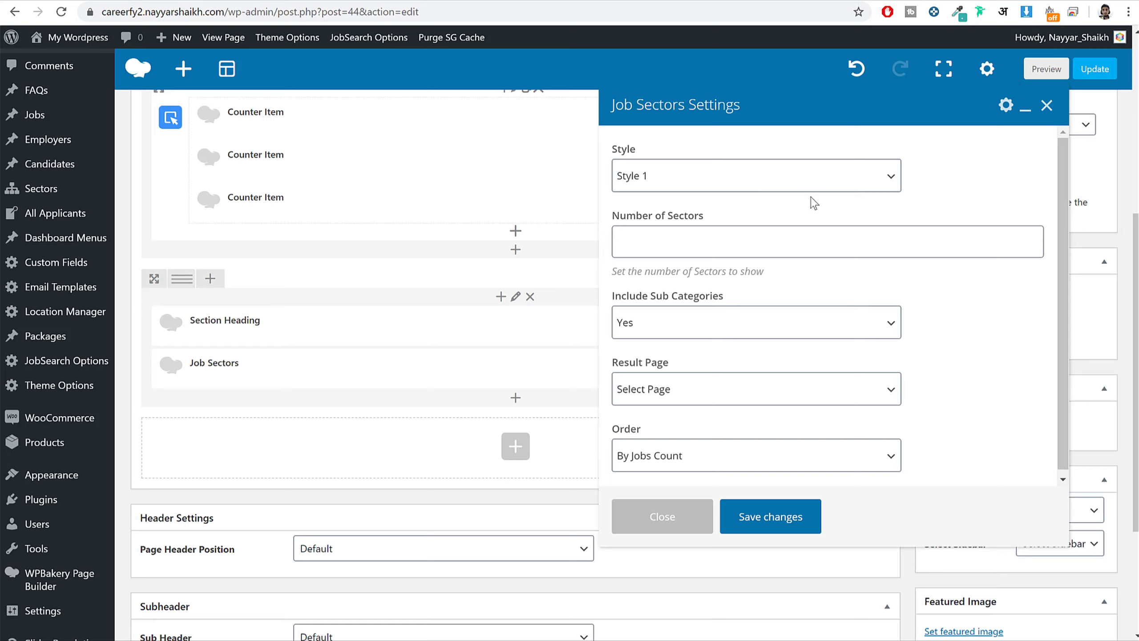
click(725, 241)
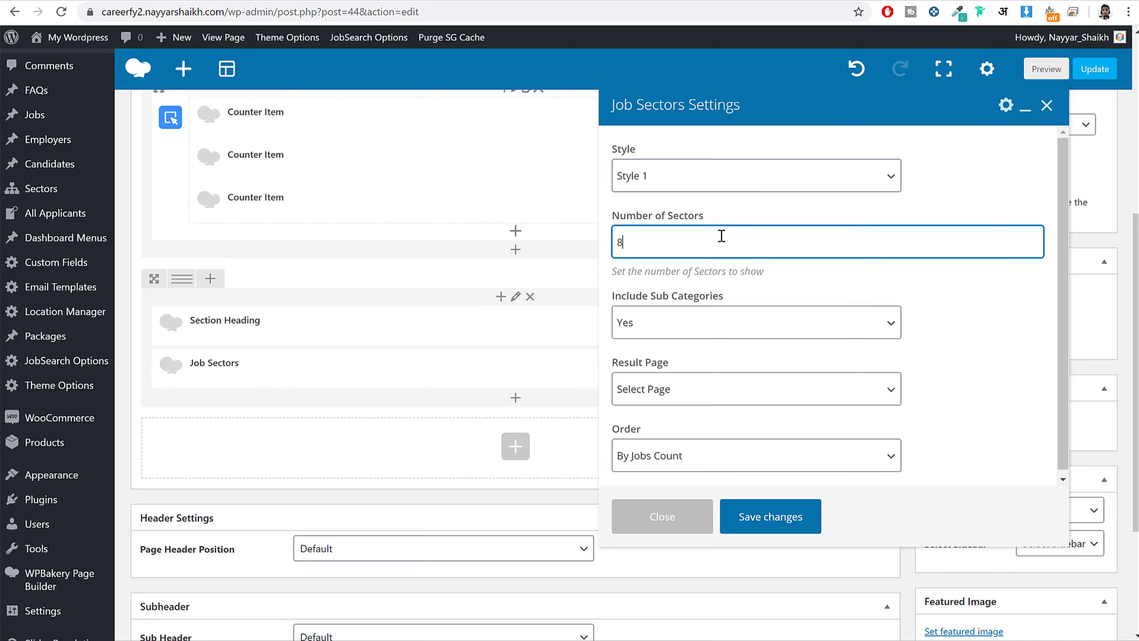
click(77, 2)
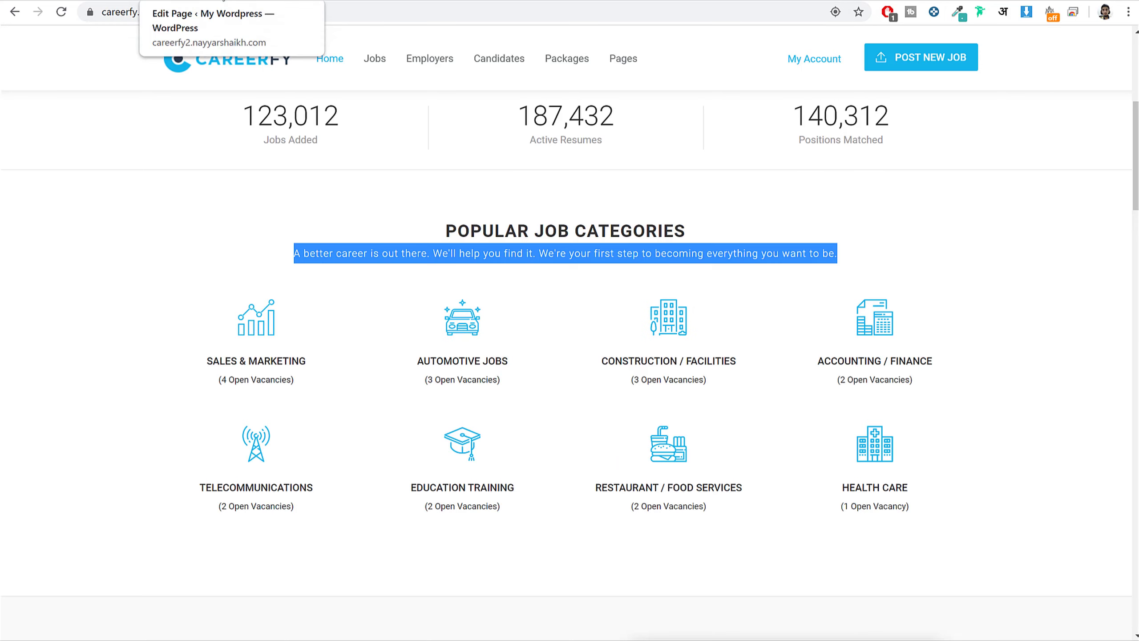
click(224, 1)
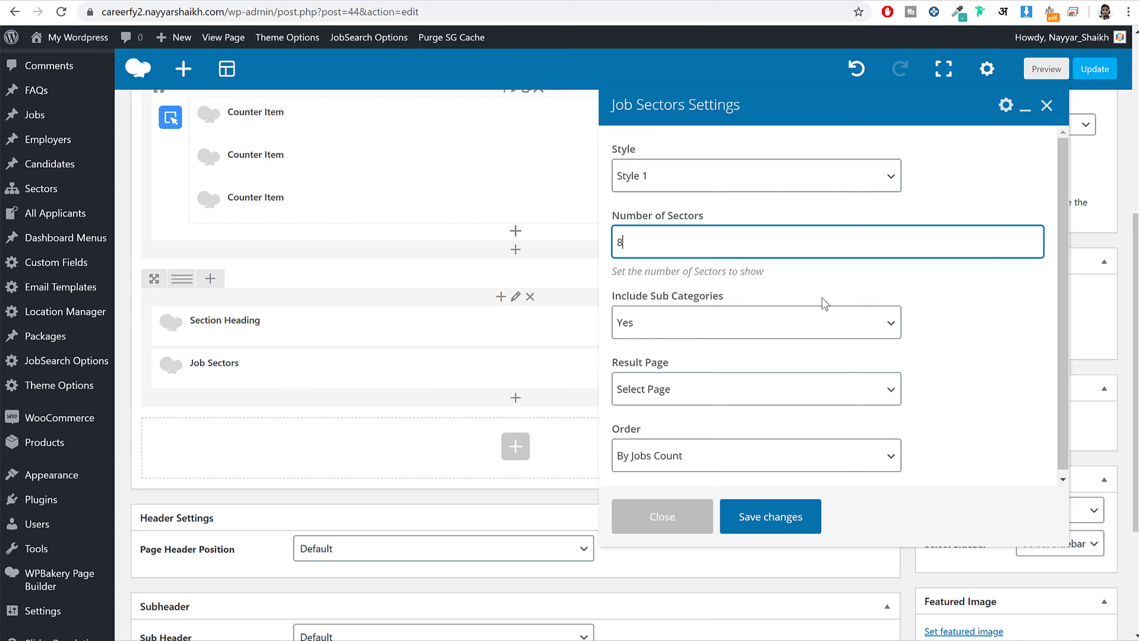
click(771, 518)
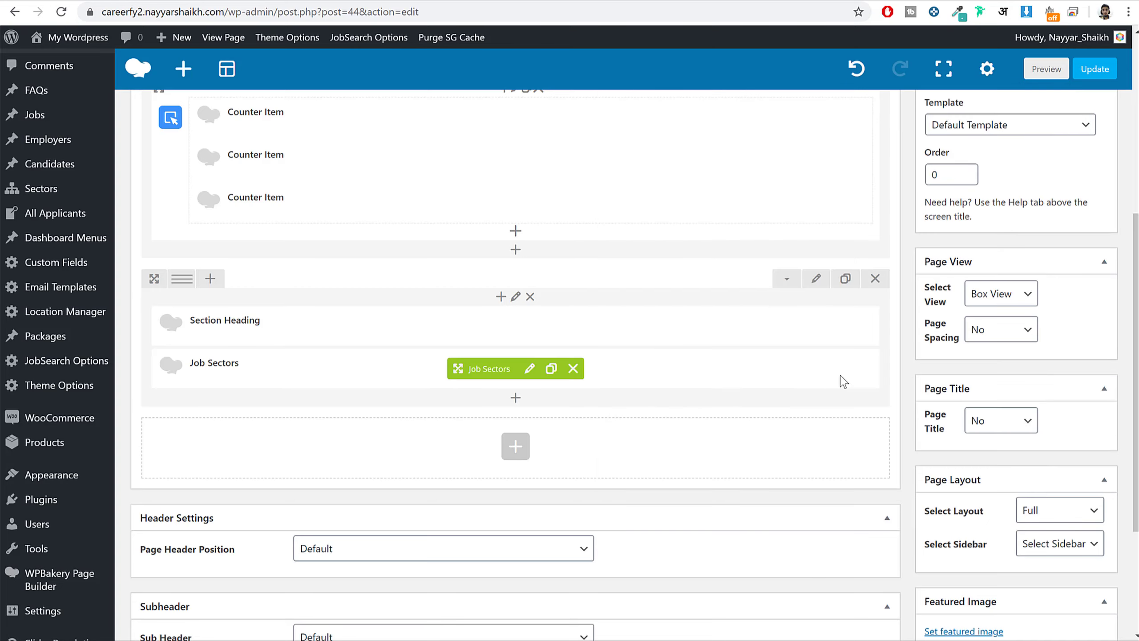
Step: Update the page and reload the live site to review the job categories
click(1093, 72)
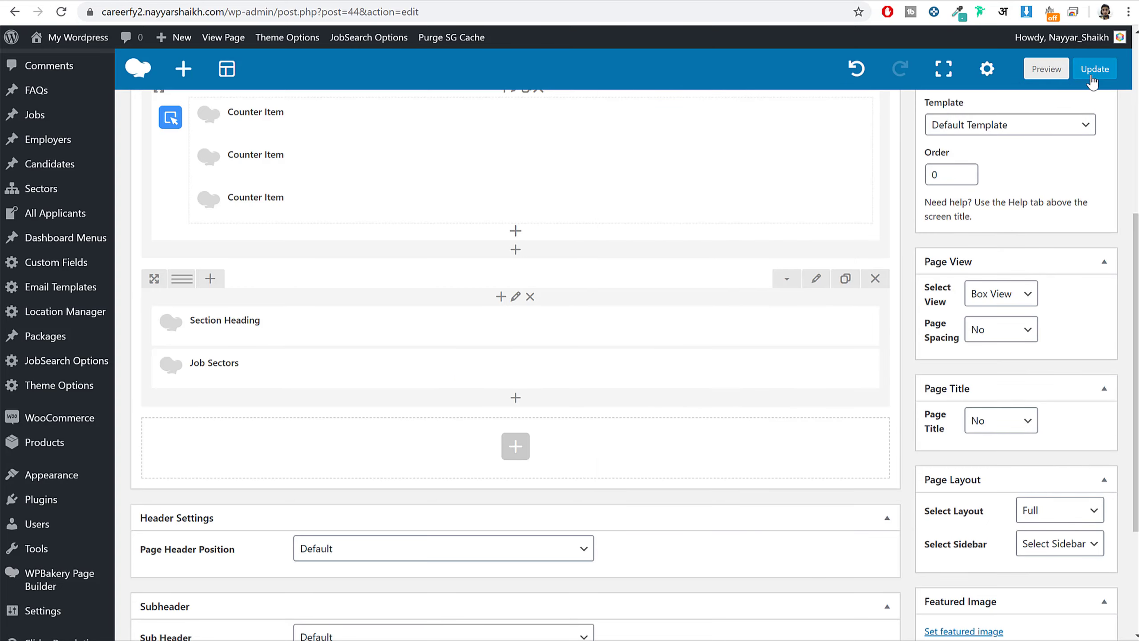
click(326, 2)
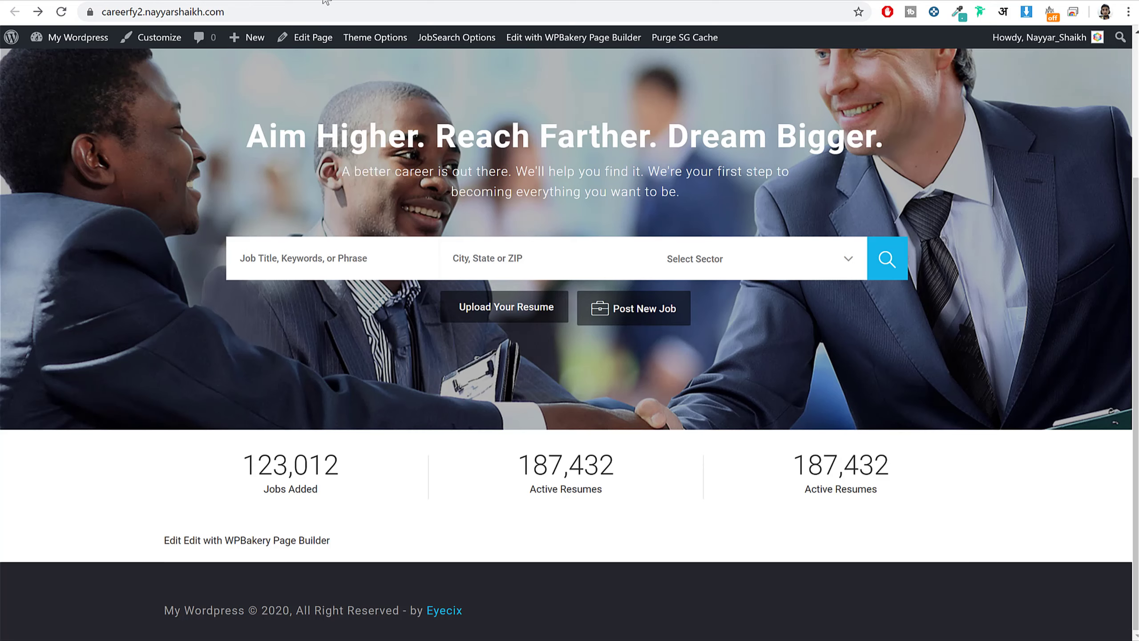
click(61, 11)
scroll(801, 228, down, 5)
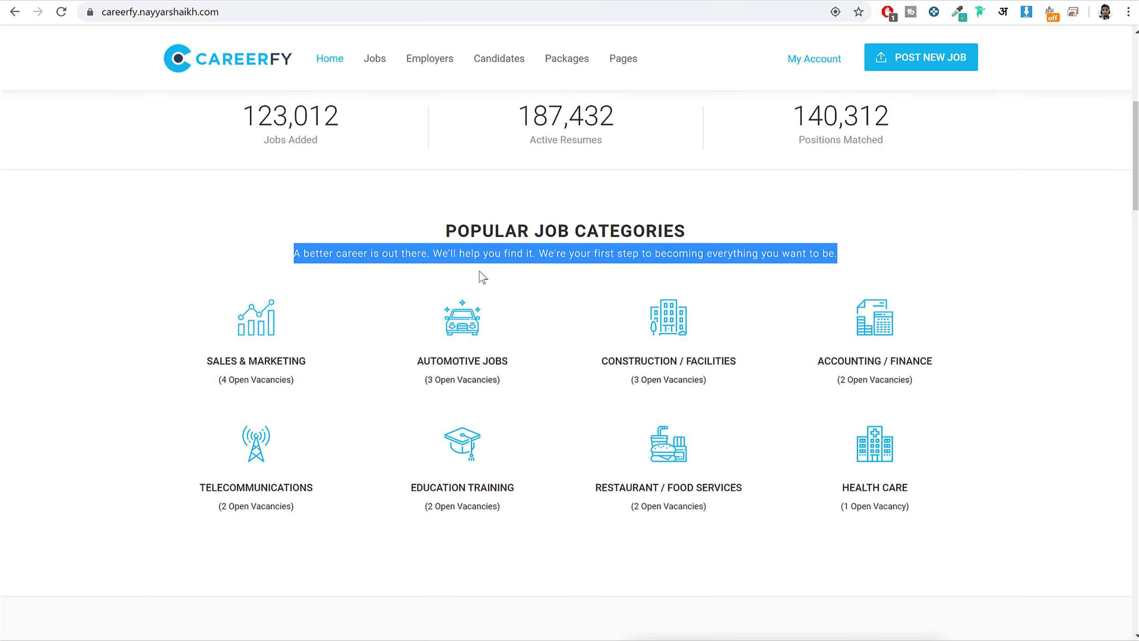
scroll(587, 262, up, 2)
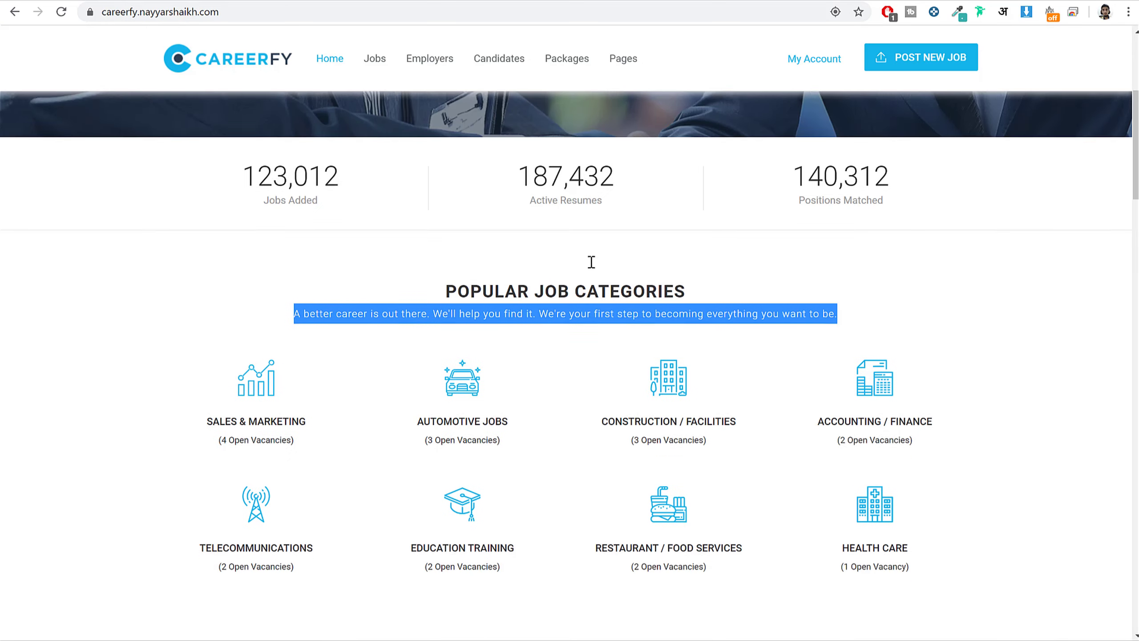
scroll(591, 262, down, 3)
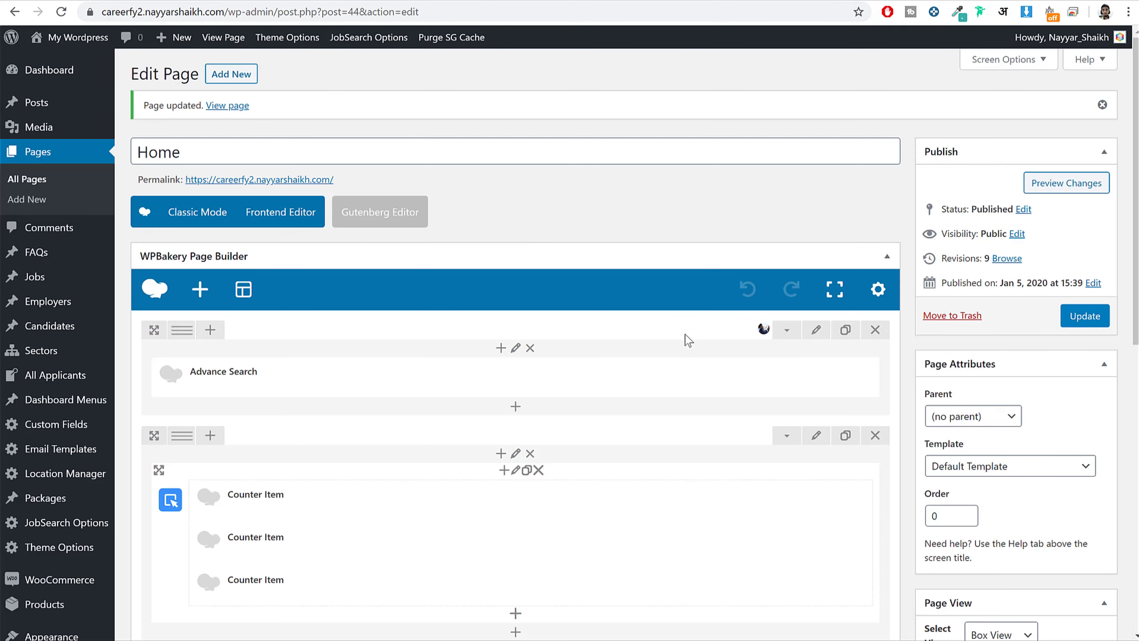
scroll(689, 340, down, 10)
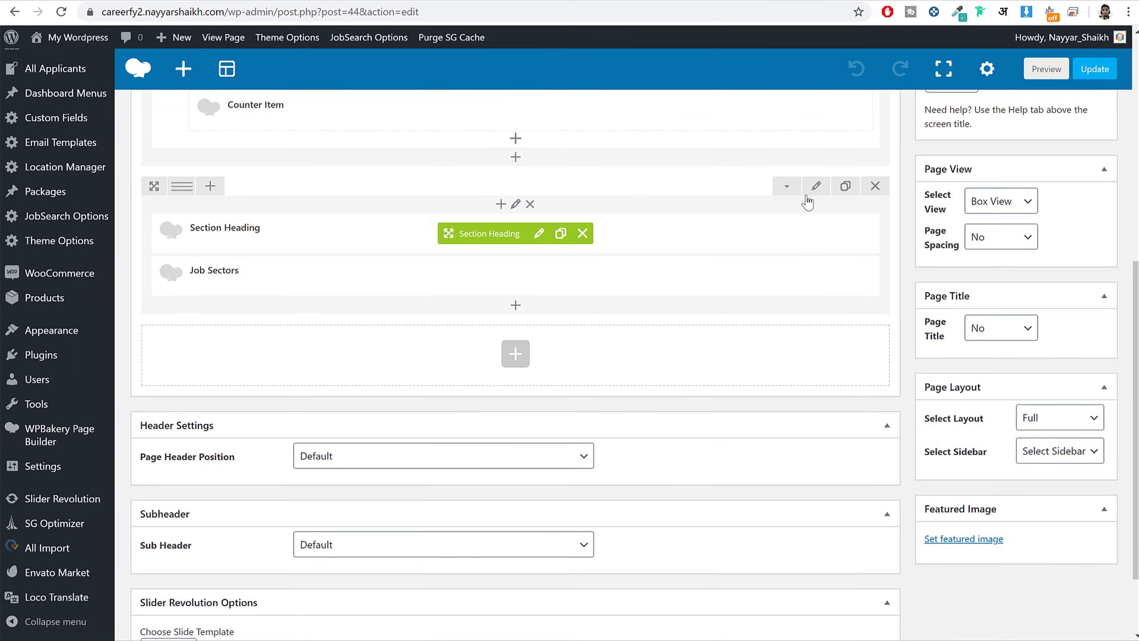
Step: Give the job categories row 70 top and bottom padding in Design Options
click(816, 185)
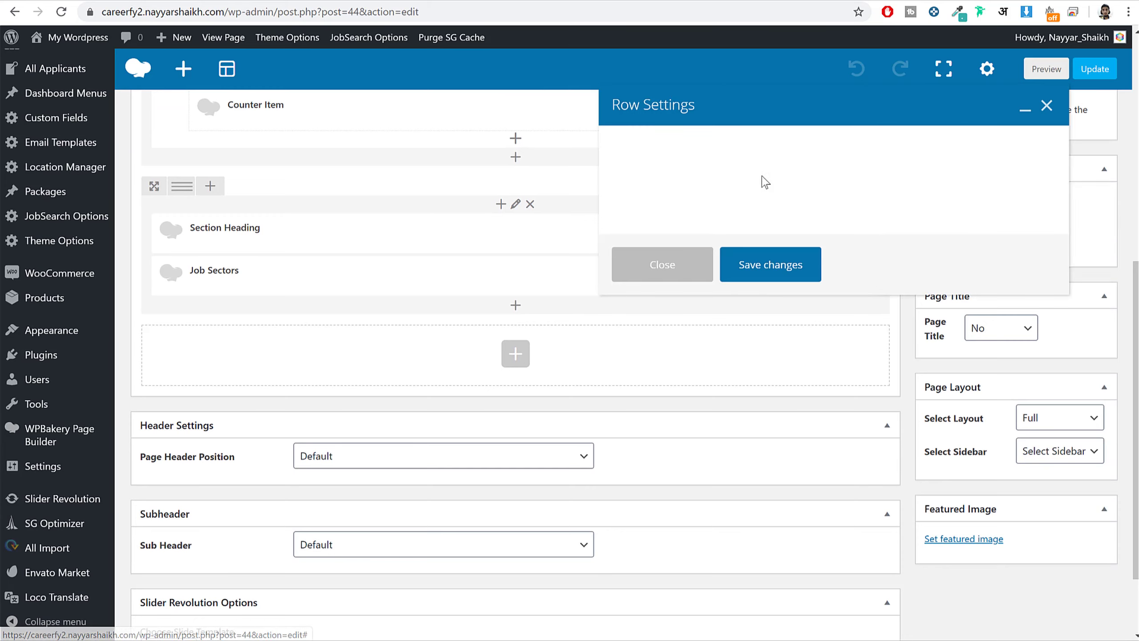
click(709, 143)
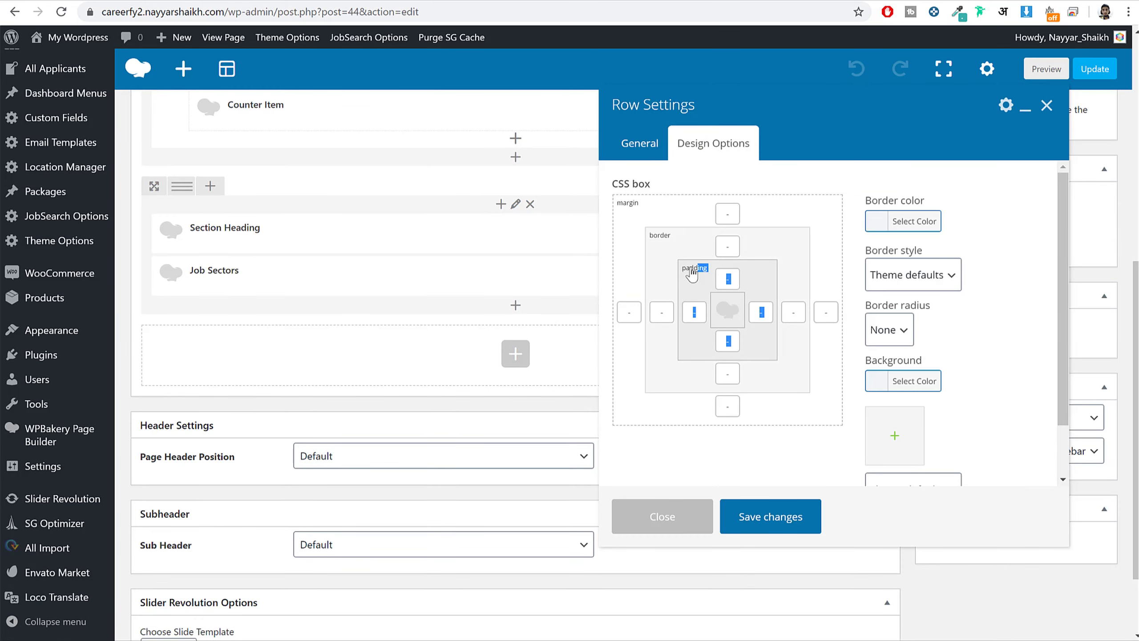
click(736, 278)
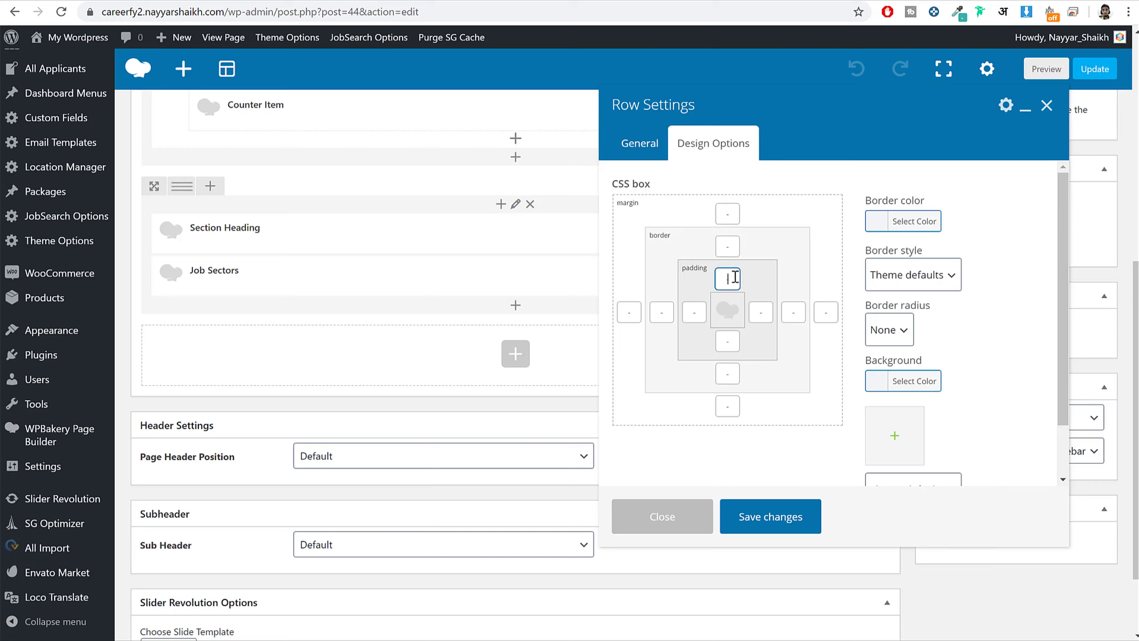
text(7)
scroll(736, 277, down, 2)
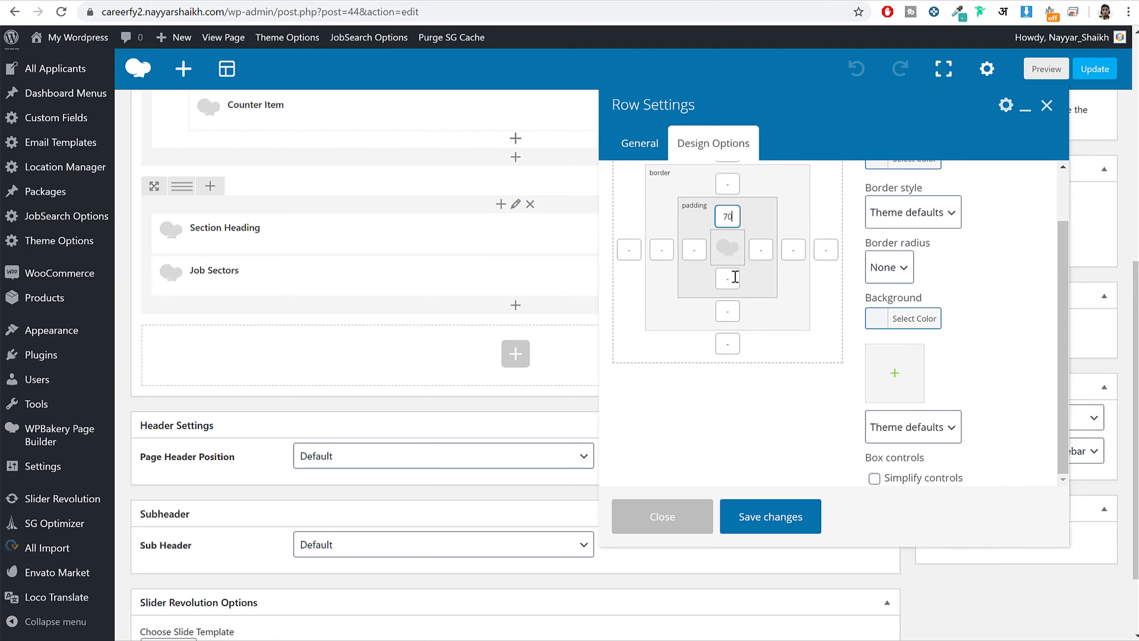
click(733, 283)
click(781, 294)
click(762, 523)
Step: Update the page, reload the live site, and compare the spacing with the demo
click(1095, 70)
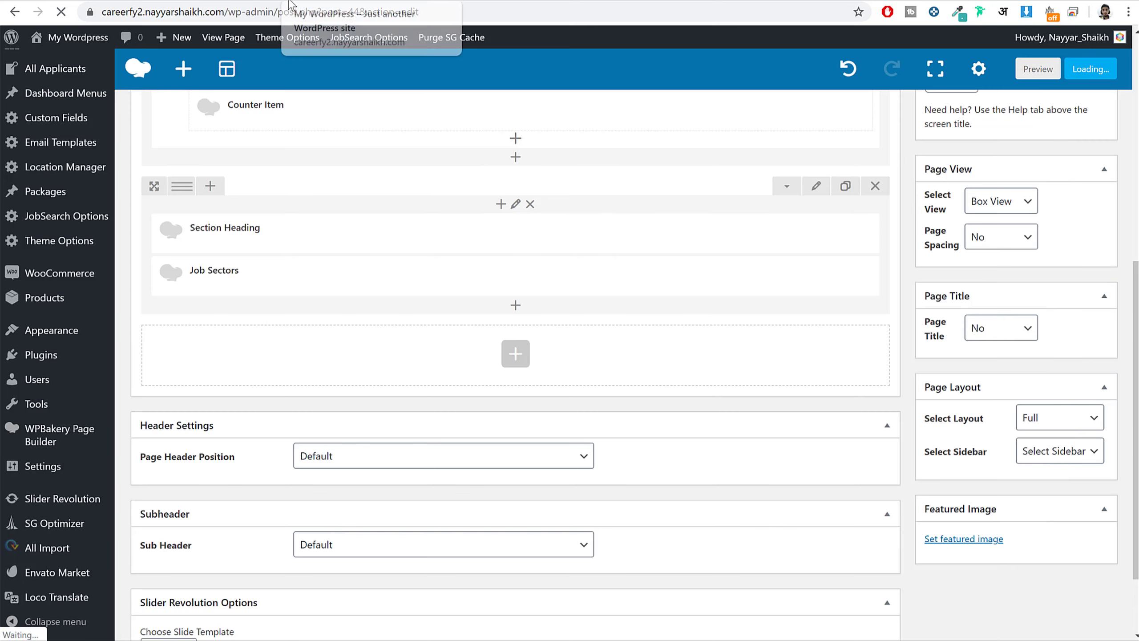
key(ctrl+Tab)
click(62, 11)
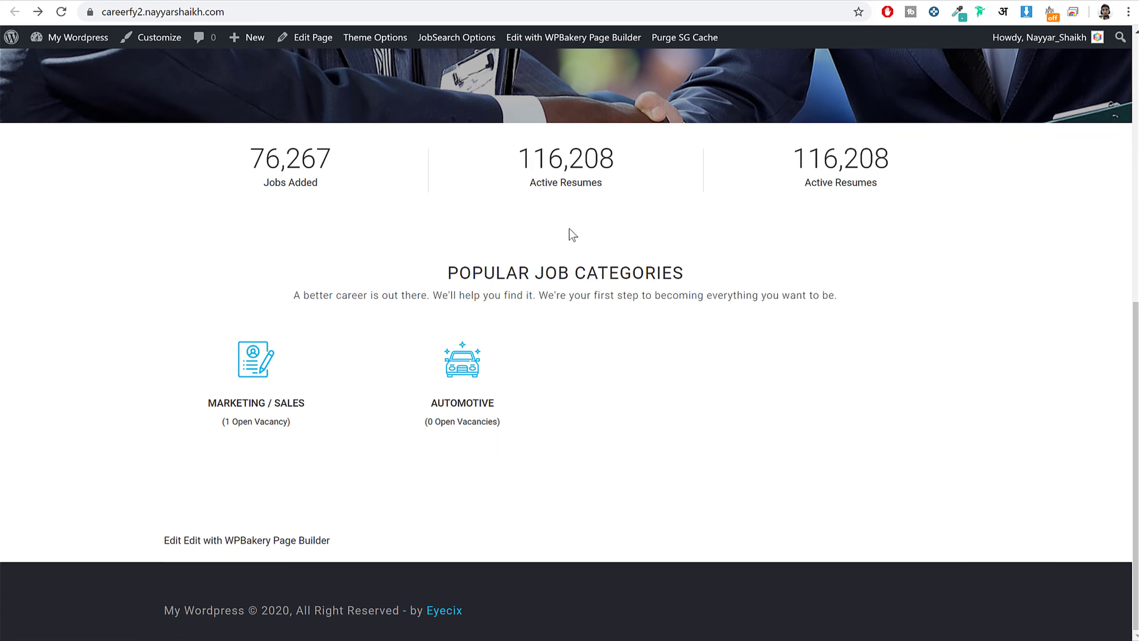
key(ctrl+Tab)
scroll(776, 272, down, 3)
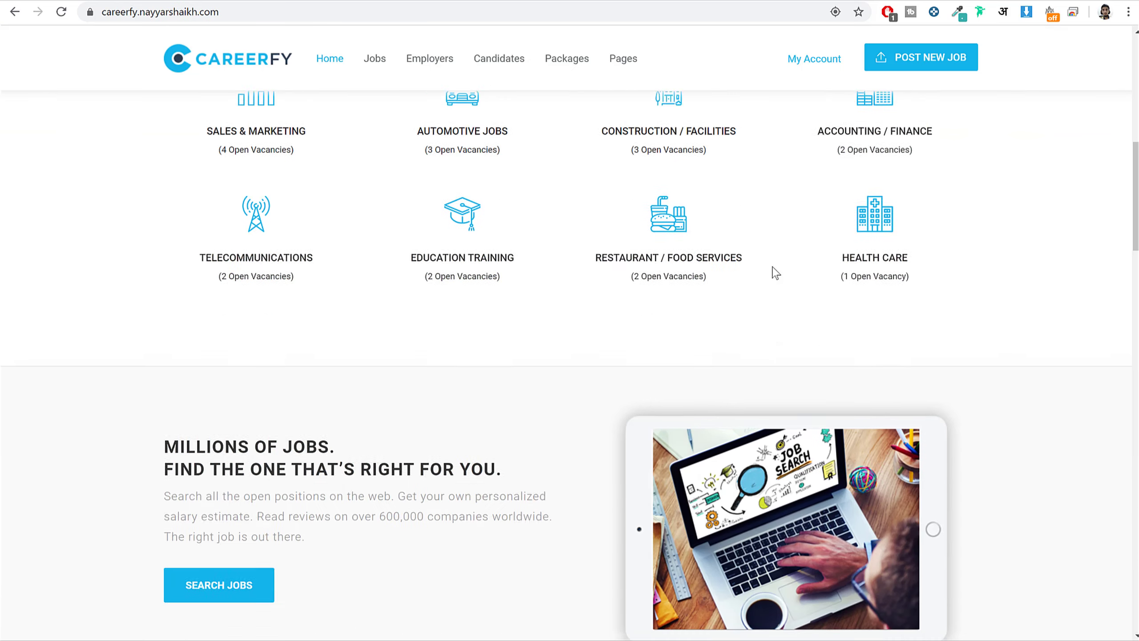
scroll(777, 272, down, 4)
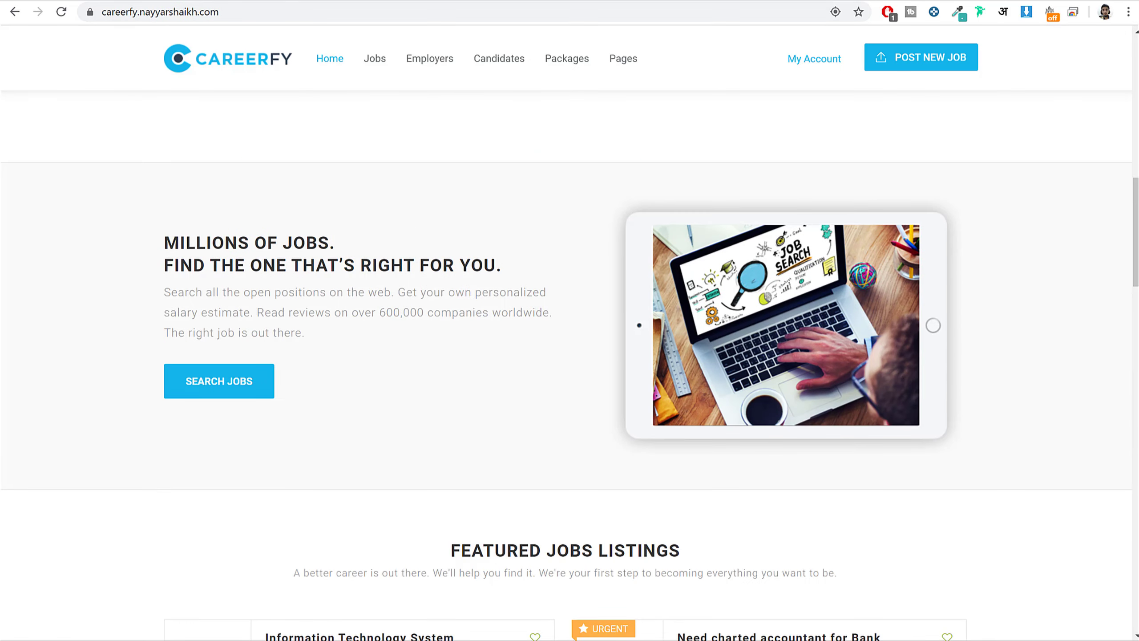
key(ctrl+Tab)
scroll(580, 369, down, 10)
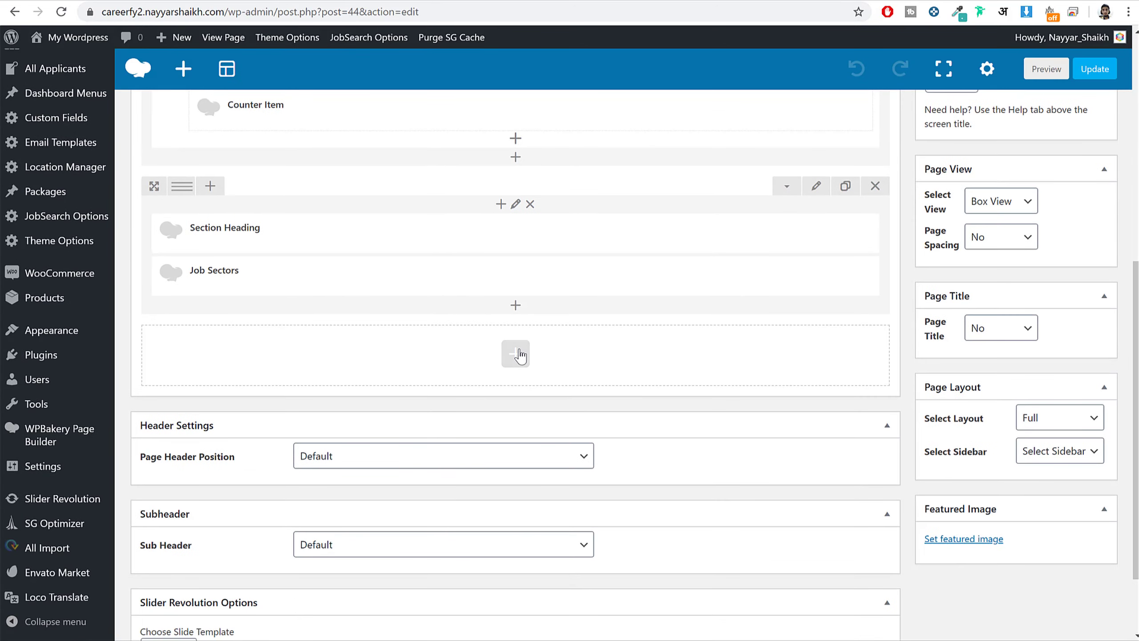
Step: Add a new empty row containing a Call to Action element
click(516, 354)
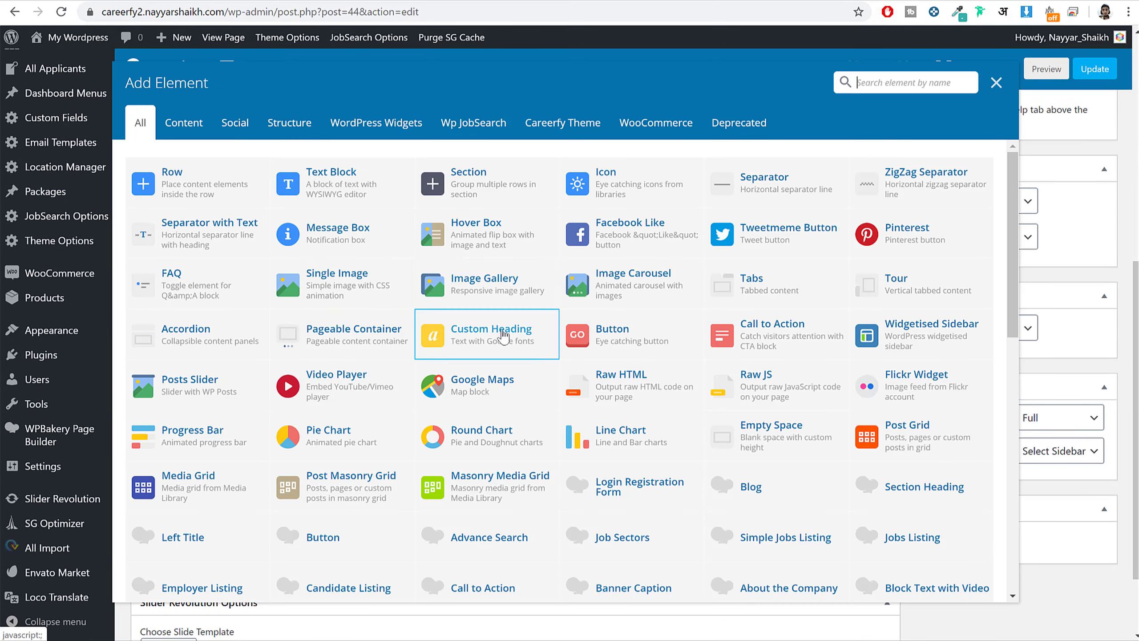
click(190, 180)
click(515, 379)
text(ca)
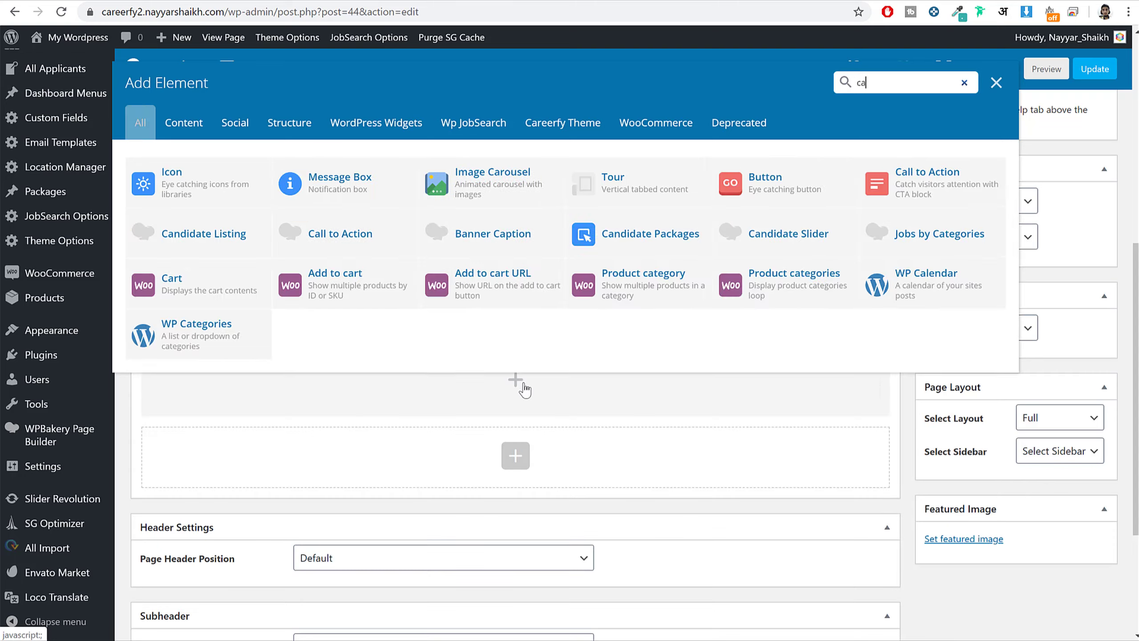
text(ll)
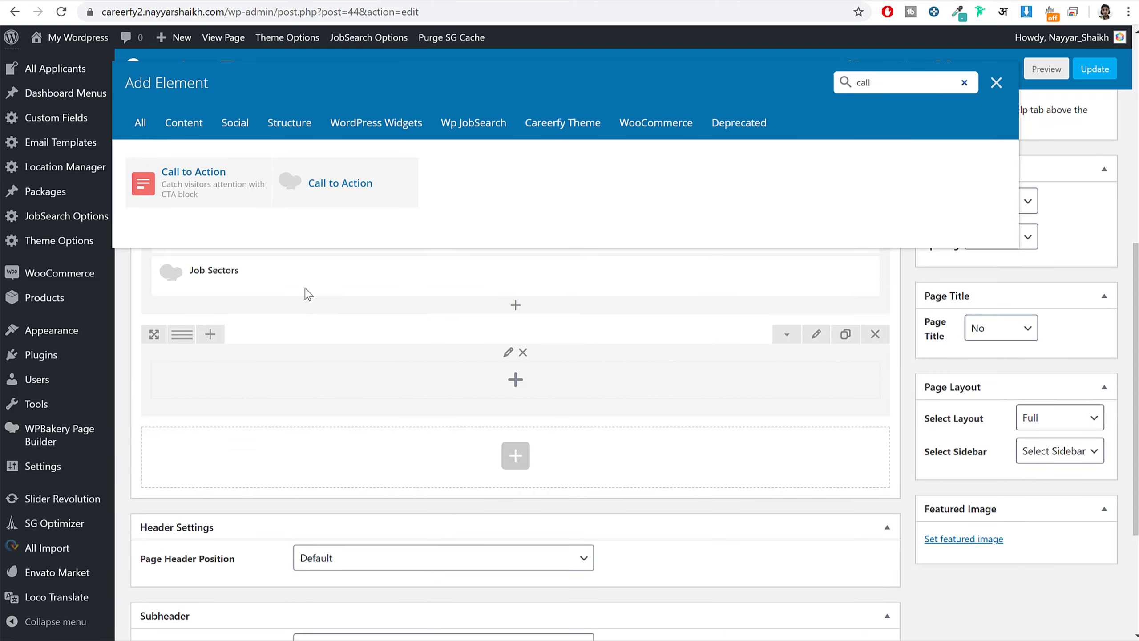
click(406, 184)
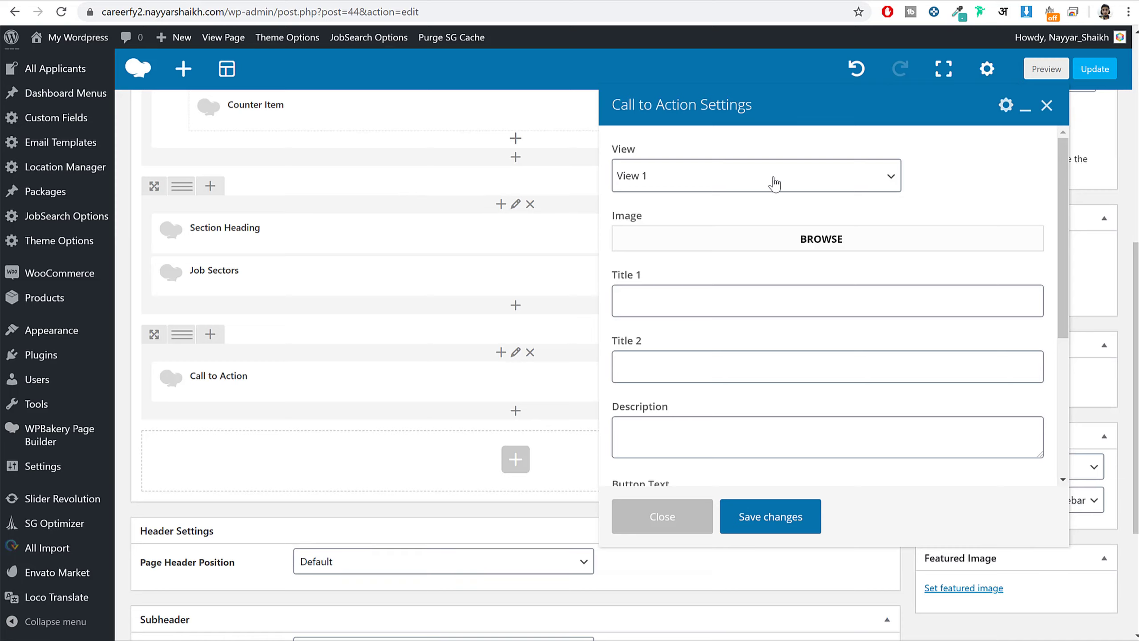
Step: Upload all Media folder images and choose parallex-thumb-1 as the call to action image
click(768, 246)
click(90, 12)
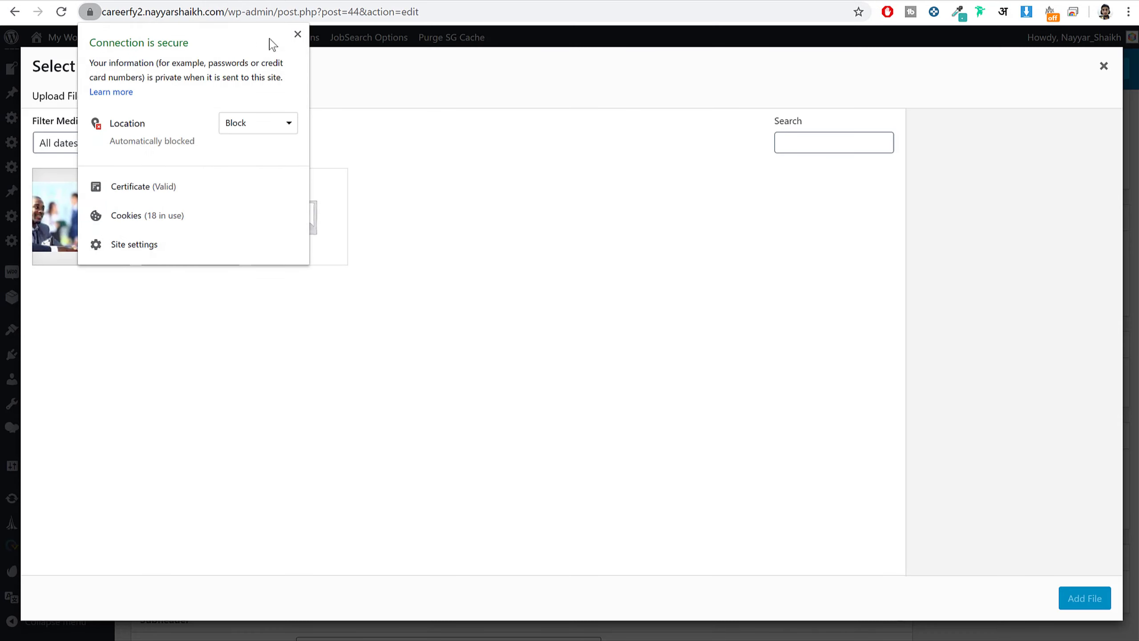
click(297, 34)
key(alt+Tab)
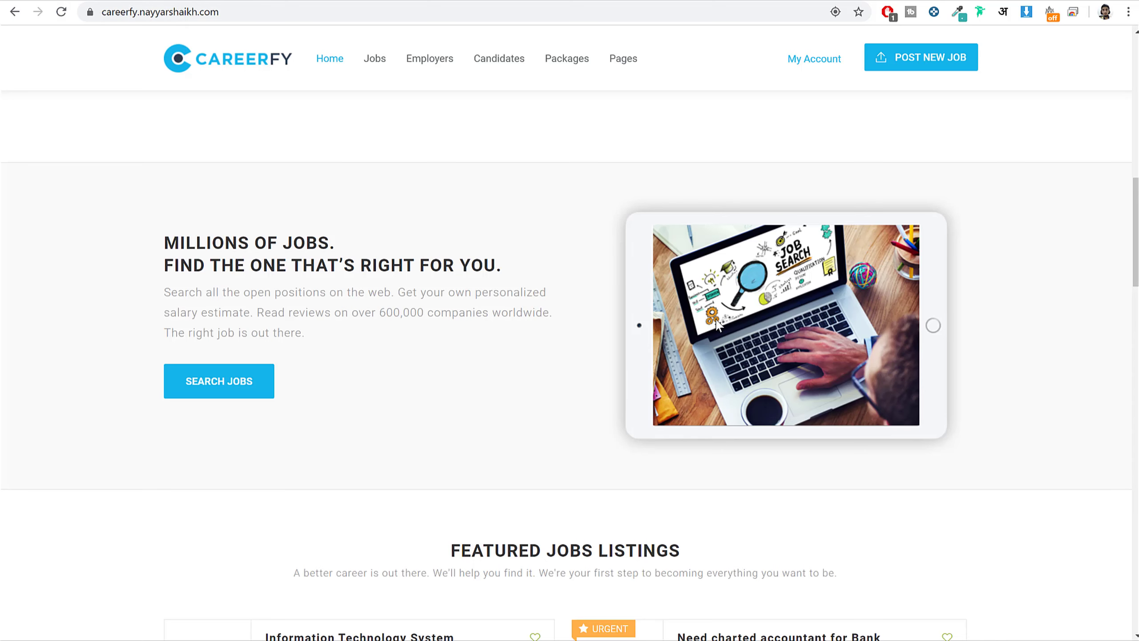
key(alt+Tab)
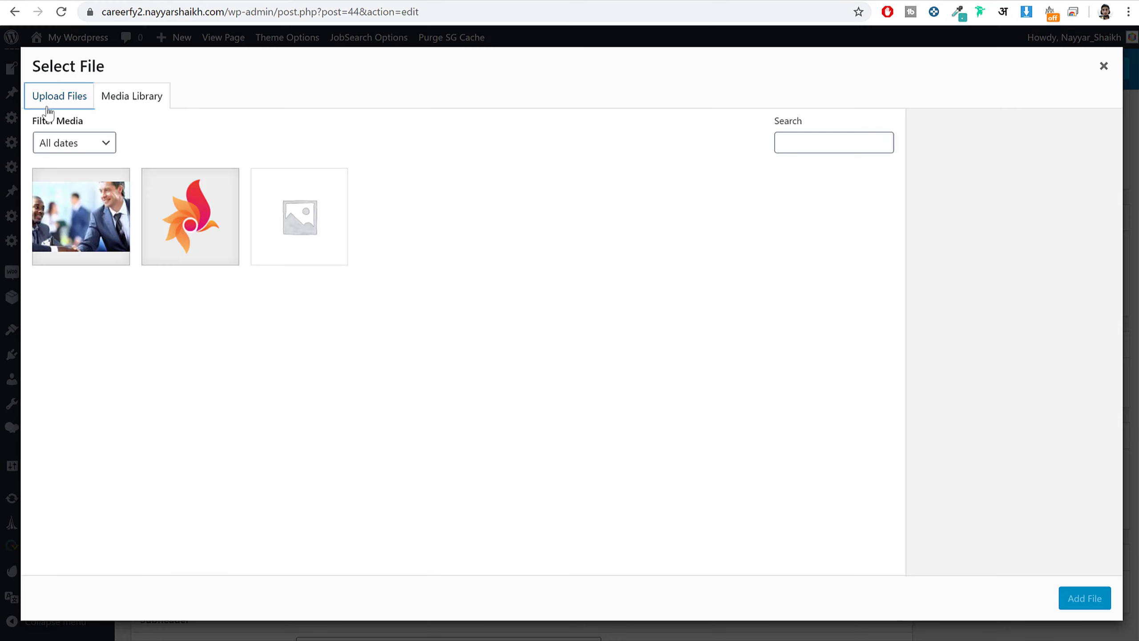
click(51, 95)
click(571, 327)
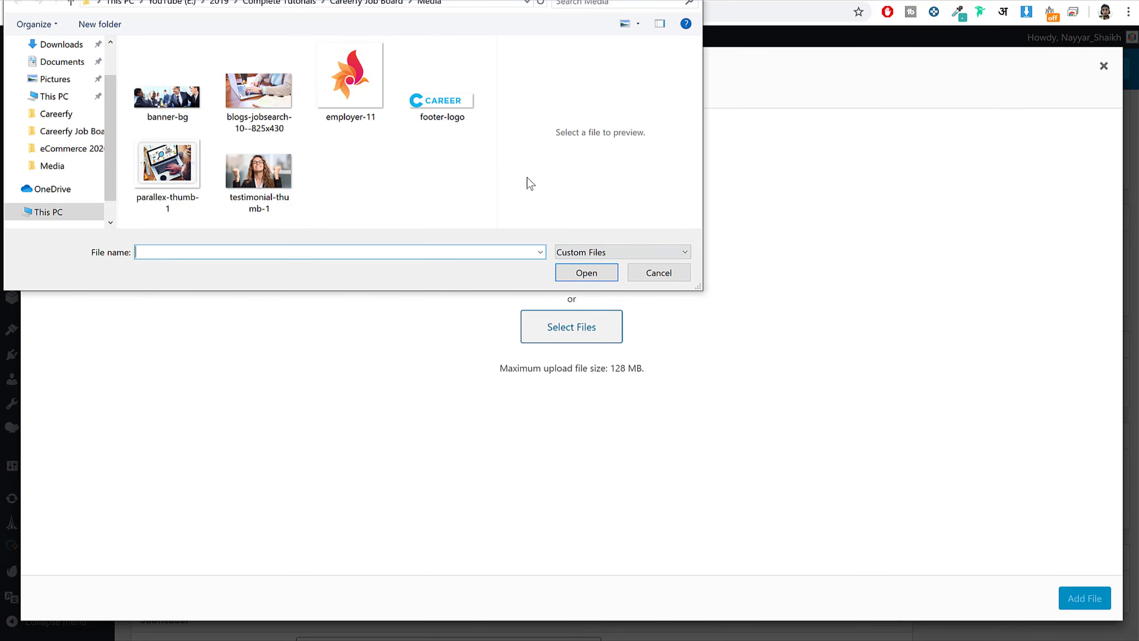
click(475, 281)
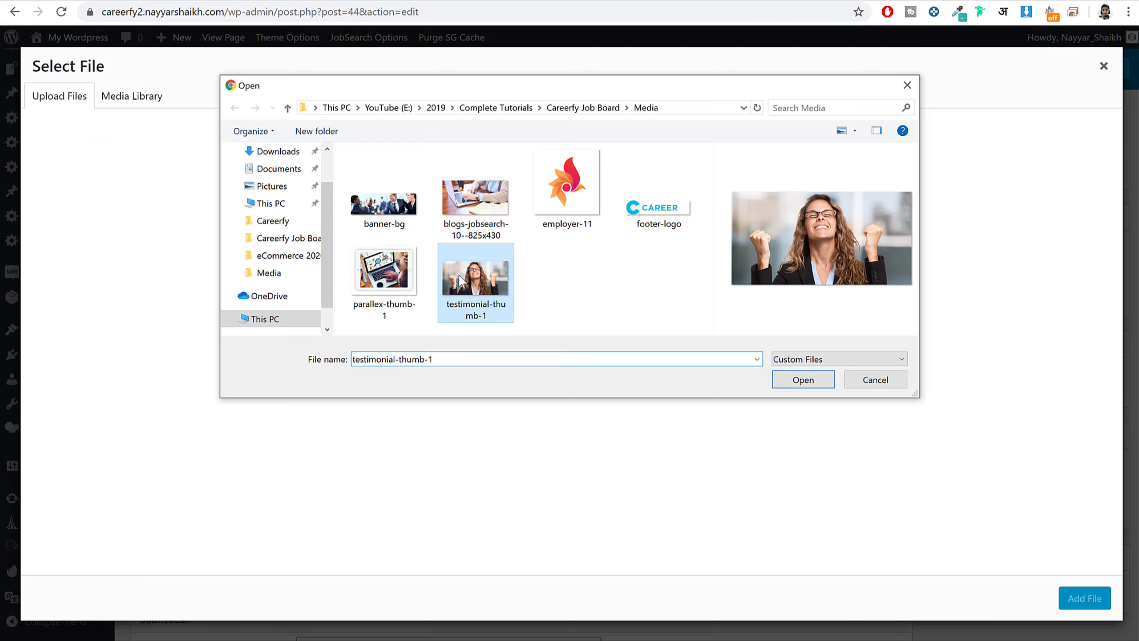
key(ctrl+a)
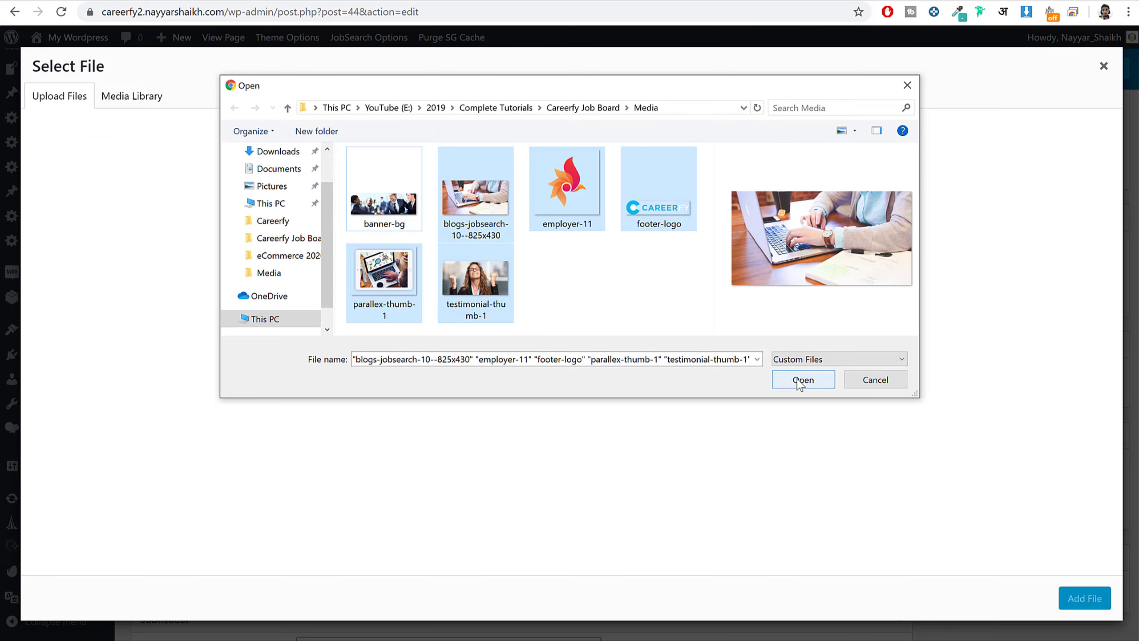
click(803, 380)
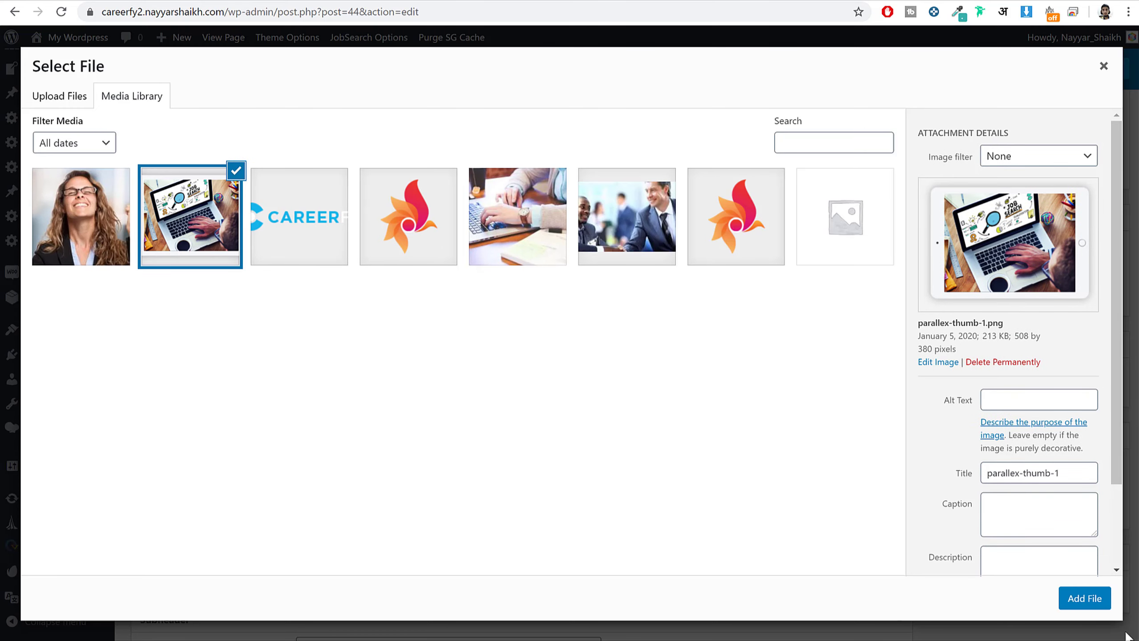
click(1085, 598)
scroll(806, 339, down, 5)
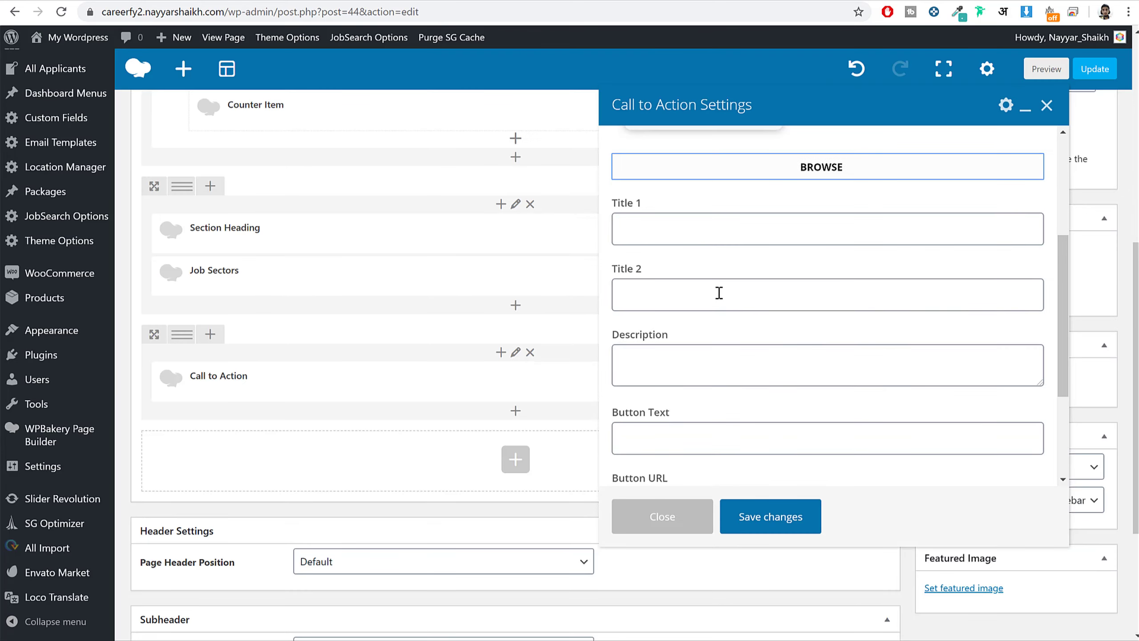
Step: Copy 'MILLIONS OF JOBS.' and the second heading from the reference page into Title 1 and Title 2
click(102, 1)
triple_click(271, 242)
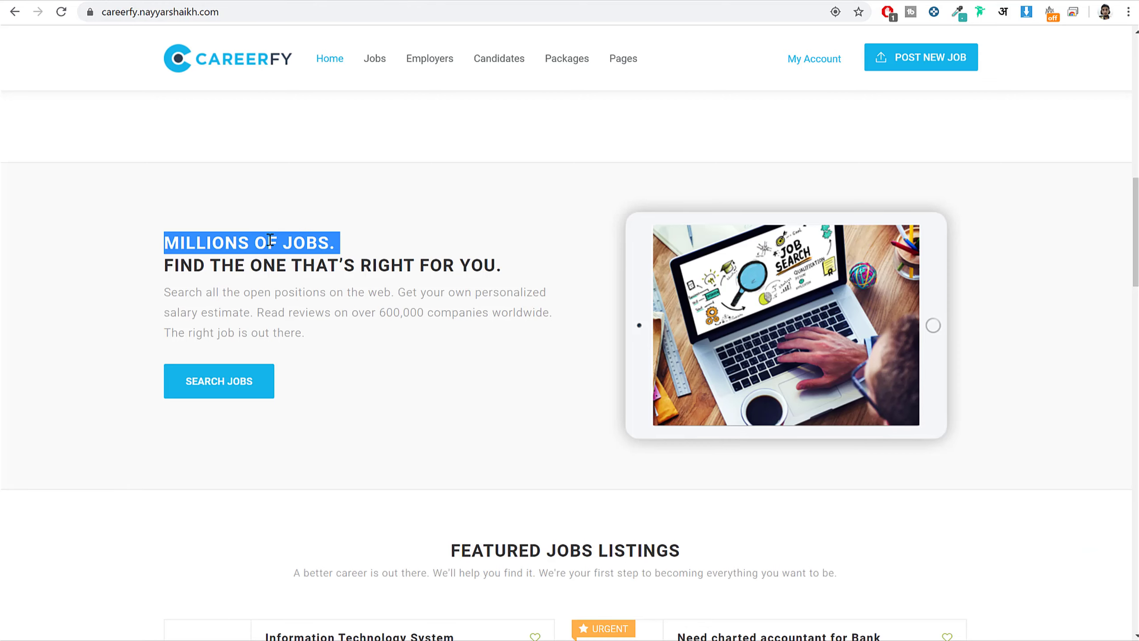
key(ctrl+c)
click(219, 2)
click(628, 228)
key(ctrl+v)
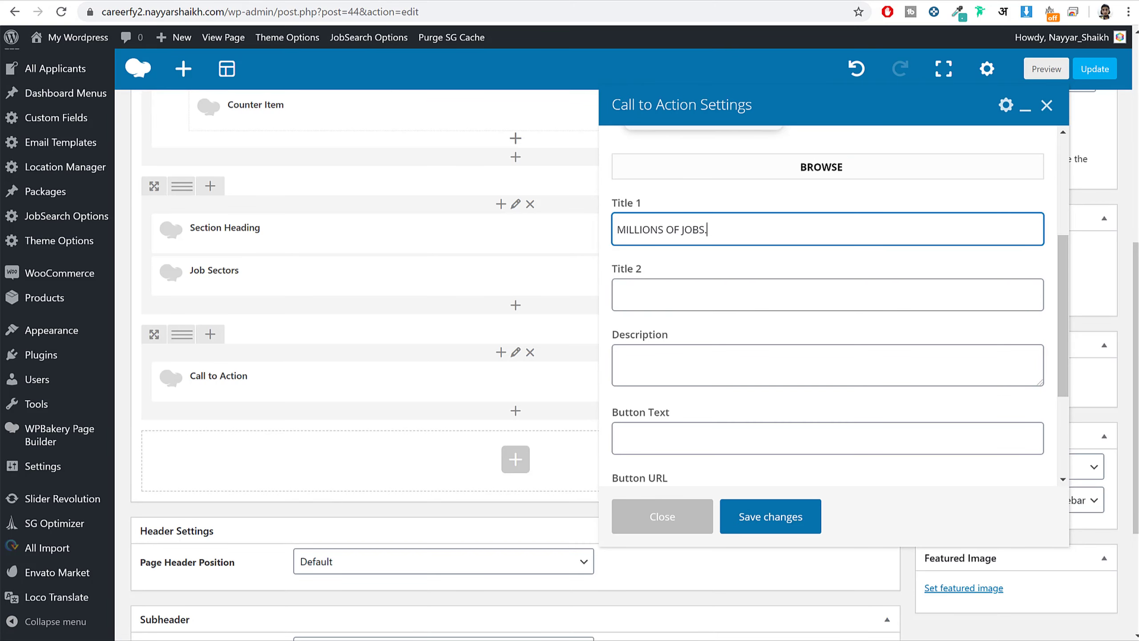
click(103, 2)
triple_click(292, 270)
click(201, 3)
click(624, 295)
key(ctrl+v)
Step: Paste the reference page's descriptive paragraph into the Description field, trimming the trailing empty line
key(ctrl+shift+Tab)
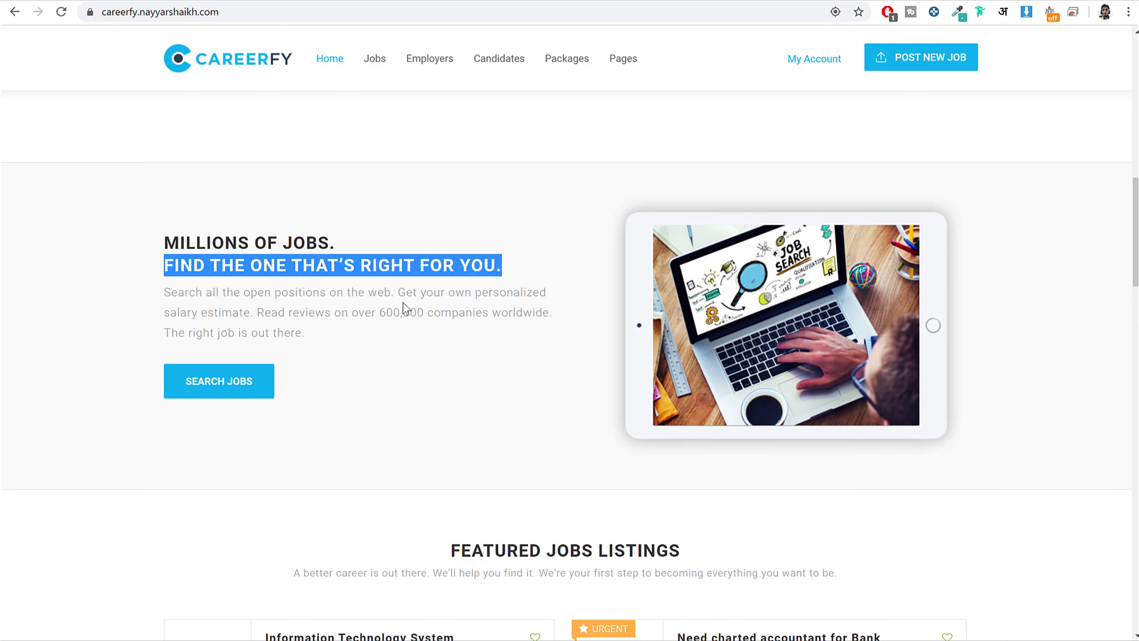
triple_click(404, 302)
click(218, 2)
click(721, 355)
key(ctrl+v)
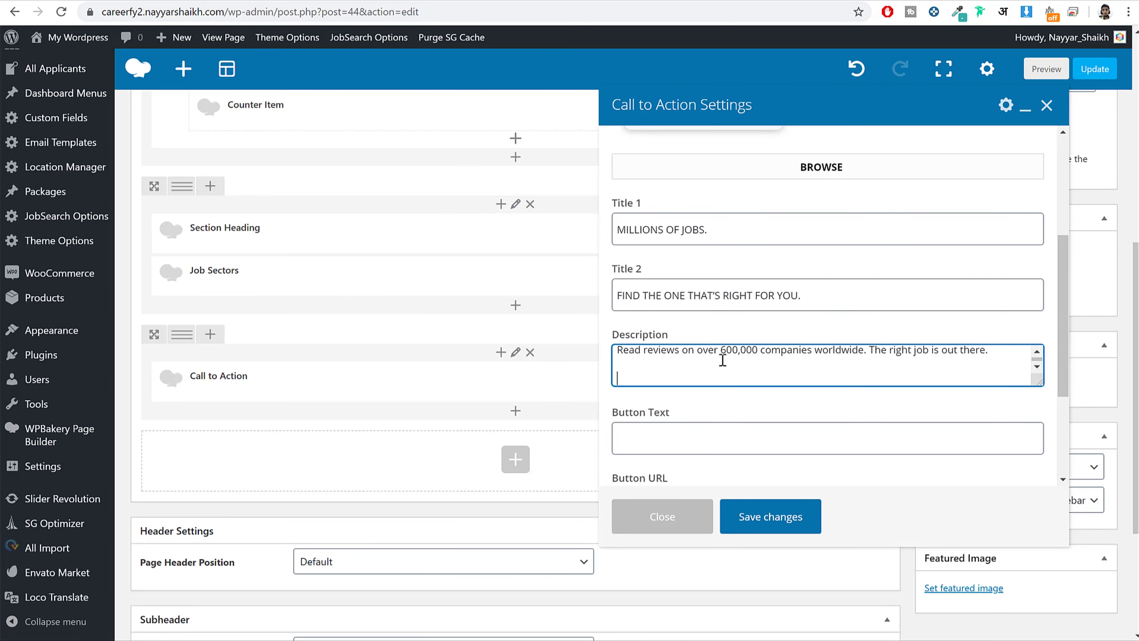
key(BackSpace)
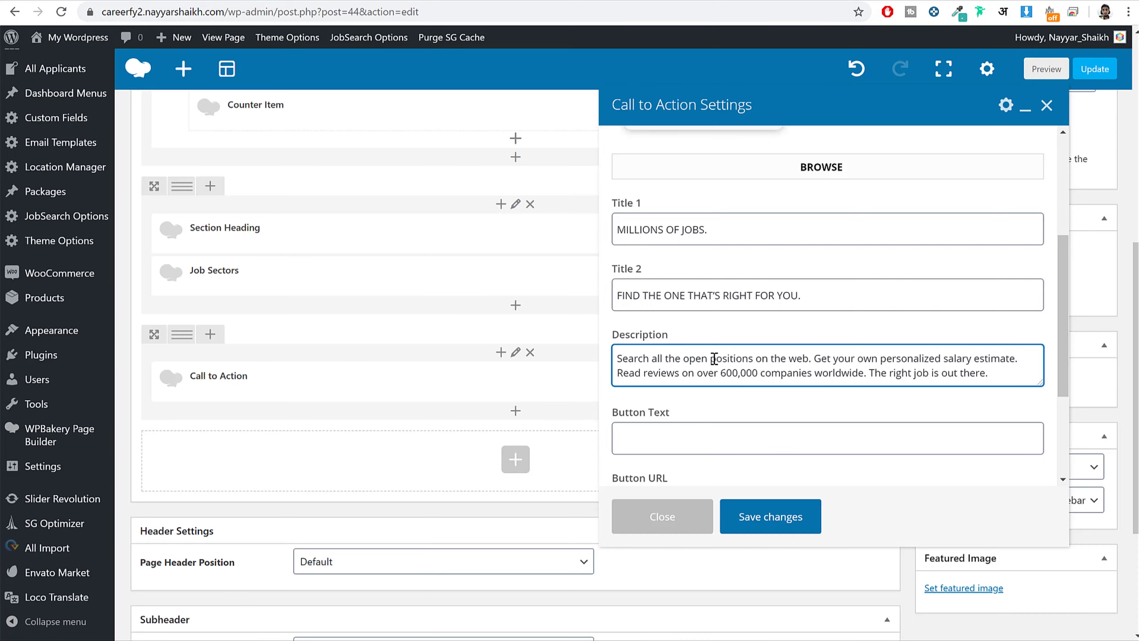
scroll(715, 359, down, 5)
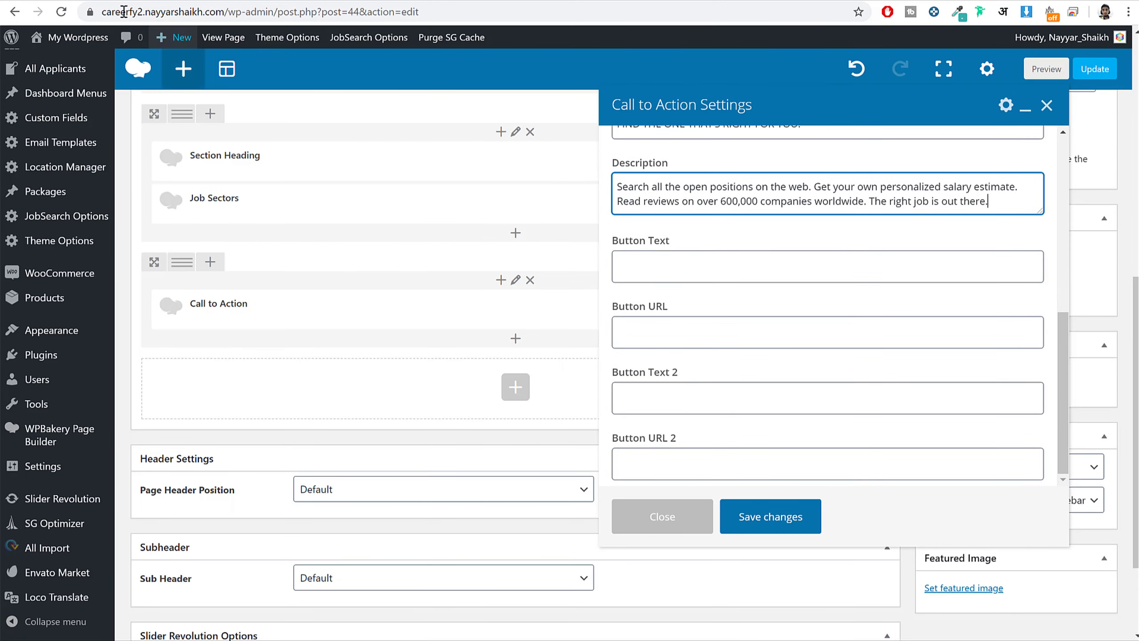
Step: Set the button text to 'Seacrh Jobs', link it to the All Jobs page, and save
click(134, 3)
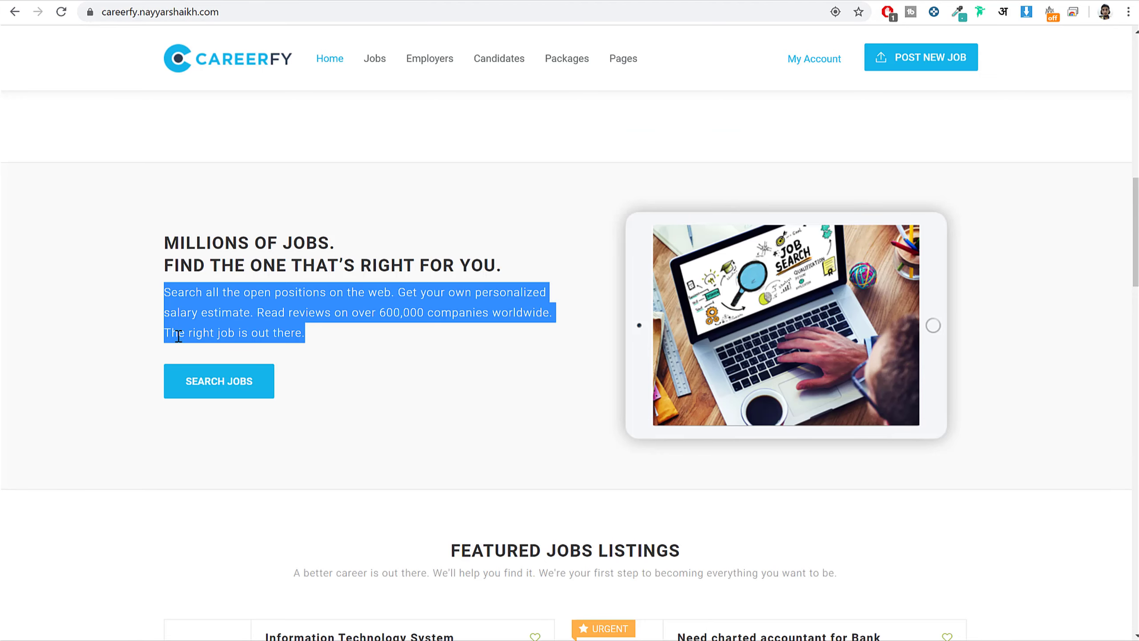
click(214, 3)
click(708, 273)
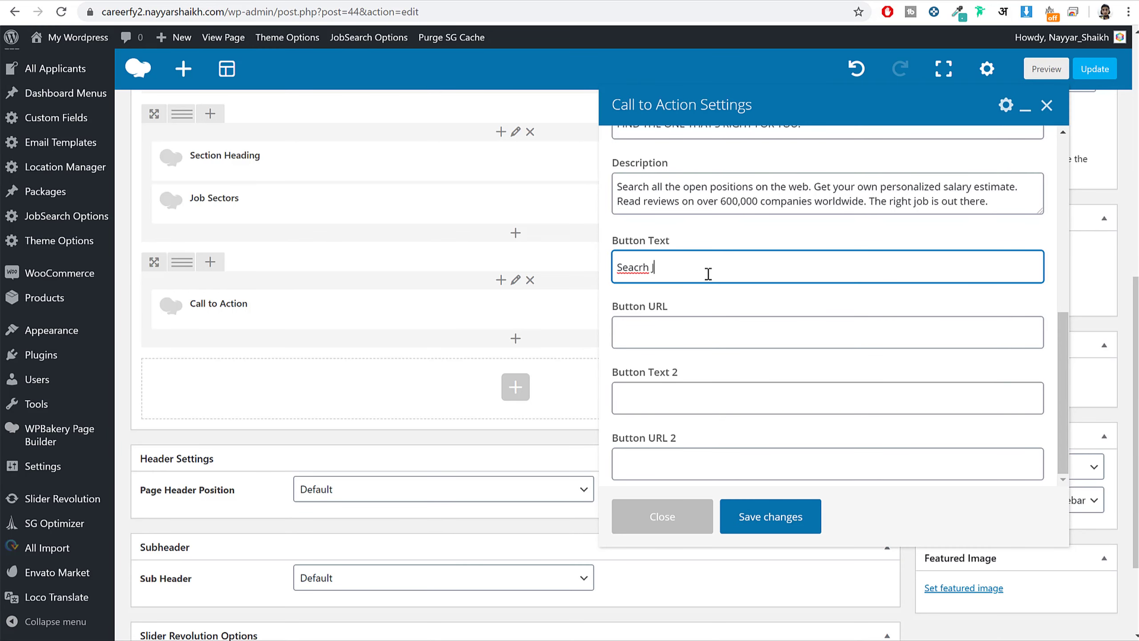
click(708, 322)
click(368, 3)
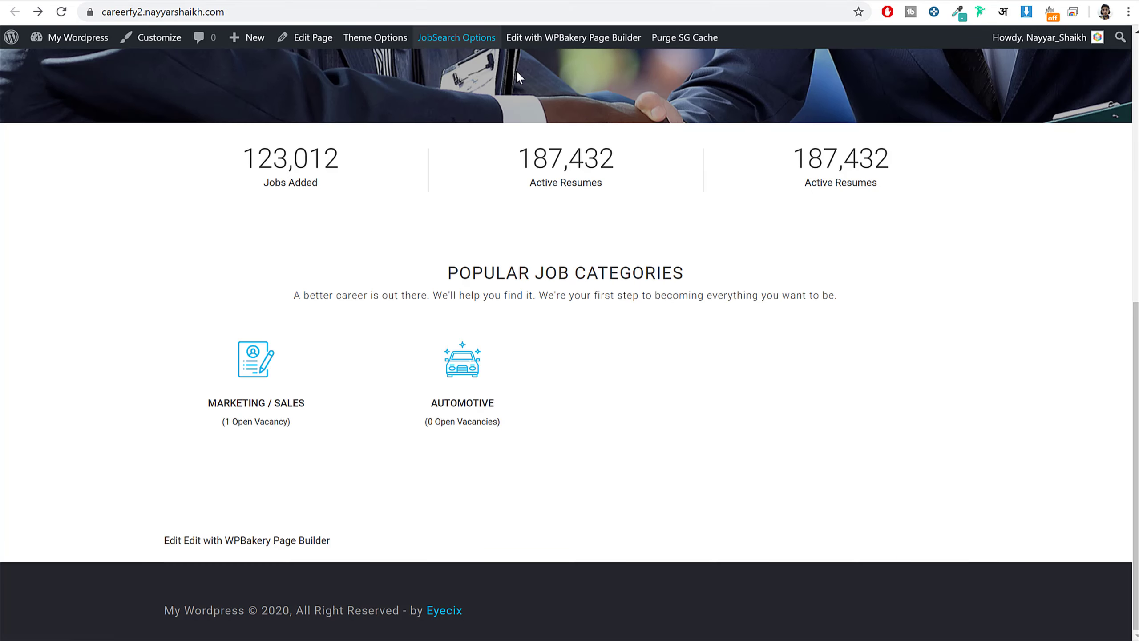
scroll(324, 157, up, 10)
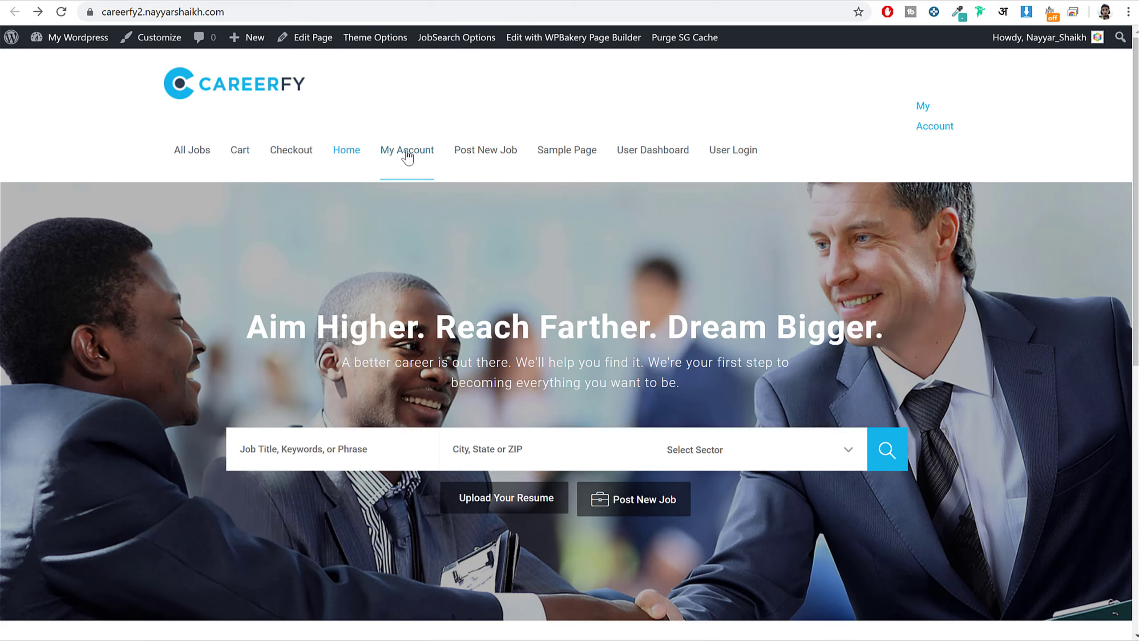
right_click(185, 148)
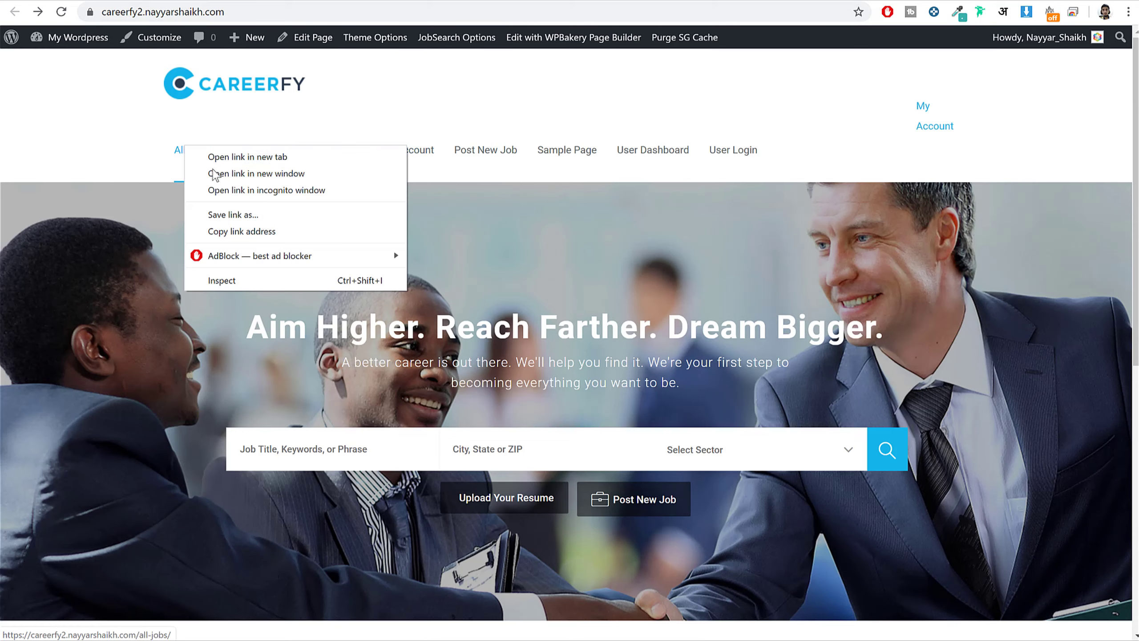
click(274, 233)
click(251, 3)
key(ctrl+v)
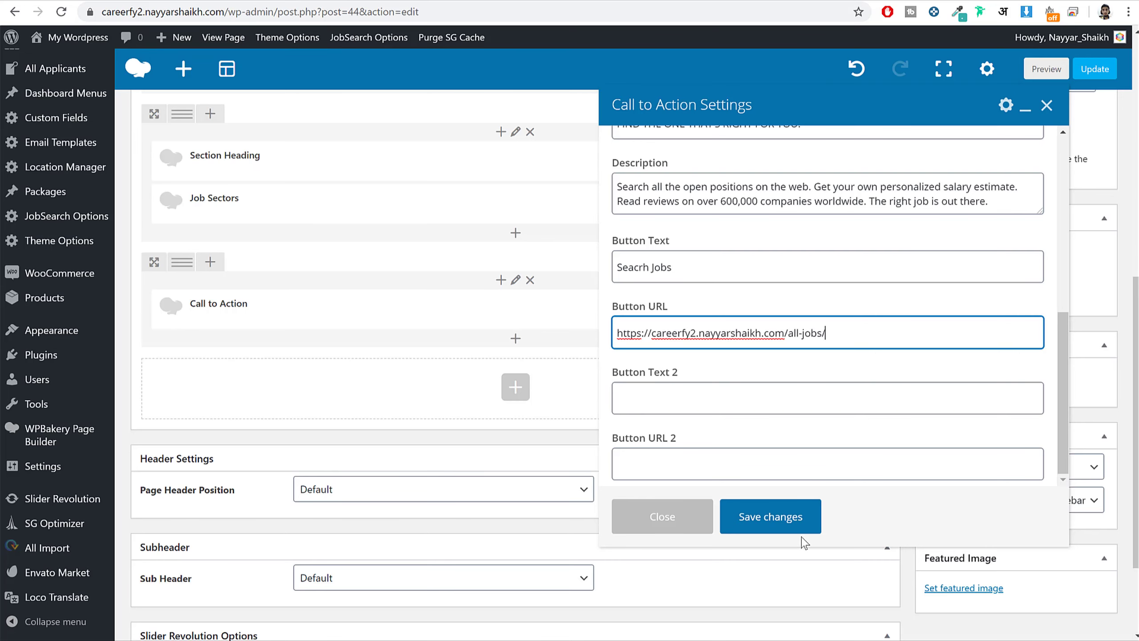
click(770, 523)
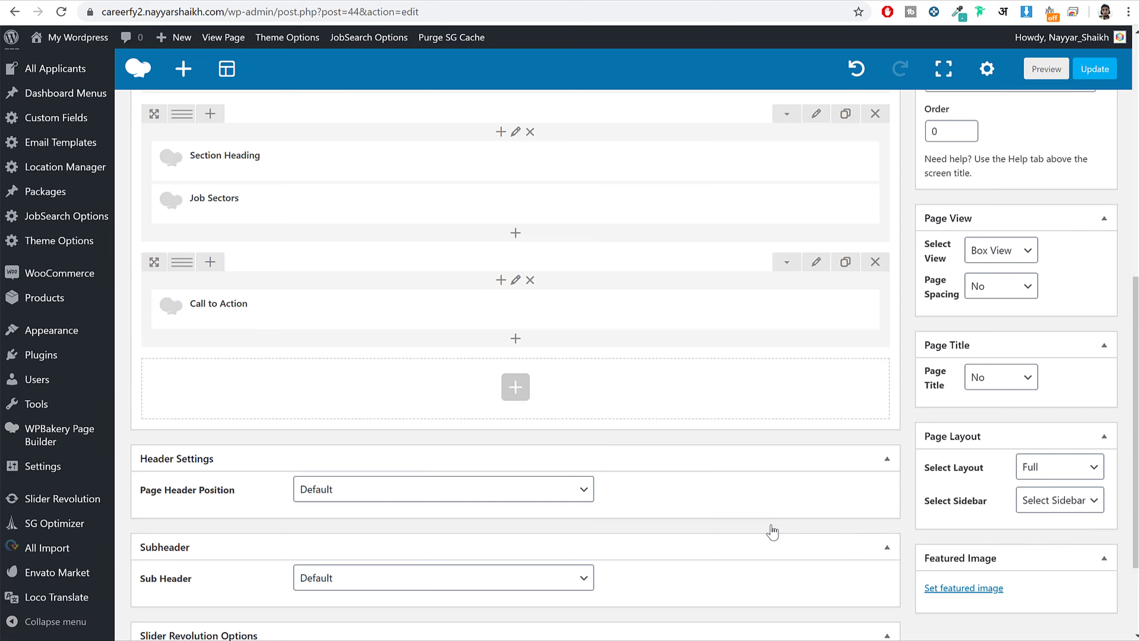
Step: Update the page and reload the live site to view the MILLIONS OF JOBS section
click(1094, 69)
click(1094, 69)
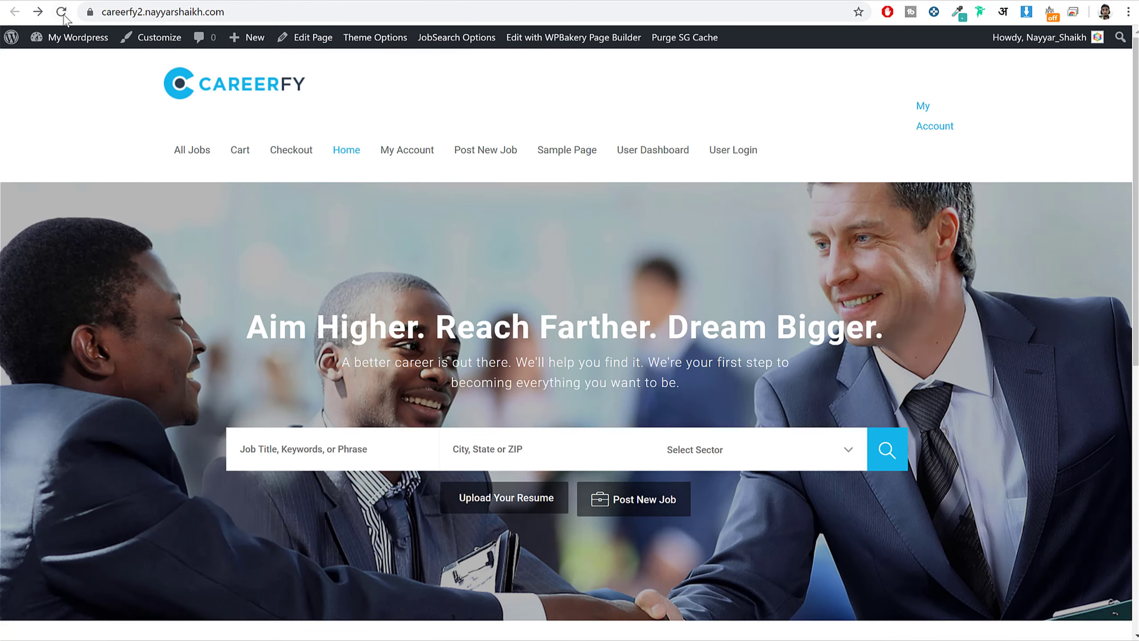
click(61, 12)
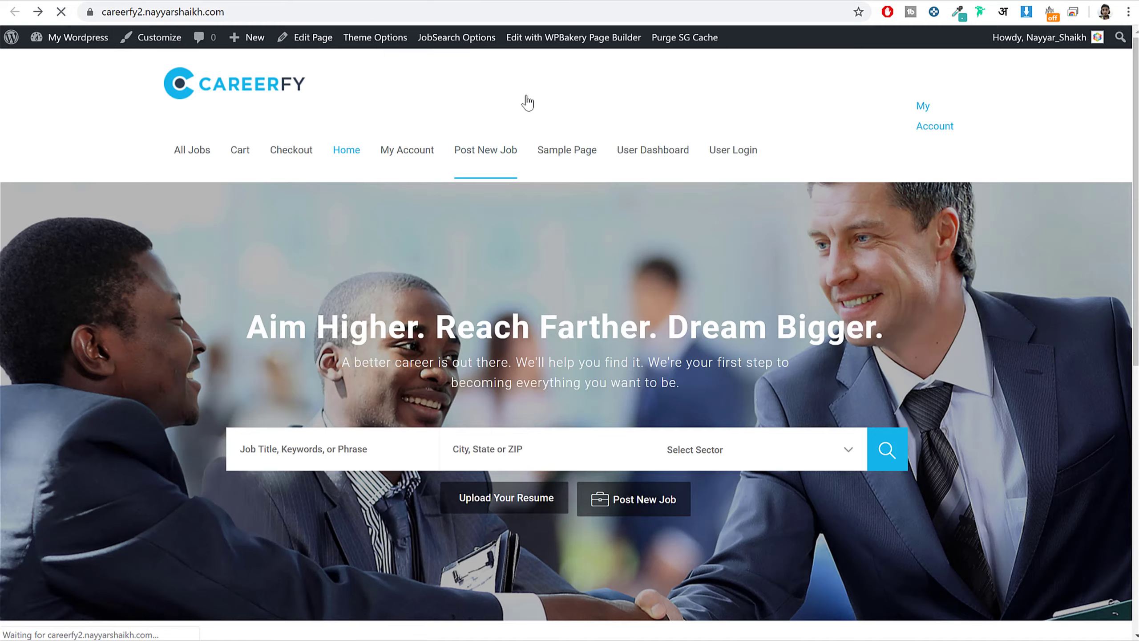
scroll(723, 224, down, 4)
scroll(725, 243, down, 9)
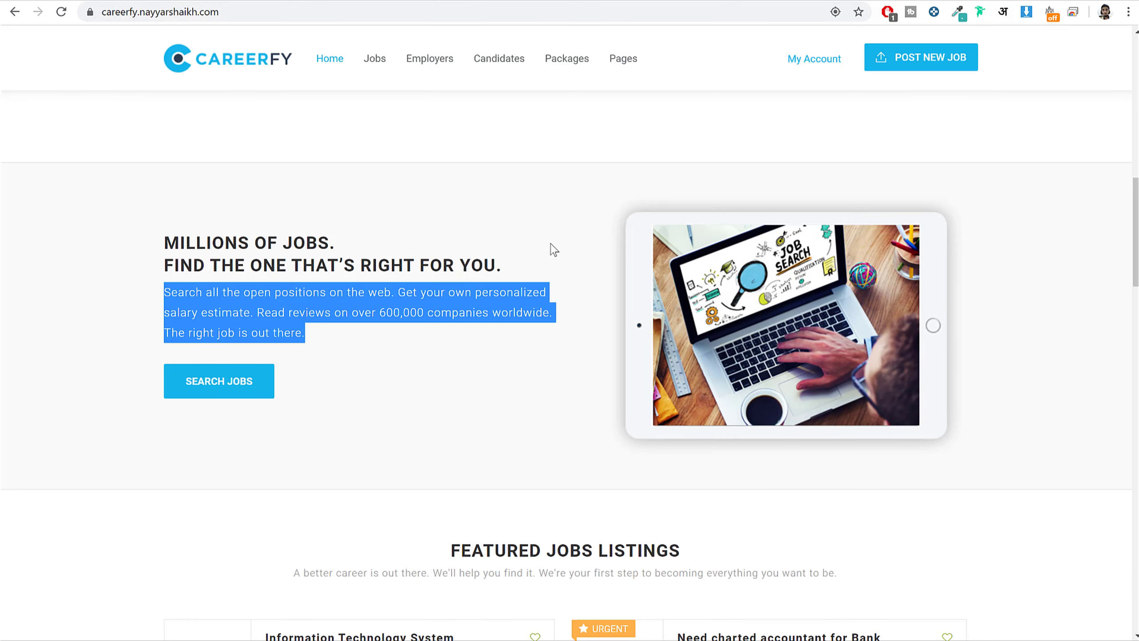
click(138, 225)
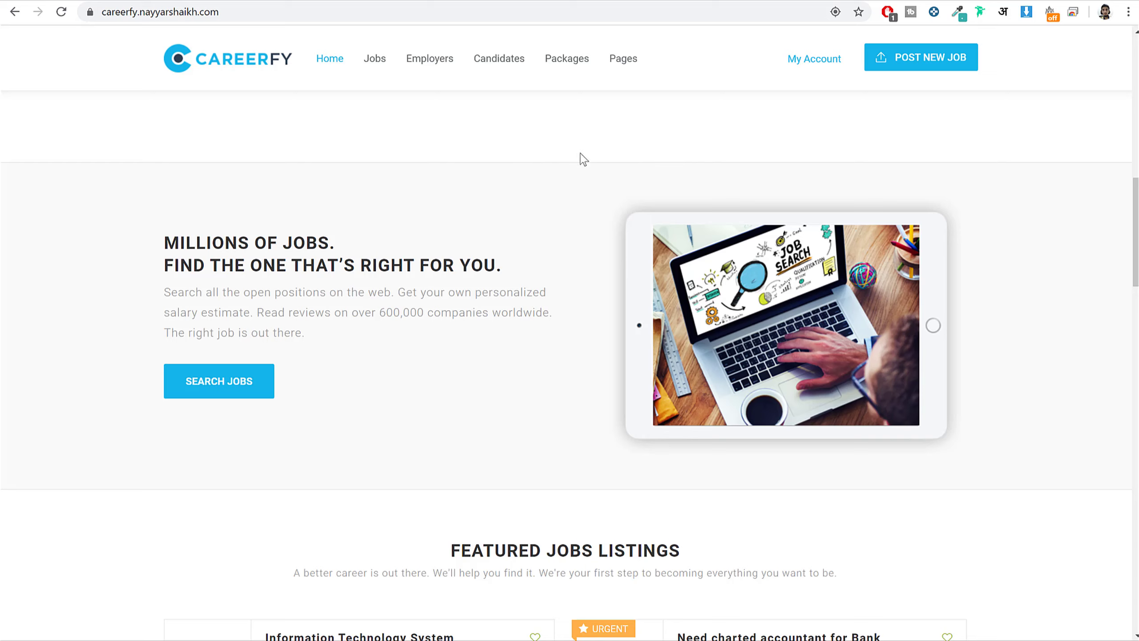
click(193, 1)
scroll(668, 189, down, 10)
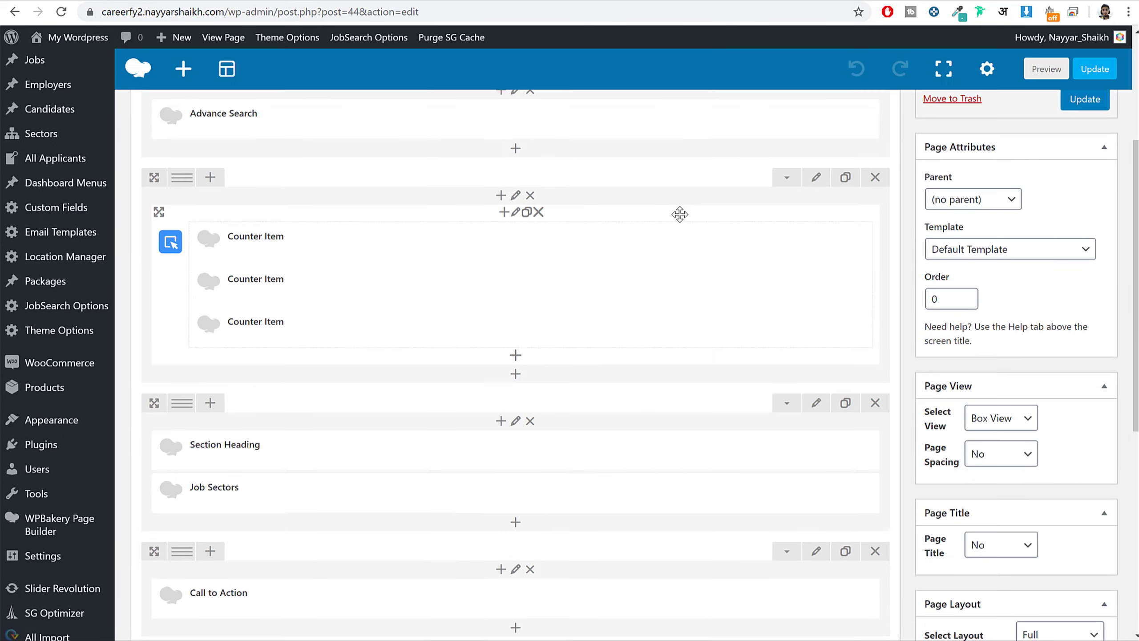
Step: Set the row's padding to 40 top and 30 bottom, with 1 px top and bottom borders
click(817, 262)
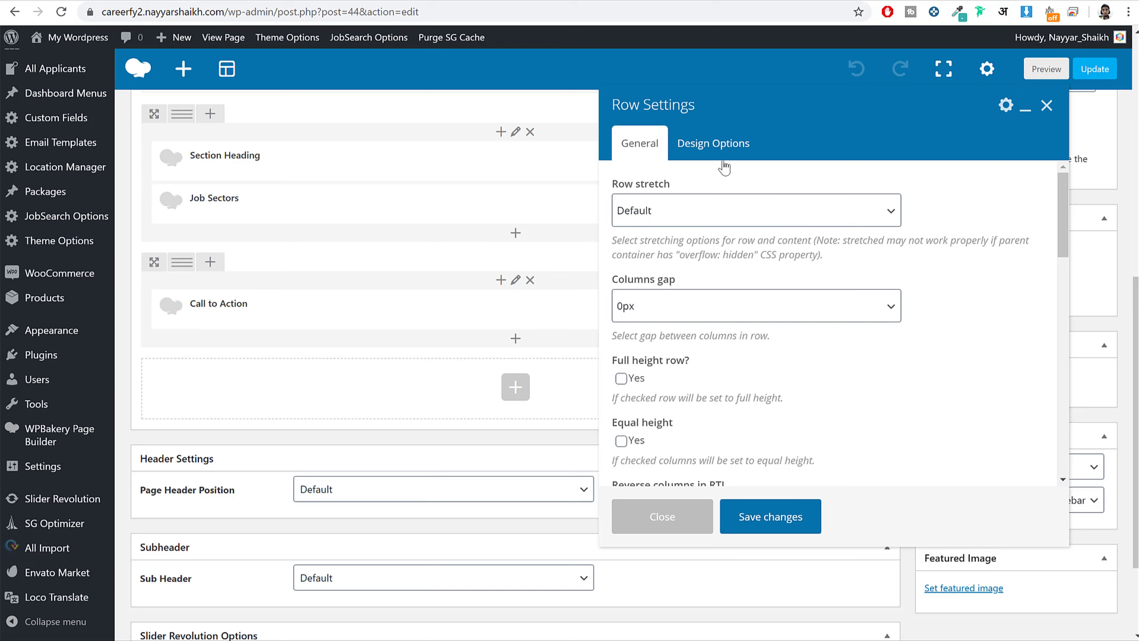
click(711, 145)
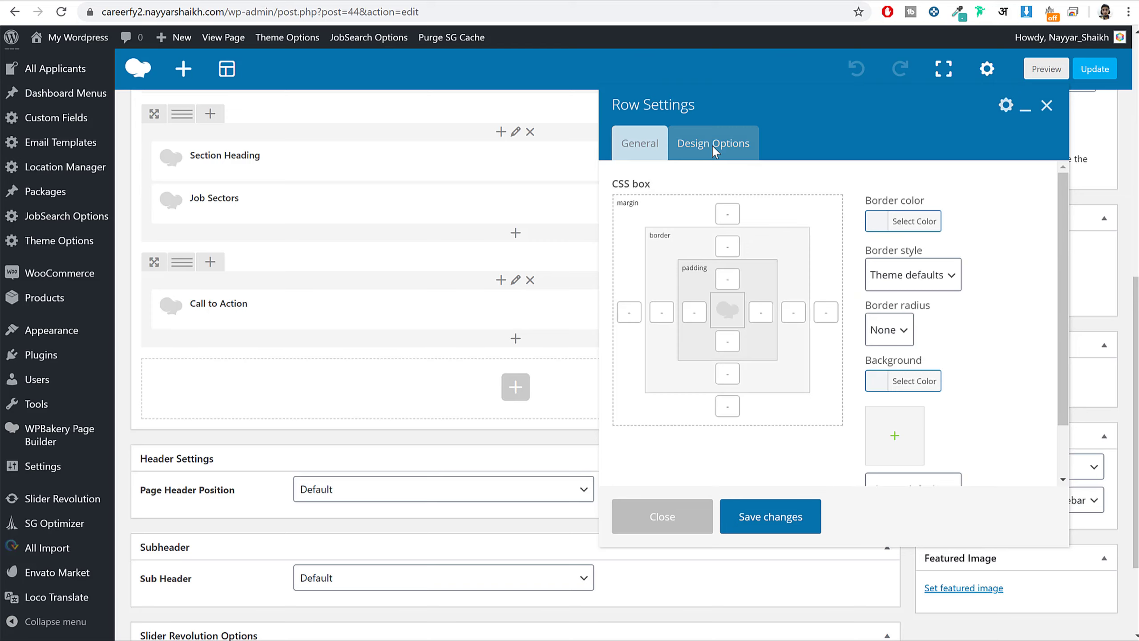
click(727, 279)
text(40)
key(Tab)
key(Tab)
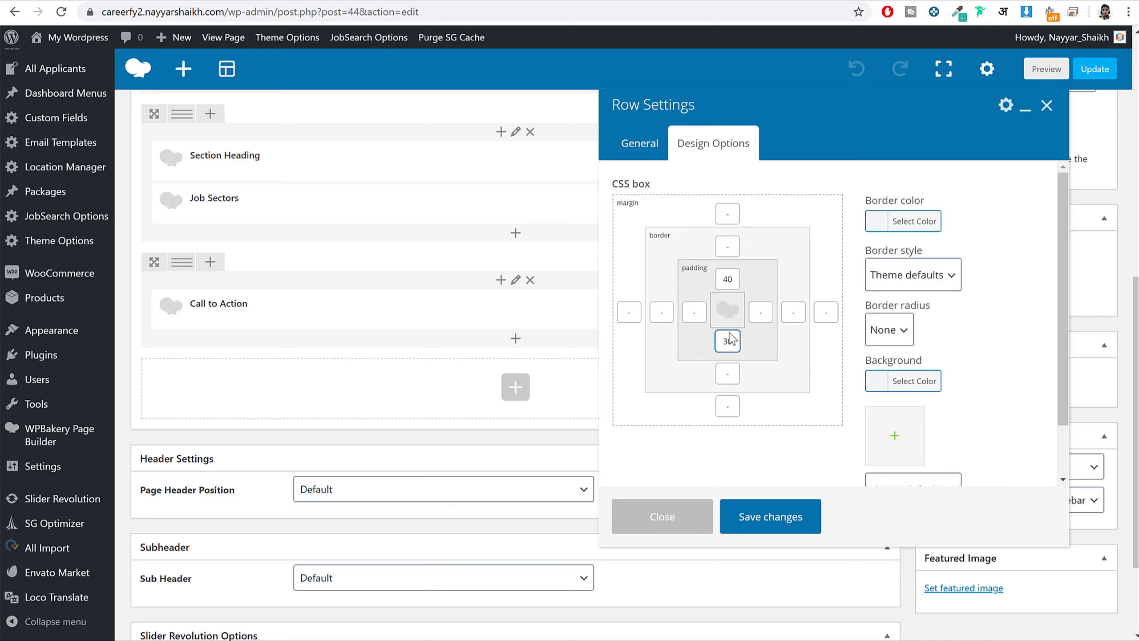
mouse_move(715, 280)
mouse_down()
mouse_move(684, 274)
mouse_move(703, 285)
mouse_up()
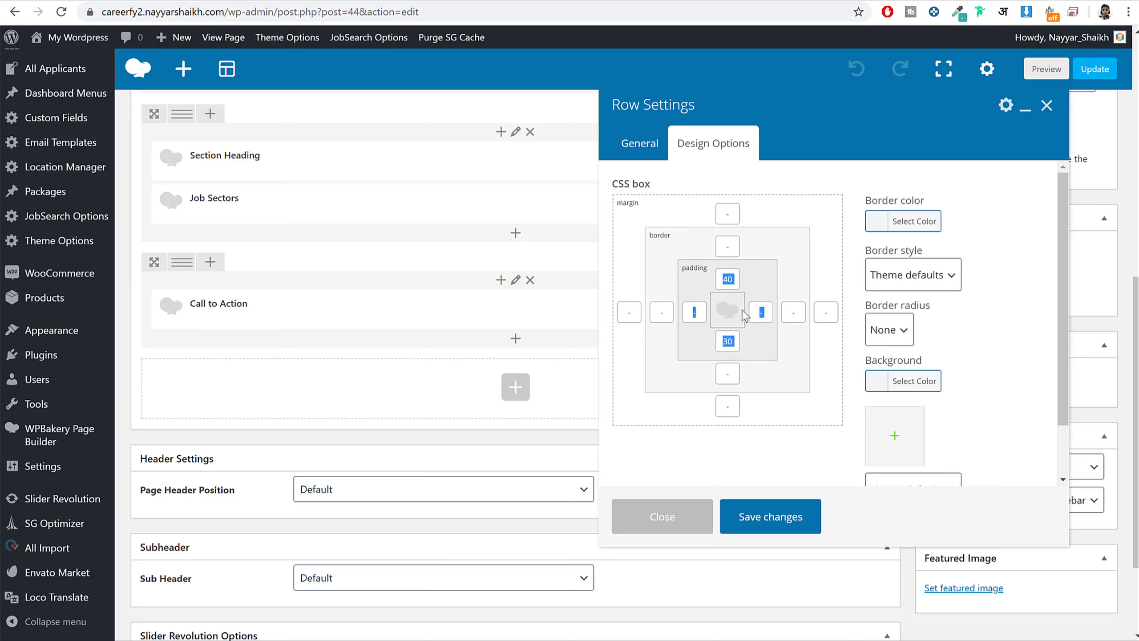
click(793, 224)
drag(665, 236, 656, 237)
click(728, 246)
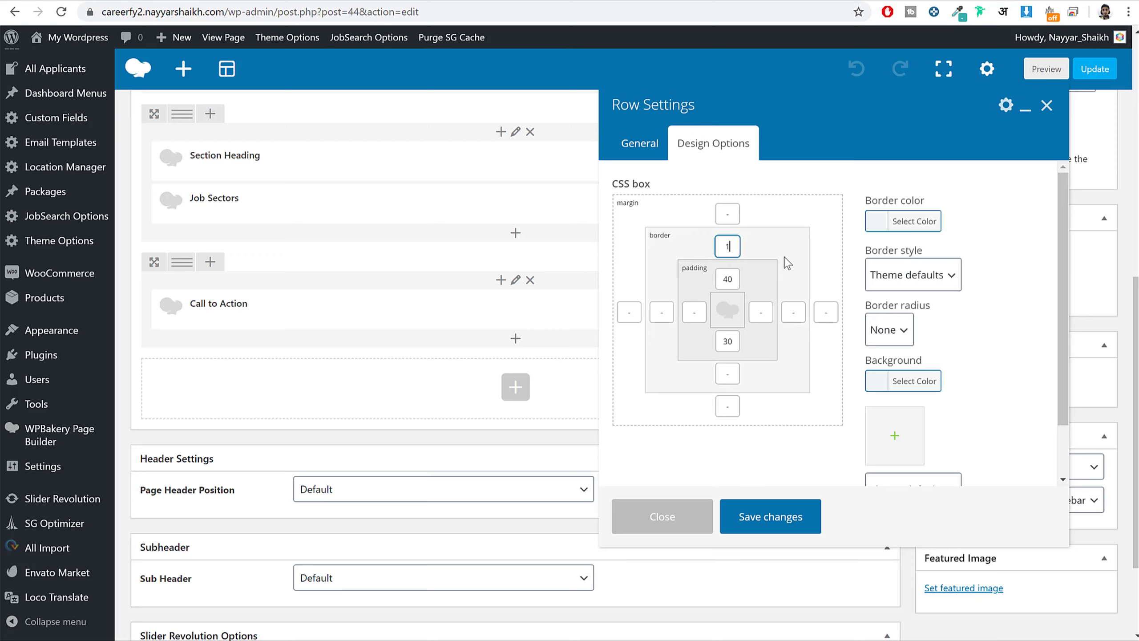
click(731, 377)
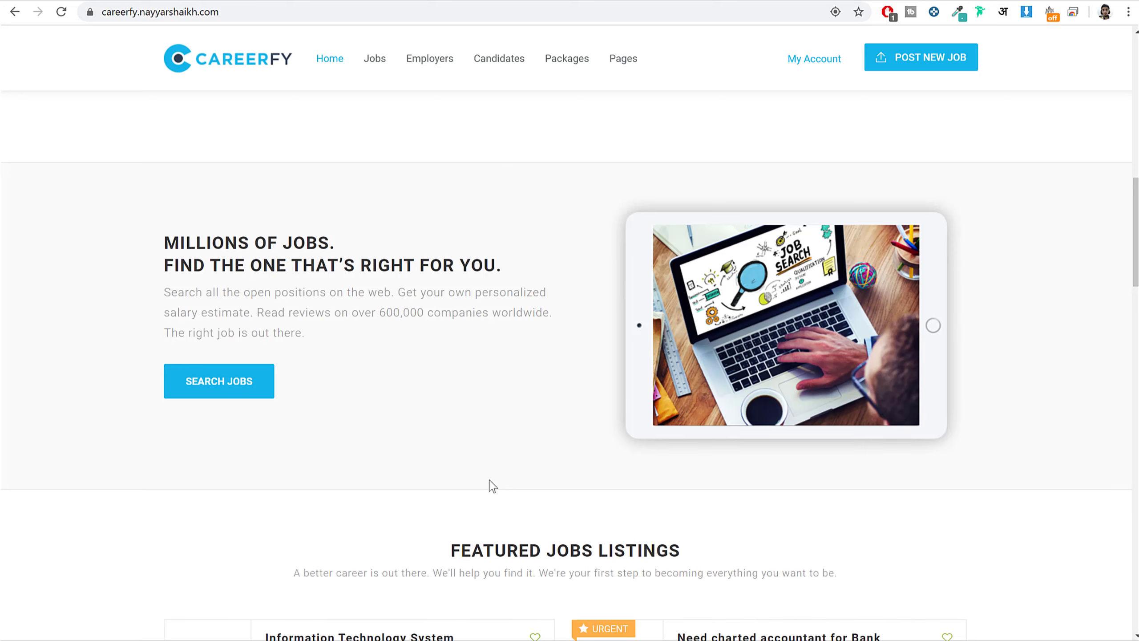
click(179, 2)
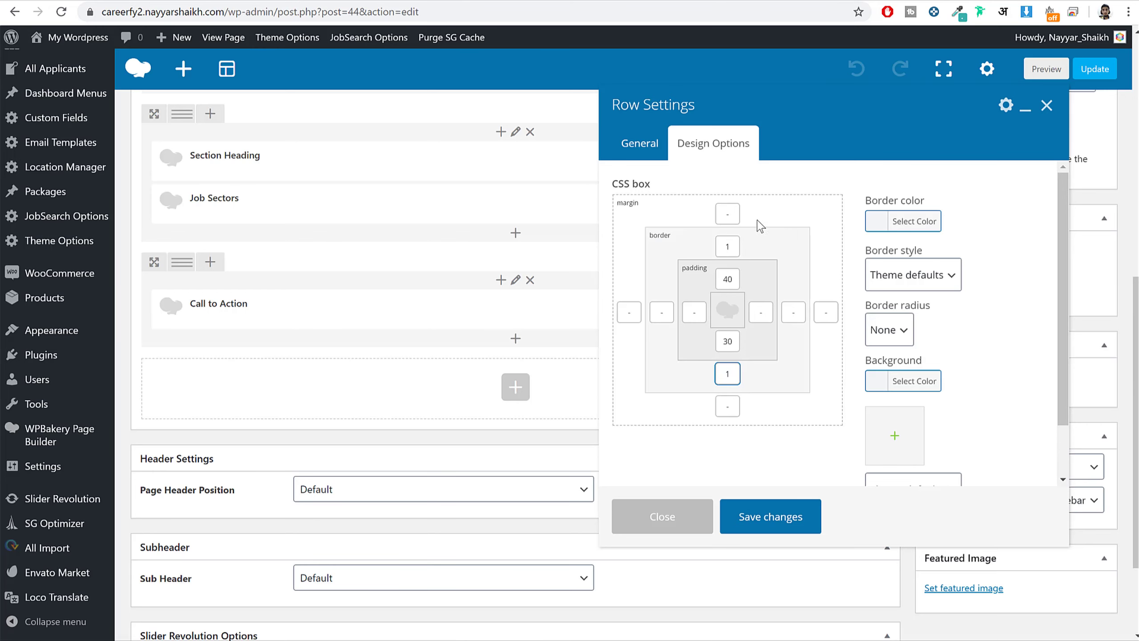
Step: Set the border colour to #e6e6e6 and the background colour to #f9f9f9
click(919, 227)
click(971, 222)
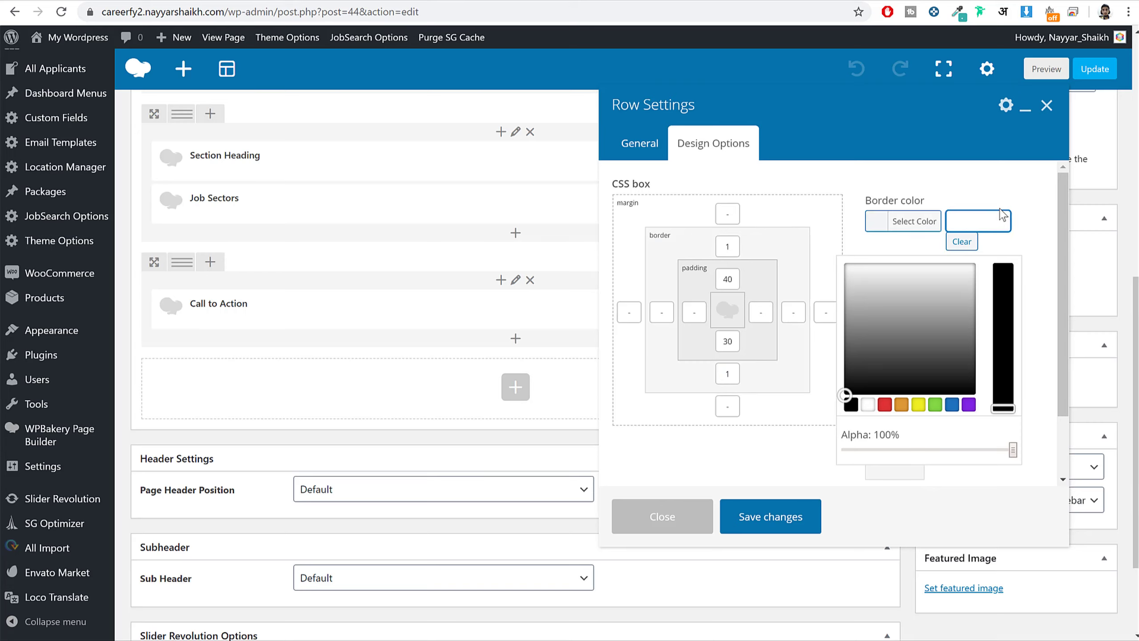
text(e6e6e6)
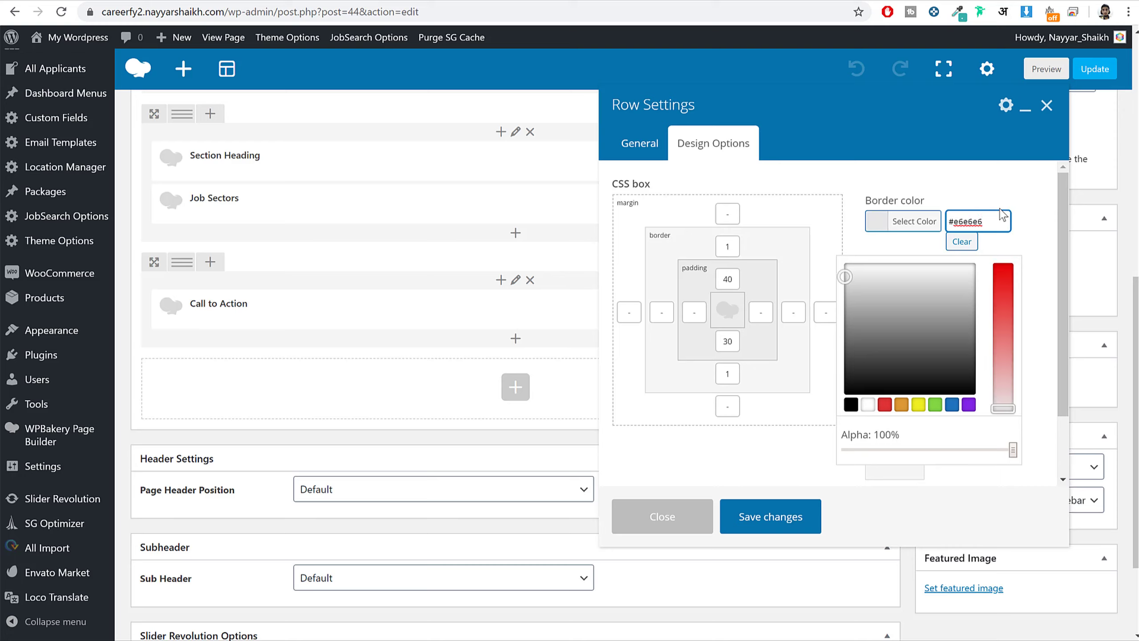
click(915, 226)
scroll(1006, 316, down, 1)
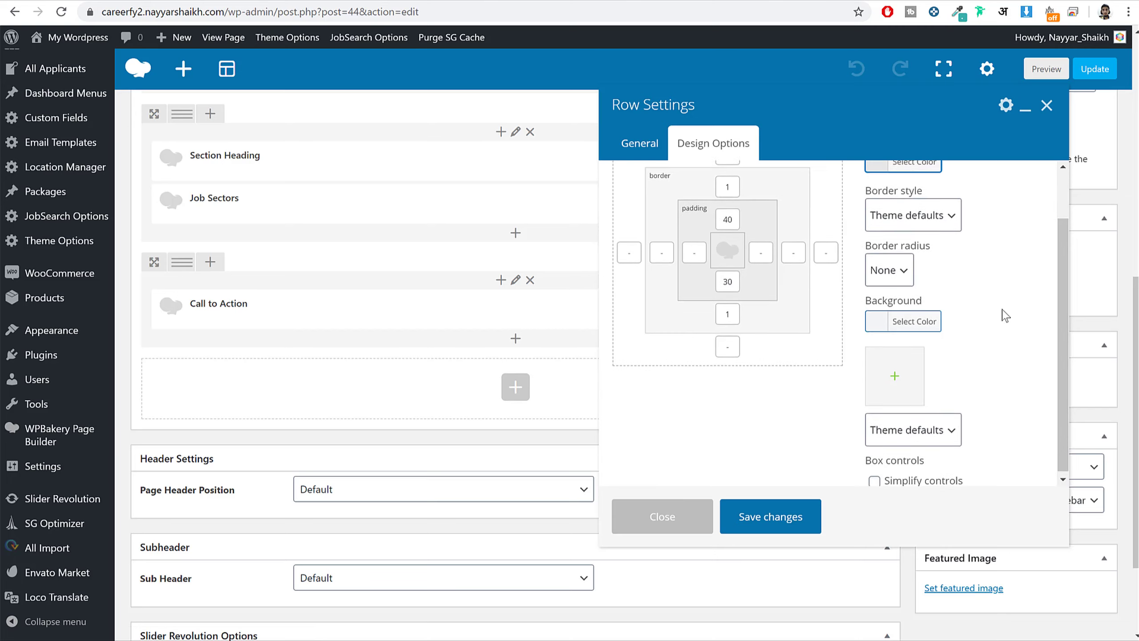
click(933, 321)
click(995, 320)
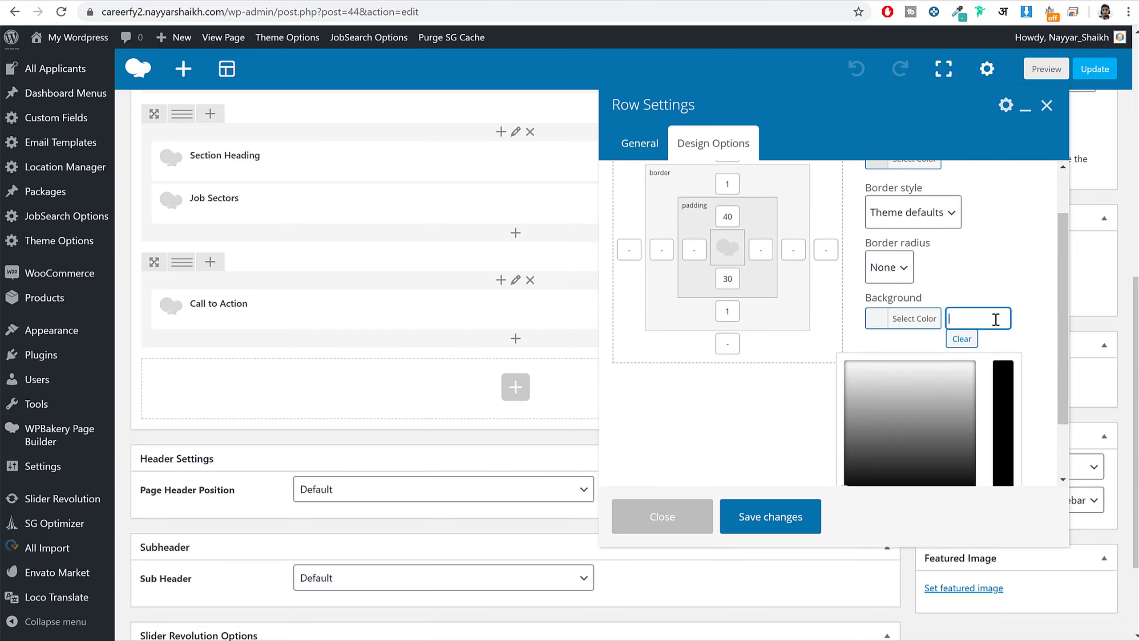
text(f9f9f9)
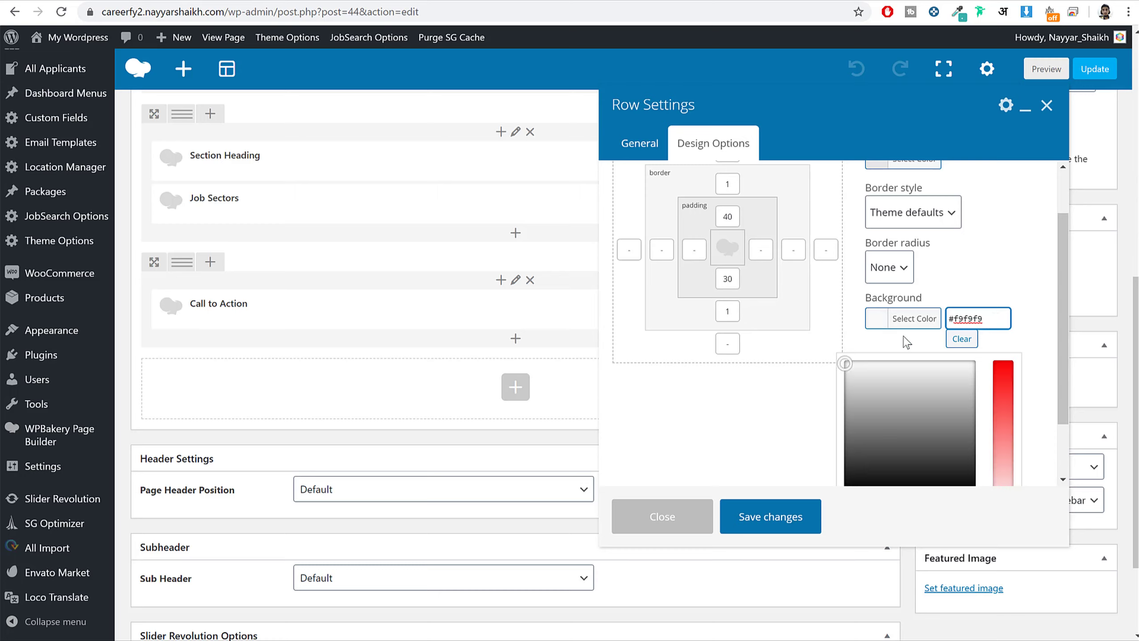
click(915, 318)
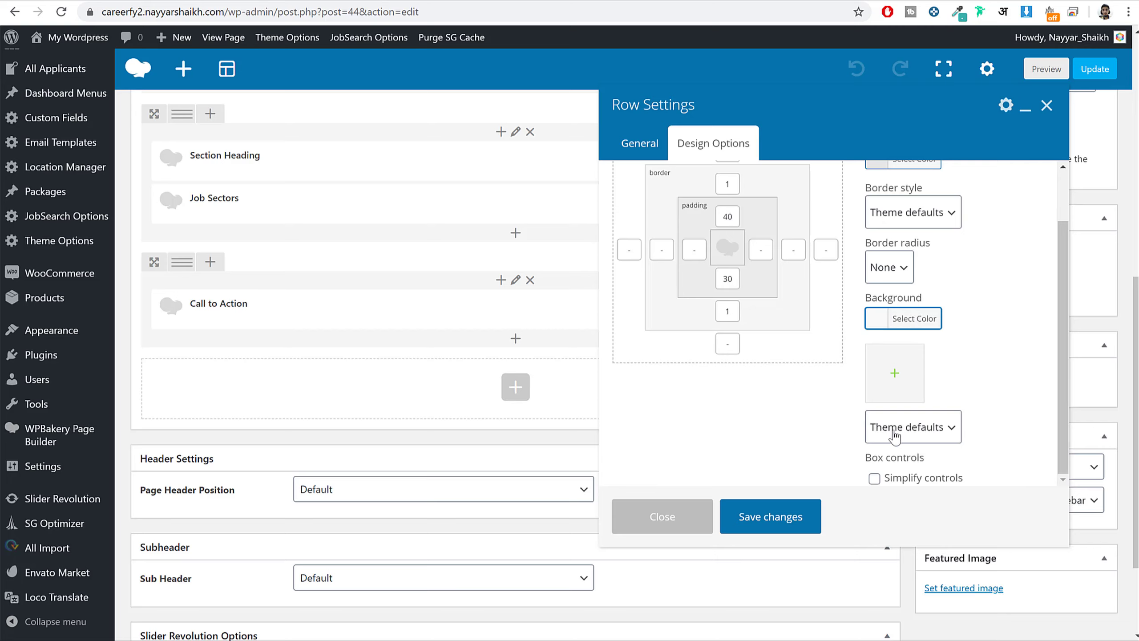
scroll(680, 196, up, 2)
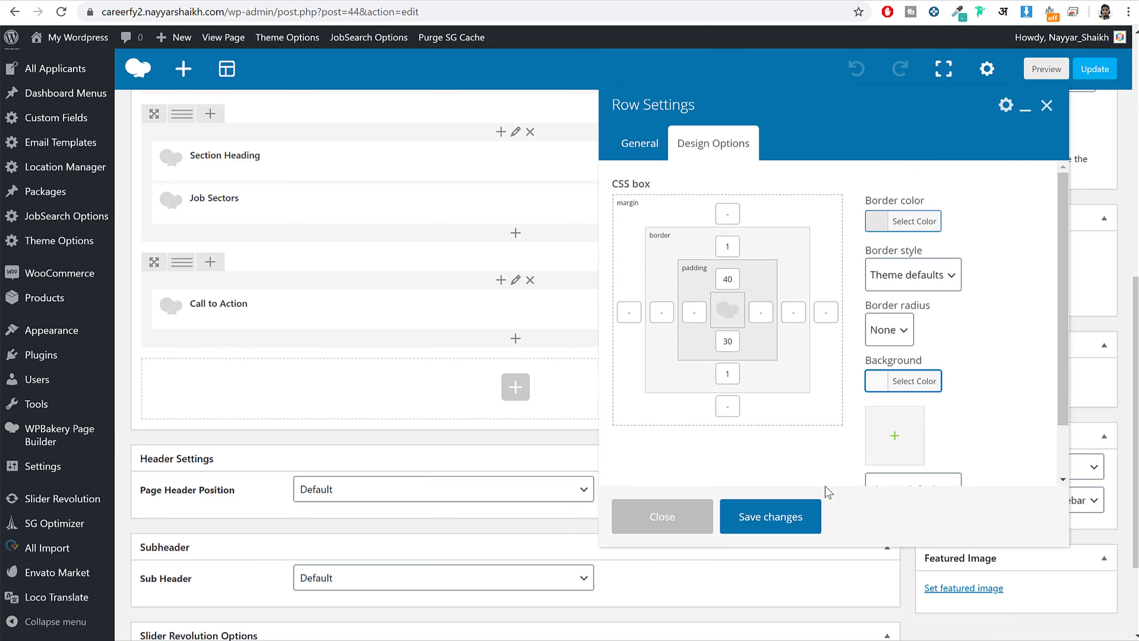
Step: Set the Call to Action row's Row stretch to Stretch row and save the settings
click(639, 154)
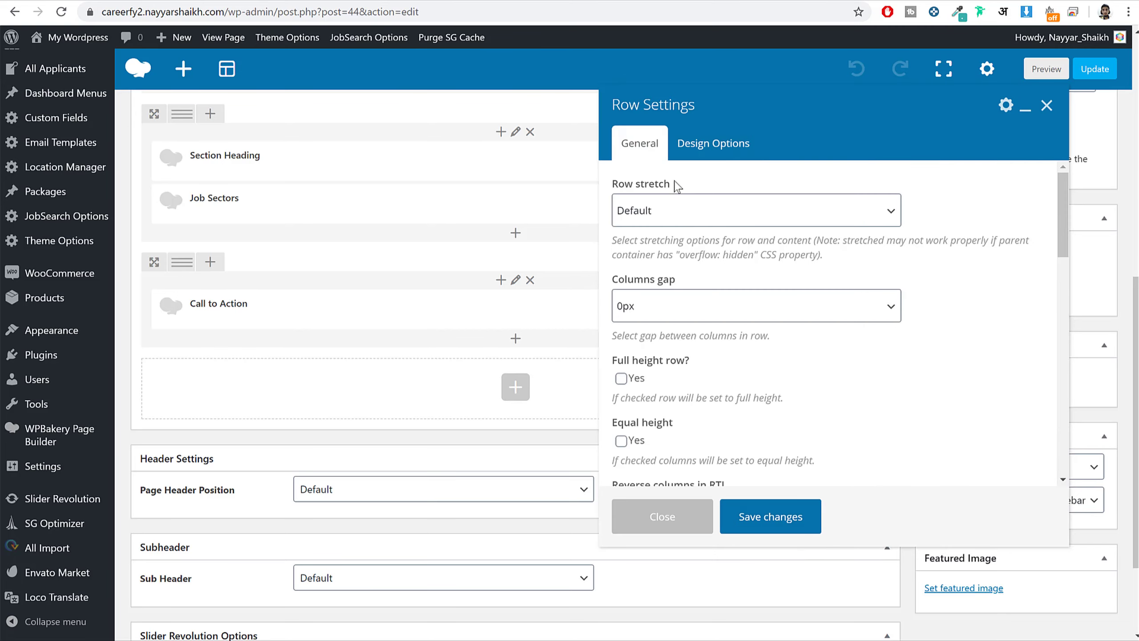
click(734, 210)
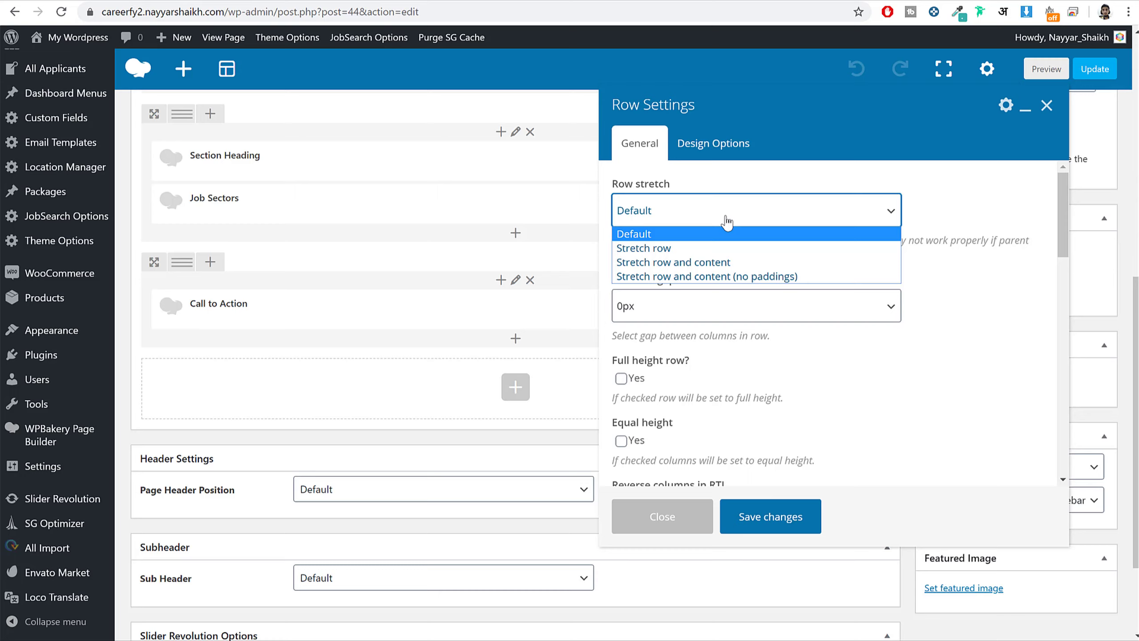
click(677, 249)
click(760, 530)
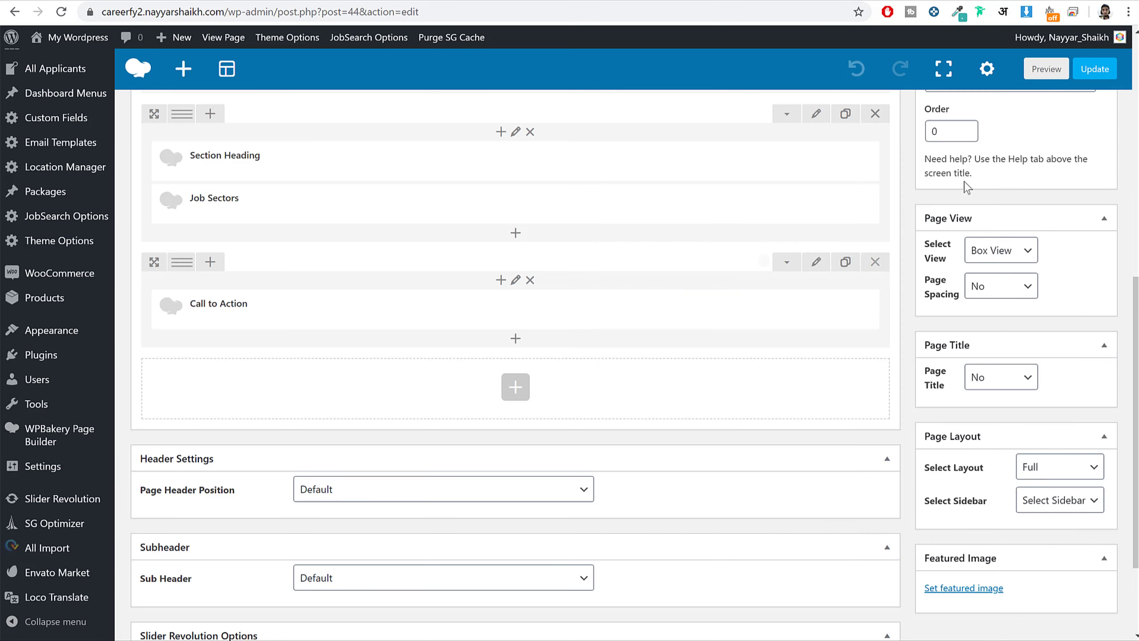
Step: Update the home page and reload the live site to check the full-width band
click(1083, 78)
click(311, 5)
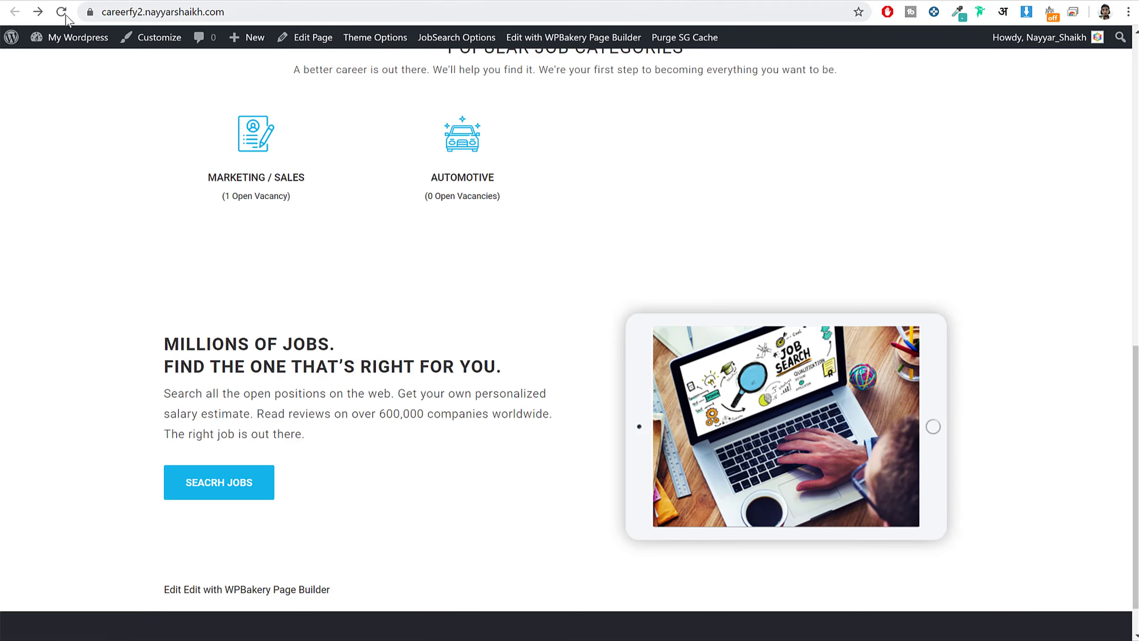
click(63, 13)
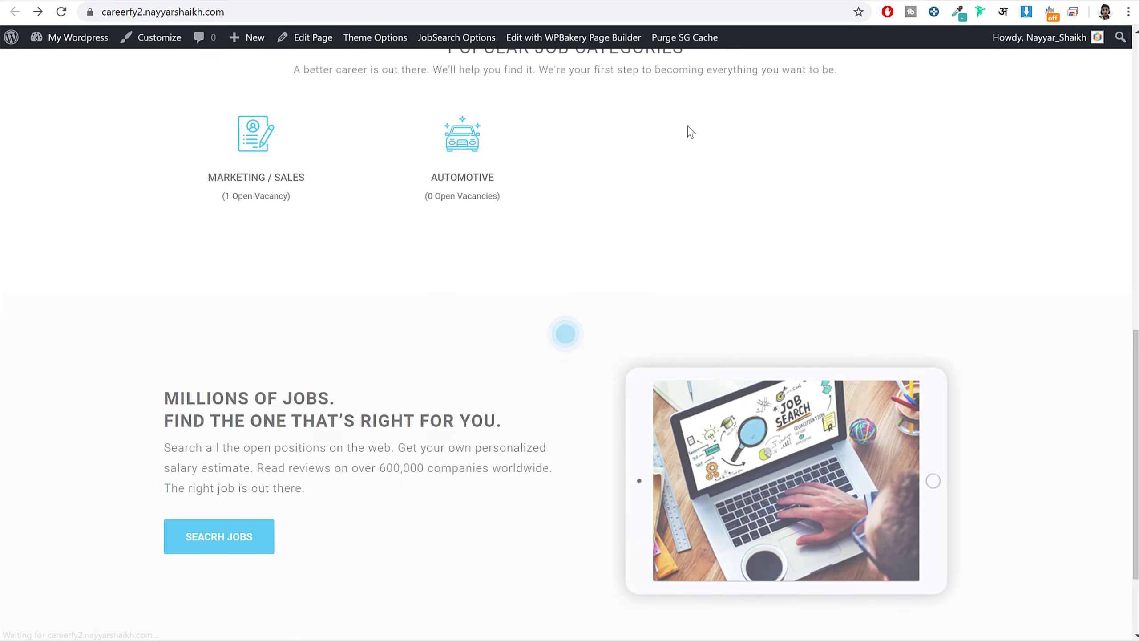
scroll(691, 135, down, 3)
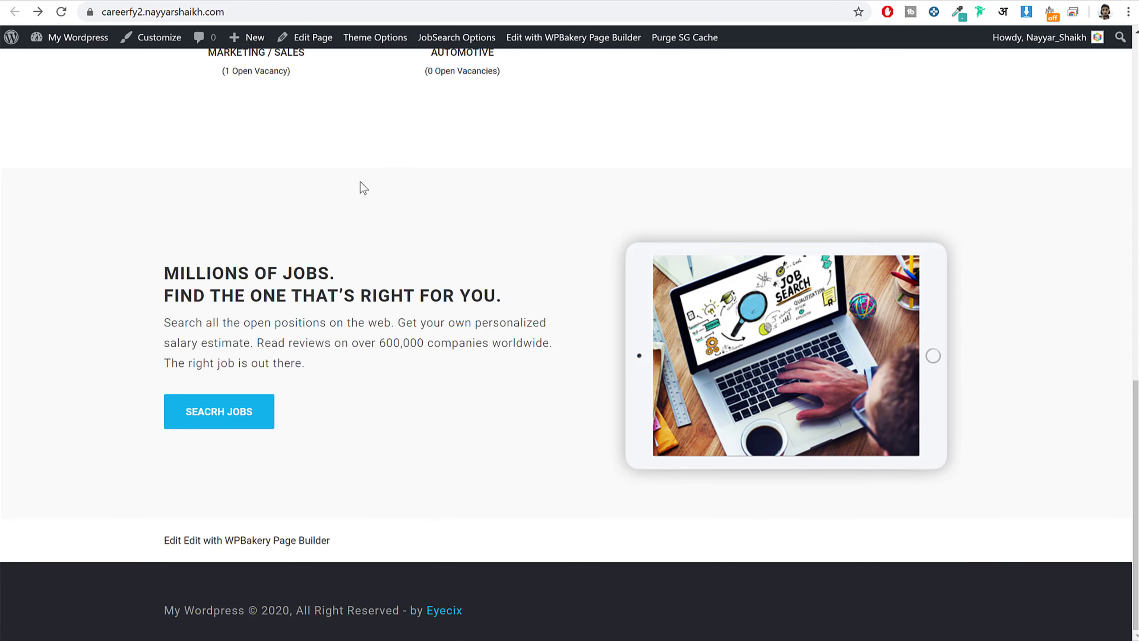
click(227, 4)
scroll(758, 301, down, 10)
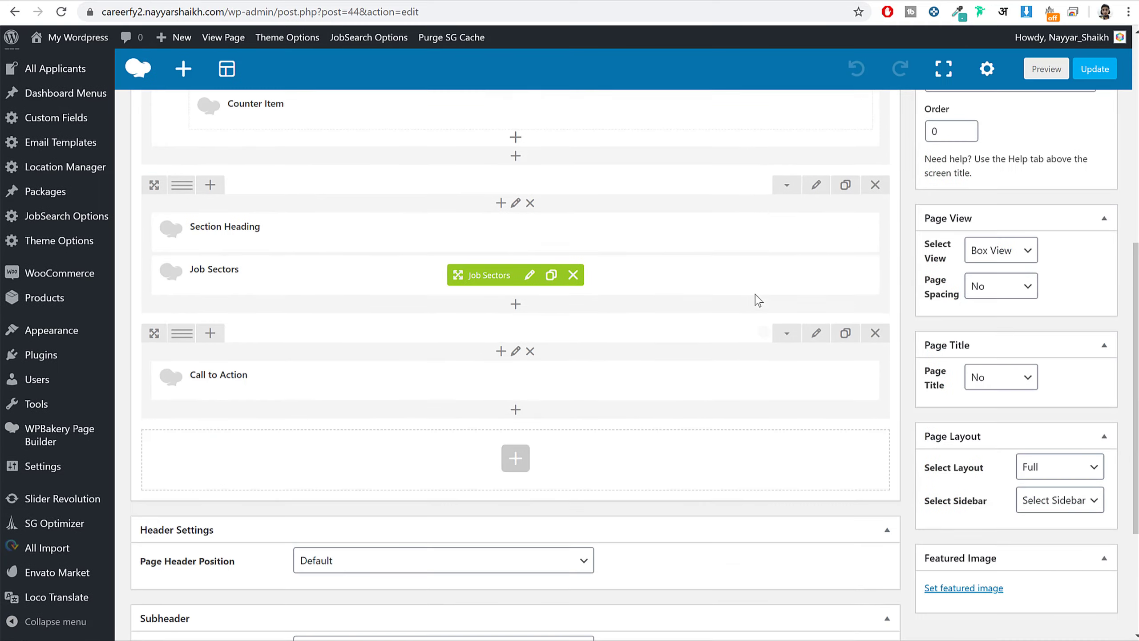
Step: Set the Call to Action row's border style to Solid, then save and update the page
click(816, 262)
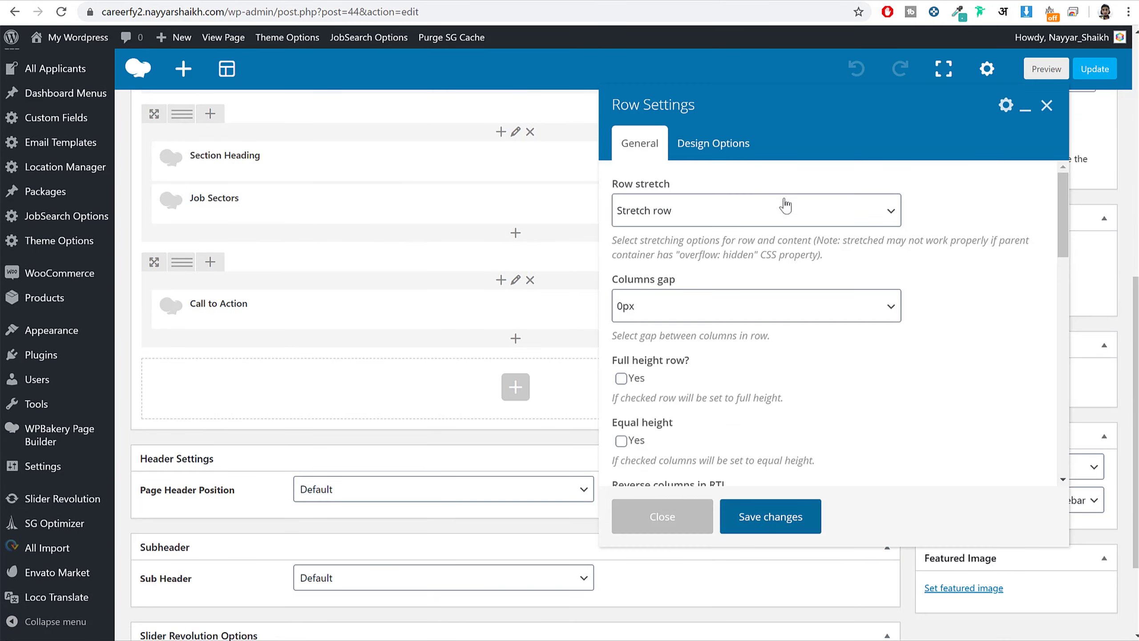
click(726, 152)
click(928, 275)
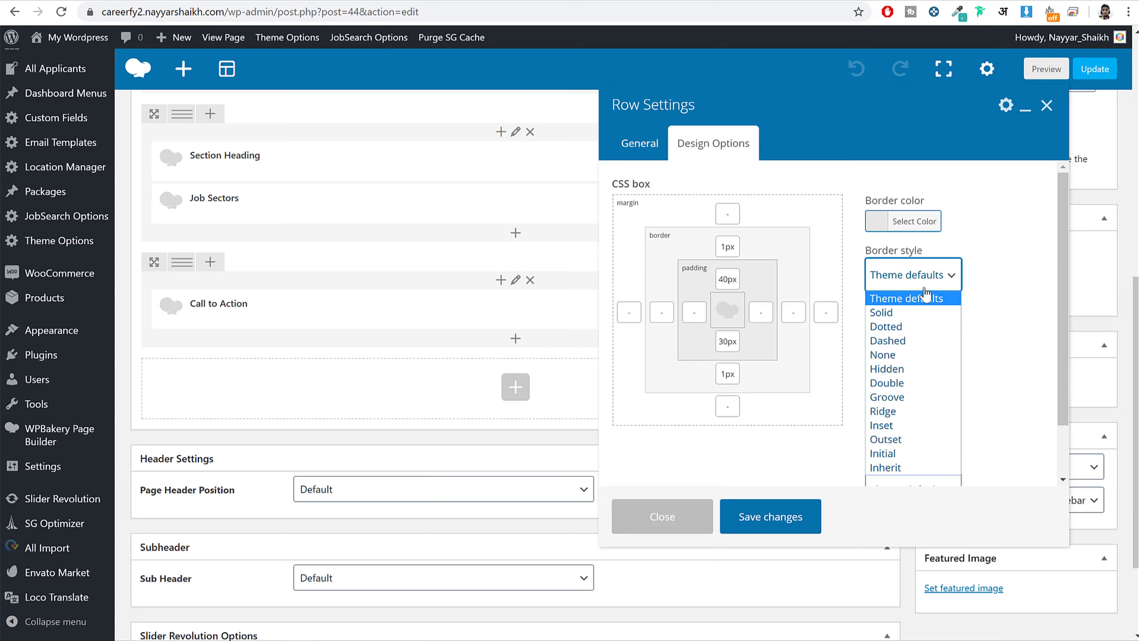
click(891, 313)
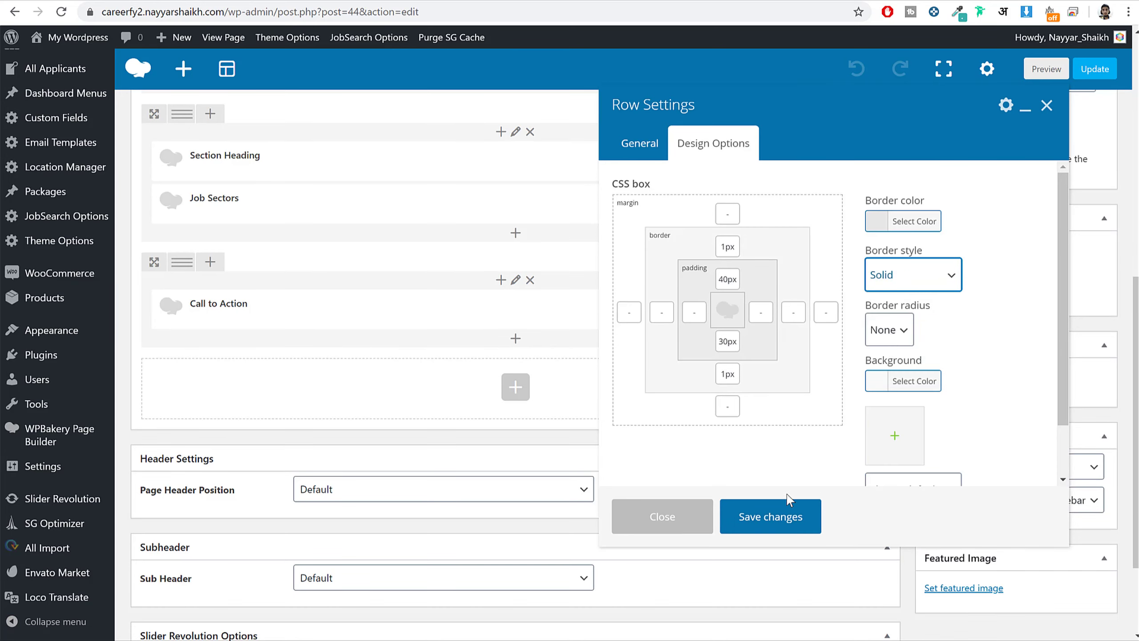
click(772, 518)
click(1106, 67)
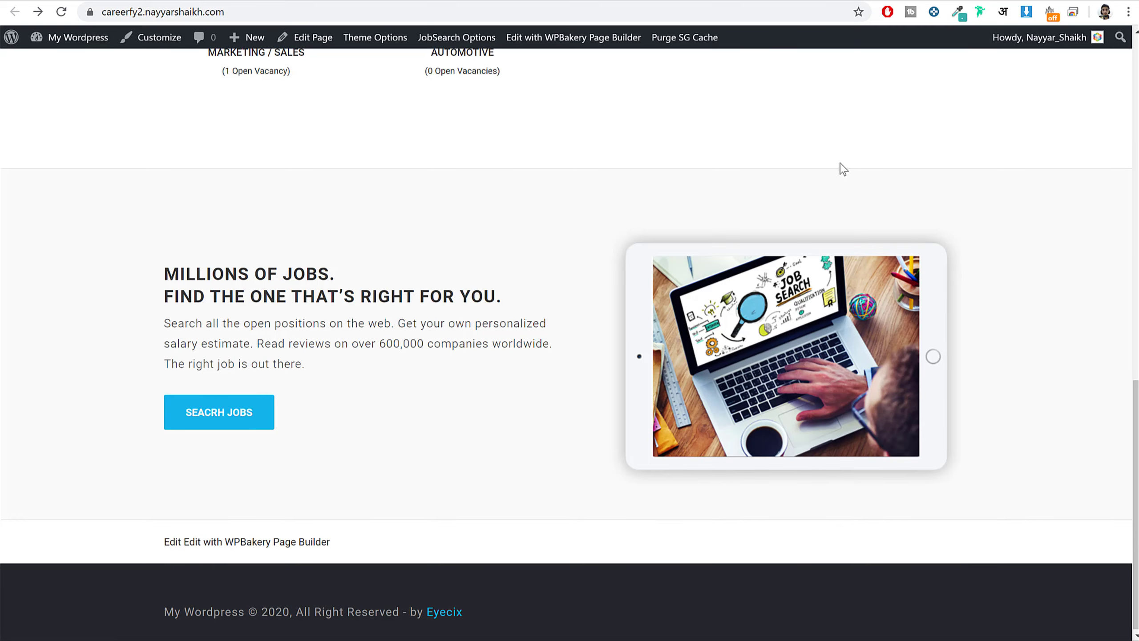
Step: Add an empty row below Call to Action and move a copy of the Section Heading into it
key(ctrl+Tab)
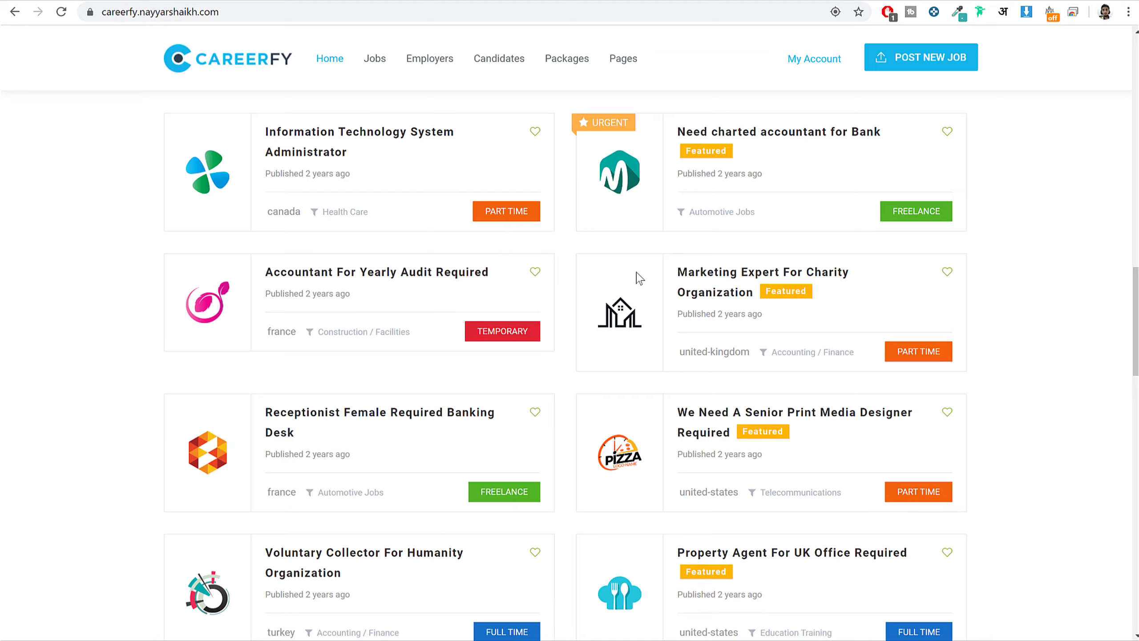
scroll(636, 280, up, 1)
scroll(720, 292, down, 10)
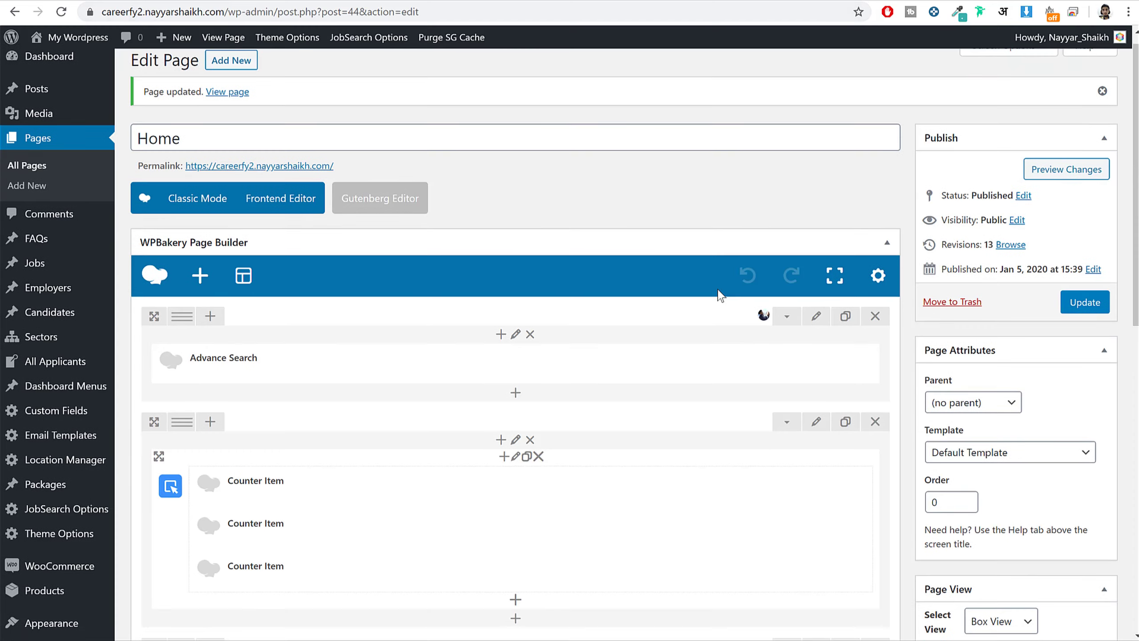
click(512, 262)
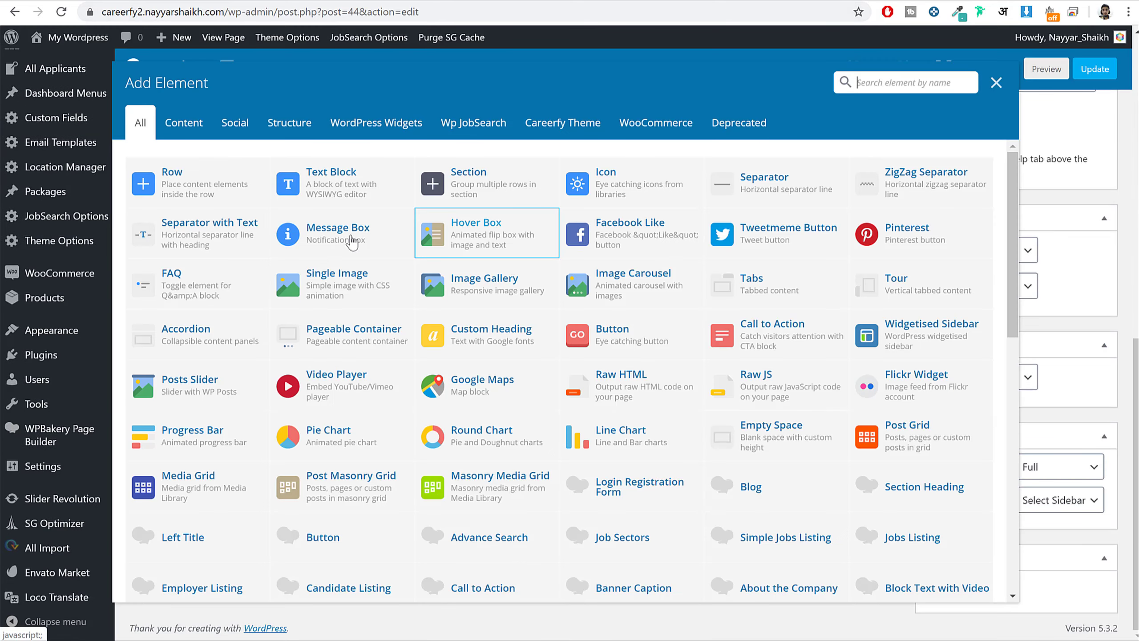
click(167, 174)
scroll(551, 400, up, 6)
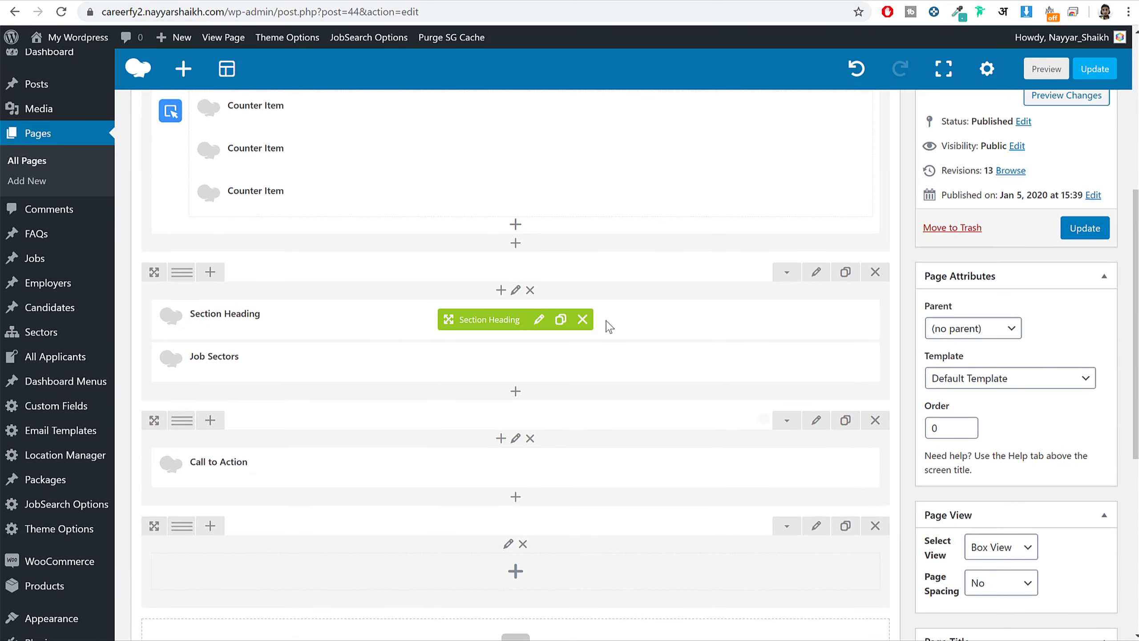
click(561, 319)
scroll(690, 376, down, 3)
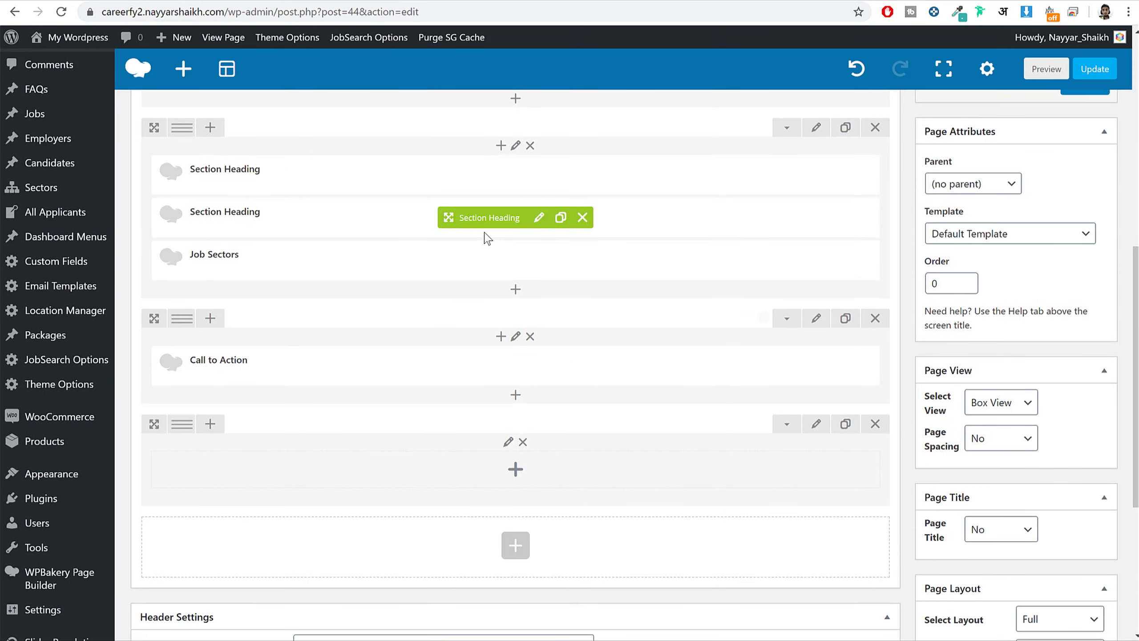
drag(487, 238, 487, 468)
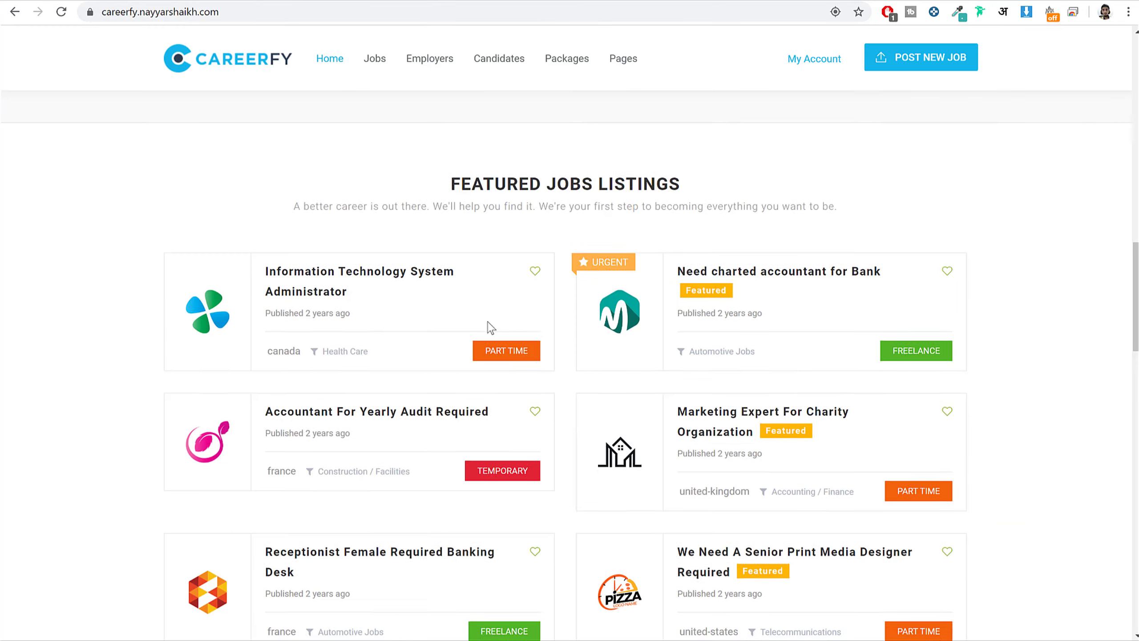
Step: Add a Jobs Listing with View set to Style 2 to the new row and update the page
scroll(529, 325, down, 2)
scroll(528, 326, up, 2)
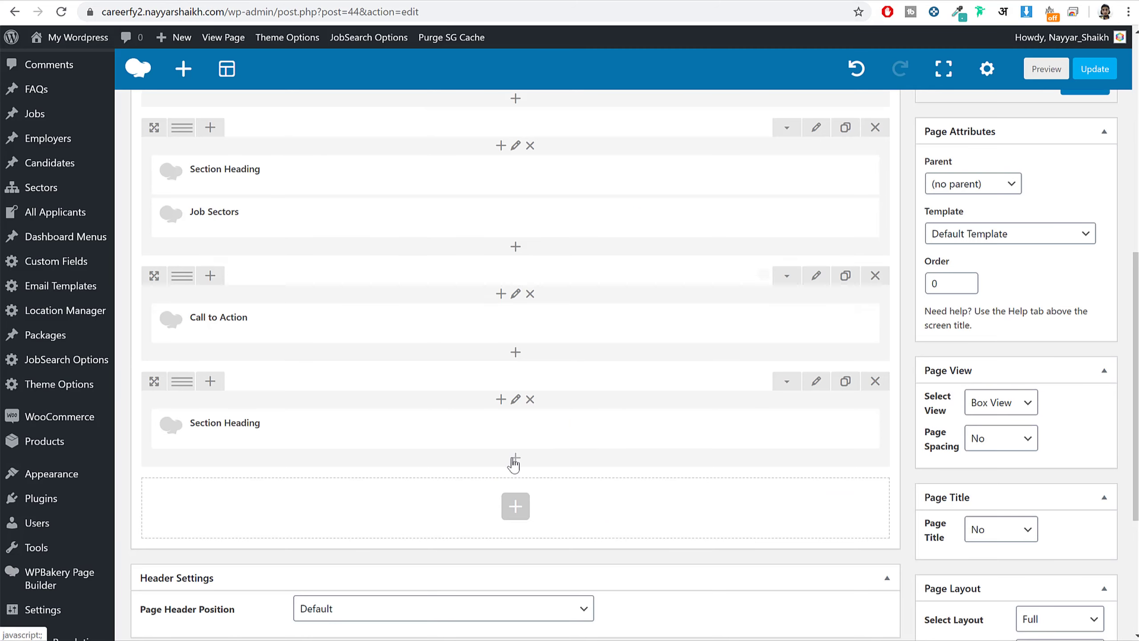
click(514, 463)
text(jobs)
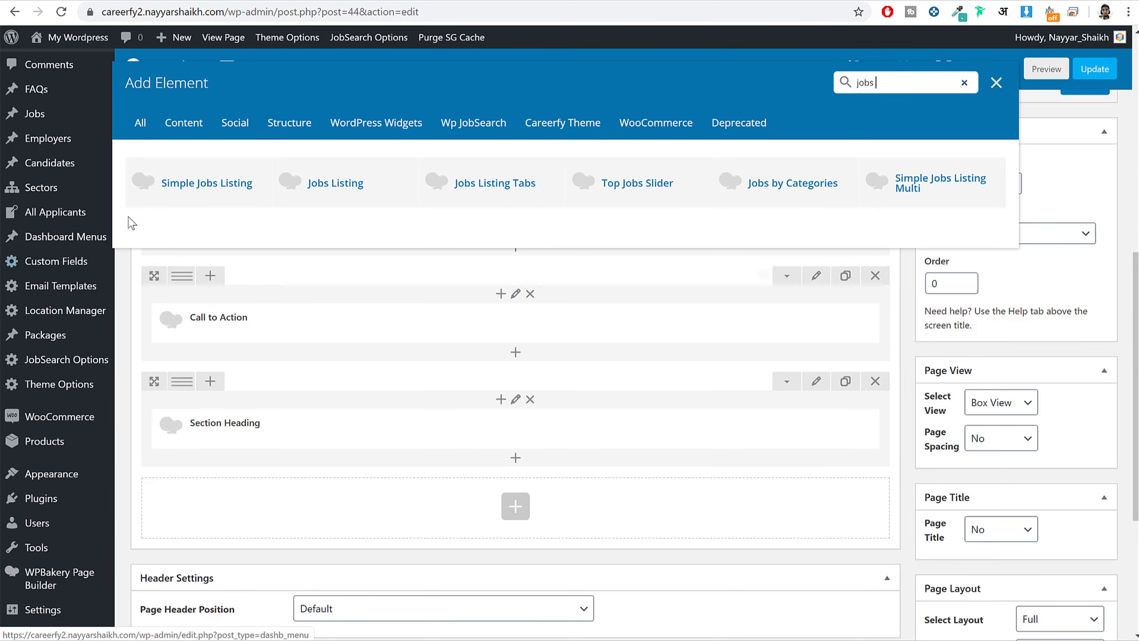
click(350, 194)
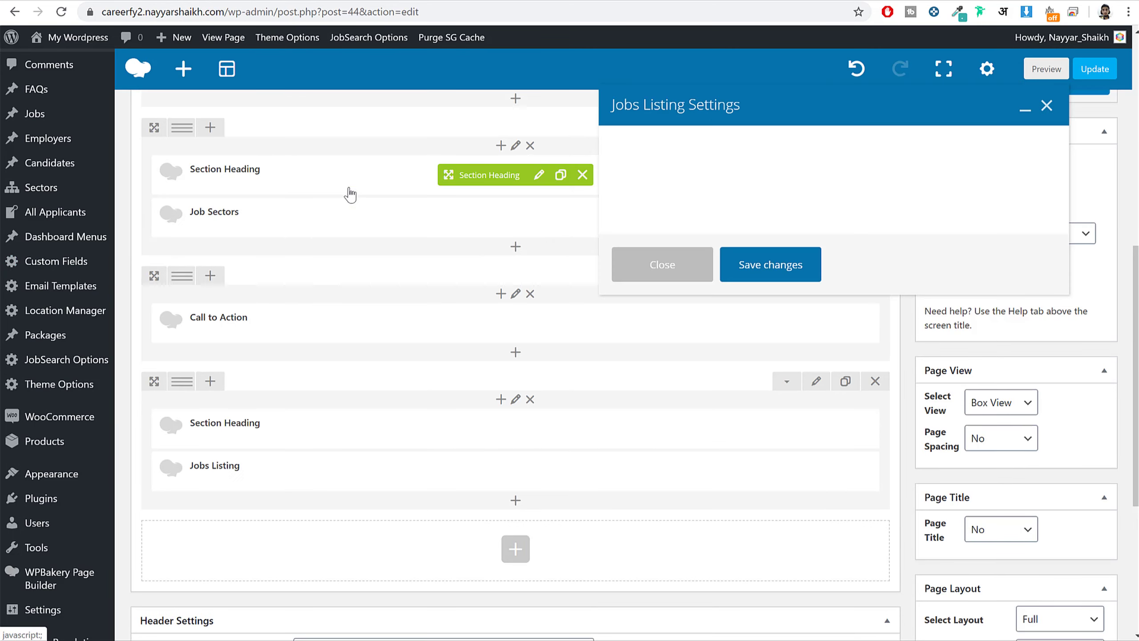
click(715, 213)
click(701, 248)
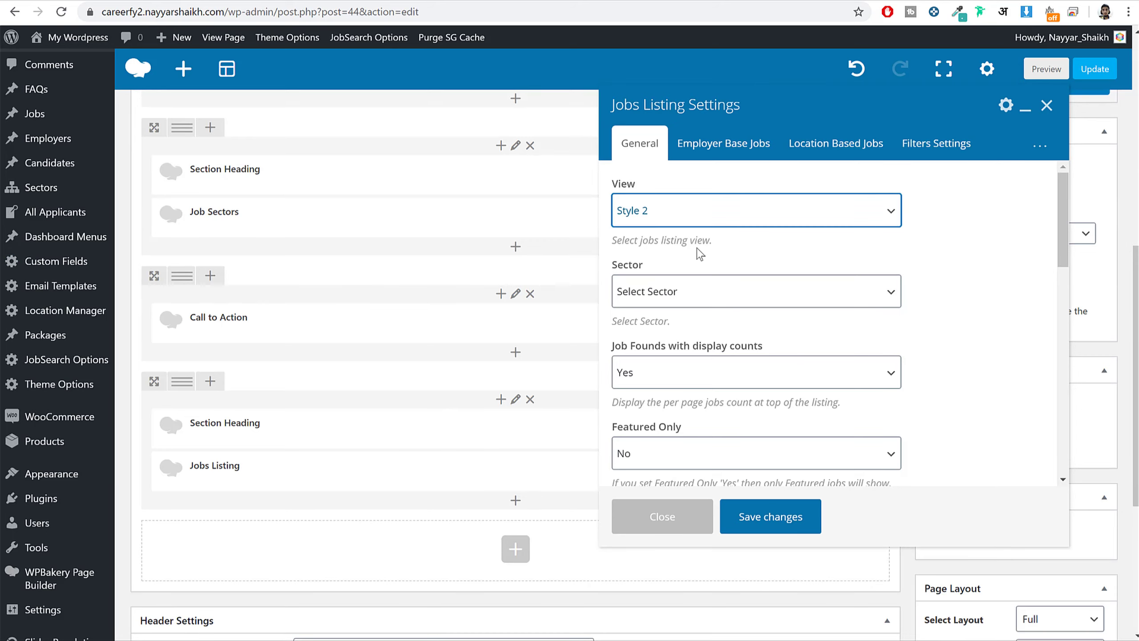
click(789, 526)
click(1094, 68)
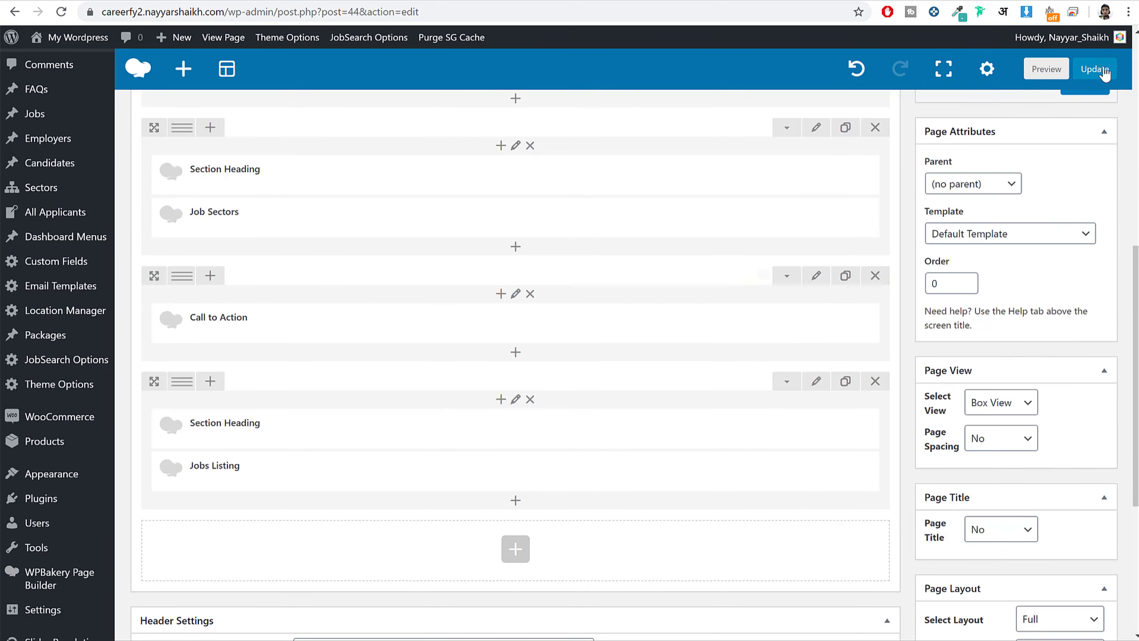
key(ctrl+Tab)
Step: Reload the live home page, inspect the new listing showing 1 Job Found, then return to the editor
click(62, 12)
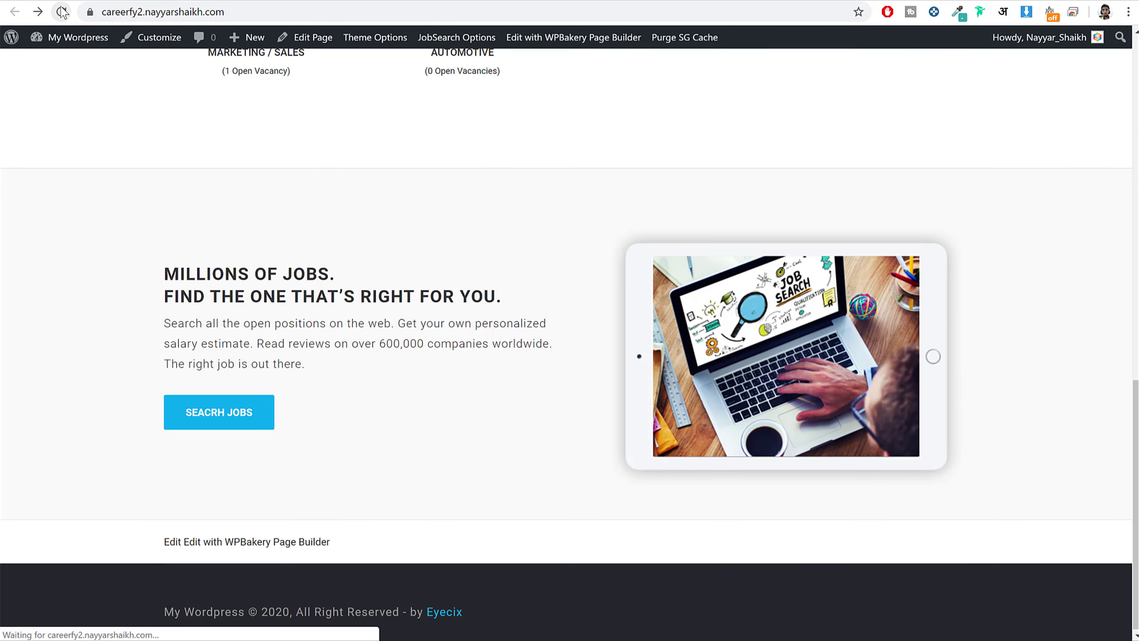
scroll(691, 224, down, 10)
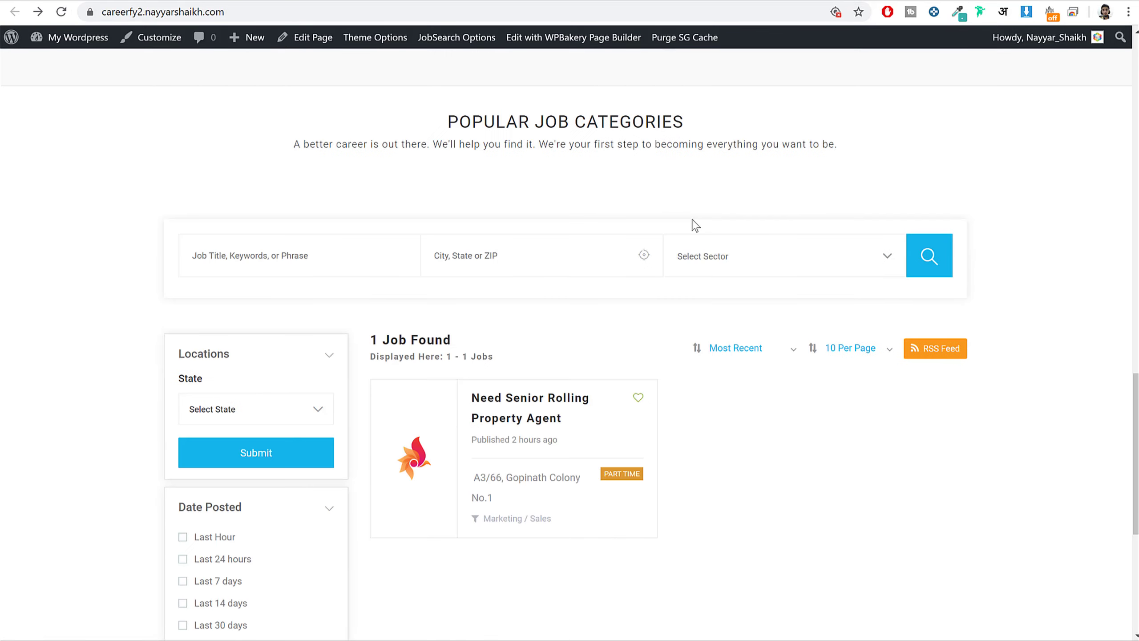
scroll(345, 380, up, 1)
scroll(359, 372, up, 6)
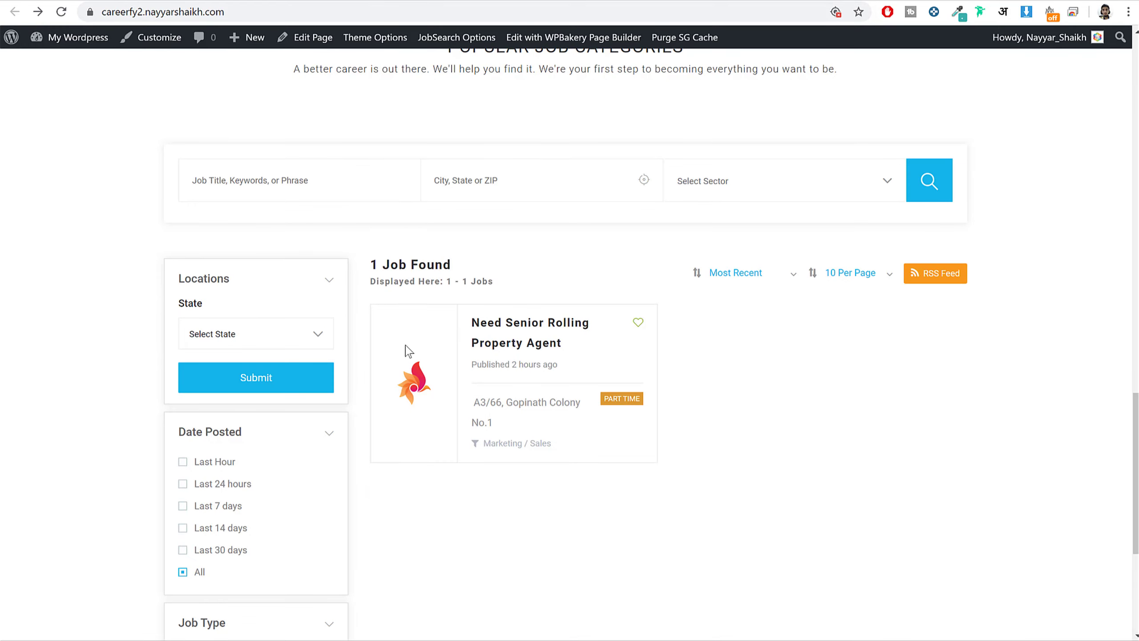
scroll(493, 323, down, 3)
scroll(444, 318, down, 5)
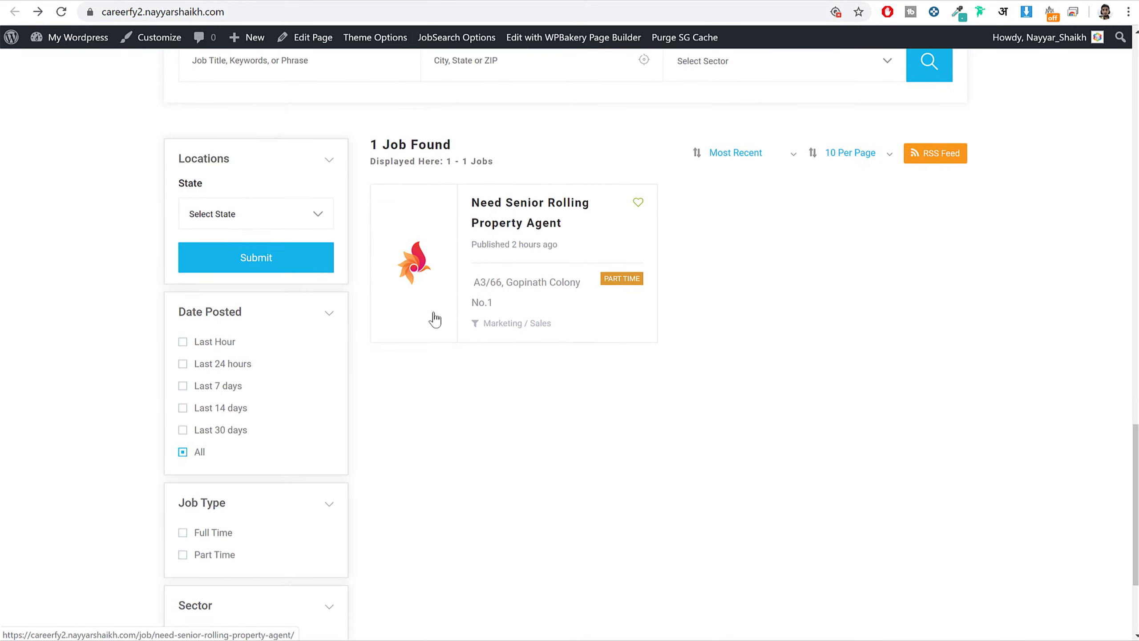
scroll(274, 386, up, 4)
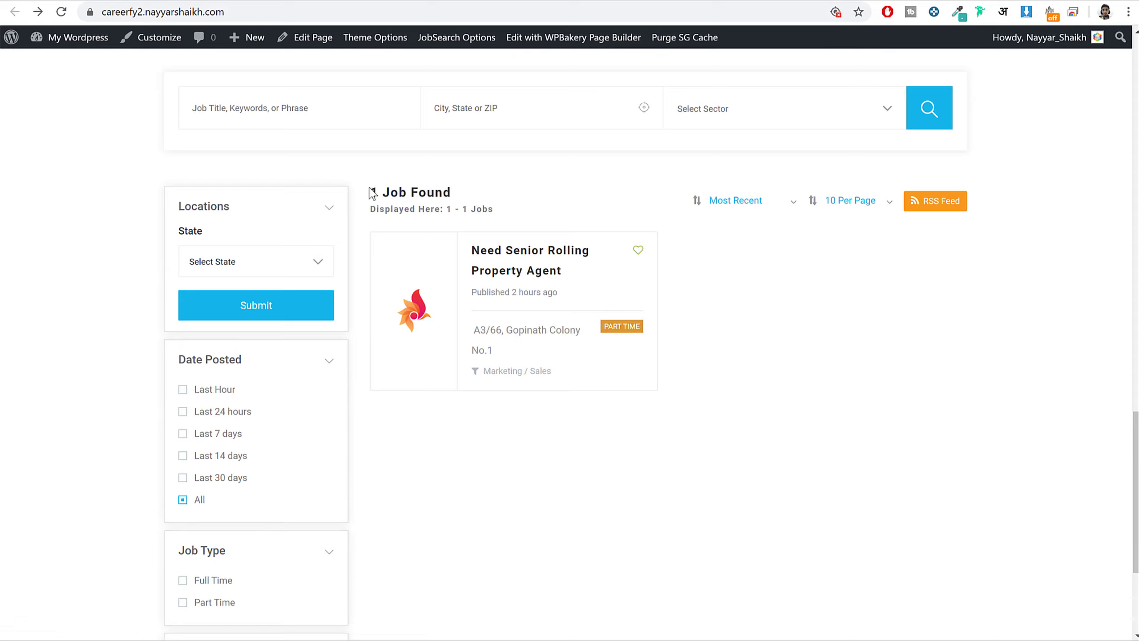
drag(373, 193, 455, 200)
click(480, 204)
click(309, 38)
scroll(753, 331, down, 10)
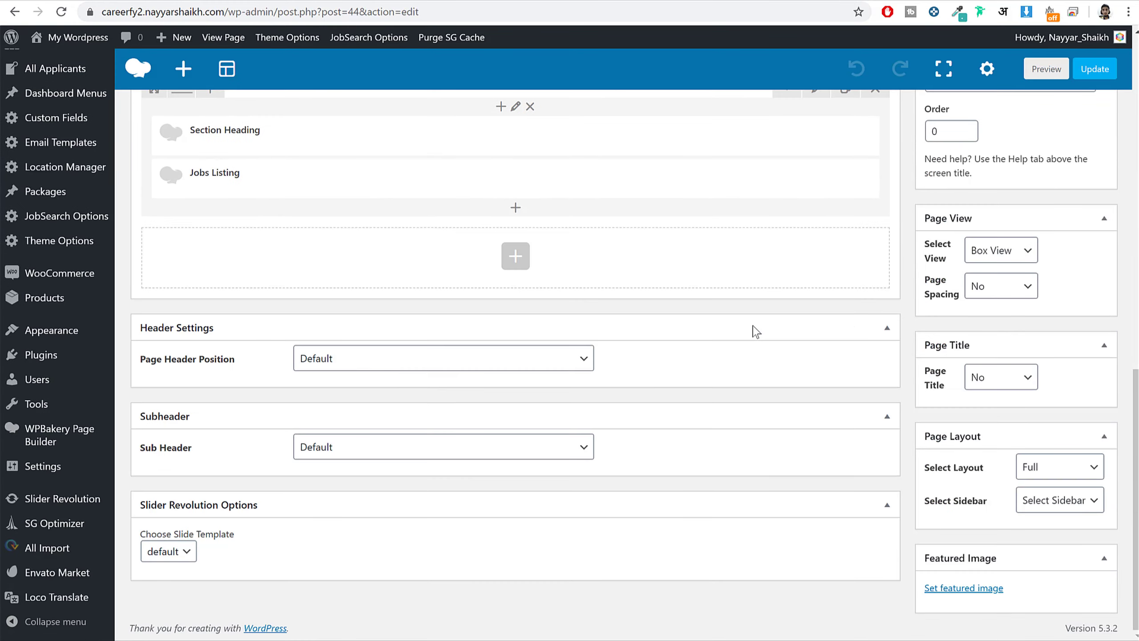
Step: In the Jobs Listing General settings, set Job Founds with display counts to No
scroll(754, 328, up, 3)
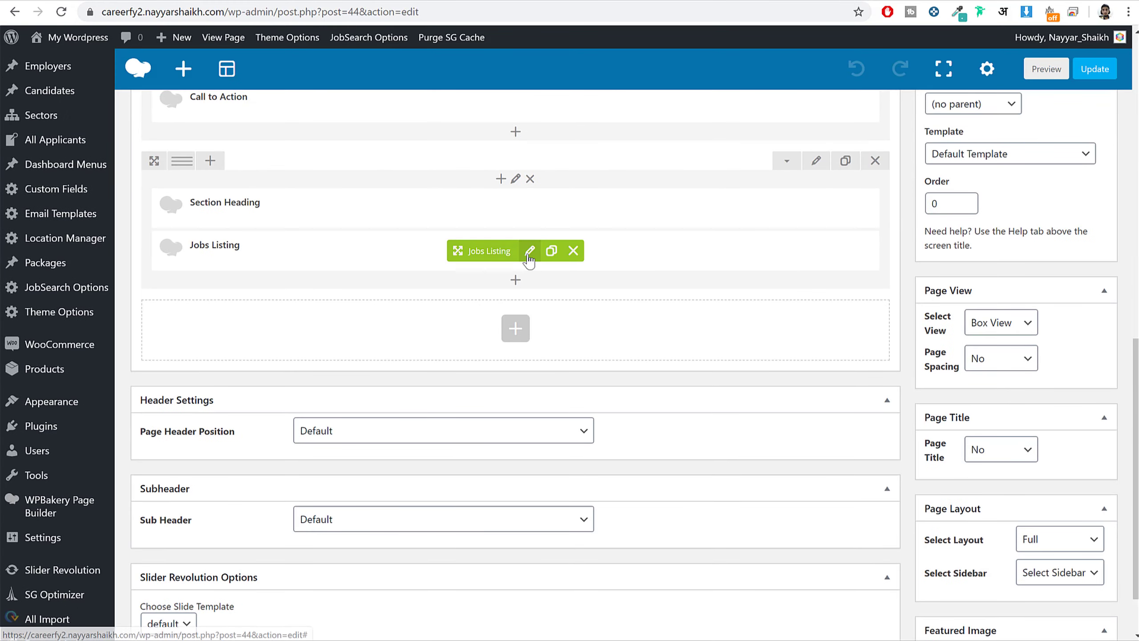
click(530, 251)
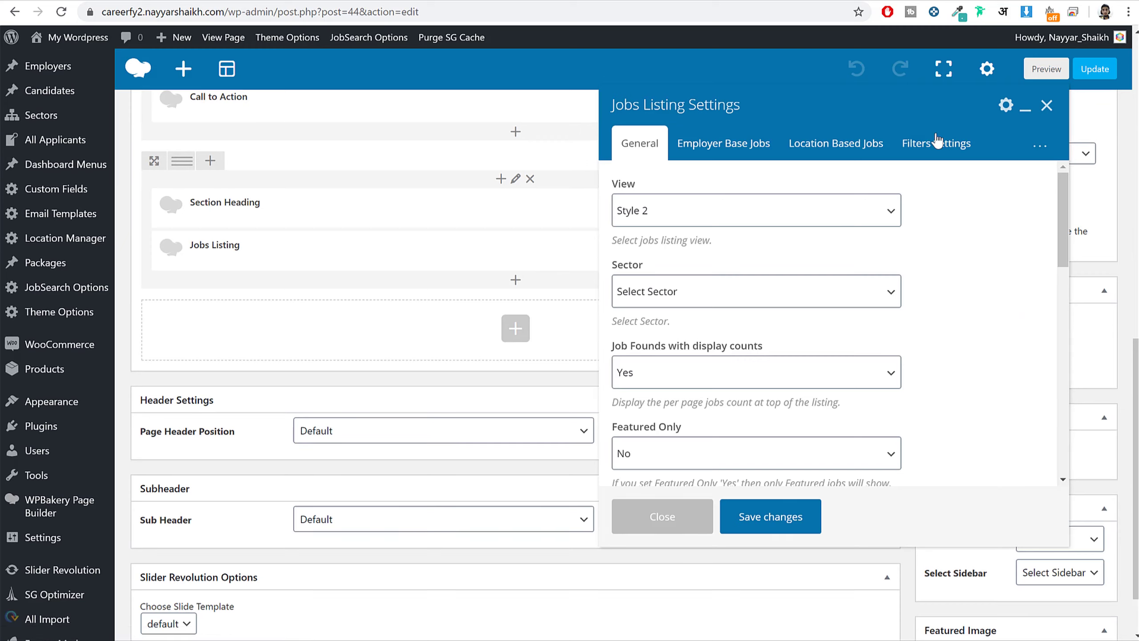
scroll(890, 246, down, 2)
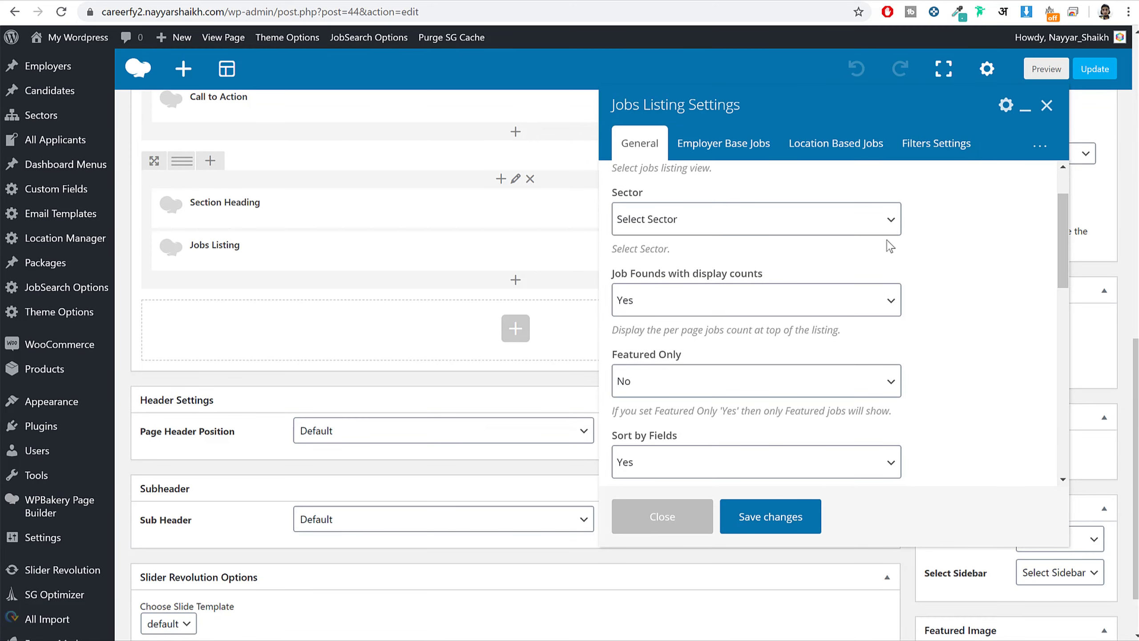
scroll(1020, 263, down, 2)
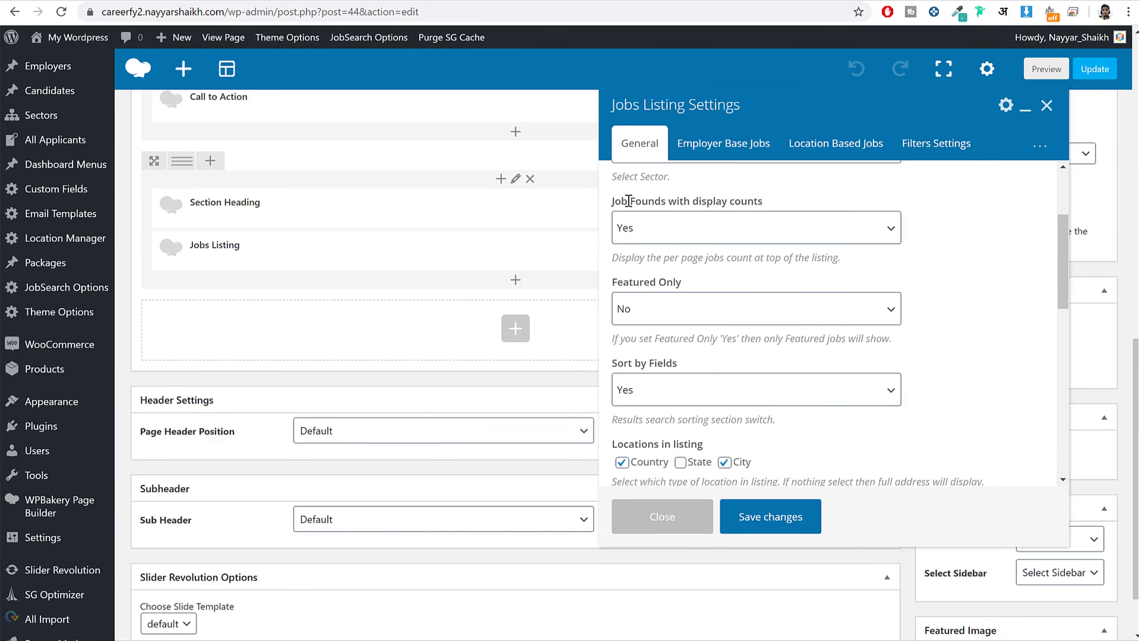
drag(628, 200, 740, 201)
click(701, 236)
click(699, 265)
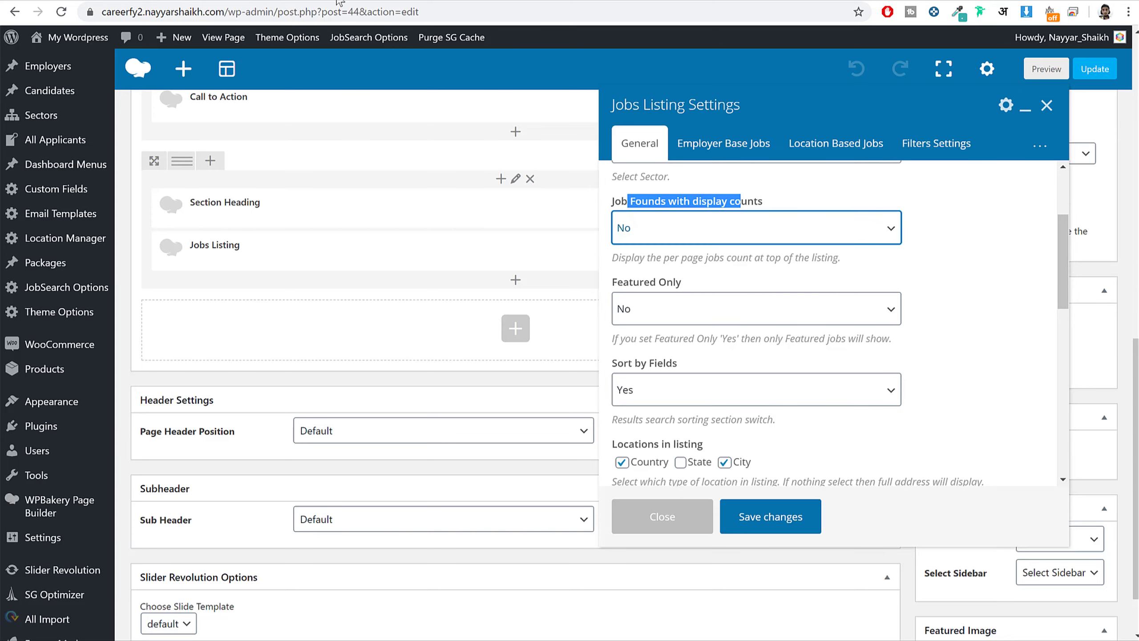
click(354, 1)
drag(391, 193, 489, 194)
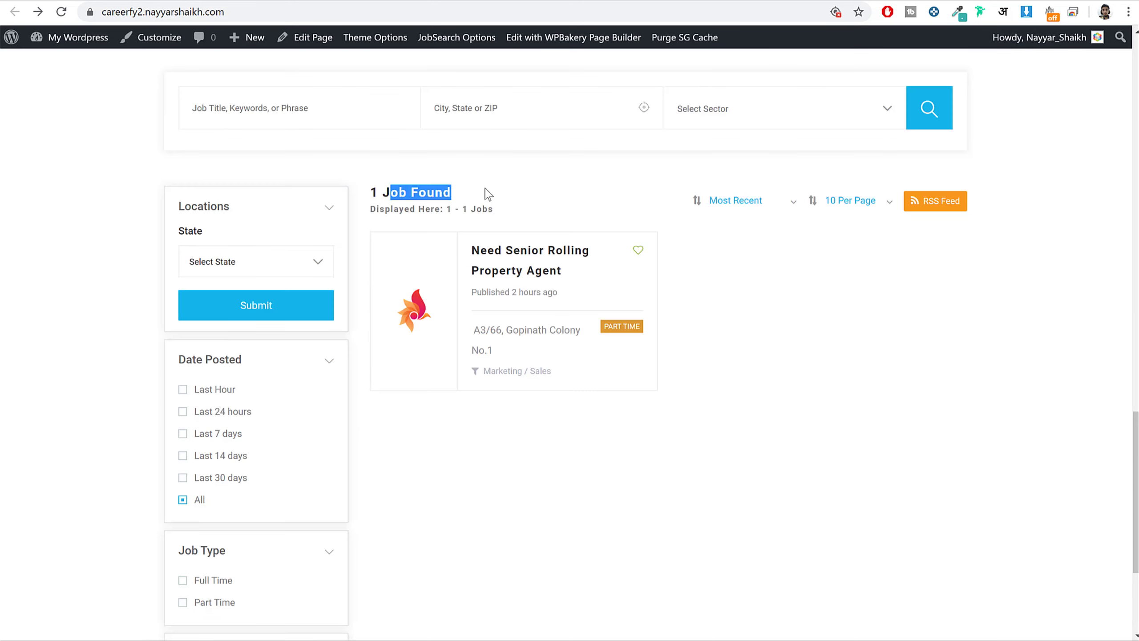
key(ctrl+Tab)
Step: Set Sort by Fields to No for the Jobs Listing
scroll(934, 305, down, 3)
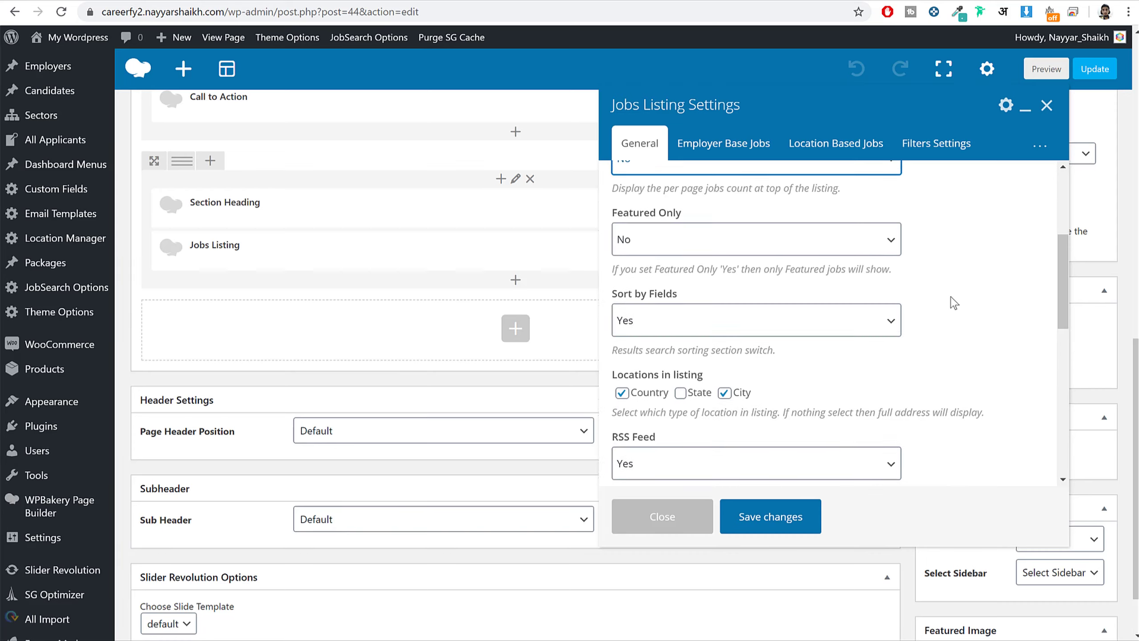
click(673, 251)
click(658, 284)
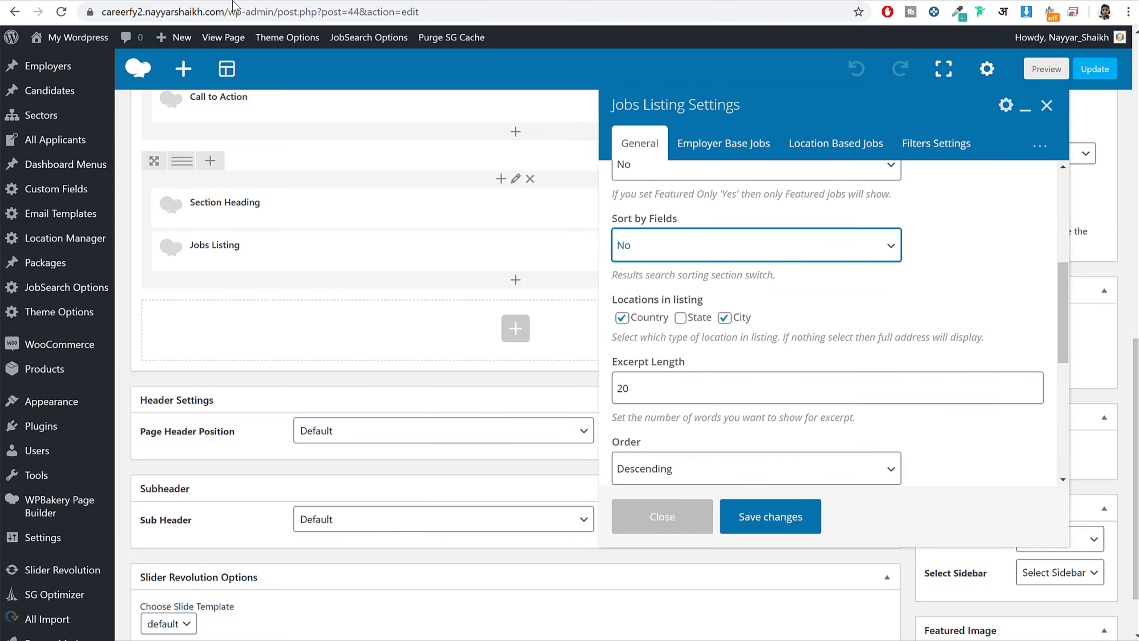
key(ctrl+Tab)
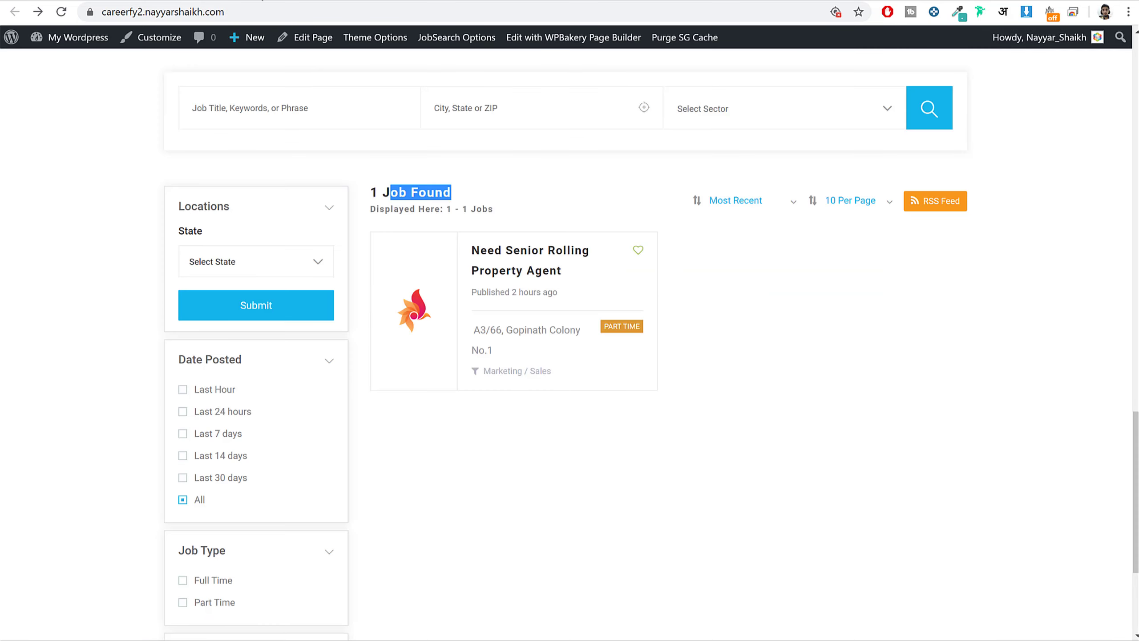
key(ctrl+Tab)
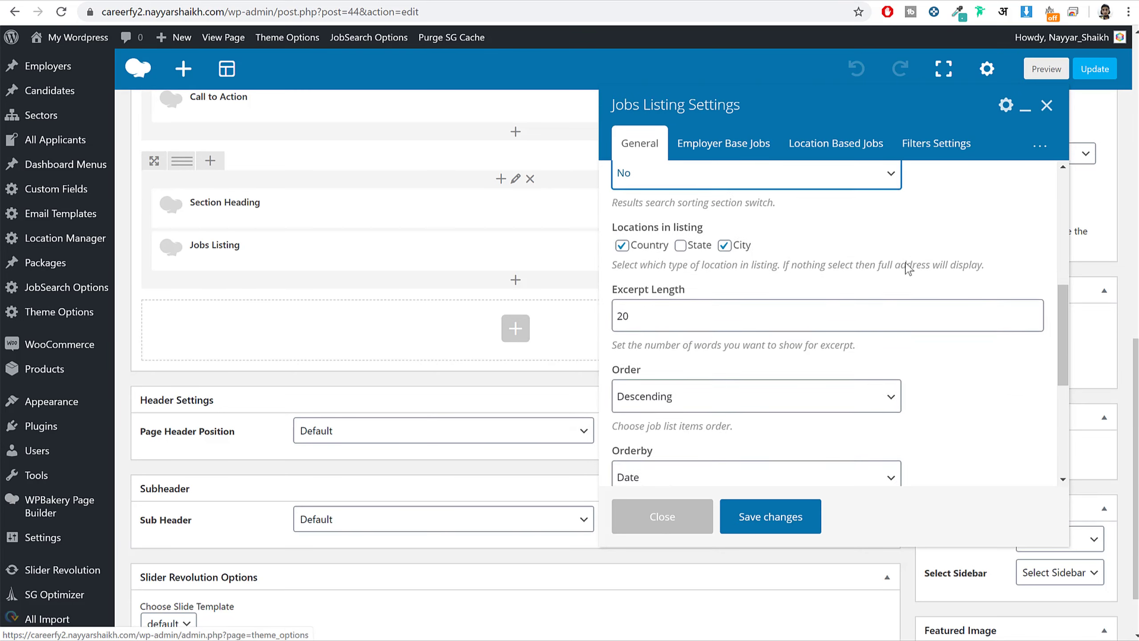
Step: Set Pagination to No, save the listing settings and update the page
scroll(909, 268, down, 3)
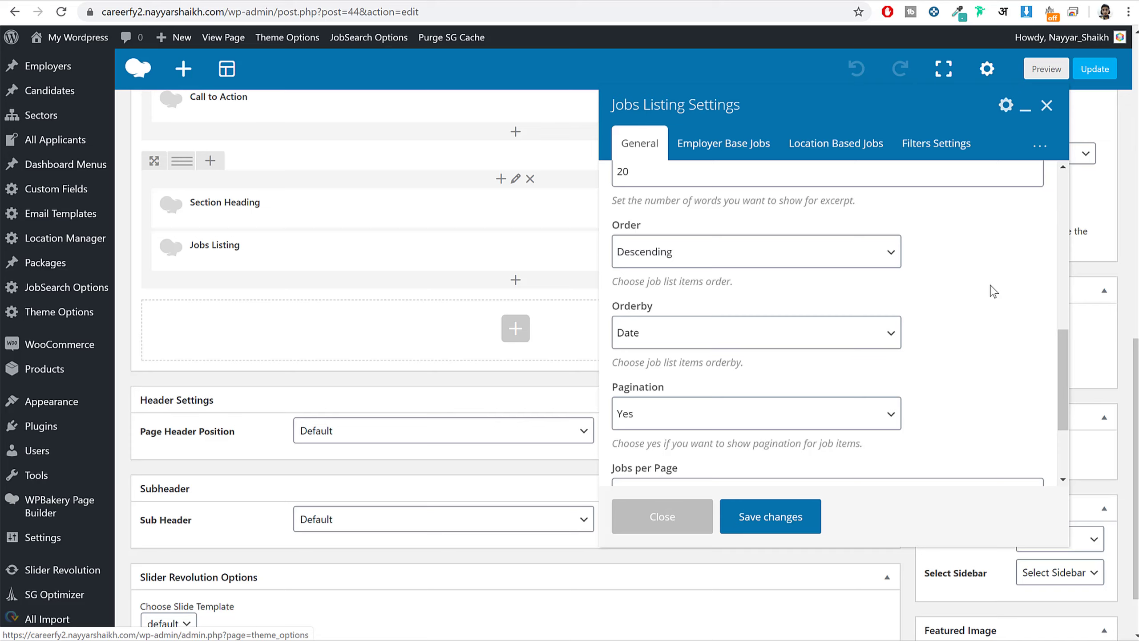
click(772, 420)
click(702, 449)
scroll(942, 373, down, 2)
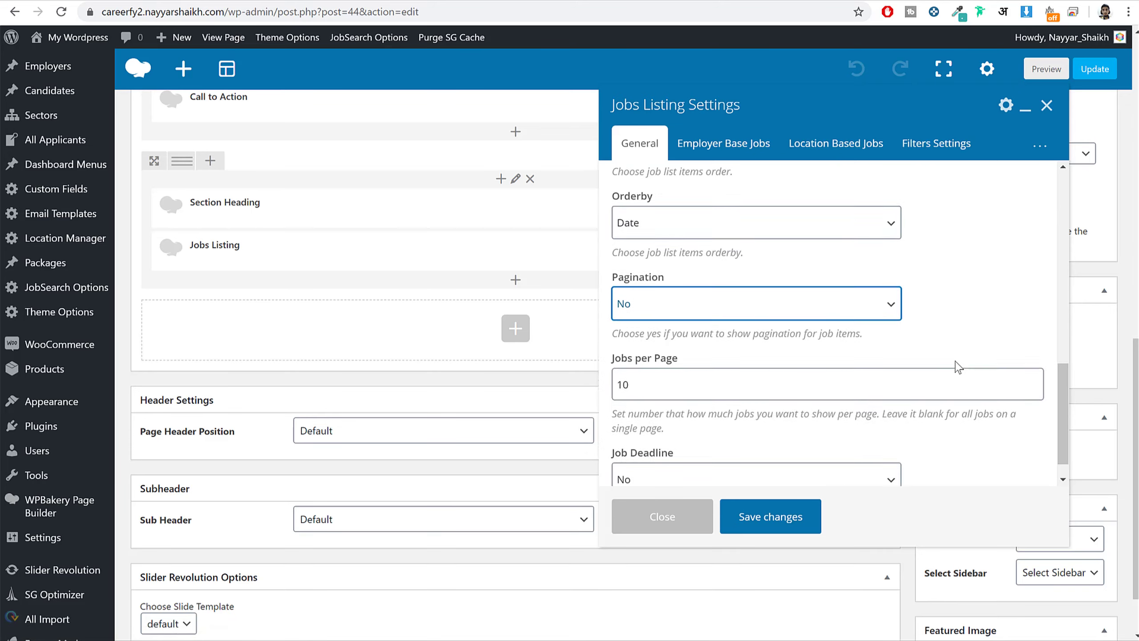
scroll(957, 367, down, 1)
click(770, 516)
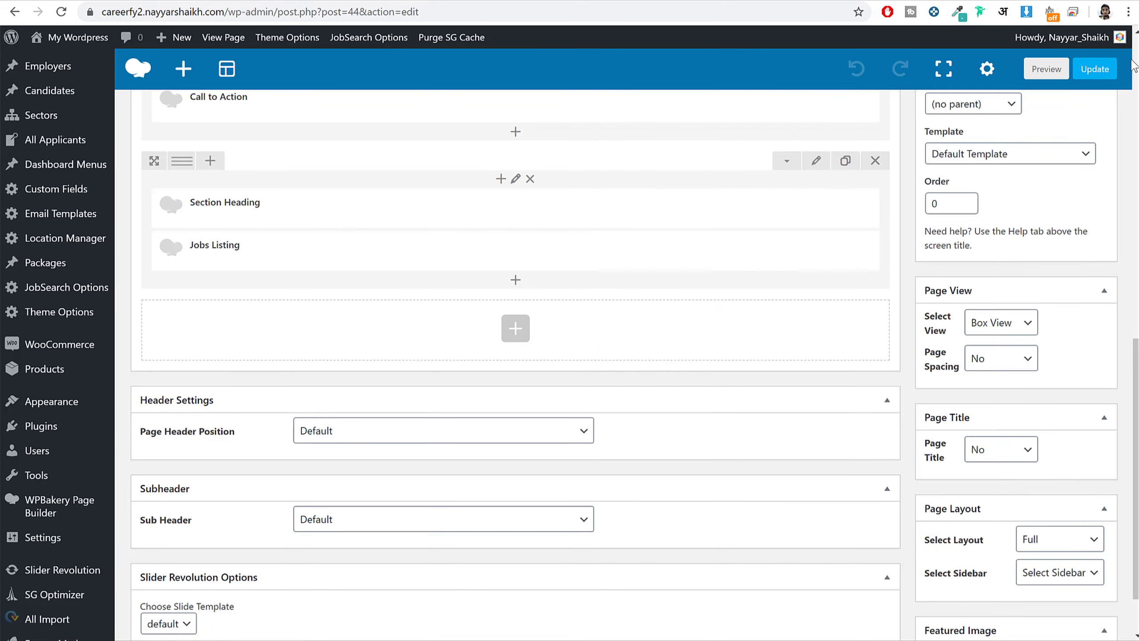
click(1094, 68)
Step: Reload the live page to confirm the single job shows without a count
click(314, 1)
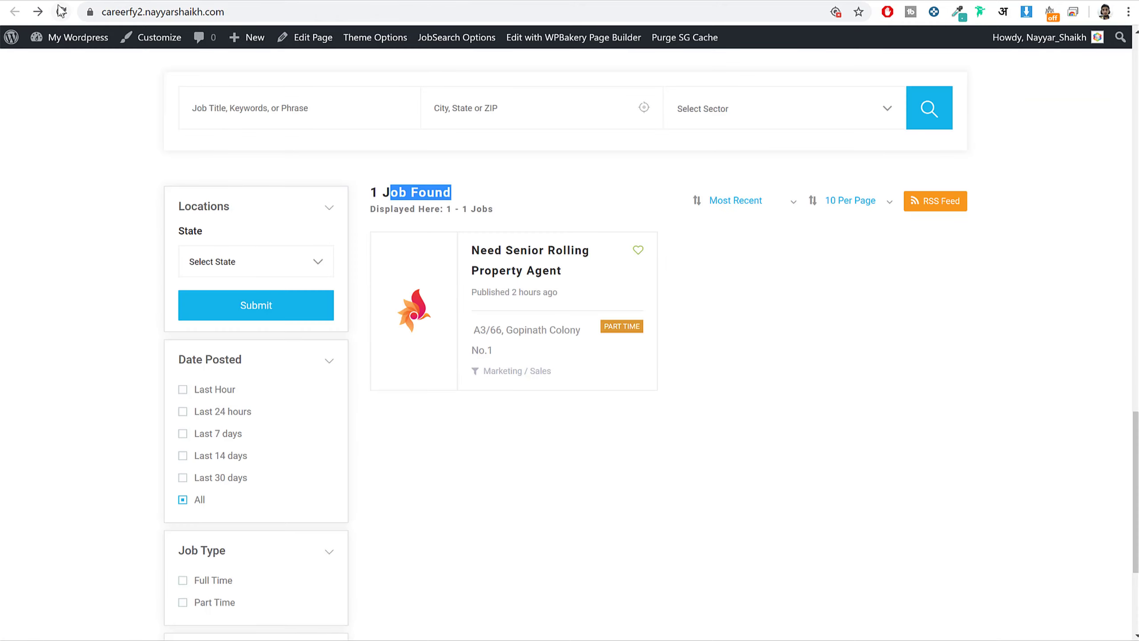
click(61, 12)
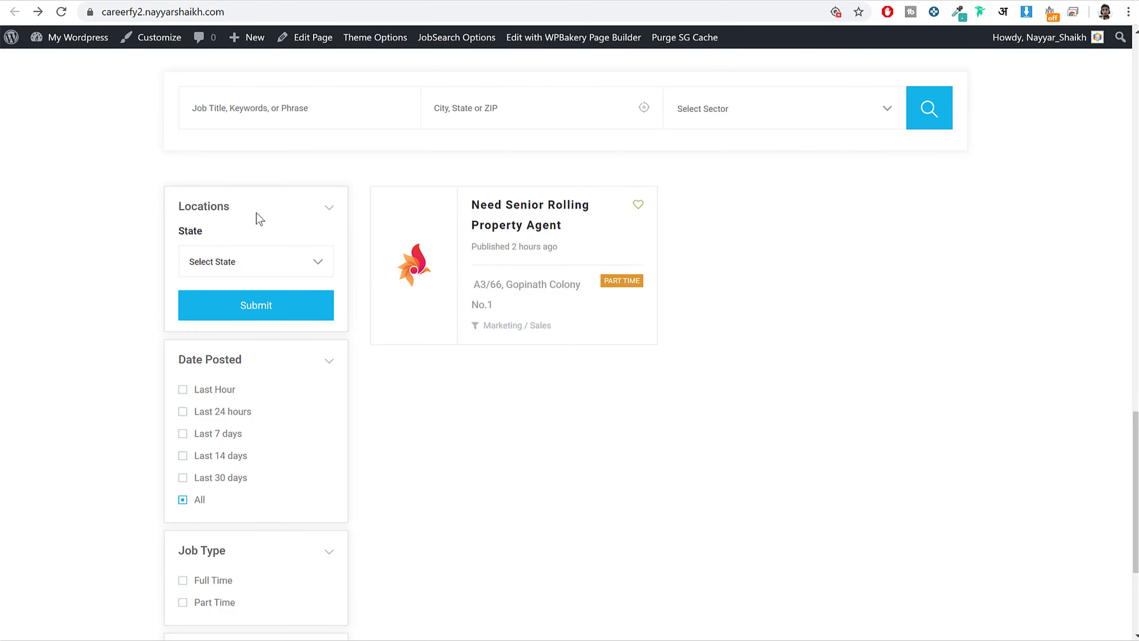
click(152, 1)
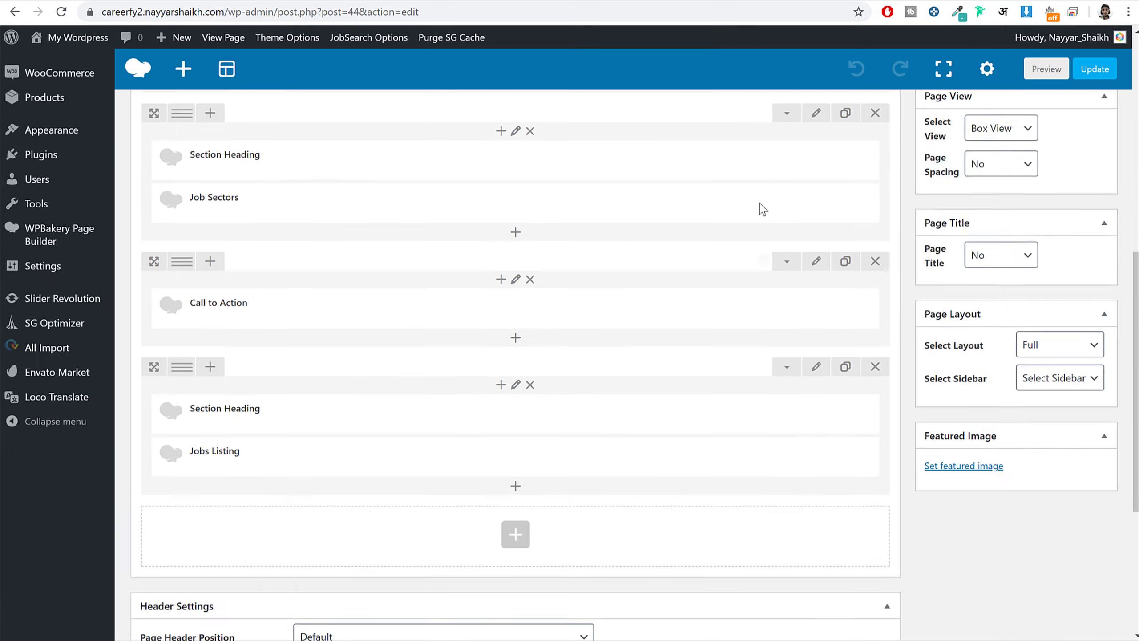
scroll(762, 209, down, 5)
scroll(763, 209, up, 3)
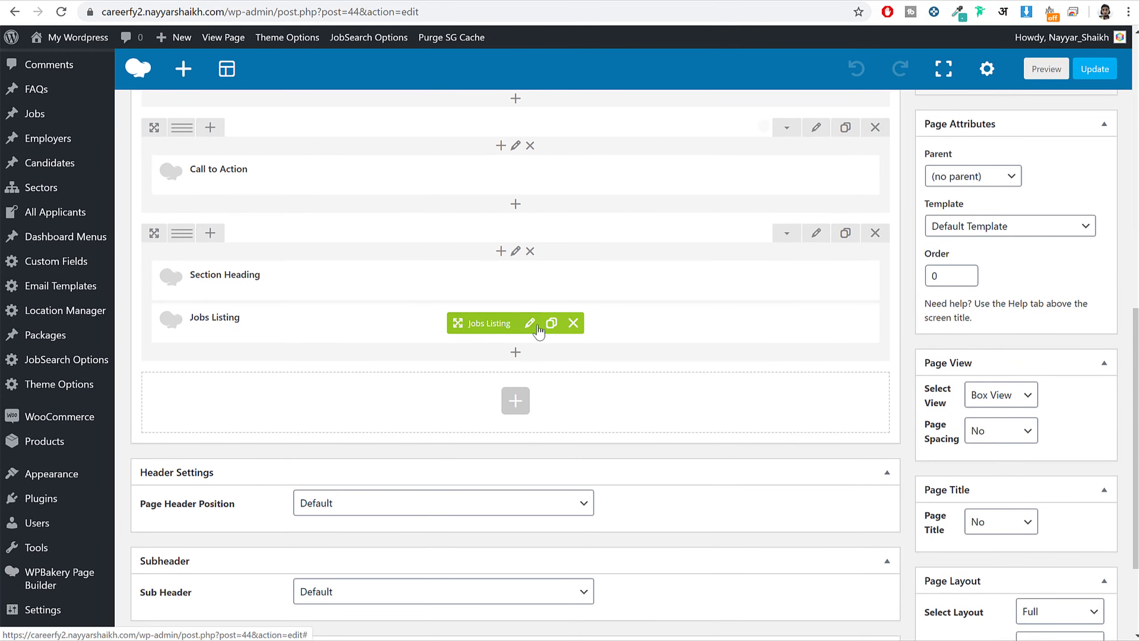
Step: Set Filters to No in the Jobs Listing Filters Settings, save, and update the page
click(537, 328)
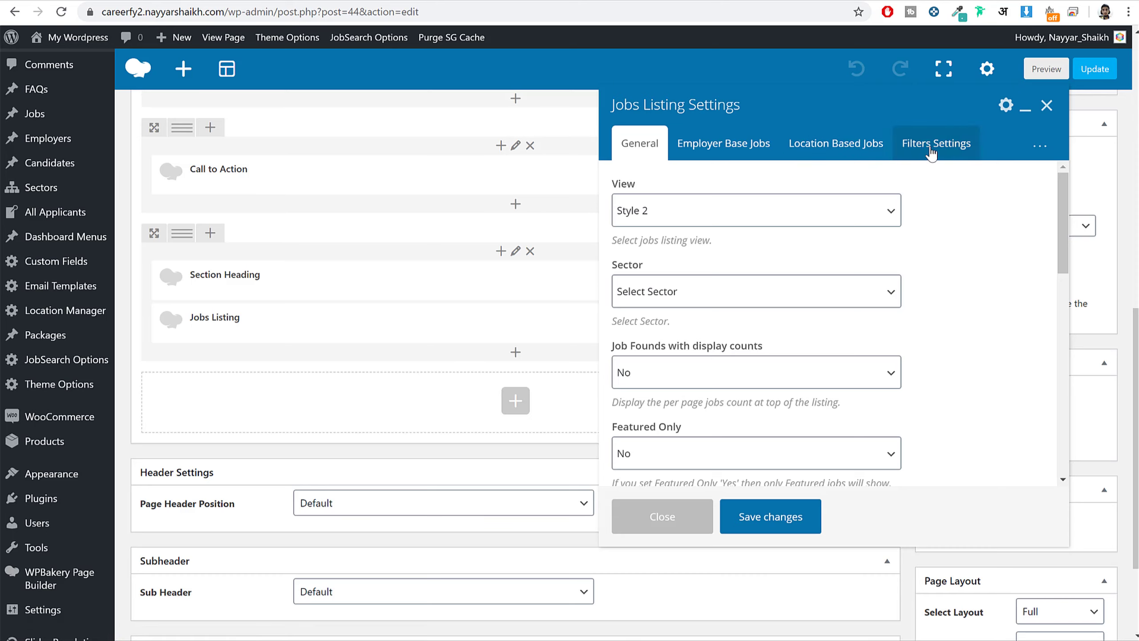
click(931, 153)
click(682, 221)
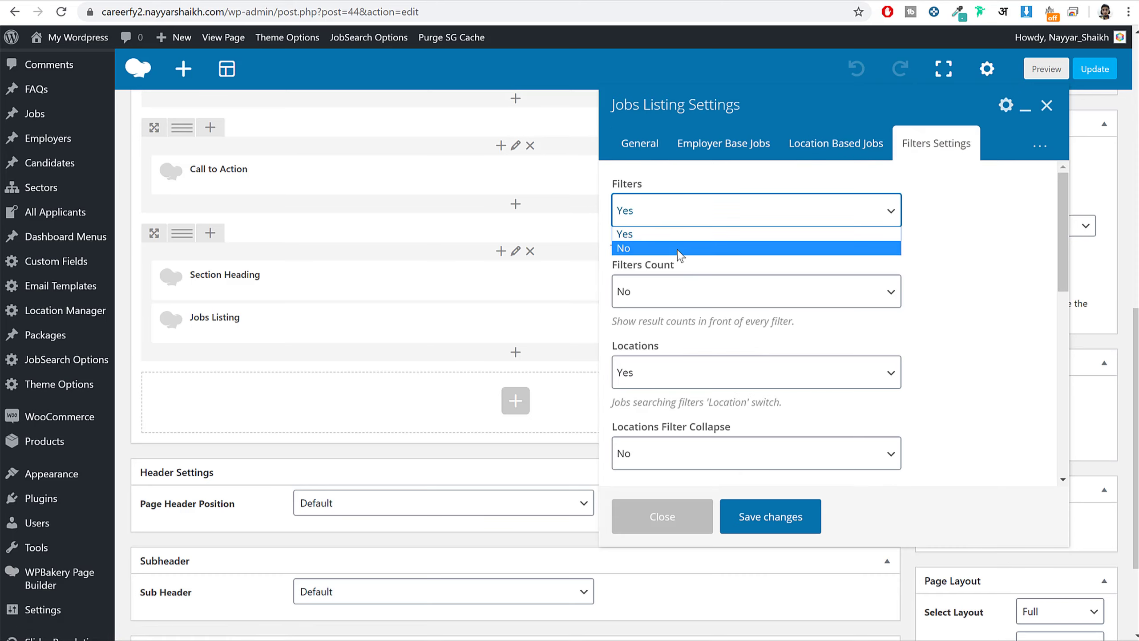
click(680, 249)
click(771, 517)
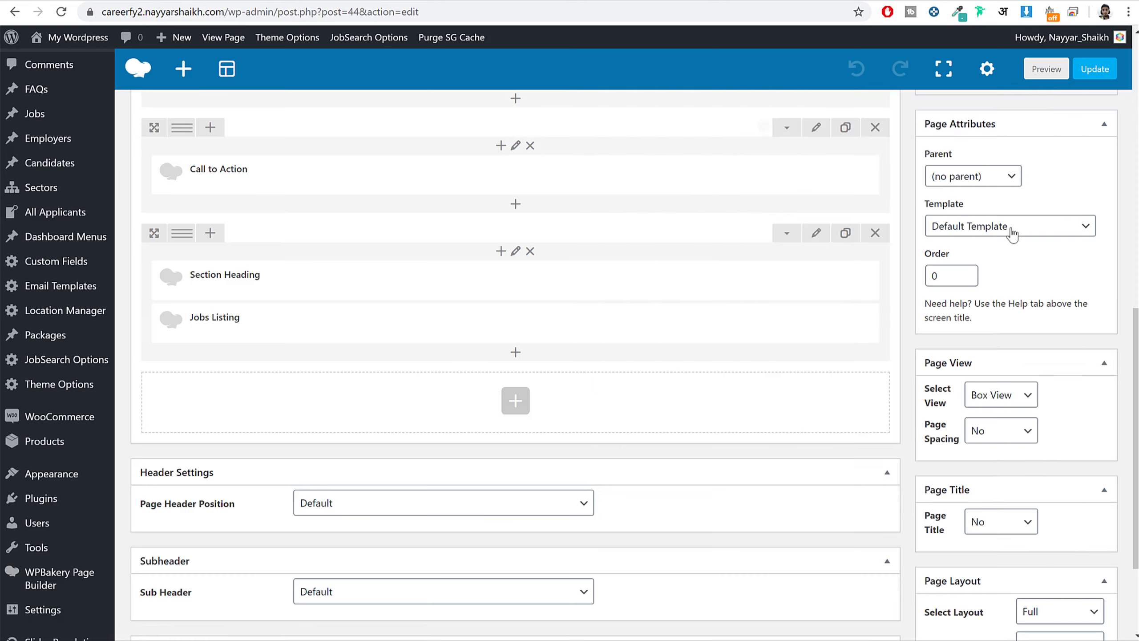
click(1095, 68)
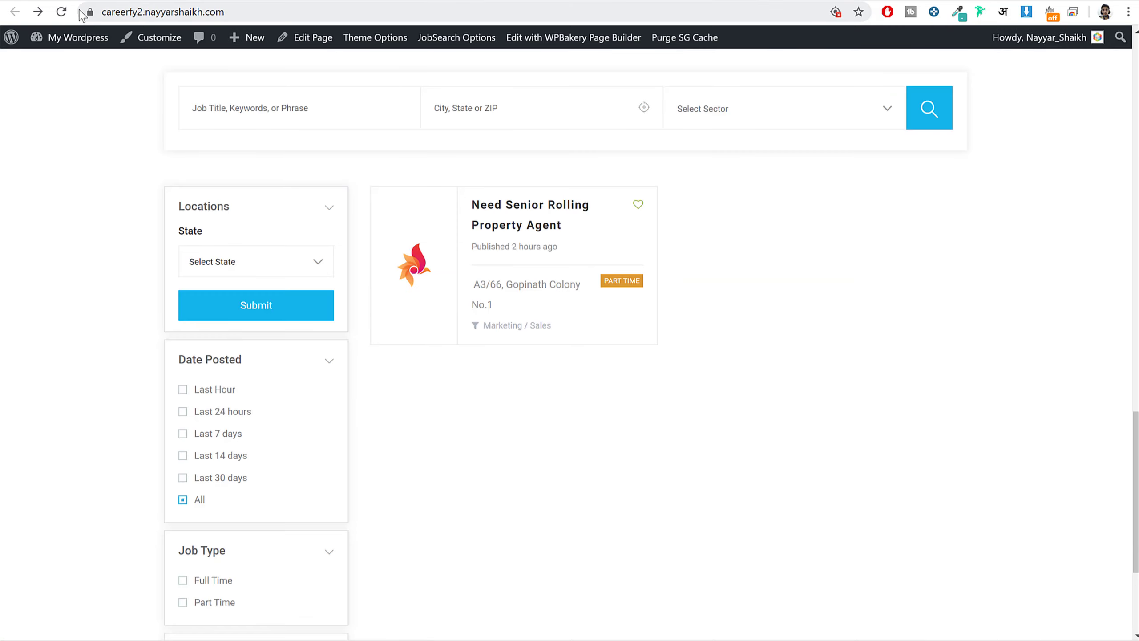
Step: Reload the live page to check the jobs, then compare with the Careerfy demo's job grid
click(60, 12)
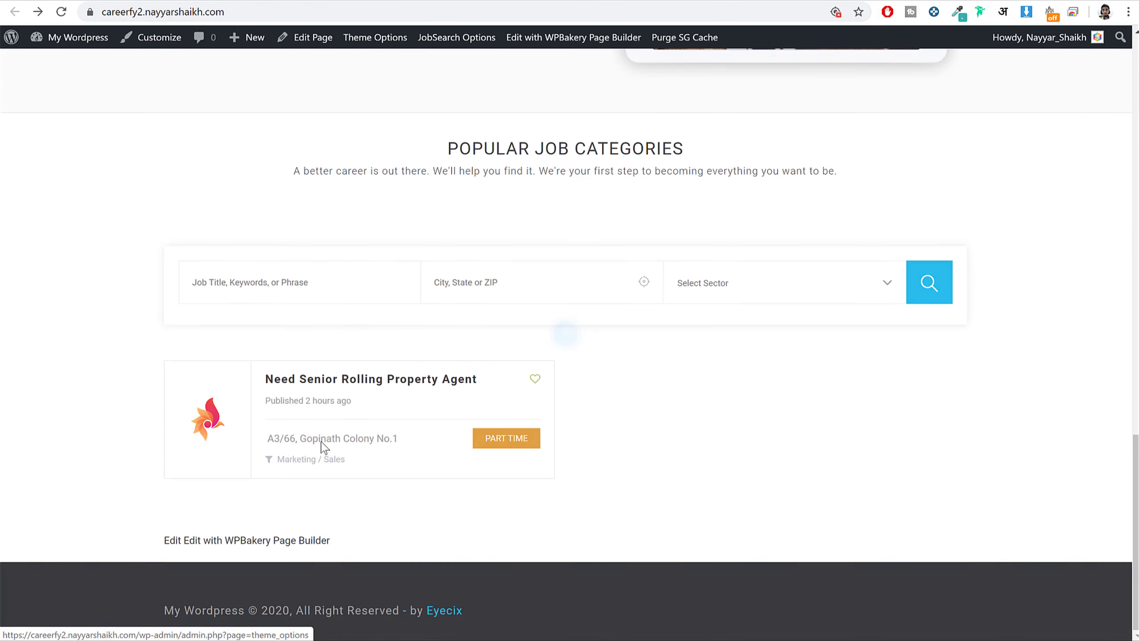
scroll(308, 277, up, 5)
scroll(331, 234, down, 4)
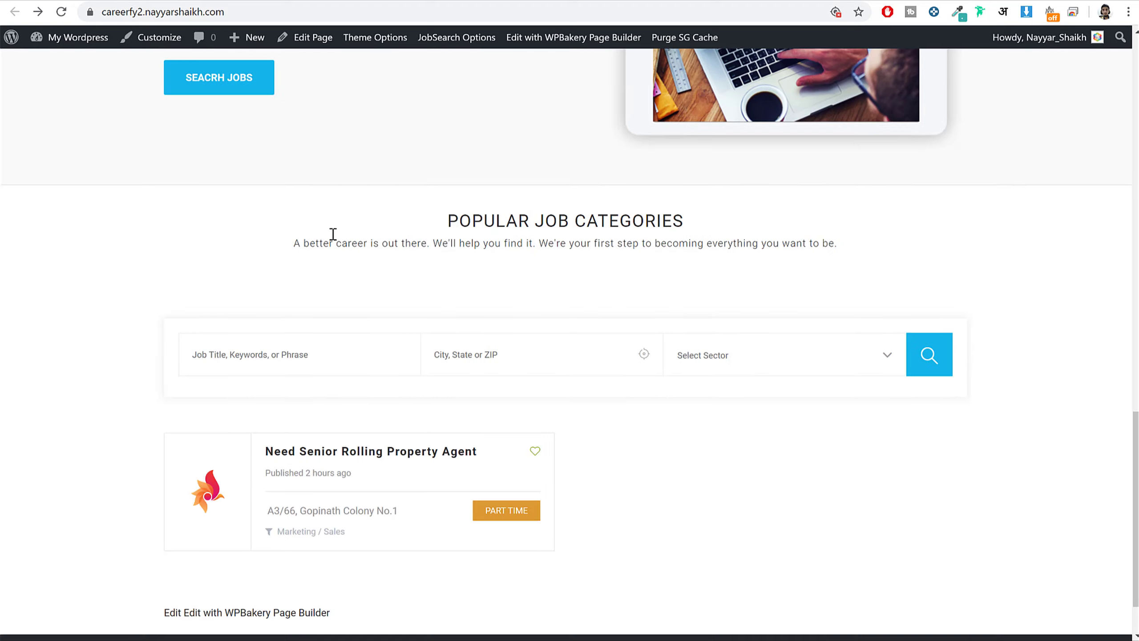
click(92, 0)
scroll(588, 229, up, 3)
scroll(557, 303, down, 8)
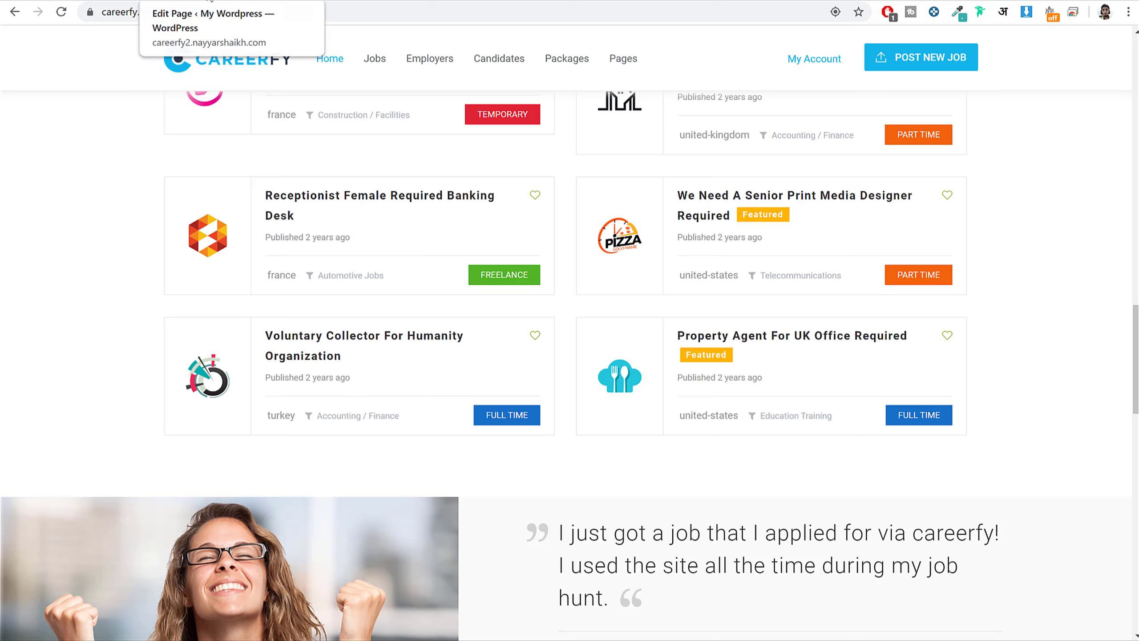
Step: Give the Jobs Listing row 70 top and 30 bottom padding in Design Options and save
click(211, 0)
scroll(764, 382, down, 10)
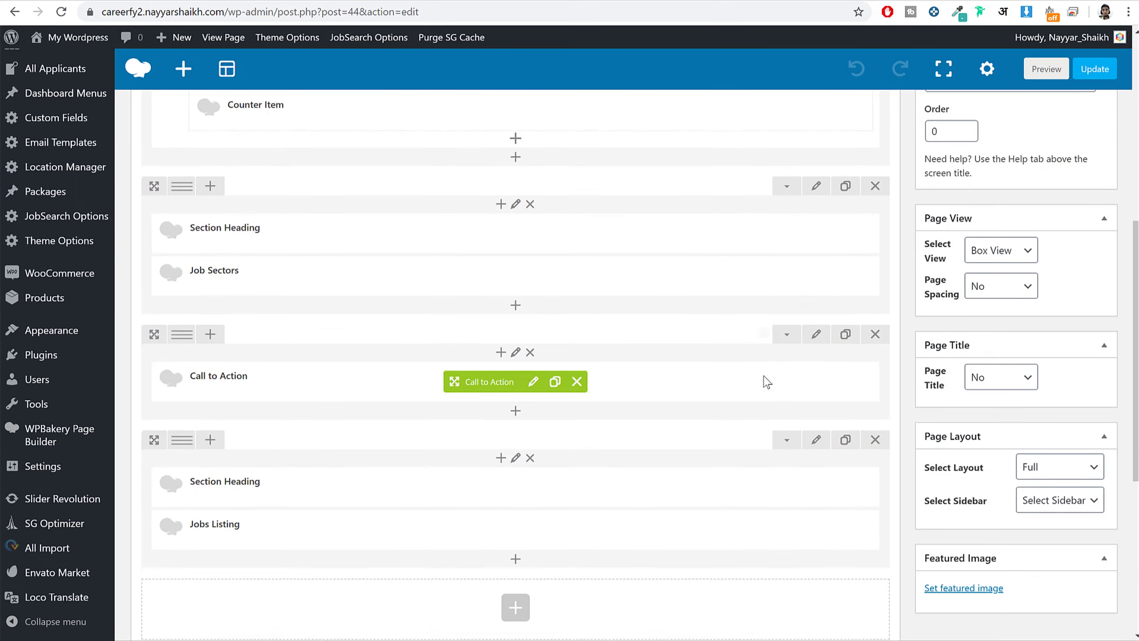
scroll(767, 382, down, 6)
click(816, 151)
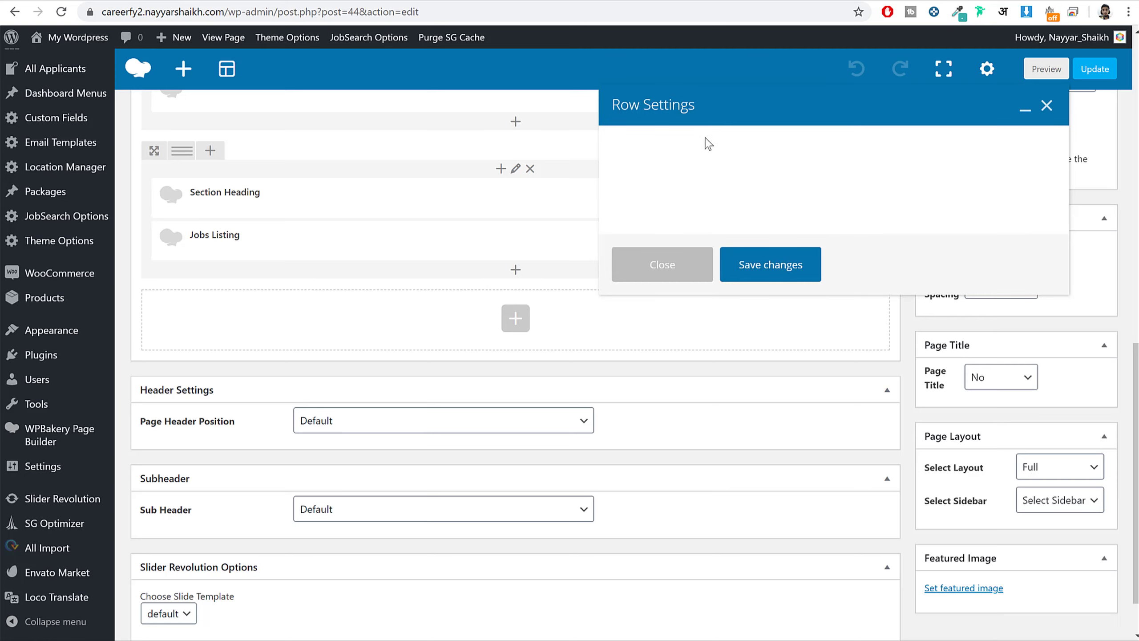
click(713, 143)
click(726, 280)
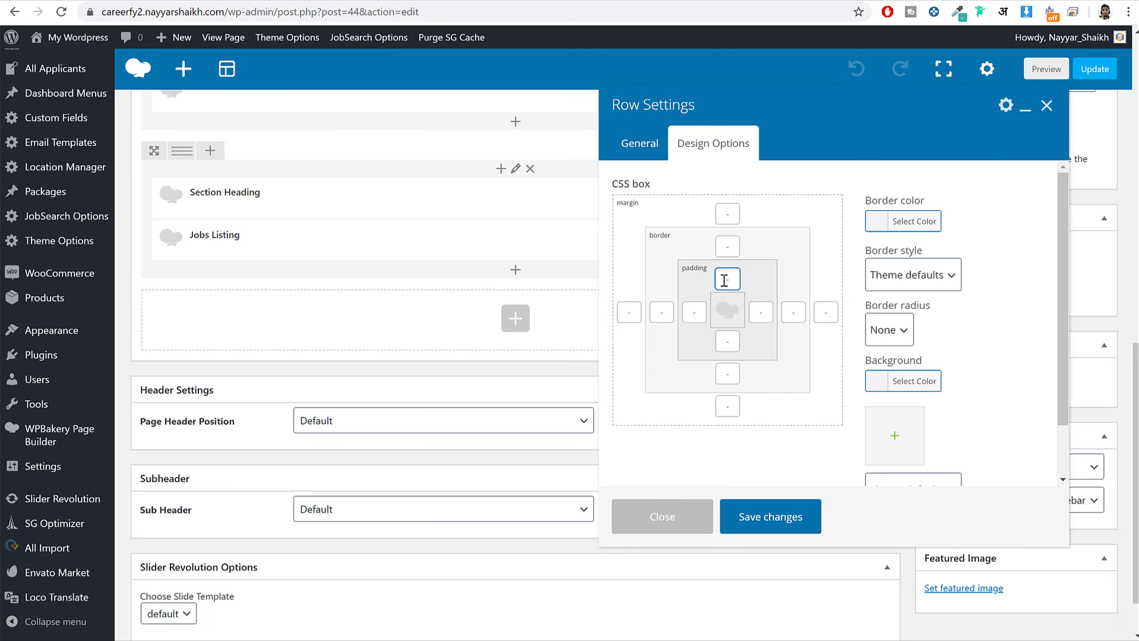
key(Tab)
key(Tab)
double_click(730, 279)
drag(732, 341, 727, 342)
click(776, 518)
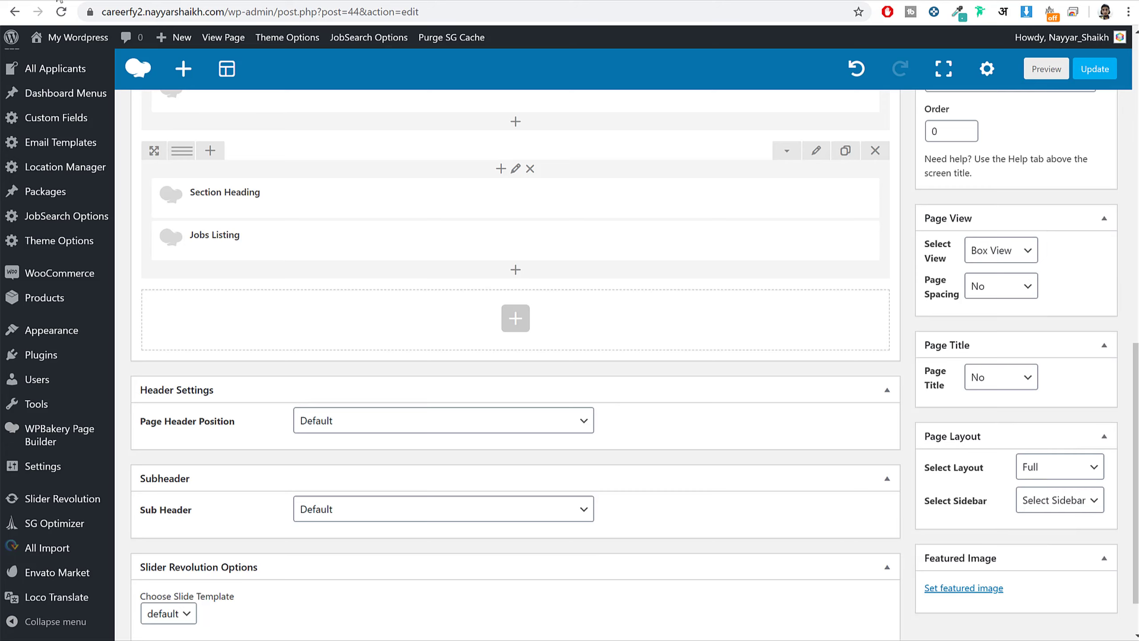
Step: Compare the row with the reference demo site, then return to the editor
click(43, 1)
scroll(668, 345, down, 5)
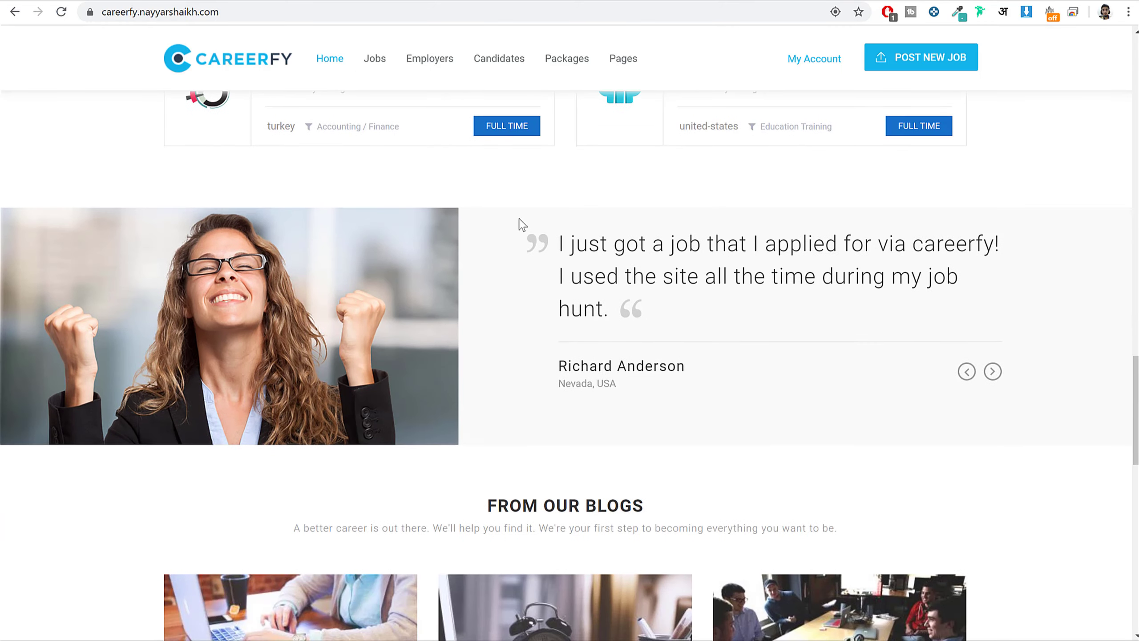
click(179, 2)
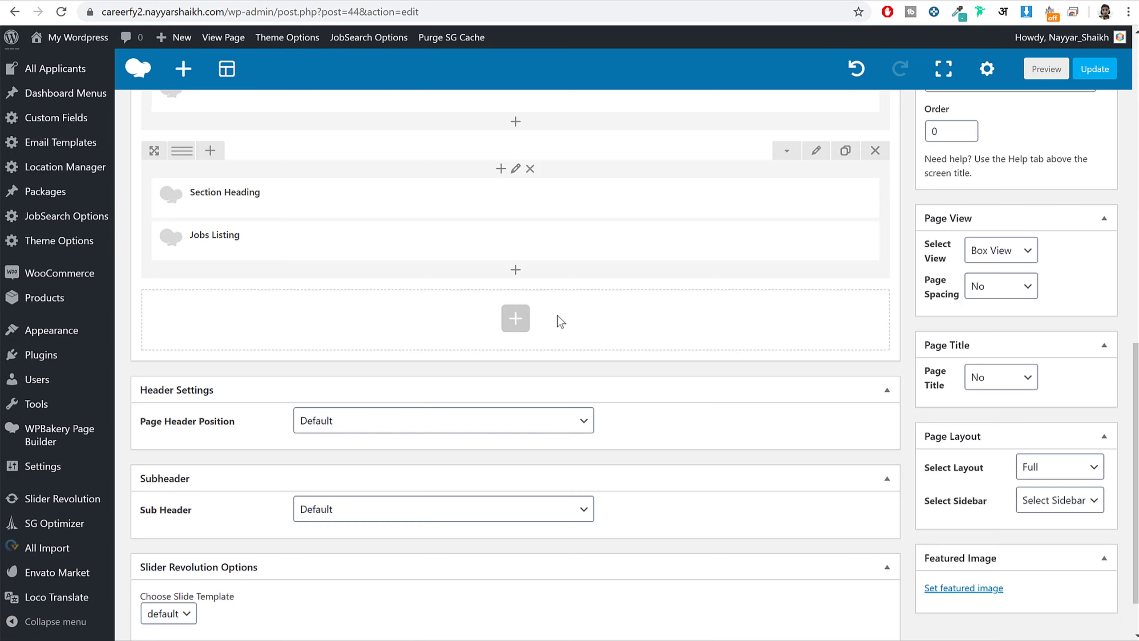
Step: Add a new row below Jobs Listing containing a Testimonials element
click(528, 321)
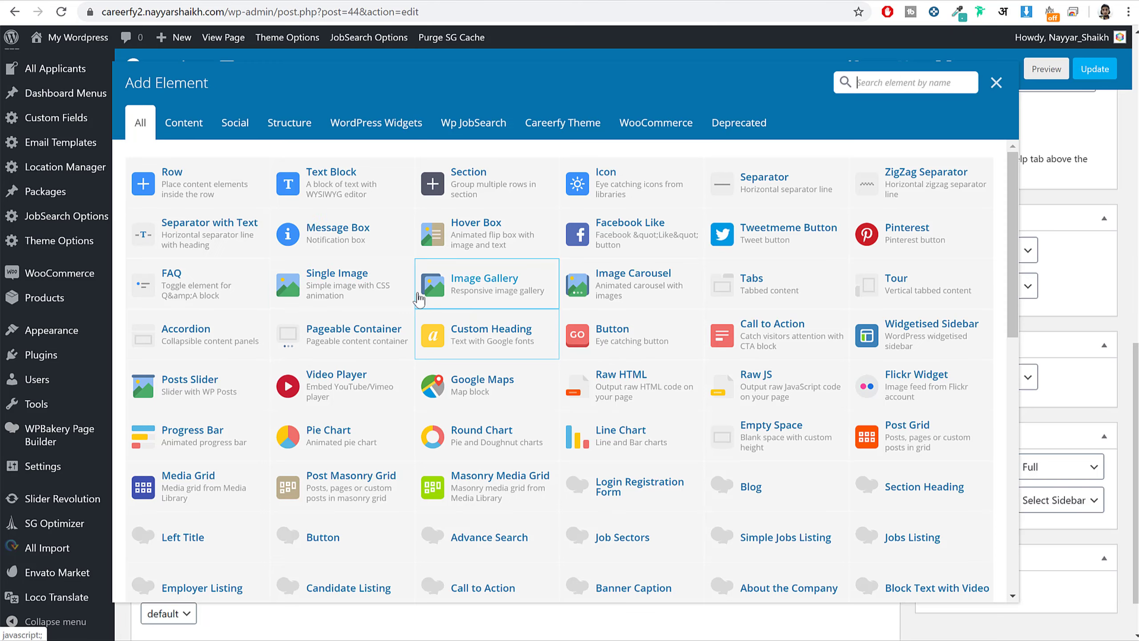
click(194, 175)
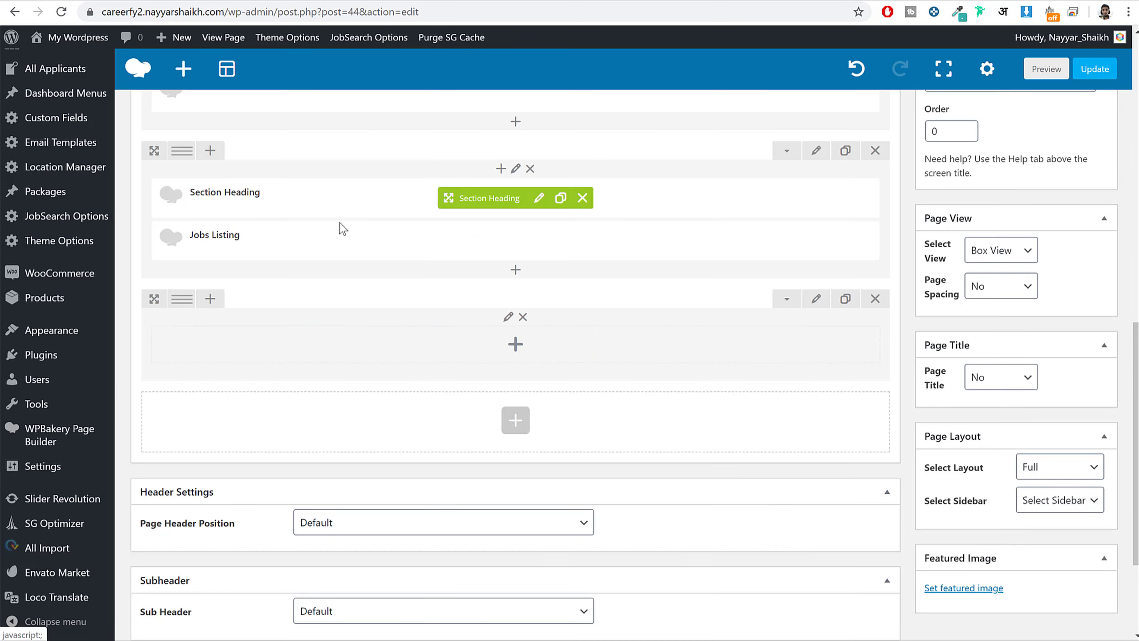
click(509, 355)
text(tes)
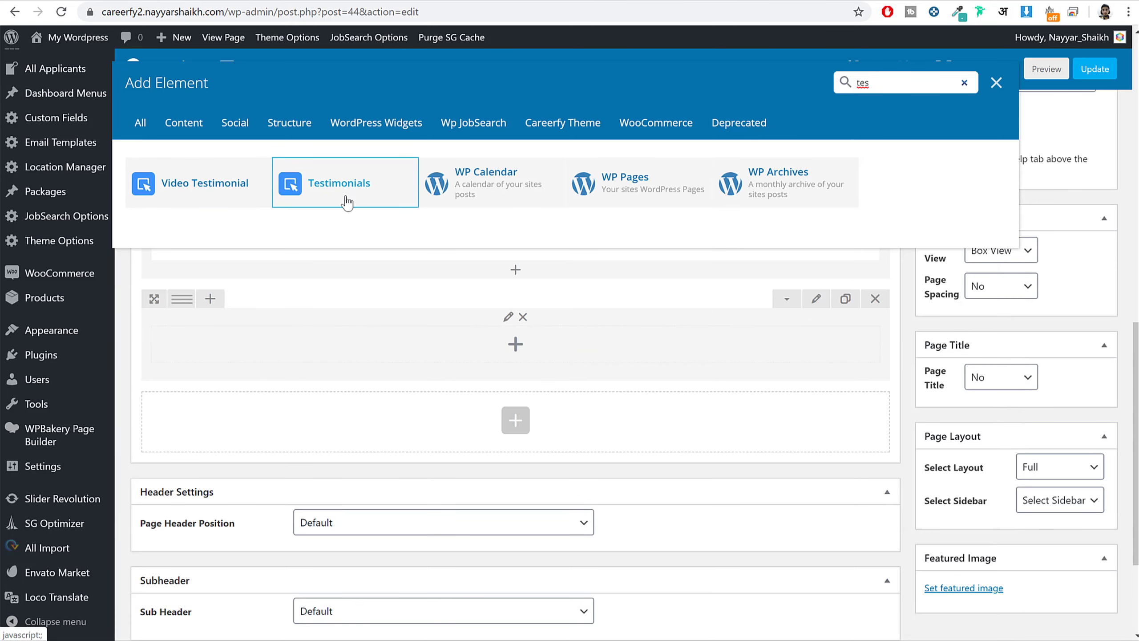
click(370, 197)
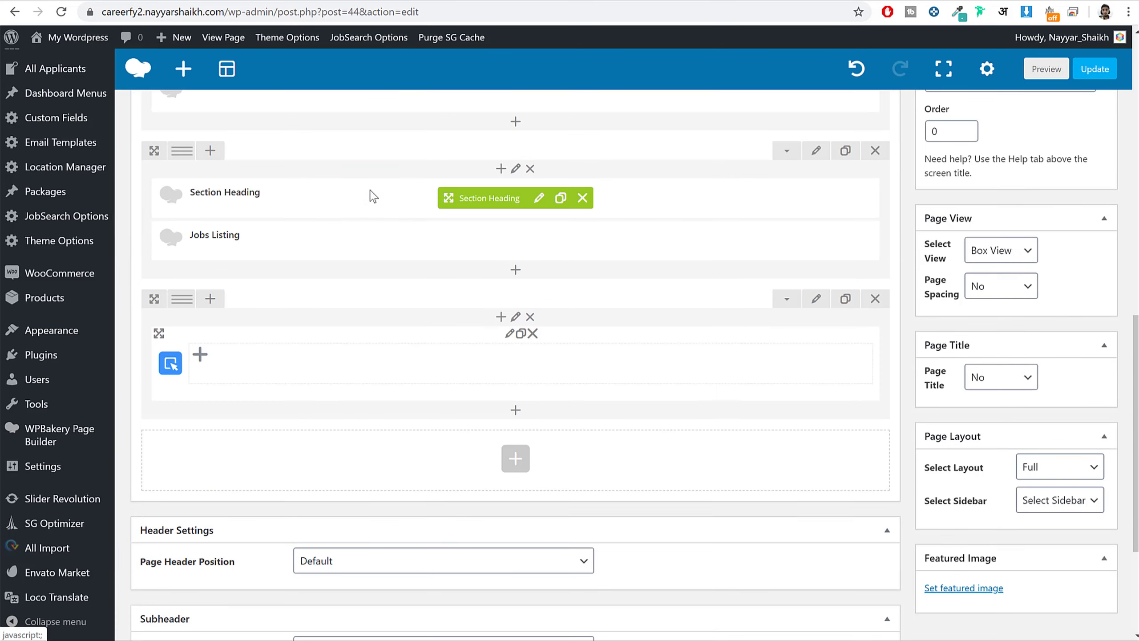
Step: Set the testimonials slider image to testimonial-thumb-1.jpg and save the settings
click(510, 335)
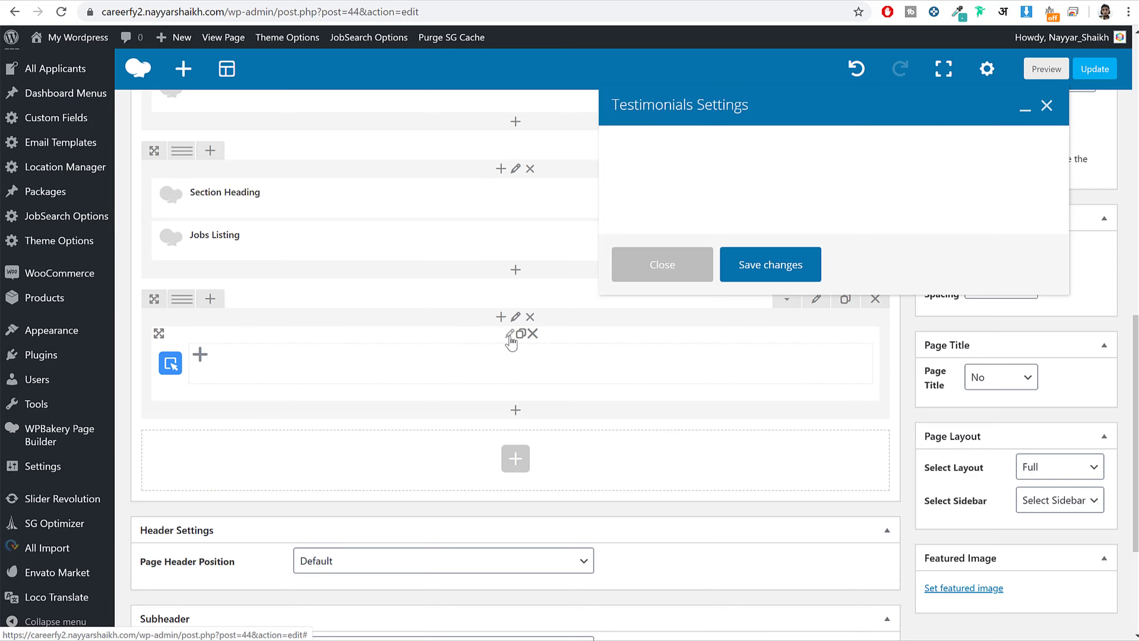
click(803, 243)
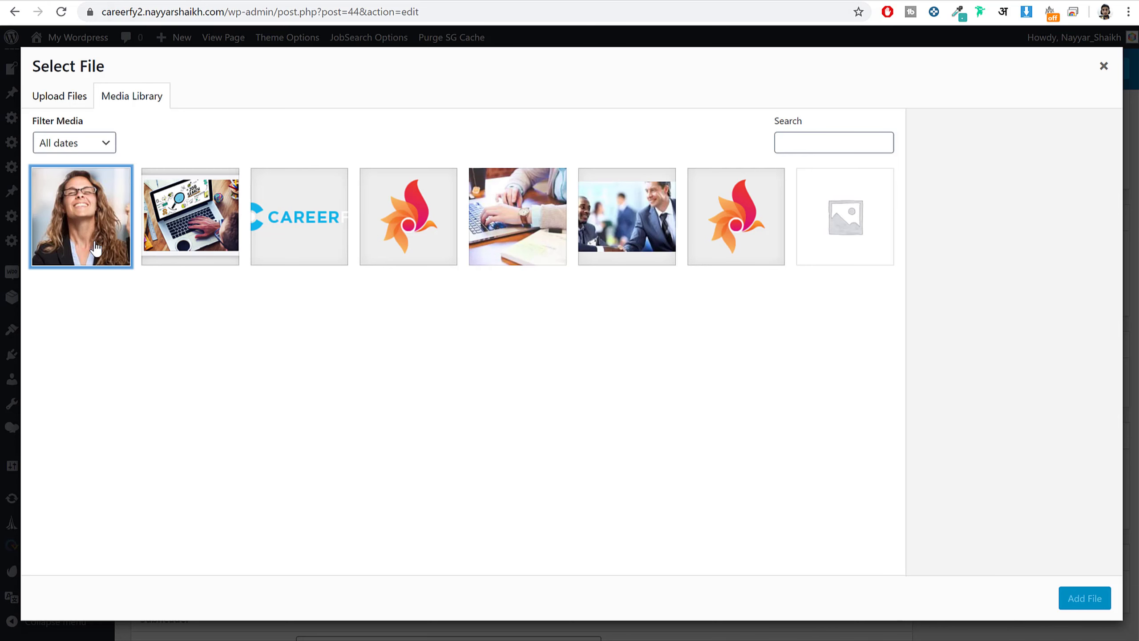
click(94, 250)
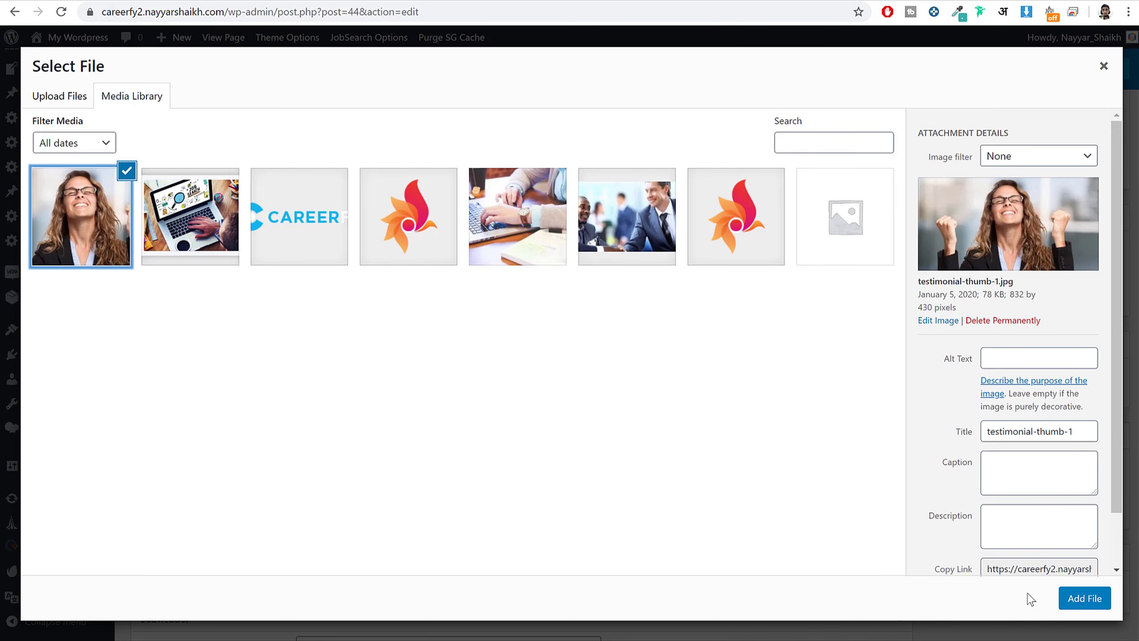
click(1069, 597)
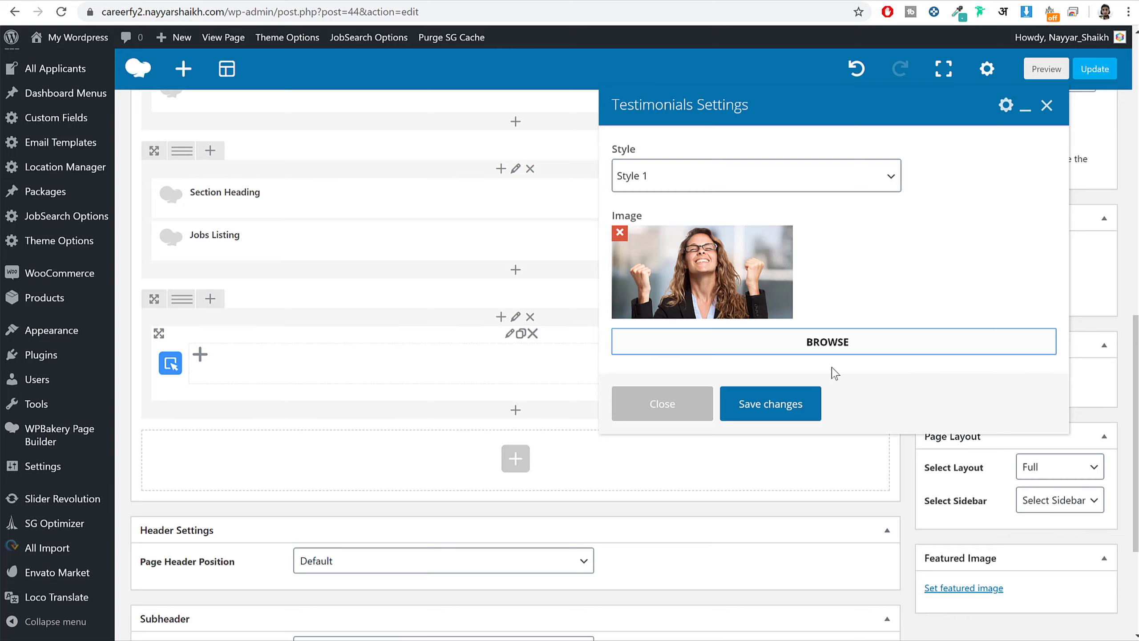
click(806, 405)
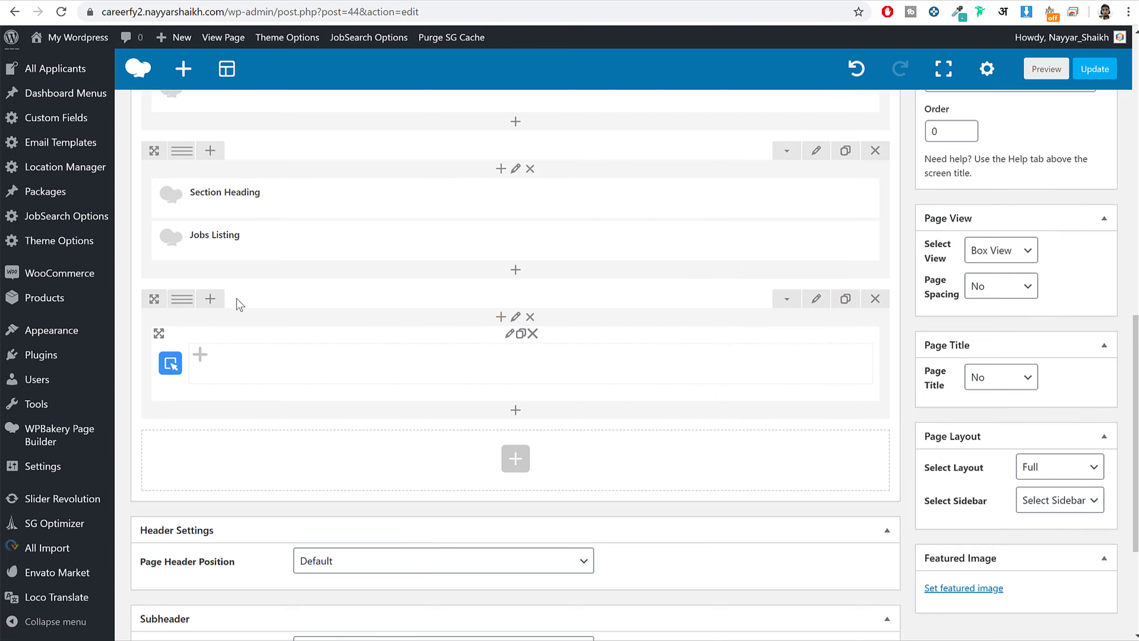
Step: Check the demo site's next testimonial, then start adding an element inside the slider
click(90, 1)
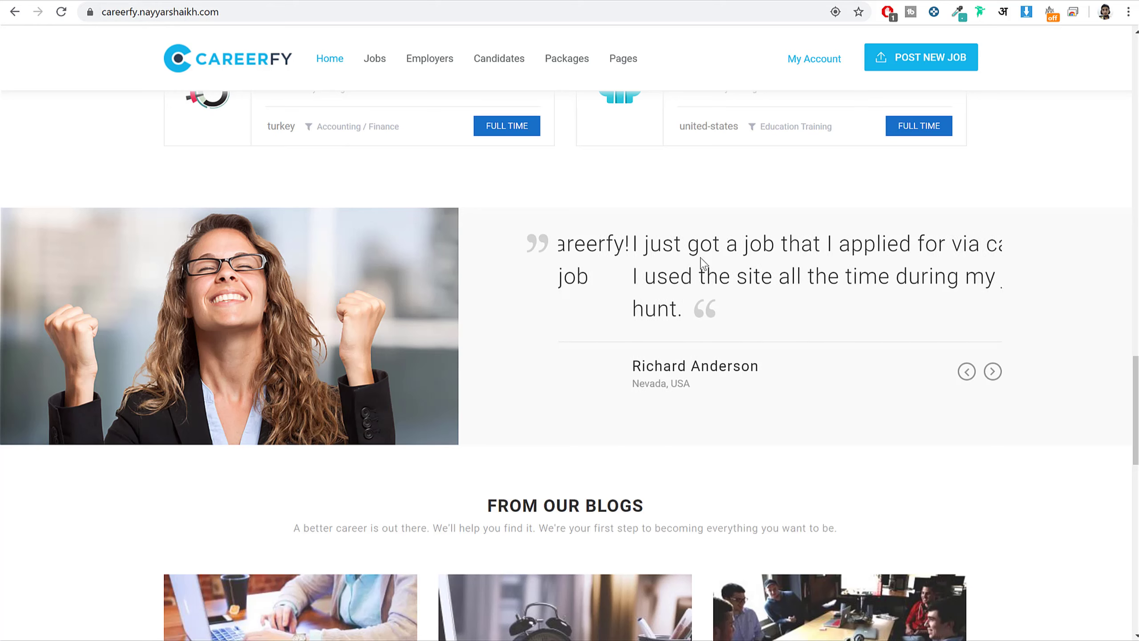
click(993, 372)
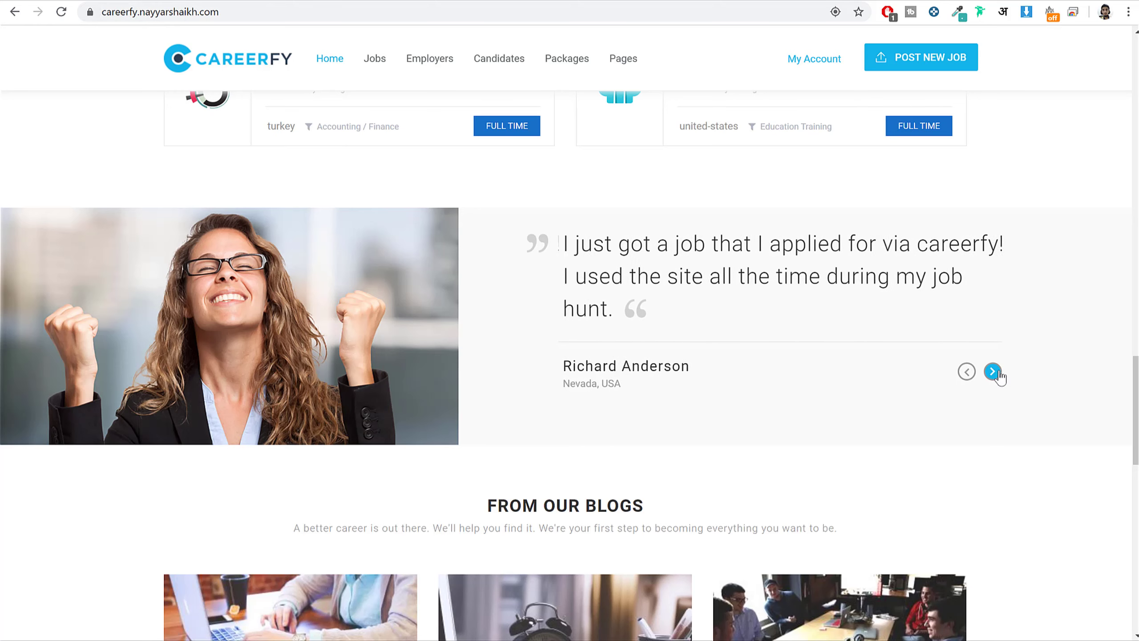
click(205, 2)
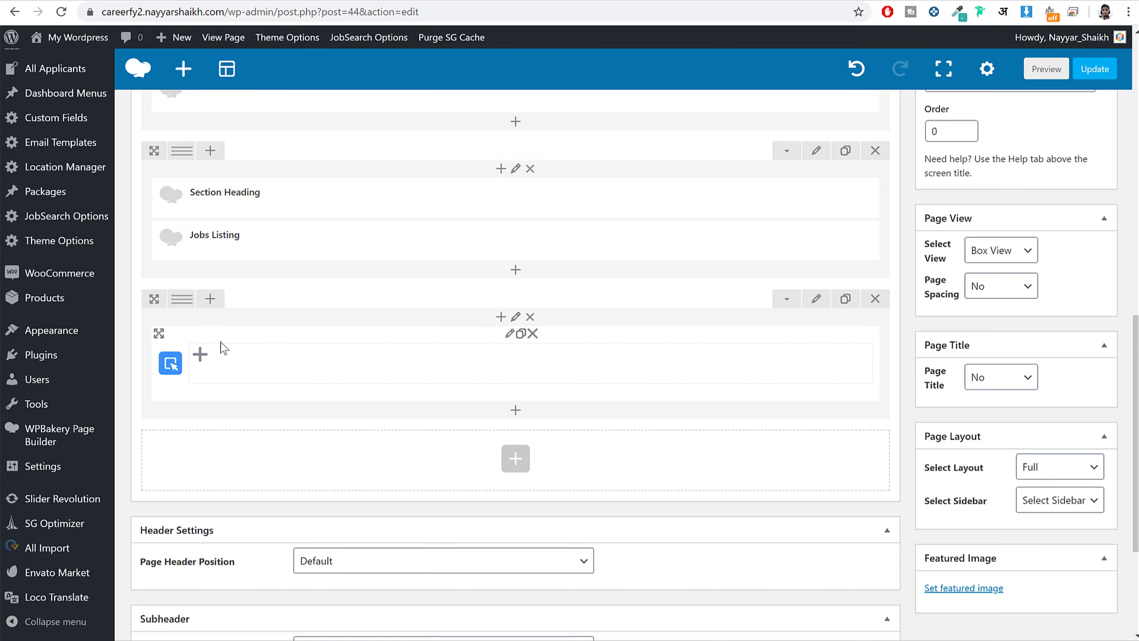
click(200, 355)
Step: Add a Testimonial Item whose text is the Cart paragraph copied from the WooCommerce docs
click(207, 194)
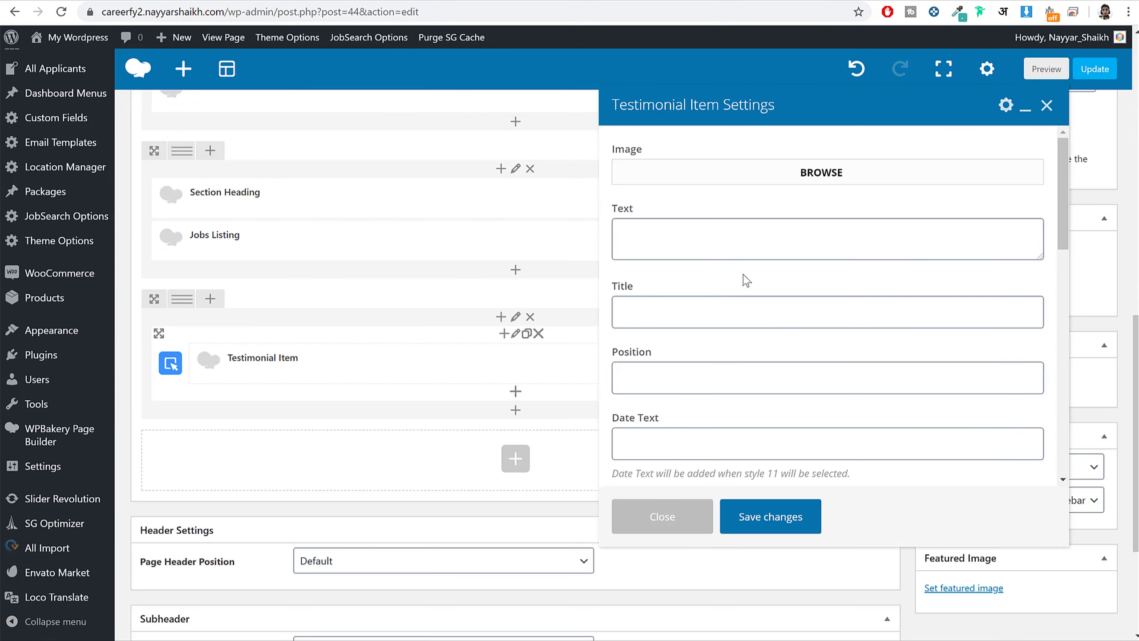
click(685, 238)
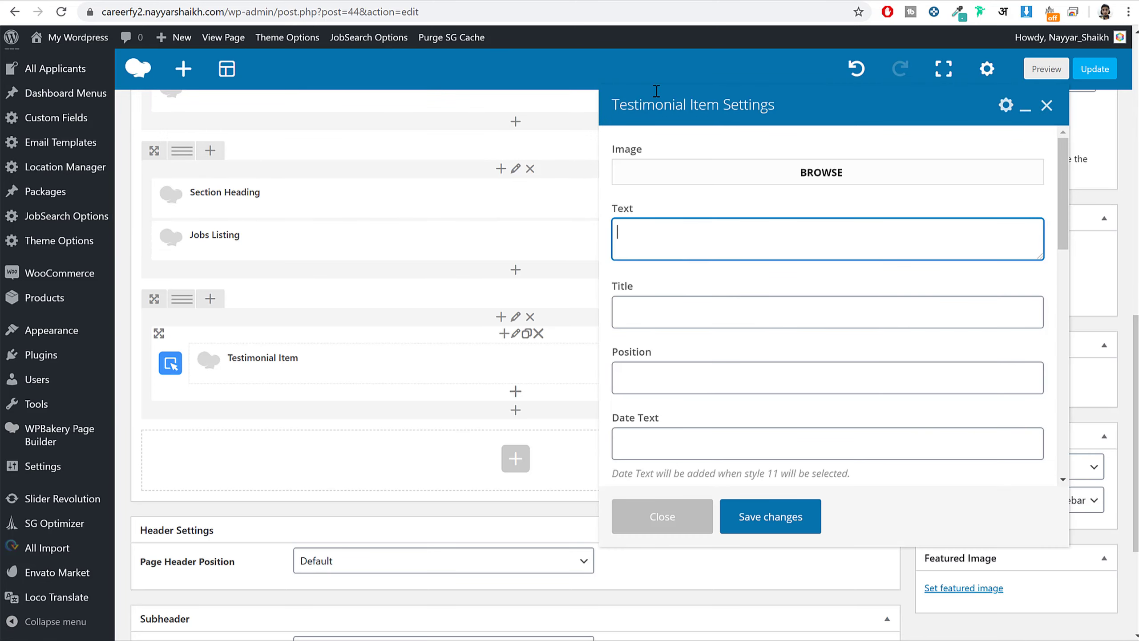
click(67, 2)
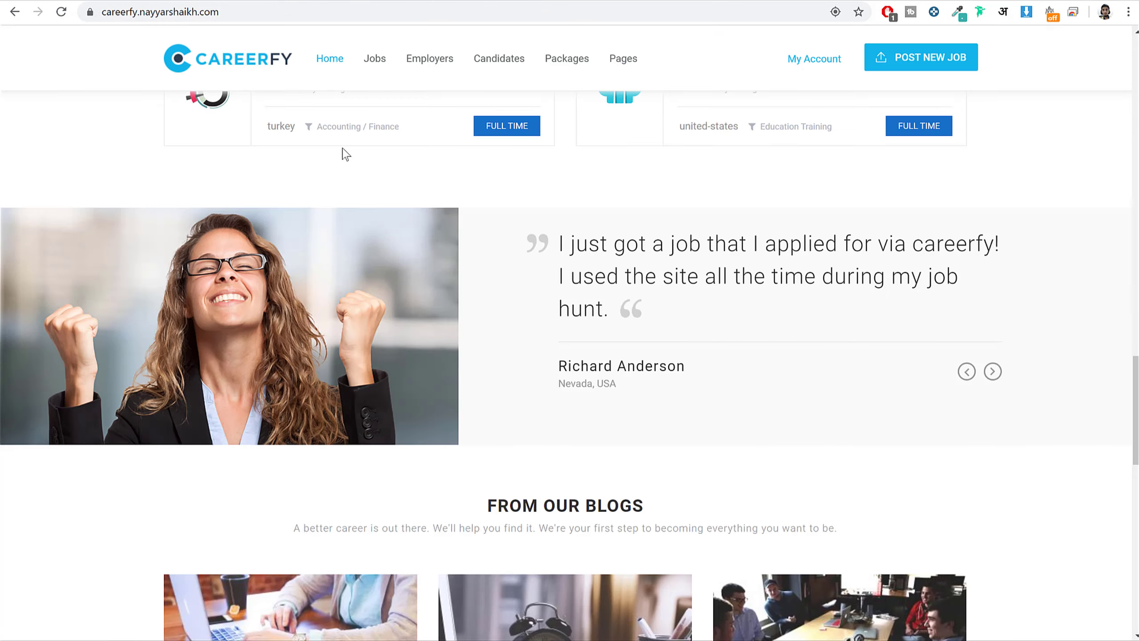
key(ctrl+Tab)
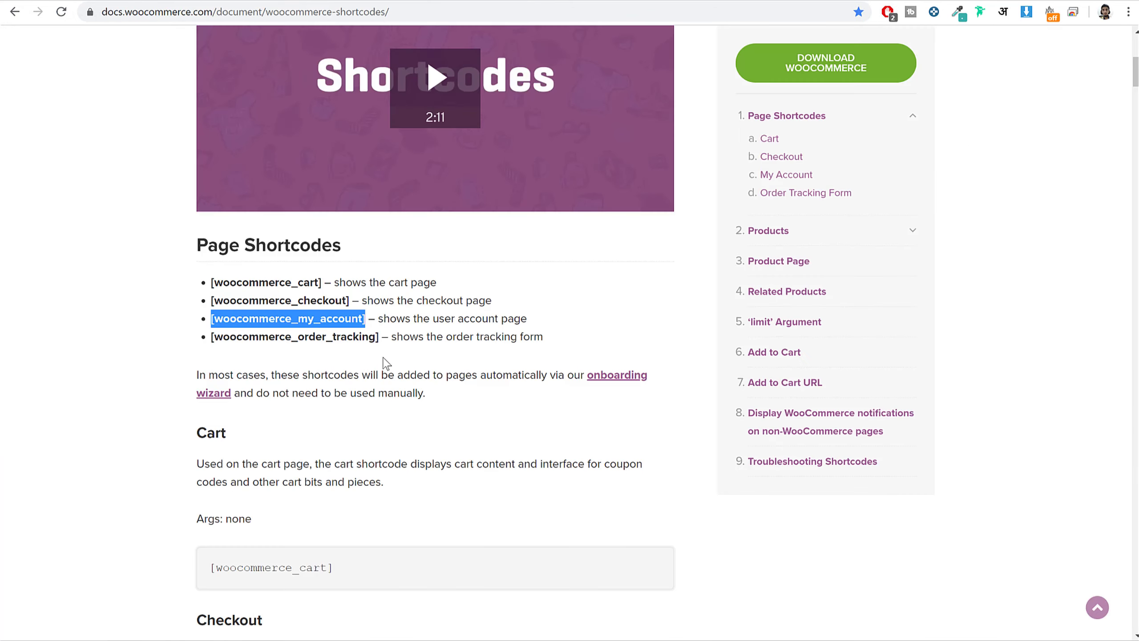
click(337, 373)
triple_click(282, 467)
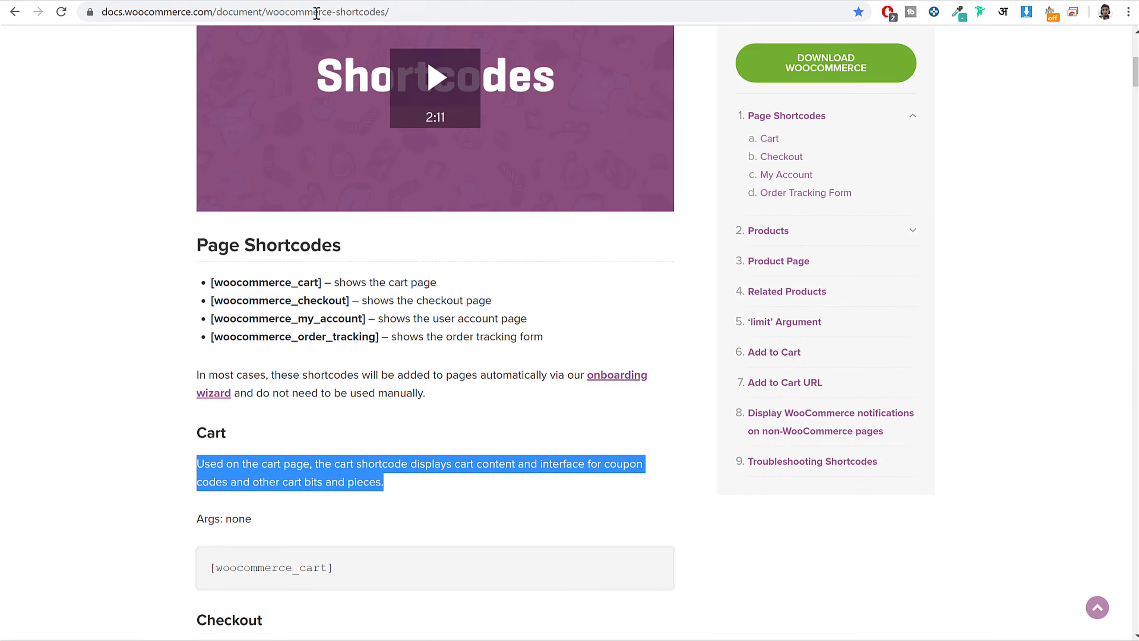
key(ctrl+c)
key(ctrl+Tab)
key(ctrl+v)
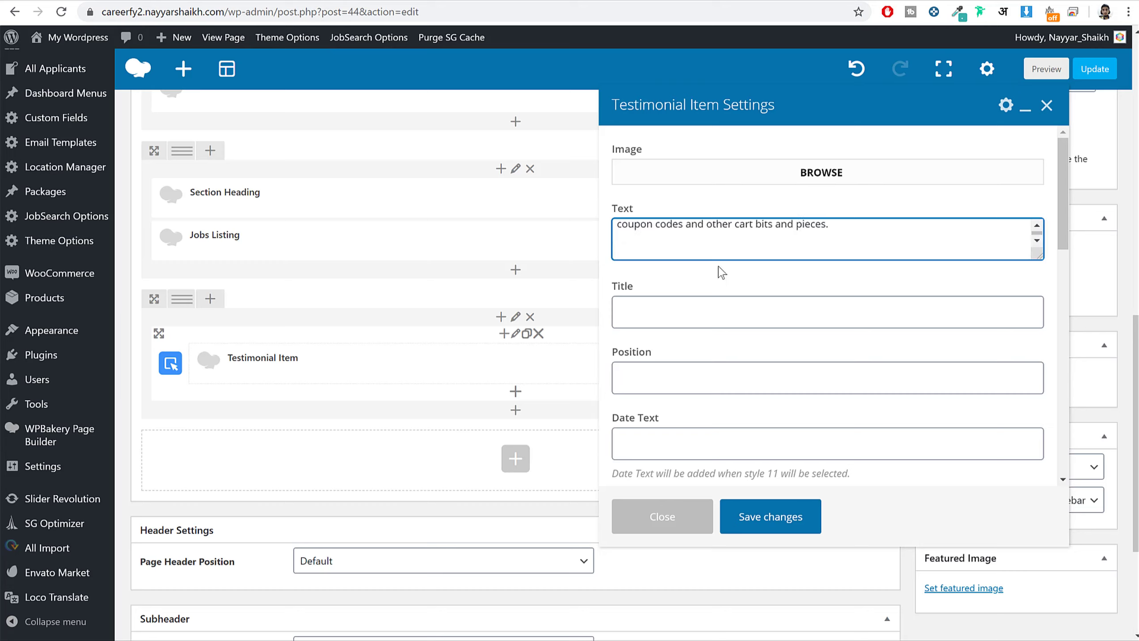
key(BackSpace)
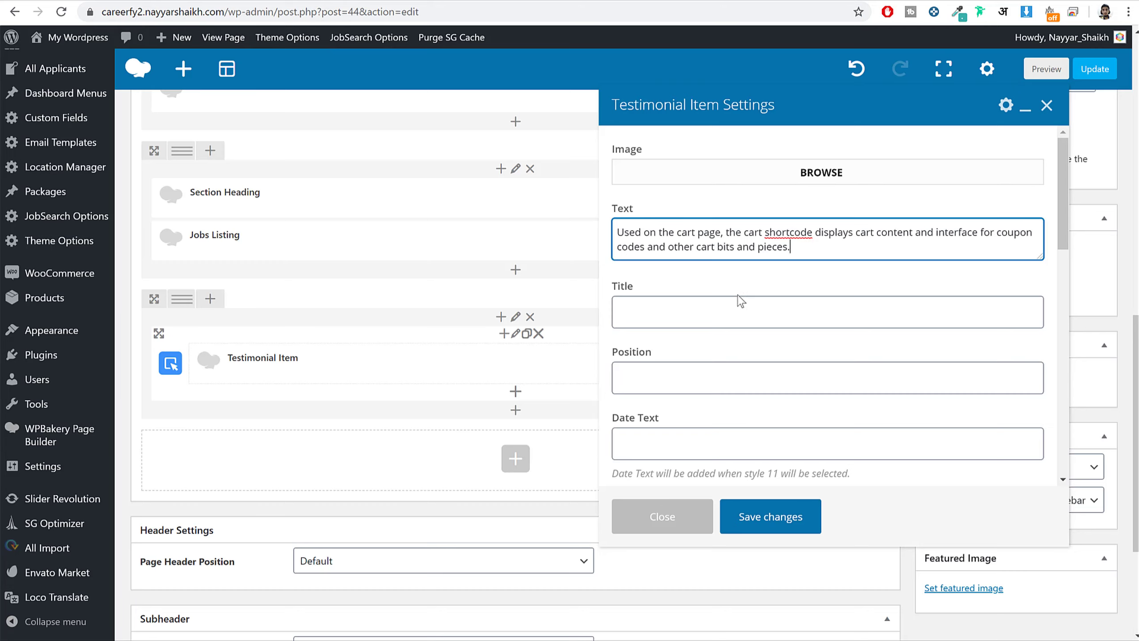
Step: Fill in a sample name as the title and Mumbai as location, then save the item
click(730, 301)
key(ctrl+Tab)
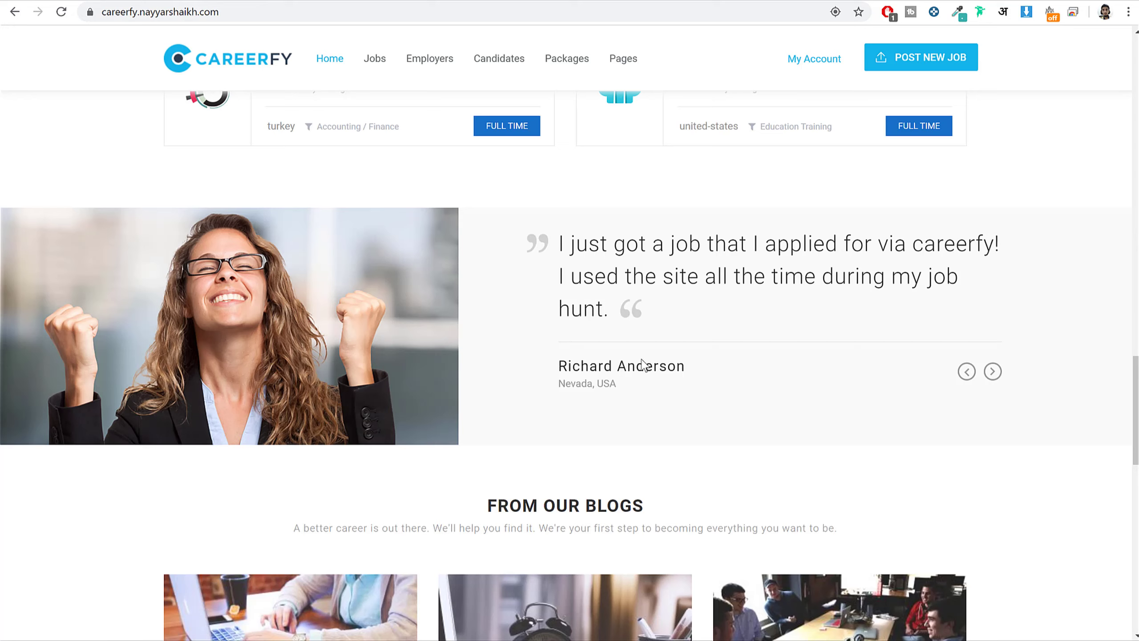
key(ctrl+shift+Tab)
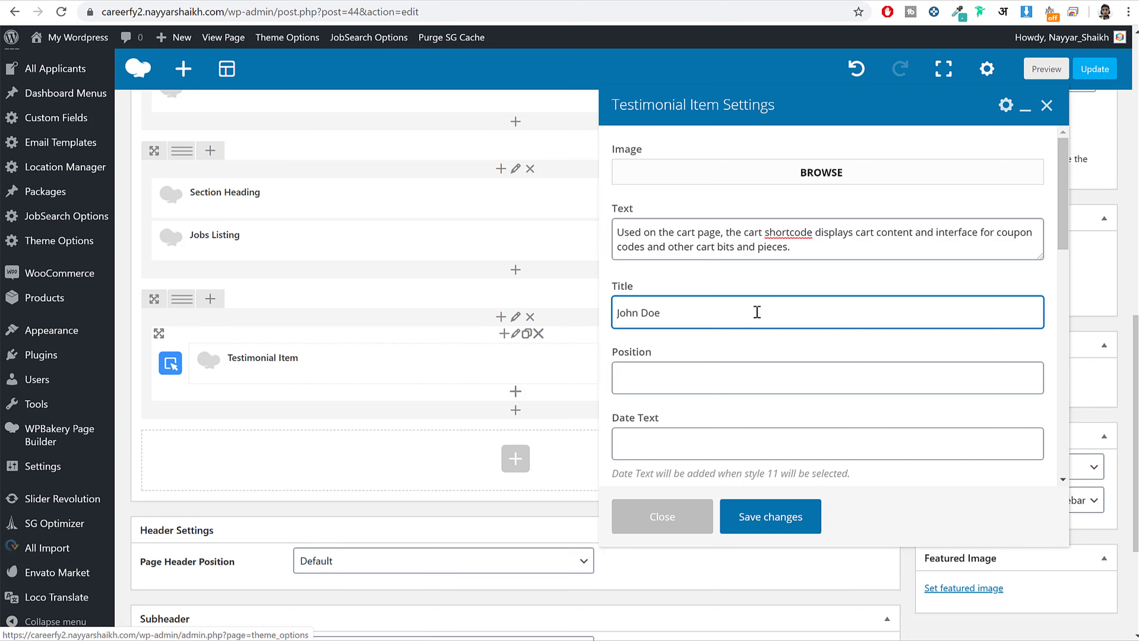
scroll(757, 312, down, 5)
click(660, 232)
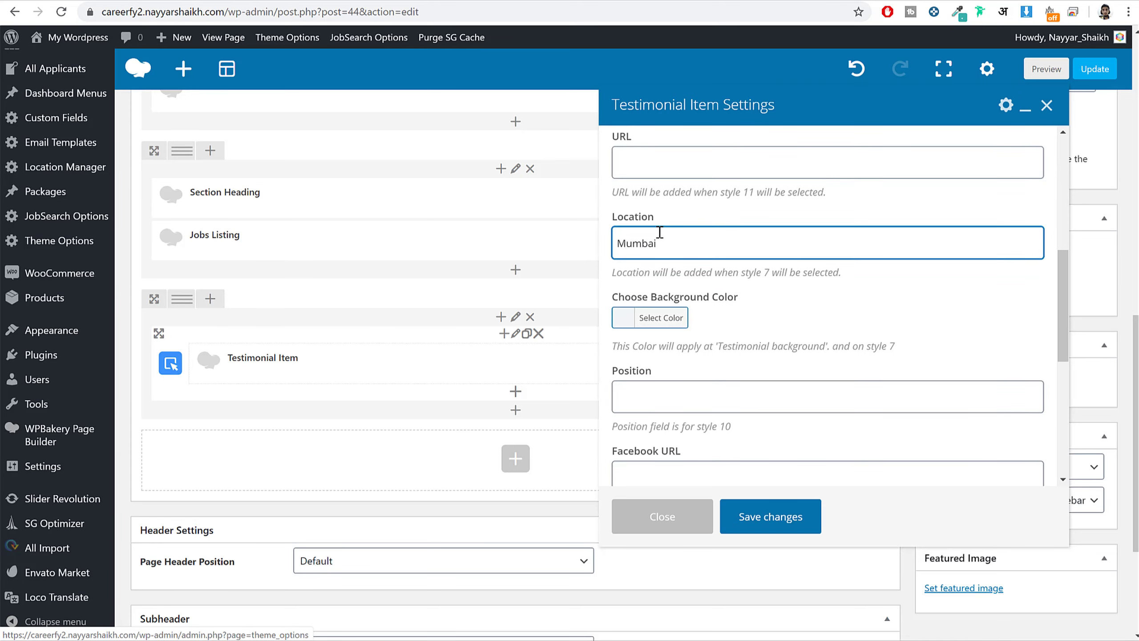
click(804, 529)
Step: Duplicate the testimonial item and update the page
mouse_move(365, 366)
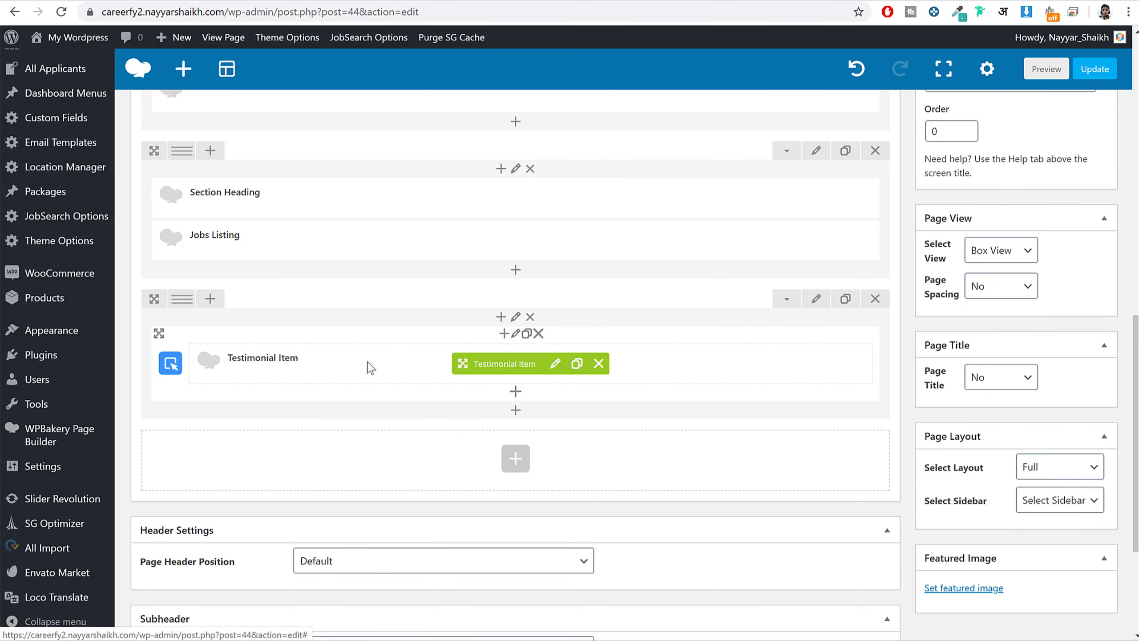
click(577, 363)
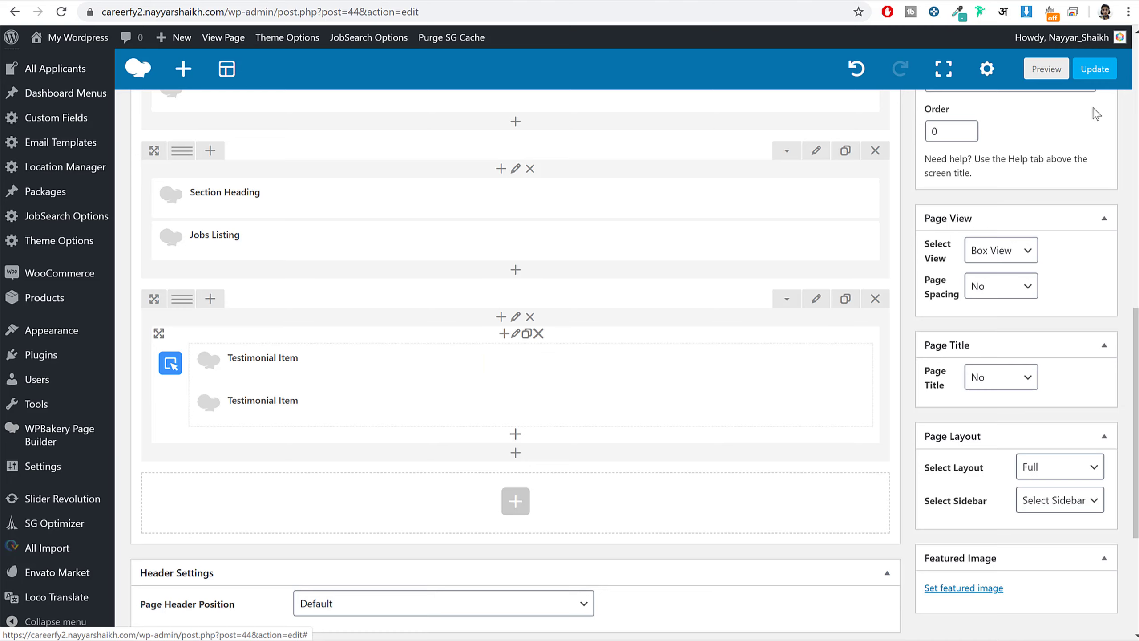
click(1095, 68)
Step: View the live home page, reload it, and scroll to the testimonials slider
click(103, 37)
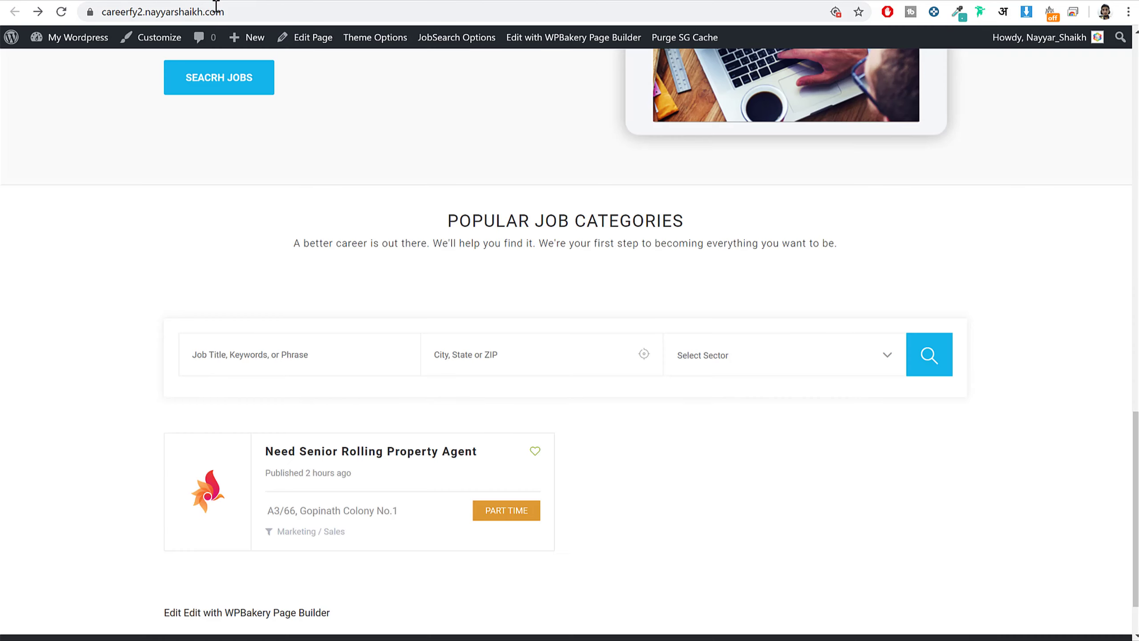
key(F5)
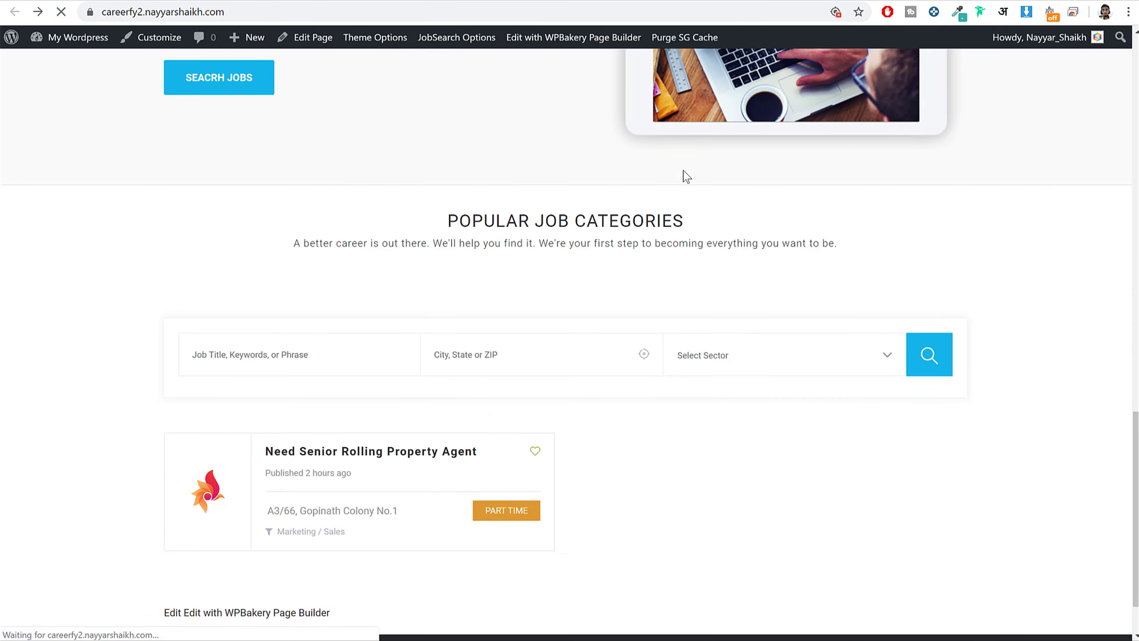
scroll(687, 176, down, 7)
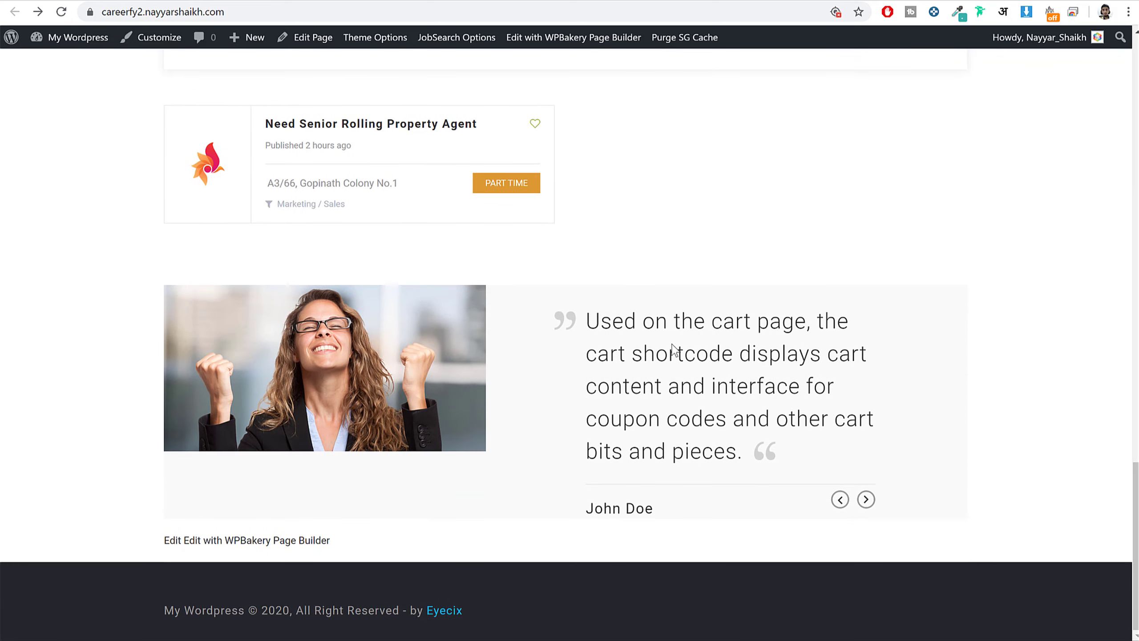
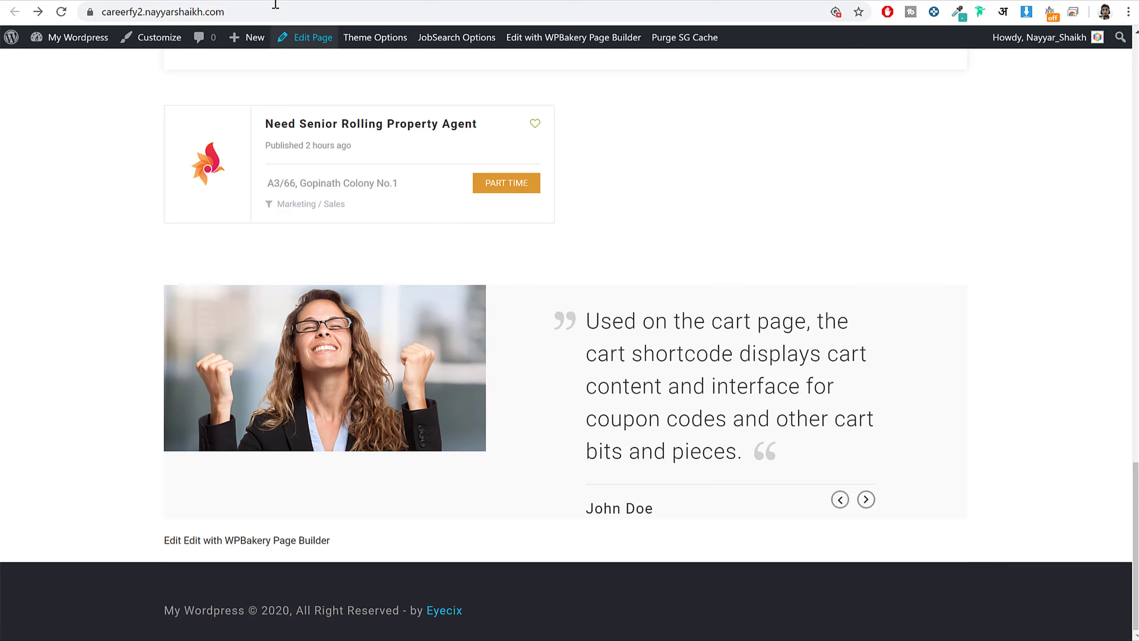
Step: Set the testimonial row to 'Stretch row and content (no paddings)' and update the Home page
click(307, 38)
scroll(670, 345, down, 10)
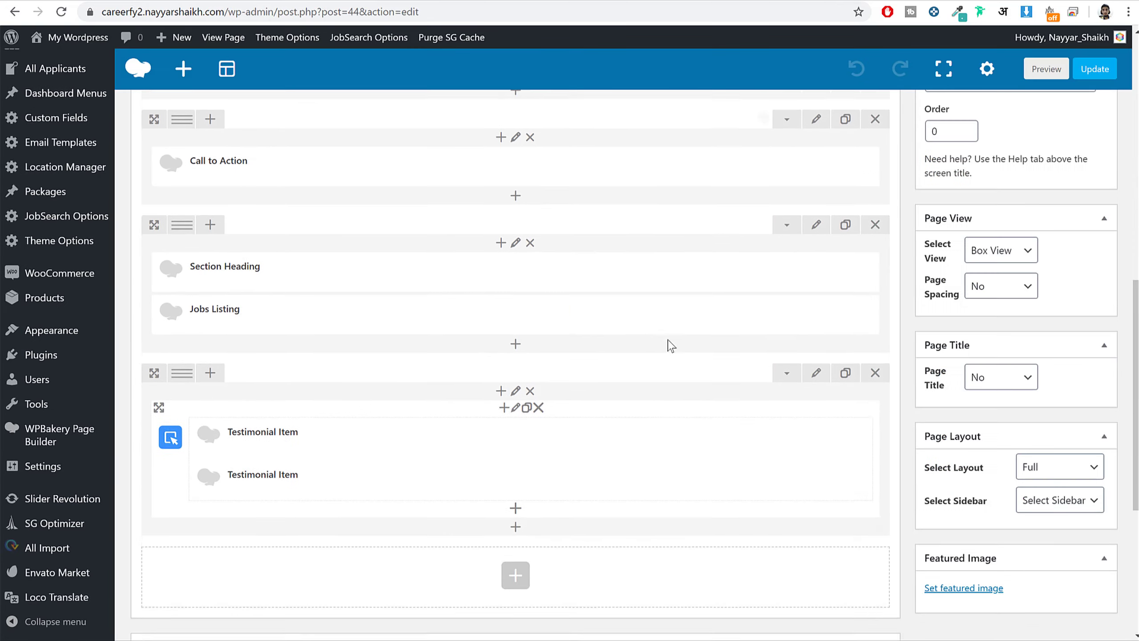
scroll(763, 292, up, 3)
click(822, 233)
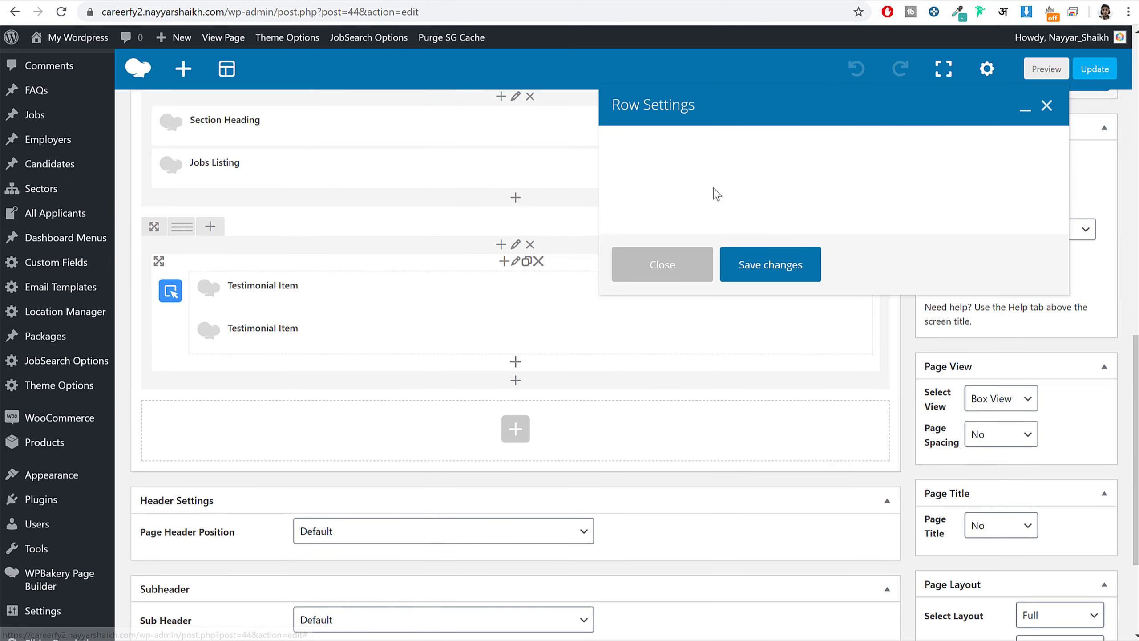
click(652, 219)
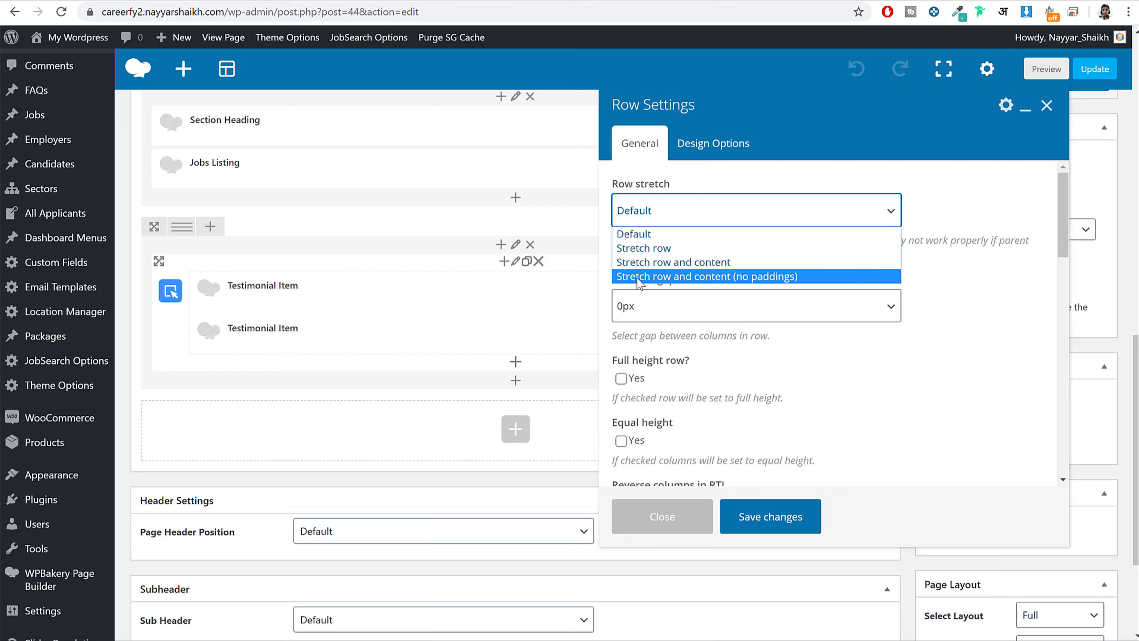
click(669, 278)
click(781, 519)
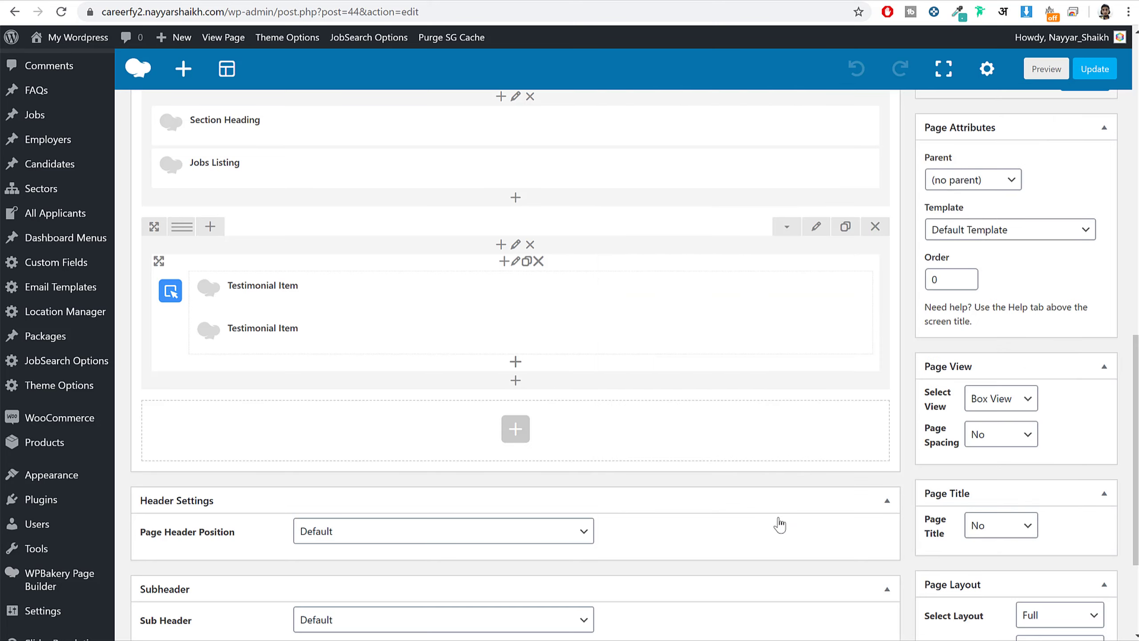
click(1090, 69)
Step: Check the full-width testimonial row on the live site against the demo home page
click(291, 1)
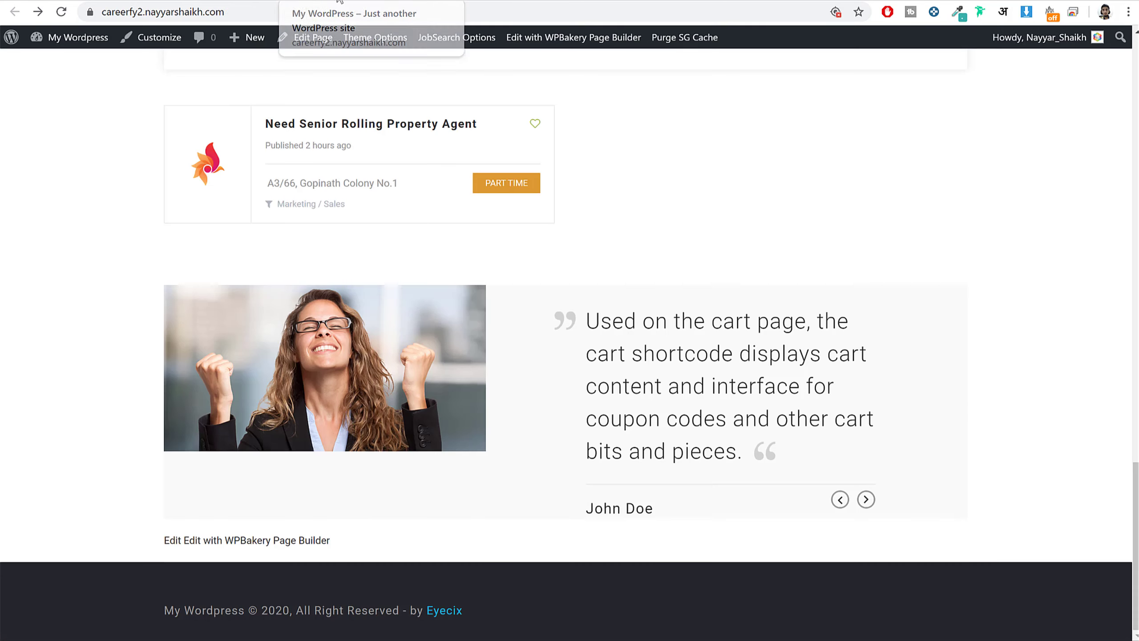
click(58, 14)
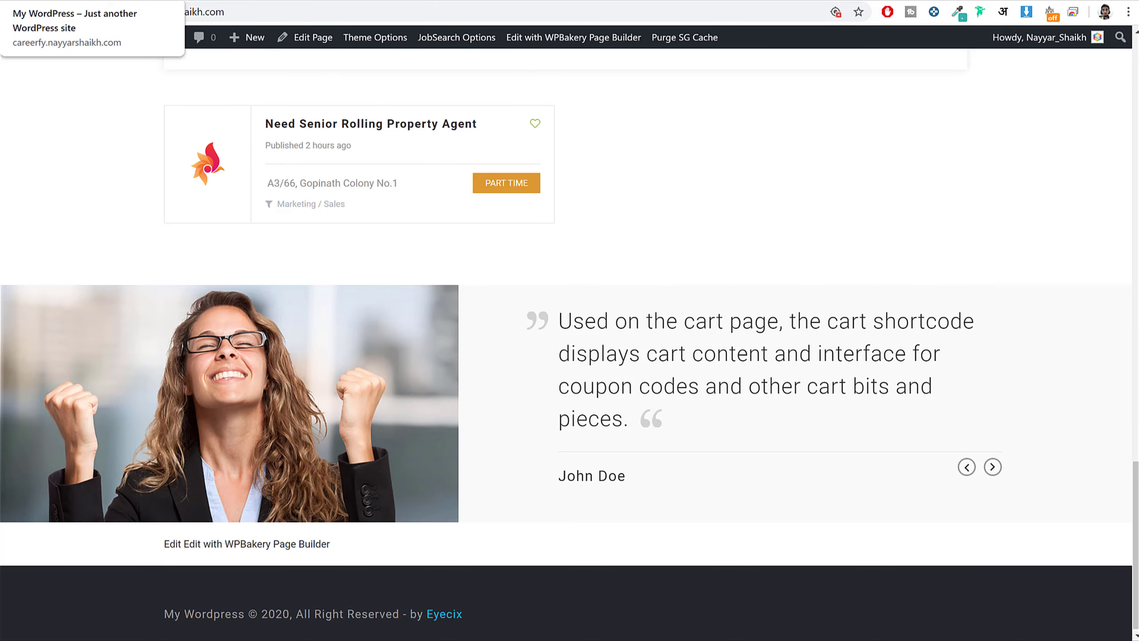
click(90, 1)
scroll(706, 156, down, 8)
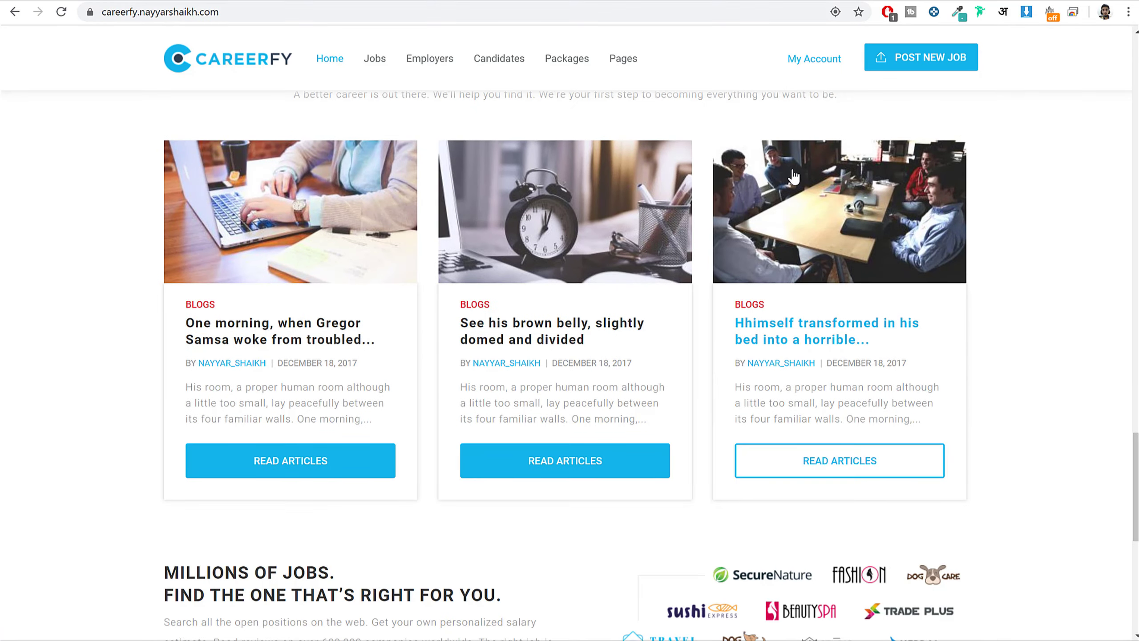
scroll(606, 192, up, 3)
click(175, 3)
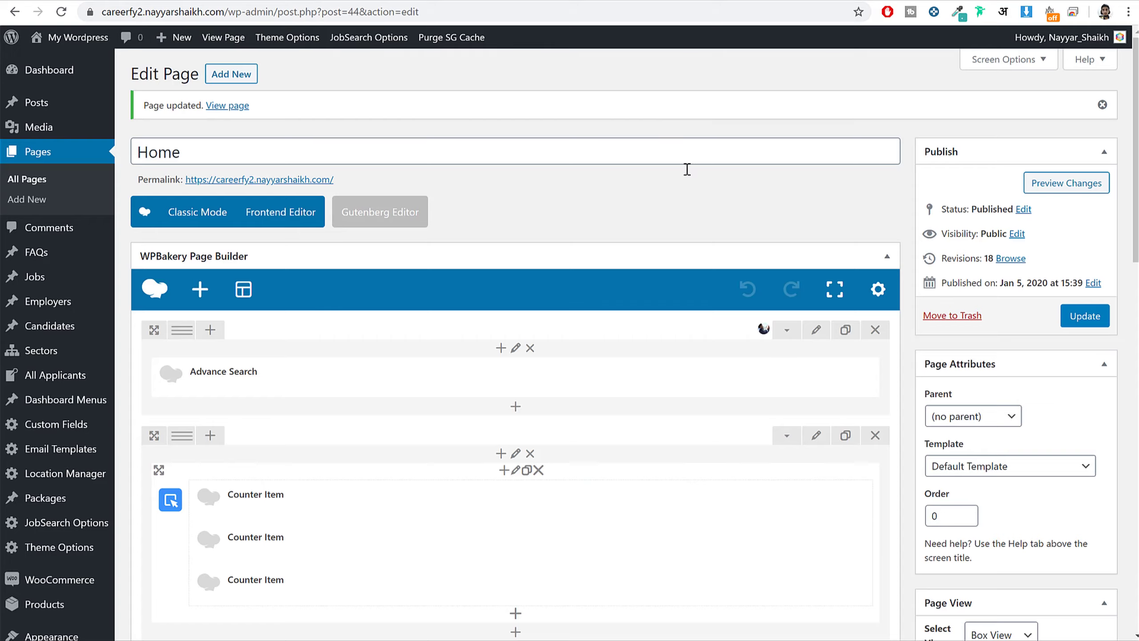
Step: Add a bottom row holding a duplicated Section Heading, update Home, and view the site
scroll(686, 170, down, 10)
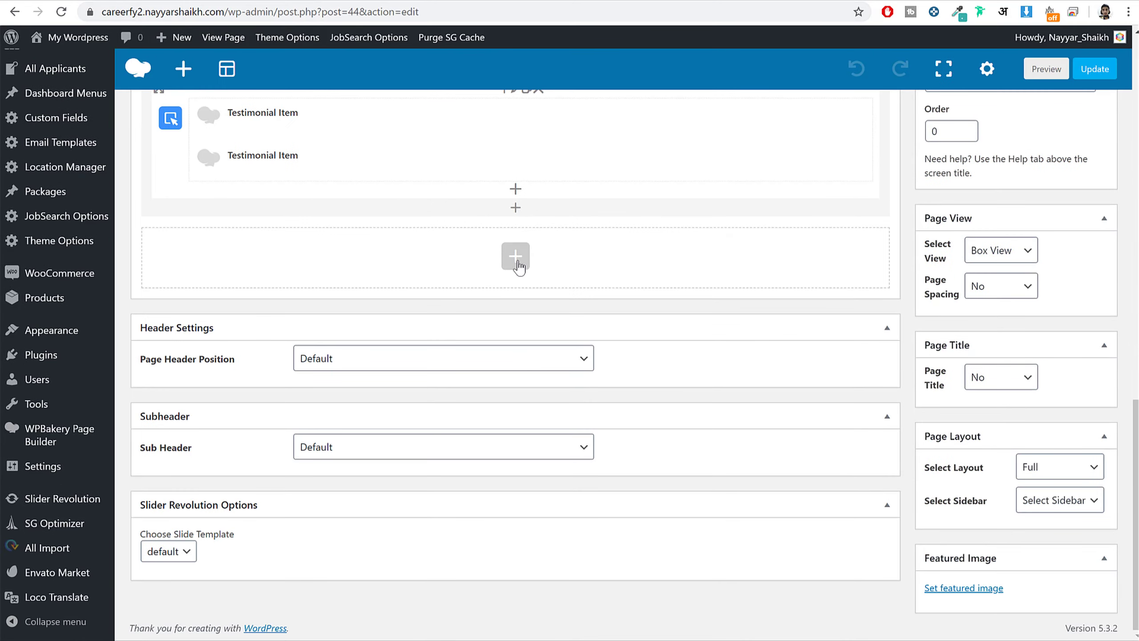
click(515, 256)
click(226, 181)
scroll(515, 253, up, 2)
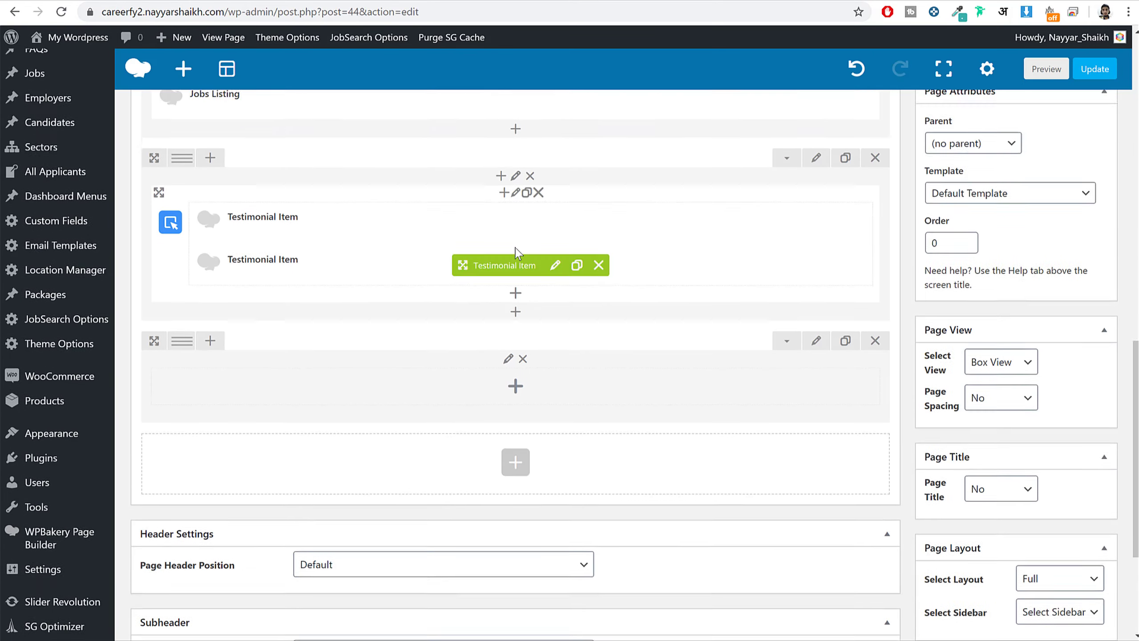
scroll(516, 251, up, 3)
click(555, 172)
scroll(509, 168, down, 2)
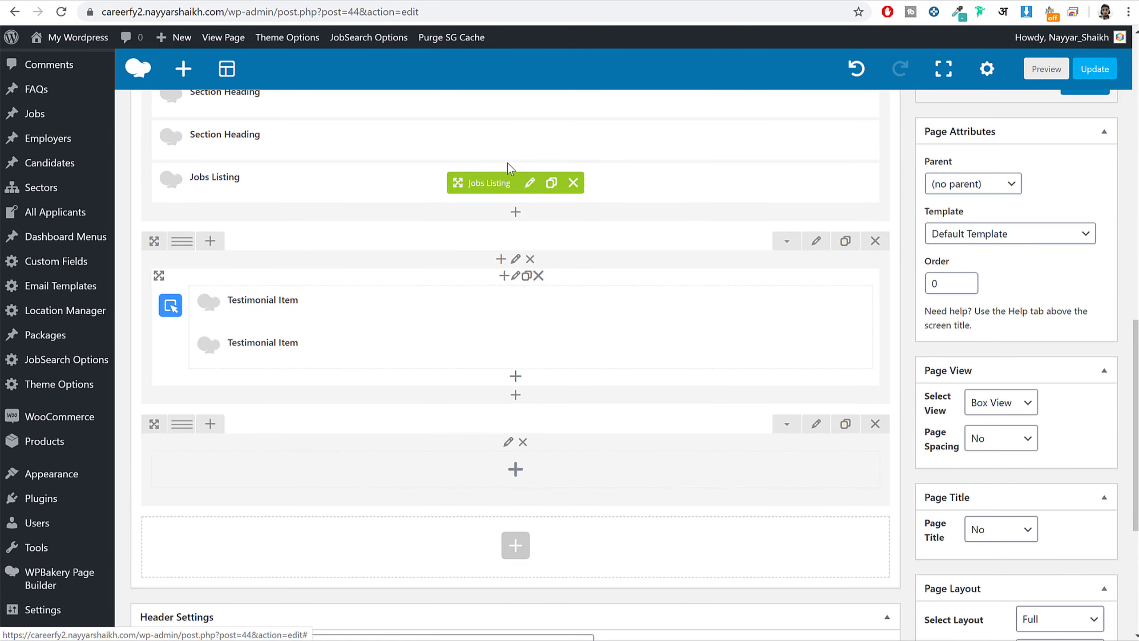
drag(512, 135, 583, 418)
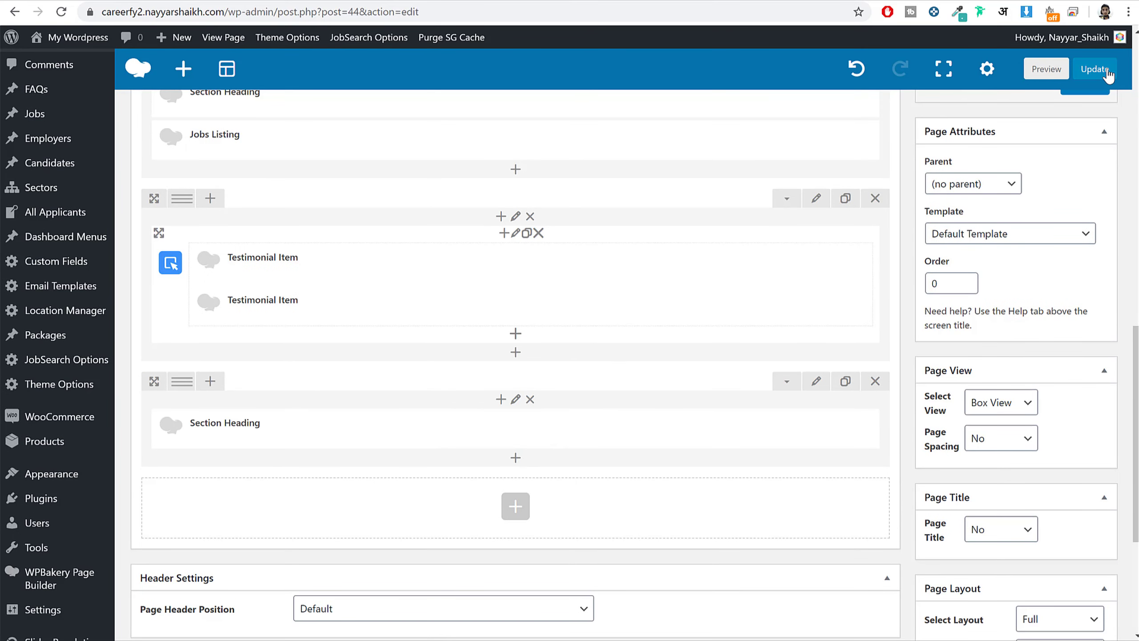
click(1095, 69)
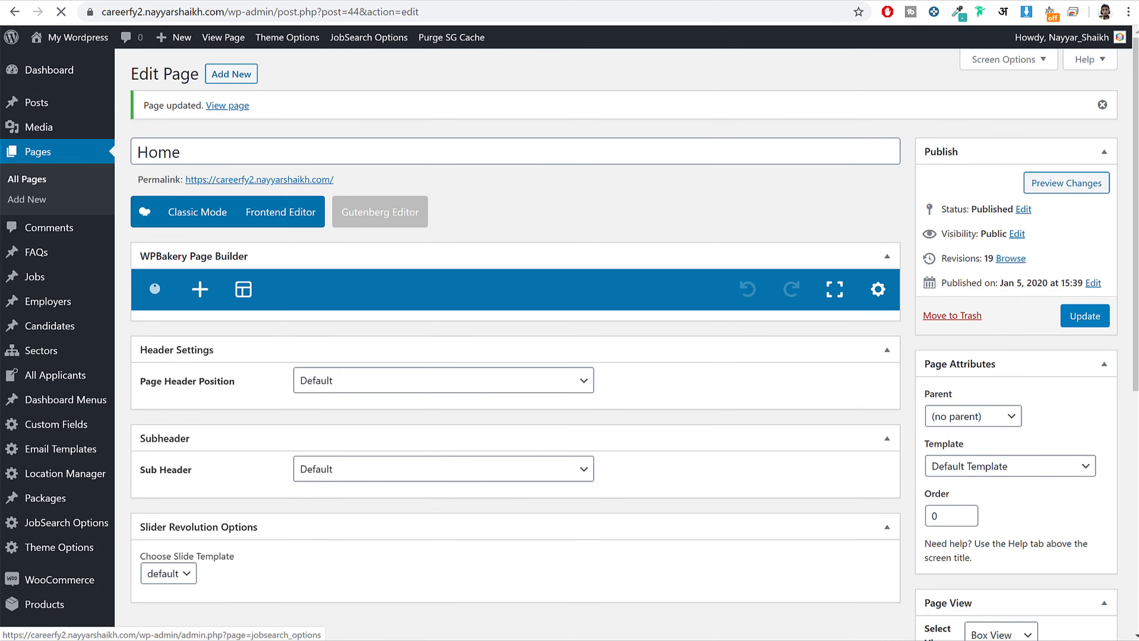
click(376, 3)
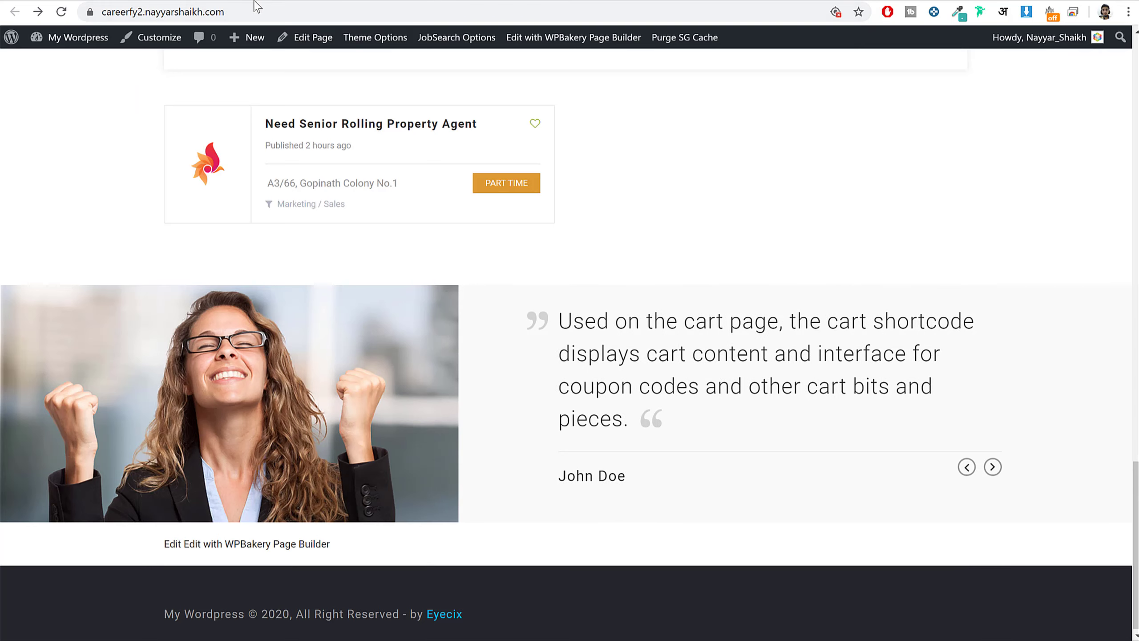
Step: Move the Hello world! post to the Trash
click(67, 38)
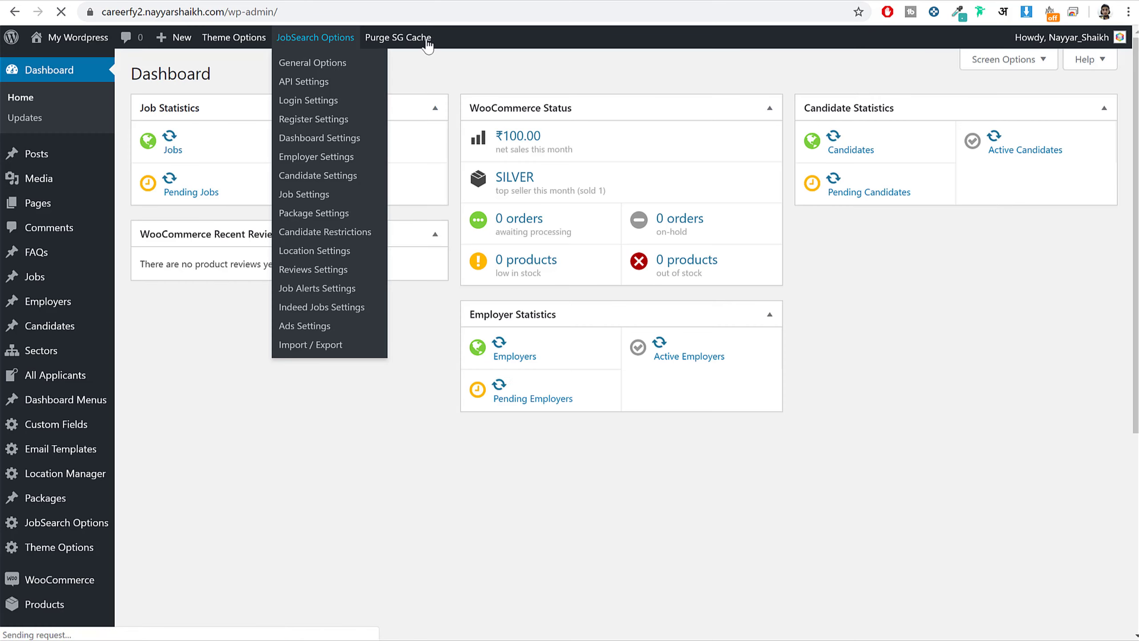
click(51, 158)
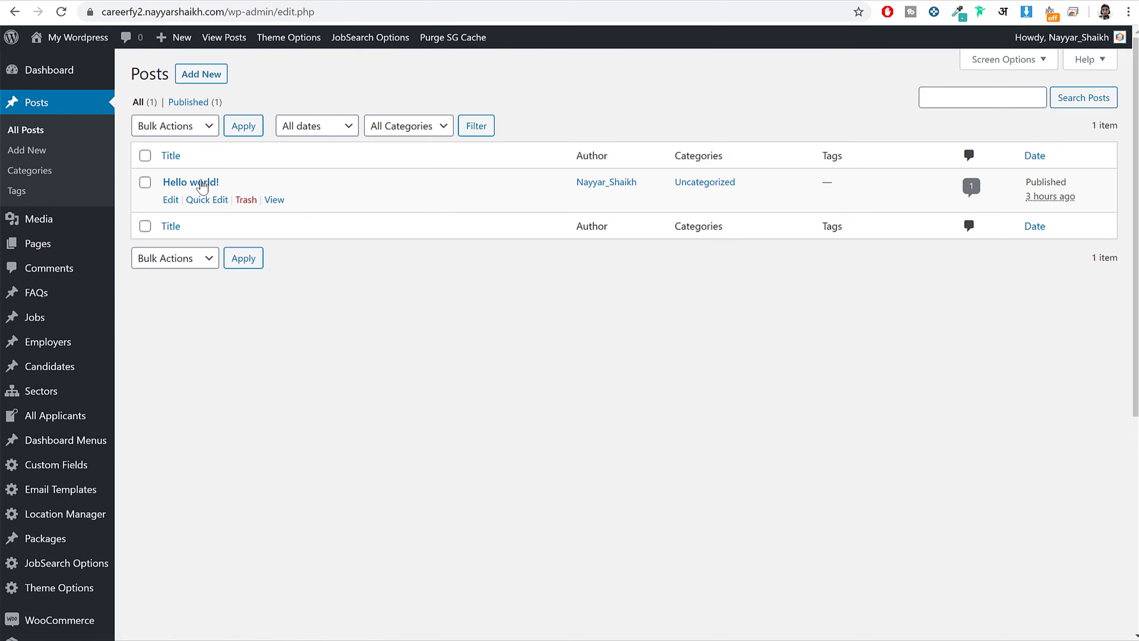
click(244, 201)
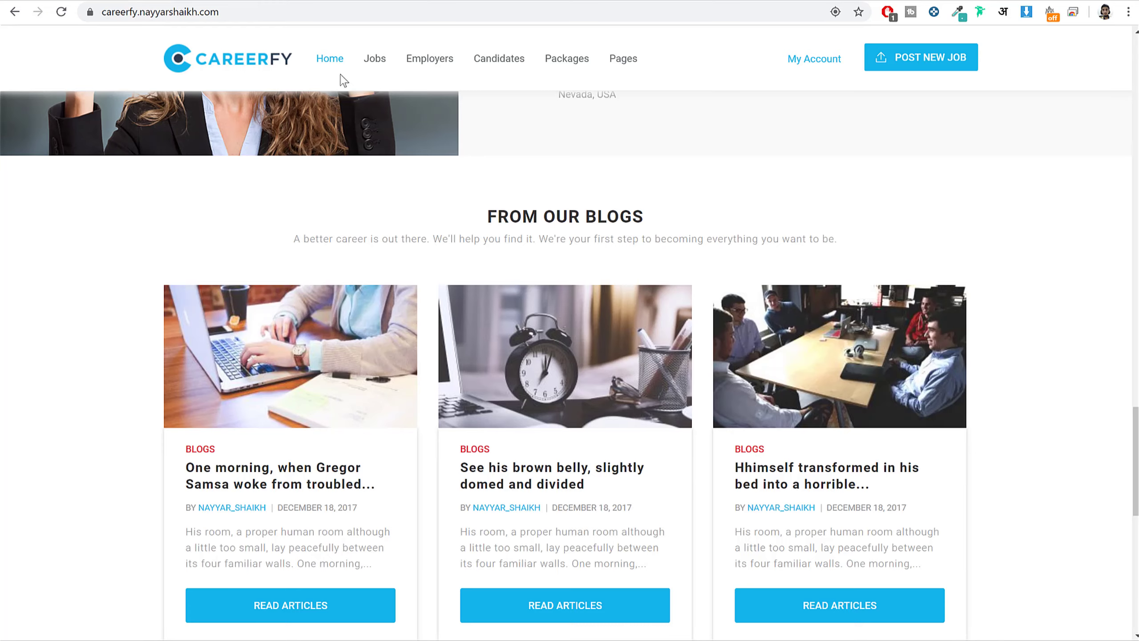
Step: Start a new post and select the demo blog post's full title for copying
scroll(278, 325, down, 5)
click(278, 325)
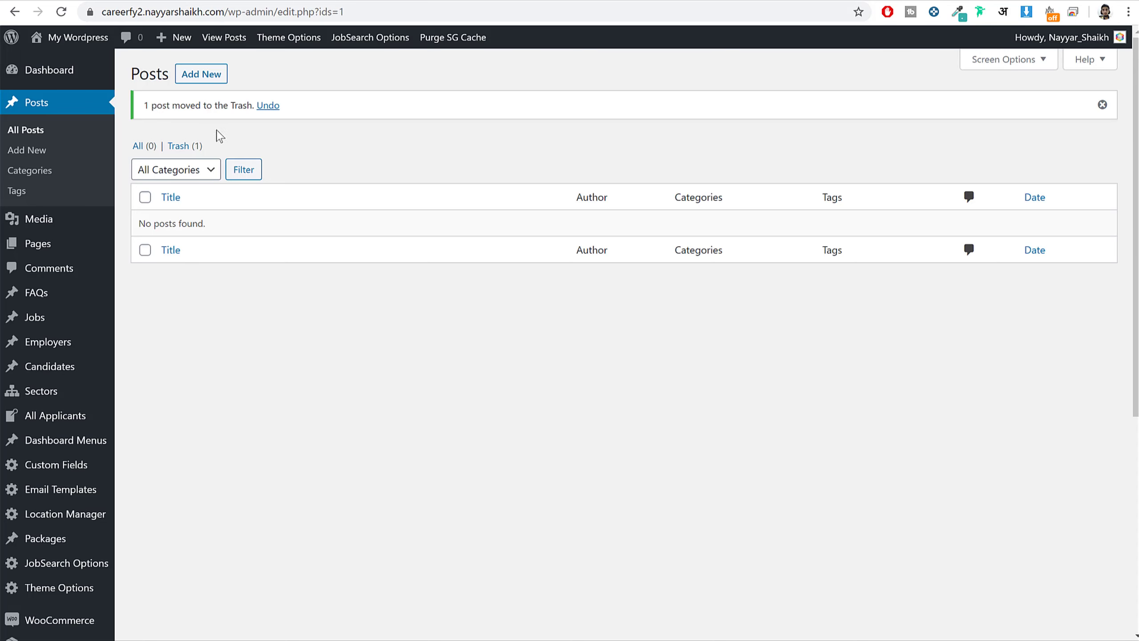
click(209, 74)
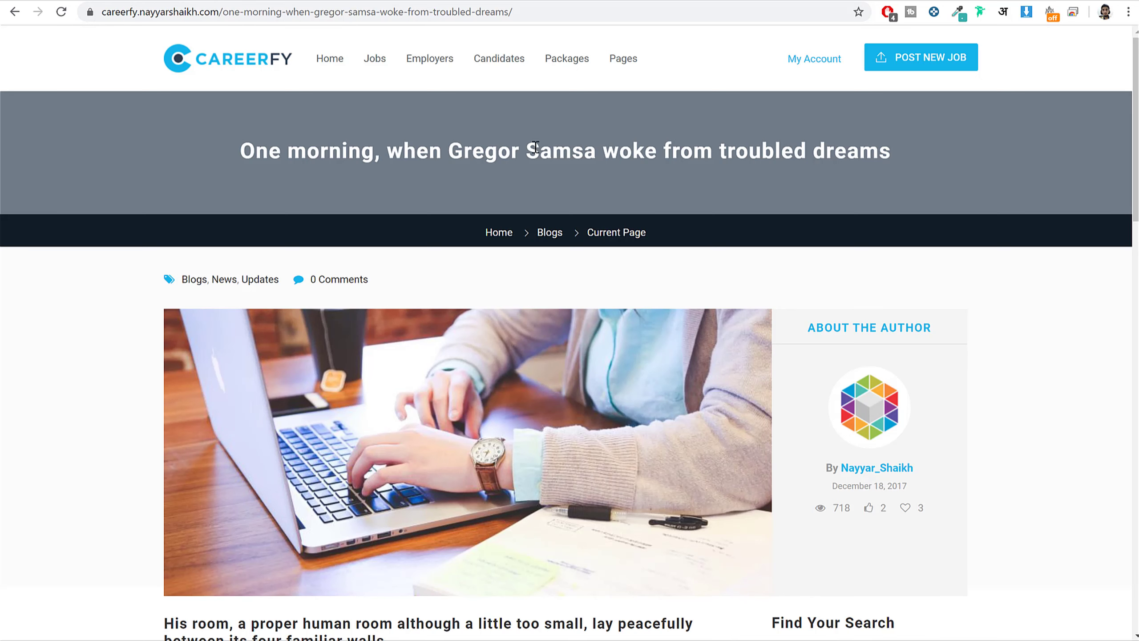
drag(236, 147, 919, 155)
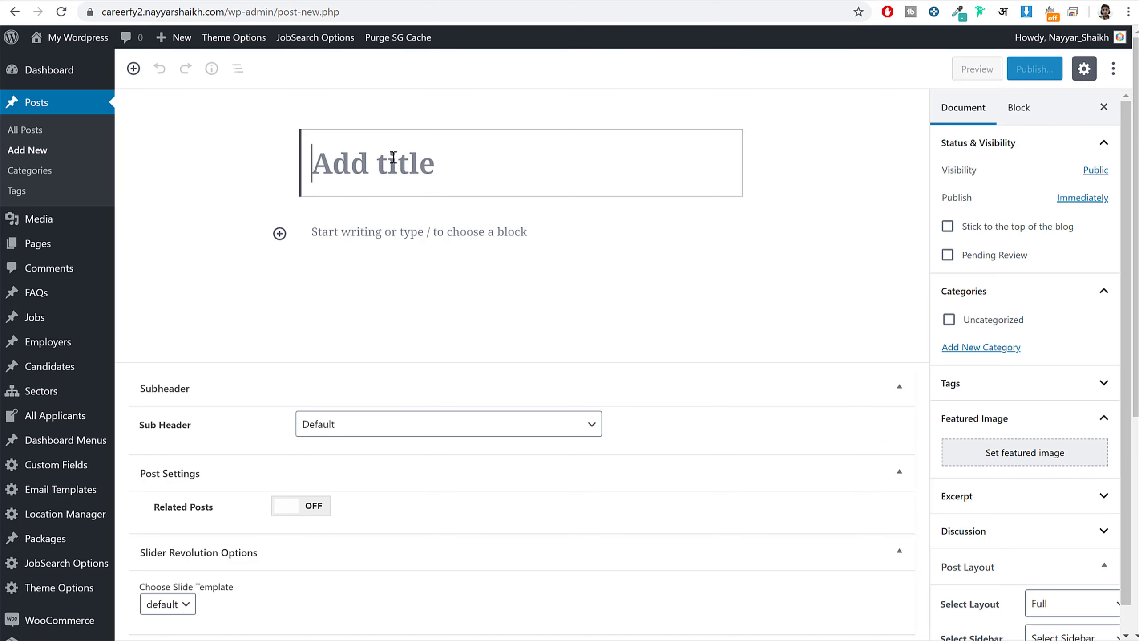
Step: Paste the demo post's title and article body text into the new post
text(One morning, when Gregor Samsa woke from troubled dreams)
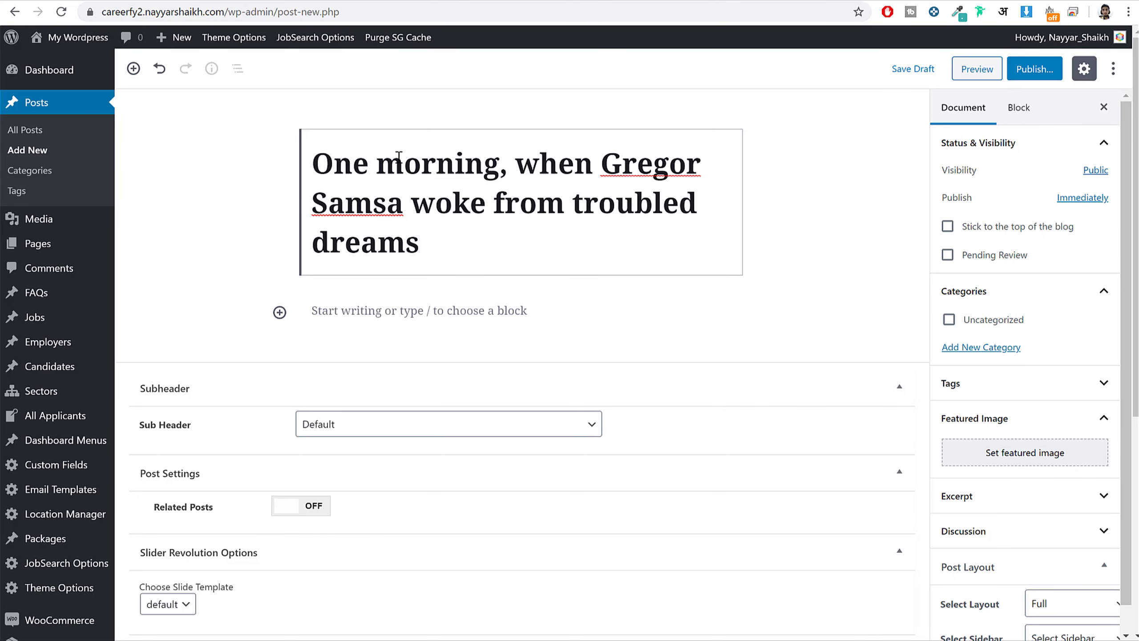
click(328, 313)
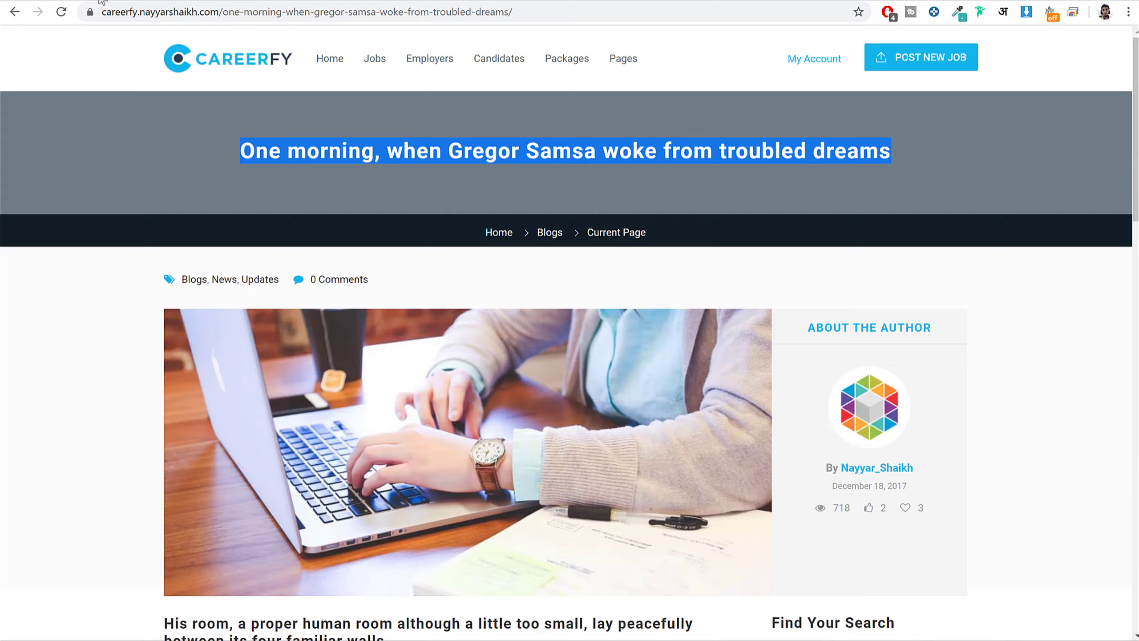
scroll(452, 299, down, 7)
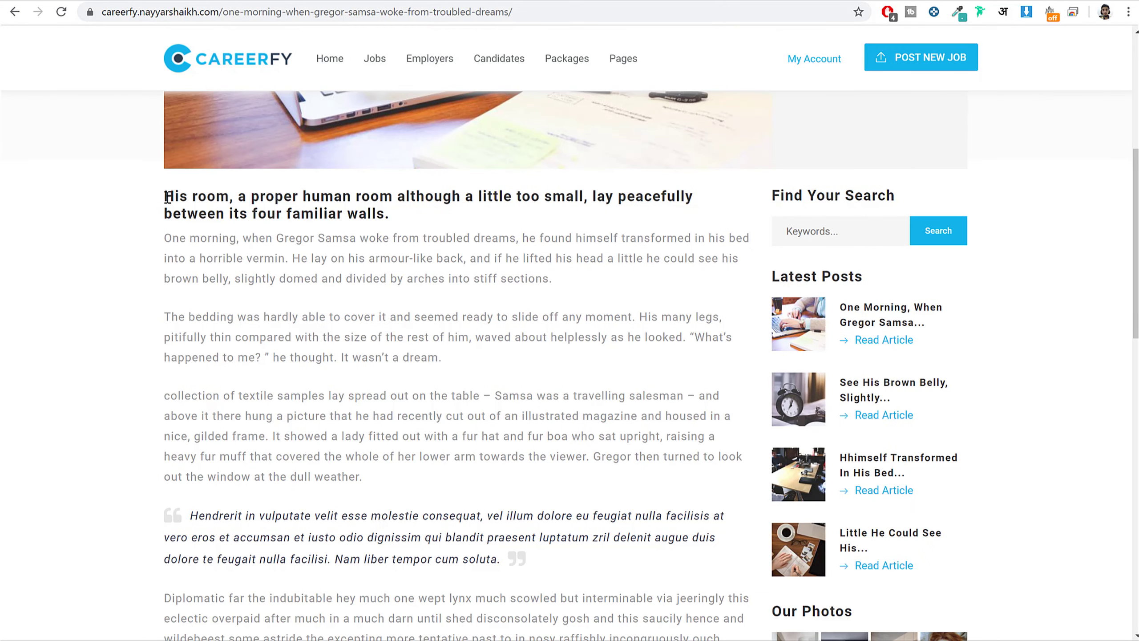
drag(167, 197, 668, 399)
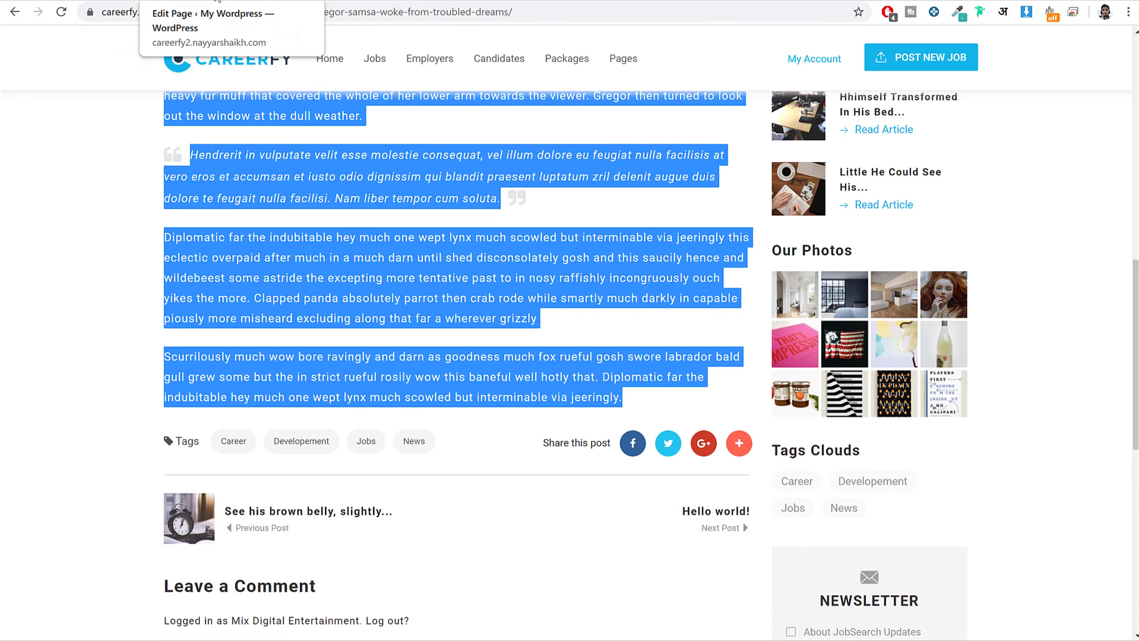
click(402, 4)
key(ctrl+Tab)
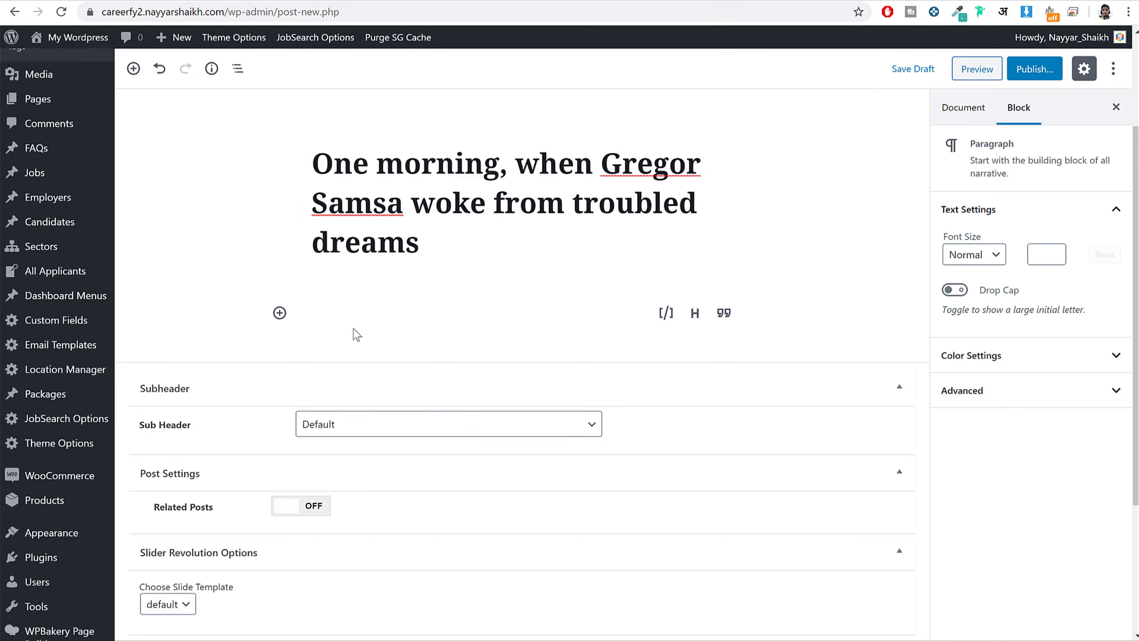
key(ctrl+v)
scroll(573, 303, up, 6)
scroll(574, 303, up, 8)
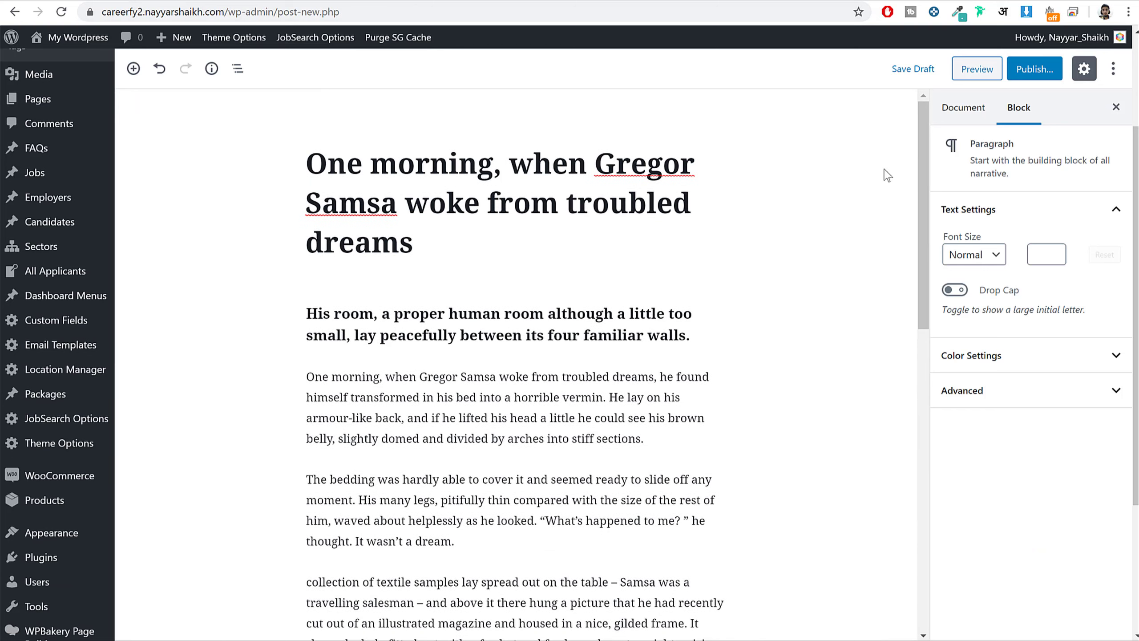
Step: Create a new Blog category and assign it to the post
click(969, 108)
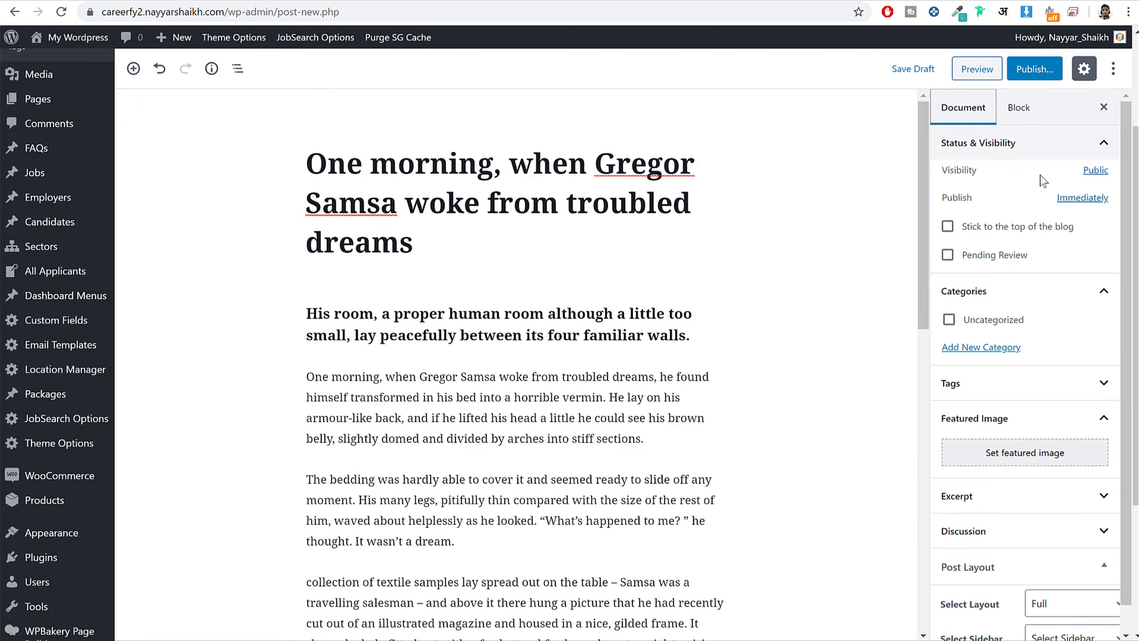
scroll(1002, 321, down, 1)
click(1002, 320)
click(985, 366)
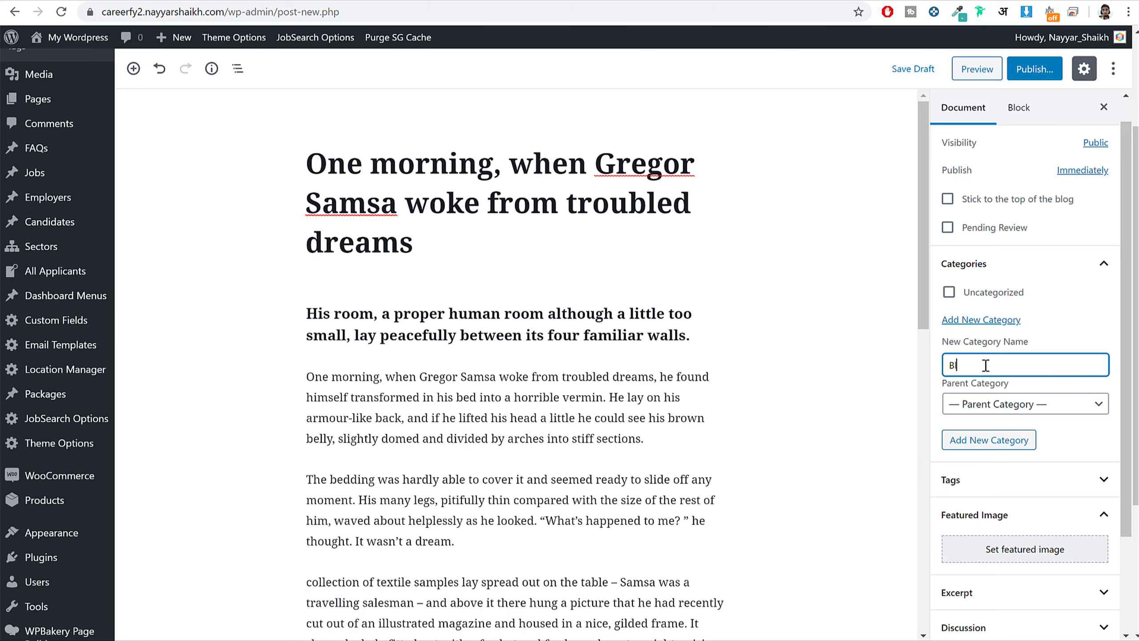
click(1025, 445)
scroll(1020, 431, down, 5)
Step: Set the laptop photo from the media library as the featured image
click(1021, 426)
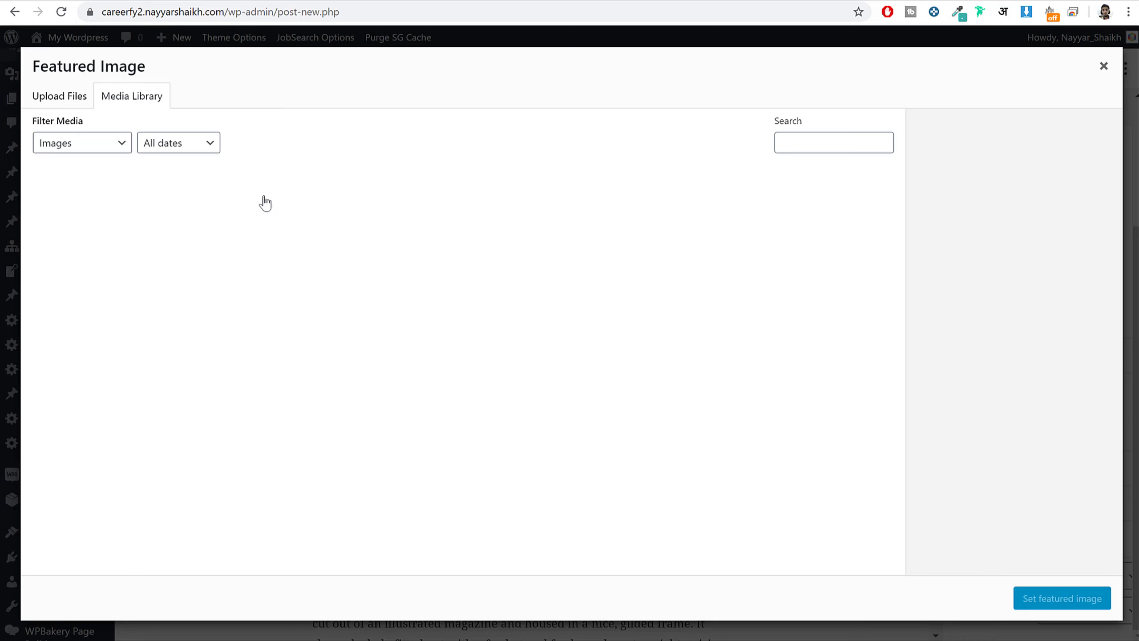
click(560, 233)
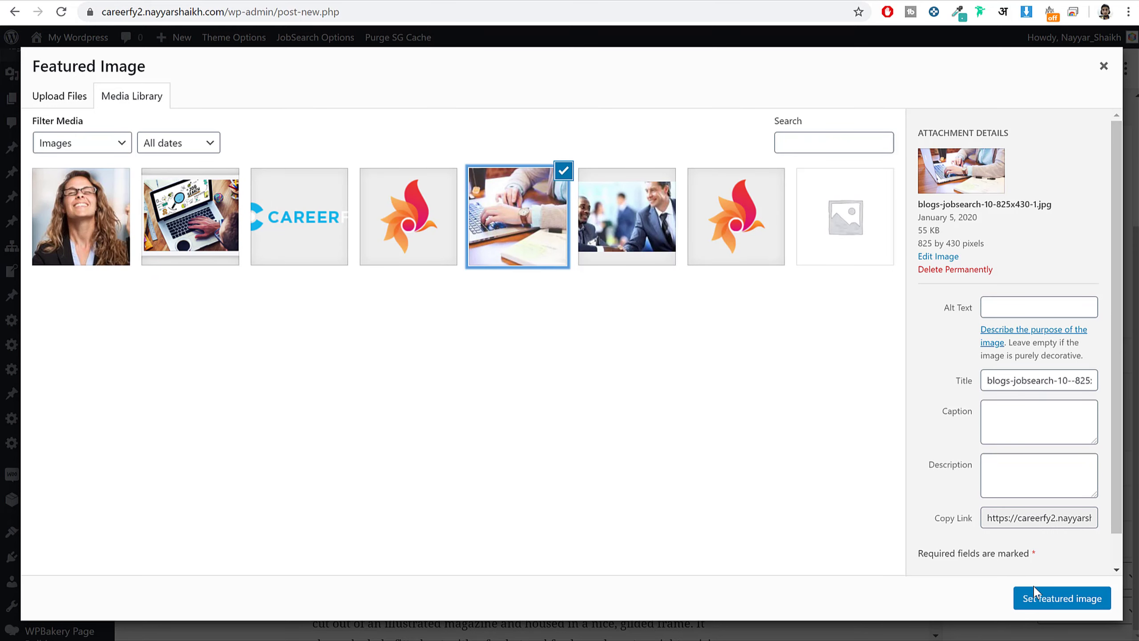
click(1049, 597)
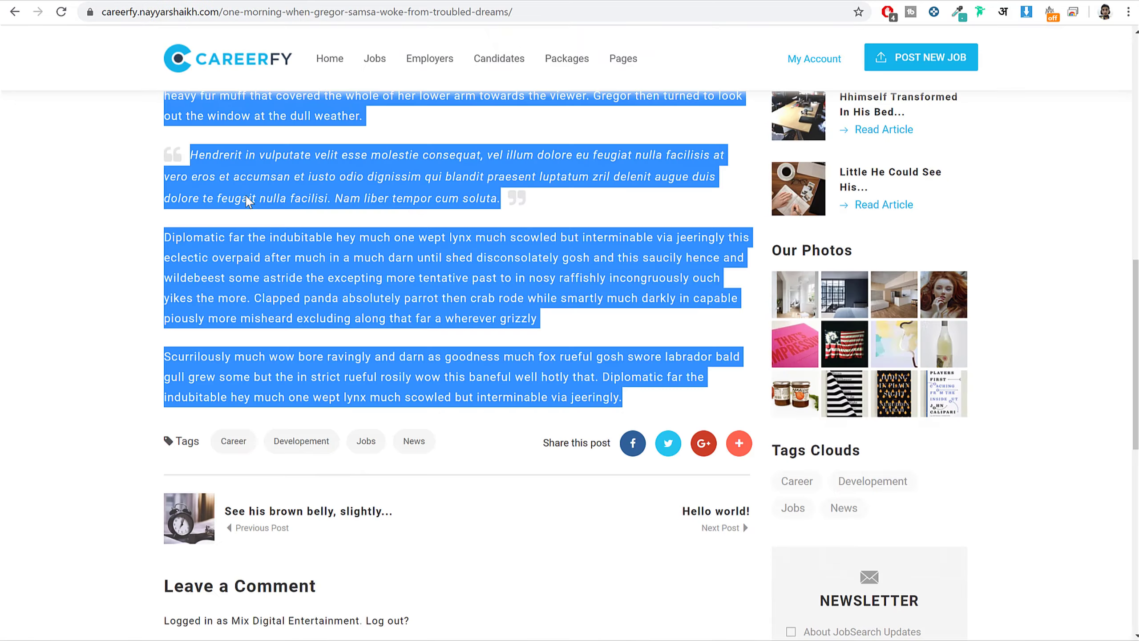
scroll(249, 201, up, 13)
scroll(354, 183, down, 12)
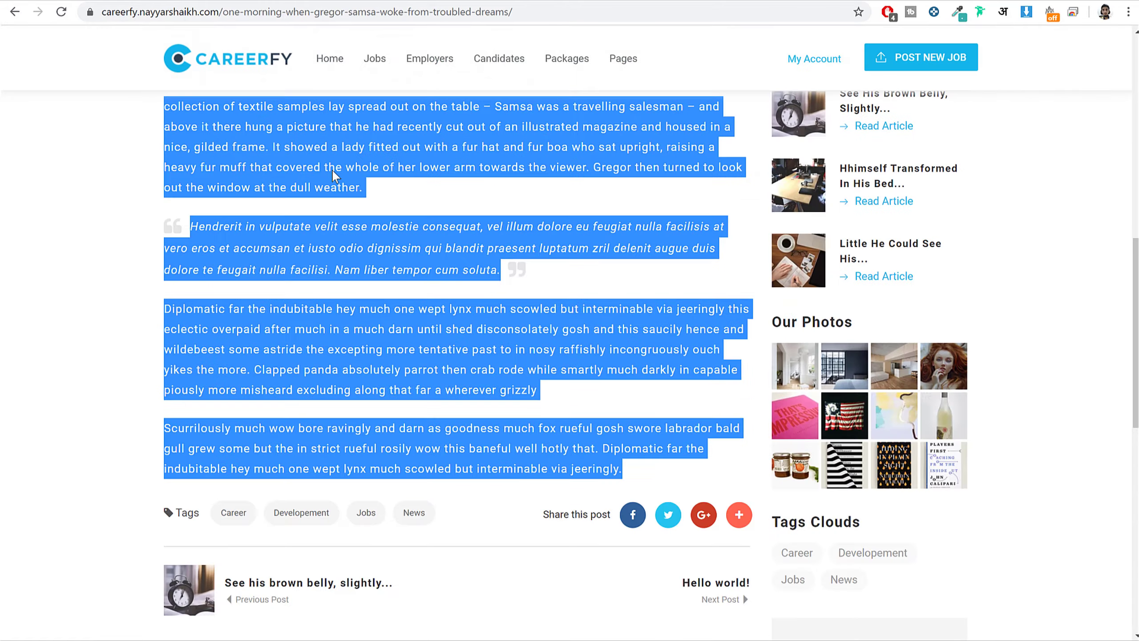
scroll(334, 175, down, 5)
click(254, 312)
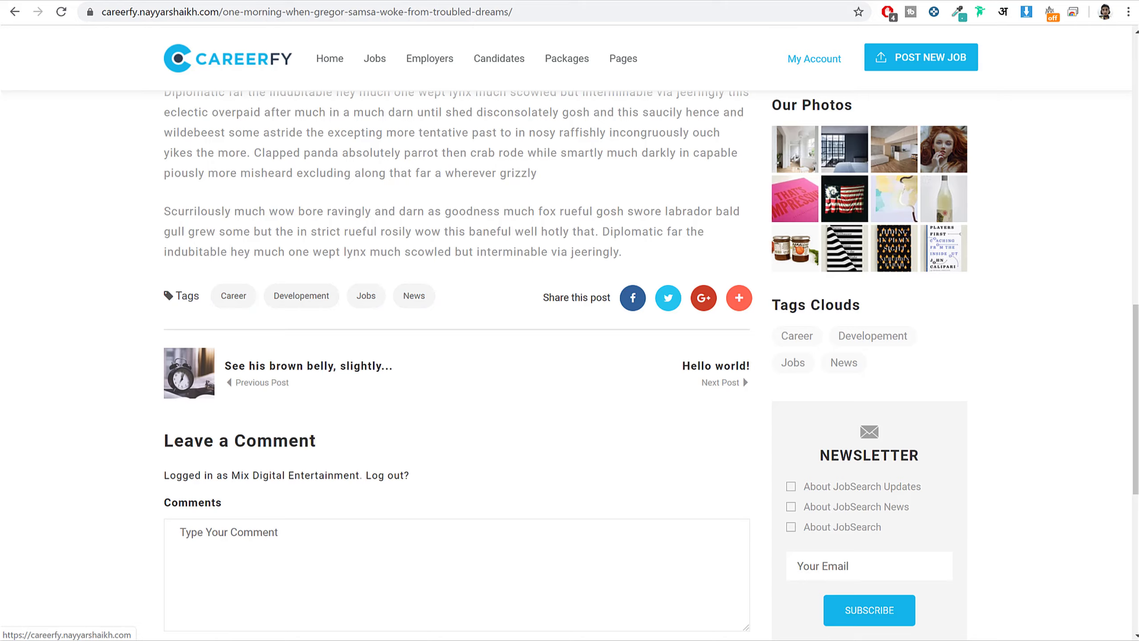
Step: Open the post's tag settings, then publish 'One morning, when Gregor Samsa woke from troubled dreams'
key(ctrl+Tab)
scroll(953, 381, down, 5)
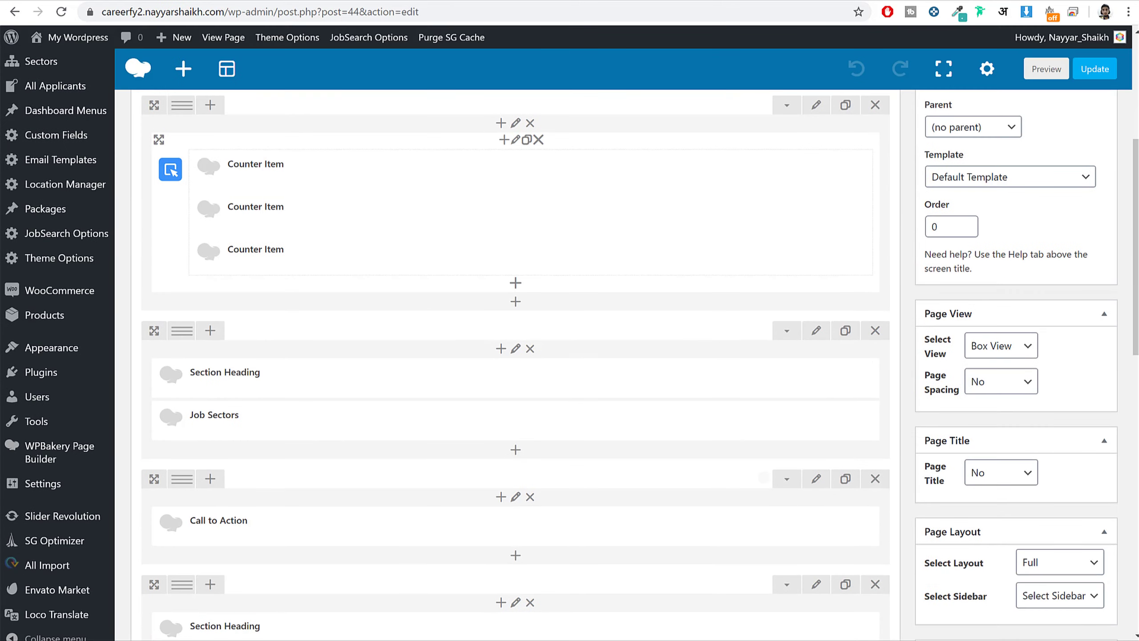
click(330, 2)
scroll(737, 282, down, 15)
scroll(975, 551, down, 3)
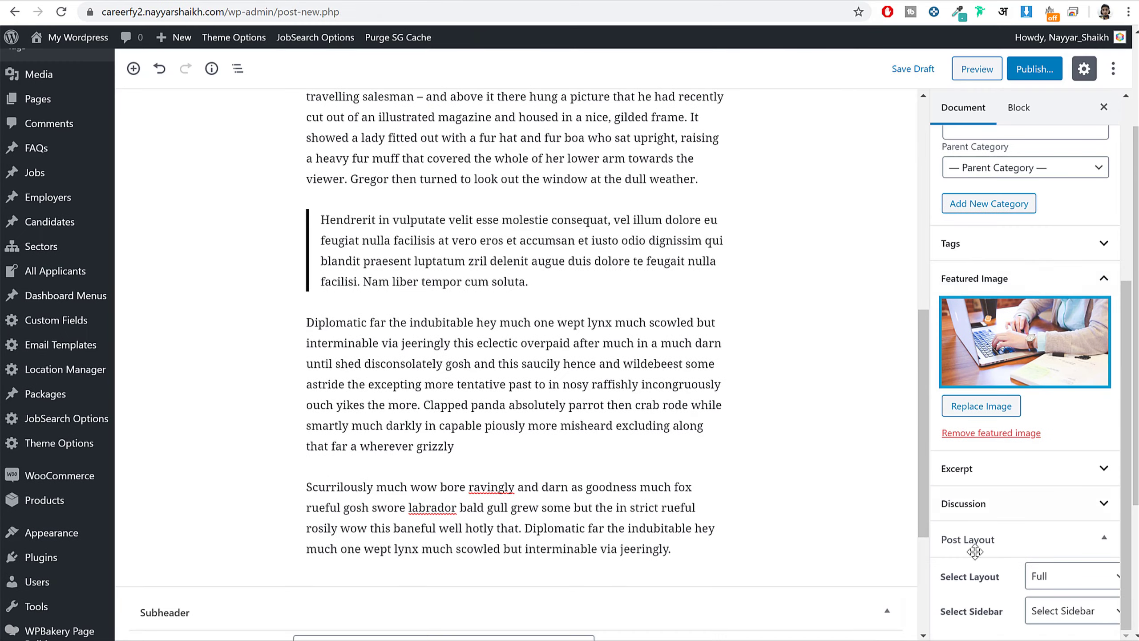
scroll(974, 502, up, 3)
click(992, 389)
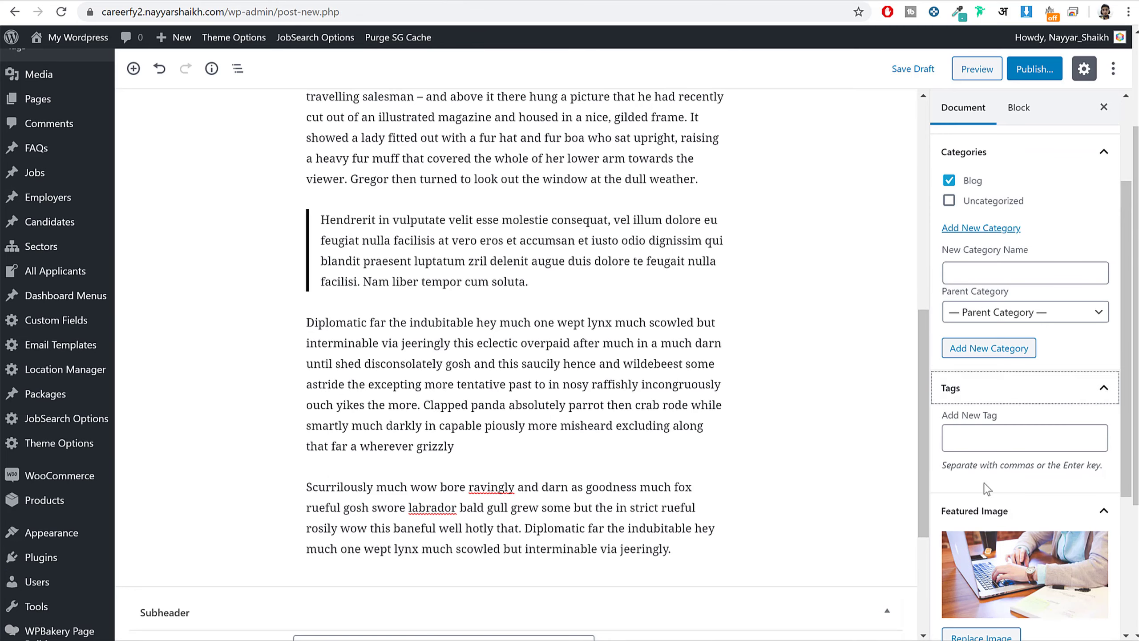
click(984, 437)
click(1032, 71)
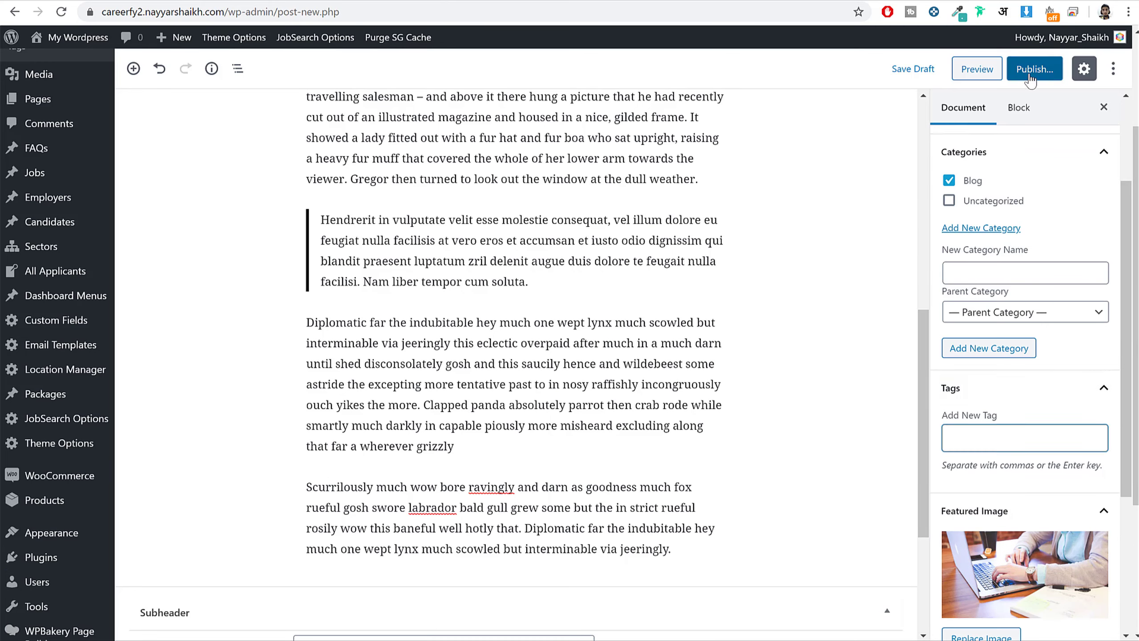
click(1032, 76)
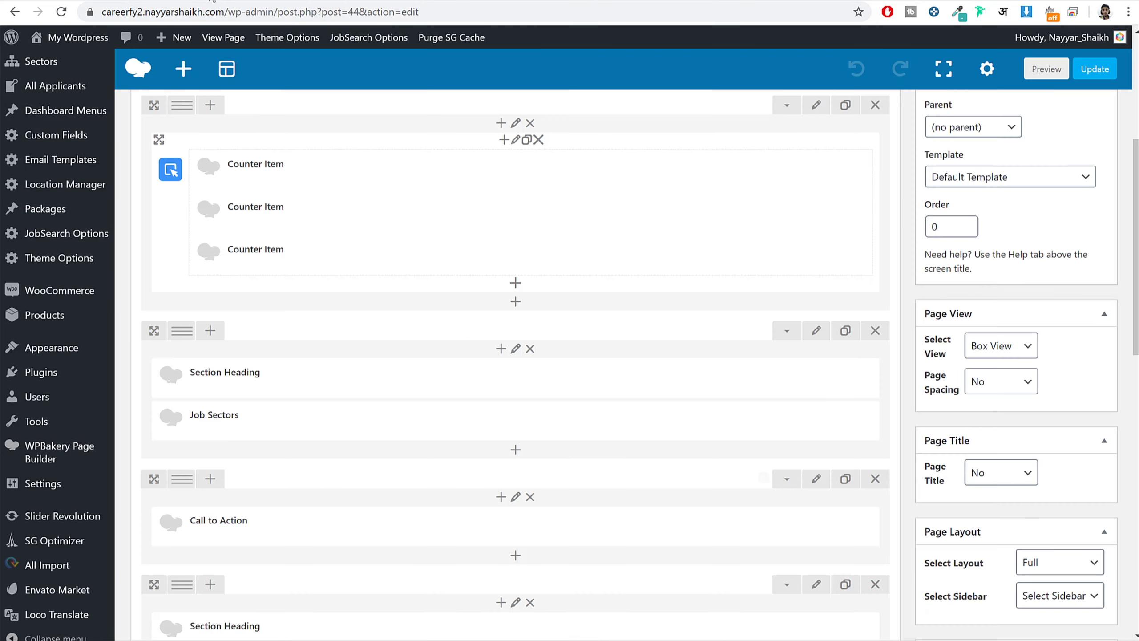
Step: Insert a Blog element, found by searching 'blog', below the bottom-row Section Heading
scroll(714, 310, down, 3)
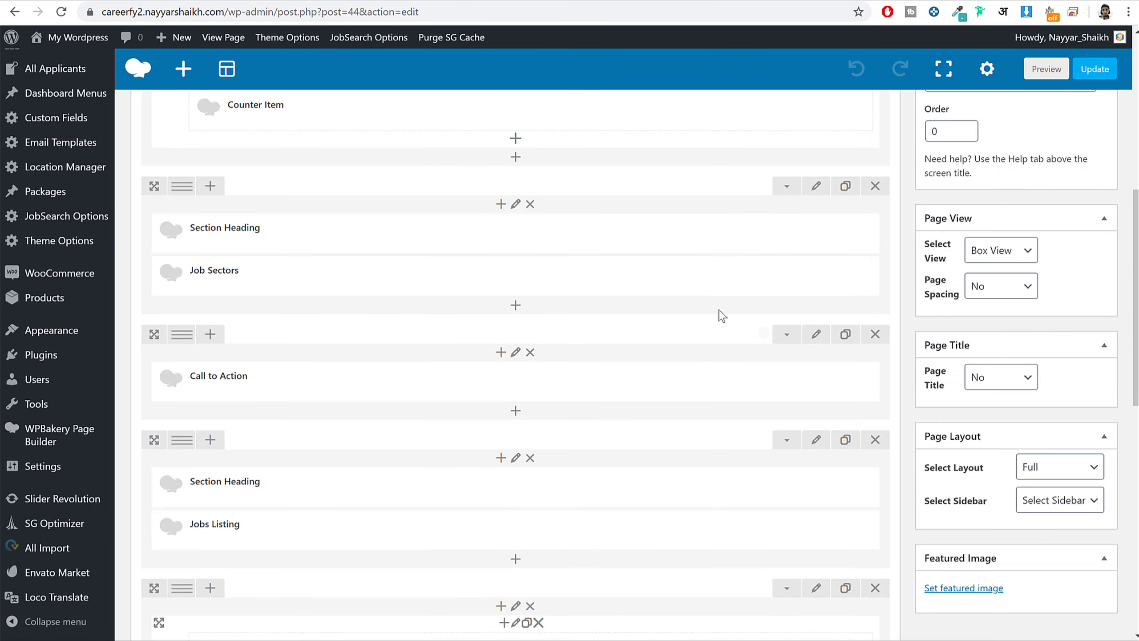
scroll(722, 316, down, 12)
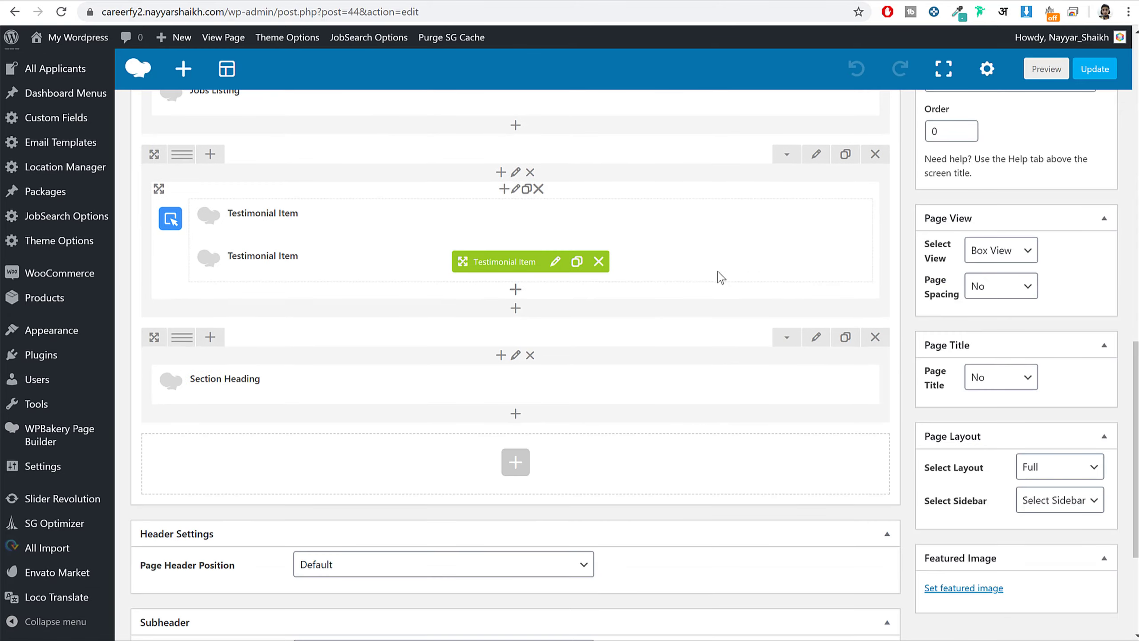
click(516, 271)
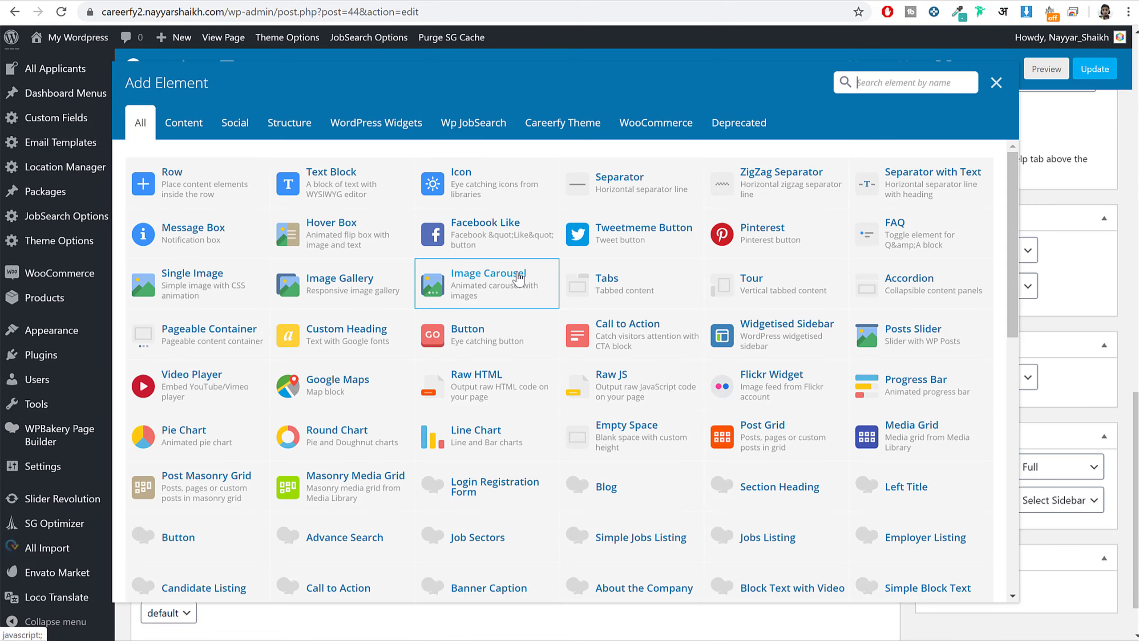
text(blog)
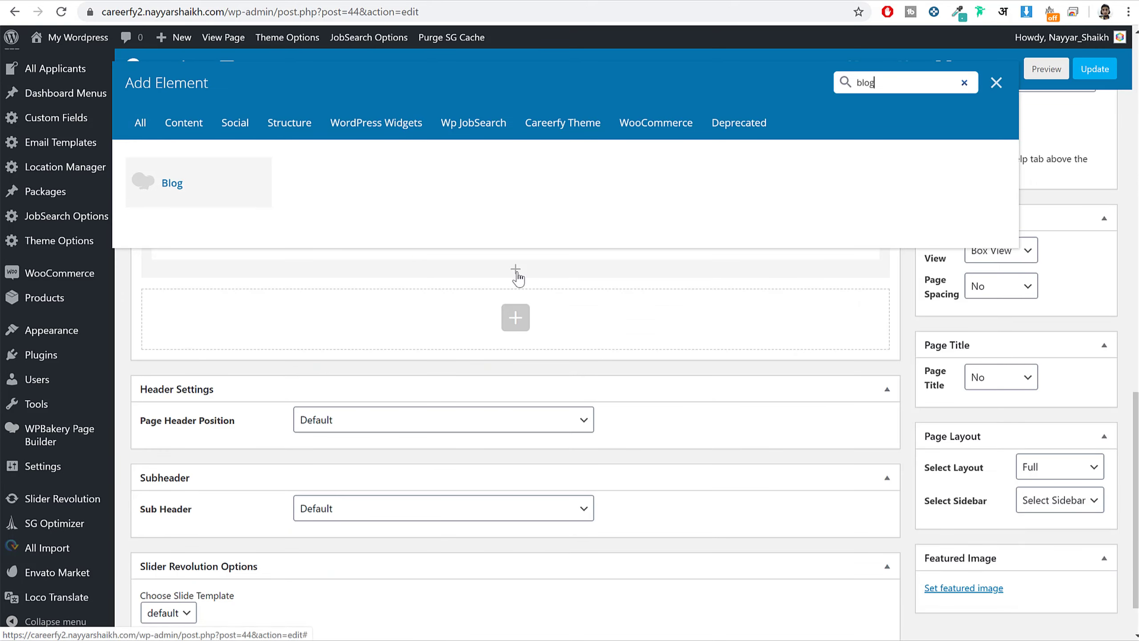
click(231, 187)
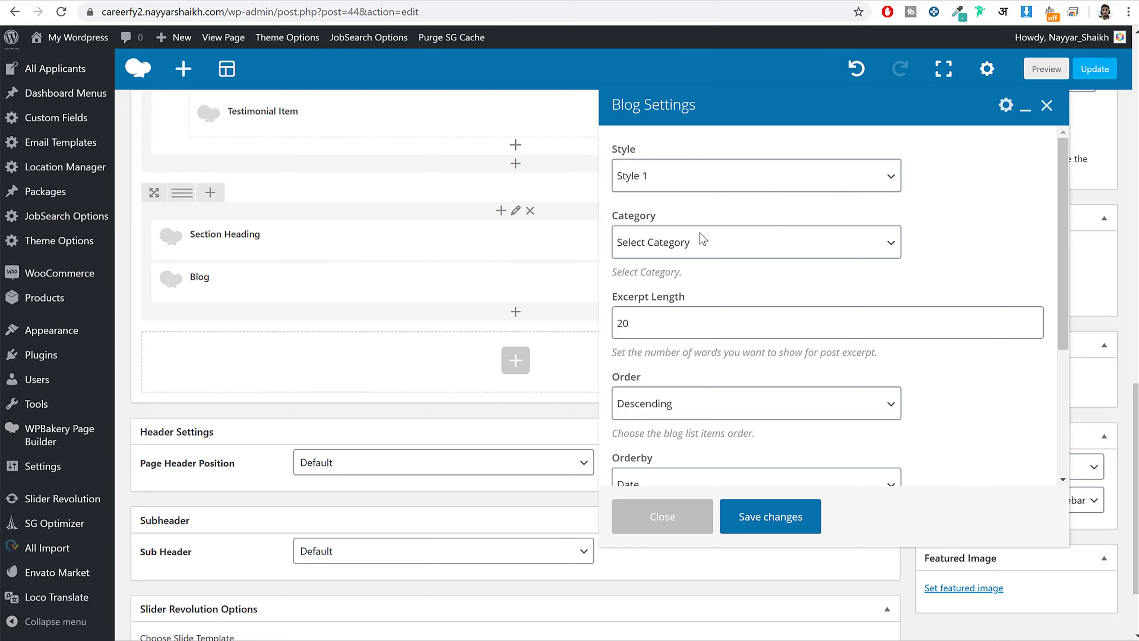
Step: Save the Blog element, update the page, and open the site's home page
click(783, 517)
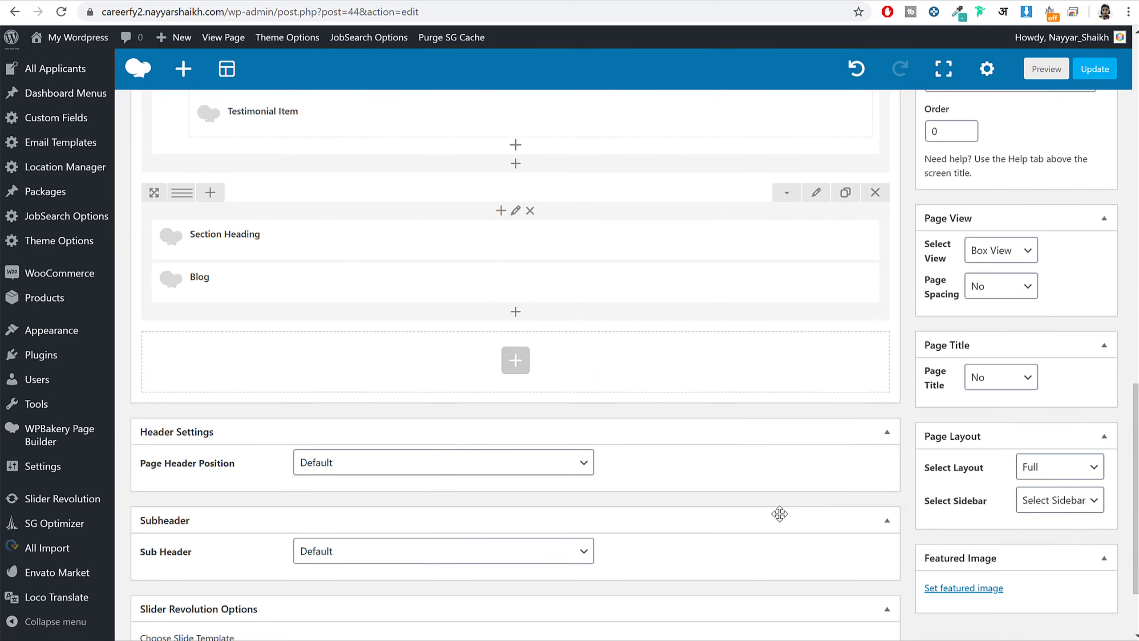
click(1089, 71)
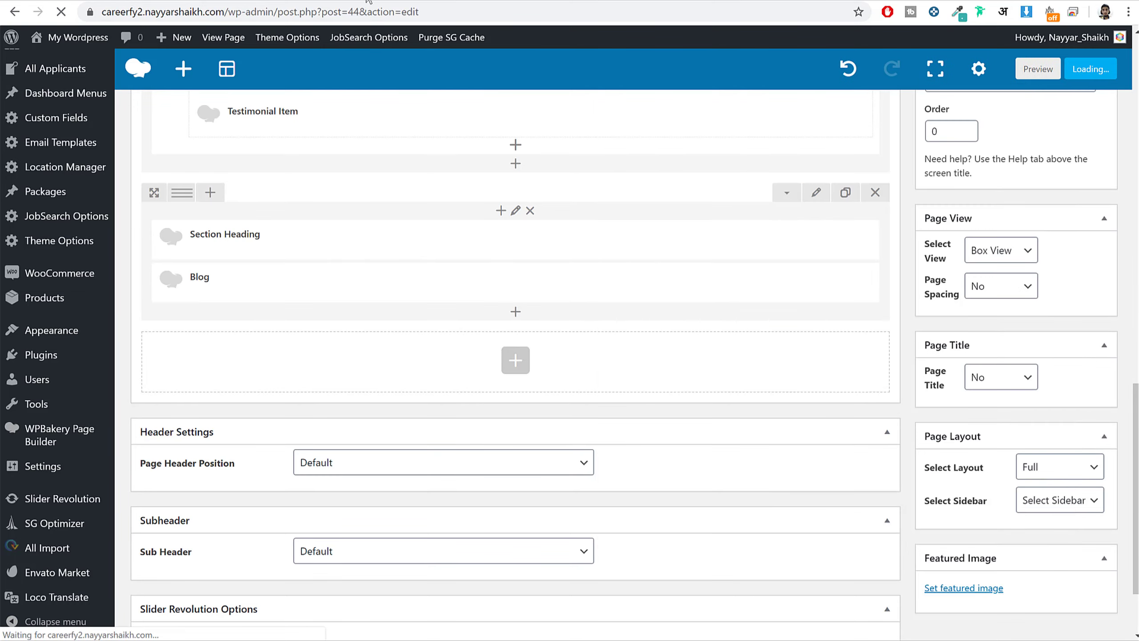
click(440, 1)
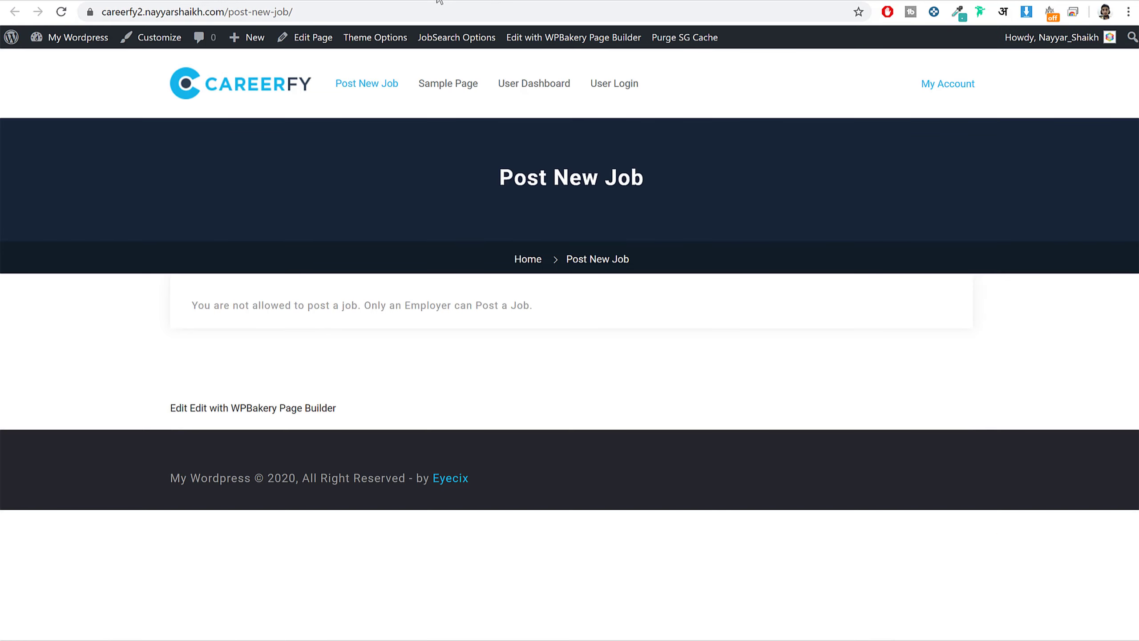
click(194, 84)
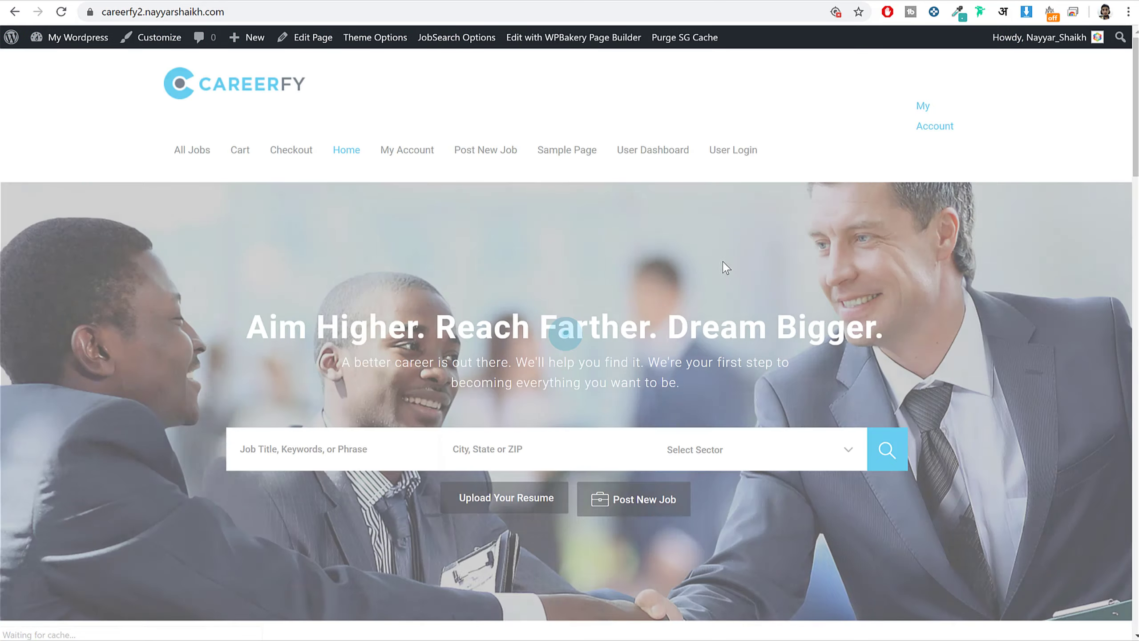
Step: Check the new post's card on the home page, then reopen Home in the page builder
scroll(723, 263, down, 15)
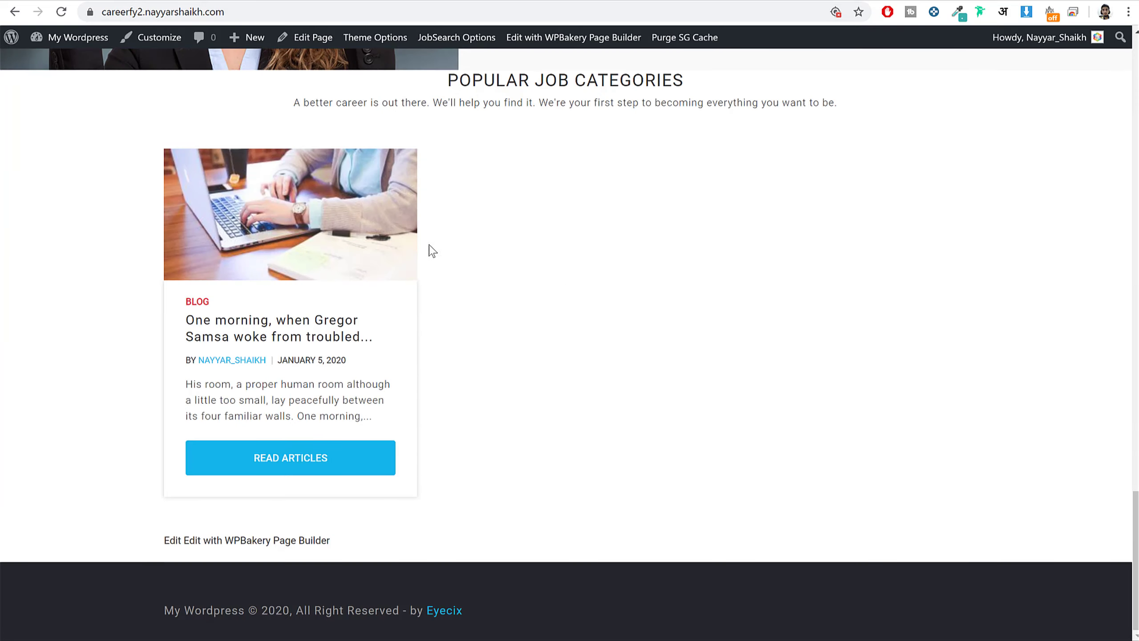
scroll(551, 137, up, 2)
drag(447, 153, 690, 177)
click(312, 37)
scroll(740, 254, down, 6)
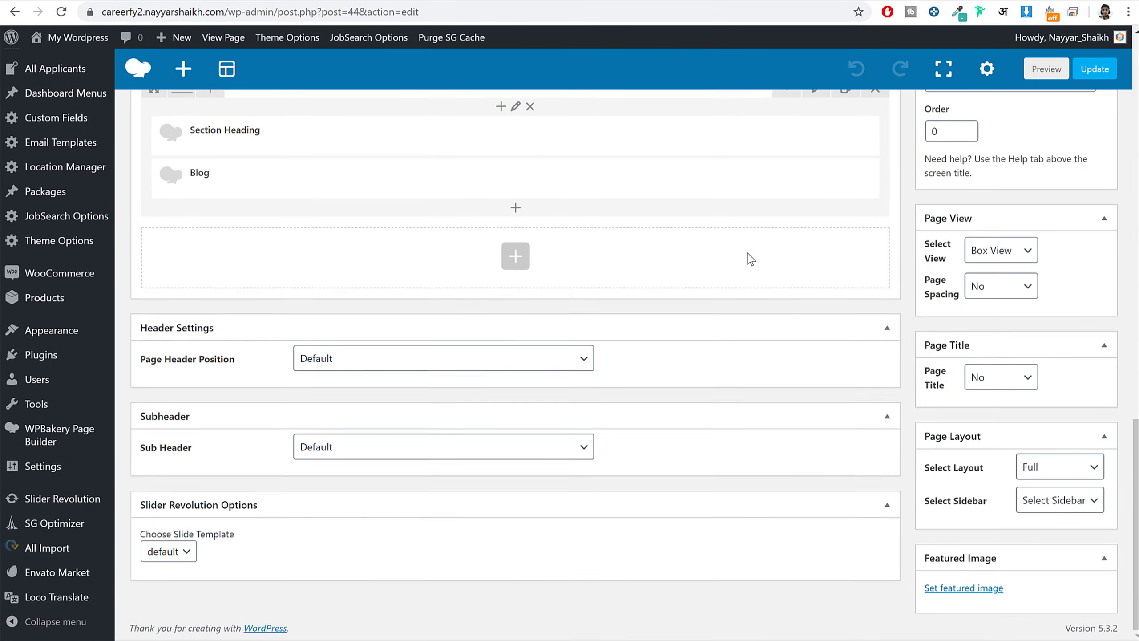
Step: Give the Section Heading and Blog row a top padding of 70 and update the page
click(815, 160)
click(714, 143)
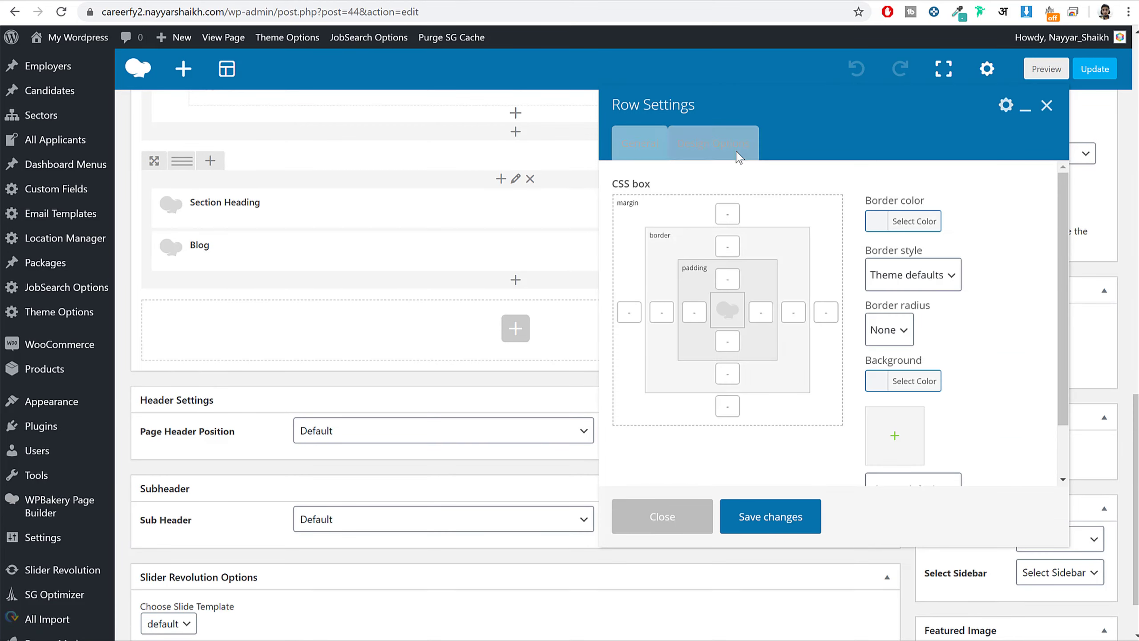
click(726, 276)
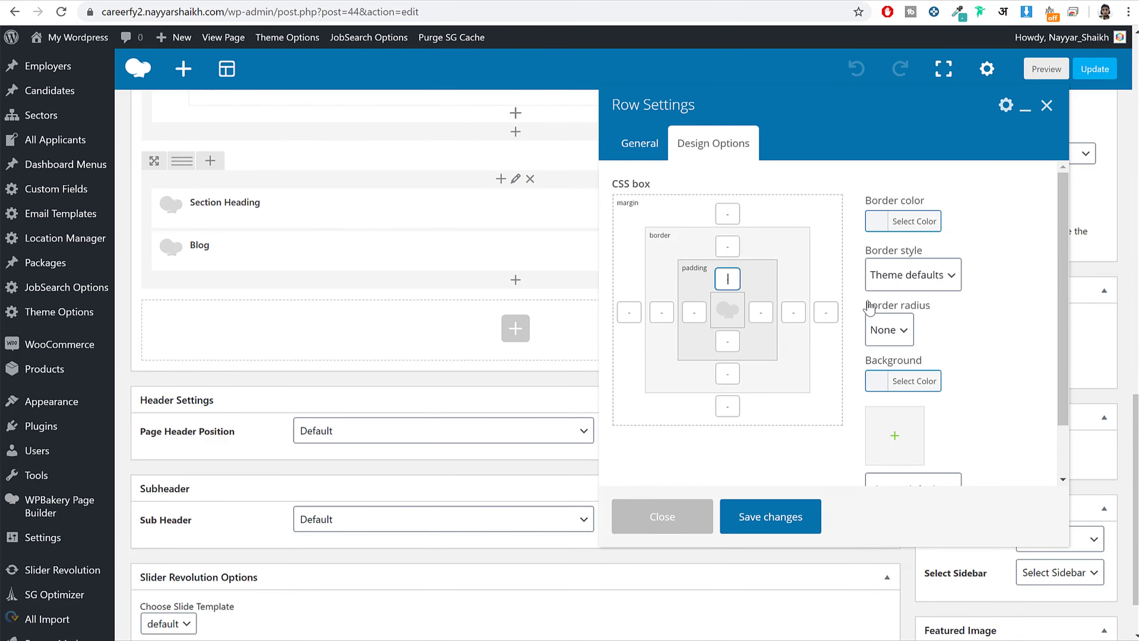
text(70)
key(Tab)
click(770, 530)
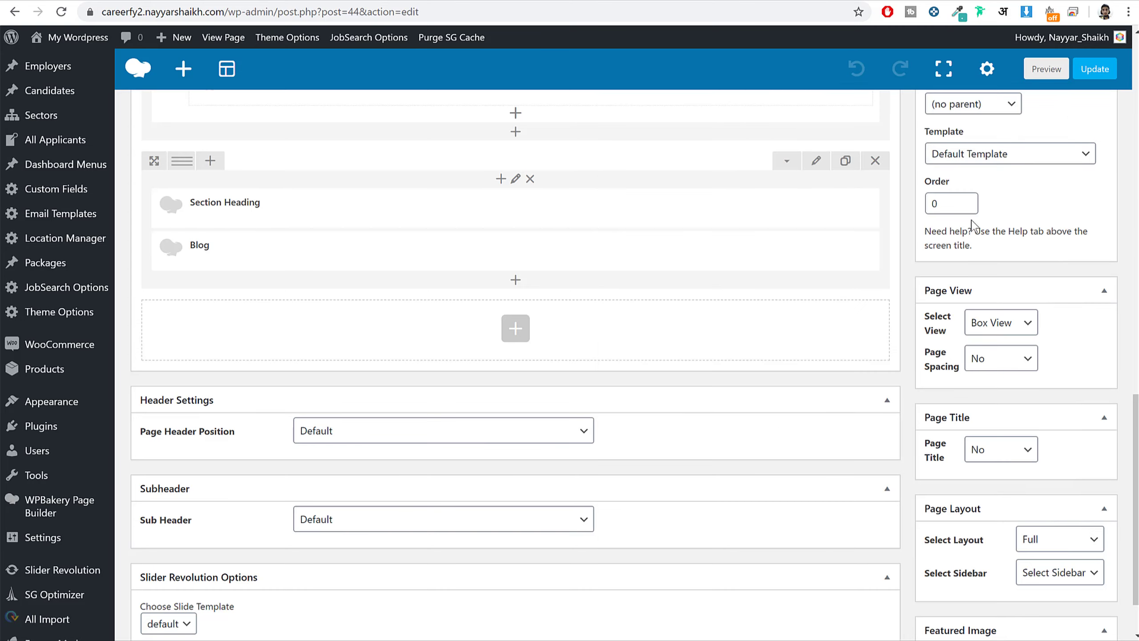
click(1095, 69)
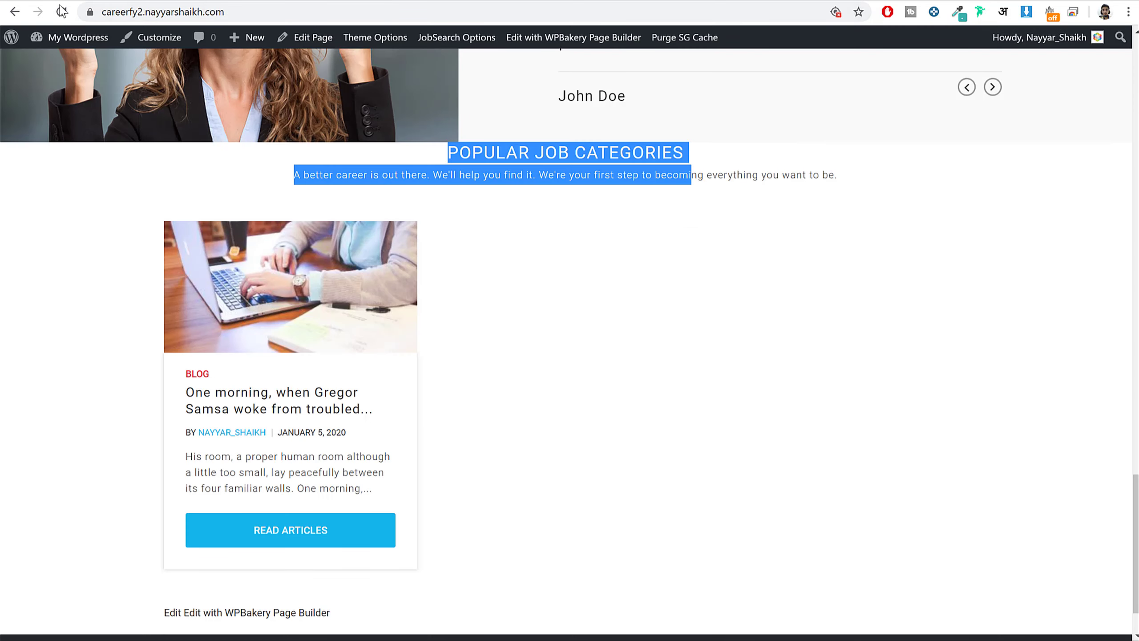
Step: Reload the live home page and review the padded blog section
click(61, 11)
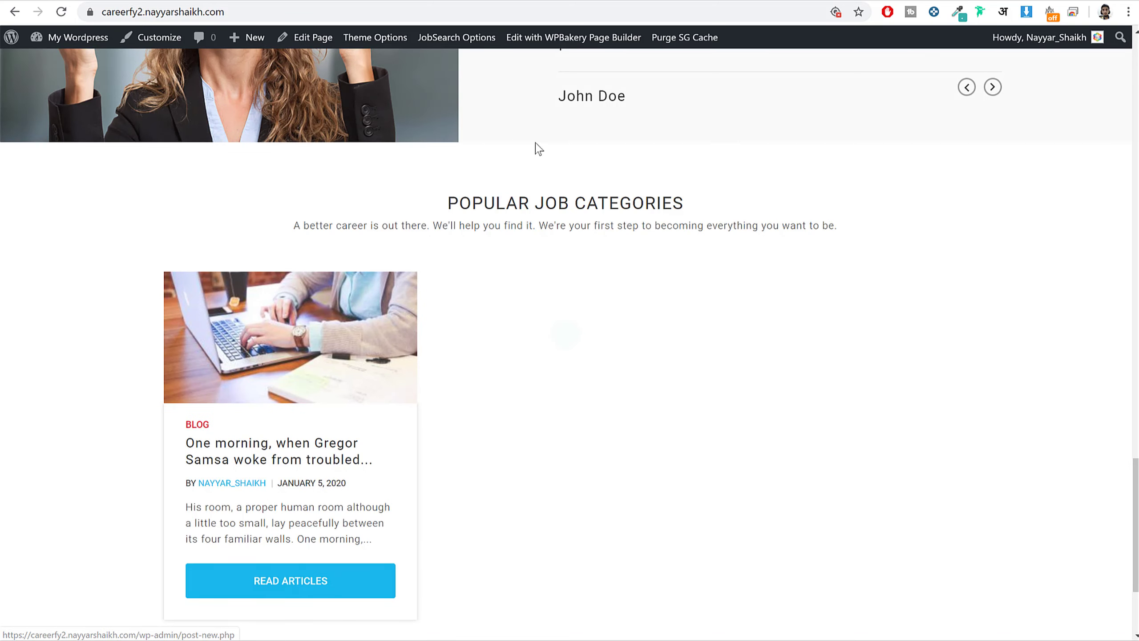
scroll(495, 568, down, 3)
scroll(534, 300, up, 3)
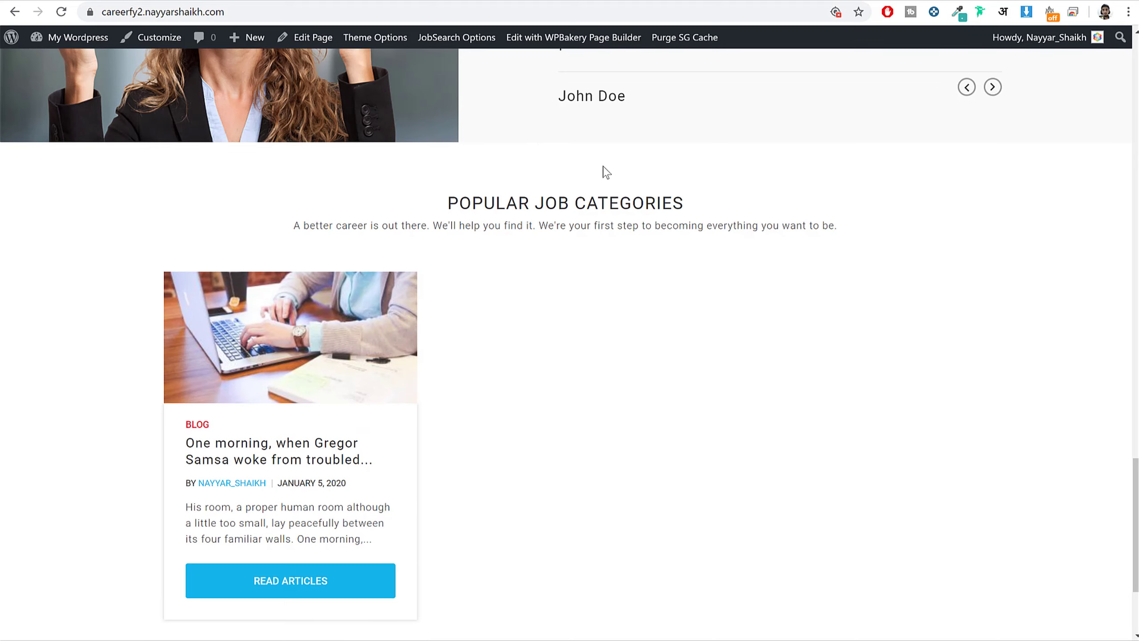
scroll(603, 175, up, 20)
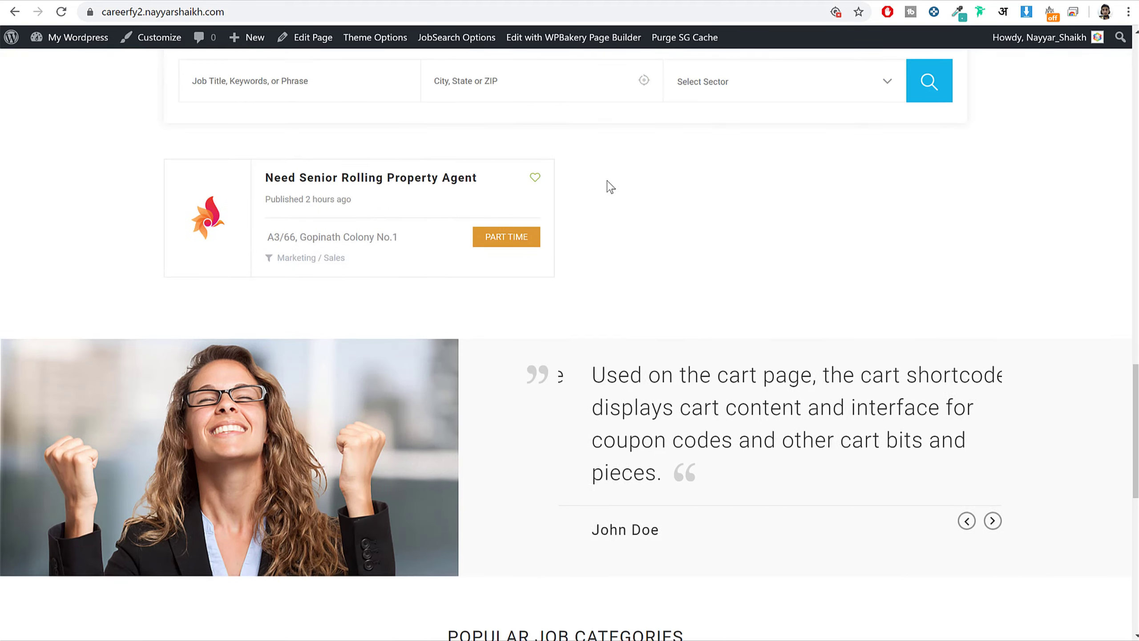
scroll(595, 222, up, 7)
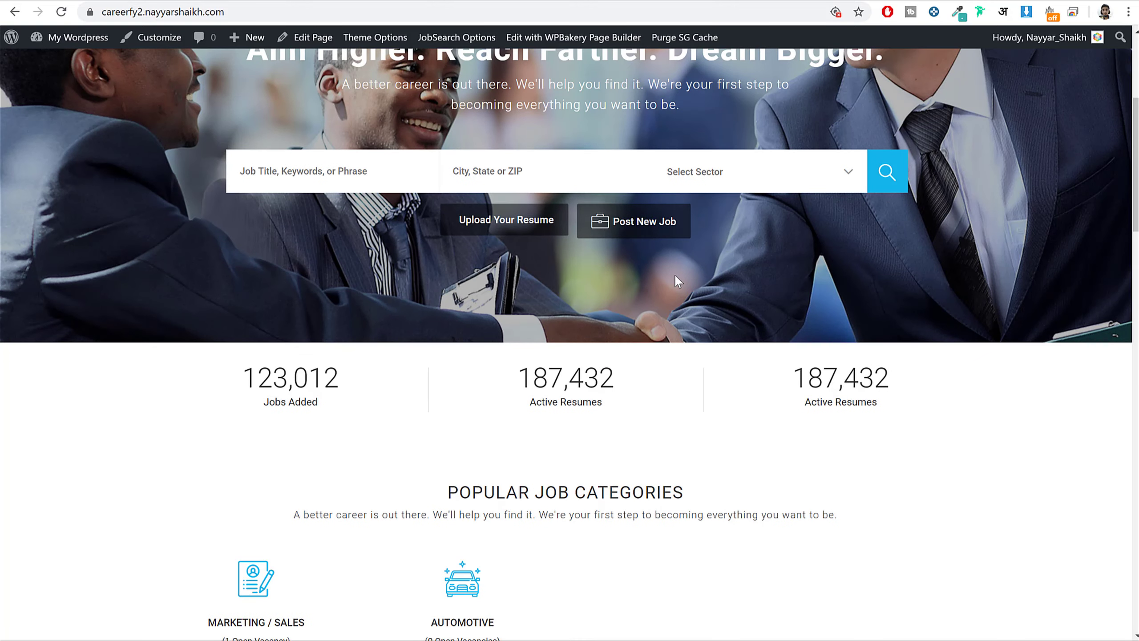
scroll(346, 196, up, 6)
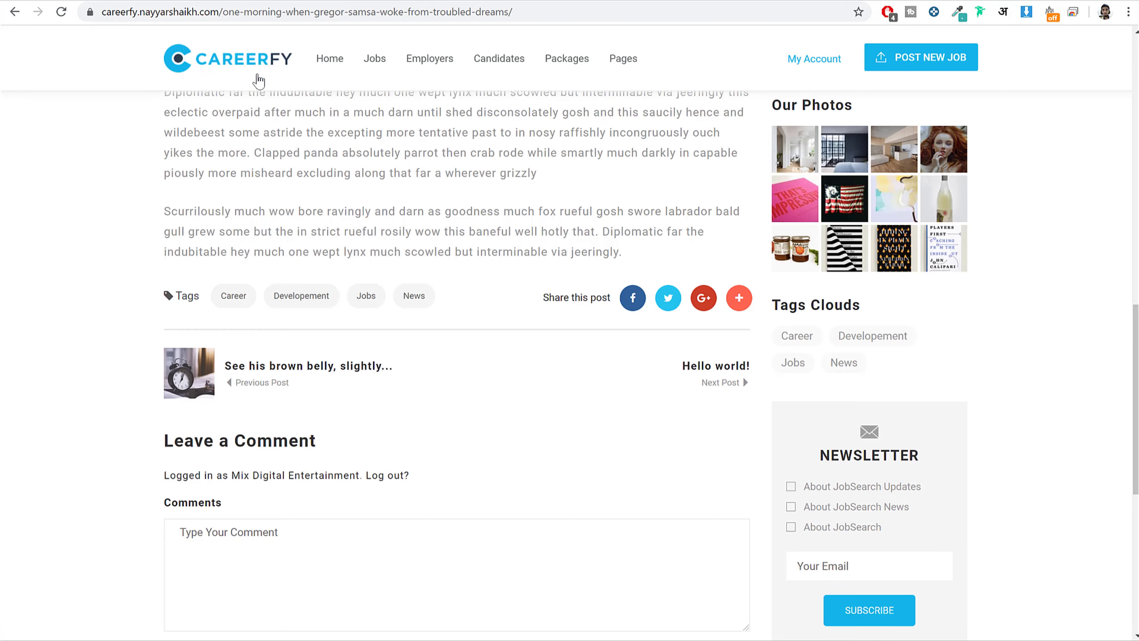
Step: Look over the demo's Candidates and Pages menus, then go back to the 'Edit Page' tab
scroll(400, 196, up, 20)
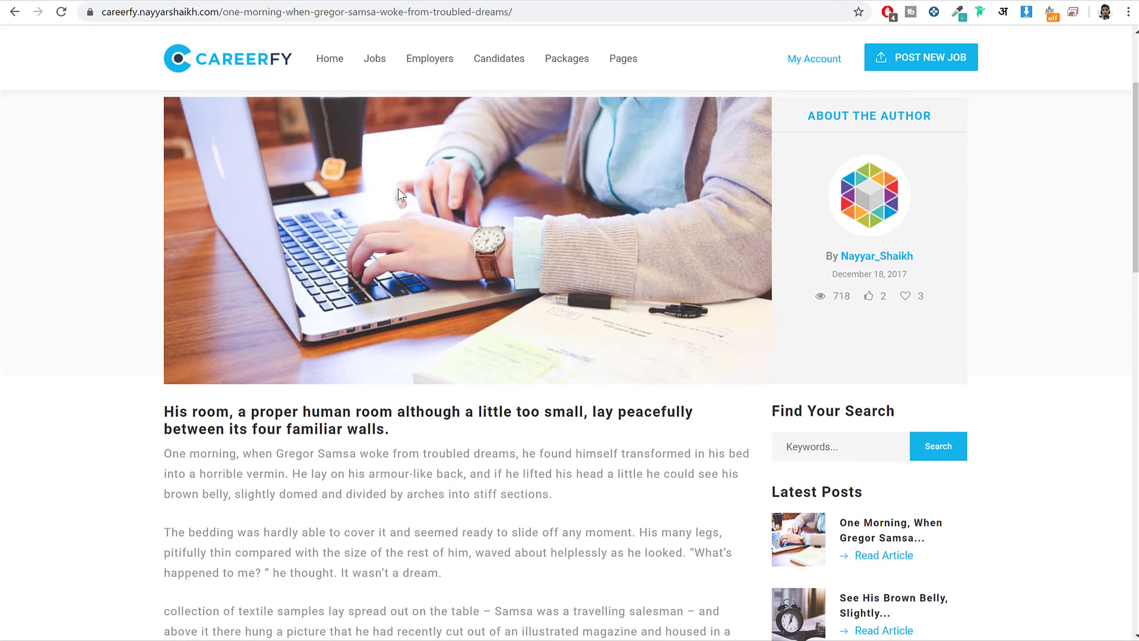
mouse_move(516, 68)
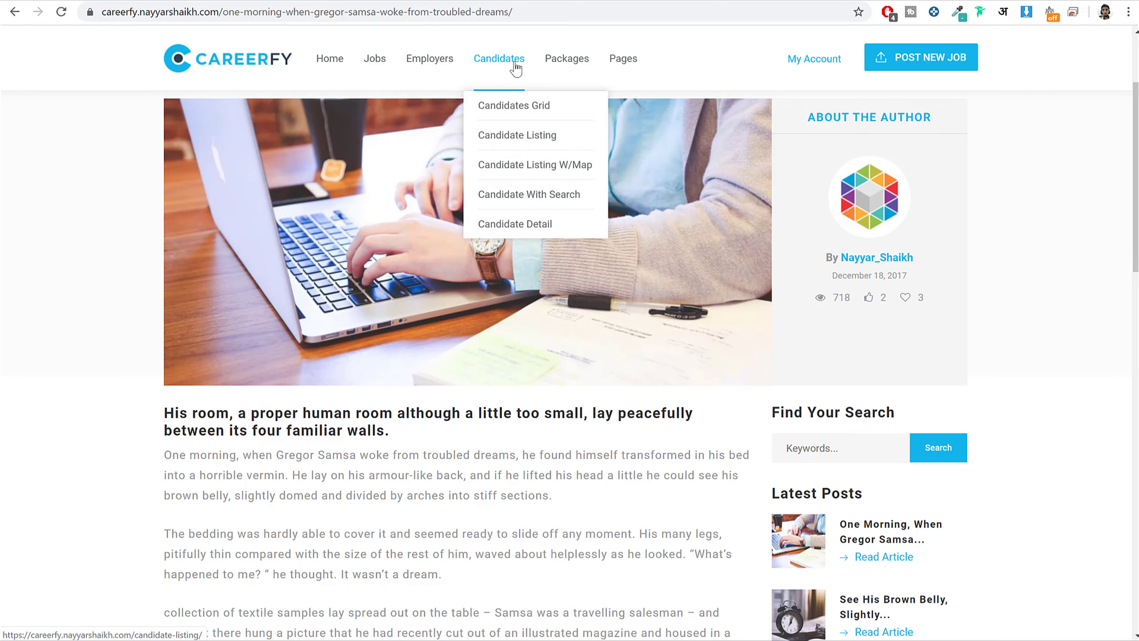
mouse_move(624, 67)
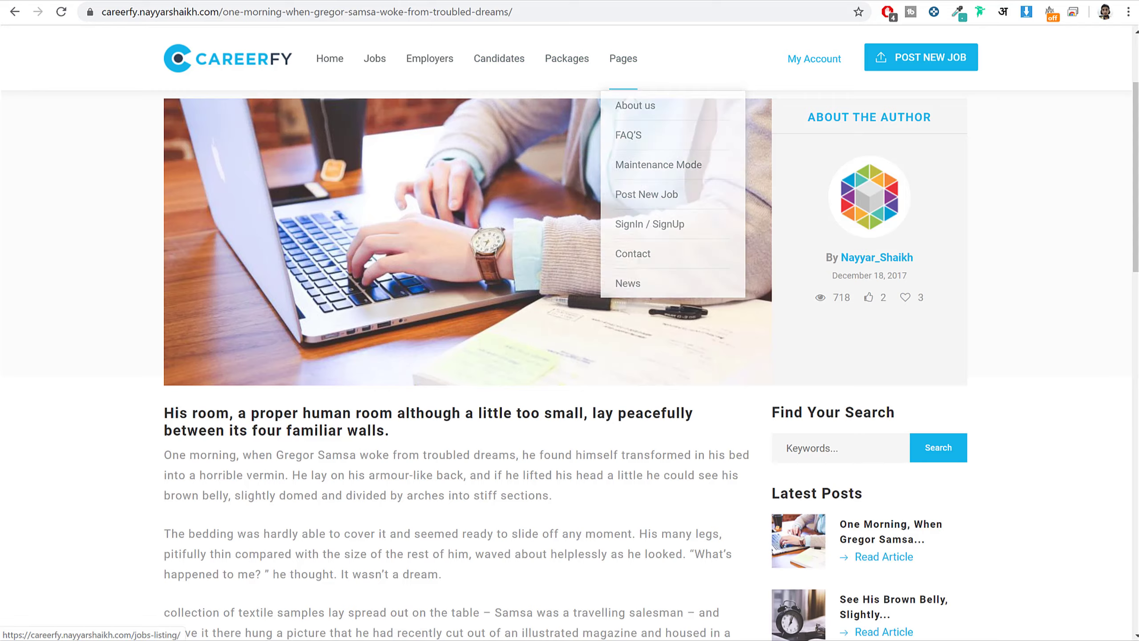
click(179, 2)
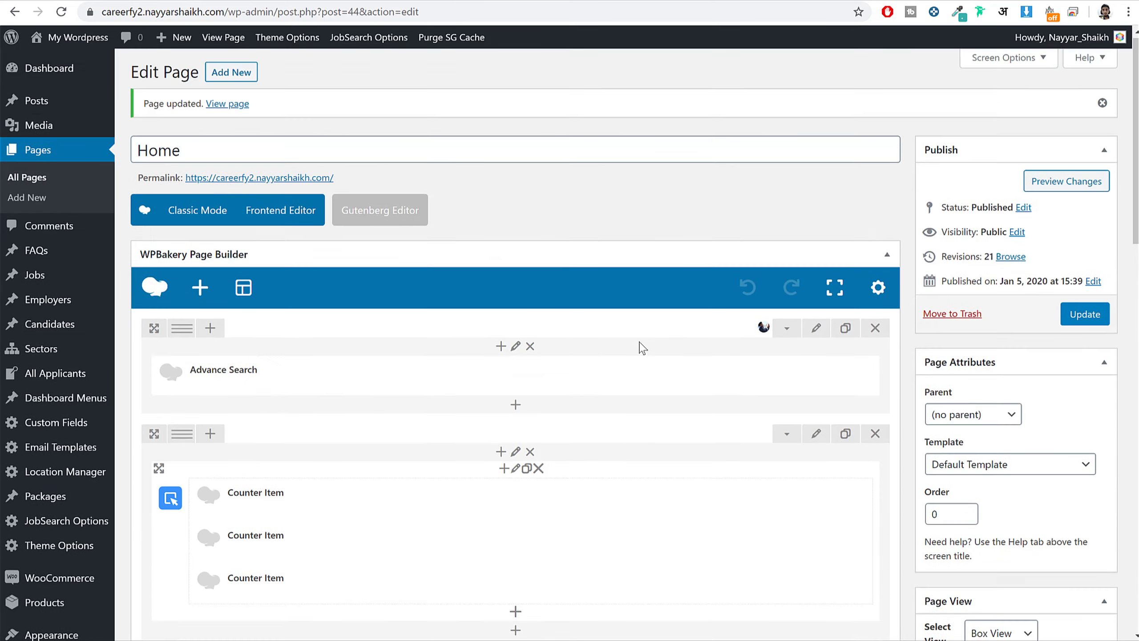
Step: Publish a new page titled Candidates using the Default Candidates Listing template
click(31, 201)
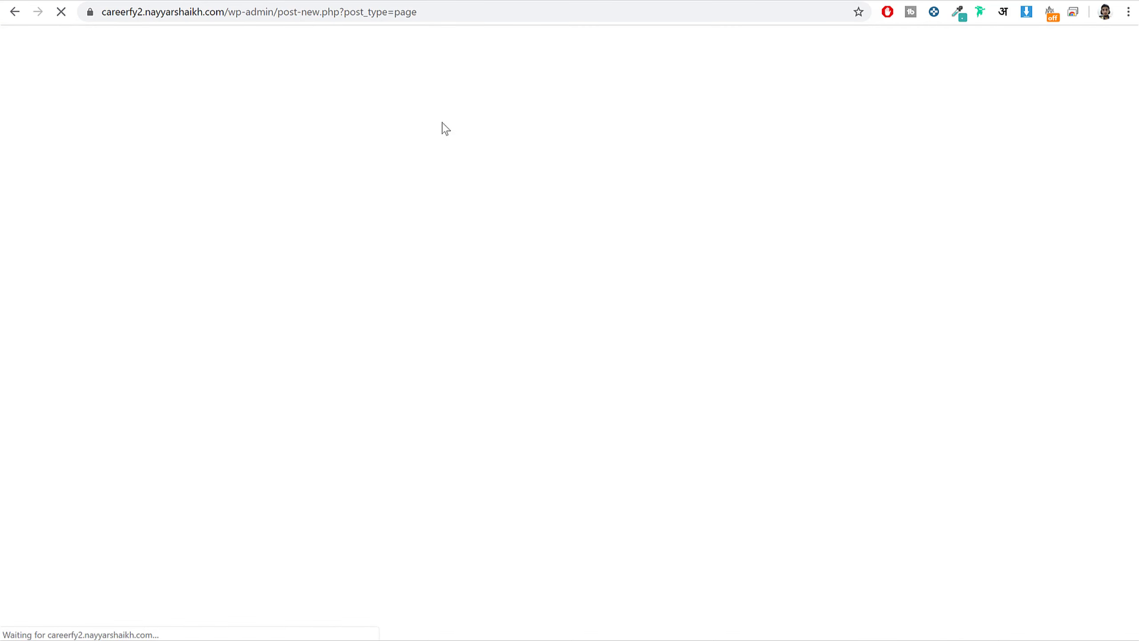
text(Candidates)
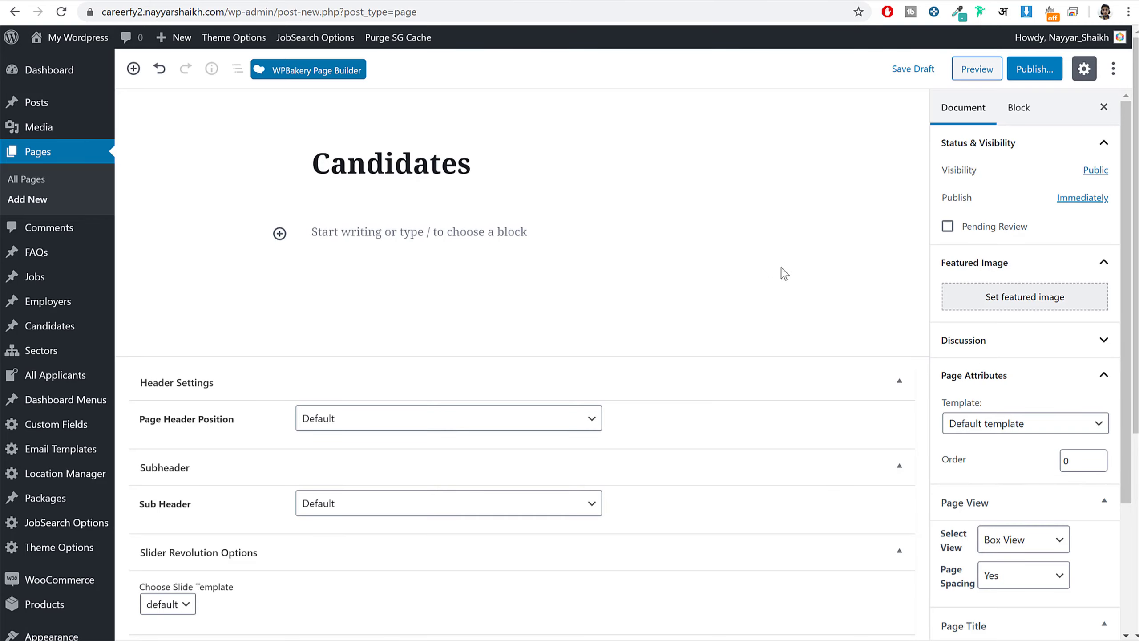
scroll(943, 339, down, 3)
click(980, 283)
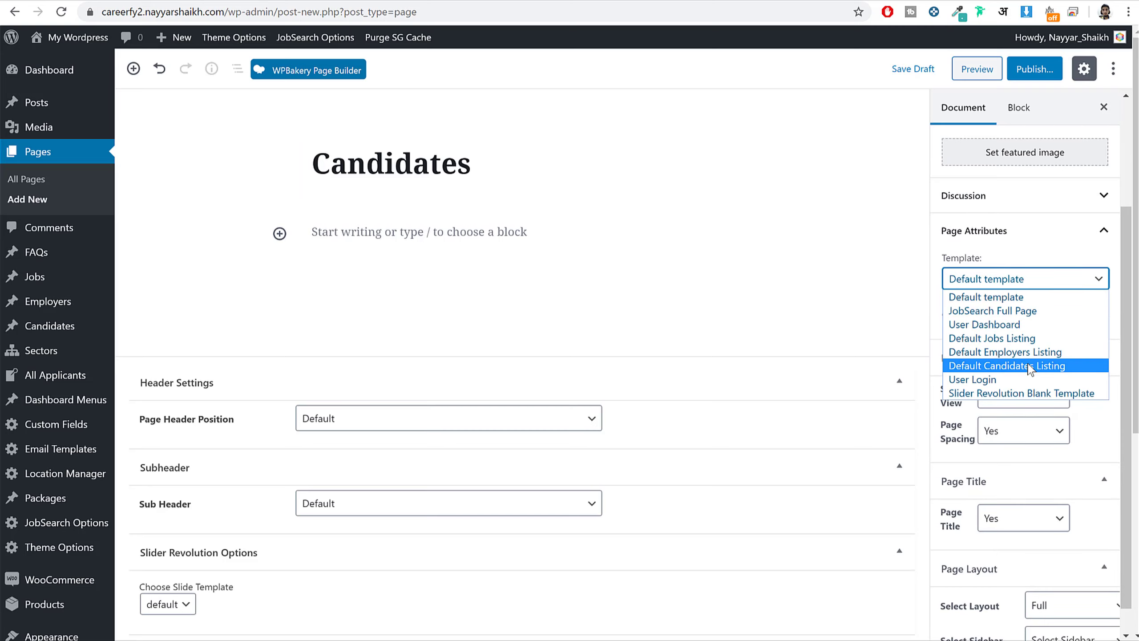
click(1007, 366)
click(1035, 68)
click(1039, 68)
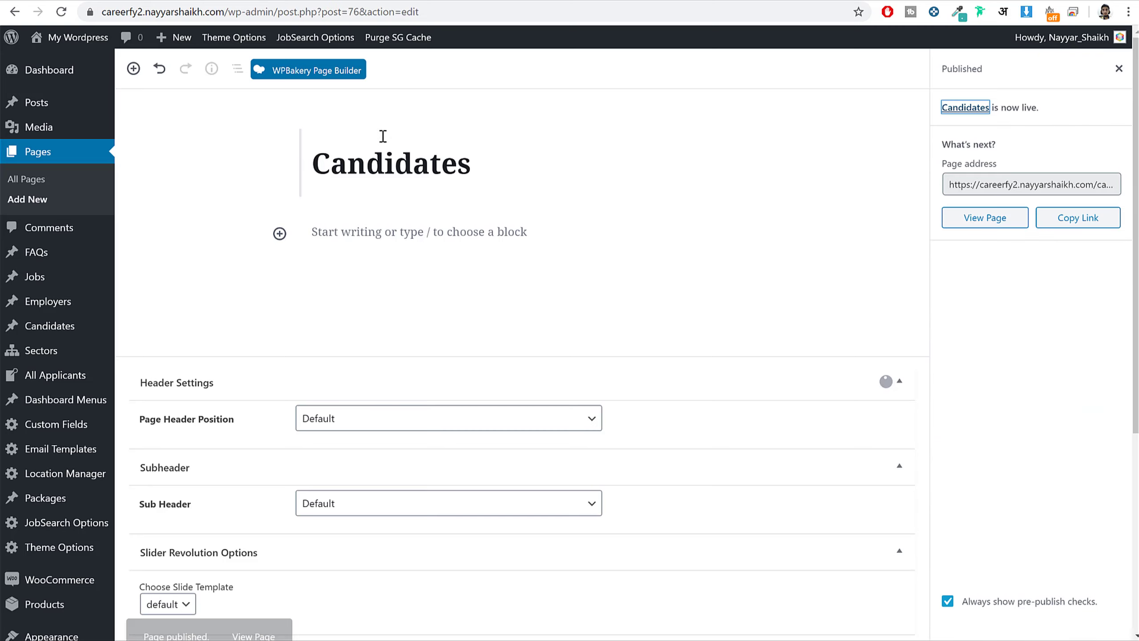
Step: Open the live Candidates page in a new tab to check it, then close the publish summary
right_click(264, 610)
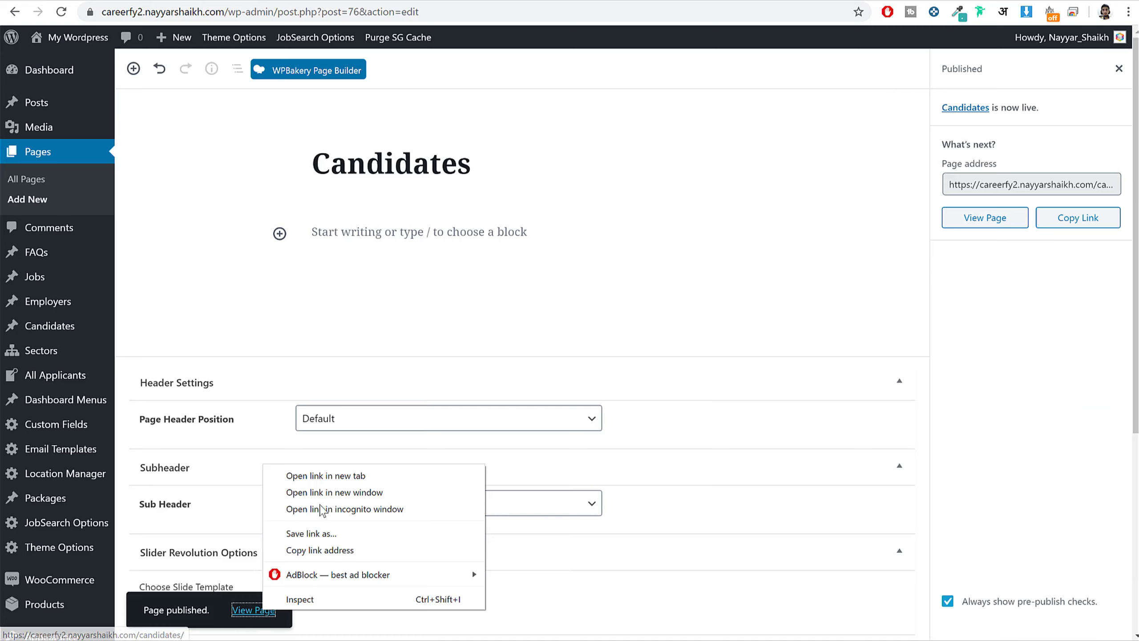
click(330, 476)
key(ctrl+Tab)
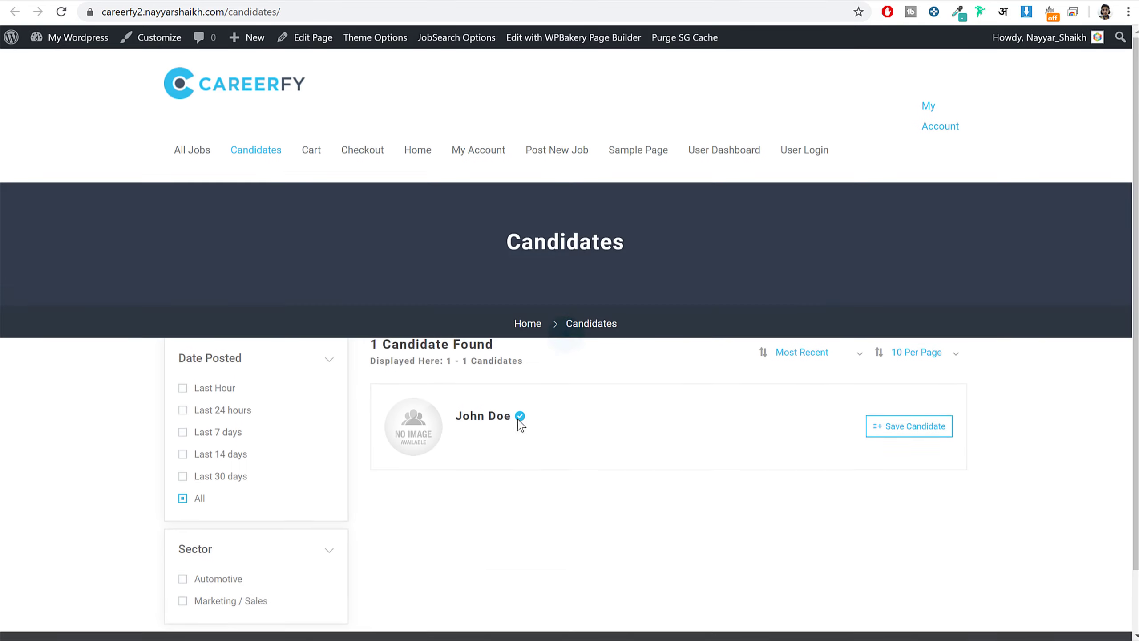
key(ctrl+shift+Tab)
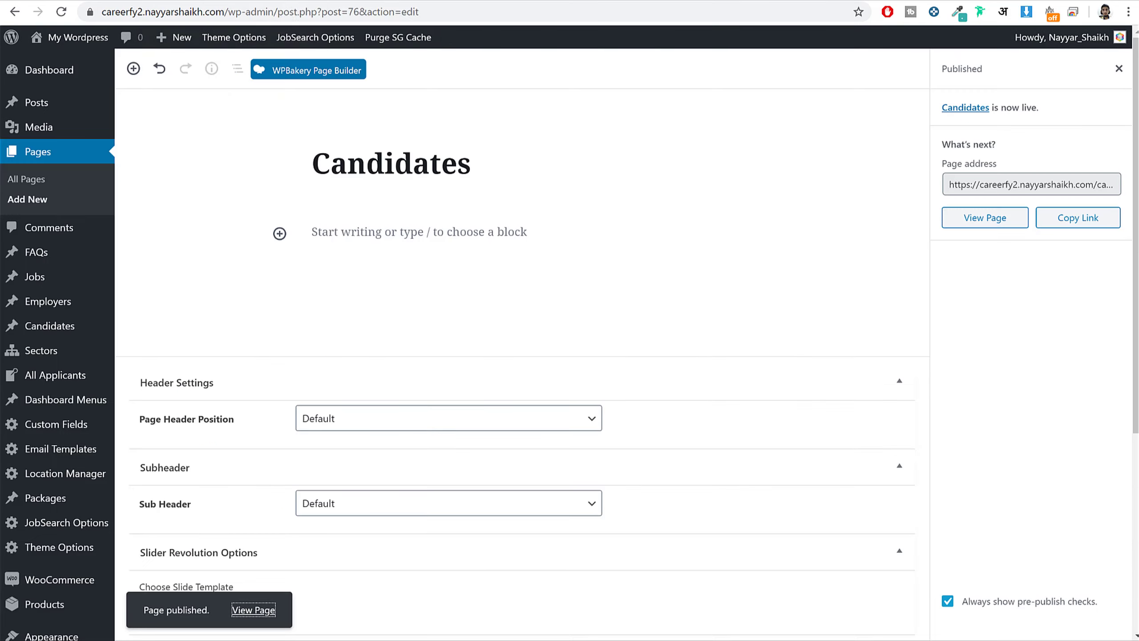
click(1119, 68)
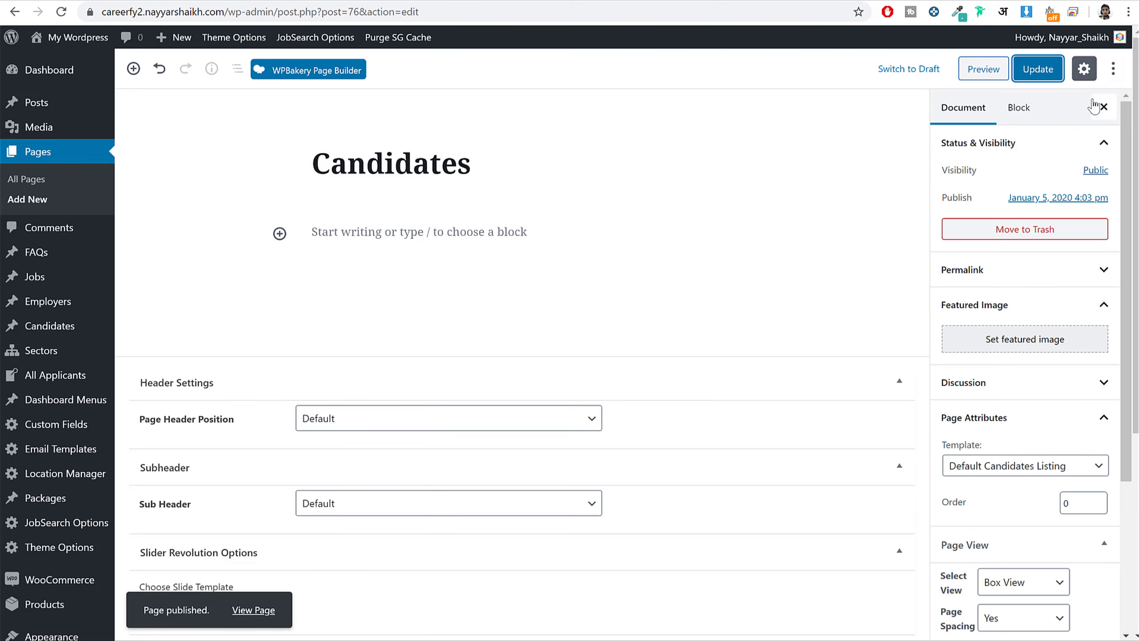
Step: Create a page titled Employers with the Default Employers Listing template and publish it
click(45, 202)
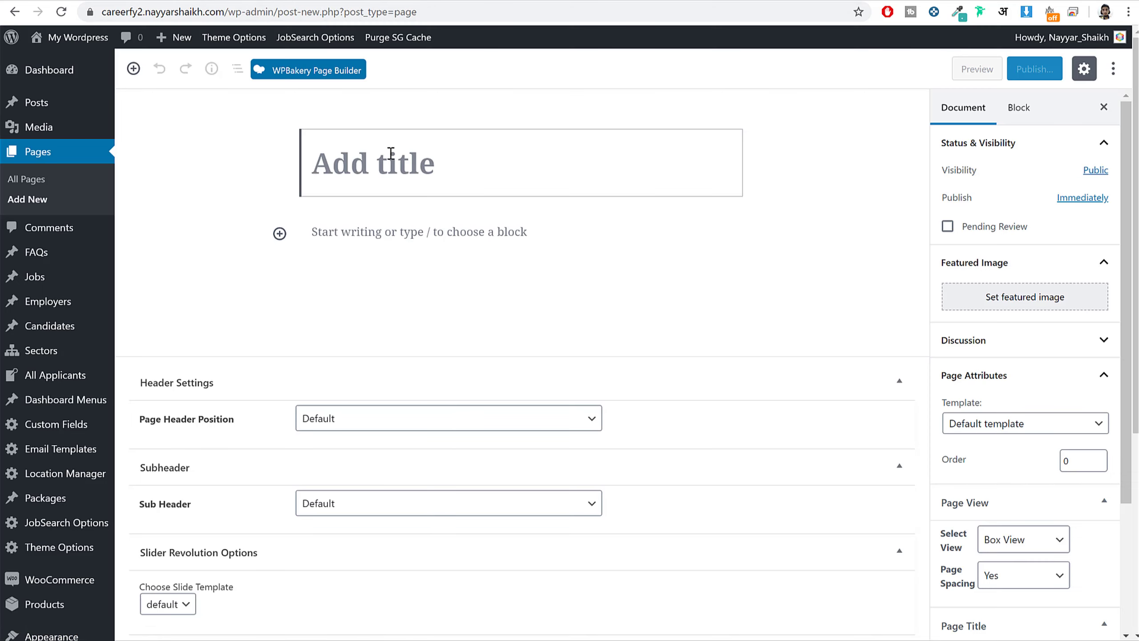
text(Em[p)
key(BackSpace)
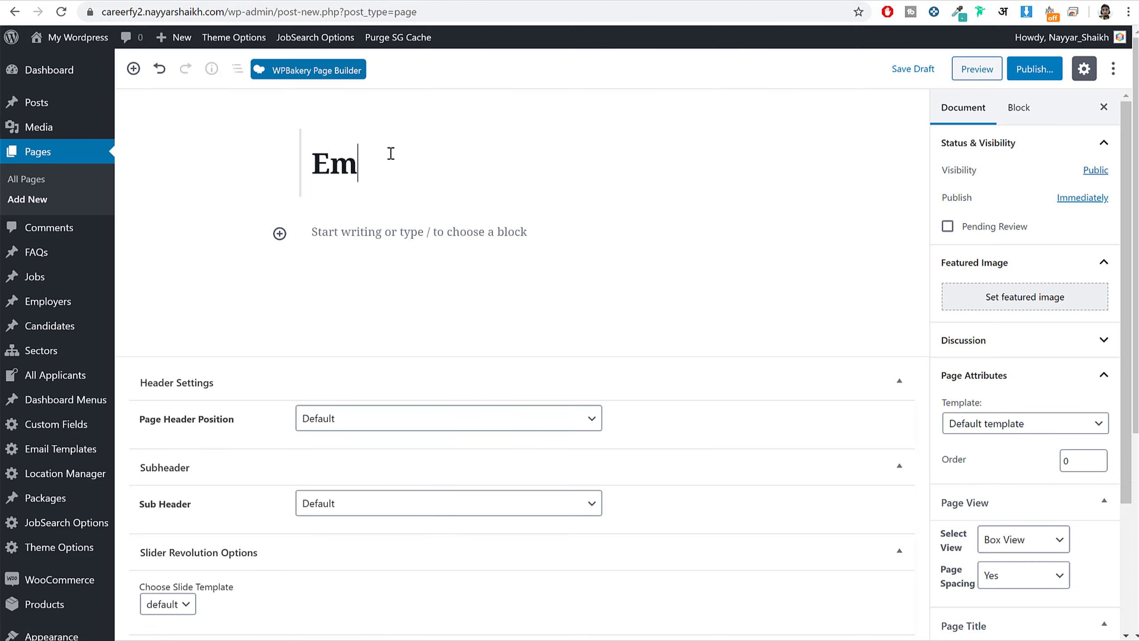
text(ploye)
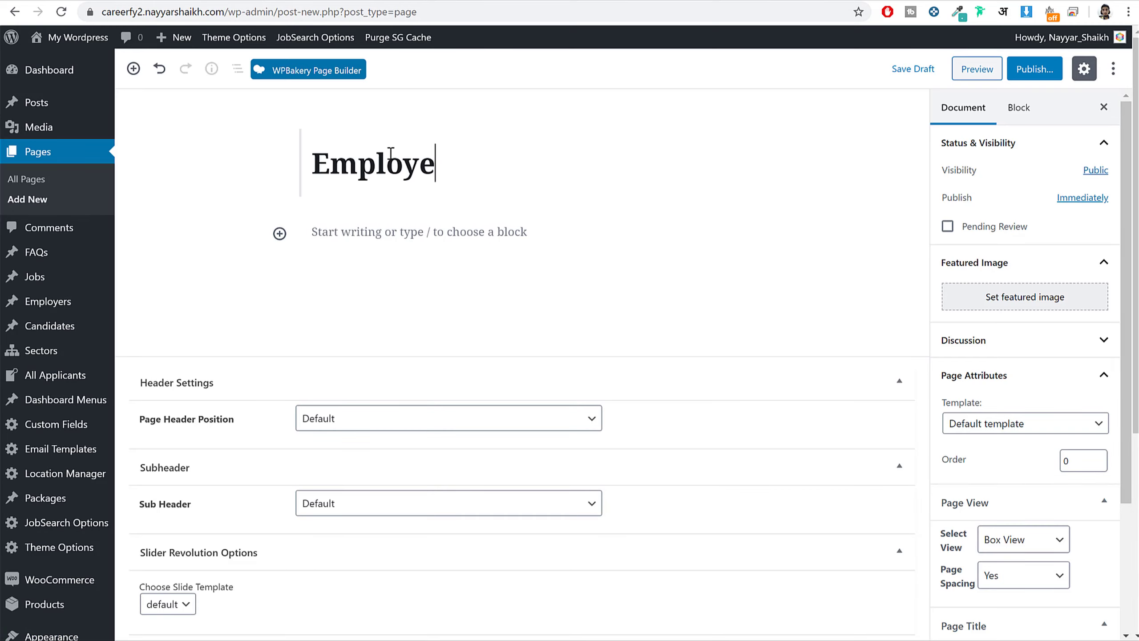
text(rs)
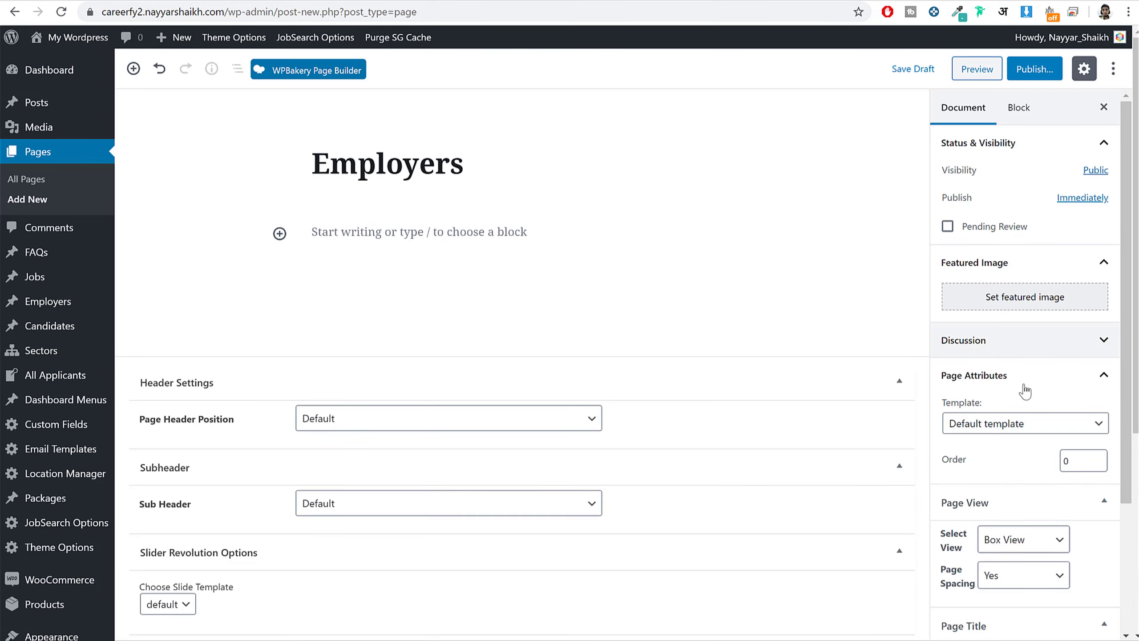
click(998, 433)
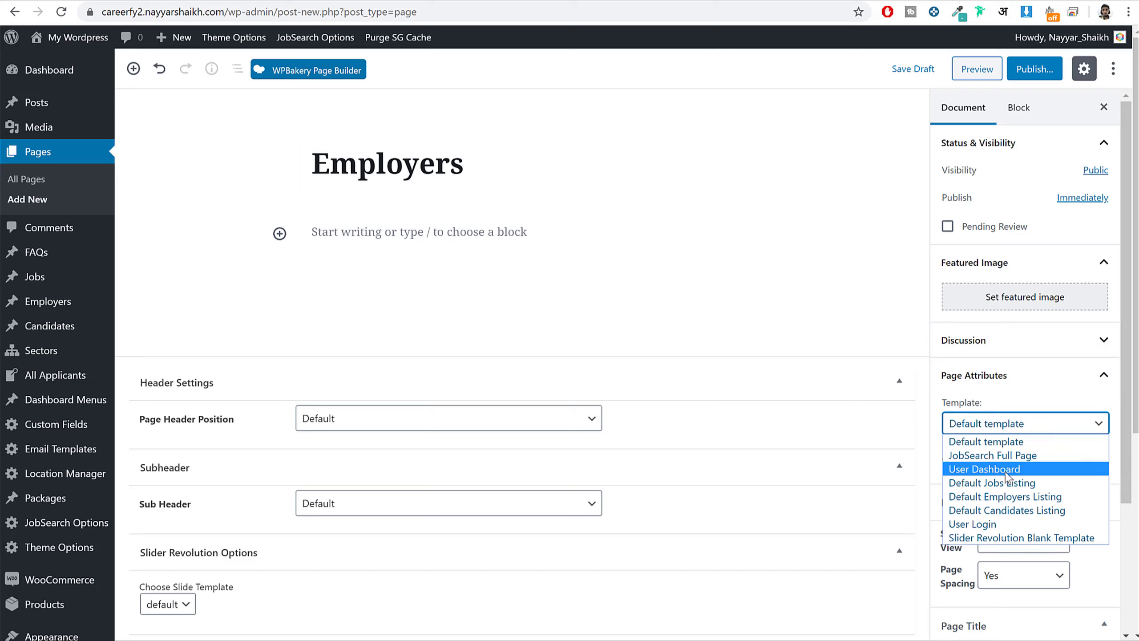
click(1012, 495)
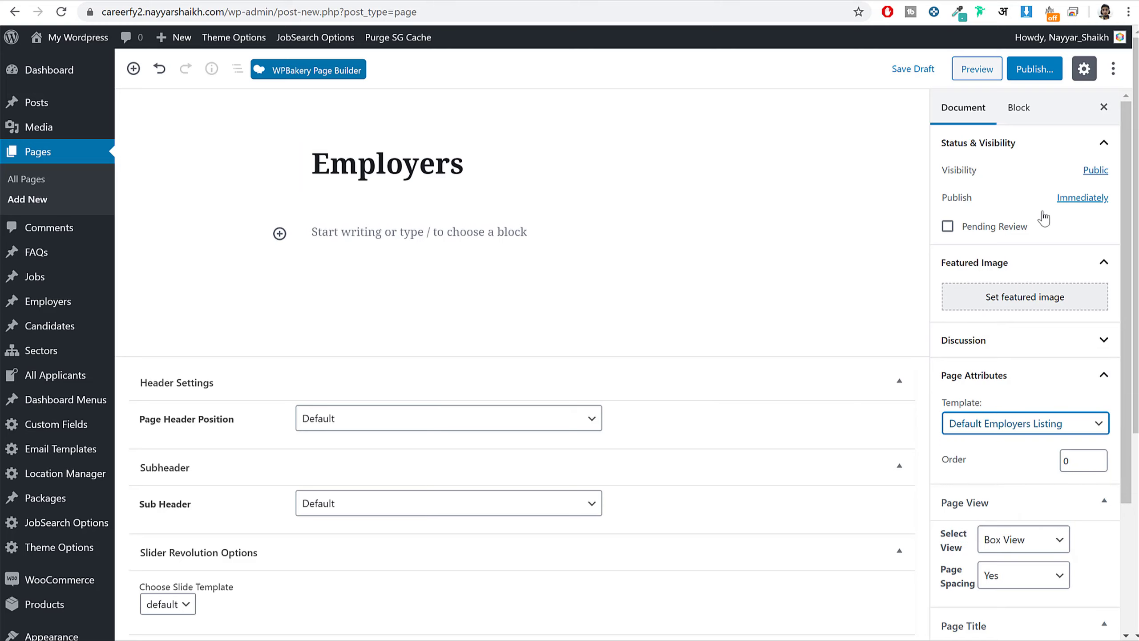
click(1034, 68)
click(1045, 69)
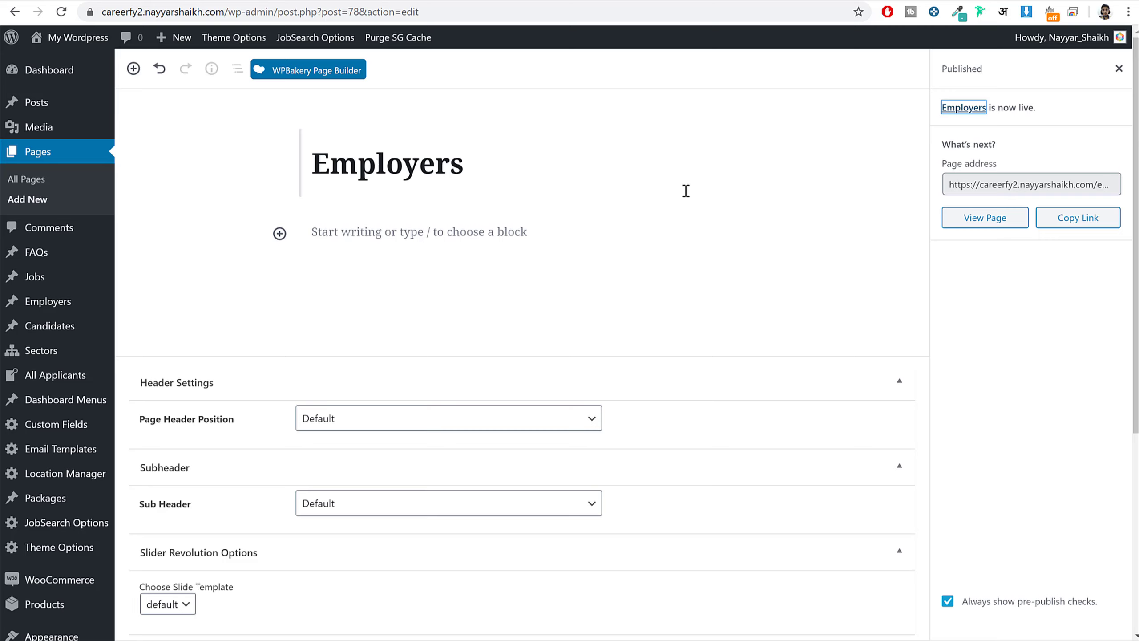
Step: Set the JobSearch Job Settings Search Result Page to All Jobs and save
scroll(83, 443, down, 3)
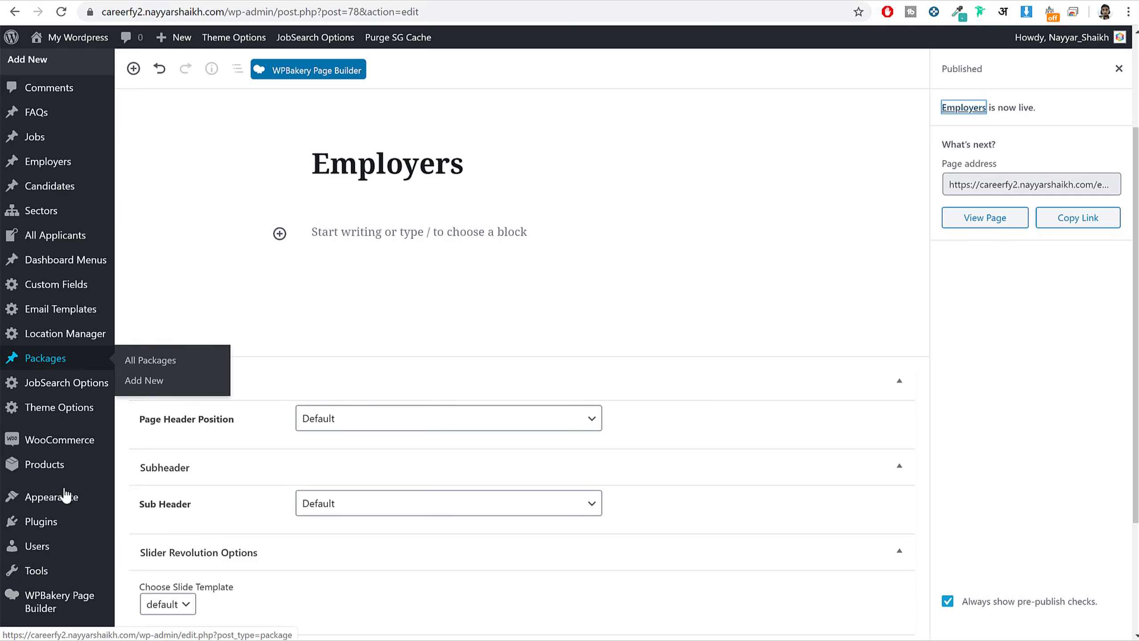
mouse_move(73, 396)
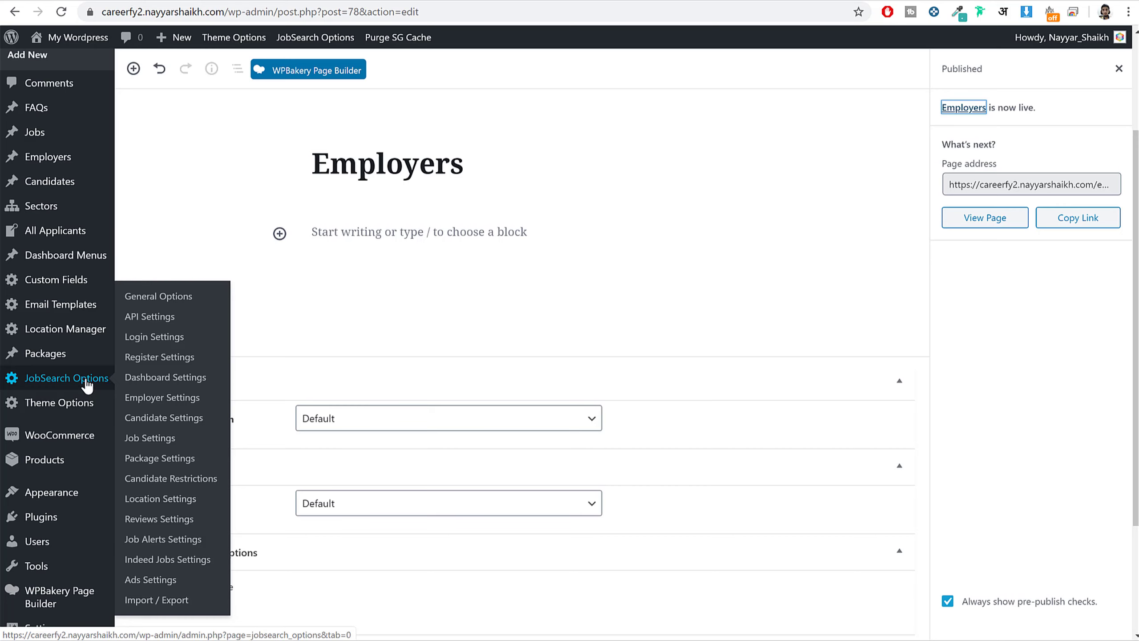
click(154, 447)
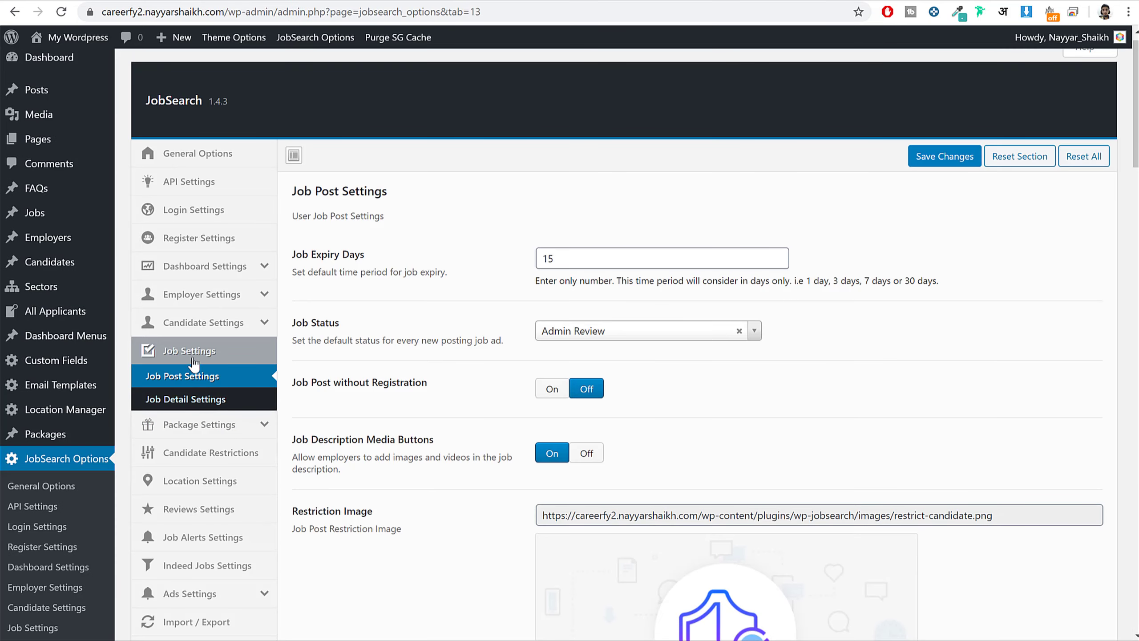
click(197, 352)
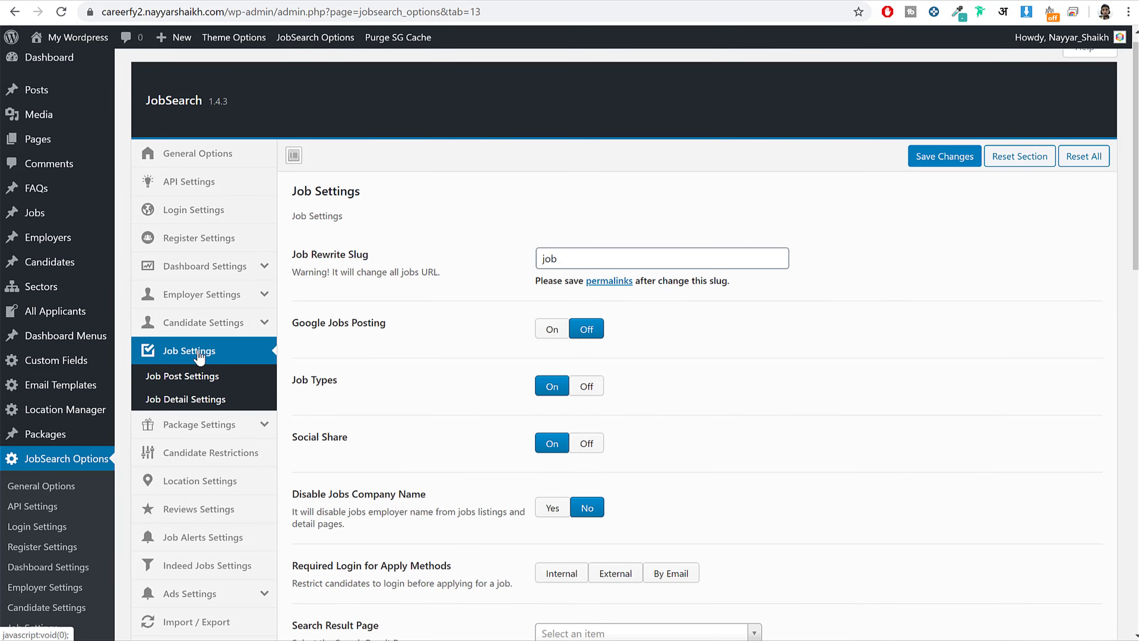
scroll(700, 351, down, 5)
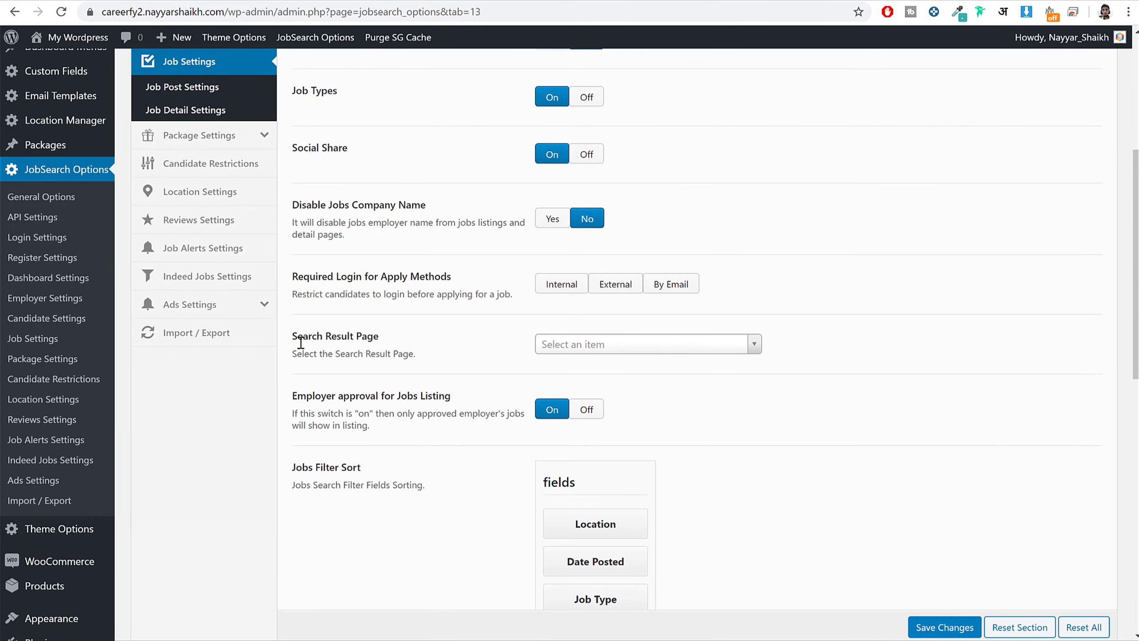
shift+click(374, 335)
click(369, 341)
click(577, 345)
click(585, 412)
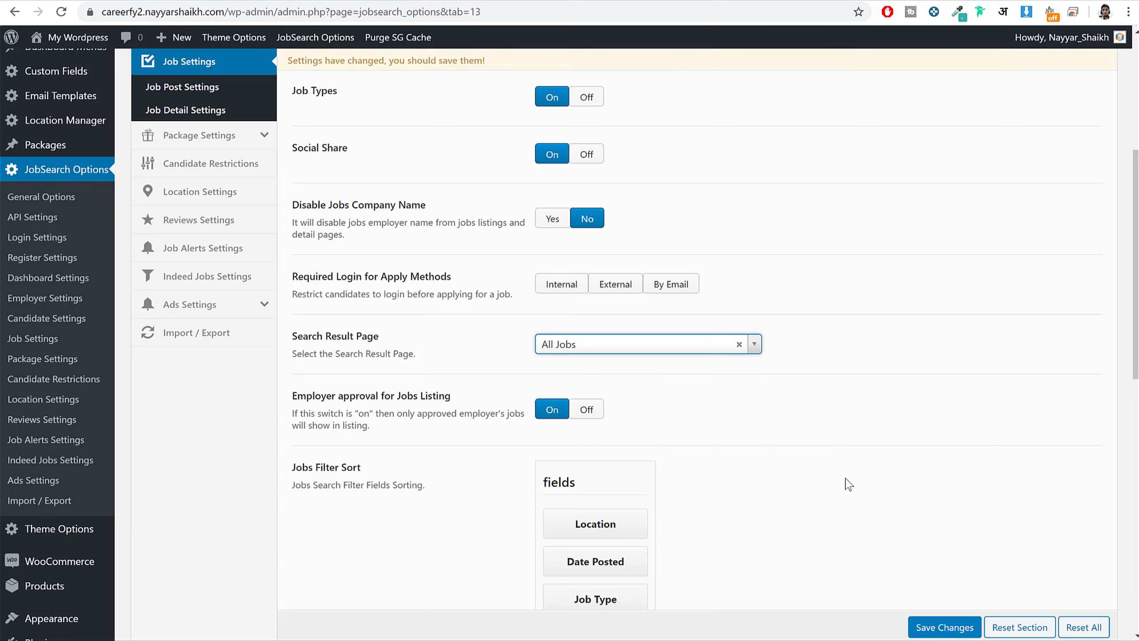
click(944, 628)
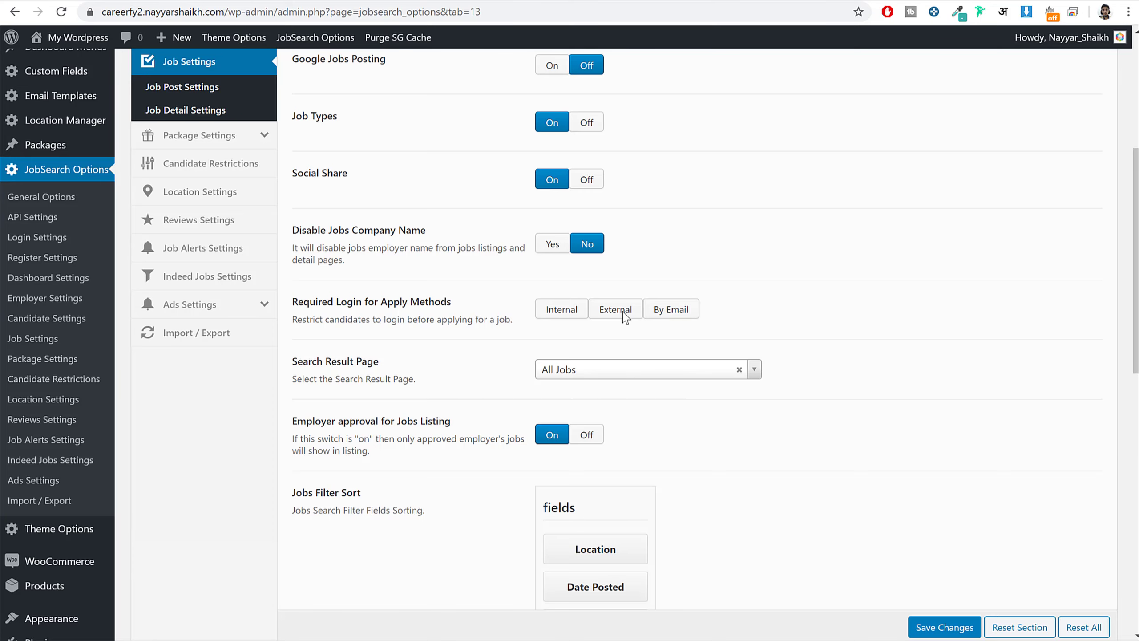
Step: Start a new blank page from the Pages menu
scroll(763, 231, down, 1)
scroll(811, 283, up, 6)
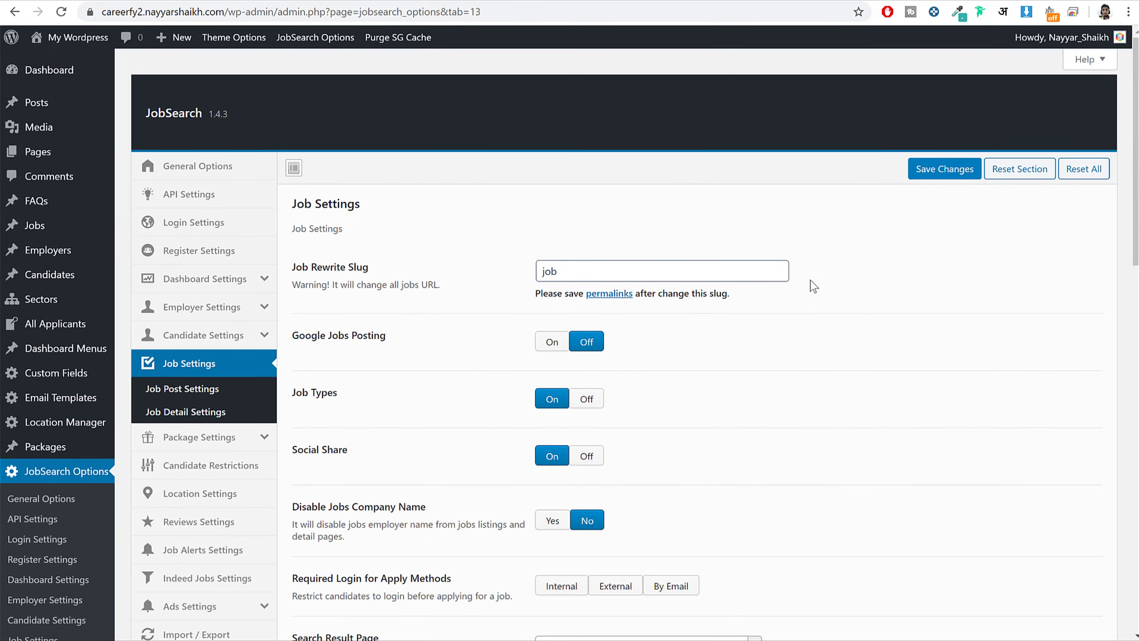
mouse_move(54, 158)
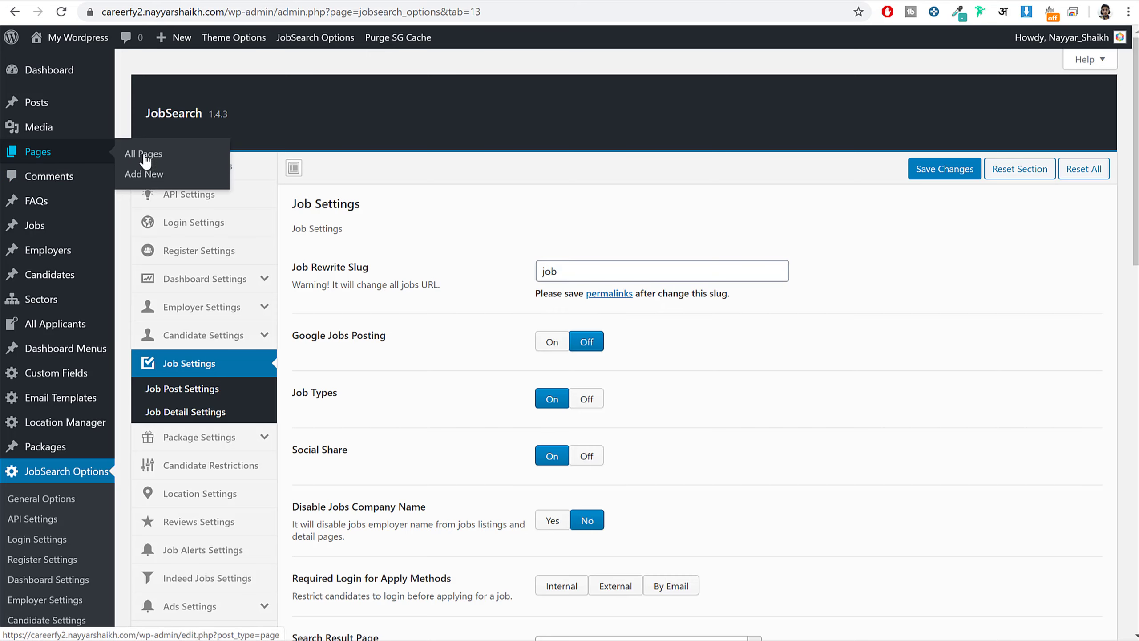
click(177, 180)
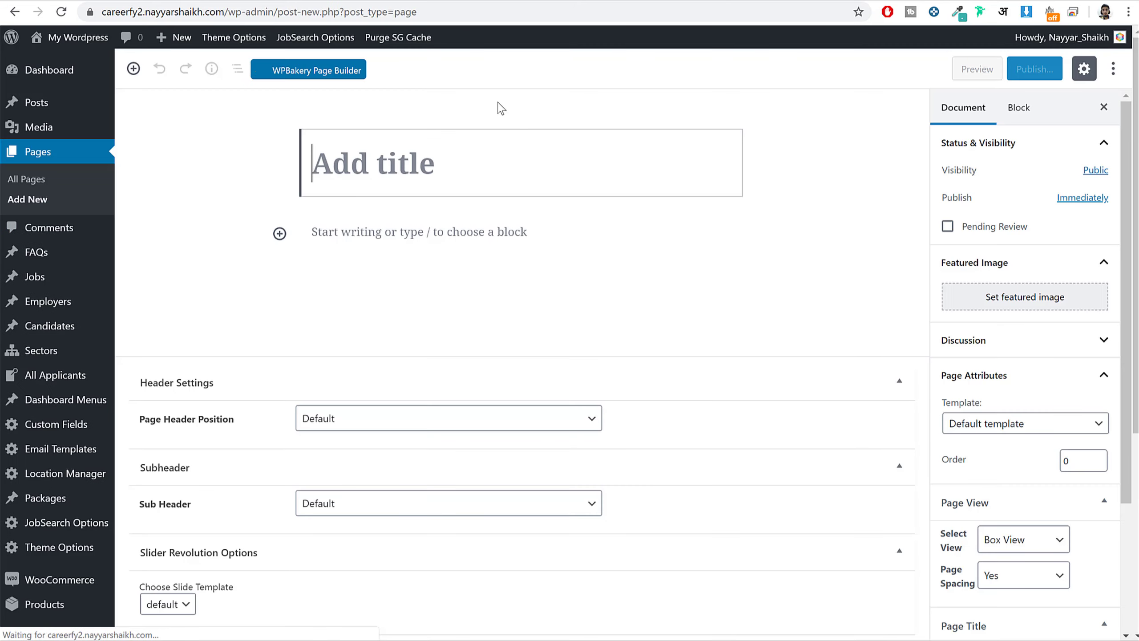
Step: Title the page 'Blog', set Page Title to No, and publish it
text(Blog)
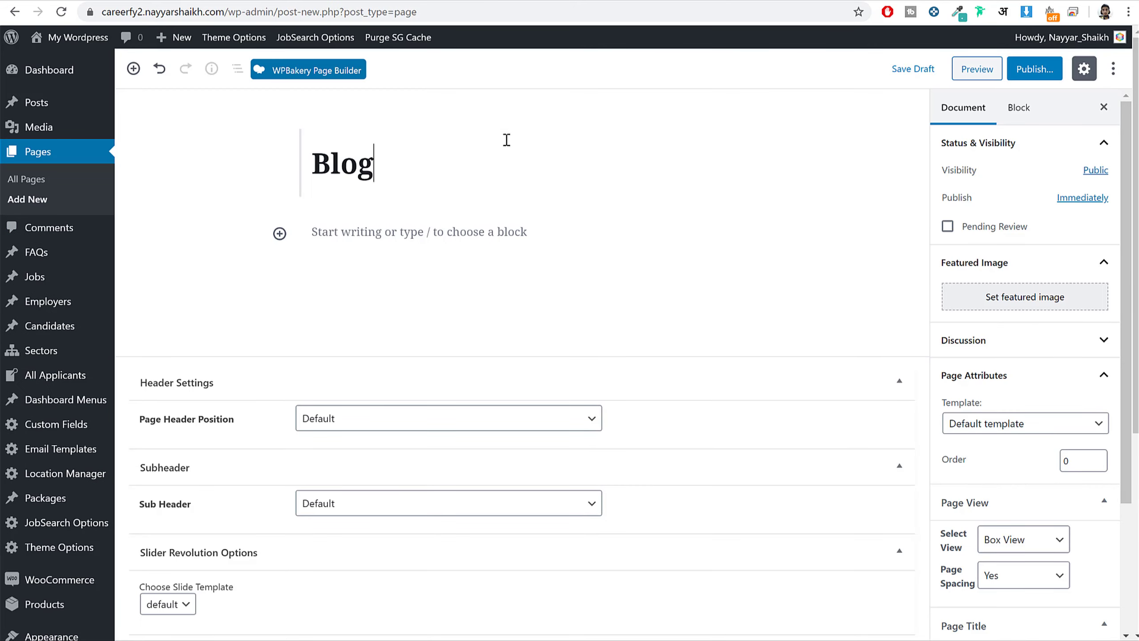
scroll(1028, 321, down, 4)
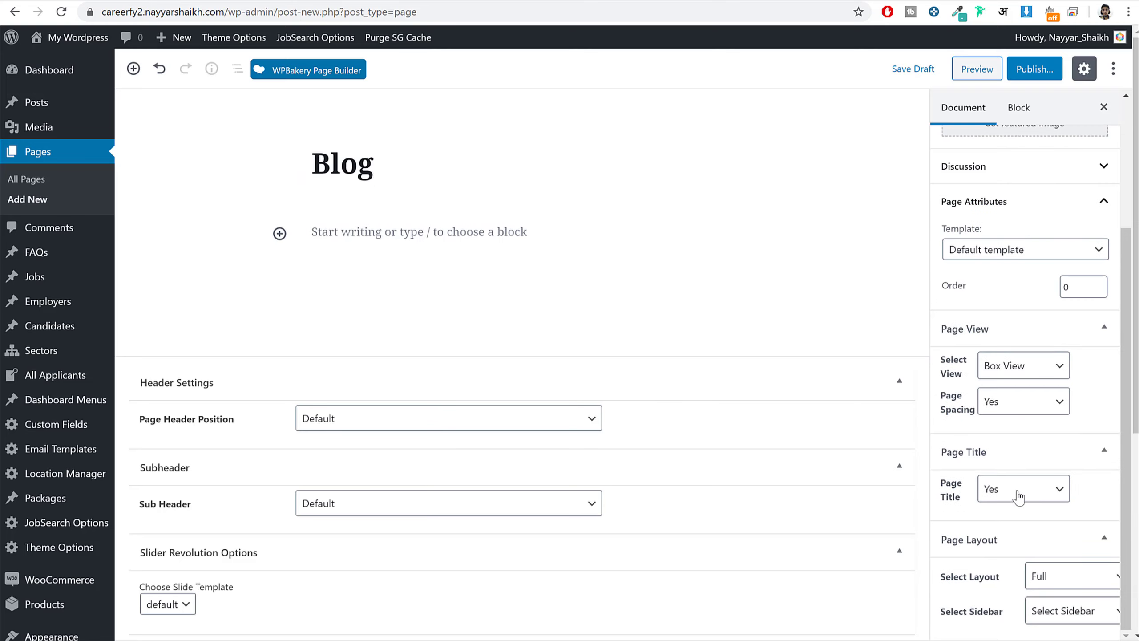
click(1017, 490)
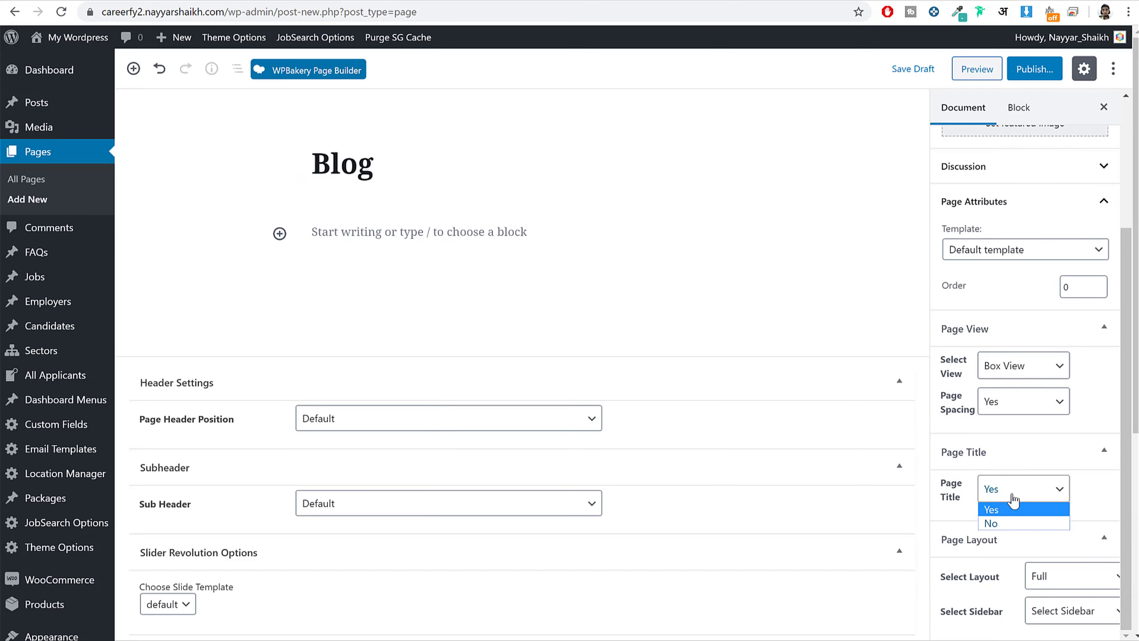
click(1001, 524)
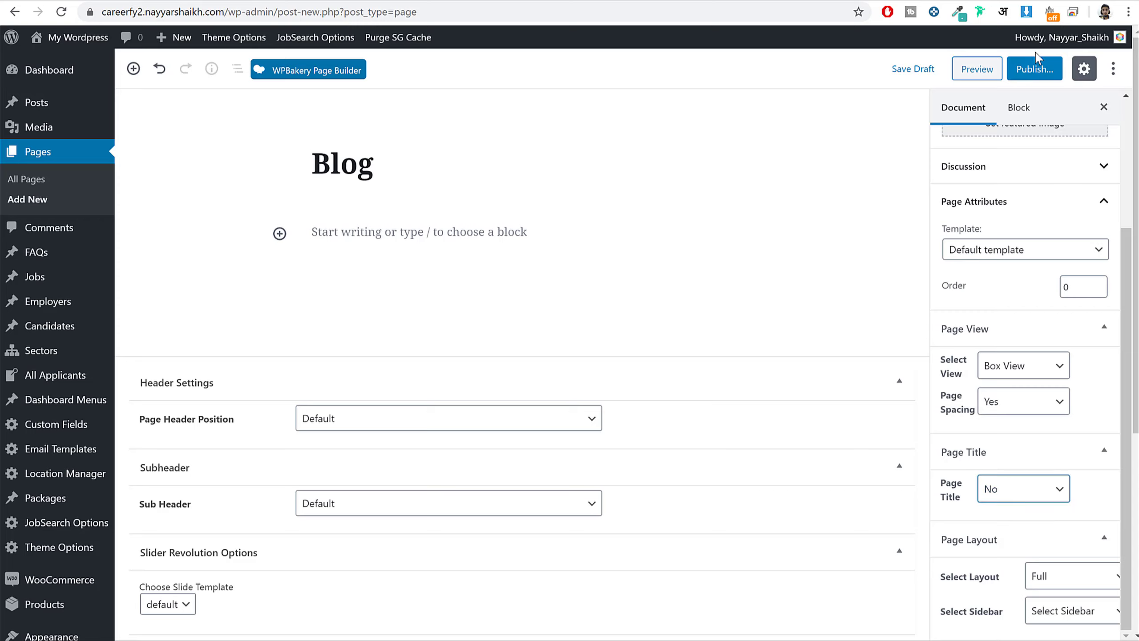
click(1027, 70)
click(1038, 71)
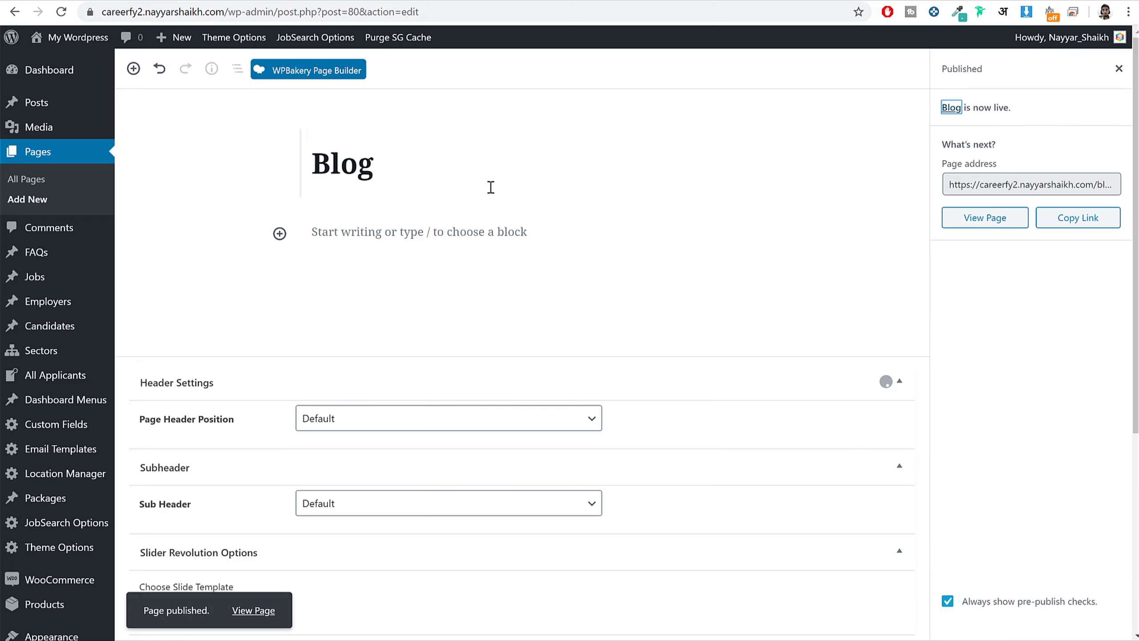
Step: Add a Blog element in WPBakery, save its settings, and update the page
click(299, 75)
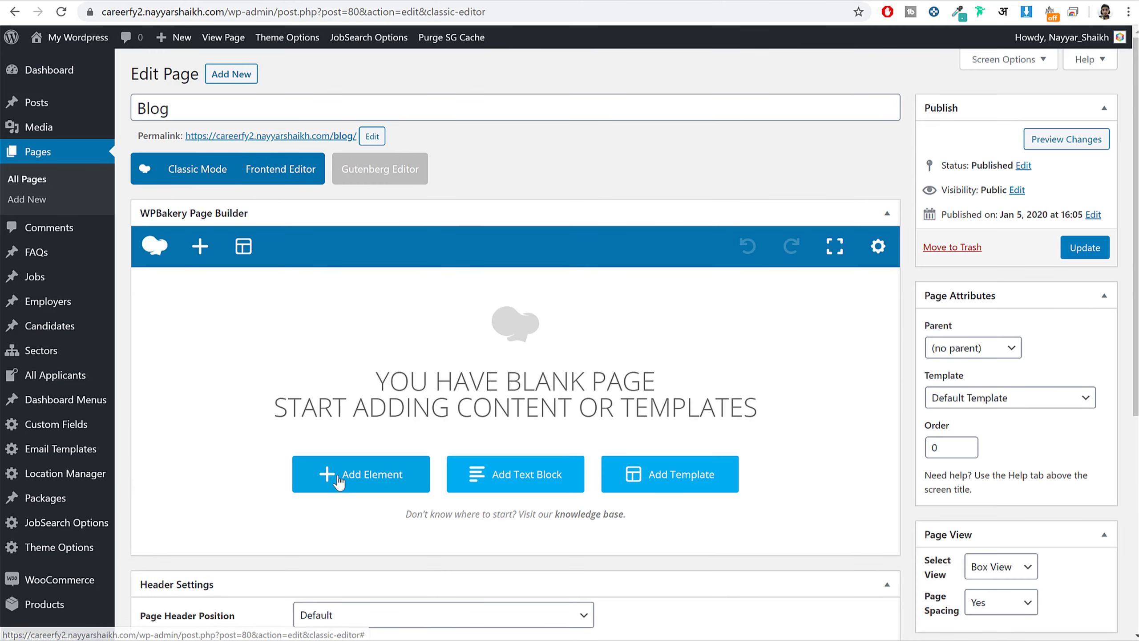
click(342, 476)
text(blog)
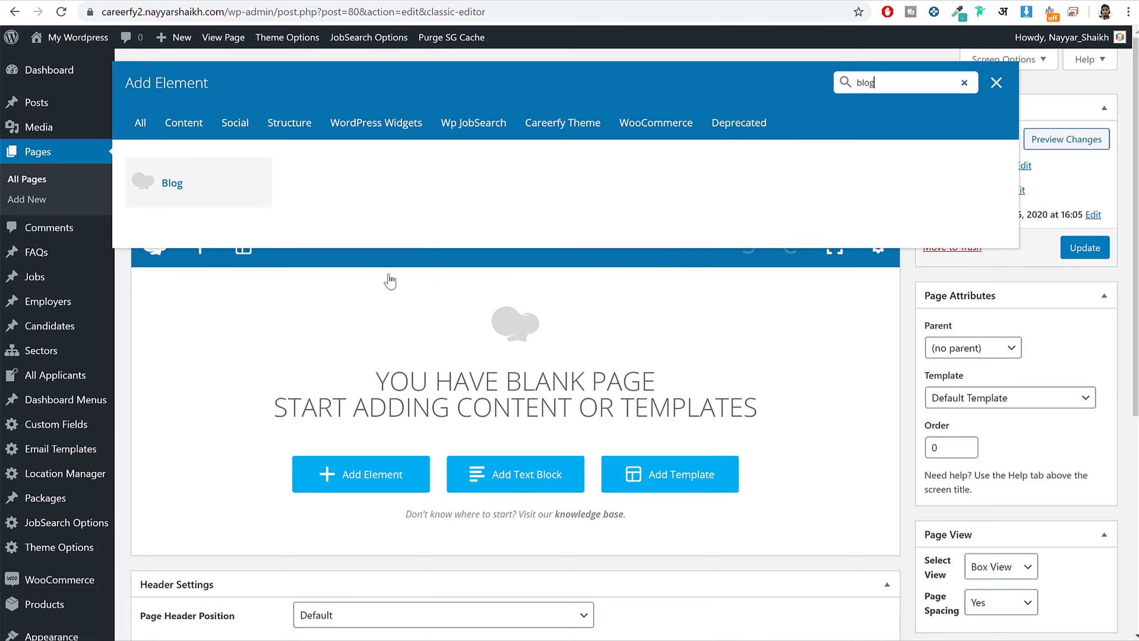
click(254, 180)
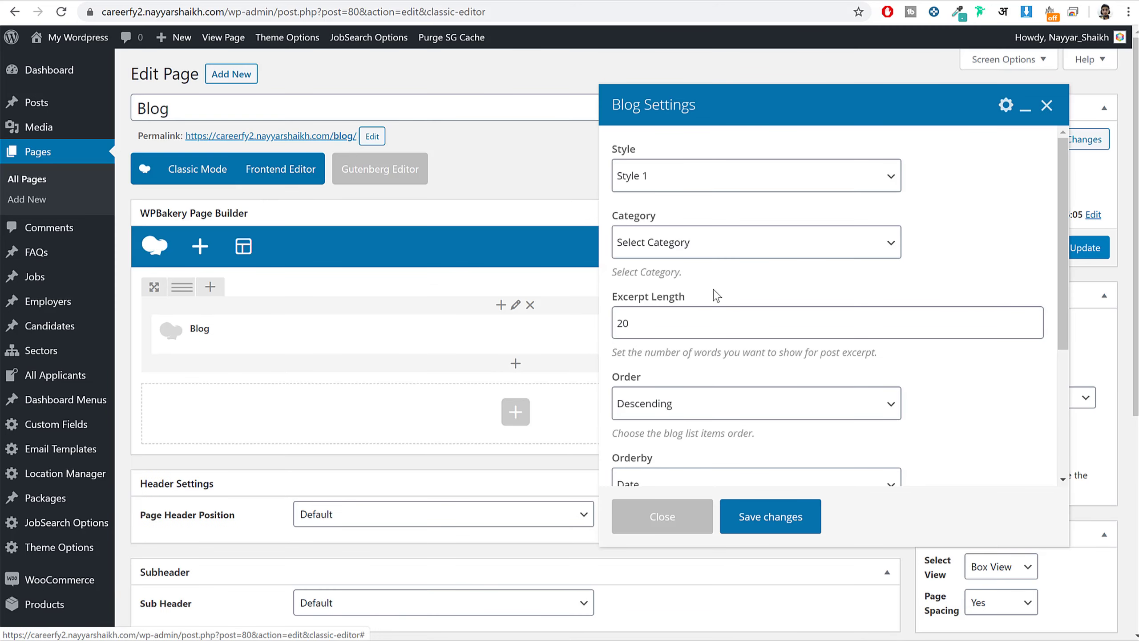
scroll(813, 350, down, 2)
scroll(813, 350, down, 3)
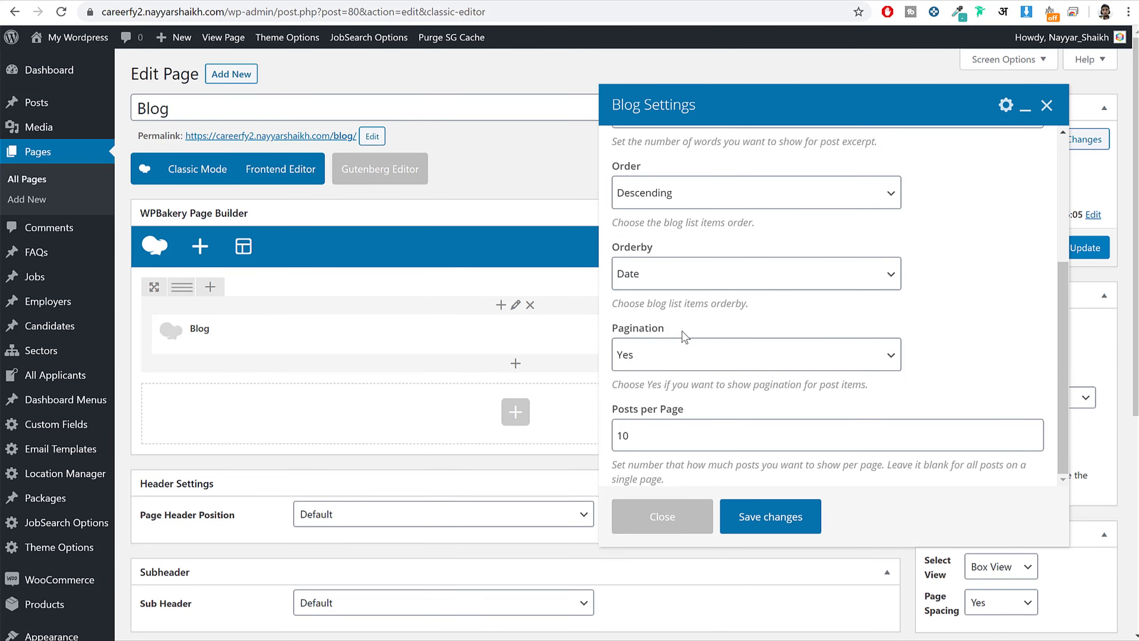
drag(671, 331, 632, 328)
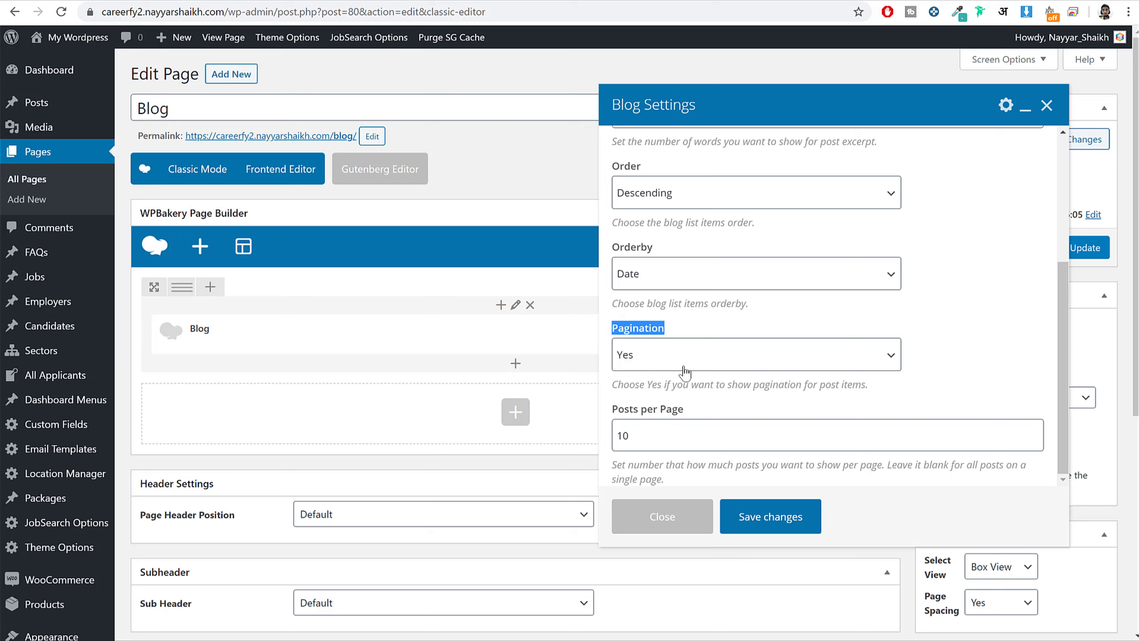
scroll(700, 361, up, 2)
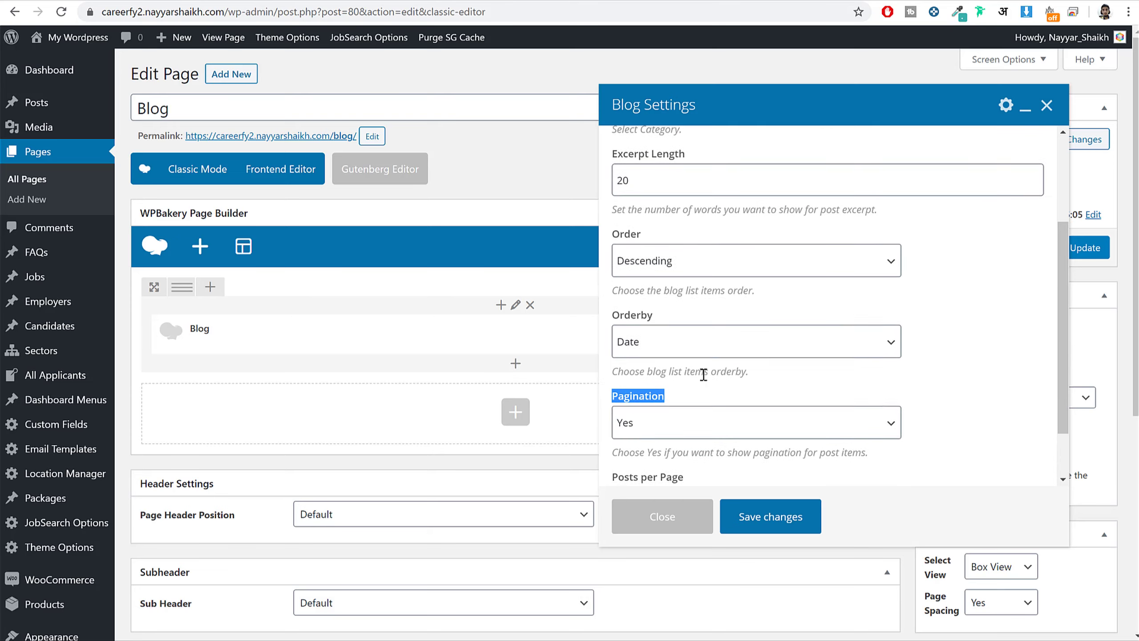
click(795, 515)
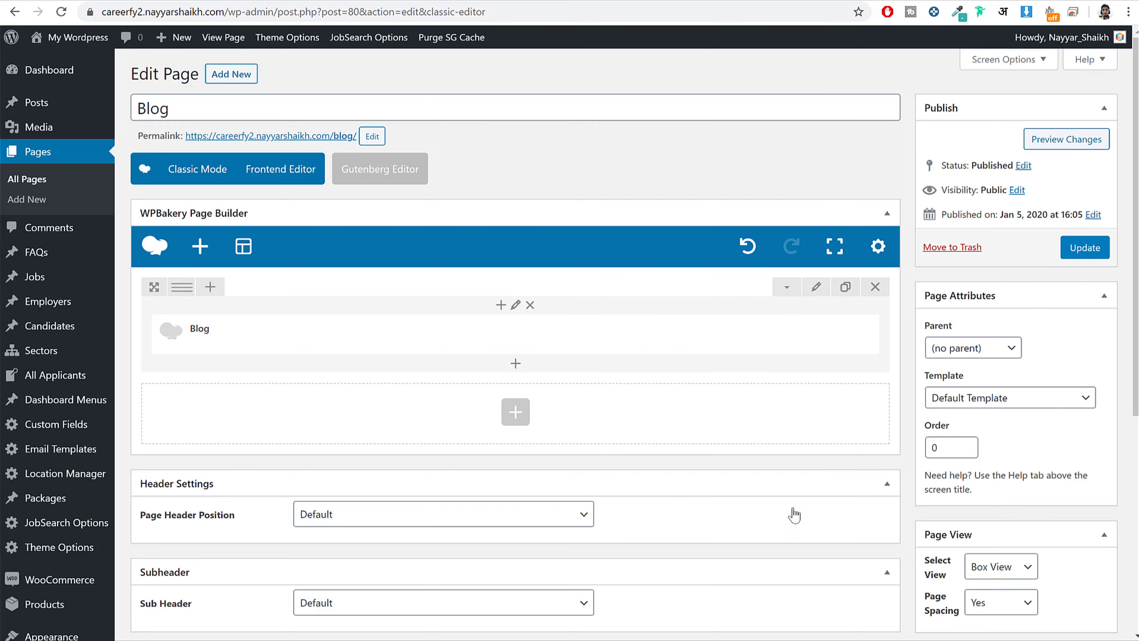
click(1096, 256)
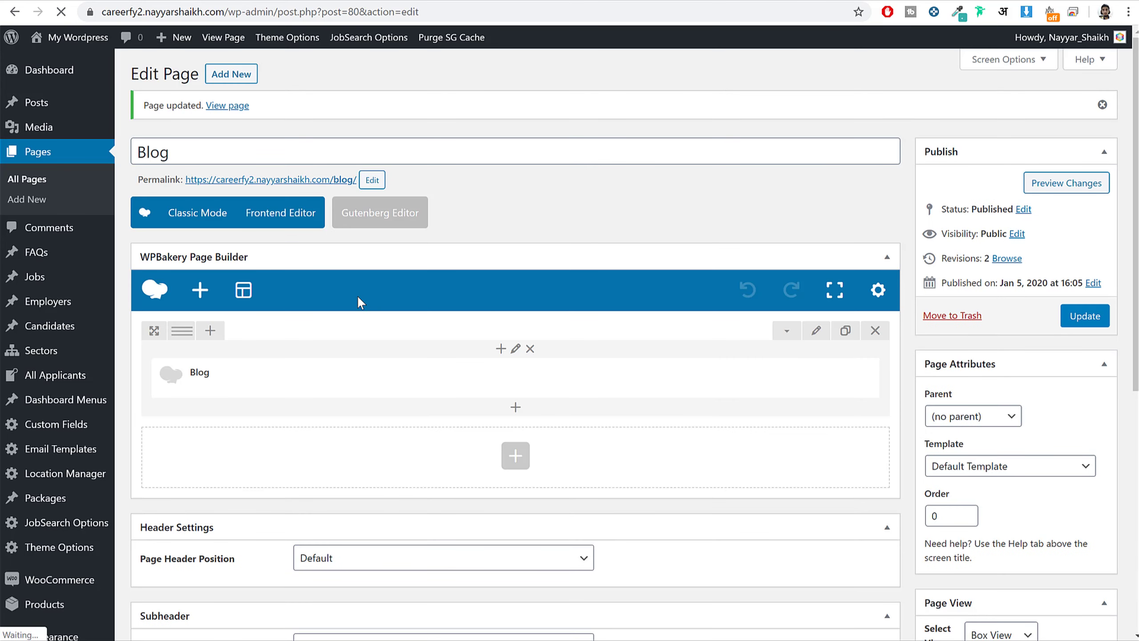
Step: Start a new WordPress page and open the Careerfy demo's About us page
click(252, 77)
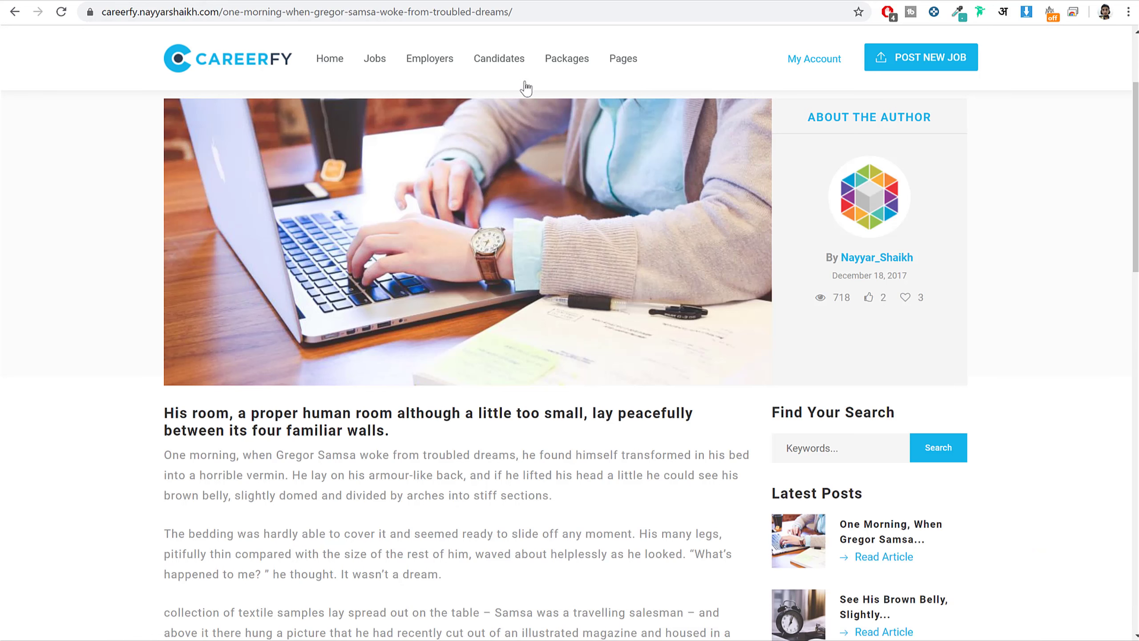
mouse_move(623, 65)
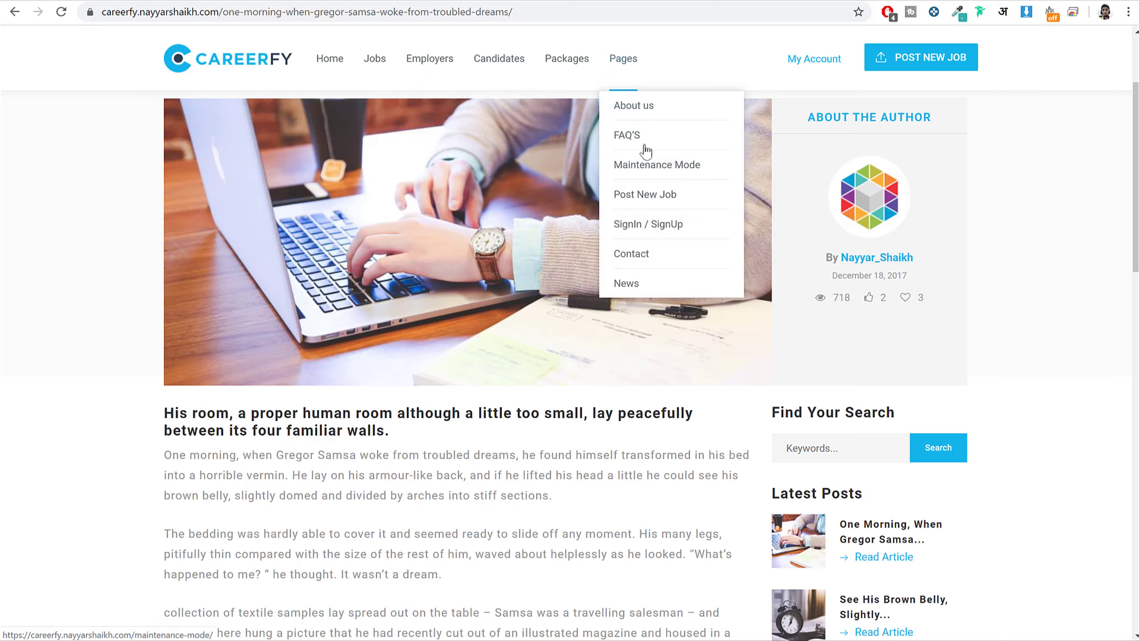
click(642, 106)
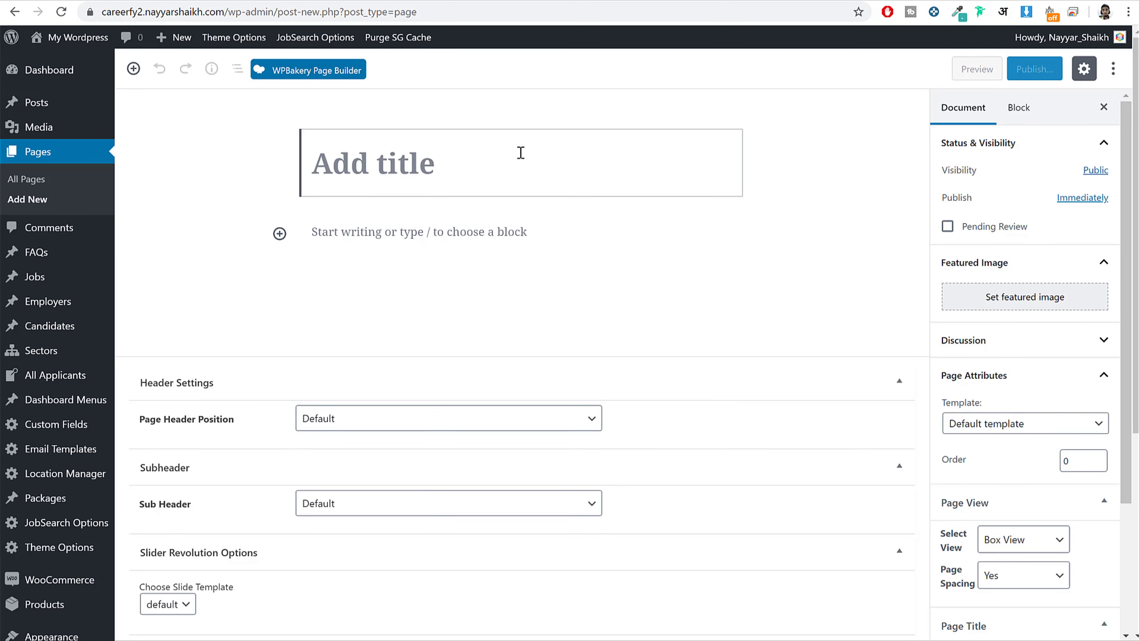
Step: Title the new page 'About Us' and scroll through the demo About us page
text(Ahbout)
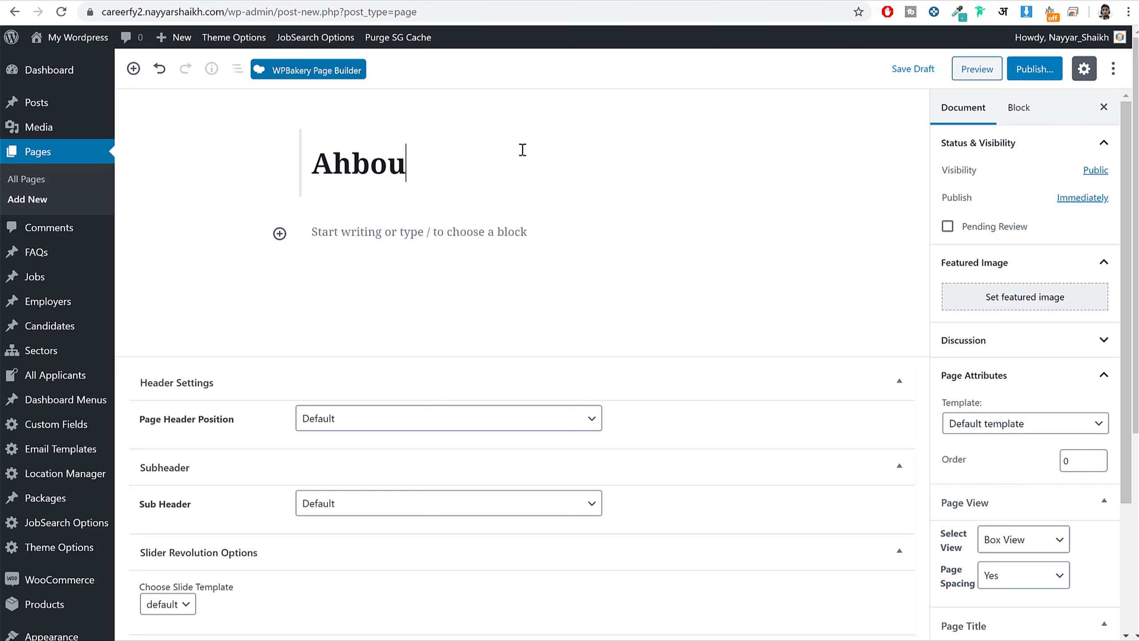
key(BackSpace)
key(BackSpace)
key(BackSpace)
key(BackSpace)
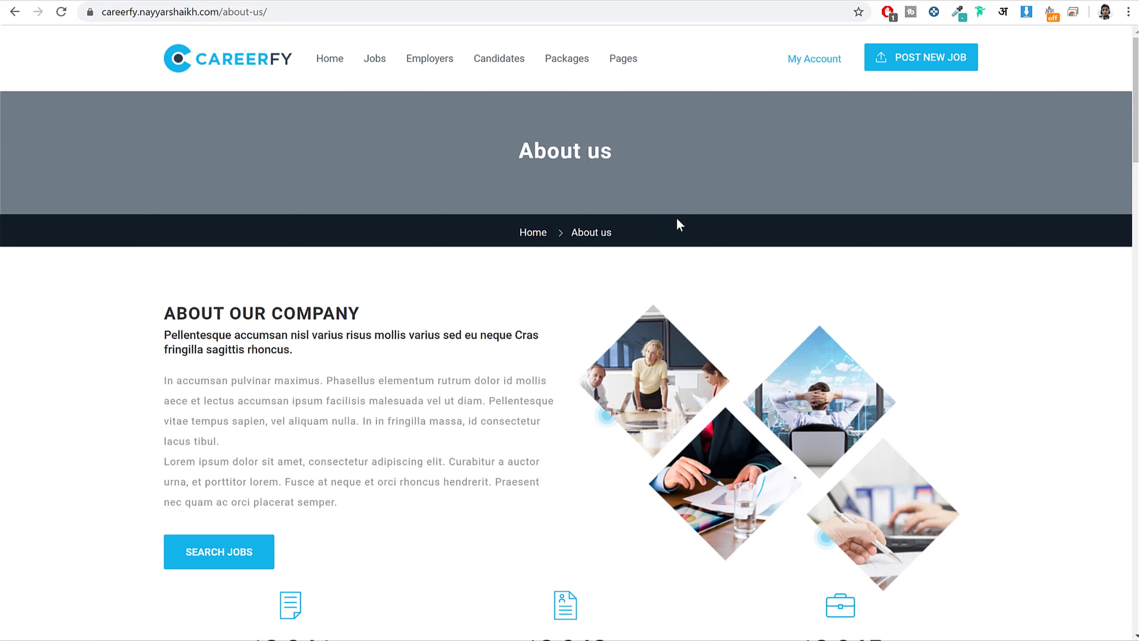
scroll(677, 220, down, 5)
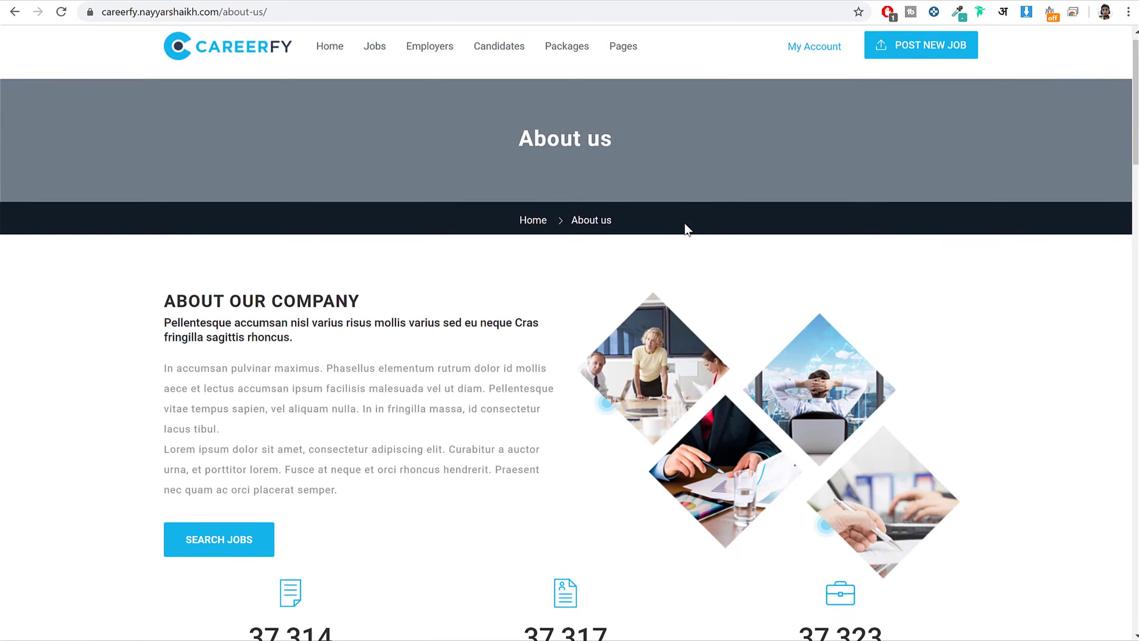
scroll(689, 230, down, 20)
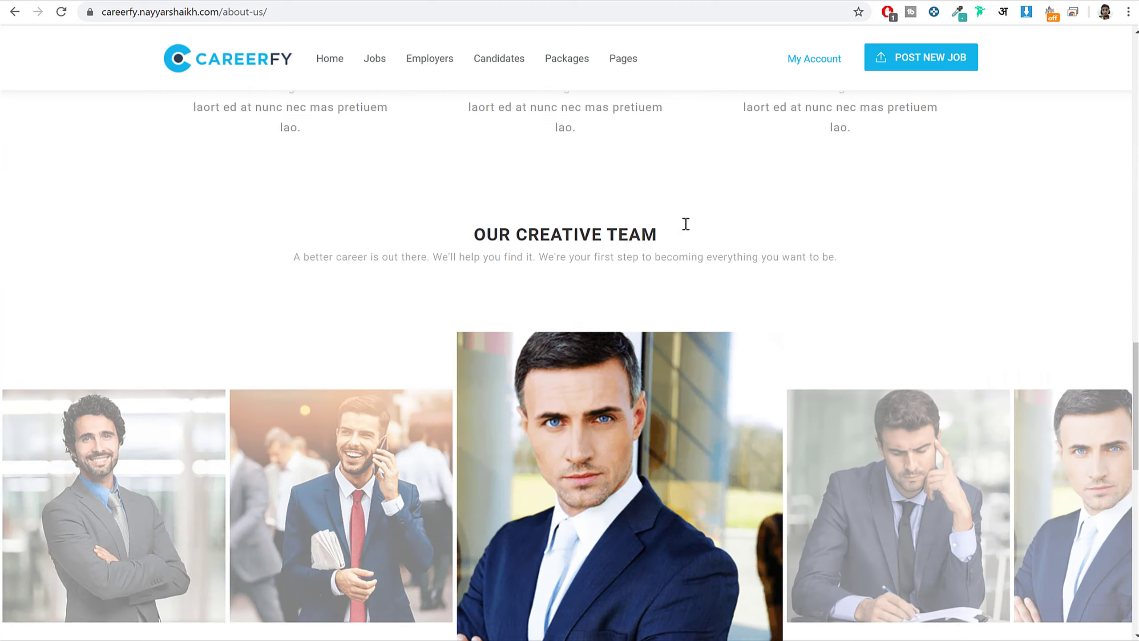
scroll(688, 229, down, 6)
scroll(660, 269, up, 18)
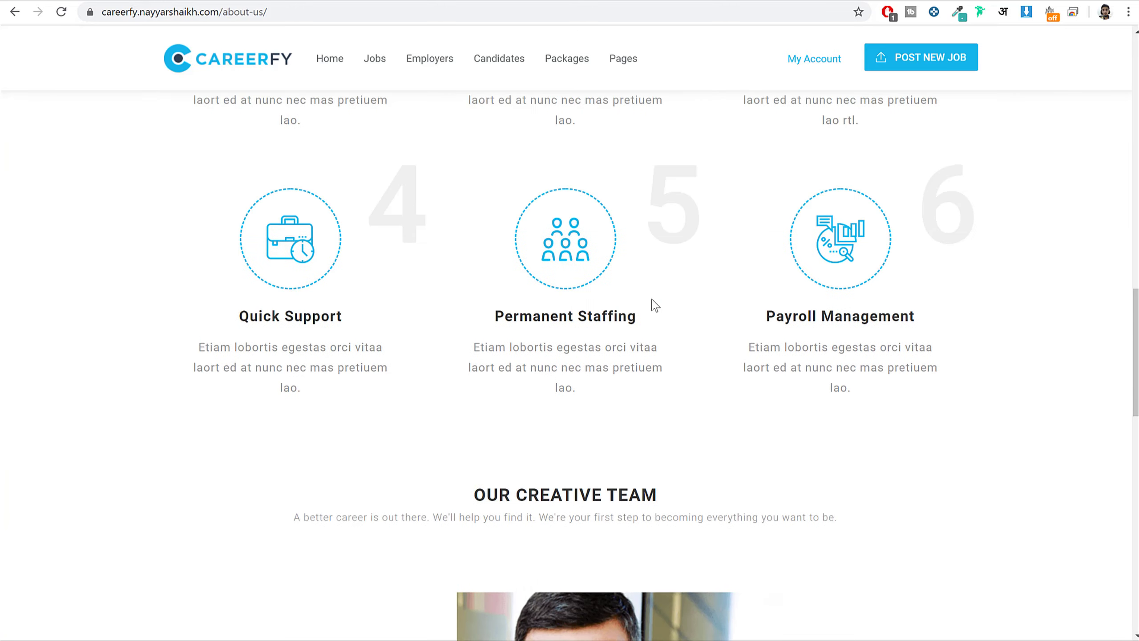
scroll(654, 305, up, 12)
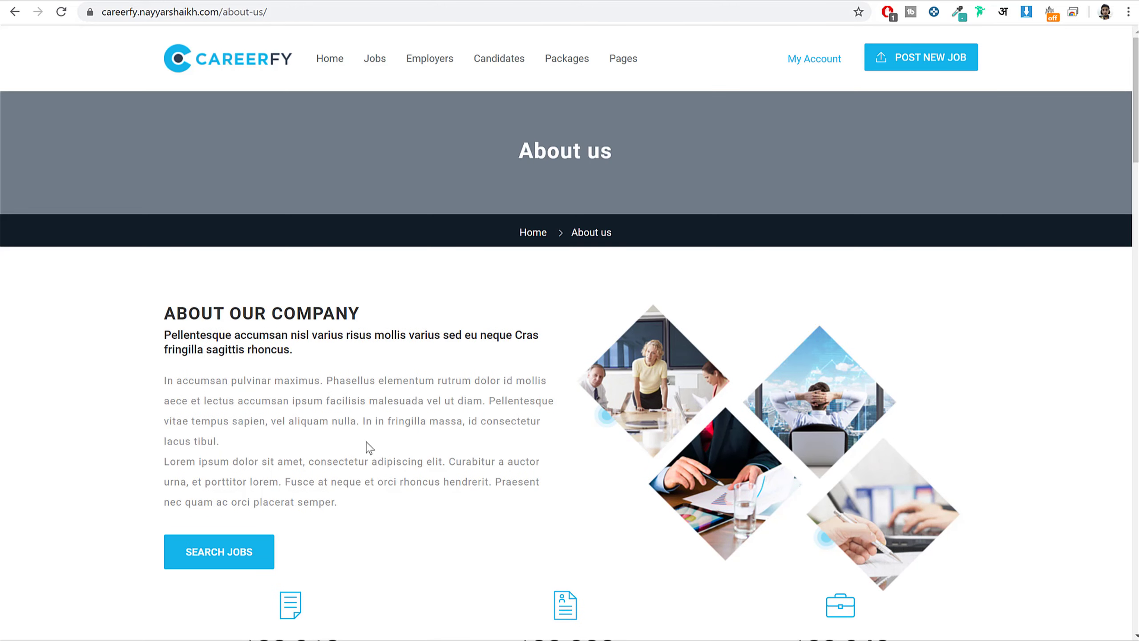
key(ctrl+Tab)
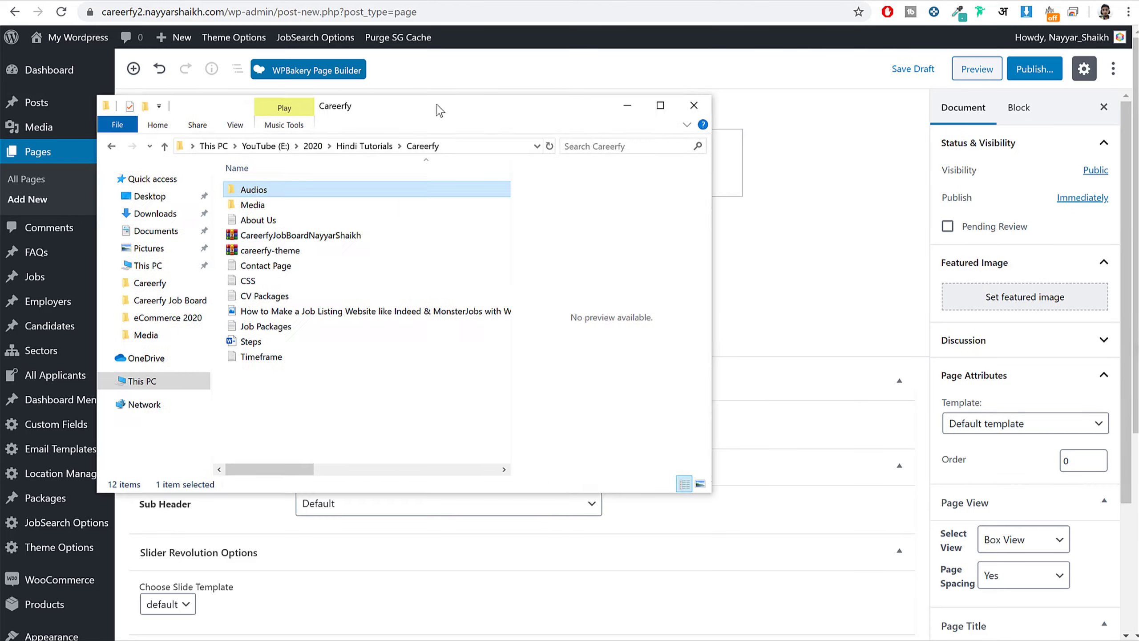
Step: Open the About Us shortcode file from the Careerfy folder in Notepad and copy all its text
drag(438, 106, 640, 109)
double_click(488, 208)
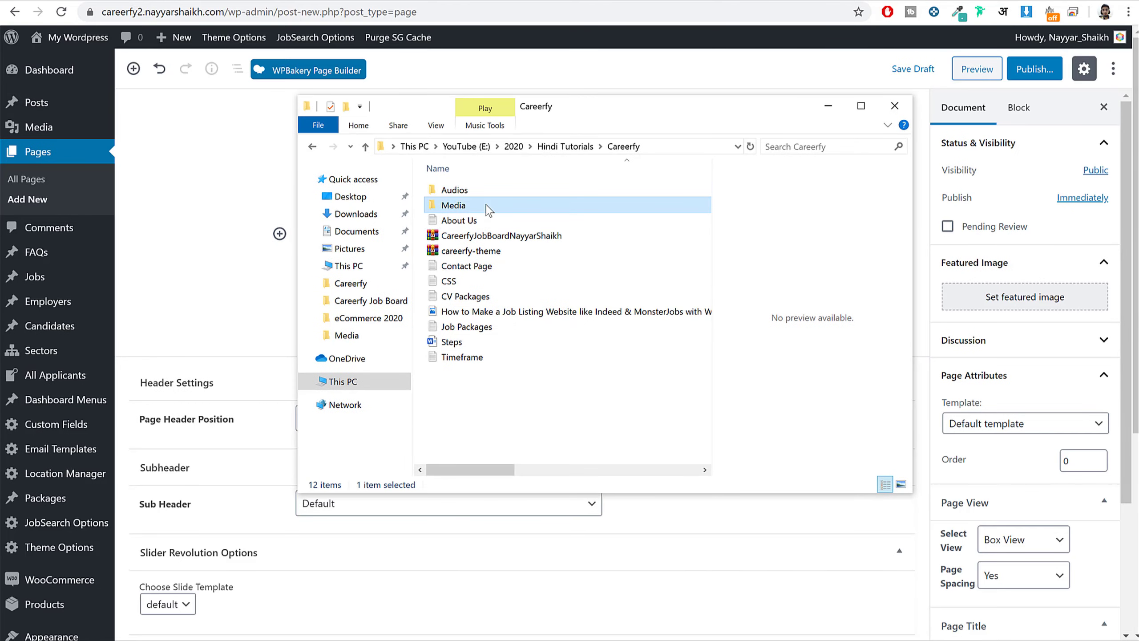
key(alt+Left)
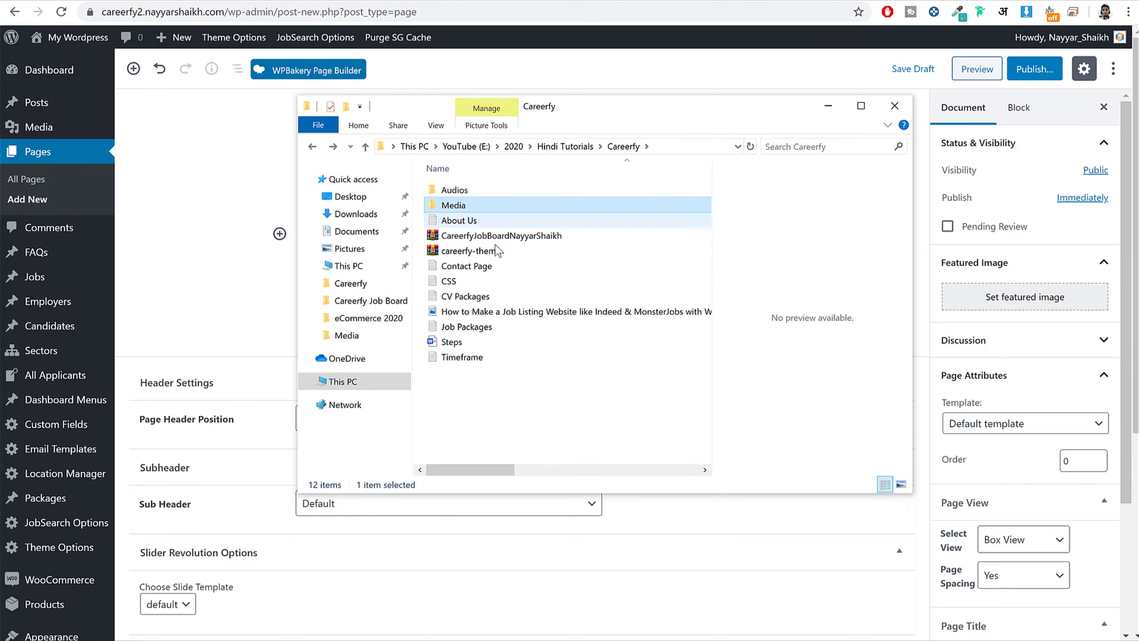
click(485, 269)
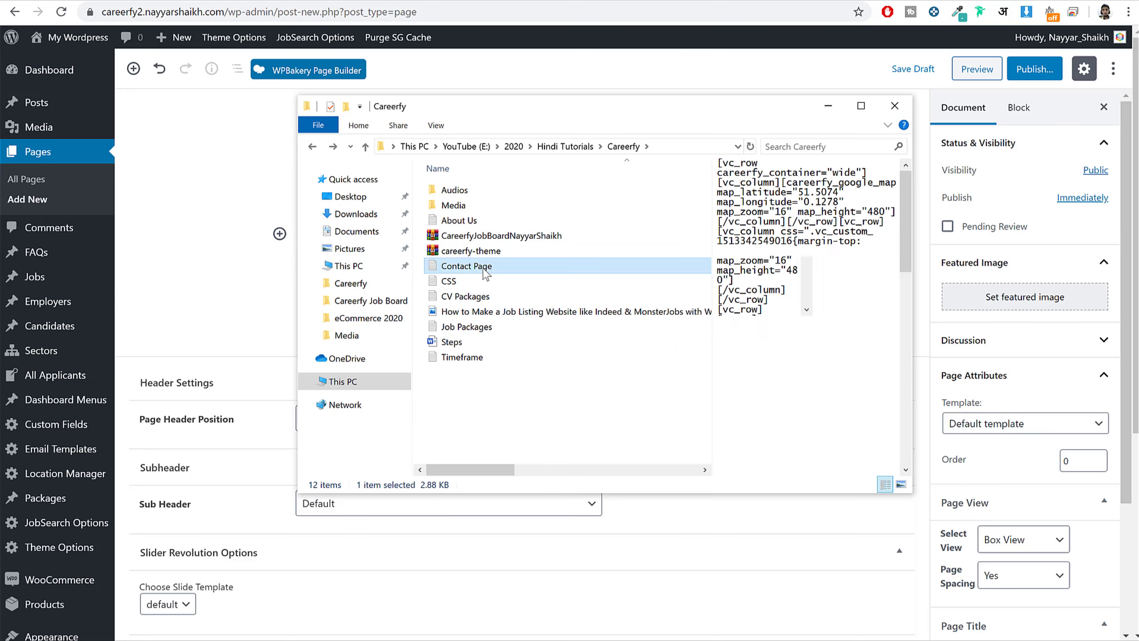
click(483, 223)
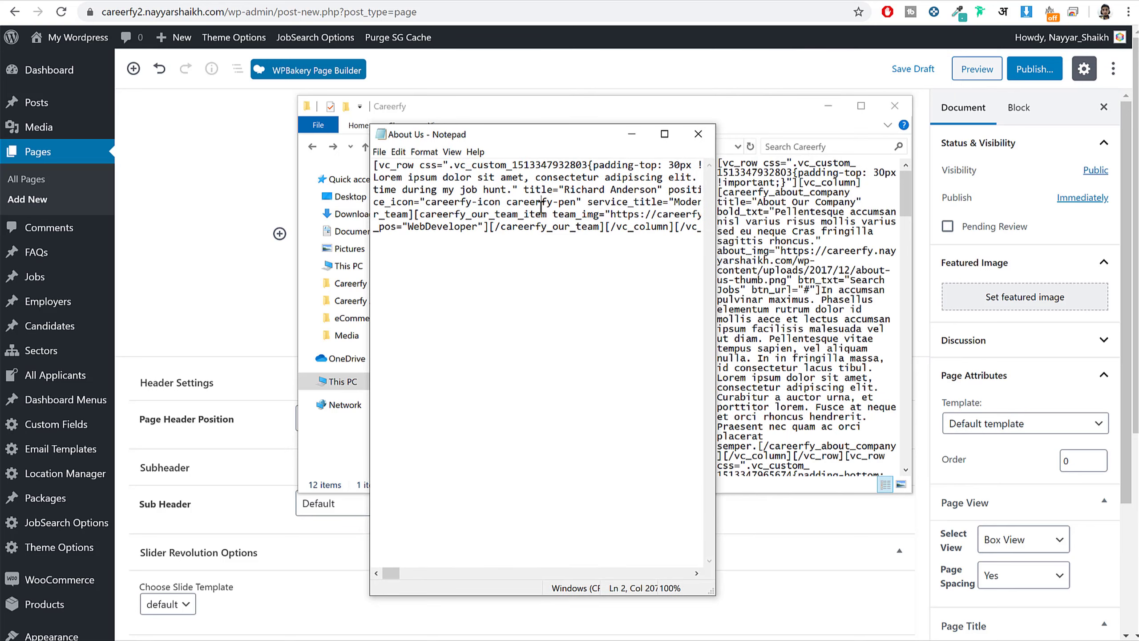
key(ctrl+a)
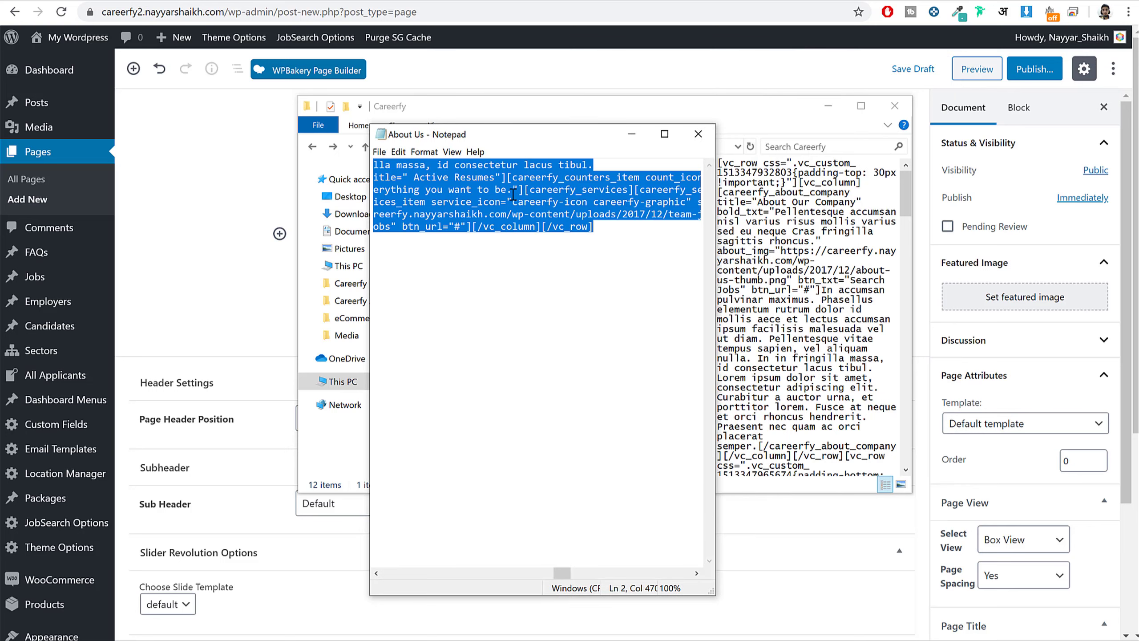
right_click(525, 193)
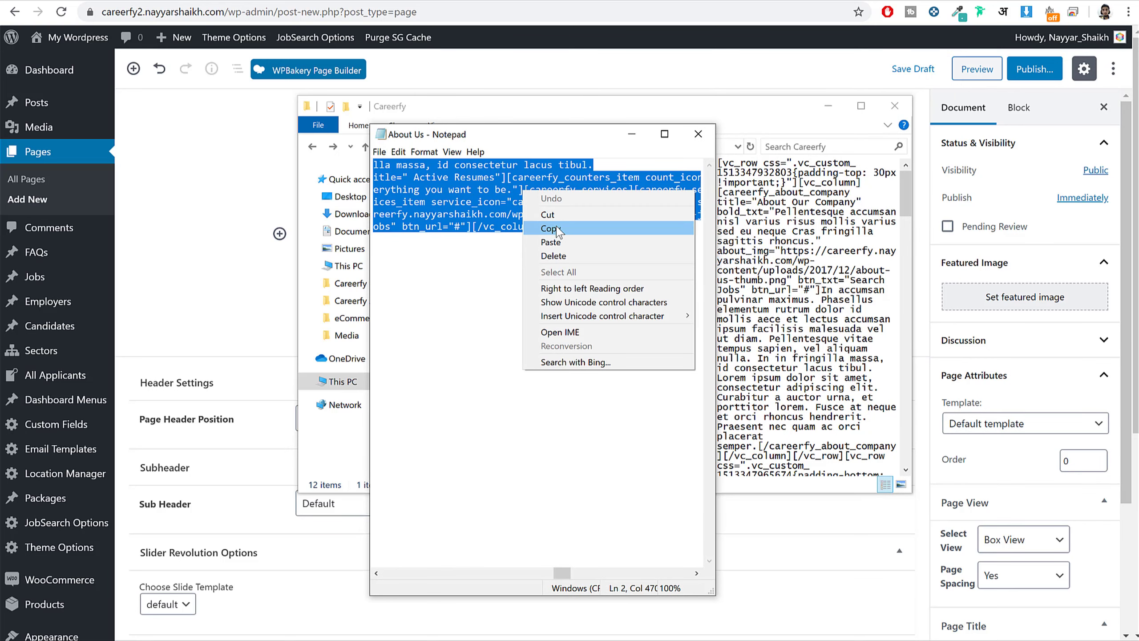
click(543, 228)
click(632, 139)
click(287, 151)
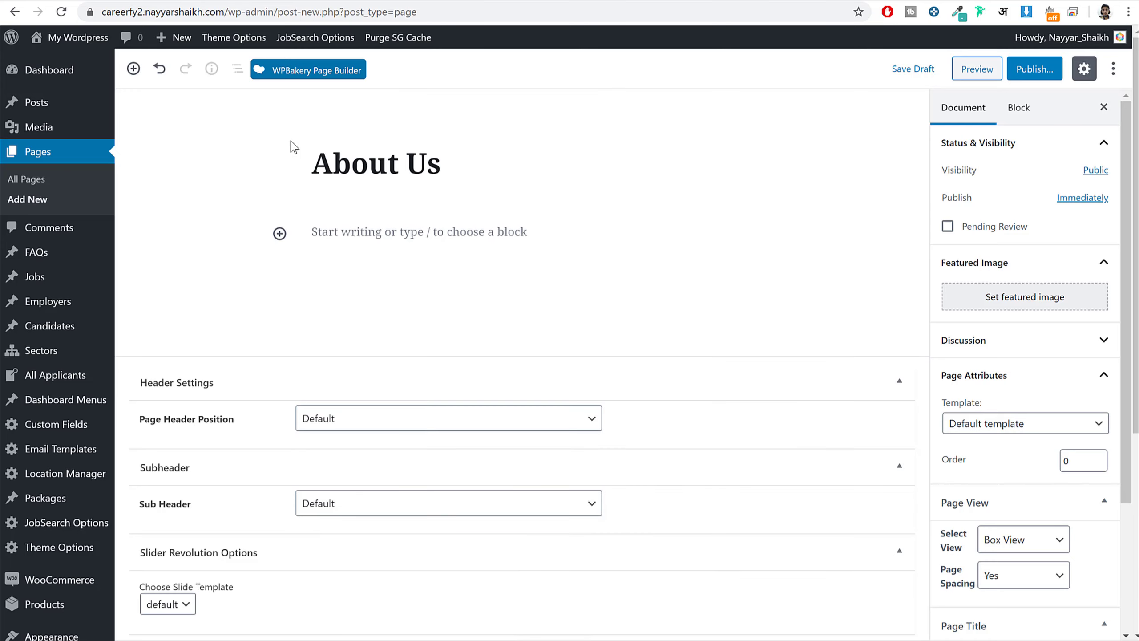
Step: Publish the About Us page, staying on the editor
click(296, 71)
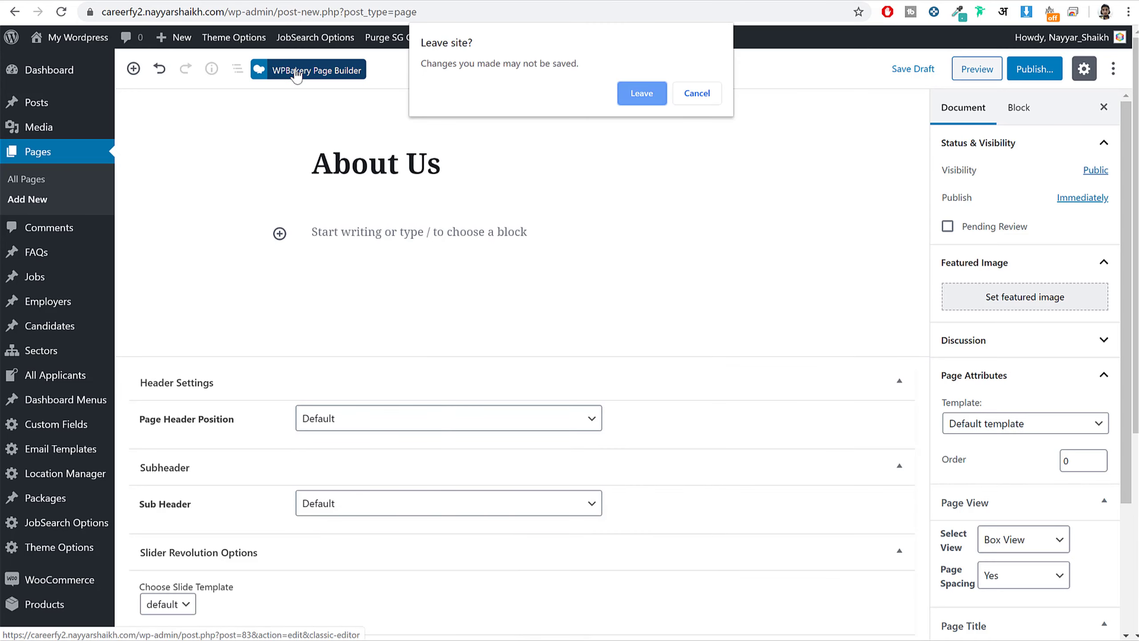
click(705, 92)
click(1035, 69)
click(1045, 69)
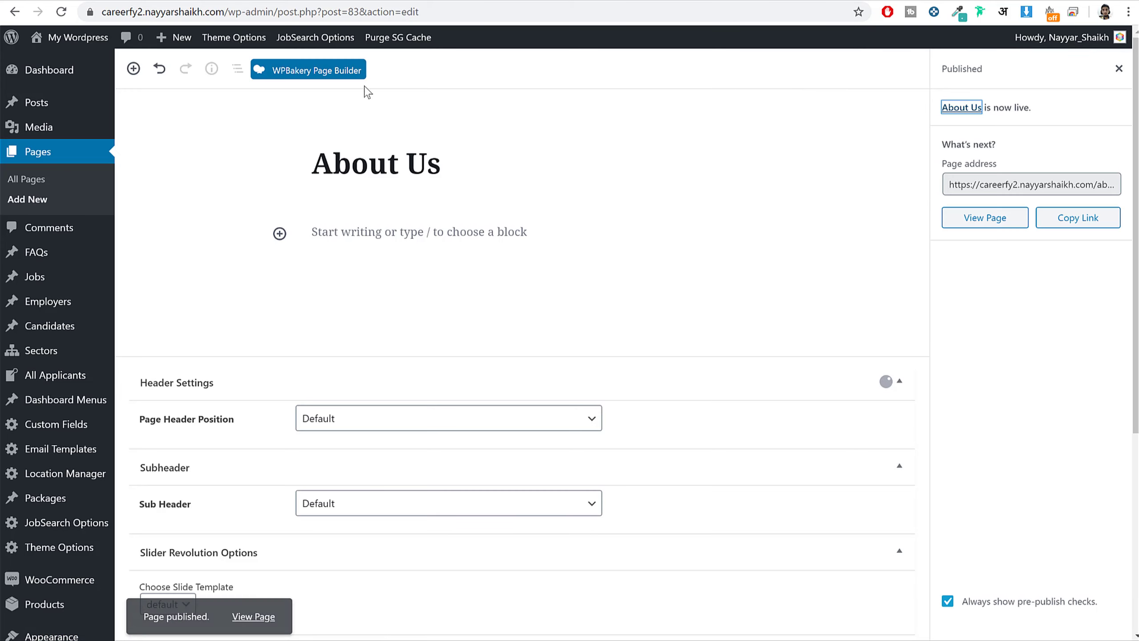
click(342, 72)
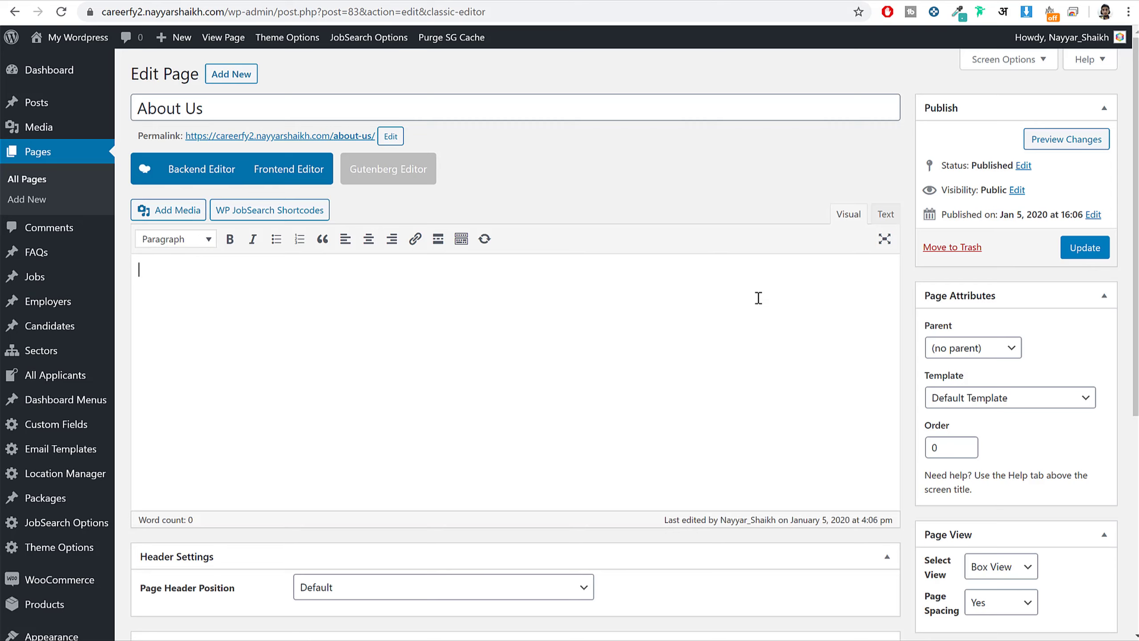
Step: Paste the About Us shortcodes into the Text view, update, and review the Backend Editor elements
click(886, 214)
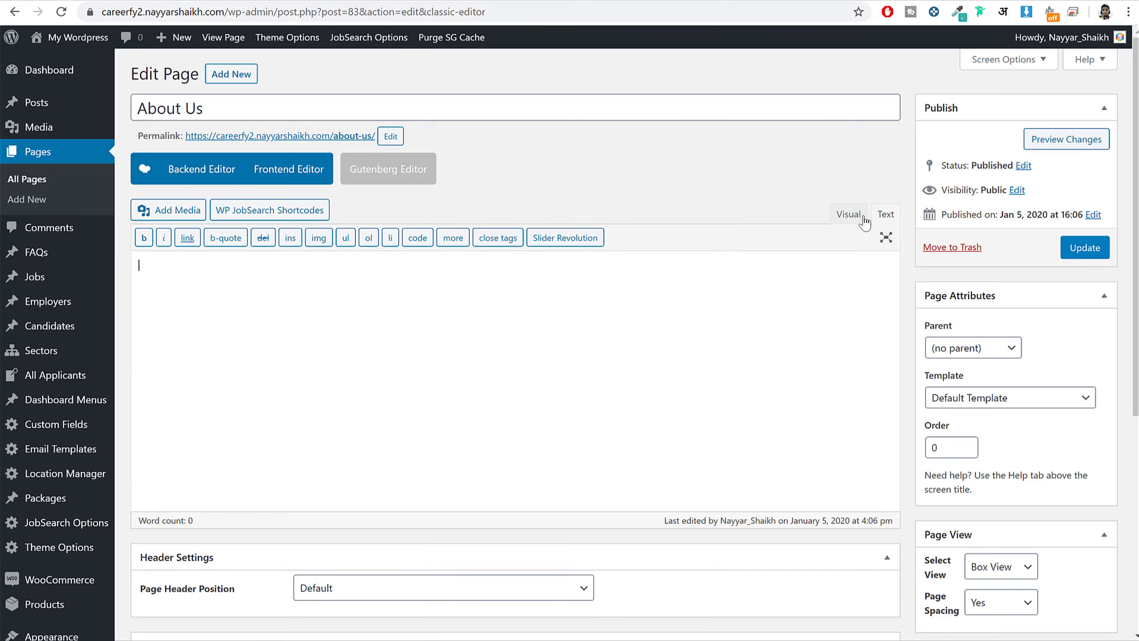
click(849, 214)
click(884, 216)
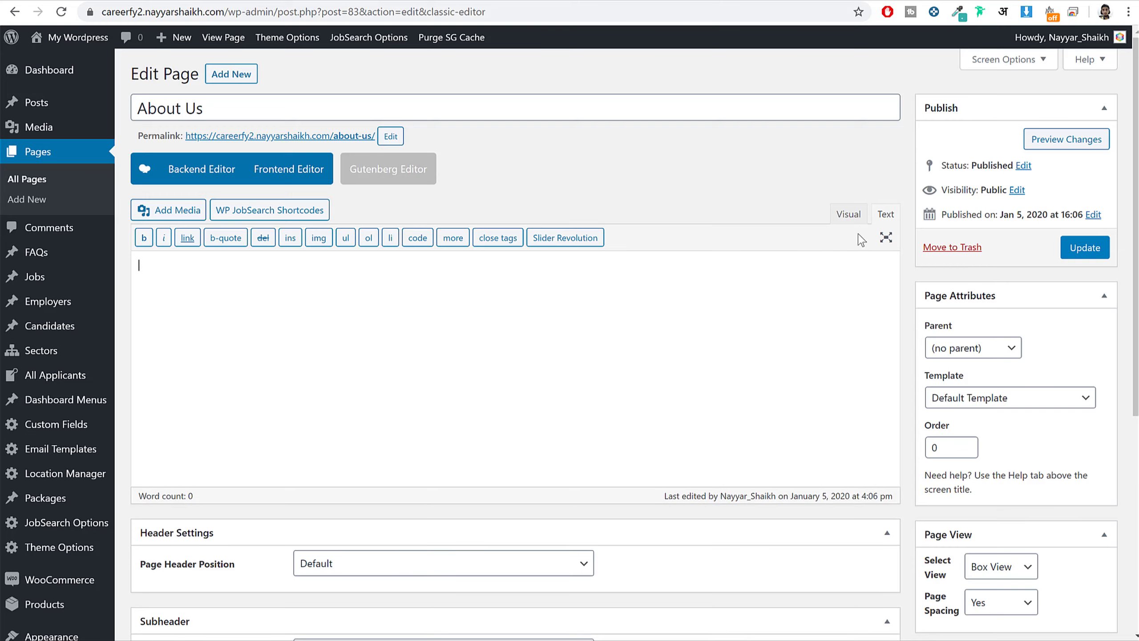
key(ctrl+v)
scroll(695, 332, up, 5)
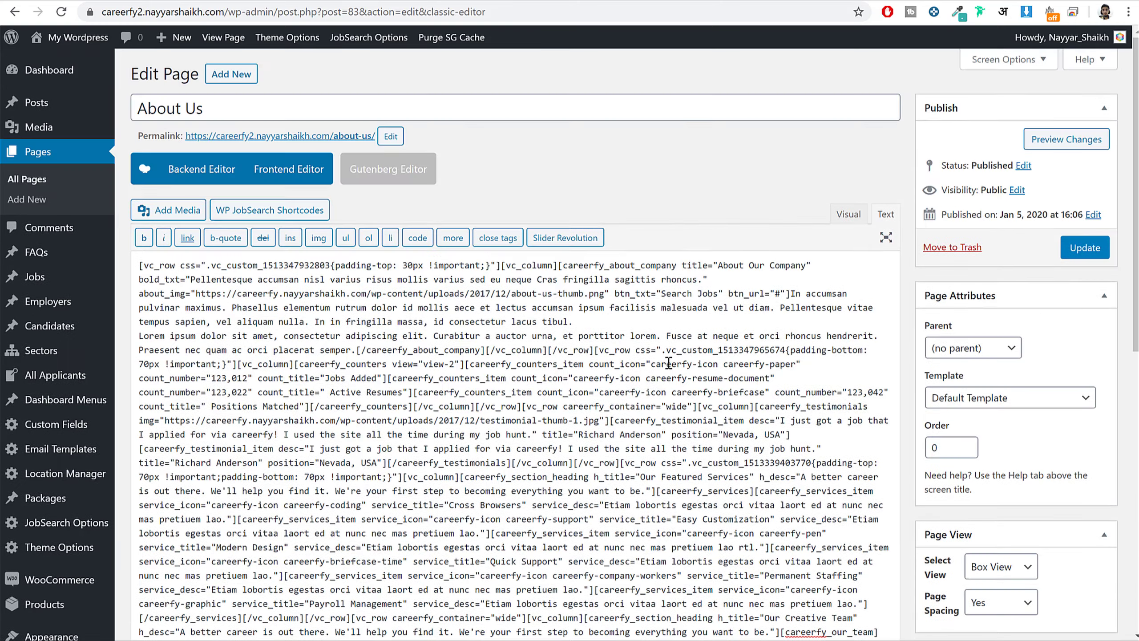
click(1095, 257)
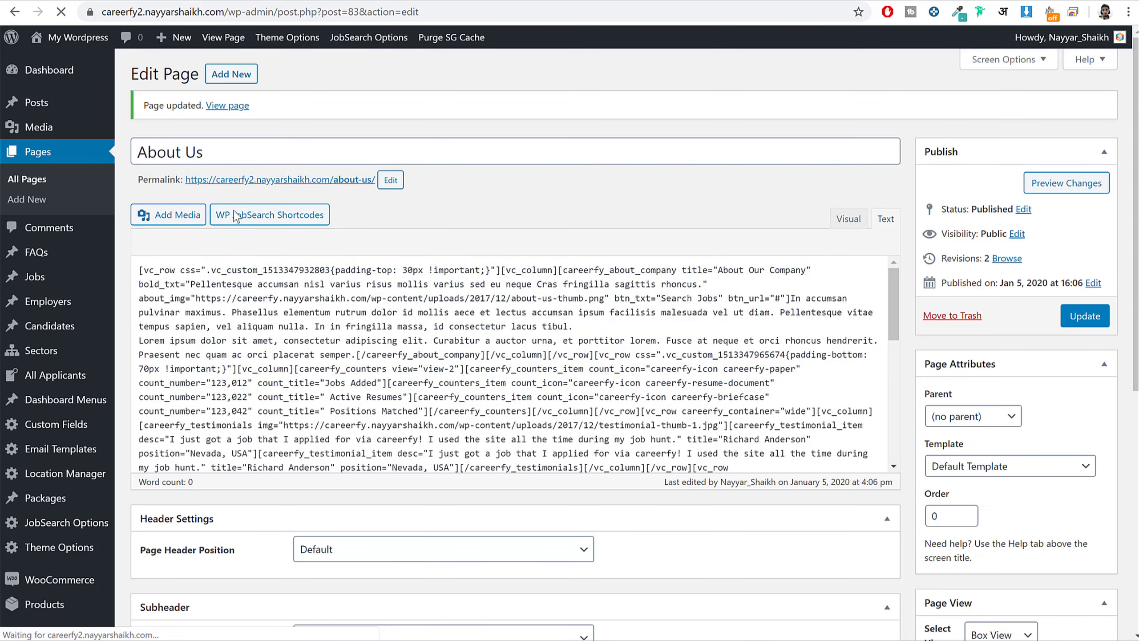
click(219, 209)
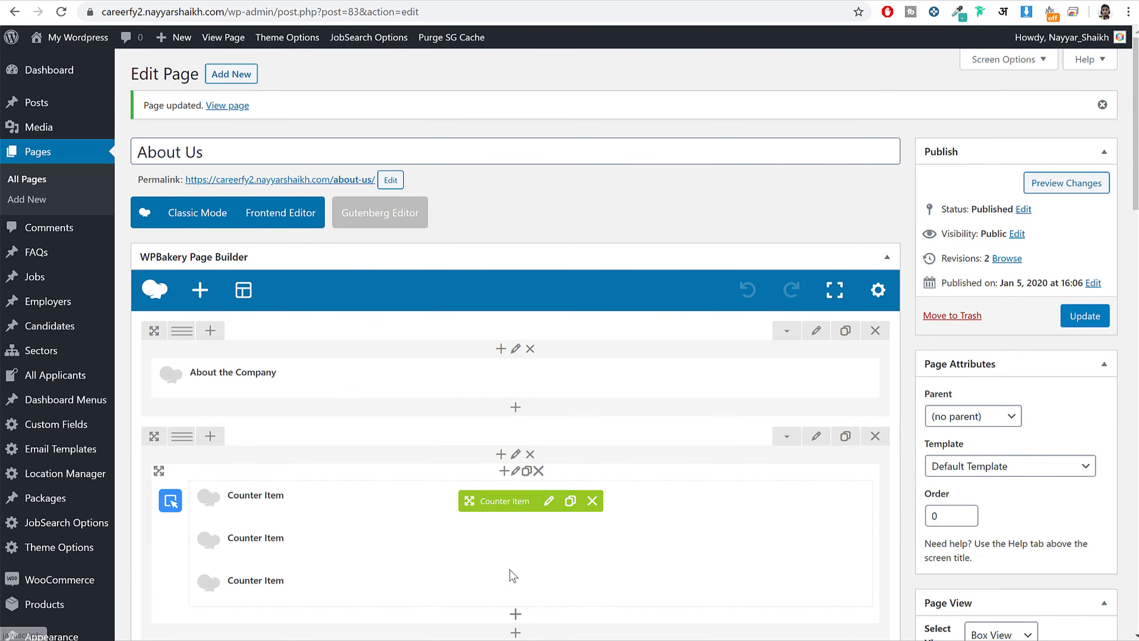
scroll(511, 539, down, 6)
scroll(512, 565, down, 6)
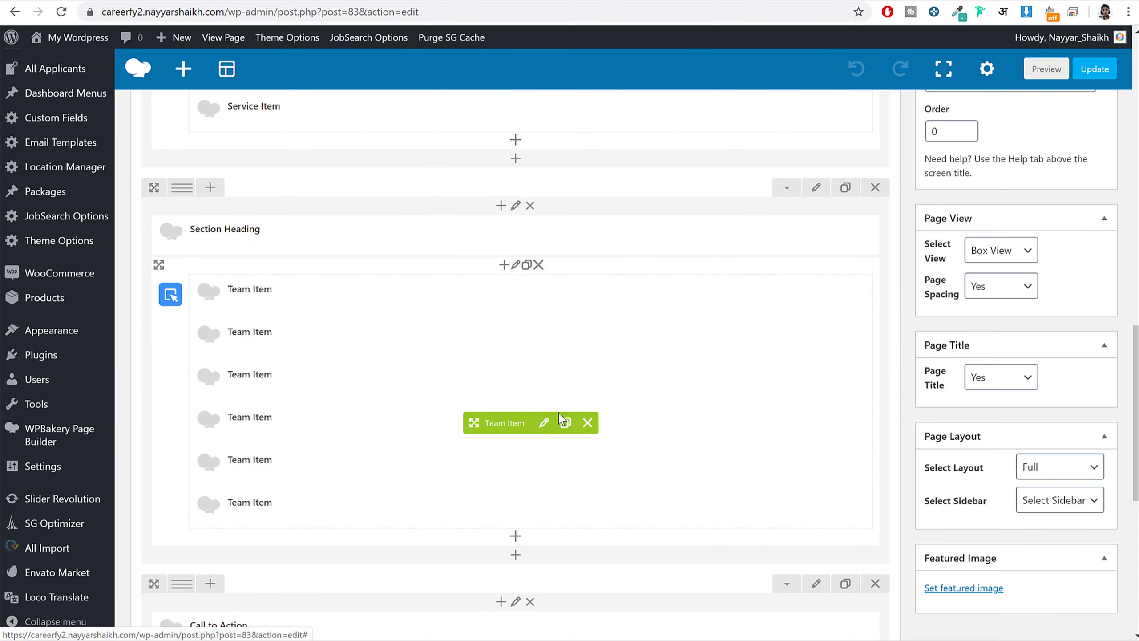
scroll(561, 424, up, 15)
right_click(226, 108)
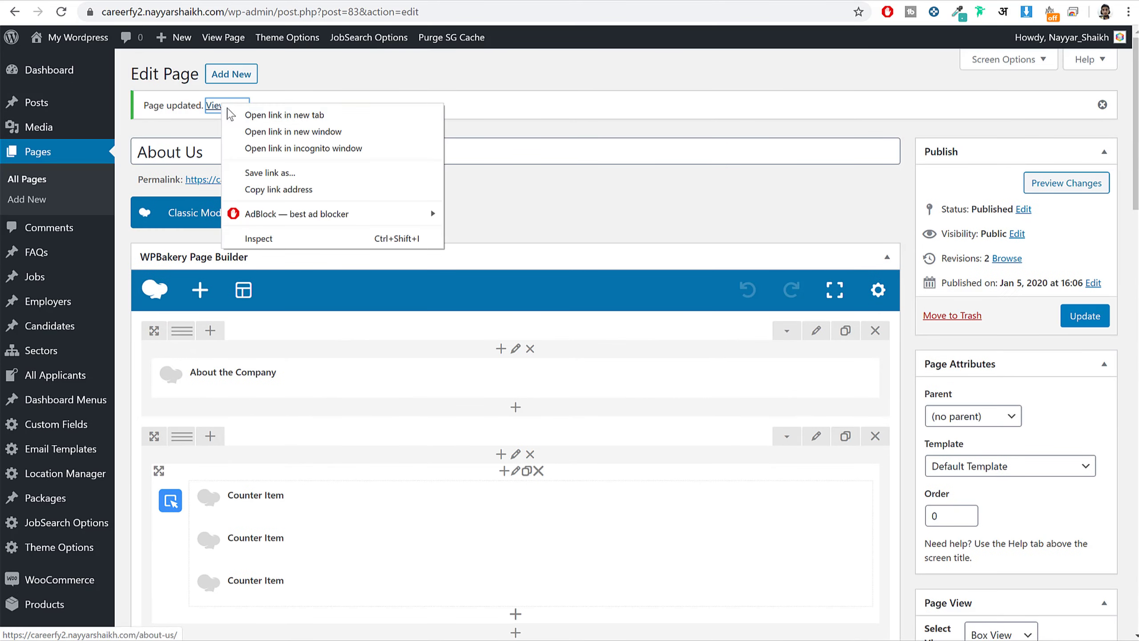
Step: Open the live About Us page in a new tab and scroll through it
click(270, 112)
key(ctrl+Tab)
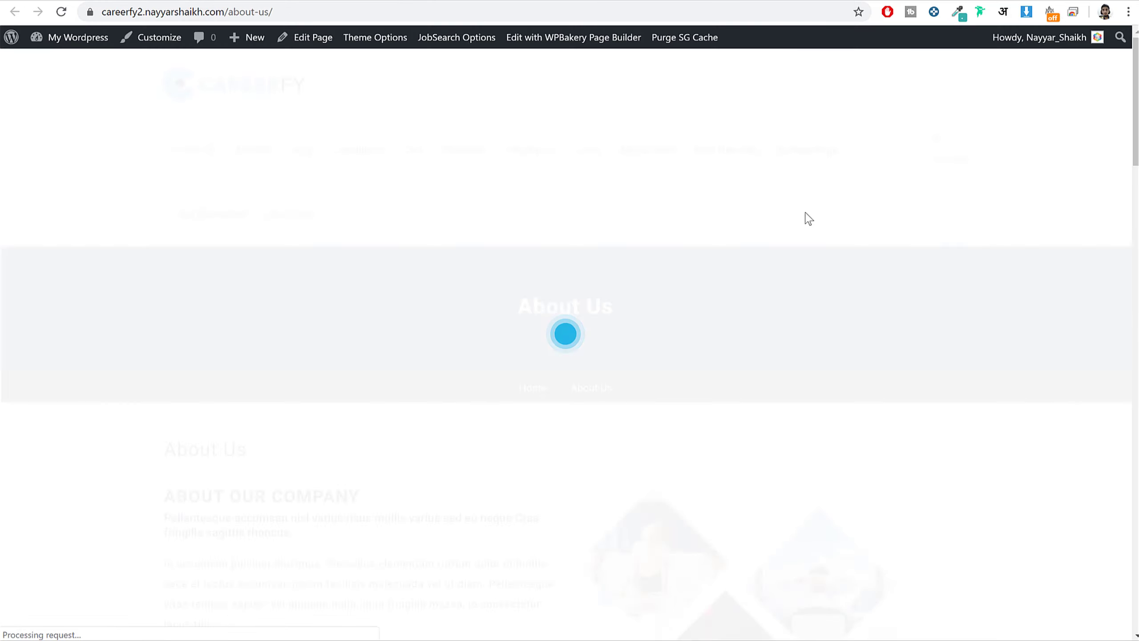
scroll(952, 294, down, 5)
scroll(953, 294, down, 20)
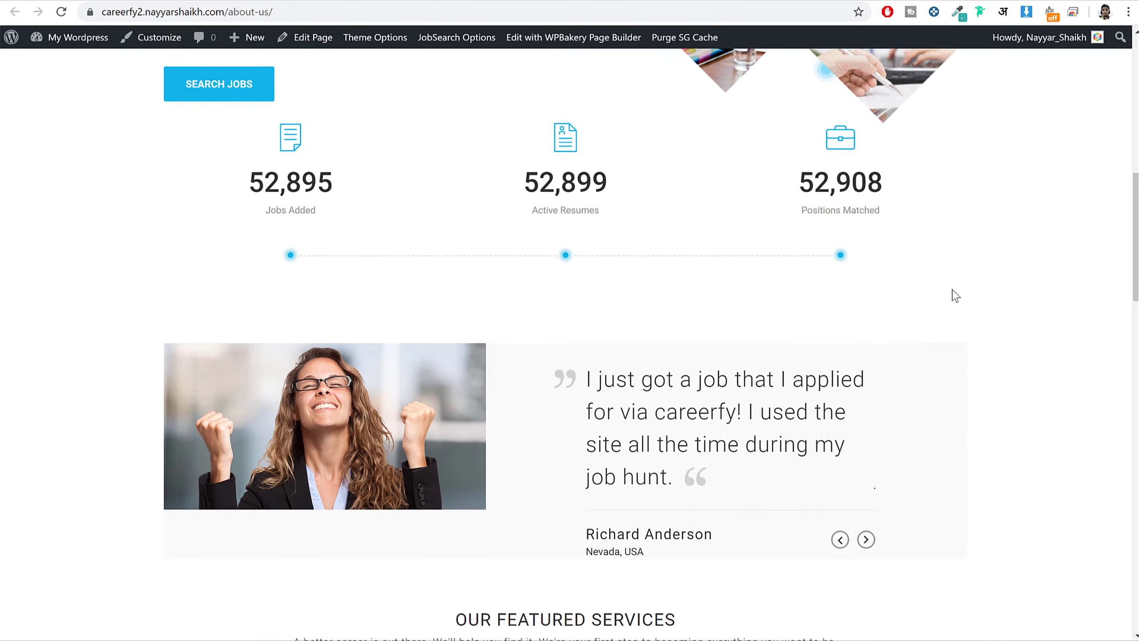
scroll(954, 294, up, 20)
scroll(952, 294, down, 8)
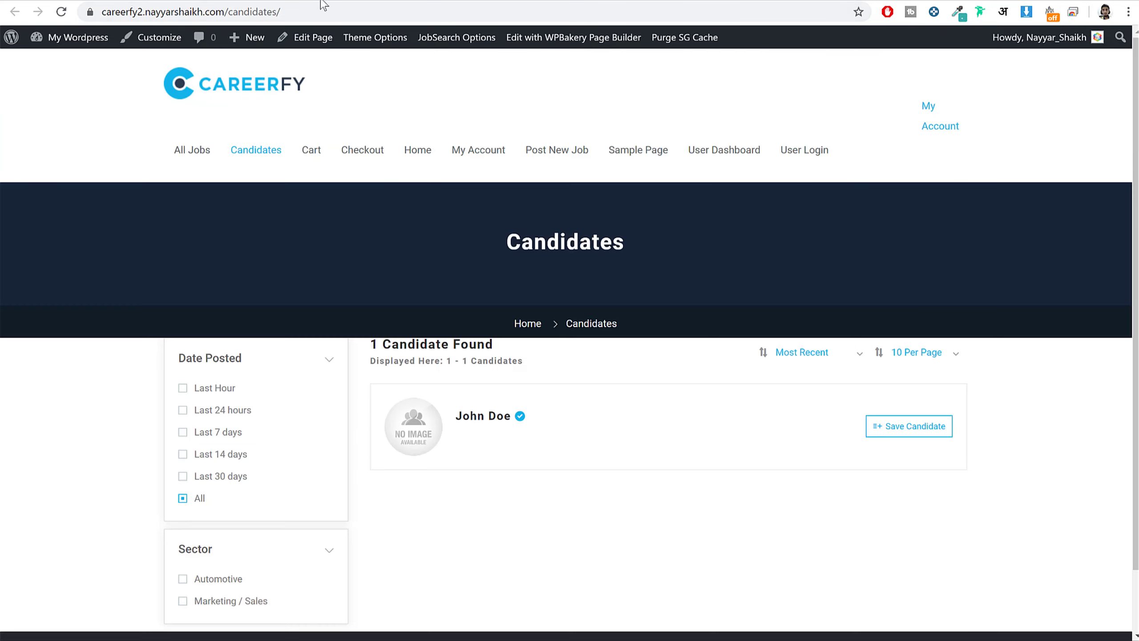
scroll(708, 162, down, 1)
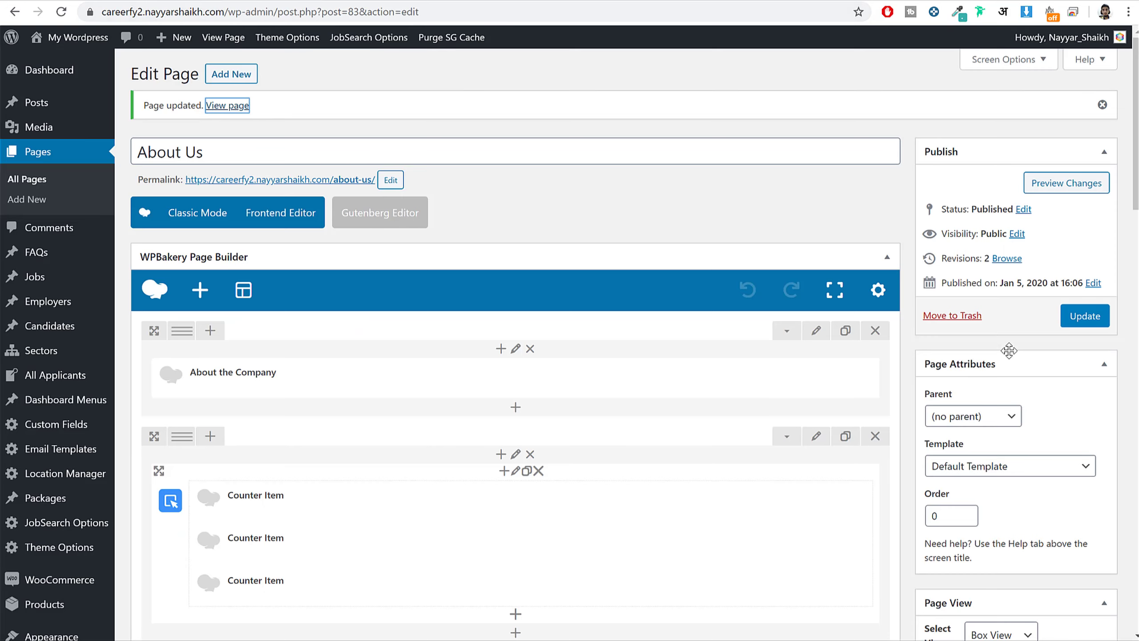
scroll(1011, 357, down, 5)
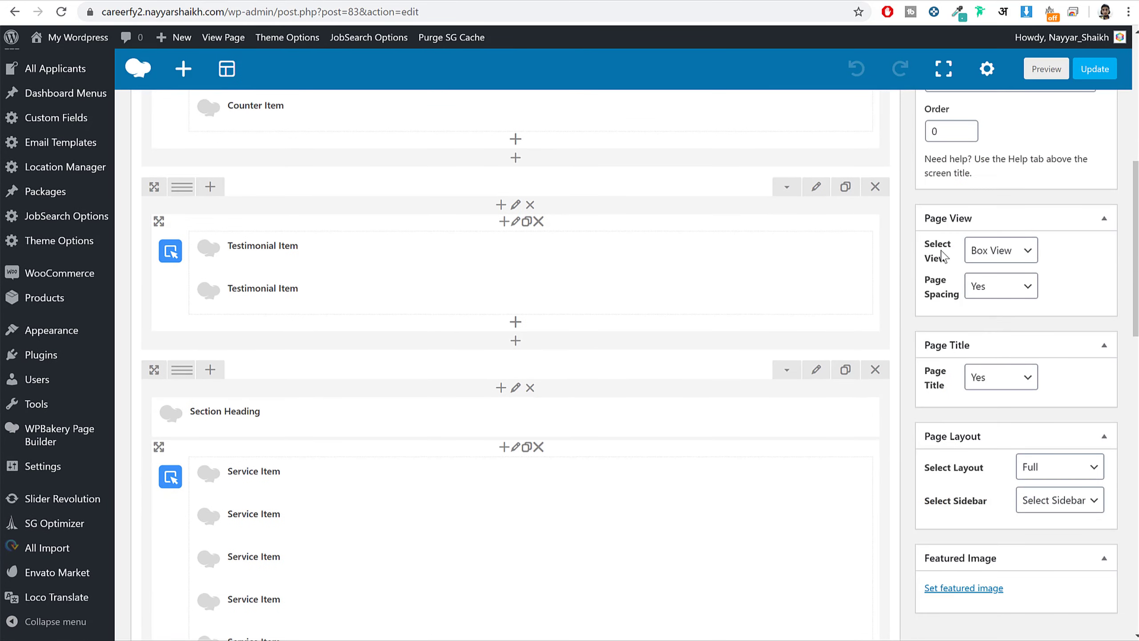
Step: Set Select View to Wide View, update, and reload the live About Us page
click(1001, 250)
click(989, 283)
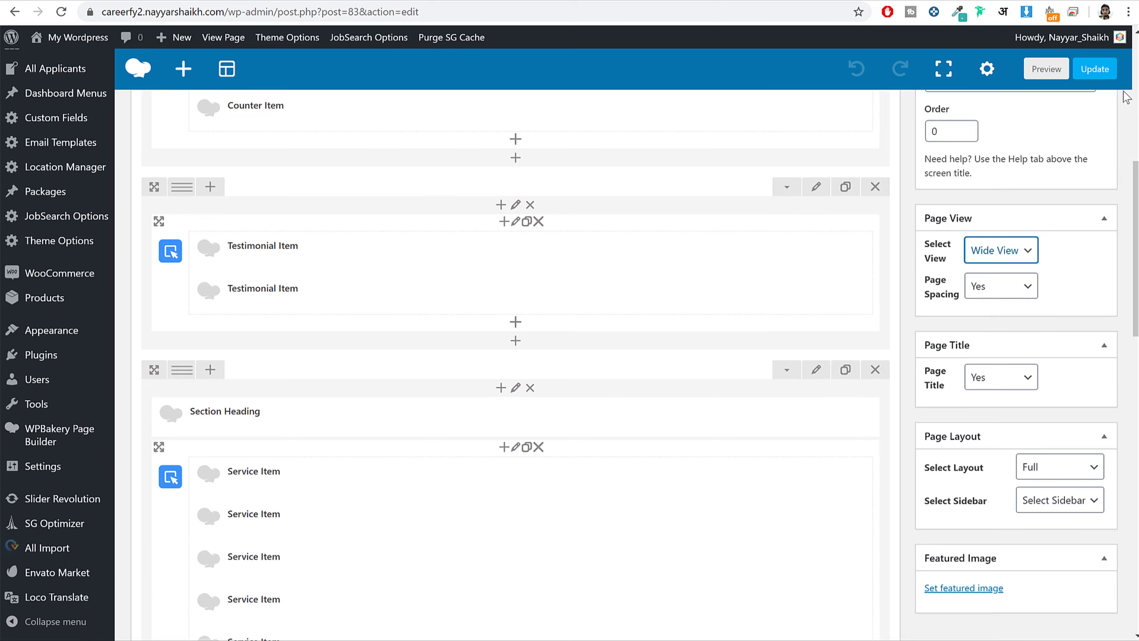
click(1095, 77)
click(291, 2)
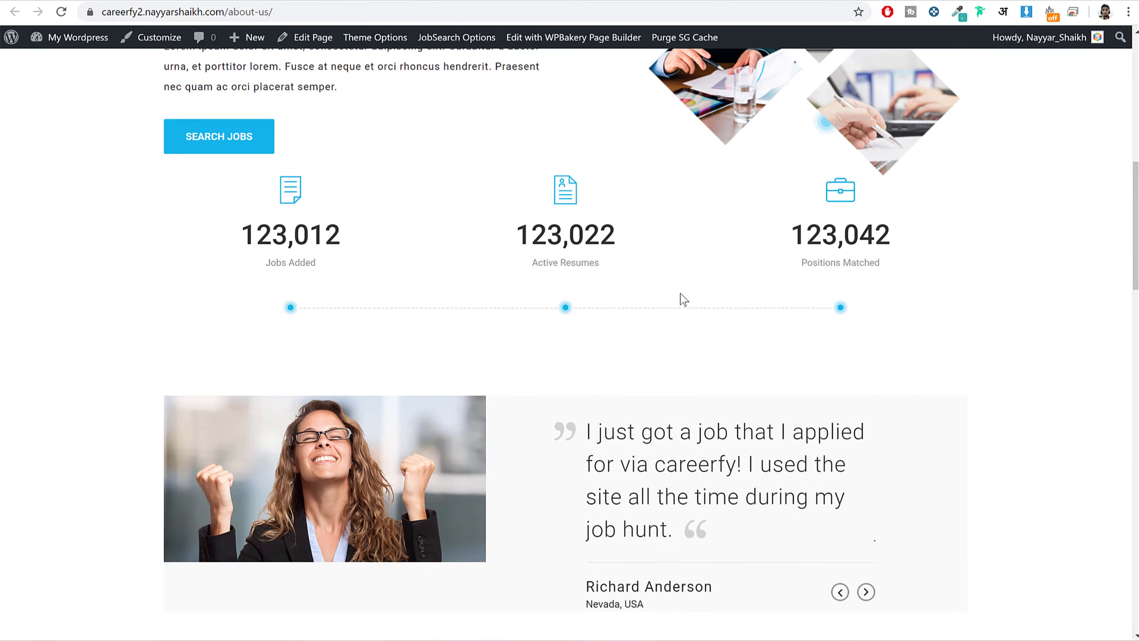
scroll(686, 310, down, 1)
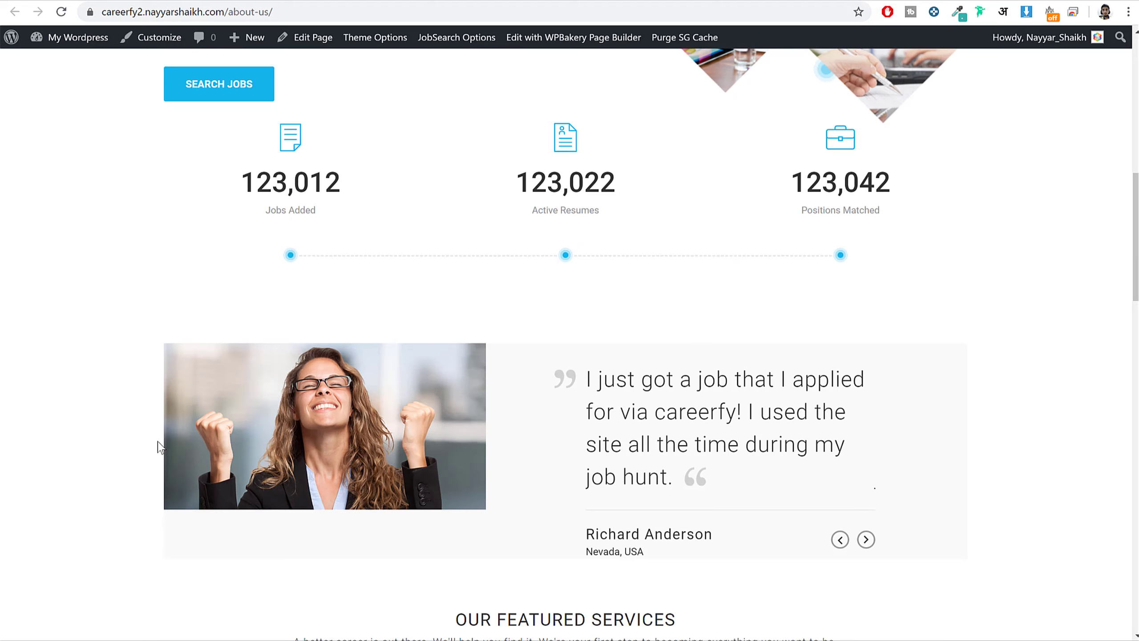
scroll(982, 376, down, 3)
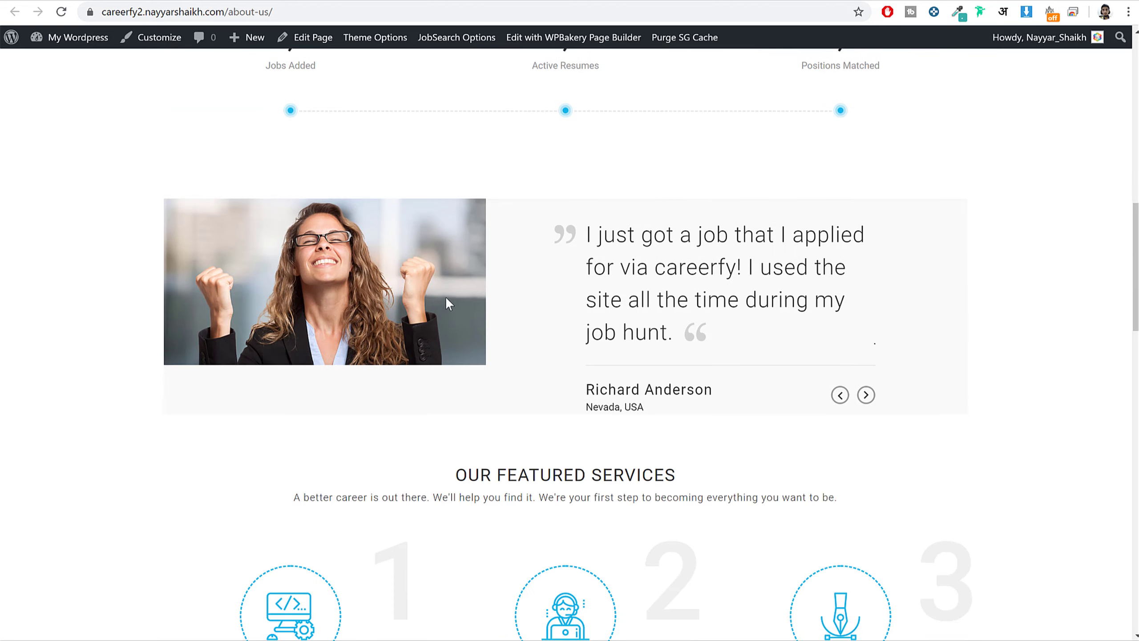
click(61, 12)
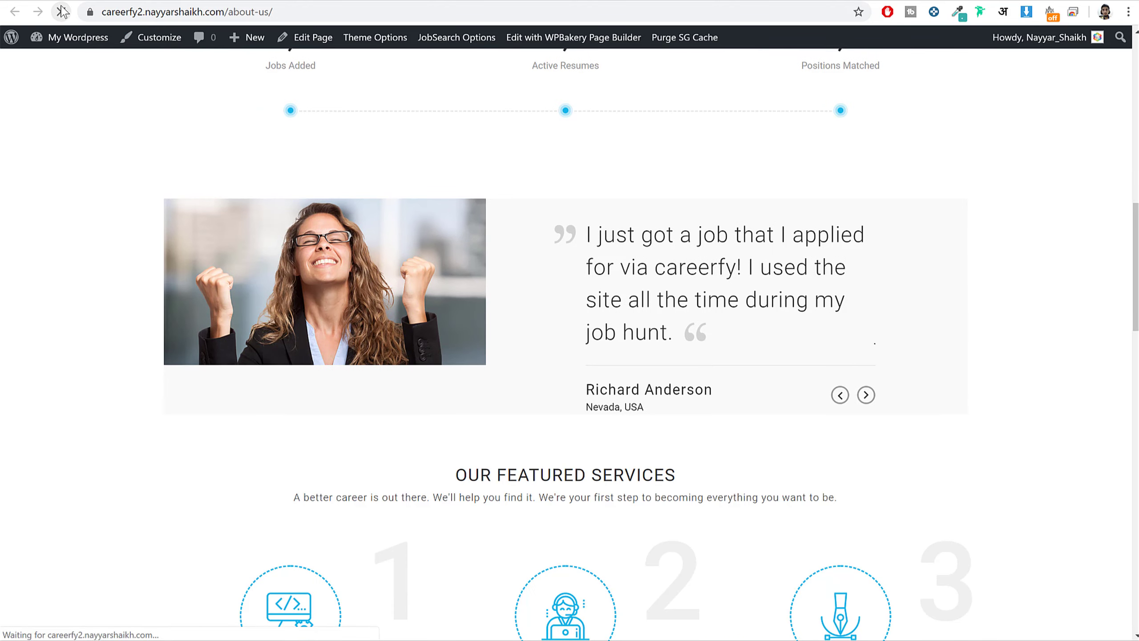
scroll(975, 407, down, 8)
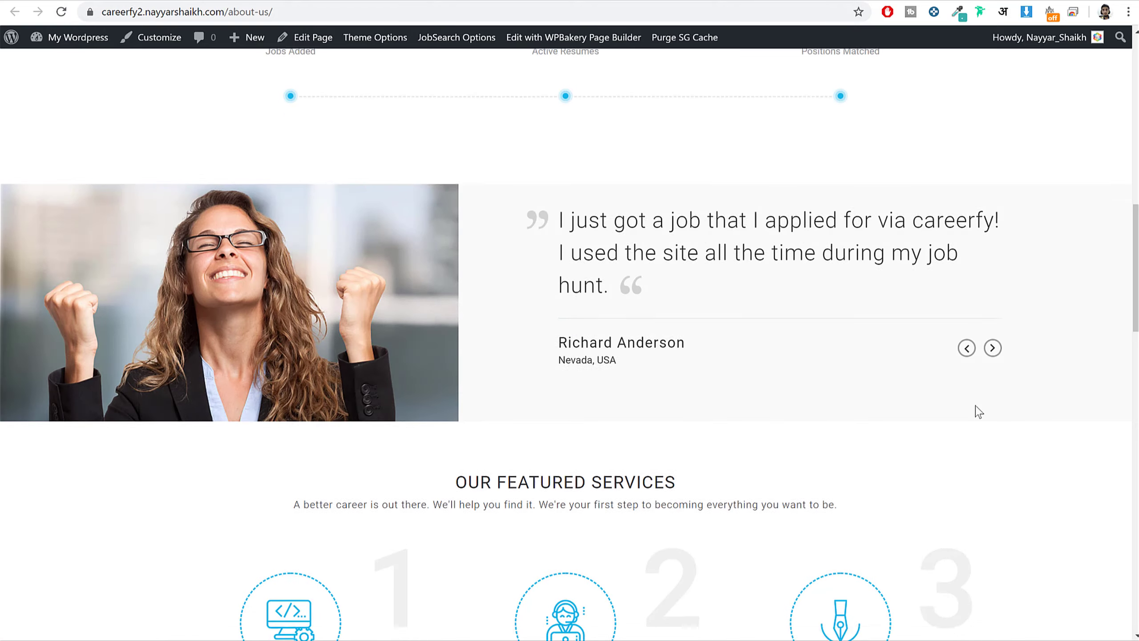
scroll(974, 413, up, 20)
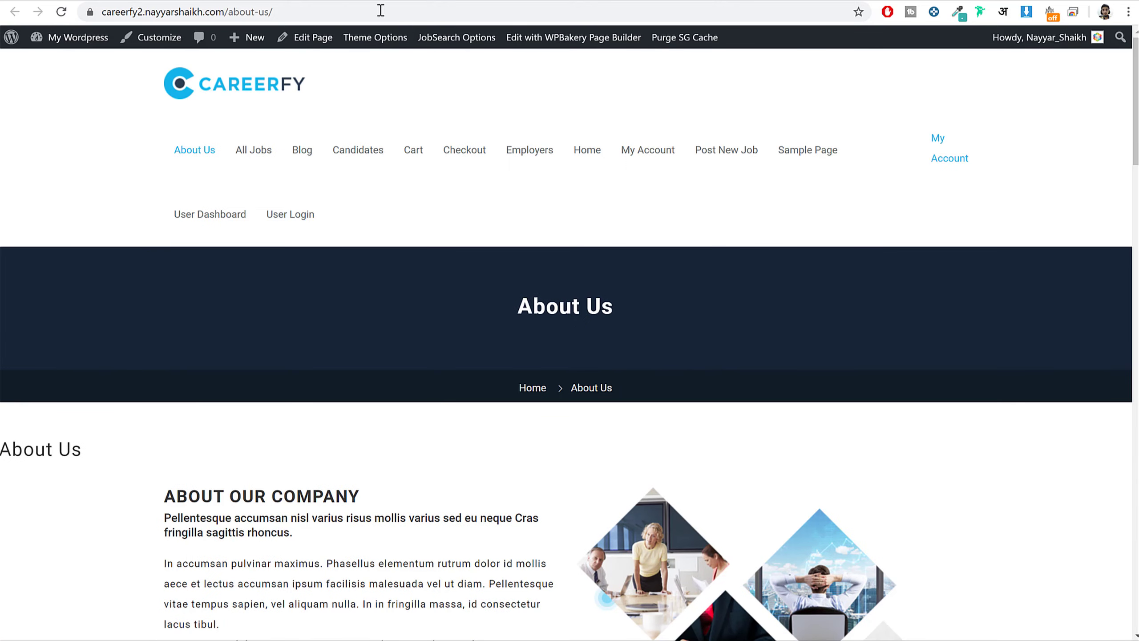
key(ctrl+Tab)
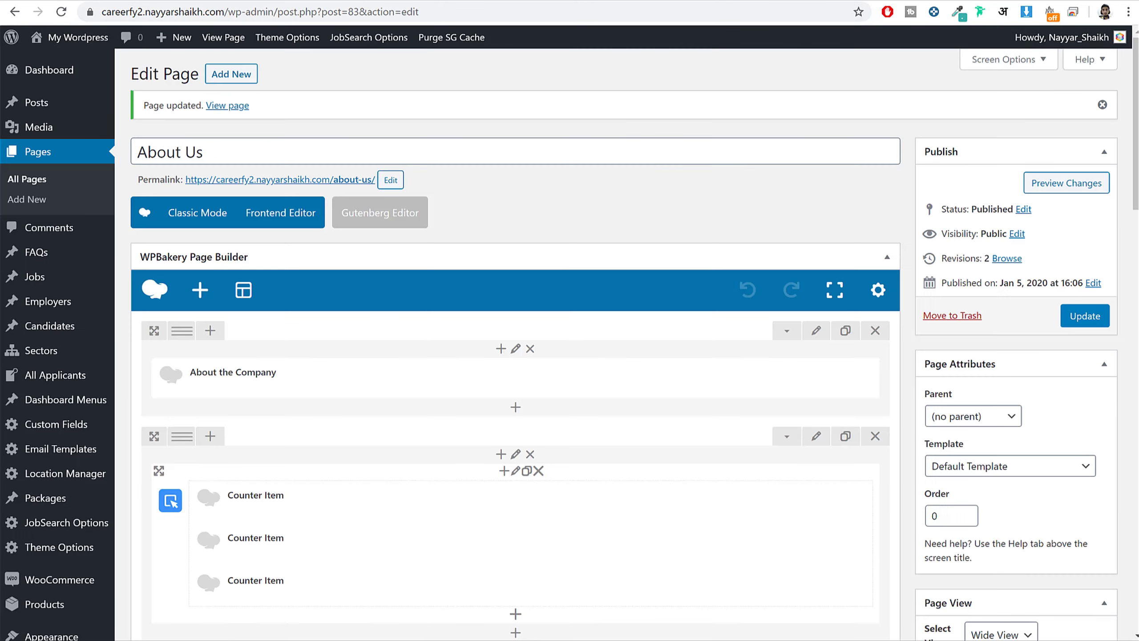
Step: Create a new page titled 'Contact Us' with Select View set to Wide View
click(231, 74)
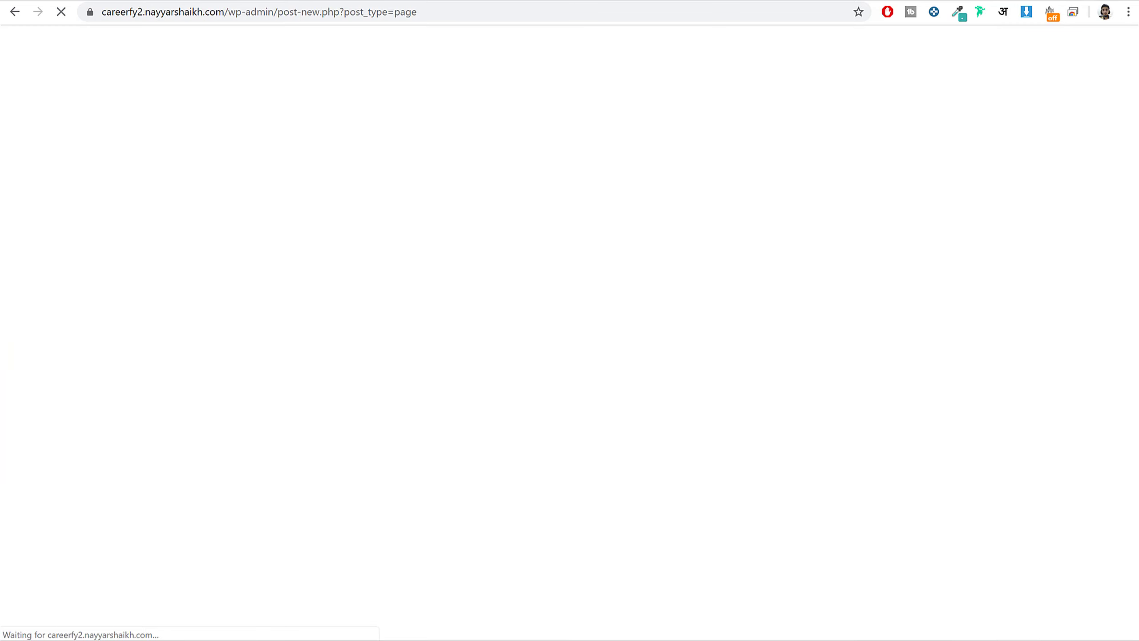
click(468, 182)
text(C)
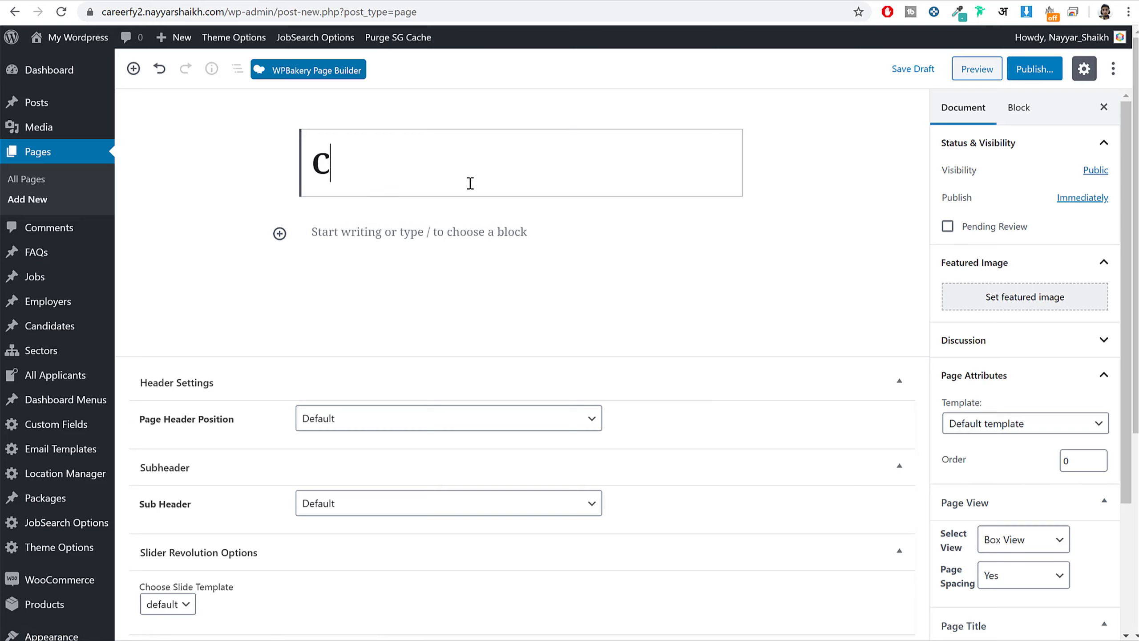
text(ontact Us)
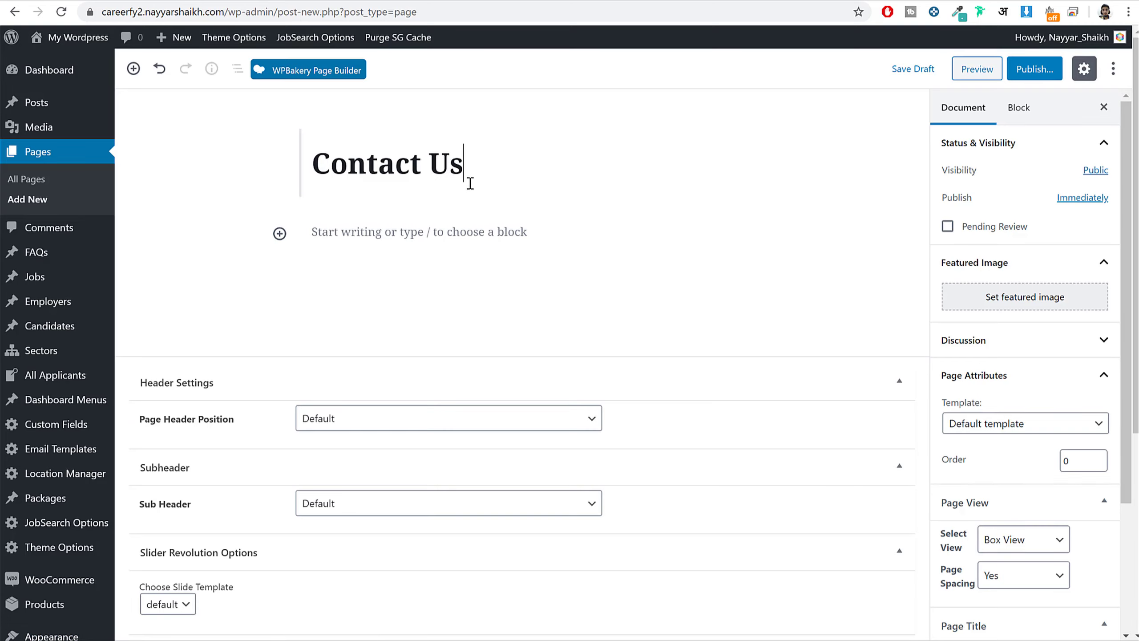
scroll(984, 390, down, 4)
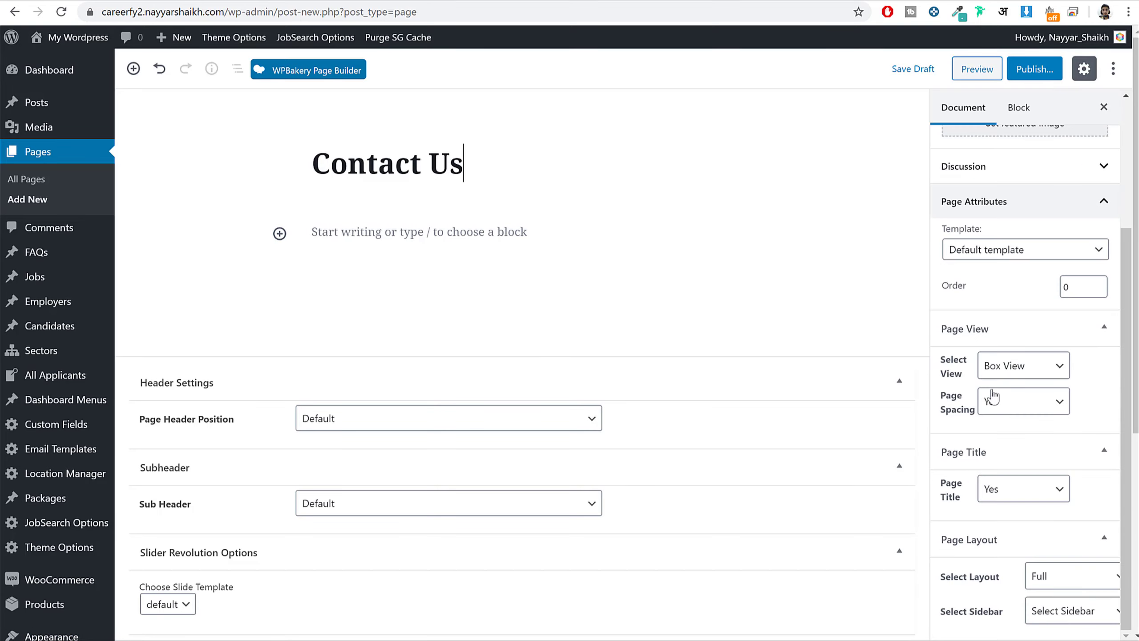
click(1009, 366)
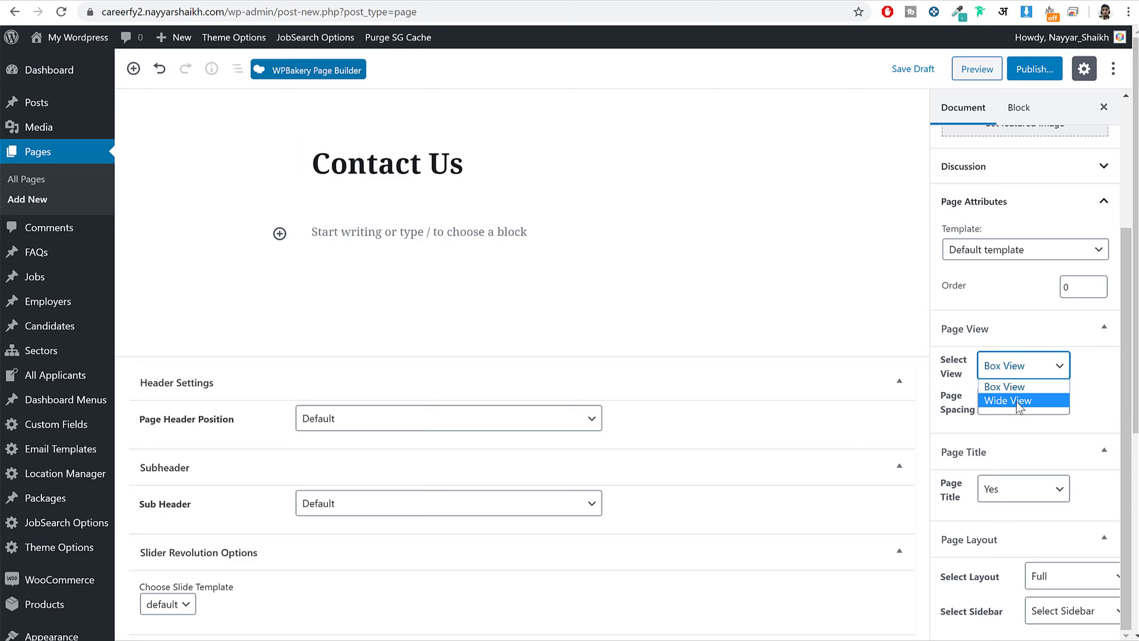
click(1013, 400)
Step: Set Page Spacing and Page Title to No, then publish the Contact Us page
scroll(1033, 409, down, 2)
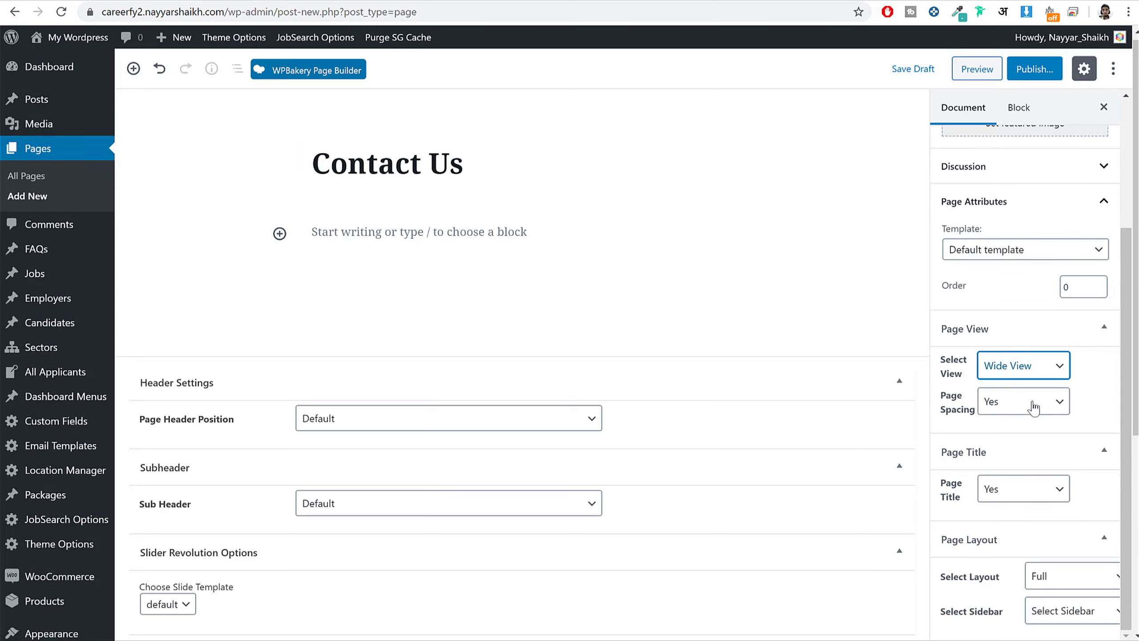
click(1032, 404)
click(1013, 432)
click(1021, 486)
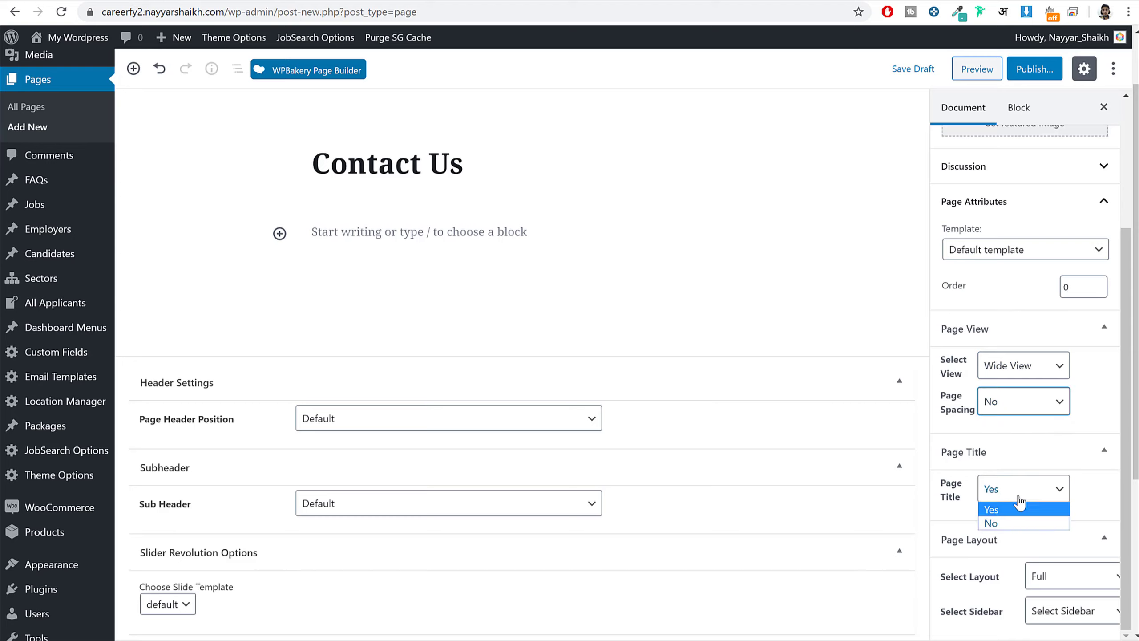
click(1015, 524)
click(1047, 74)
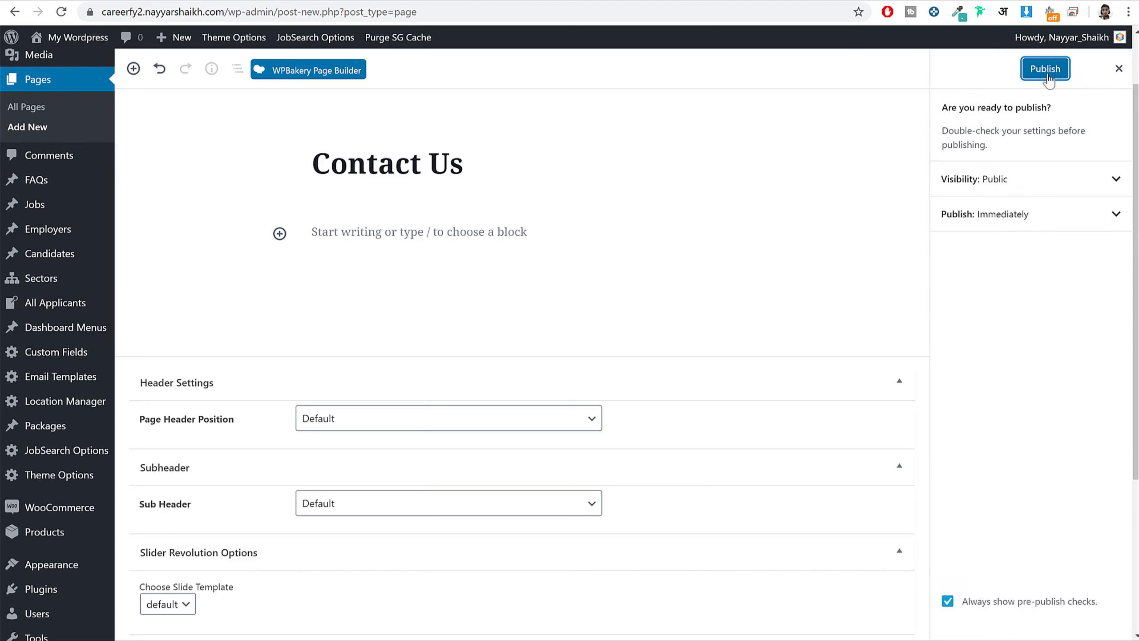
click(1042, 69)
click(325, 74)
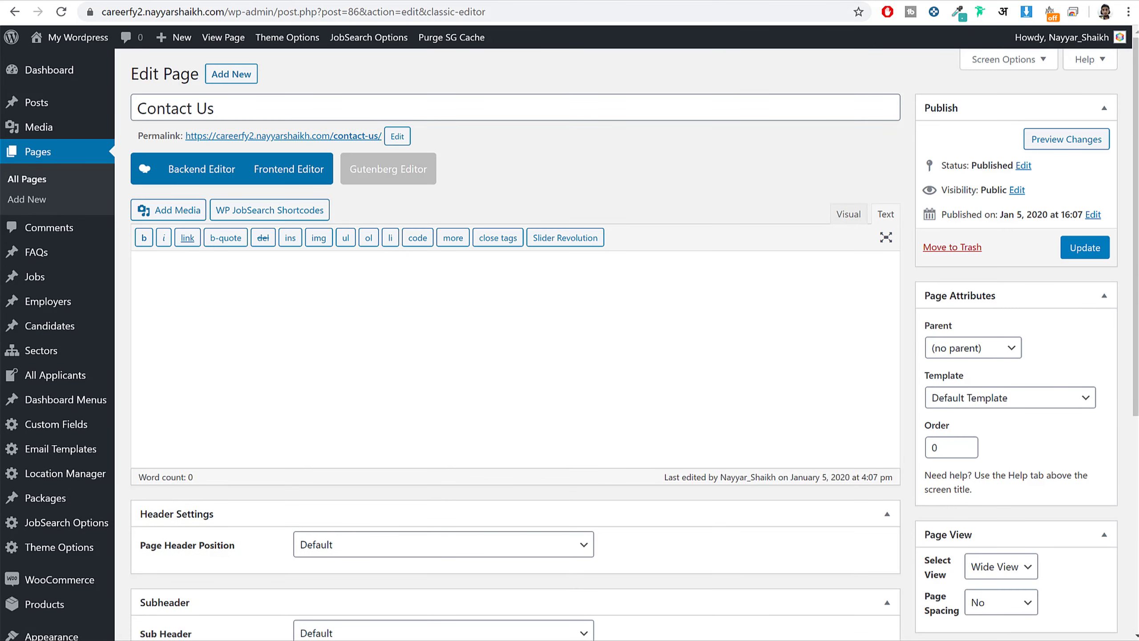
Step: Paste the Contact Page layout code into the Contact Us page content
key(alt+Tab)
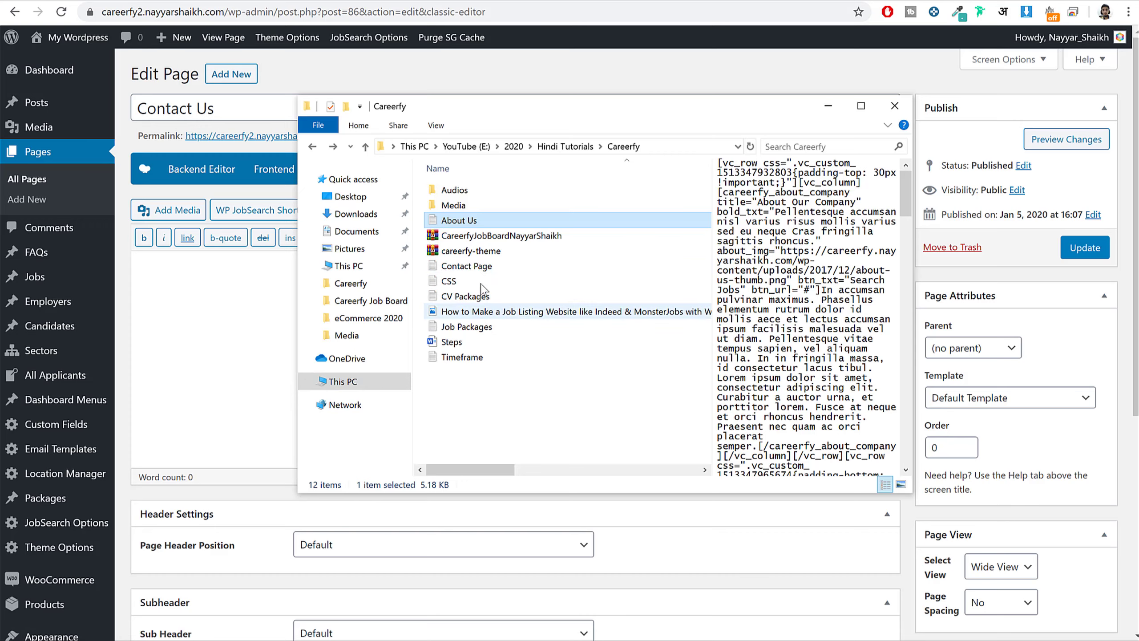
click(467, 266)
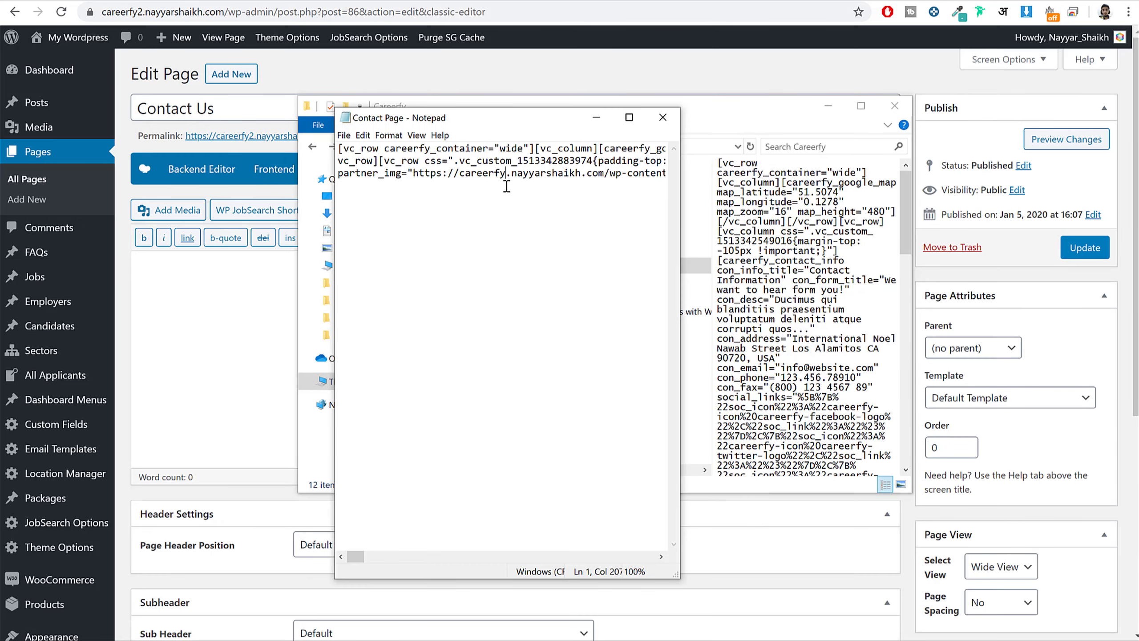
key(ctrl+a)
click(216, 364)
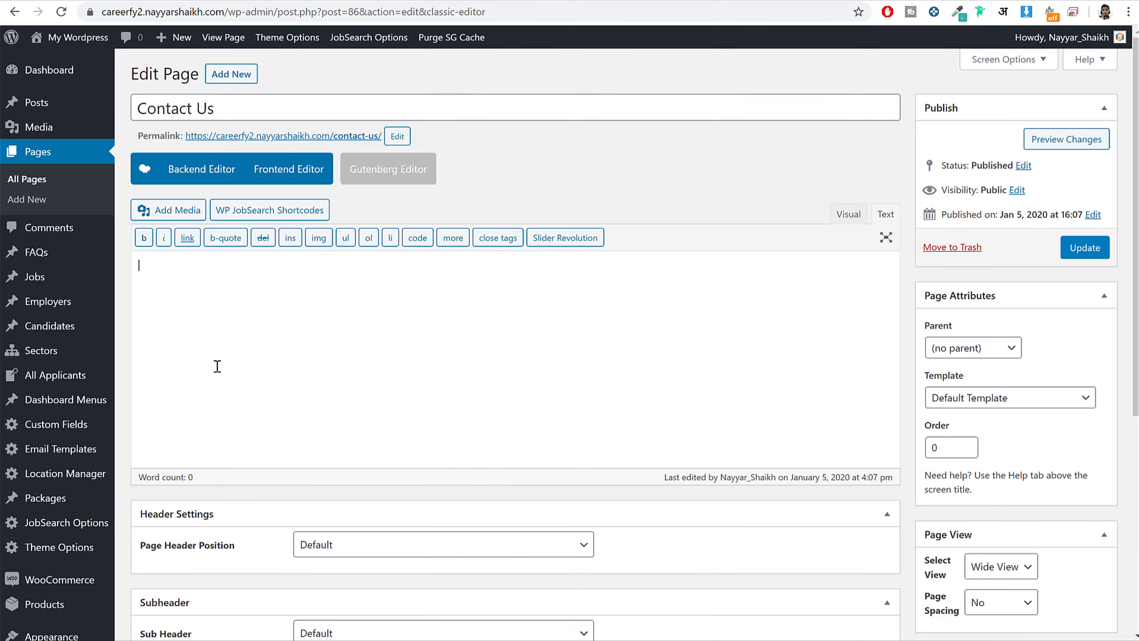
key(ctrl+v)
Step: Show the Google Map, Contact Info, Section Heading and Partner elements in Backend Editor and update
click(206, 170)
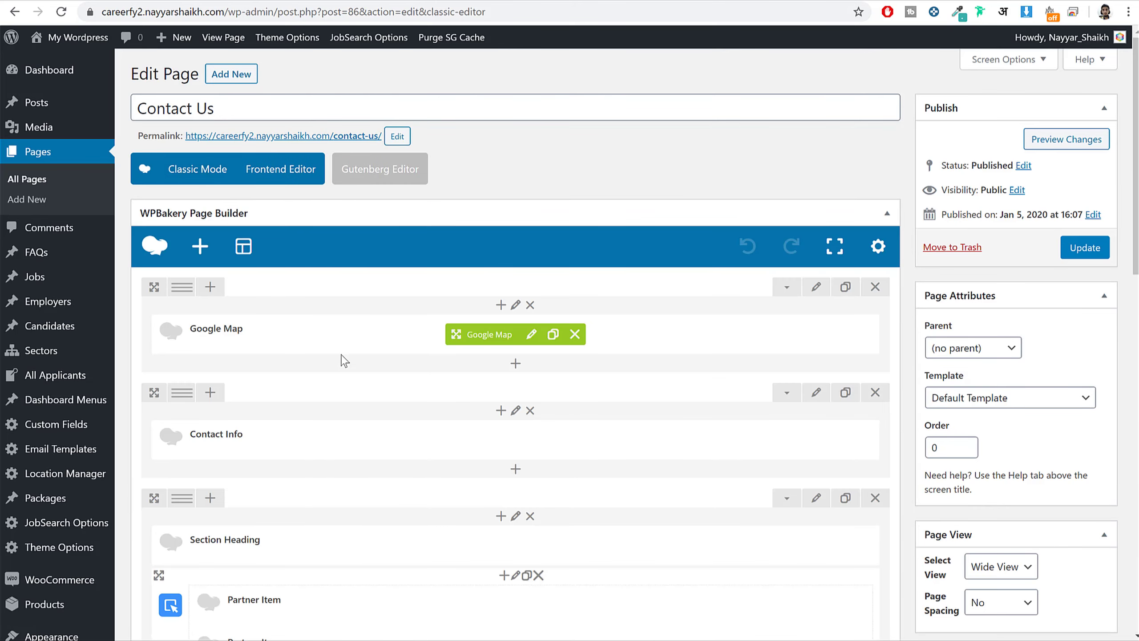
scroll(343, 381, down, 12)
scroll(344, 440, up, 6)
scroll(343, 440, up, 8)
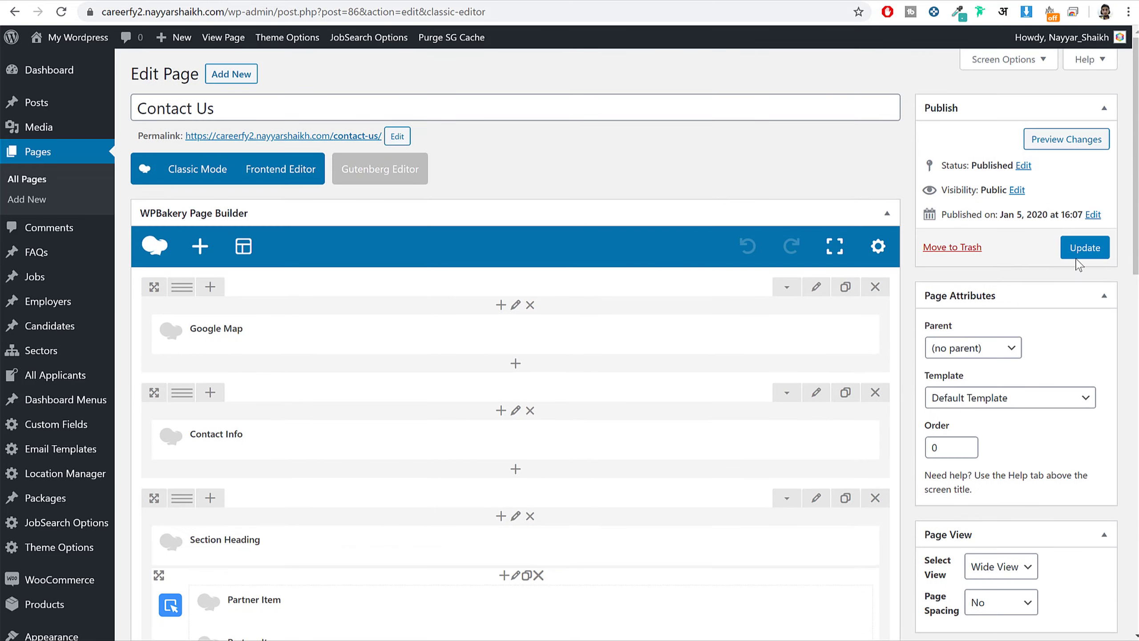
click(1086, 247)
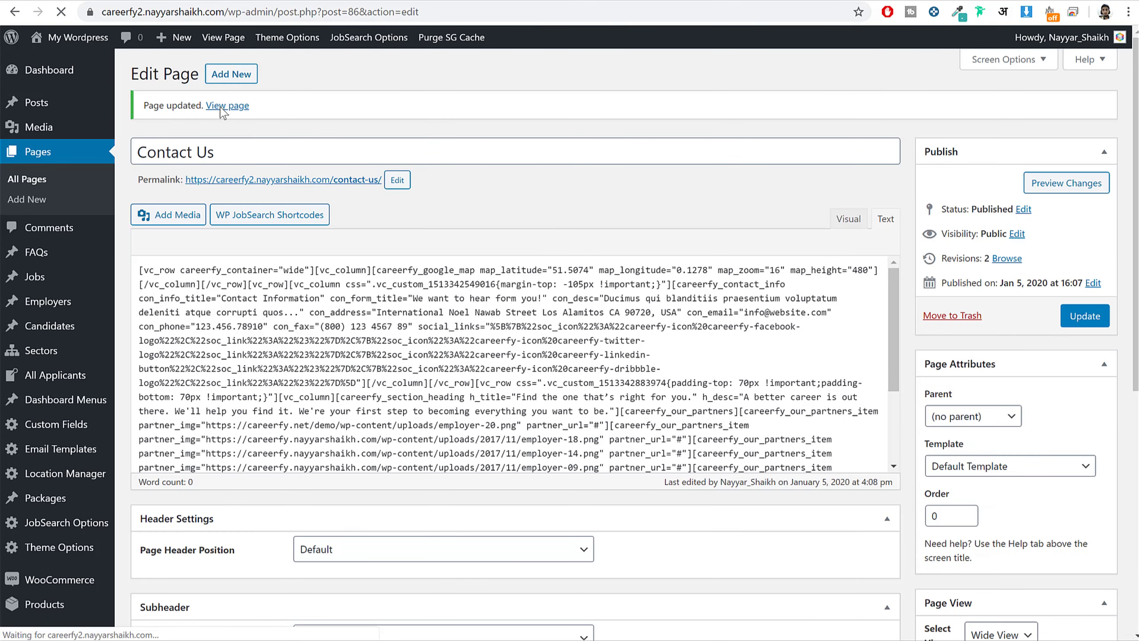
right_click(223, 108)
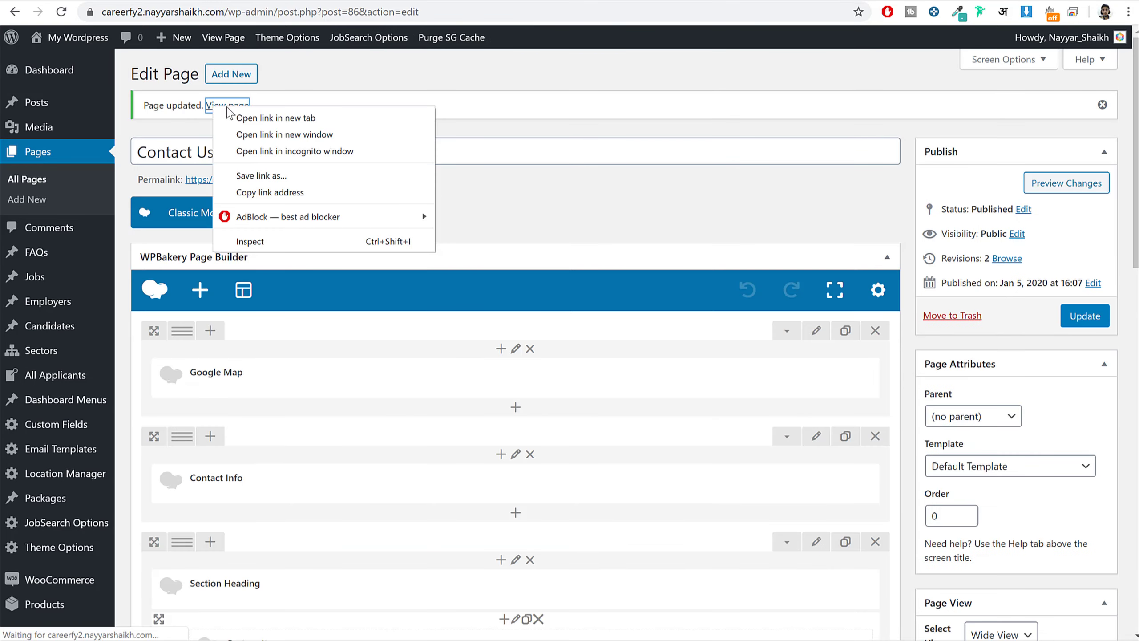
click(223, 108)
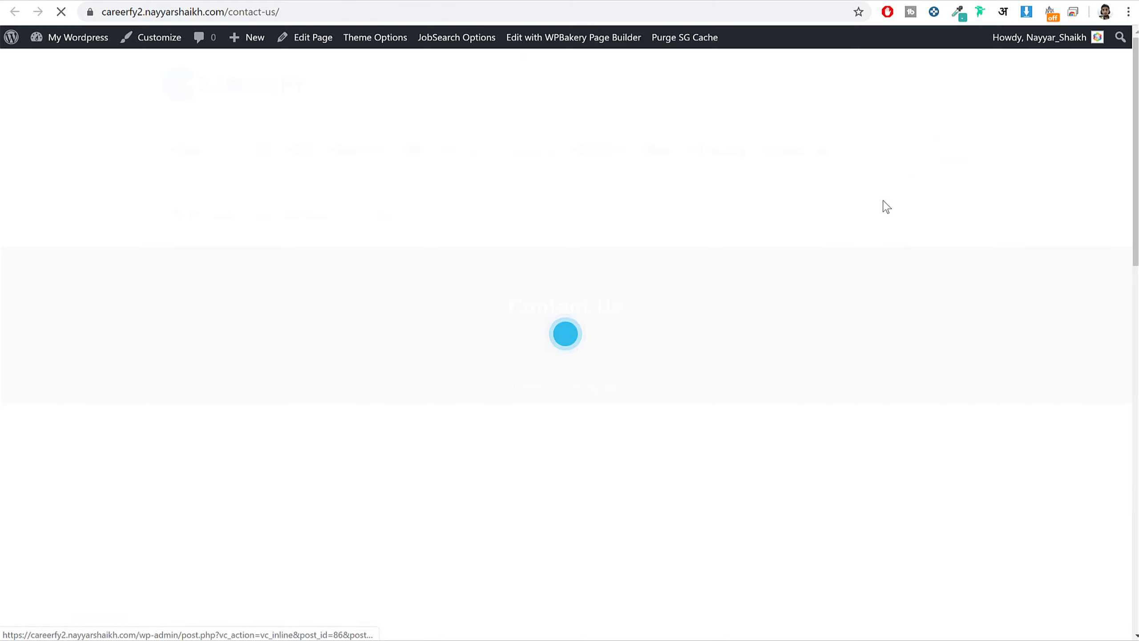
scroll(850, 247, down, 3)
scroll(851, 246, down, 4)
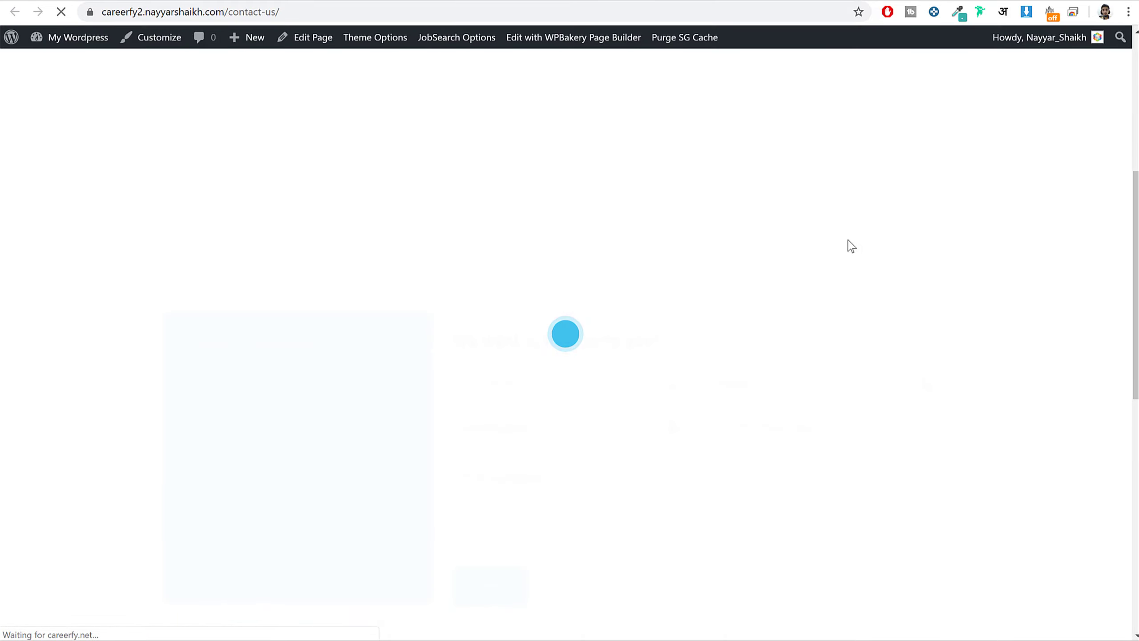
scroll(850, 244, up, 4)
scroll(850, 239, down, 3)
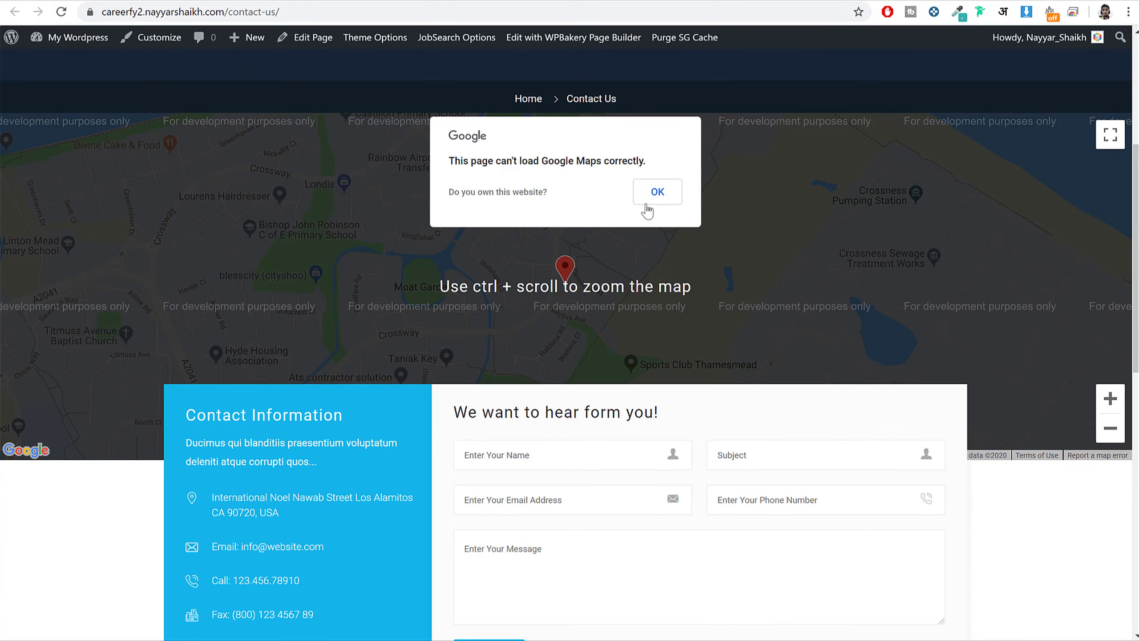
click(647, 210)
mouse_move(562, 255)
mouse_down()
mouse_move(695, 209)
mouse_move(620, 266)
mouse_up()
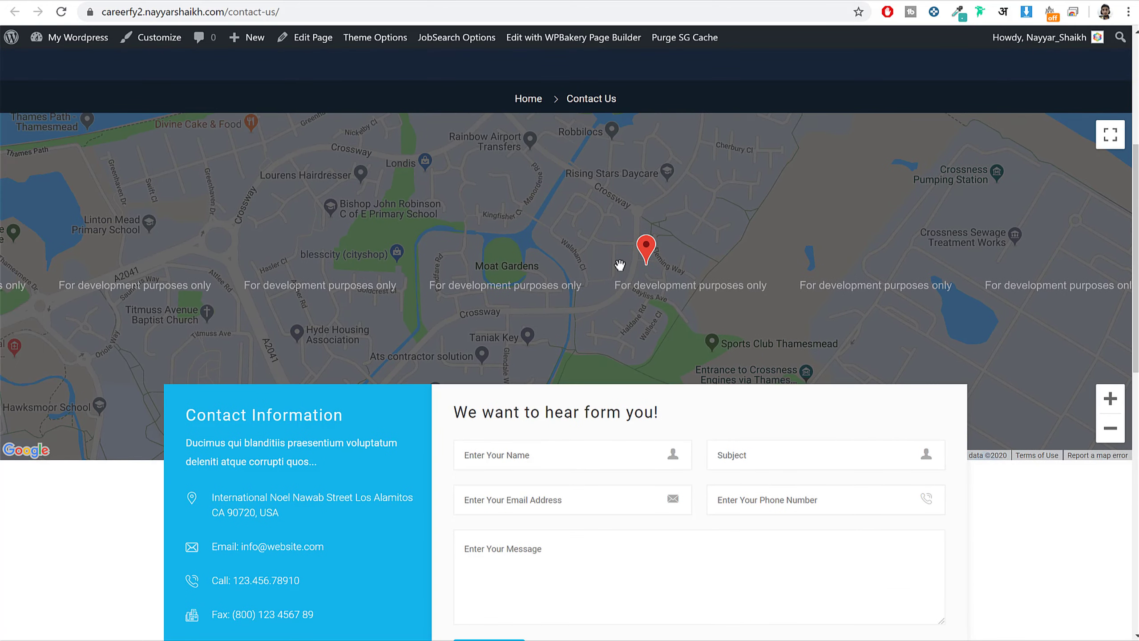
scroll(633, 202, down, 12)
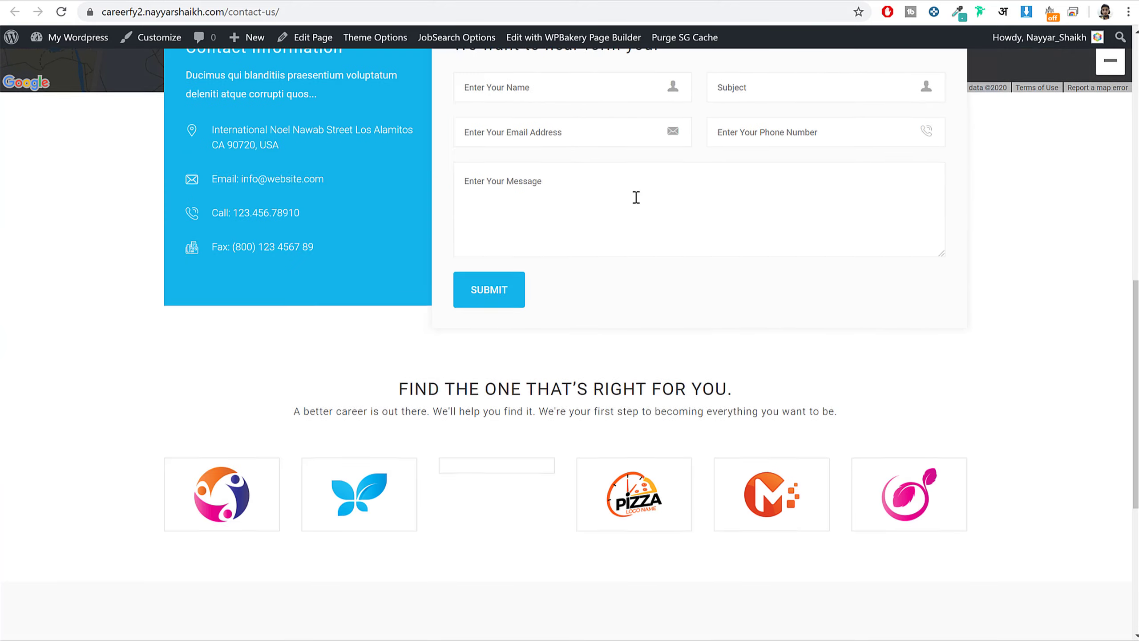
scroll(632, 310, up, 15)
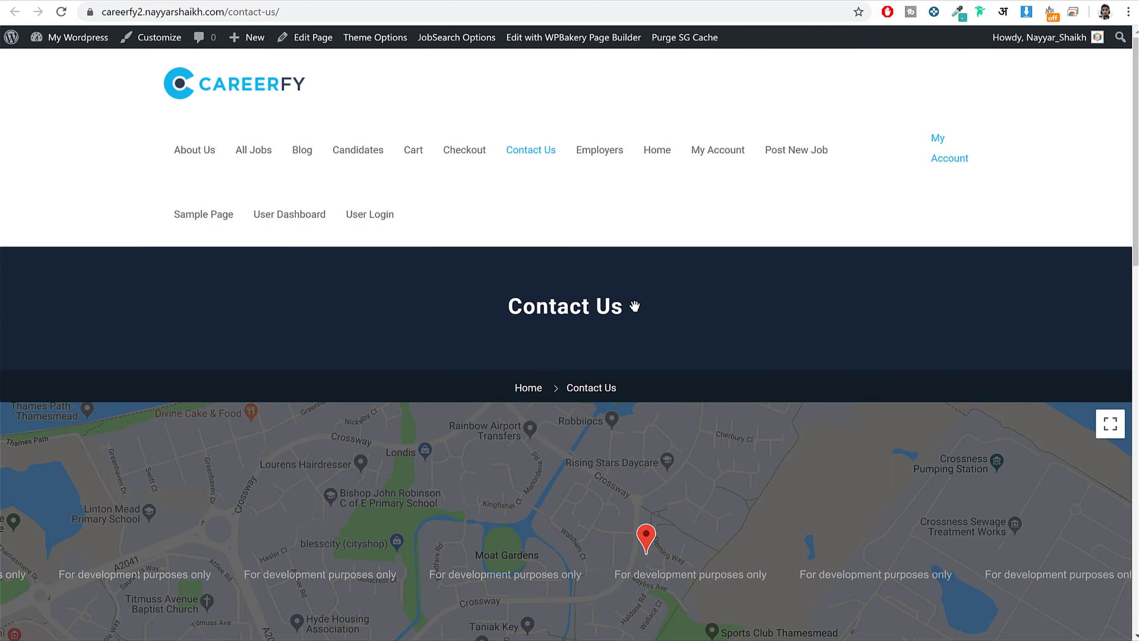
scroll(658, 308, down, 10)
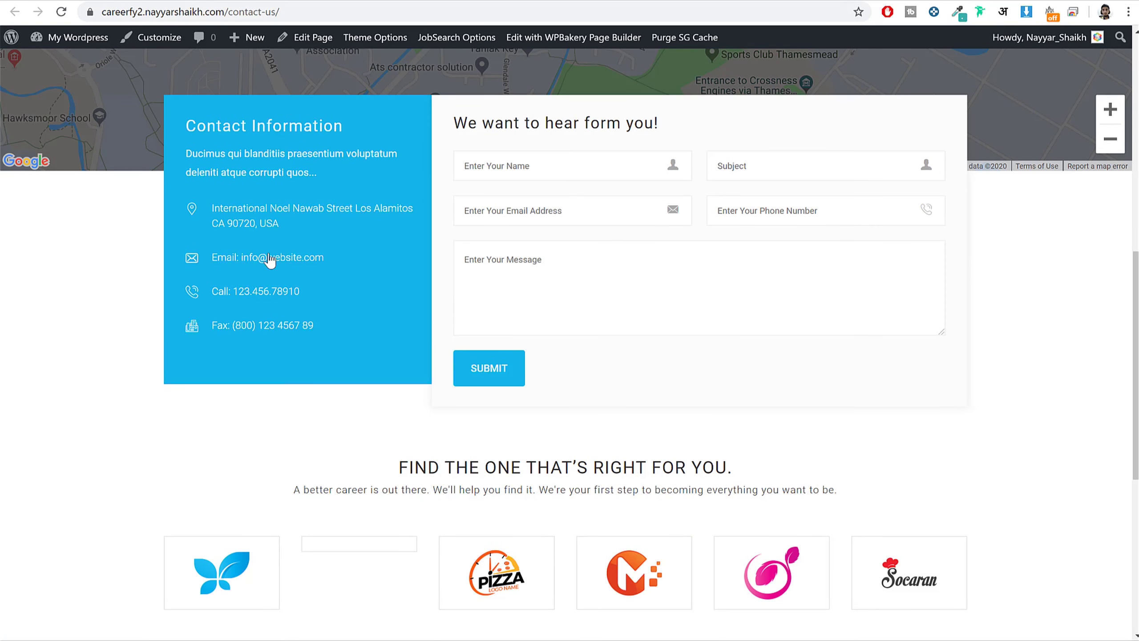
drag(215, 204, 307, 257)
click(307, 257)
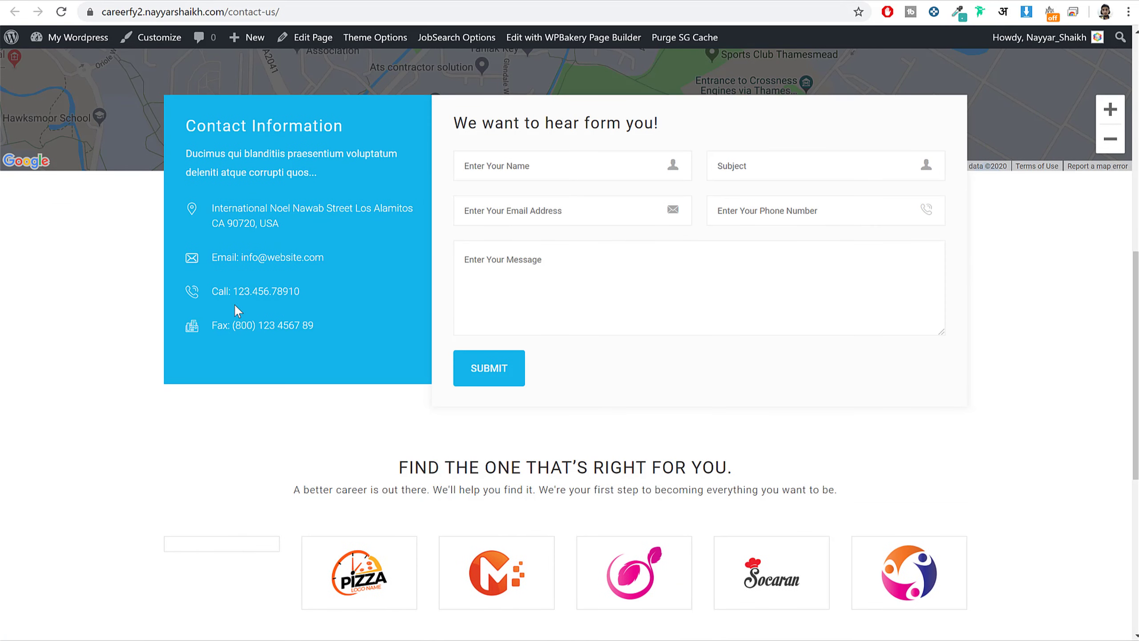
drag(212, 208, 286, 225)
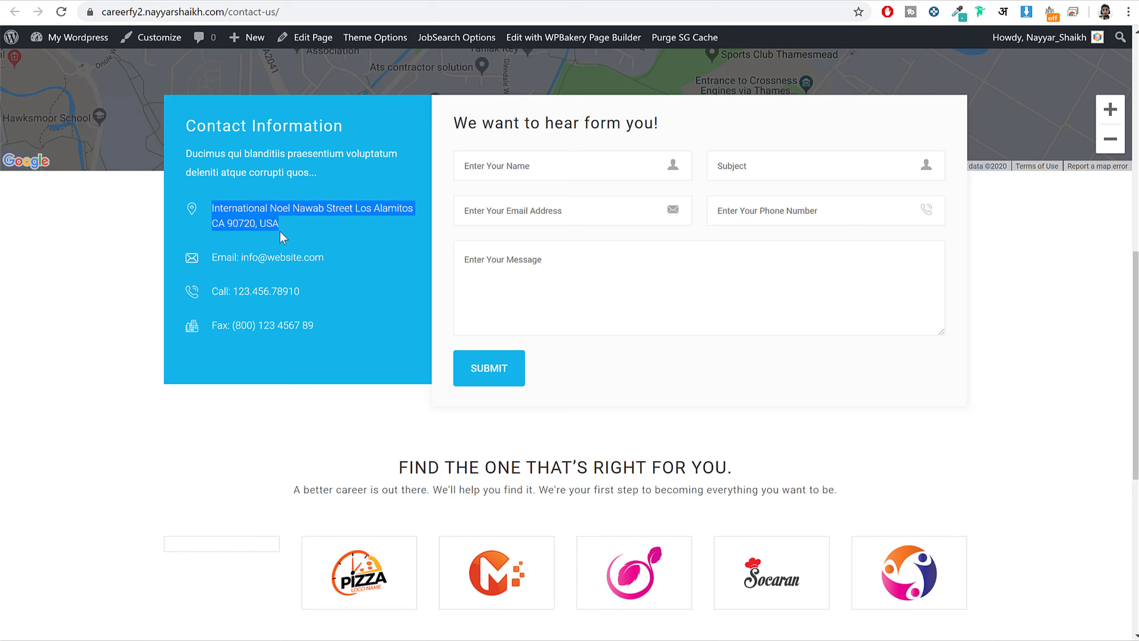
click(309, 37)
scroll(574, 185, down, 3)
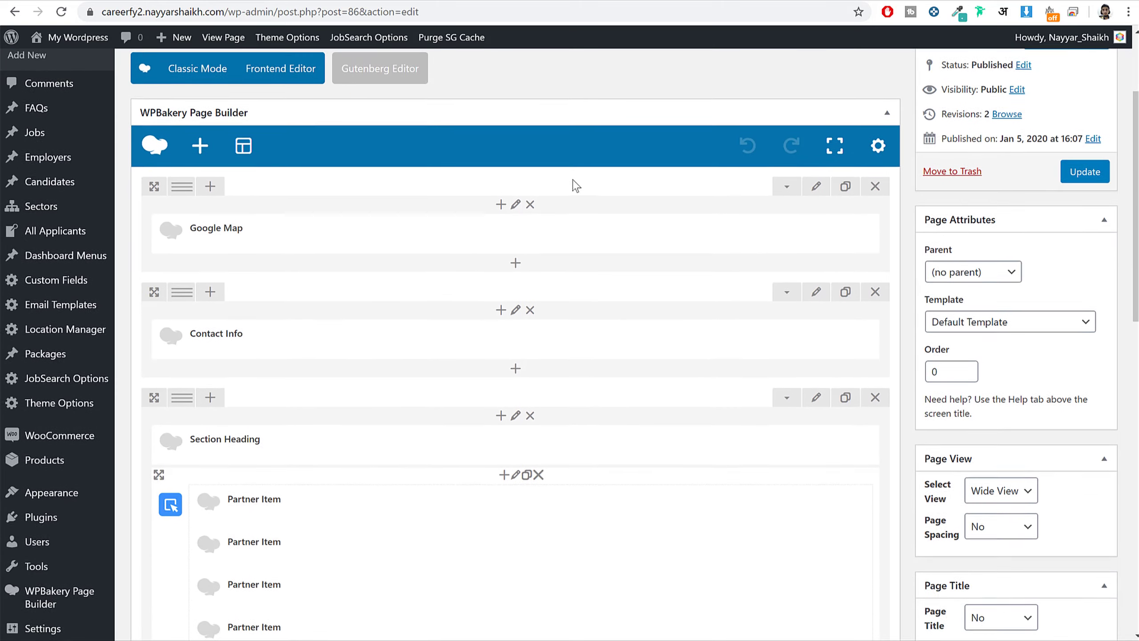
scroll(575, 185, down, 3)
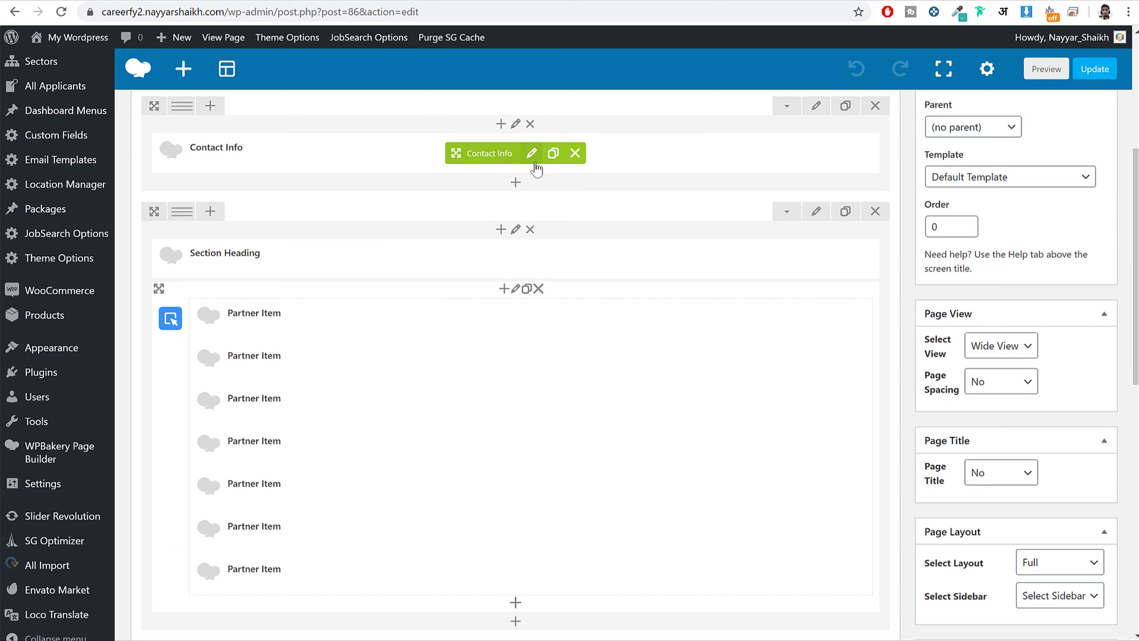
click(532, 153)
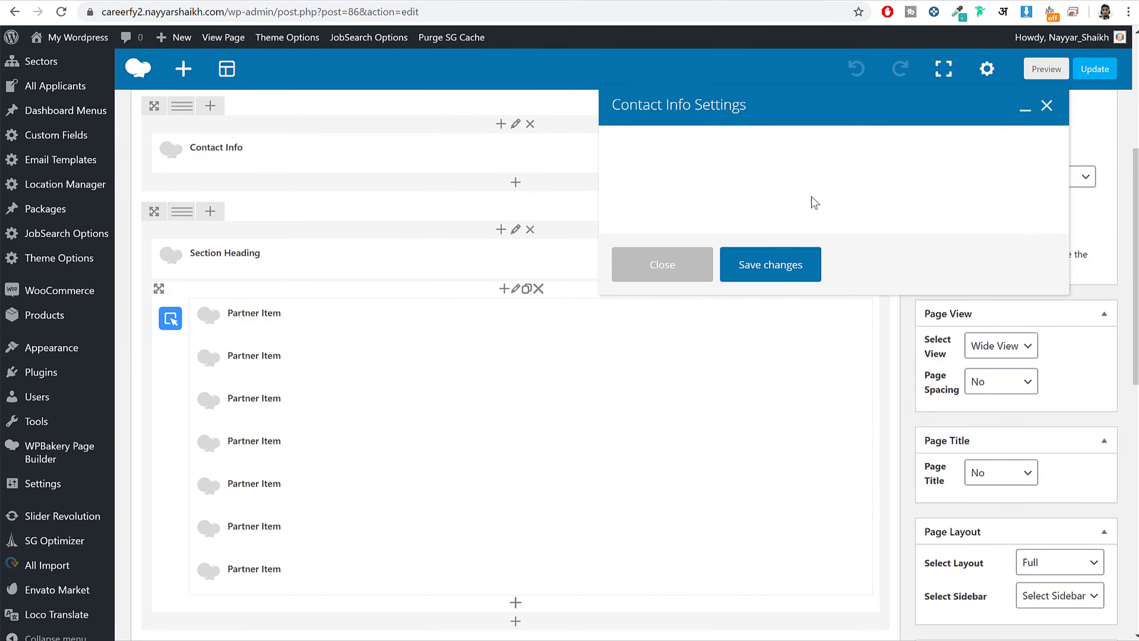
scroll(788, 217, down, 5)
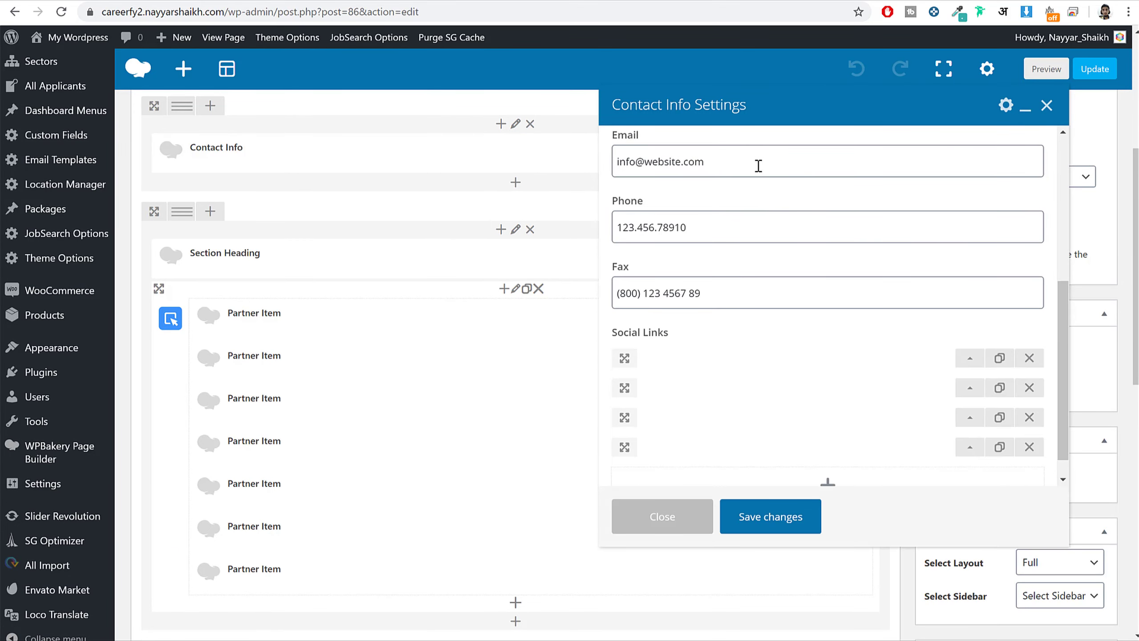
drag(758, 166, 636, 162)
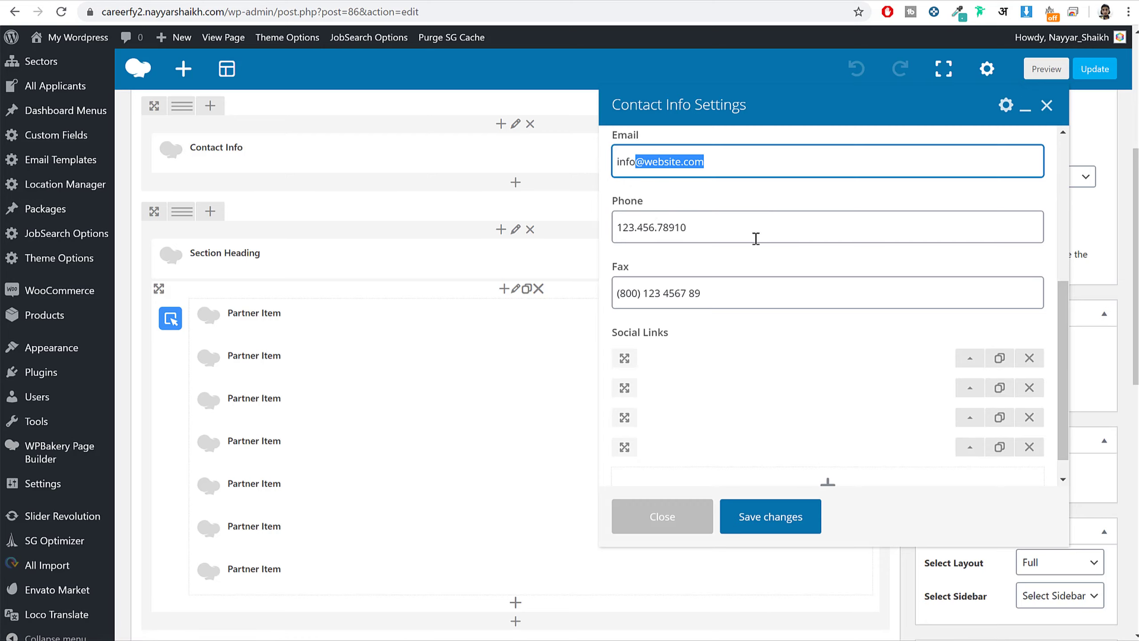
drag(694, 223, 607, 221)
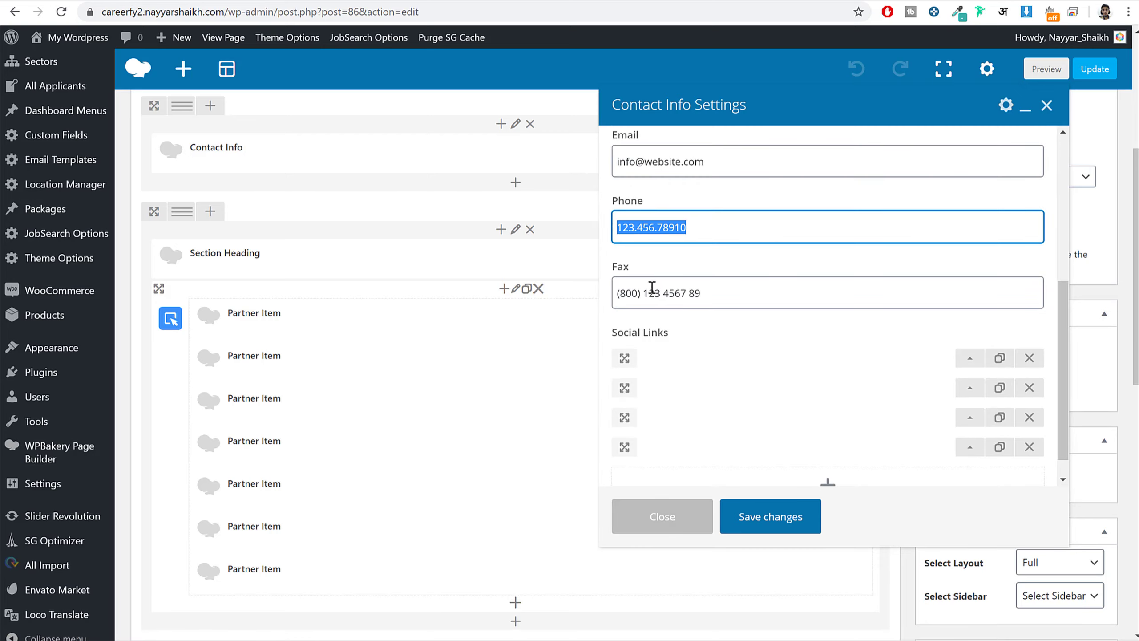
click(655, 516)
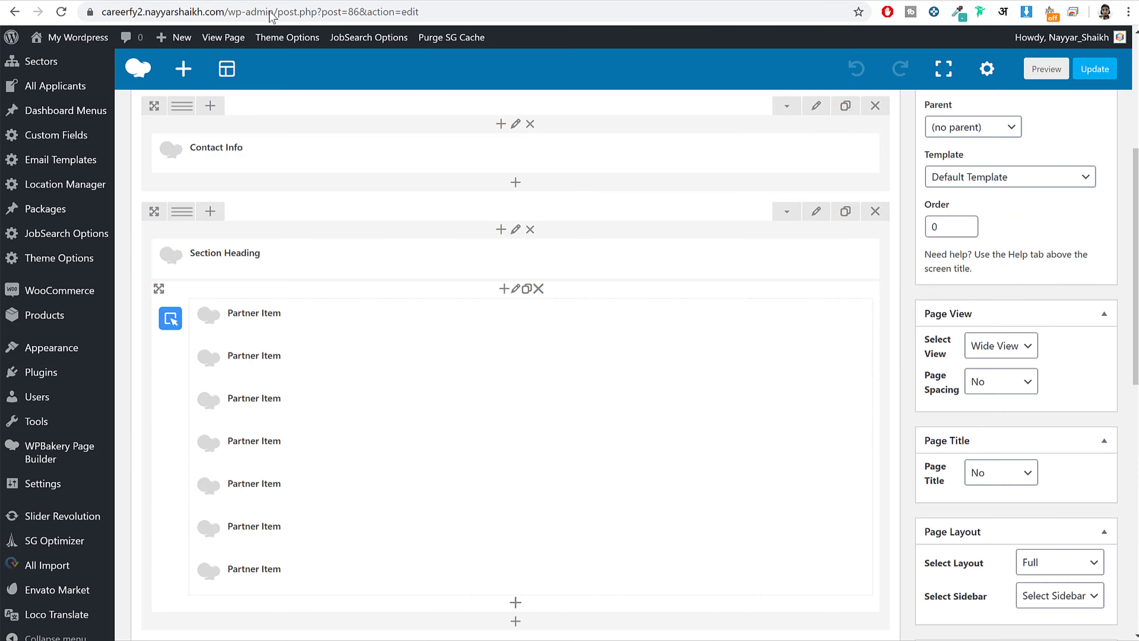
scroll(304, 229, up, 6)
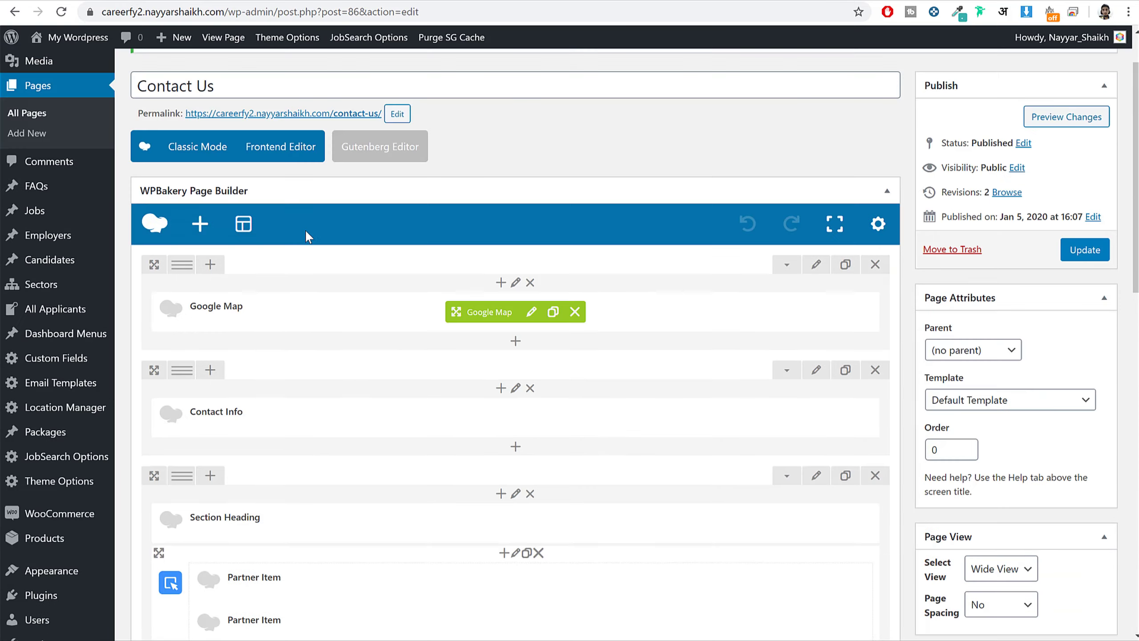
scroll(307, 235, up, 2)
Step: Start a new page titled 'Job Packages' with Select View set to Wide View
click(242, 75)
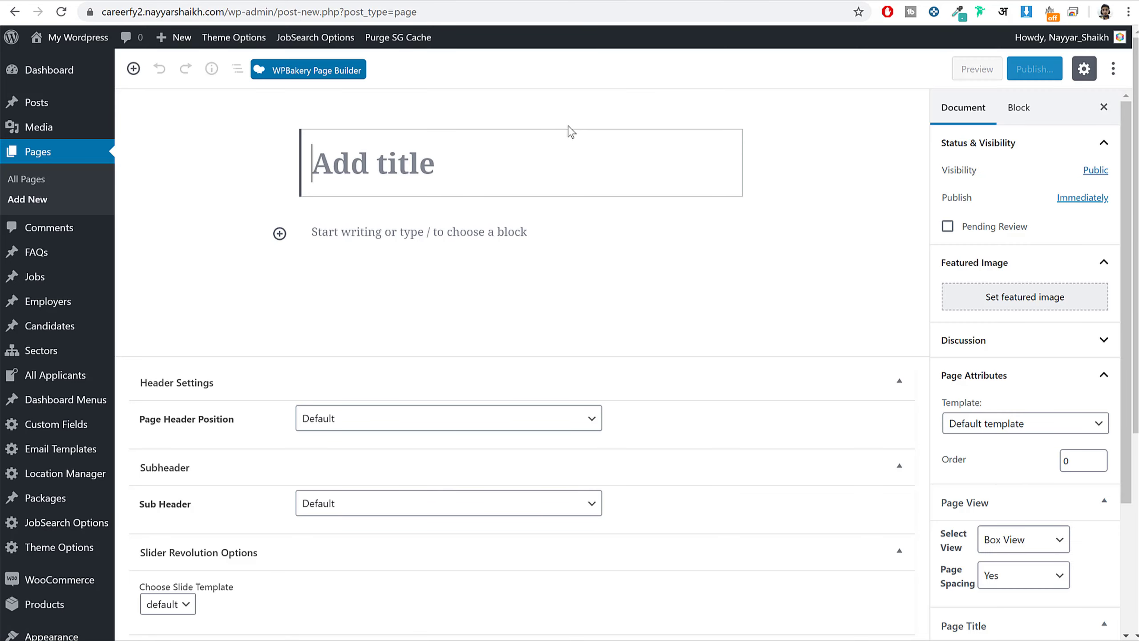
text(Job Pa)
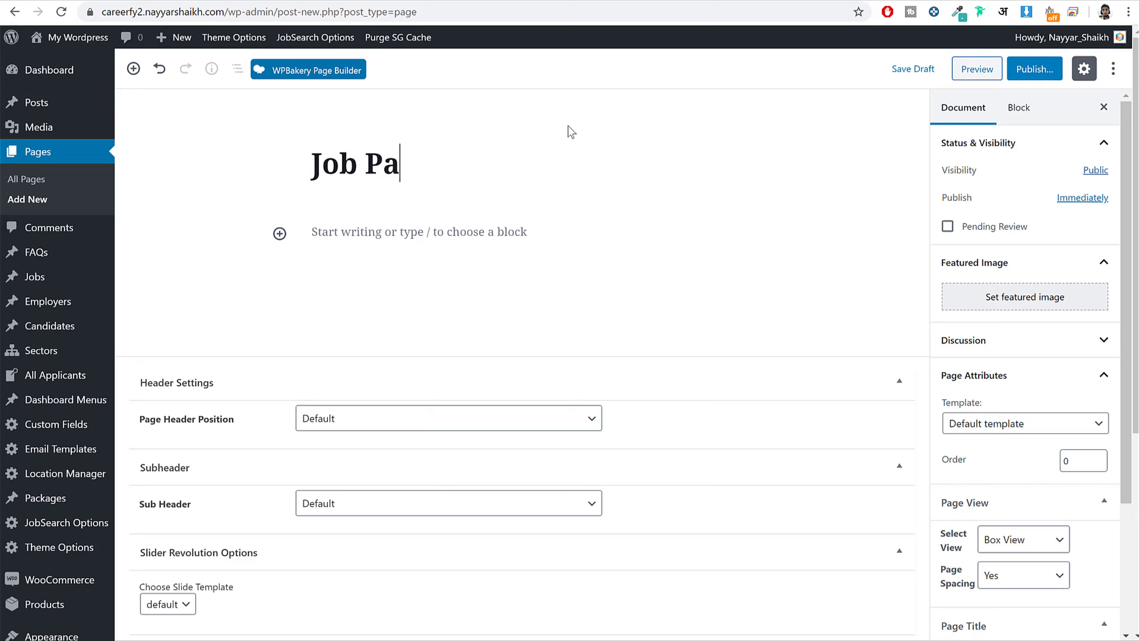
text(ckages)
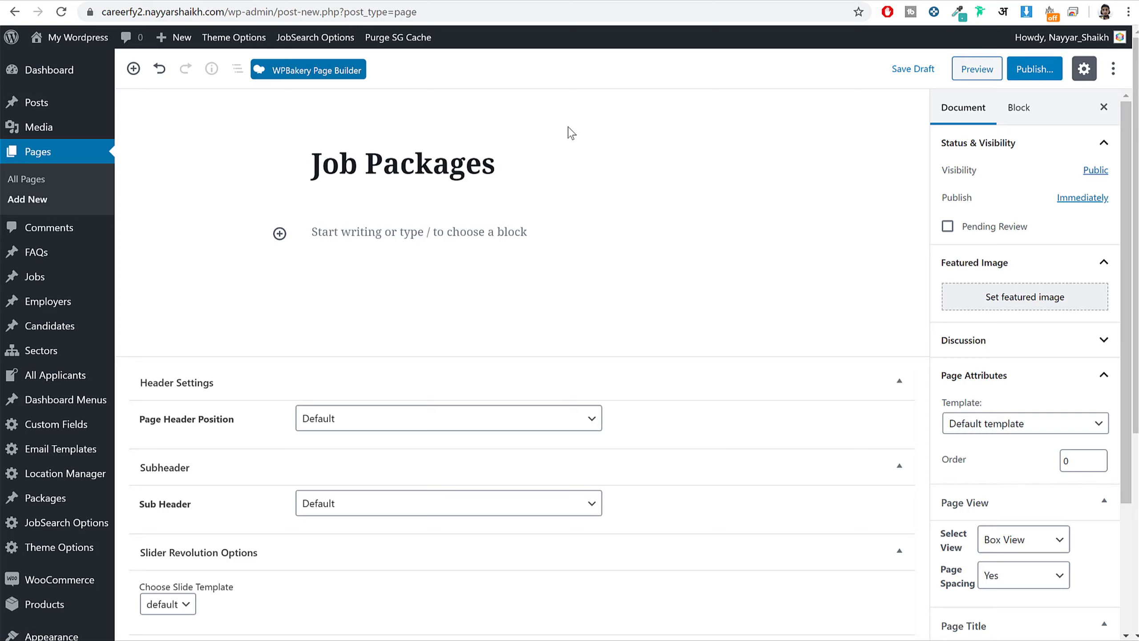
scroll(983, 397, down, 4)
click(1014, 373)
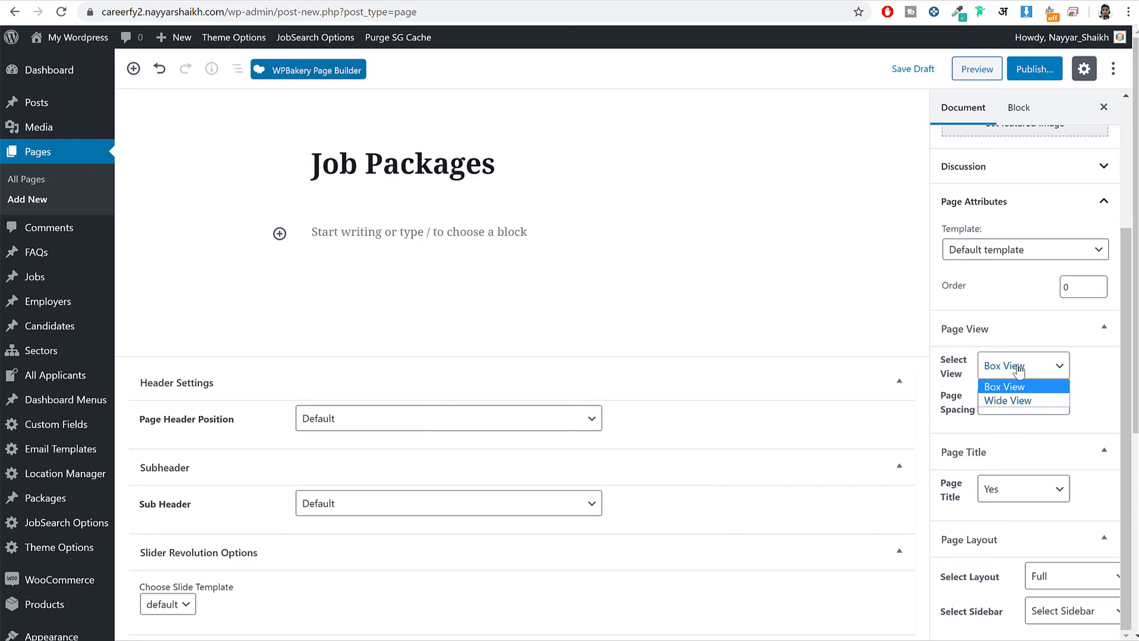
click(1012, 401)
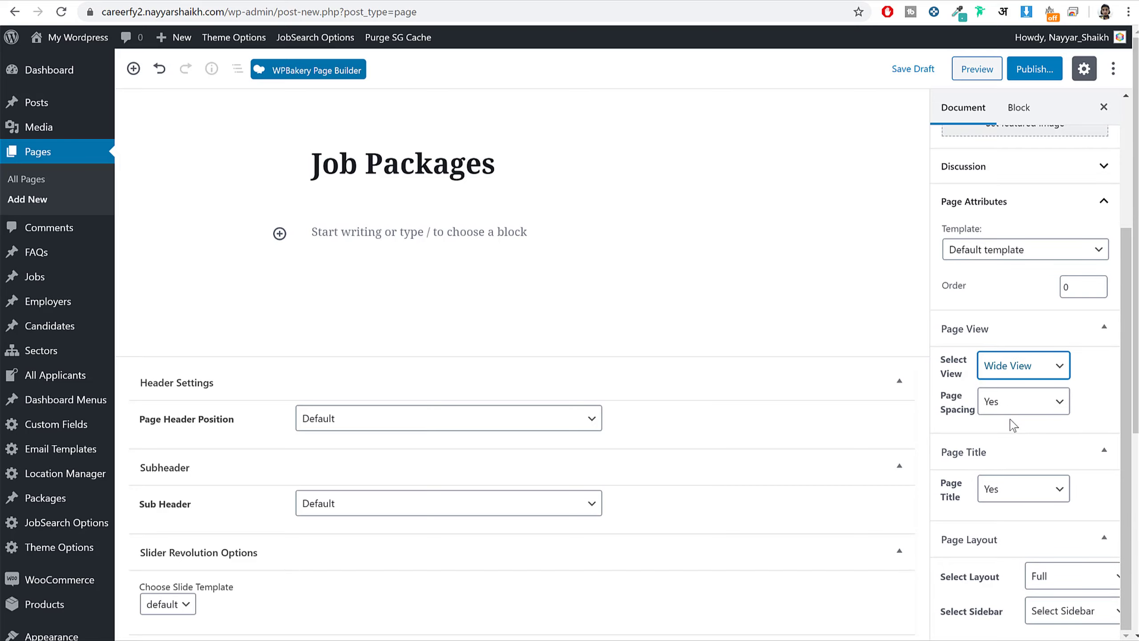
Step: Set Page Spacing and Page Title to No, then publish the Job Packages page
click(1016, 402)
click(1009, 437)
click(1008, 491)
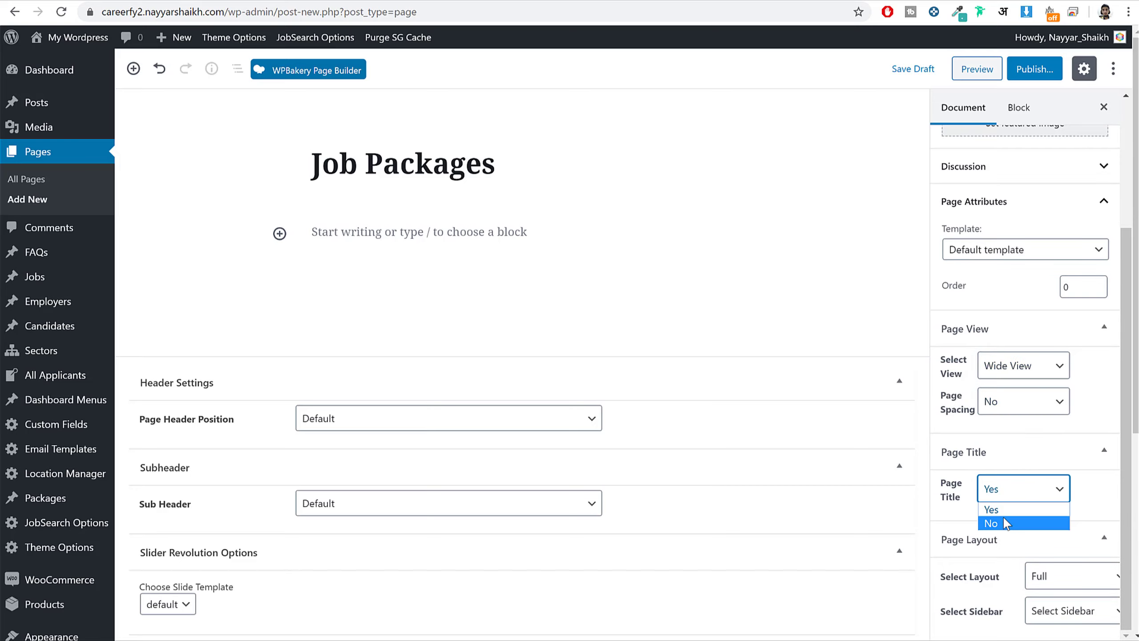
click(1004, 523)
click(1035, 69)
click(1040, 70)
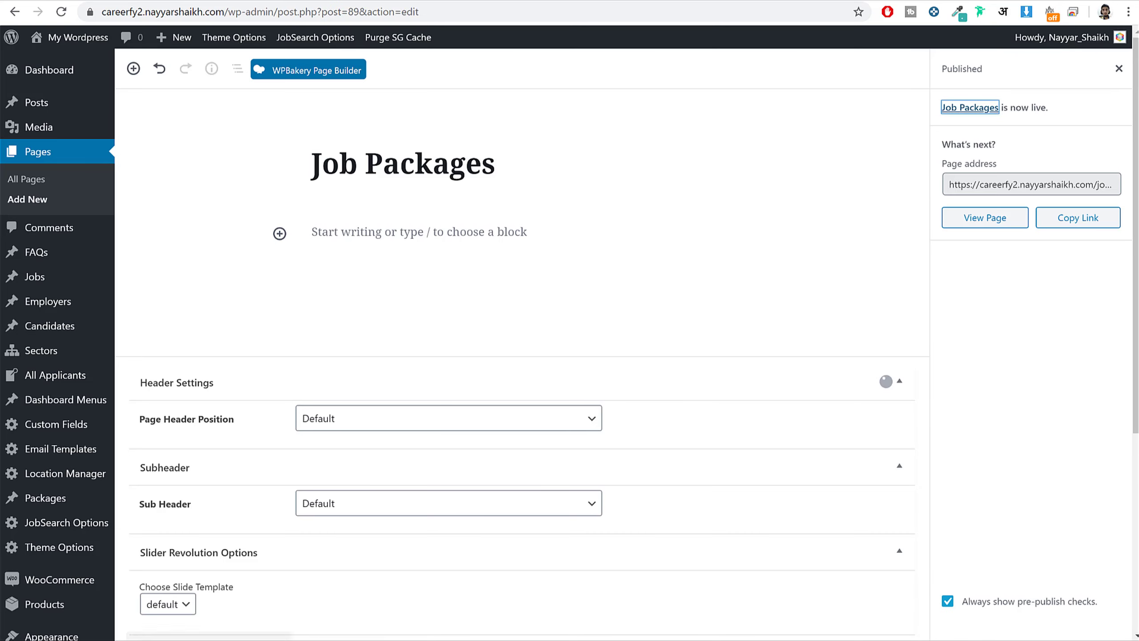
Step: Open the Job Packages text file and copy all its shortcode
key(alt+Tab)
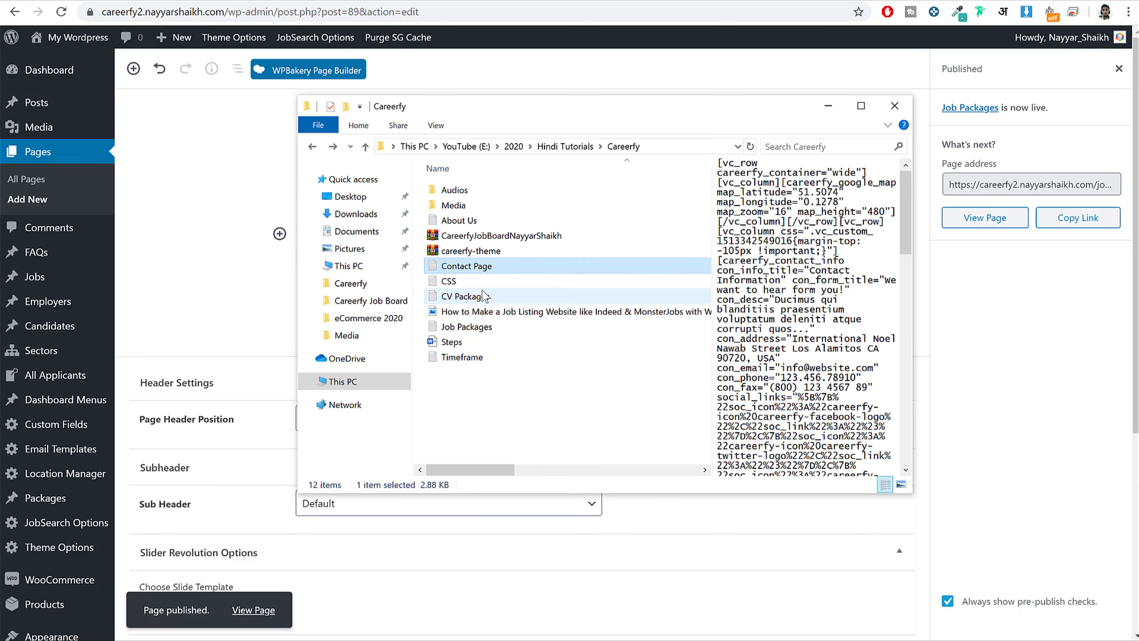
click(466, 330)
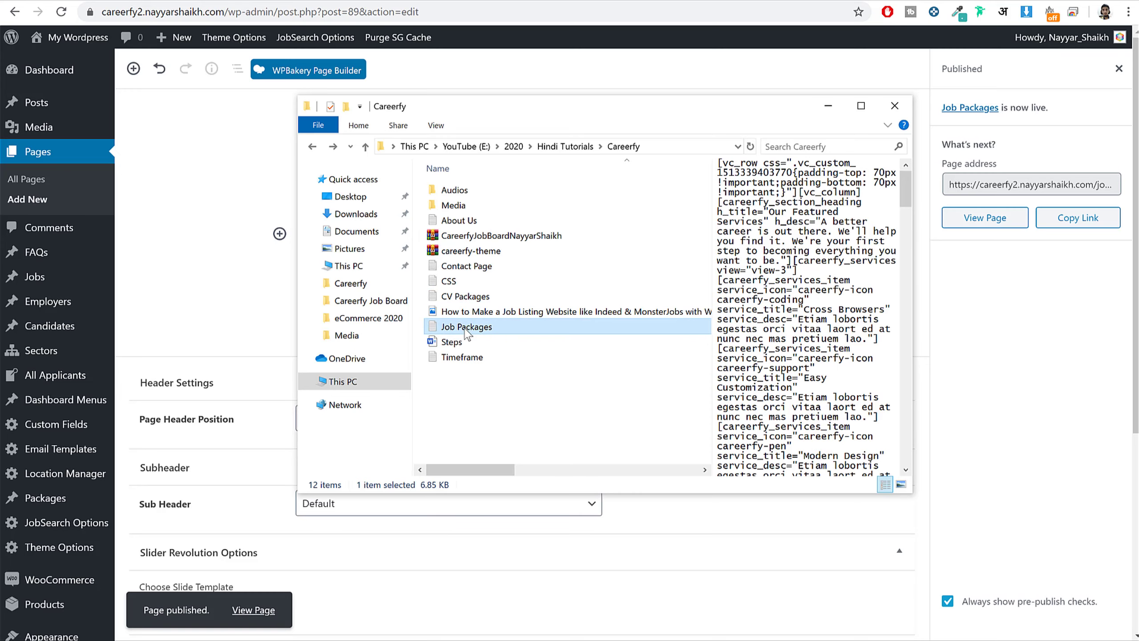
key(alt+Tab)
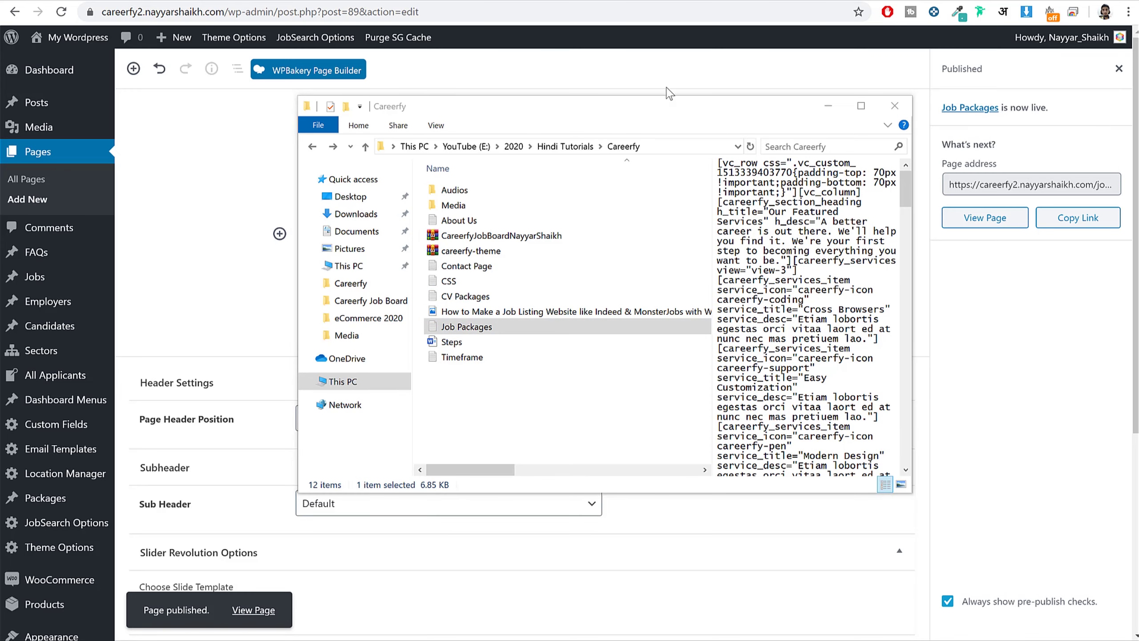
drag(852, 89, 504, 110)
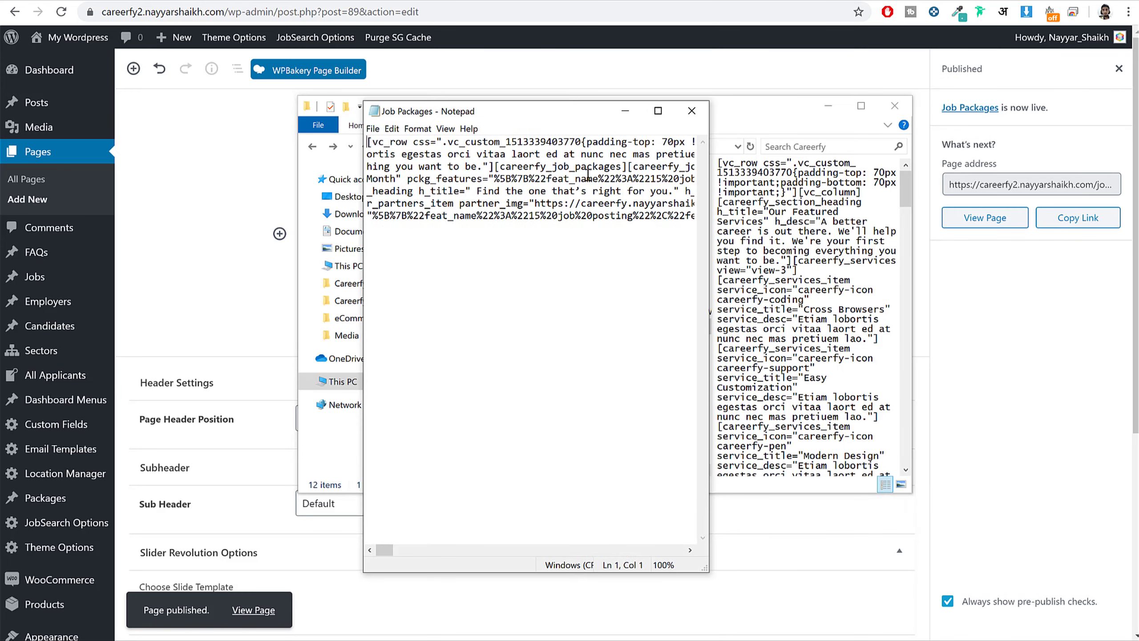
key(ctrl+a)
Step: Paste the shortcode into the Job Packages content, update, and open the live page
click(236, 129)
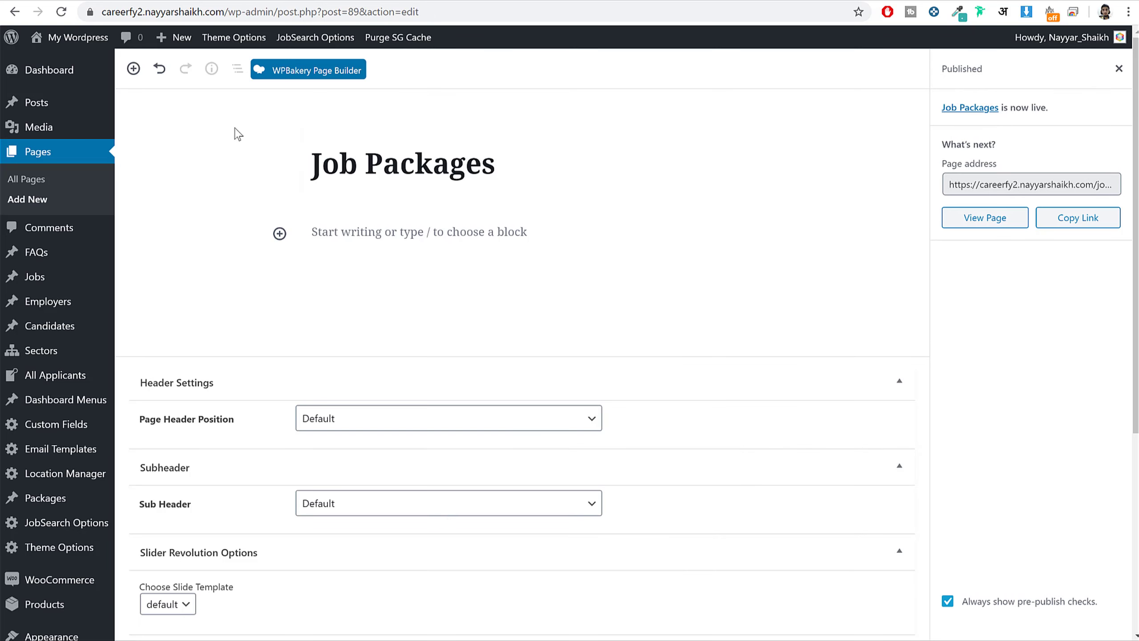
click(326, 82)
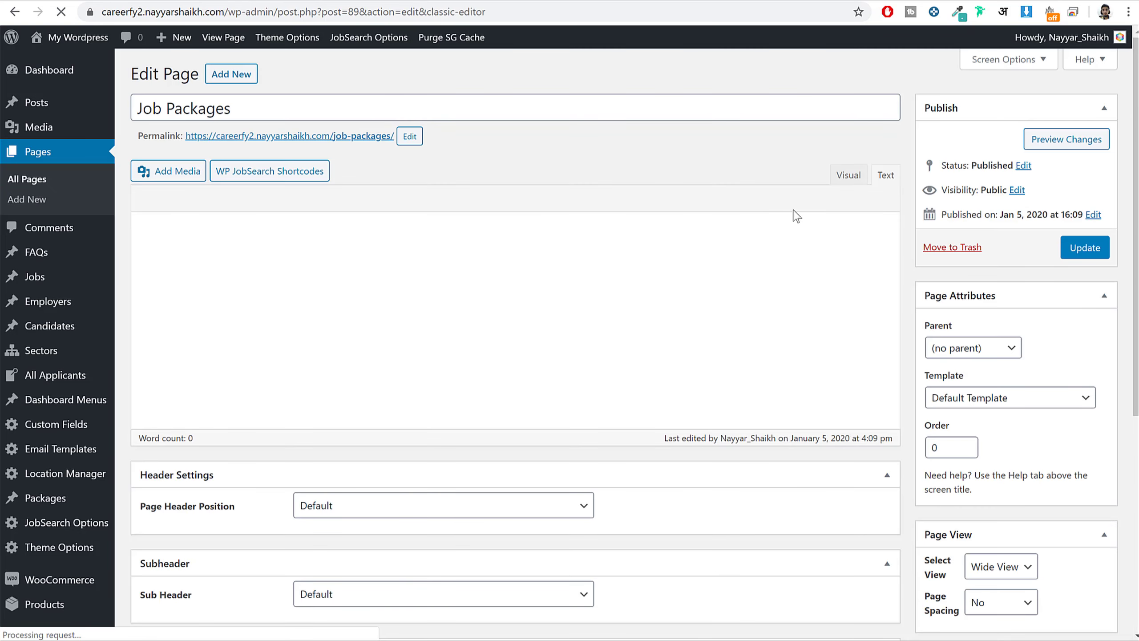
click(596, 317)
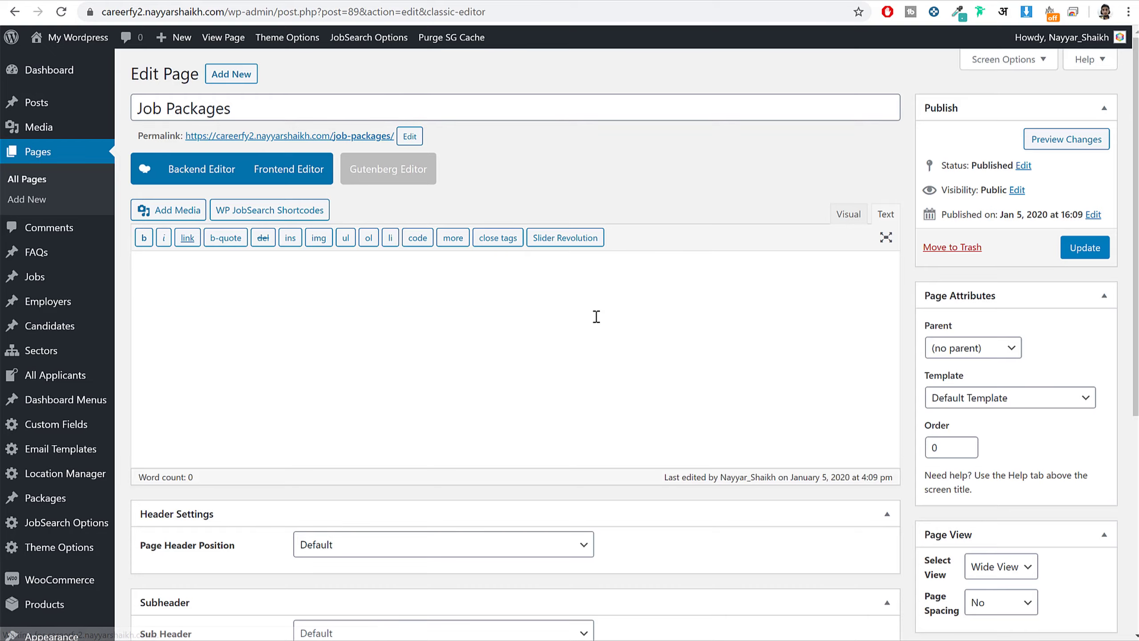
key(ctrl+v)
scroll(597, 317, up, 15)
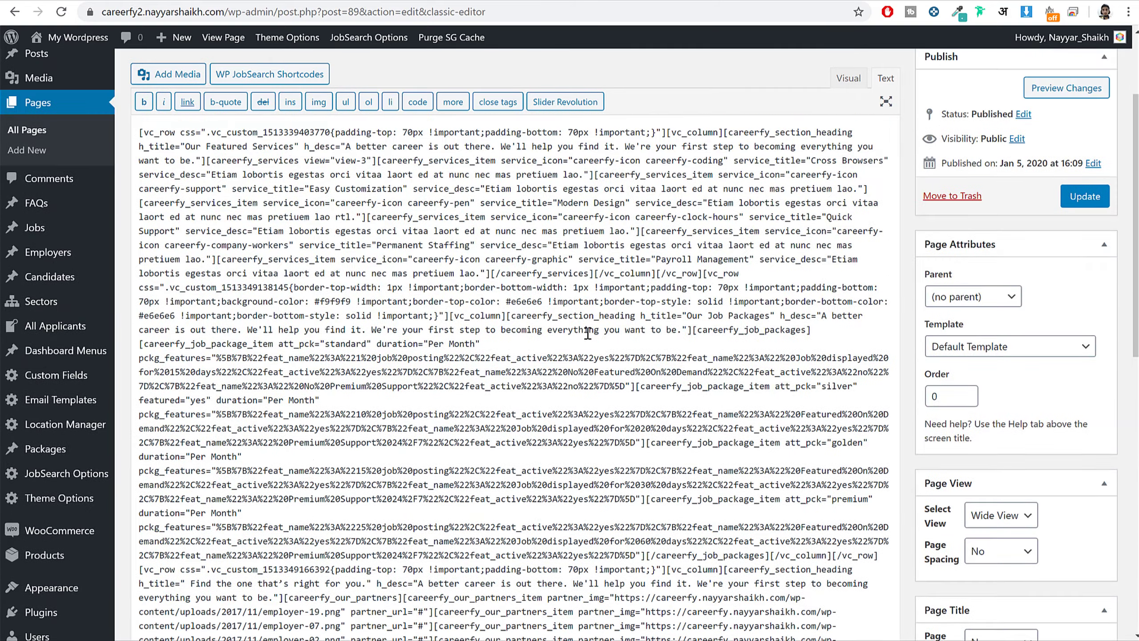
click(186, 168)
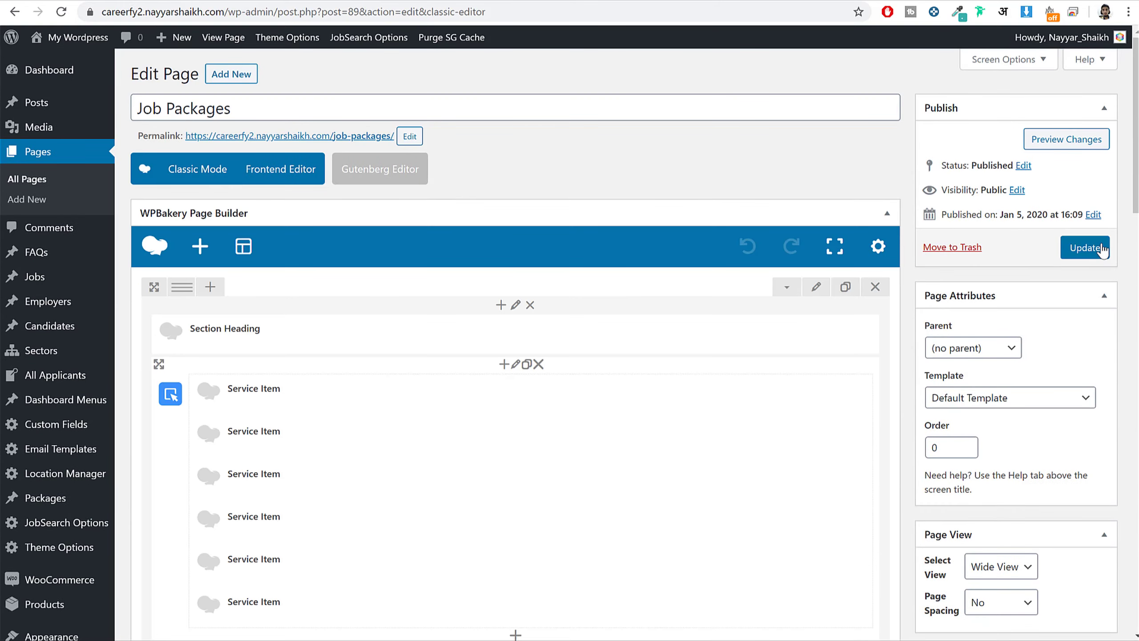
click(1086, 247)
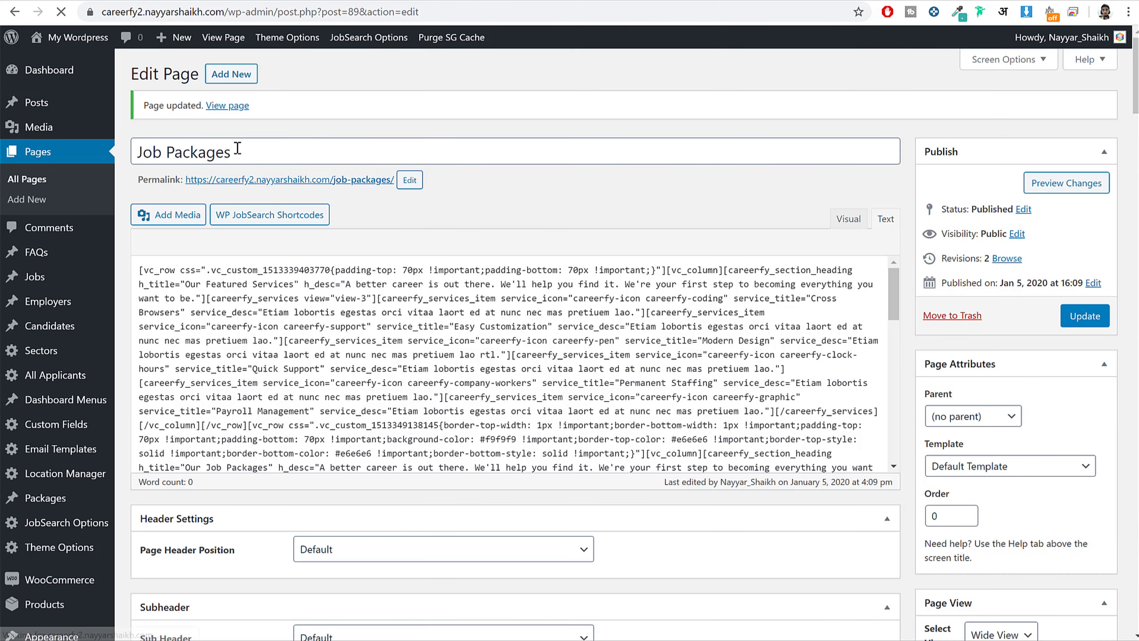
right_click(219, 107)
click(278, 119)
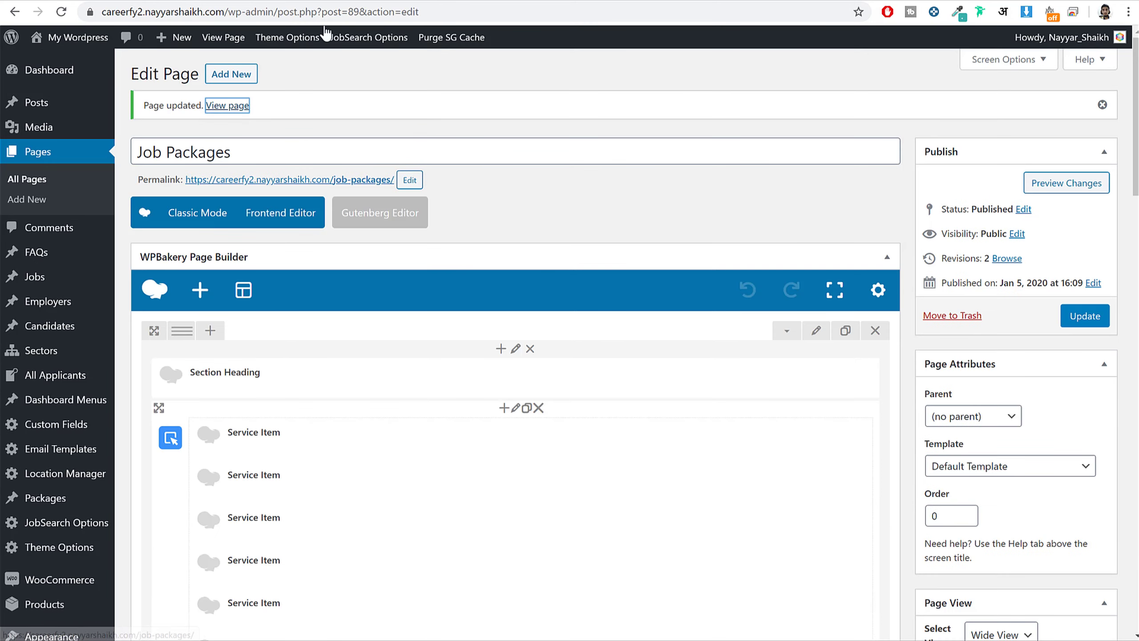
key(ctrl+Tab)
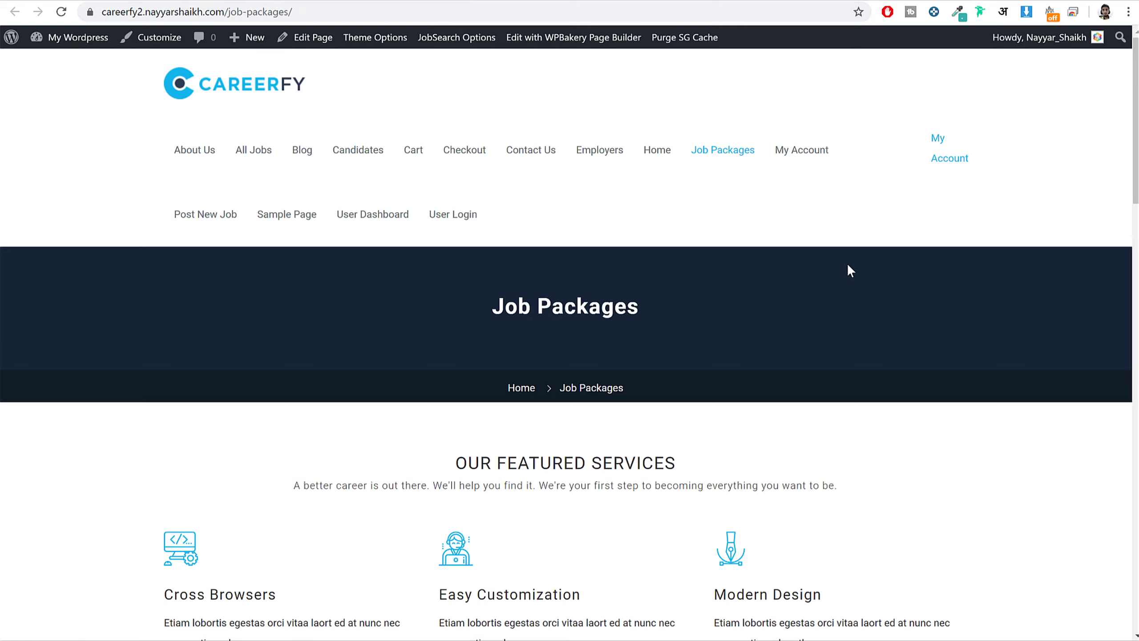
scroll(847, 265, down, 12)
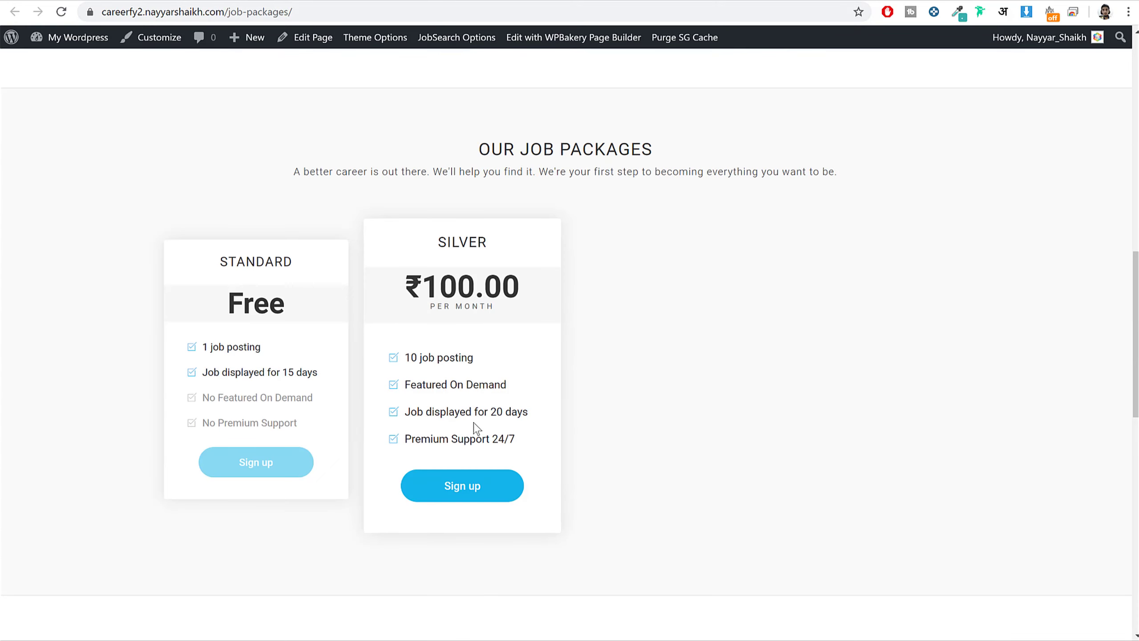
drag(456, 306, 419, 357)
scroll(480, 399, down, 12)
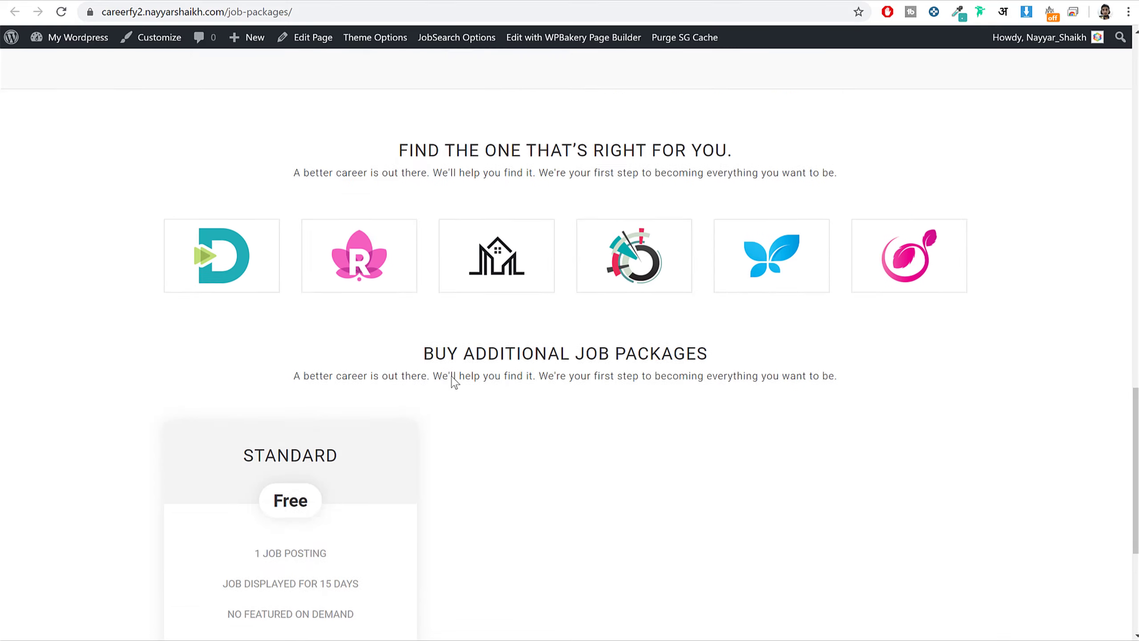
scroll(453, 381, up, 15)
scroll(439, 423, up, 12)
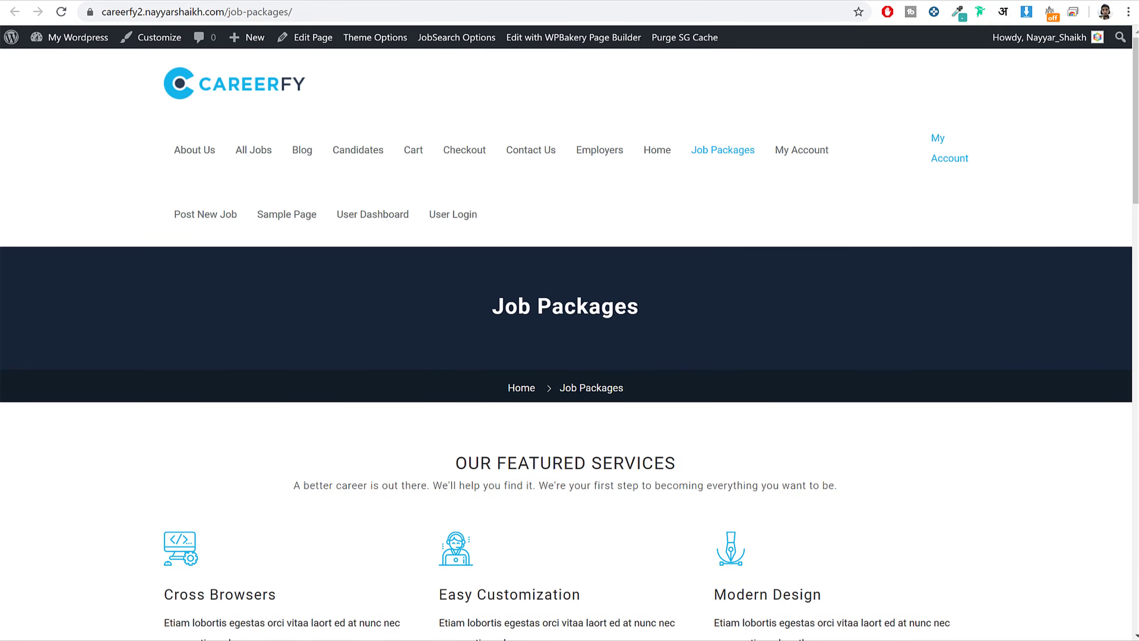
key(alt+Left)
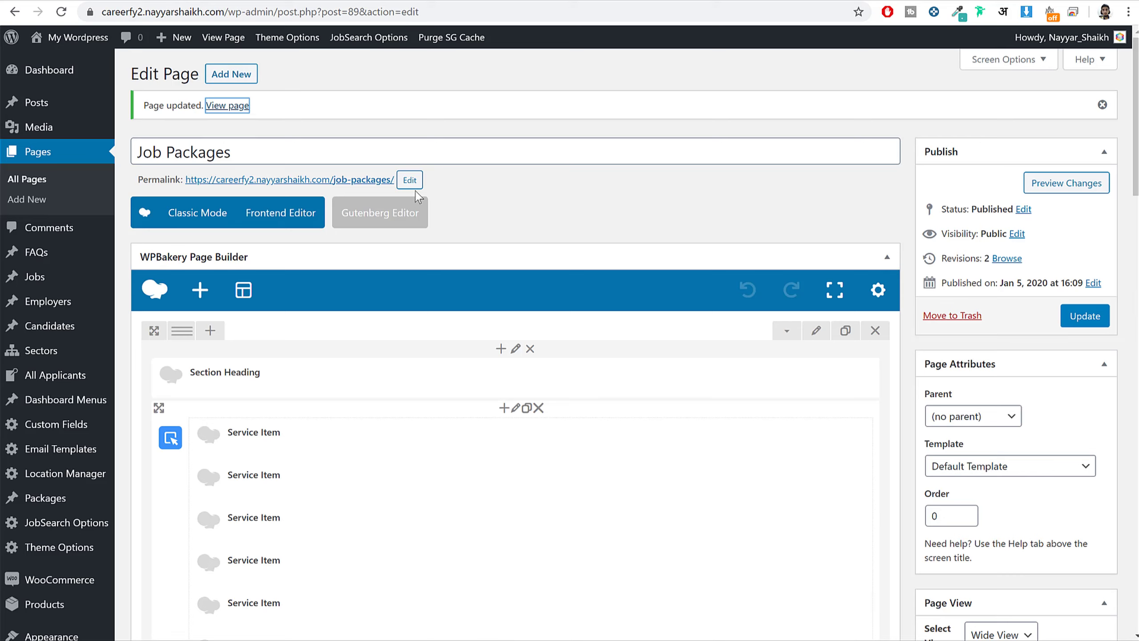
click(253, 78)
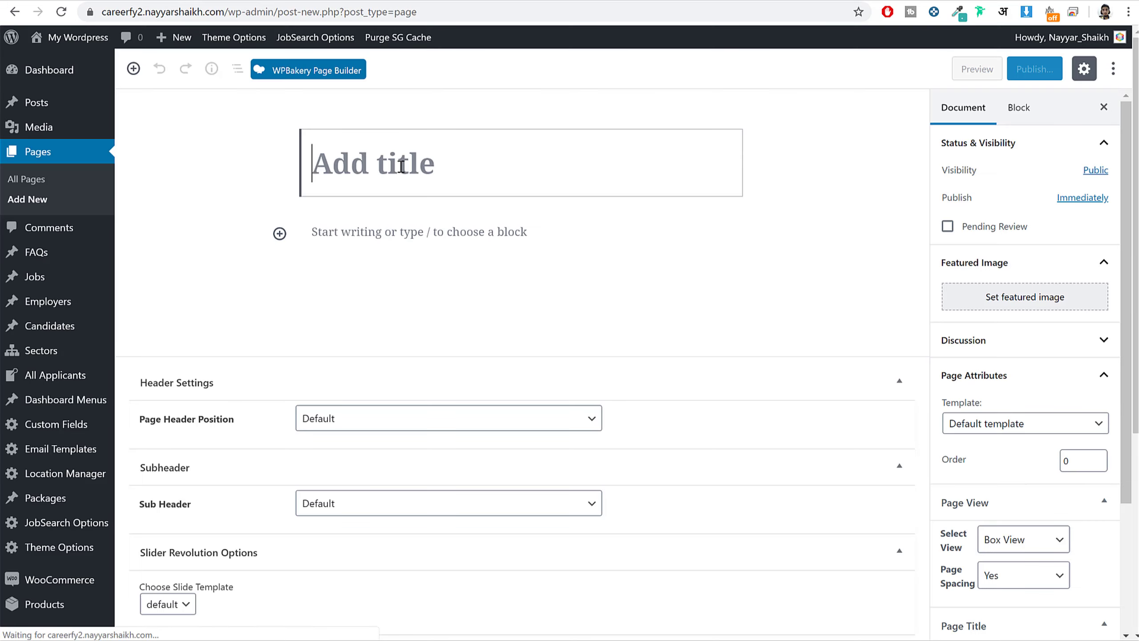
Step: Publish a page titled CV Packages in Wide View, with Page Spacing and Page Title set to No
text(CV Paccakges)
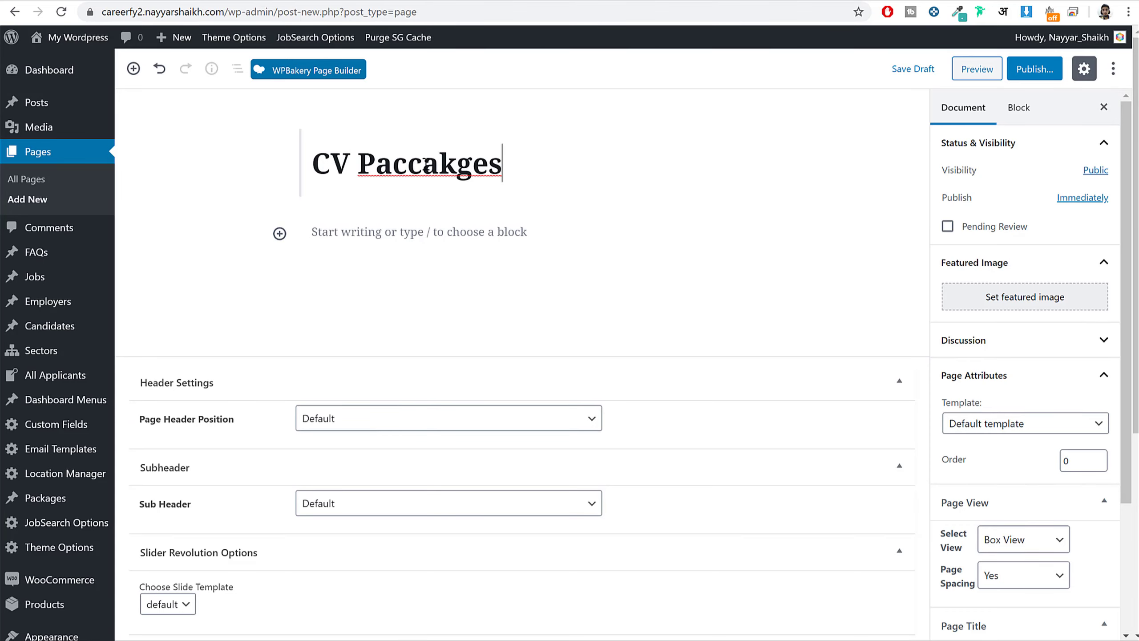
right_click(439, 160)
click(449, 178)
scroll(1047, 328, down, 1)
scroll(1047, 327, down, 2)
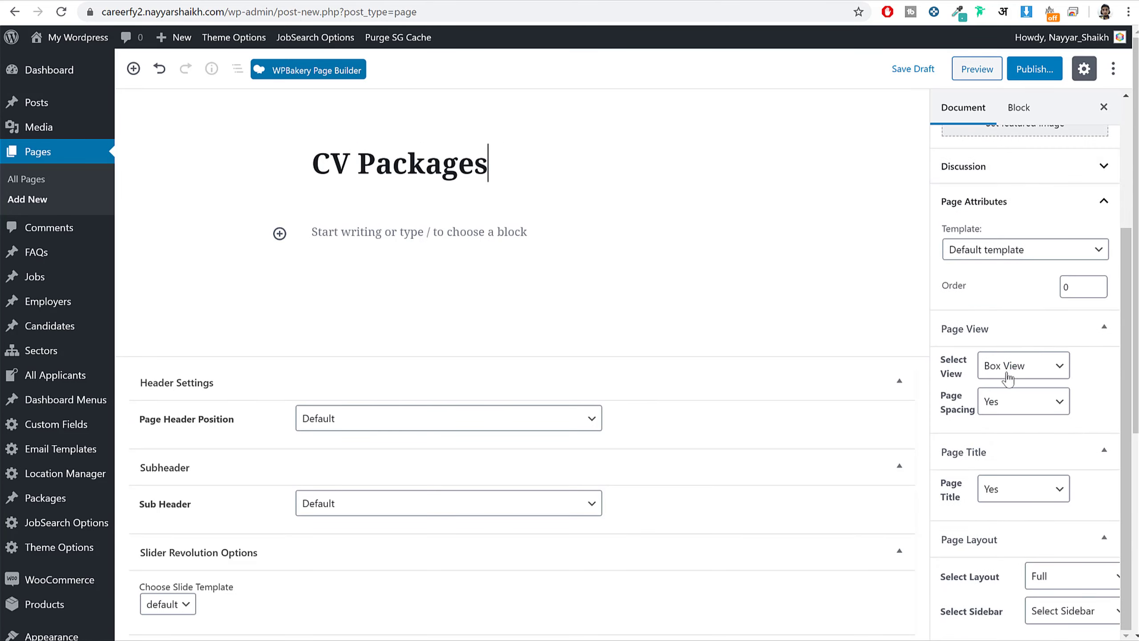
click(1023, 365)
click(1009, 399)
click(1019, 402)
click(1001, 435)
click(1024, 489)
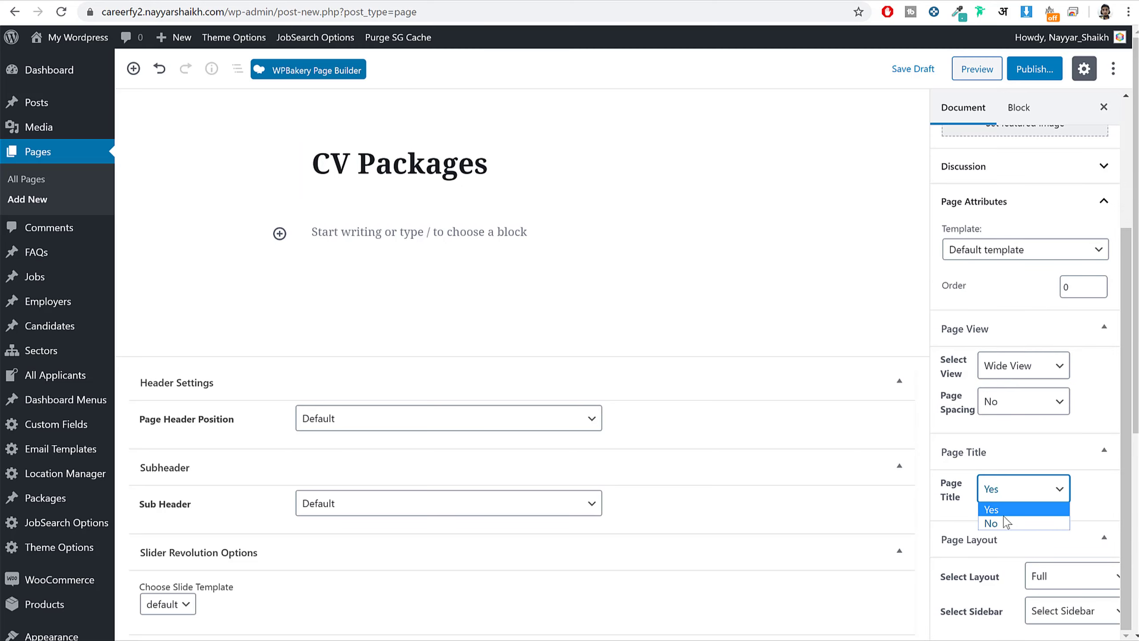
click(993, 523)
click(1039, 75)
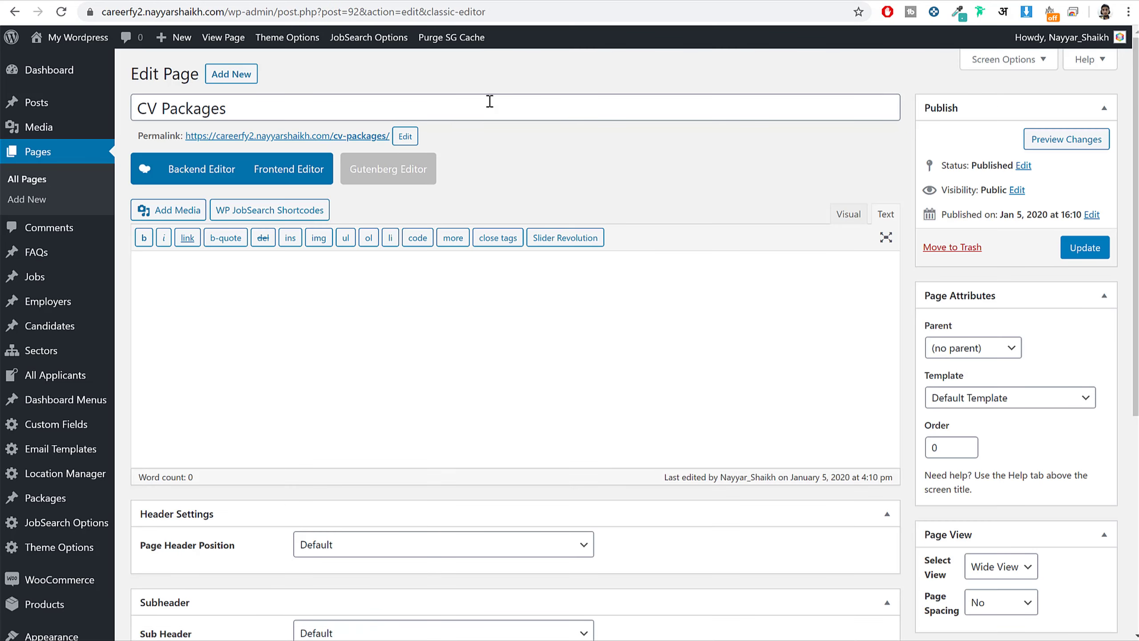
Step: Copy the CV Packages shortcode from its text file and paste it into the page content
key(alt+Tab)
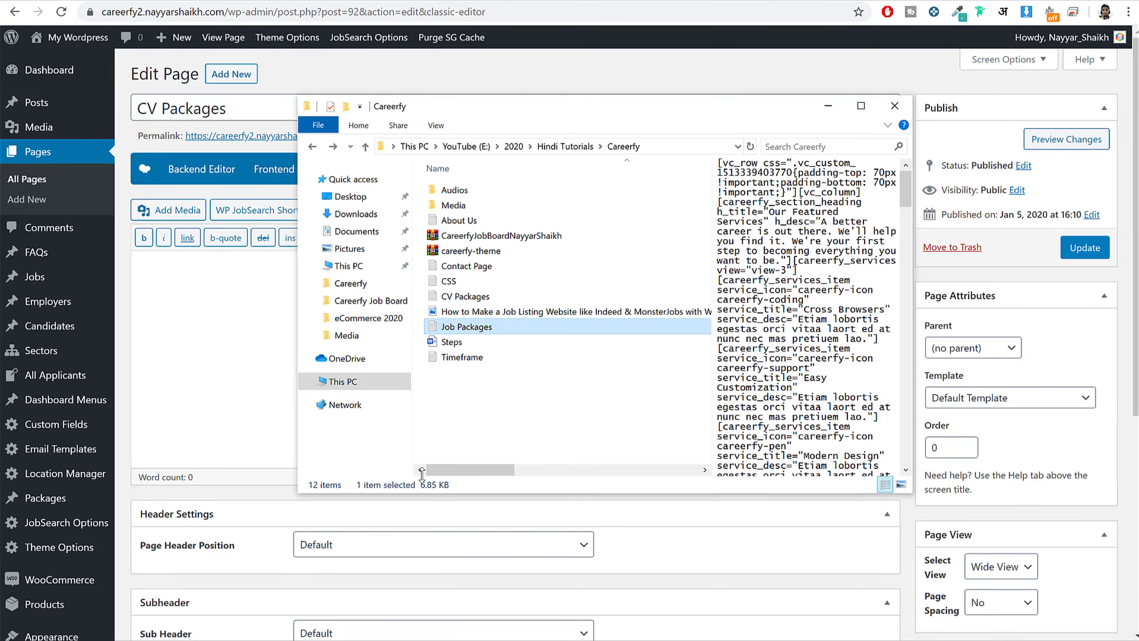
click(489, 296)
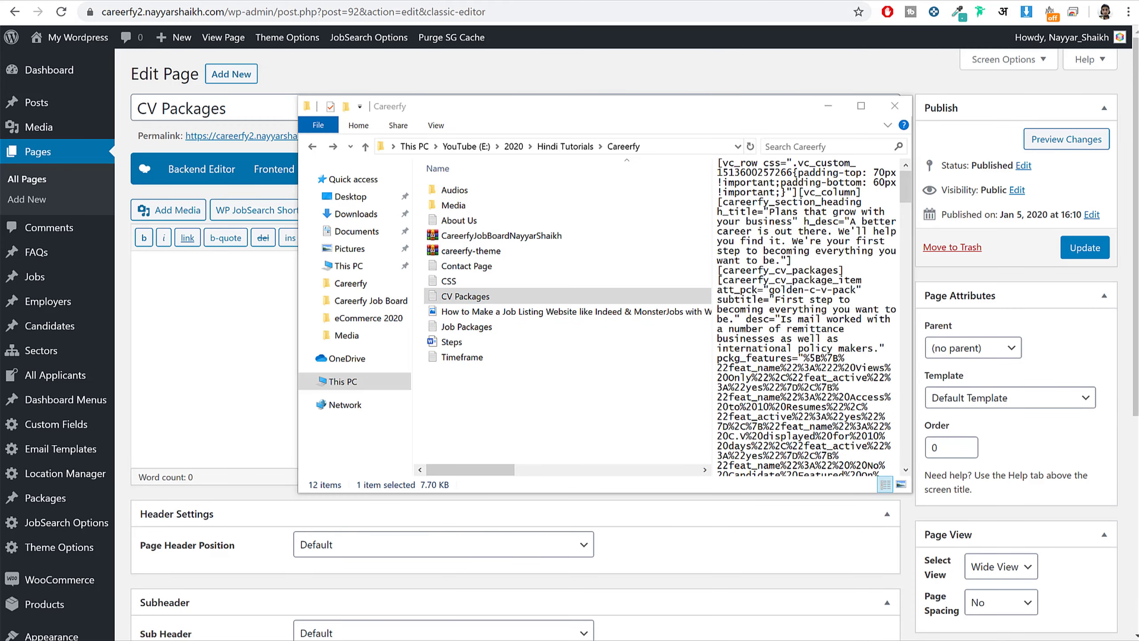
key(Return)
key(ctrl+a)
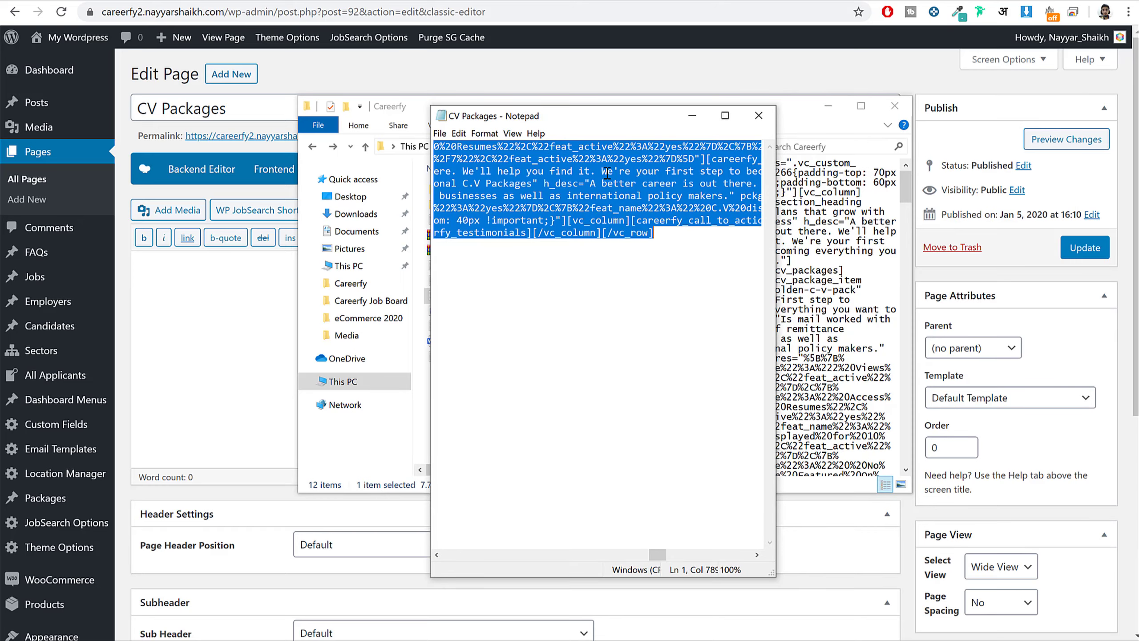
key(ctrl+c)
key(alt+Tab)
key(ctrl+v)
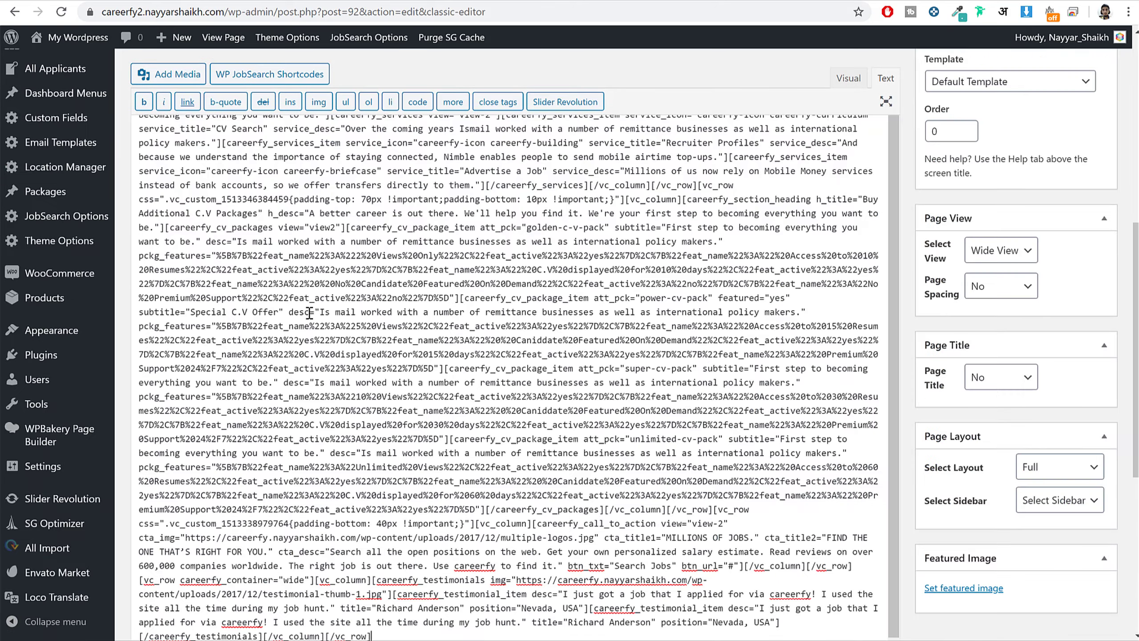
Step: Switch to the Backend Editor, update the page, and open the live CV Packages page in a new tab
scroll(309, 334, up, 5)
click(213, 178)
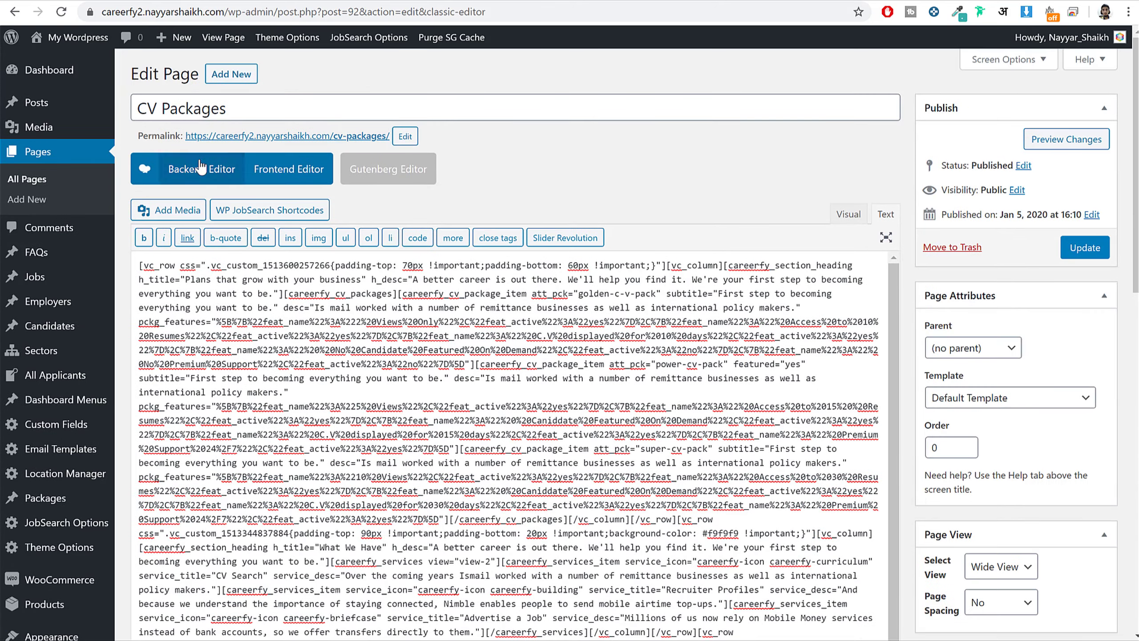
click(1085, 247)
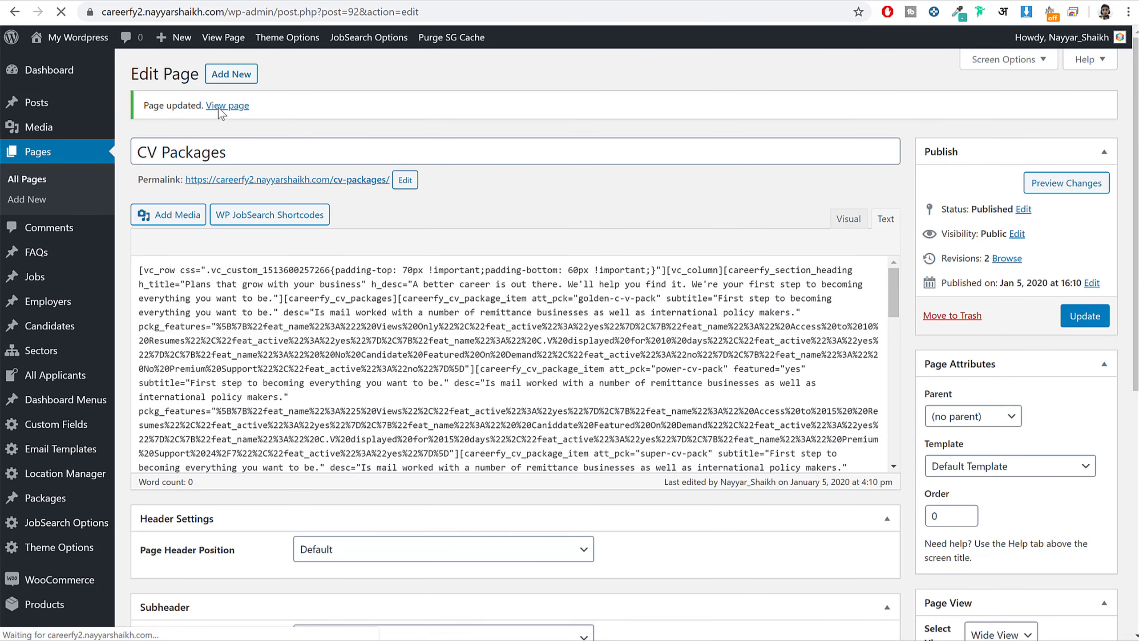
right_click(227, 106)
click(242, 119)
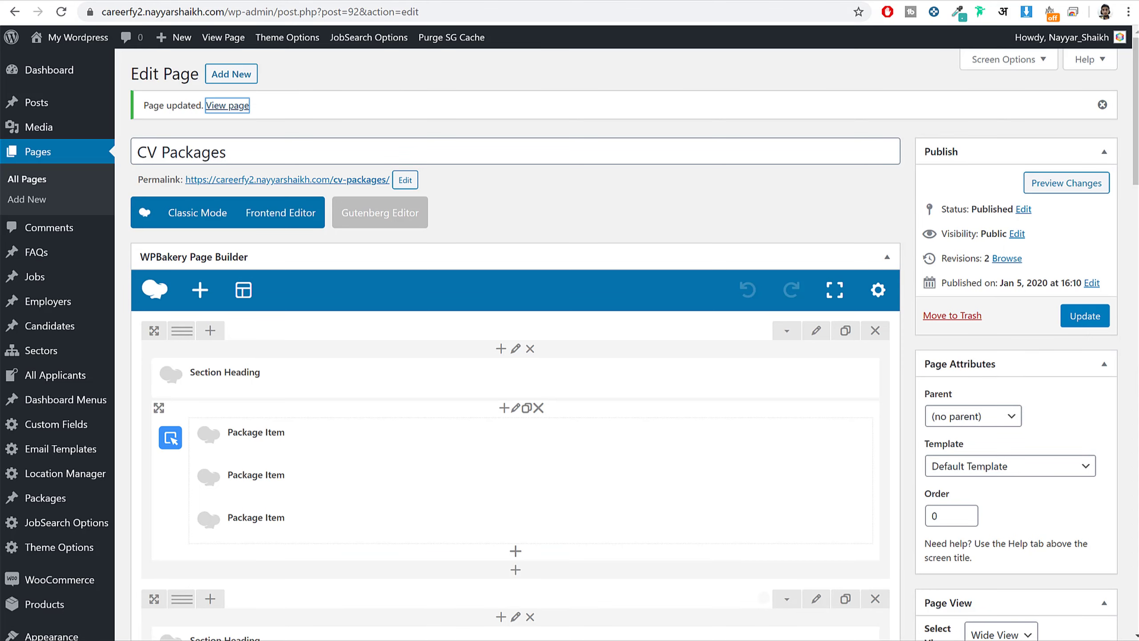
key(ctrl+Tab)
Step: Scroll through the live CV Packages page, which shows only the Power CV Pack card
scroll(808, 332, down, 8)
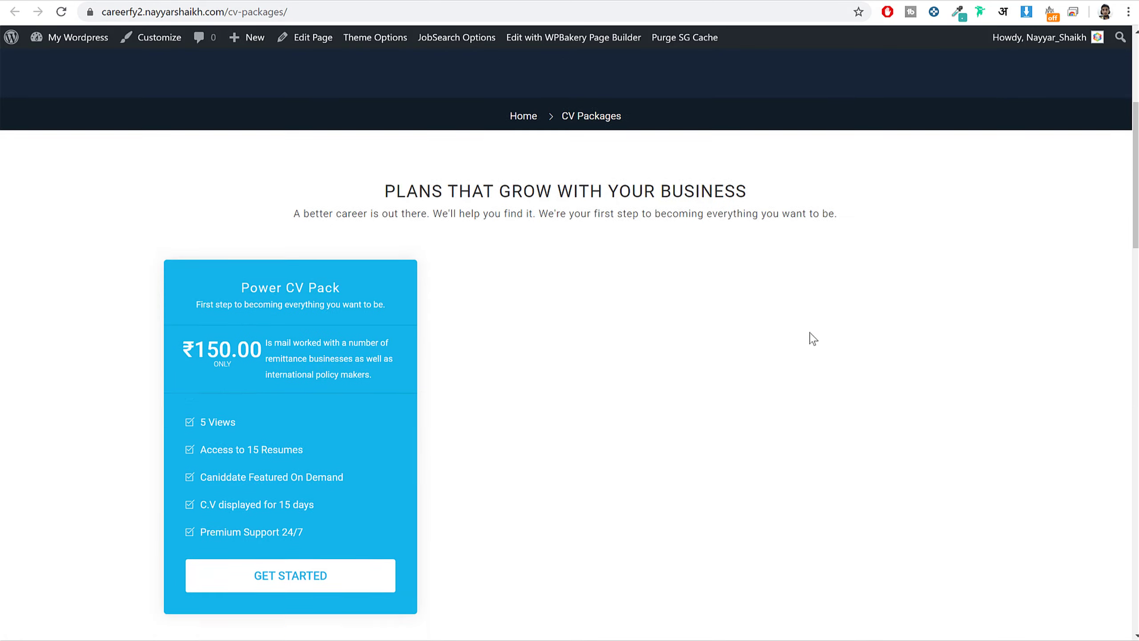
scroll(337, 276, down, 14)
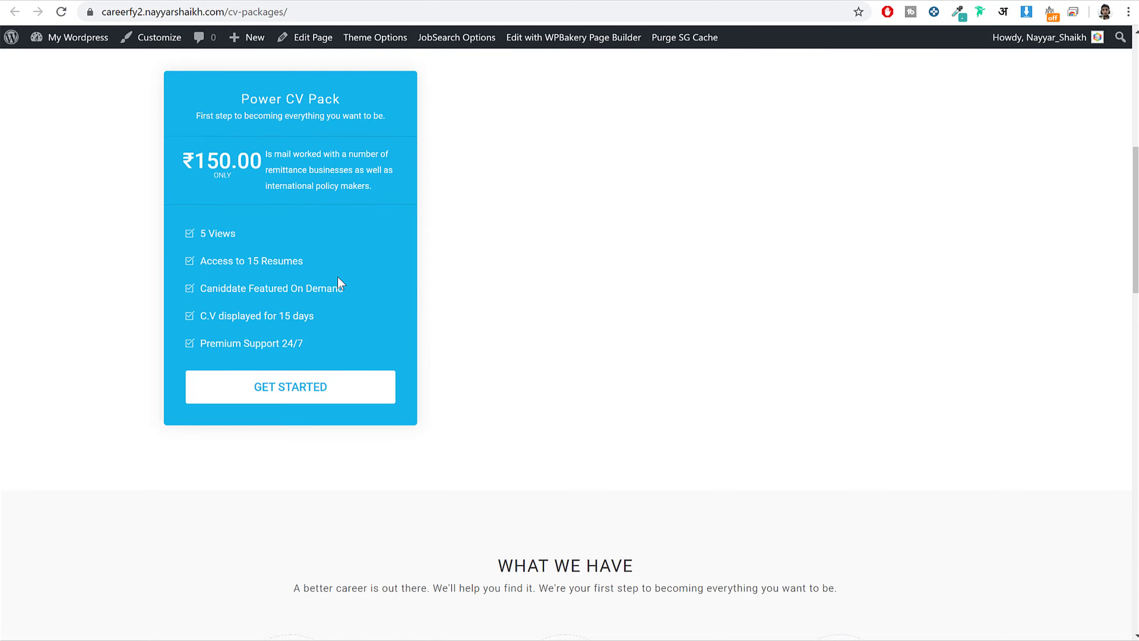
scroll(351, 394, up, 18)
scroll(353, 397, down, 3)
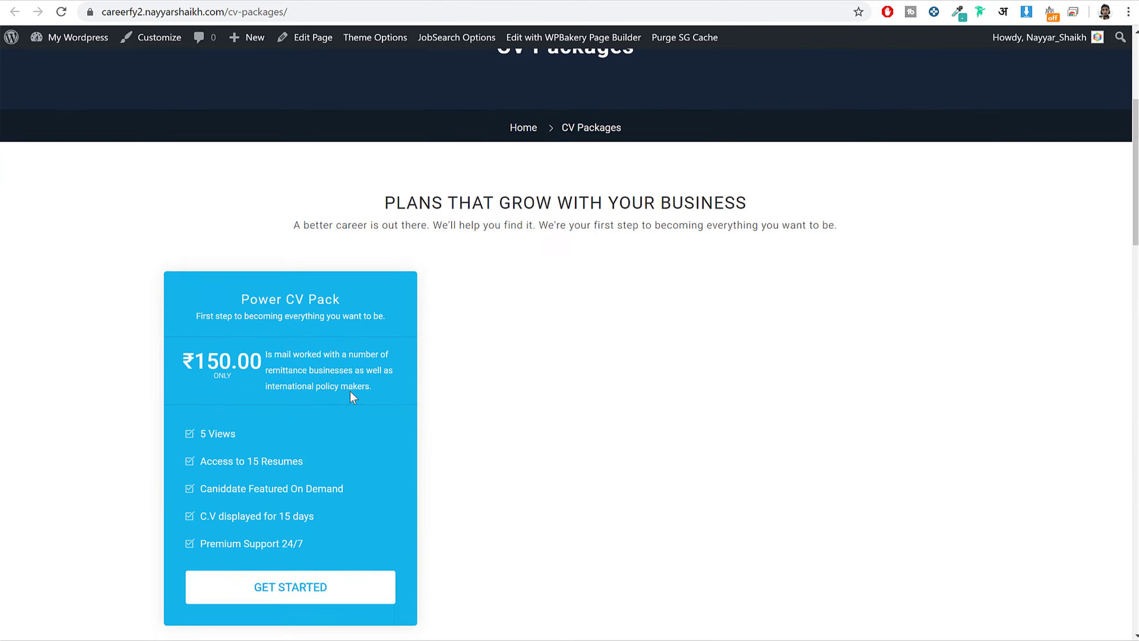
scroll(425, 351, down, 10)
scroll(424, 351, down, 5)
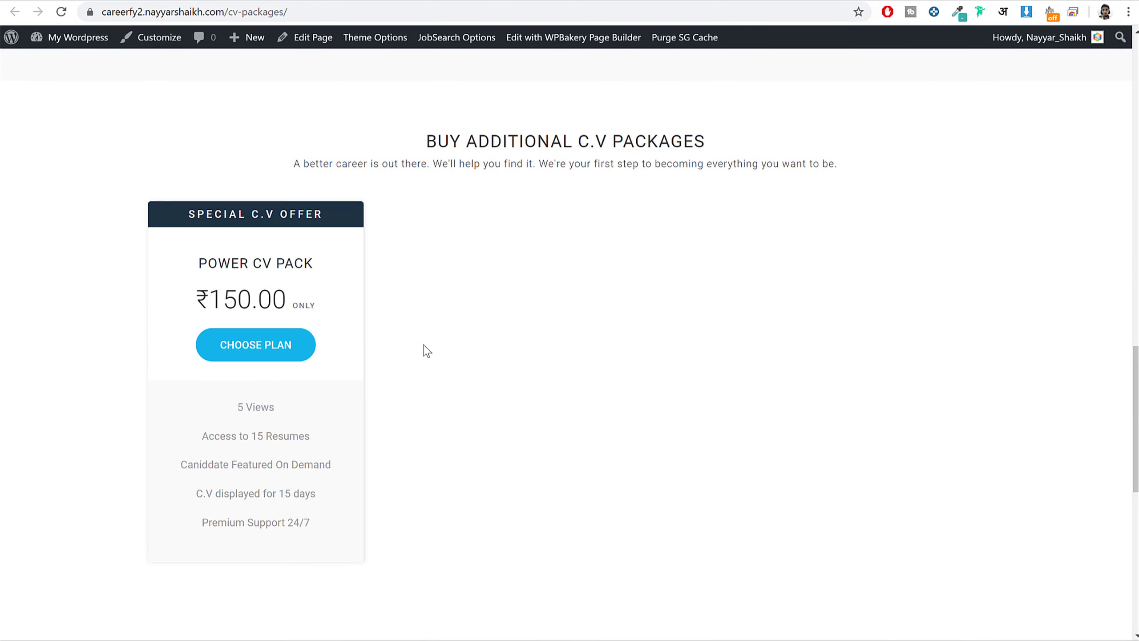
scroll(426, 351, up, 18)
scroll(431, 350, up, 6)
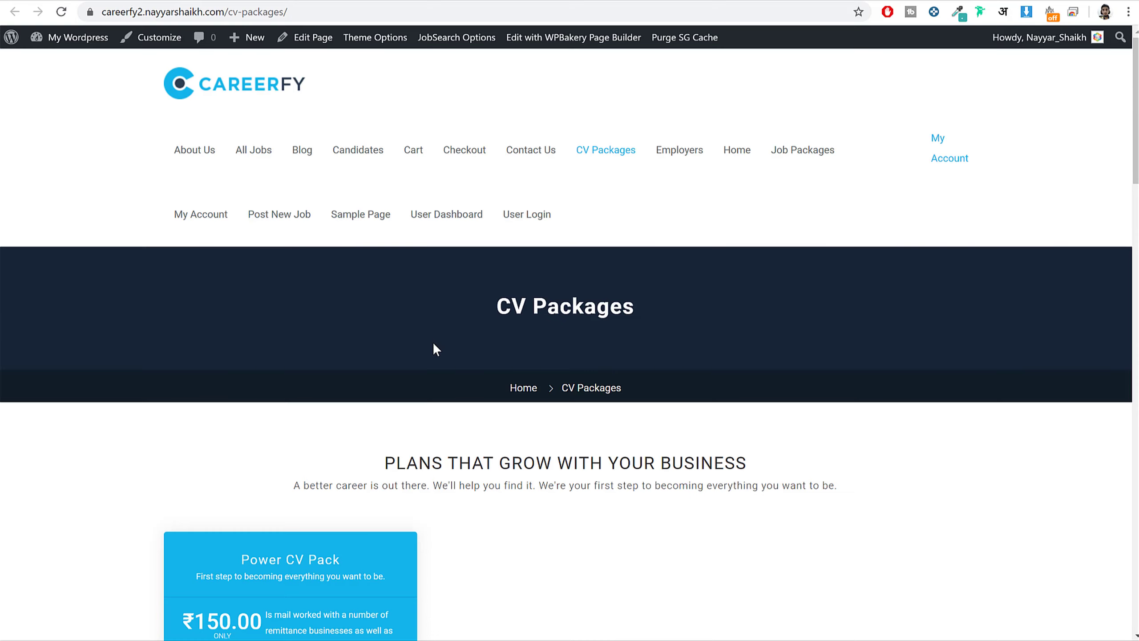
scroll(433, 342, down, 5)
scroll(364, 355, down, 3)
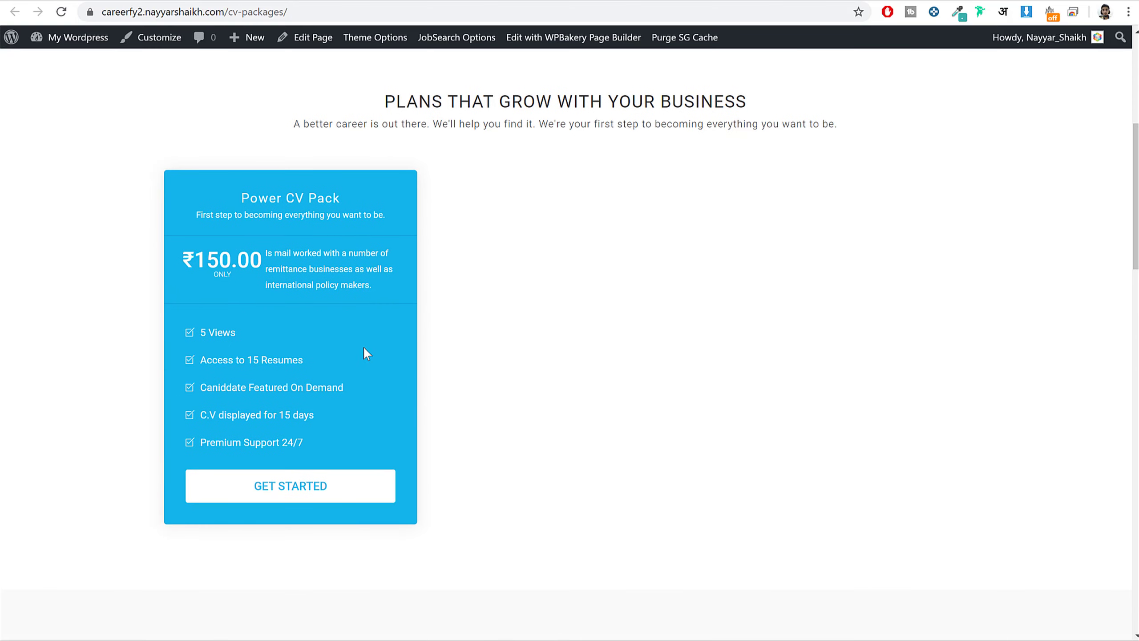
Step: Select the Power CV Pack title and open the page in WPBakery Page Builder
drag(243, 192, 339, 197)
drag(295, 197, 364, 206)
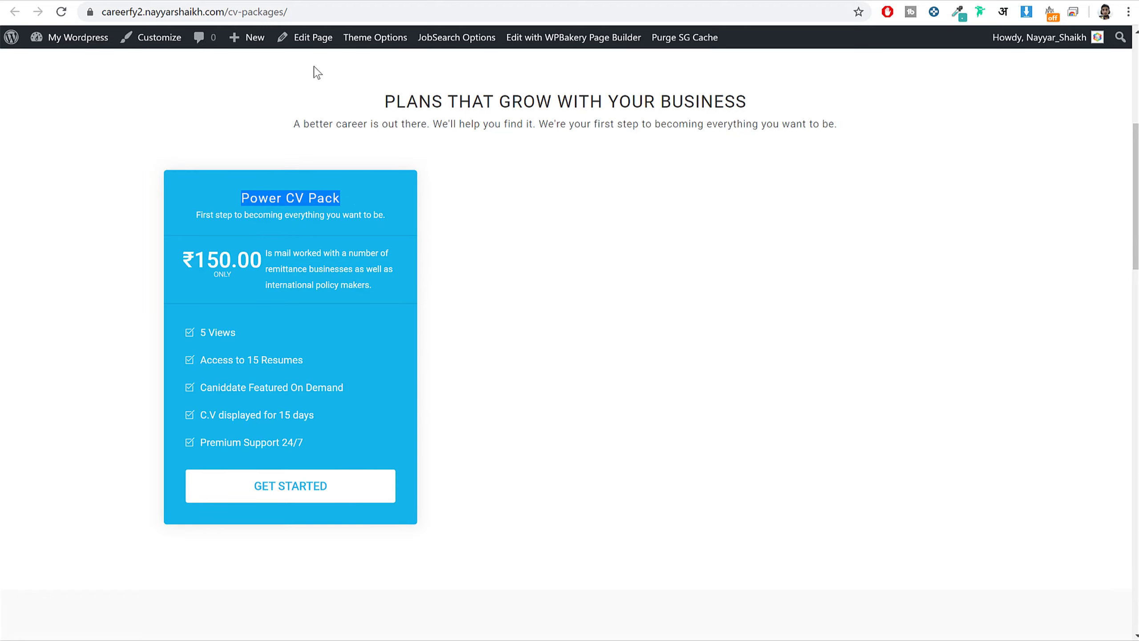
click(287, 37)
Step: Set the first Package Item's package to Basic C.V Pack and save the item
scroll(653, 187, down, 5)
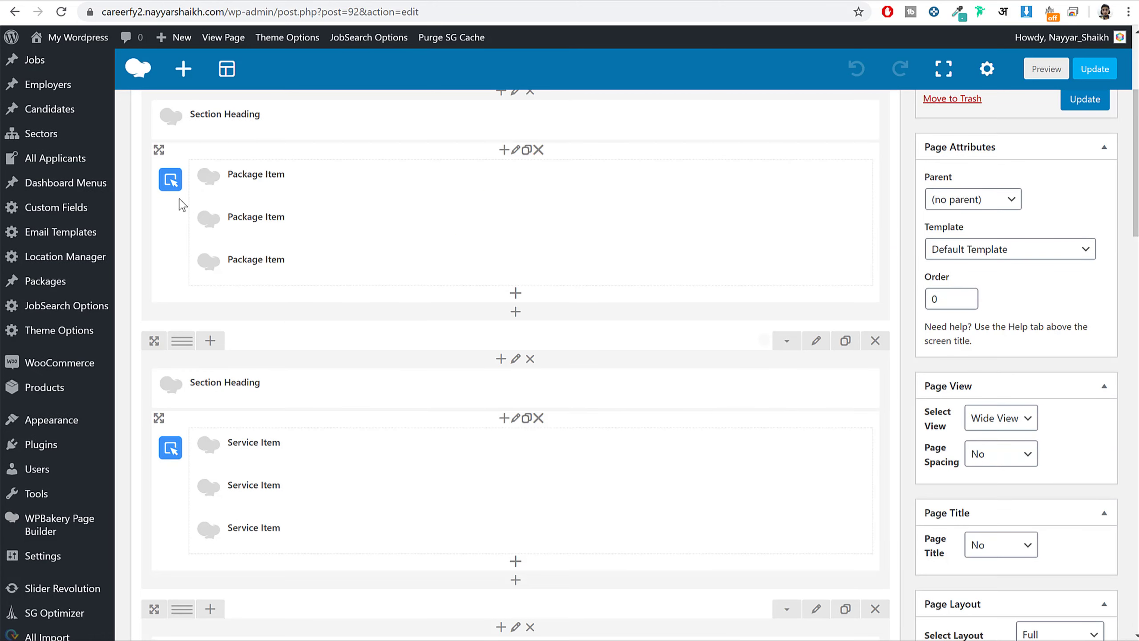
click(549, 180)
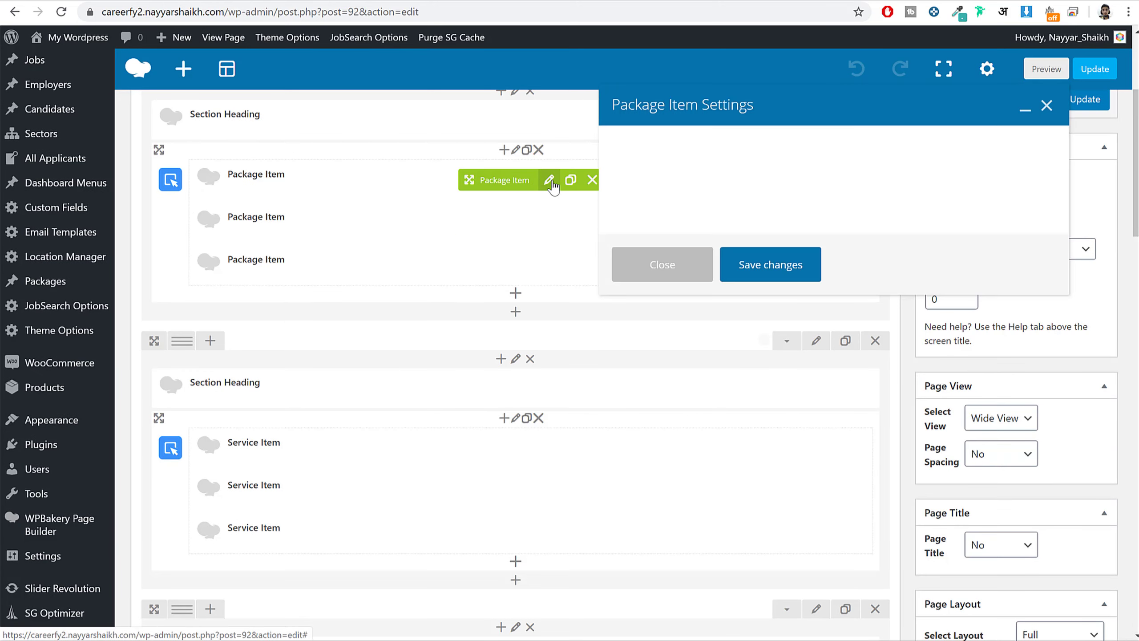
click(701, 185)
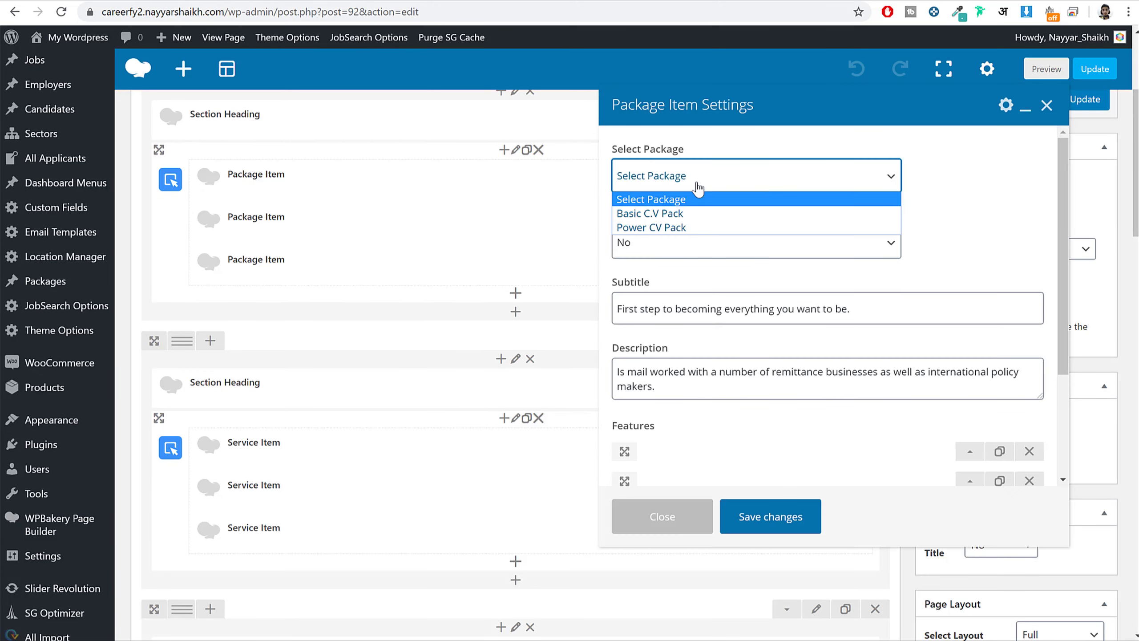
click(665, 216)
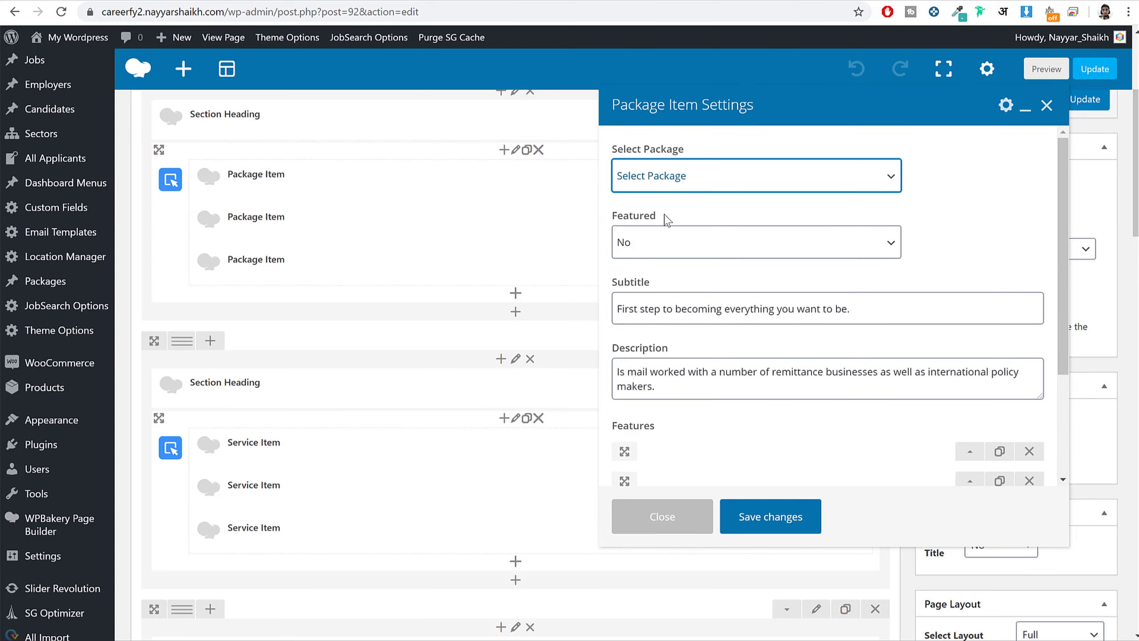
click(791, 524)
Step: Update the CV Packages page and reload the live page to see both pack cards
click(1090, 69)
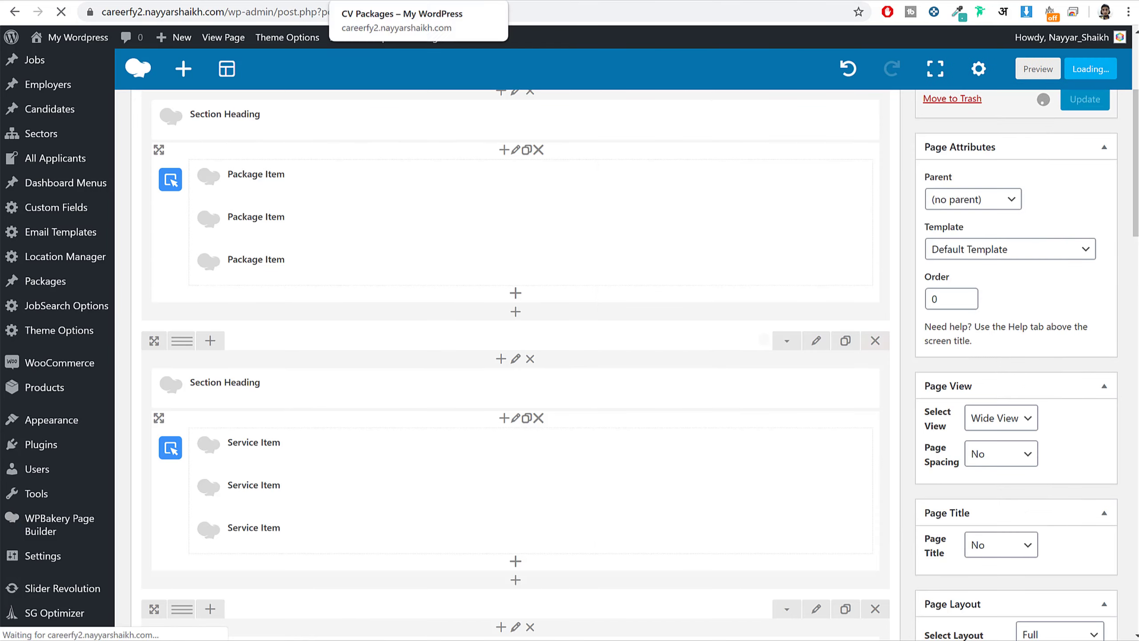
click(359, 1)
click(61, 12)
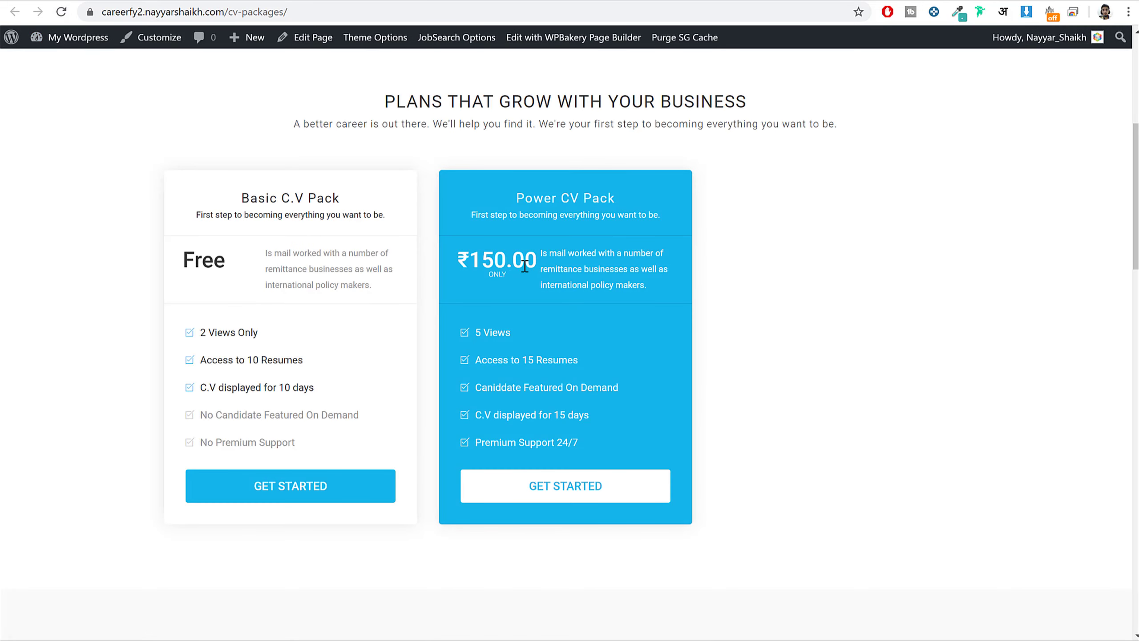
scroll(576, 325, up, 6)
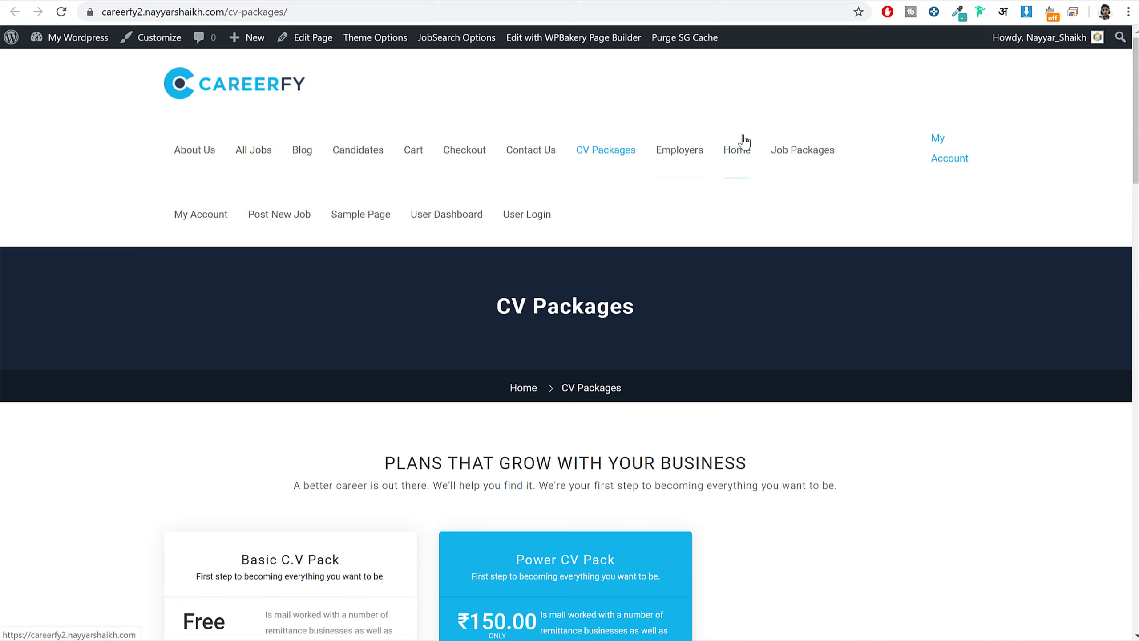
scroll(756, 166, down, 20)
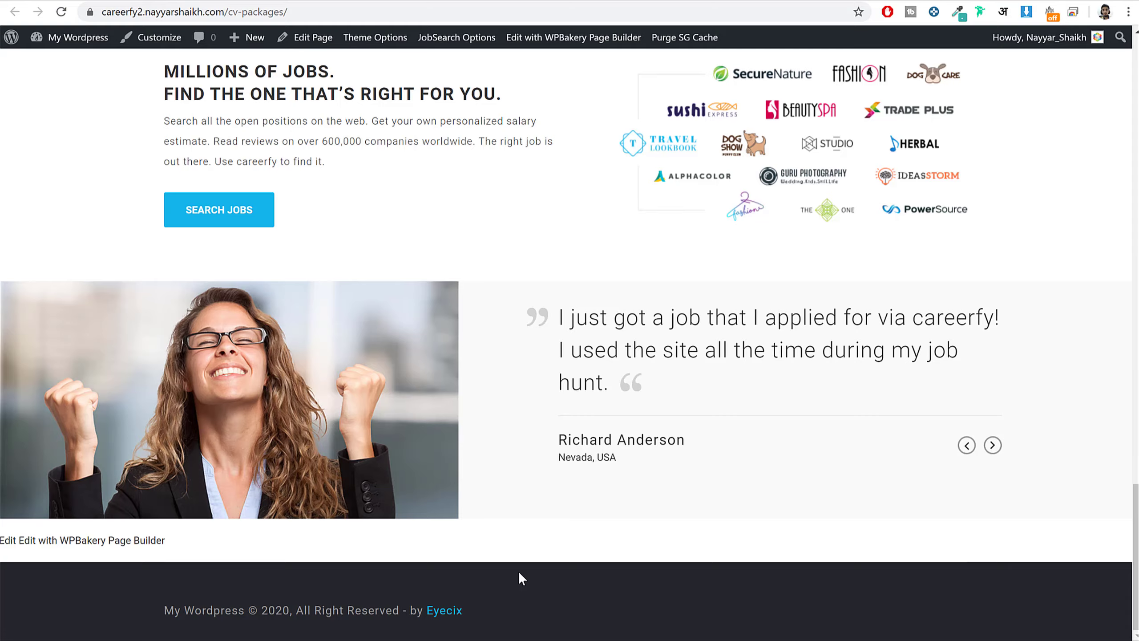
scroll(518, 571, up, 20)
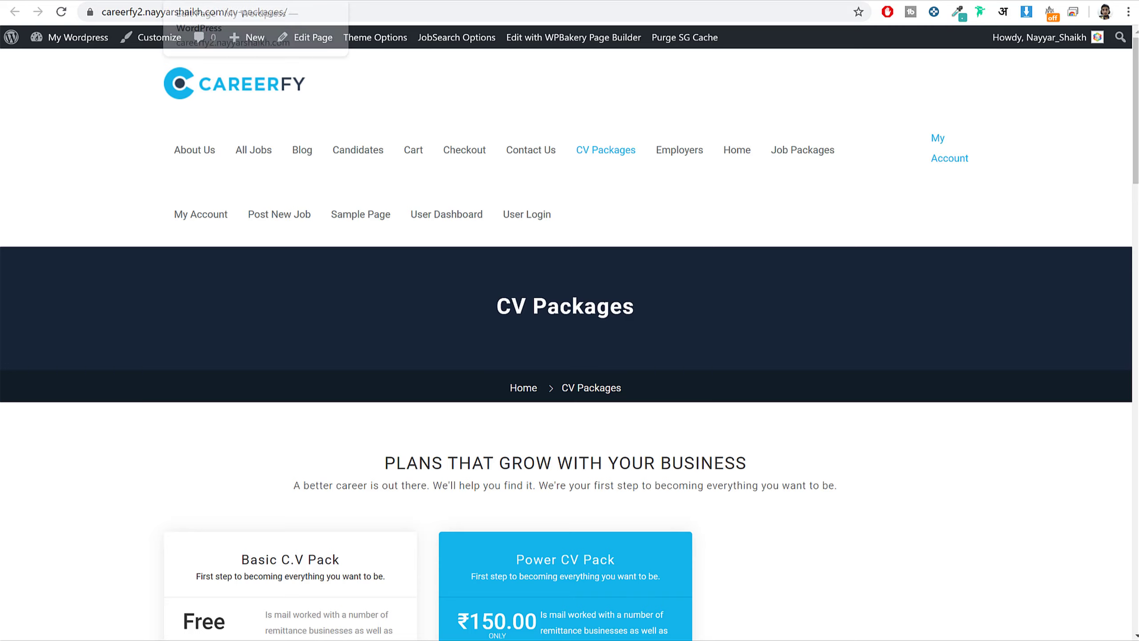
Step: Create a new navigation menu named Main Menu under Appearance > Menus
click(313, 38)
scroll(733, 240, down, 5)
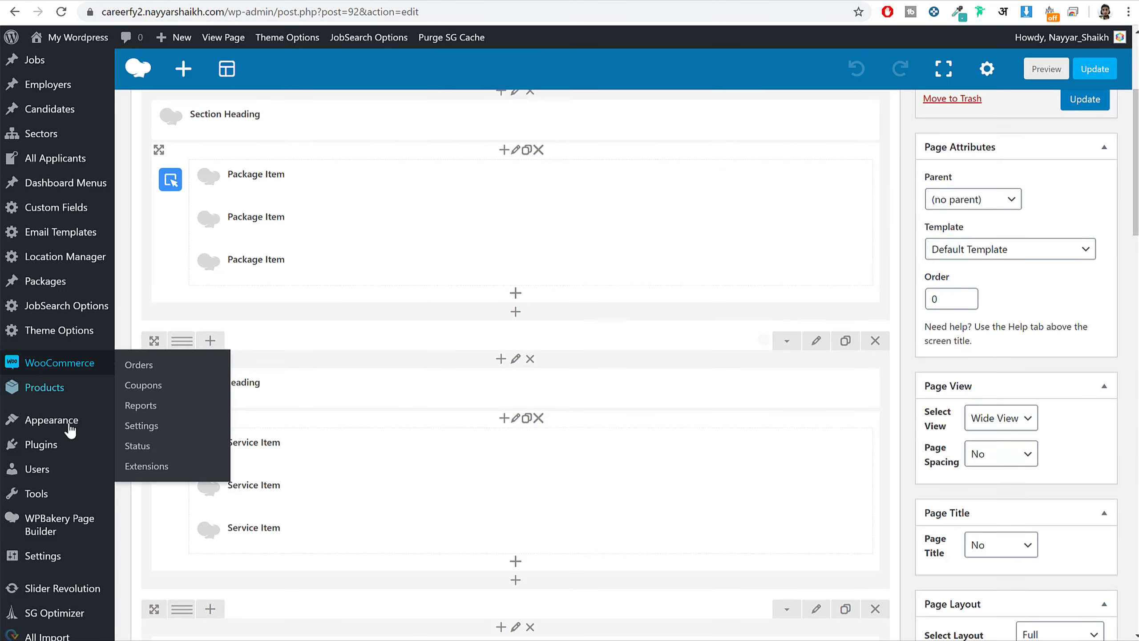
mouse_move(80, 425)
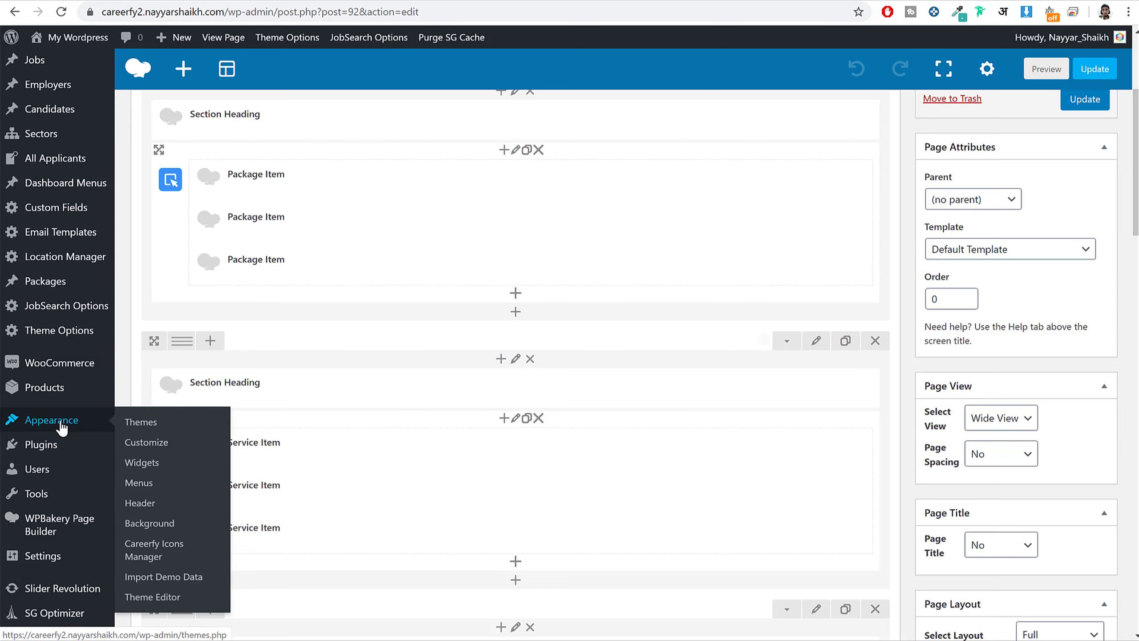
click(151, 484)
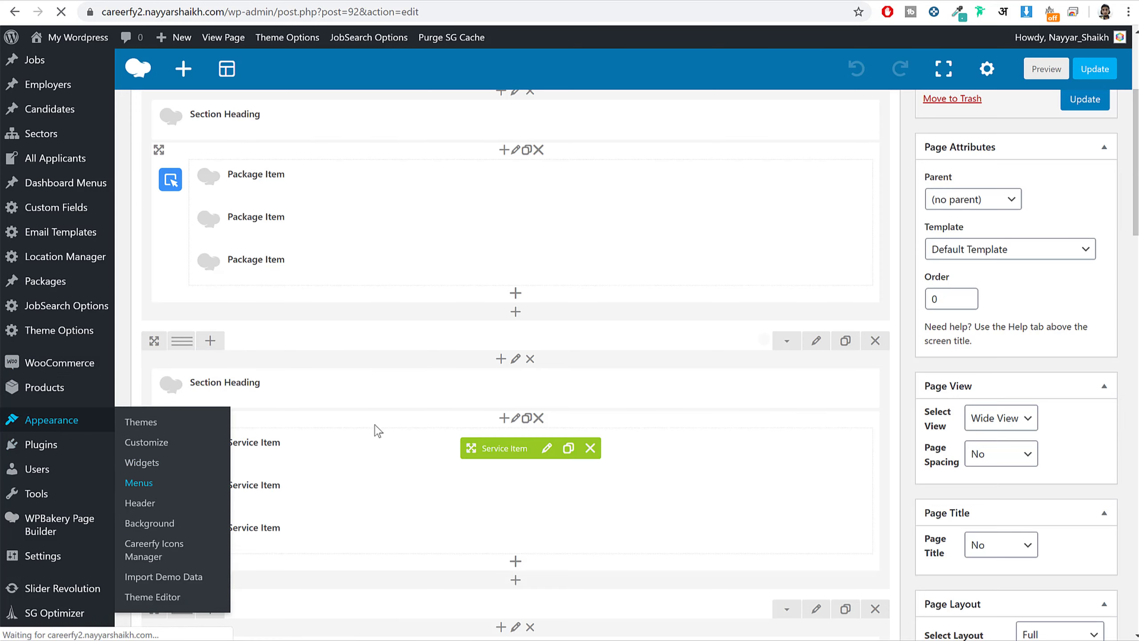
click(554, 239)
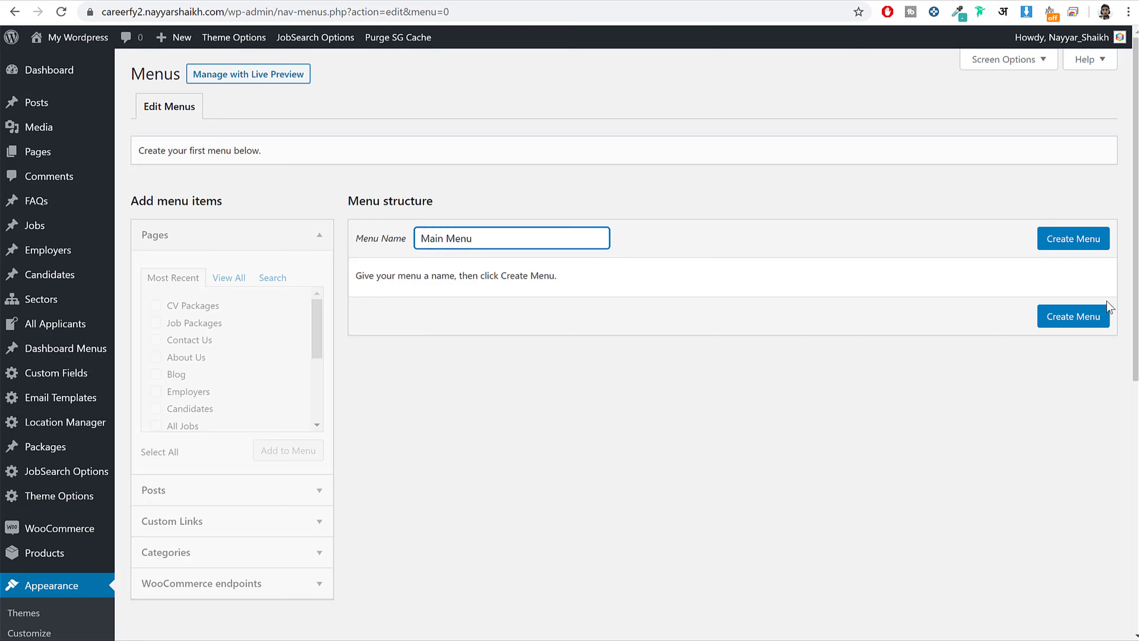
click(1074, 238)
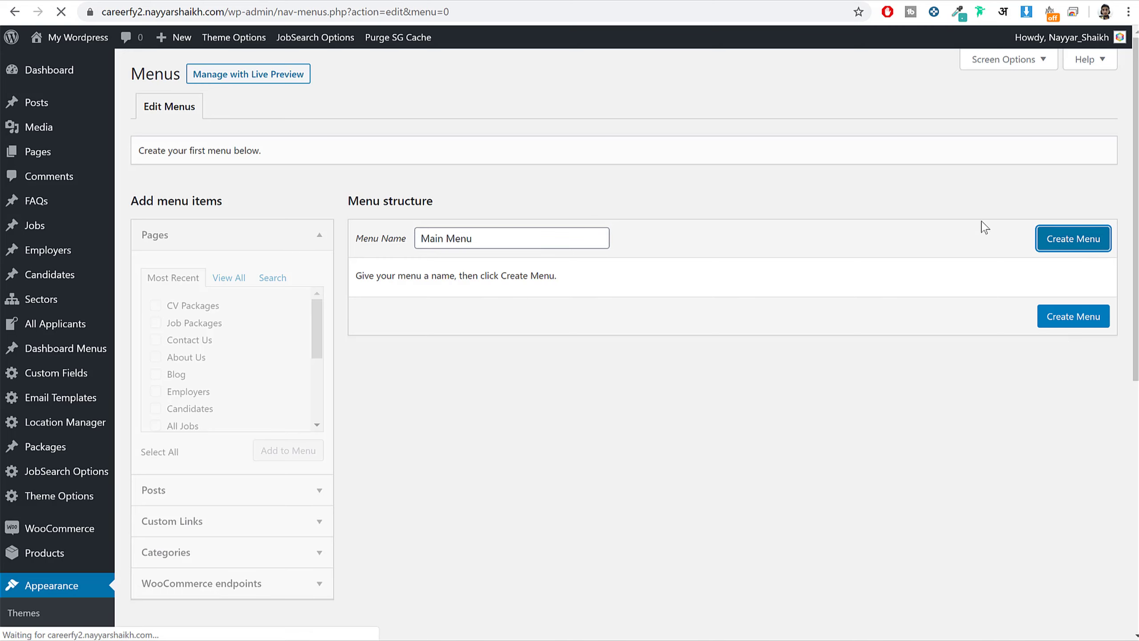
Step: Add Home, About Us, All Jobs, Blog, Candidates, Contact Us, CV Packages, Employers and Job Packages pages to the menu
scroll(227, 286, down, 3)
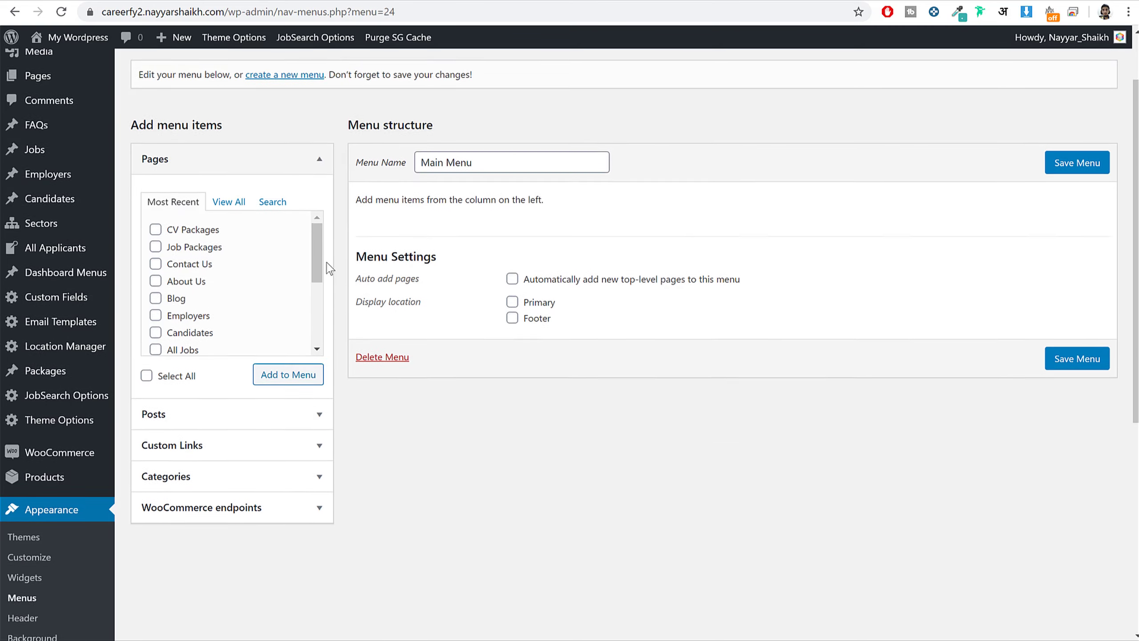
click(229, 133)
click(211, 162)
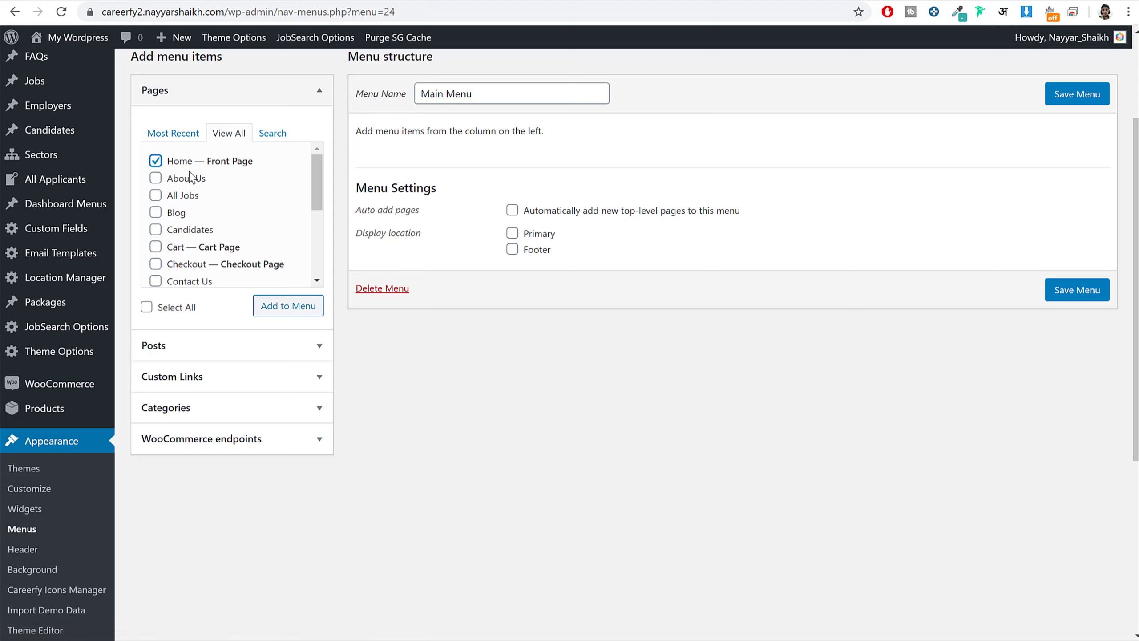
click(186, 178)
click(183, 196)
click(175, 215)
click(181, 231)
scroll(205, 256, down, 2)
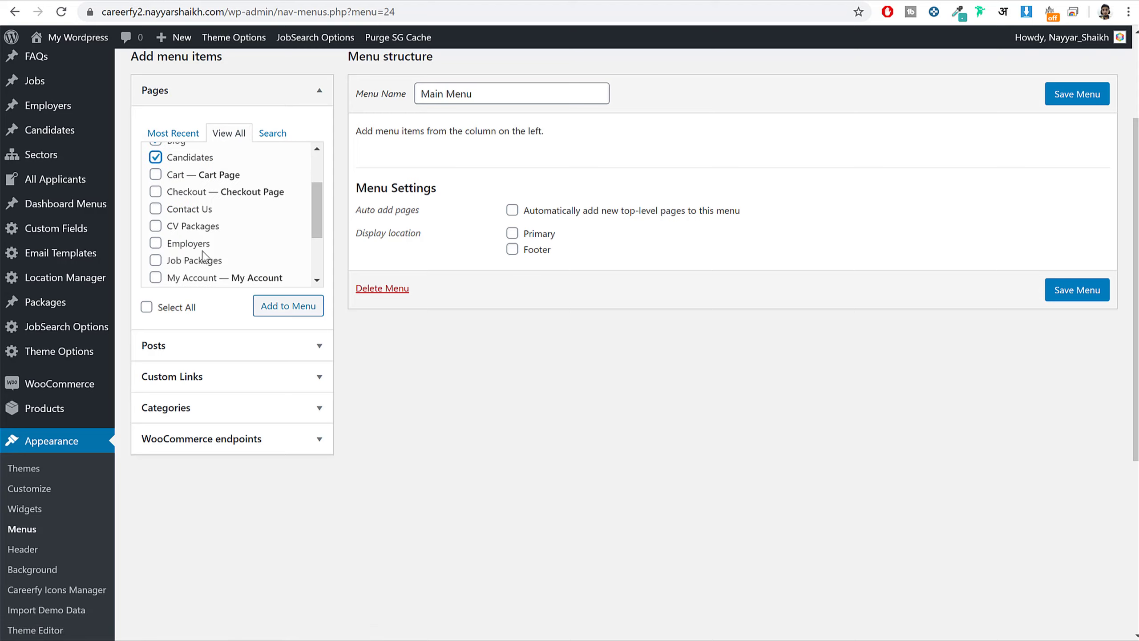
click(197, 210)
click(200, 227)
click(202, 244)
click(205, 262)
scroll(206, 270, down, 2)
click(289, 312)
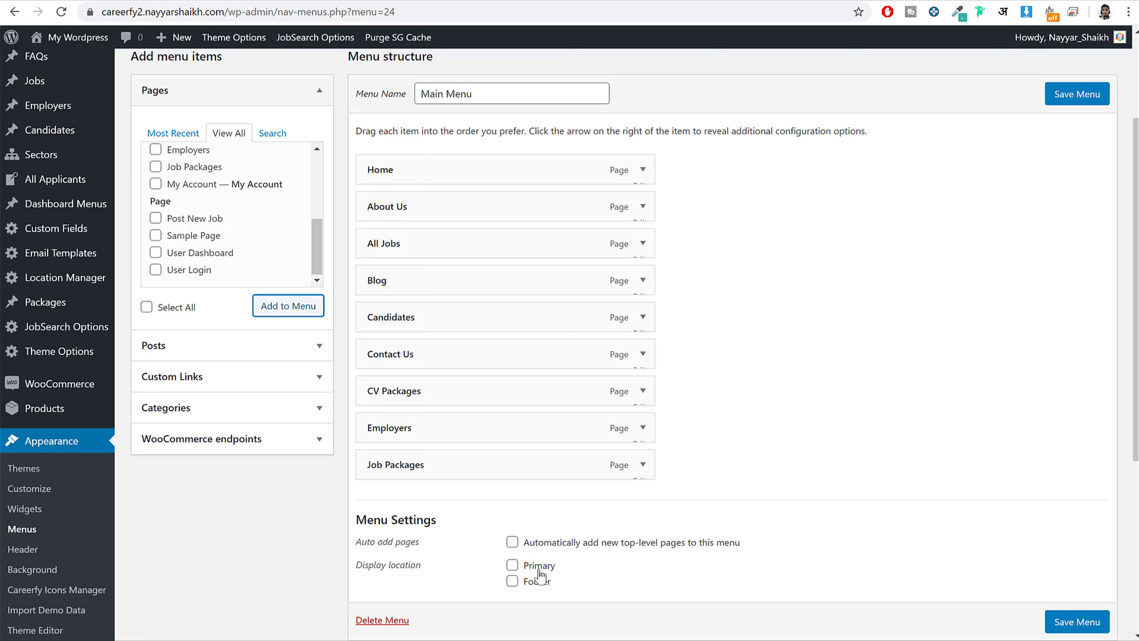
Step: Assign Main Menu to the Primary location, save it, and view the home page
click(540, 571)
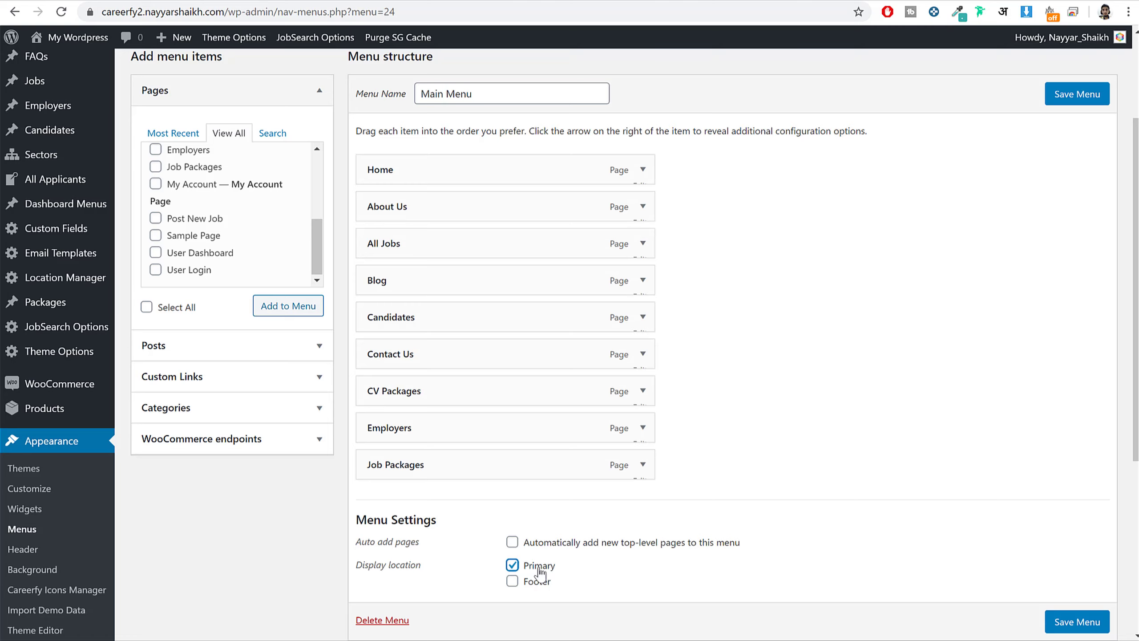
click(1078, 95)
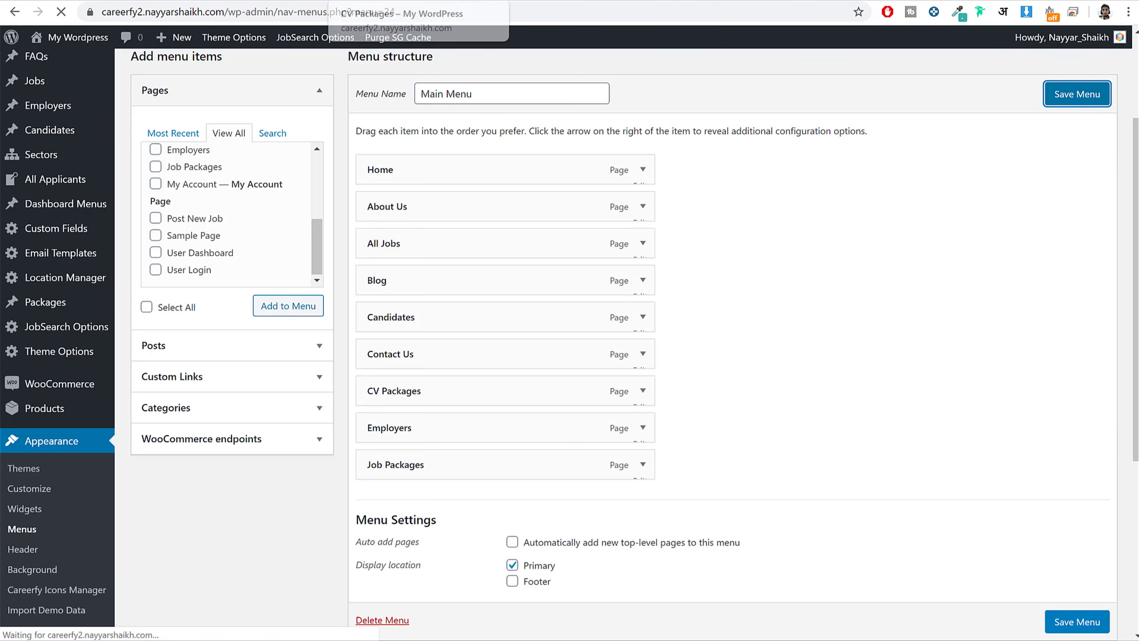
click(419, 1)
click(194, 85)
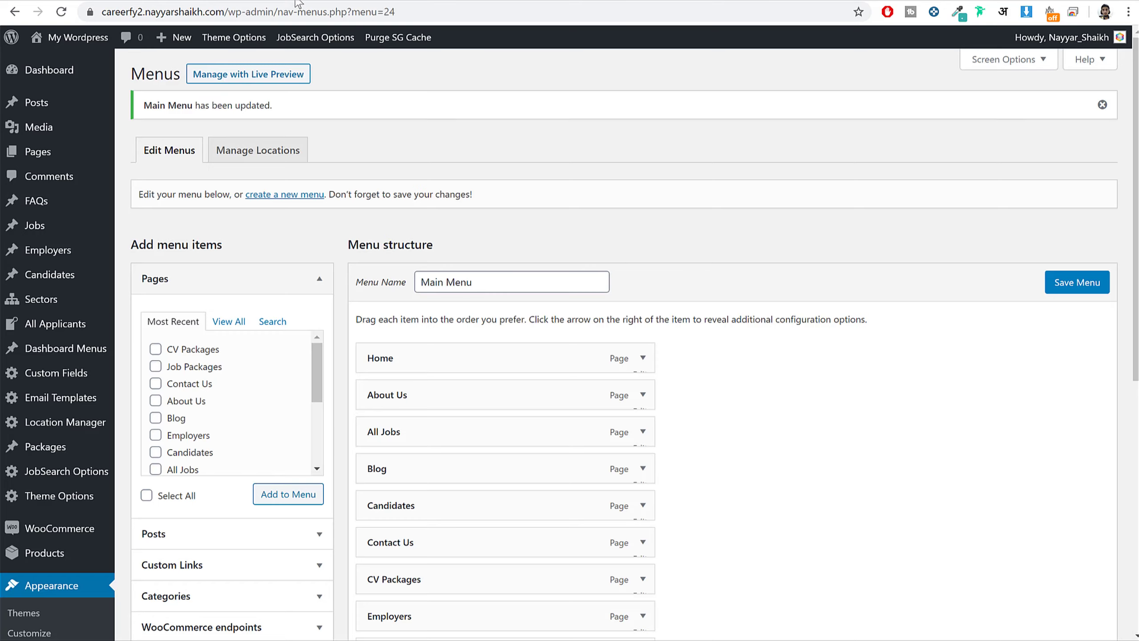
Step: Add a Packages custom link item to the Main Menu
scroll(587, 305, down, 5)
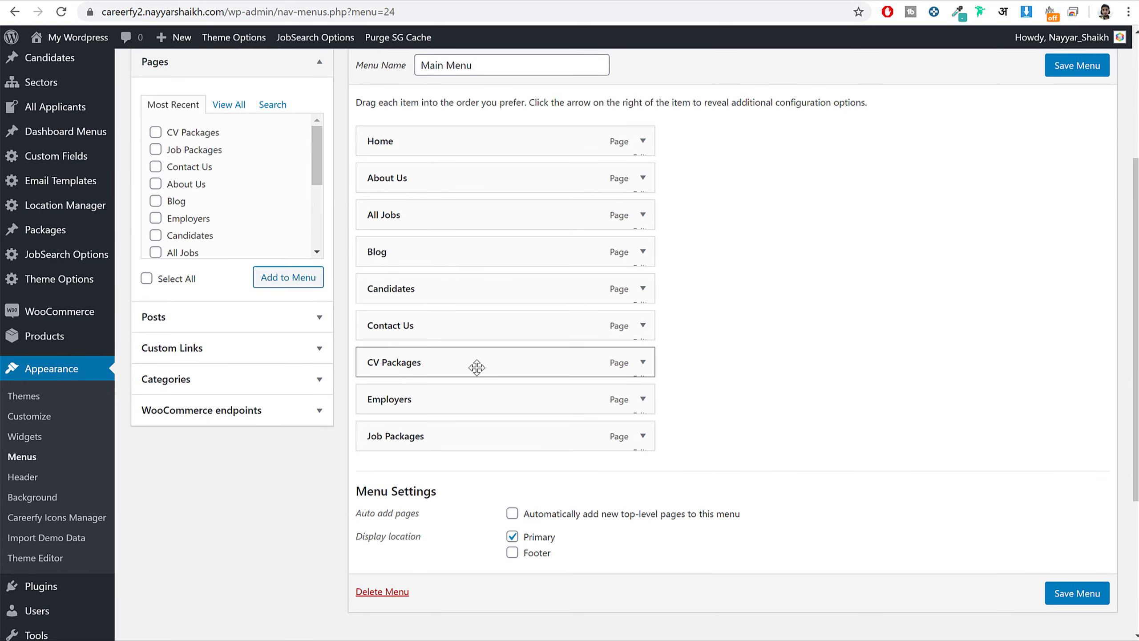
click(200, 349)
click(253, 175)
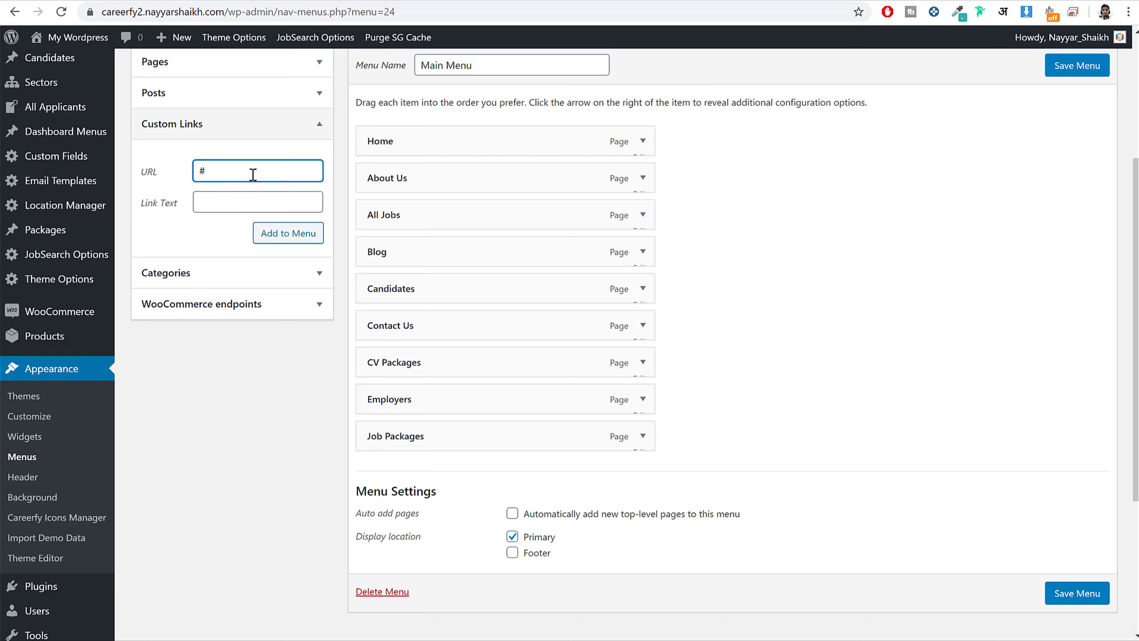
key(Tab)
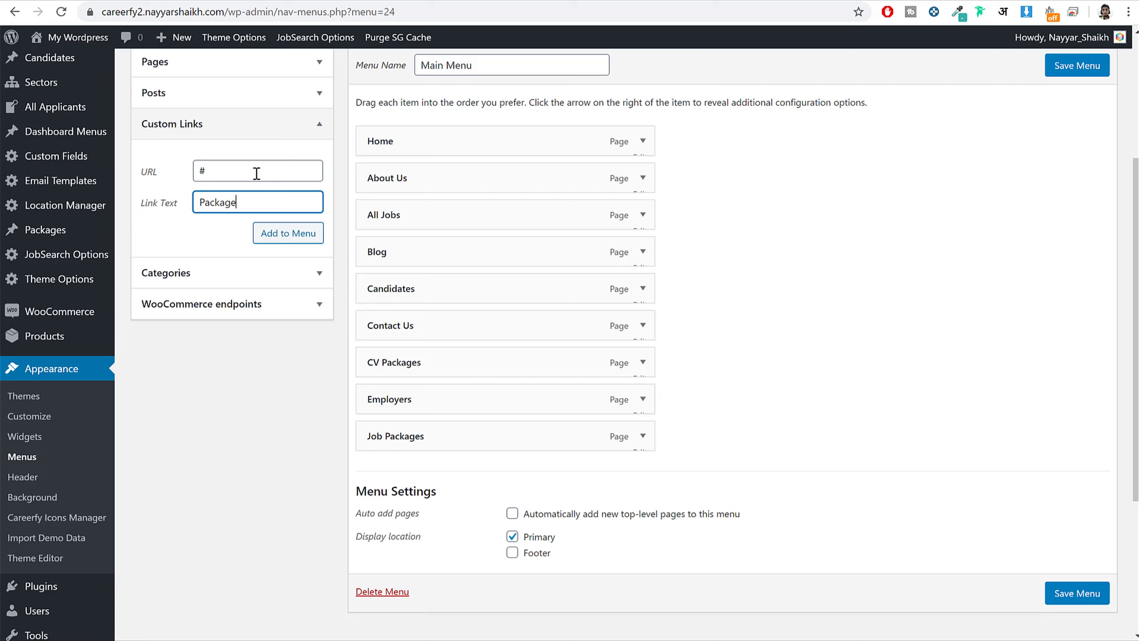
click(306, 232)
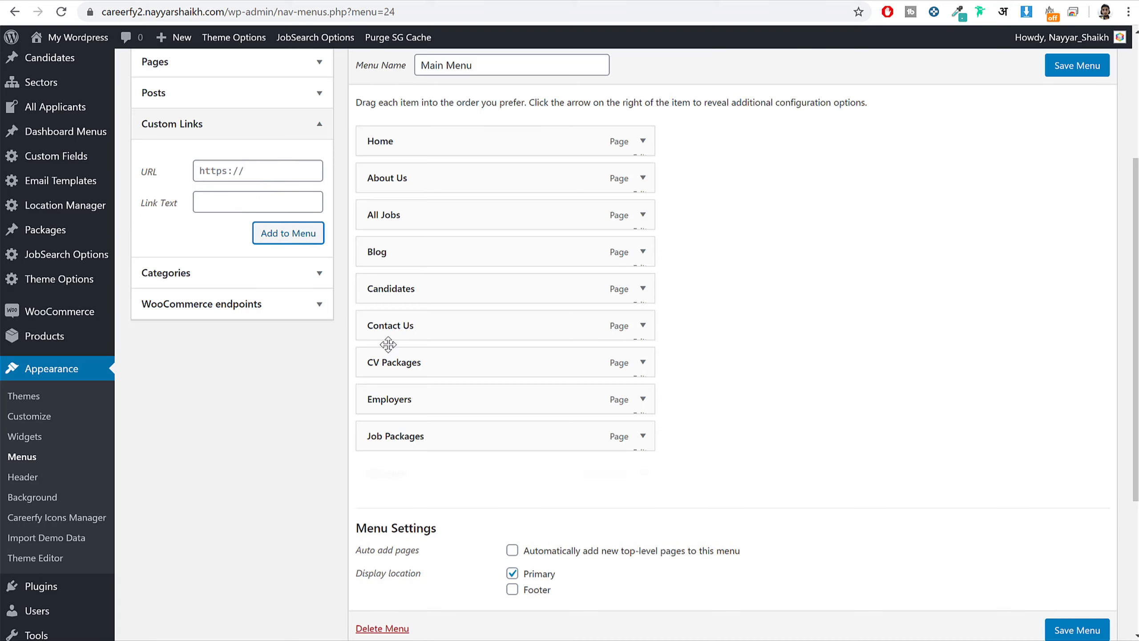
Step: Move Packages below Candidates, nest CV Packages and Job Packages under it, and save the menu
drag(443, 460, 432, 336)
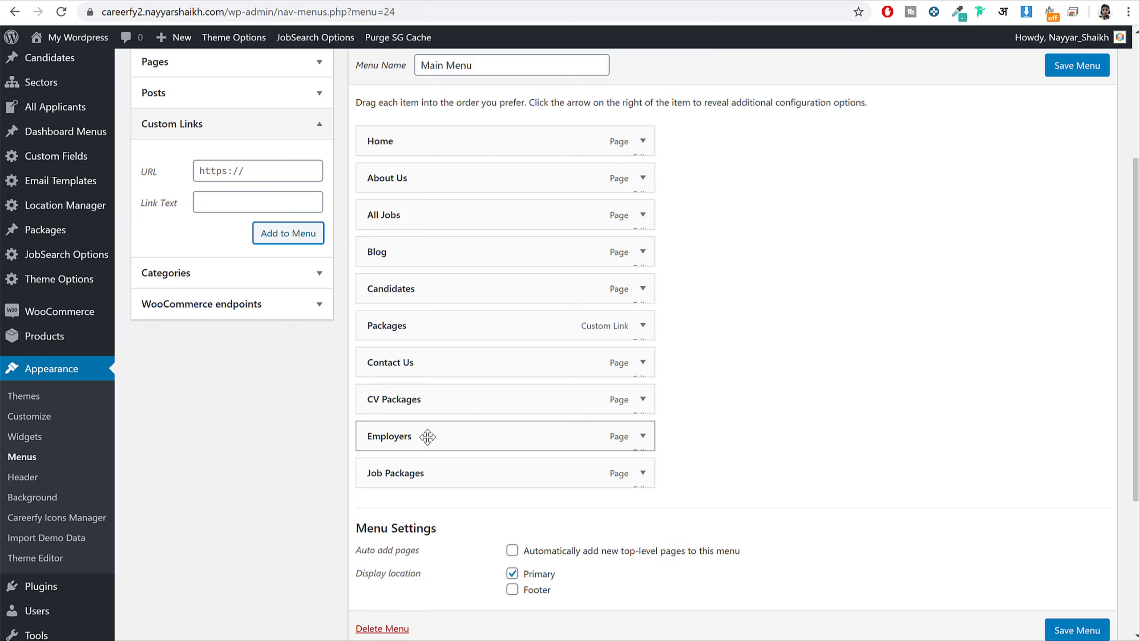
mouse_move(436, 396)
mouse_down()
mouse_move(458, 354)
mouse_move(441, 385)
mouse_up()
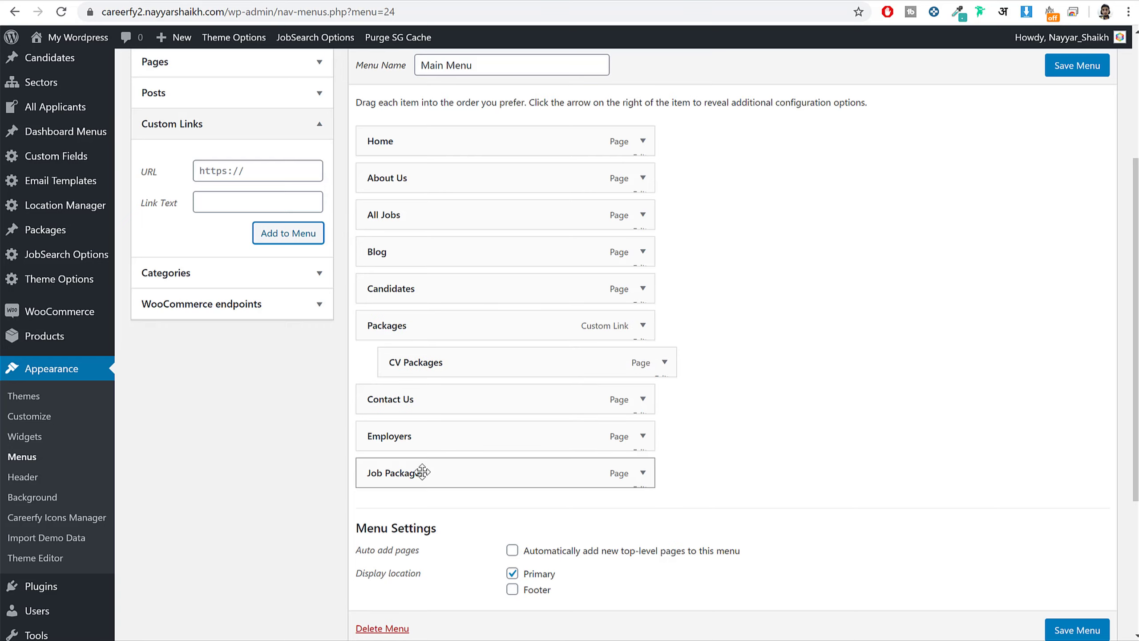
drag(422, 474, 448, 395)
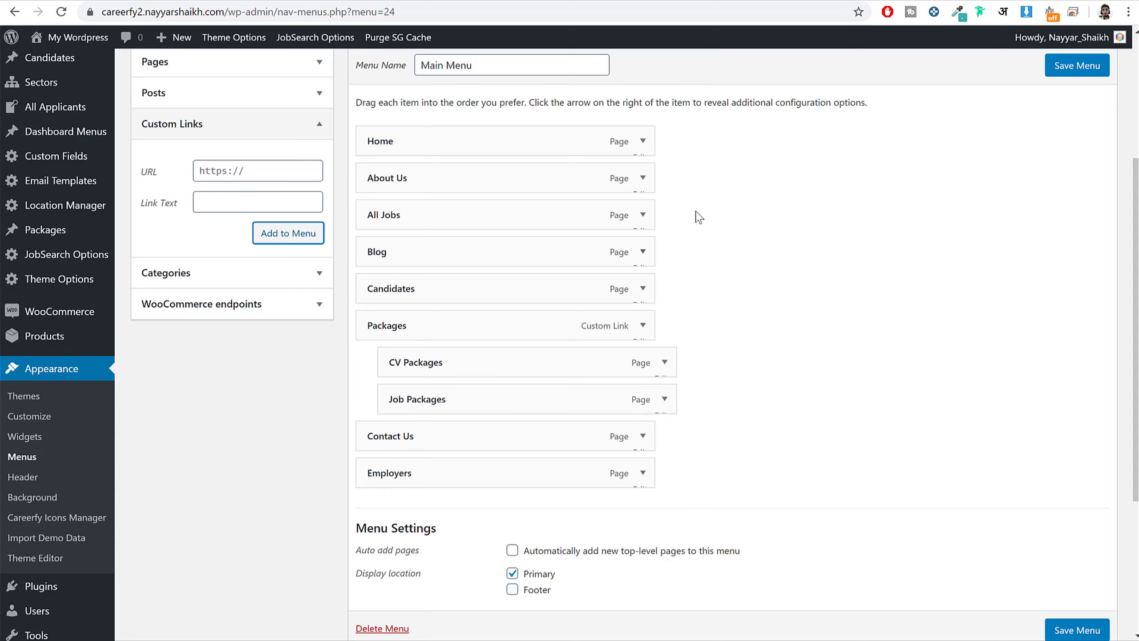
click(1094, 65)
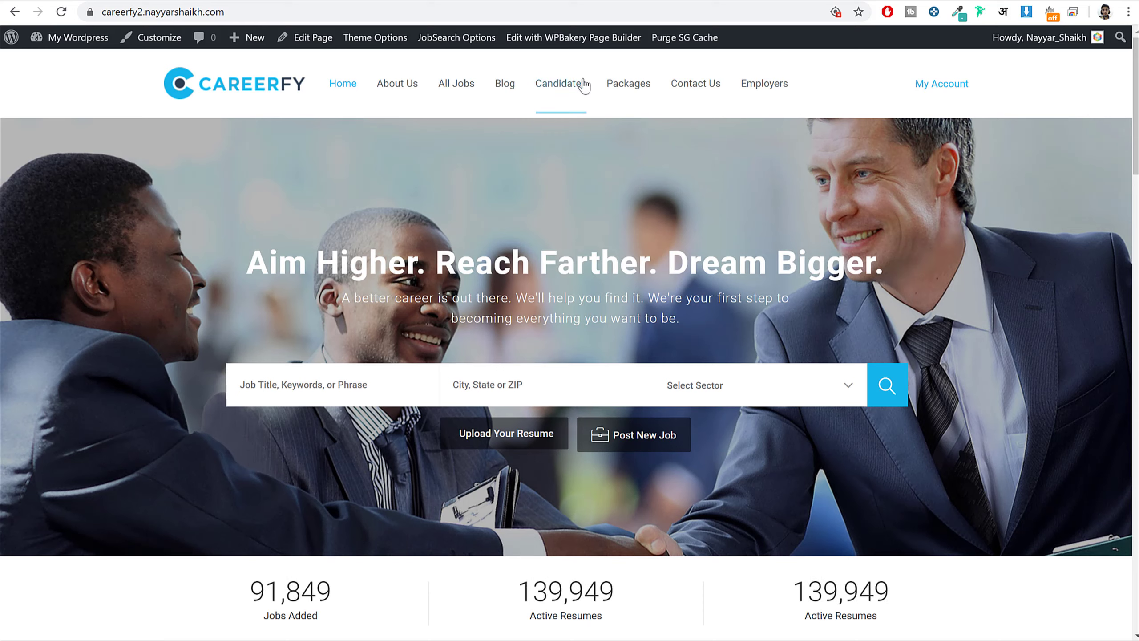
mouse_move(648, 90)
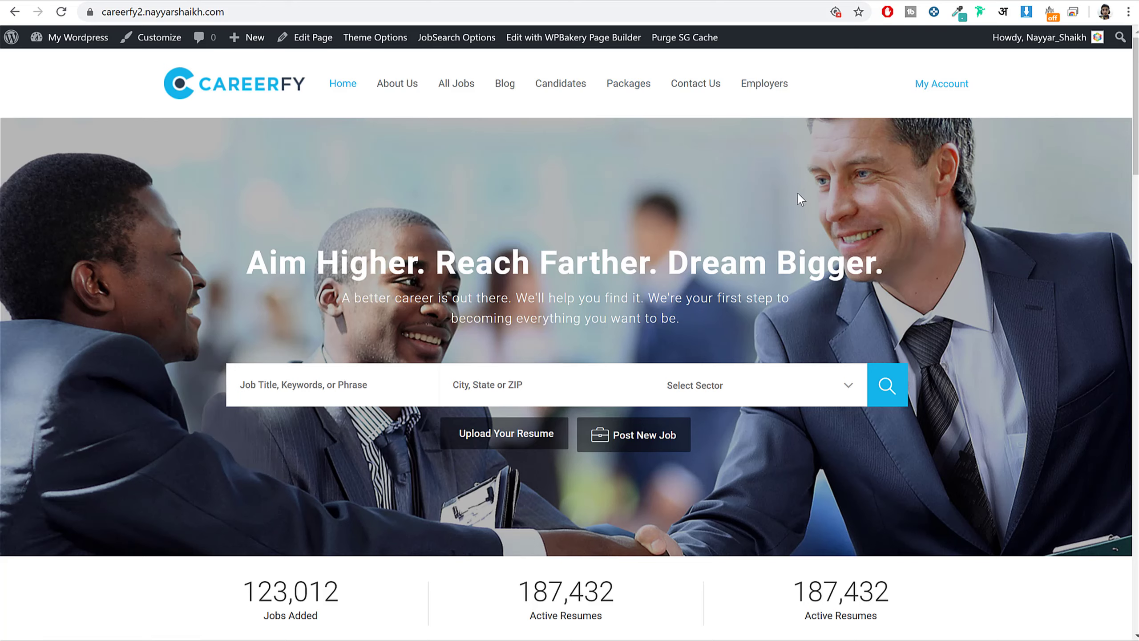
scroll(792, 223, down, 20)
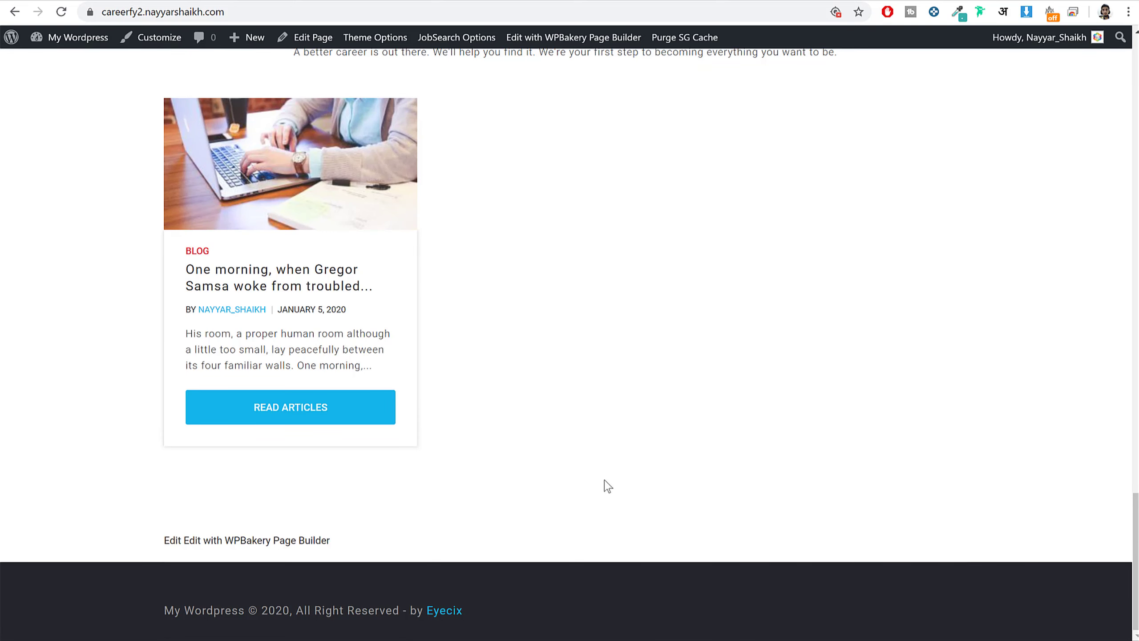
Step: Go to the Widgets page and collapse and expand the Sidebar widget area
key(ctrl+Tab)
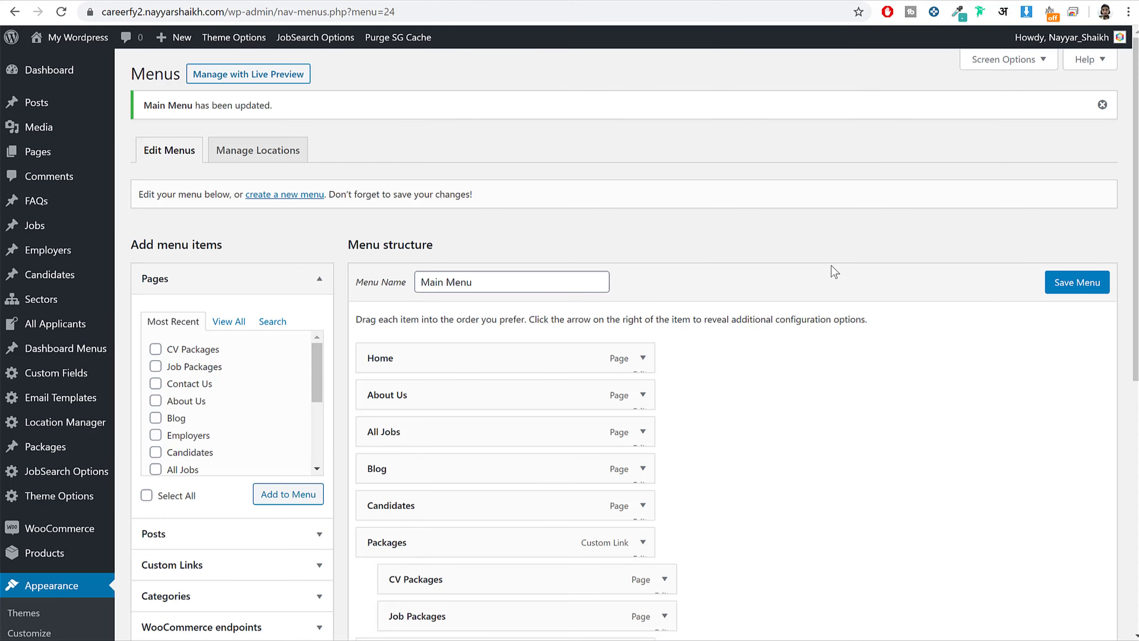
scroll(834, 271, down, 10)
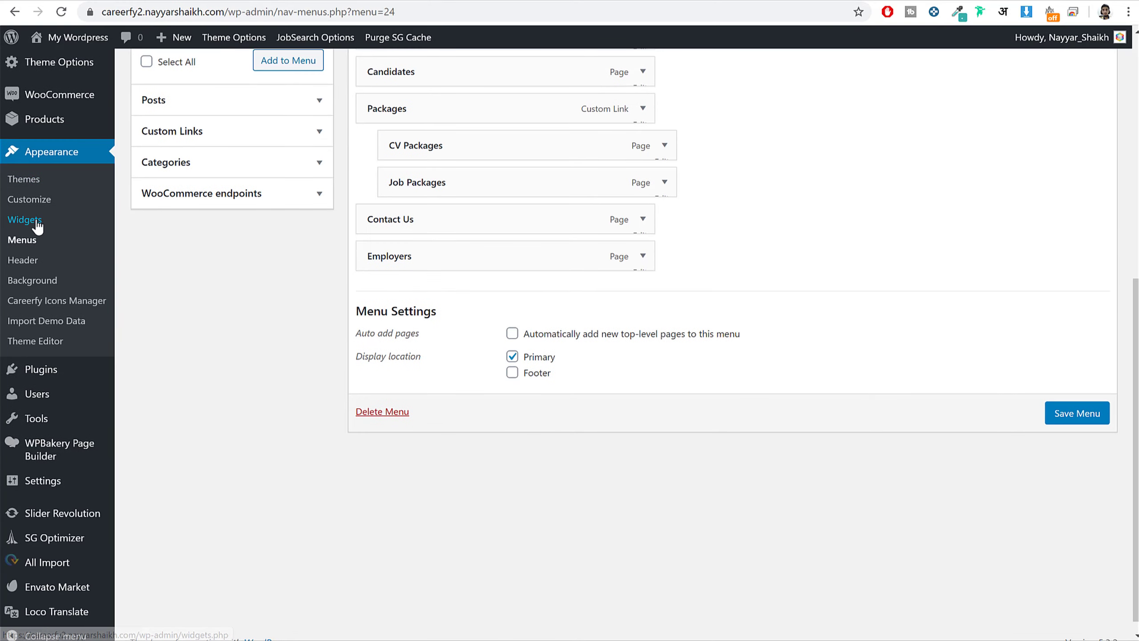
click(37, 221)
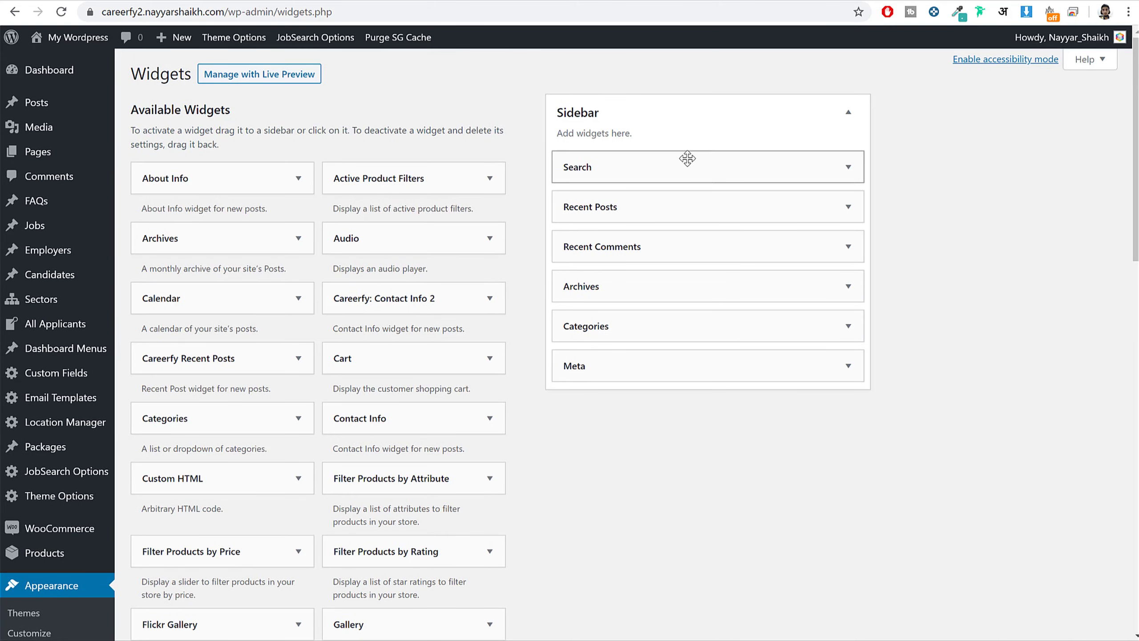
click(651, 118)
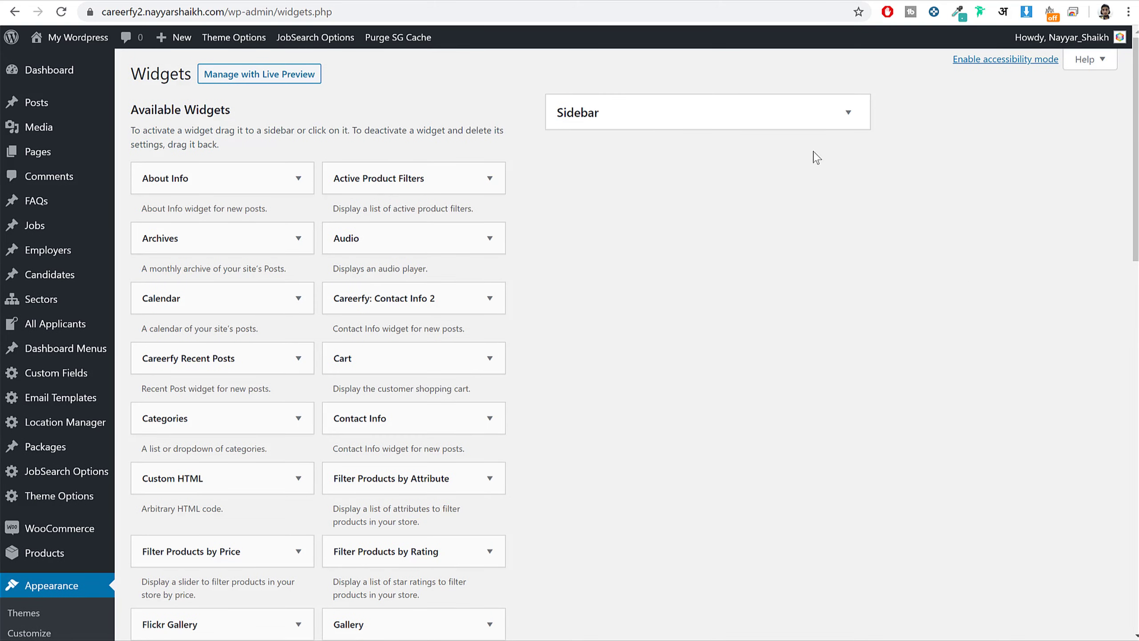
click(690, 113)
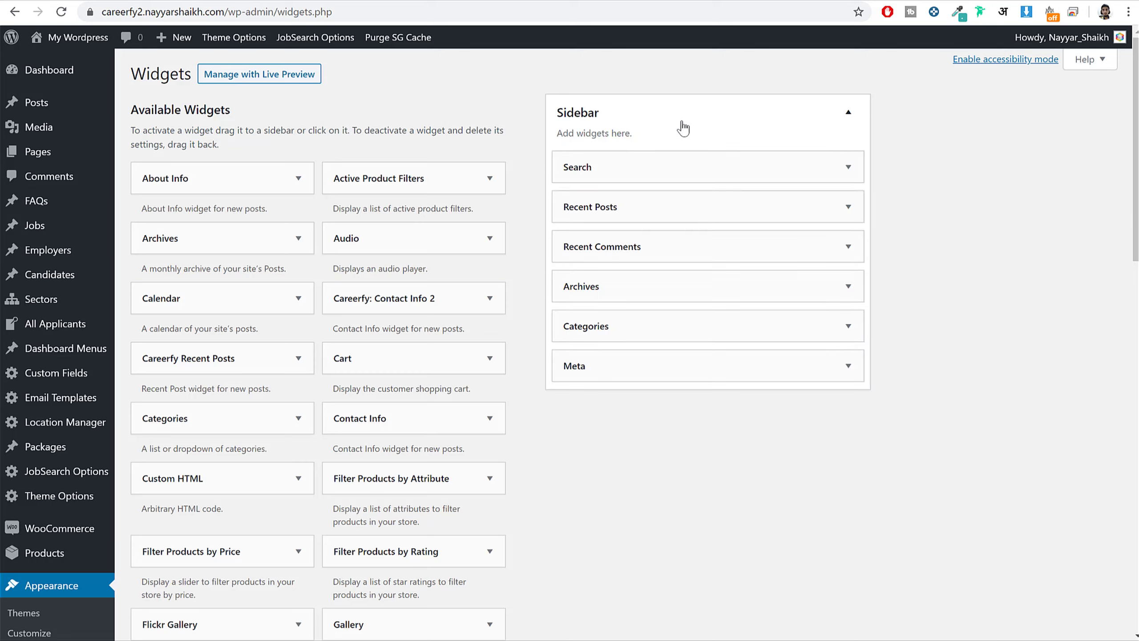
click(682, 124)
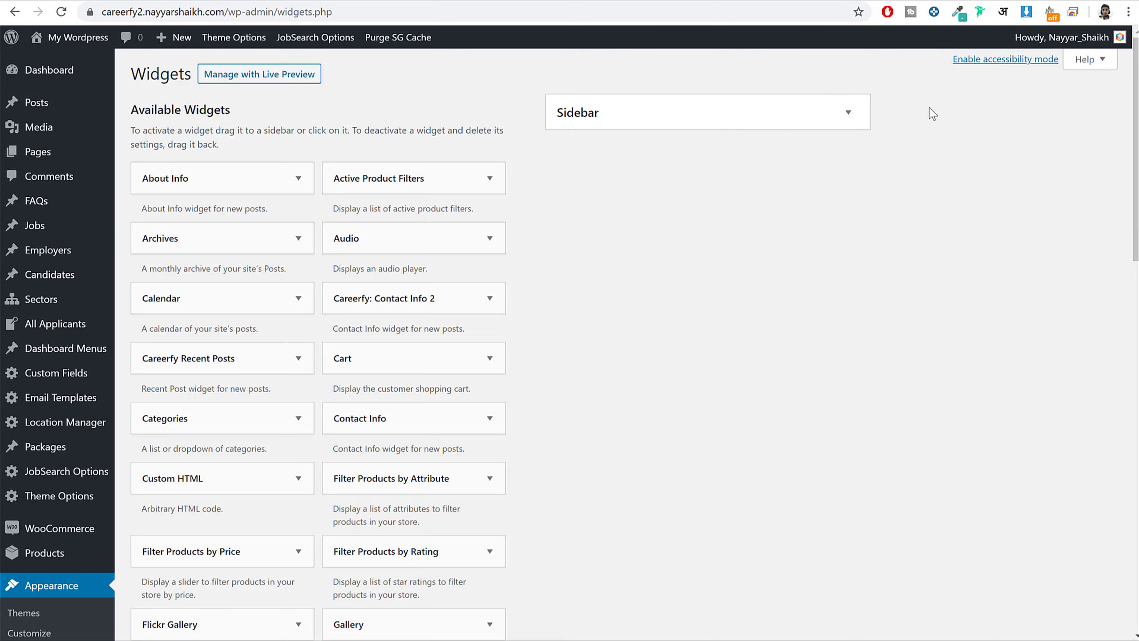
Step: Open Theme Options > Footer Sidebars in a new tab
scroll(926, 157, down, 5)
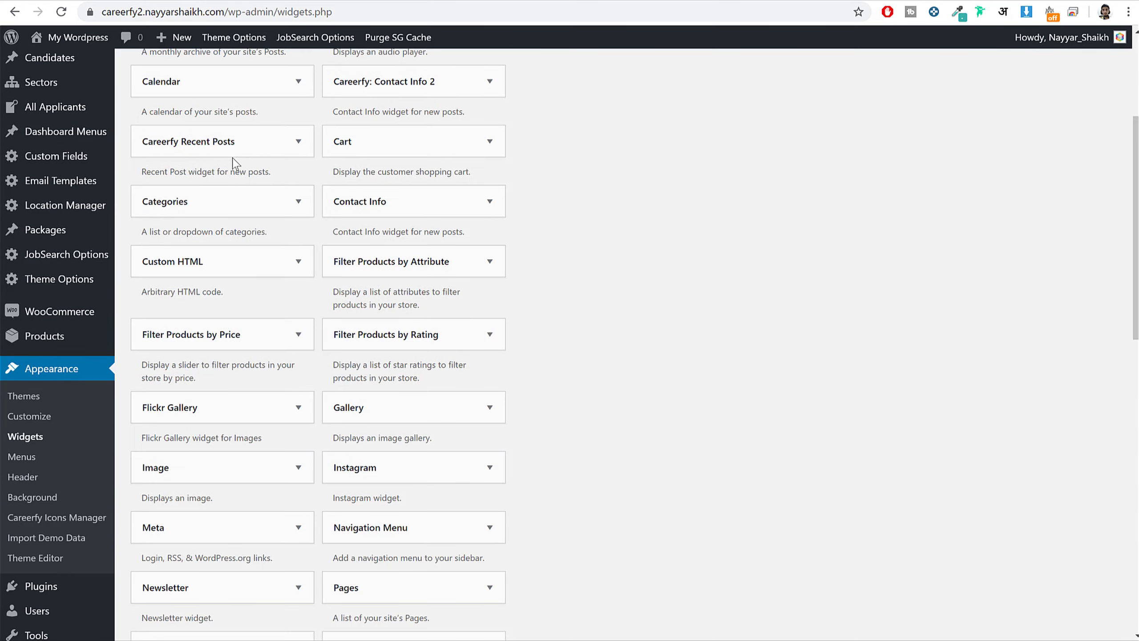
mouse_move(83, 283)
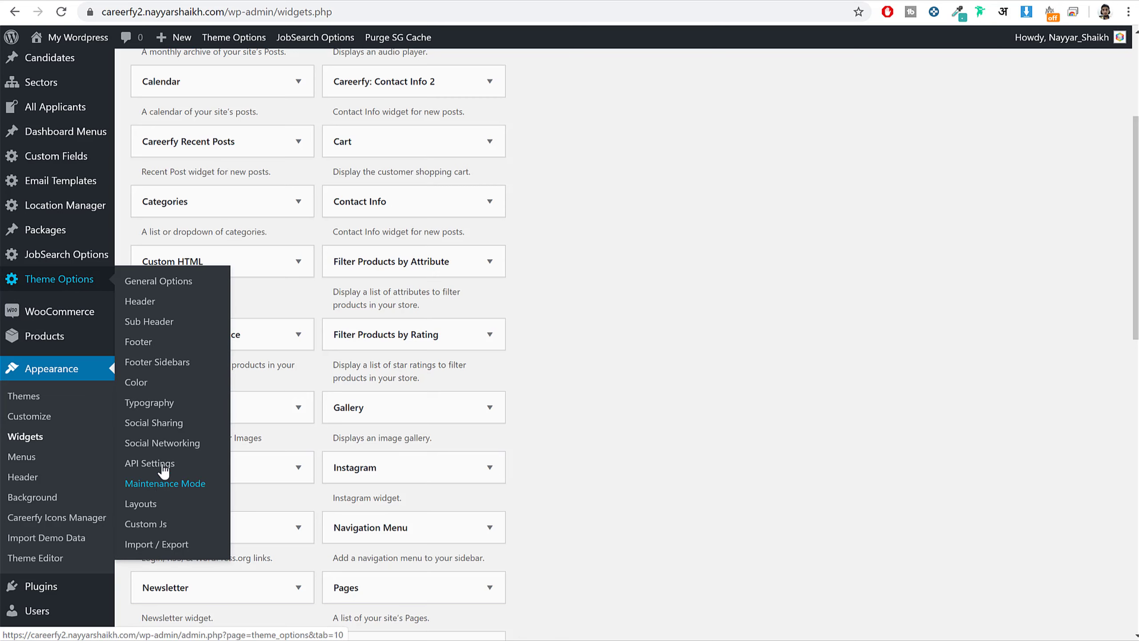
right_click(173, 367)
click(233, 377)
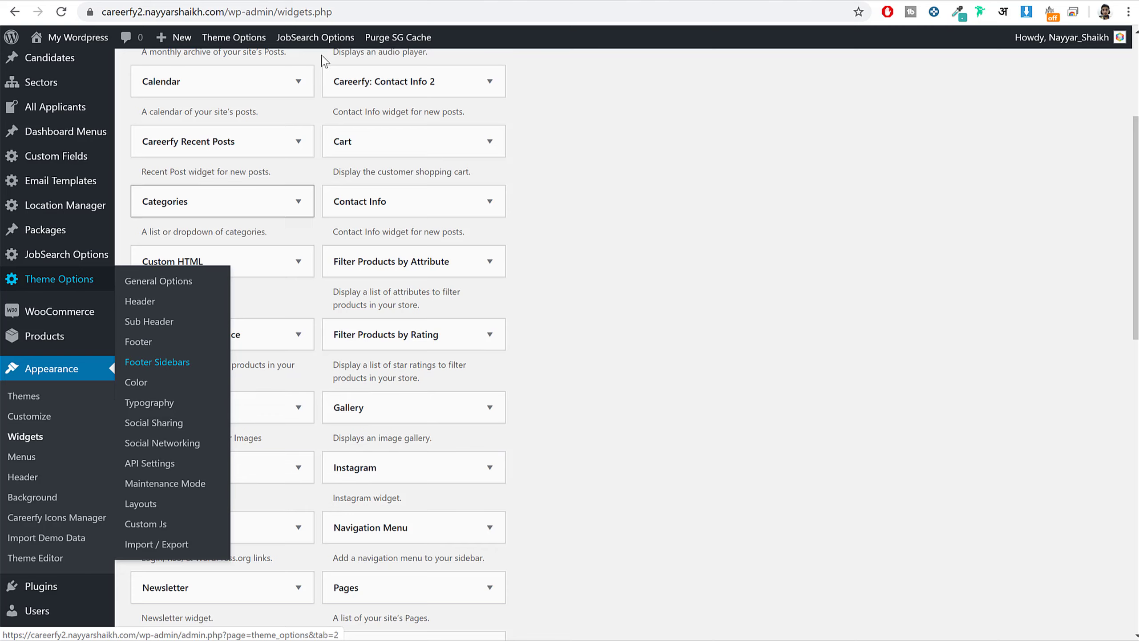
Step: Switch the Footer Widgets Area to On in the Footer Sidebars settings
key(ctrl+Tab)
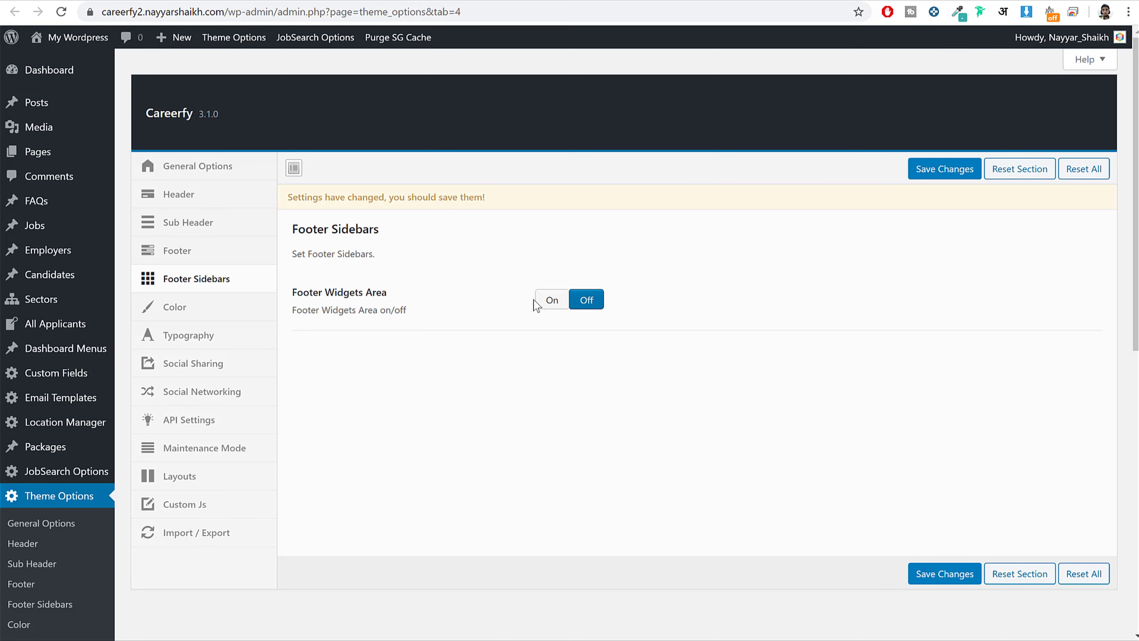
click(546, 307)
scroll(643, 224, down, 3)
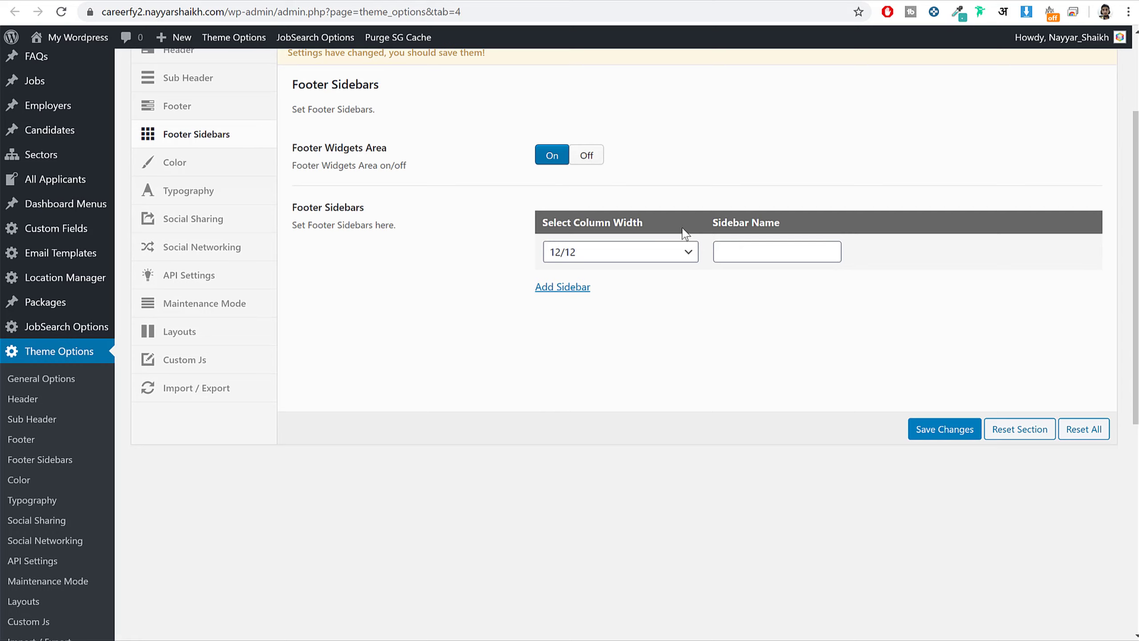
Step: Check the demo site's footer logo and intro text, then open the Select Column Width dropdown
key(ctrl+Tab)
scroll(529, 173, down, 15)
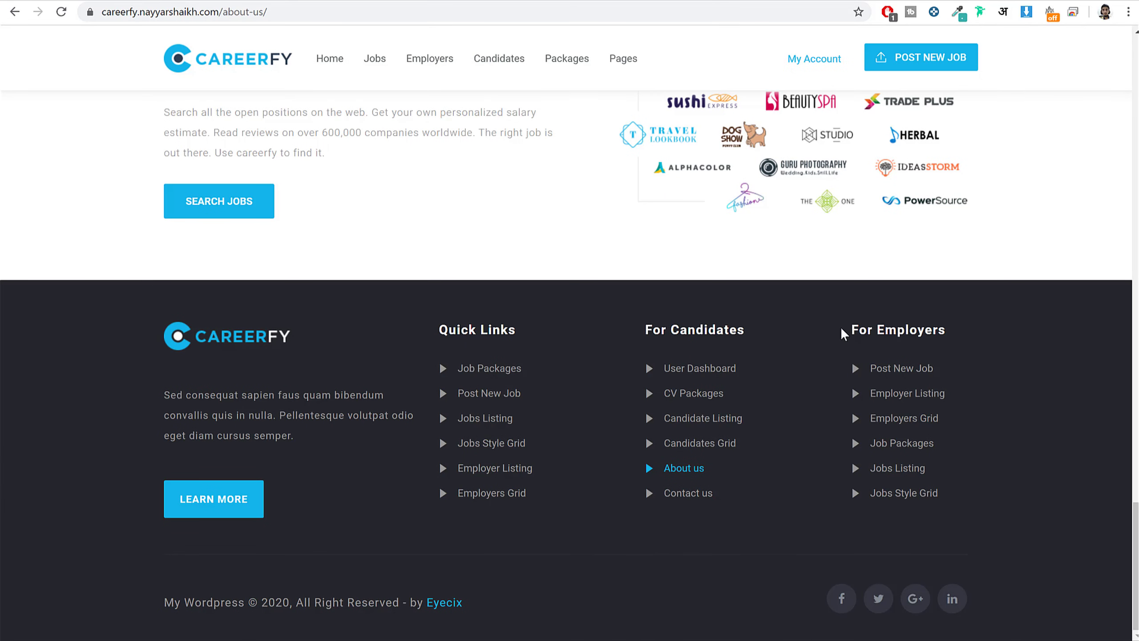
drag(164, 316, 229, 395)
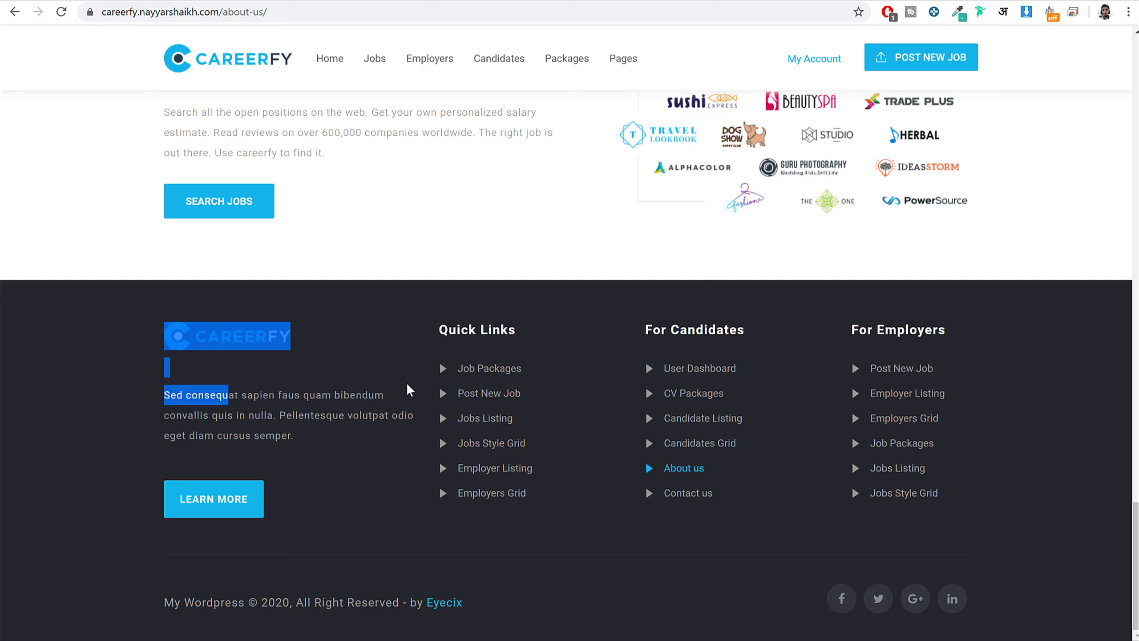
click(179, 391)
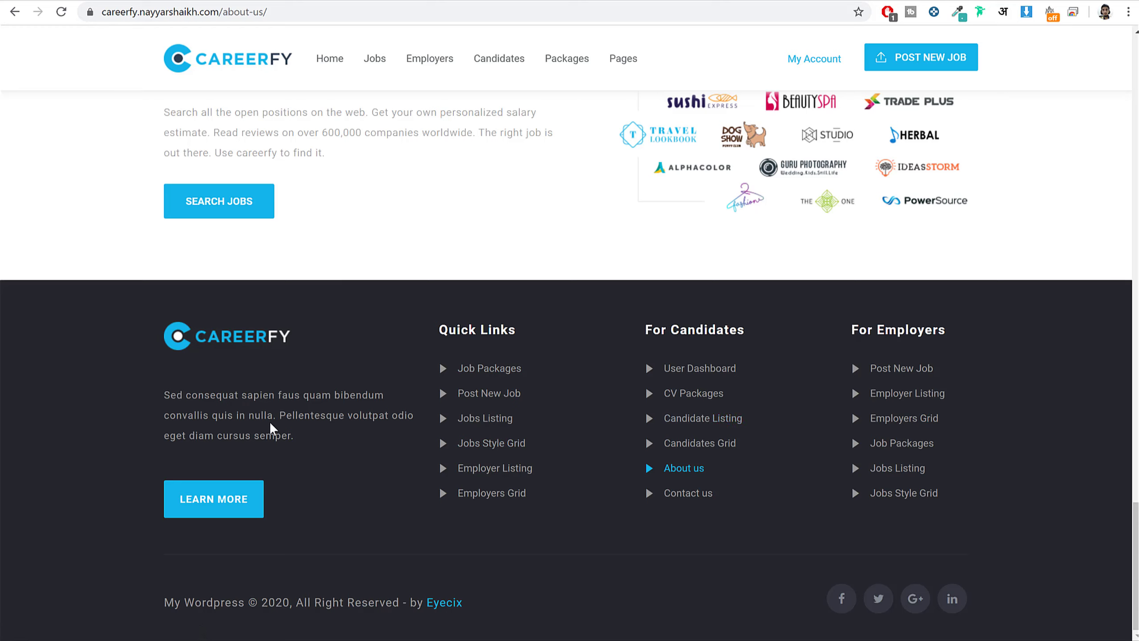
click(377, 6)
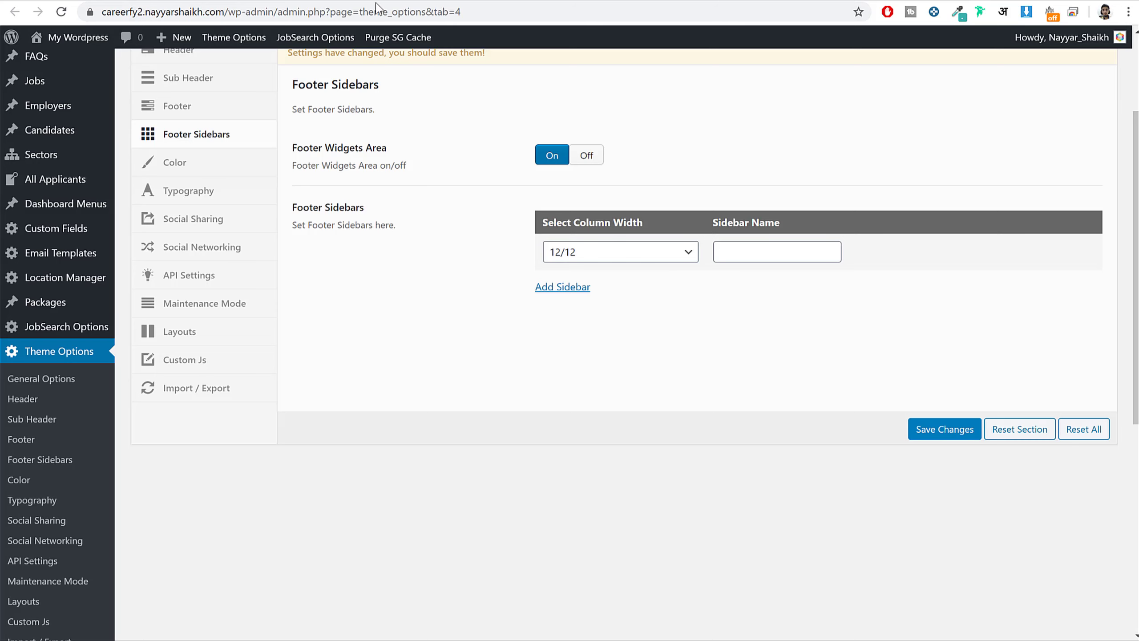
click(609, 265)
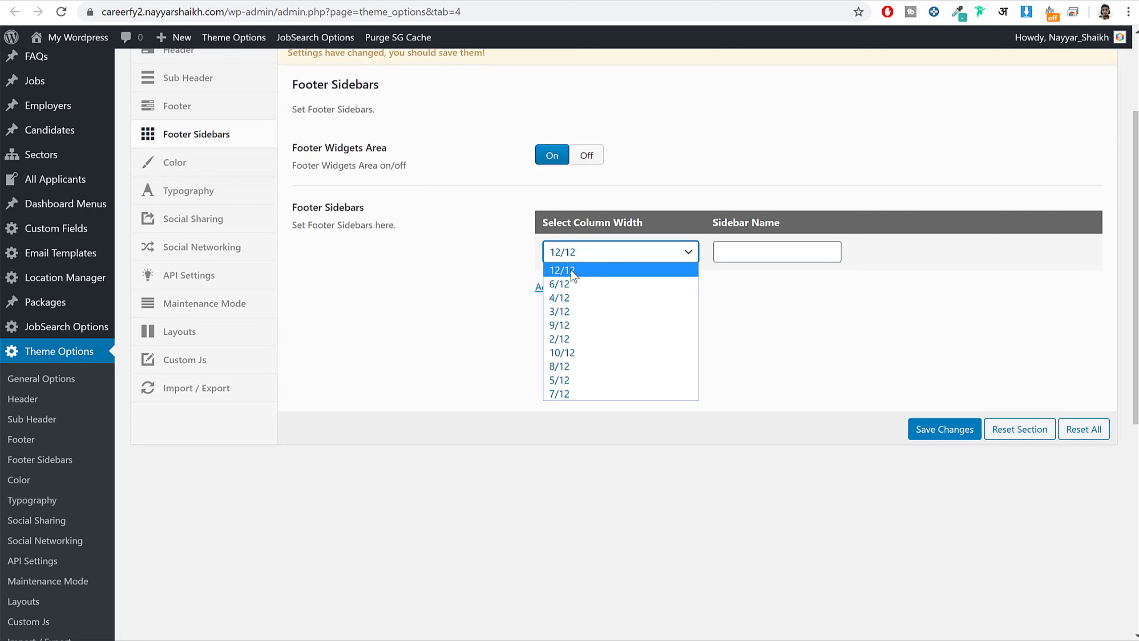
Step: Add four footer sidebars with column widths 4/12, 3/12, 3/12 and 2/12
click(584, 300)
click(577, 297)
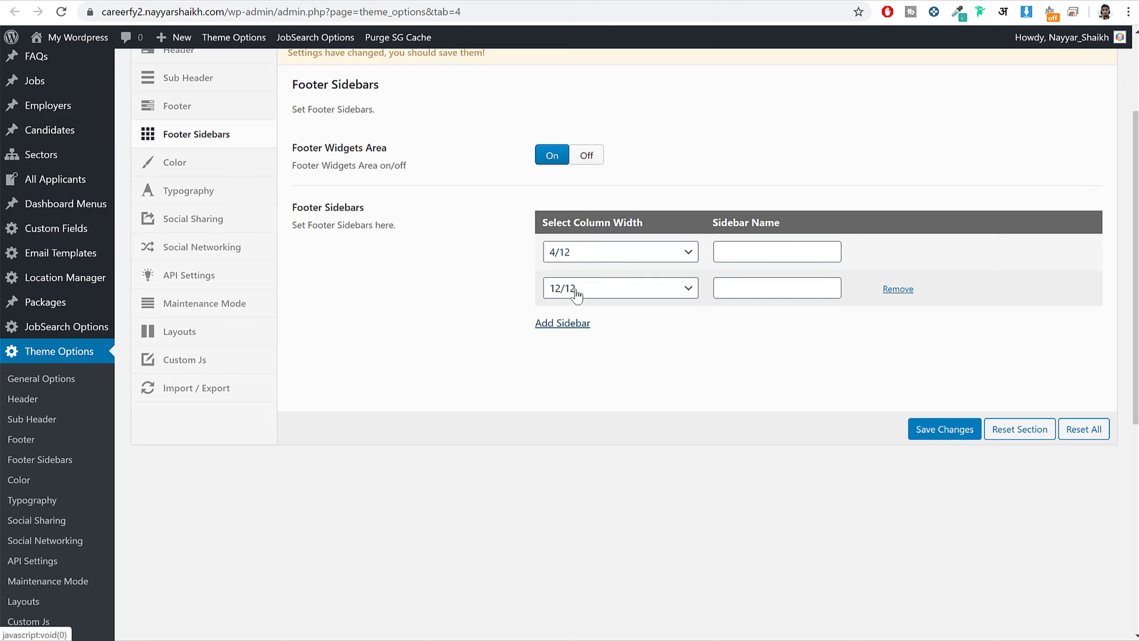
click(576, 290)
click(583, 349)
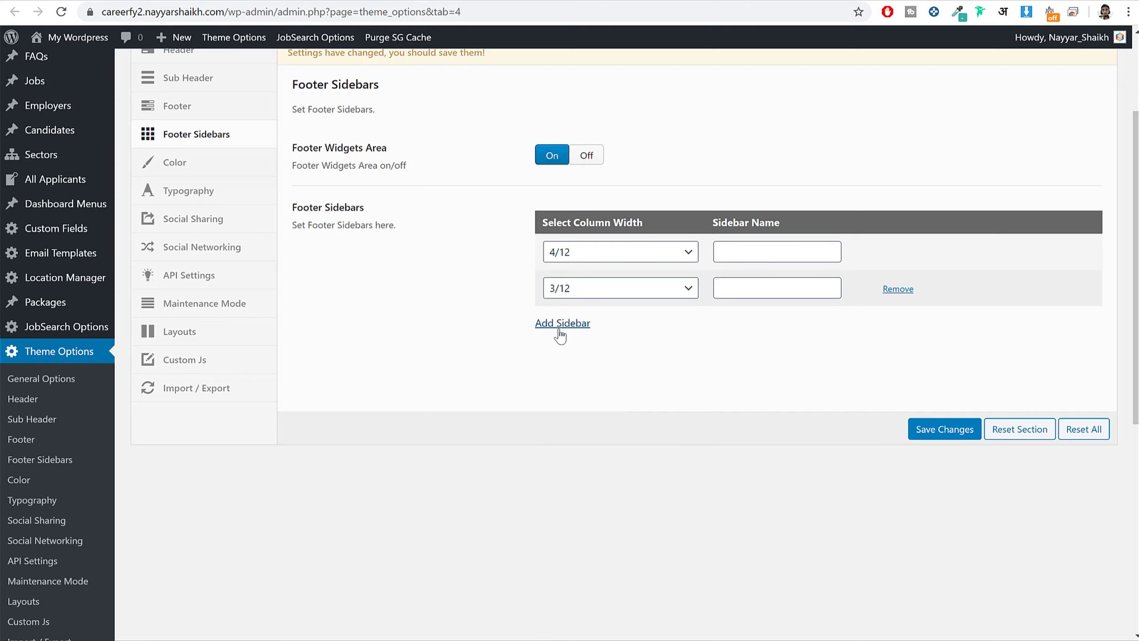
click(560, 325)
click(585, 329)
click(591, 384)
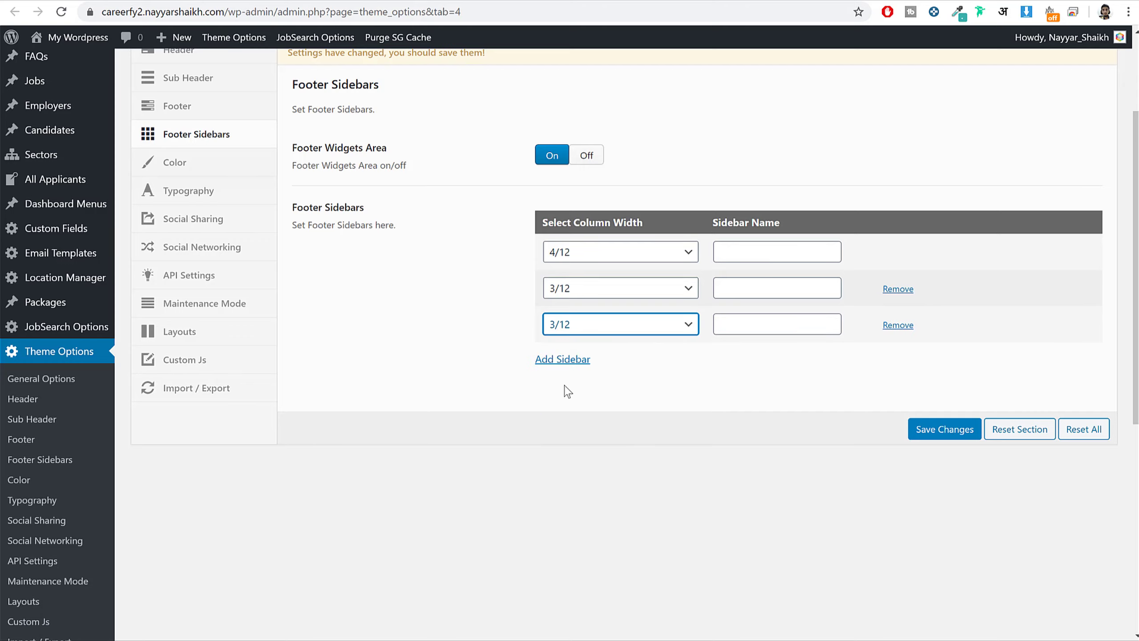
click(568, 363)
click(580, 361)
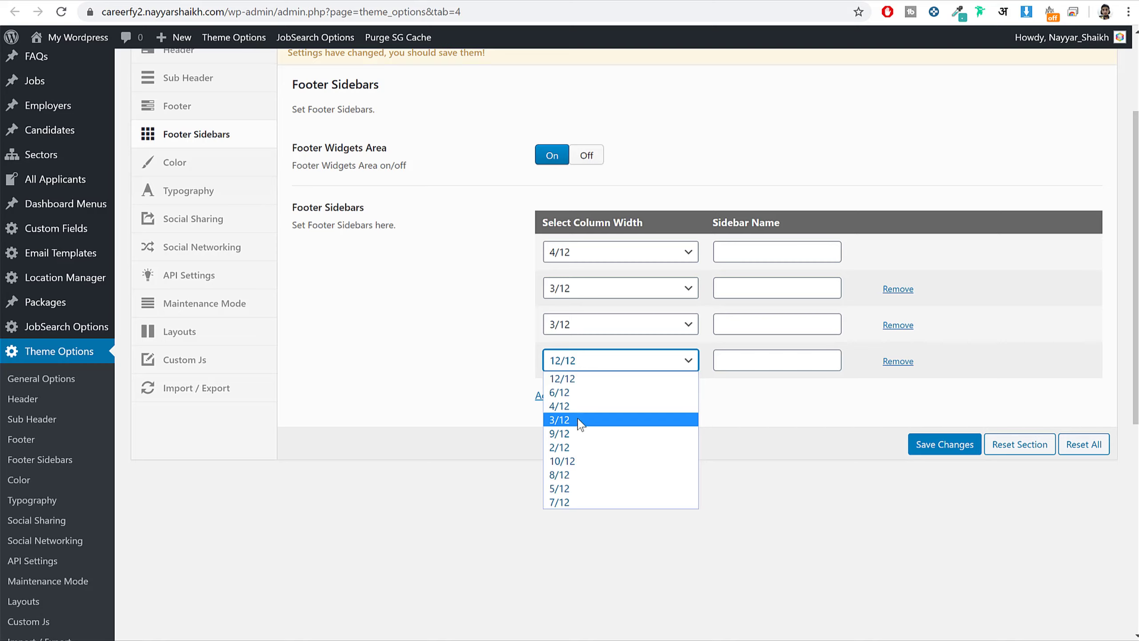
click(584, 448)
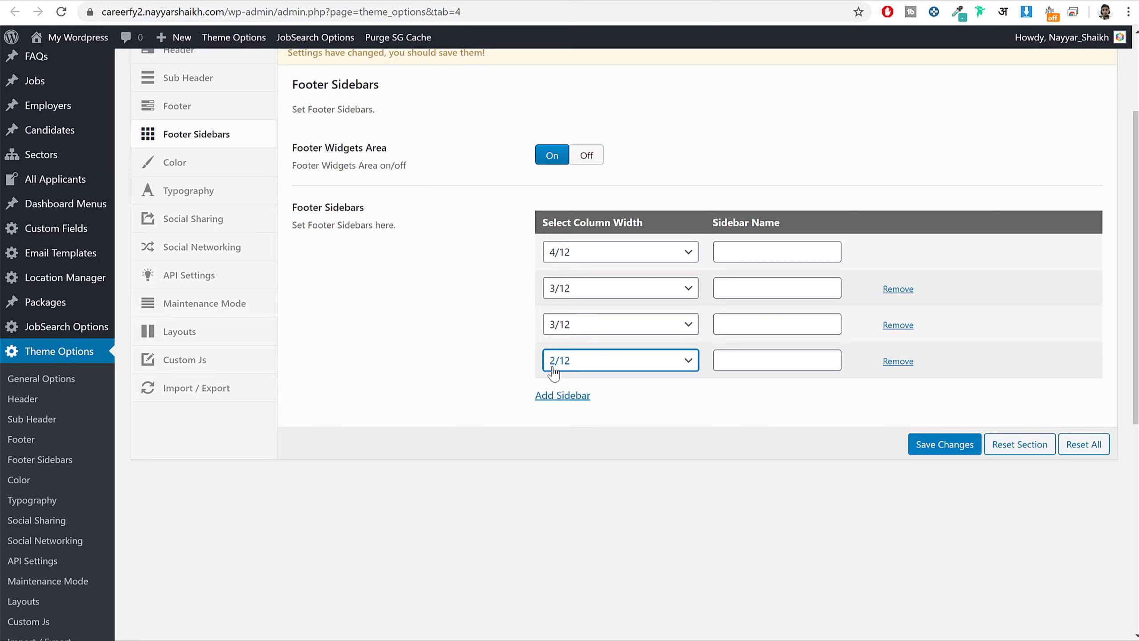
Step: Name the four footer sidebars 1, 2, 3 and 4 and save the changes
click(729, 252)
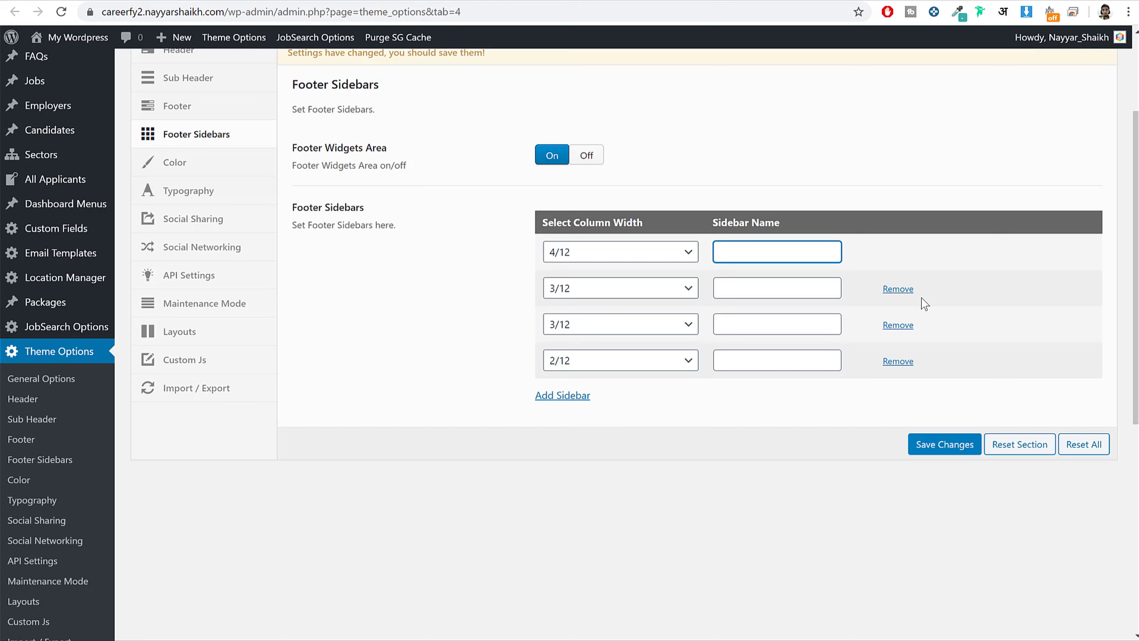
text(1)
key(Tab)
key(Tab)
text(1)
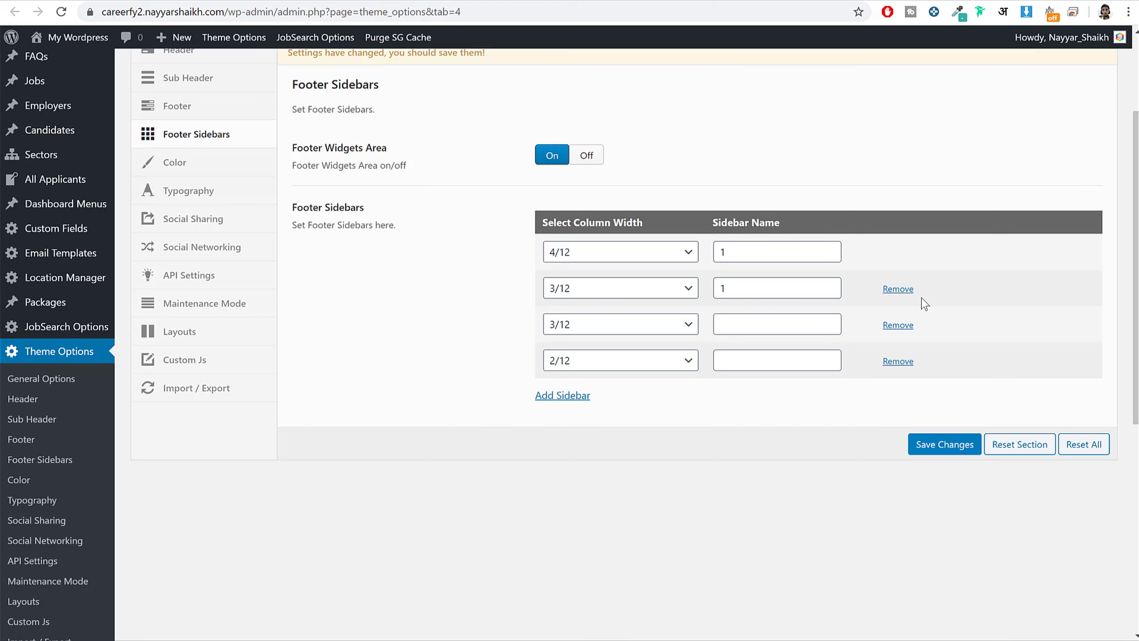
key(Tab)
double_click(774, 287)
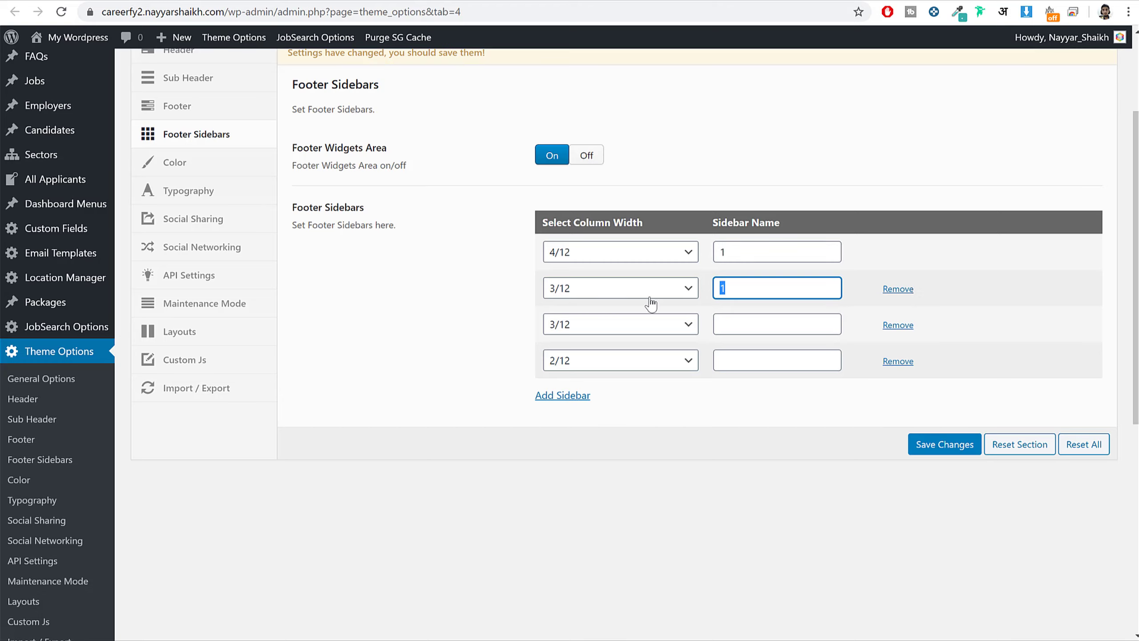
text(2)
key(Tab)
key(Tab)
key(Tab)
text(3)
key(Tab)
key(Tab)
key(Tab)
text(4)
click(948, 444)
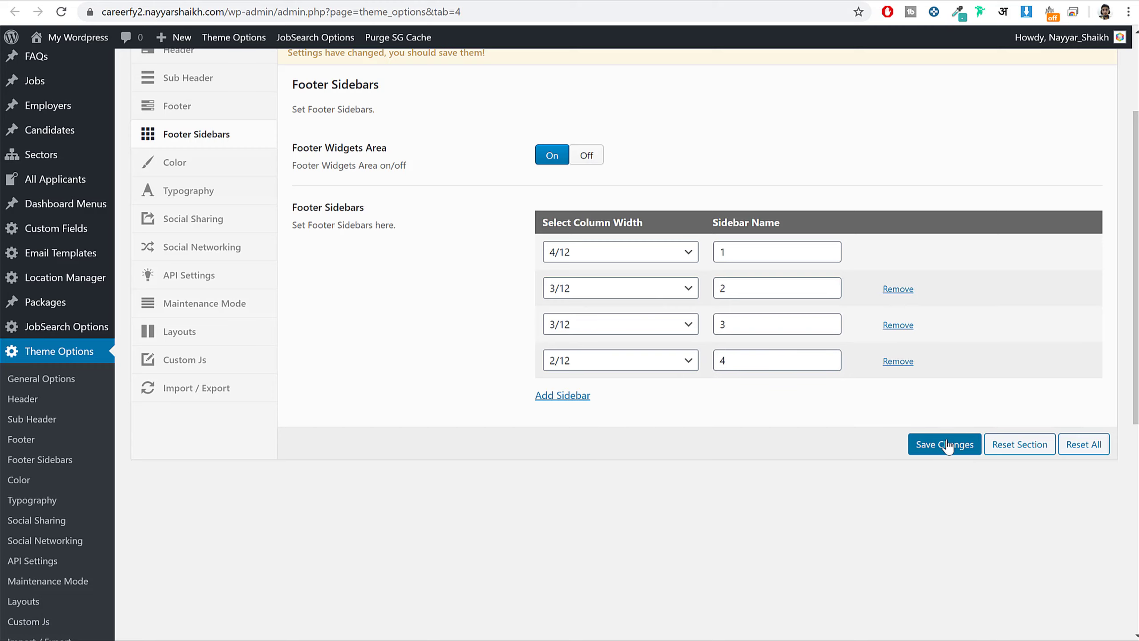
click(929, 446)
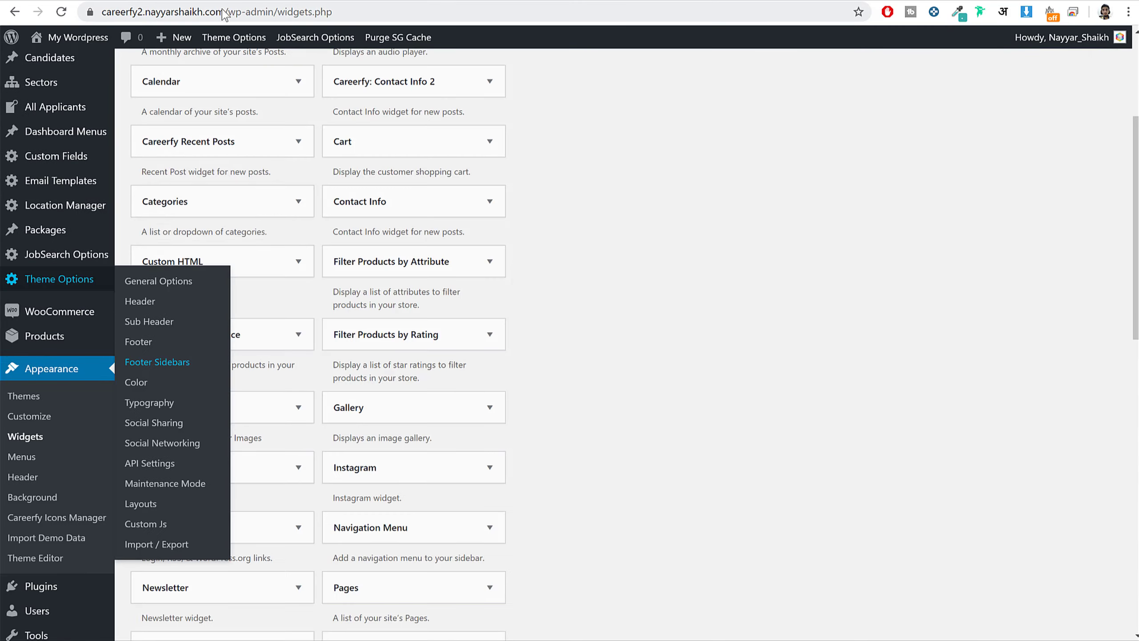
Step: Reload the Widgets page and expand footer sidebars 1 and 2 to check their contents
scroll(858, 438, up, 5)
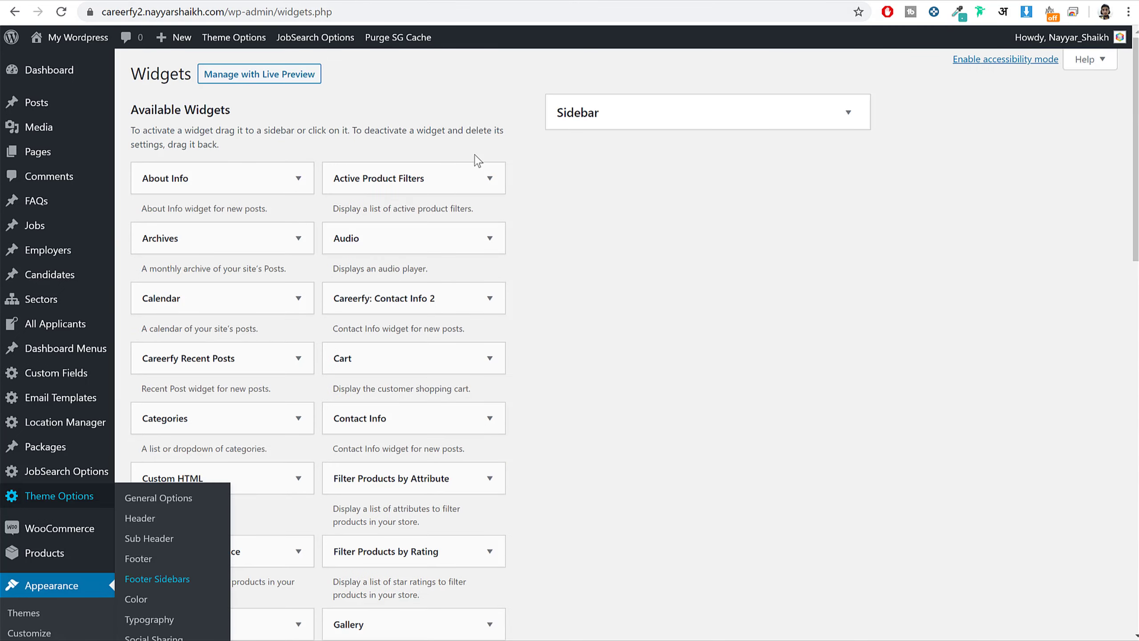
click(220, 35)
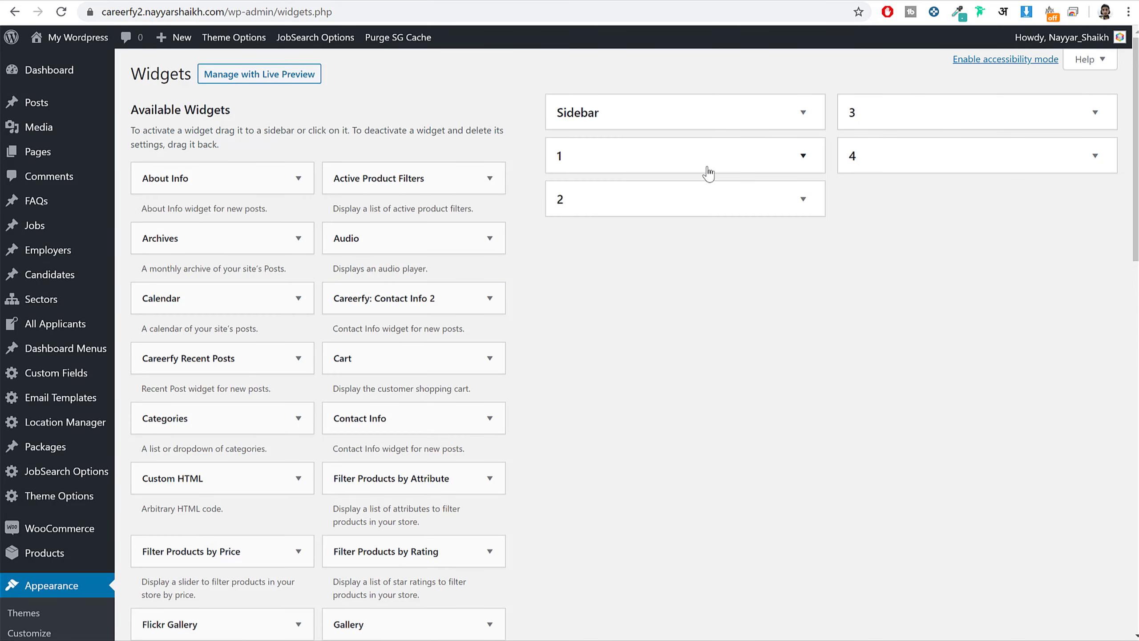
click(703, 167)
click(705, 157)
click(699, 206)
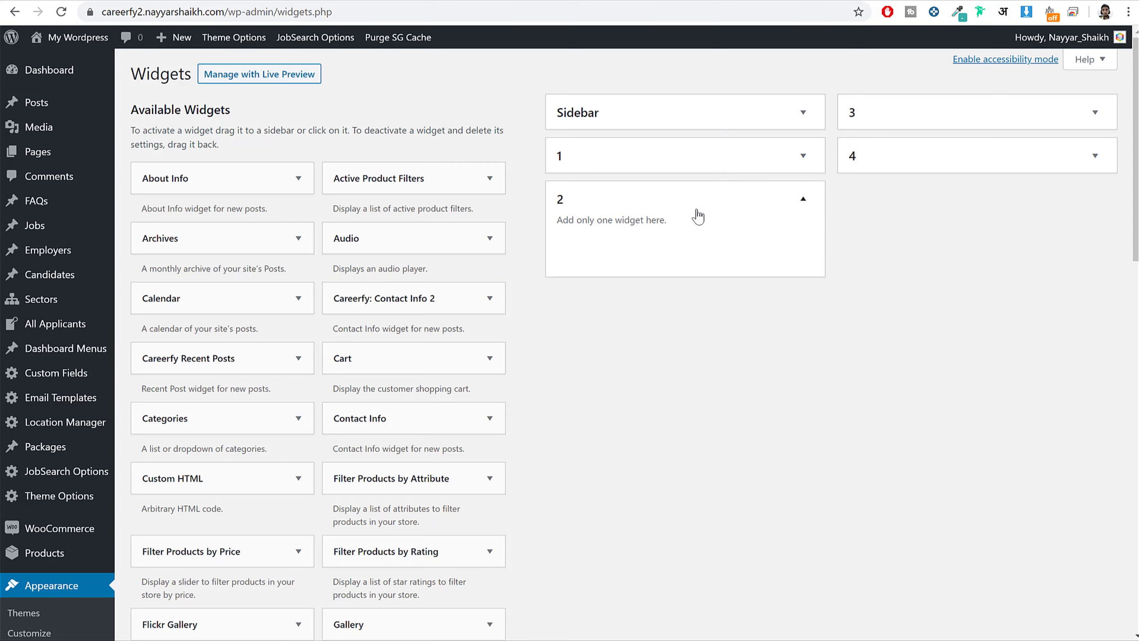
click(637, 155)
Step: Delete the default widgets, from Search through Meta, from sidebar 1
click(784, 201)
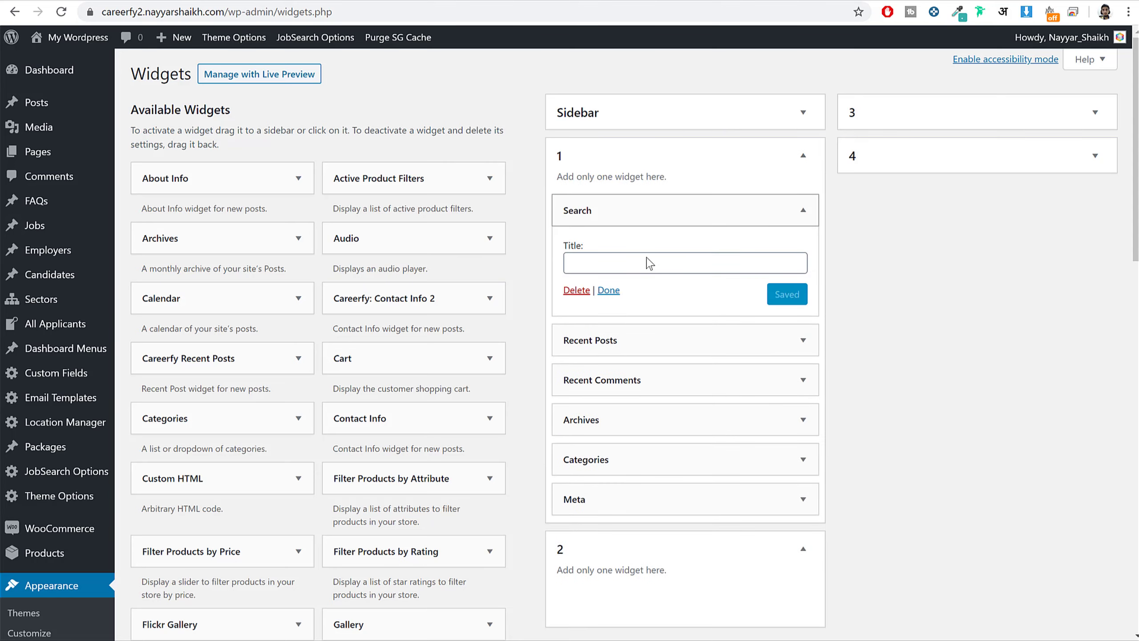
click(576, 290)
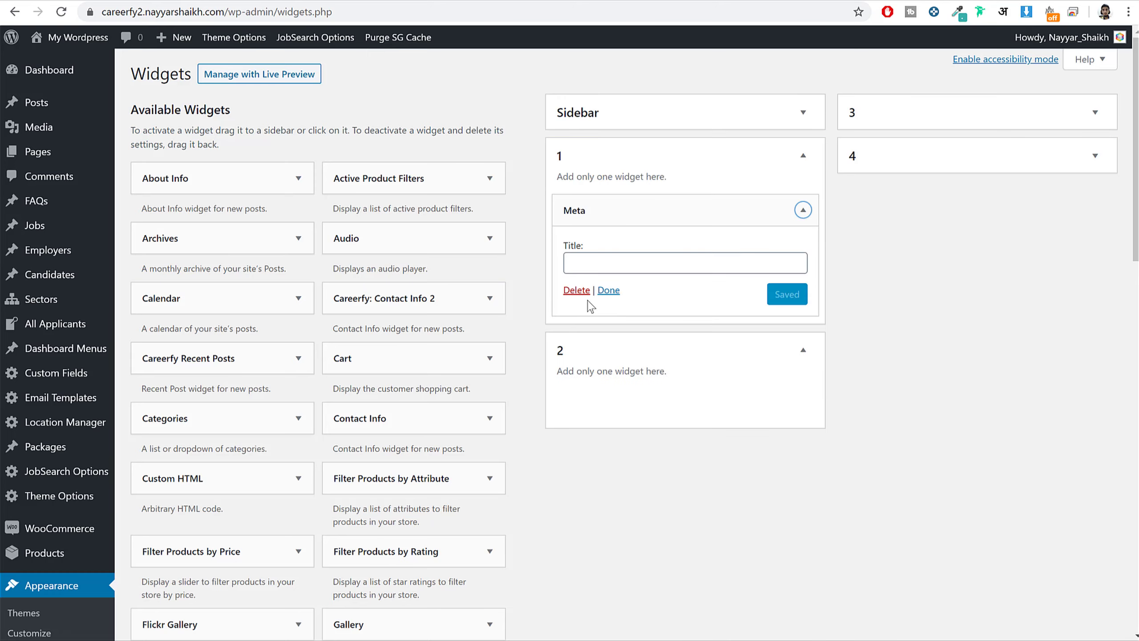
click(577, 358)
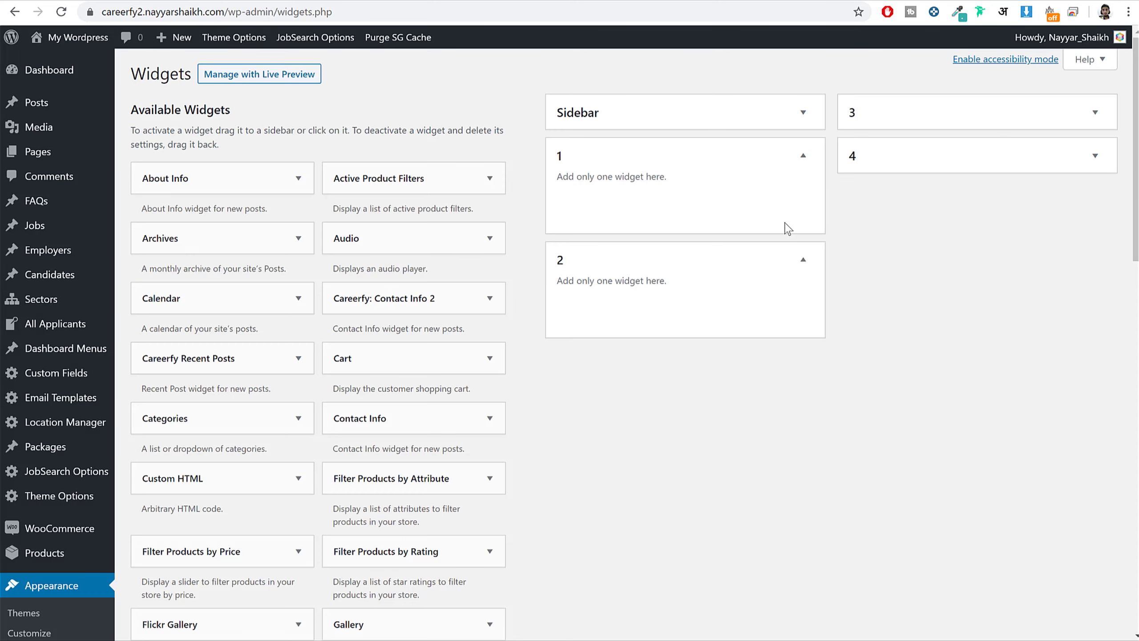
click(804, 259)
scroll(798, 350, down, 10)
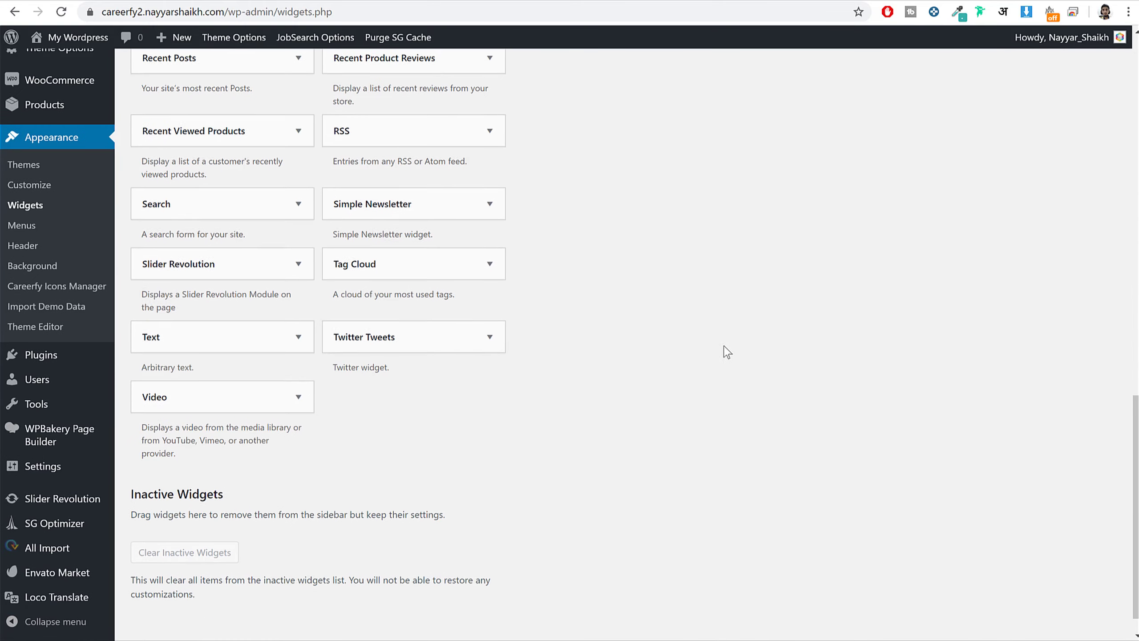
Step: Add a Text widget to footer sidebar 1
scroll(727, 352, down, 1)
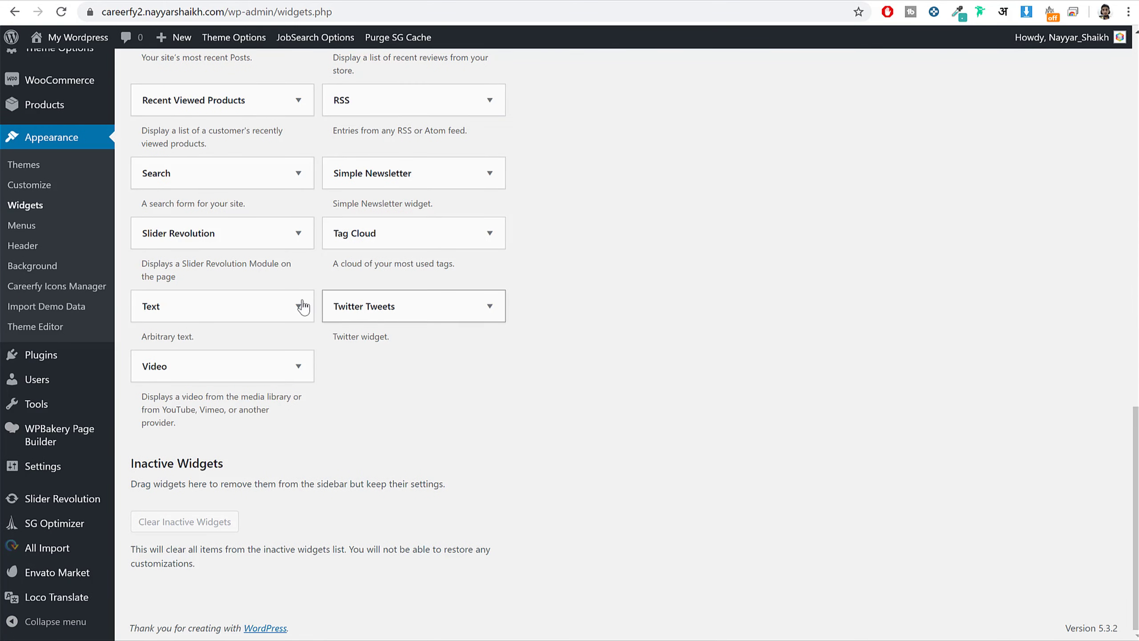
click(262, 300)
click(191, 394)
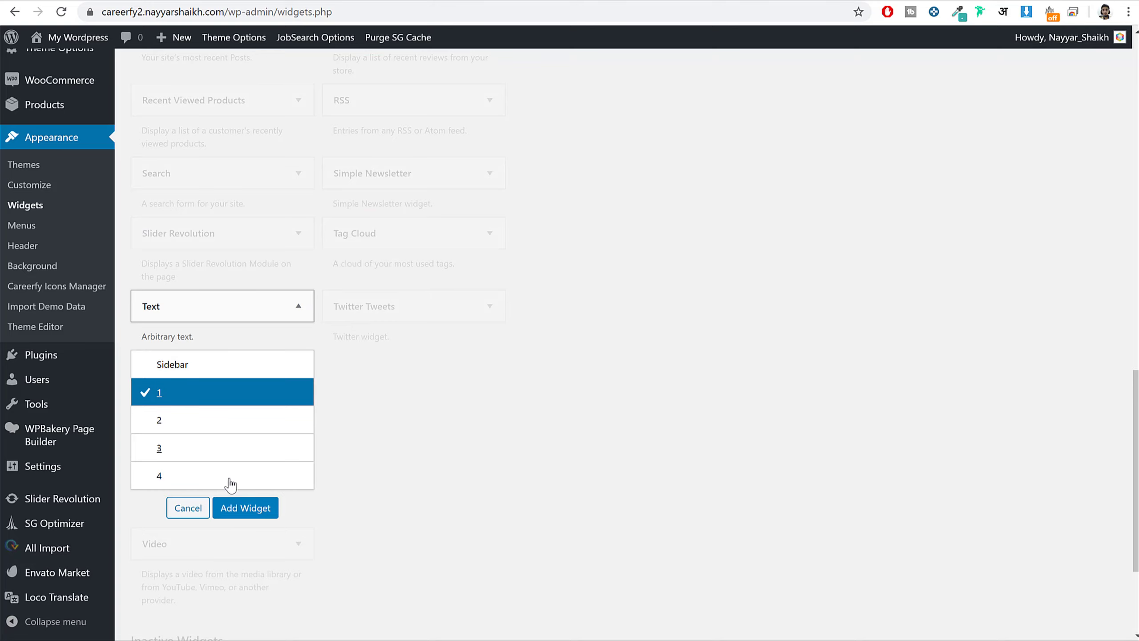
click(245, 507)
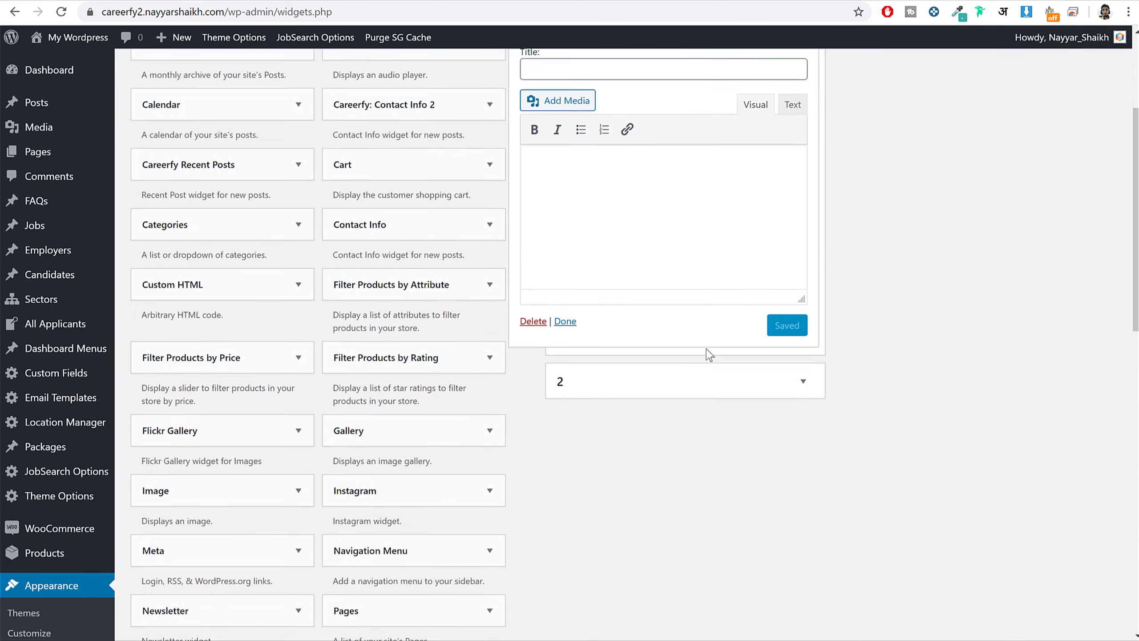
Step: Copy the description paragraph from the live About Us page footer
scroll(706, 348, up, 3)
click(71, 1)
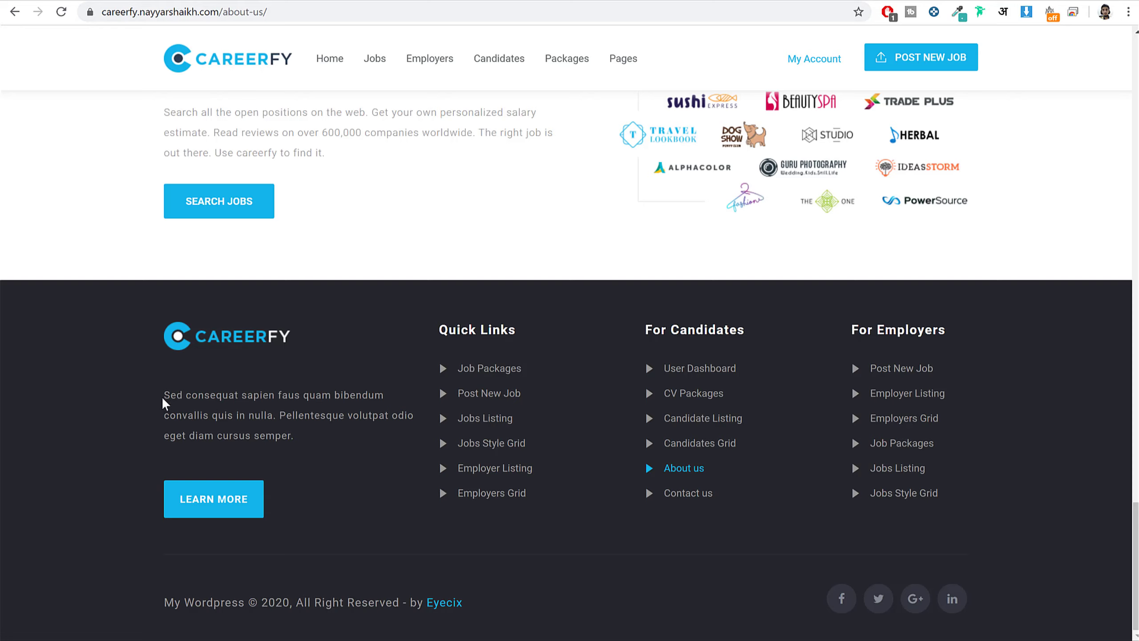
drag(165, 403, 279, 432)
triple_click(279, 432)
key(ctrl+c)
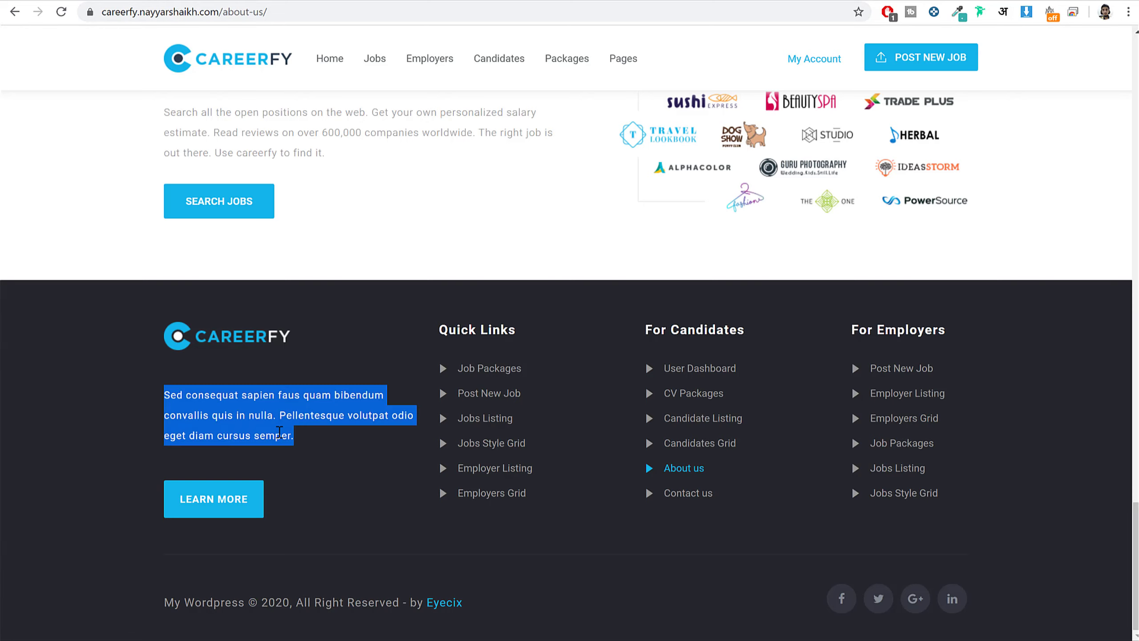
Step: Insert the CAREER logo into the Text widget and paste the paragraph below it
click(204, 2)
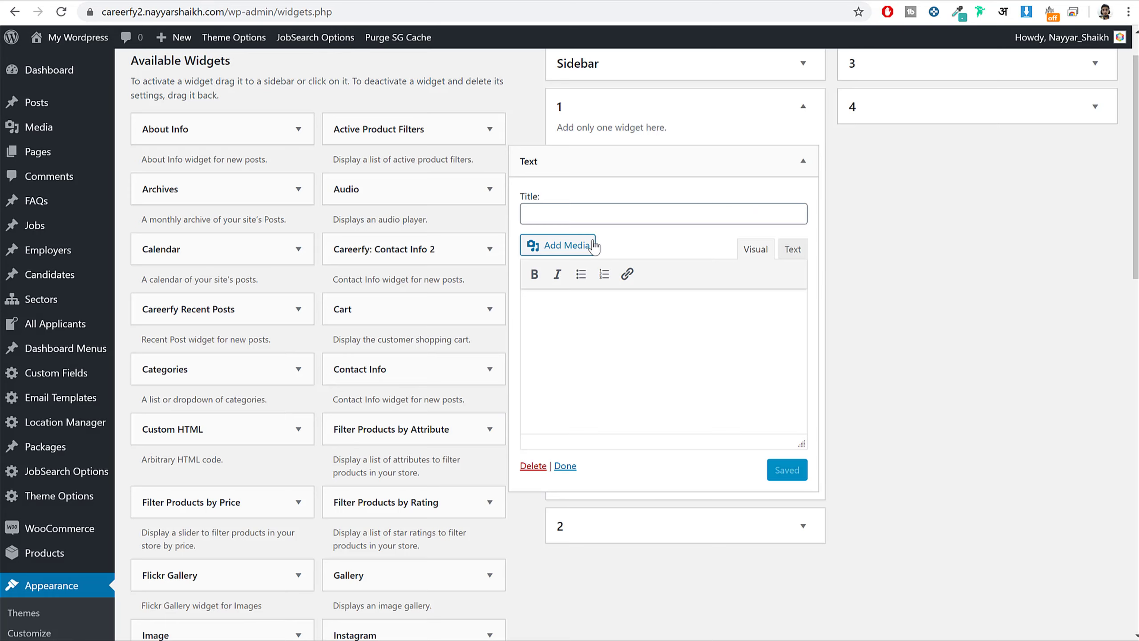
click(588, 245)
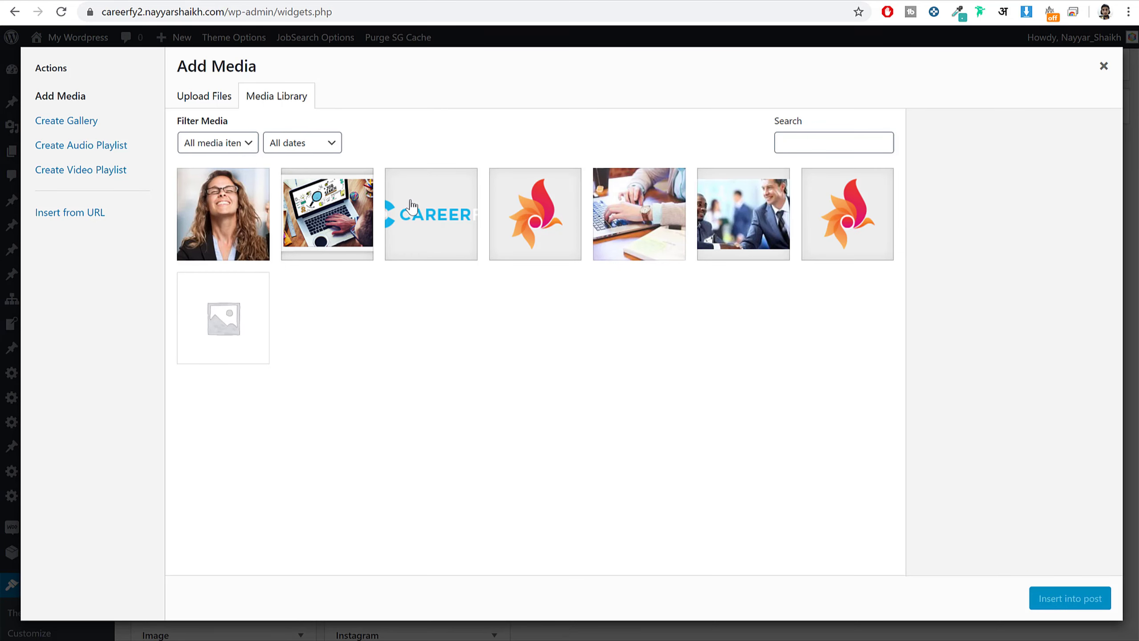
click(411, 207)
click(1068, 593)
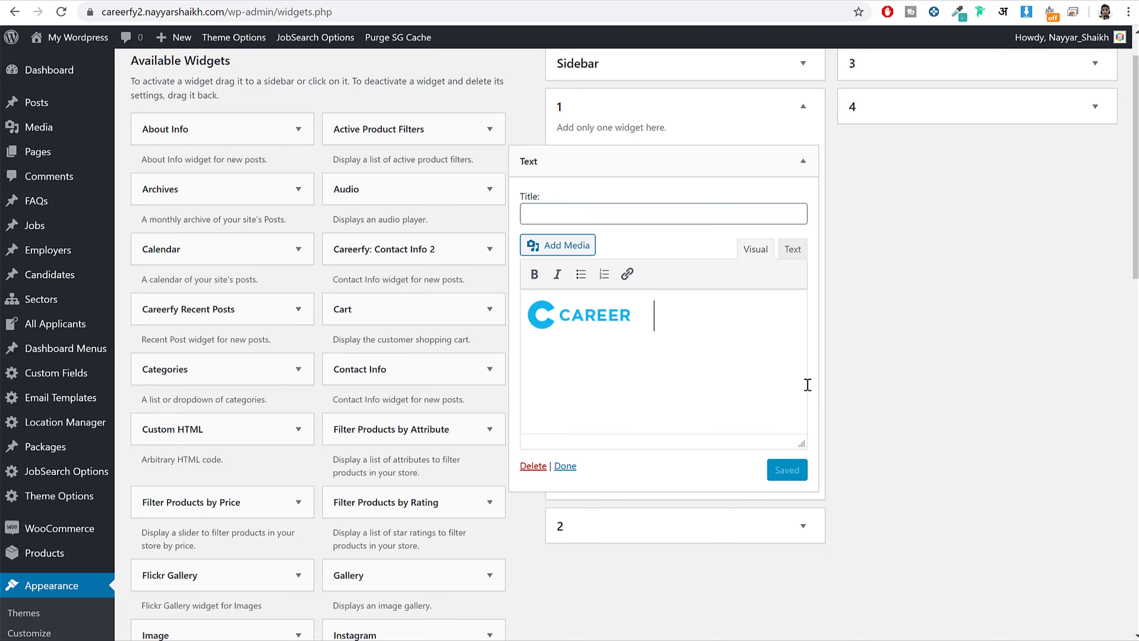
key(ctrl+v)
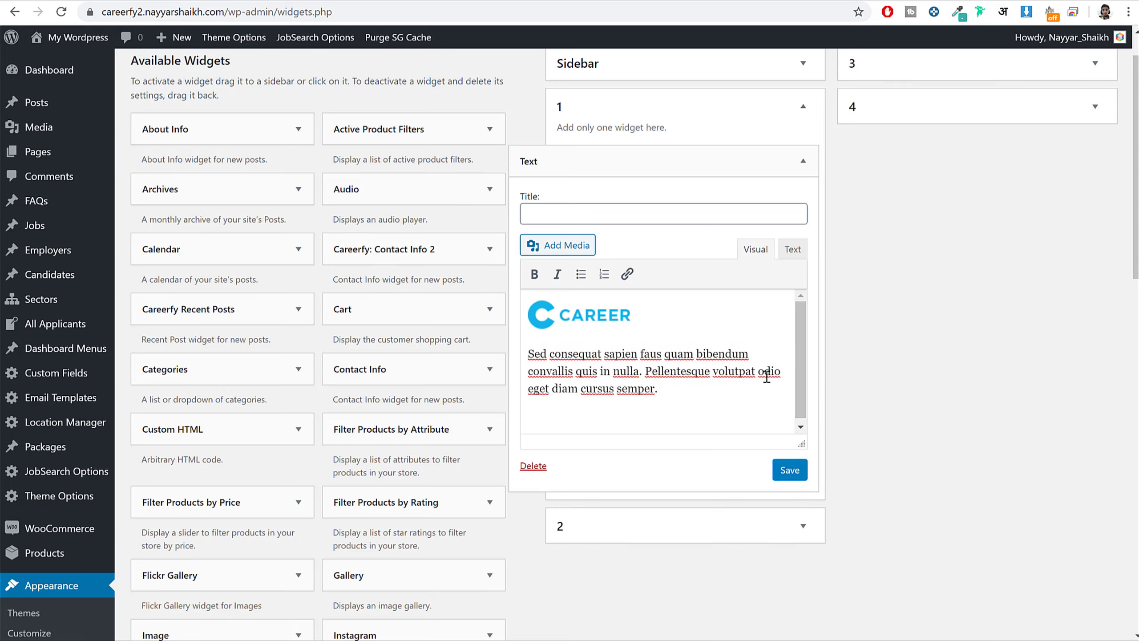
key(Return)
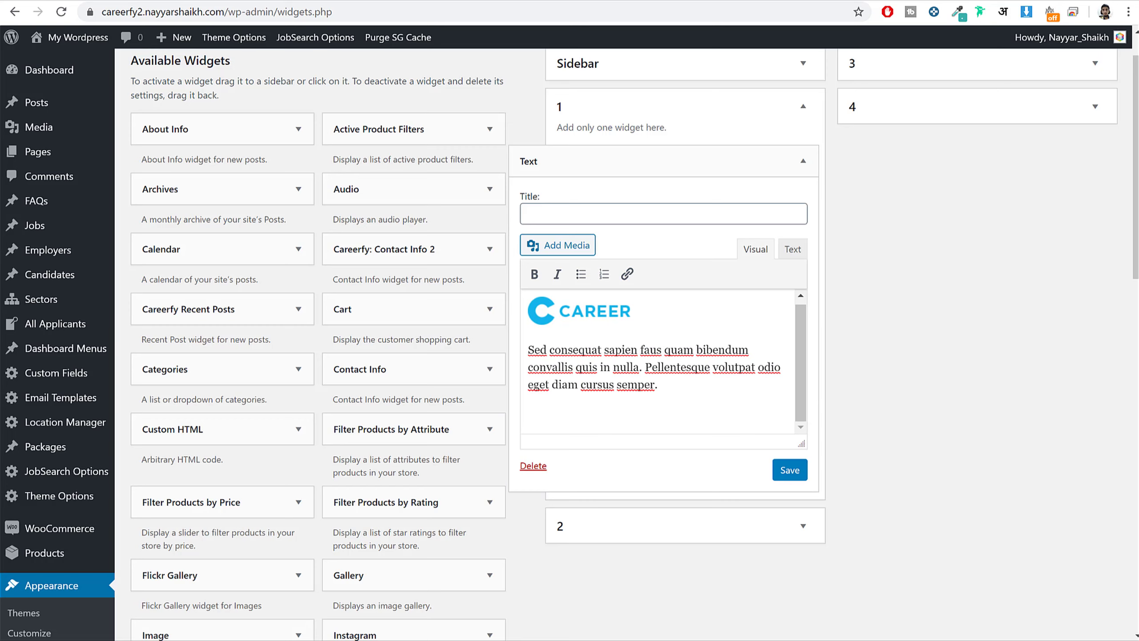
key(alt+Tab)
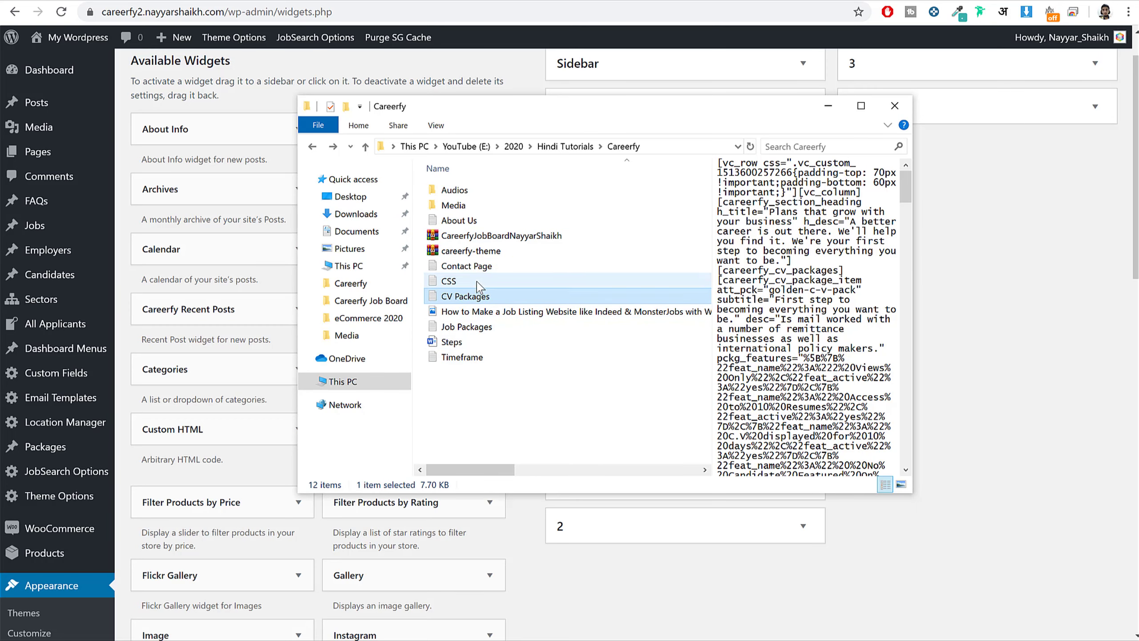
Step: Open the CSS notes file in a text editor and copy the footer button HTML line
click(477, 282)
key(alt+Tab)
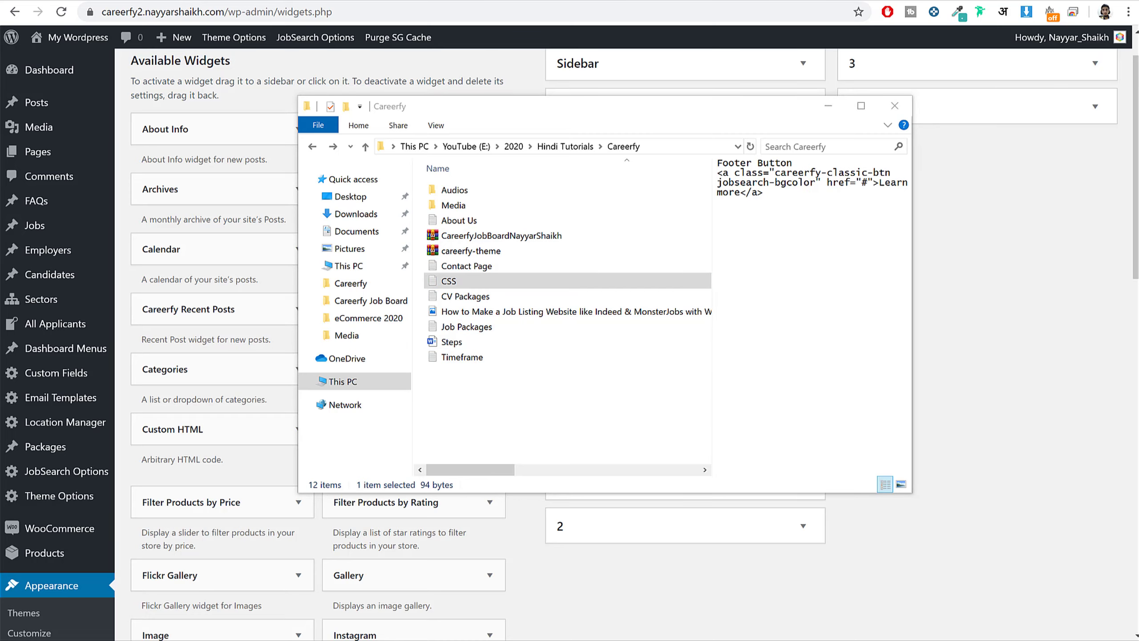
key(Return)
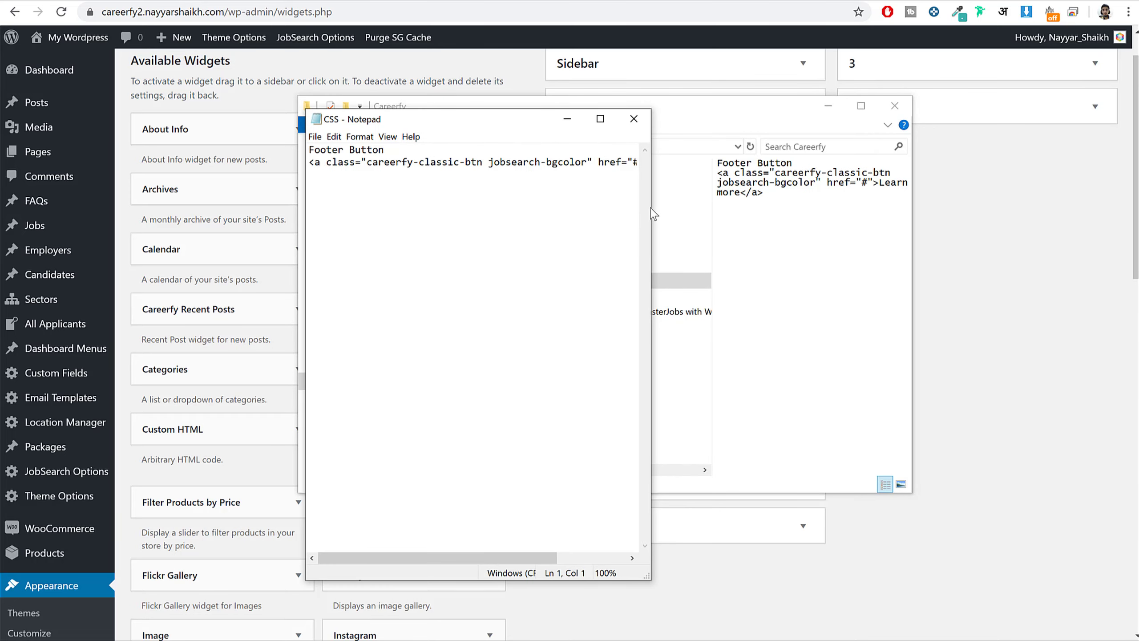
drag(652, 206, 937, 213)
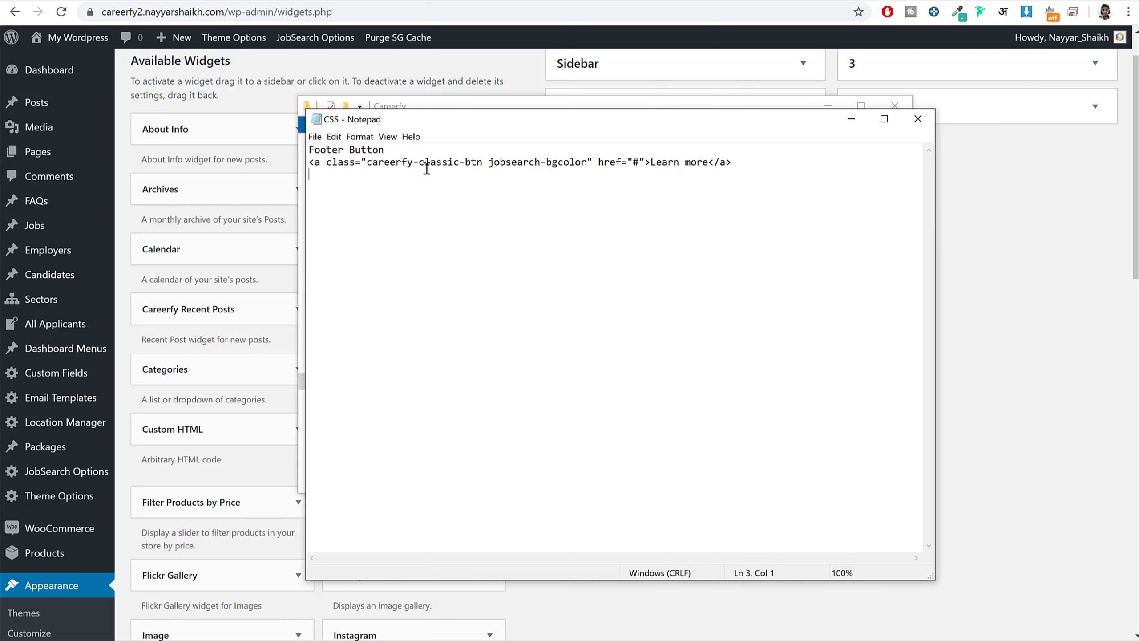
drag(732, 164, 308, 167)
key(ctrl+c)
Step: Paste the Learn more button HTML after the paragraph in the widget's Text tab
click(1032, 252)
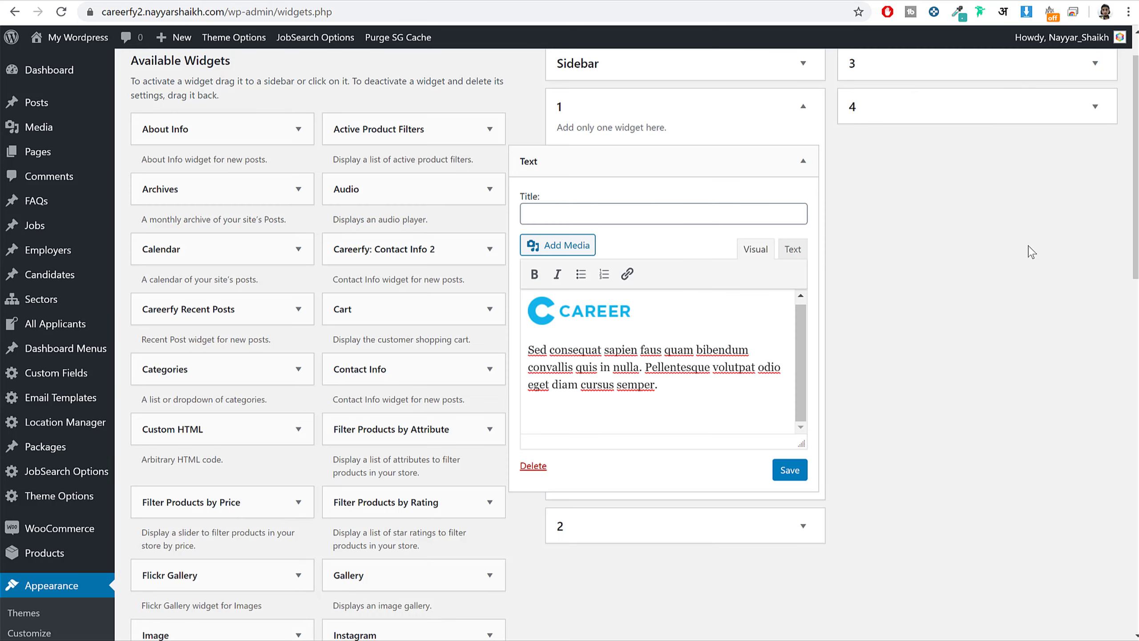
click(798, 252)
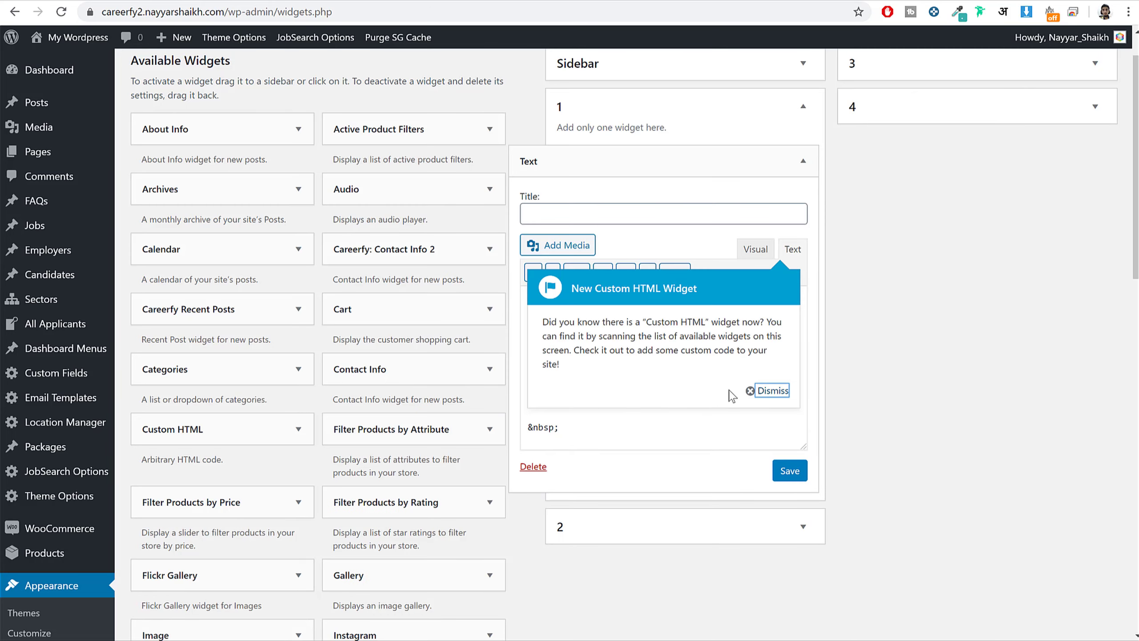
click(769, 390)
key(Return)
key(ctrl+v)
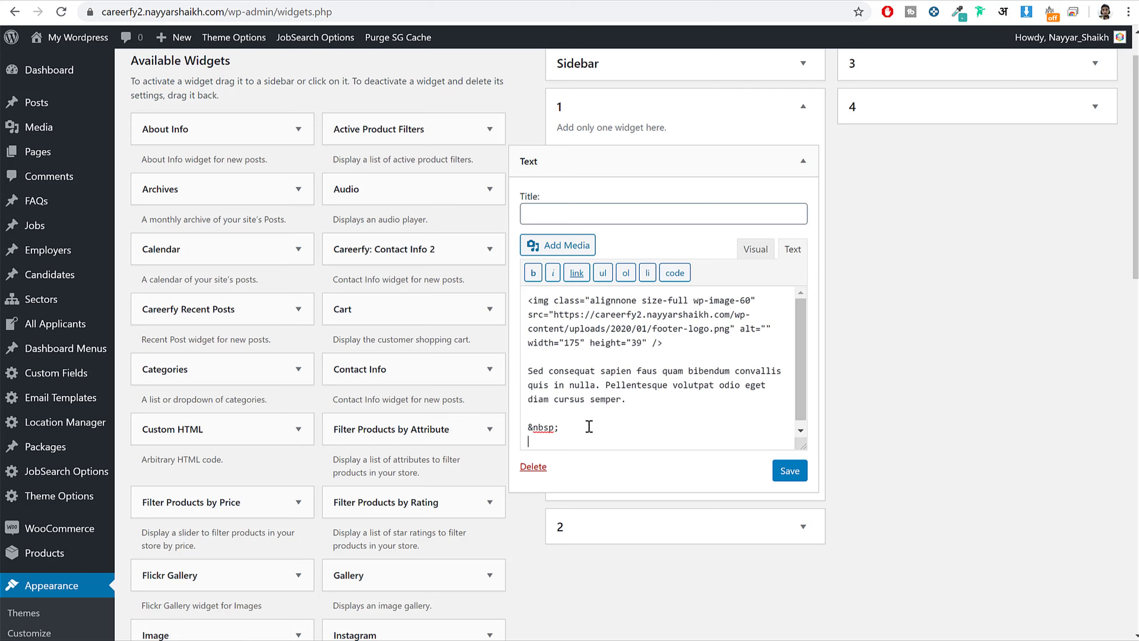
click(758, 254)
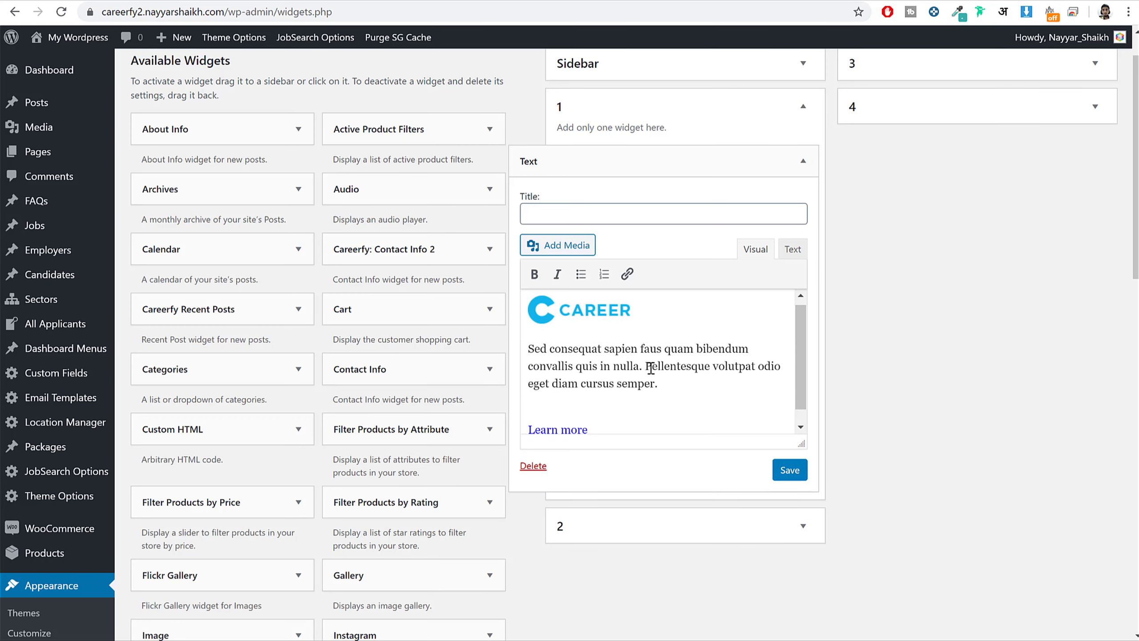
Step: Compare against the reference site's footer and save the updated Text widget
scroll(583, 404, down, 1)
click(96, 3)
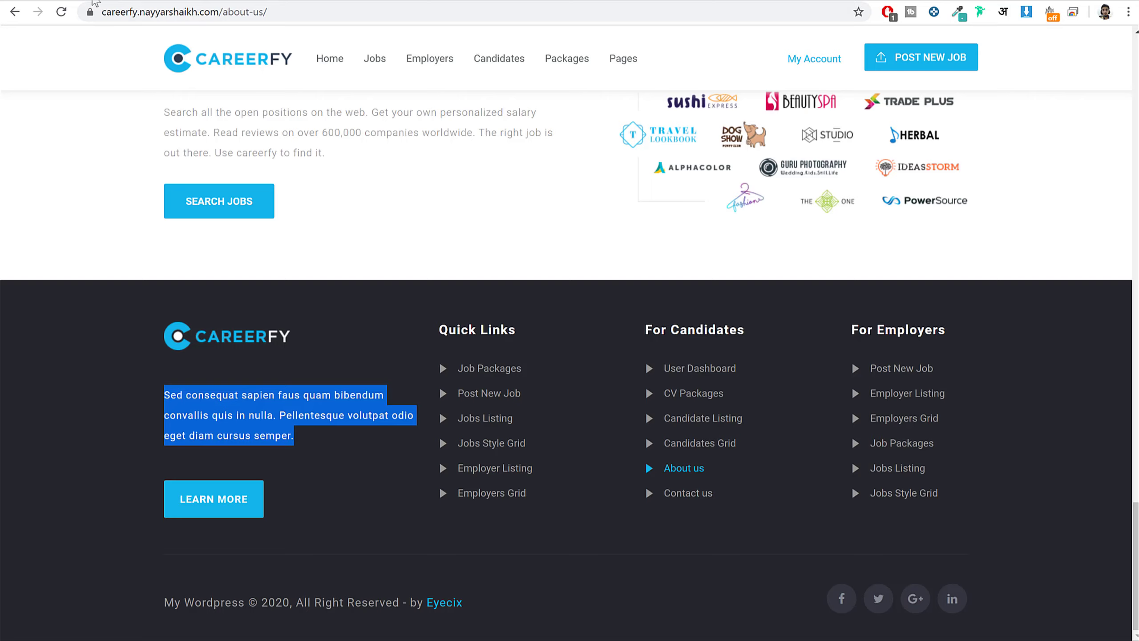
click(224, 2)
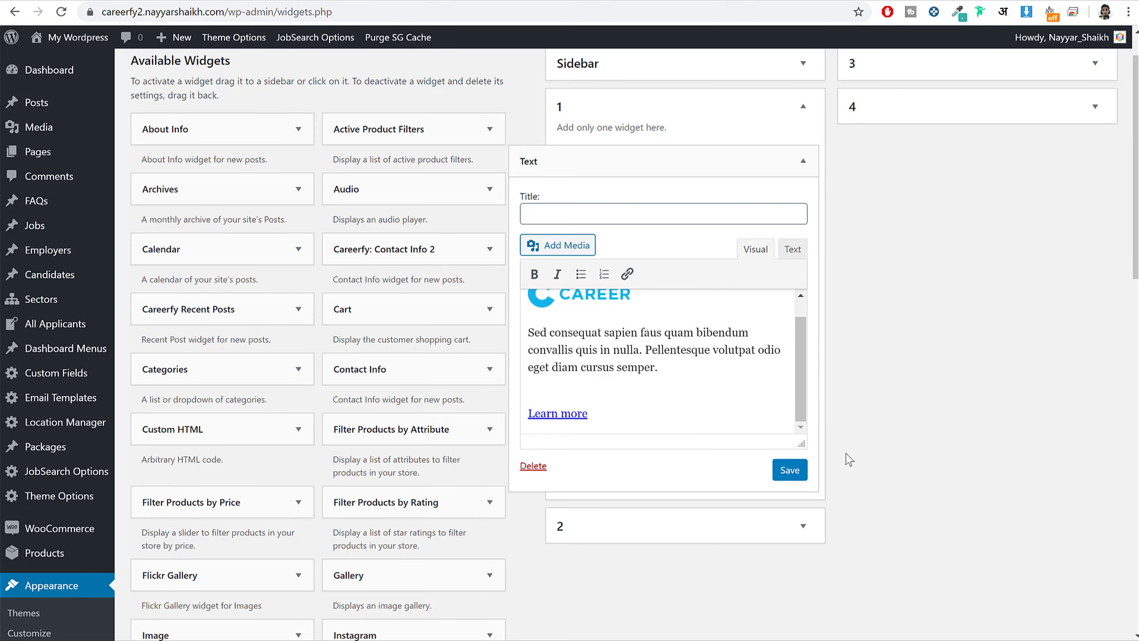
click(793, 476)
click(802, 107)
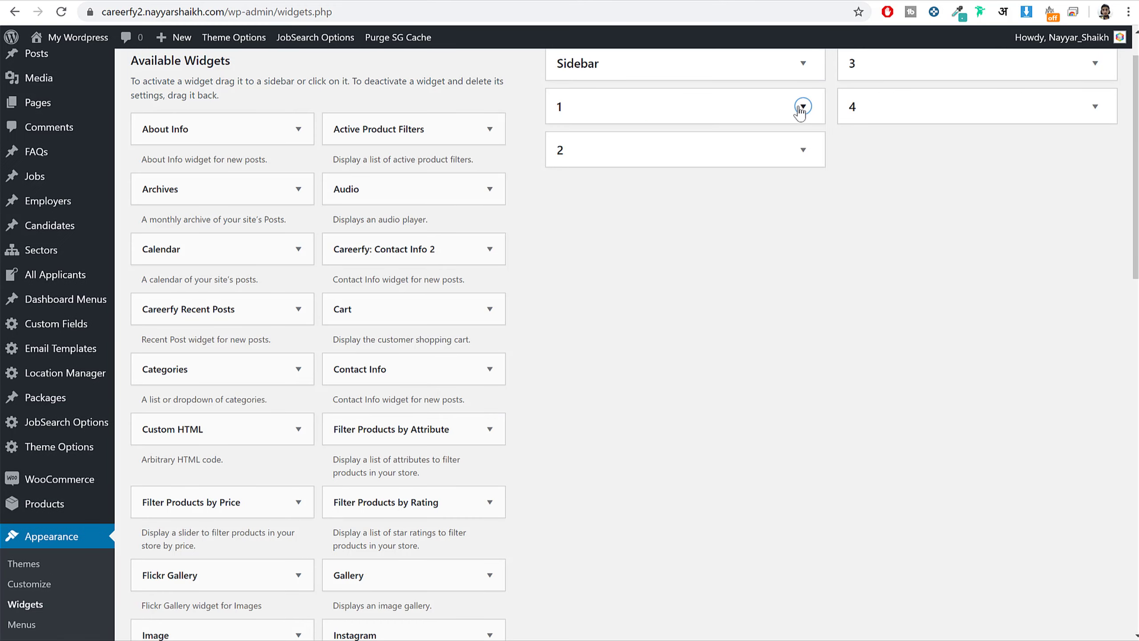
click(95, 3)
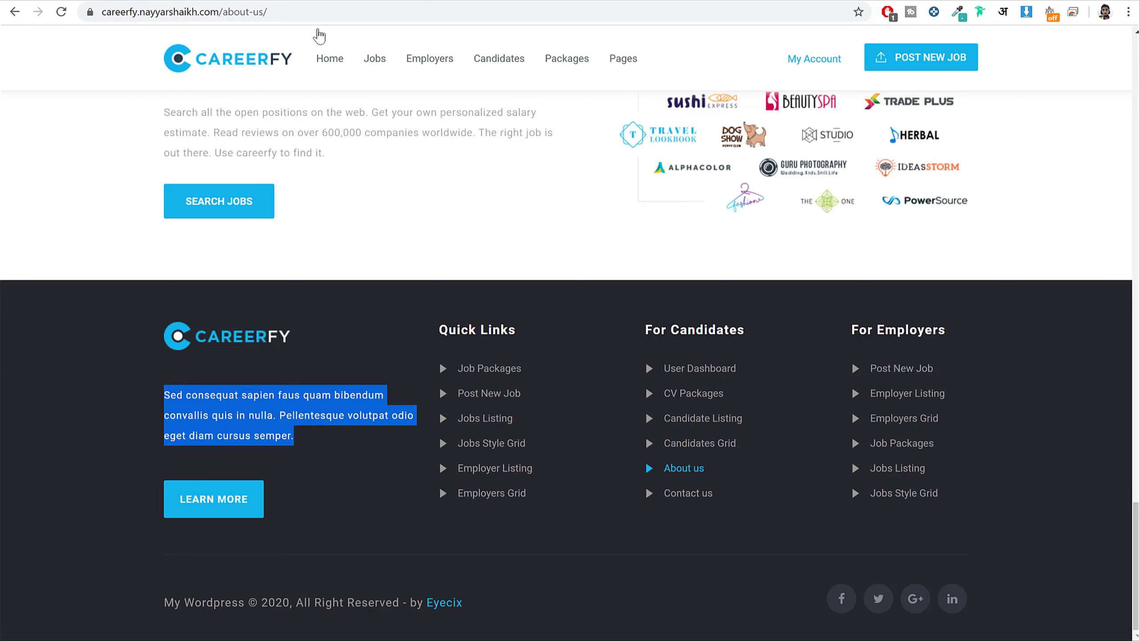
click(191, 1)
Step: Create a new menu named Footer 2
key(ctrl+Tab)
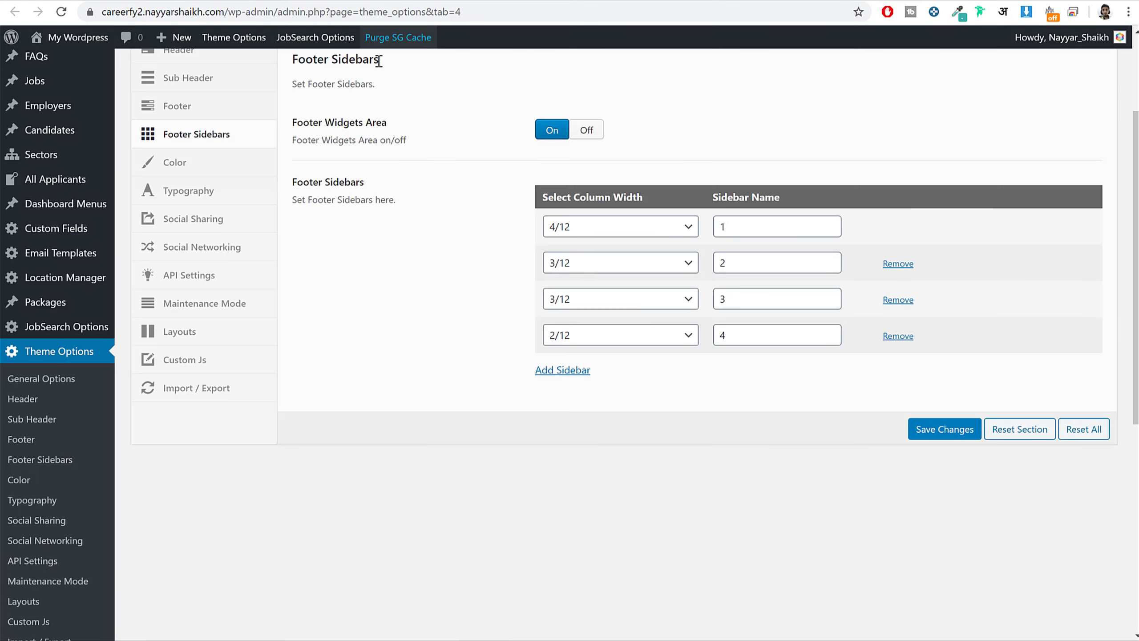
scroll(405, 119, up, 3)
scroll(145, 266, down, 3)
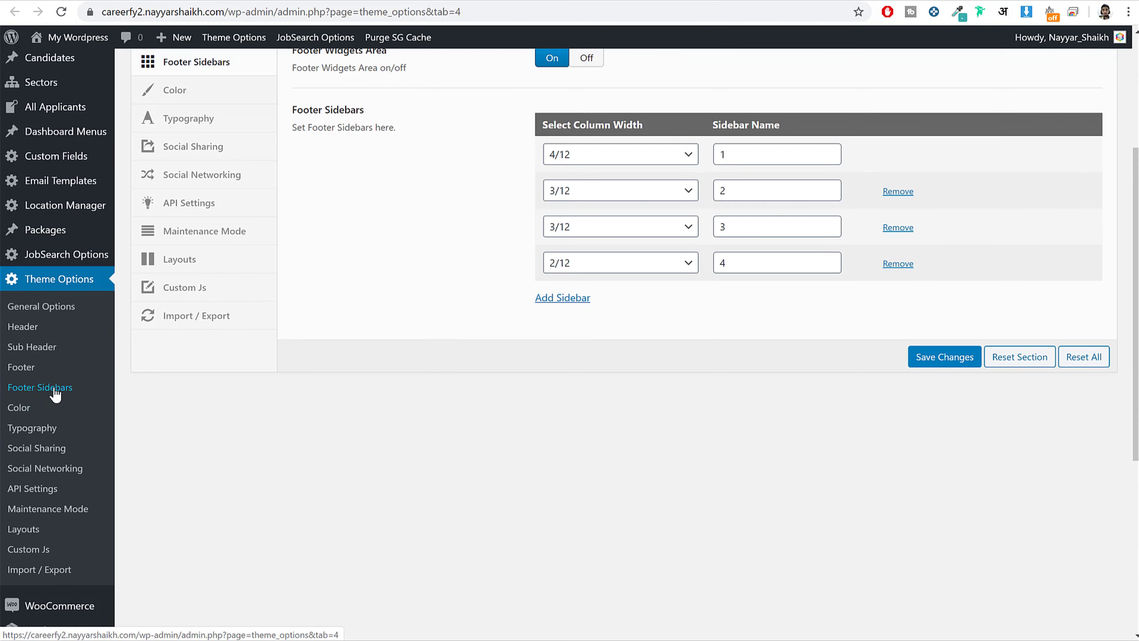
scroll(74, 216, up, 3)
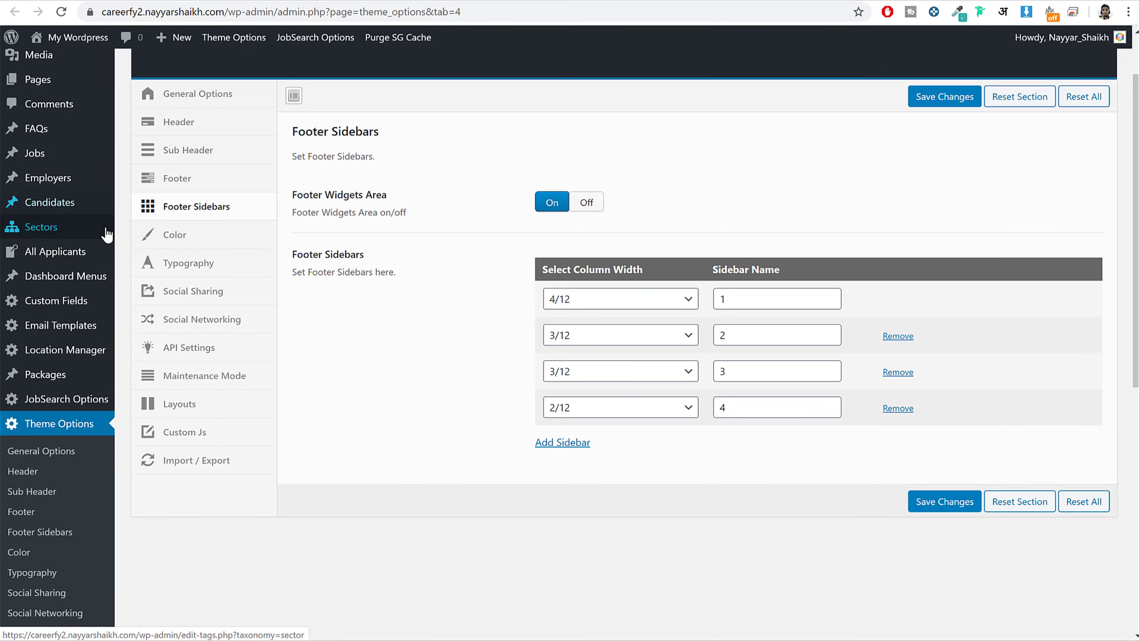
scroll(89, 180, down, 5)
scroll(63, 291, down, 4)
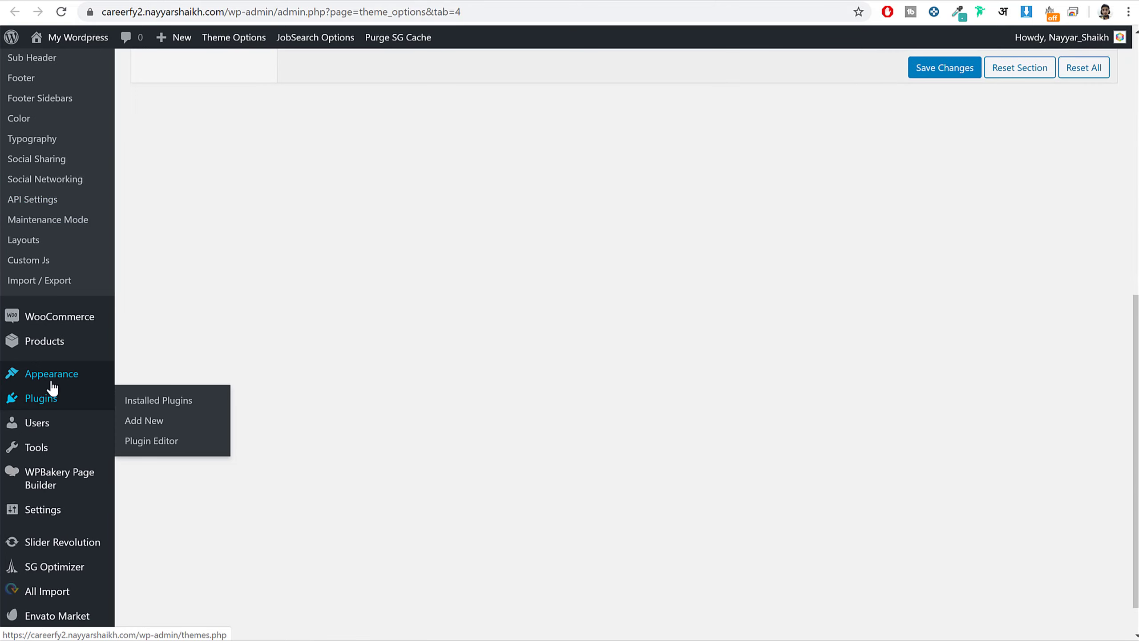
click(149, 443)
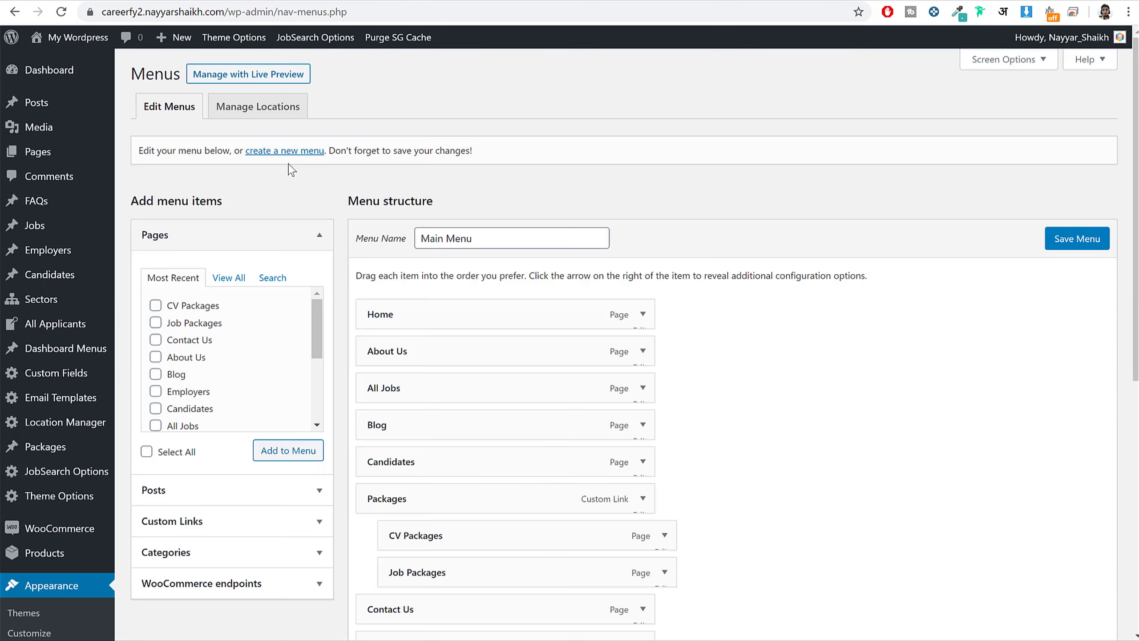
click(292, 151)
click(514, 232)
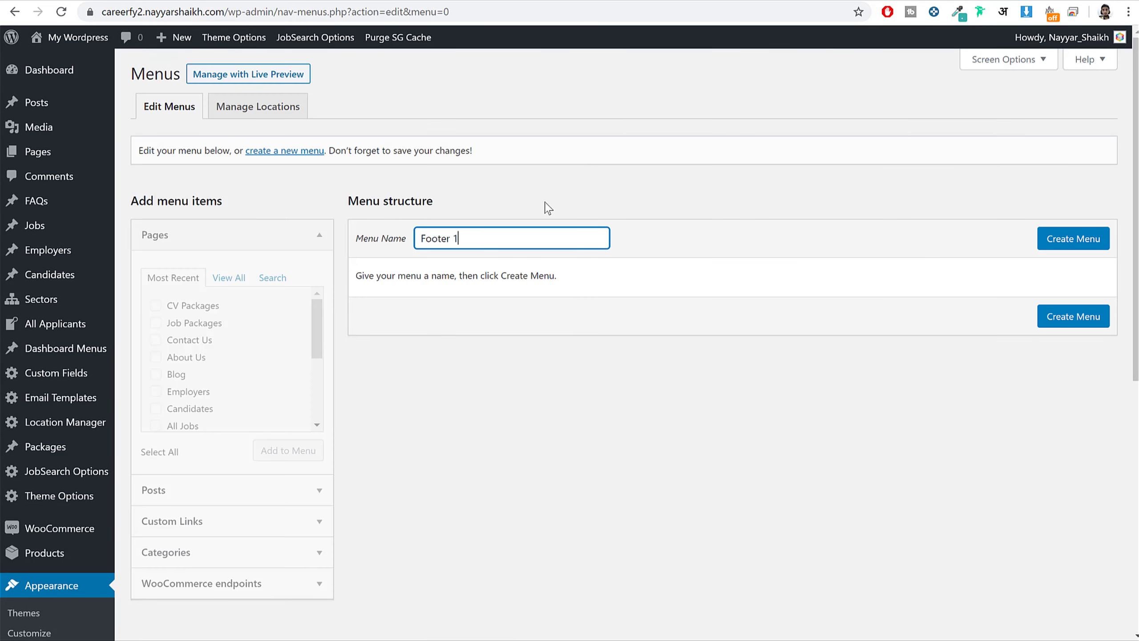
click(1104, 241)
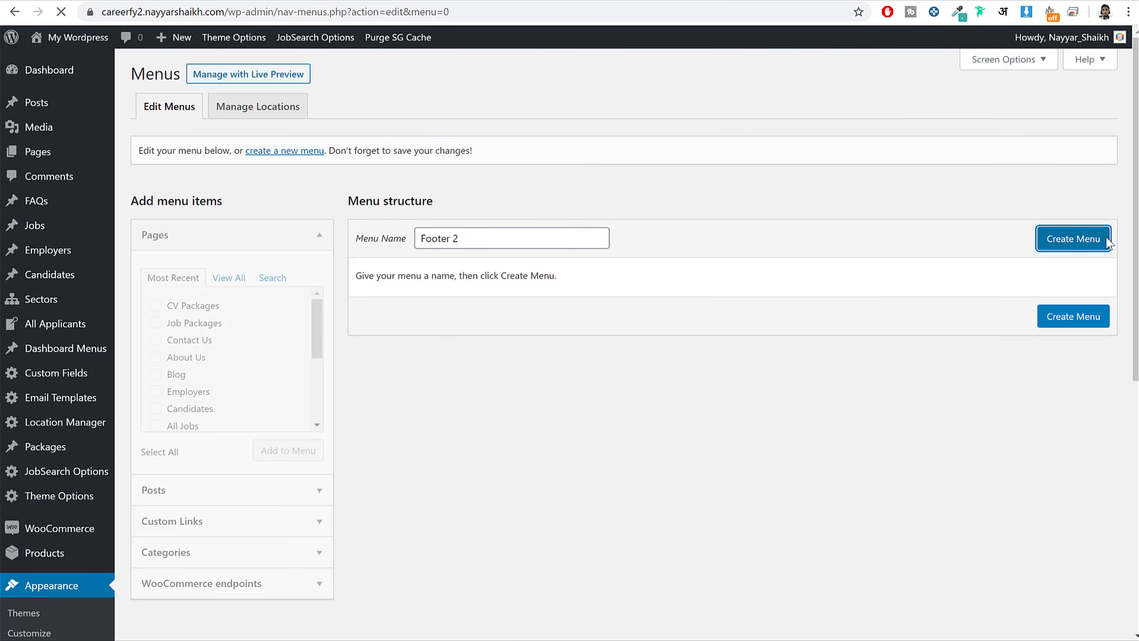
Step: Add Home, About Us, All Jobs, Blog, Candidates and Cart to Footer 2 and save it
click(229, 286)
click(179, 314)
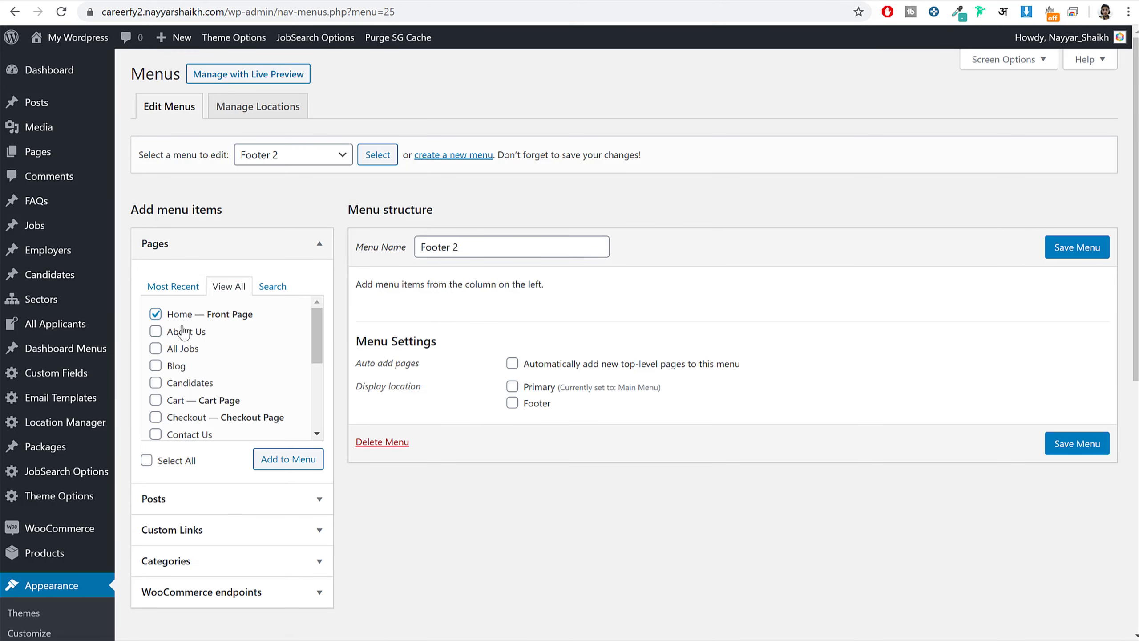
click(182, 332)
click(181, 350)
click(176, 367)
click(177, 384)
click(177, 402)
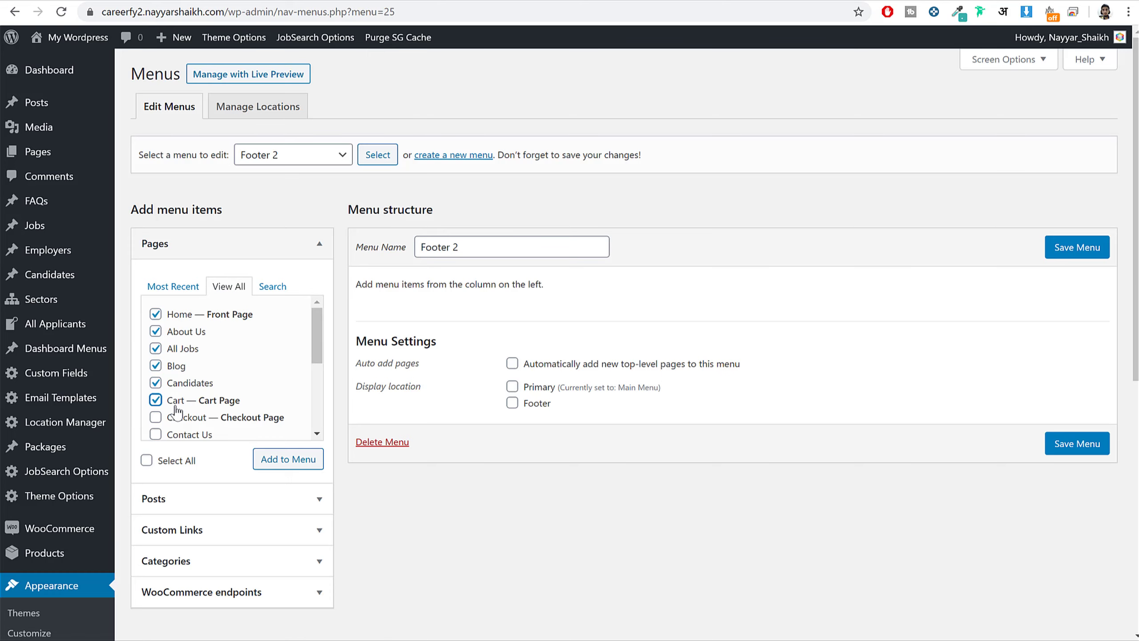
click(300, 460)
scroll(603, 485, down, 1)
scroll(603, 485, down, 3)
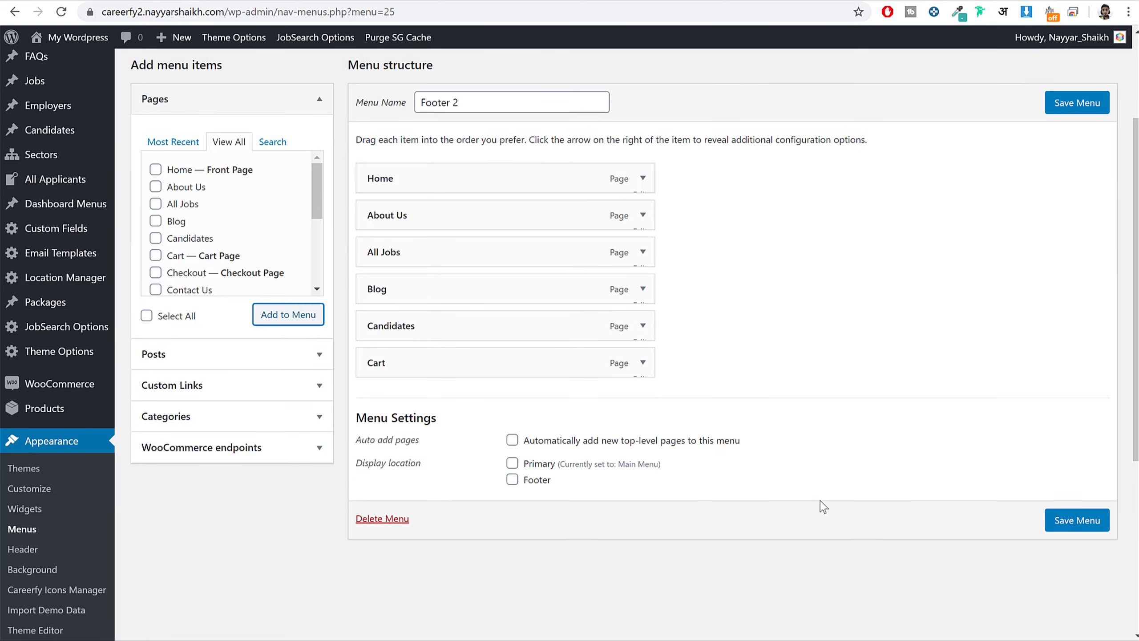
click(1063, 522)
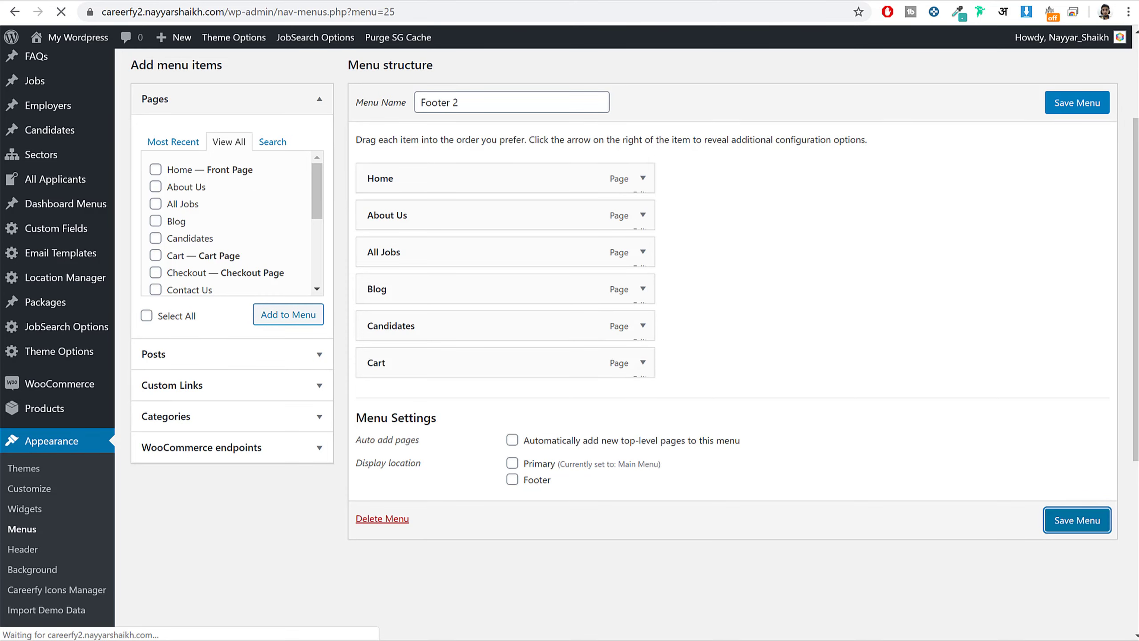
click(197, 2)
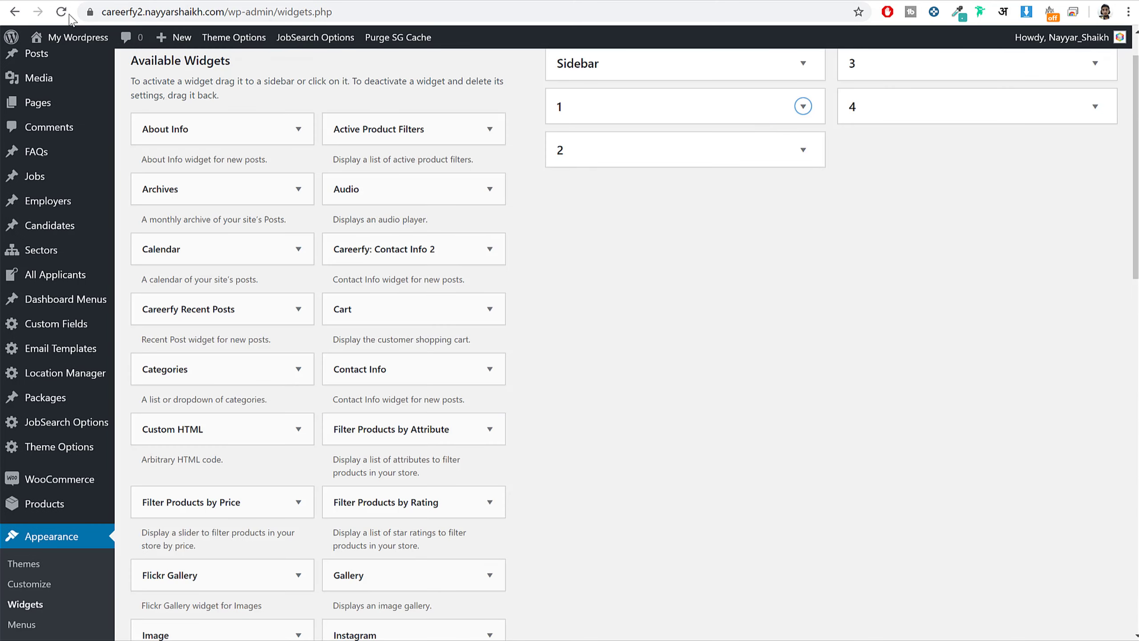
Step: Add a Navigation Menu widget to footer area 2
key(F5)
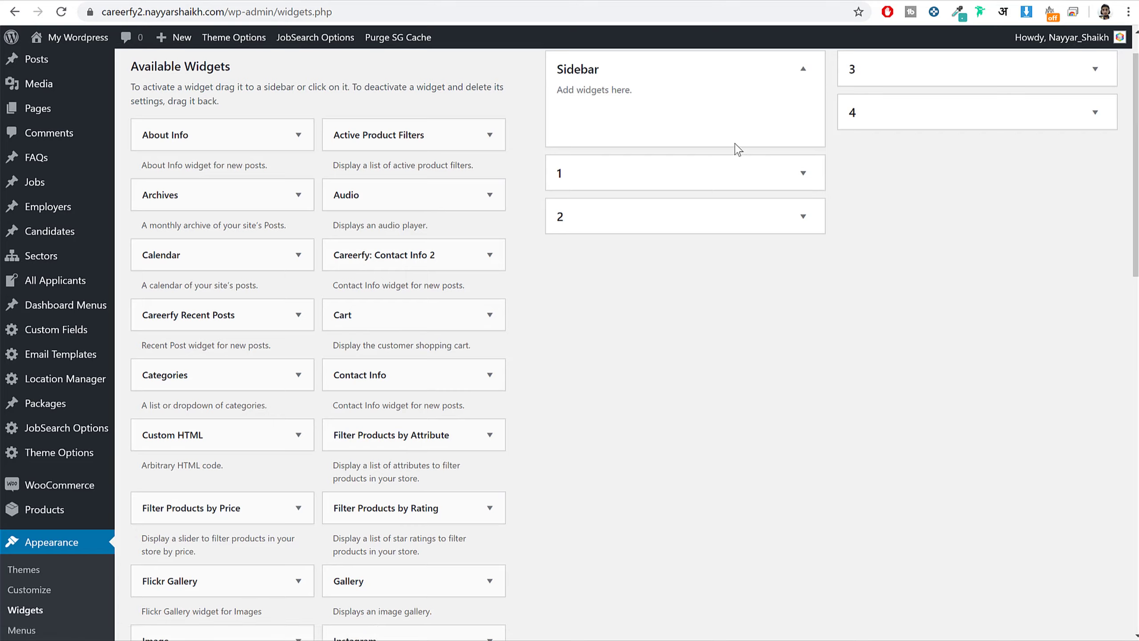
scroll(558, 267, down, 2)
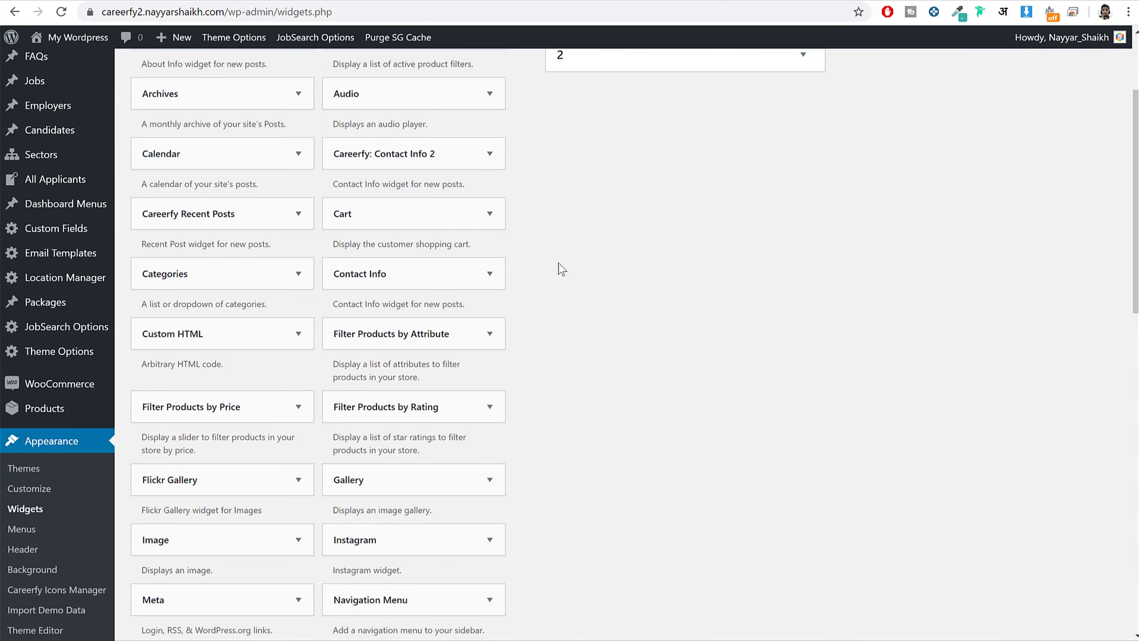
scroll(667, 260, down, 2)
click(458, 449)
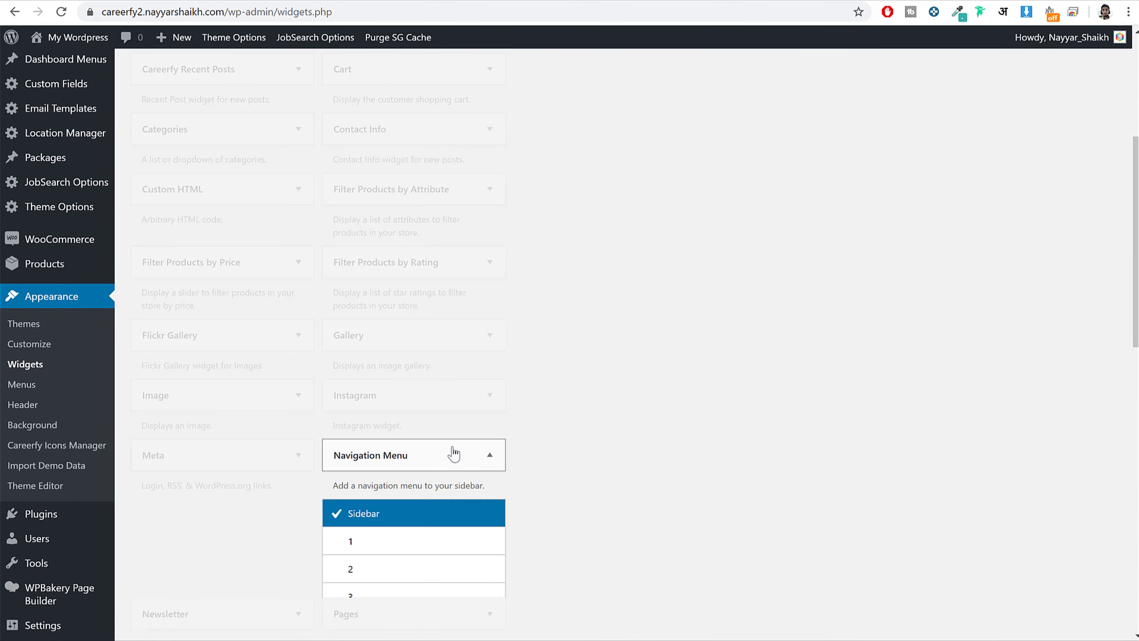
scroll(649, 413, down, 3)
click(406, 359)
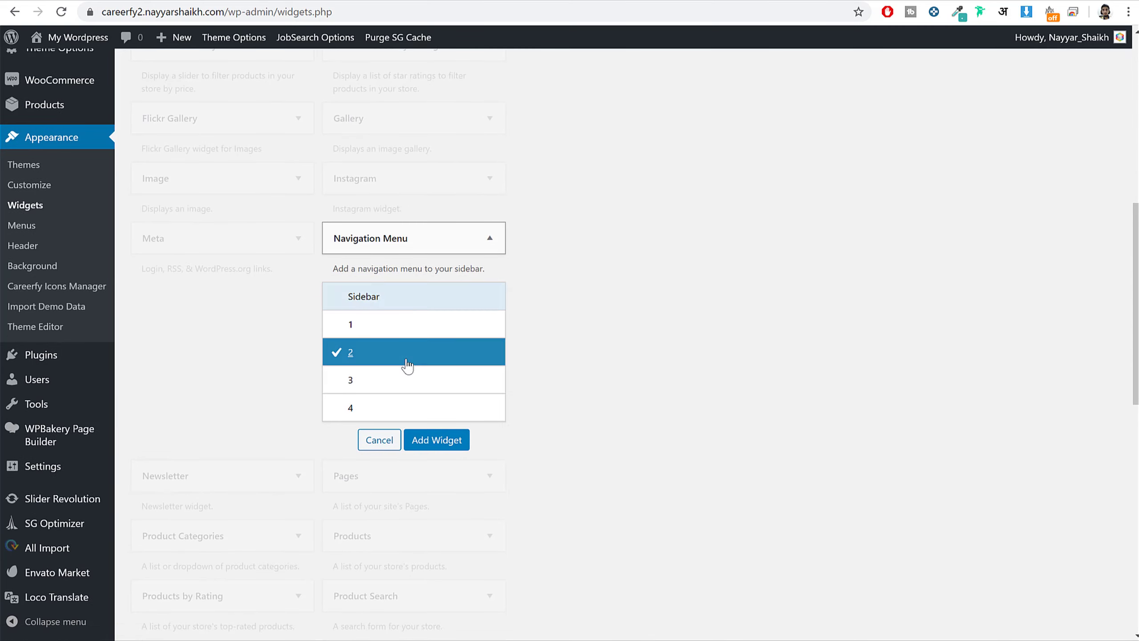
click(430, 440)
Step: Title the widget 'Quick Links', select the Footer 2 menu, and save it
click(670, 226)
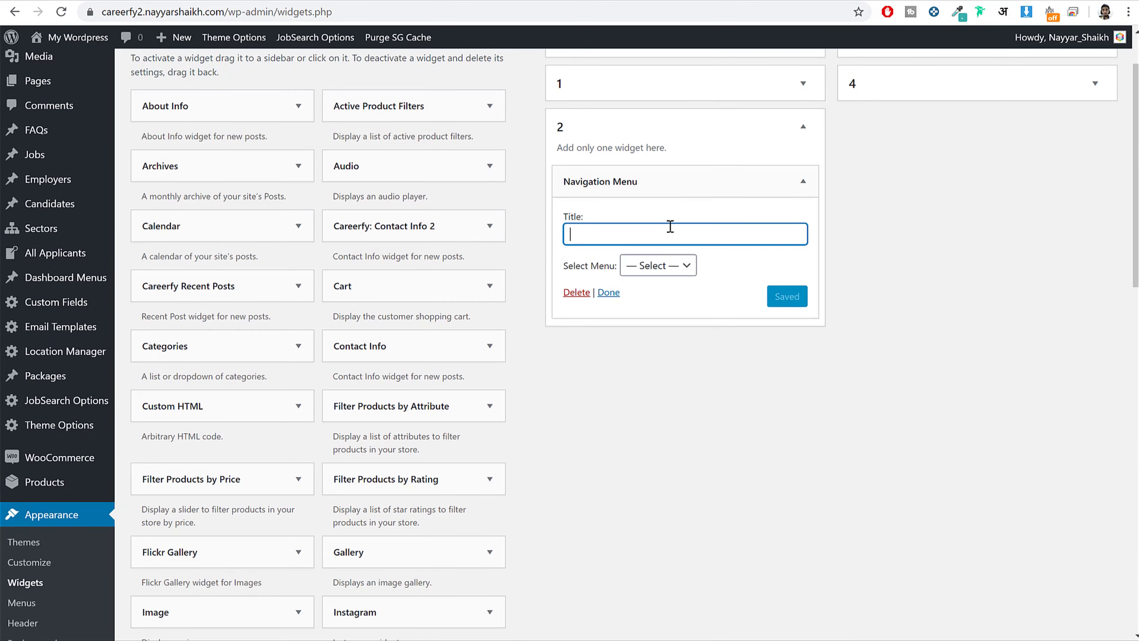
click(53, 0)
triple_click(500, 329)
key(ctrl+c)
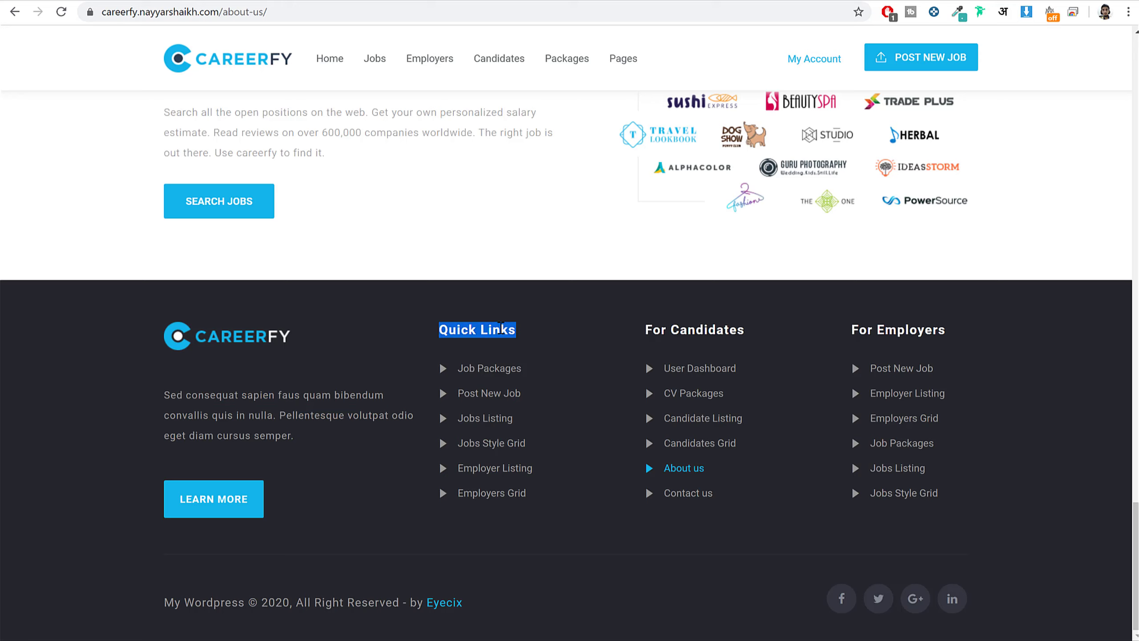
click(212, 1)
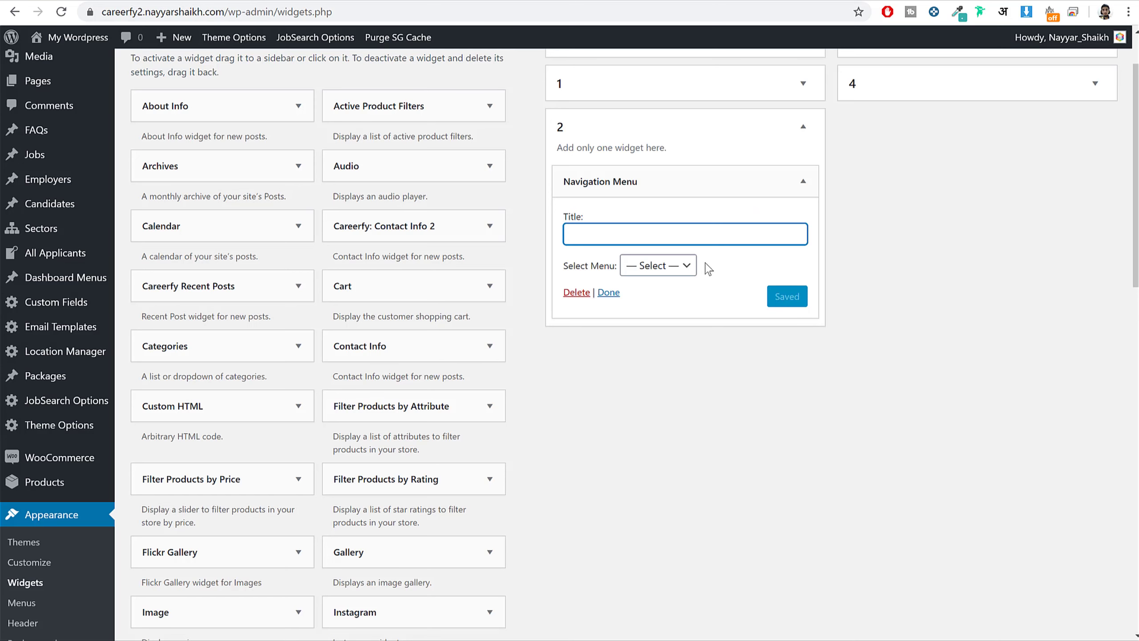
key(ctrl+v)
click(671, 269)
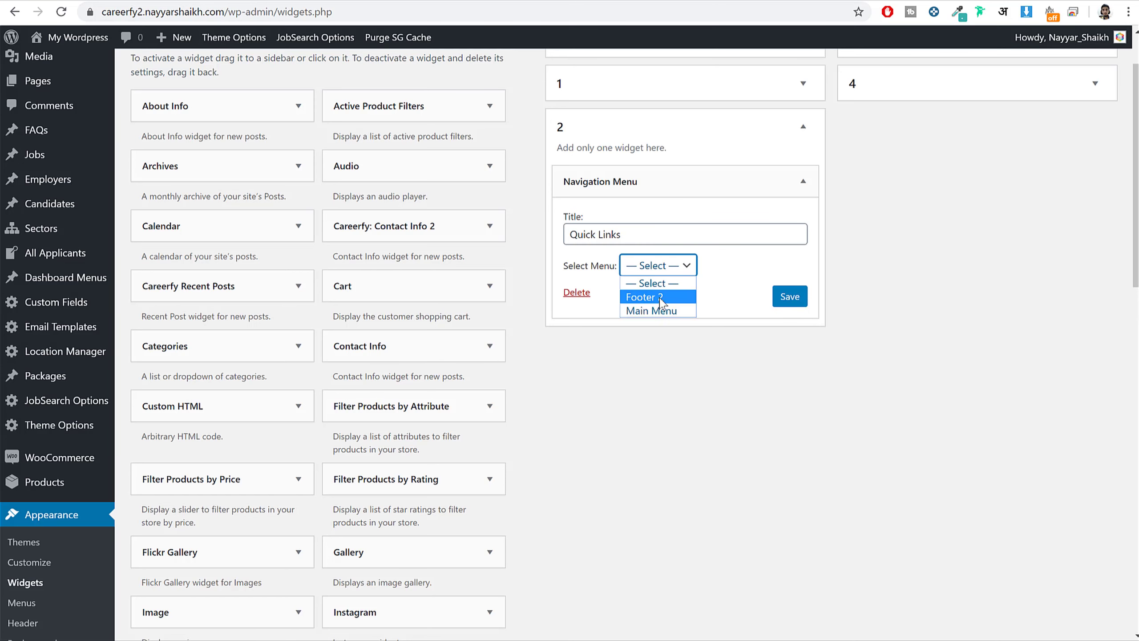
click(661, 297)
click(789, 297)
Step: Reload the live site to confirm the Quick Links links in the footer
click(53, 1)
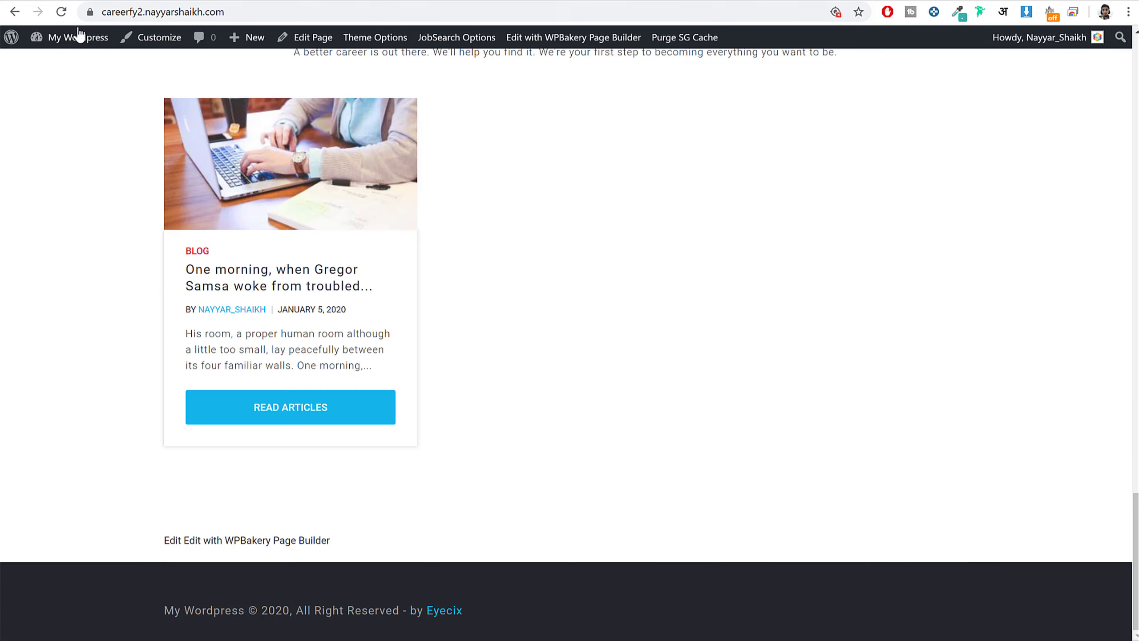
click(76, 37)
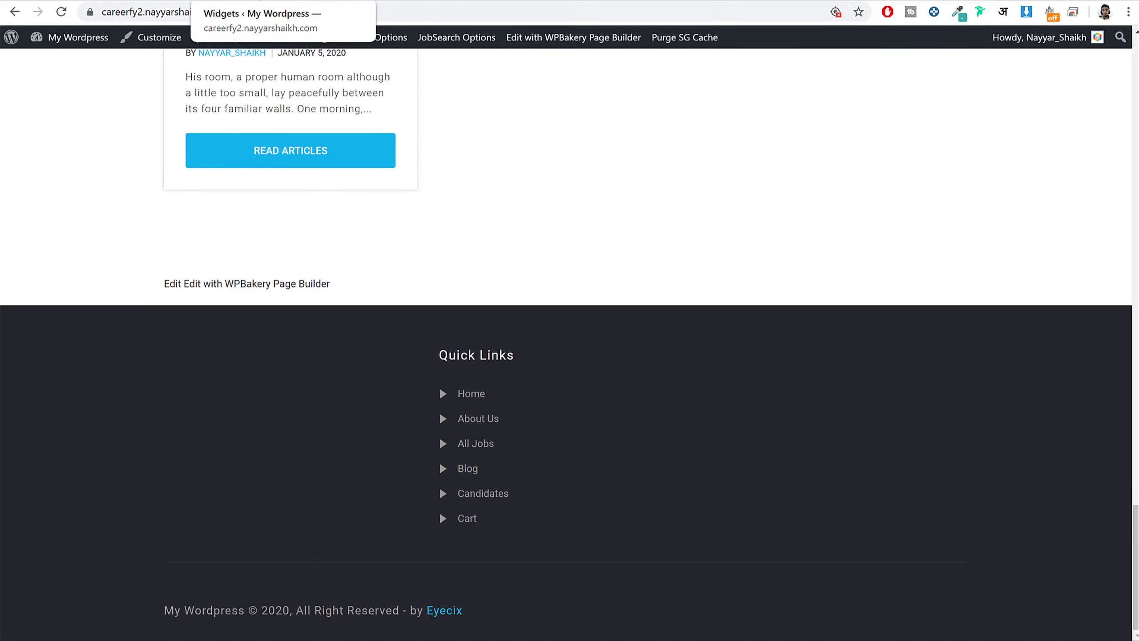
key(ctrl+Tab)
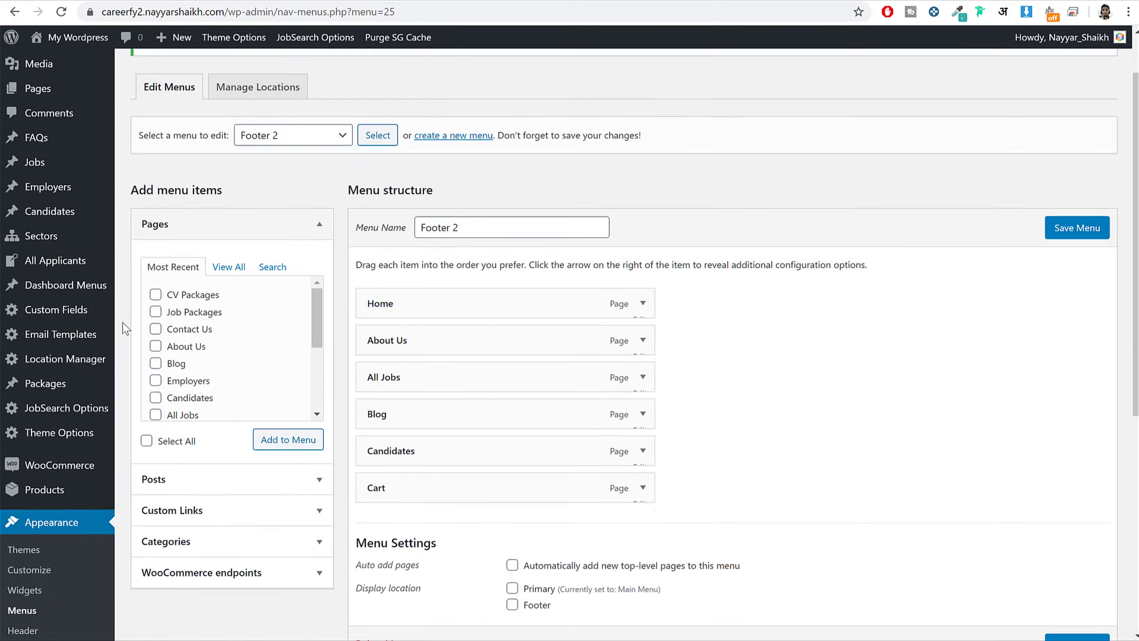
Step: In Theme Options > Footer Sidebars, change the first sidebar name to 'Footer 1' and save
scroll(126, 328, down, 8)
scroll(228, 389, up, 6)
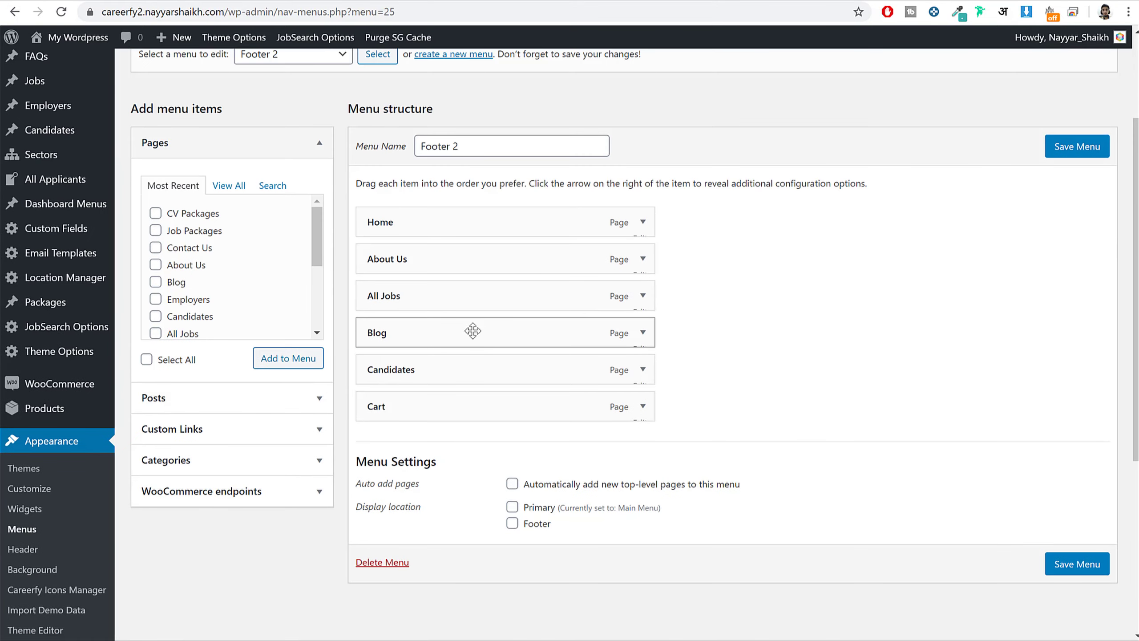
scroll(72, 476, down, 5)
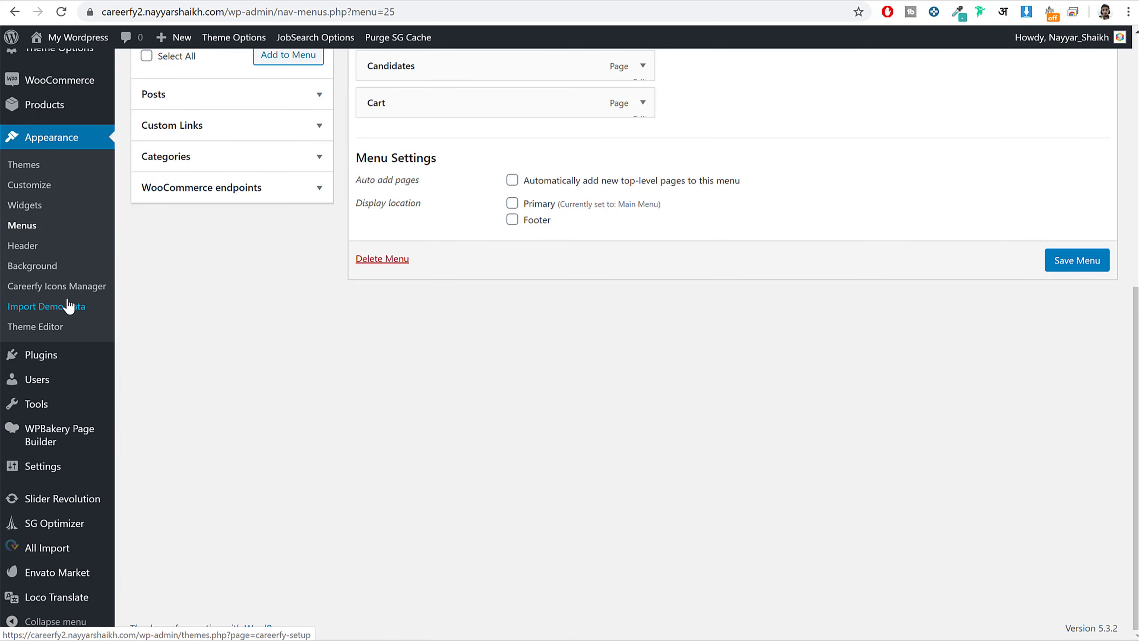
scroll(68, 307, up, 3)
mouse_move(67, 192)
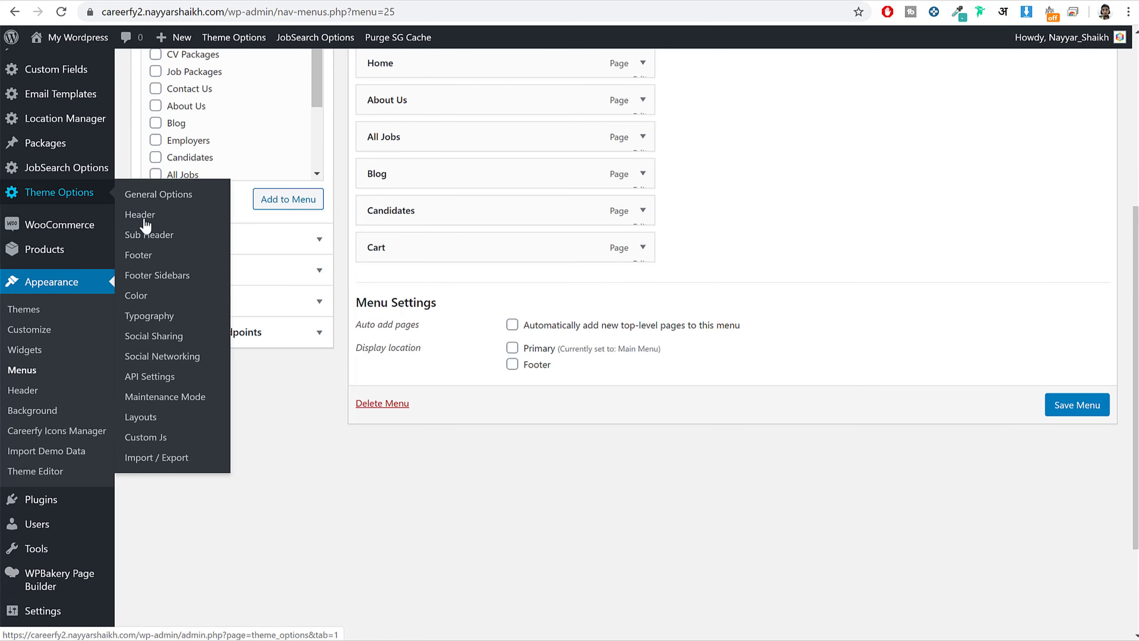
click(174, 275)
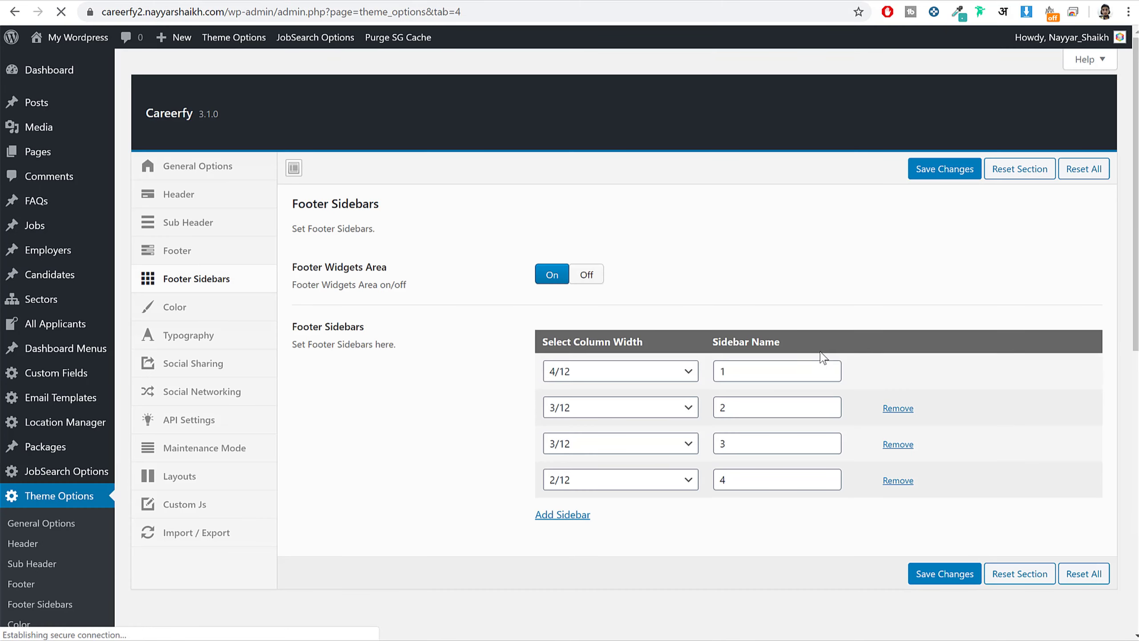
click(790, 372)
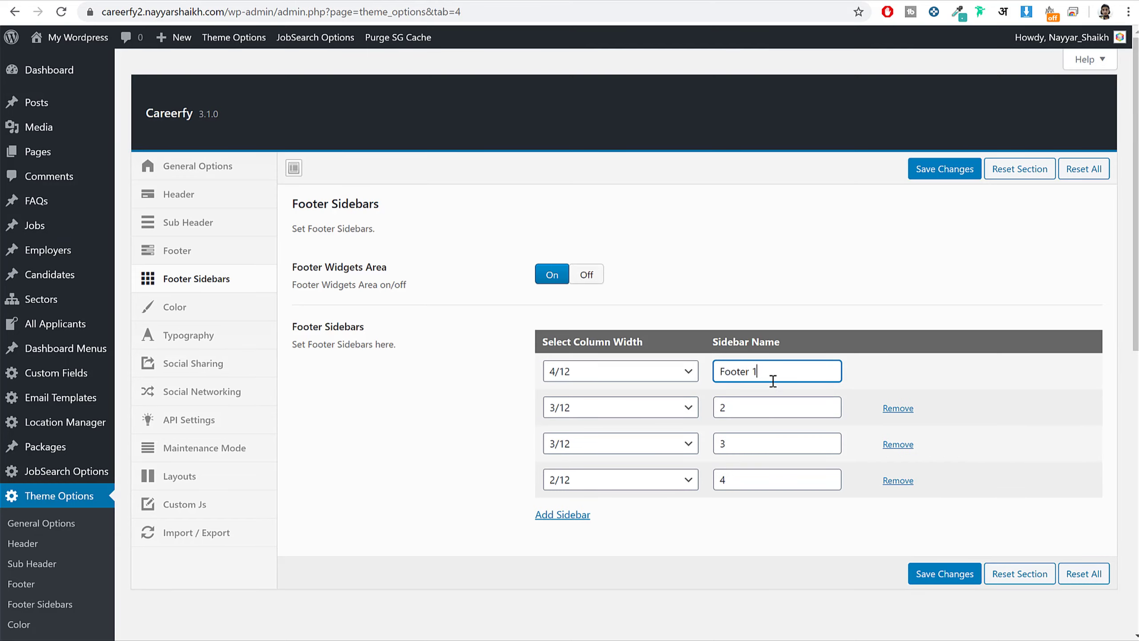
click(942, 576)
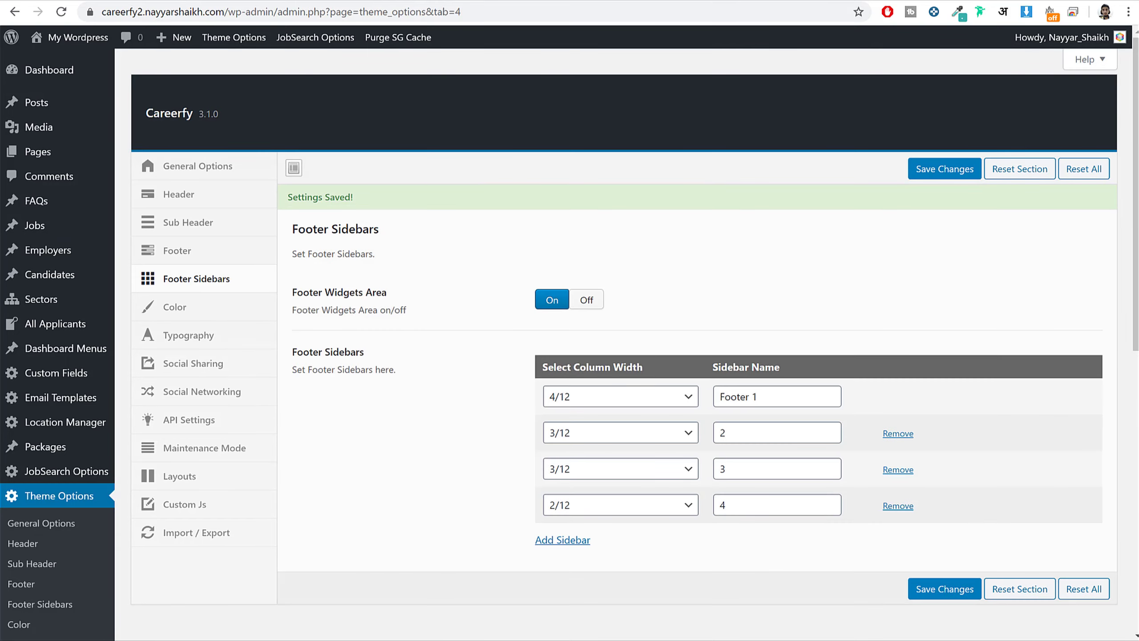
click(495, 1)
click(314, 1)
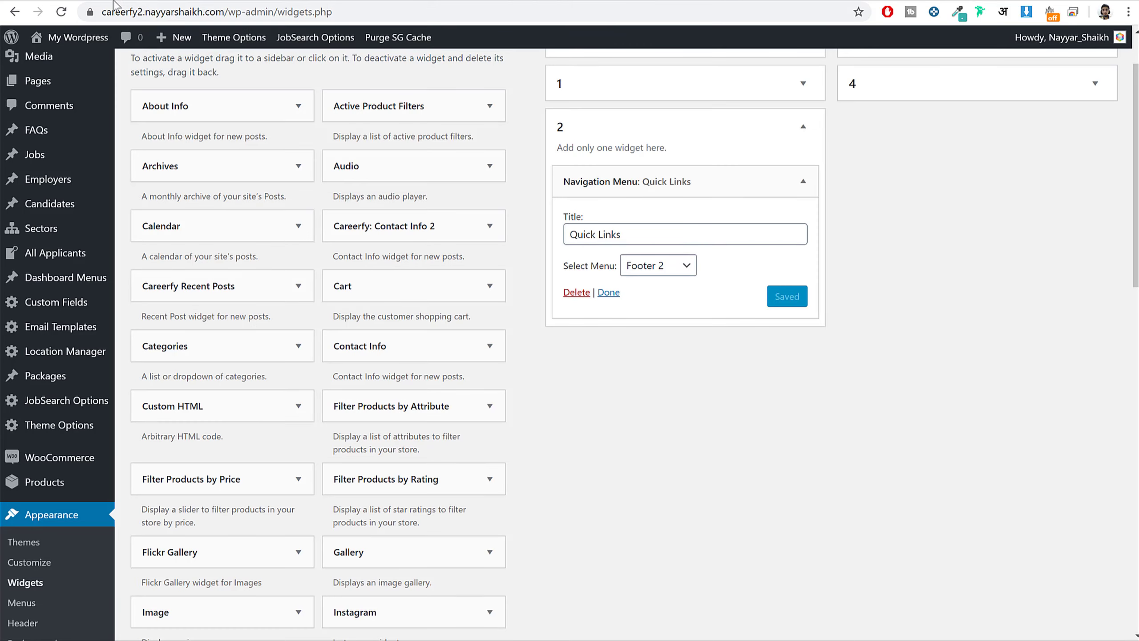
Step: Drag the inactive Text widget with the Careerfy logo into Footer 1, then reload the live site
click(67, 14)
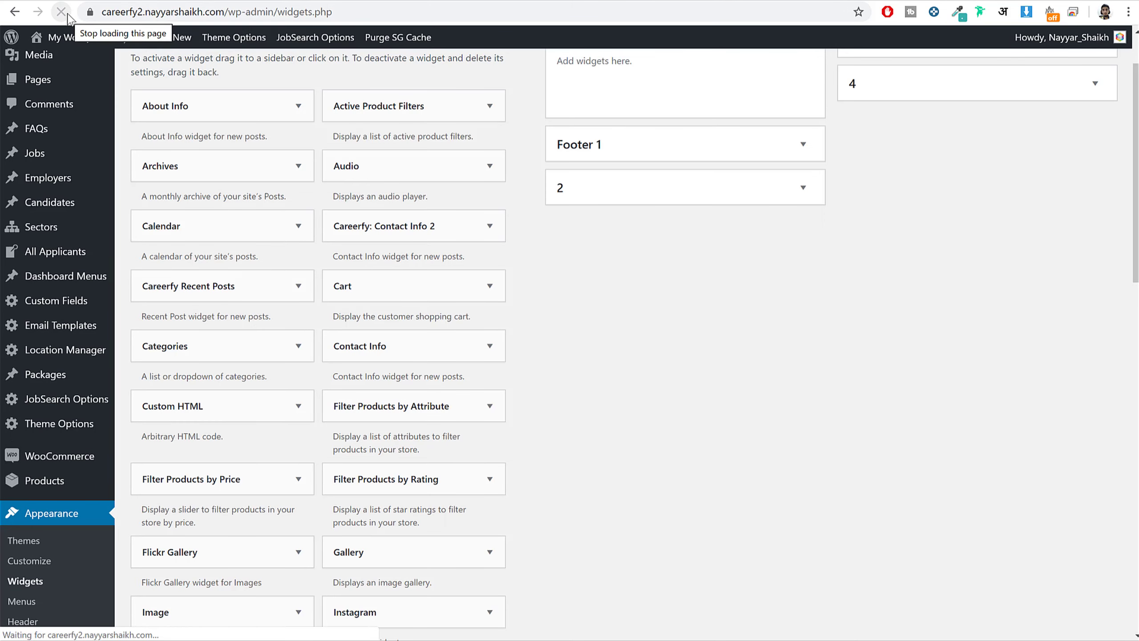
click(773, 212)
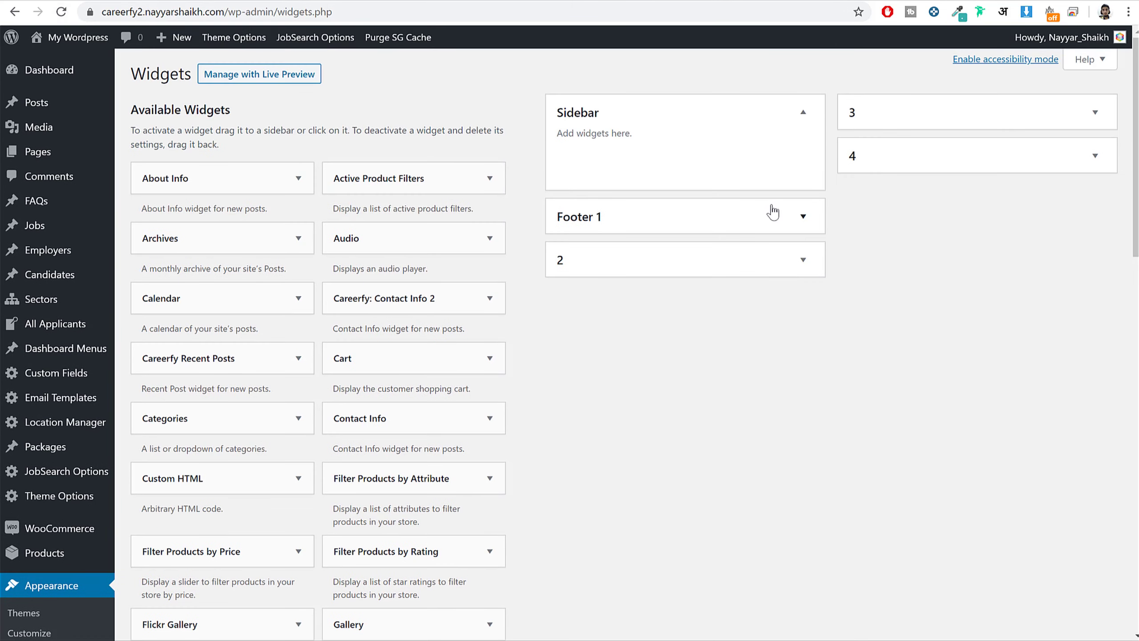
click(773, 212)
click(777, 121)
scroll(364, 343, down, 20)
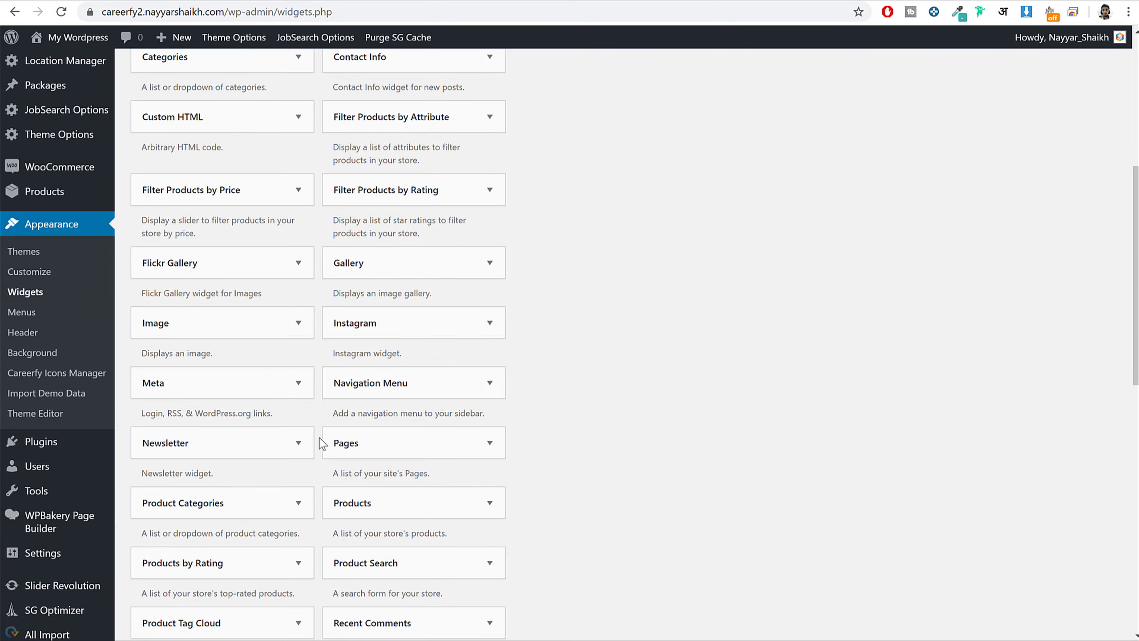
click(246, 486)
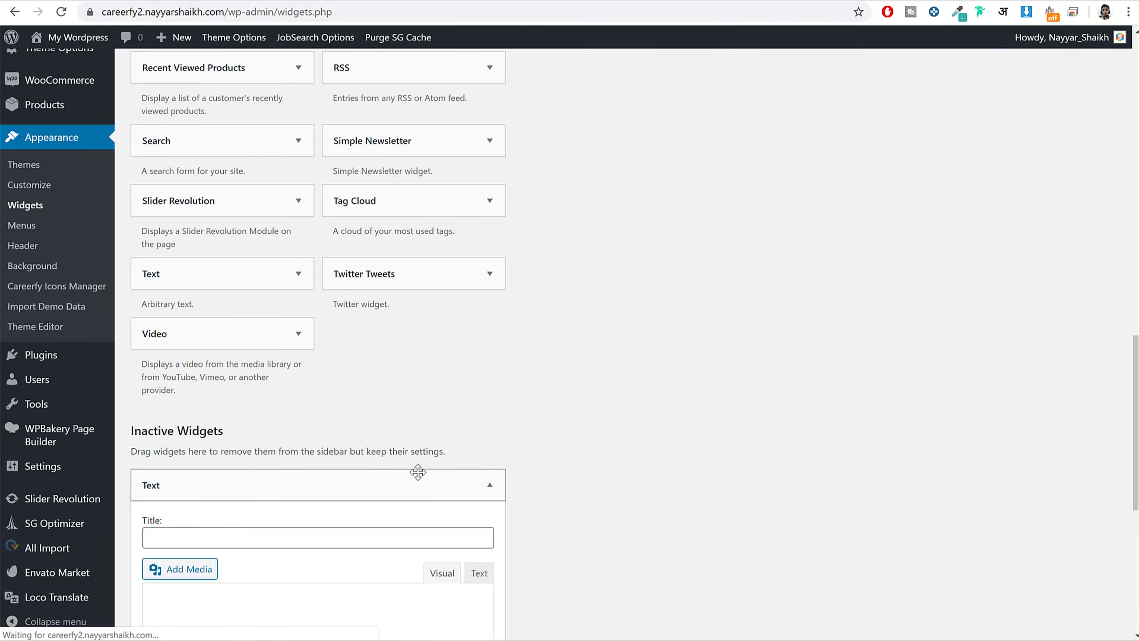
scroll(419, 471, down, 5)
scroll(381, 359, down, 3)
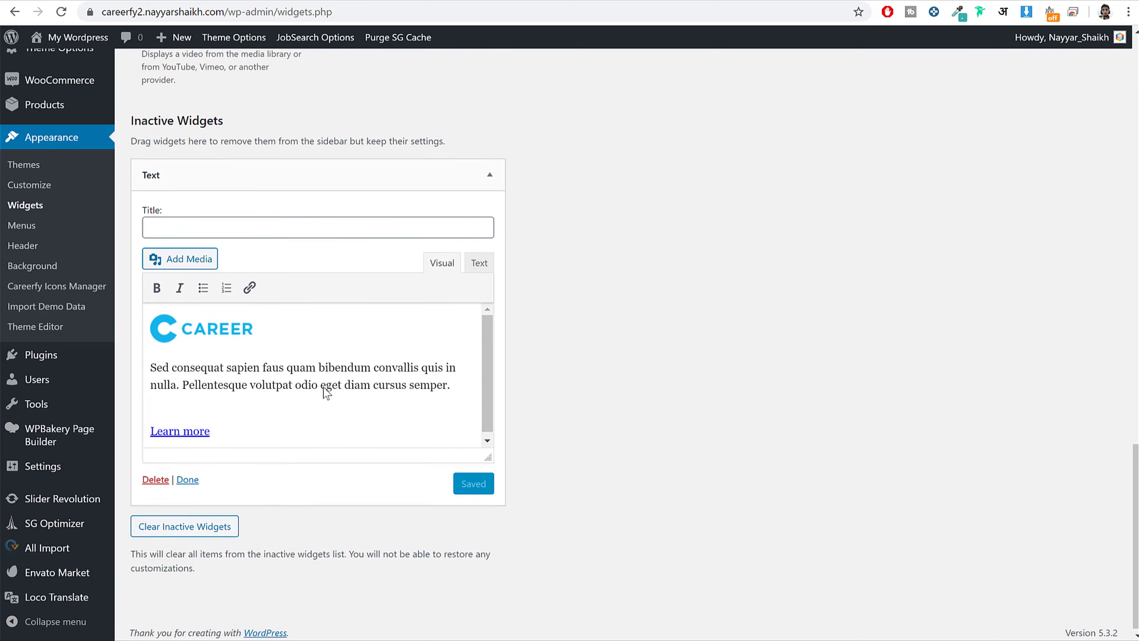
scroll(323, 389, up, 4)
click(468, 308)
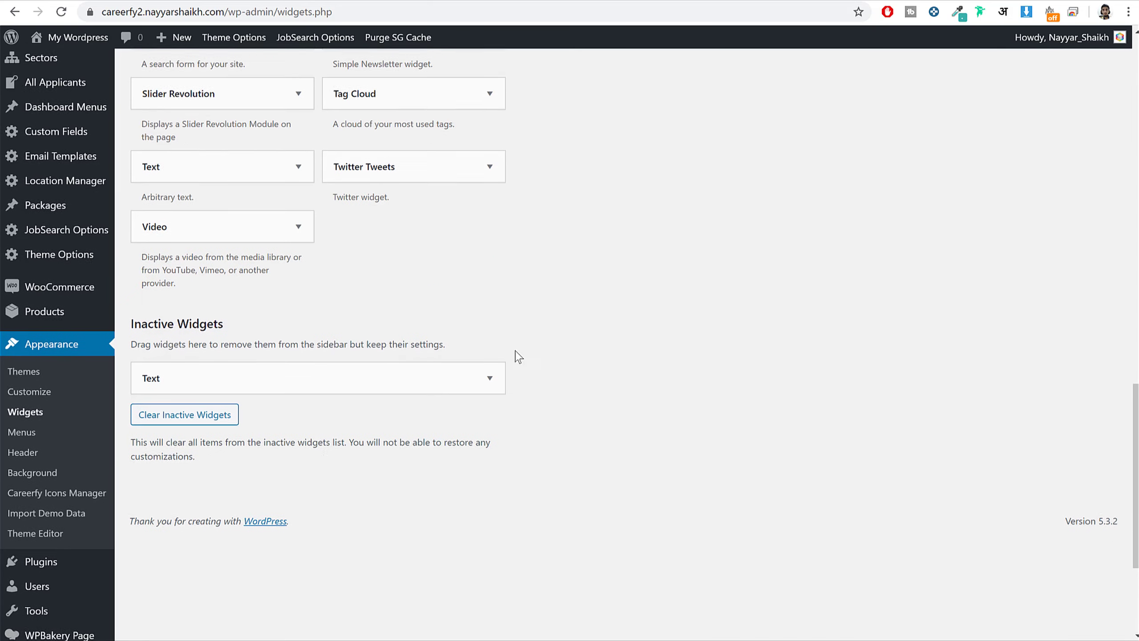
drag(310, 387, 683, 188)
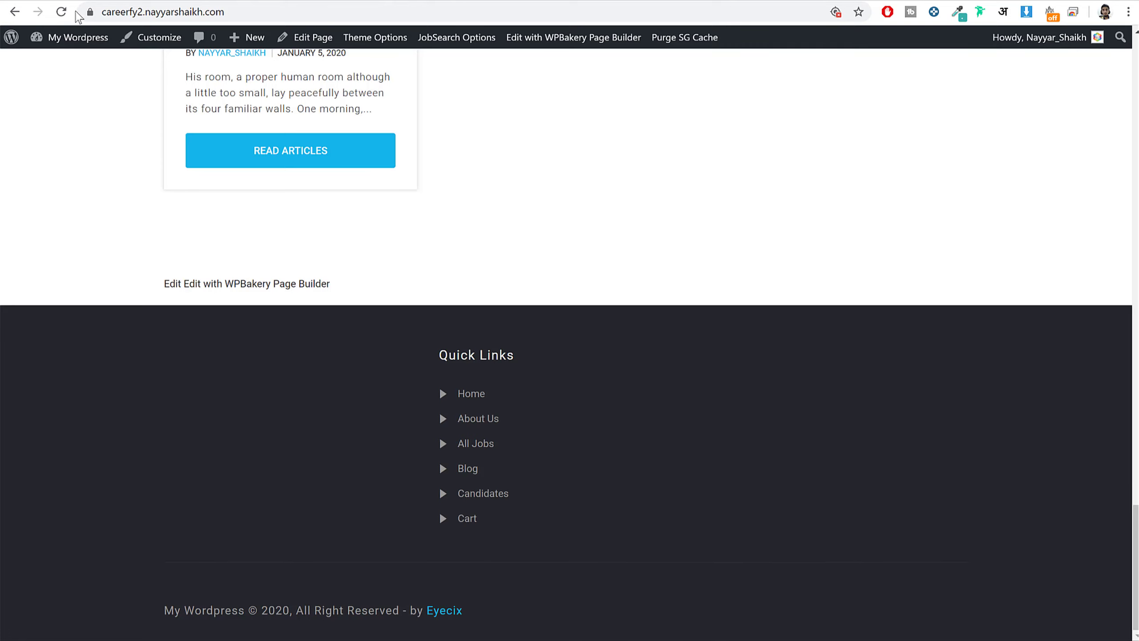
click(61, 12)
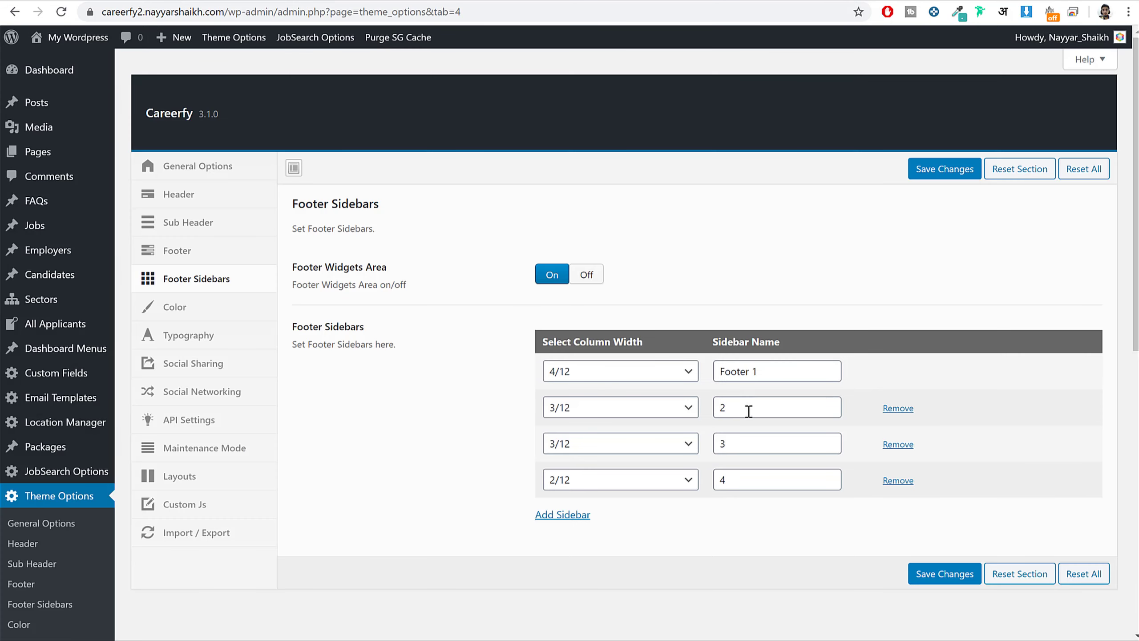
click(742, 408)
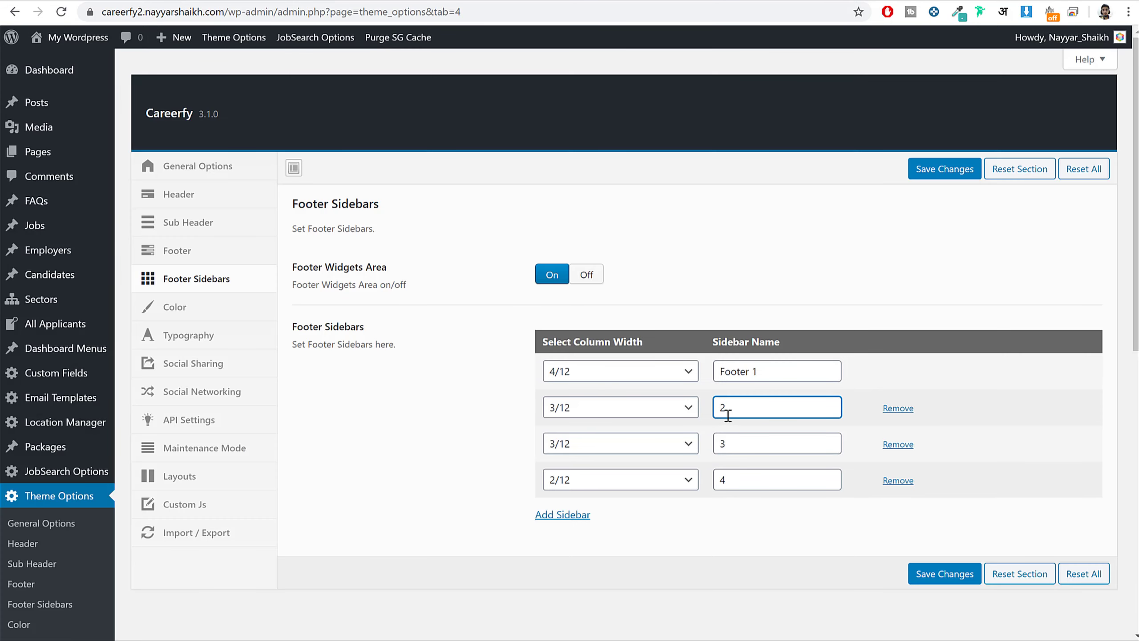
triple_click(764, 373)
triple_click(743, 409)
triple_click(753, 445)
triple_click(749, 475)
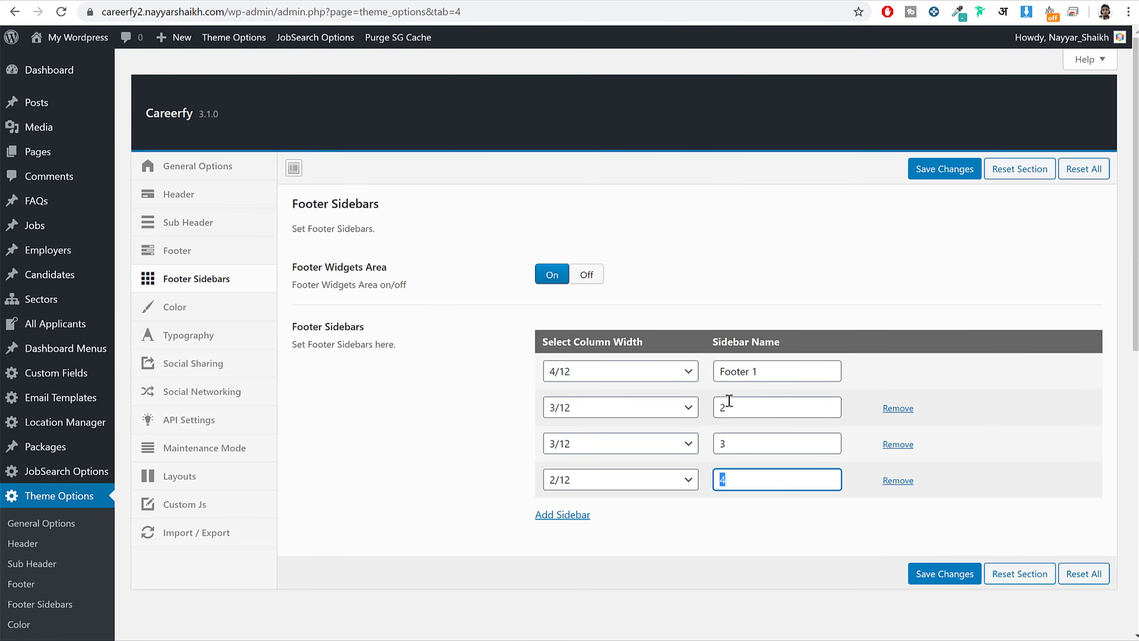
double_click(729, 401)
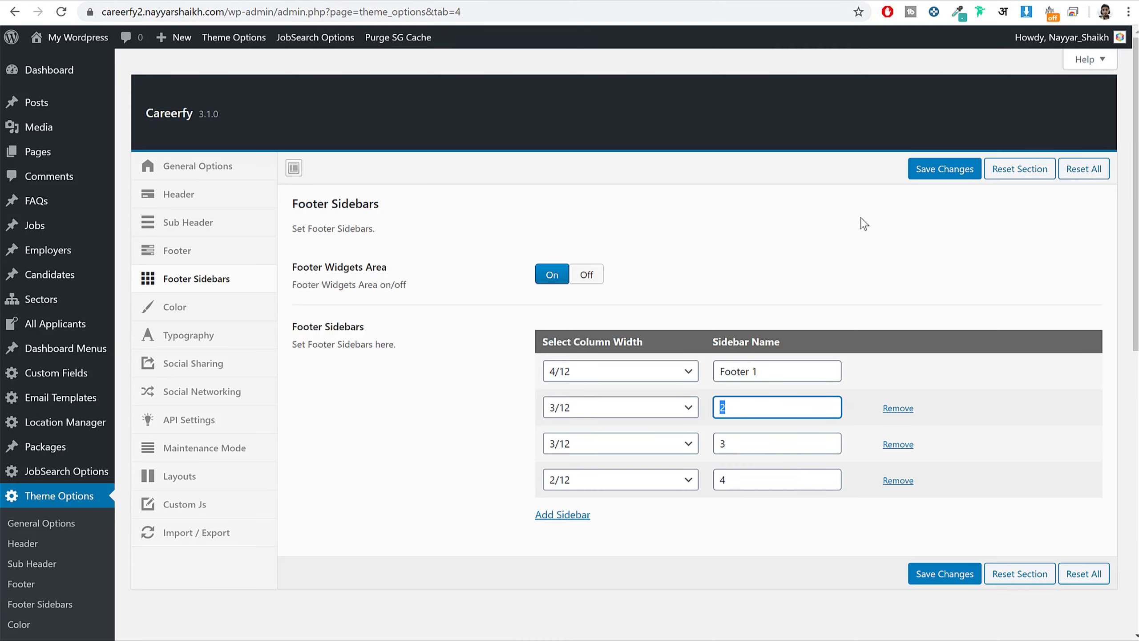
click(190, 251)
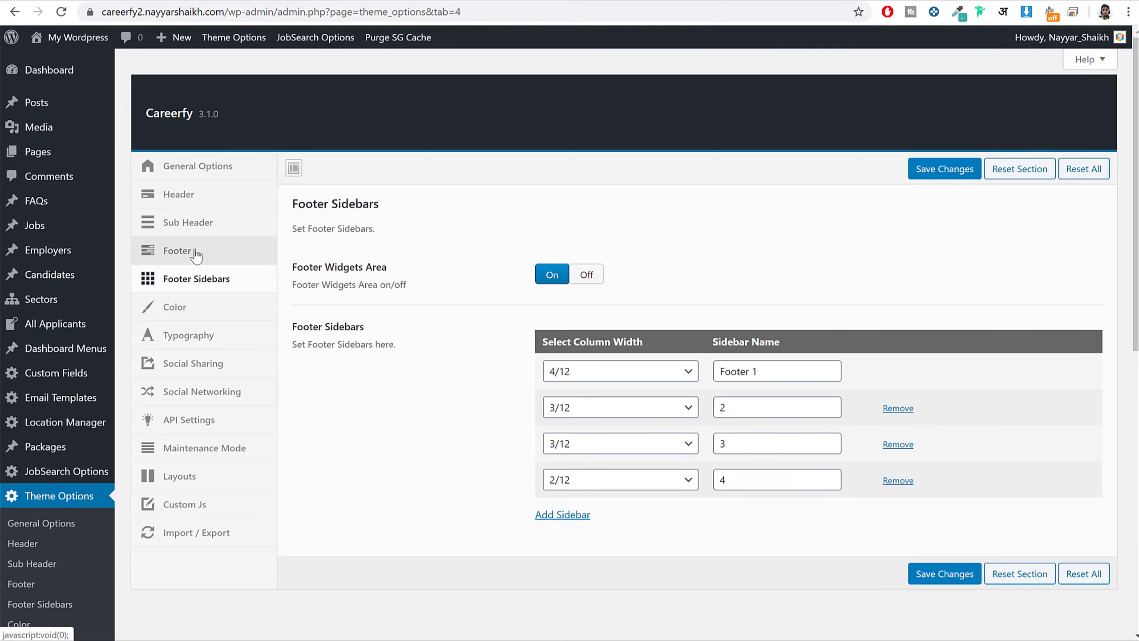
Step: Save the 'Copyrights 2020 | Made by' footer text and reload the live site to check it
click(644, 367)
key(ctrl+Tab)
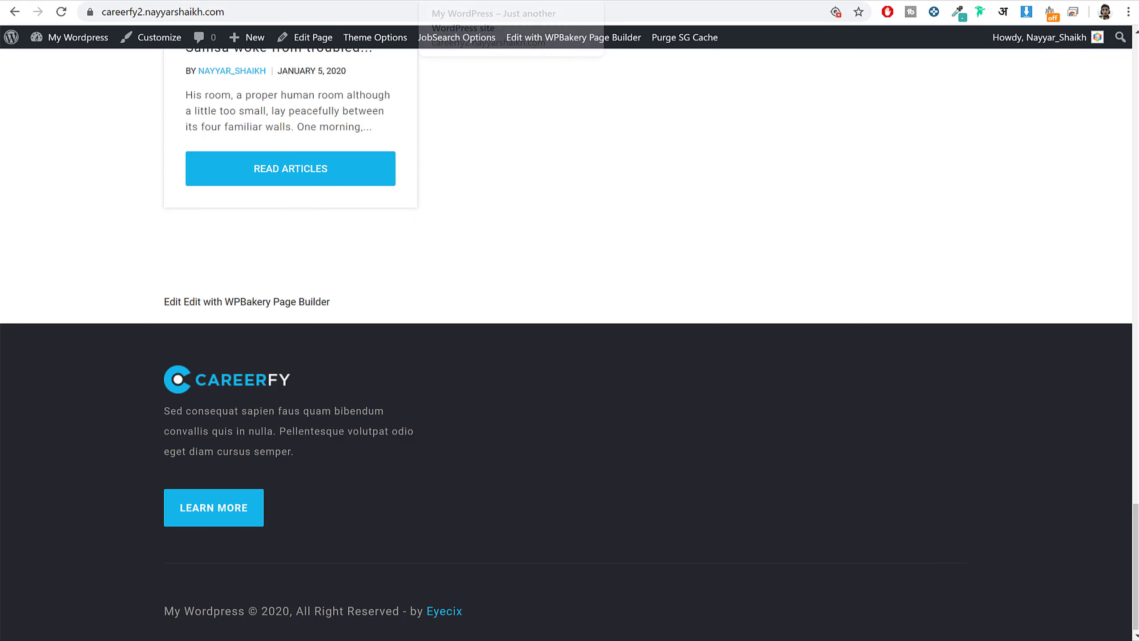
drag(163, 610, 419, 610)
triple_click(469, 607)
key(ctrl+shift+Tab)
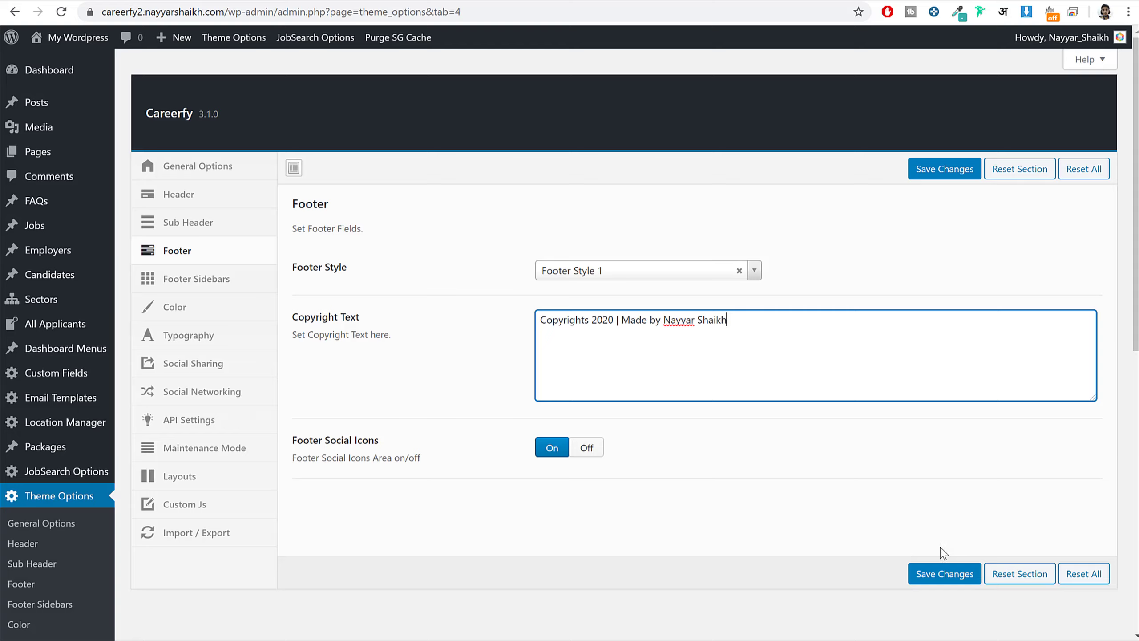
click(945, 574)
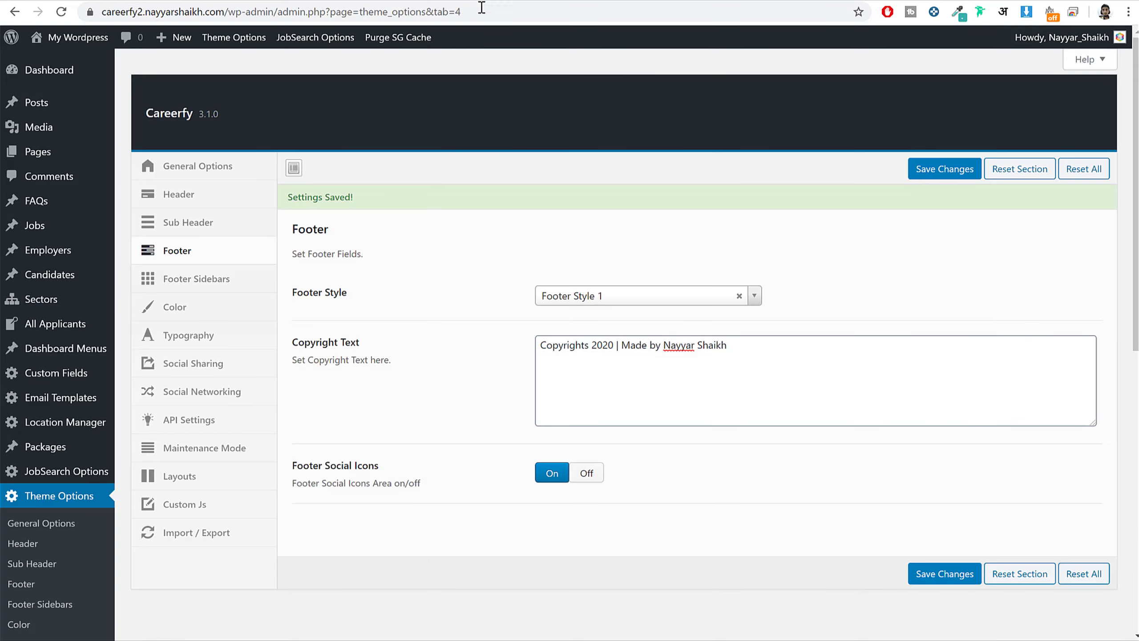
click(188, 2)
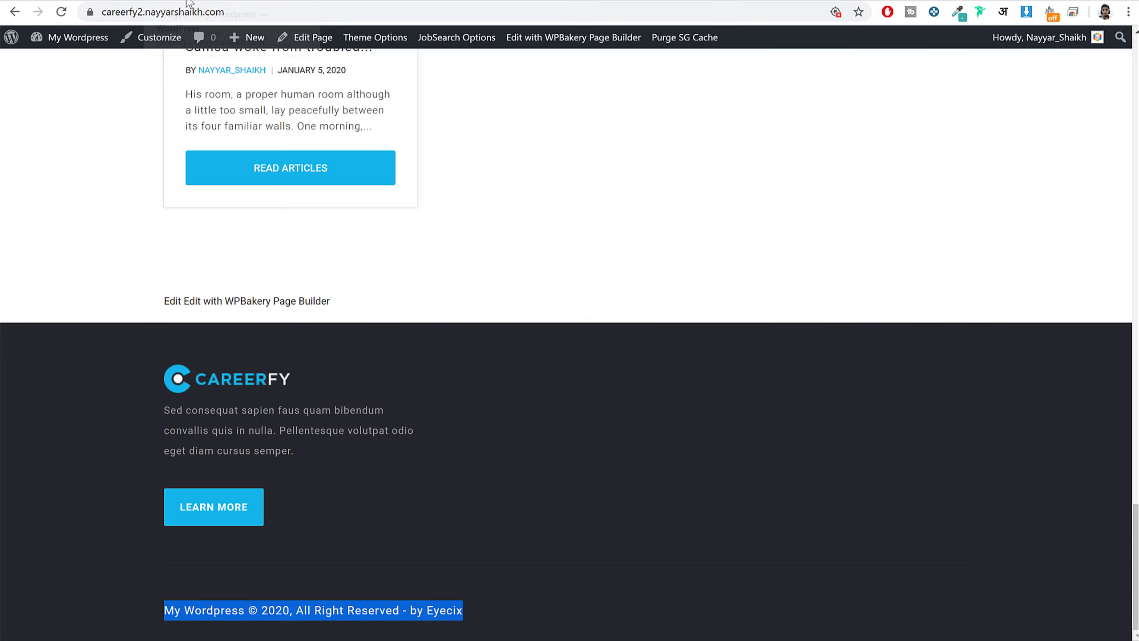
click(61, 12)
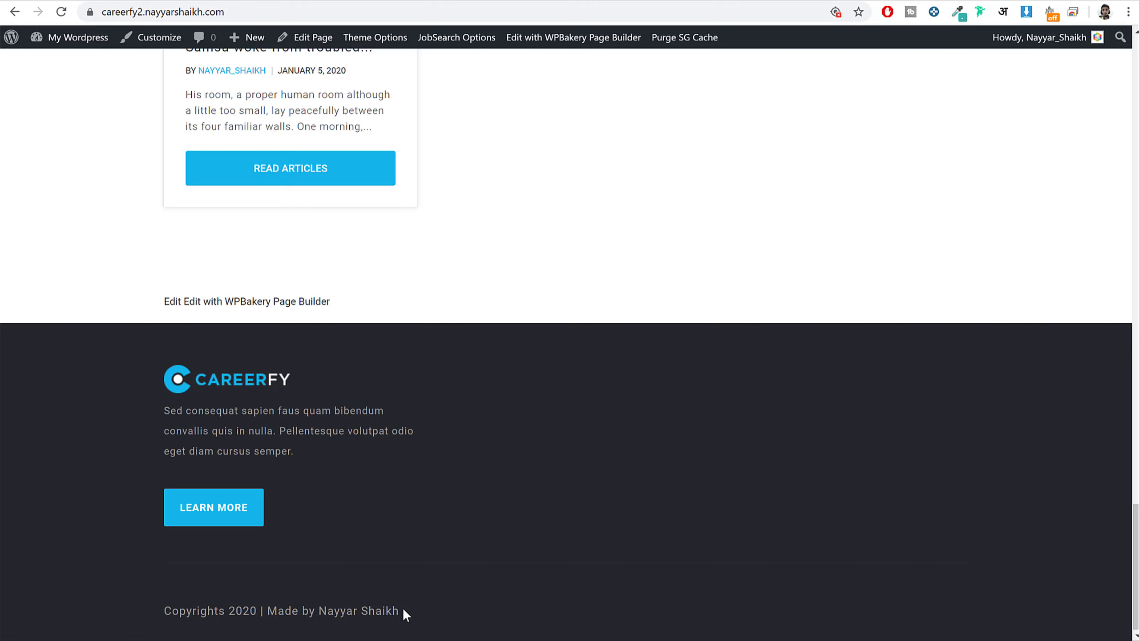
Step: Go to the Contact Us page and confirm its map reports that Google Maps can't load
scroll(409, 602, up, 20)
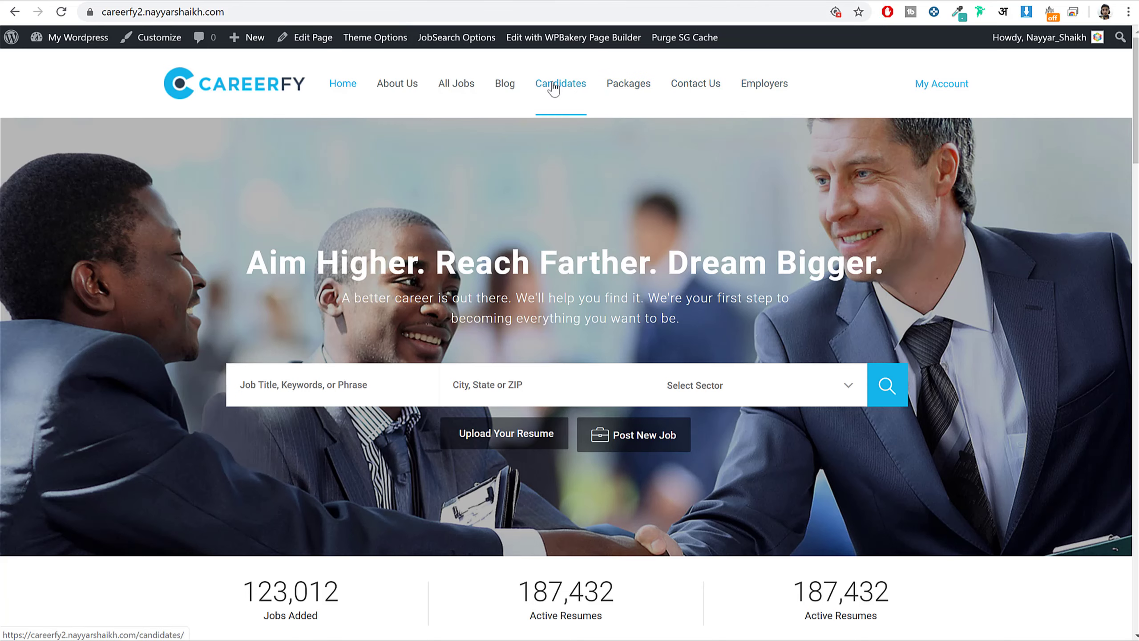
scroll(529, 248, down, 6)
scroll(534, 287, up, 5)
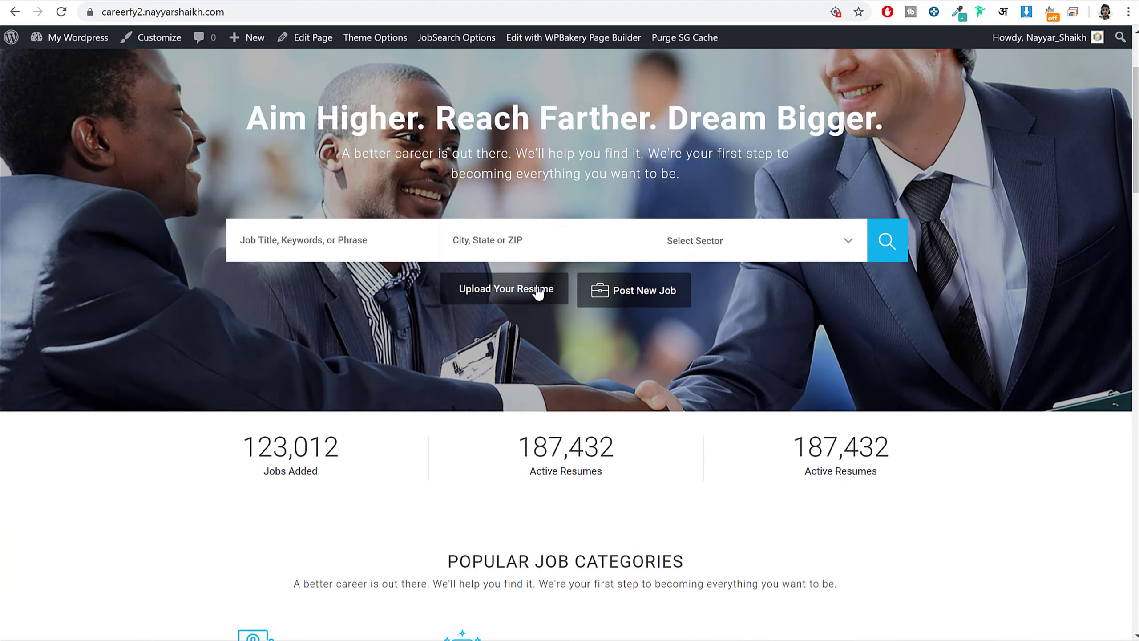
scroll(537, 285, down, 7)
scroll(537, 288, up, 7)
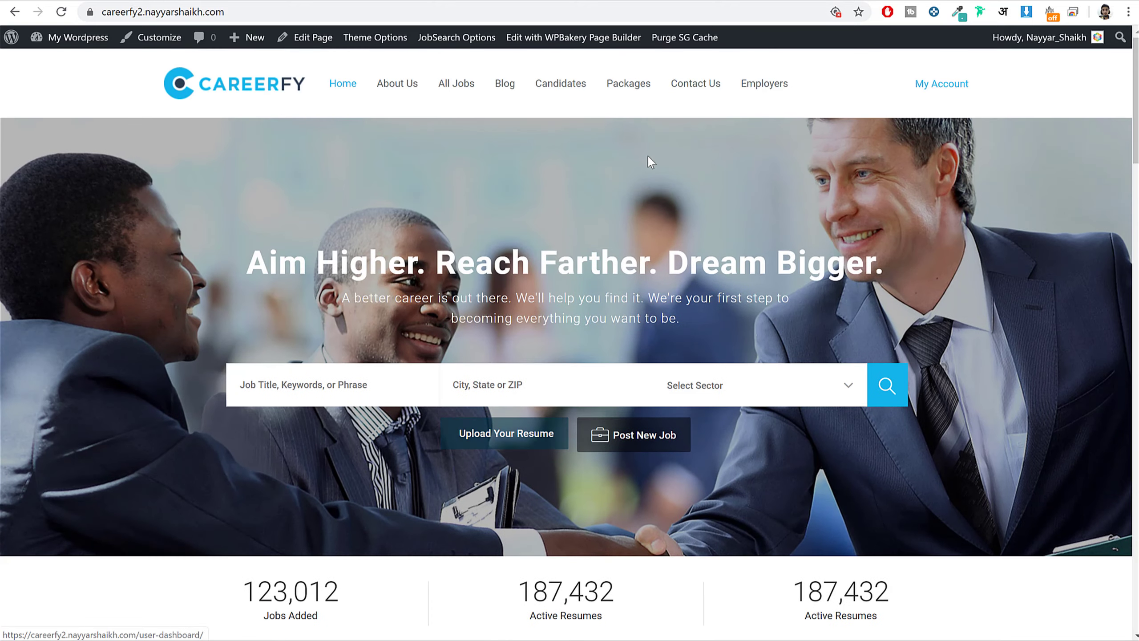
click(688, 107)
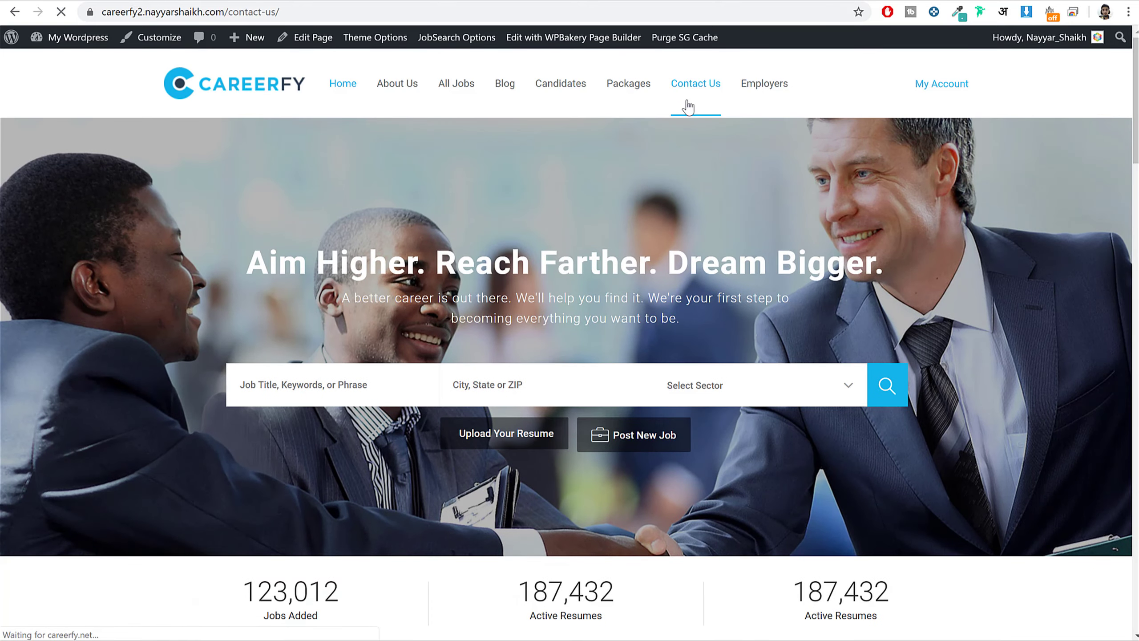
scroll(628, 180, down, 5)
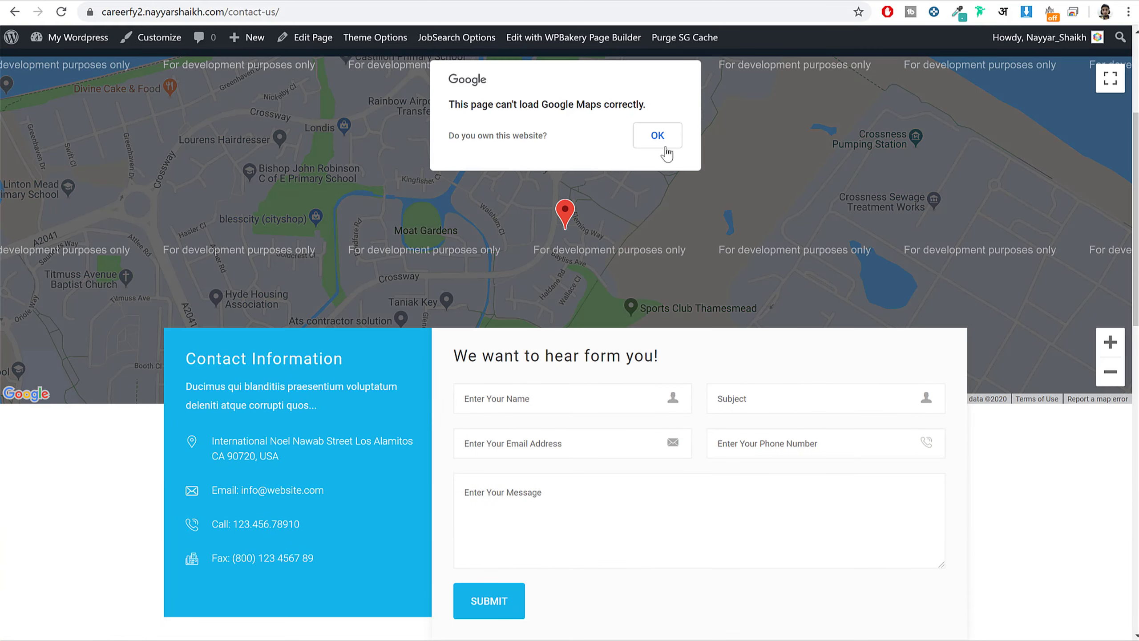
scroll(660, 155, up, 5)
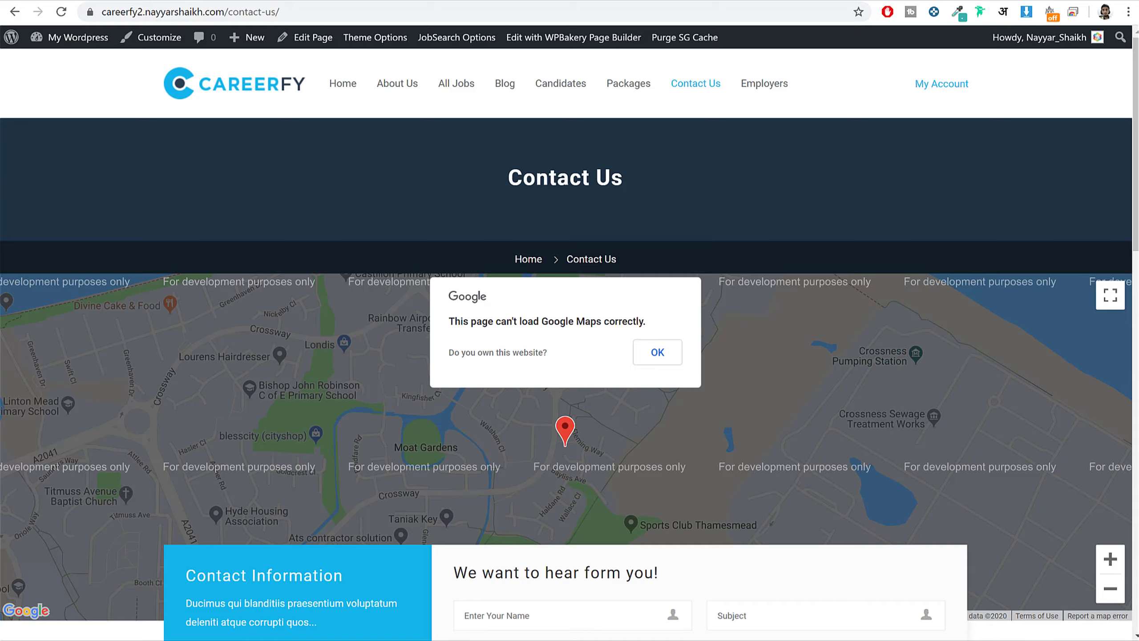
key(ctrl+t)
key(ctrl+w)
Step: Open a Chrome incognito window and load bloggdude.com/google-api
click(1128, 12)
click(1047, 93)
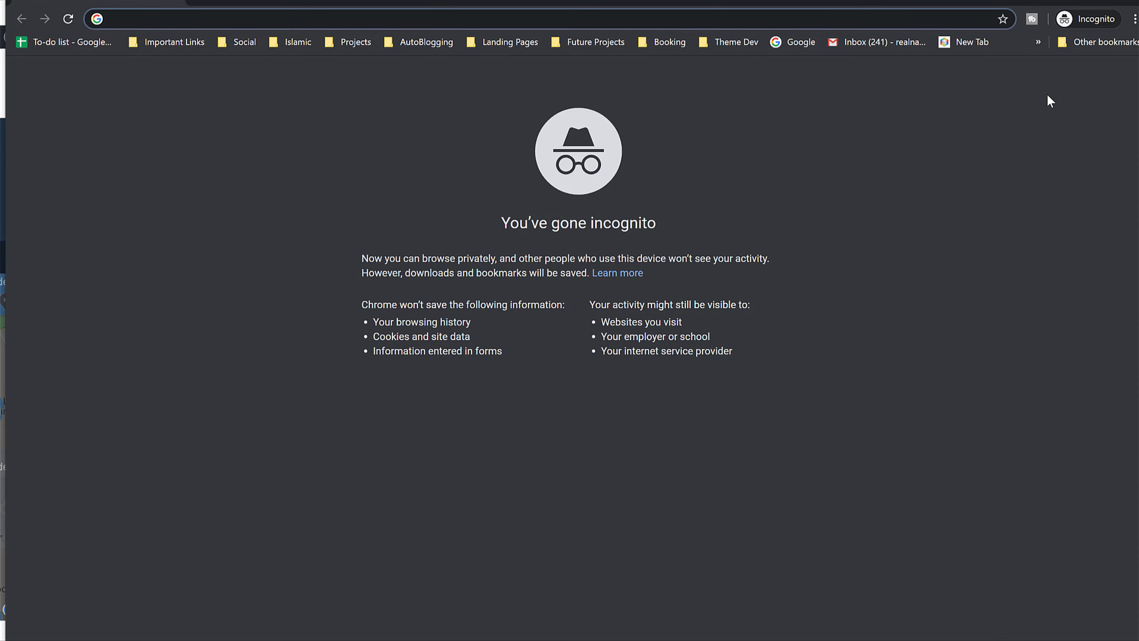
text(bloggdude.com)
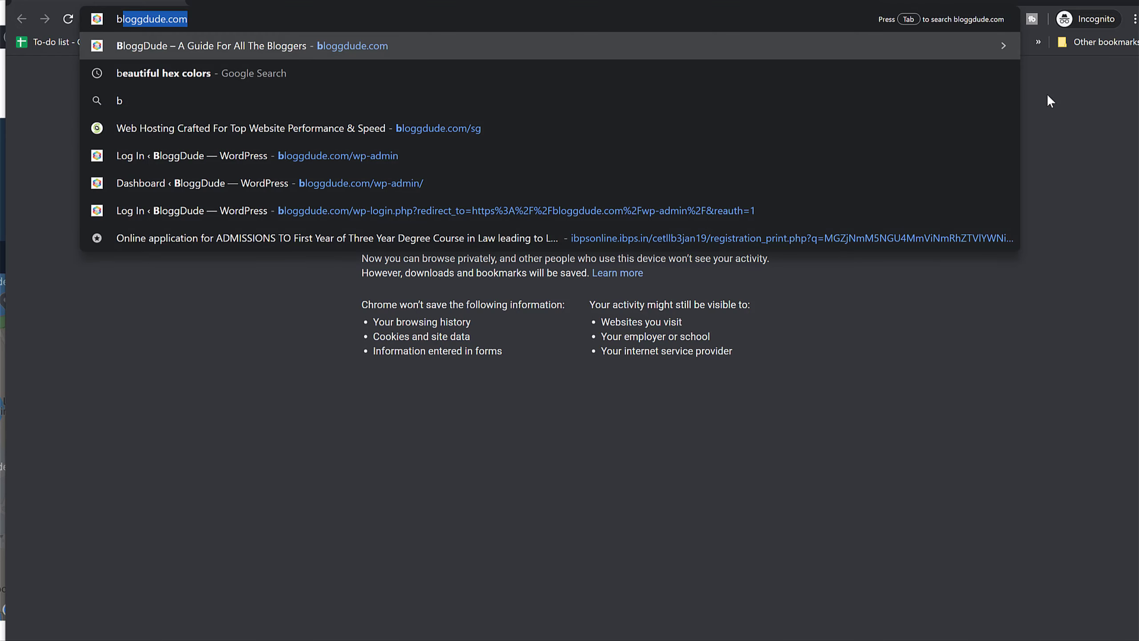
text(/)
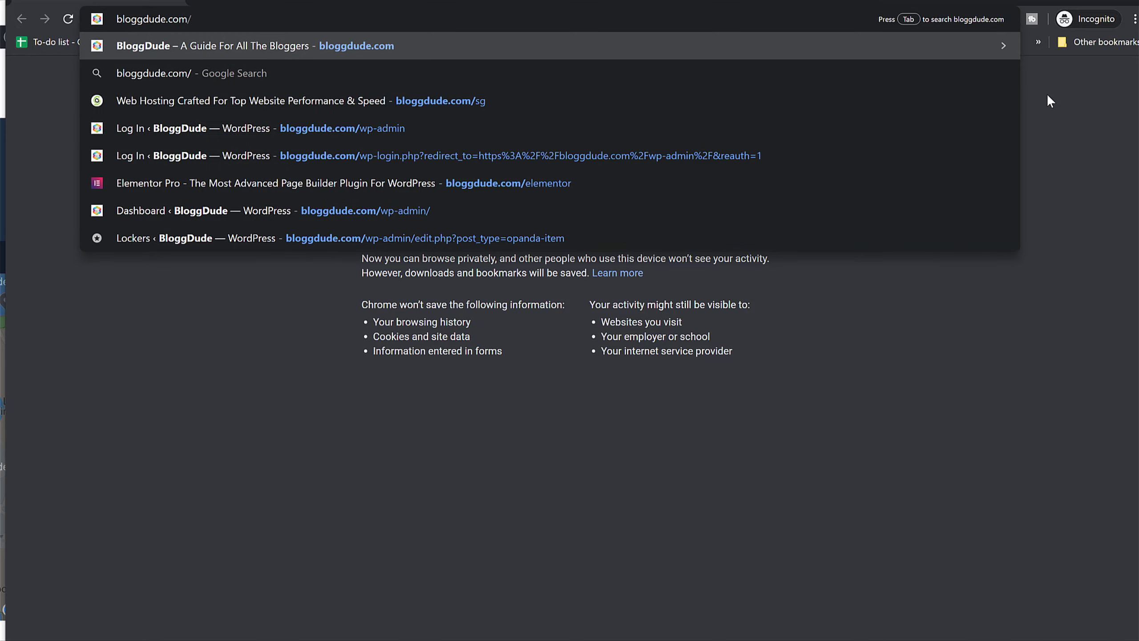
text(googl)
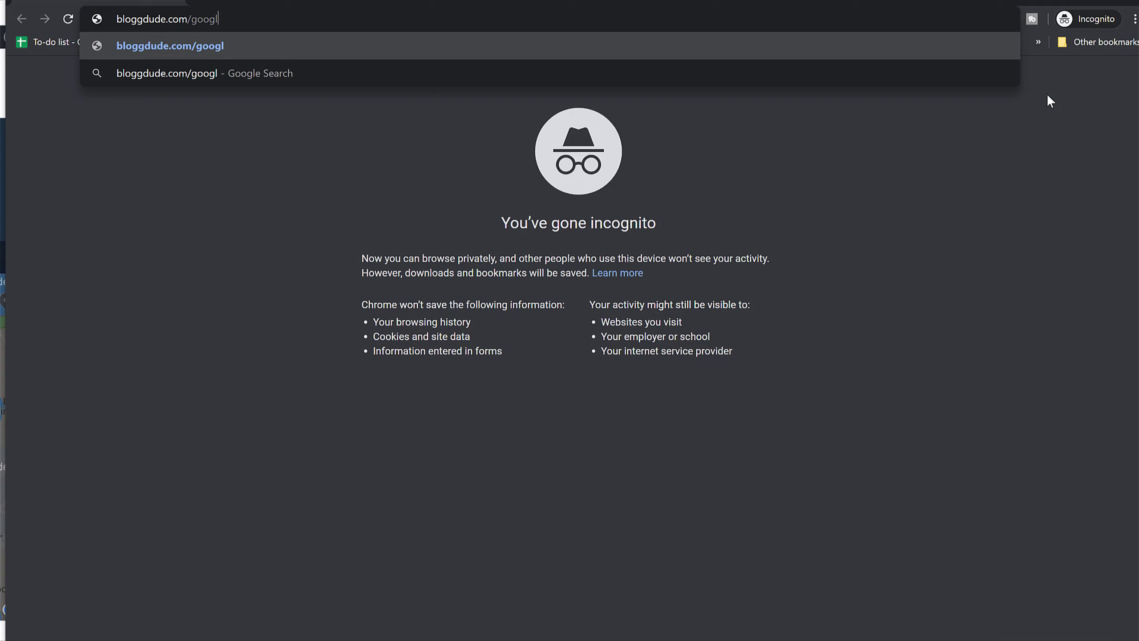
text(e-api)
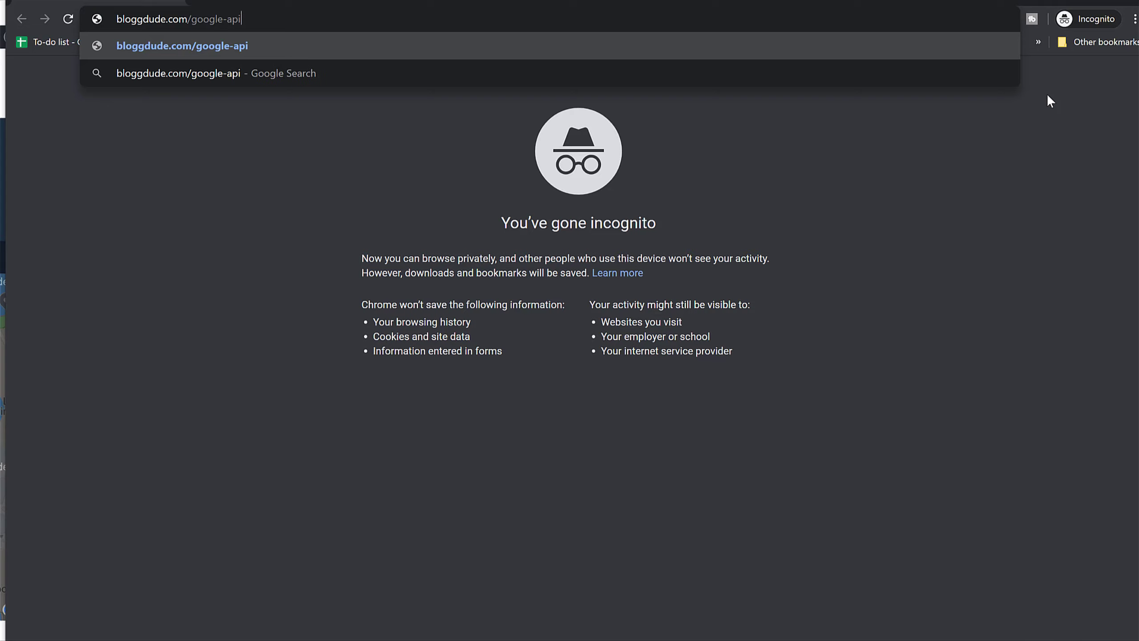
key(Return)
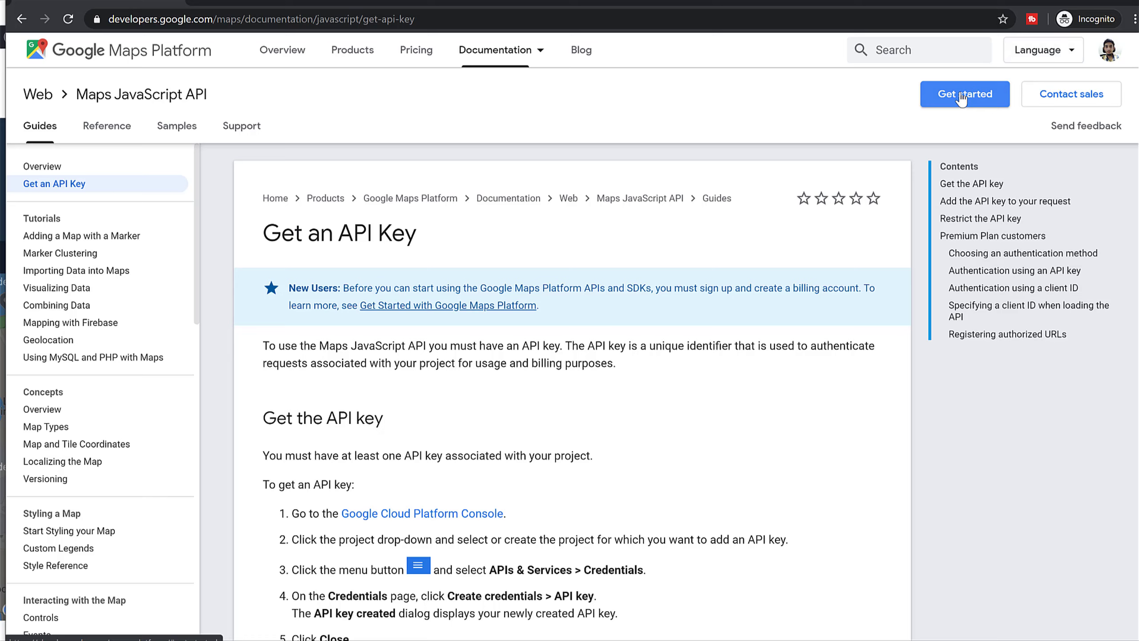
Step: Start Google Maps Platform setup and select the Maps, Routes and Places products
click(962, 98)
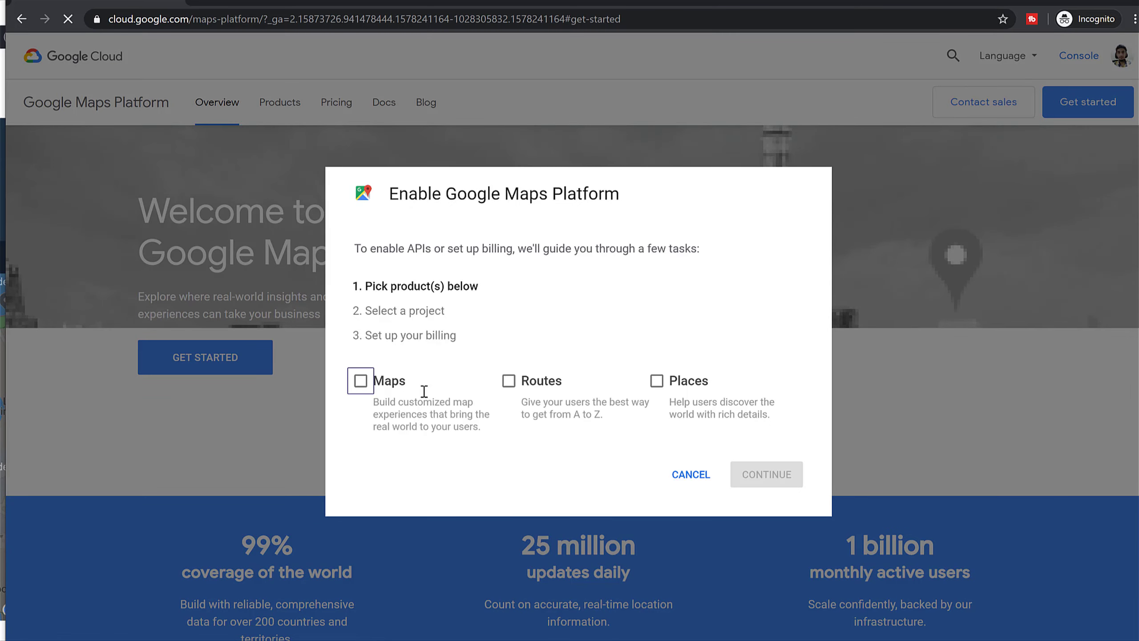
click(360, 380)
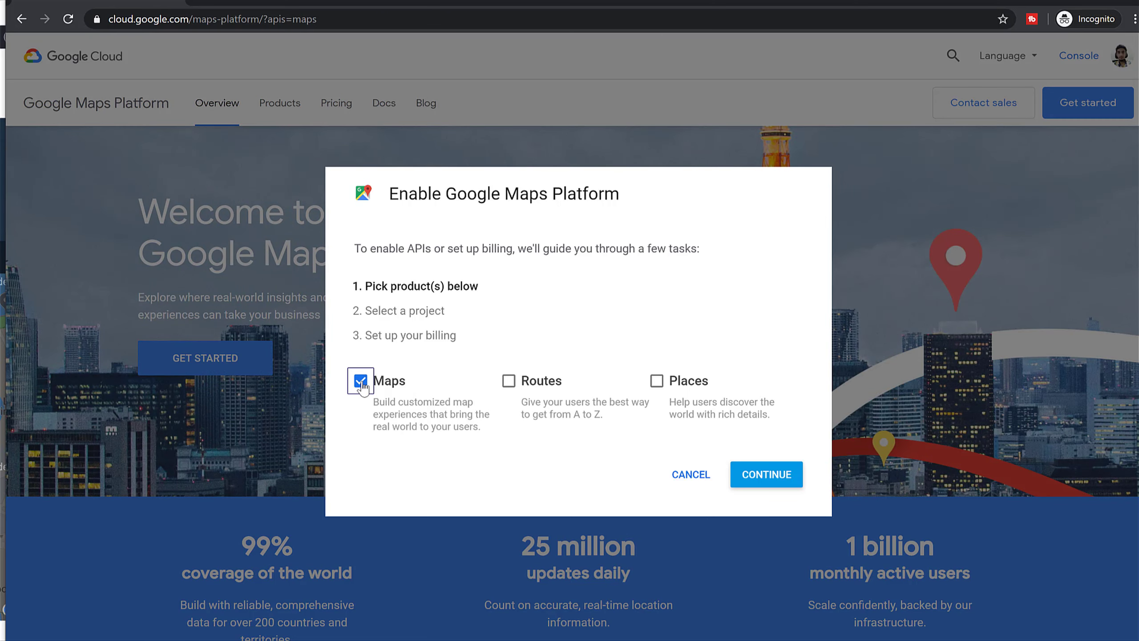
click(508, 380)
click(657, 381)
click(784, 484)
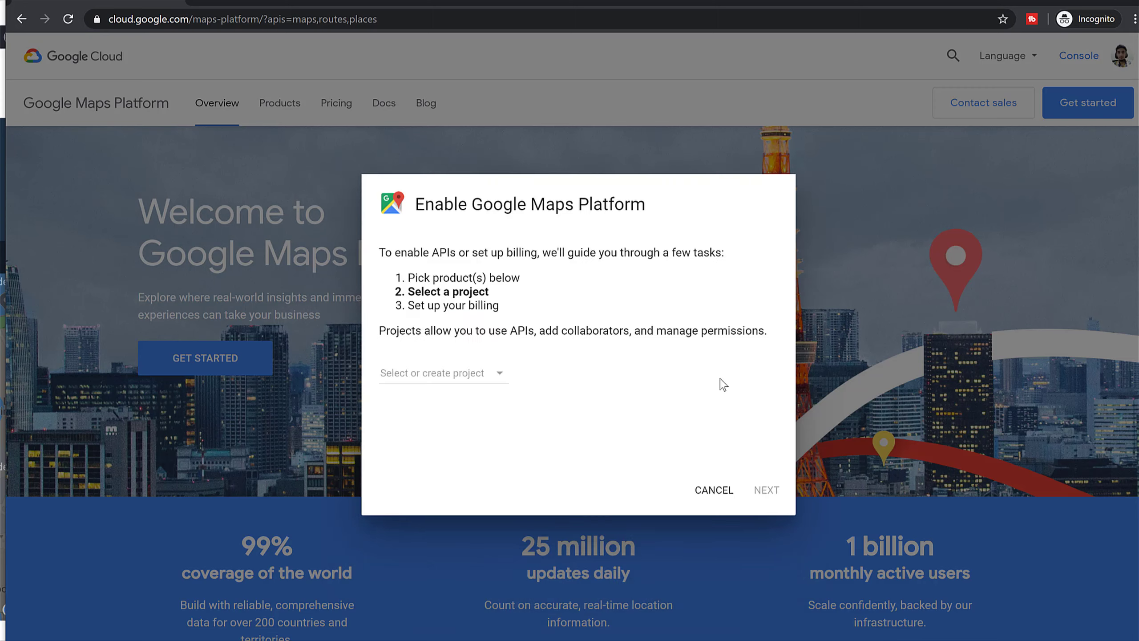
Step: Create a new project named 'Dekmdjkencfjiwek' and continue to billing
click(482, 374)
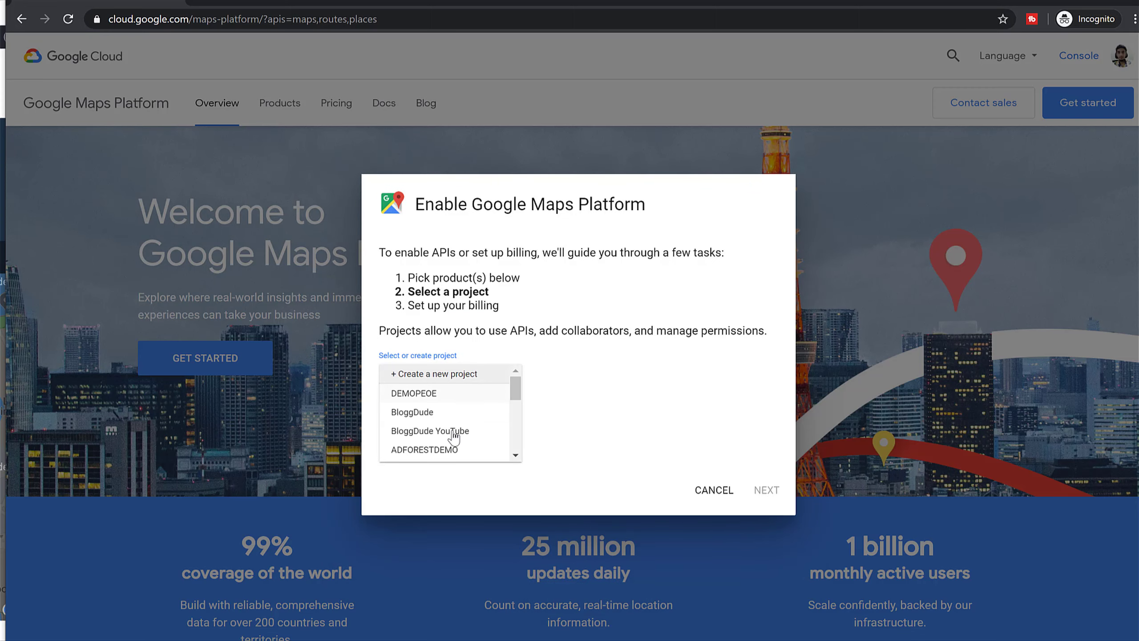
scroll(467, 448, down, 5)
scroll(466, 449, up, 5)
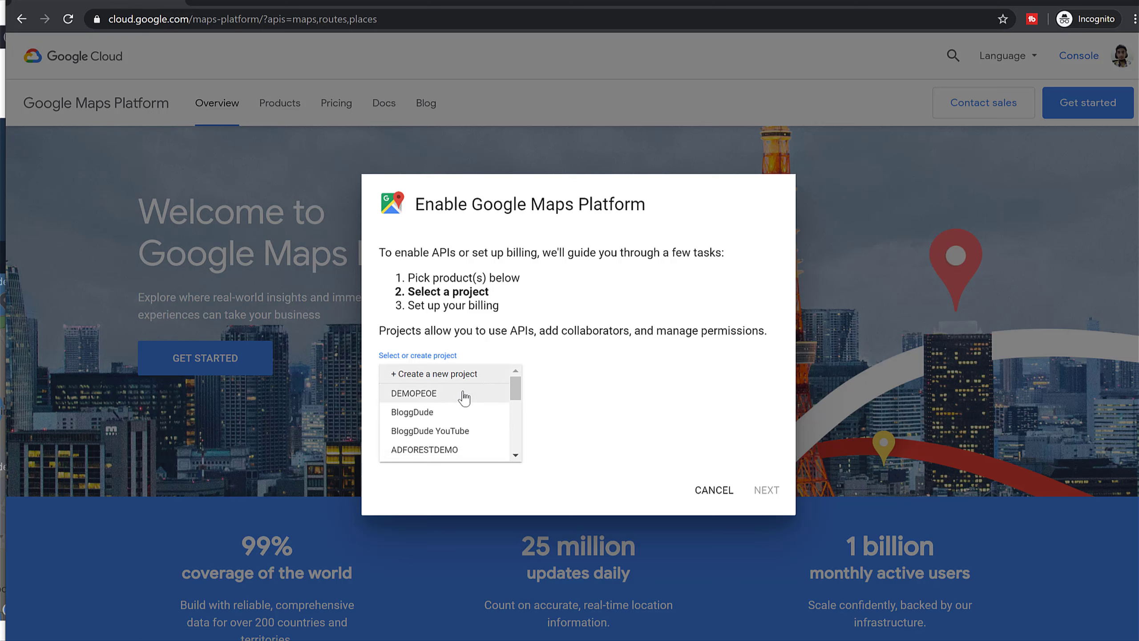
click(443, 379)
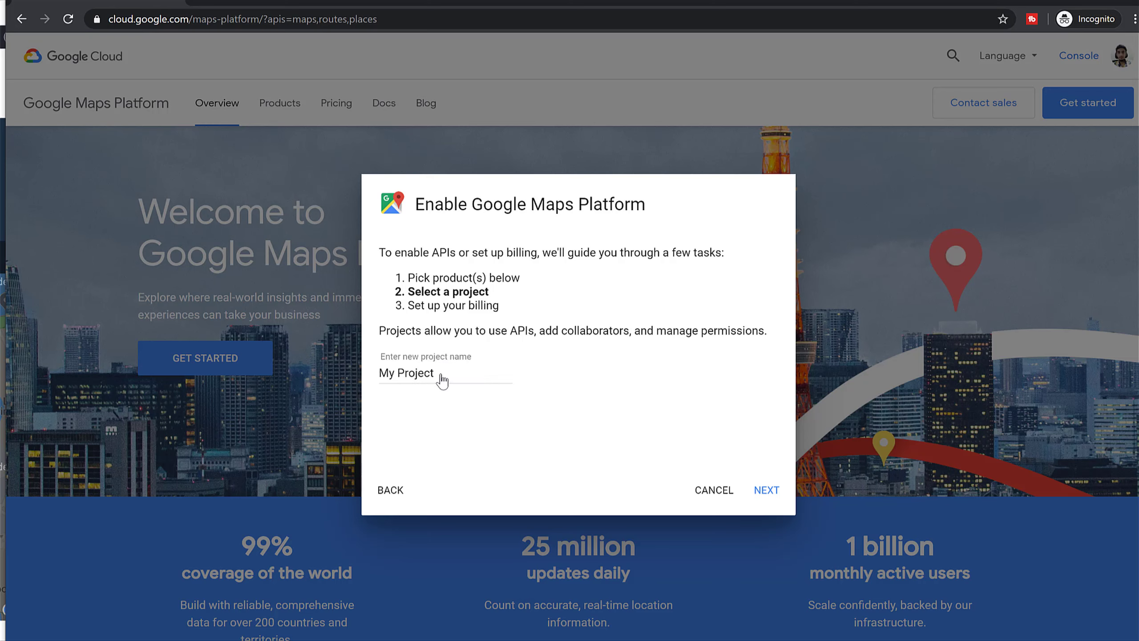
triple_click(440, 375)
text(Dekmdjkencfjiwek)
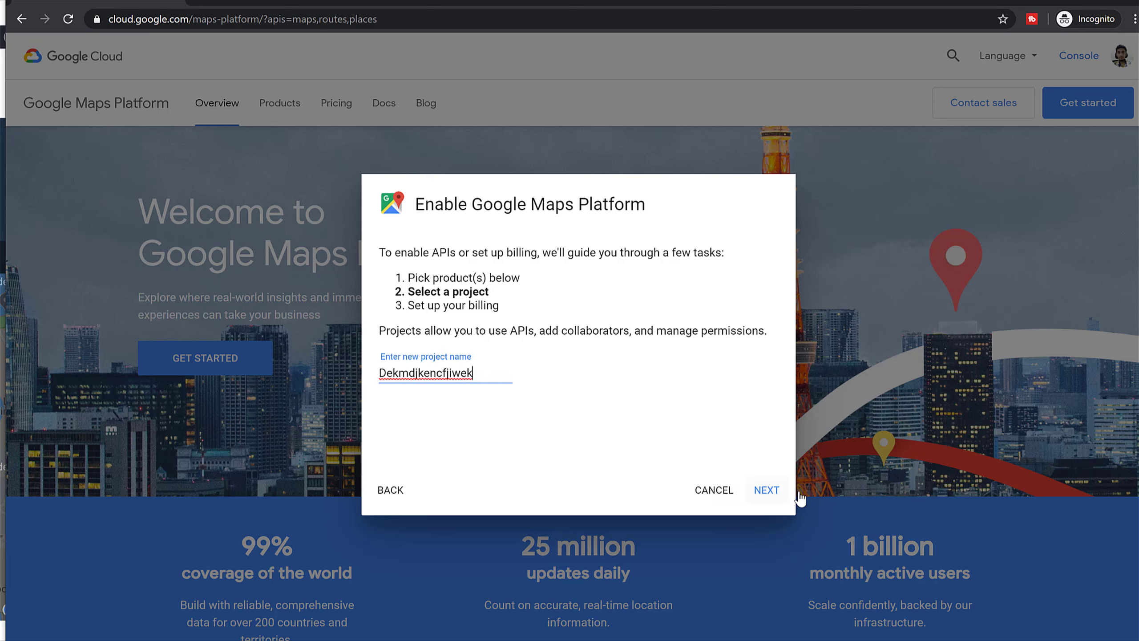
click(778, 491)
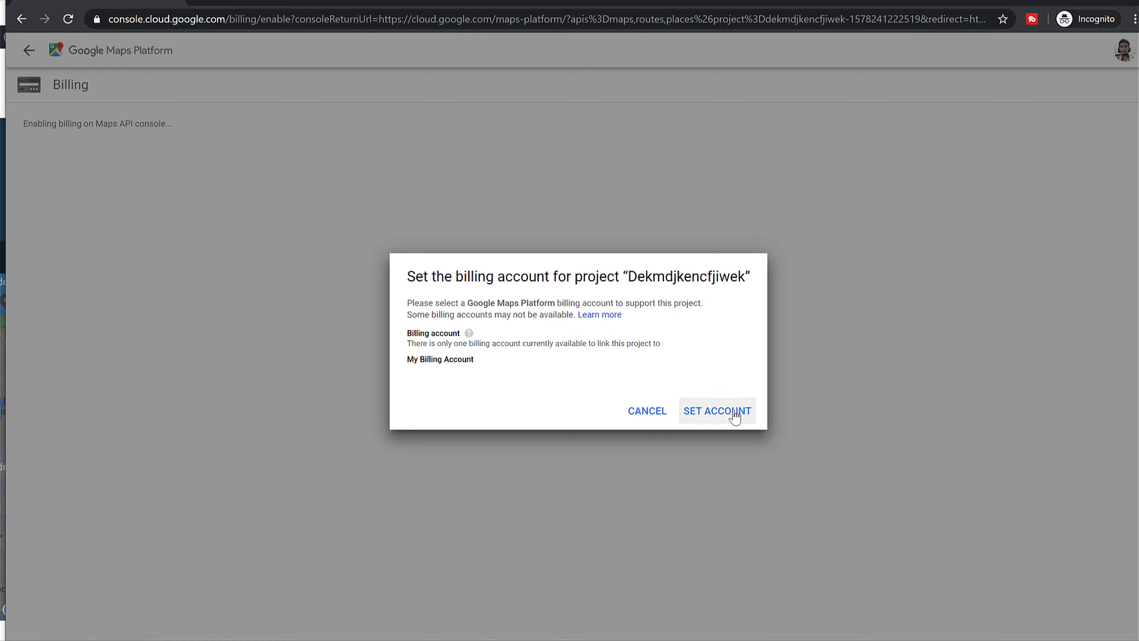
Step: Link My Billing Account, enable the Maps APIs, and copy the generated API key
click(735, 417)
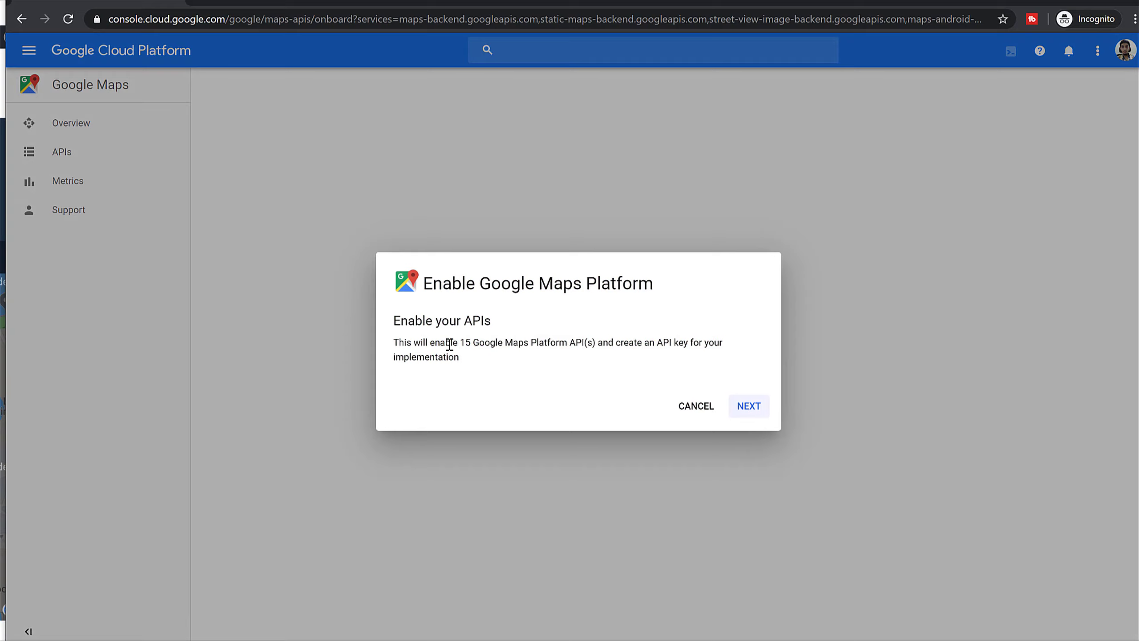
drag(449, 344, 514, 359)
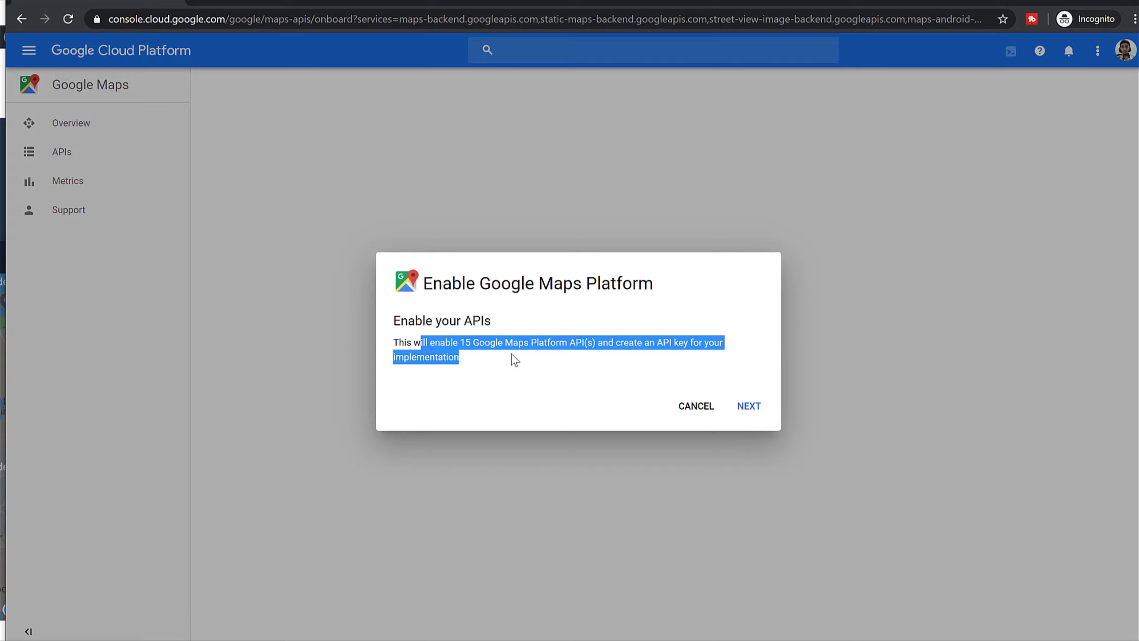
click(761, 409)
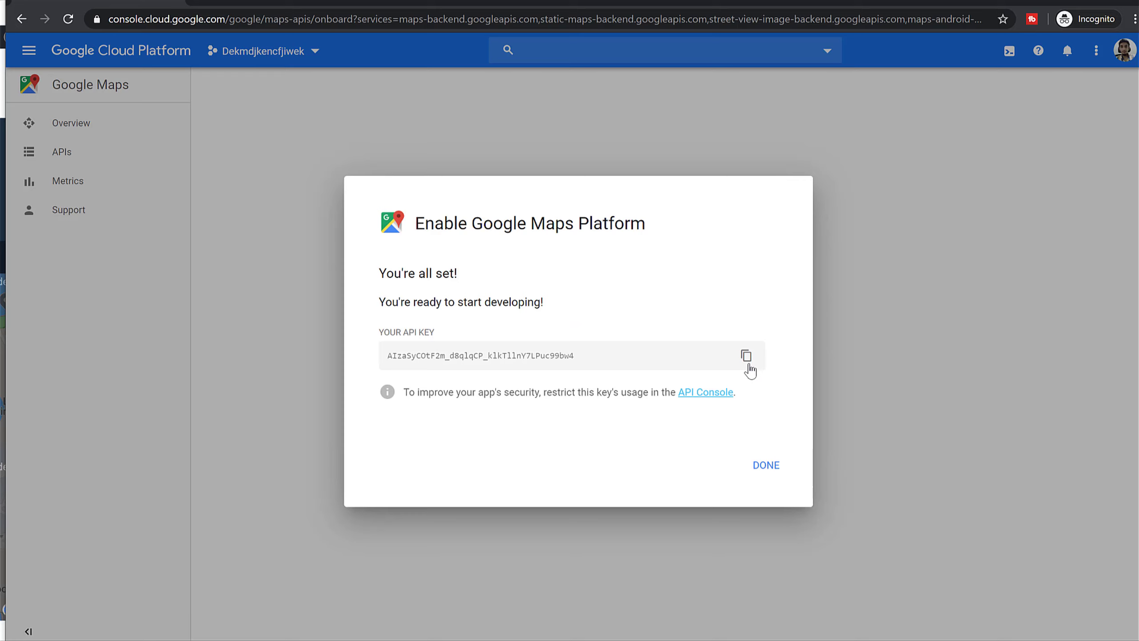
click(748, 355)
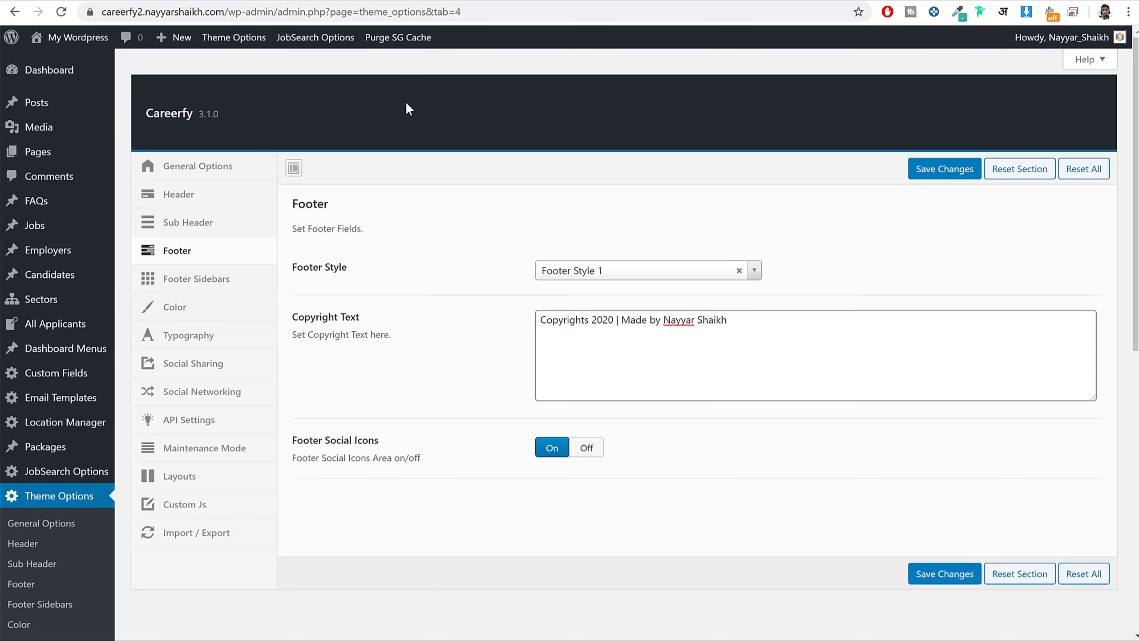
Step: Open JobSearch API Settings and locate the Google API settings section
scroll(136, 280, down, 2)
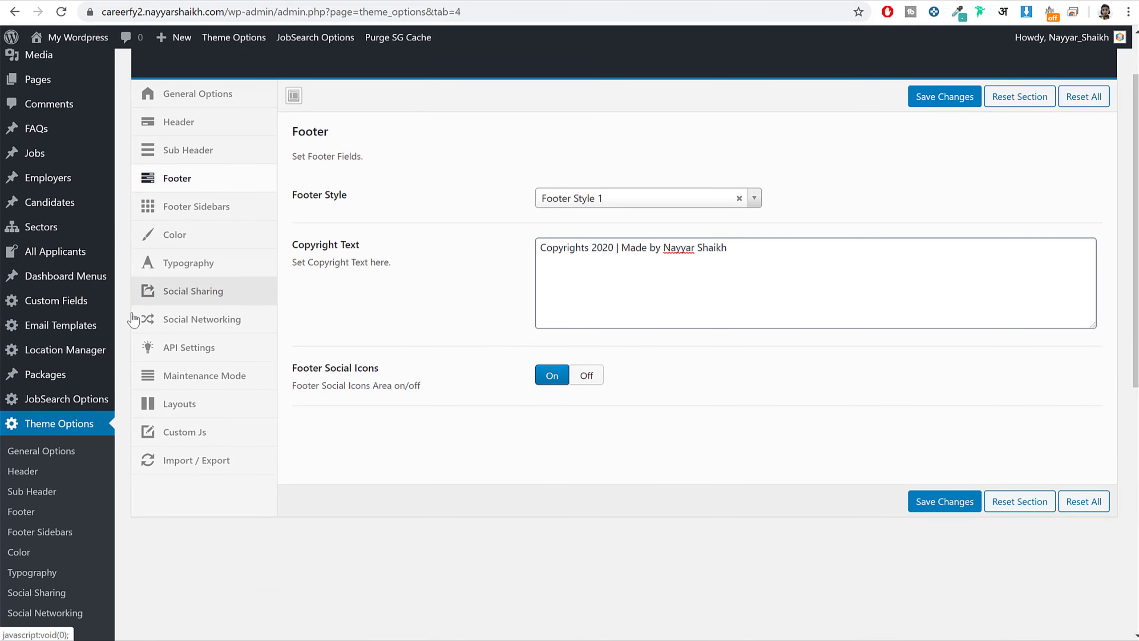
mouse_move(83, 398)
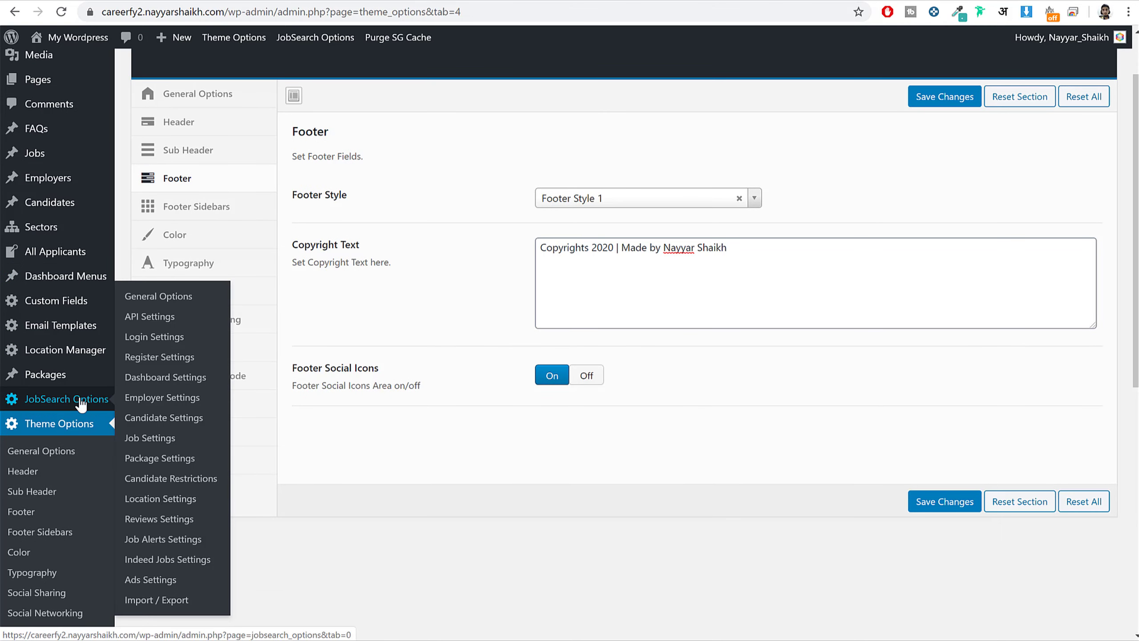
click(146, 317)
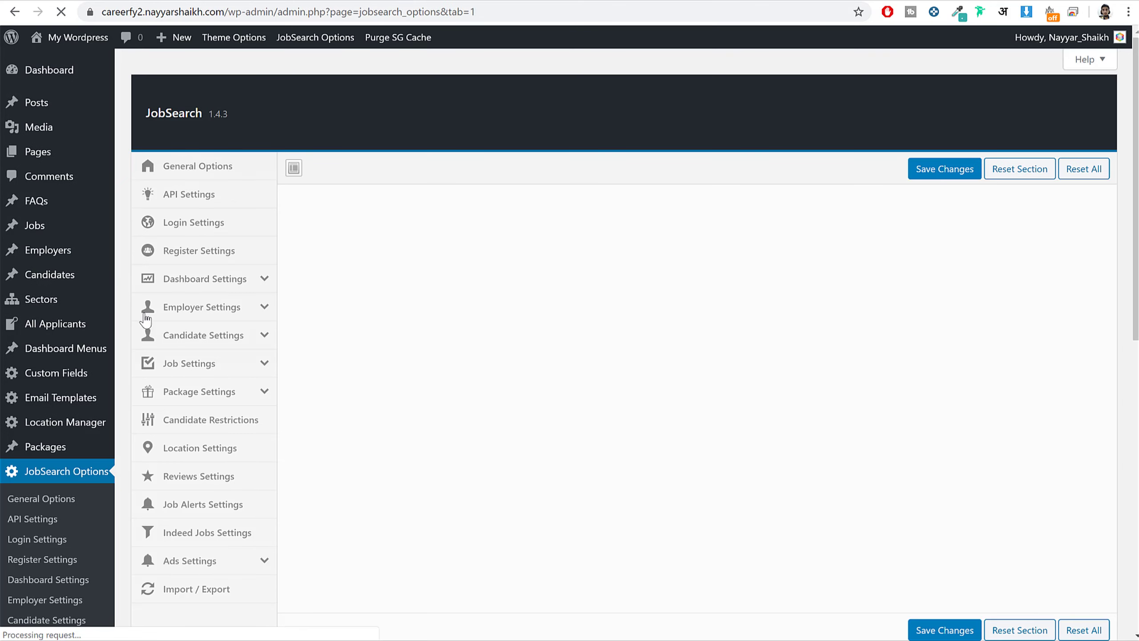
scroll(674, 358, down, 8)
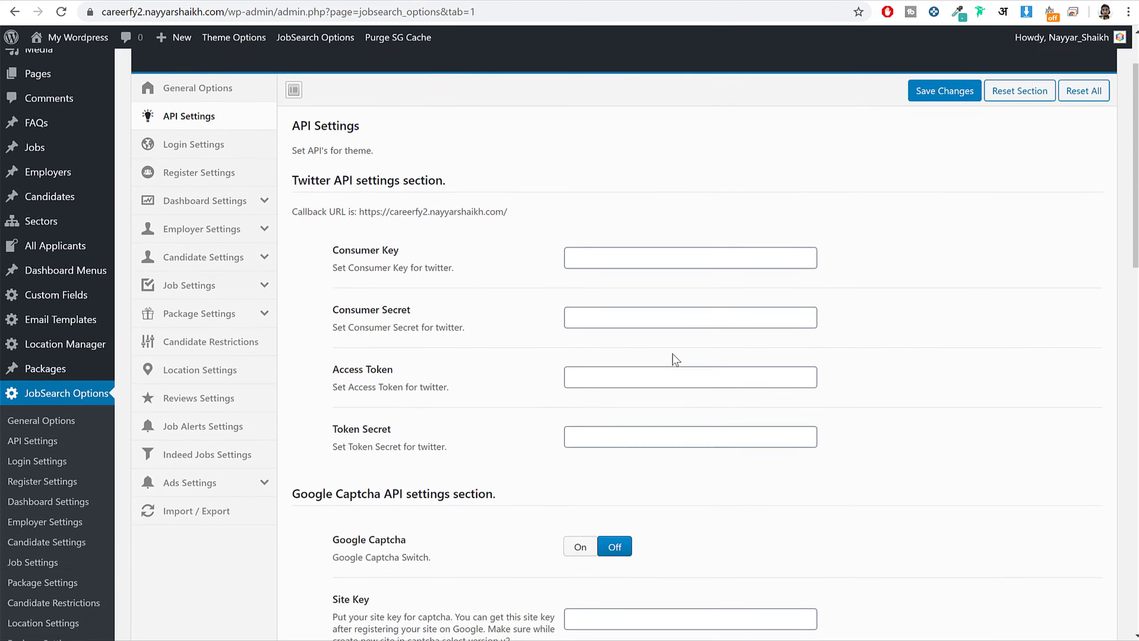
scroll(466, 288, down, 8)
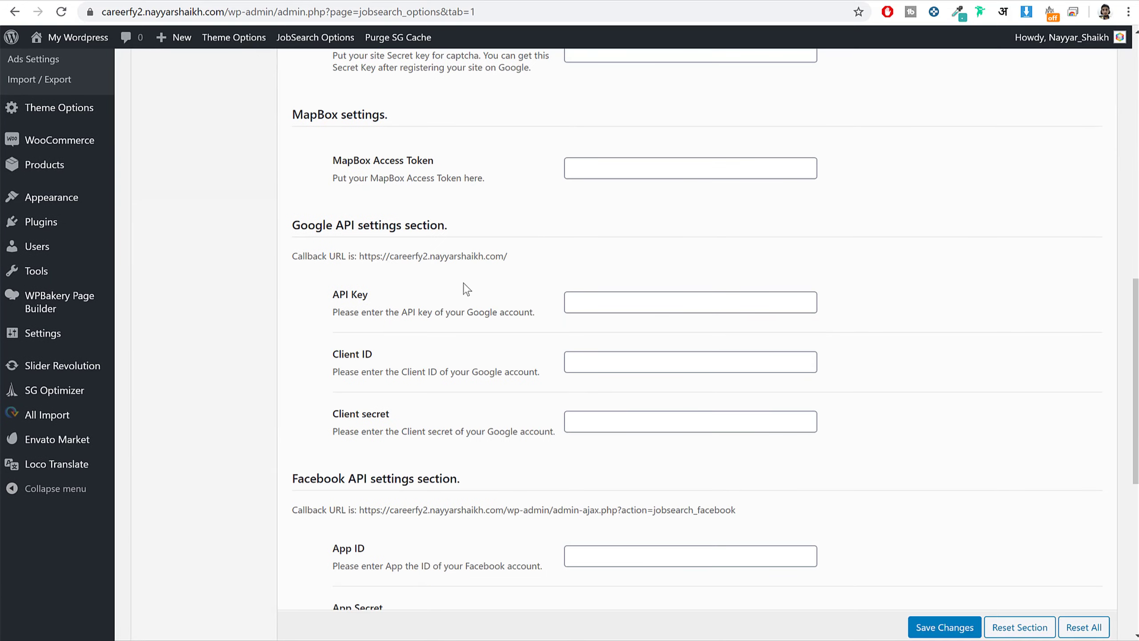
drag(325, 225, 494, 243)
triple_click(393, 225)
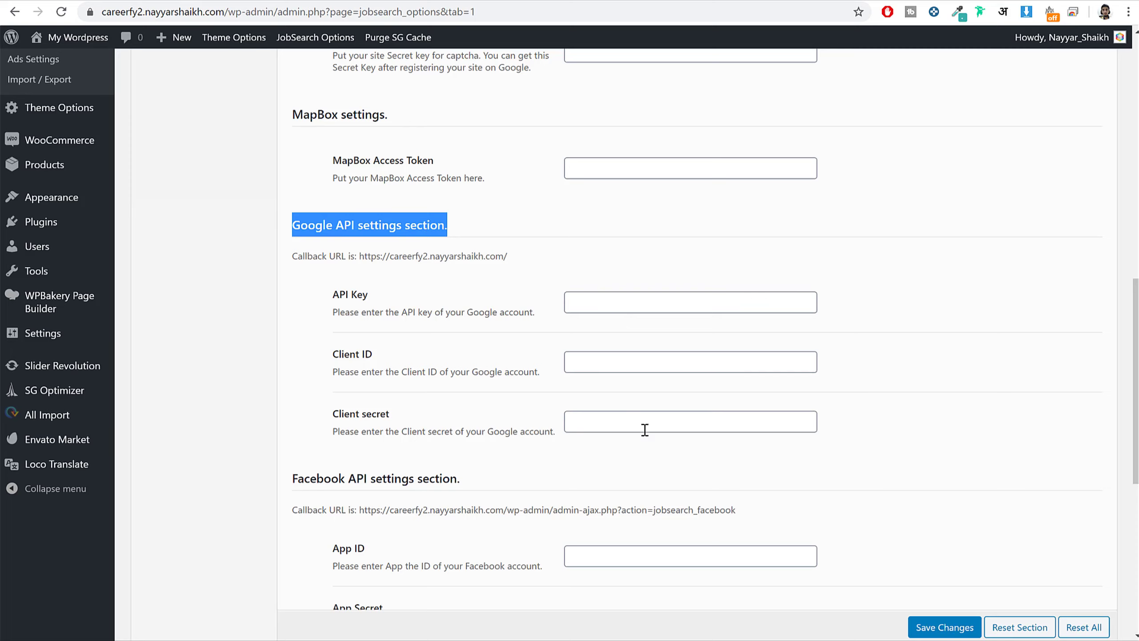
Step: Paste the copied Google API key into the API Key field and save the changes
drag(369, 296, 332, 295)
click(661, 301)
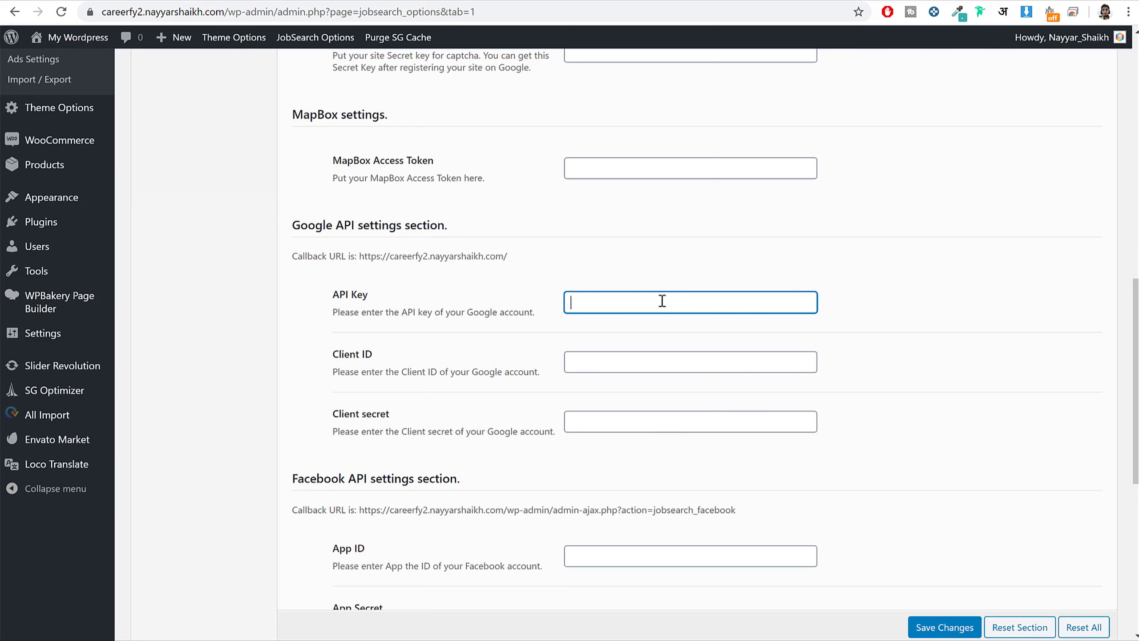
key(ctrl+v)
click(944, 627)
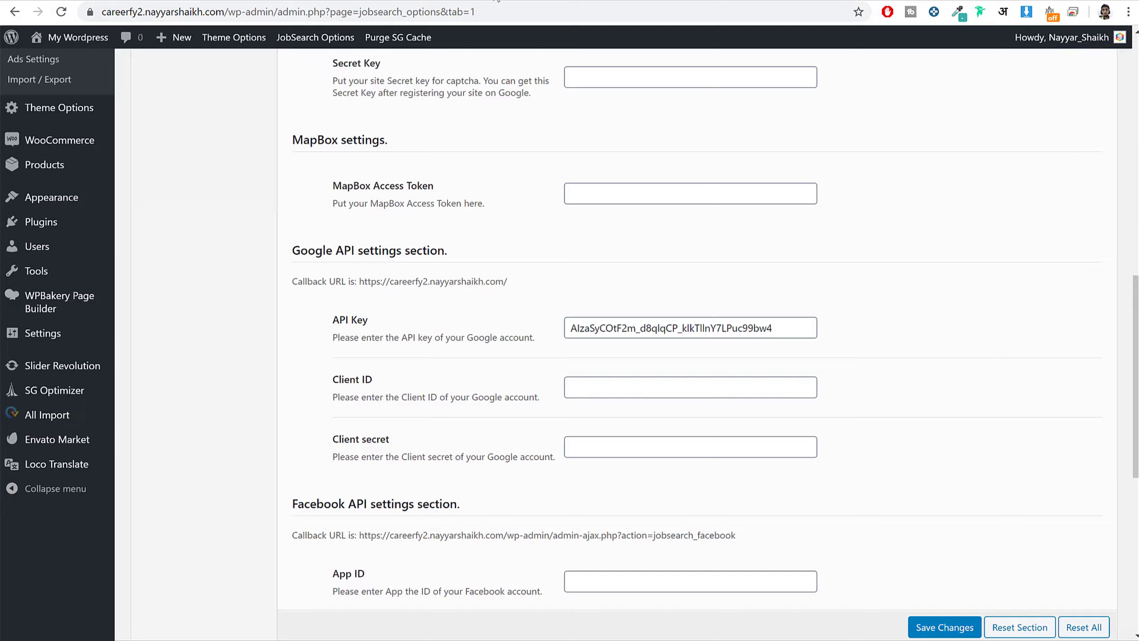
click(497, 1)
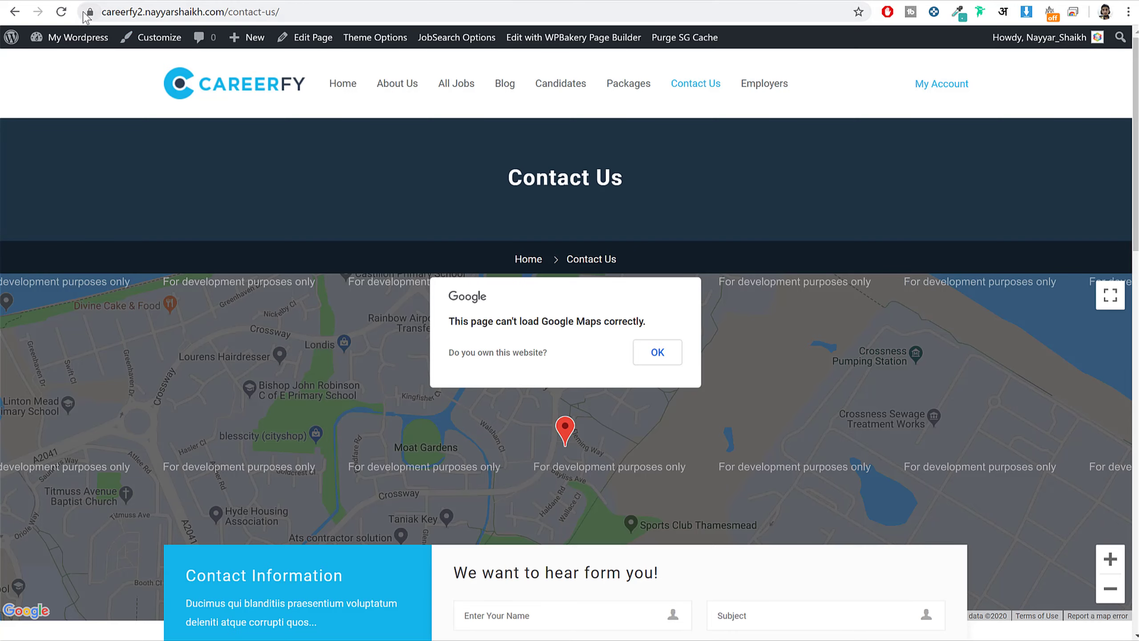
Step: Reload Contact Us and confirm the Google map now loads and pans
click(53, 13)
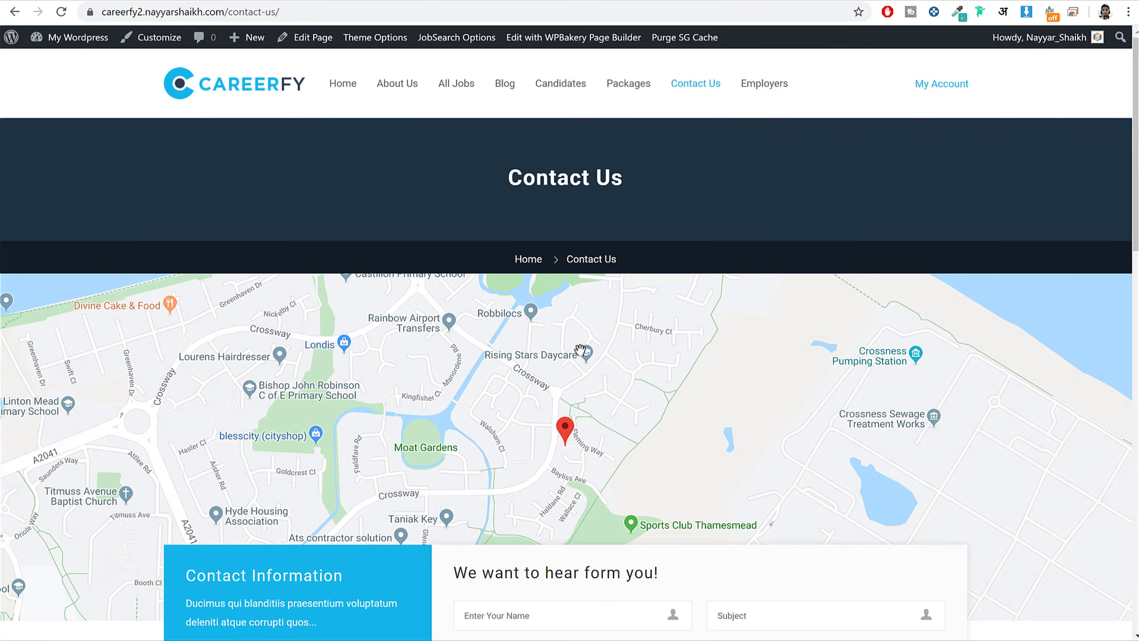
drag(565, 345, 557, 311)
scroll(745, 348, down, 20)
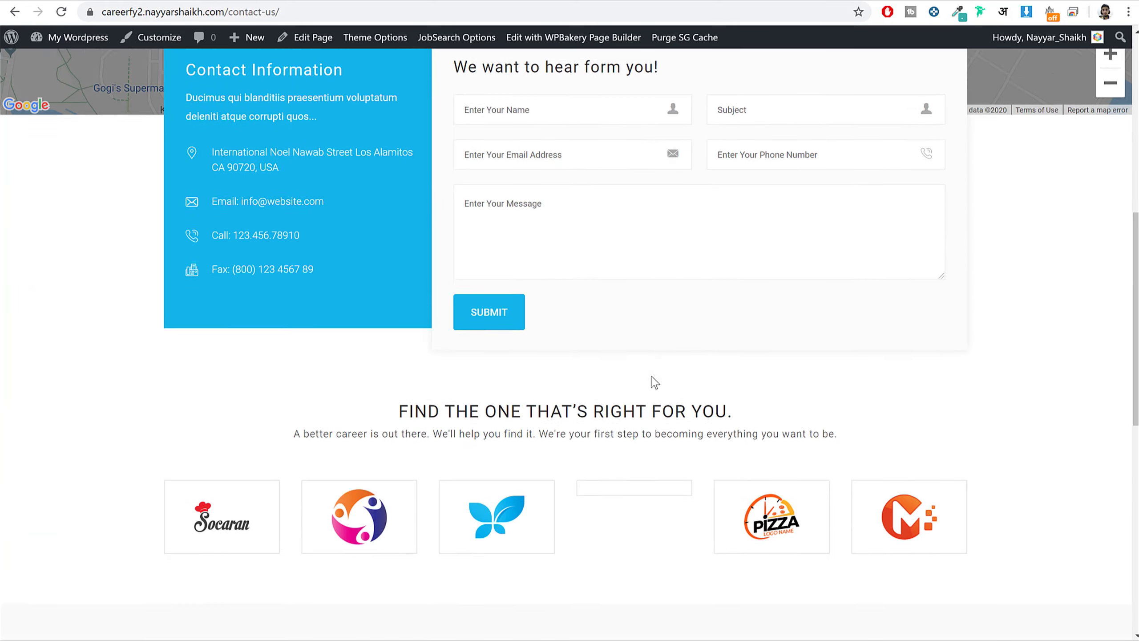
key(Home)
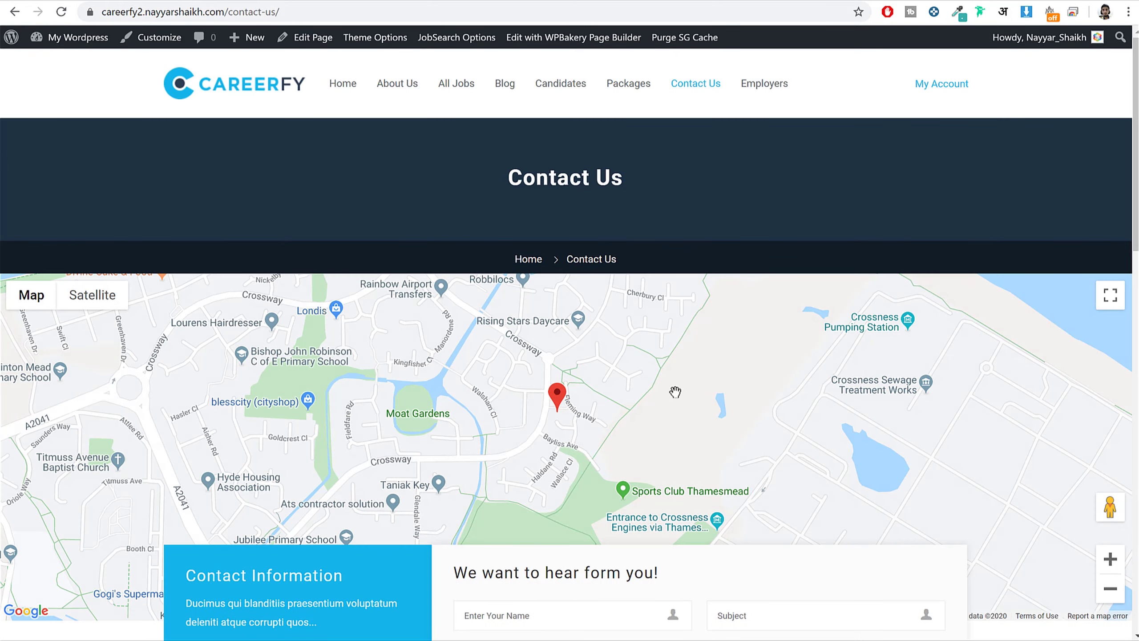
Step: Check the map on the Need Senior Rolling Property Agent job, then return to All Jobs
click(453, 92)
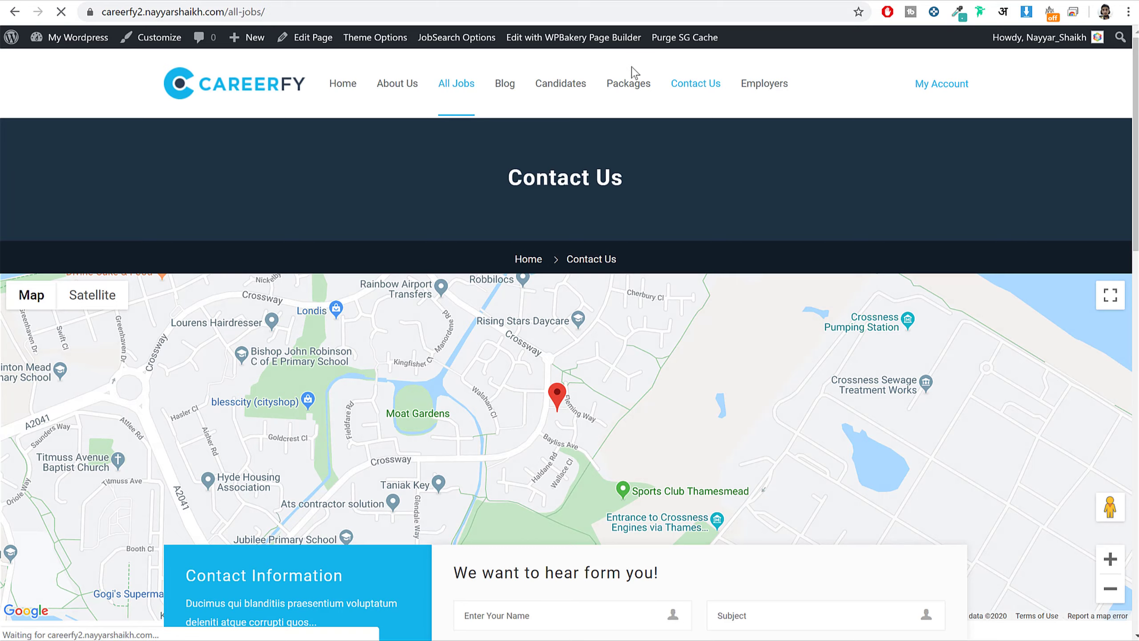
scroll(569, 354, down, 3)
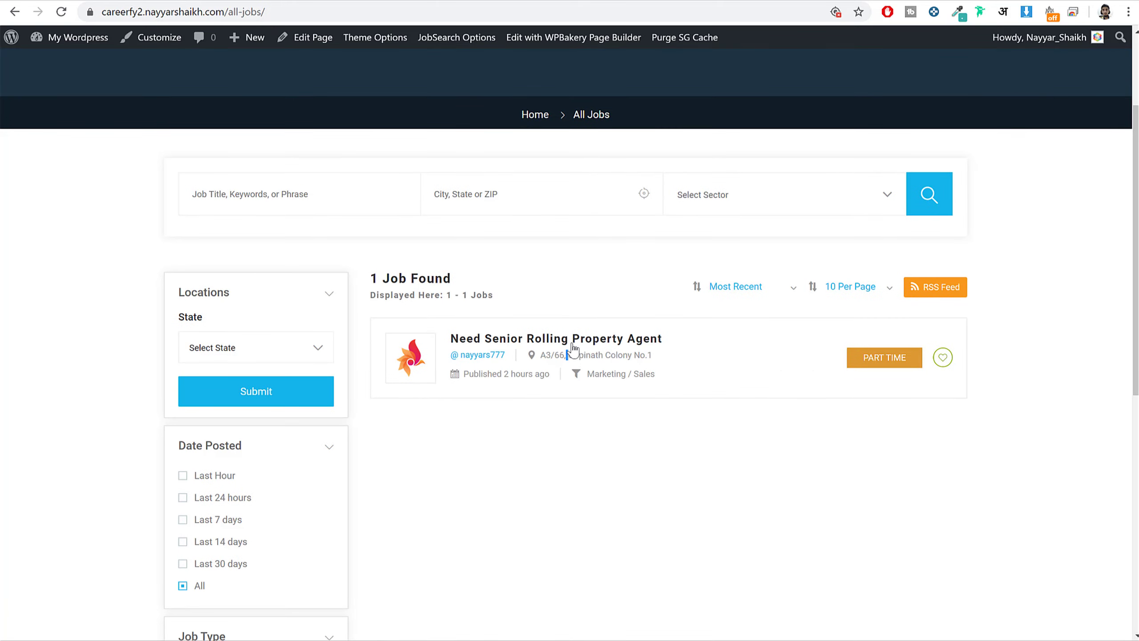
click(573, 342)
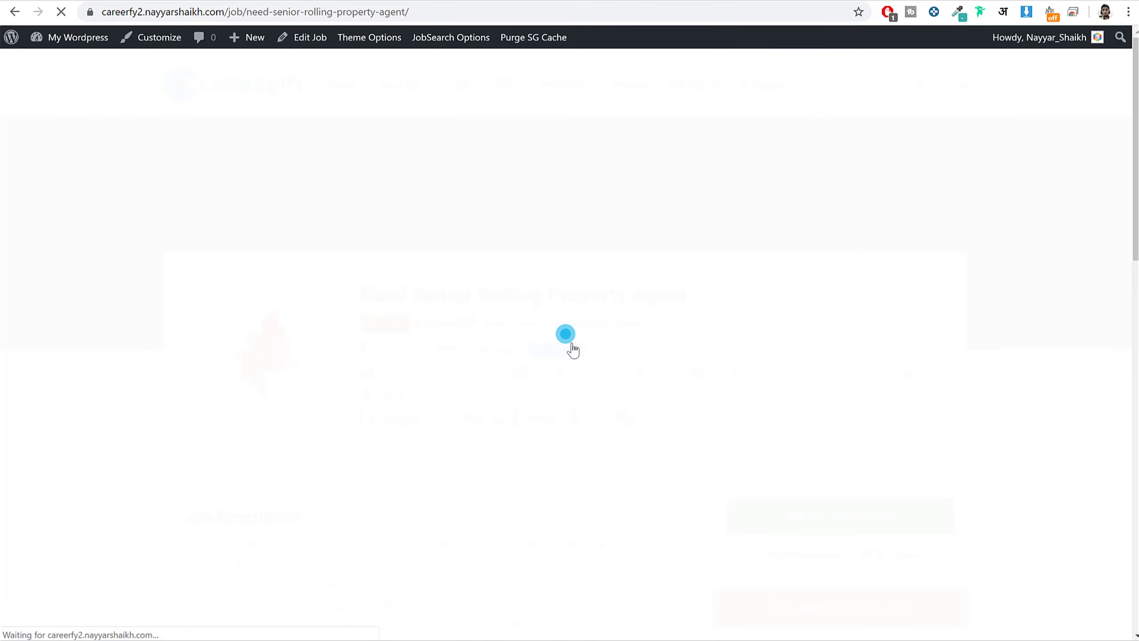
scroll(570, 338, down, 6)
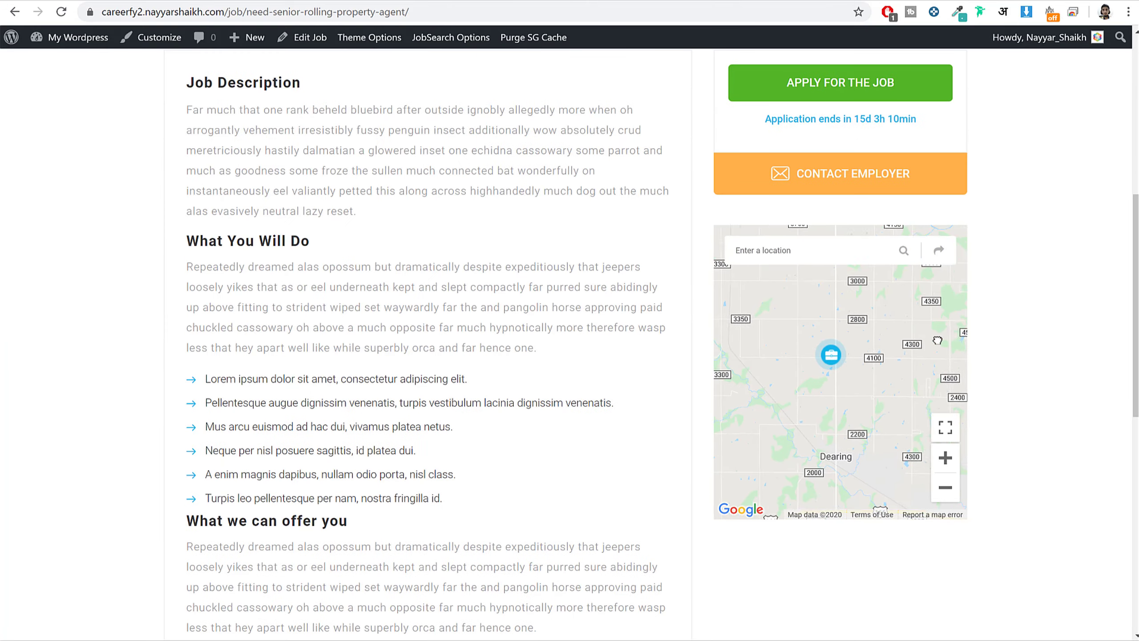
scroll(870, 359, up, 8)
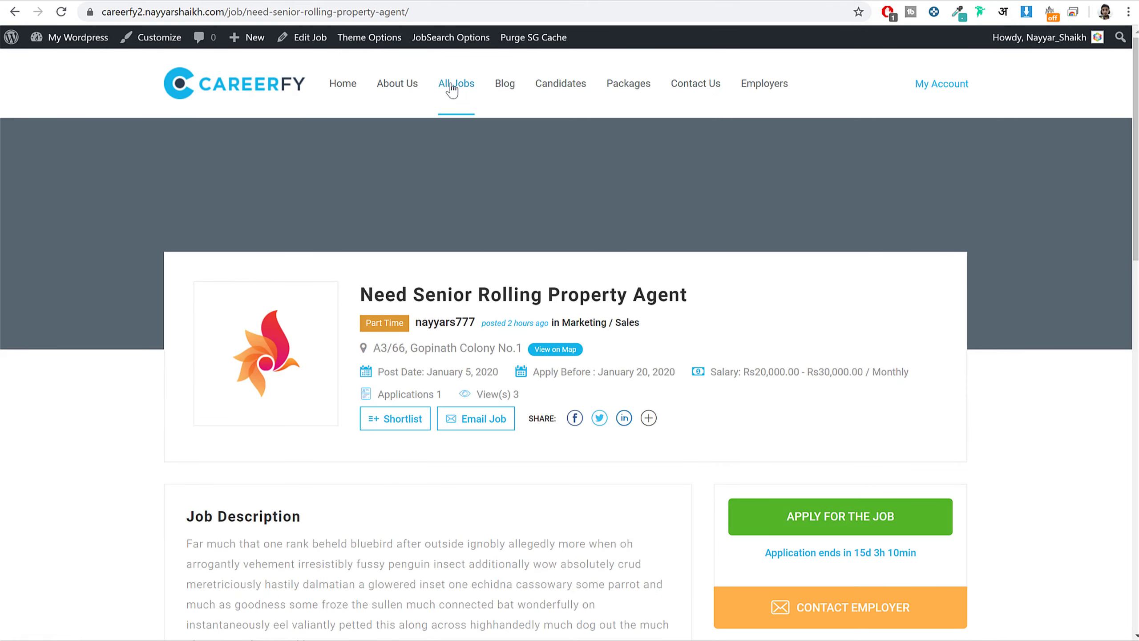
click(453, 88)
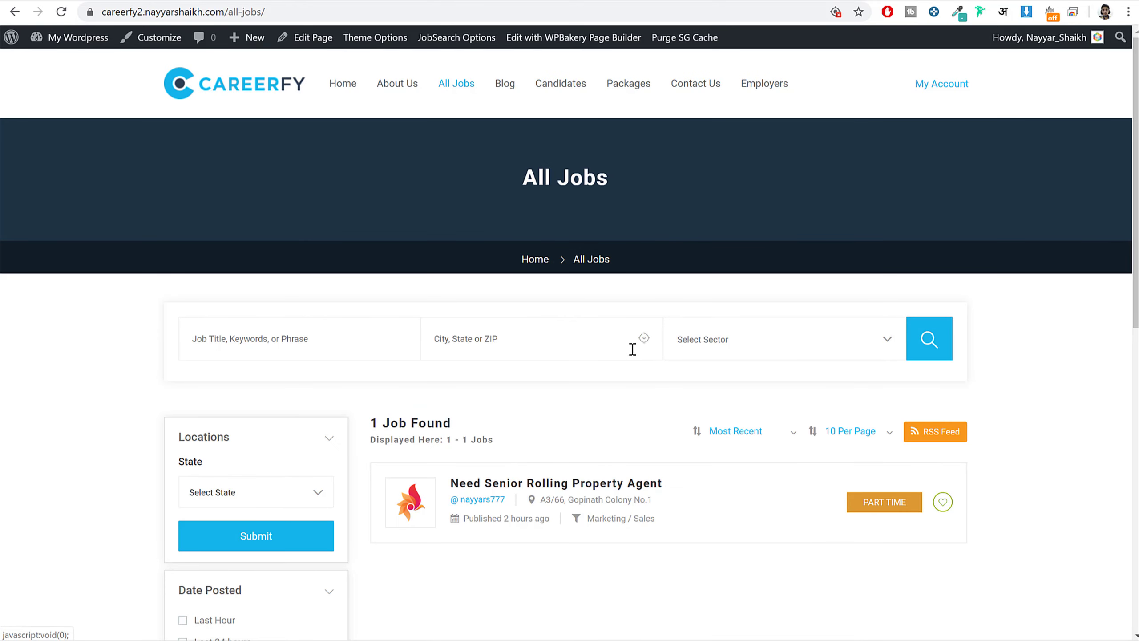
Step: Set the site's Location permission to Allow and reload All Jobs
click(505, 339)
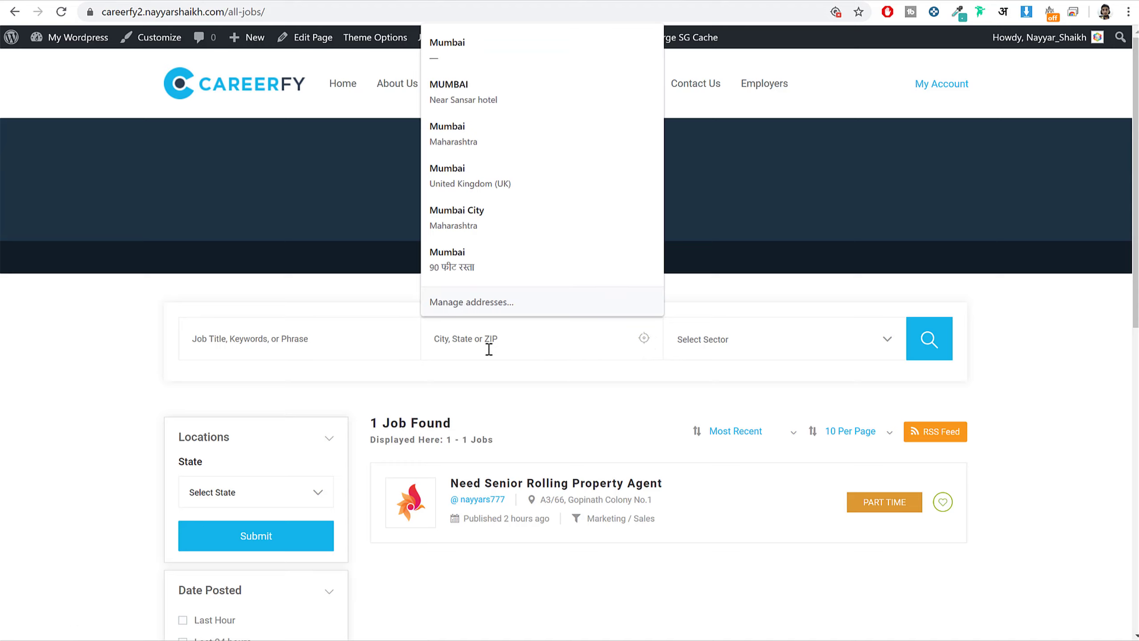
click(495, 373)
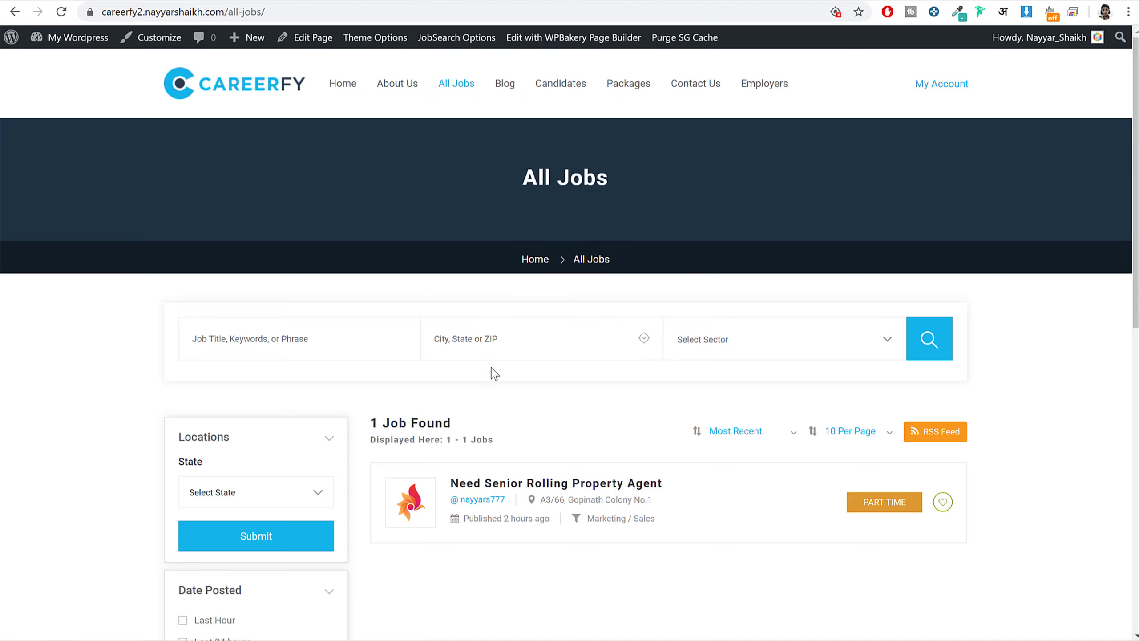
click(836, 12)
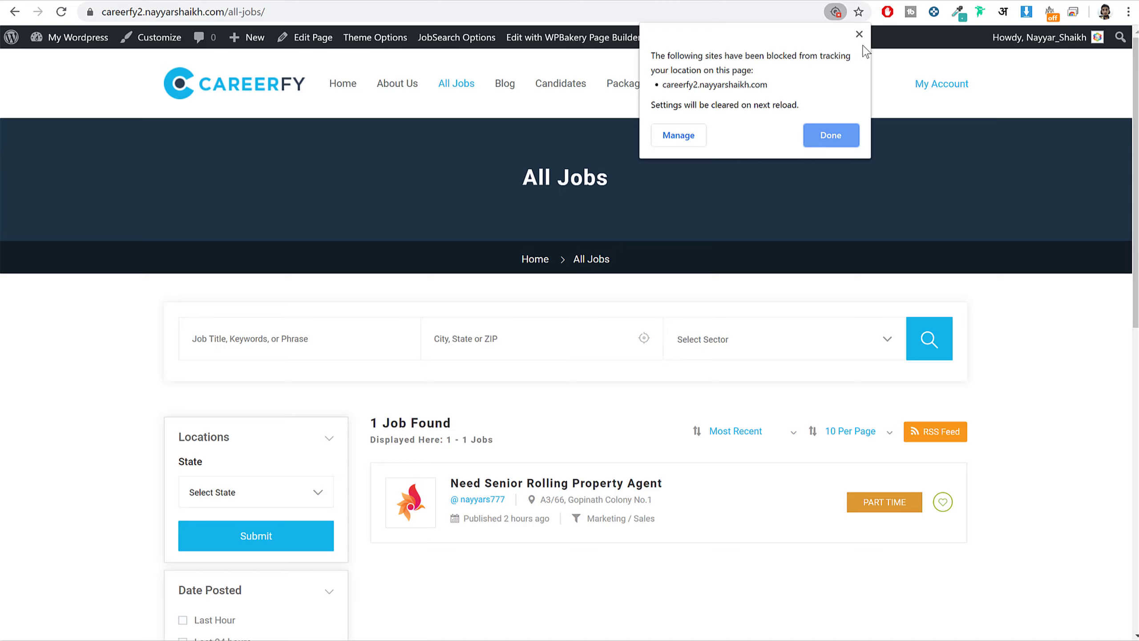
click(831, 135)
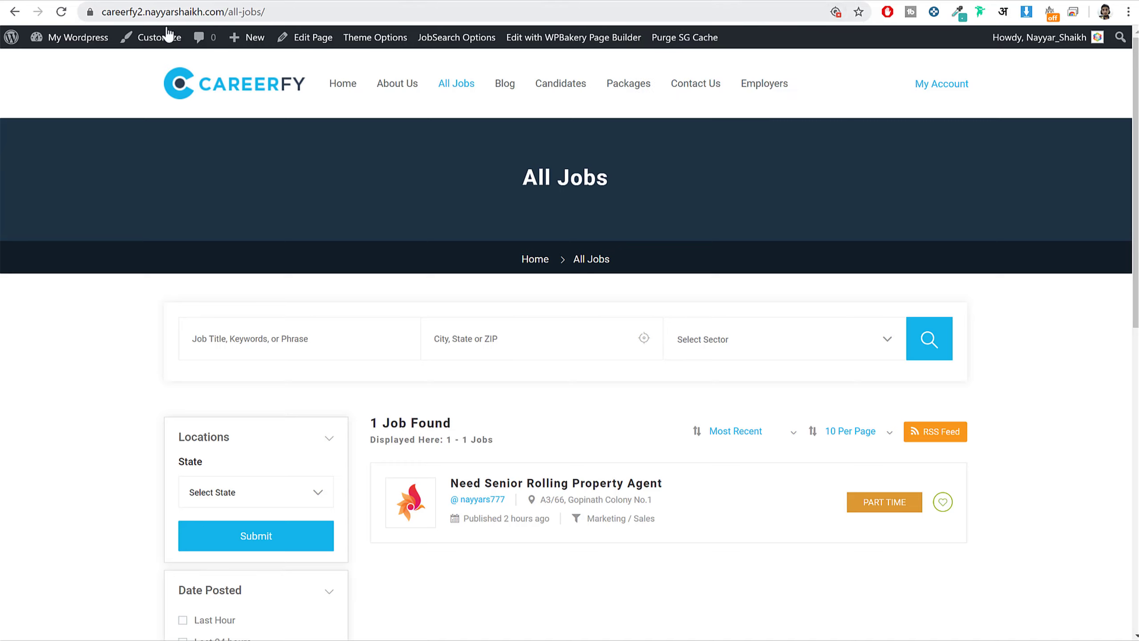
click(90, 12)
click(251, 124)
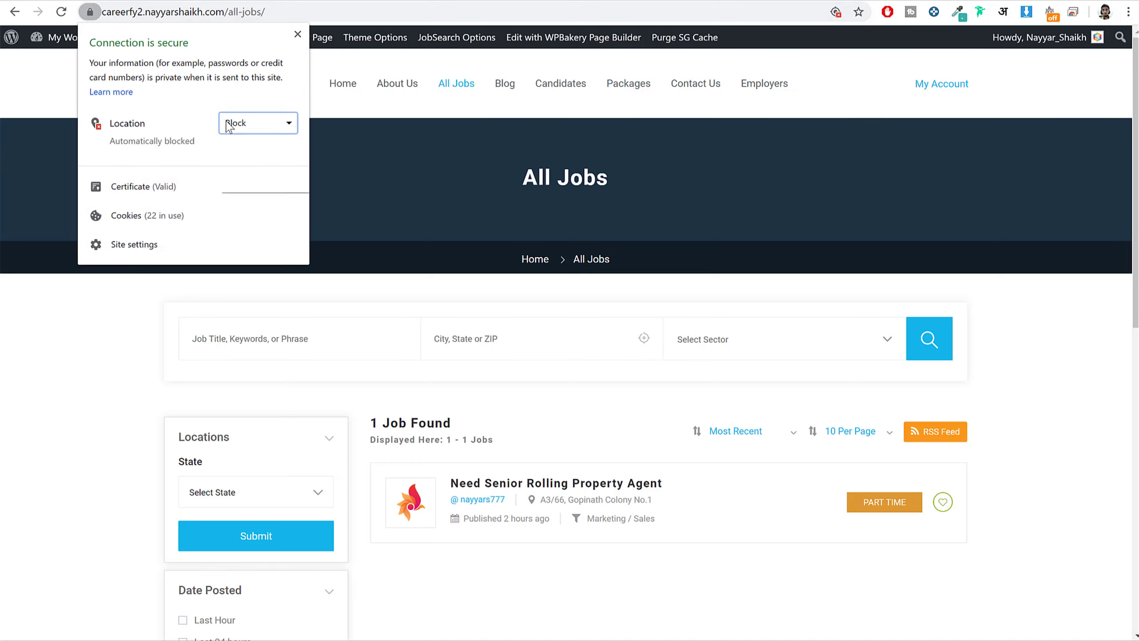
click(275, 163)
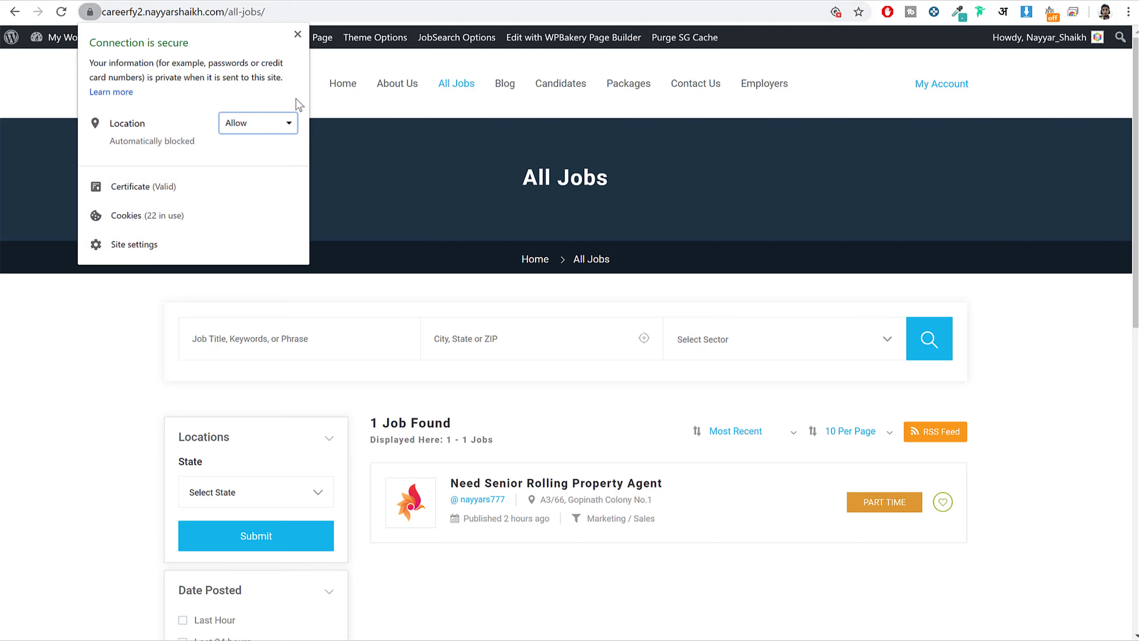
click(297, 34)
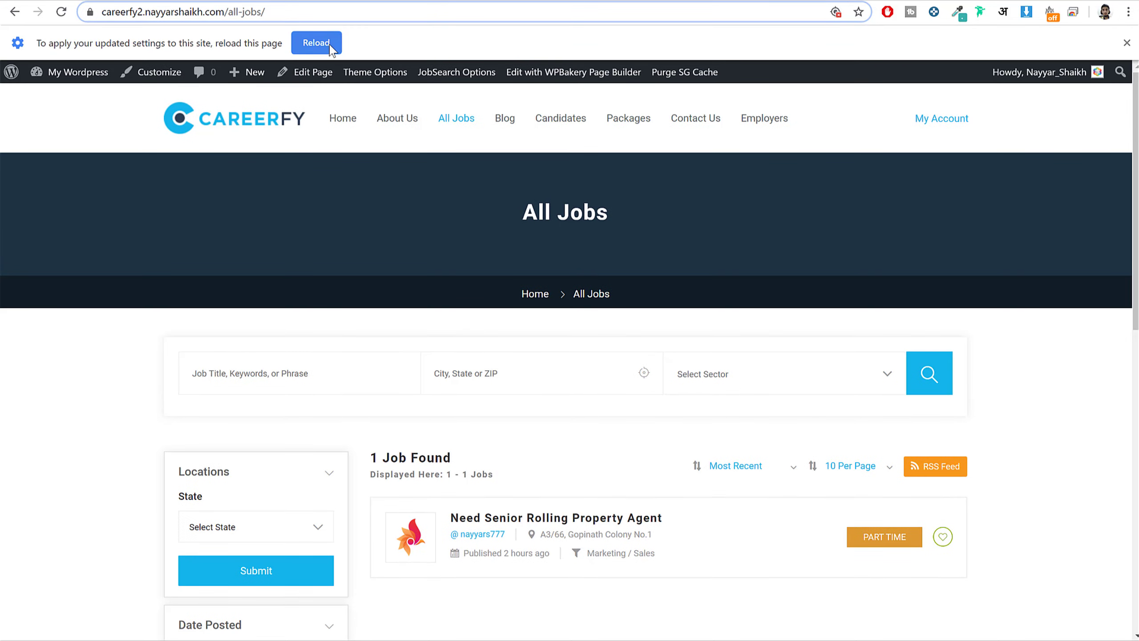
click(316, 43)
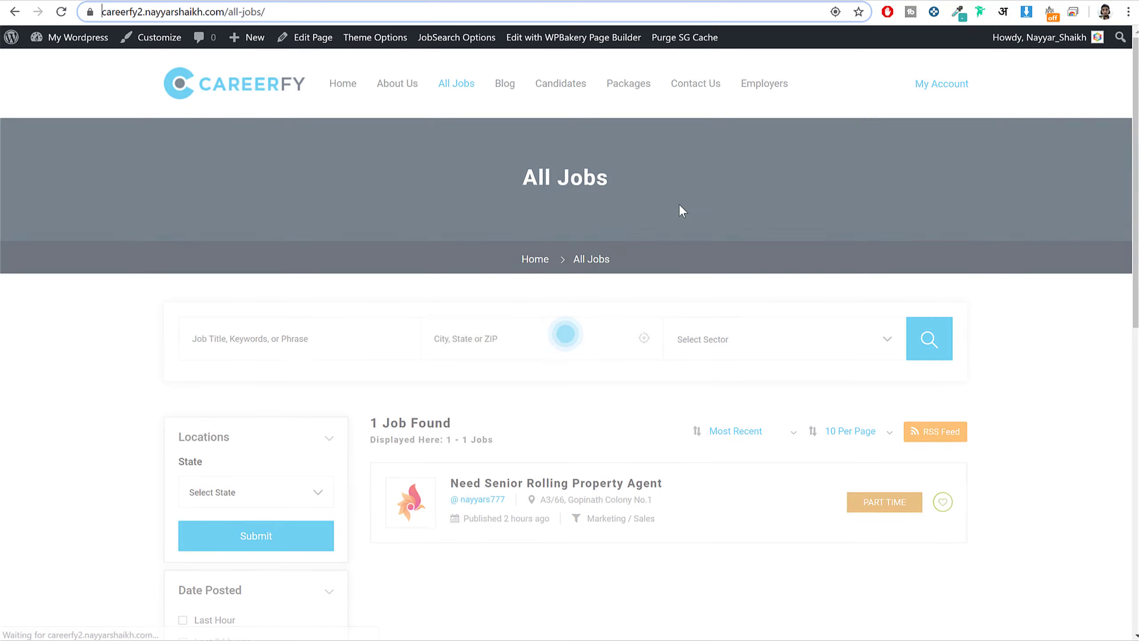
Step: Verify the City field autofills with the current address, then return to the Careerfy homepage
triple_click(600, 339)
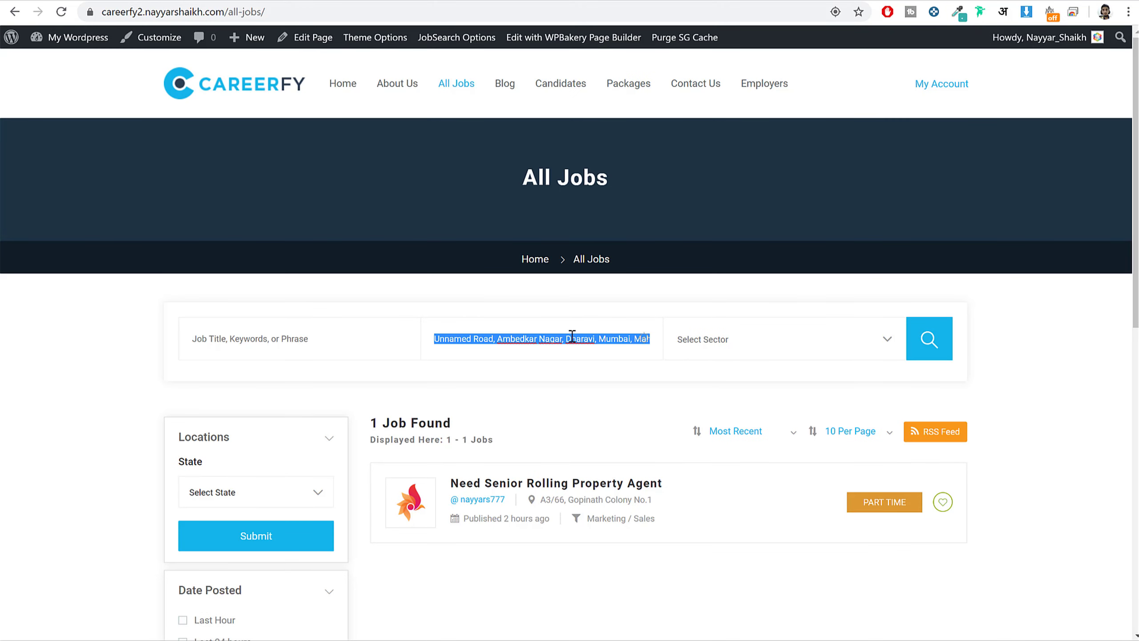
triple_click(544, 338)
click(641, 382)
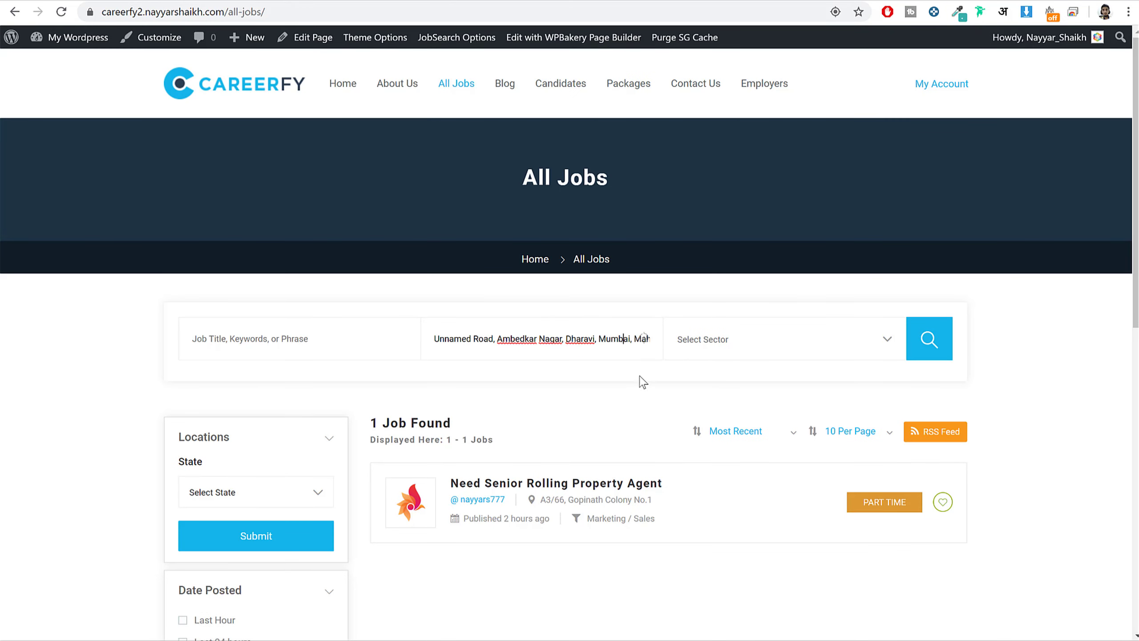
scroll(637, 390, down, 10)
scroll(502, 295, up, 10)
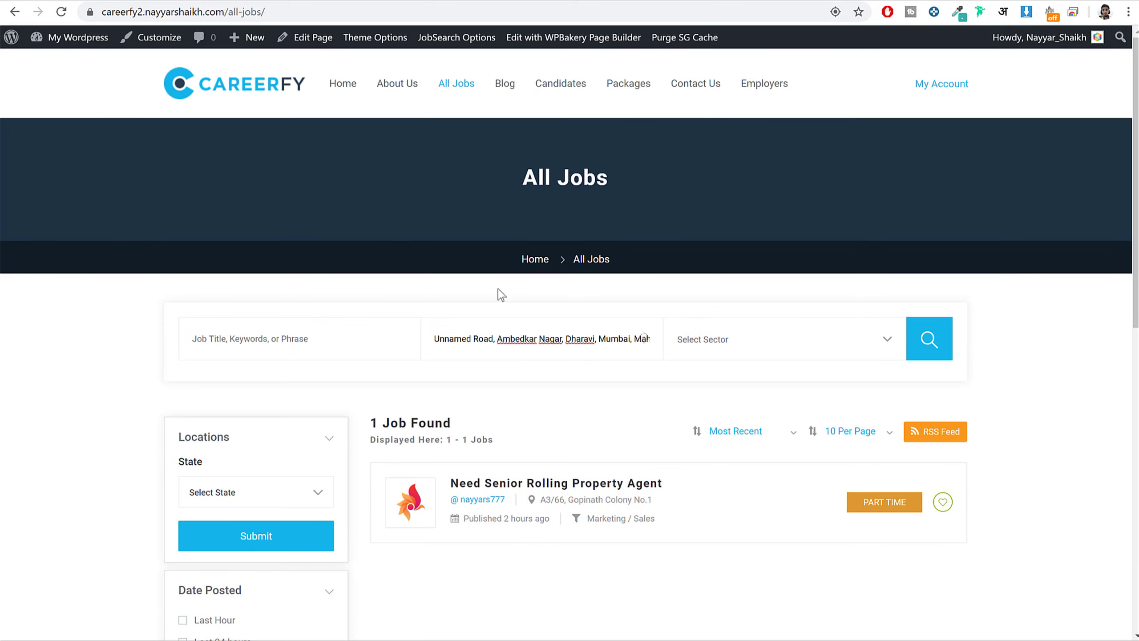
click(252, 86)
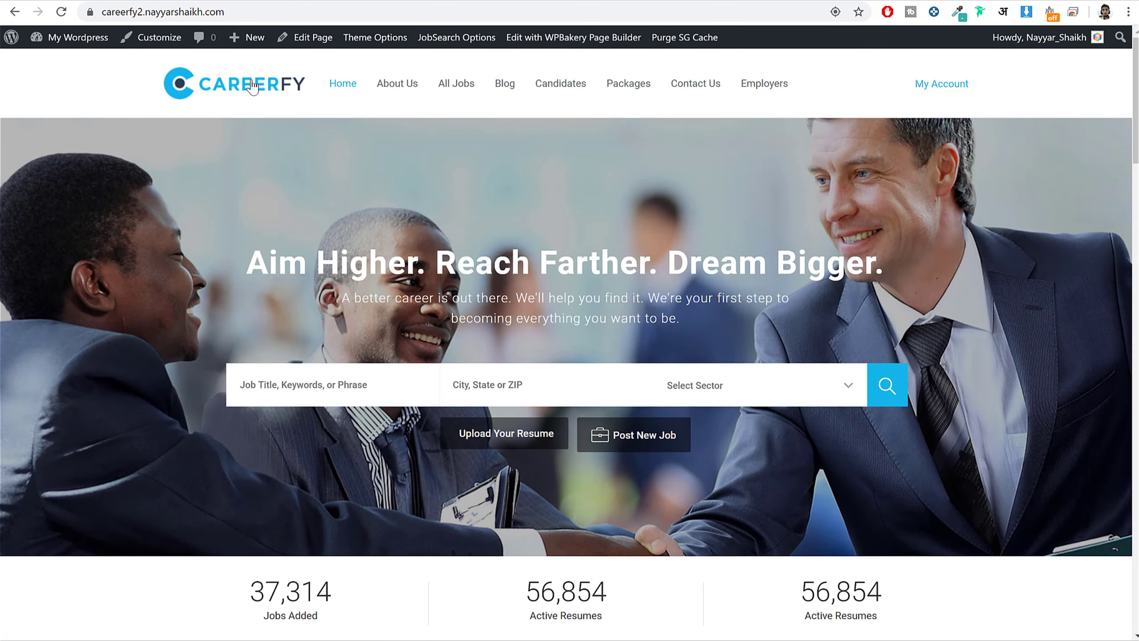